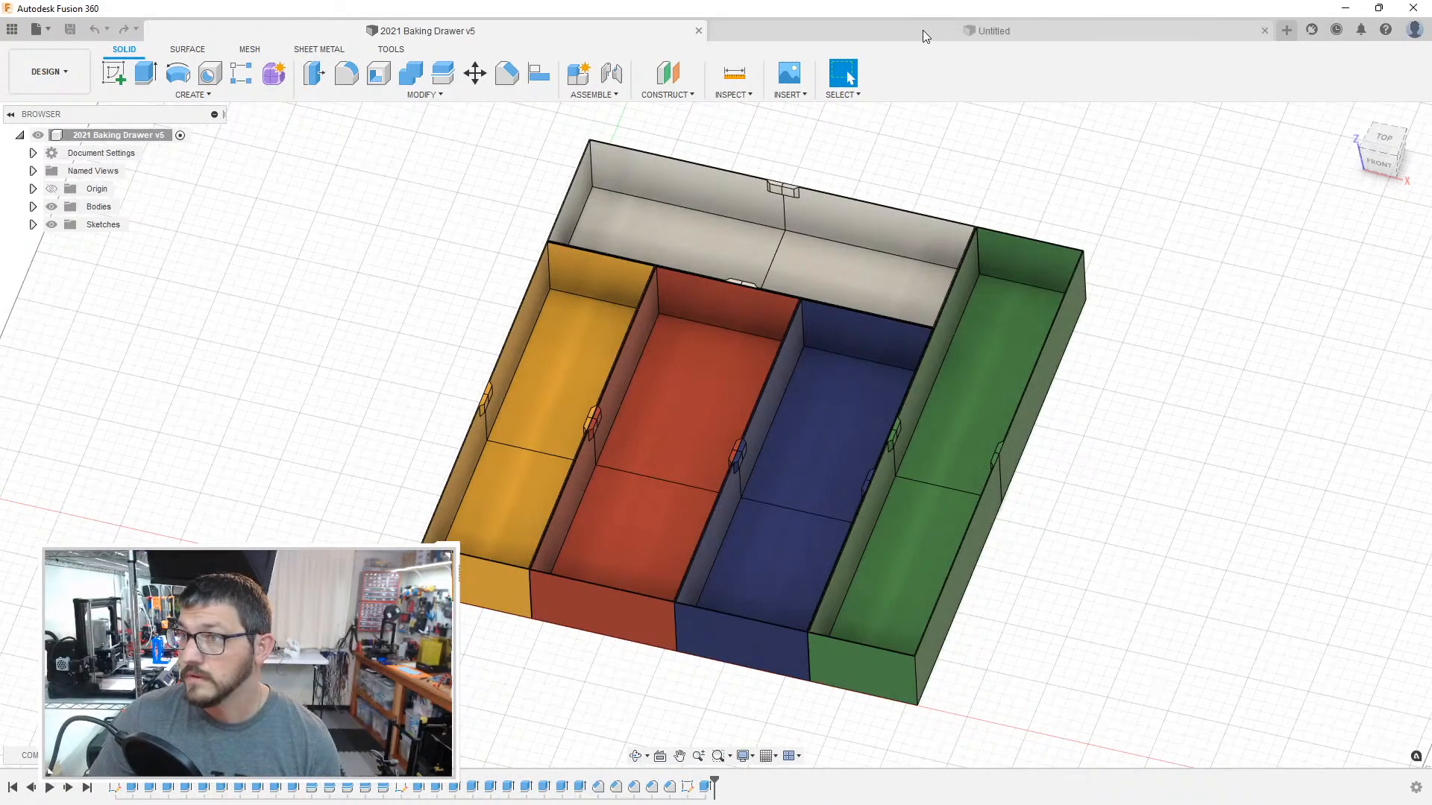
Step: Open the existing baking drawer layout sketch and examine its compartment dimensions
left_click(32, 225)
left_click(116, 243)
double_click(115, 243)
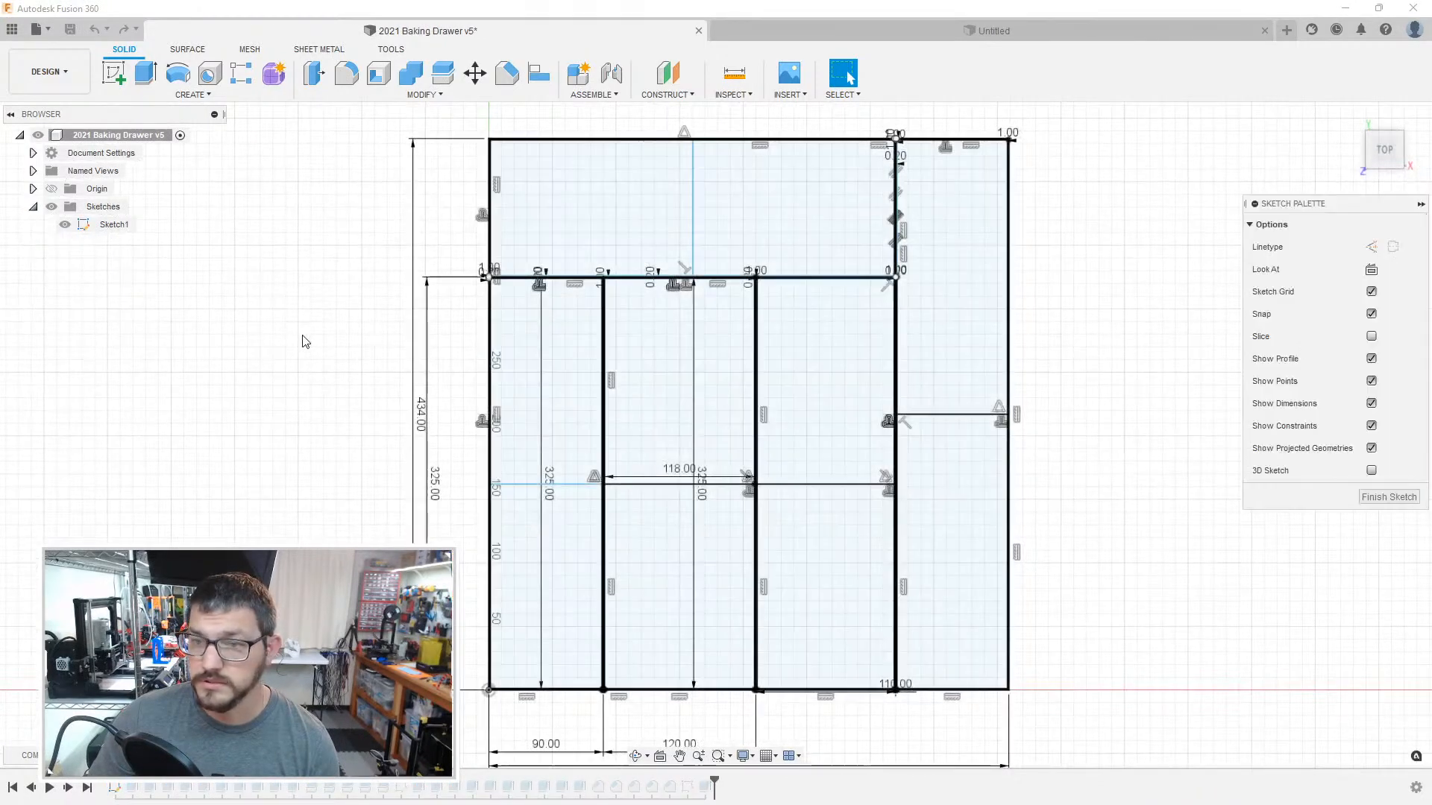
middle_click_drag(329, 394, 313, 317)
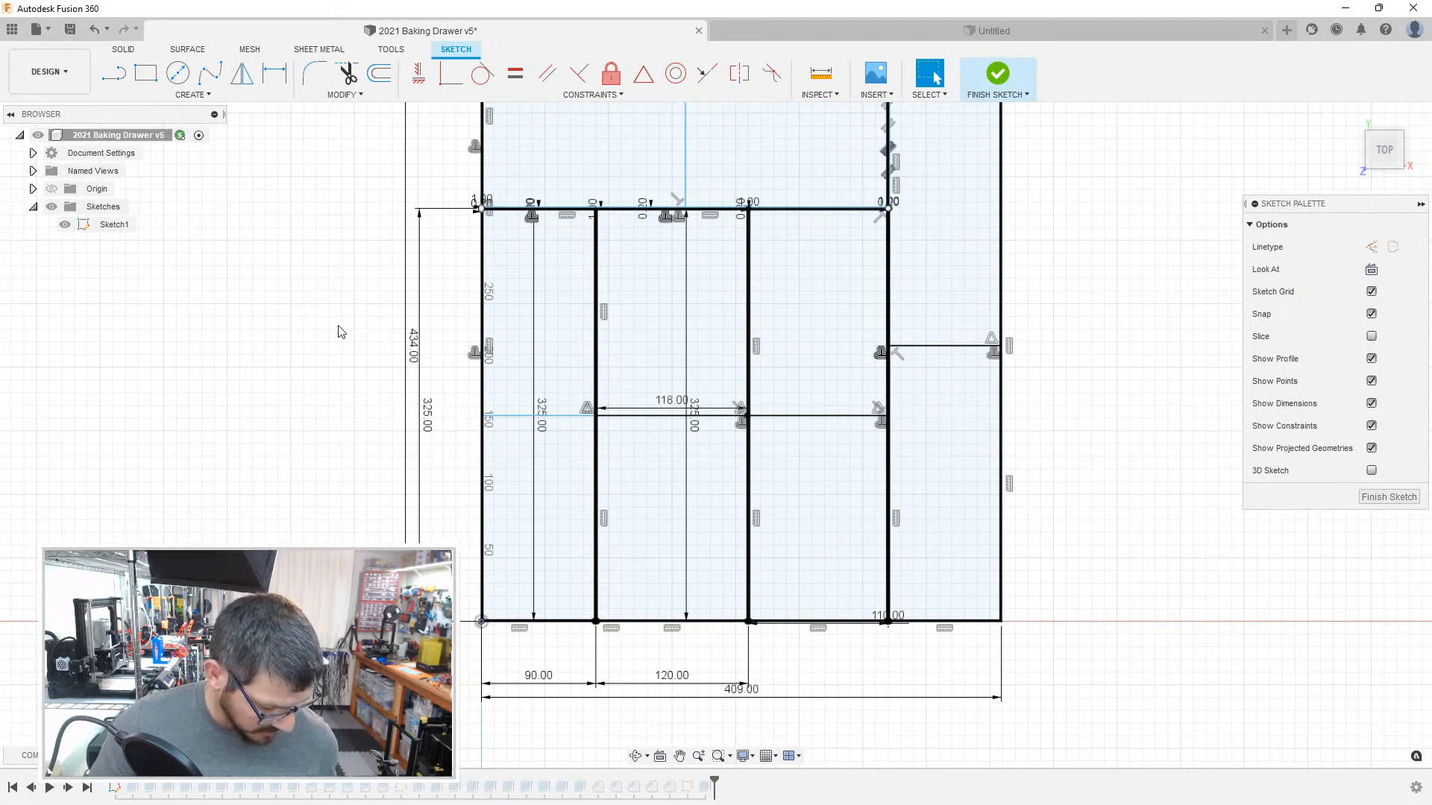
Step: In the untitled design, sketch a 408 by 438 mm rectangle from the origin on the horizontal XY plane
left_click(994, 30)
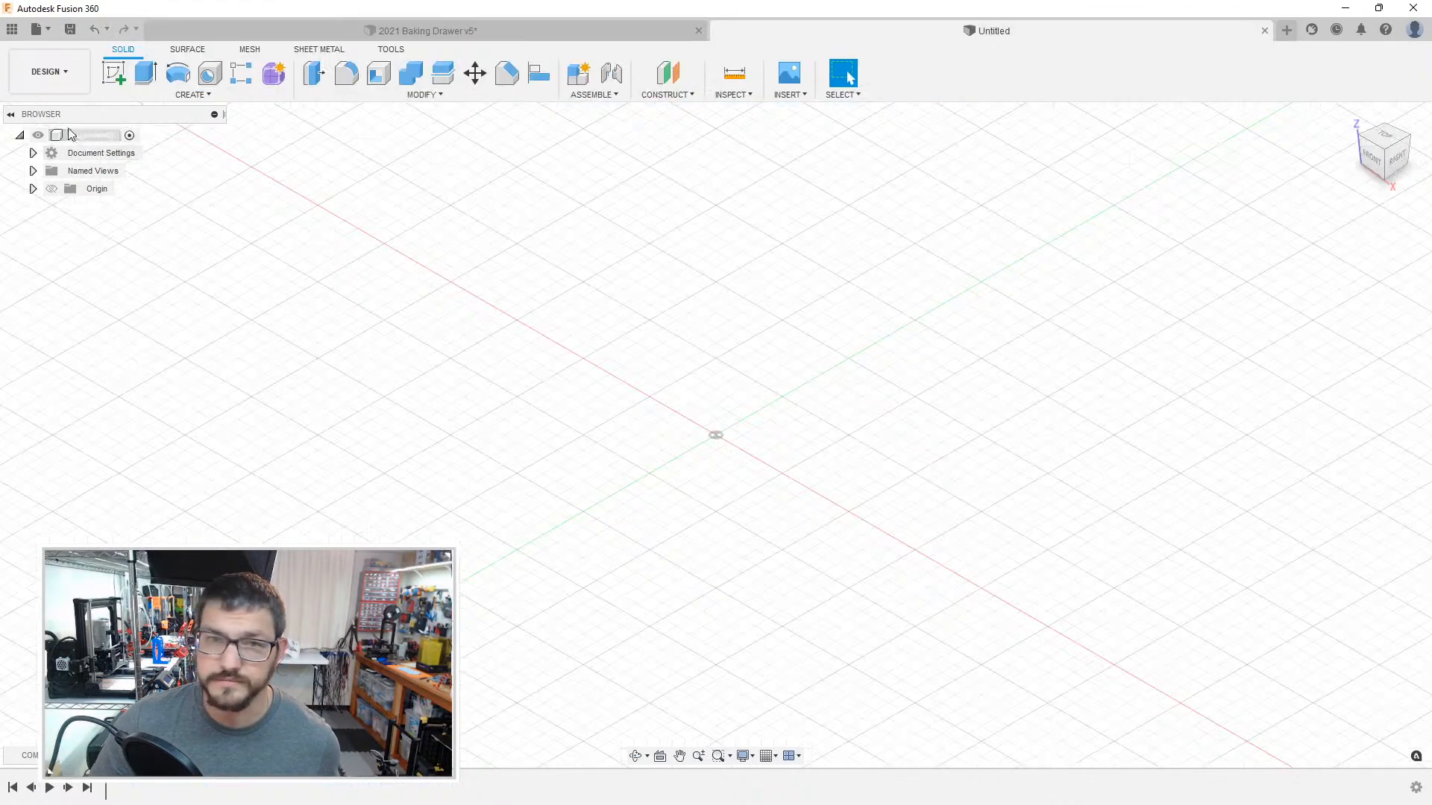
left_click(106, 77)
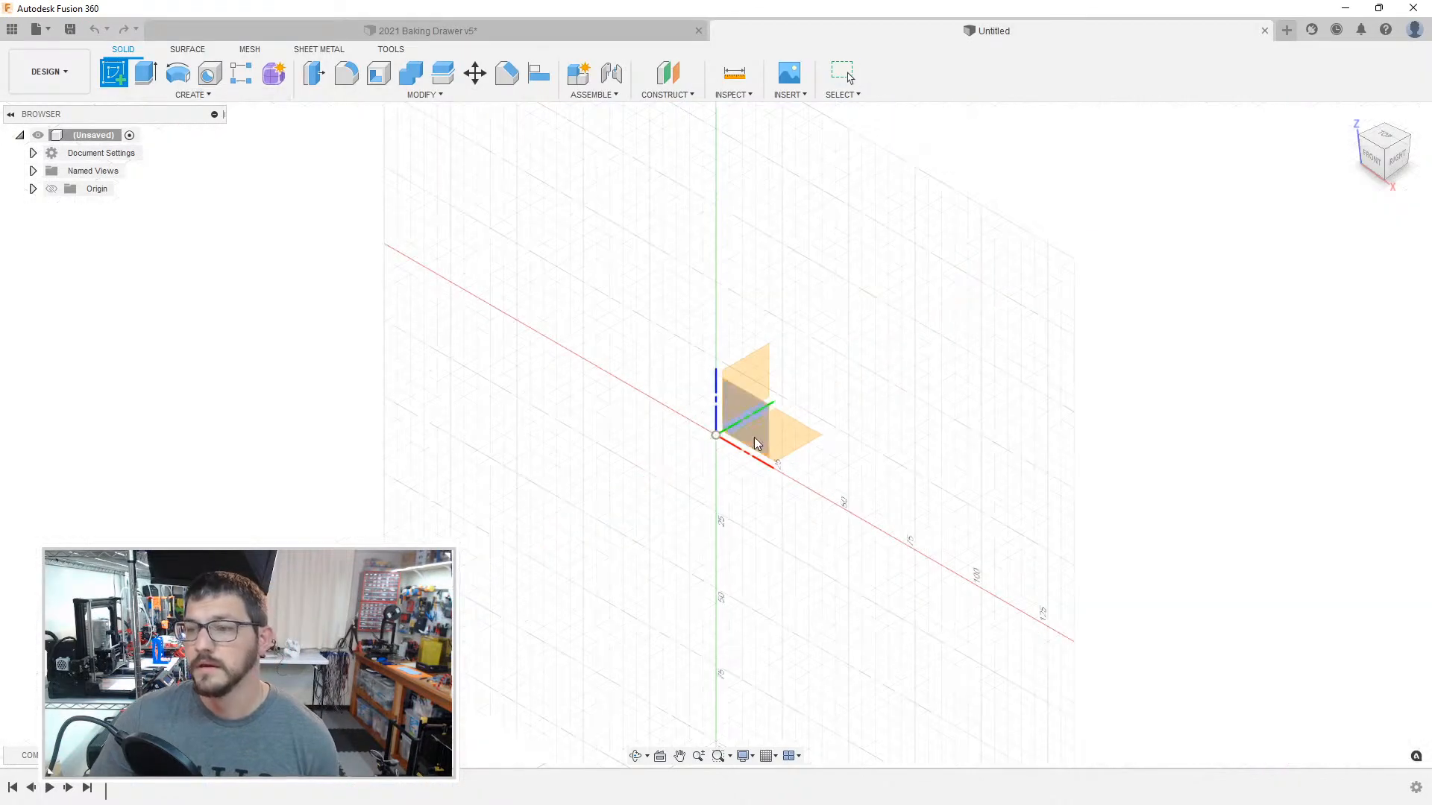
left_click(792, 437)
key("r")
left_click(663, 483)
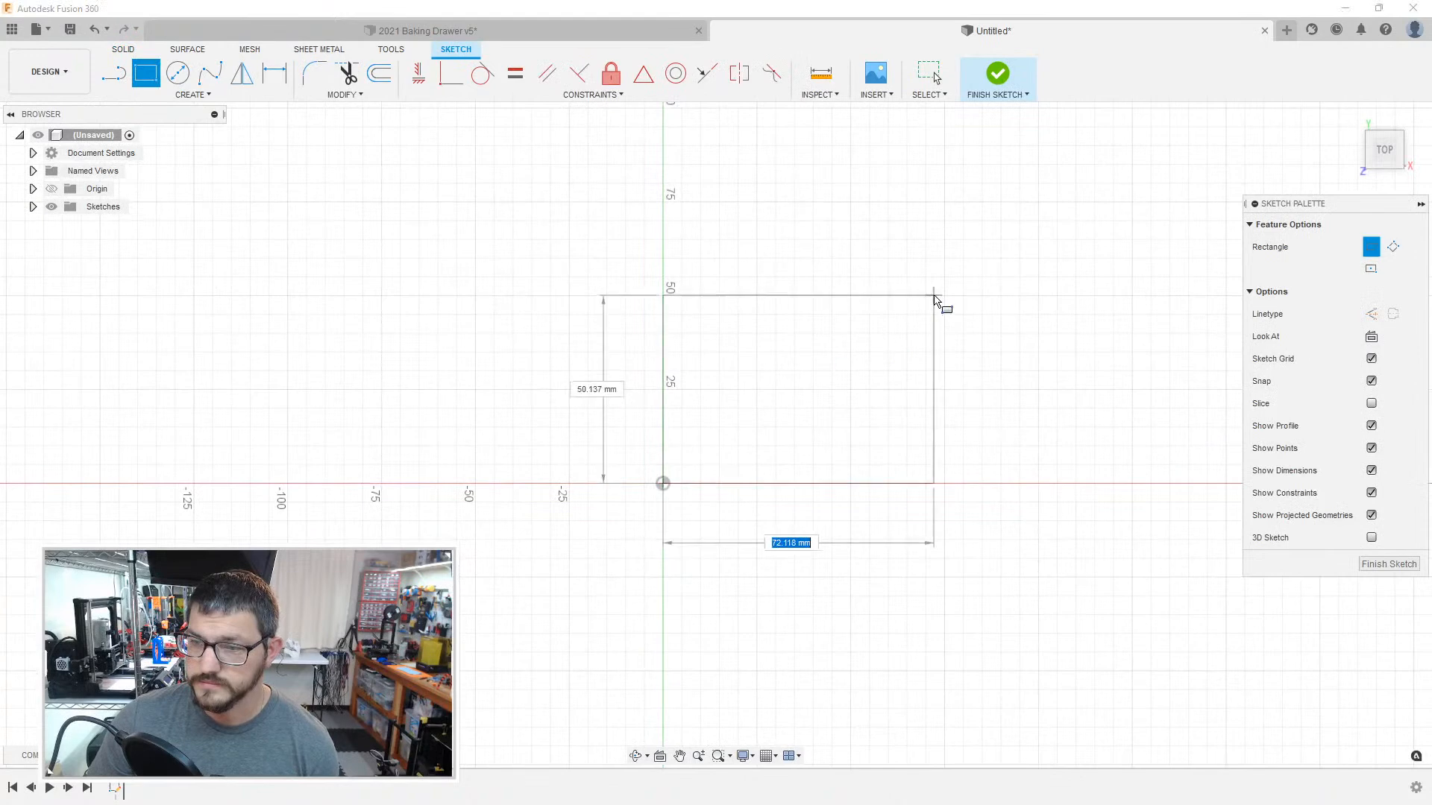
type("40")
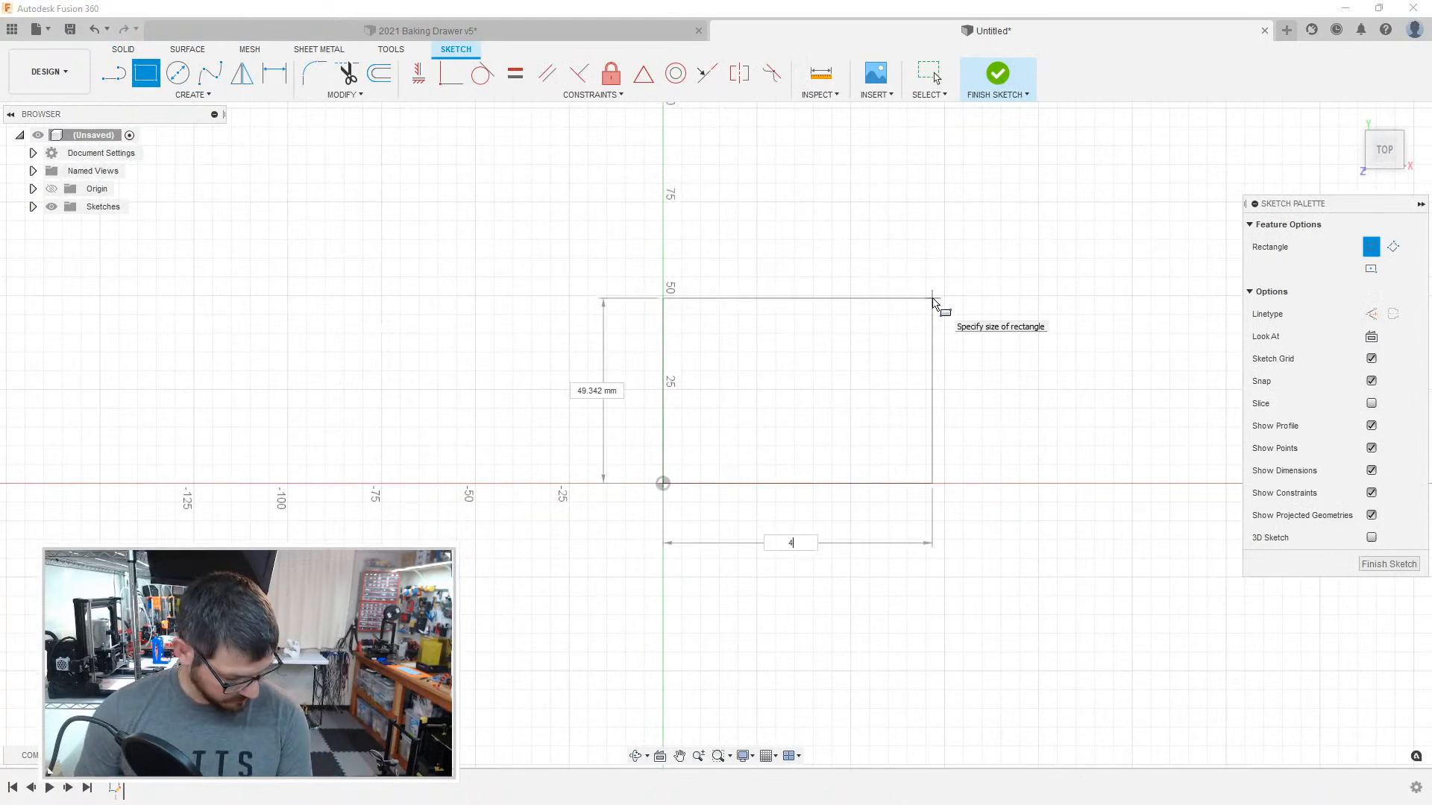
key("Tab")
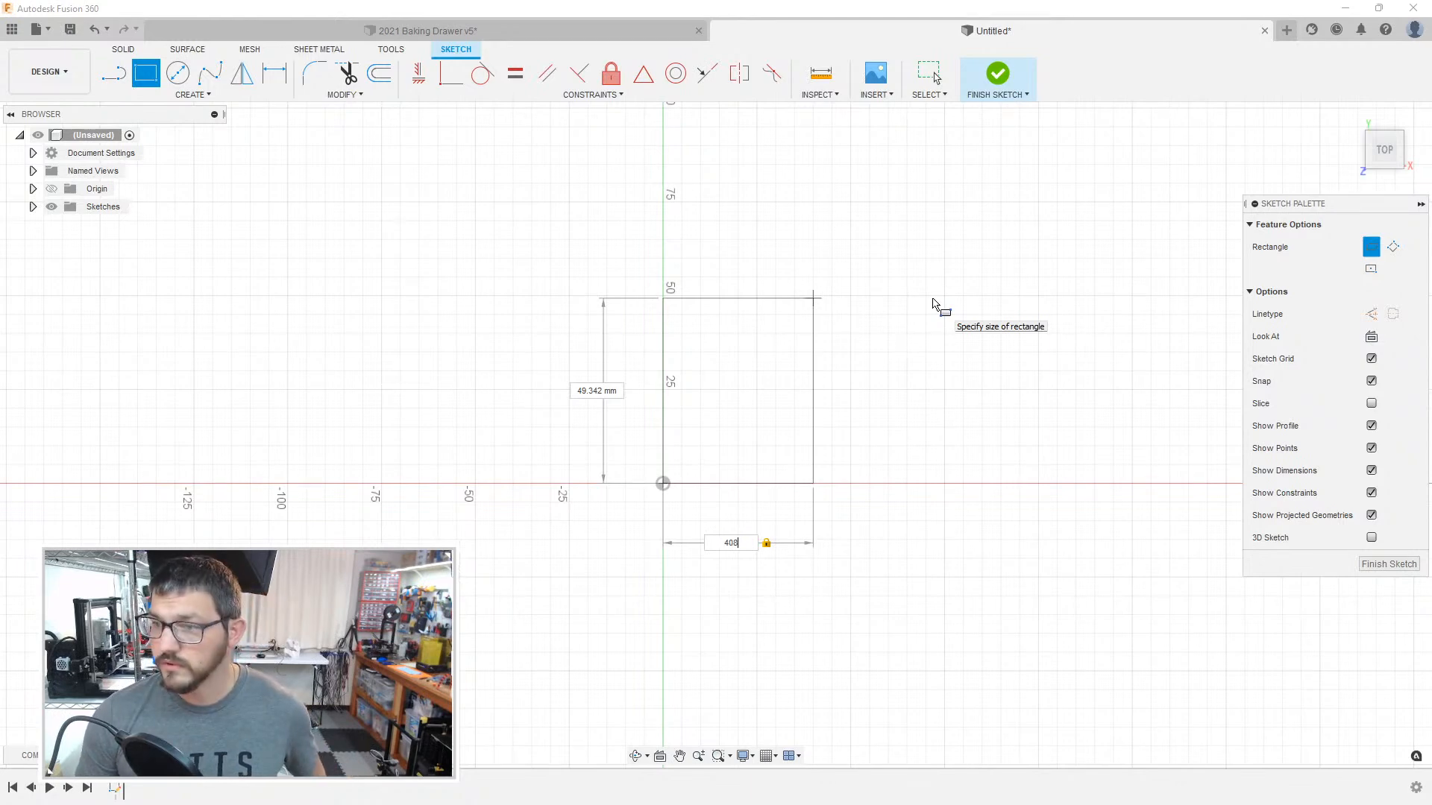
key("Tab")
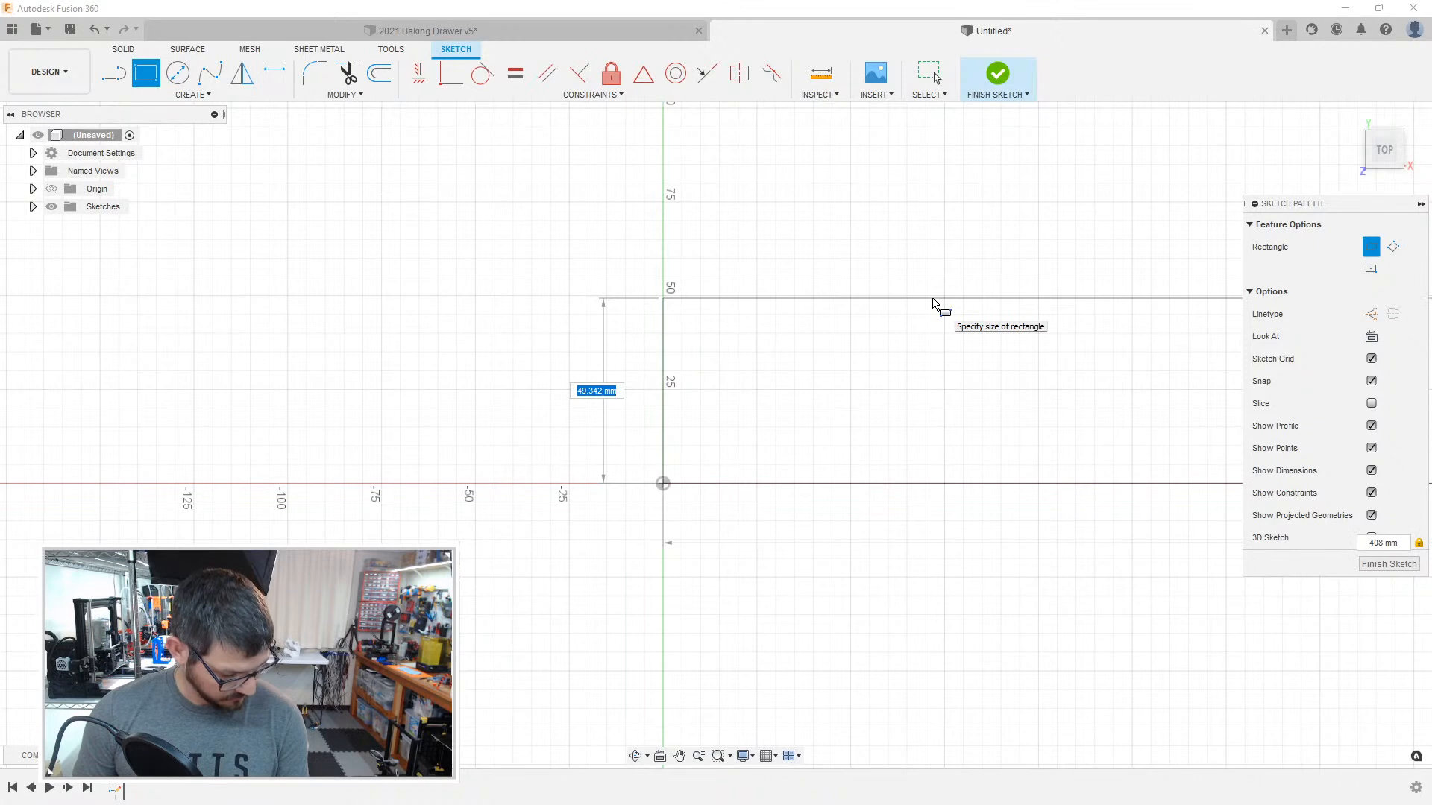
type("438")
key("Return")
key("Escape")
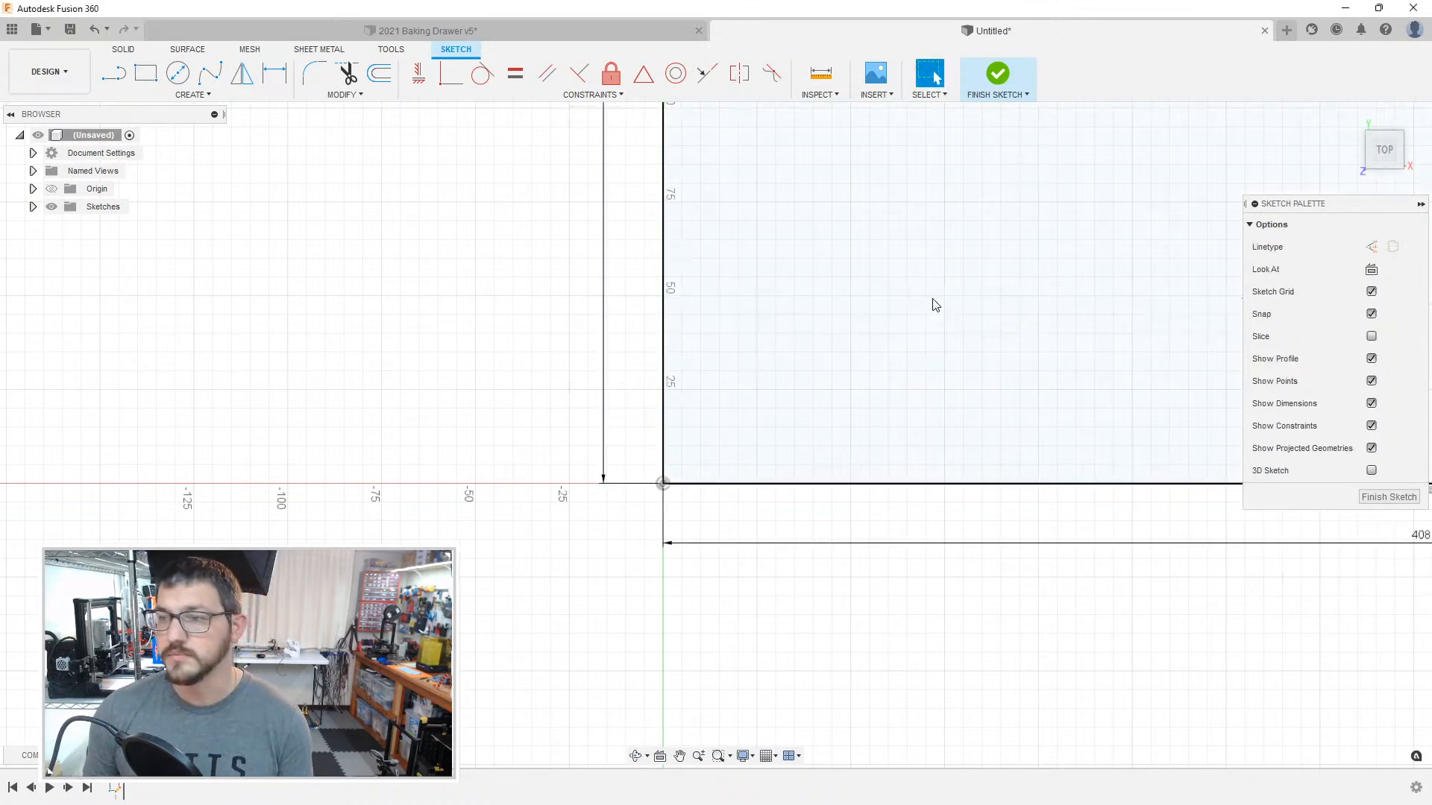
scroll(511, 432, "up", 5)
scroll(523, 429, "down", 6)
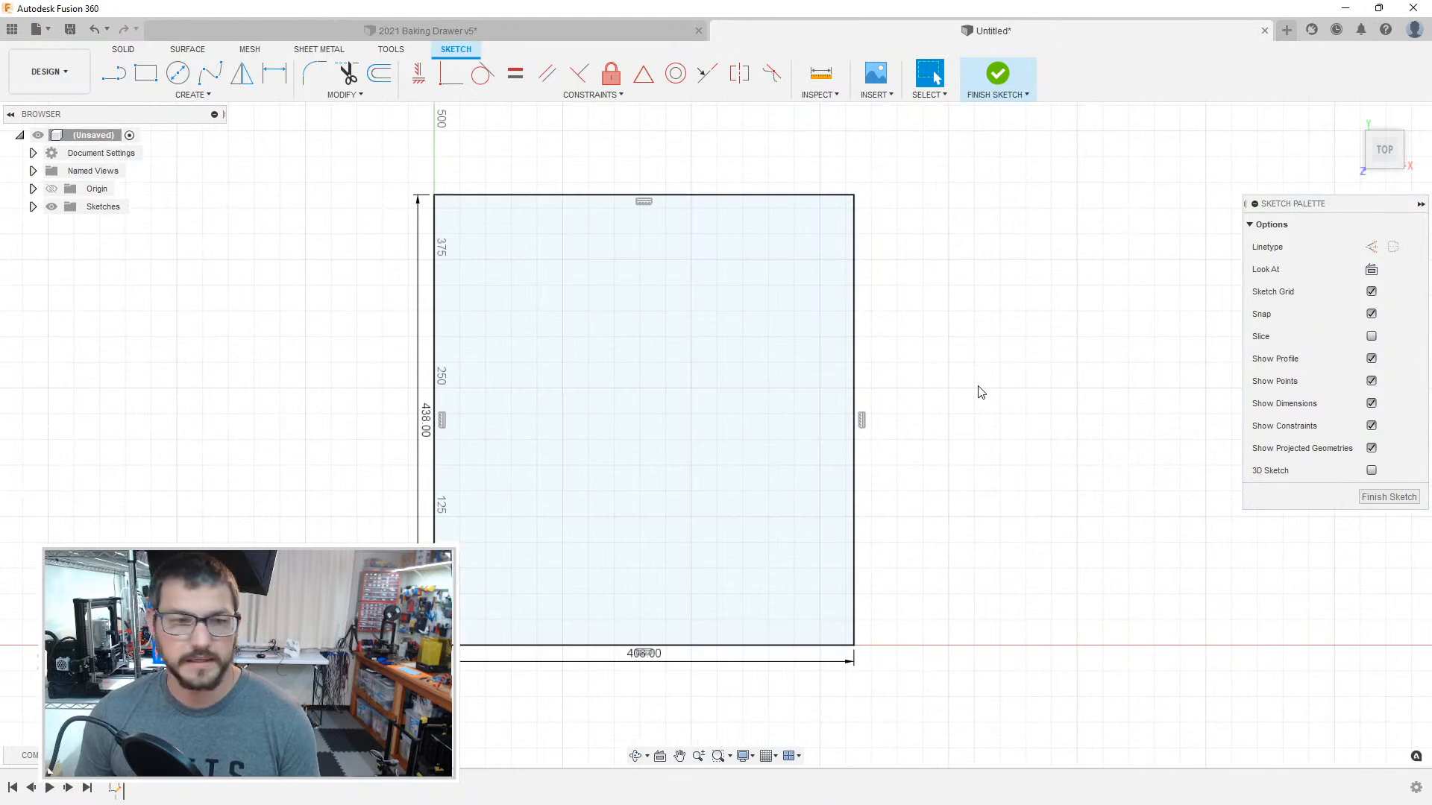
scroll(981, 393, "up", 3)
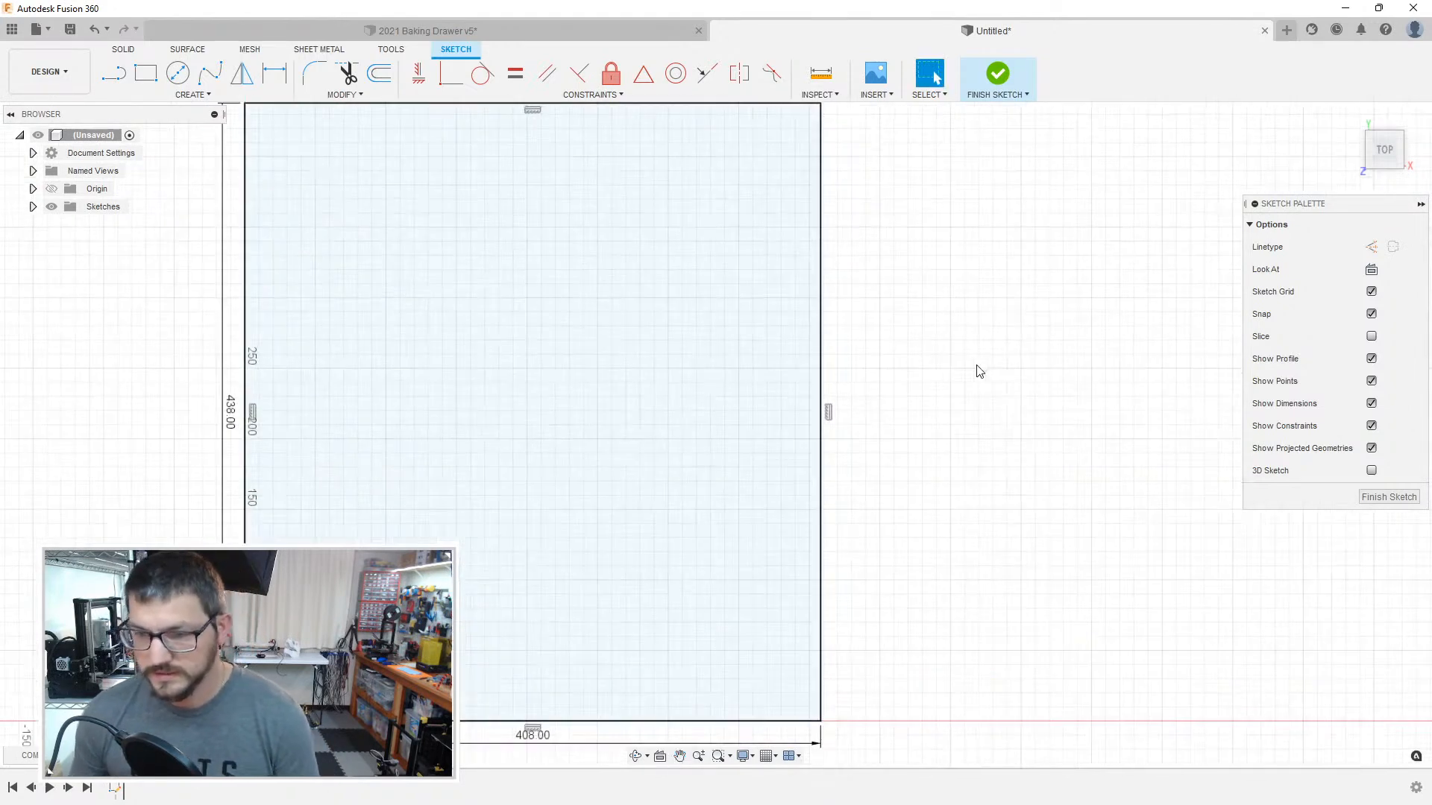
middle_click_drag(125, 481, 181, 463)
scroll(210, 455, "up", 1)
scroll(210, 456, "down", 3)
scroll(212, 460, "down", 1)
mouse_move(880, 430)
middle_mouse_down()
mouse_move(965, 422)
mouse_move(969, 445)
middle_mouse_up()
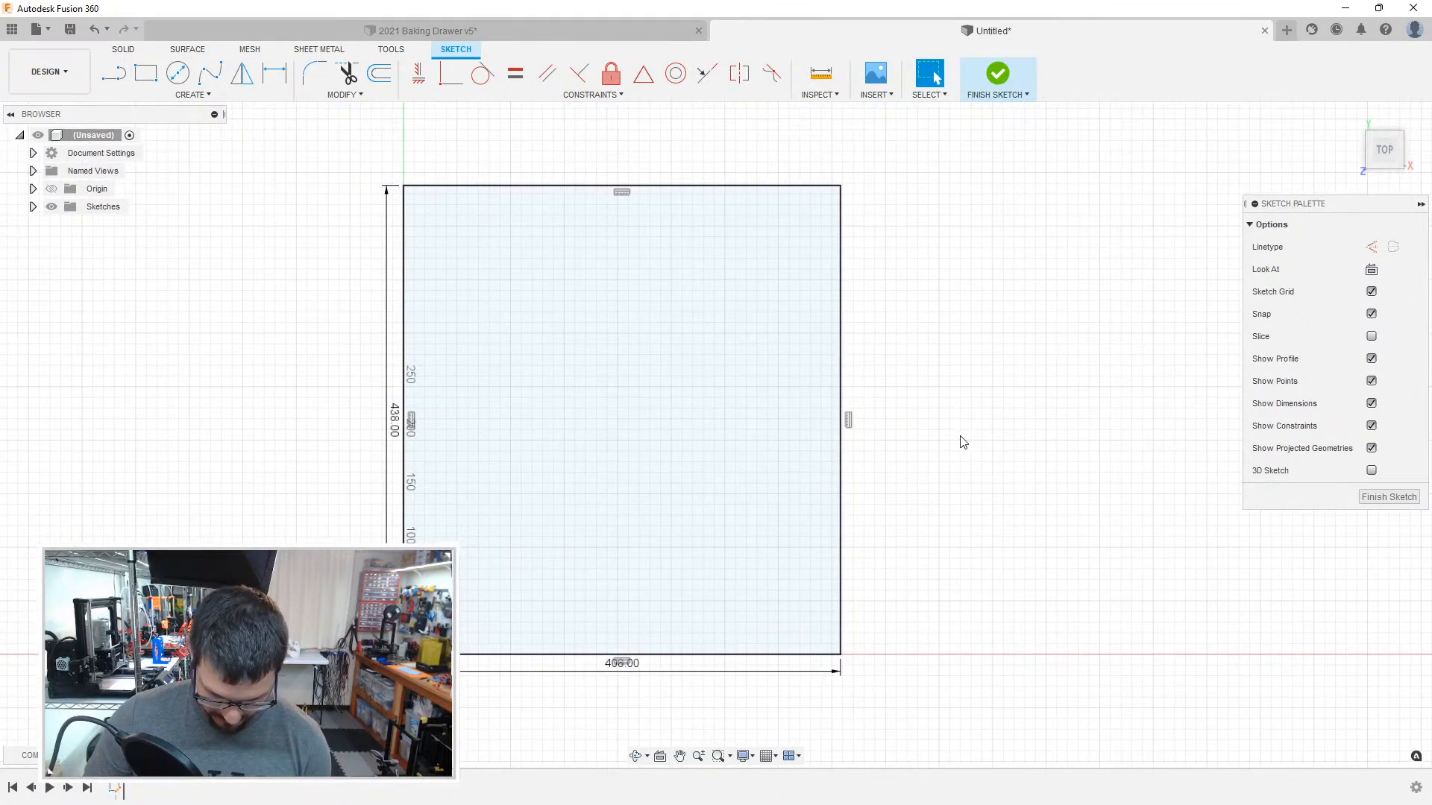
key("l")
left_click_drag(619, 653, 403, 440)
key("Escape")
key("Escape")
Step: Draw a compartment rectangle 50 mm wide and 250 mm tall from the outer rectangle's lower-left corner
key("r")
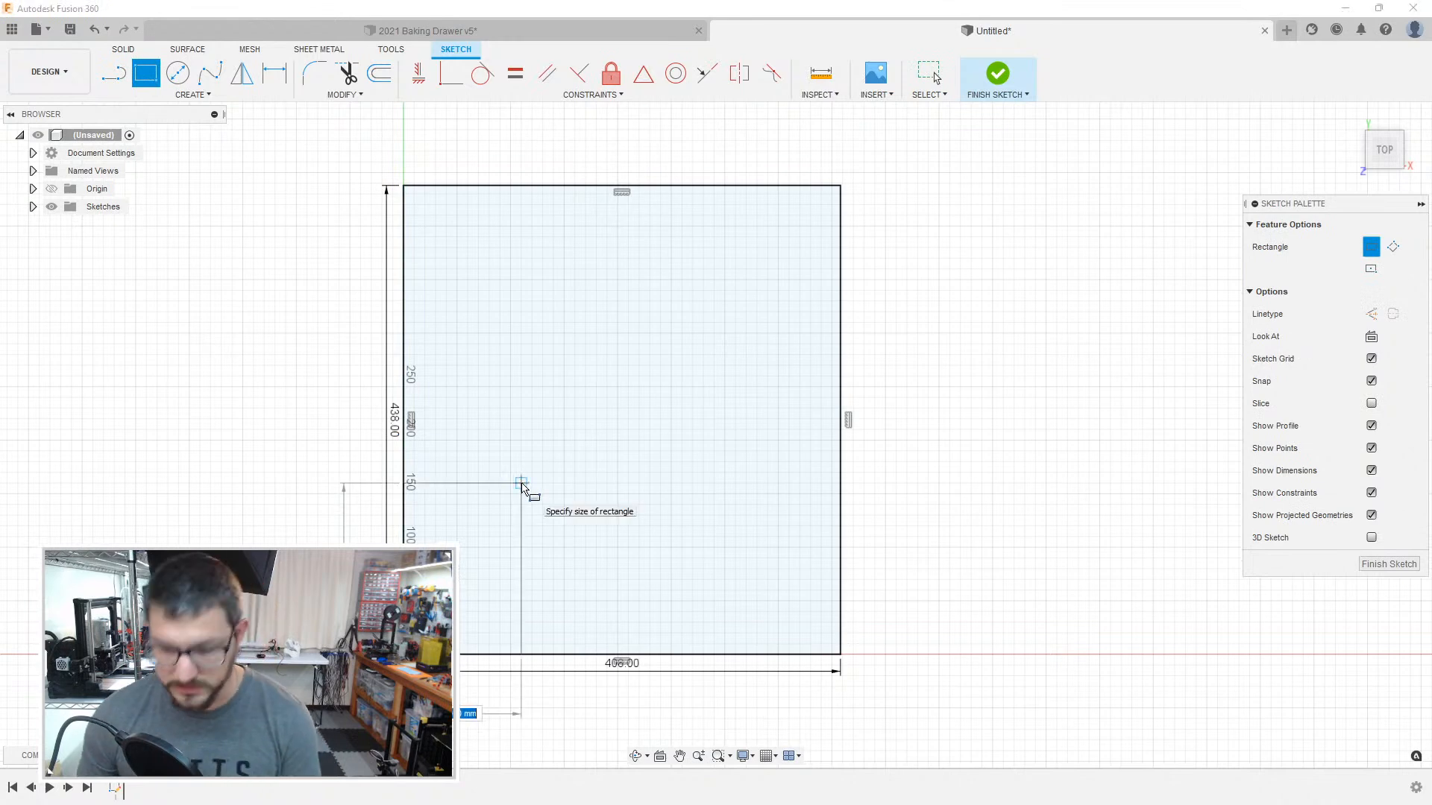
type("50")
key("Tab")
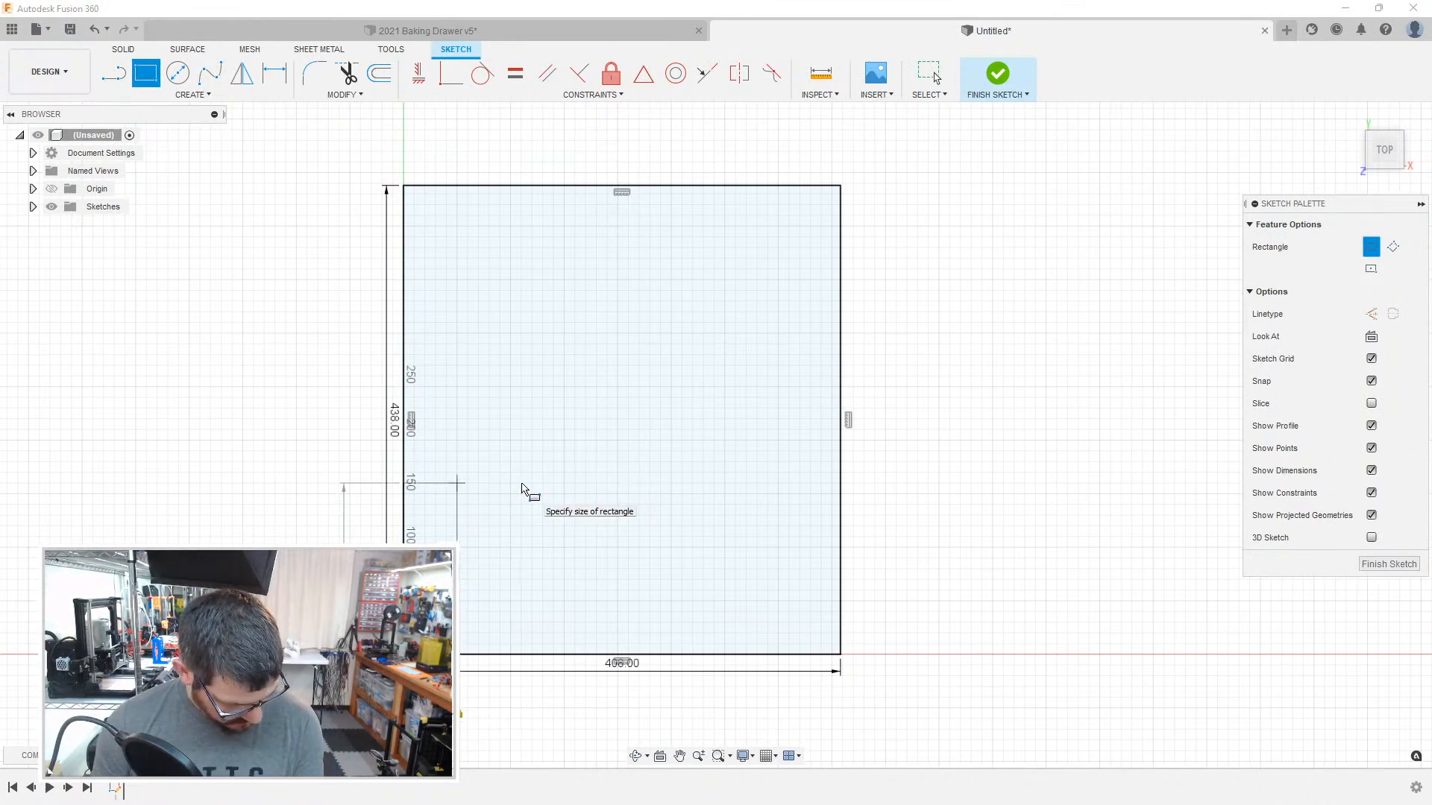
type("250")
key("Return")
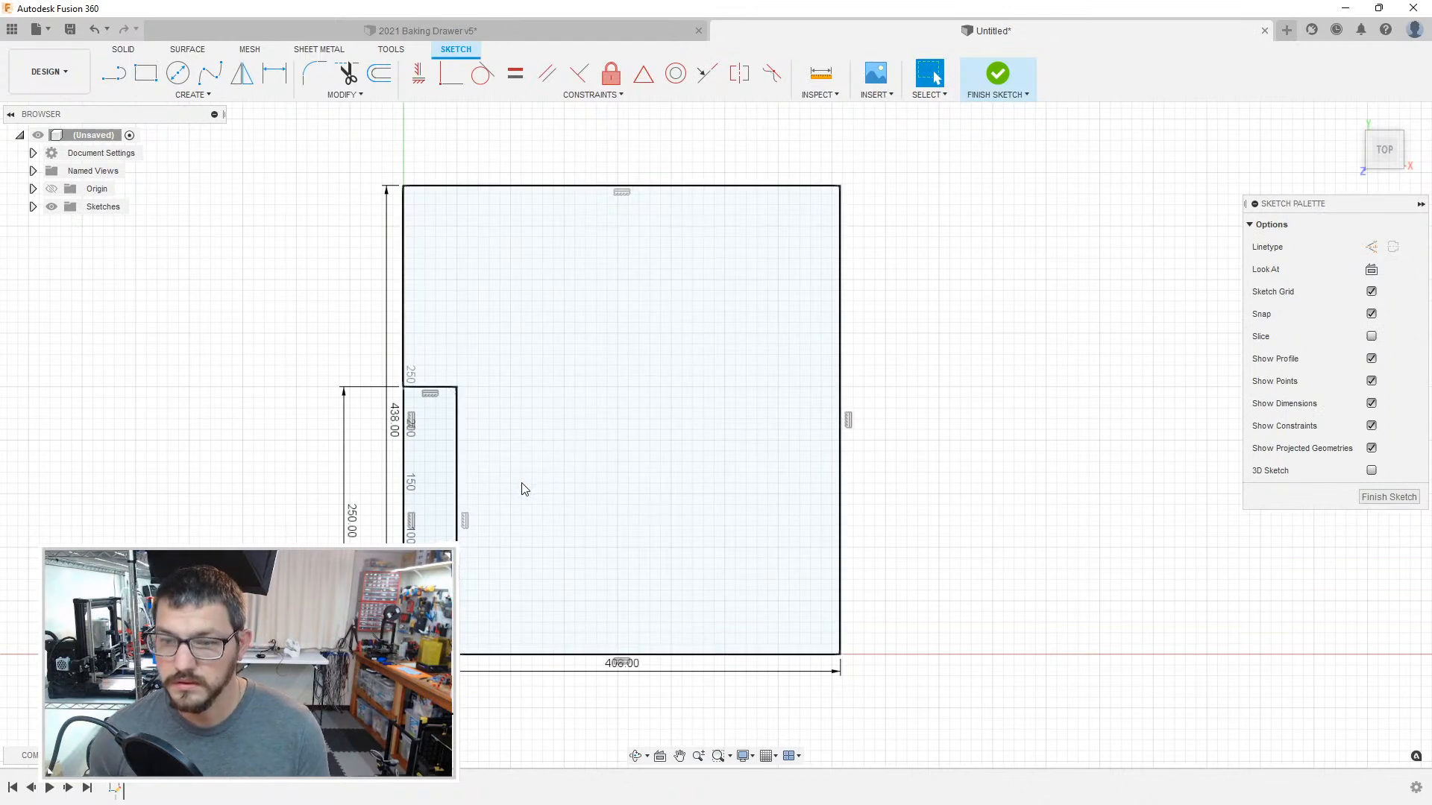
Step: Add a 55 mm wide rectangle beside the first compartment, running from its upper-right corner down to the outline's bottom edge
left_click(457, 387)
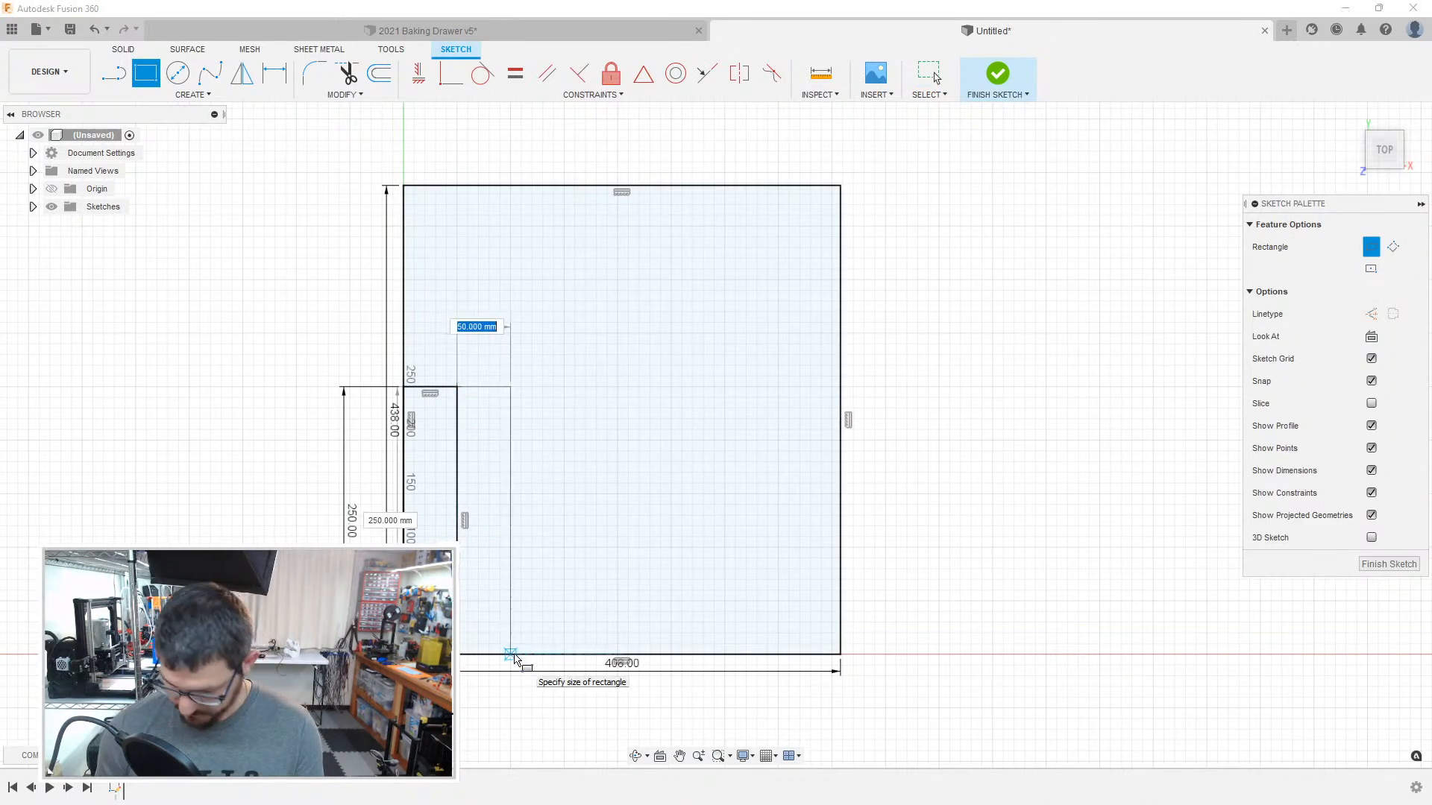
type("55")
key("Return")
key("Escape")
Step: Add two more adjoining full-height compartment rectangles, each 50 mm wide, after the 55 mm one
key("r")
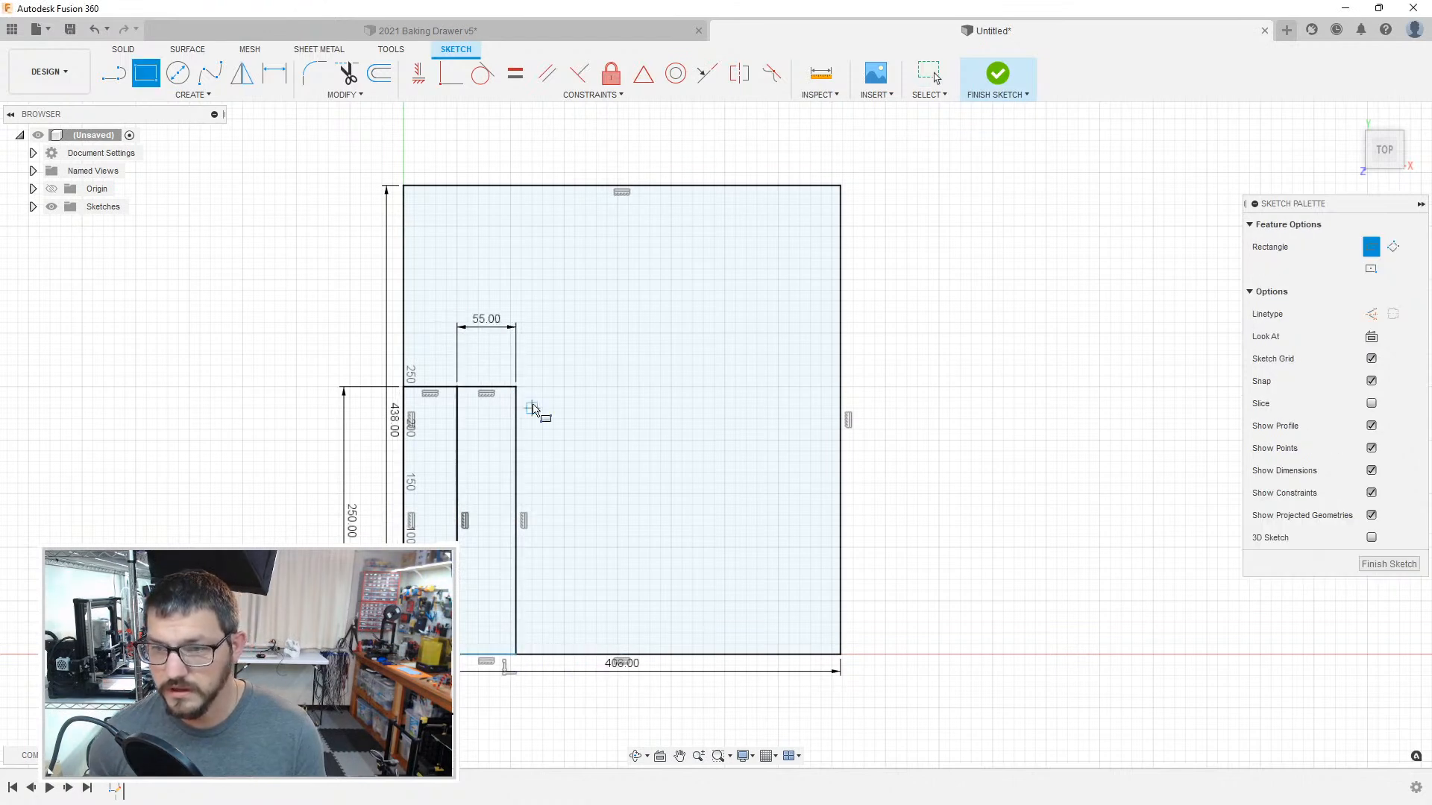
left_click(515, 387)
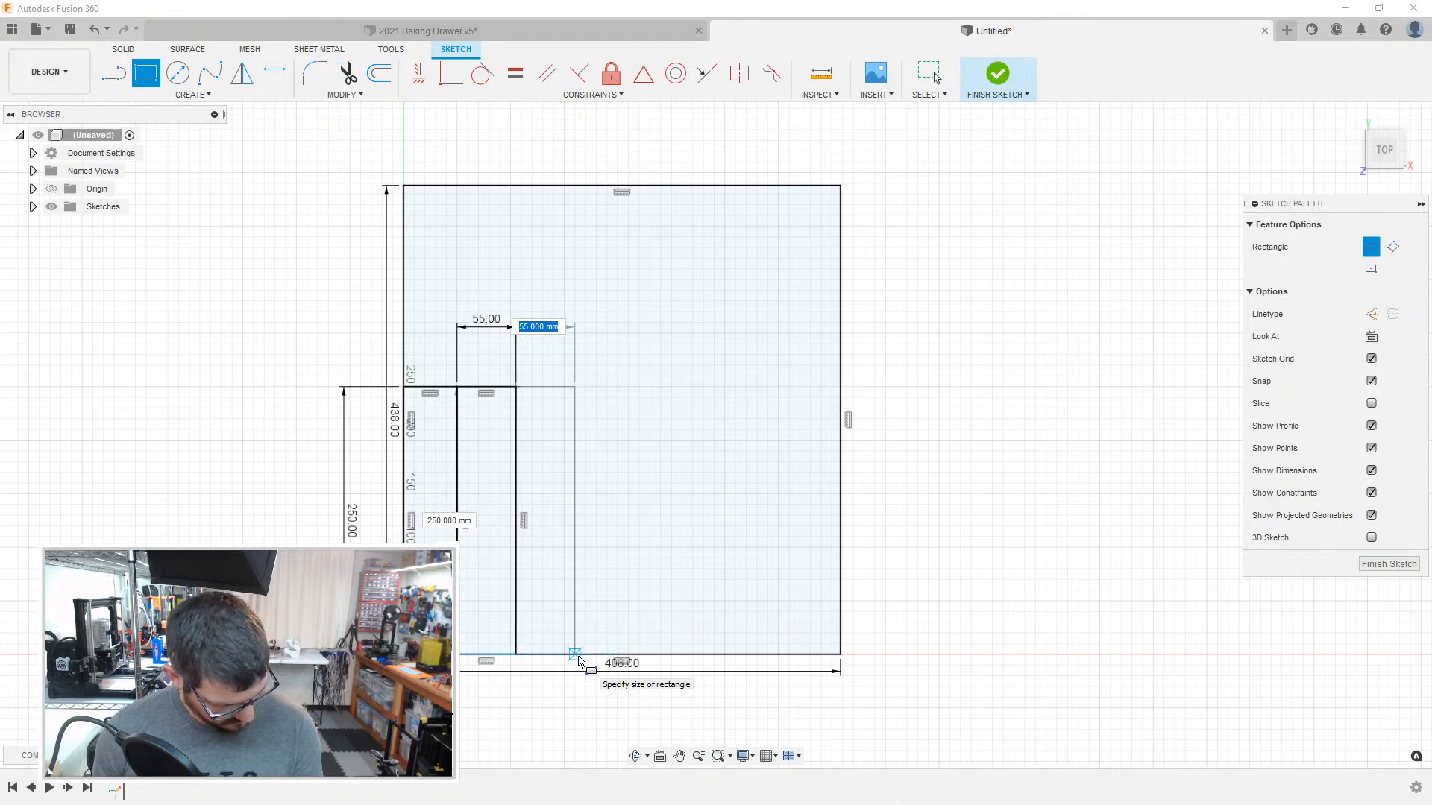
type("50")
key("Return")
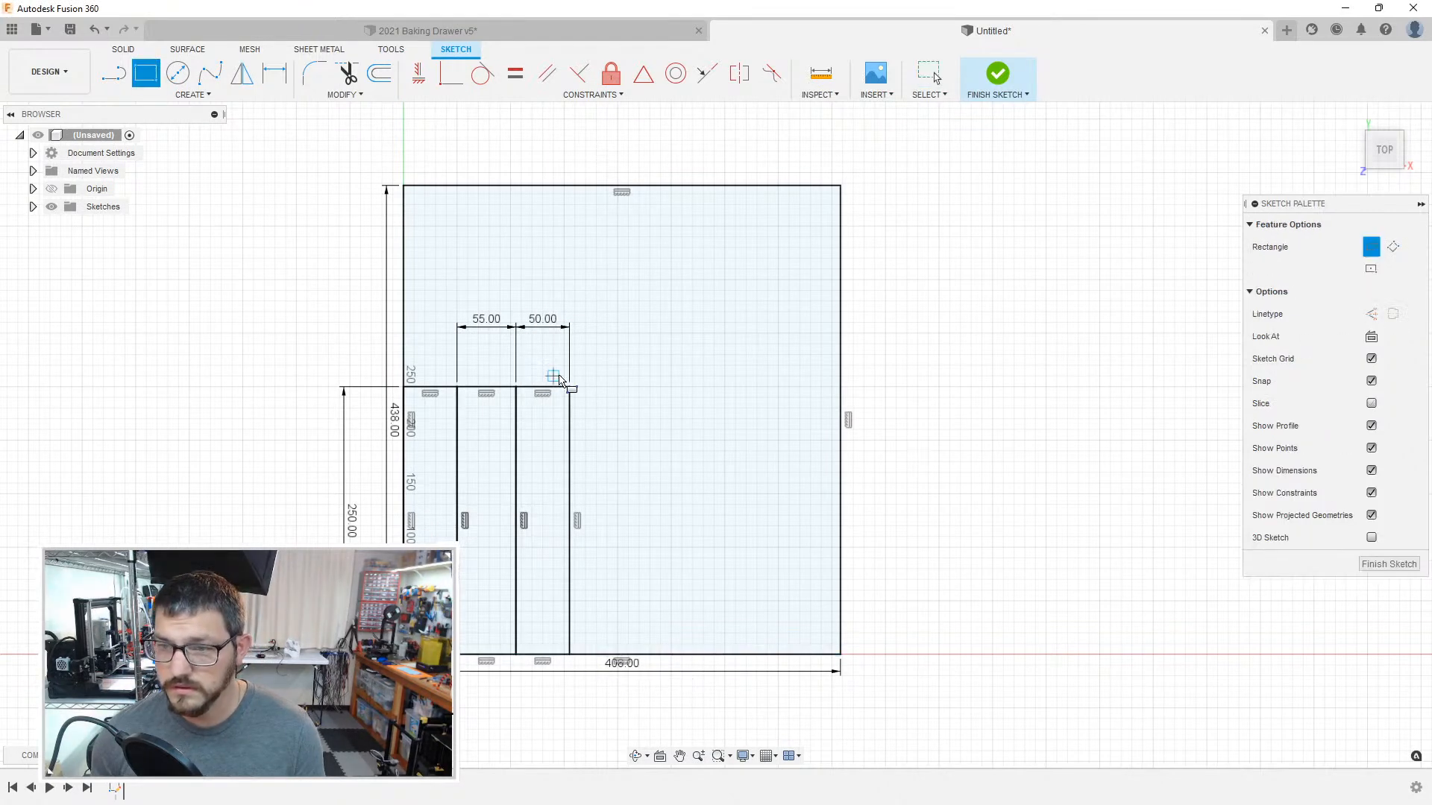
left_click(570, 387)
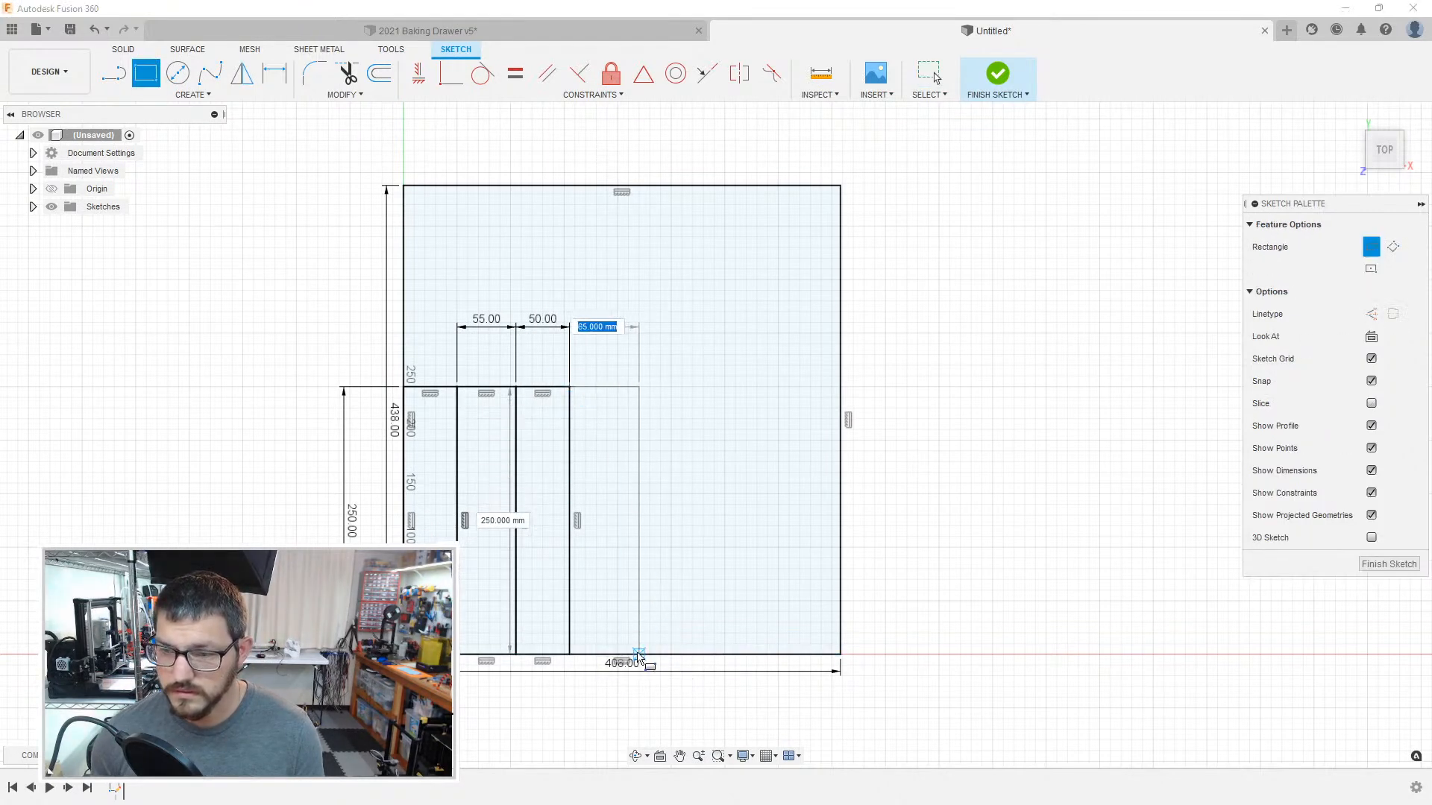
type("850")
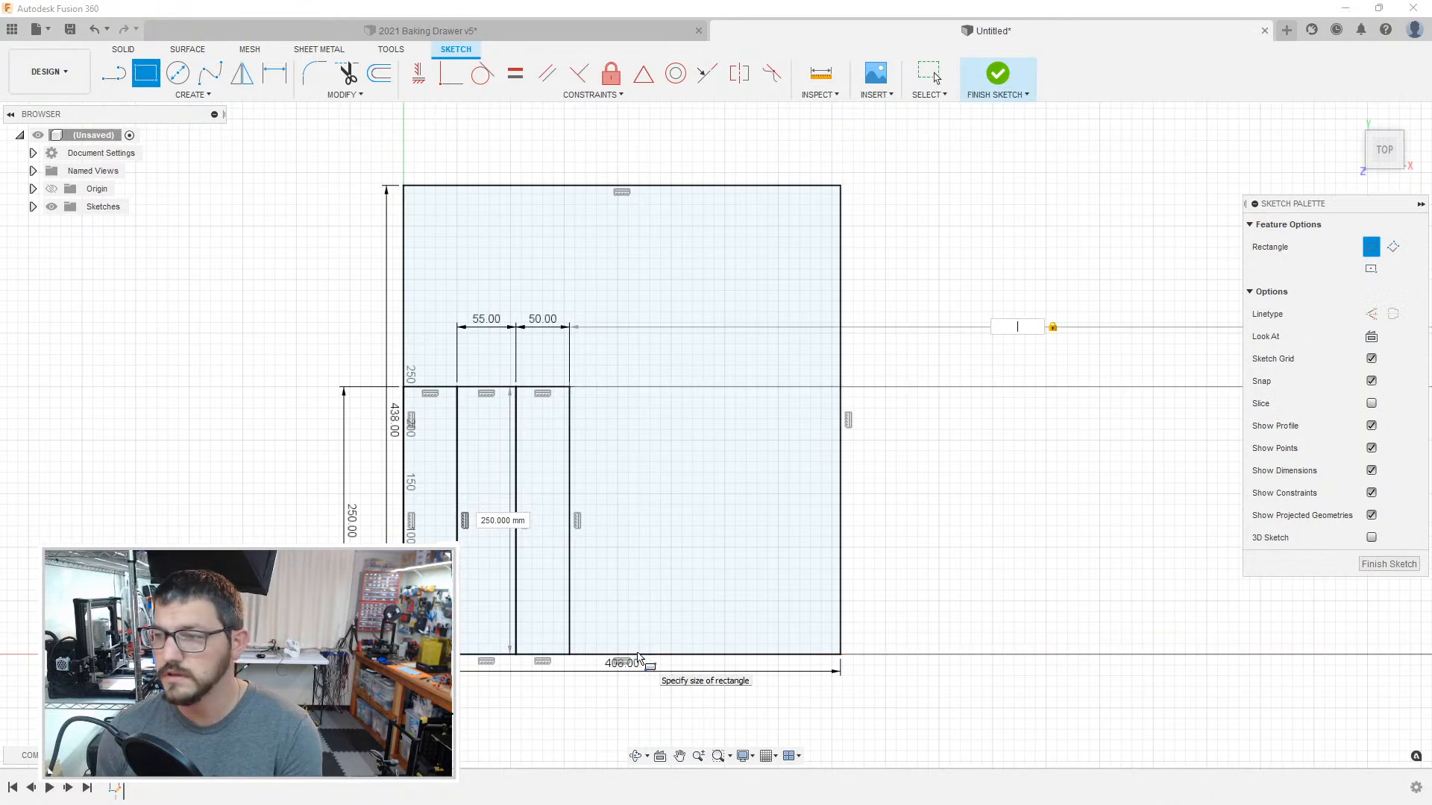
key("Return")
key("Escape")
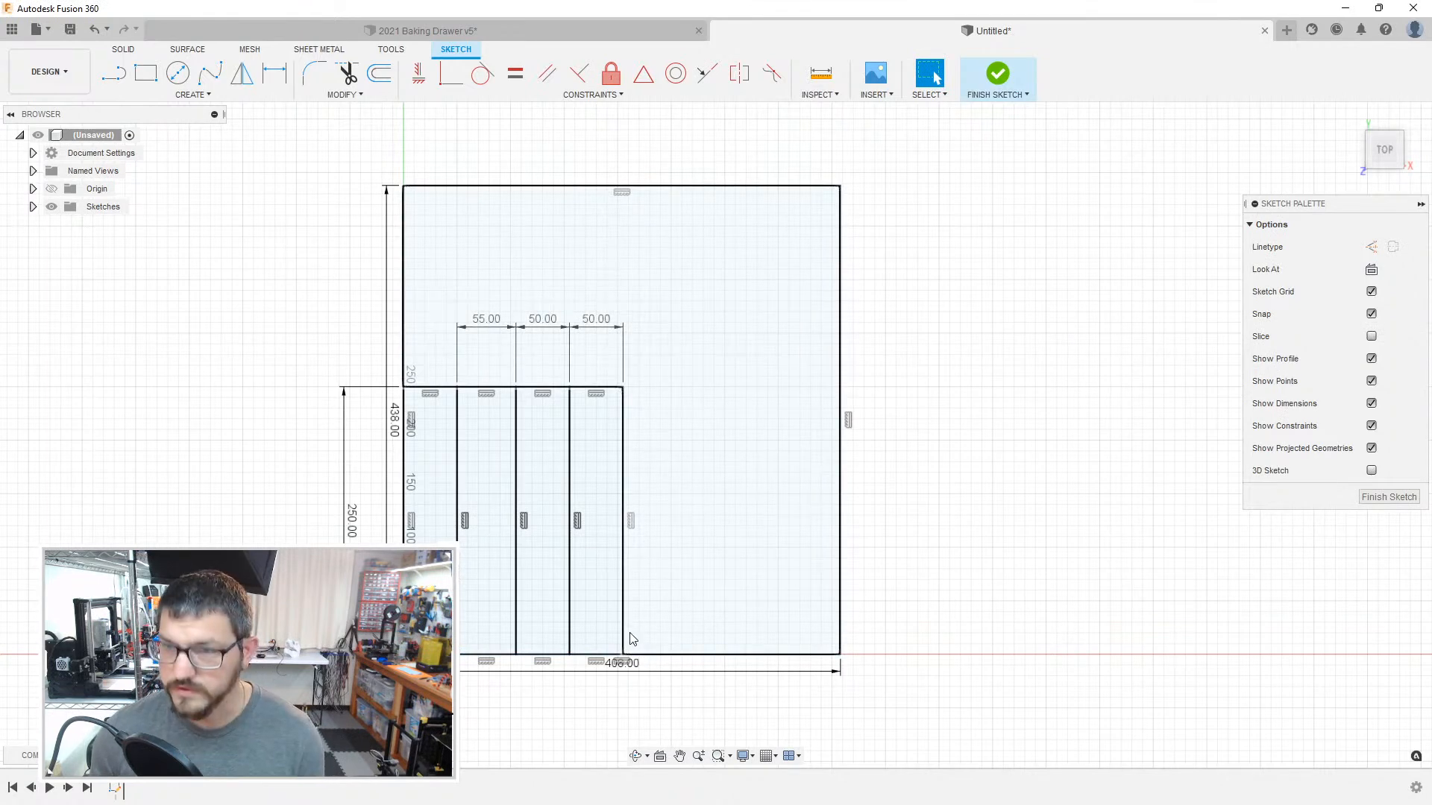
Step: Draw a fifth compartment rectangle 50 mm wide, from the fourth's upper-right corner down to the bottom edge
key("r")
left_click(623, 387)
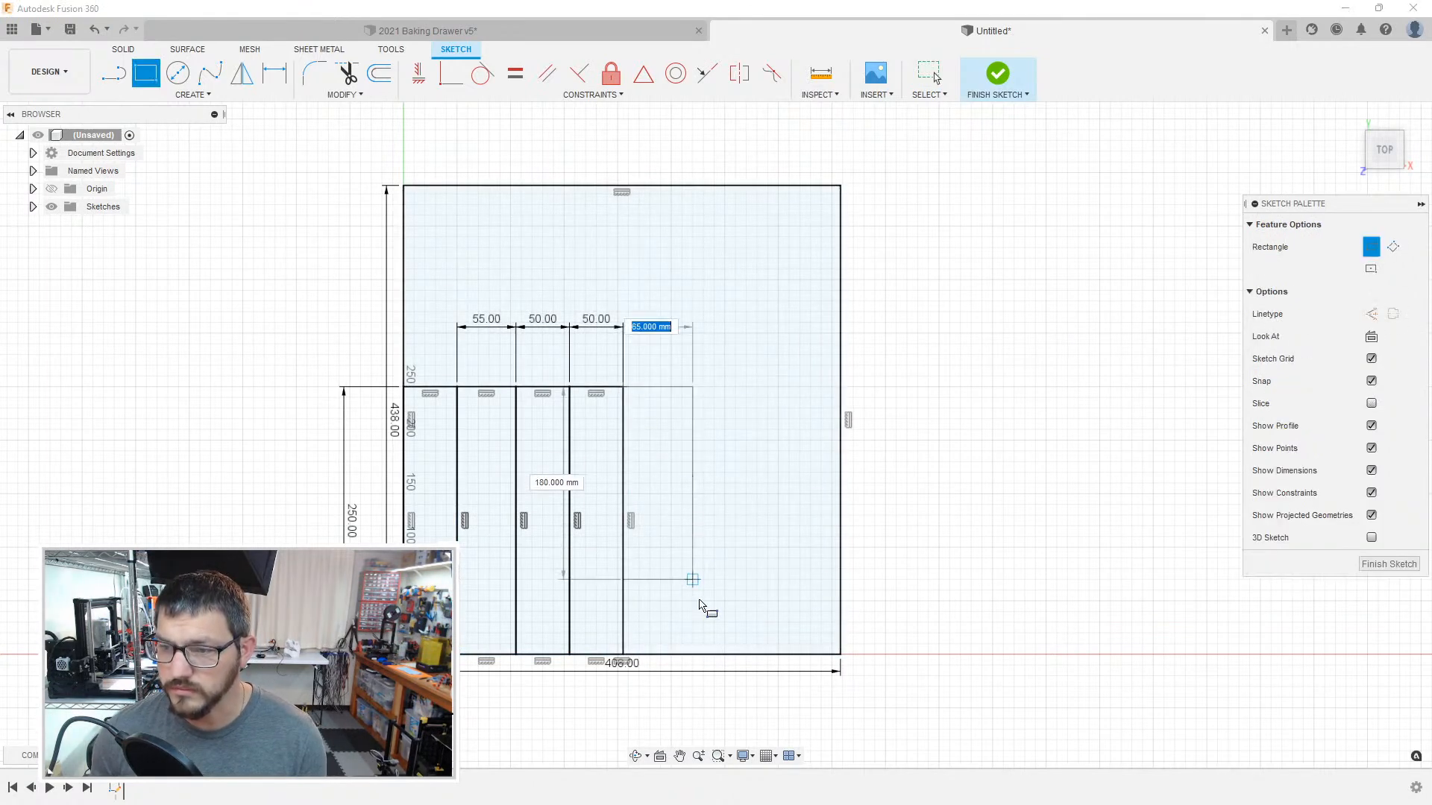
type("50")
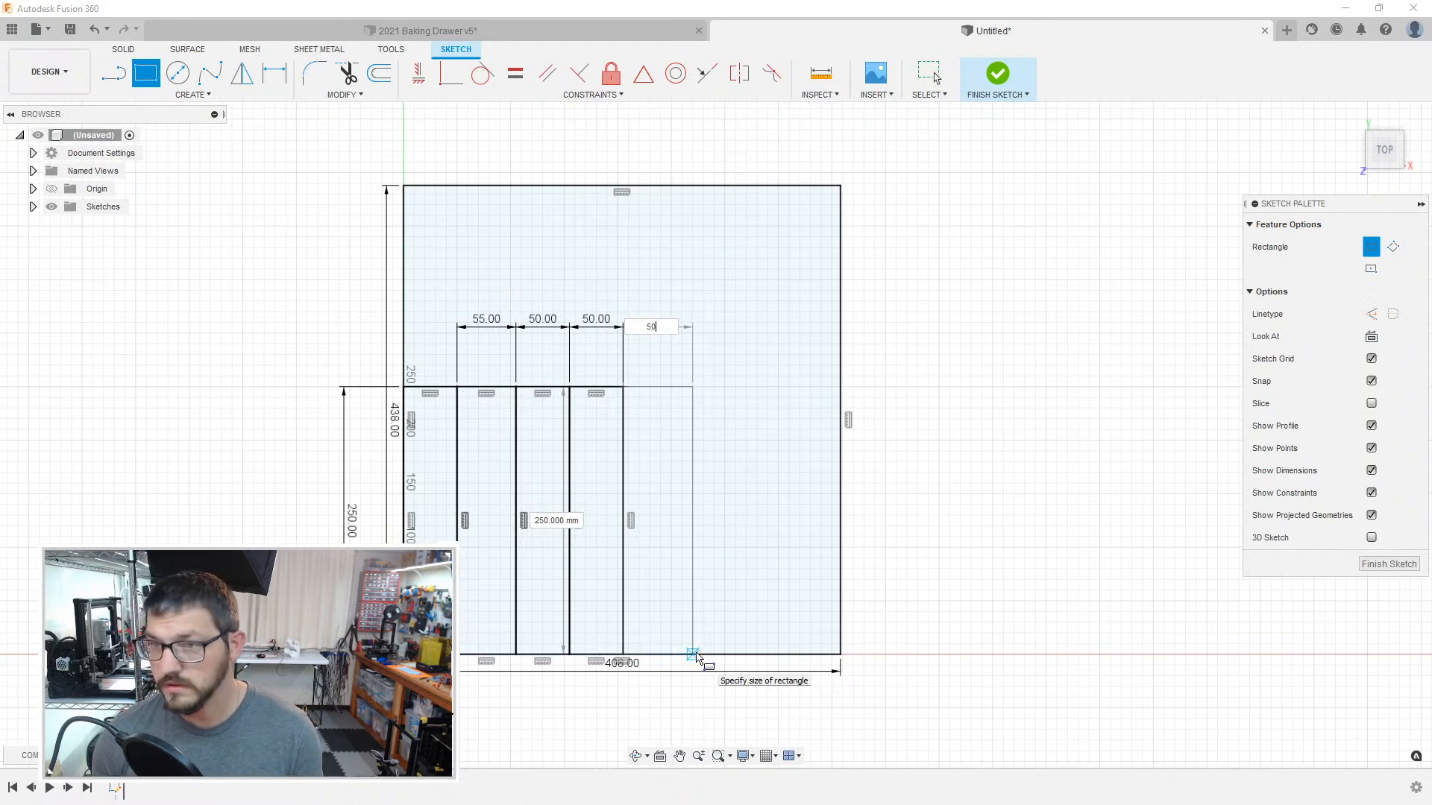
key("Return")
key("Escape")
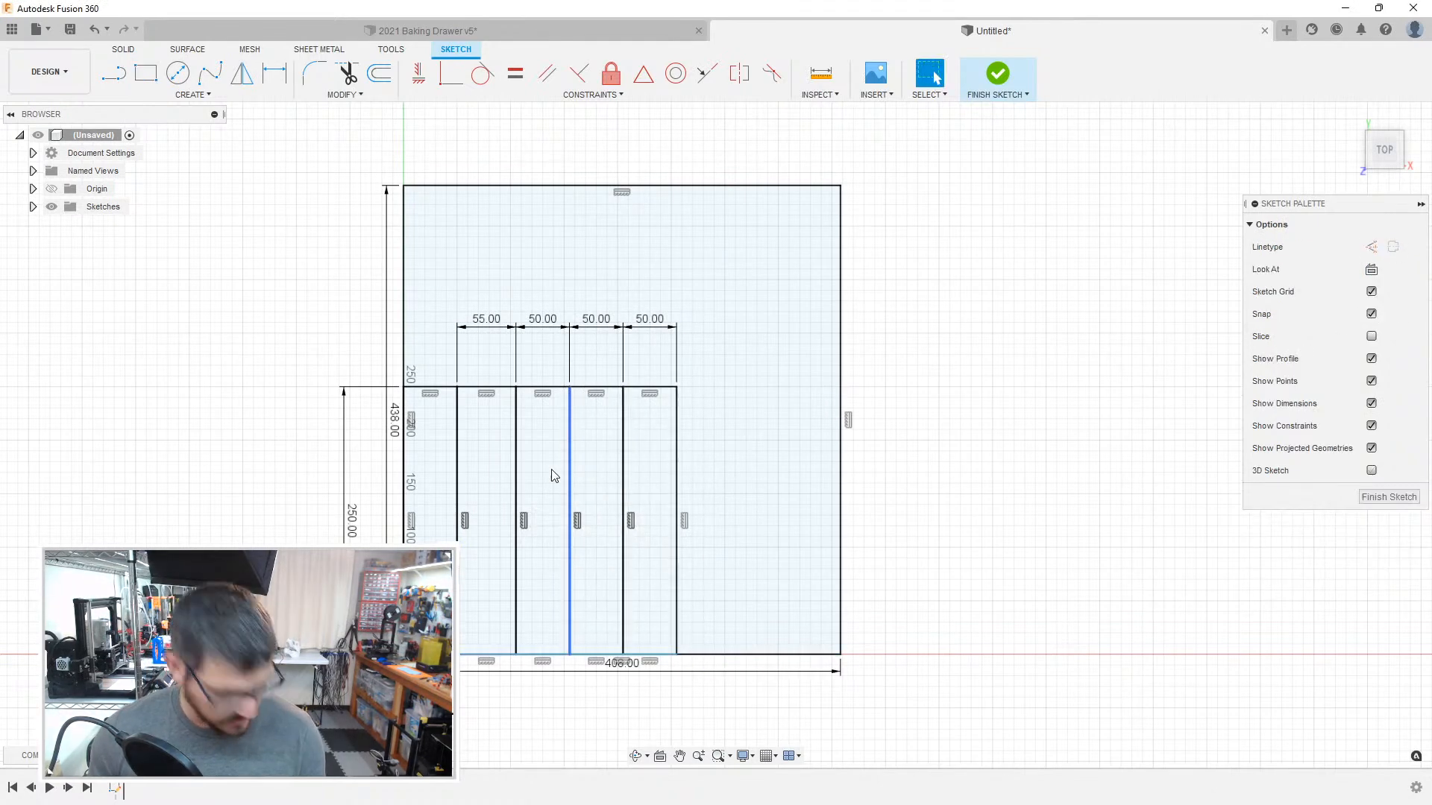
Step: Check the narrow compartment profiles one after another by selecting them
left_click(425, 492)
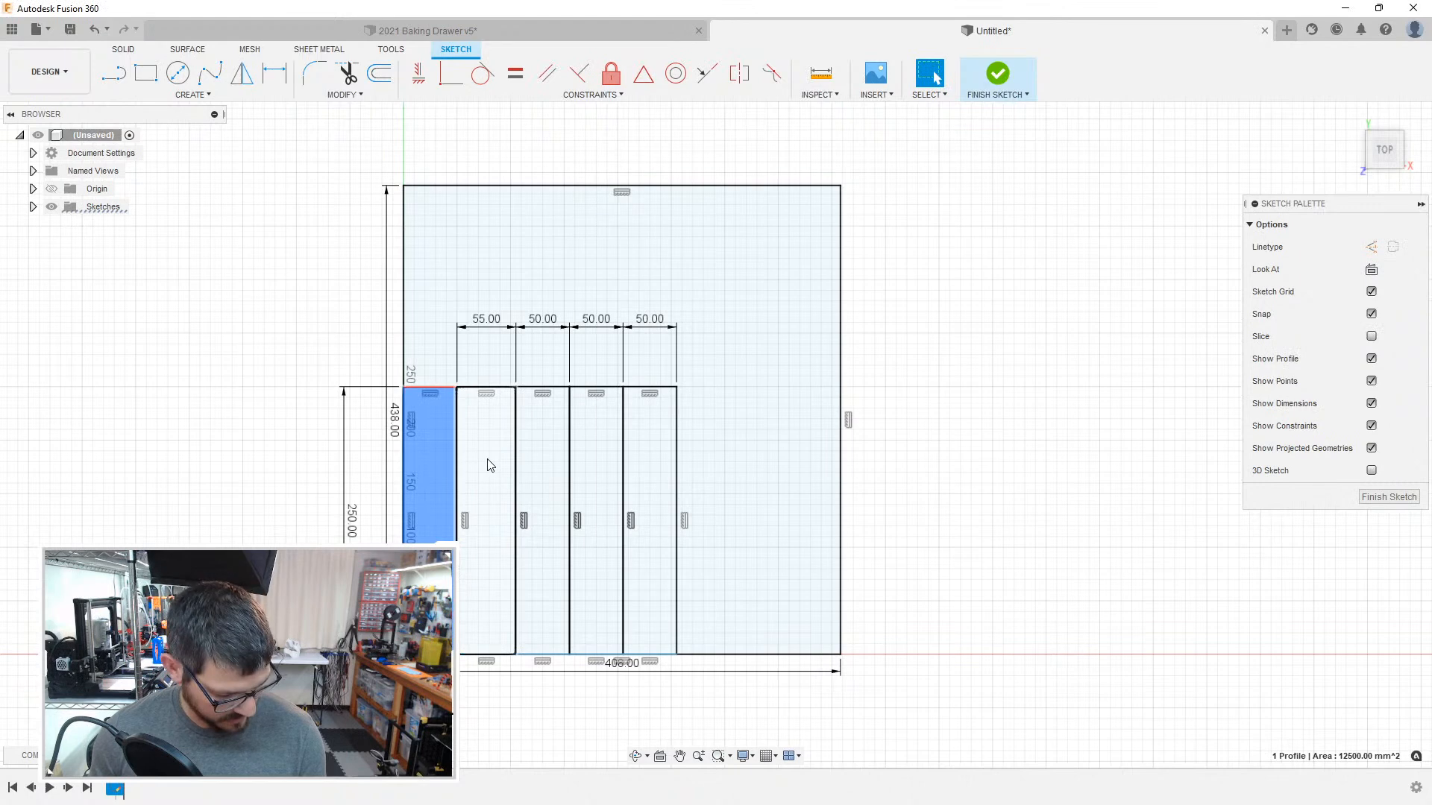
left_click(491, 466)
left_click(563, 461)
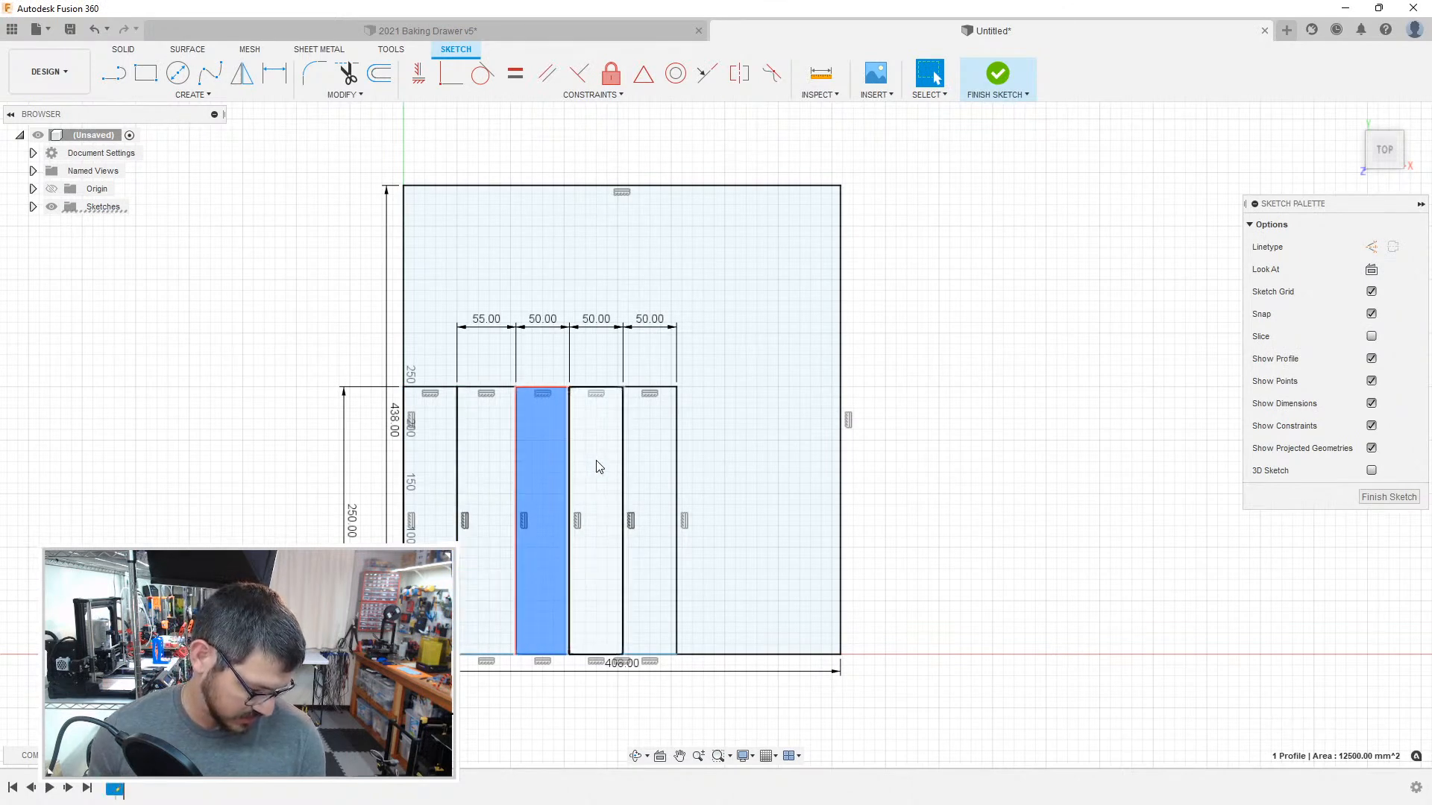
left_click(597, 466)
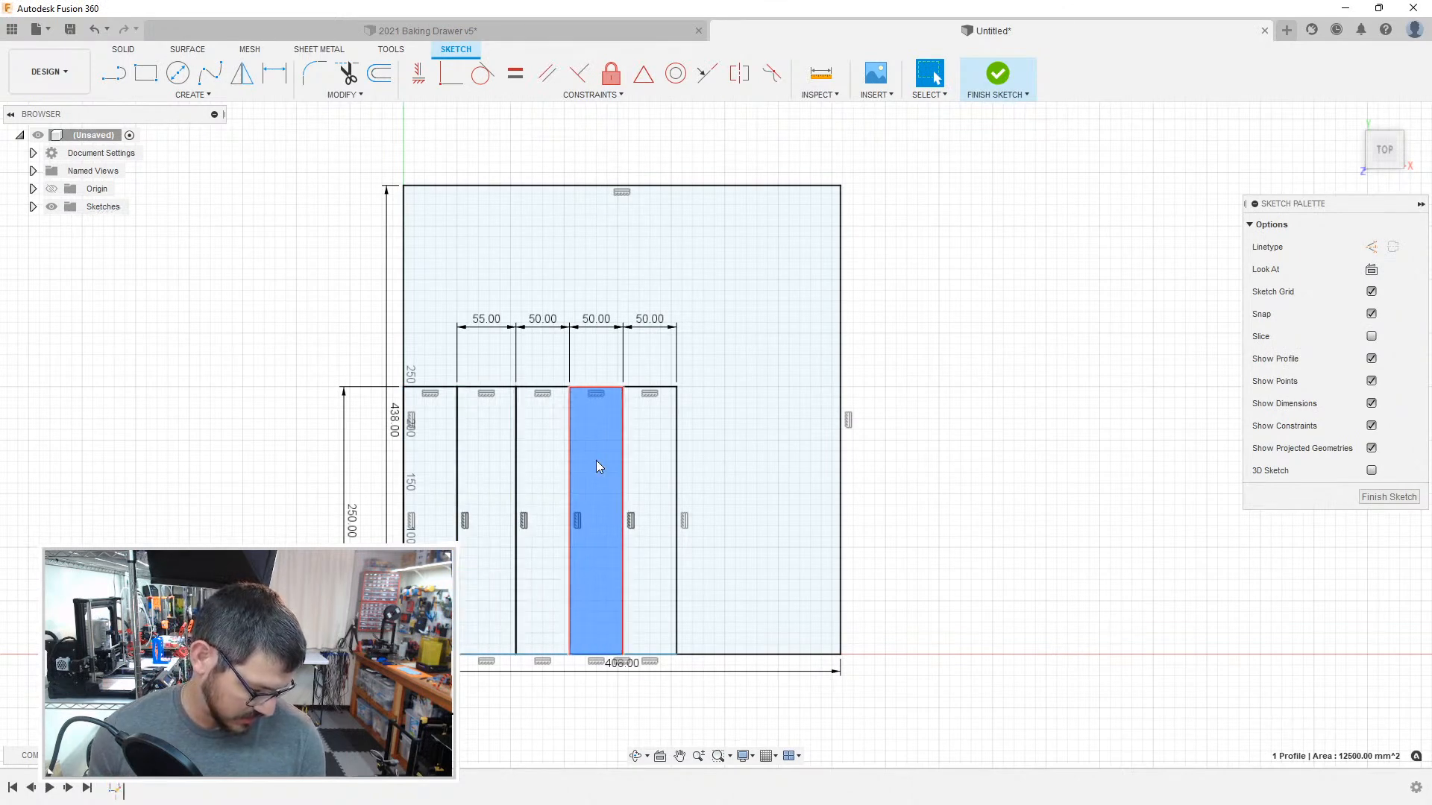
left_click(646, 452)
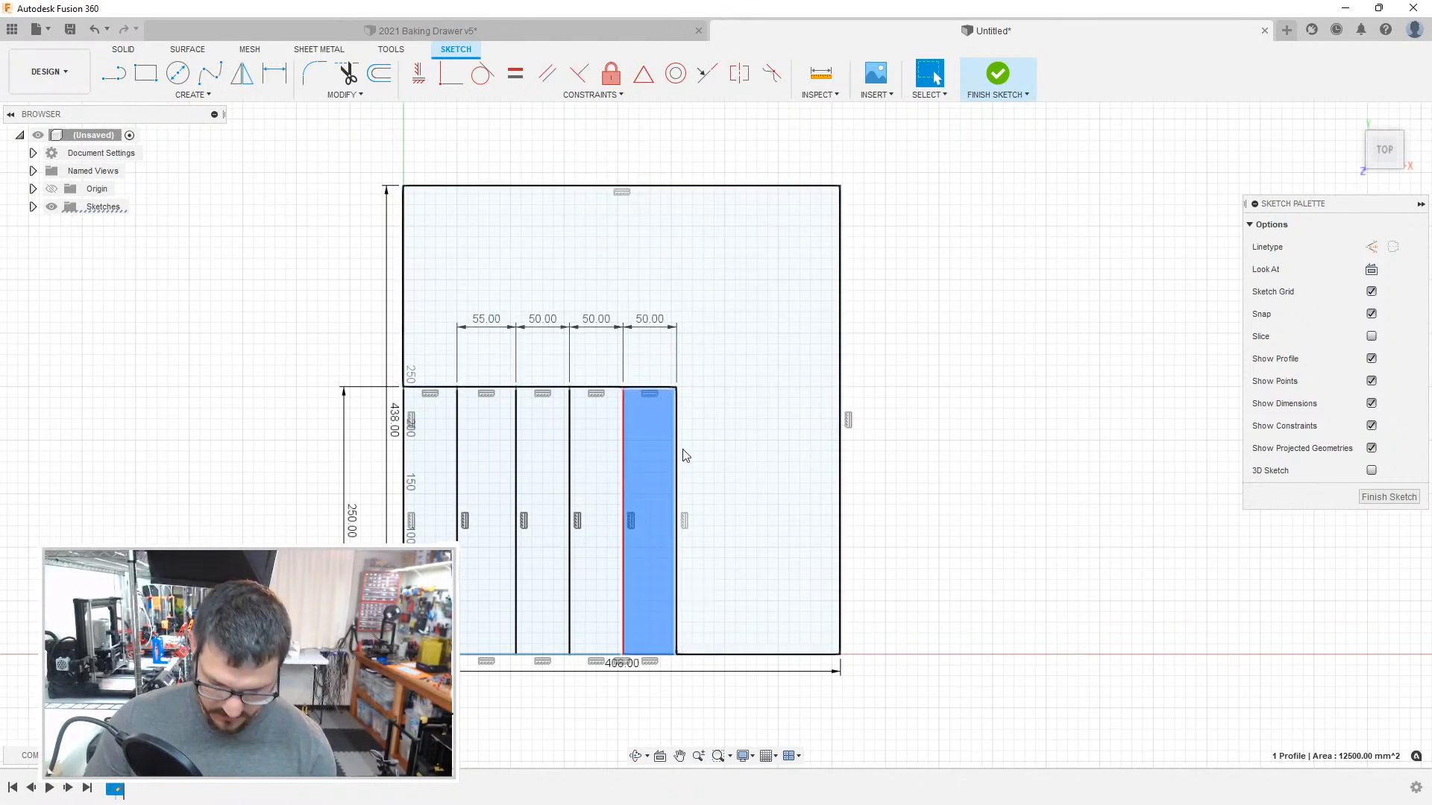
Step: Draw a 180 mm line up the outline's right edge from its lower corner, continuing horizontally to the fifth compartment's side
key("l")
left_click(841, 655)
type("180")
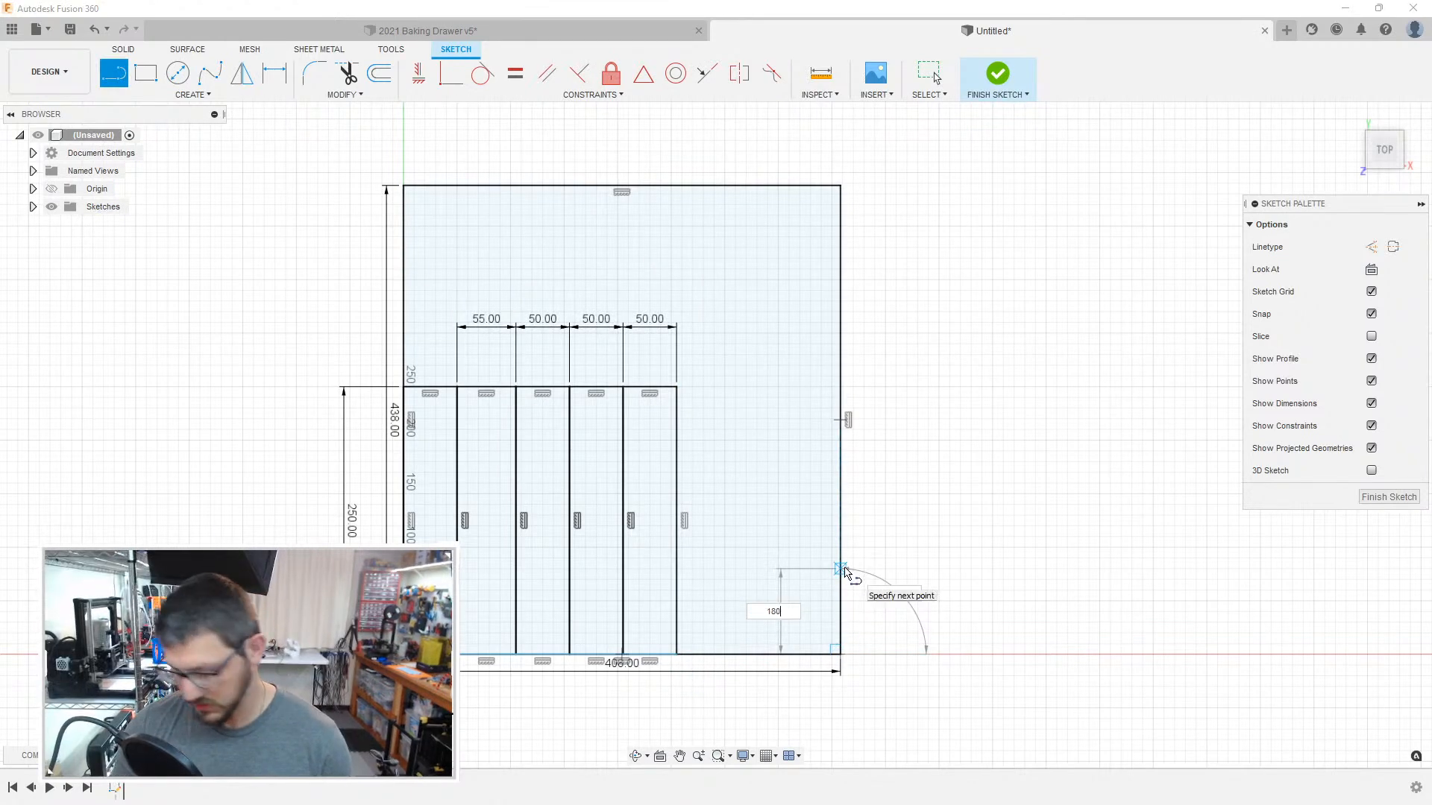
key("Return")
left_click_drag(841, 461, 676, 463)
key("Escape")
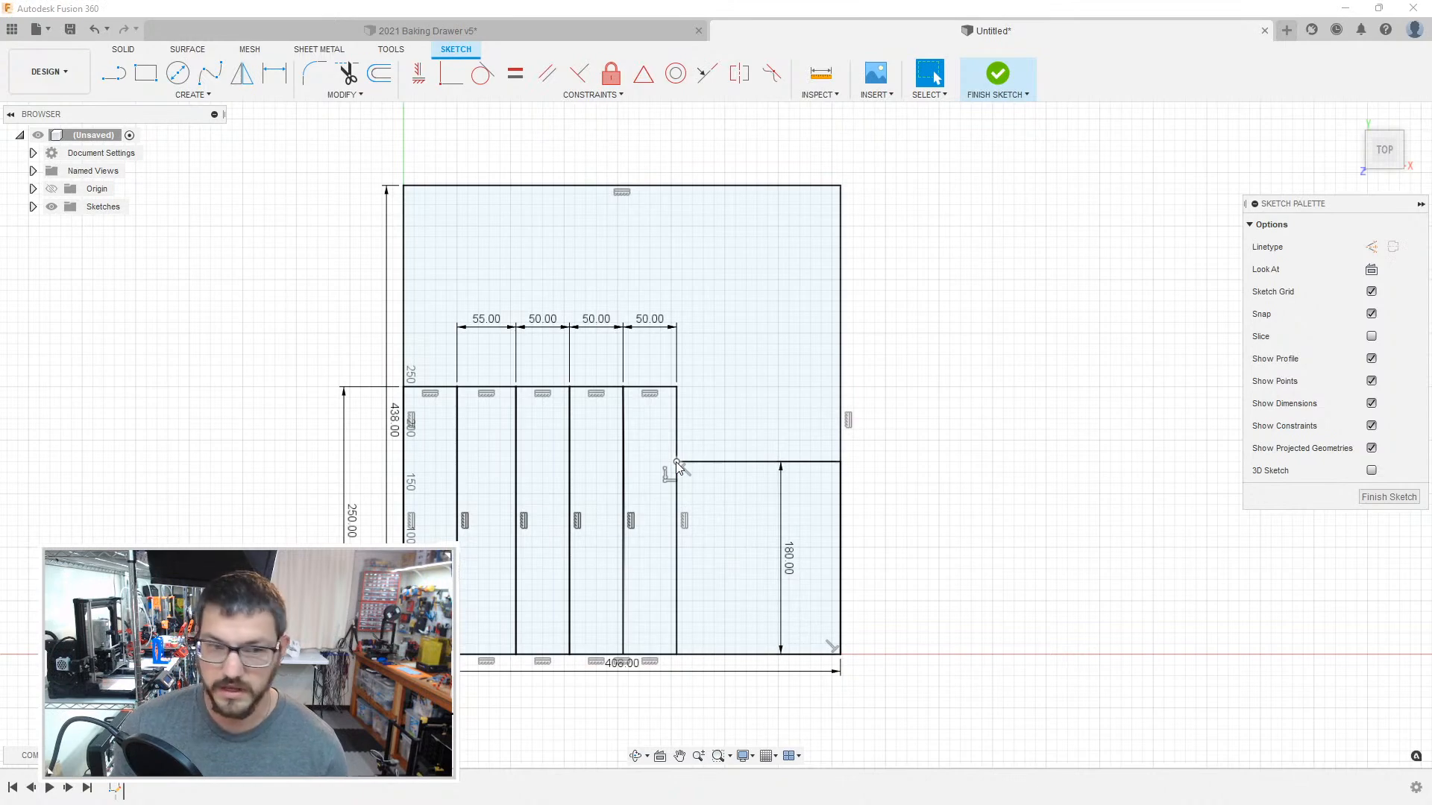
Step: Add a 51 mm wide rectangle beside the fifth compartment, from the horizontal divider down to the bottom edge
mouse_move(888, 432)
middle_mouse_down()
mouse_move(863, 414)
mouse_move(866, 370)
mouse_move(837, 323)
middle_mouse_up()
scroll(813, 344, "down", 1)
scroll(786, 368, "up", 2)
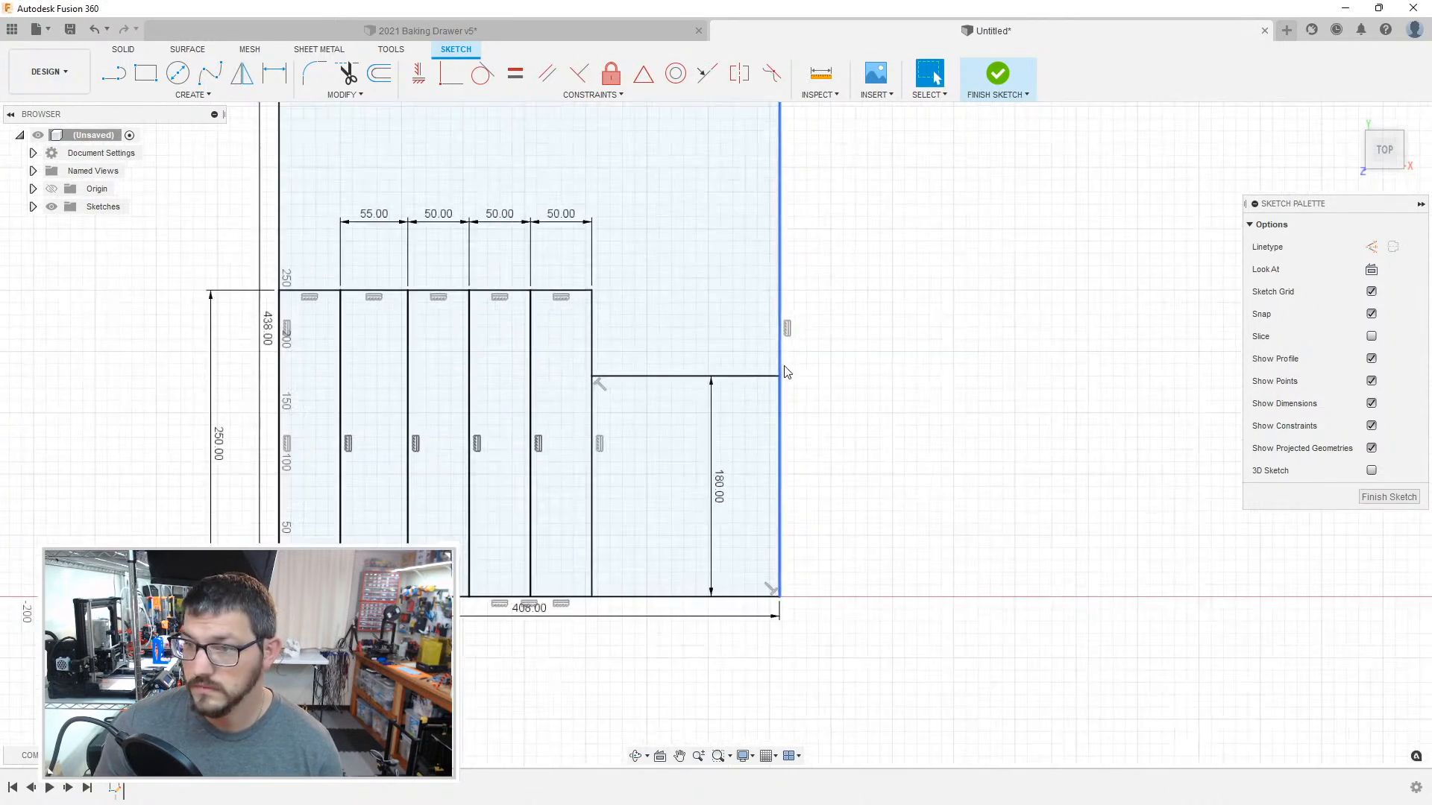
key("r")
left_click(593, 378)
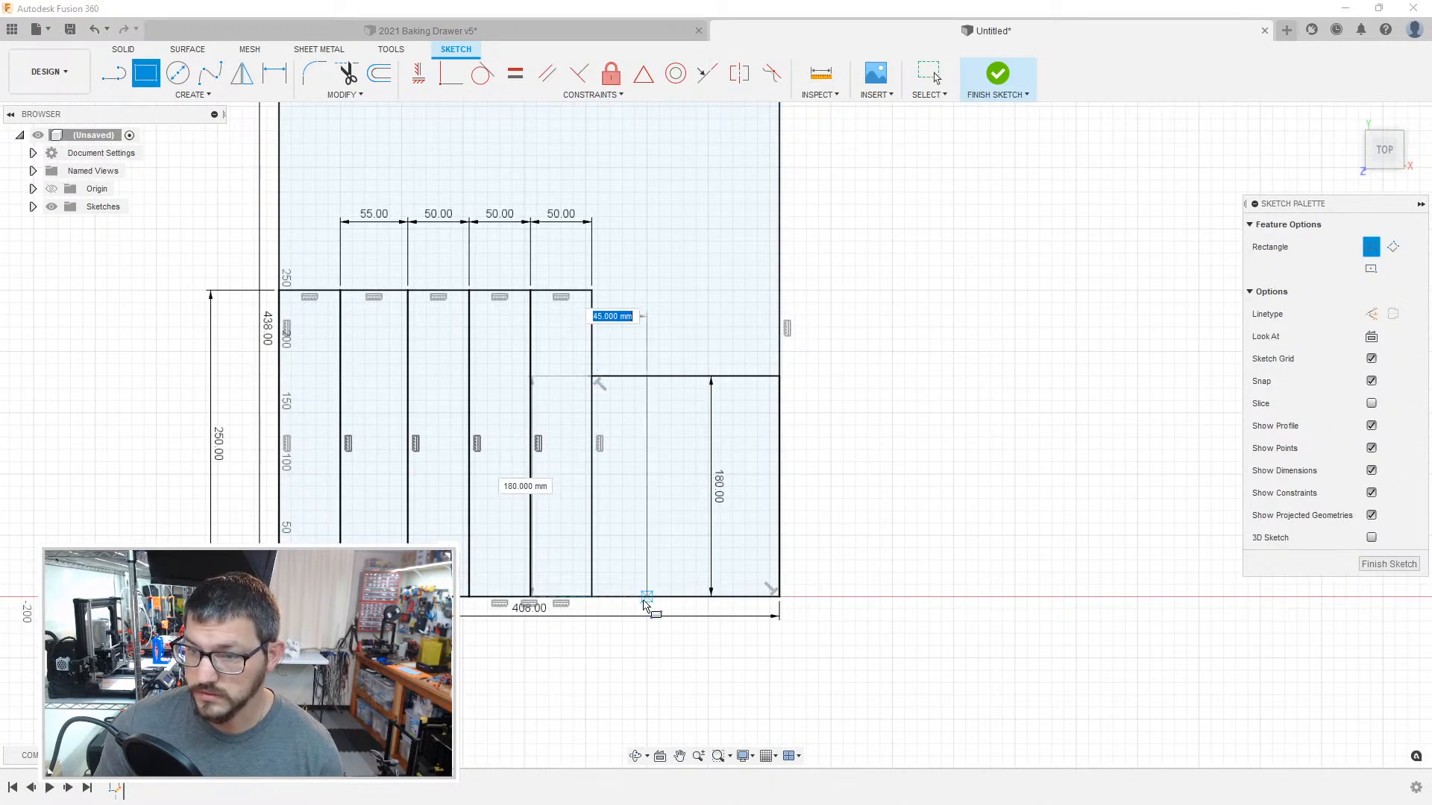
type("51")
key("Return")
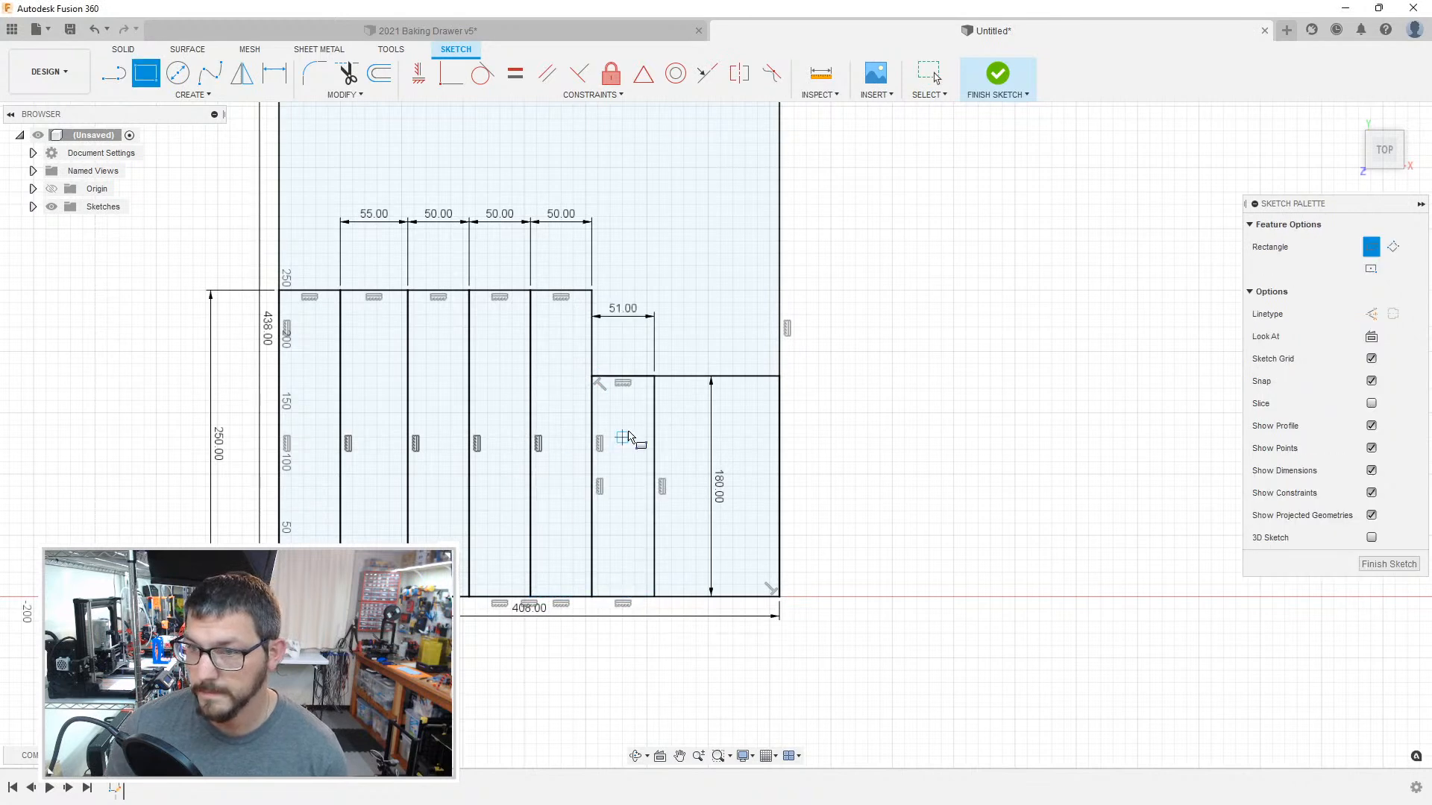
Step: Add a second 51 mm wide rectangle beside the first one, from the horizontal divider down to the bottom edge
left_click(655, 377)
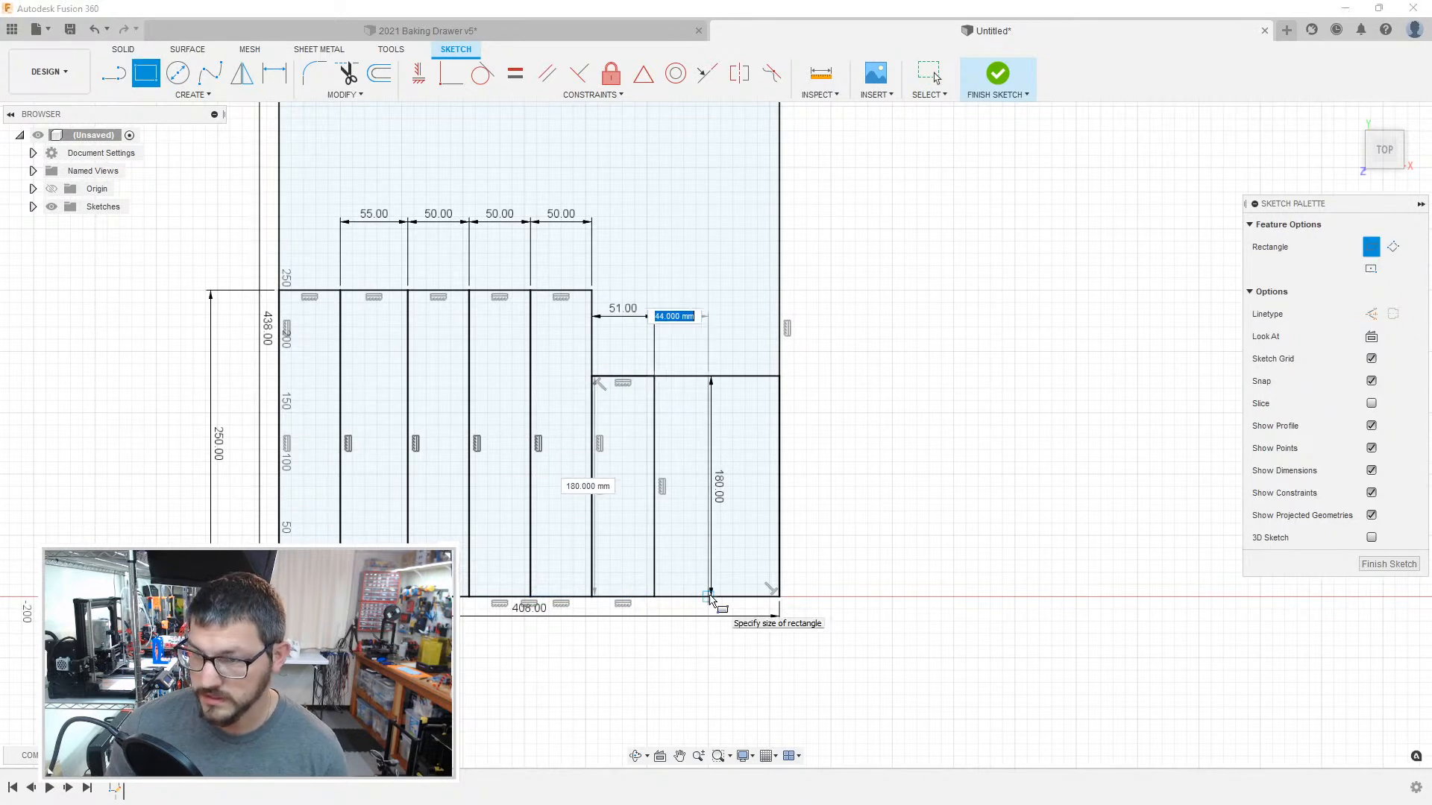
type("51")
key("Return")
key("Escape")
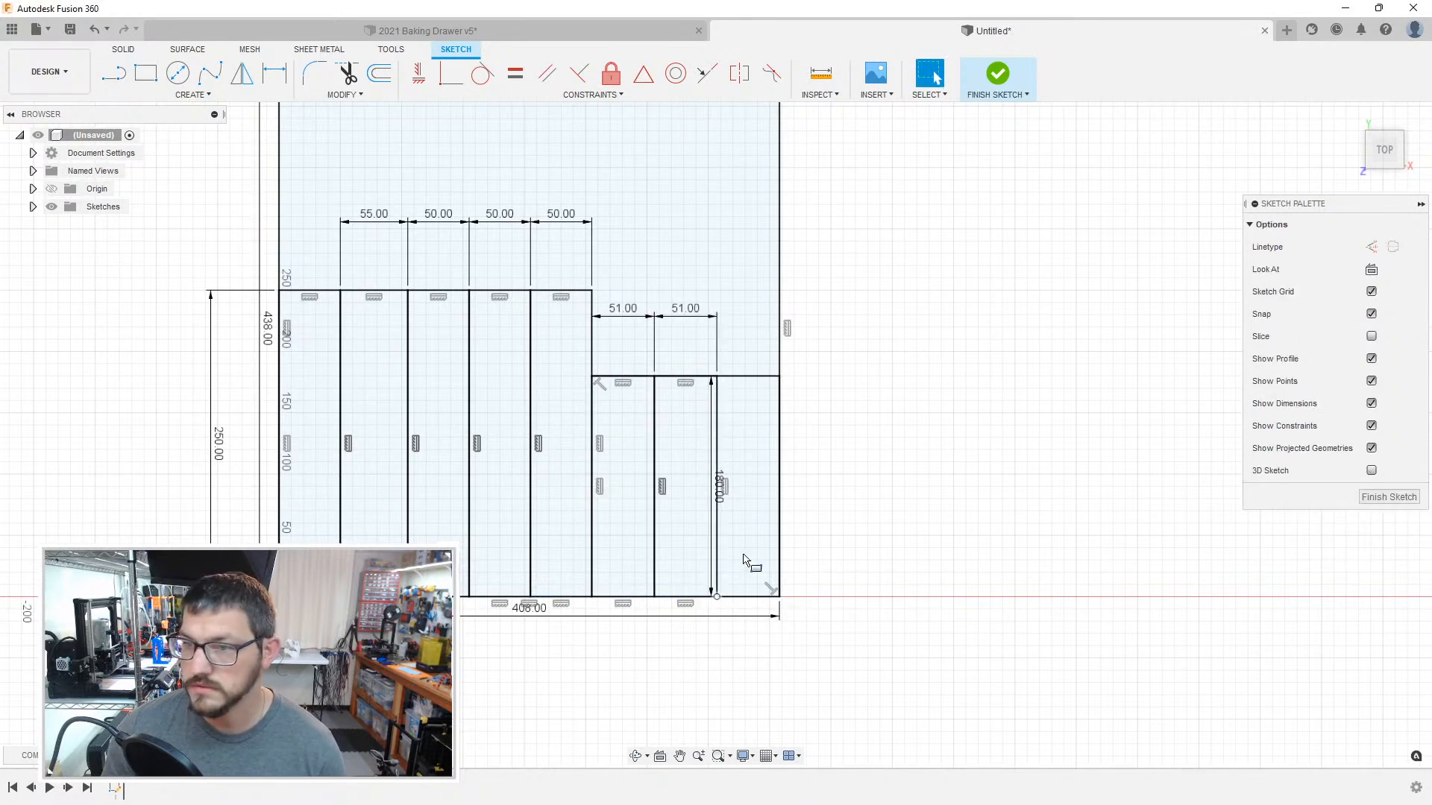
Step: Fill the remaining space beside the second 51 mm compartment with a rectangle reaching the outline's lower-right corner, and check its top edge
key("r")
left_click(716, 377)
left_click(780, 597)
key("Escape")
scroll(656, 380, "down", 5)
scroll(707, 393, "up", 5)
scroll(707, 393, "up", 3)
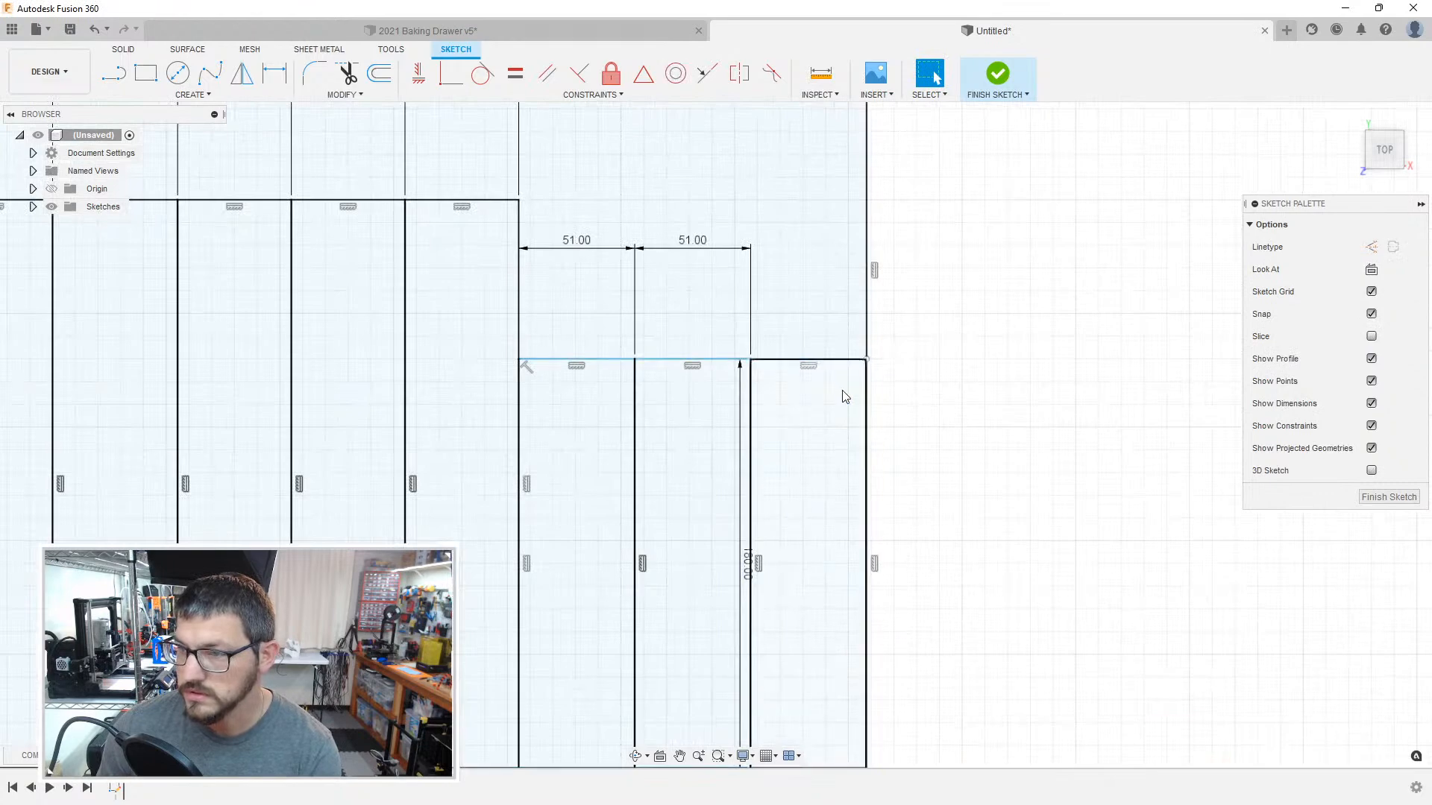
left_click(730, 360)
left_click(738, 337)
scroll(792, 339, "down", 5)
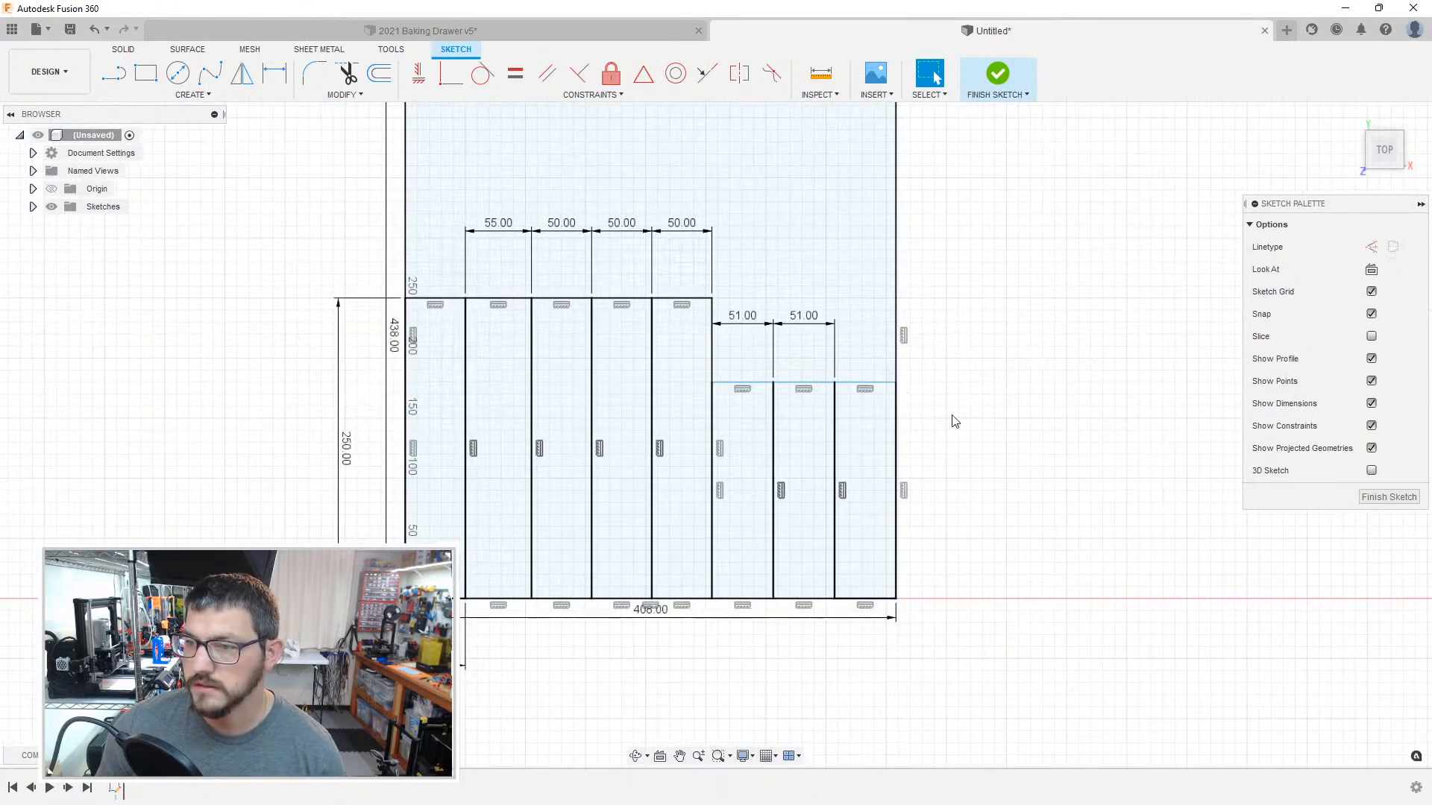
left_click(869, 403)
left_click(1036, 460)
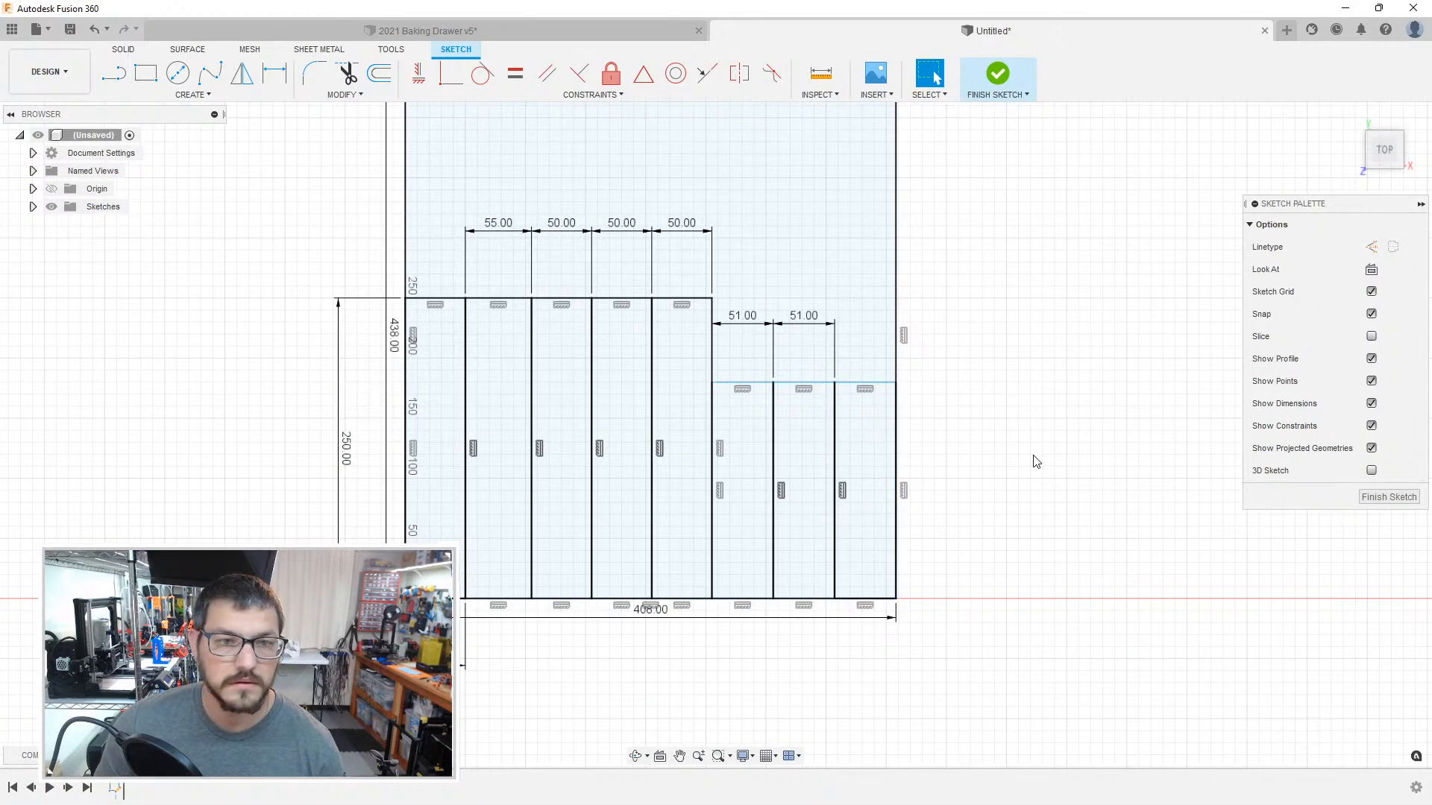
Step: Lower the second compartment's 55 mm dimension and move the third compartment's 50 mm dimension inside that compartment
mouse_move(994, 465)
middle_mouse_down()
mouse_move(939, 517)
mouse_move(921, 590)
middle_mouse_up()
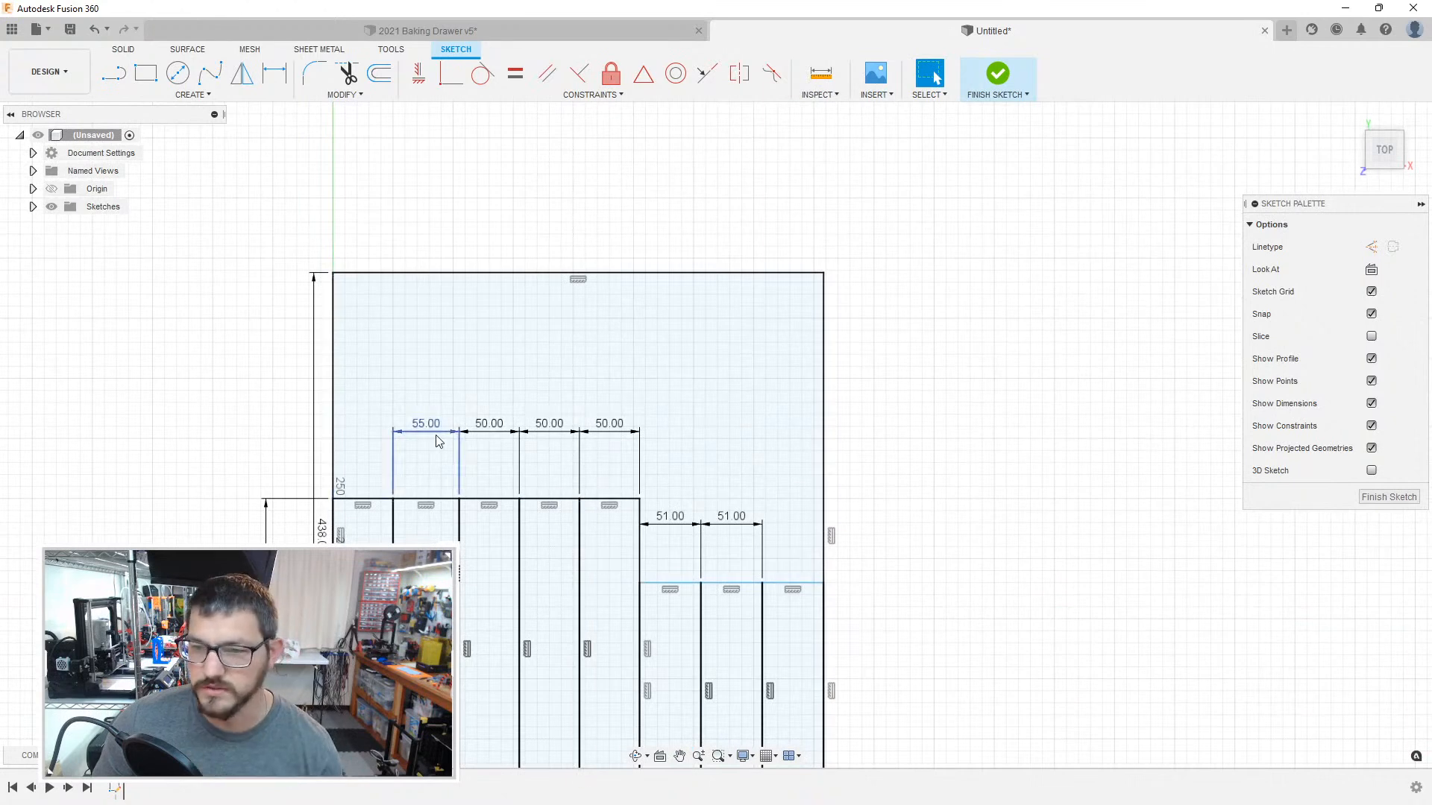
left_click_drag(426, 435, 426, 457)
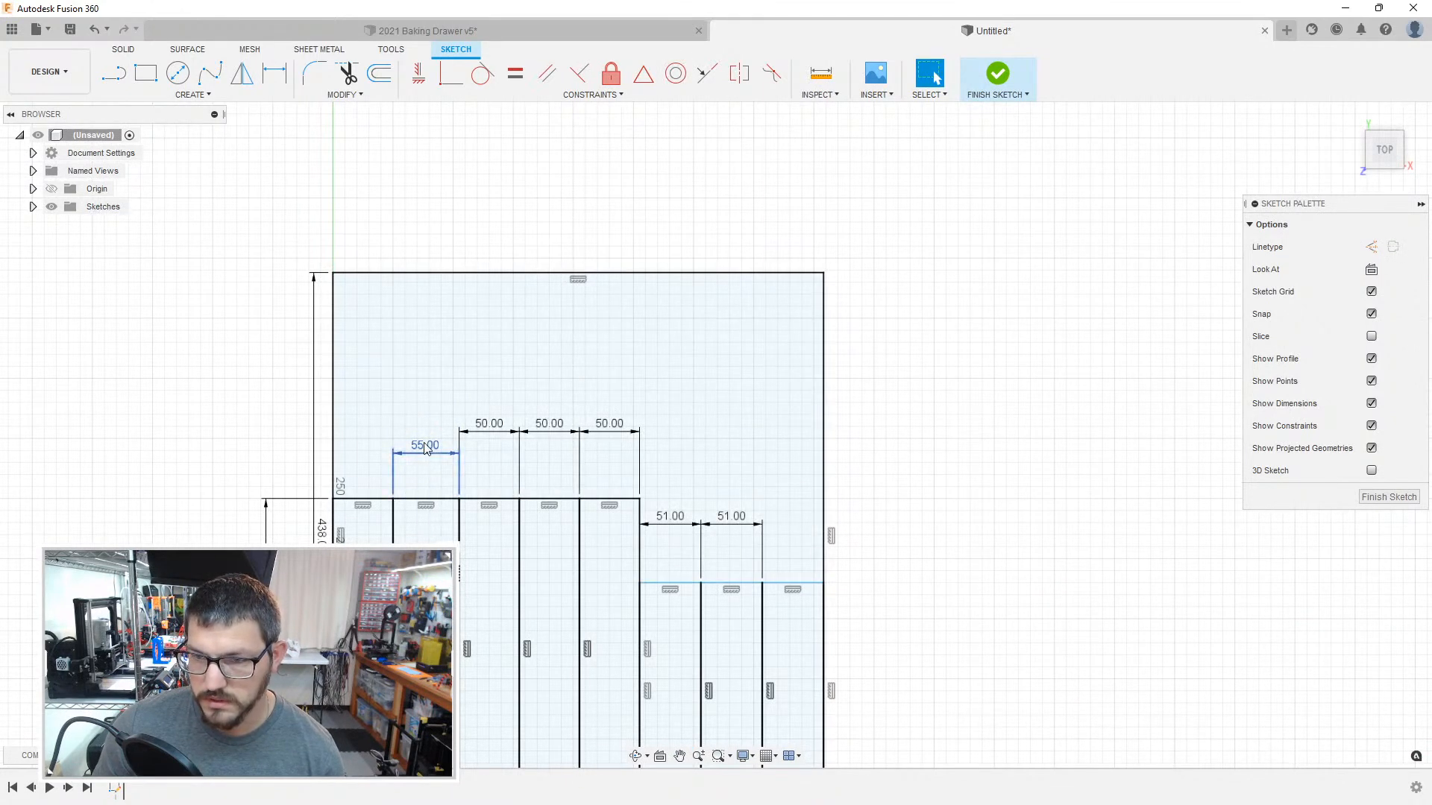
double_click(489, 426)
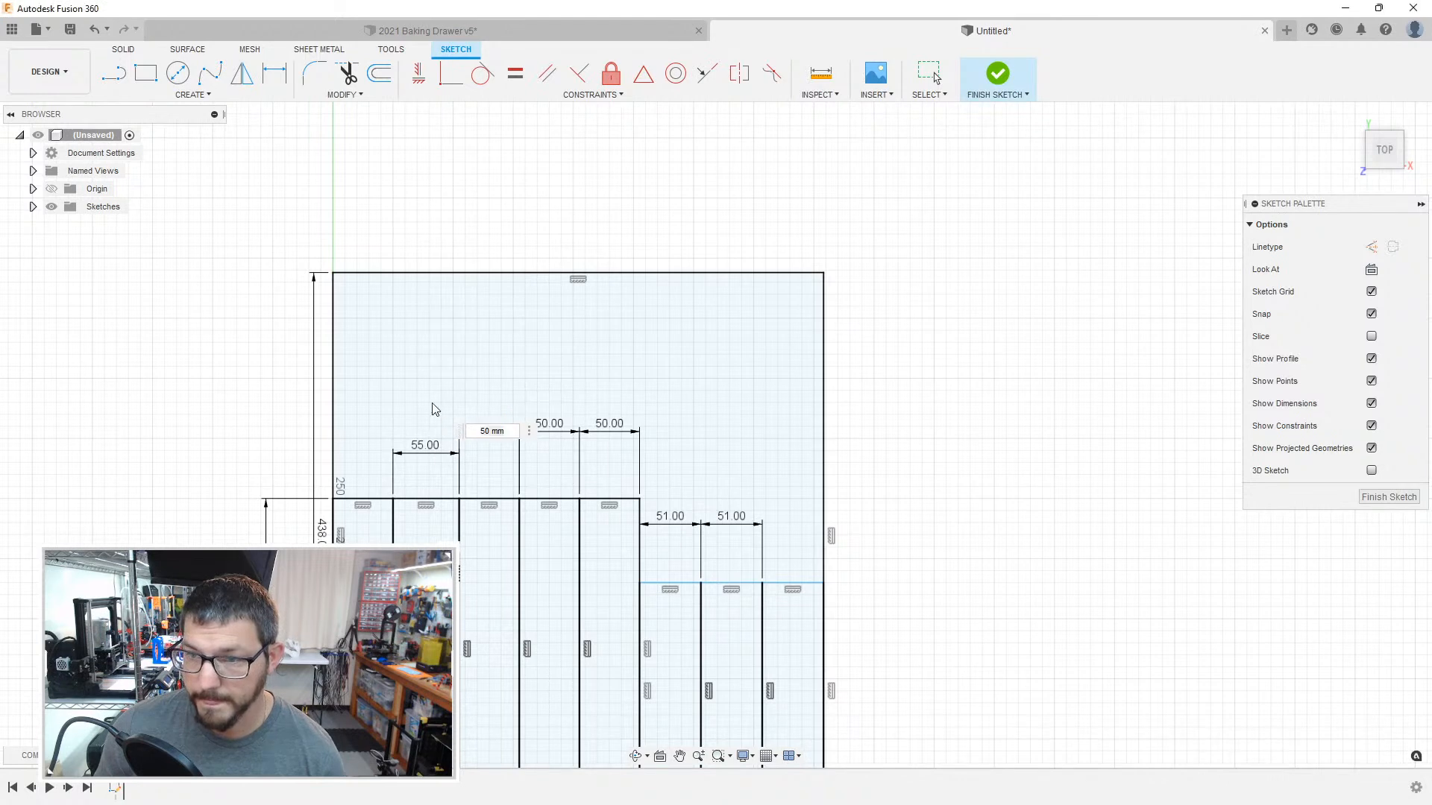
key("Return")
key("Escape")
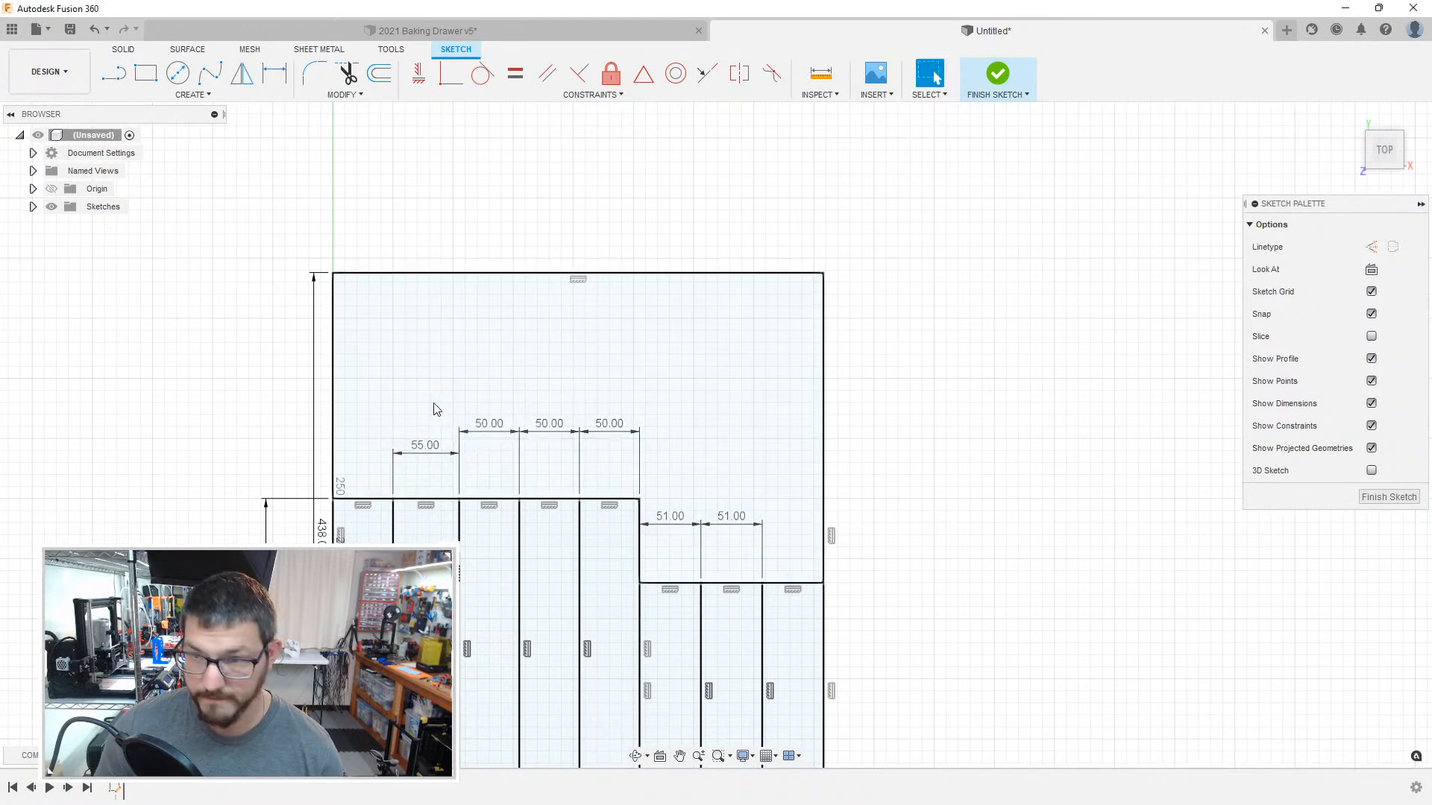
double_click(437, 443)
key("Return")
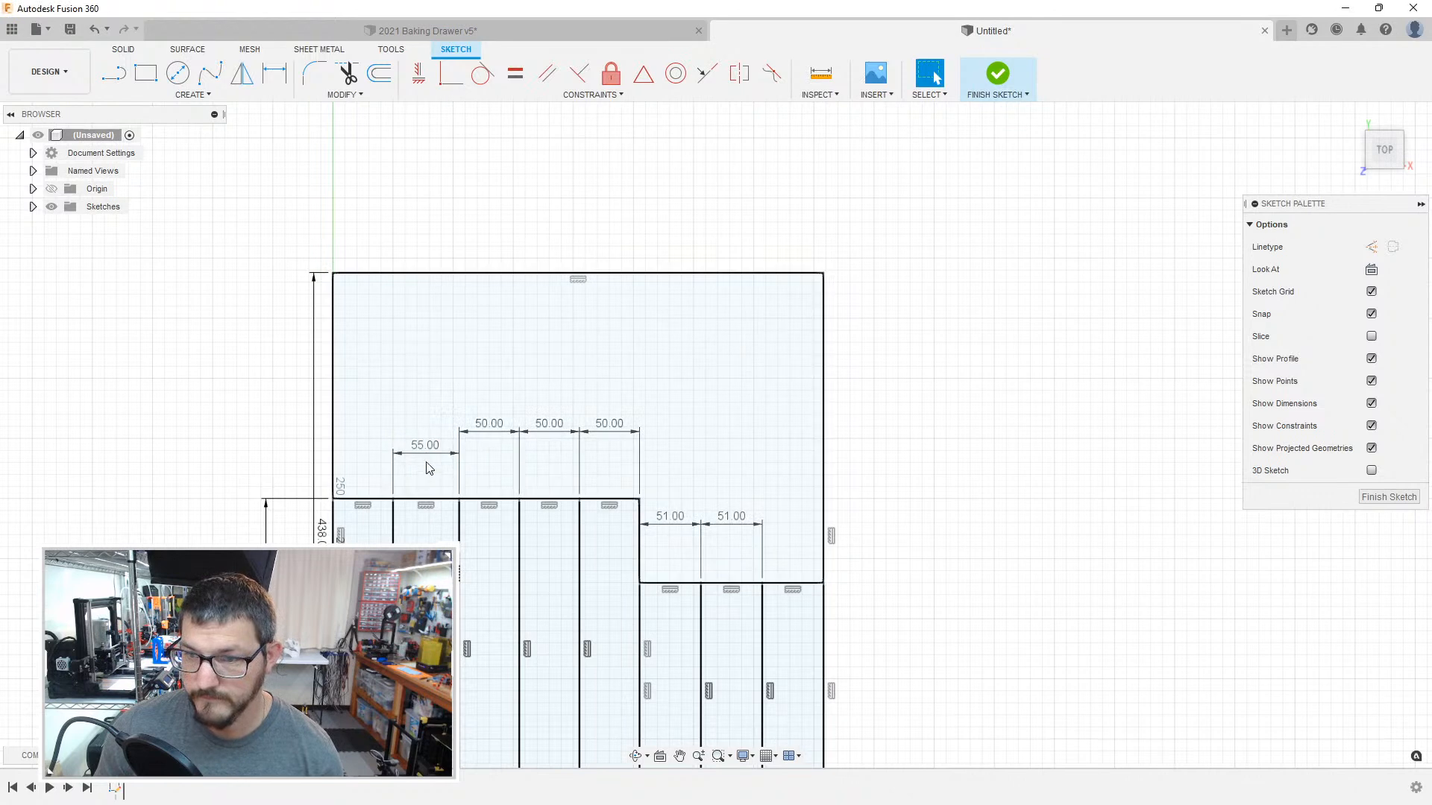
mouse_move(460, 436)
left_mouse_down()
mouse_move(471, 517)
mouse_move(489, 514)
left_mouse_up()
left_click(489, 516)
Step: Move the 55 mm width dimension inside the upper end of the second compartment
double_click(437, 456)
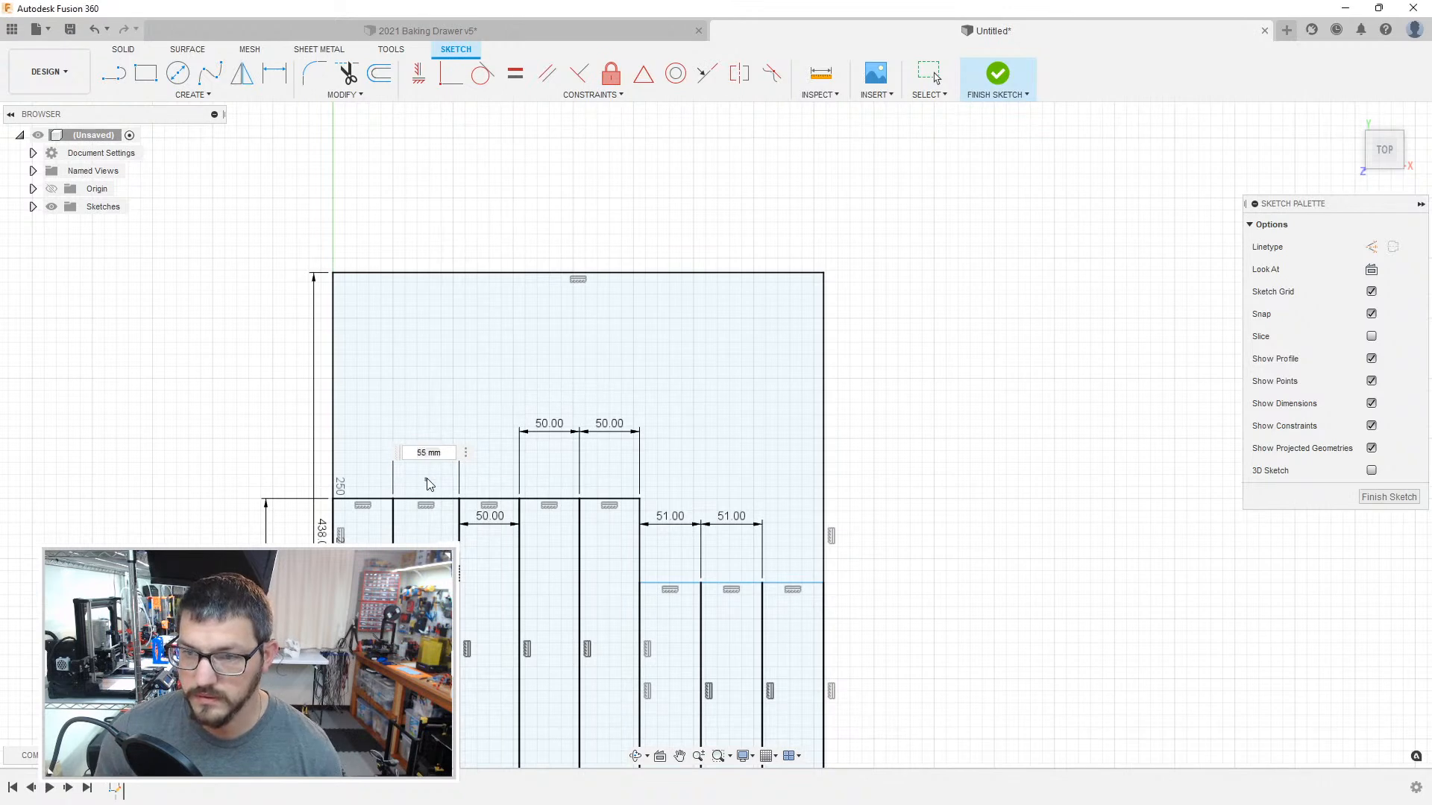
right_click(275, 371)
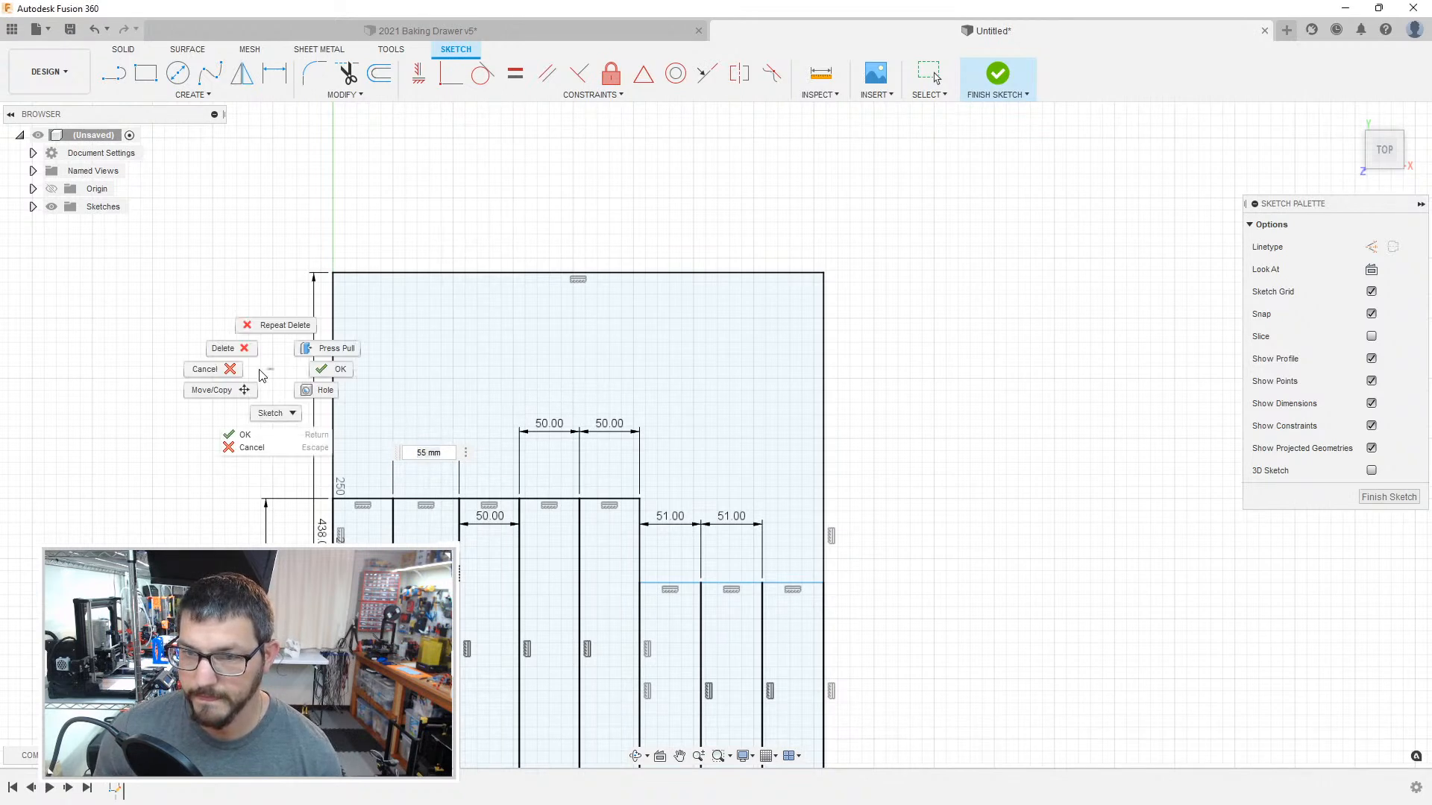
left_click(200, 276)
key("Escape")
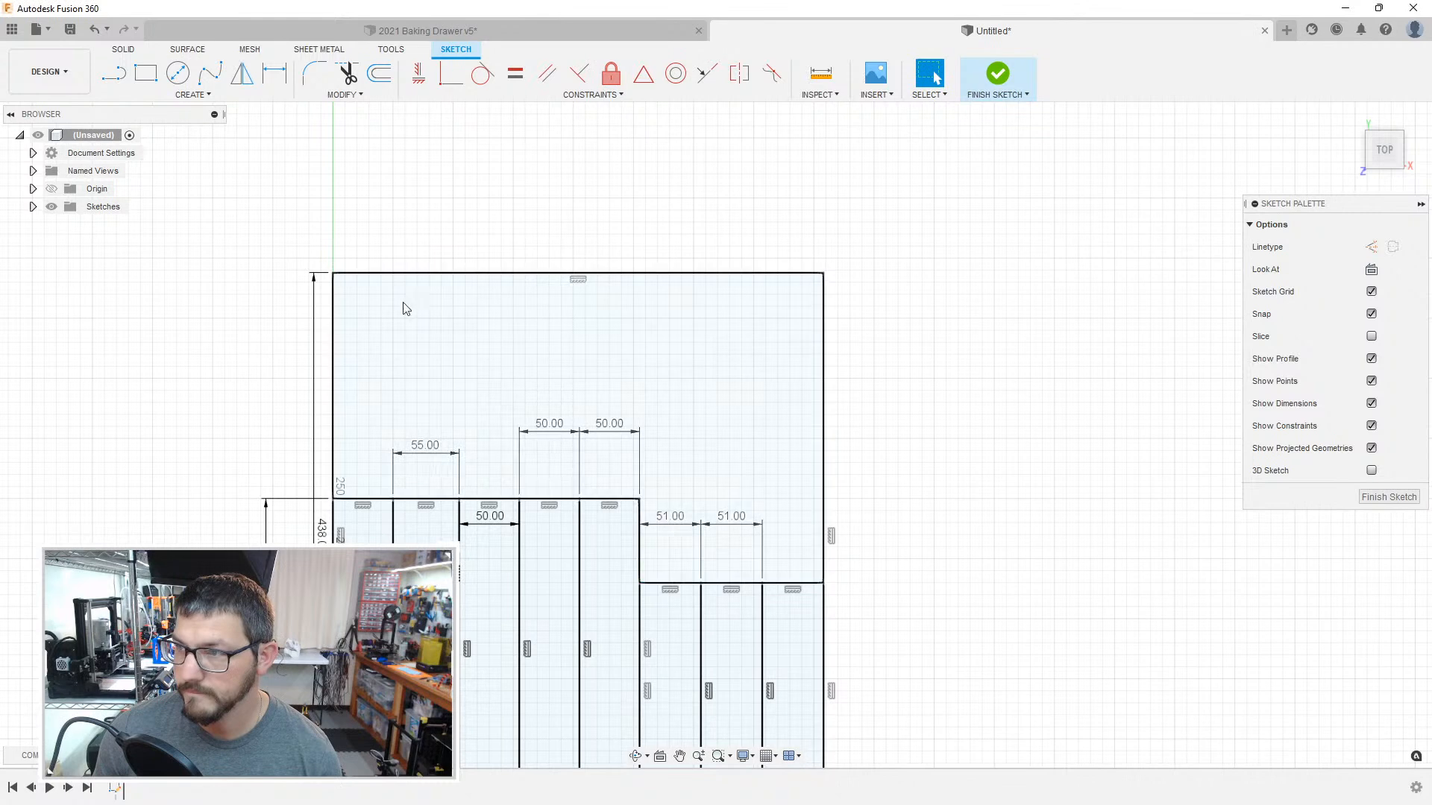
left_click_drag(424, 442, 434, 538)
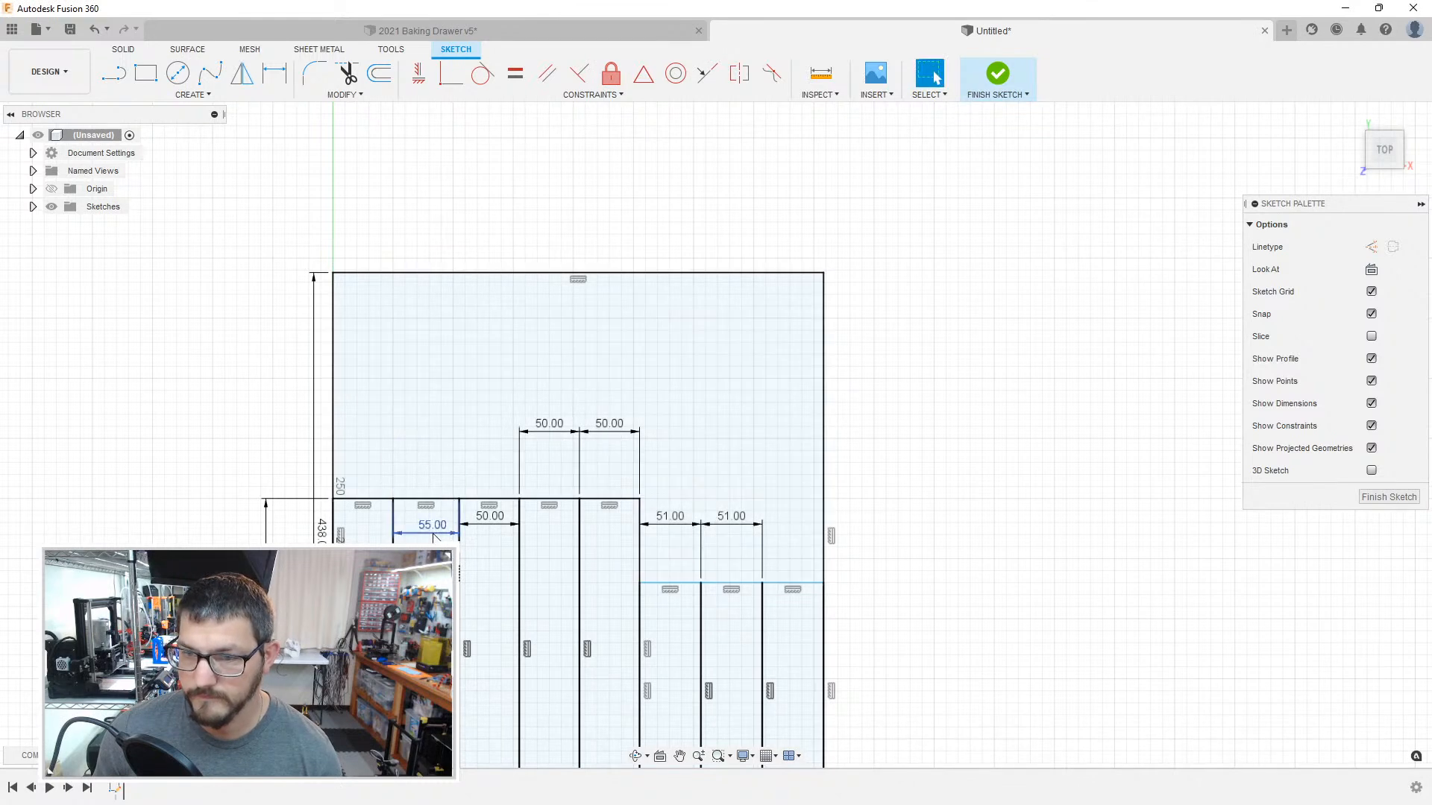
Step: Move the 50 mm width dimensions of the fourth and fifth compartments inside their upper ends
double_click(549, 424)
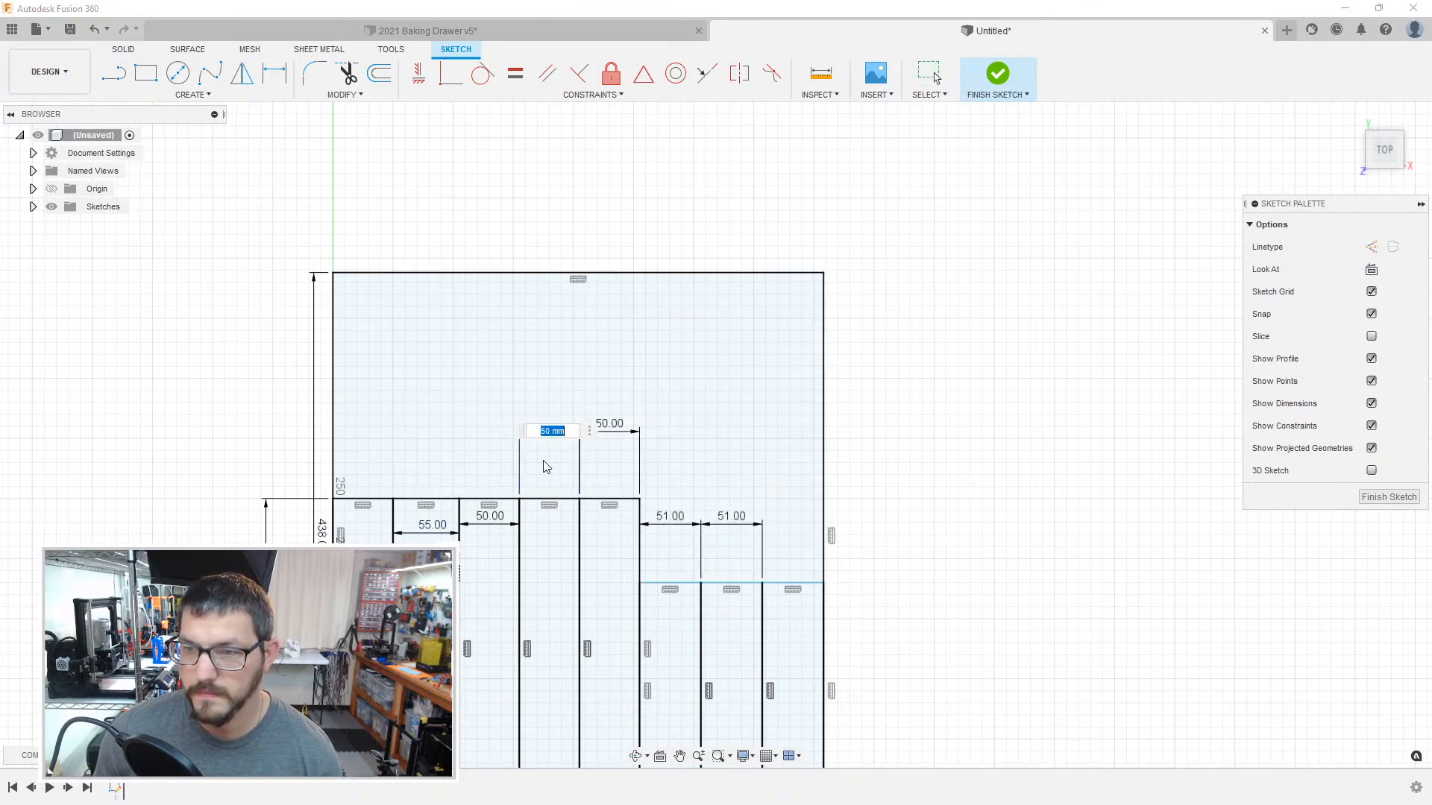
key("Return")
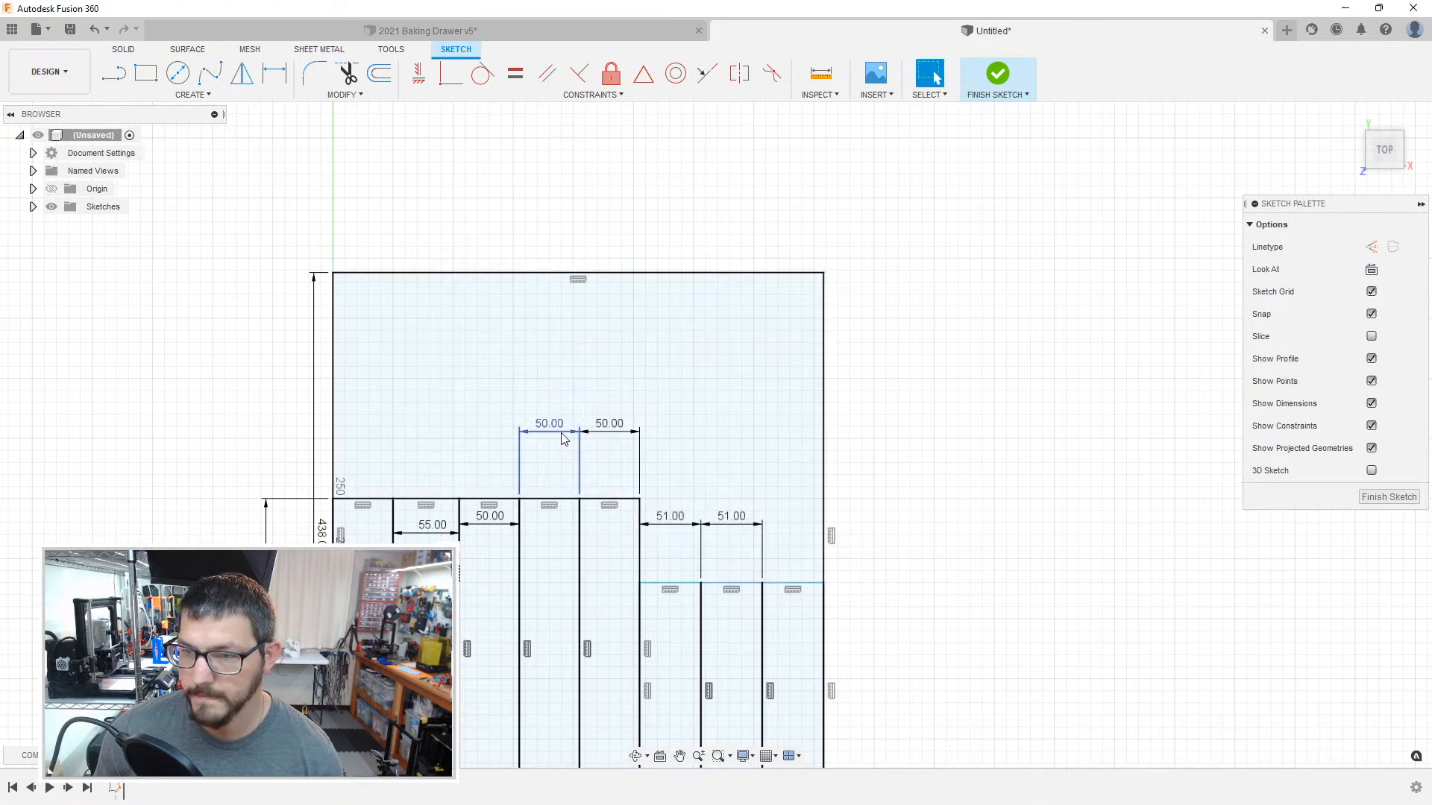
left_click_drag(550, 425, 552, 545)
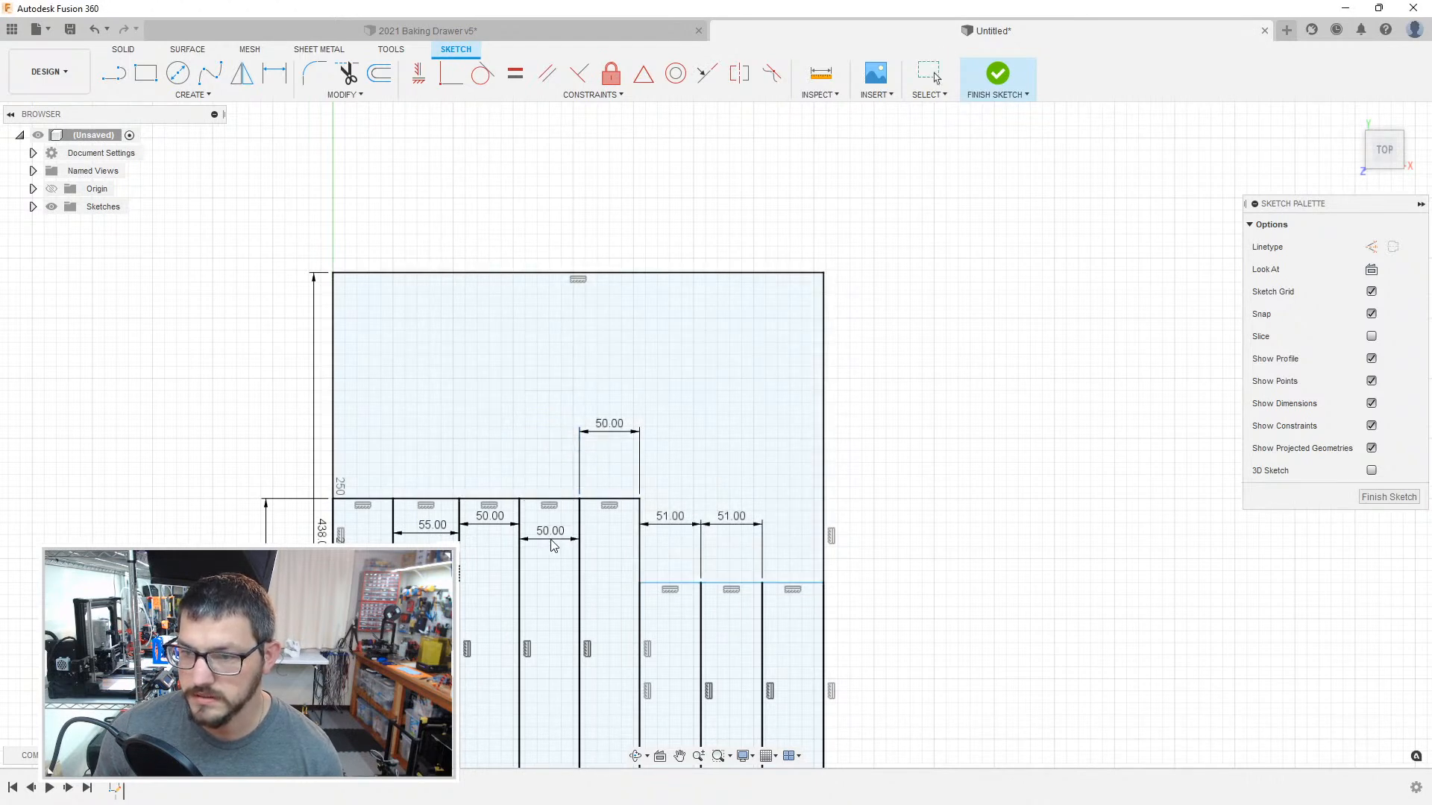
left_click_drag(609, 425, 610, 555)
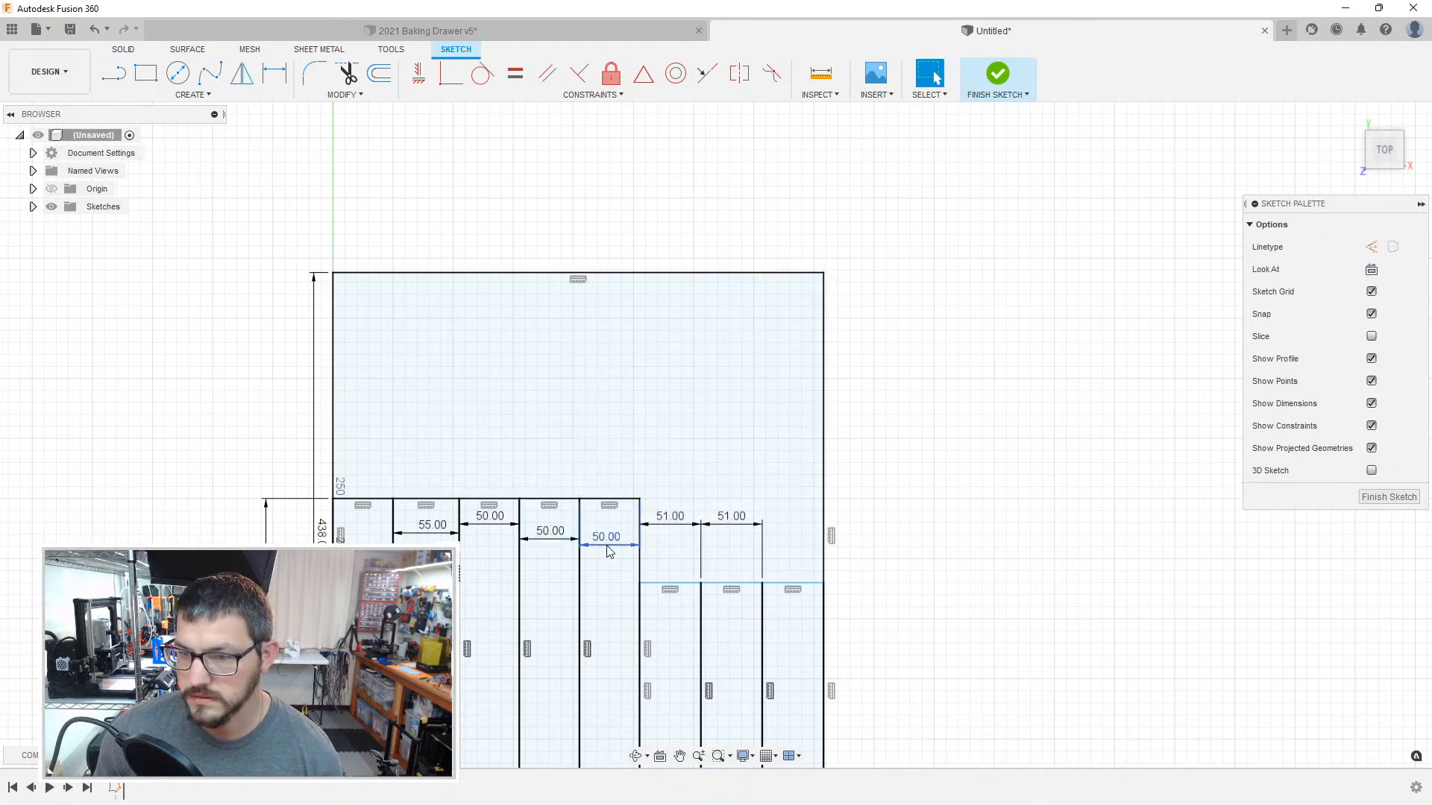
Step: Move the first compartment's 50 mm width dimension from below the outline into the compartment's upper end
left_click(376, 521)
middle_click_drag(391, 498, 397, 349)
scroll(398, 349, "up", 1)
key("d")
left_click_drag(368, 559, 361, 395)
left_click(413, 425)
Step: Move both 51 mm width dimensions inside the upper ends of their compartments
left_click_drag(708, 382, 710, 482)
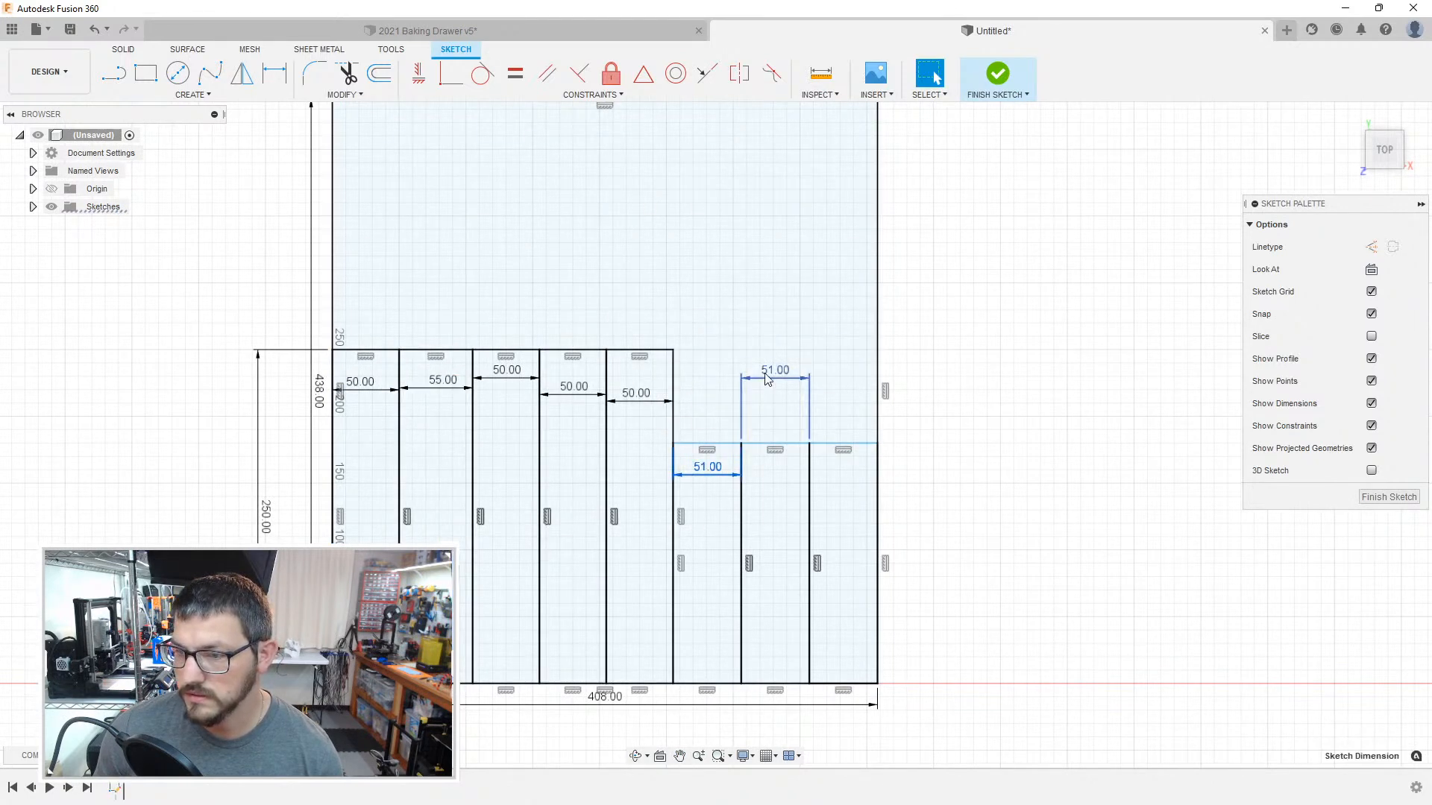
left_click(773, 481)
key("Return")
Step: Try to dimension the last narrow compartment's width between its two vertical sides, and undo that dimension
key("d")
left_click(878, 486)
left_click(812, 492)
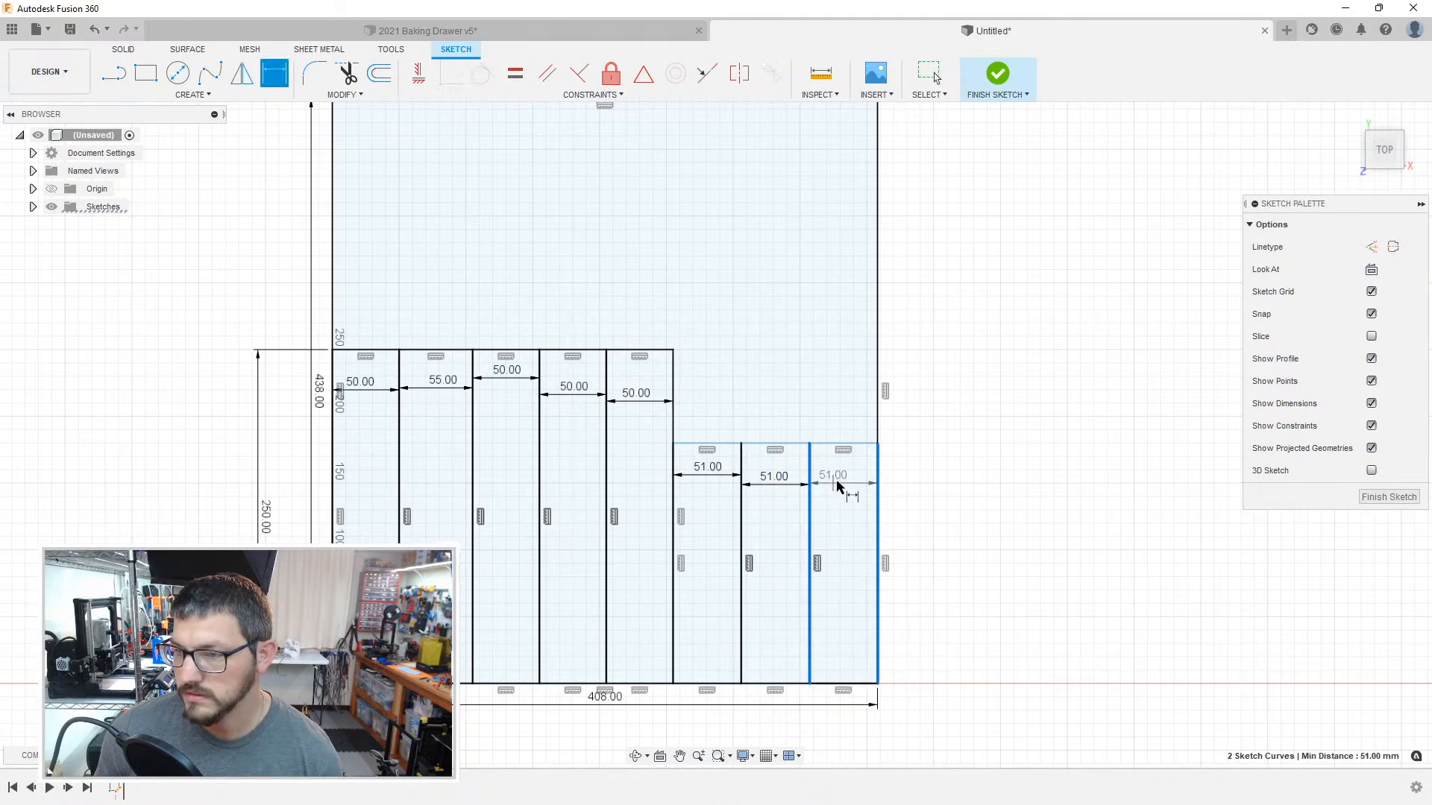
left_click(849, 492)
left_click(817, 428)
key("Escape")
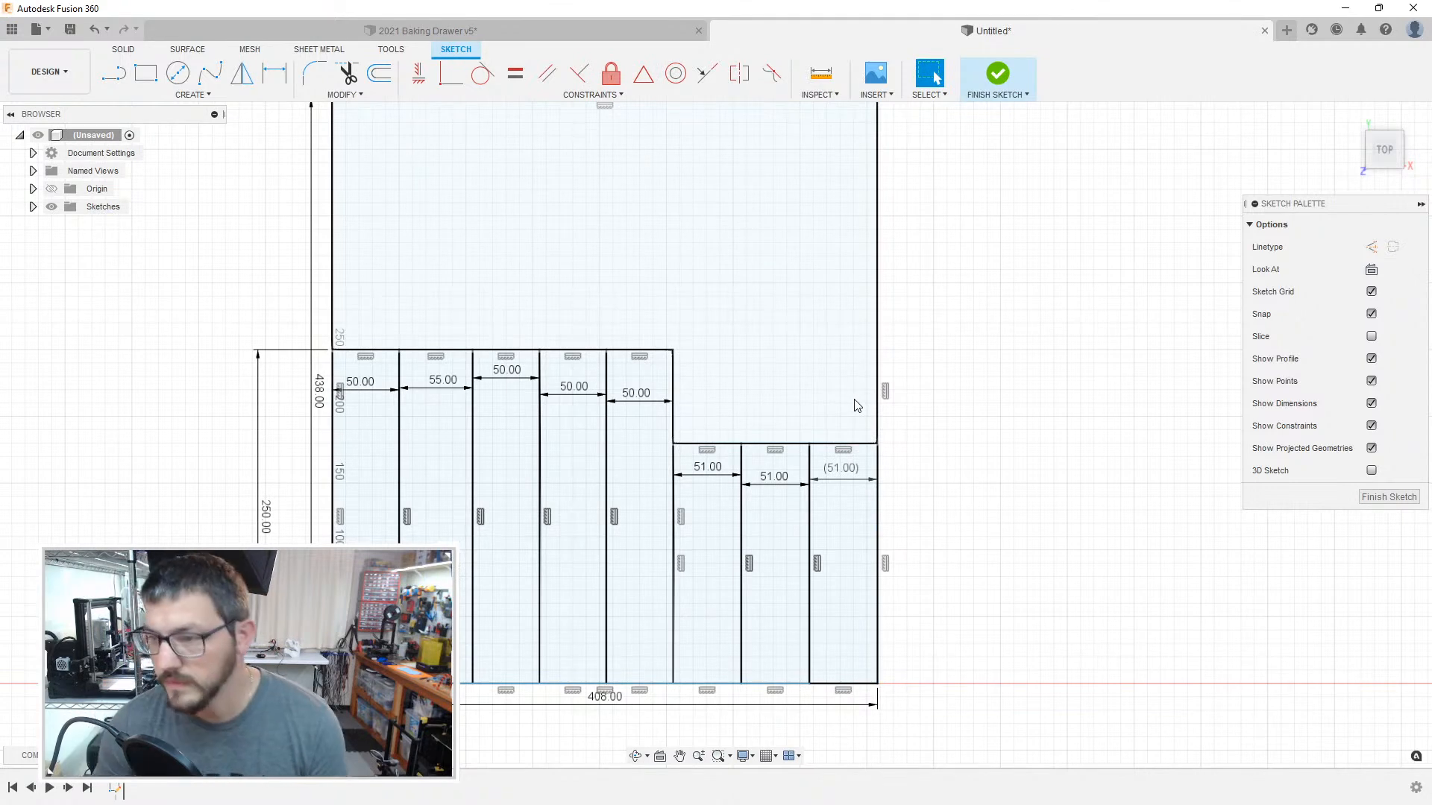
key("ctrl+z")
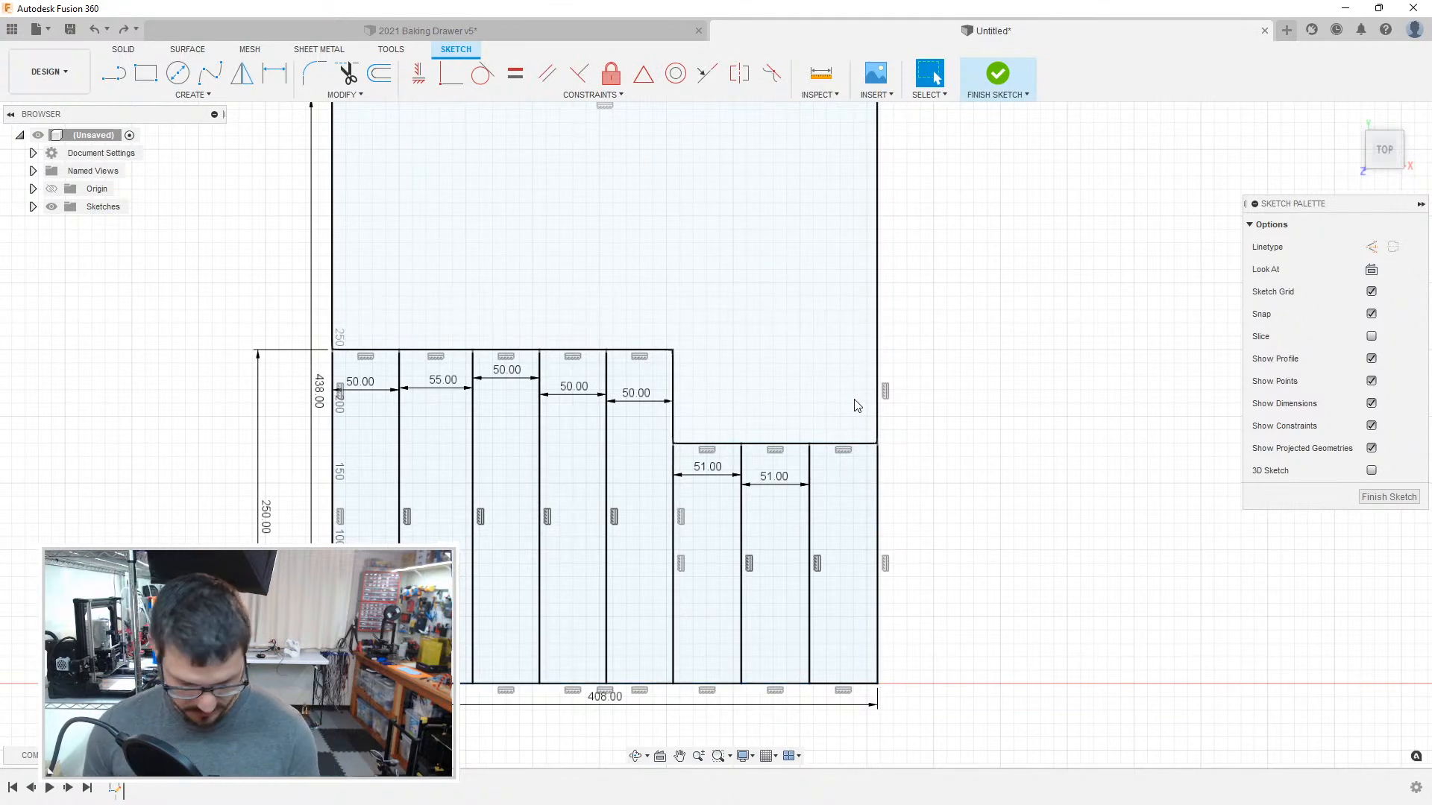
Step: Add a driven width dimension to the top edge of the last narrow compartment, placed inside the compartment
key("d")
left_click(858, 444)
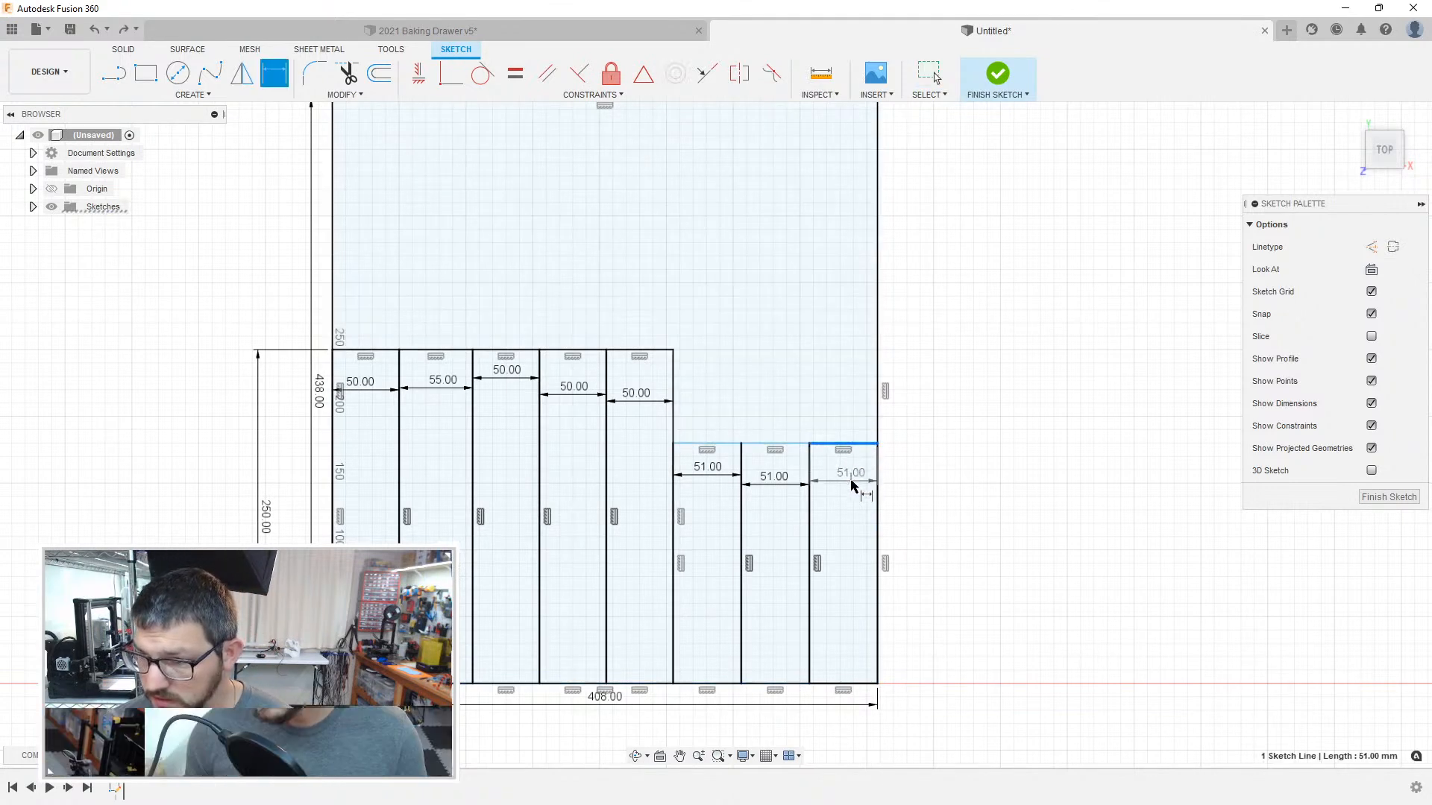
left_click(853, 484)
left_click(817, 425)
key("Escape")
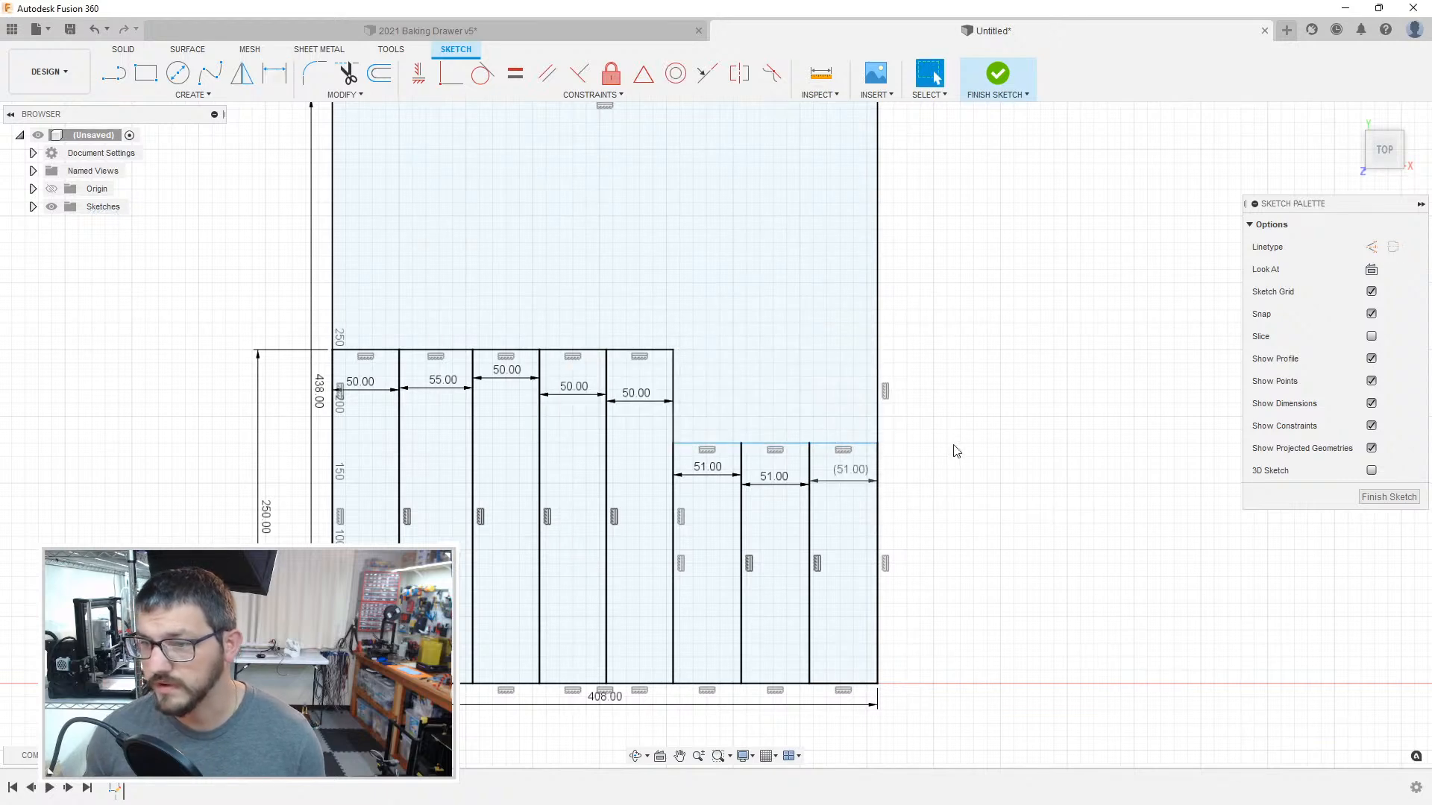
Step: Draw a 48 mm line up the outline's right edge from the divider, and add a rectangle of that height across the three short compartments
middle_click_drag(949, 451, 987, 536)
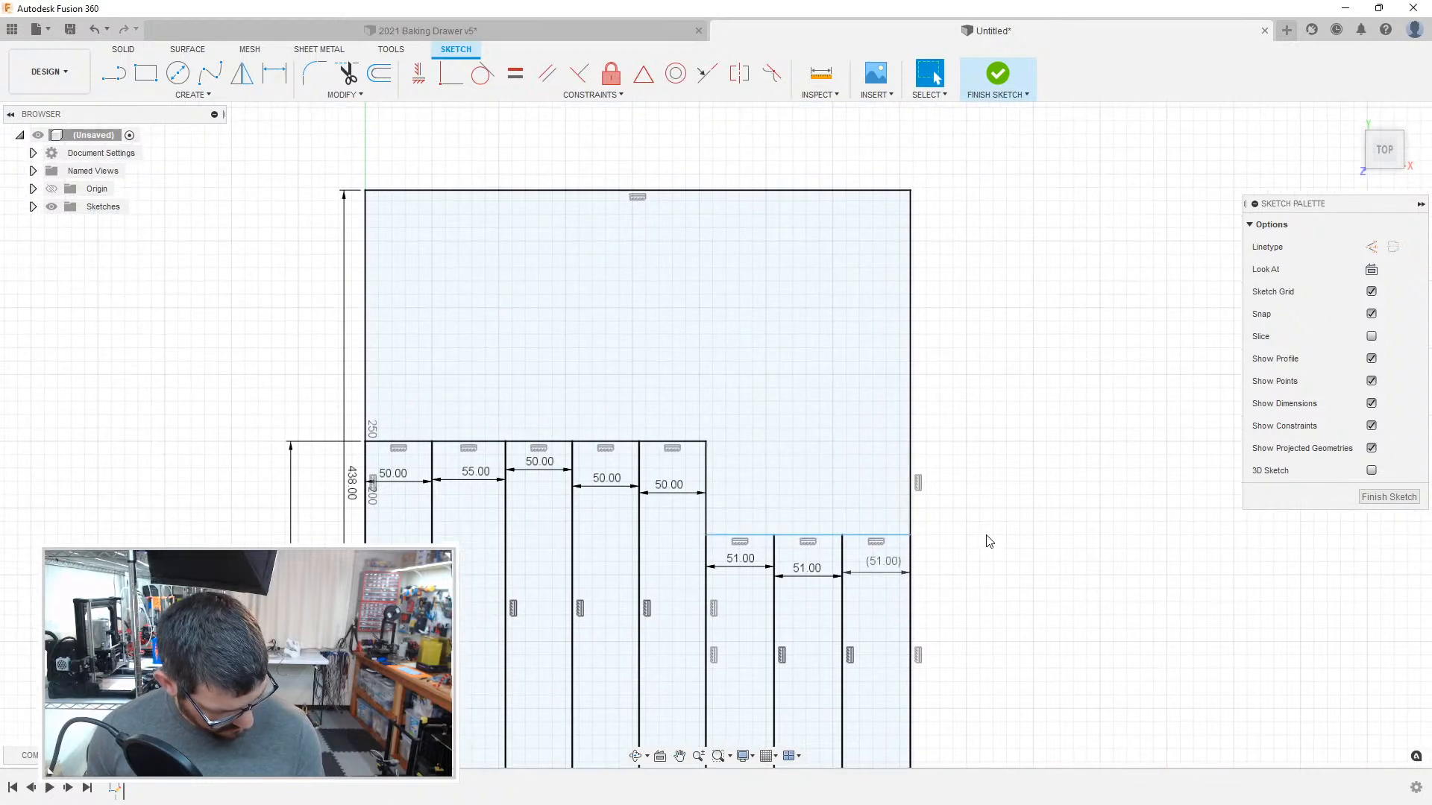
key("l")
left_click(910, 535)
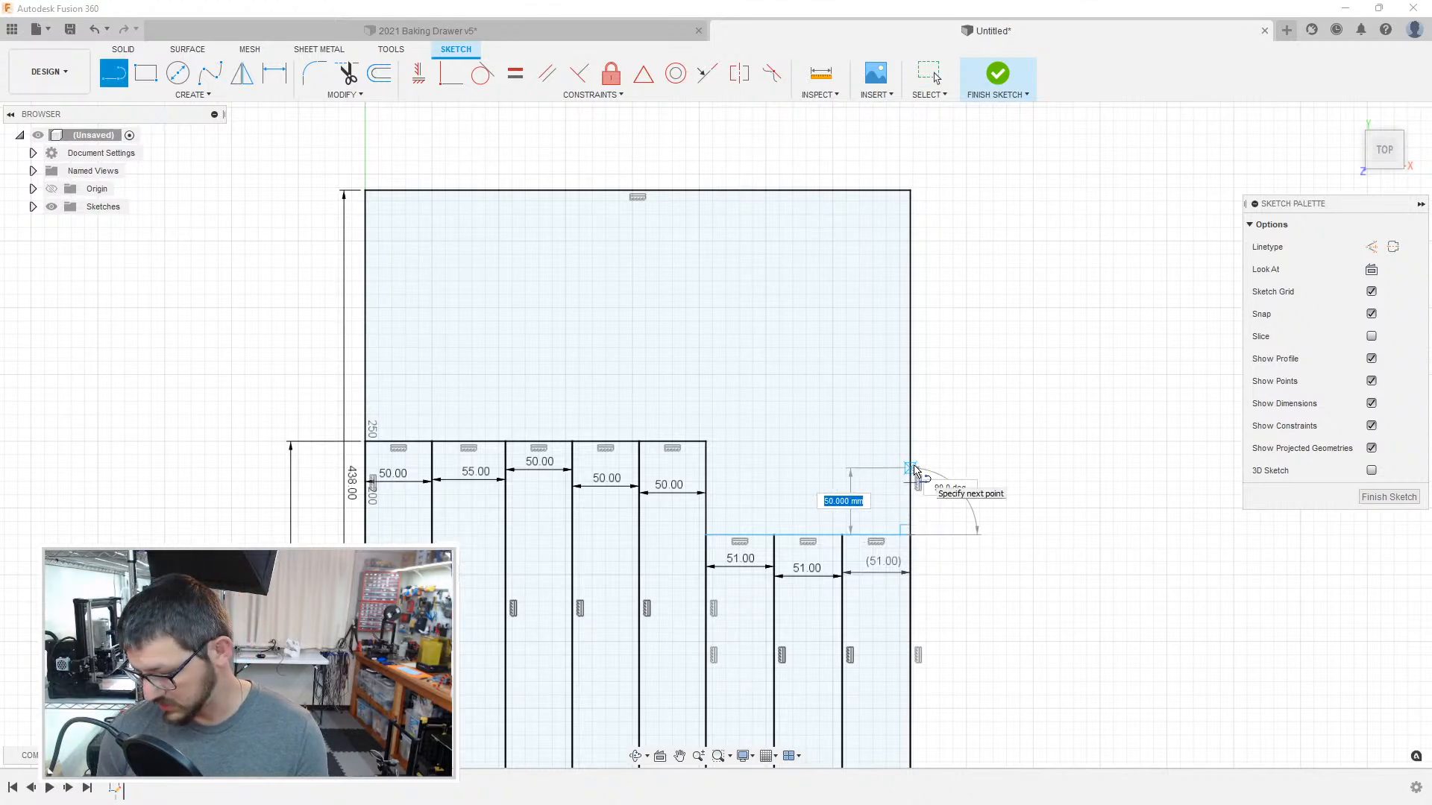
key("Return")
key("r")
left_click(910, 470)
left_click(706, 535)
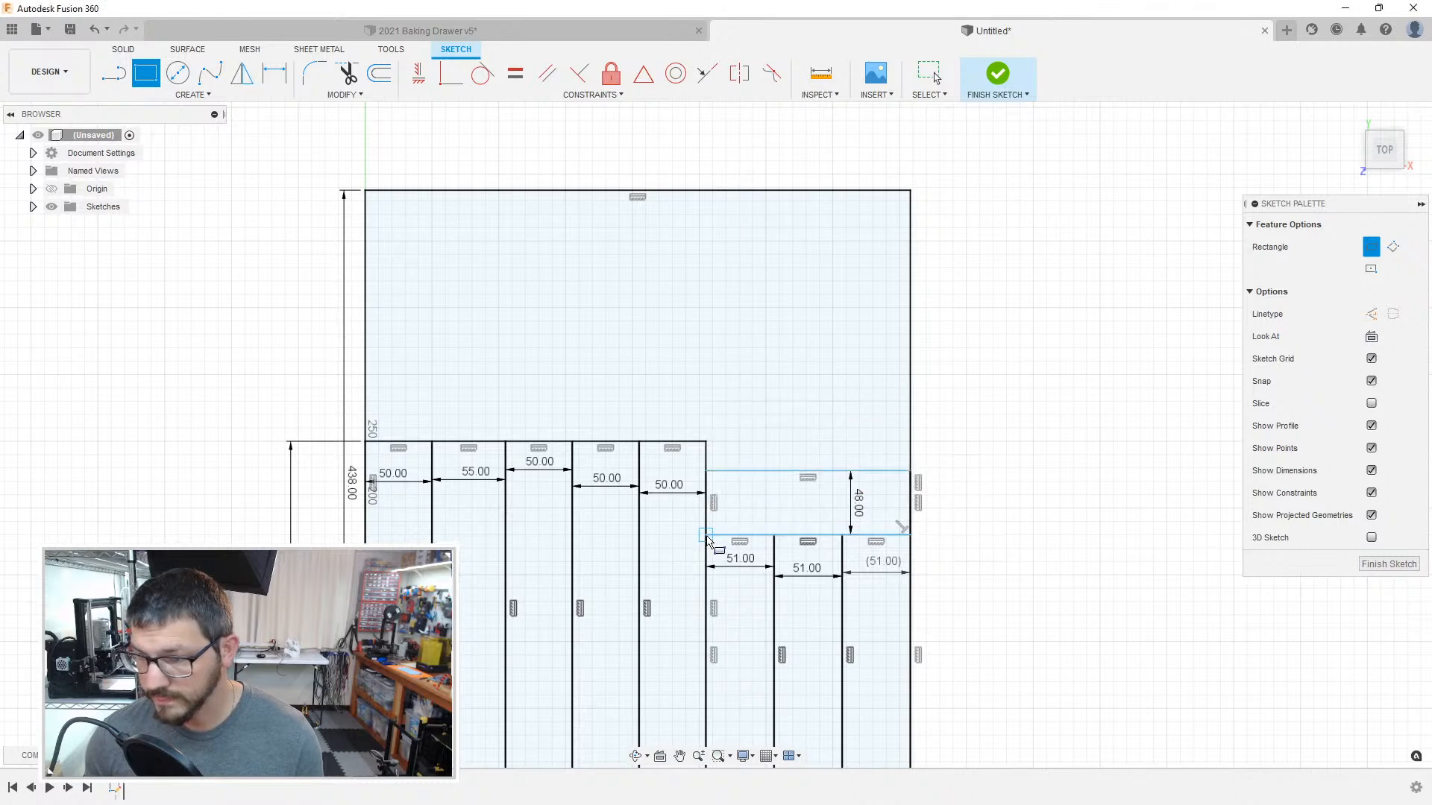
key("Escape")
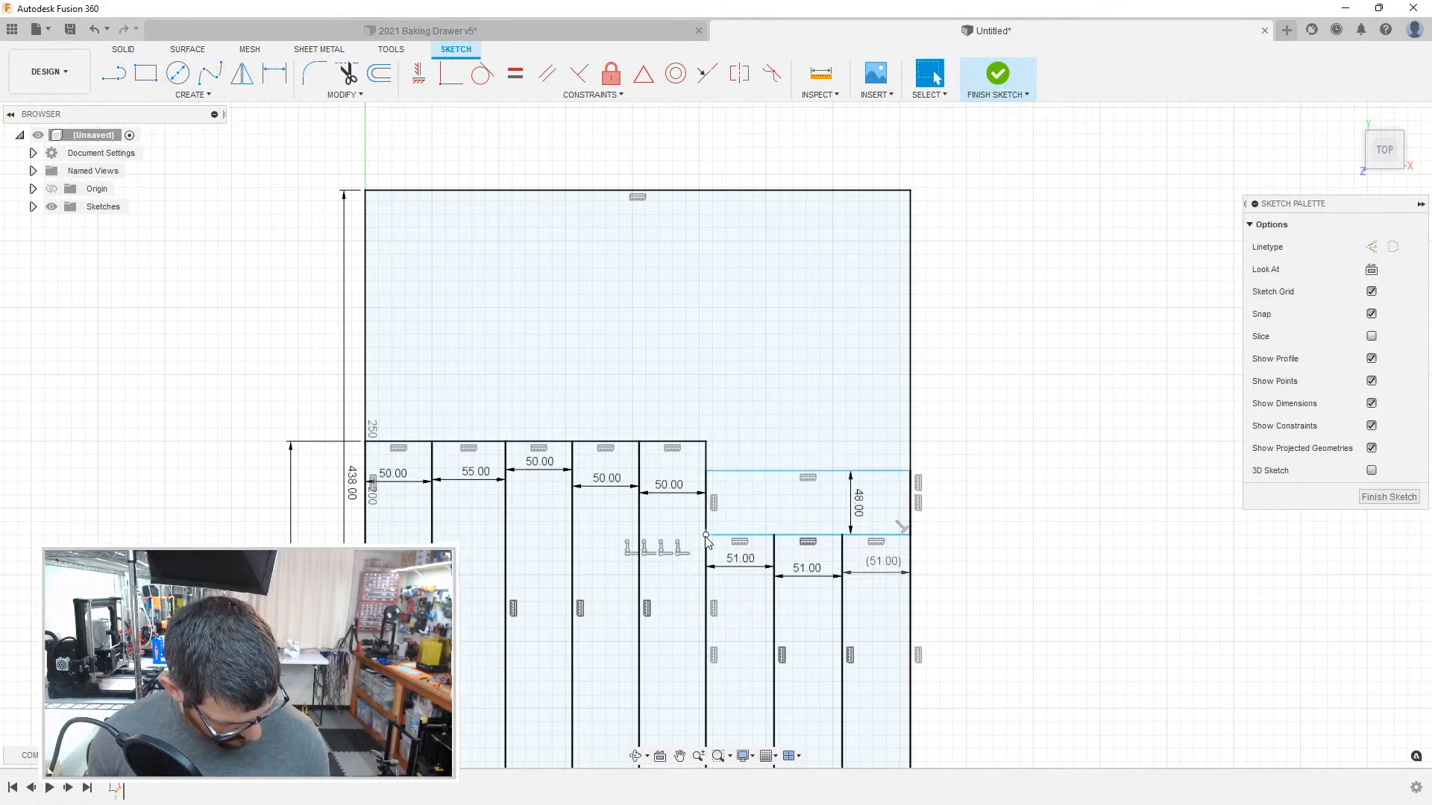
Step: Draw a rectangle from the 48 mm compartment's upper-left corner to the outline's top-right corner, and check both profiles by selecting them
key("r")
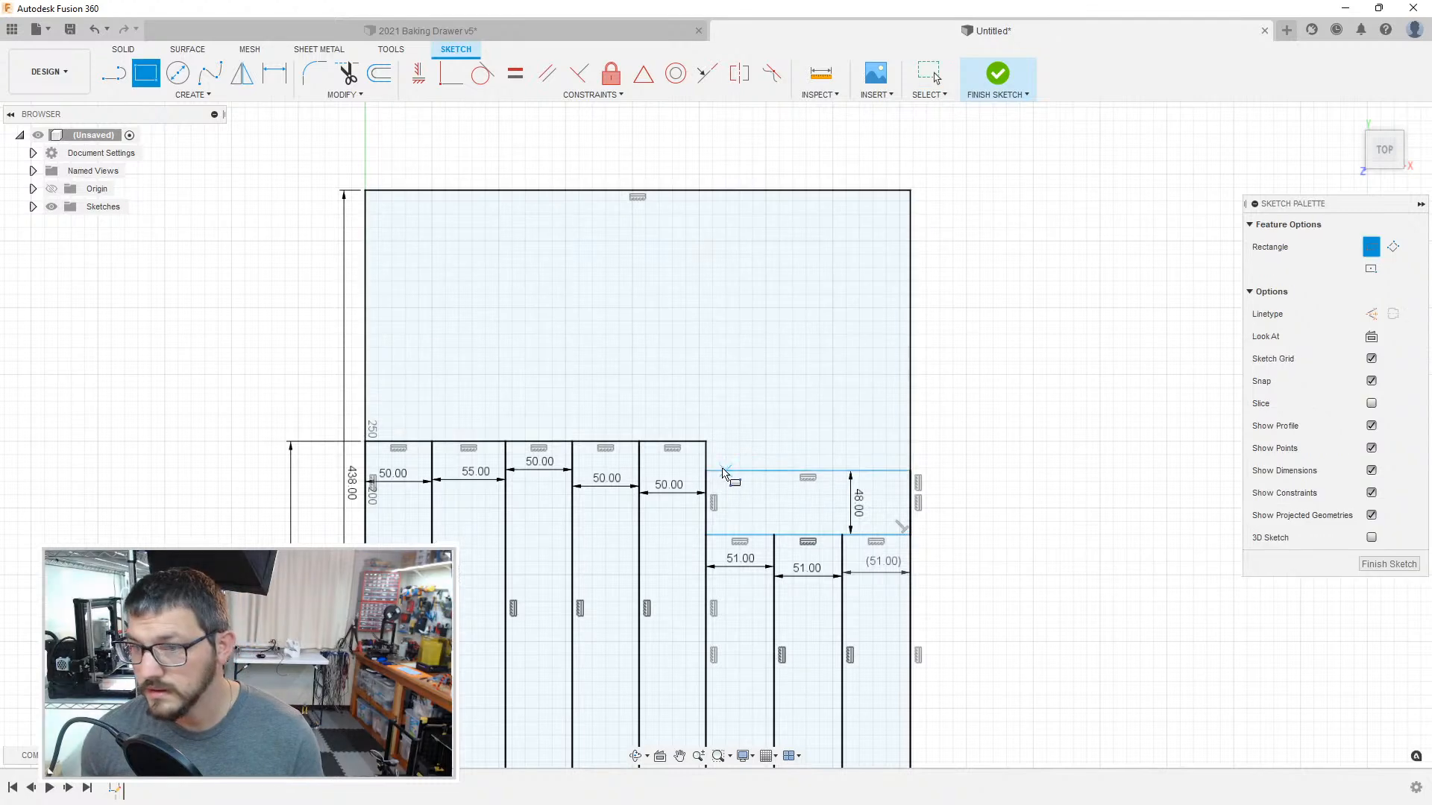
left_click(706, 471)
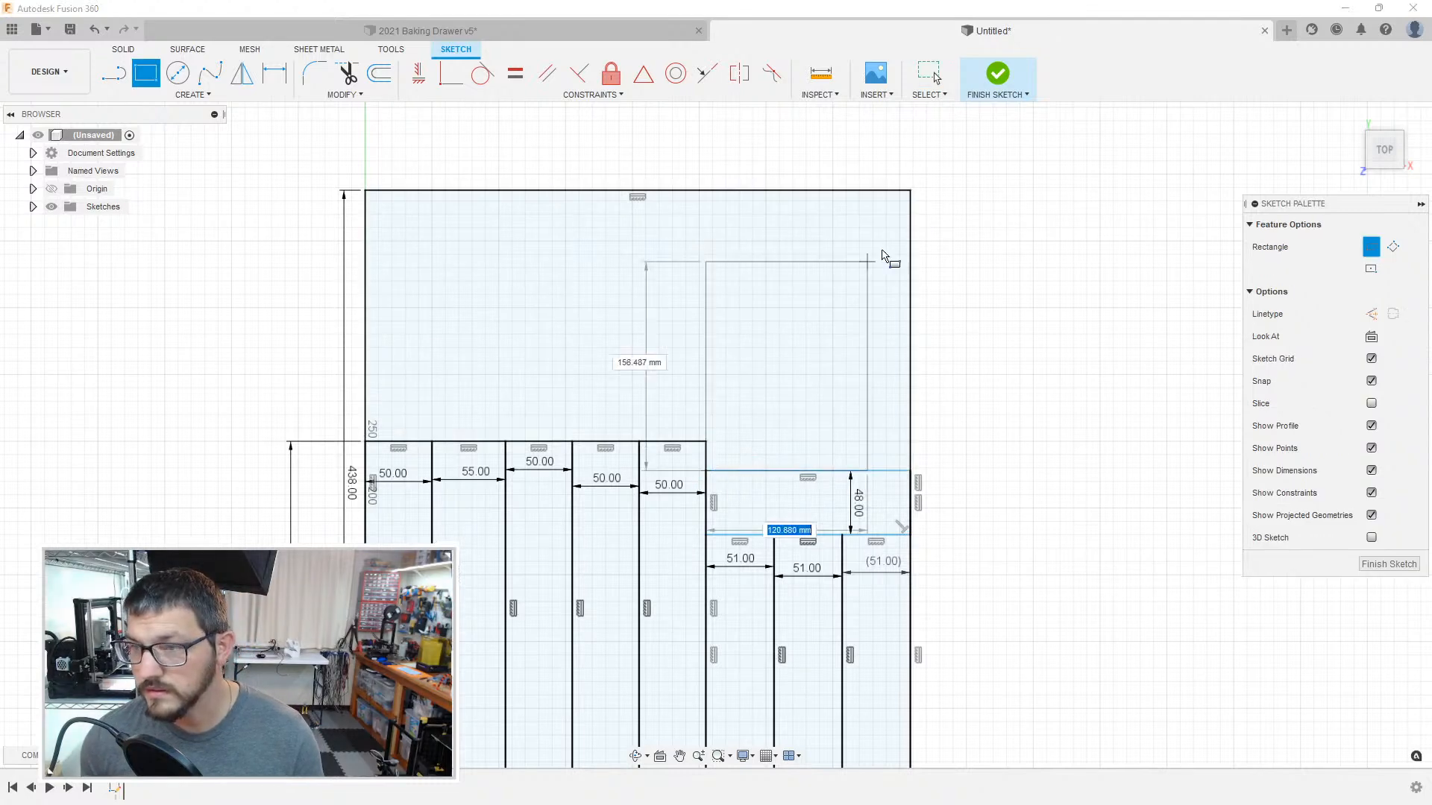
left_click(911, 196)
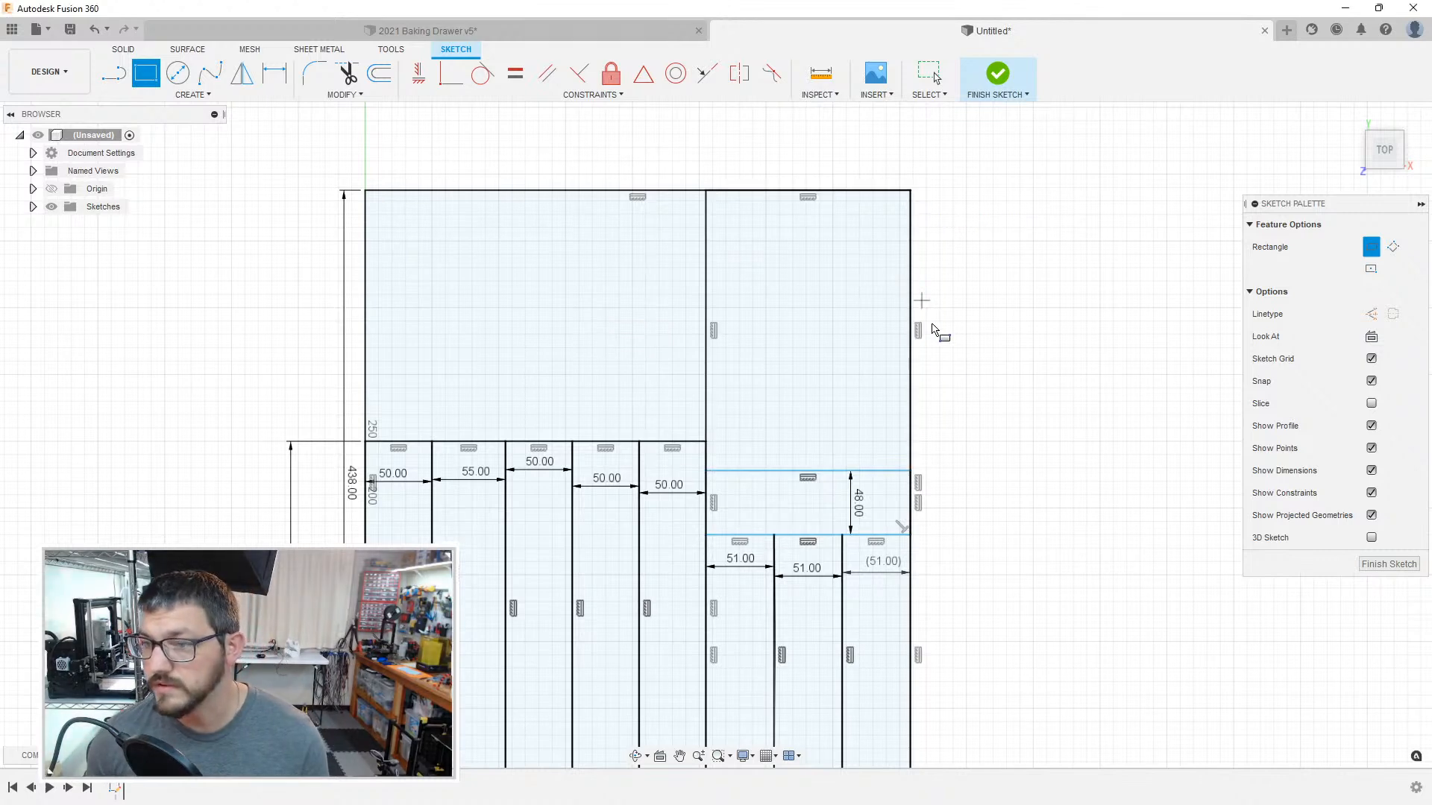
key("Escape")
left_click(818, 354)
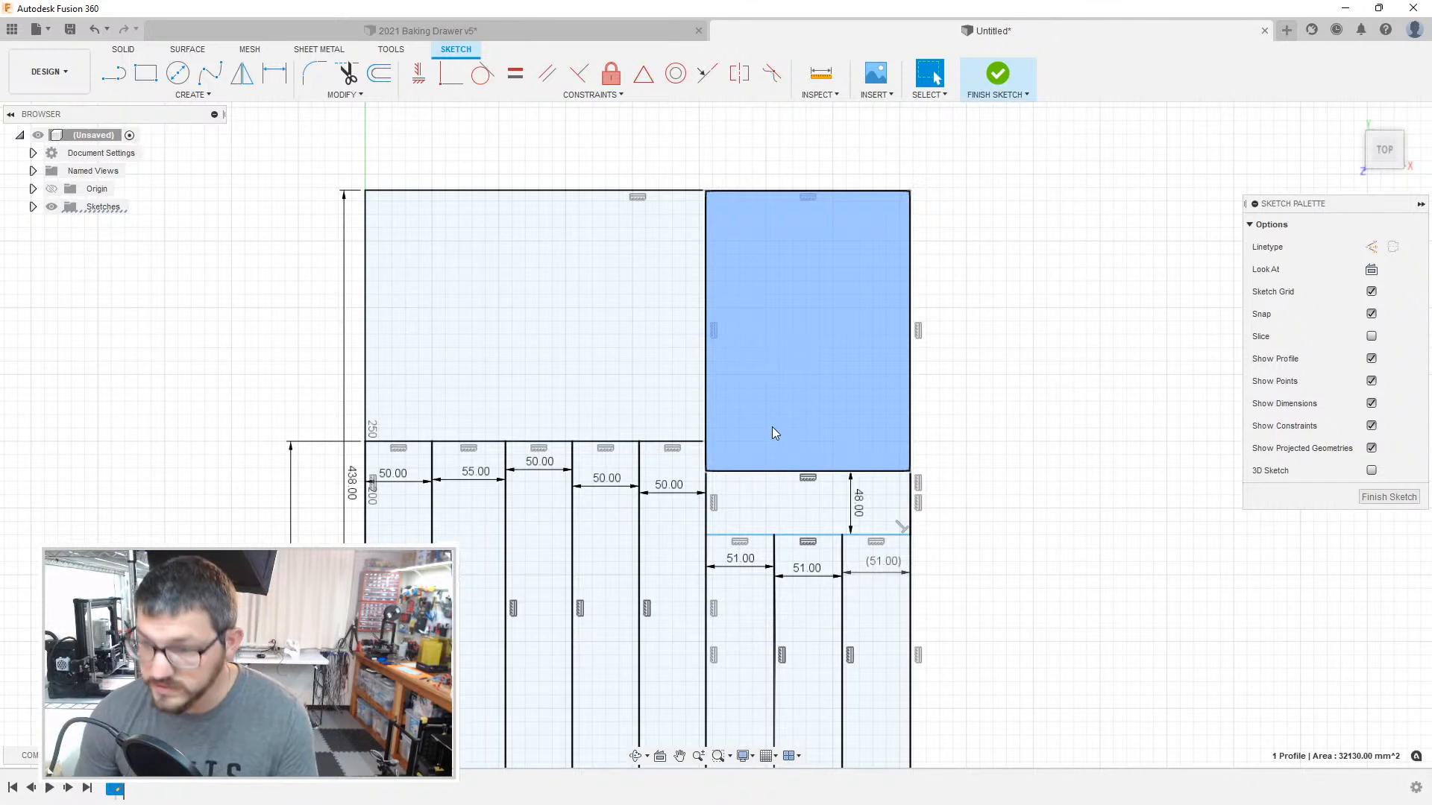
left_click(858, 485)
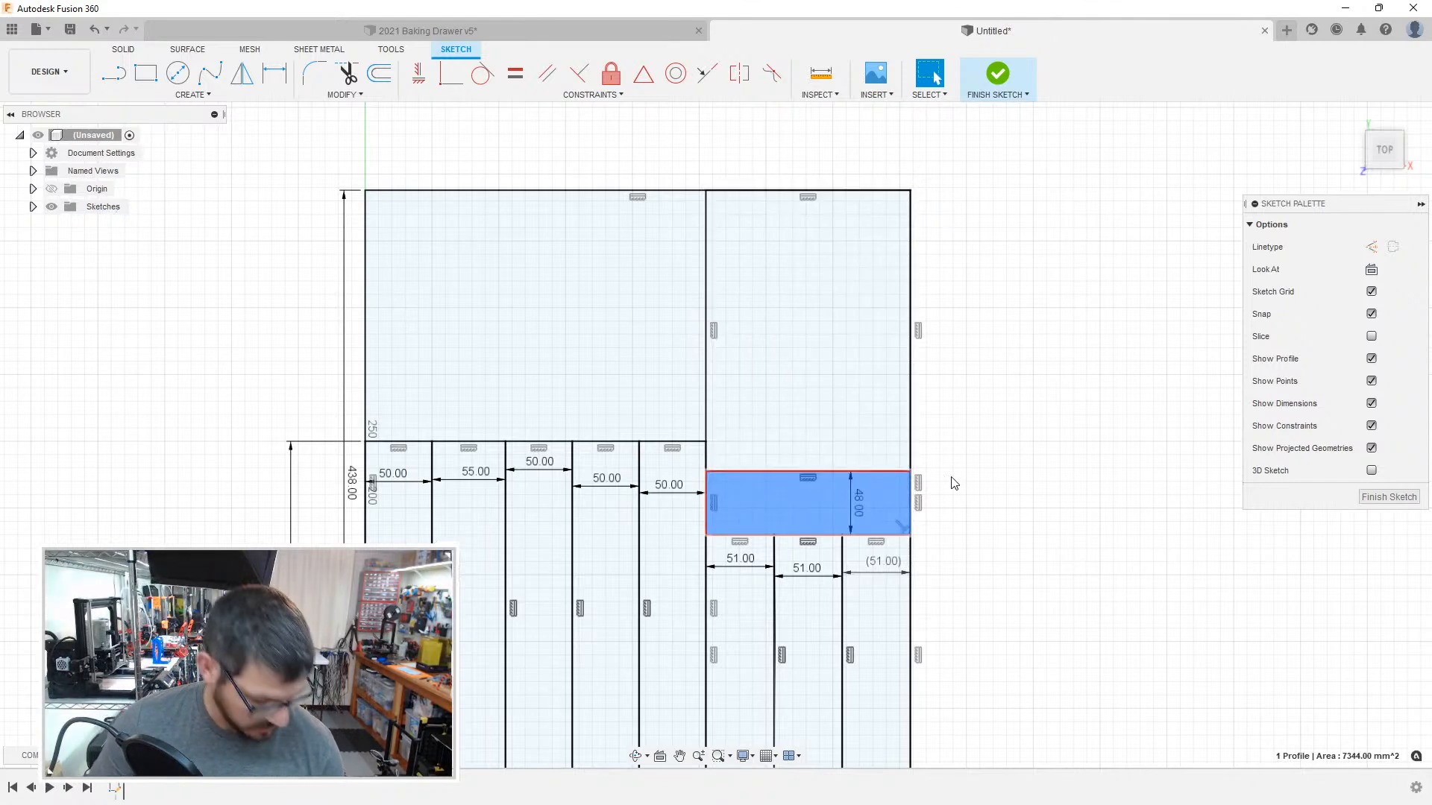
Step: Draw a 90 mm high rectangle from the outline's top-left corner across to the large upper-right compartment's left side
middle_click_drag(947, 476, 976, 514)
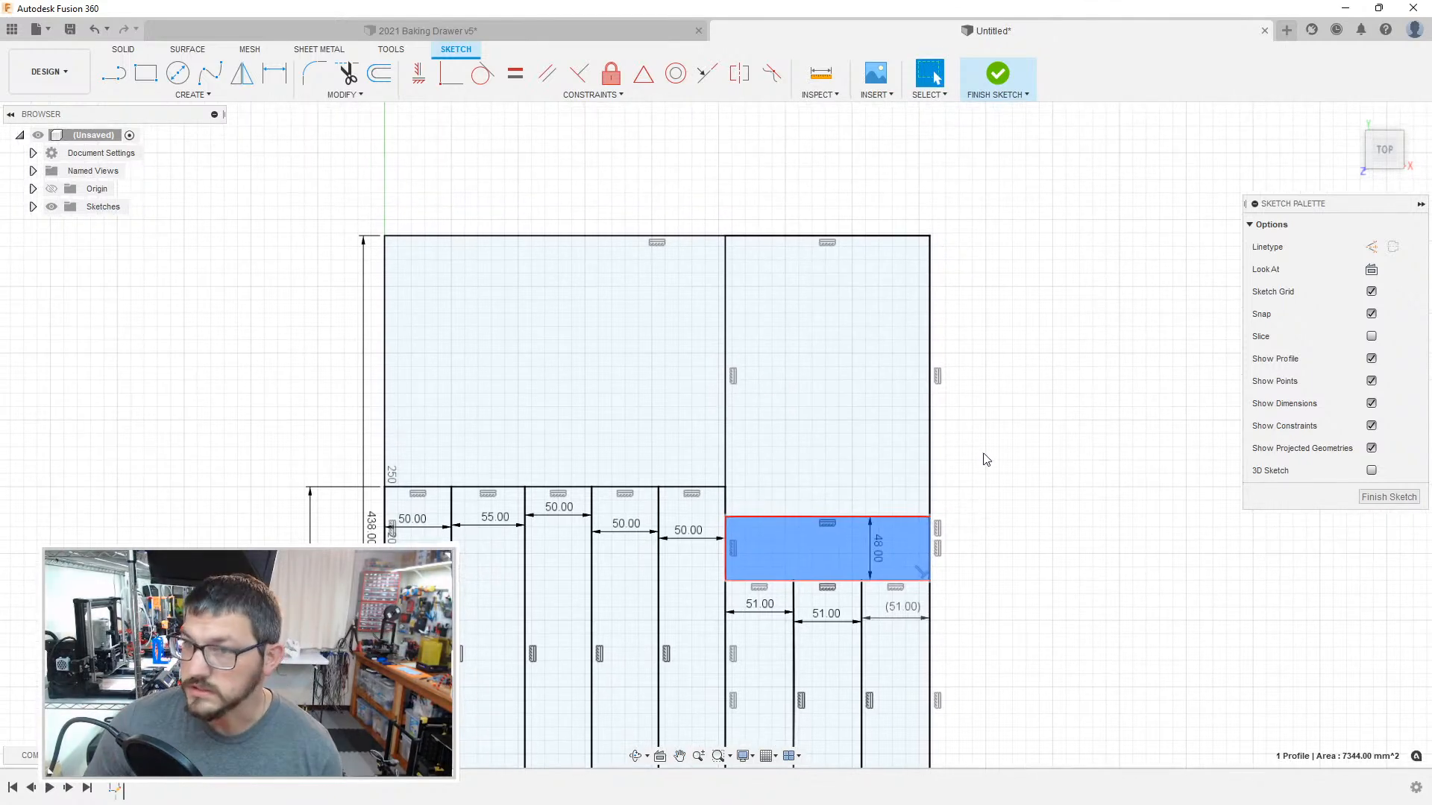
key("r")
left_click(386, 237)
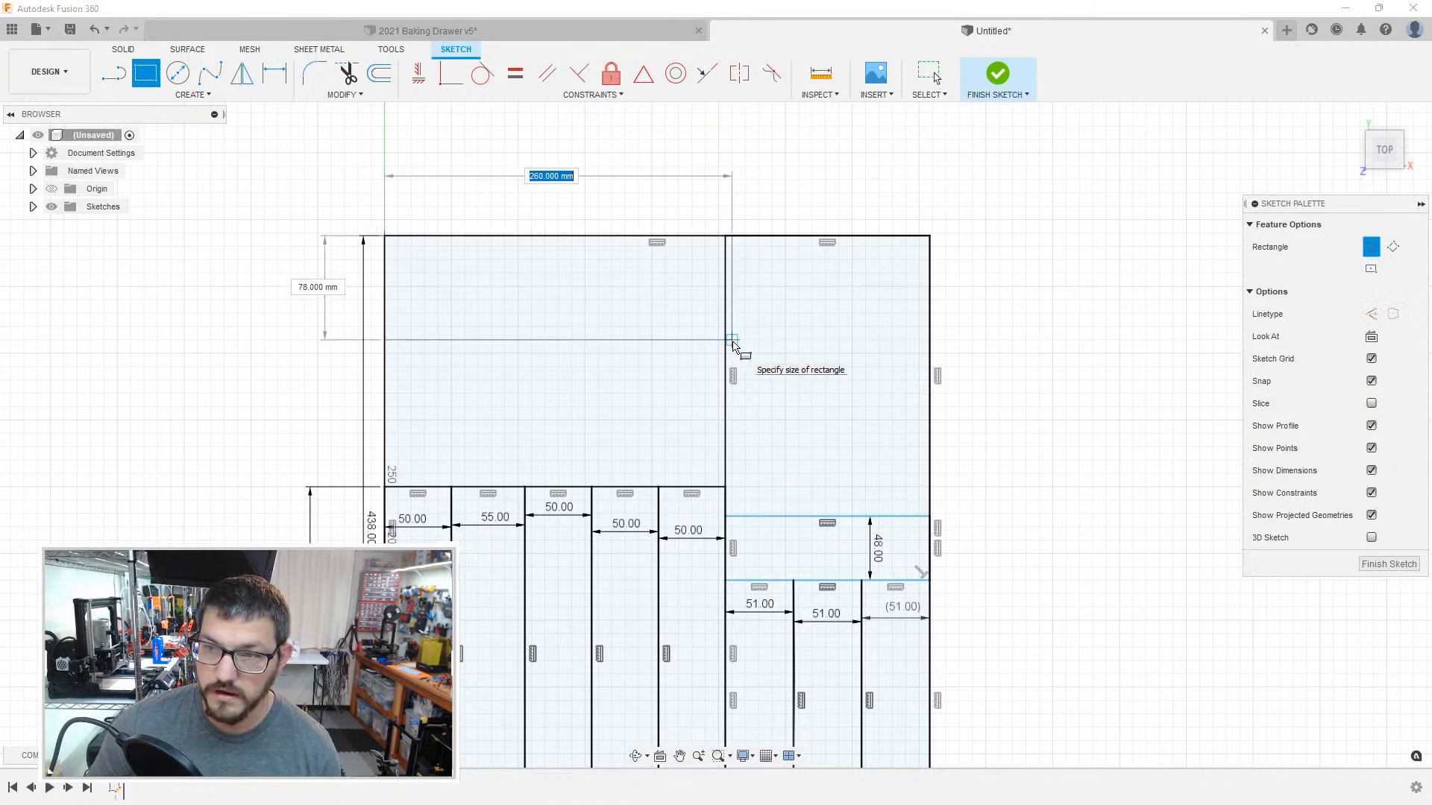
key("Tab")
type("90")
key("Return")
Step: Draw a 49 mm high rectangle beneath the 90 mm compartment, and another filling the remaining gap above the five long compartments
key("r")
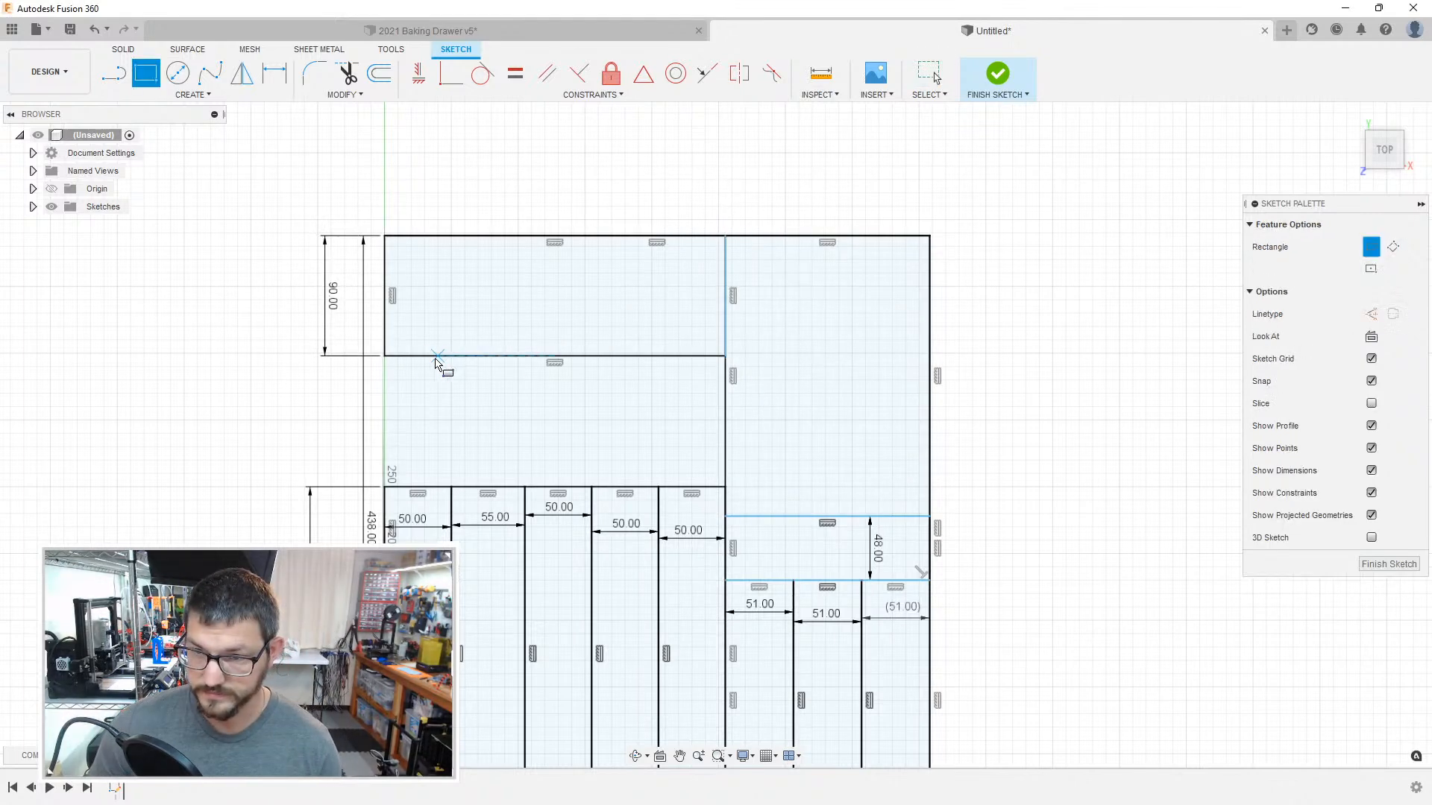
left_click(386, 356)
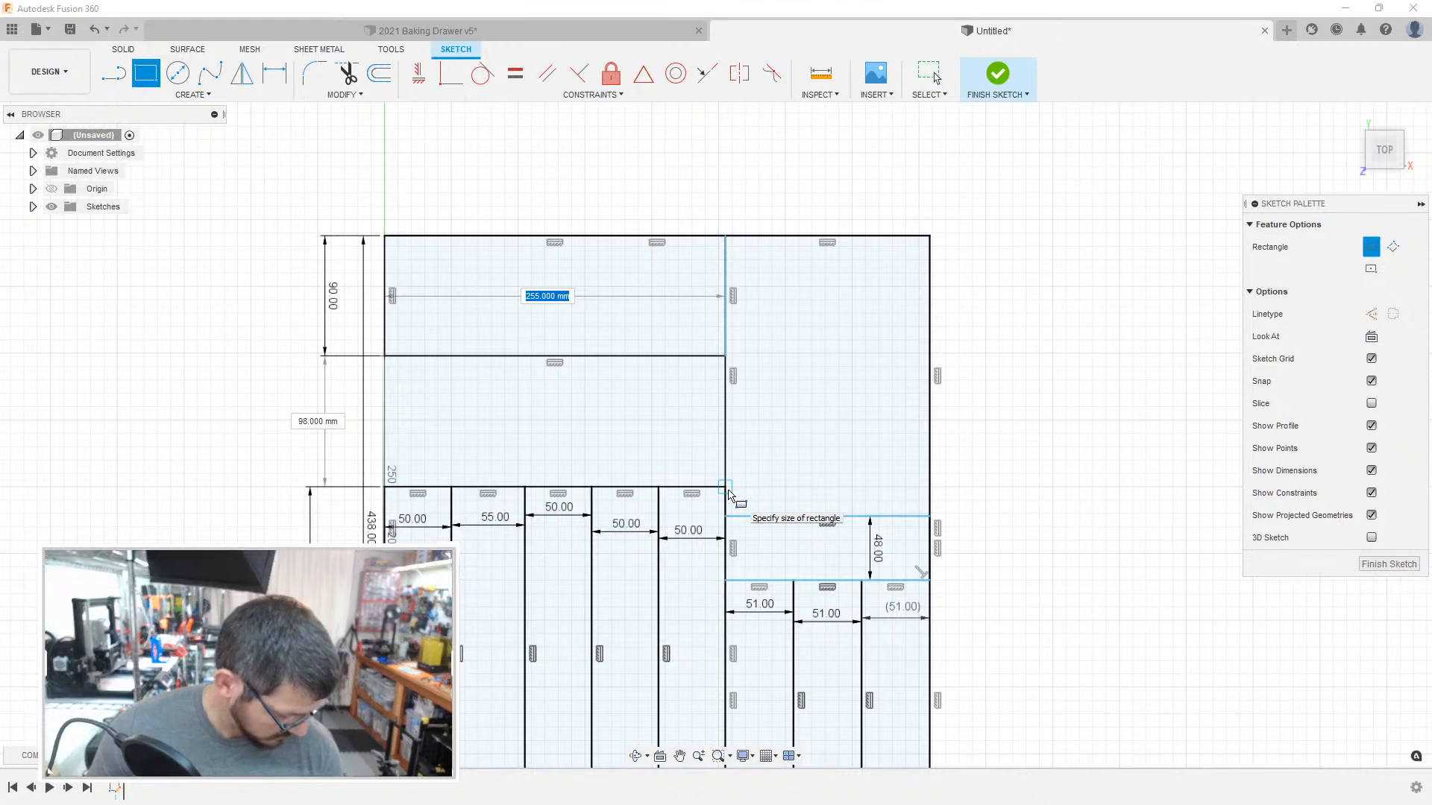
key("Tab")
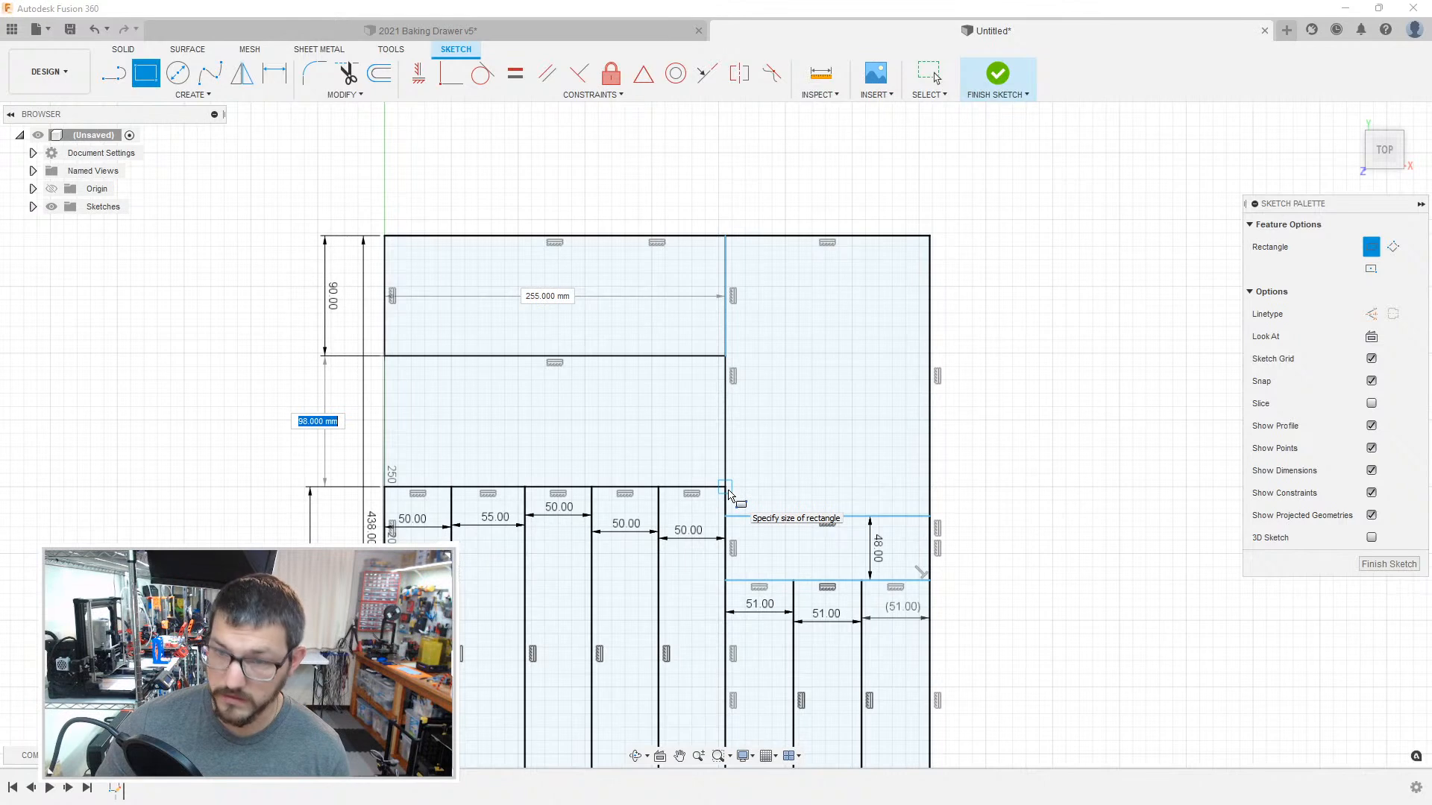
key("Return")
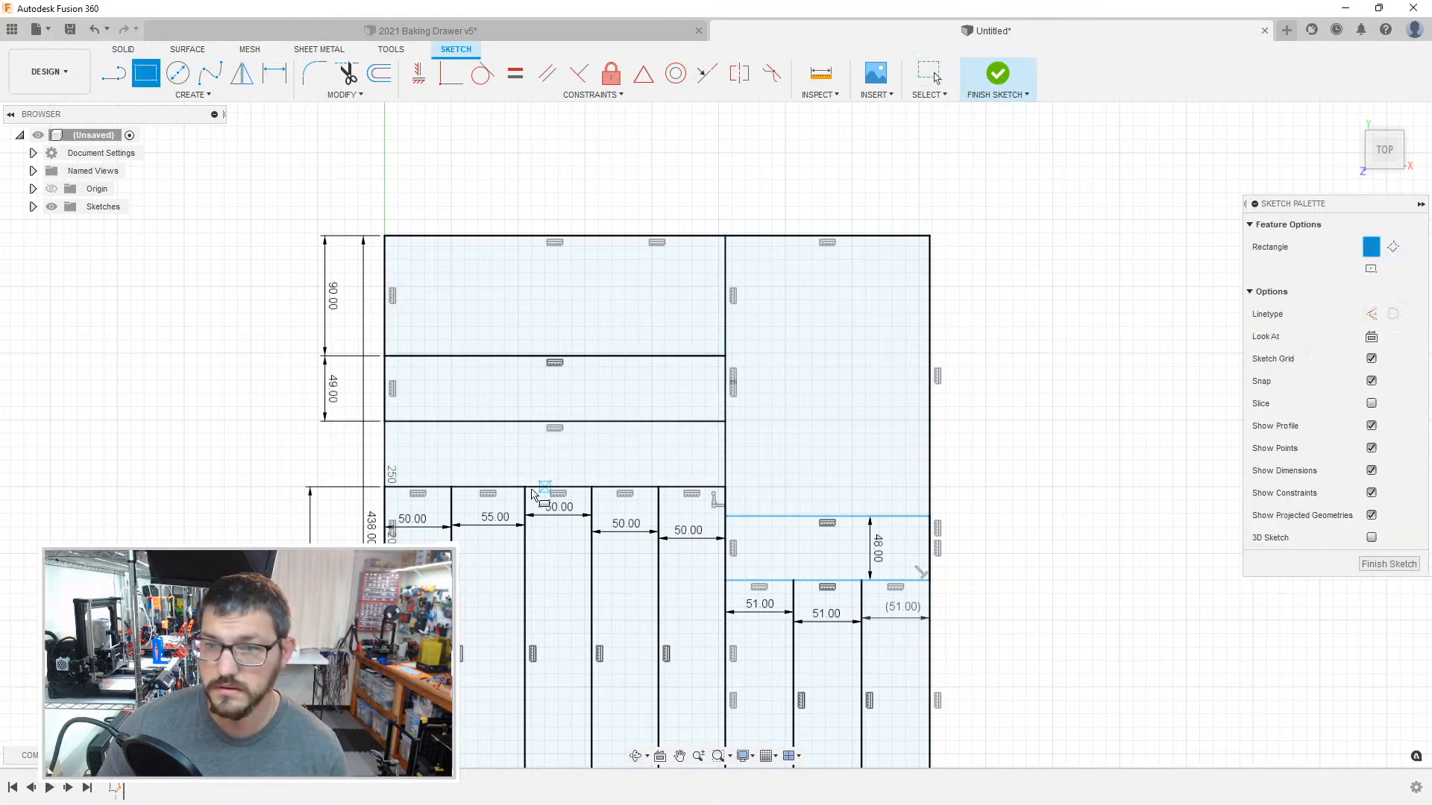
left_click(385, 421)
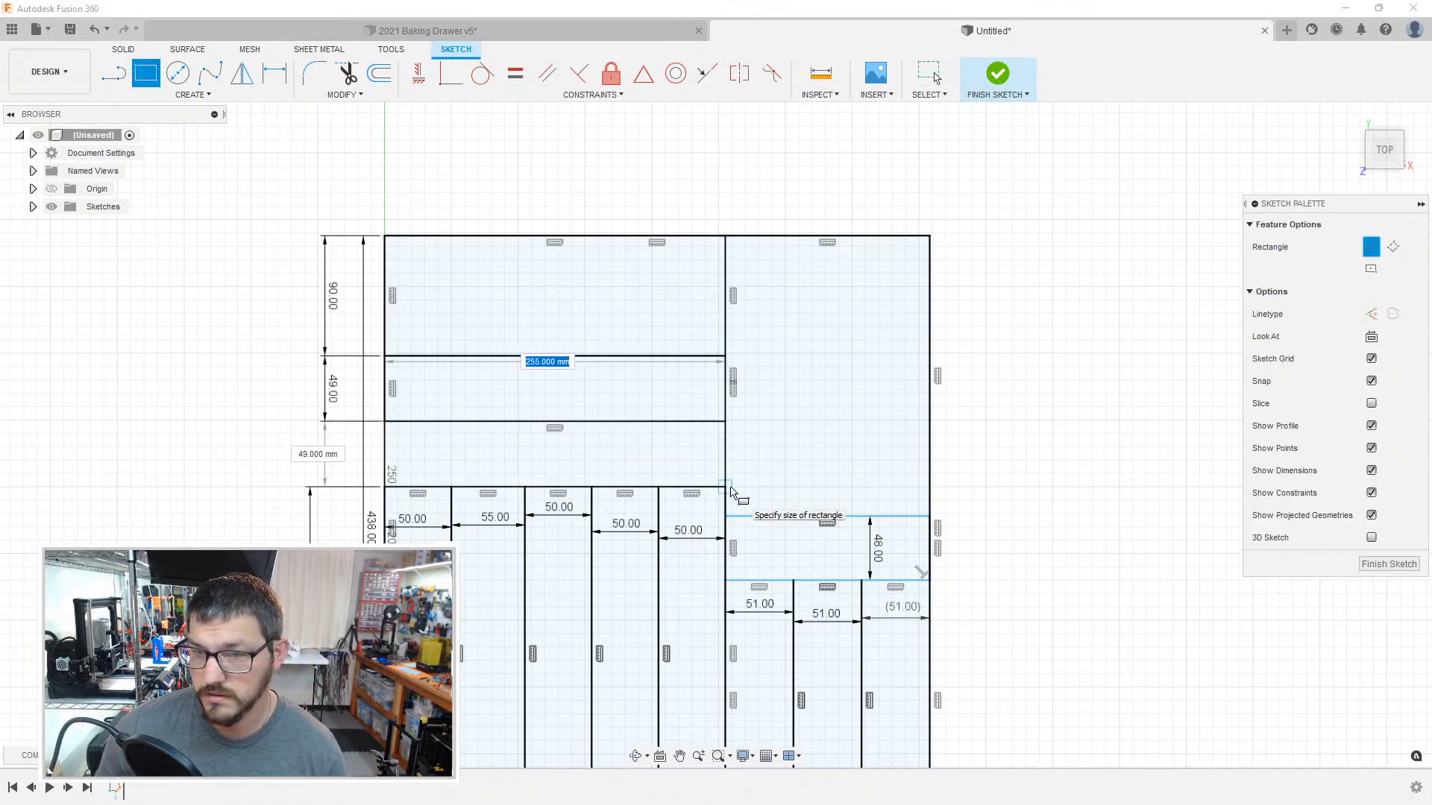
key("Escape")
key("Escape")
Step: Check the profiles of the newly stacked compartments by selecting them, and look over the whole layout
middle_click_drag(989, 420, 1036, 321)
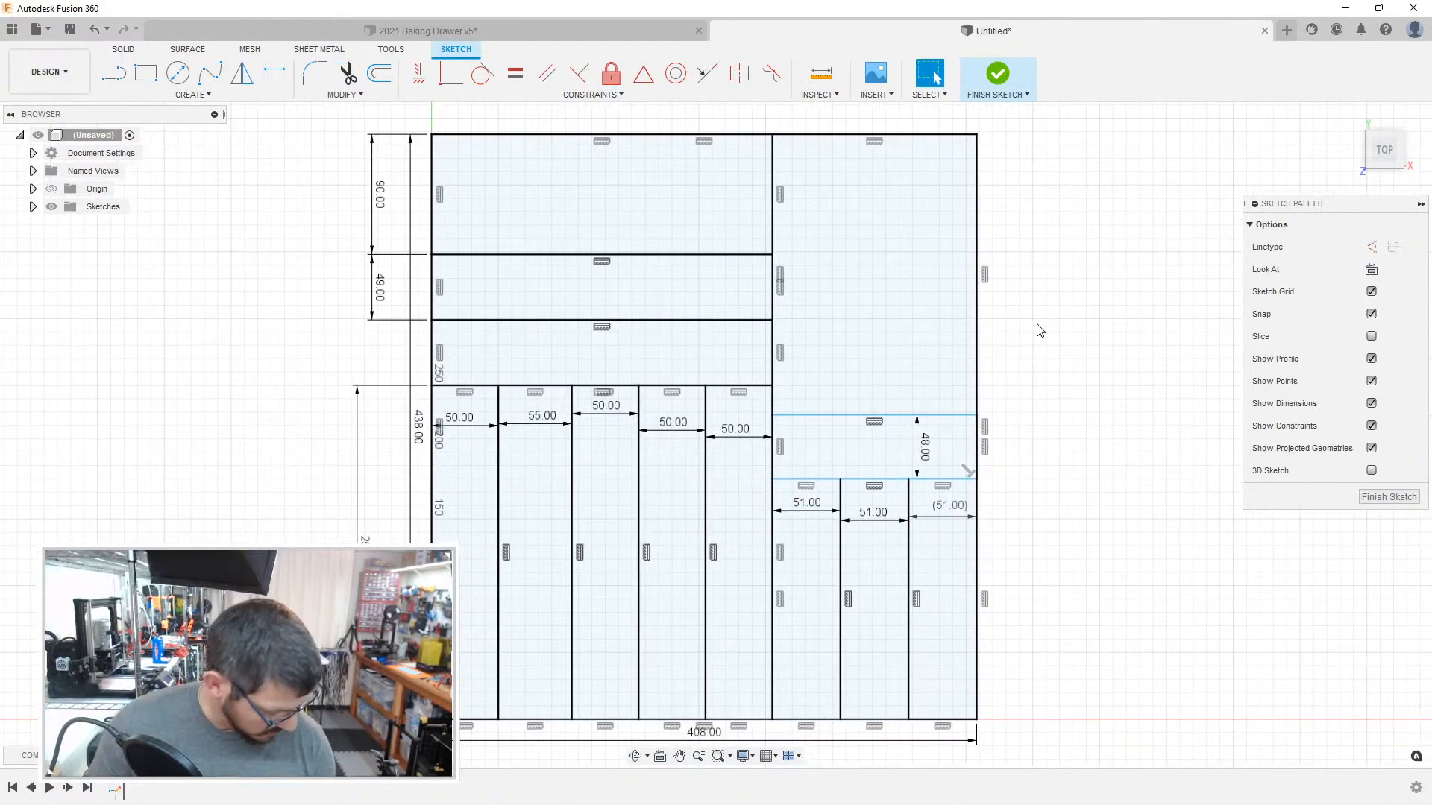
left_click(665, 218)
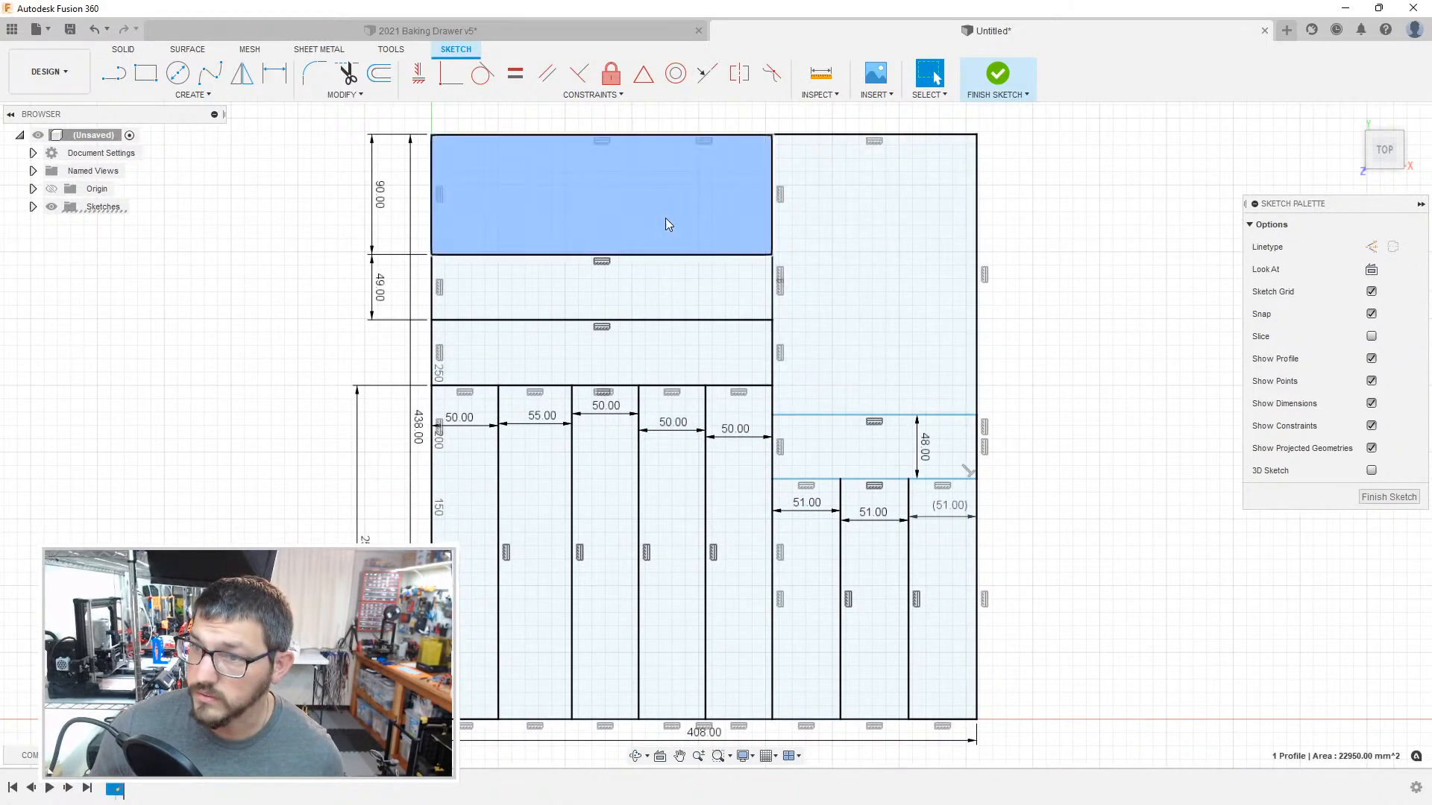
left_click(666, 282)
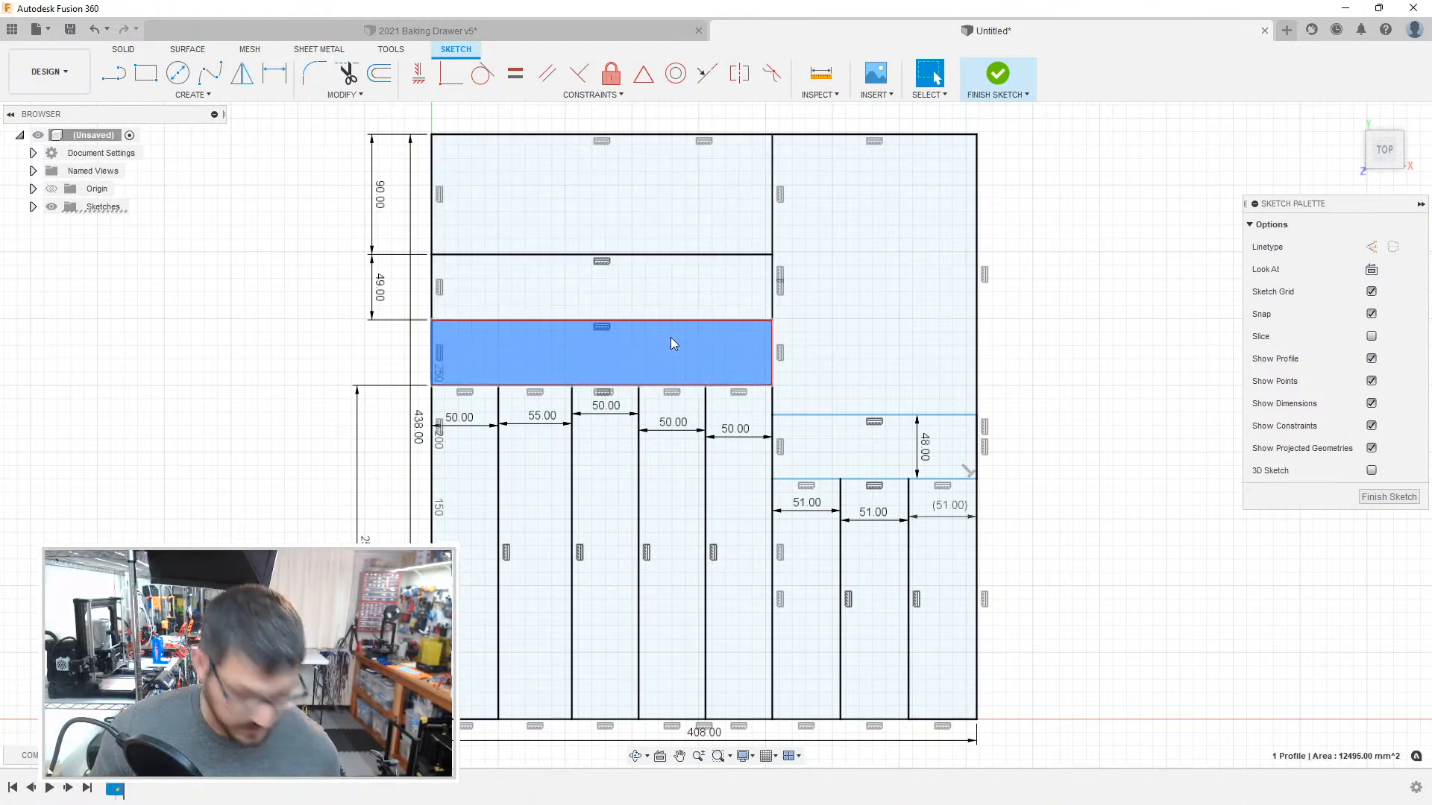
left_click(1041, 328)
scroll(1051, 326, "down", 4)
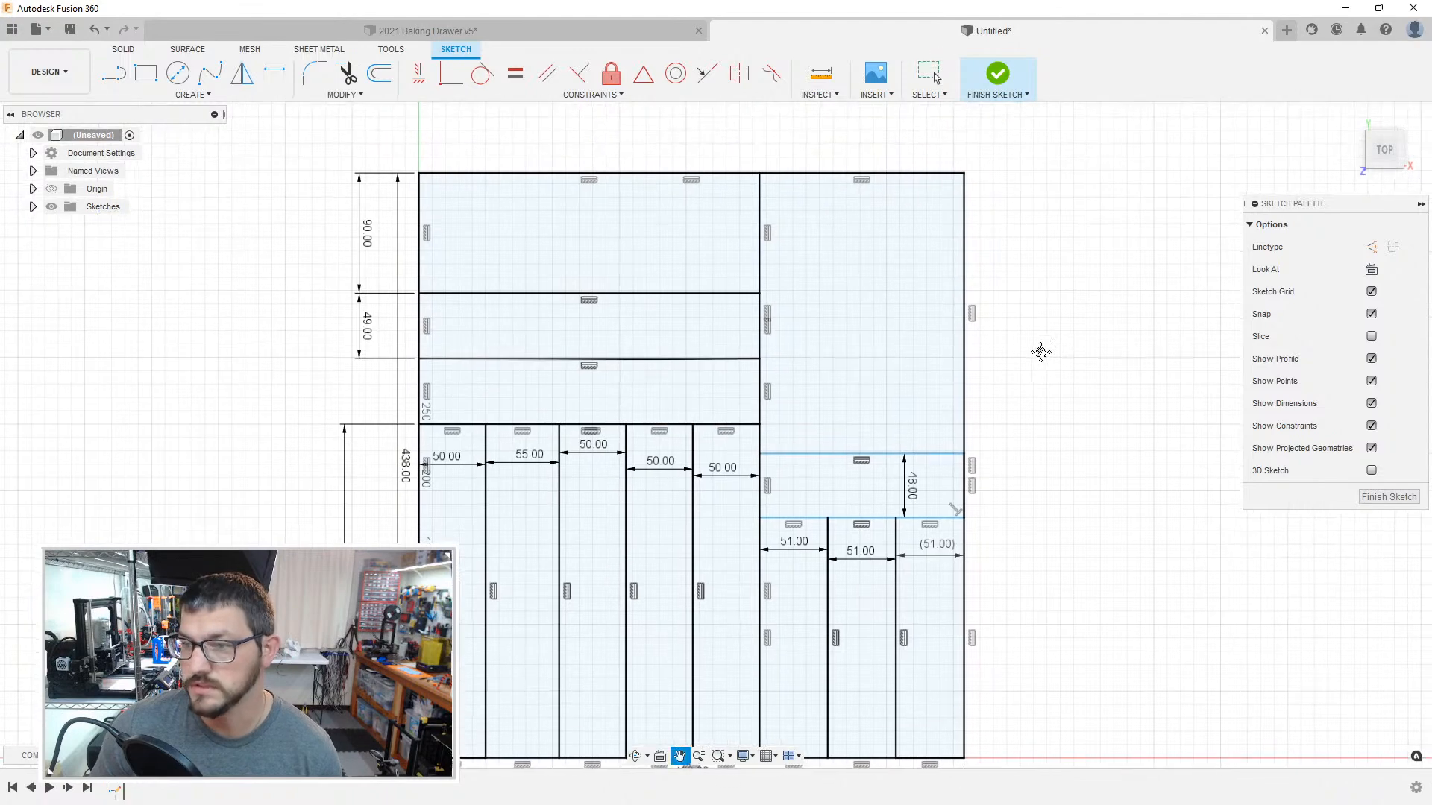
scroll(979, 304, "down", 3)
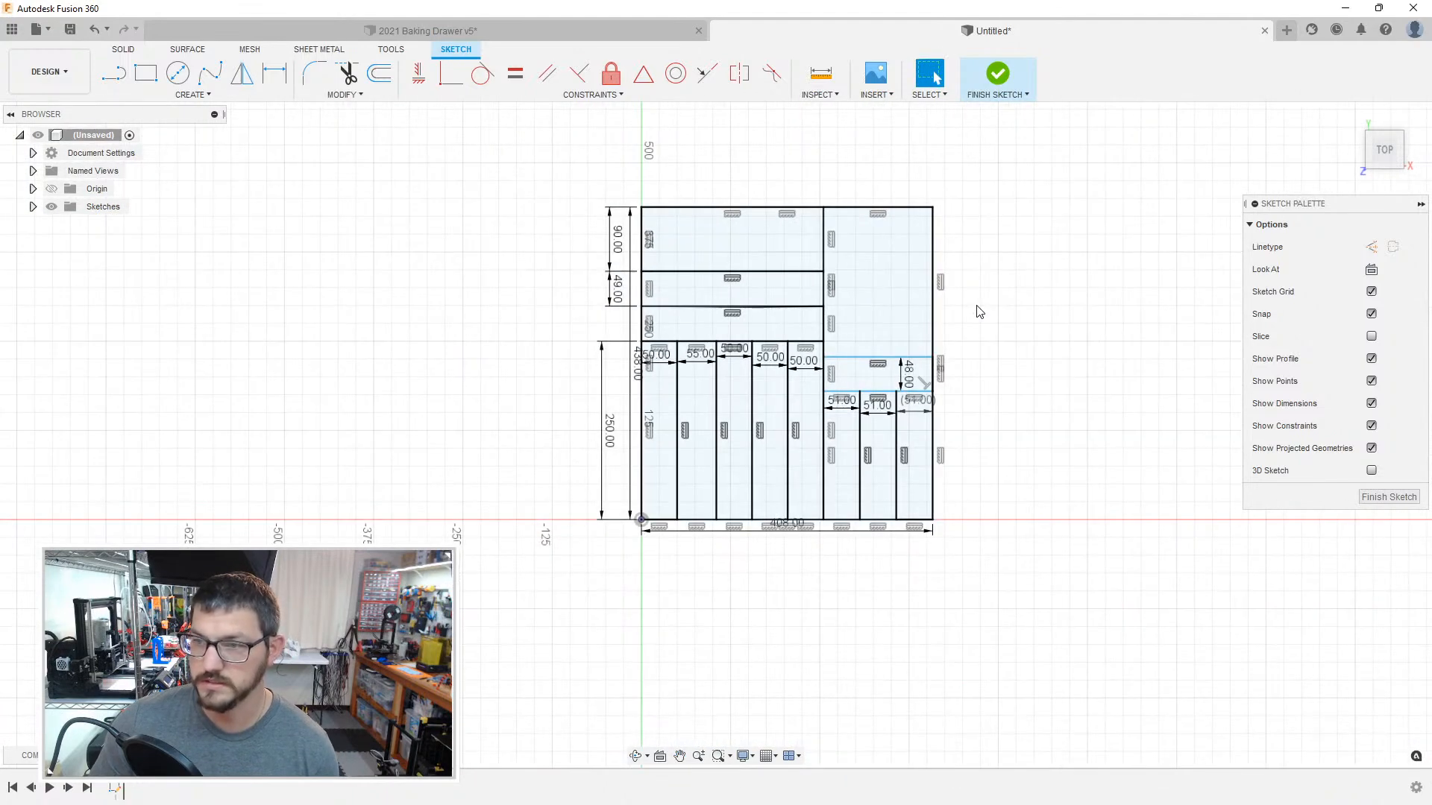
scroll(977, 312, "up", 6)
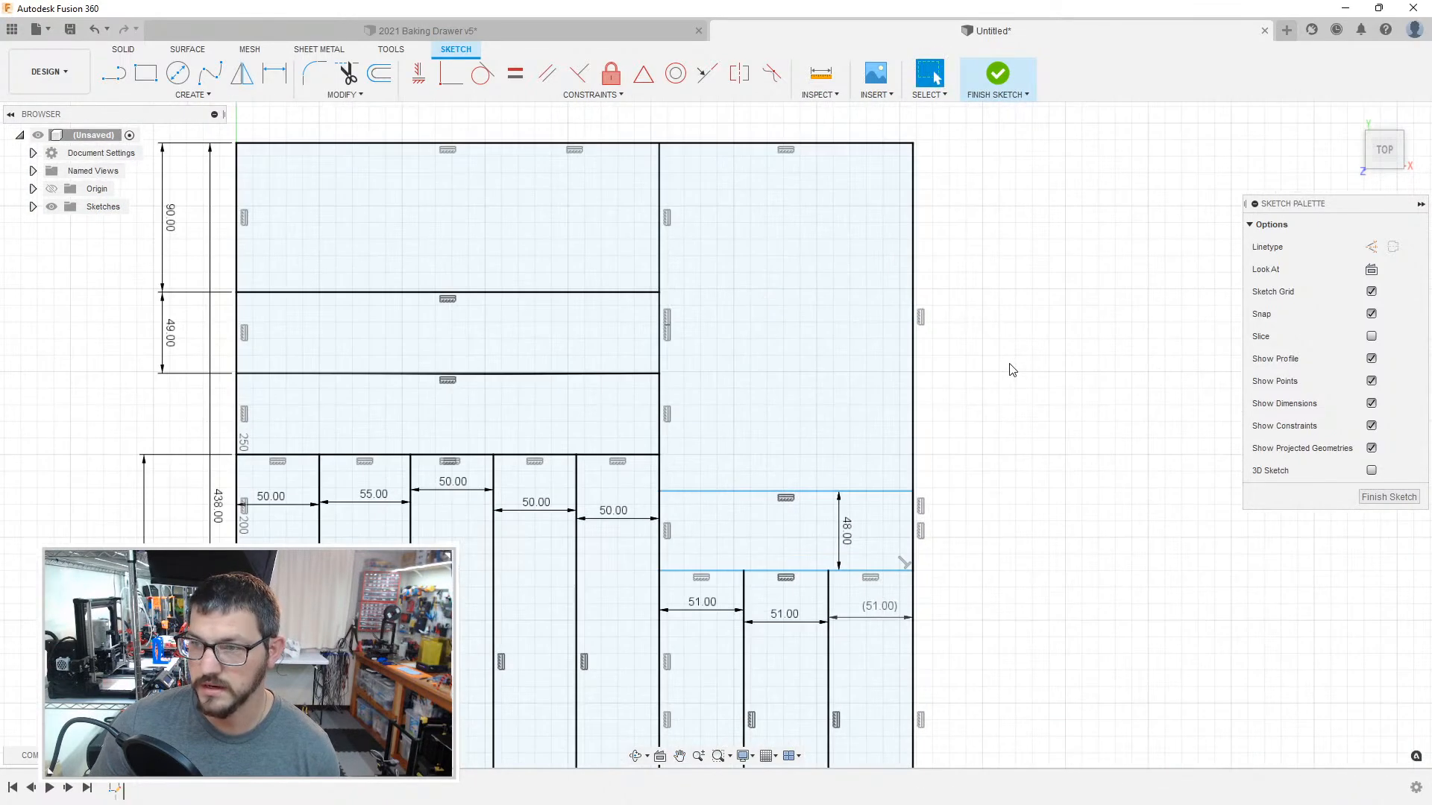
middle_click_drag(1004, 371, 1100, 487)
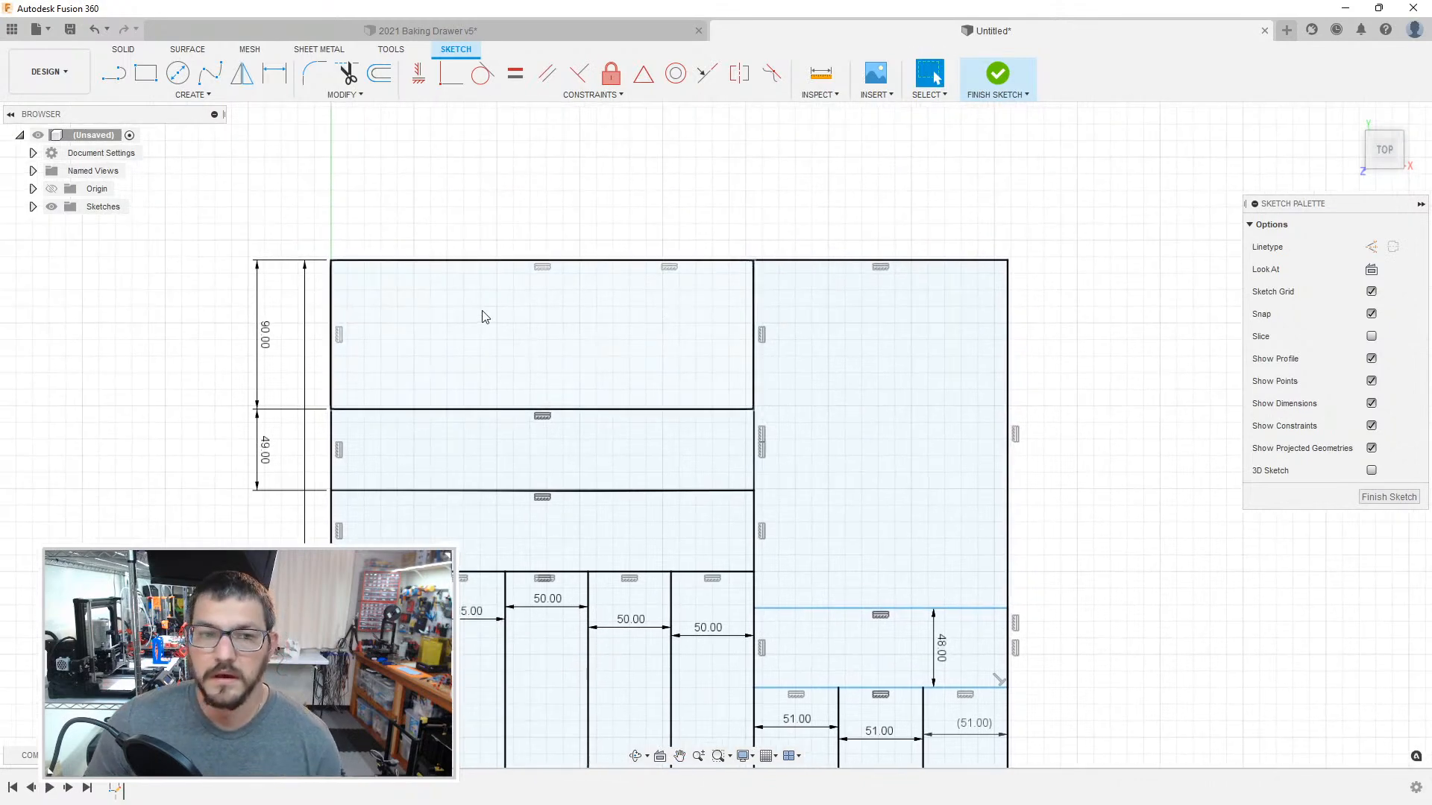
scroll(483, 316, "up", 2)
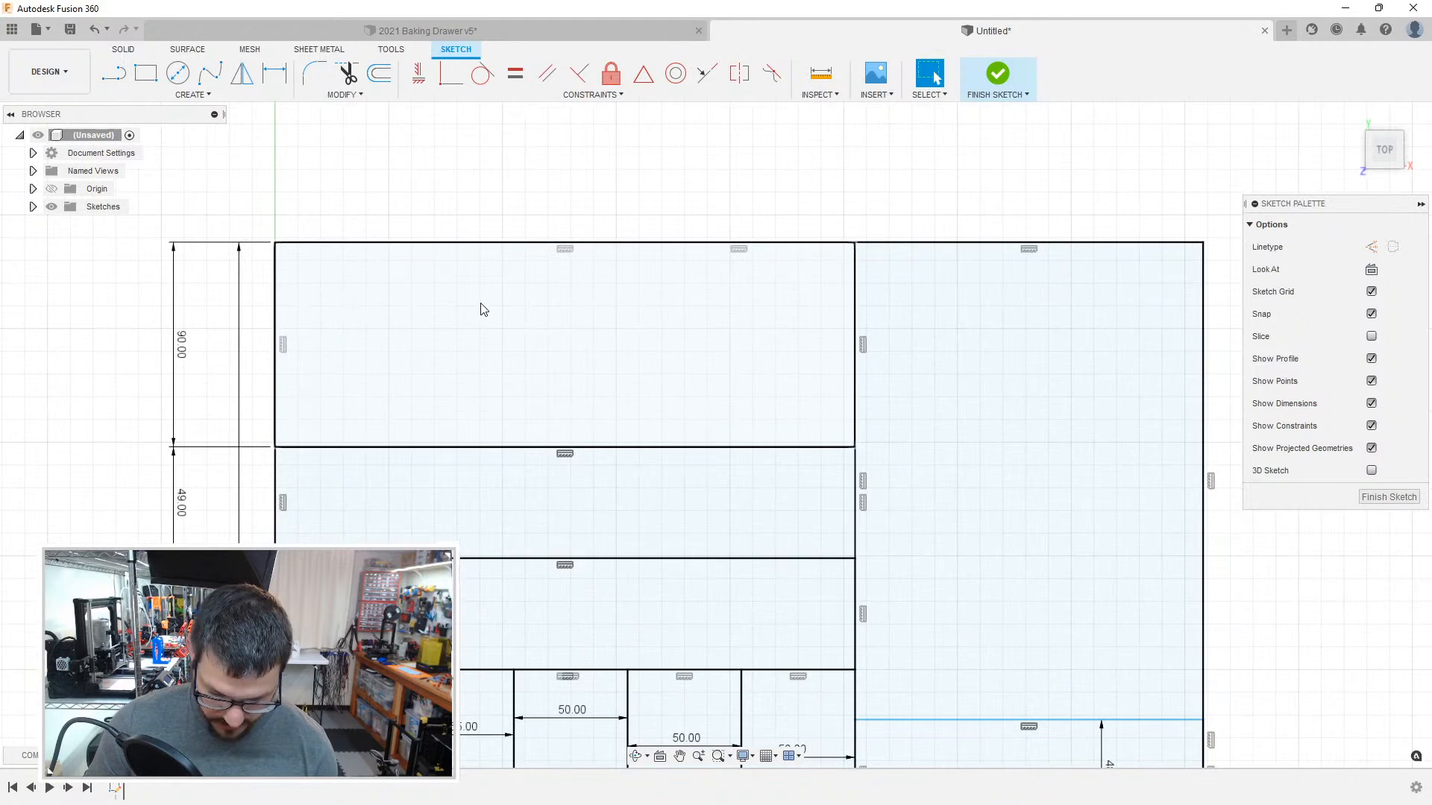
key("o")
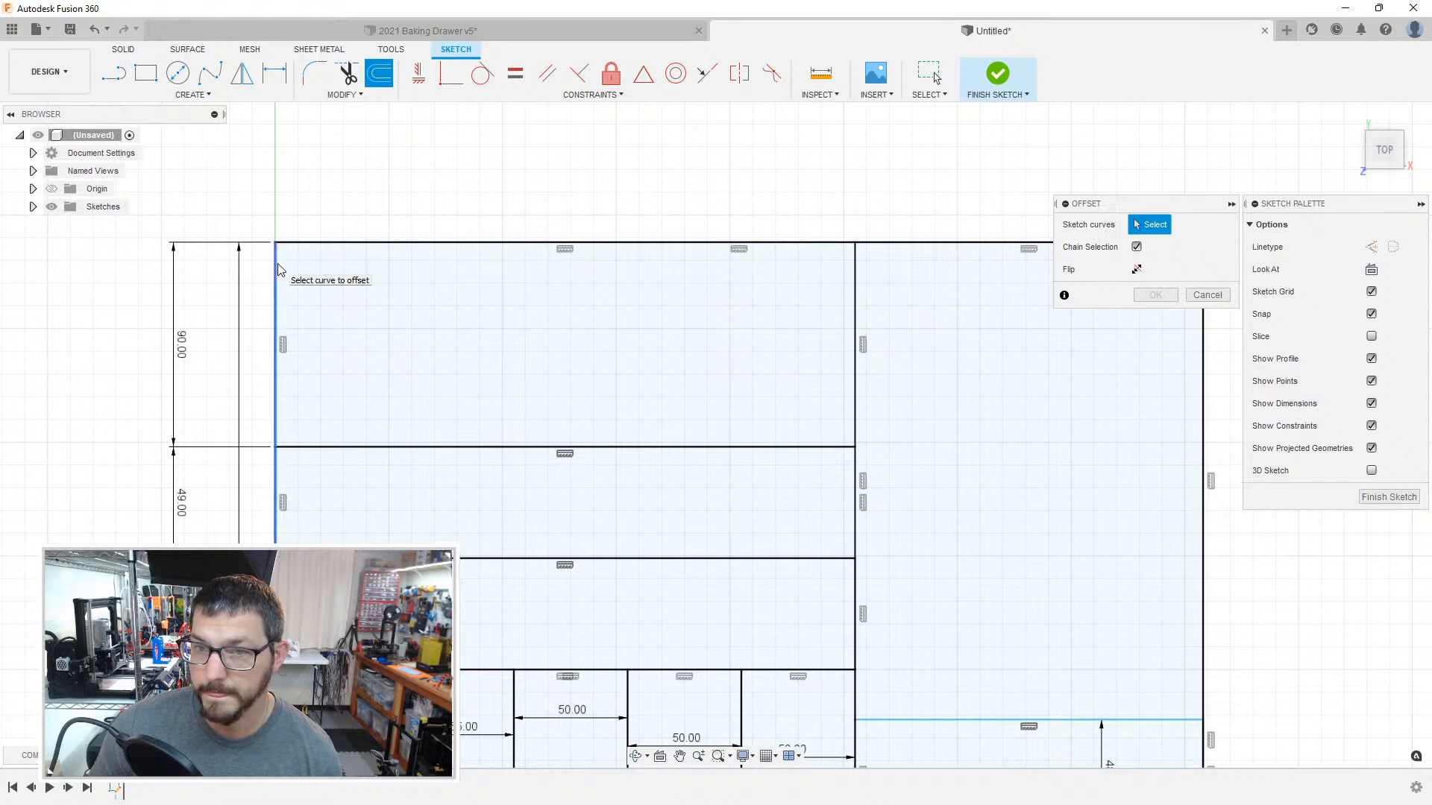
key("Escape")
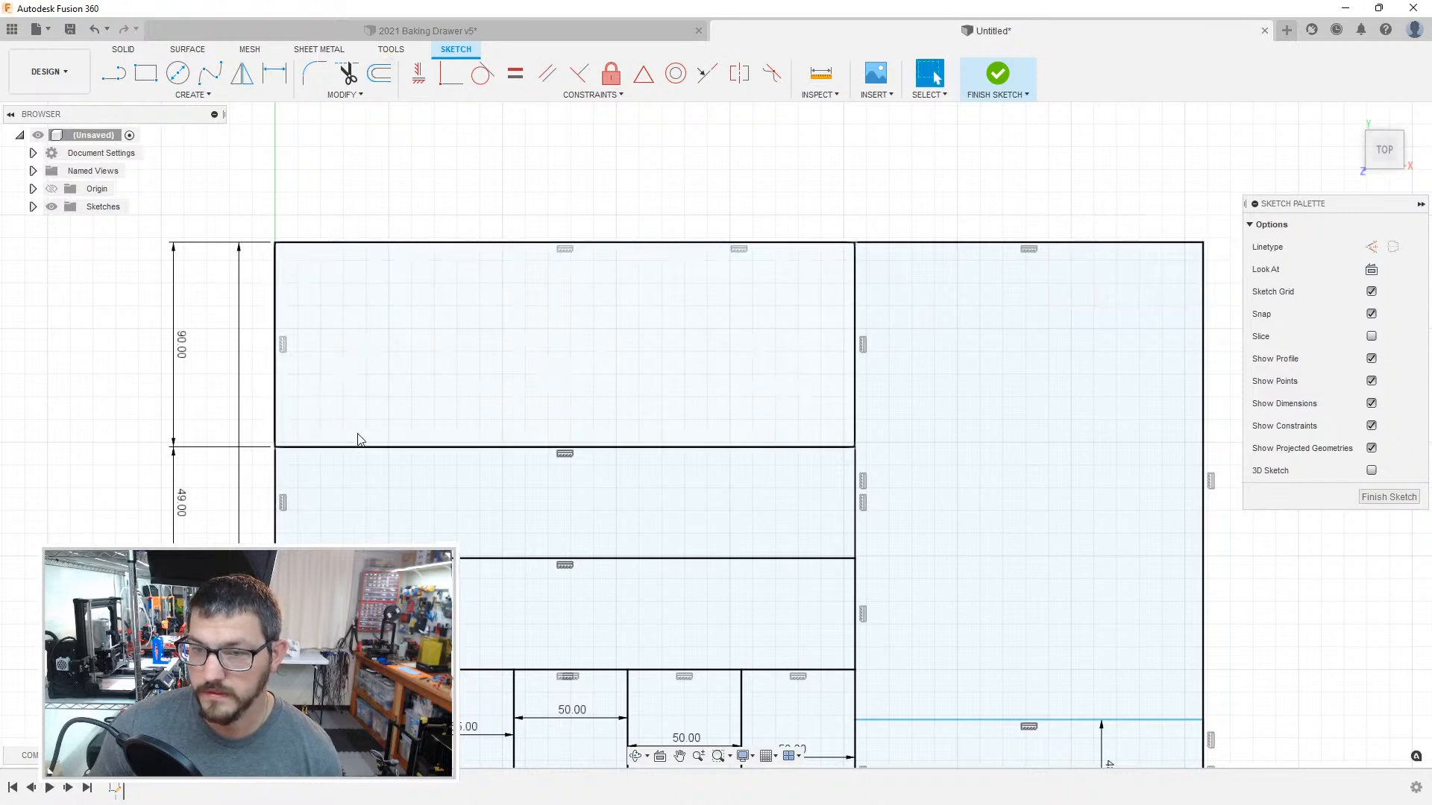
left_click(349, 444)
left_click(349, 445)
key("Escape")
left_click(349, 431)
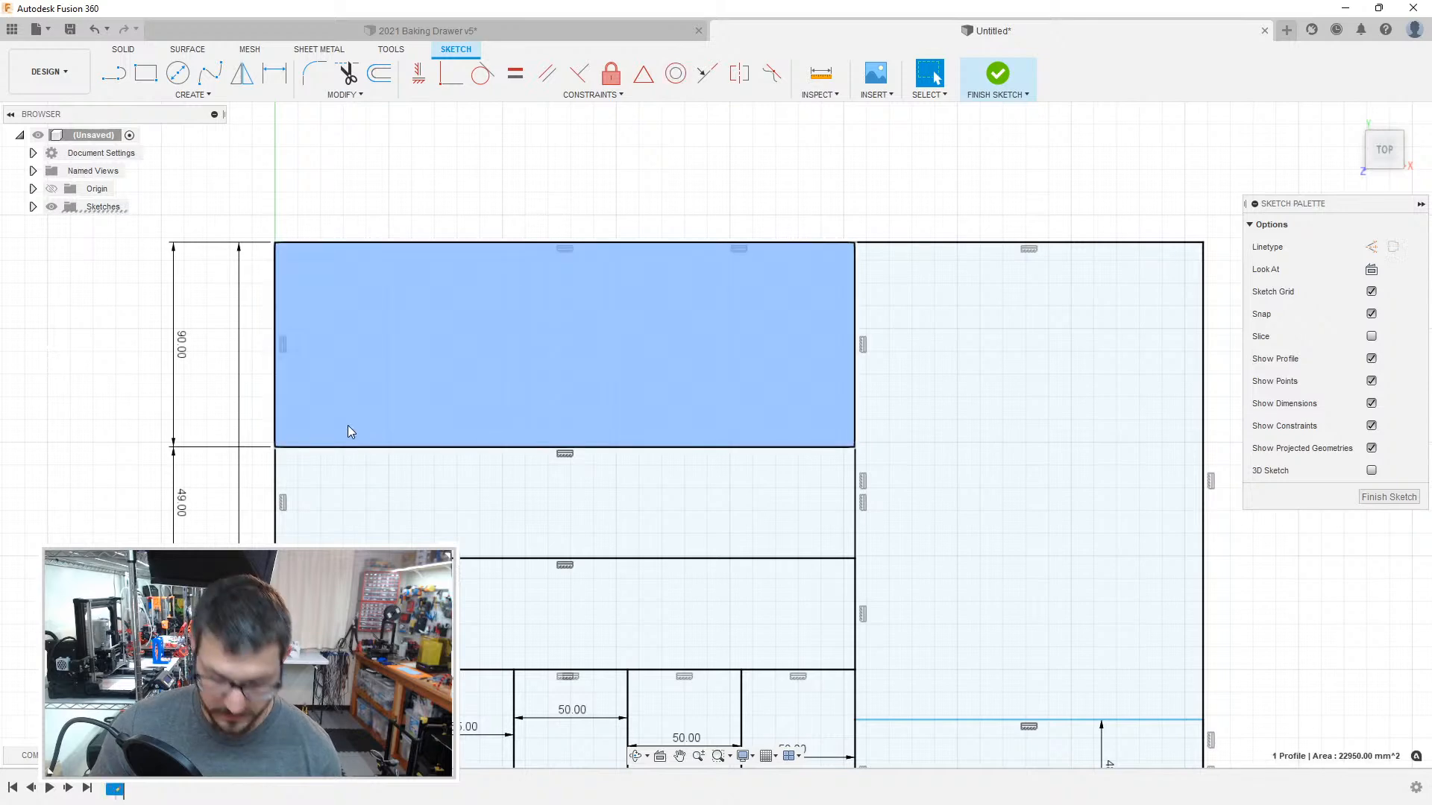
key("o")
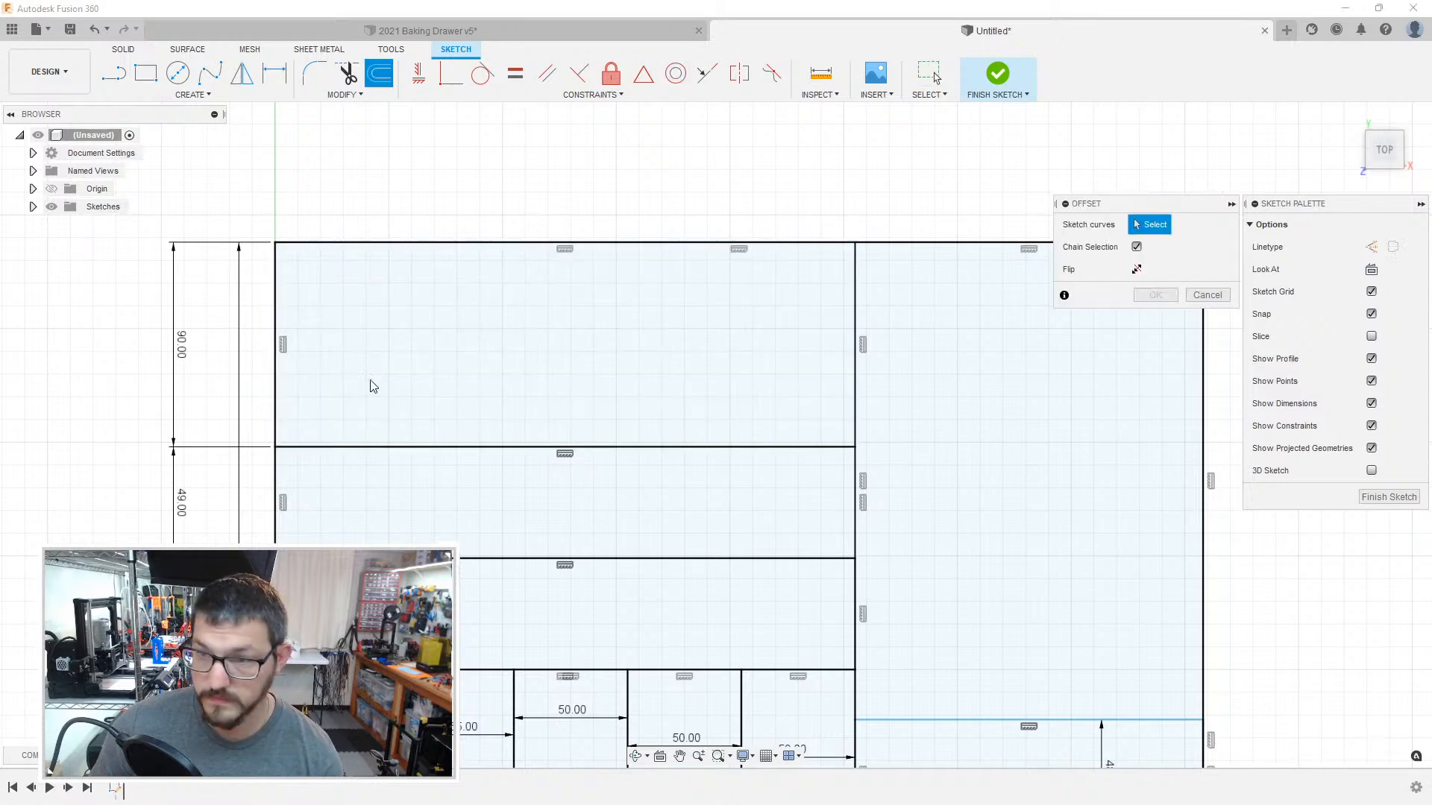
left_click(855, 308)
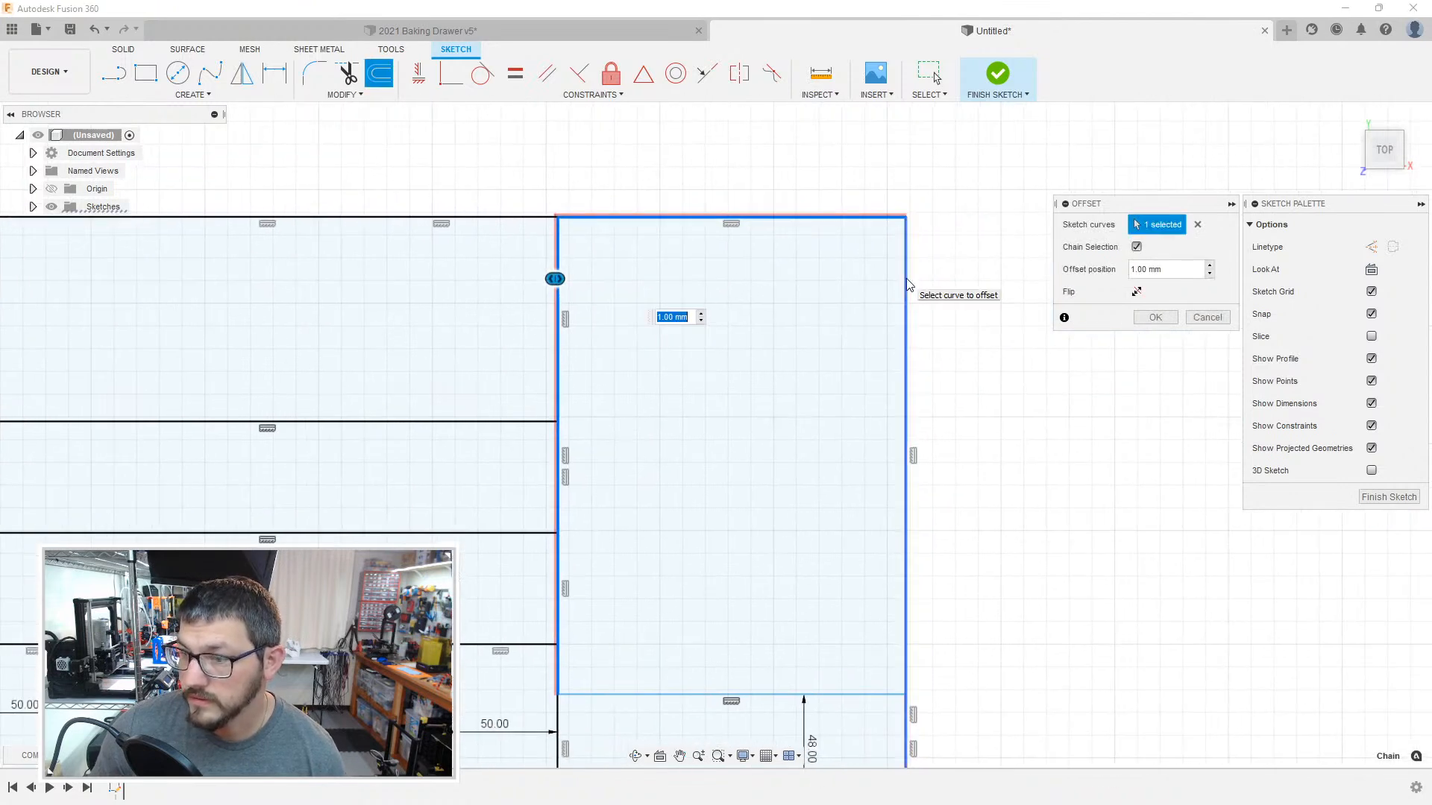
key("Escape")
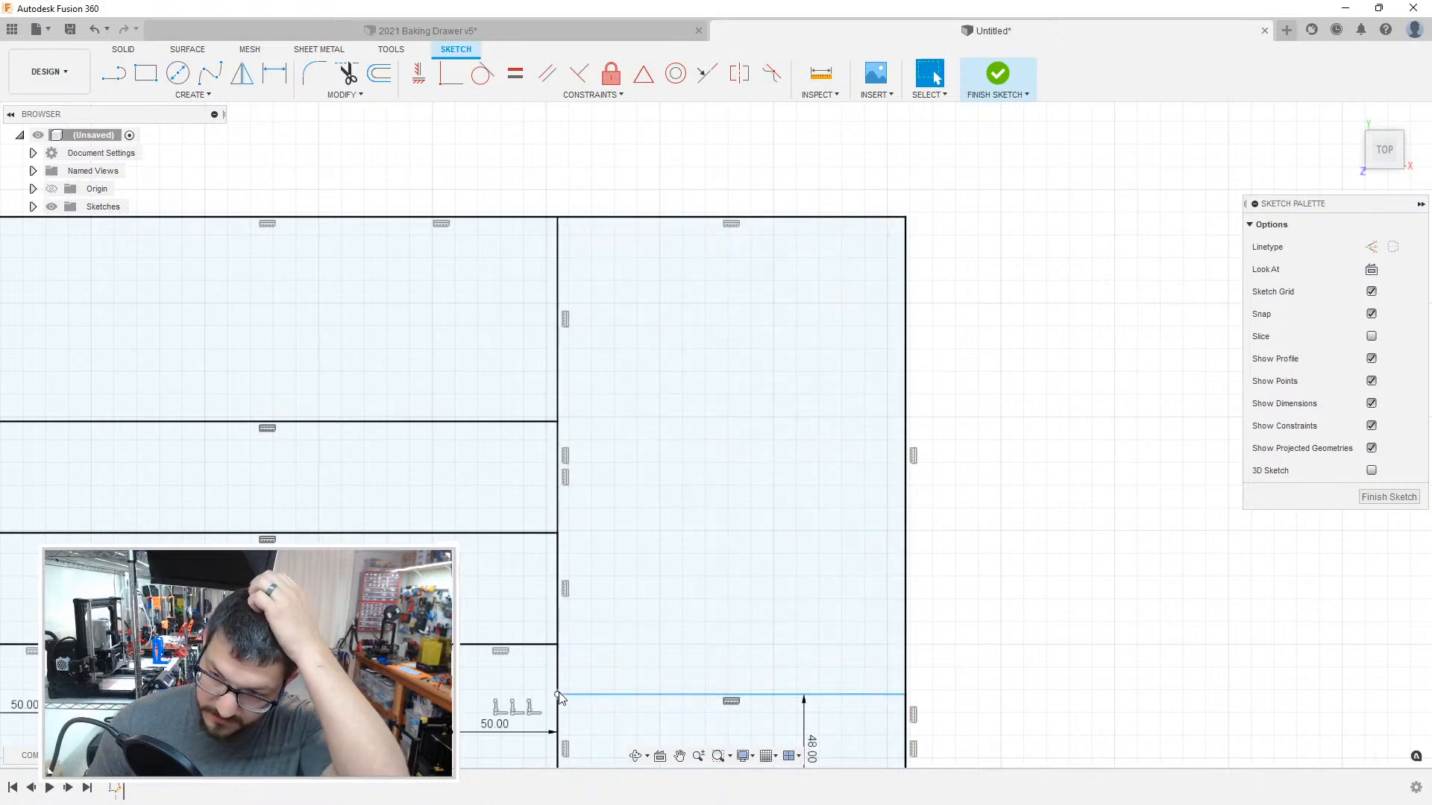
Step: Compare the overlapping sketch lines along the outline's top edge by selecting each of them individually
mouse_move(497, 451)
middle_mouse_down()
mouse_move(796, 376)
mouse_move(770, 300)
middle_mouse_up()
scroll(435, 486, "up", 2)
middle_click_drag(428, 411, 484, 737)
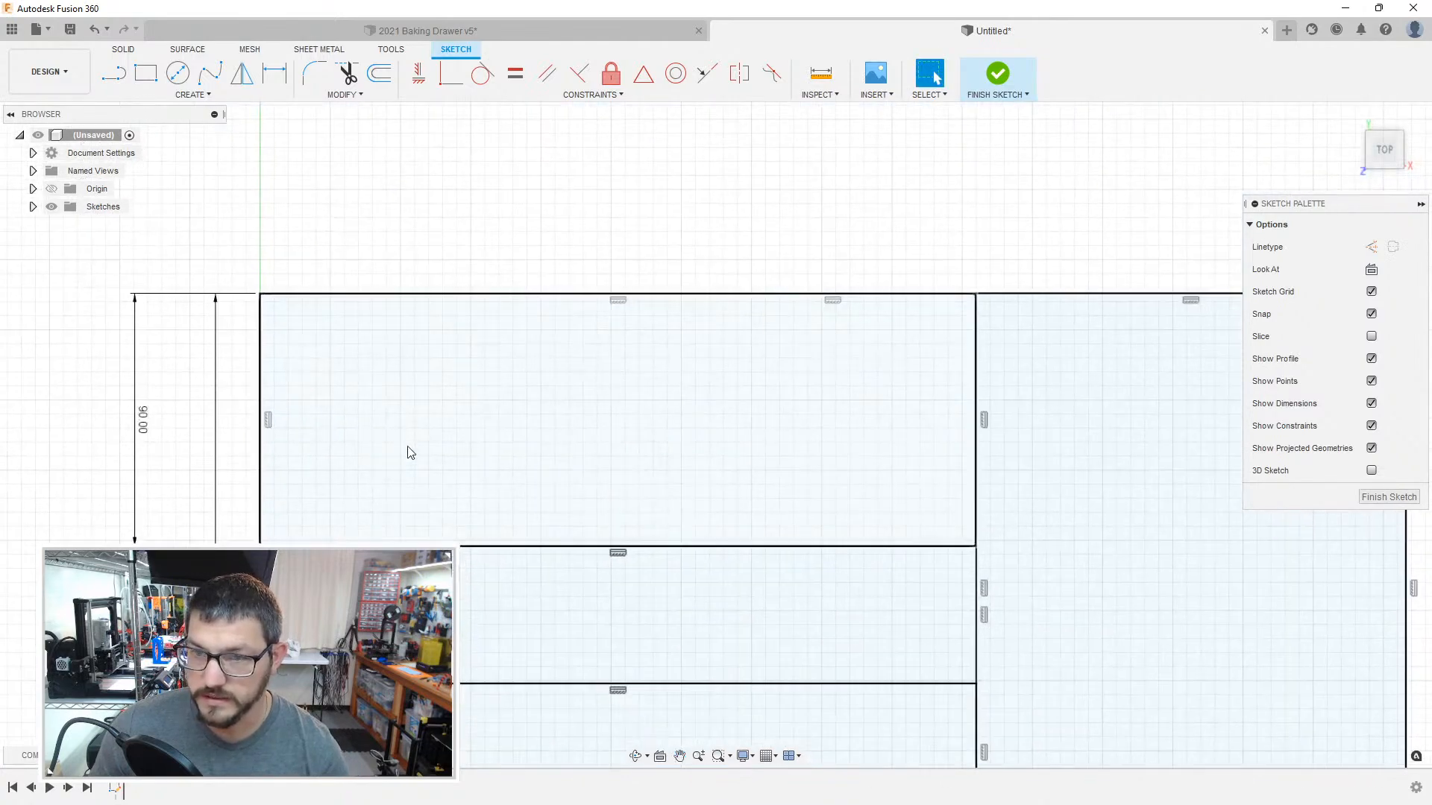
left_click(318, 296)
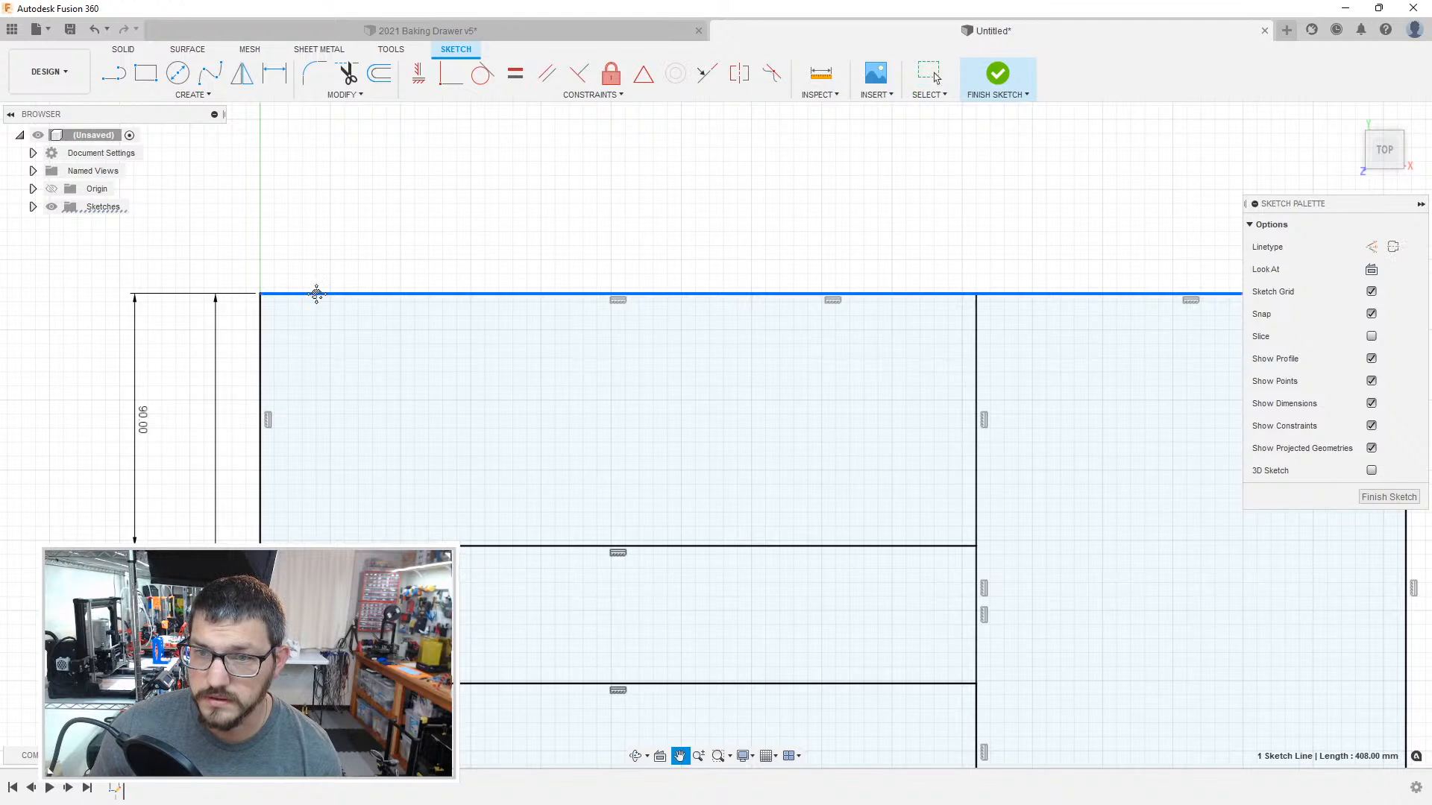
right_click(318, 300)
key("Escape")
middle_click_drag(317, 300, 323, 318)
left_click(322, 318)
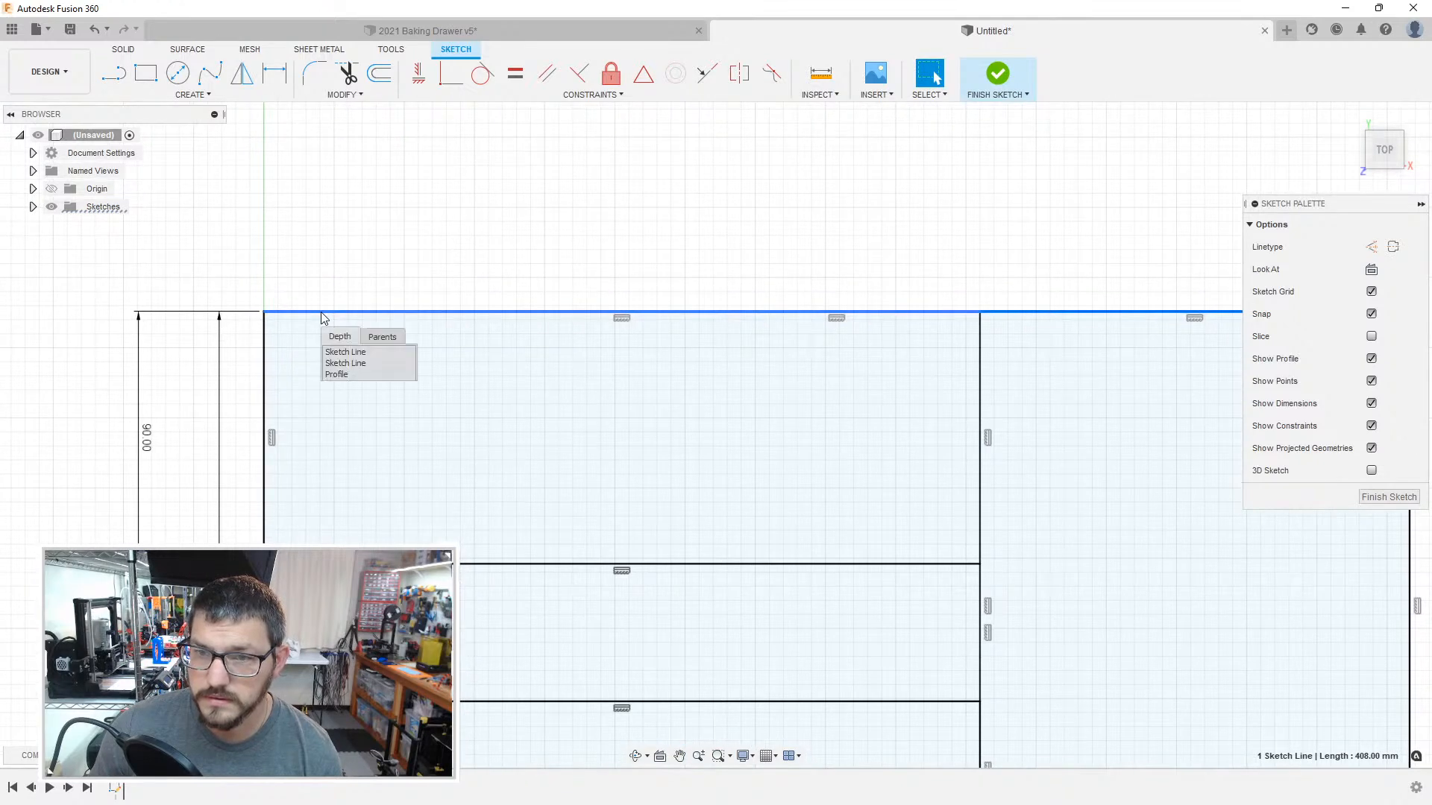
left_click(356, 362)
left_click(352, 319)
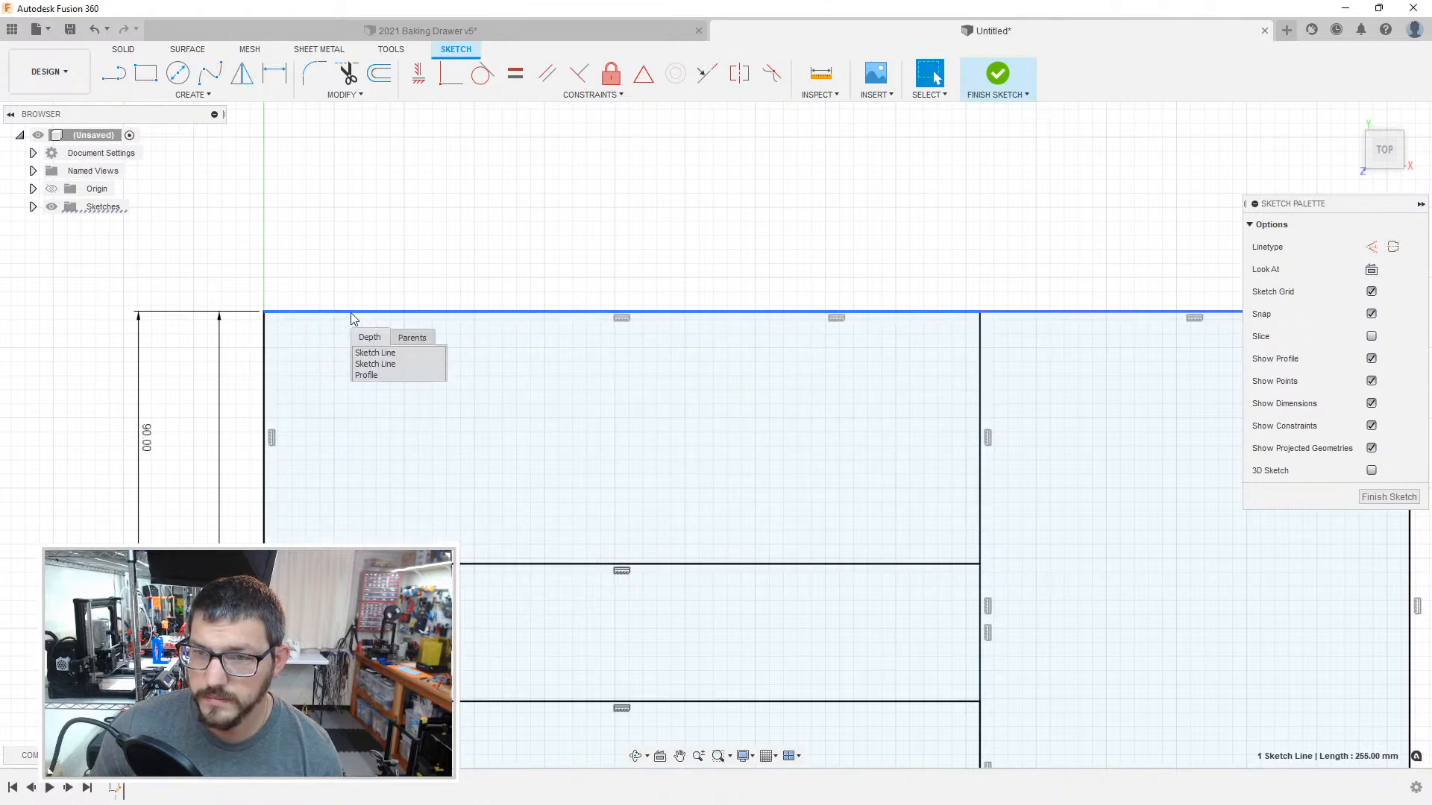
left_click(368, 355)
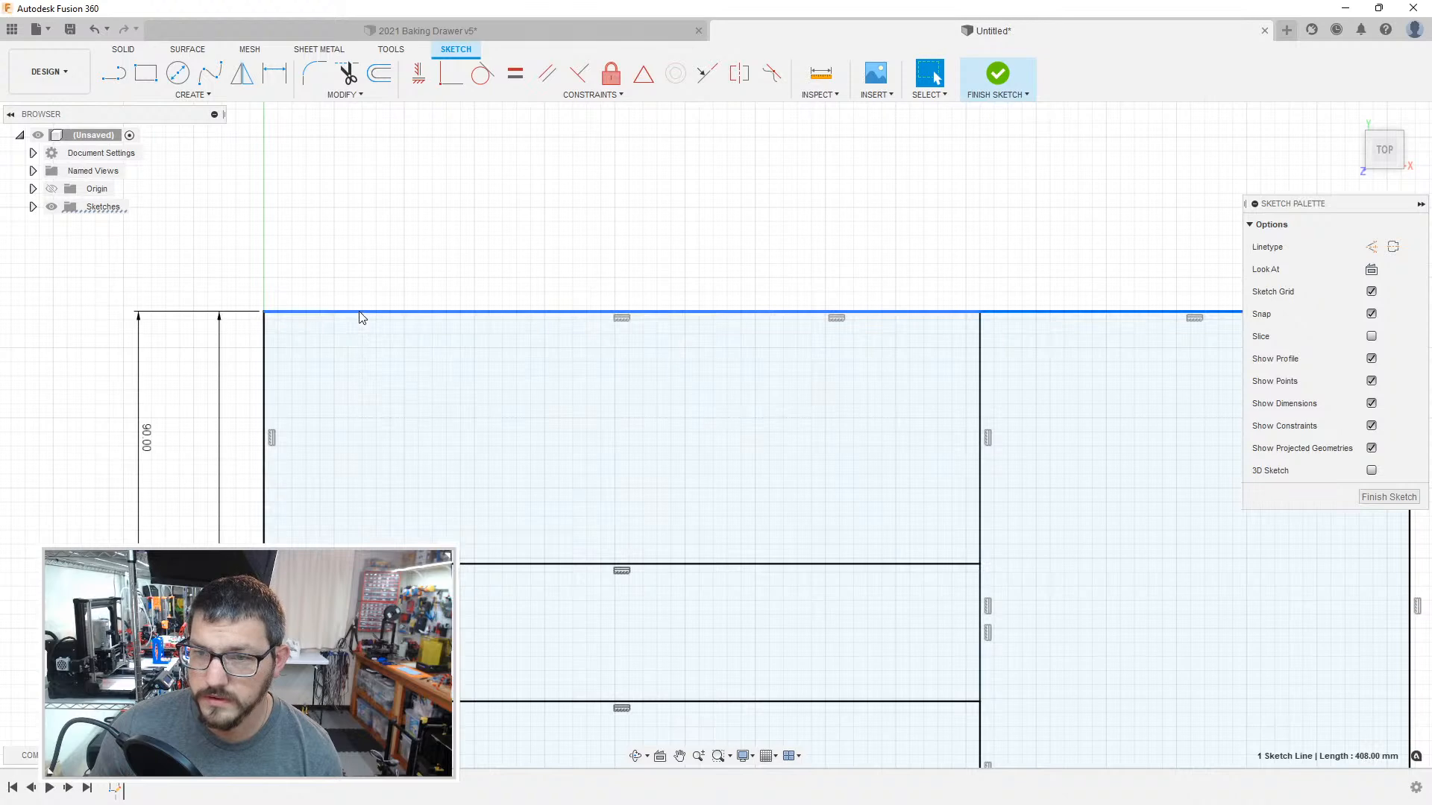
Step: Recheck the overlapping top-edge lines, and single out the upper-left compartment's profile from the geometry stacked at its left edge
left_click(360, 317)
left_click(320, 364)
left_click(321, 264)
left_click(324, 317)
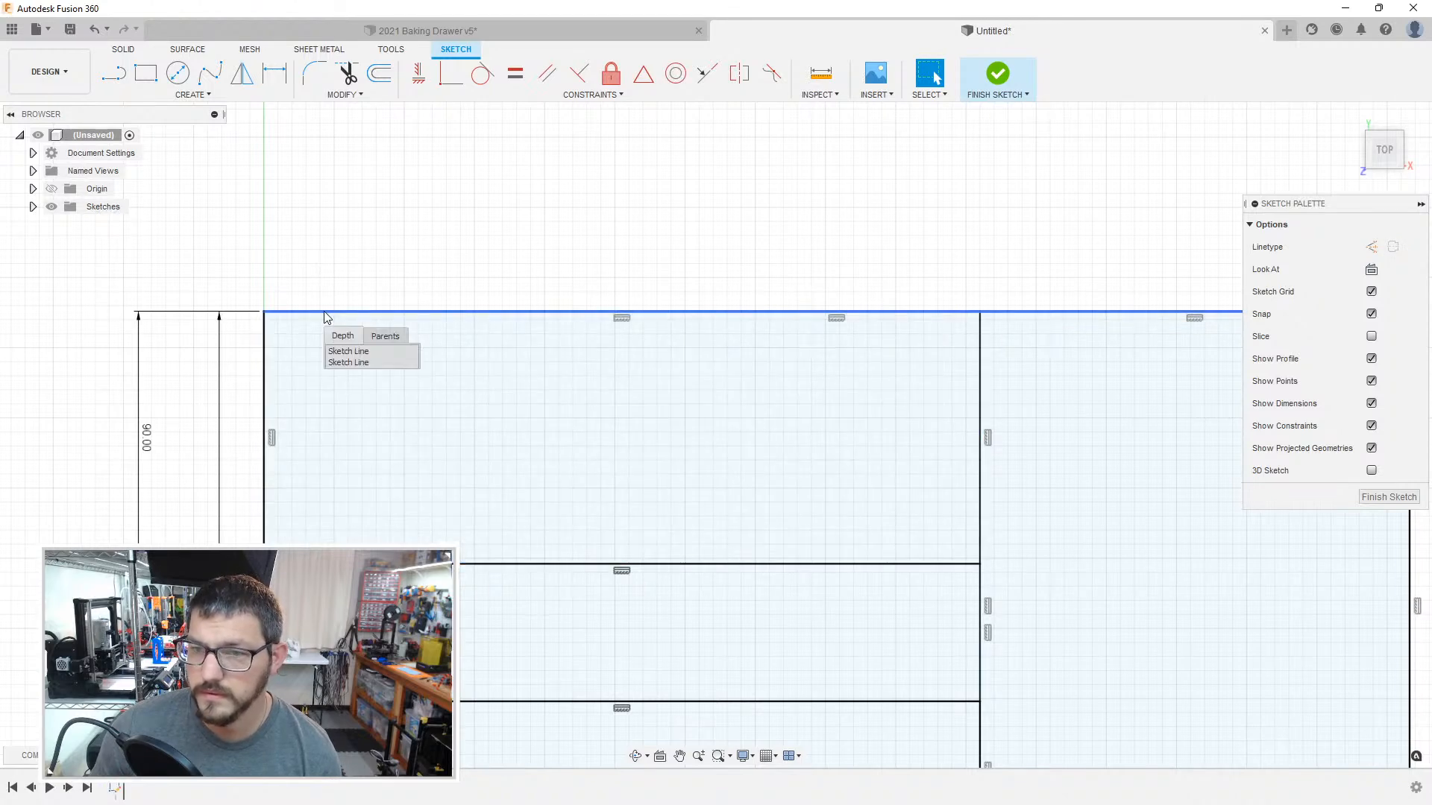
left_click(339, 355)
left_click(275, 363)
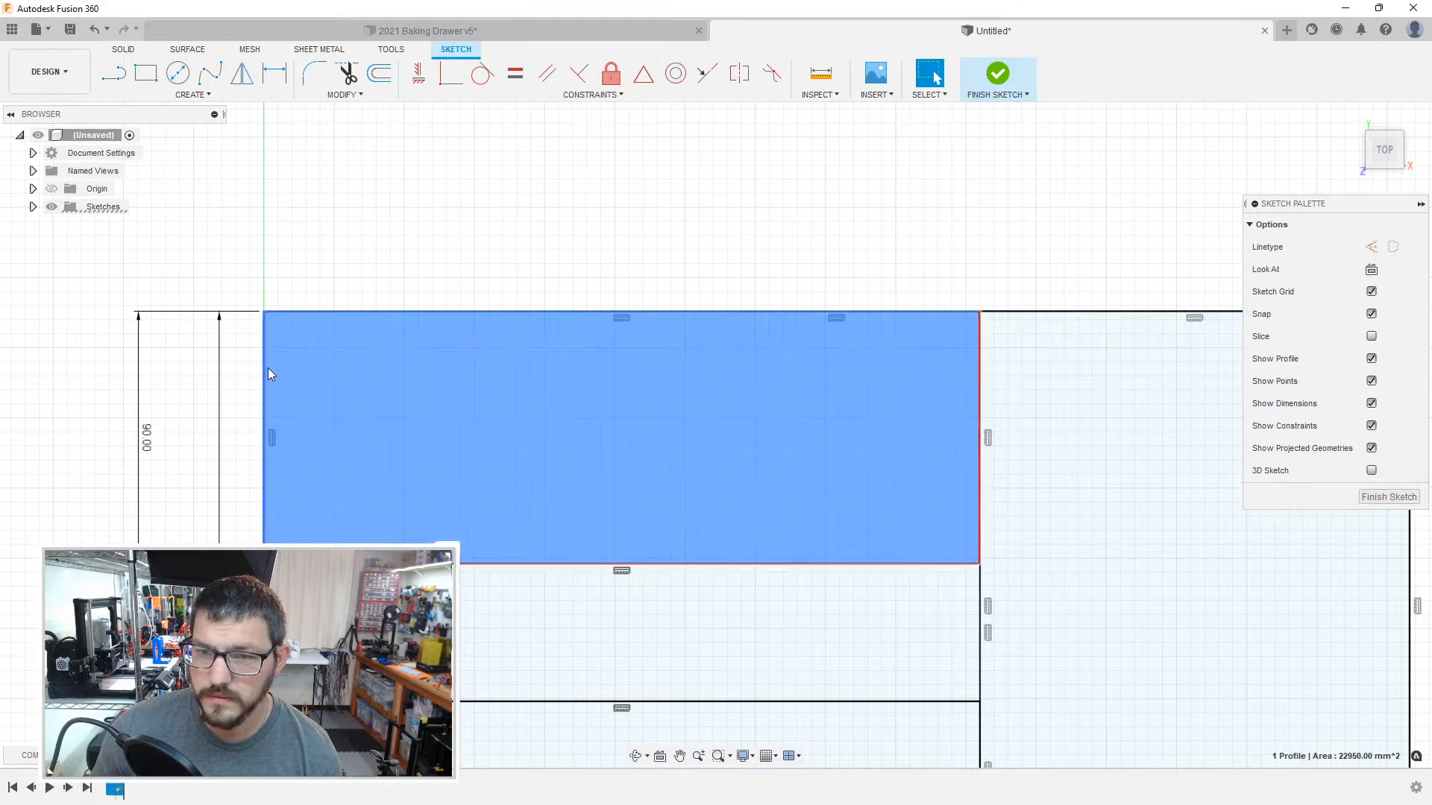
left_click(268, 370)
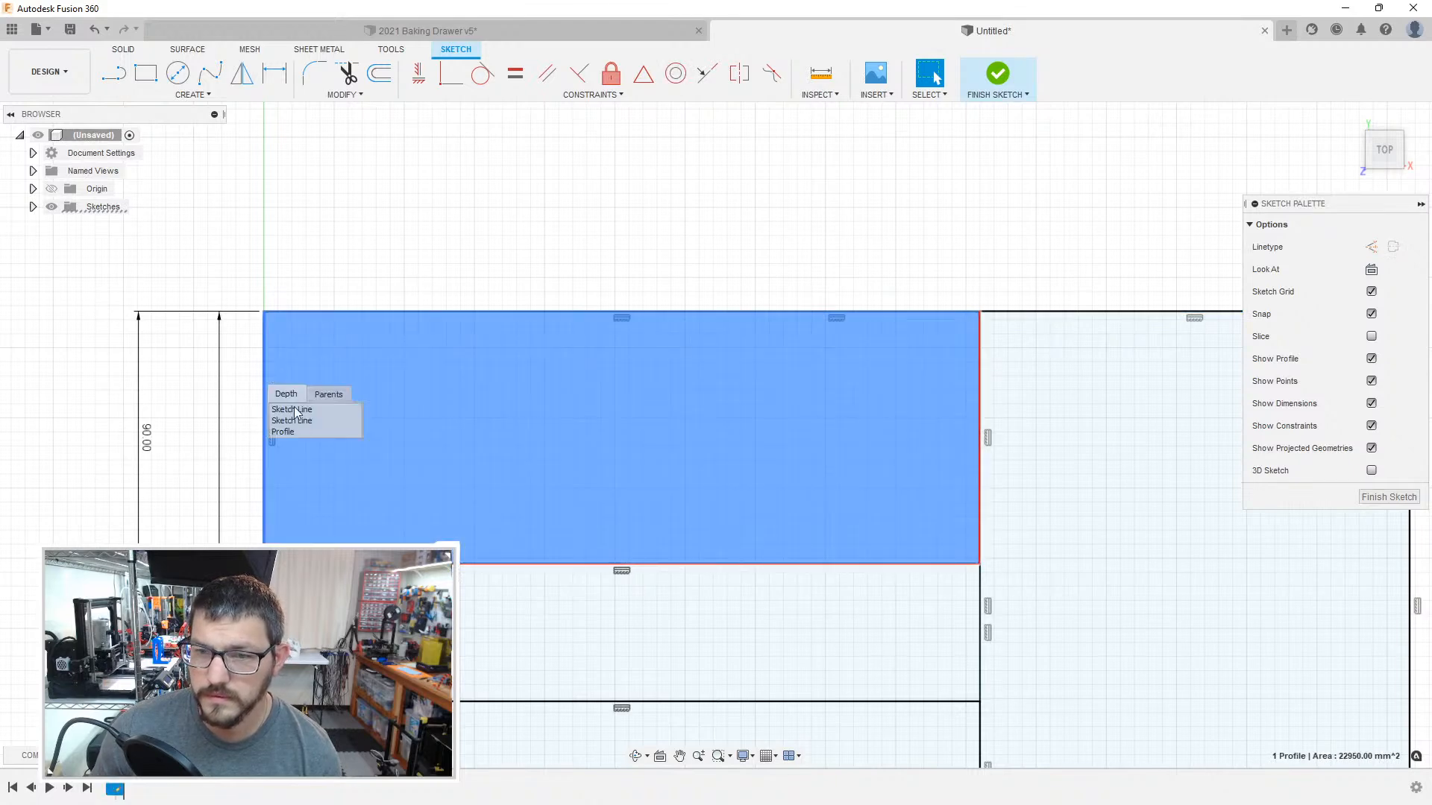
left_click(299, 431)
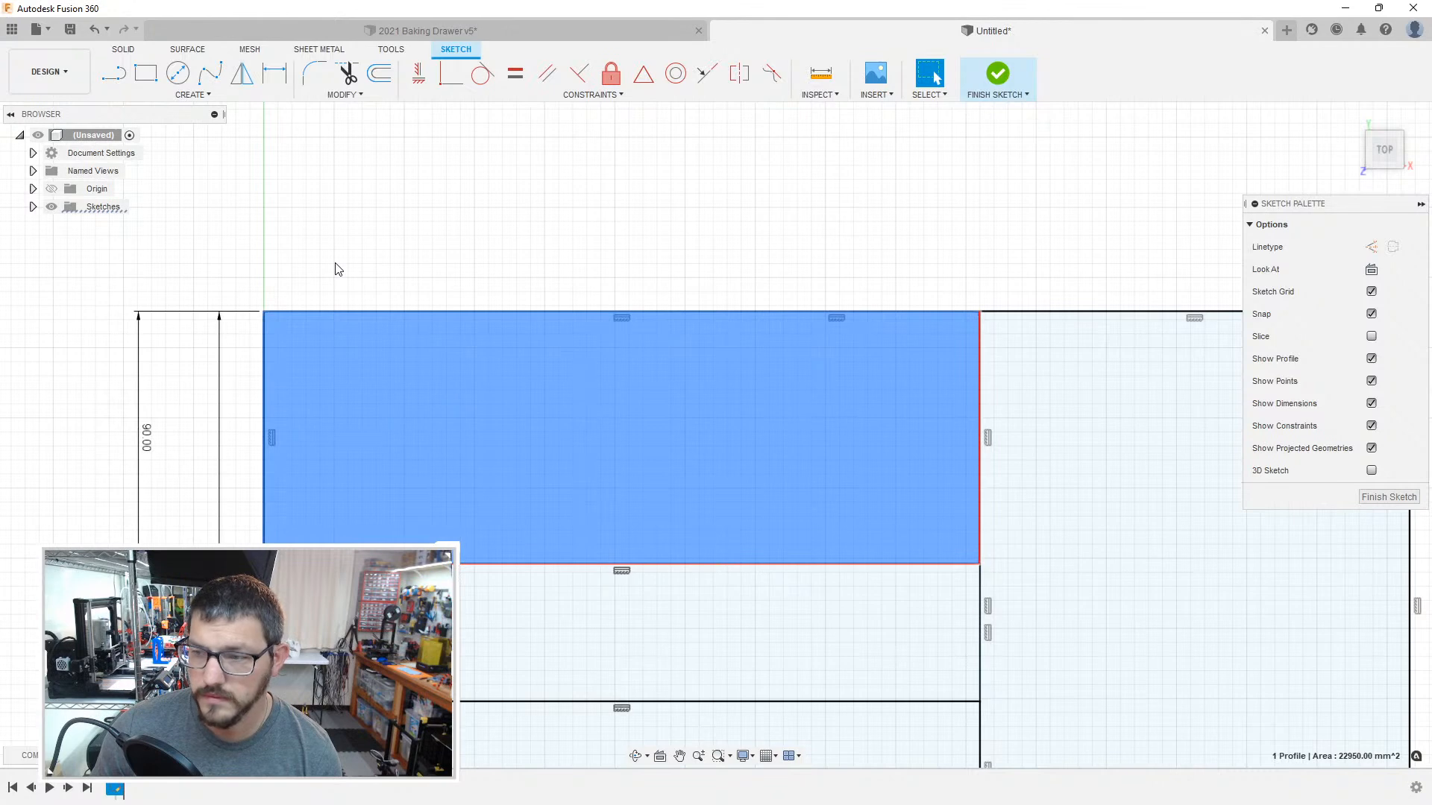
Step: Offset the chained outline of the 90 mm high upper-left compartment inward, with an offset position of -0.15 mm
key("o")
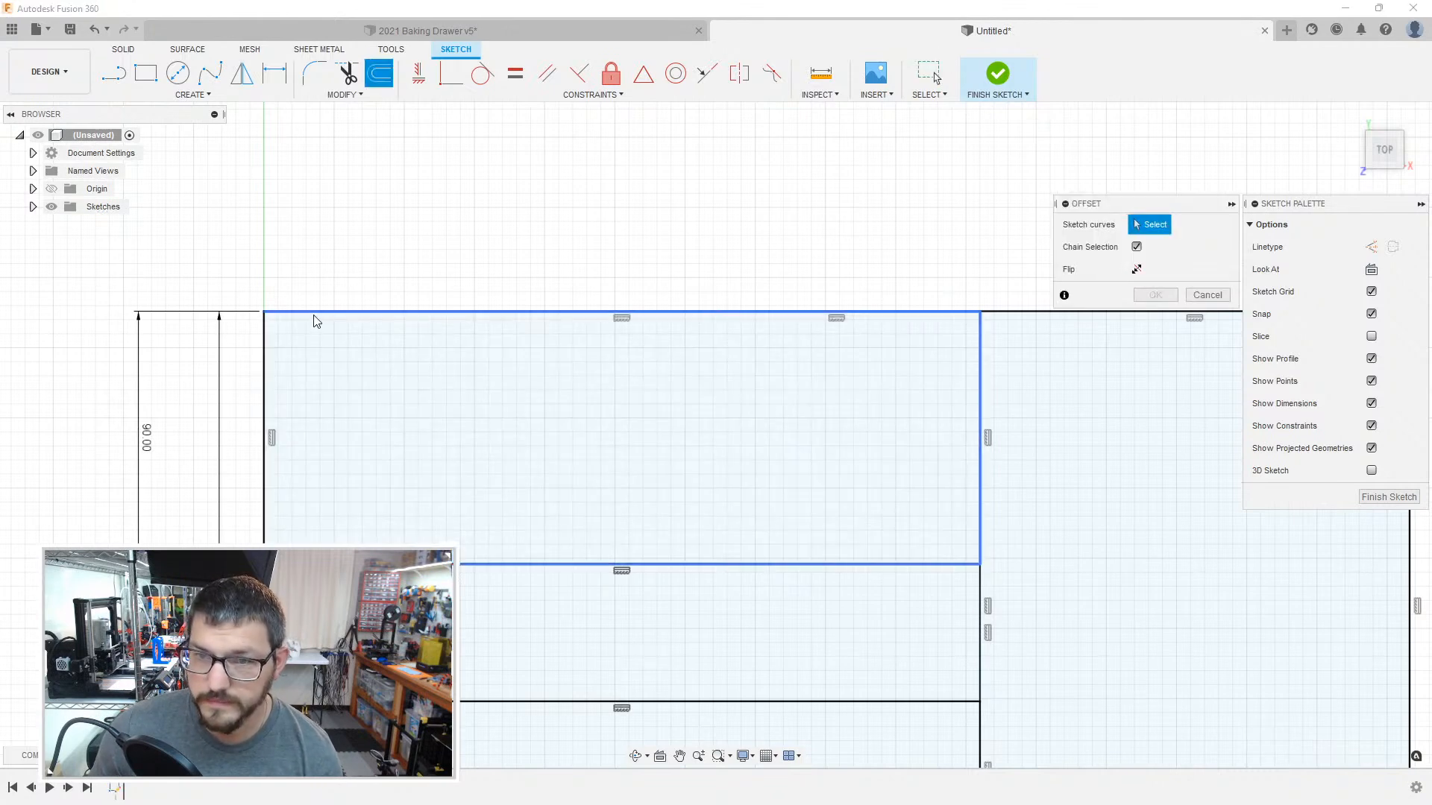
left_click(314, 316)
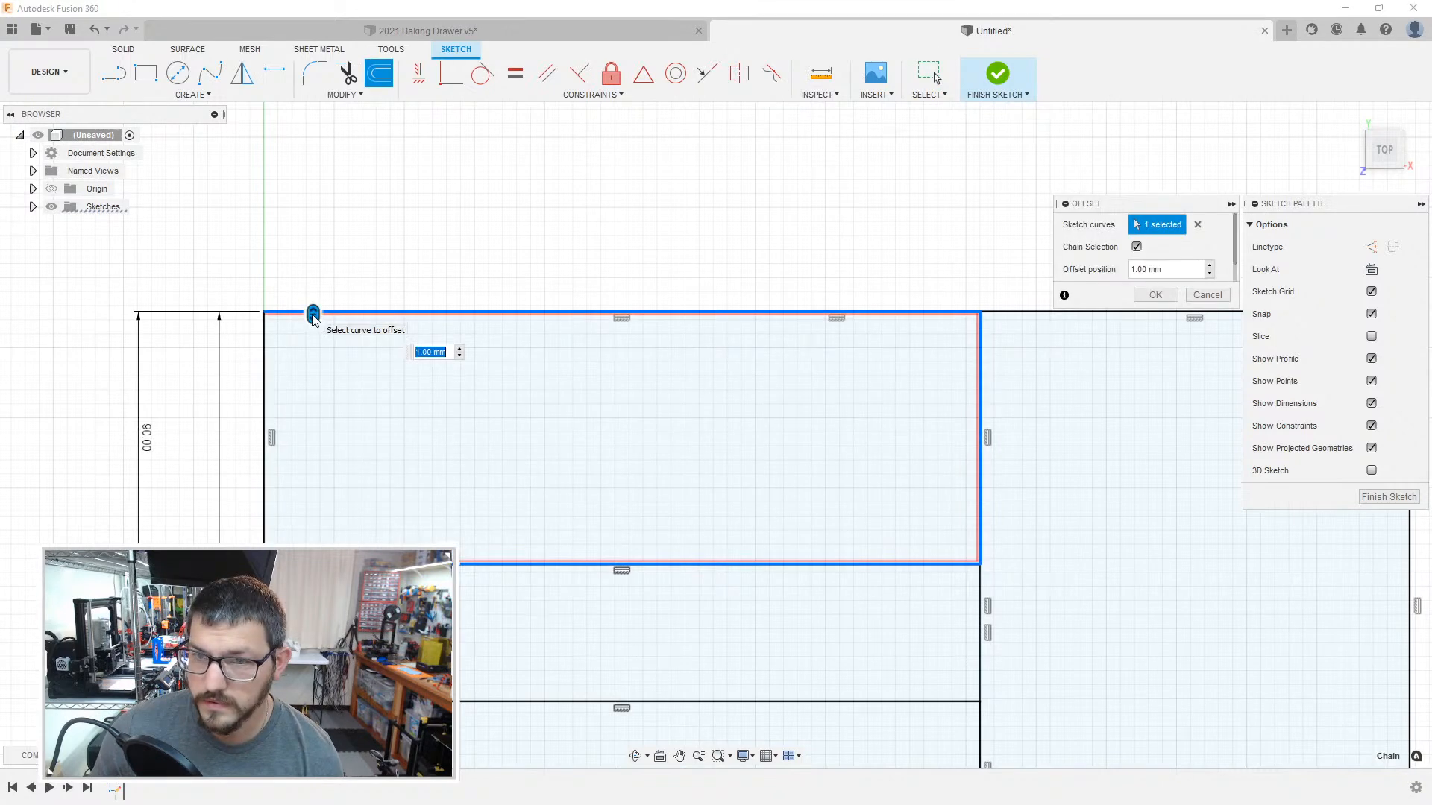
left_click(265, 344)
left_click(265, 344)
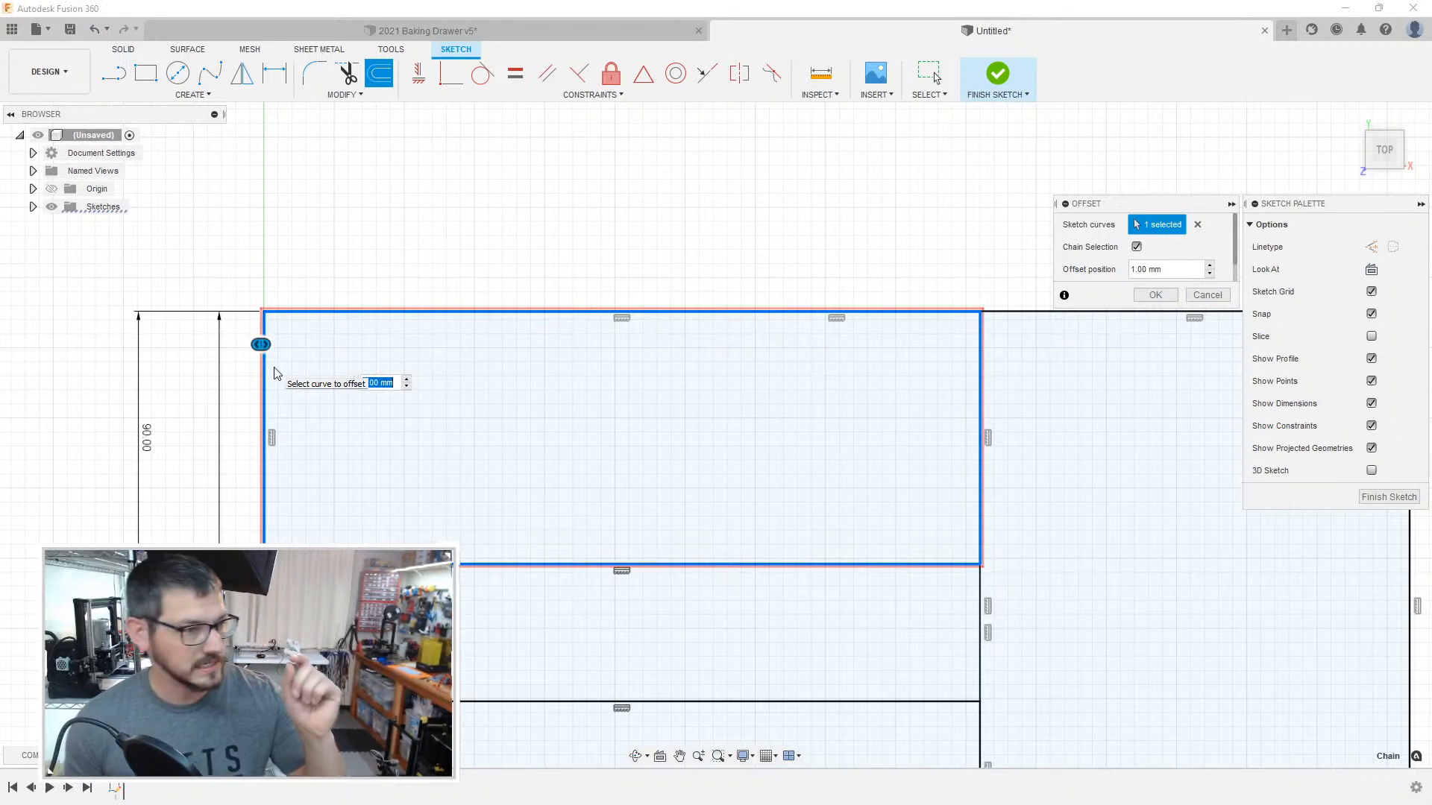
key("BackSpace")
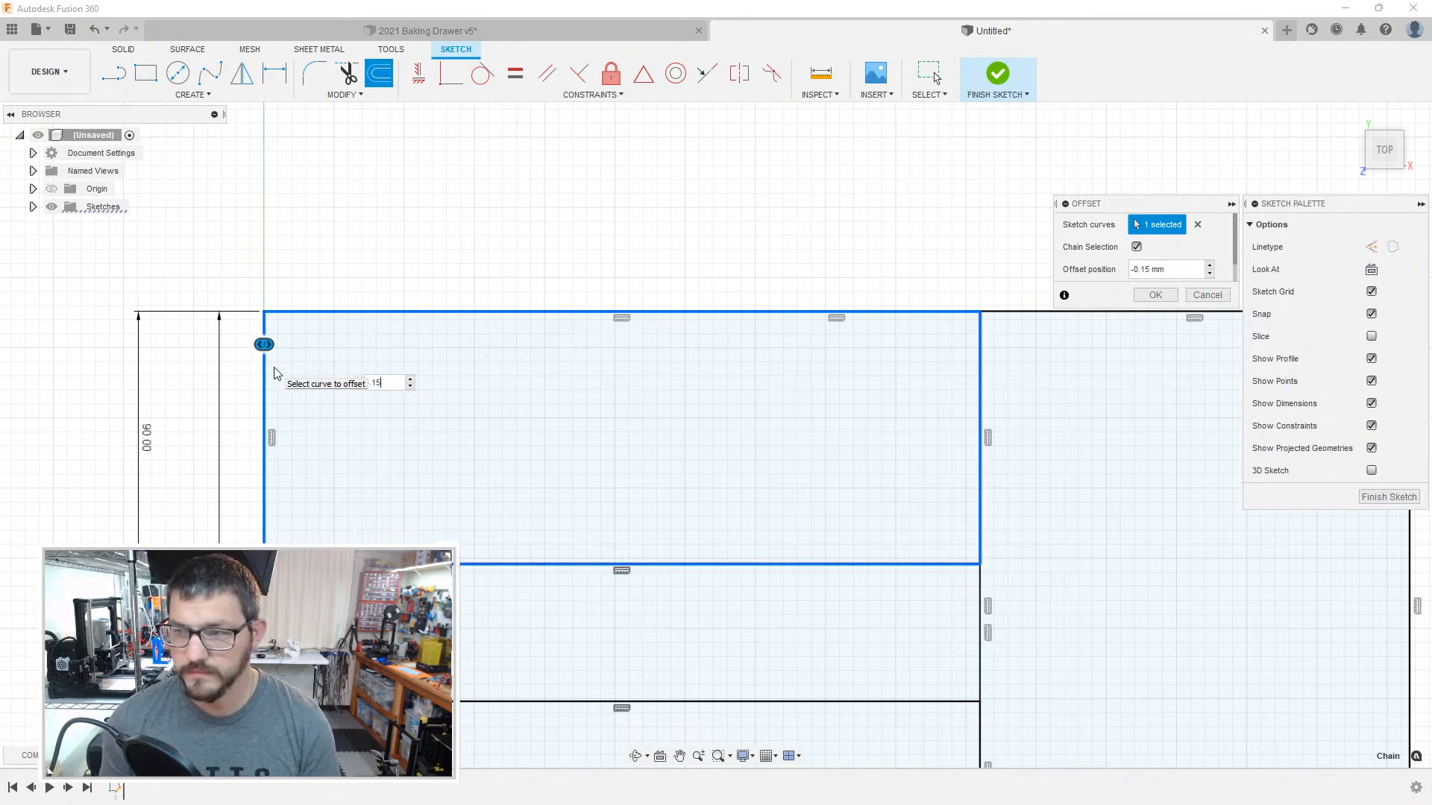
key("Return")
Step: Switch to the 2021 Baking Drawer v5 design, examine the gap lines between neighbouring compartments, and leave its open sketch
left_click(292, 38)
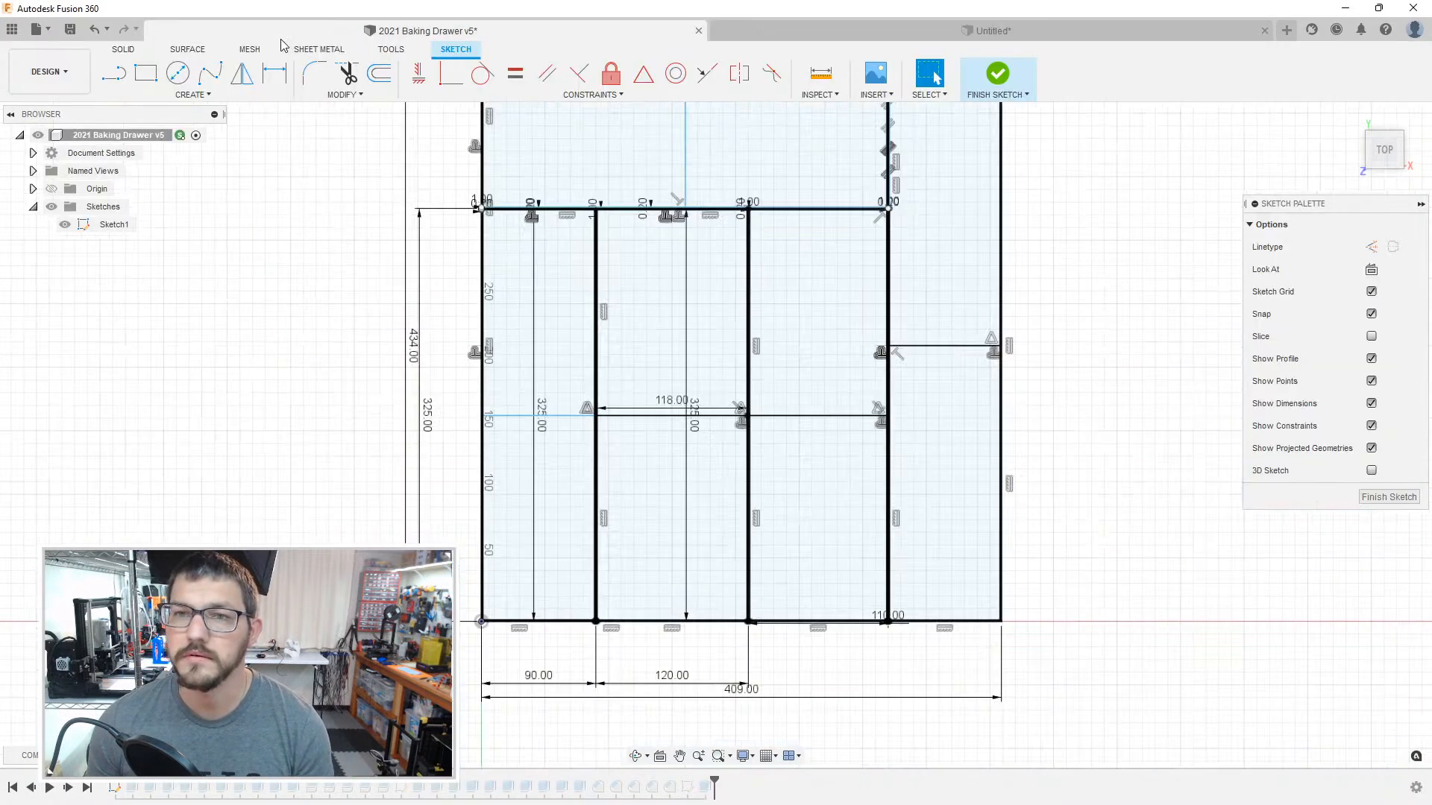
scroll(537, 402, "down", 4)
scroll(540, 402, "up", 10)
scroll(698, 410, "up", 3)
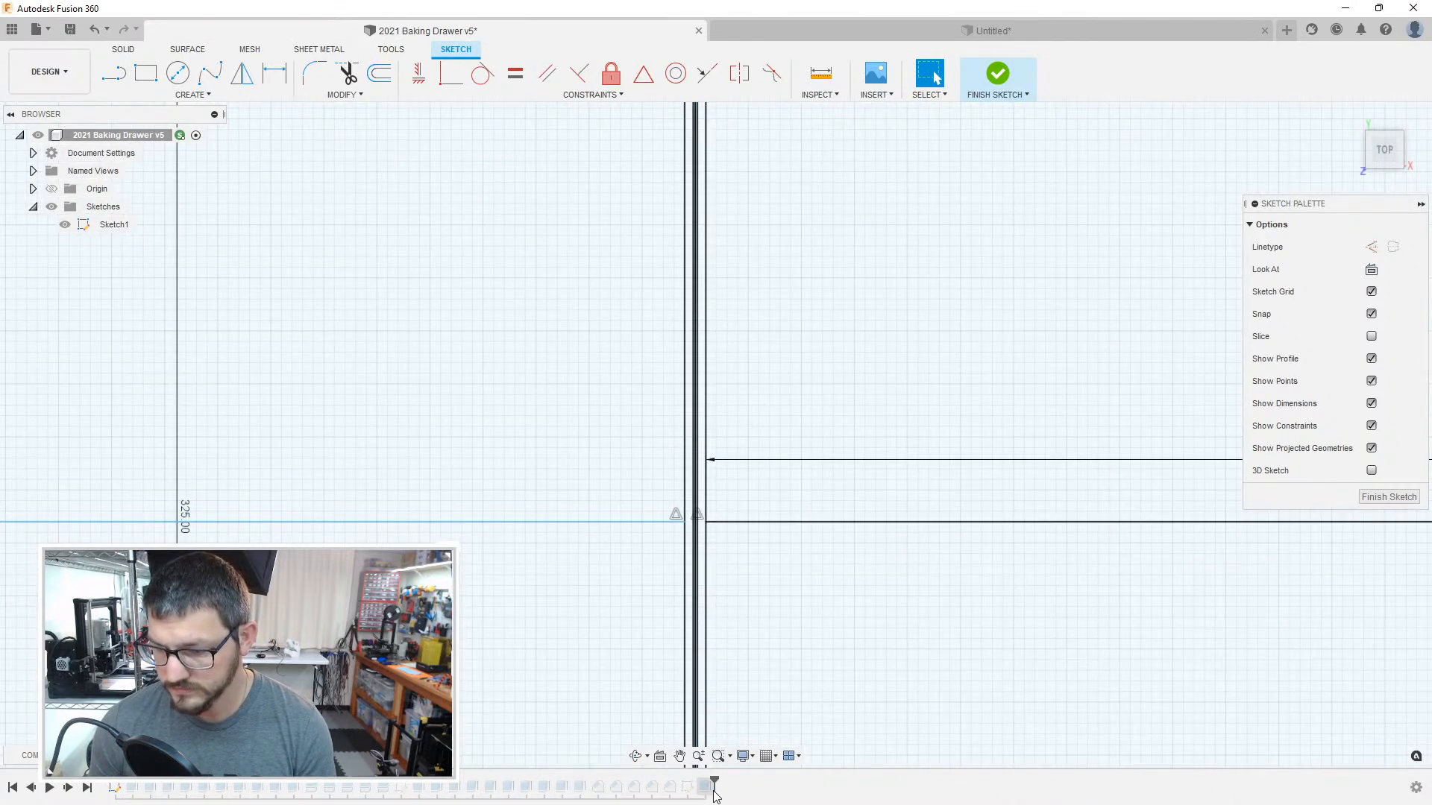
left_click(688, 790)
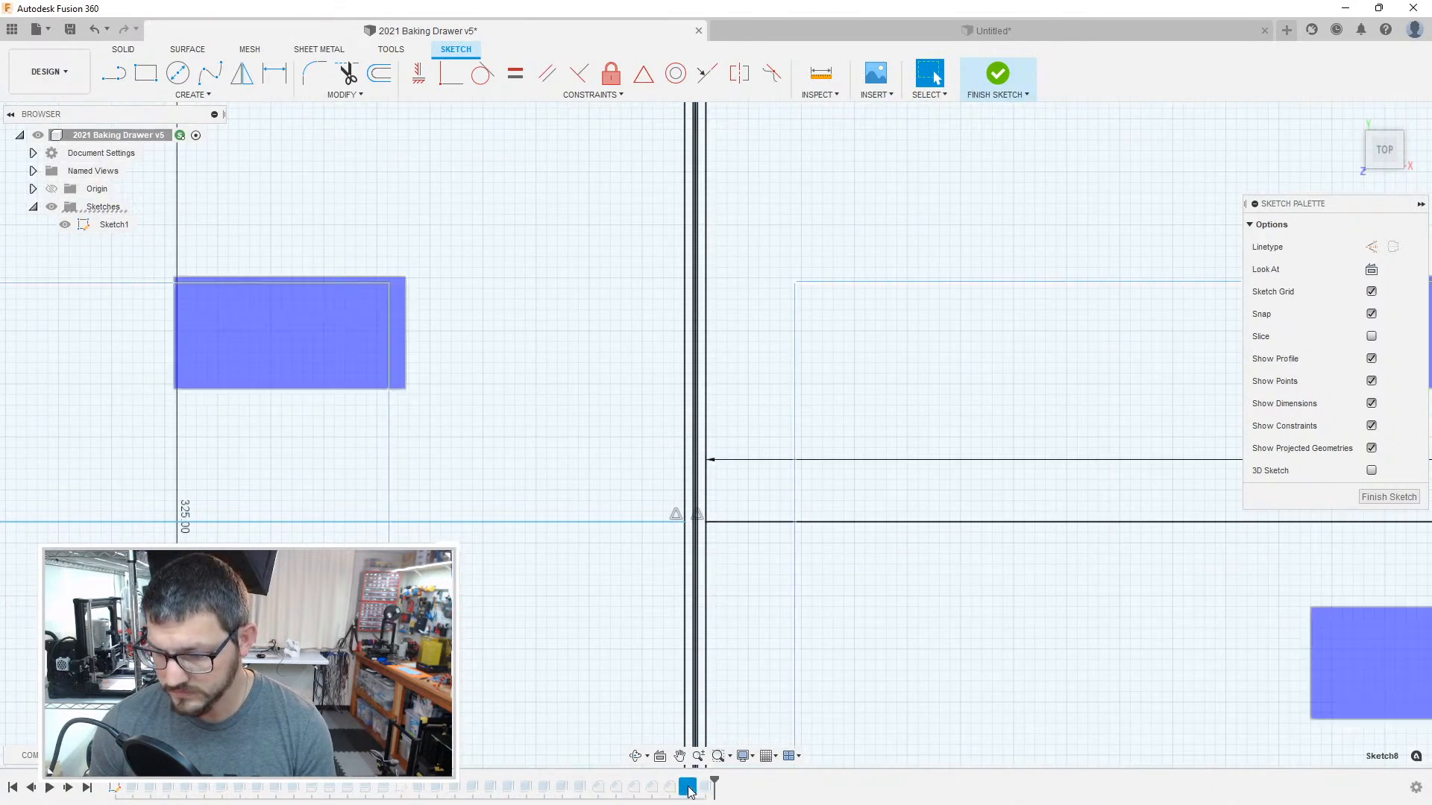
left_click(1368, 496)
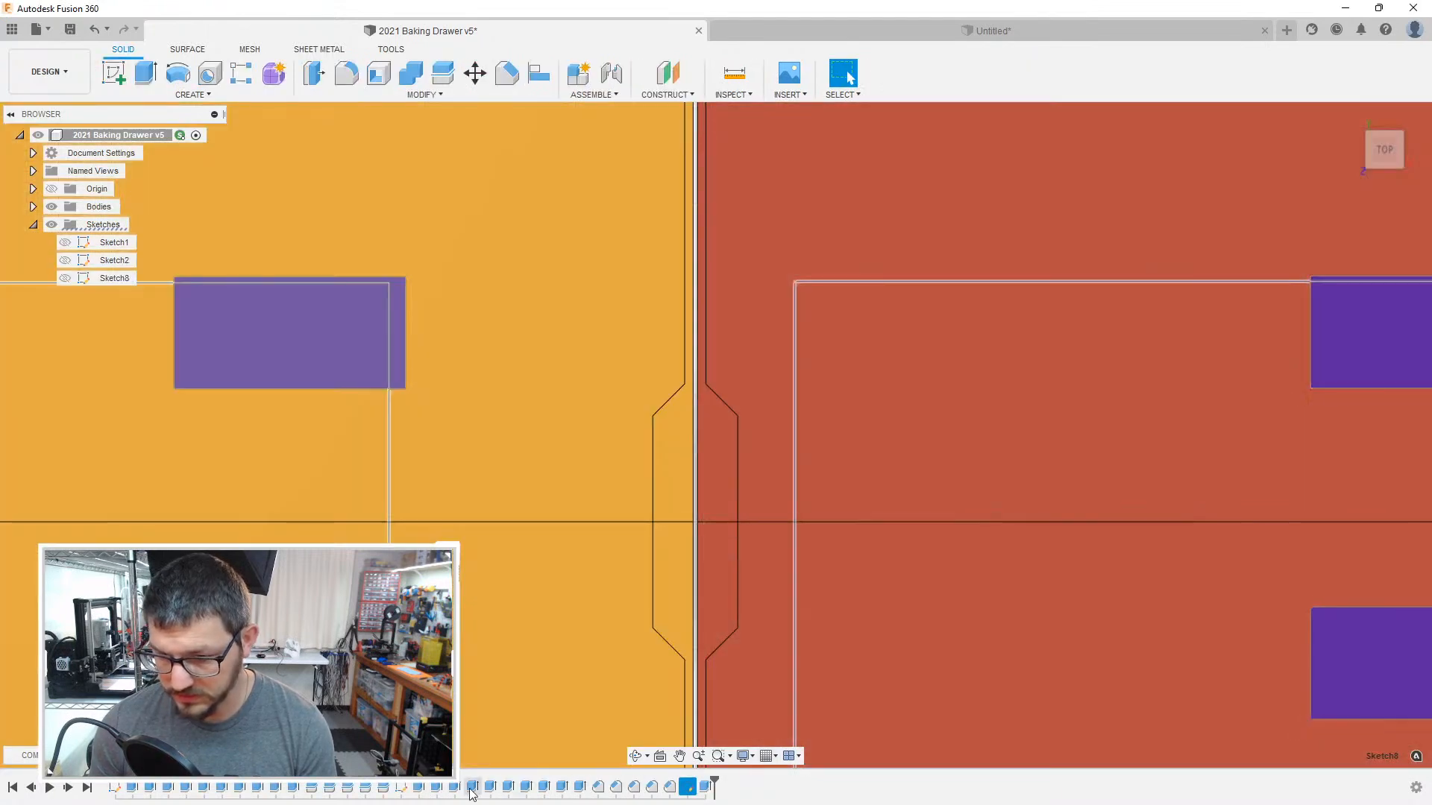
Step: Open Sketch2 of the baking drawer design, examine the joint rectangles along the compartment splits, and finish the sketch
double_click(402, 789)
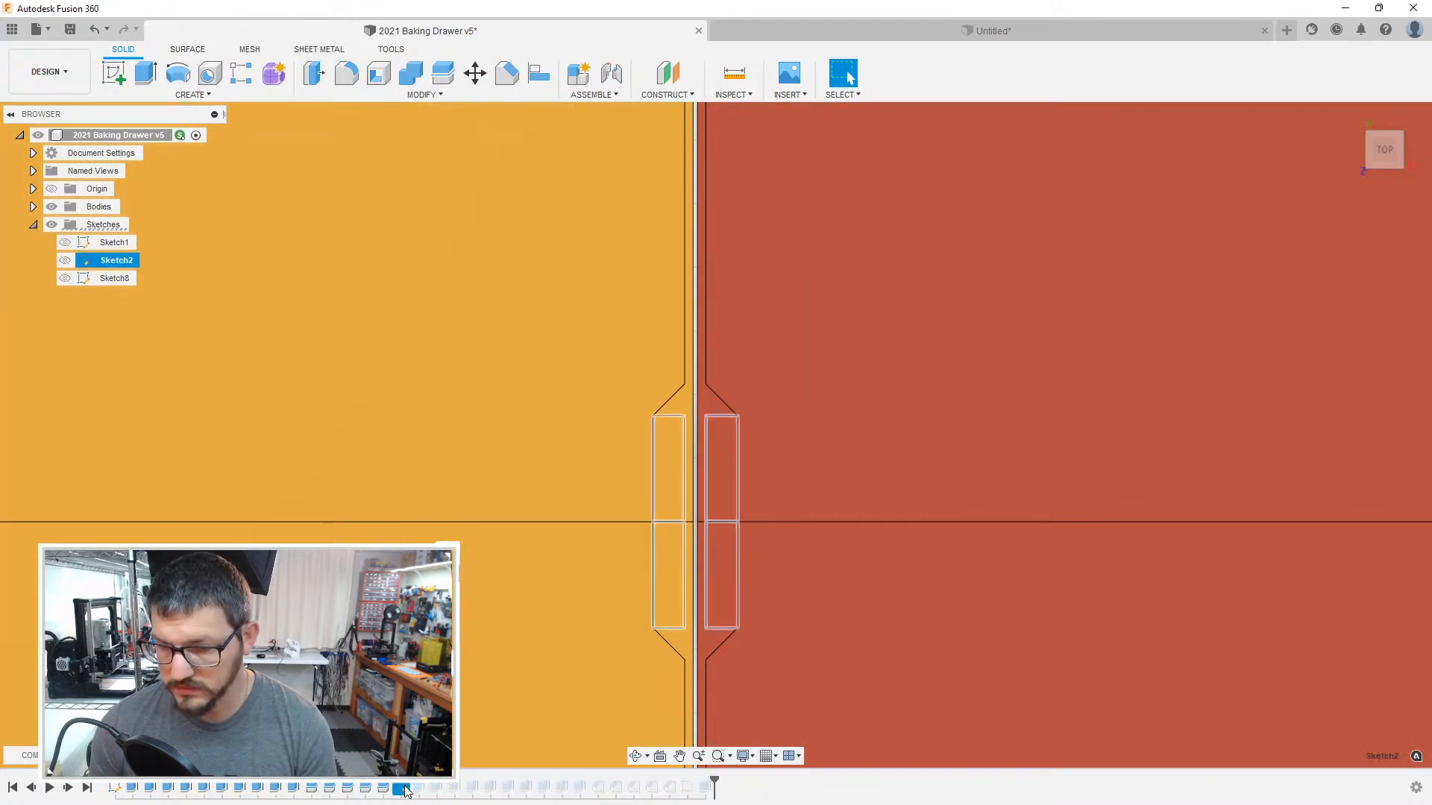
scroll(528, 582, "up", 4)
scroll(528, 582, "down", 9)
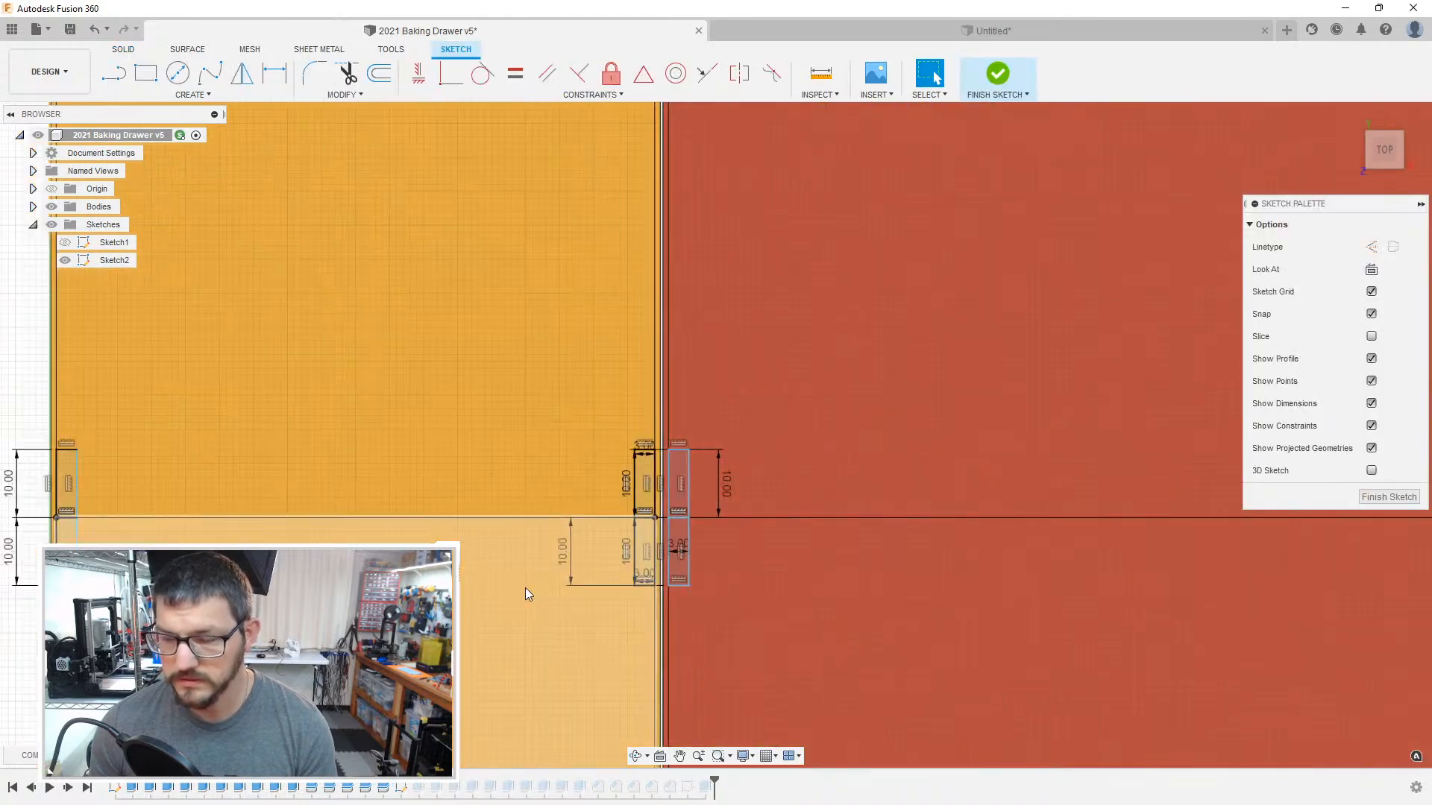
scroll(522, 603, "down", 3)
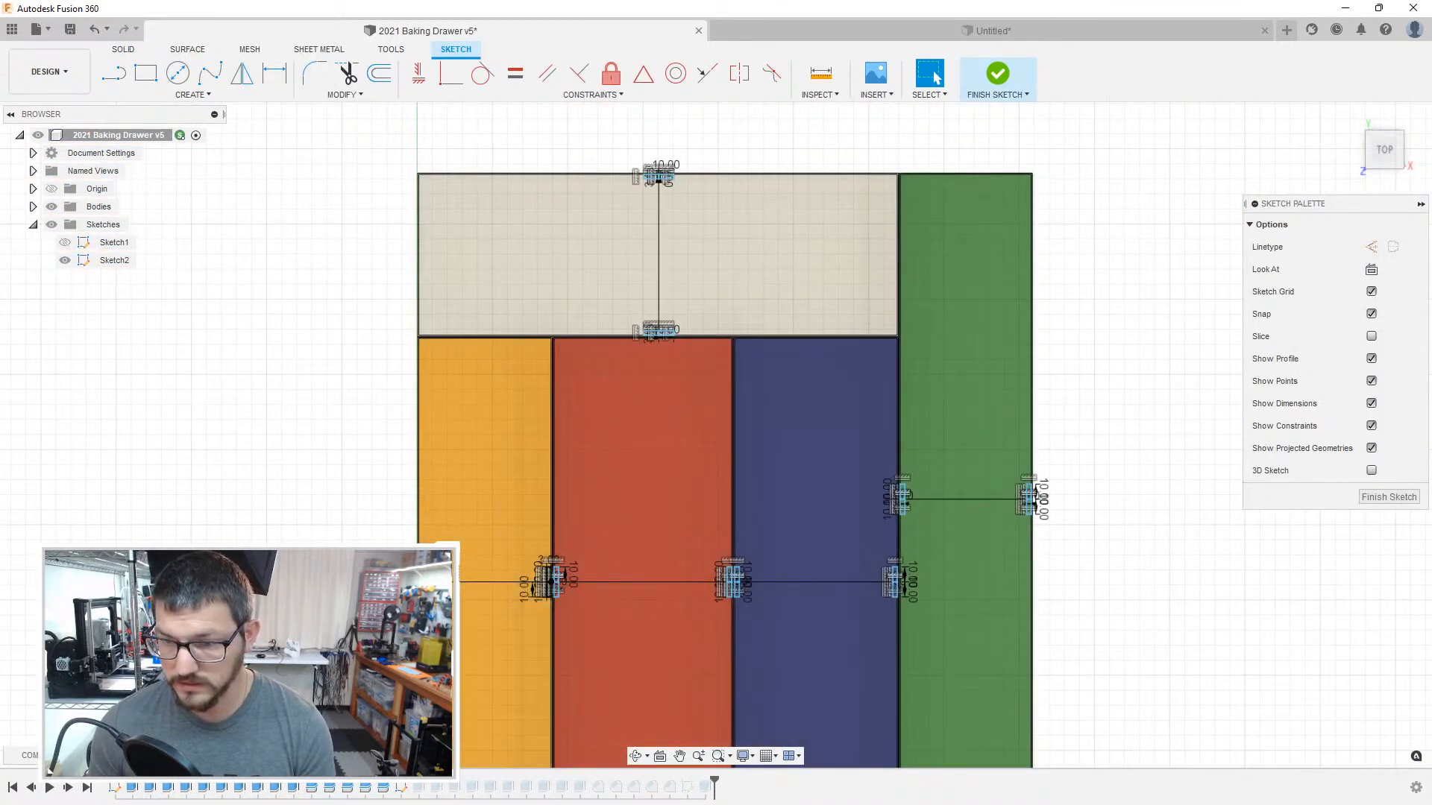
left_click(1388, 497)
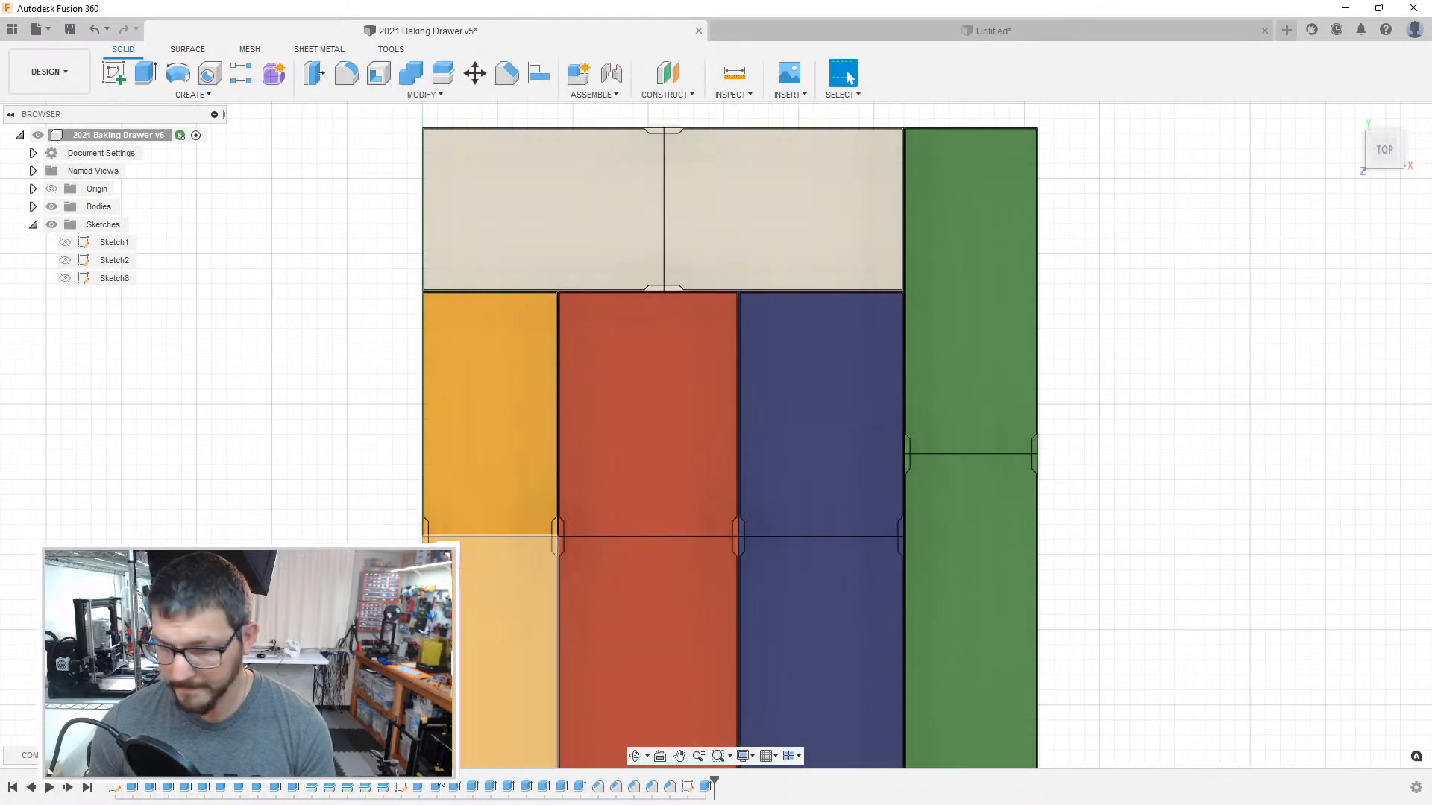
Step: Open Sketch1 of the baking drawer design, examine how the parallel wall lines are spaced at the layout's left edge, and finish the sketch
double_click(128, 789)
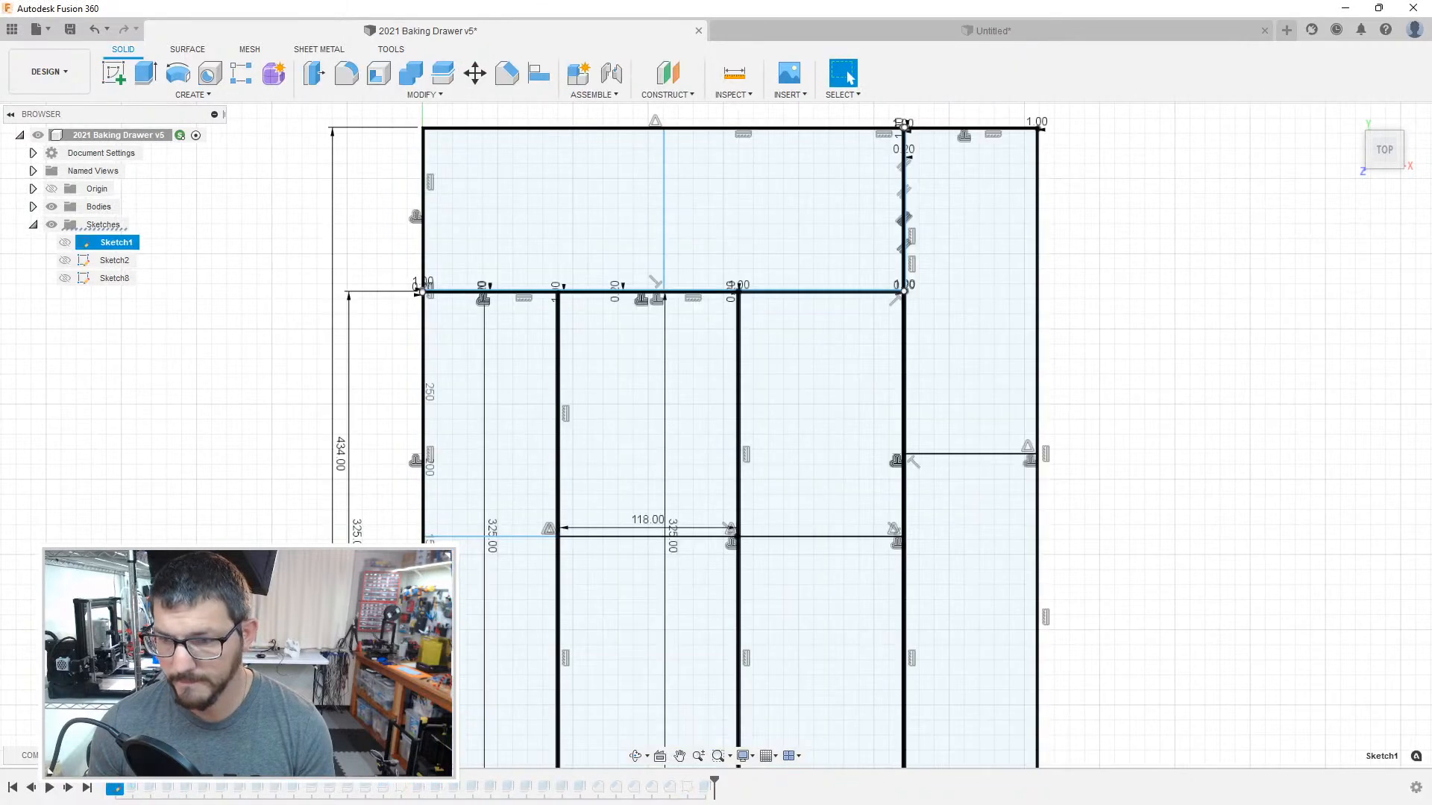
scroll(417, 548, "up", 10)
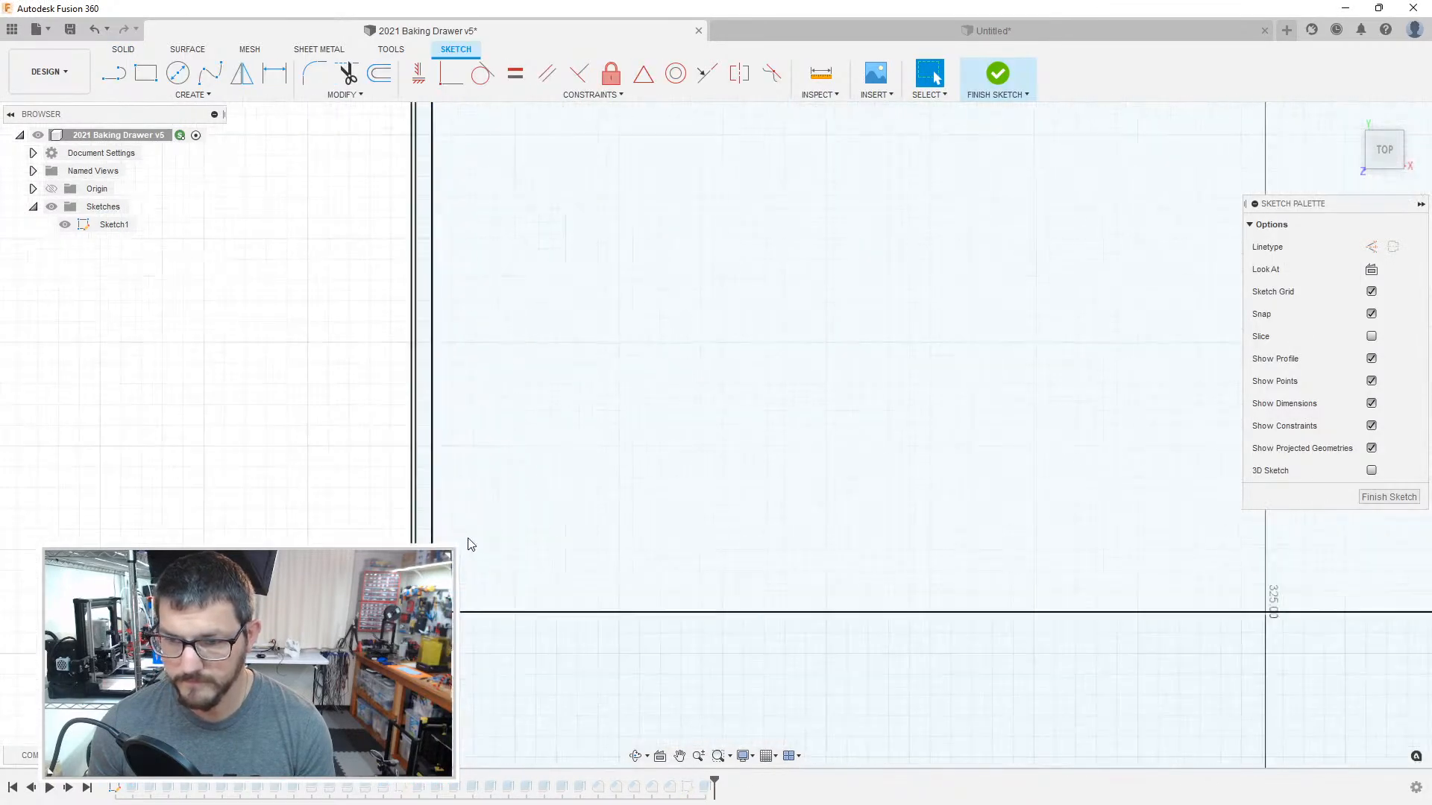
middle_click_drag(472, 543, 475, 528)
key("l")
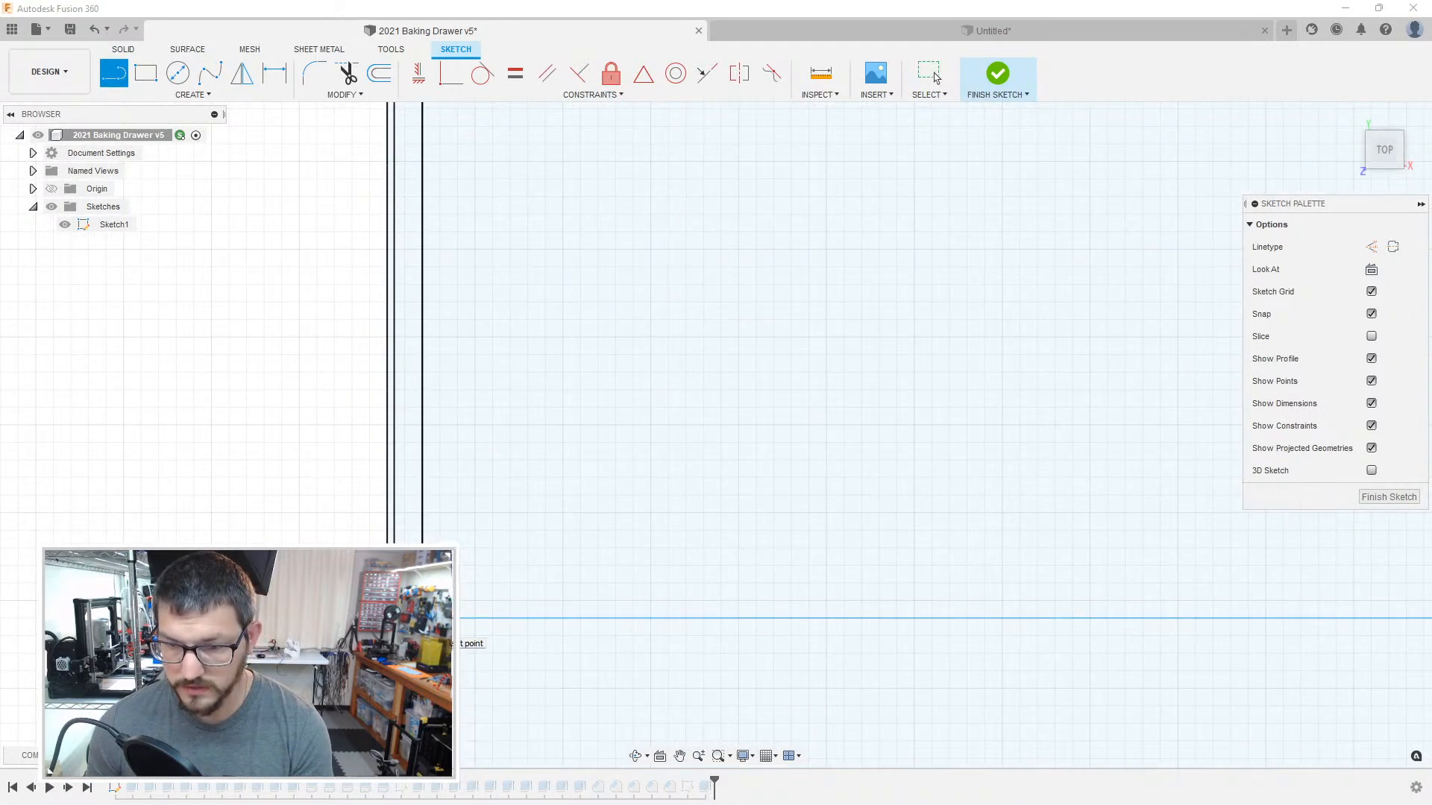
key("Escape")
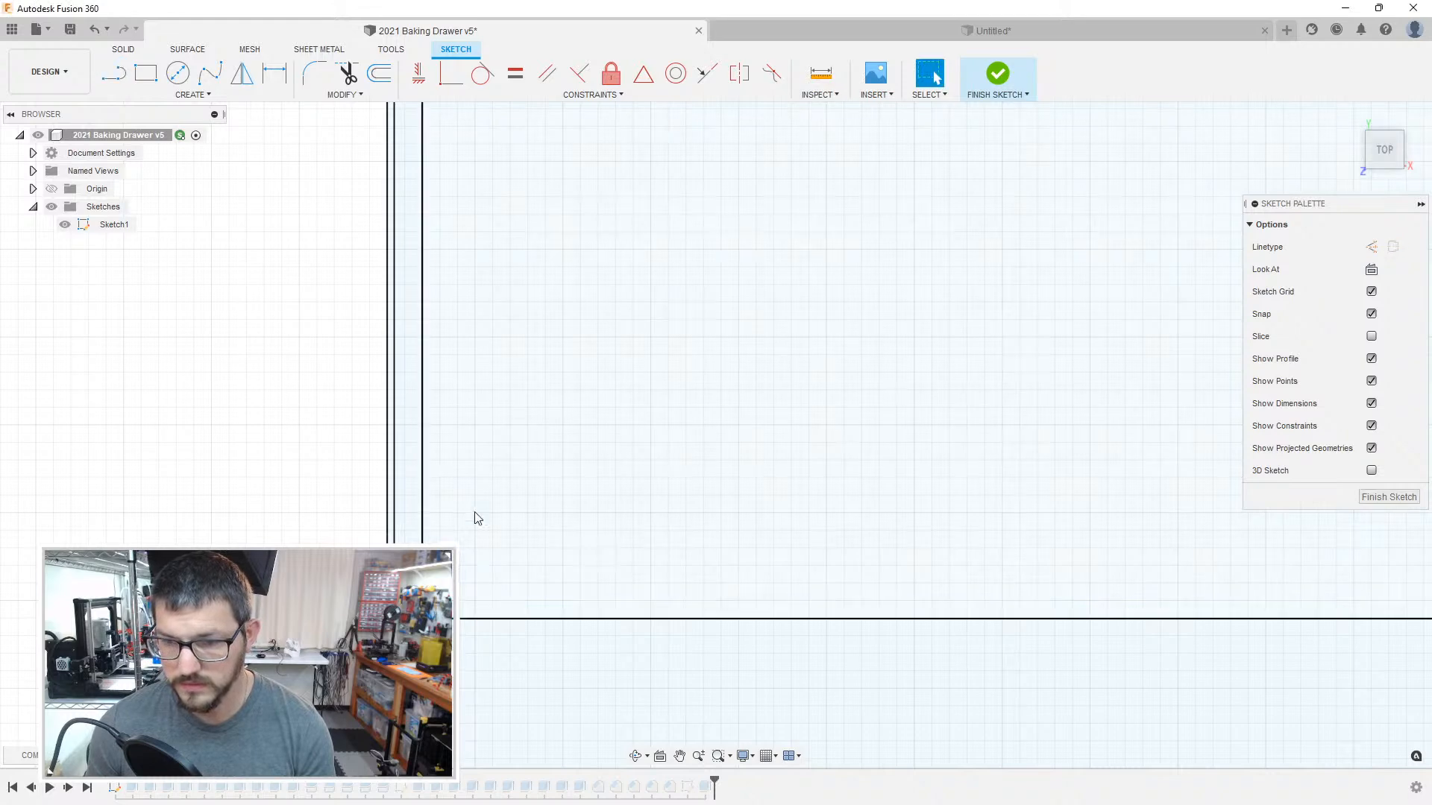
scroll(467, 515, "up", 3)
scroll(447, 501, "down", 5)
scroll(443, 508, "up", 5)
scroll(443, 517, "down", 1)
scroll(431, 525, "up", 4)
key("l")
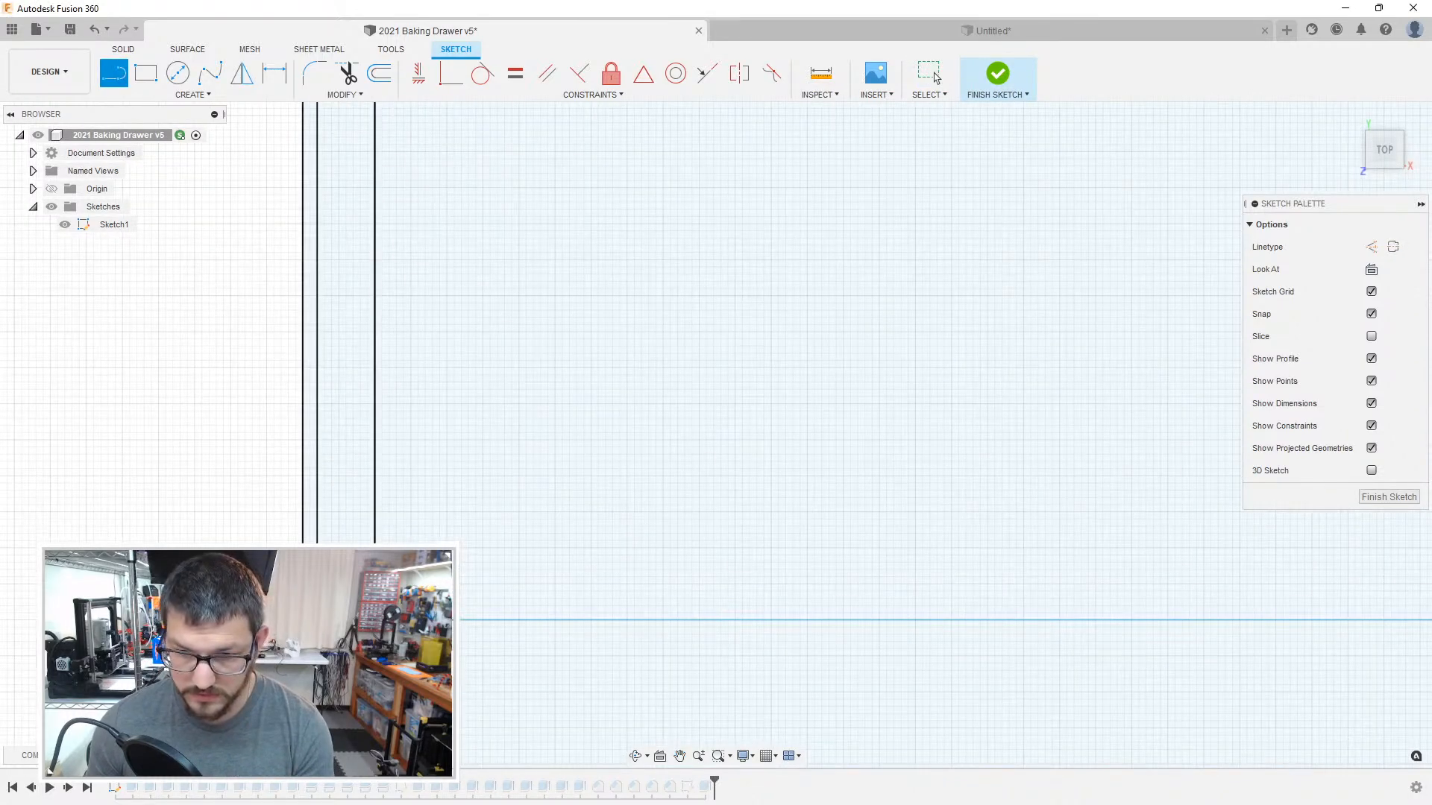
left_click(935, 77)
scroll(410, 512, "down", 3)
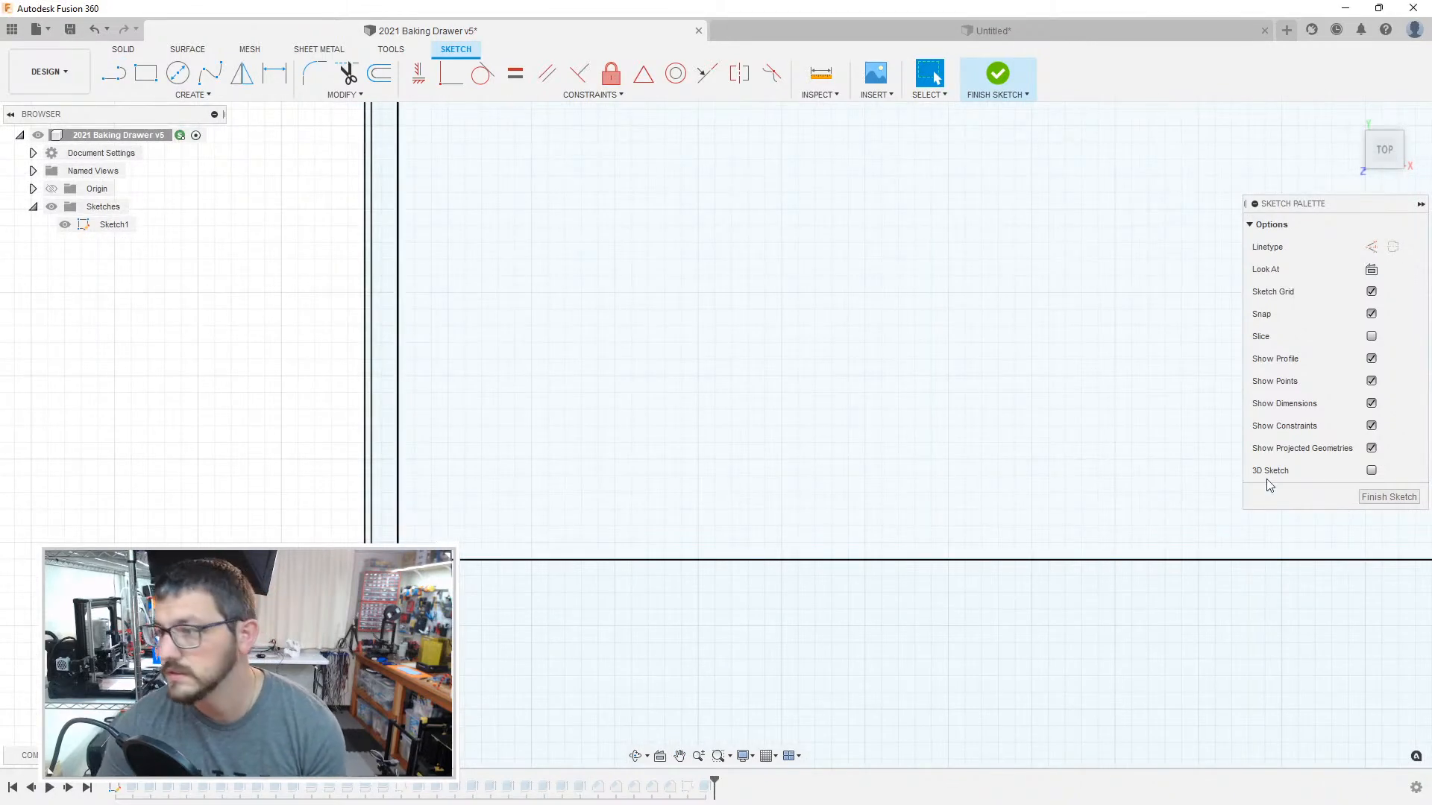
left_click(1387, 497)
Step: Switch back to the untitled design and undo the 0.15 mm offset of the upper-left compartment's outline
left_click(1044, 32)
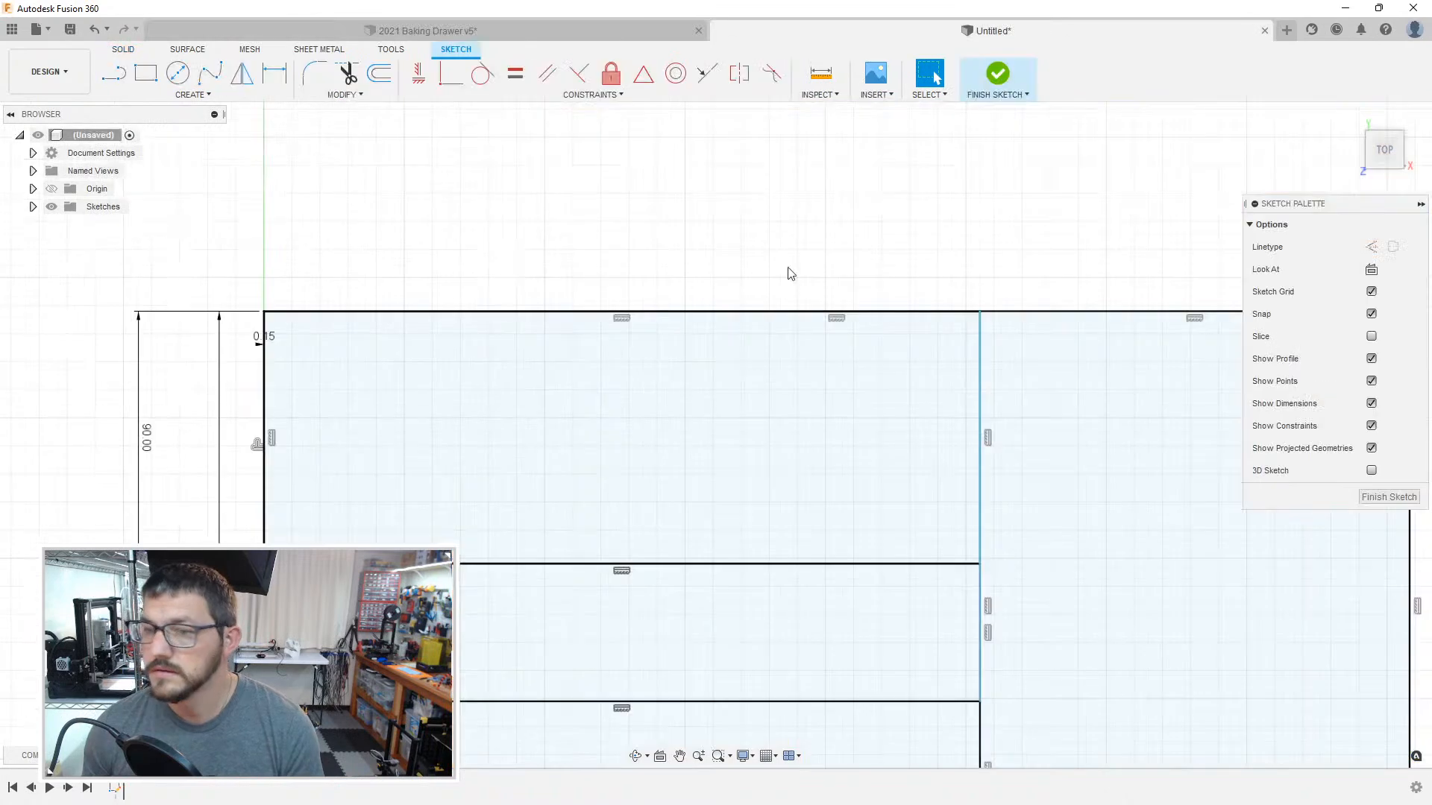
middle_click_drag(550, 425, 667, 356)
scroll(667, 356, "up", 1)
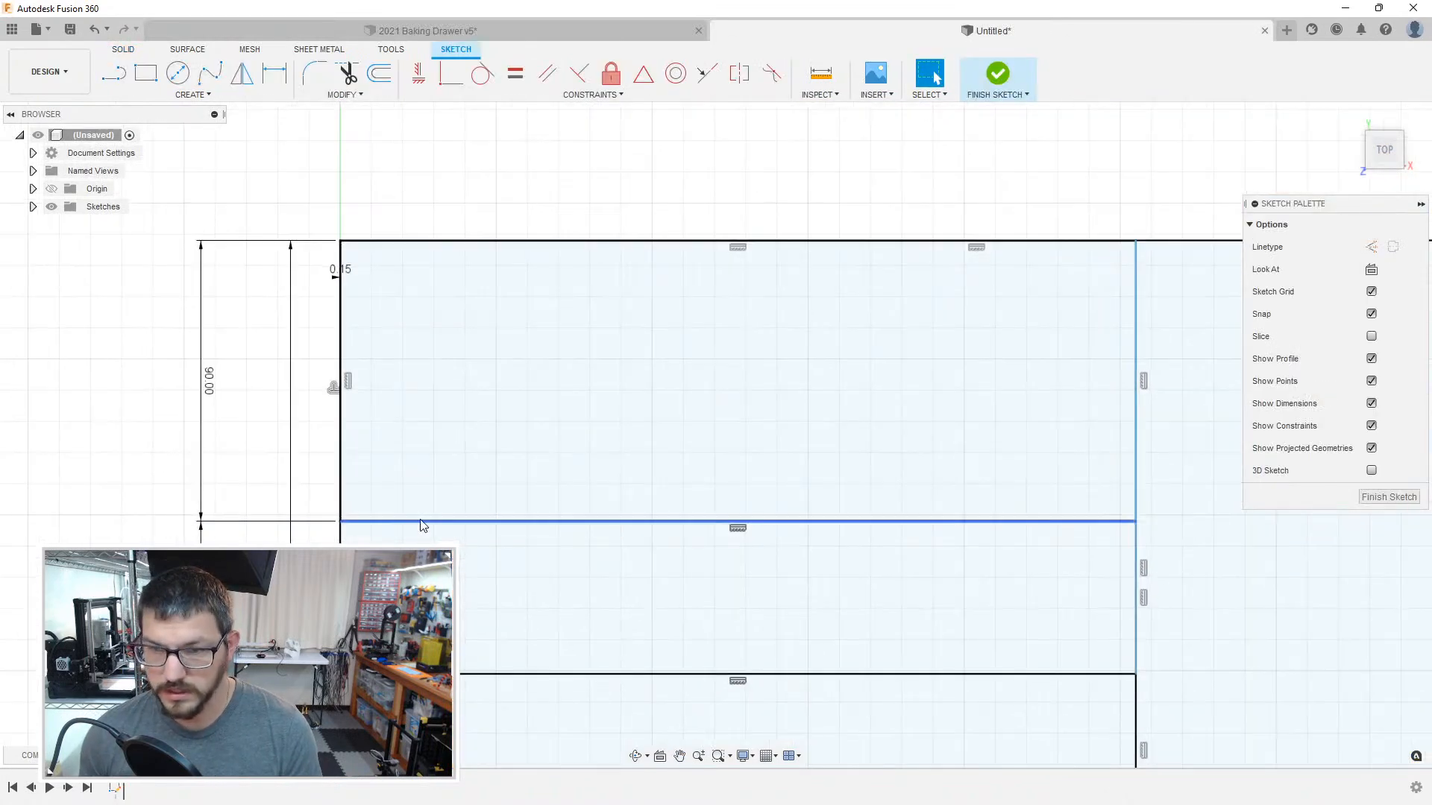
left_click(474, 431)
left_click(490, 212)
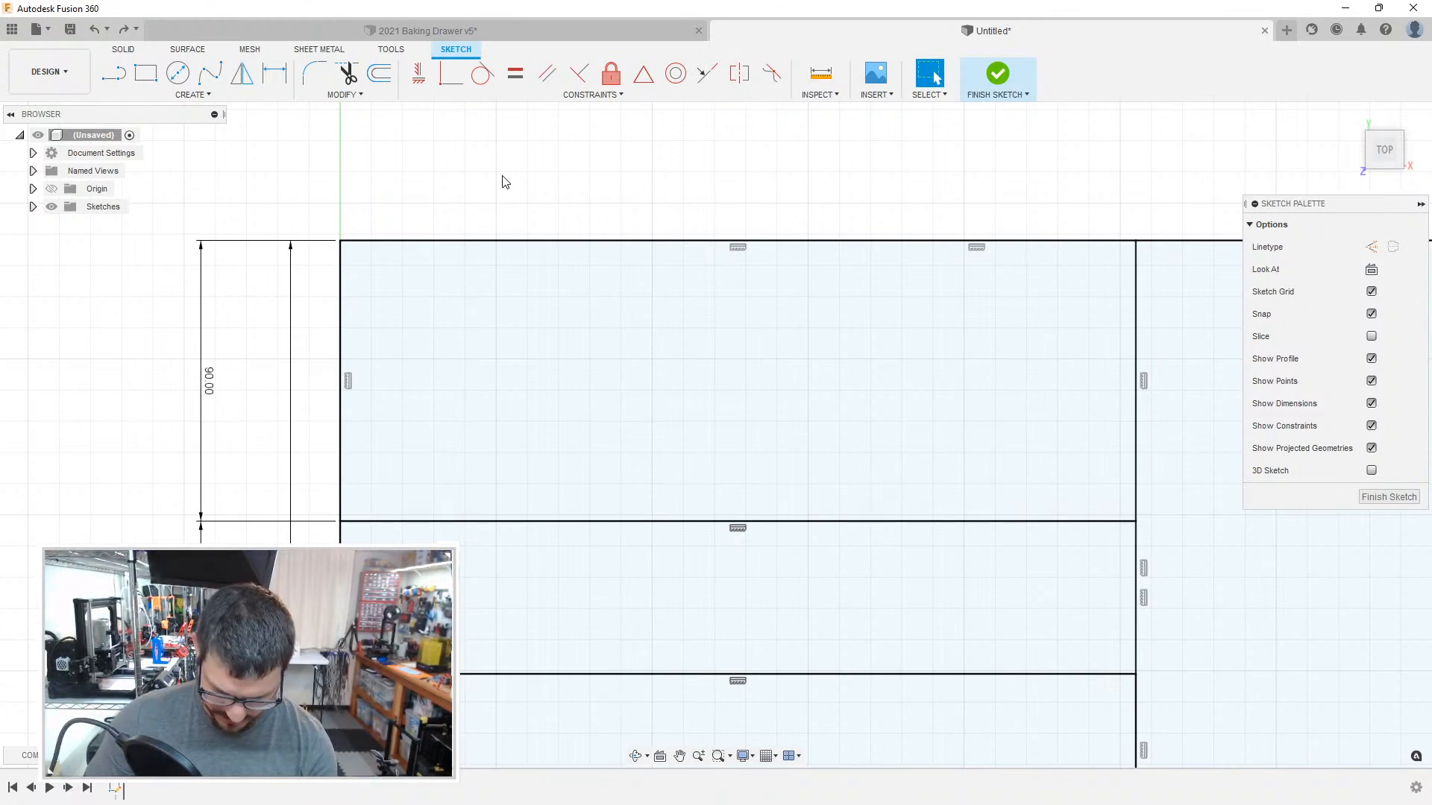
Step: Offset the chained outline of the 90 mm high upper-left compartment inward, with an offset position of -0.2 mm
key("o")
left_click(436, 243)
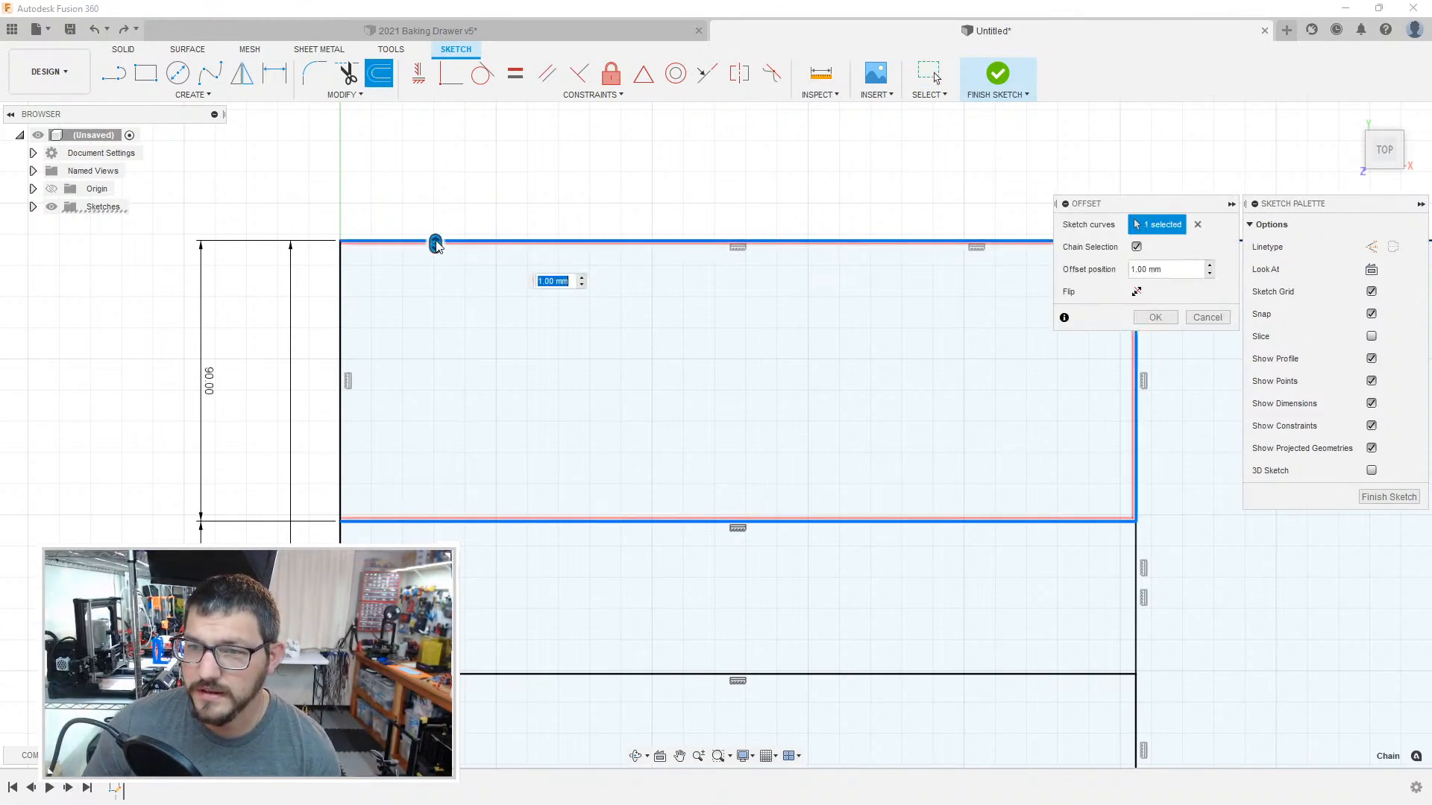
left_click(341, 293)
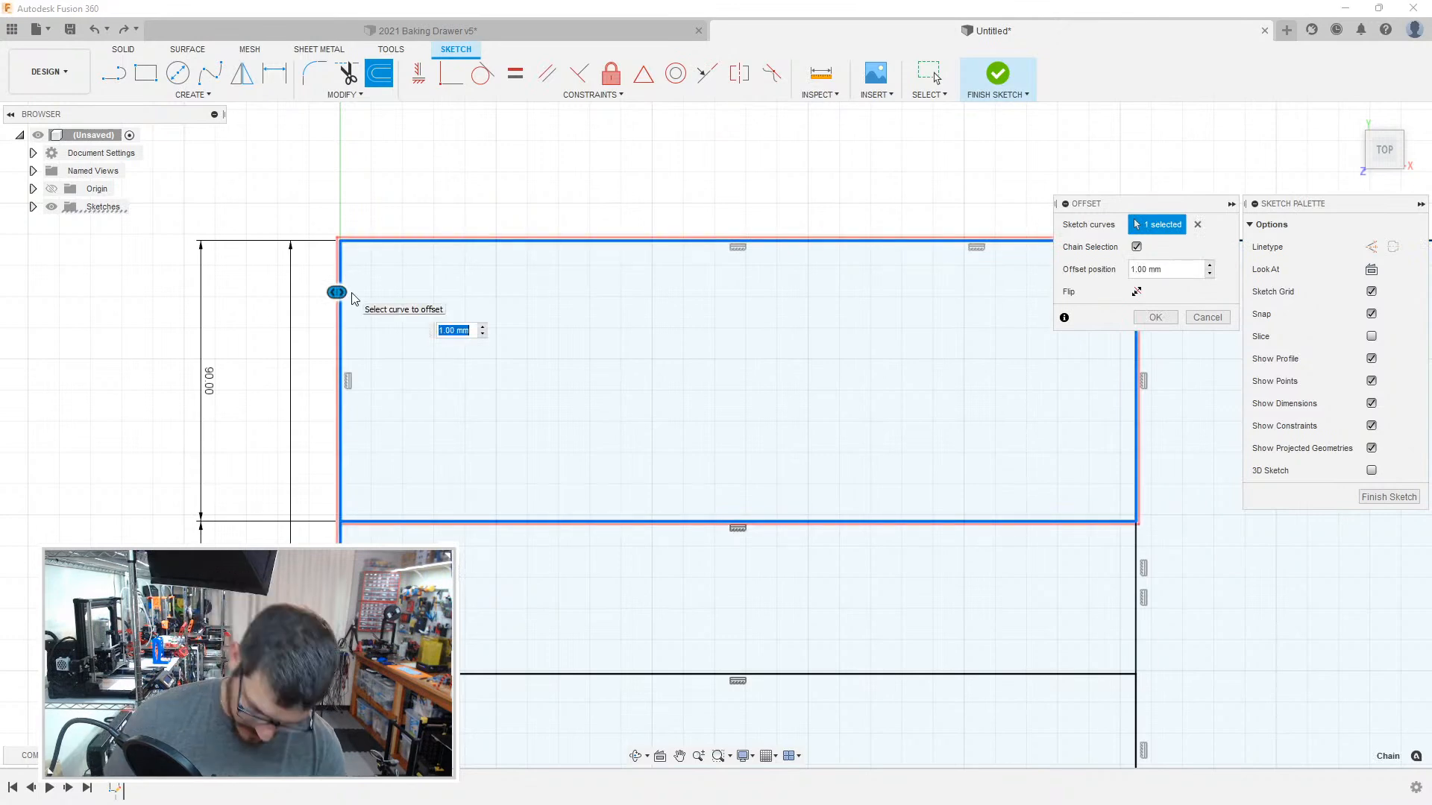
type("-.2")
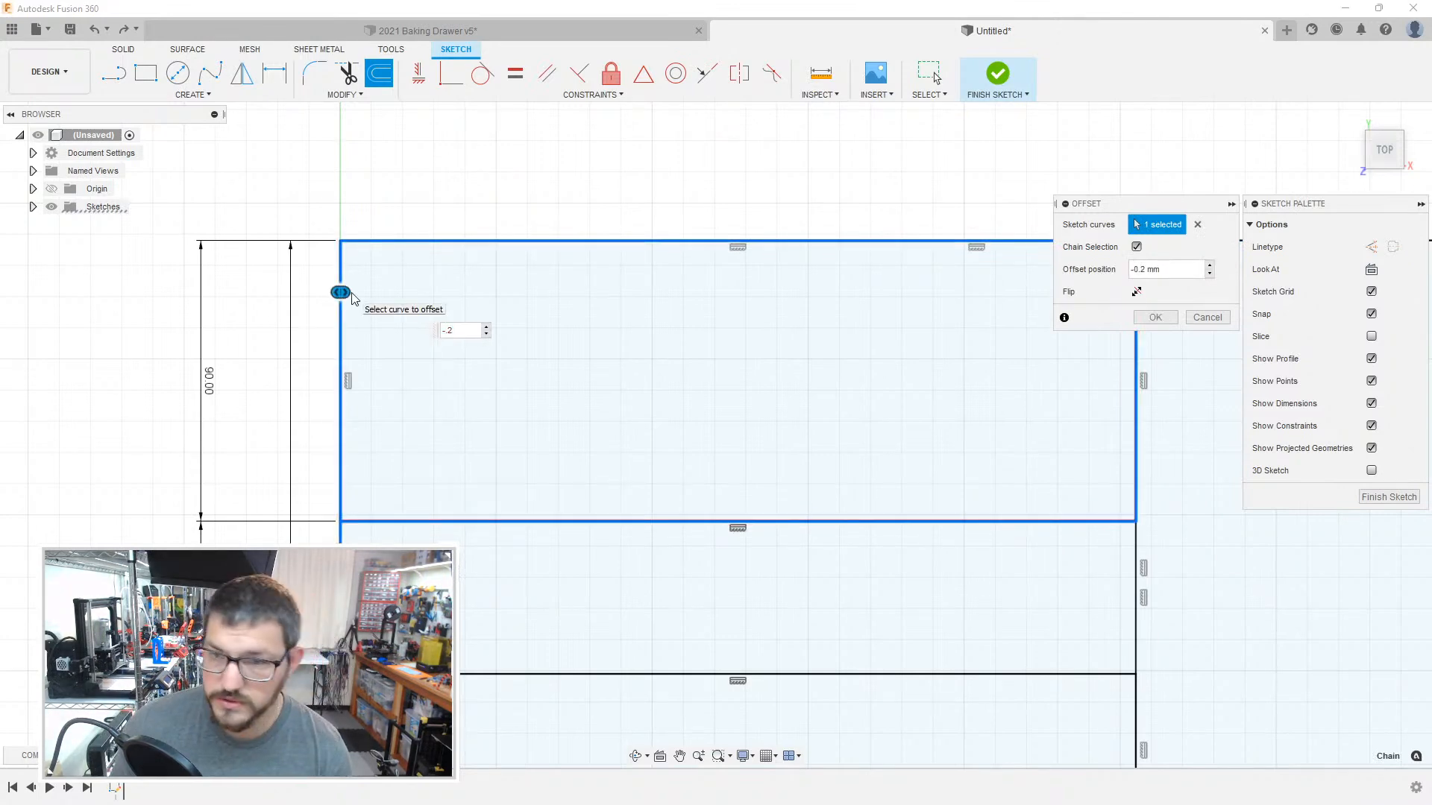
scroll(350, 299, "down", 2)
scroll(347, 439, "up", 8)
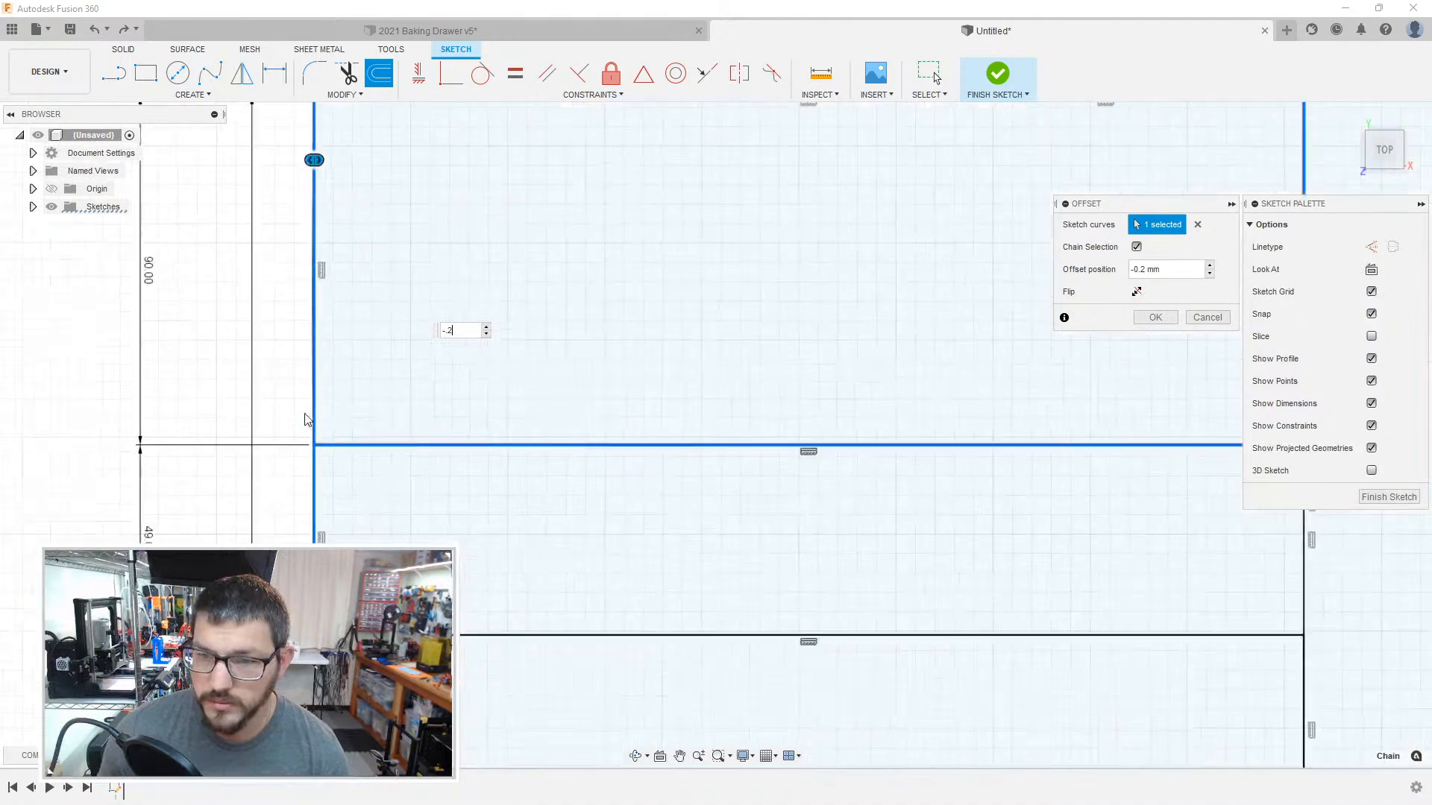
scroll(350, 438, "up", 2)
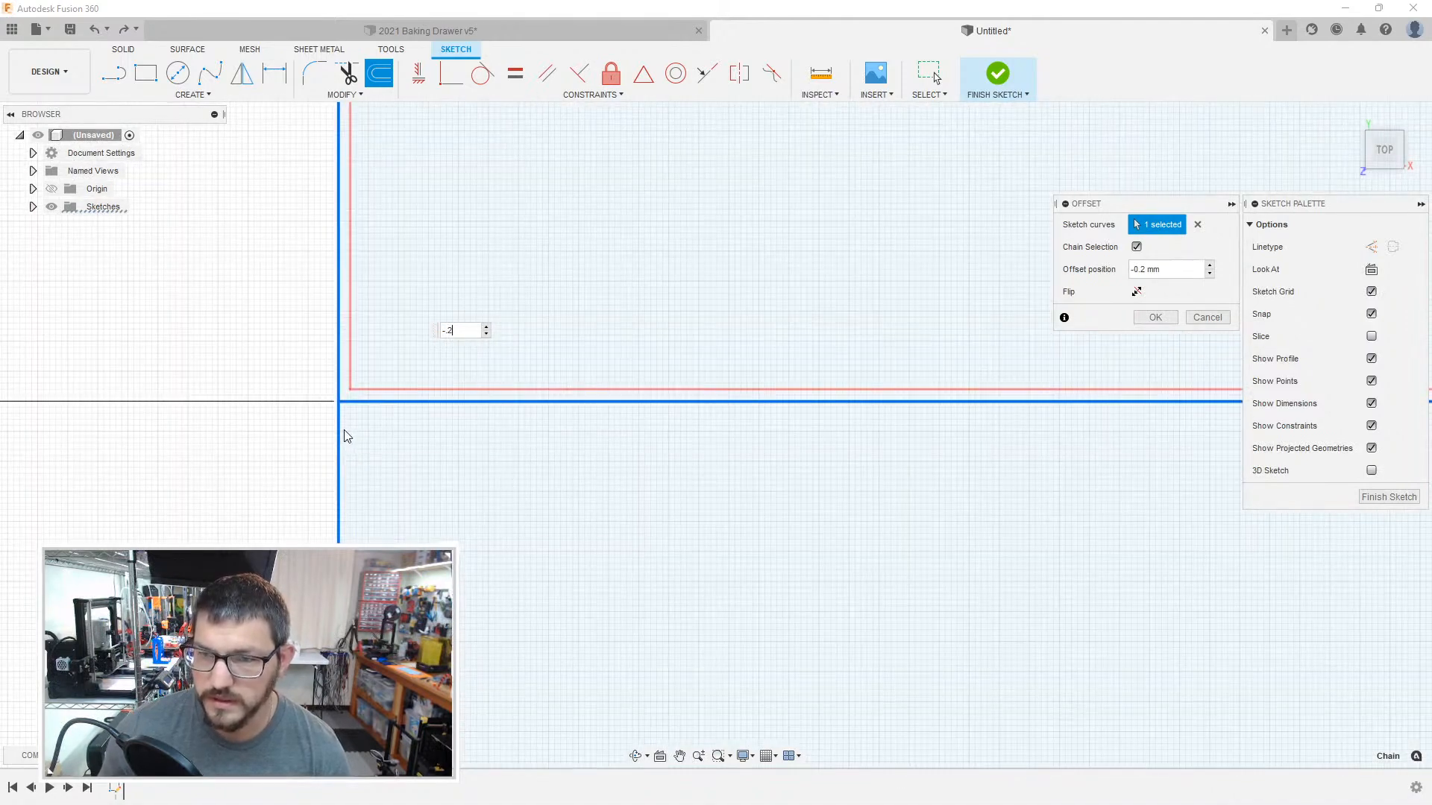
key("Return")
scroll(345, 438, "down", 2)
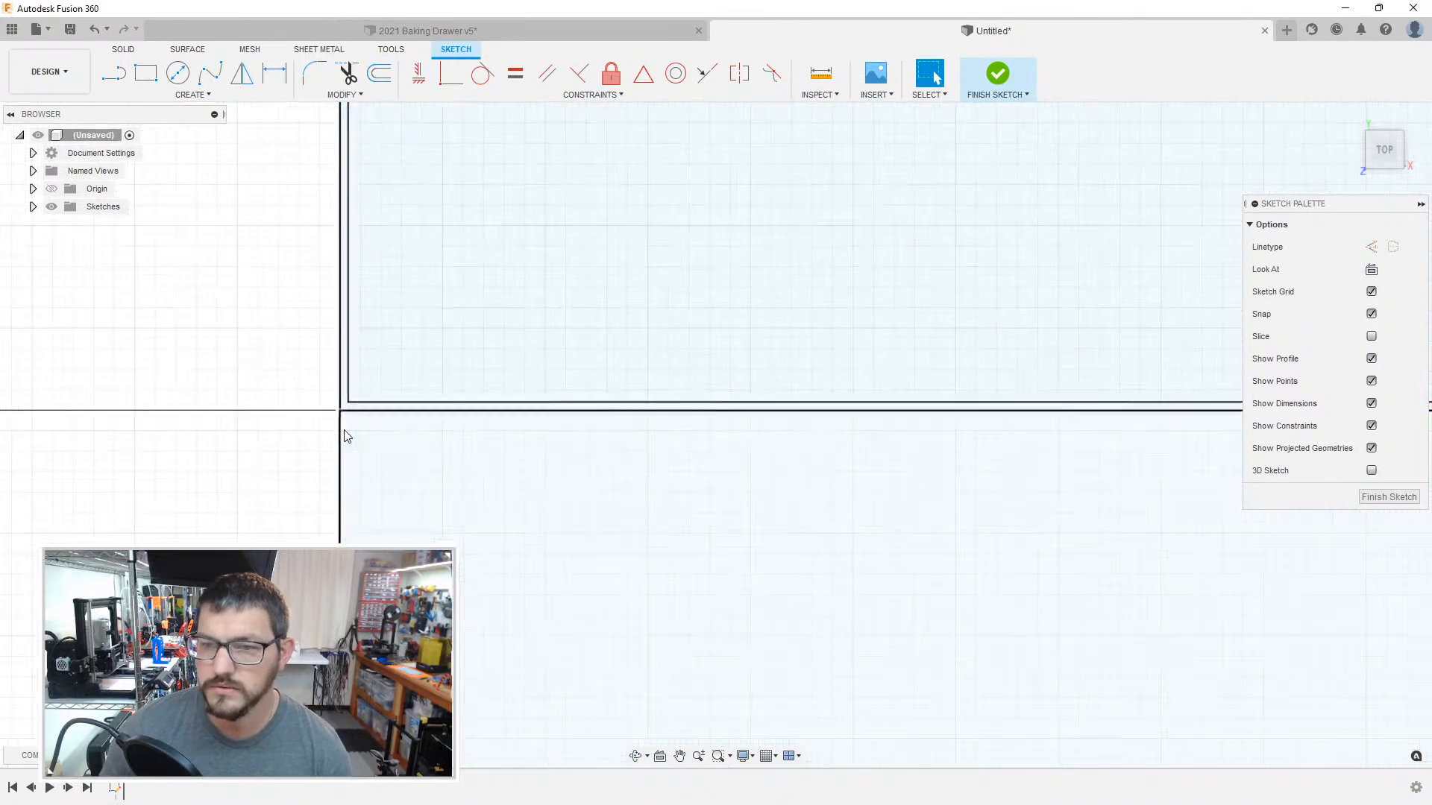
Step: Try to offset the upper-left compartment's outline again, starting from the doubled line at its left edge
middle_click_drag(452, 298, 394, 528)
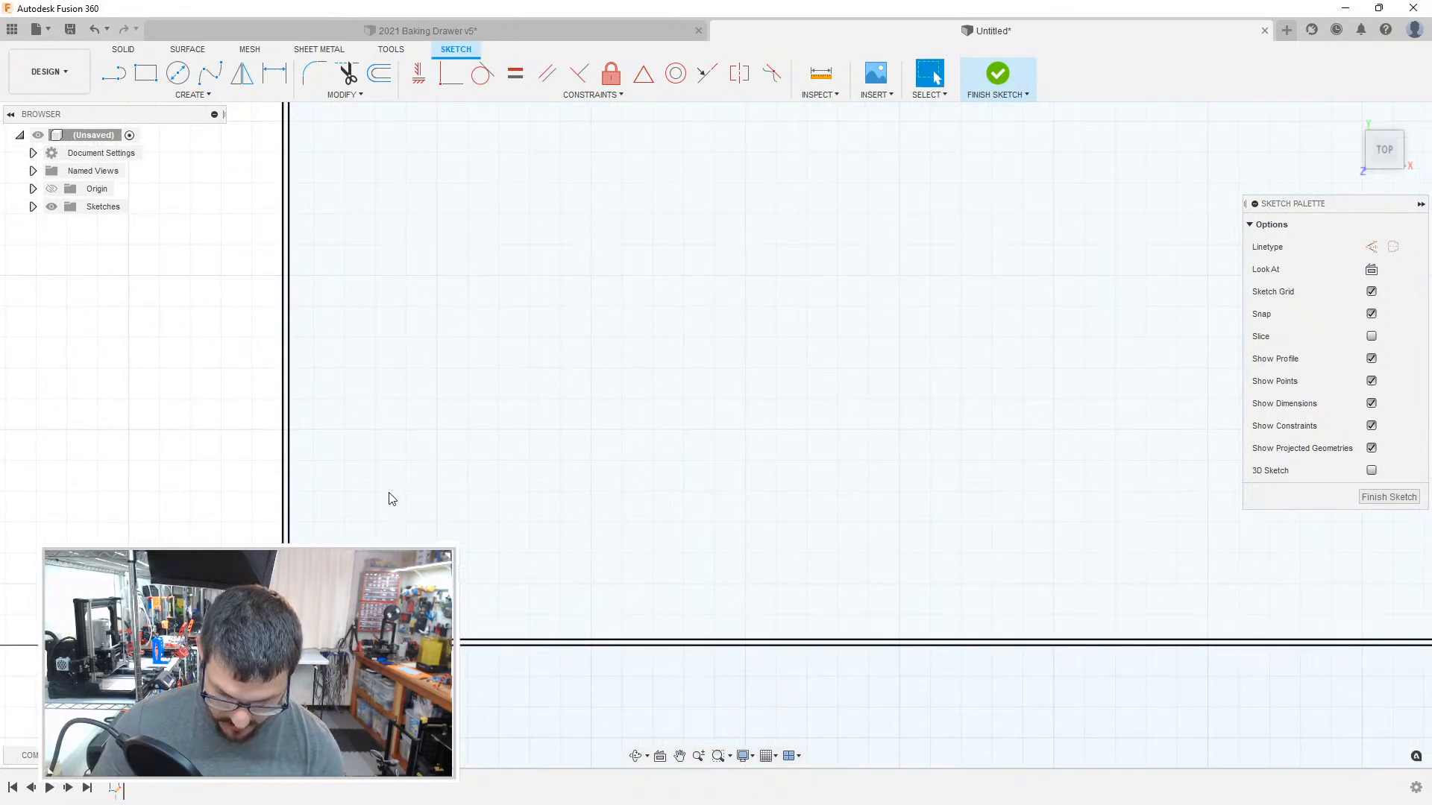
key("o")
left_click(290, 513)
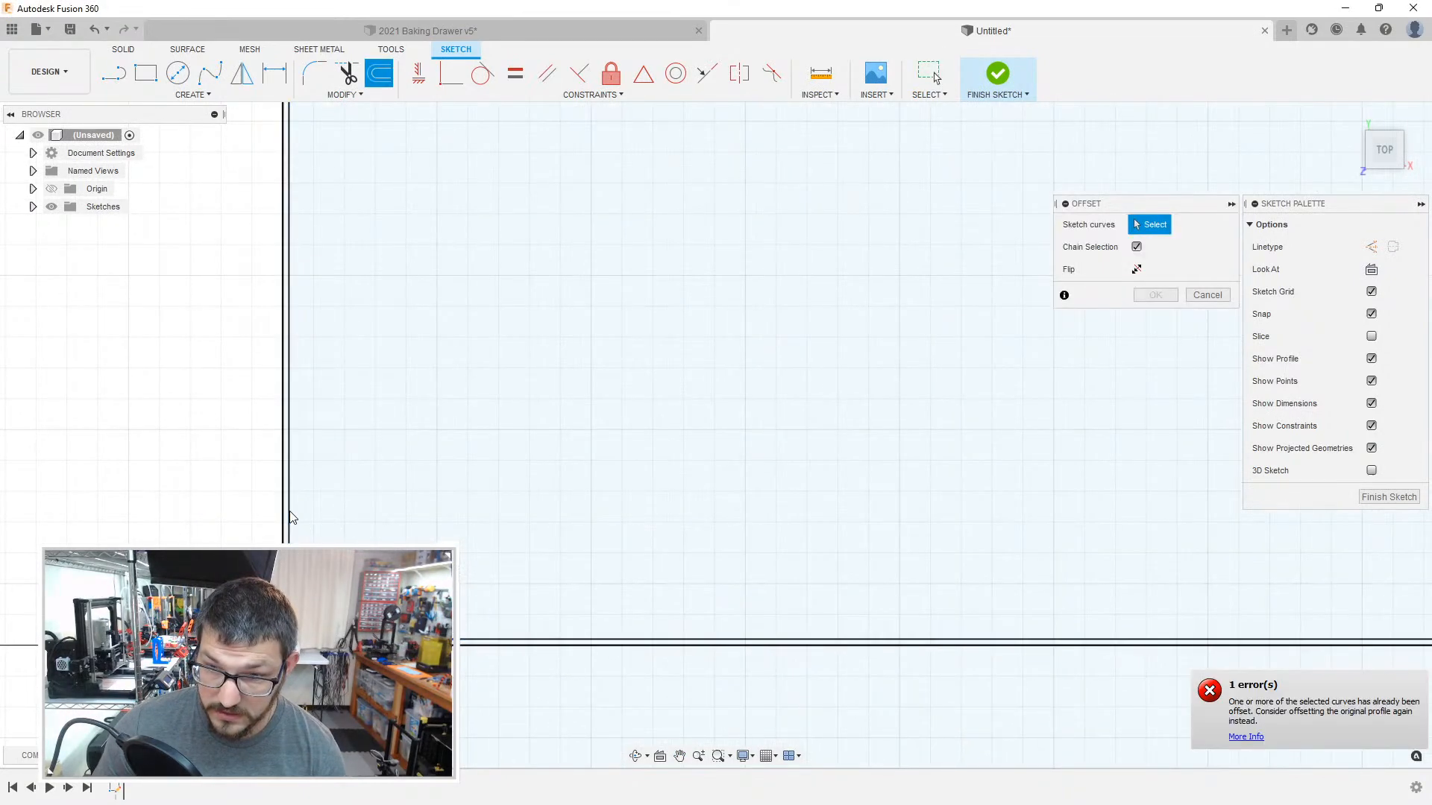
key("Escape")
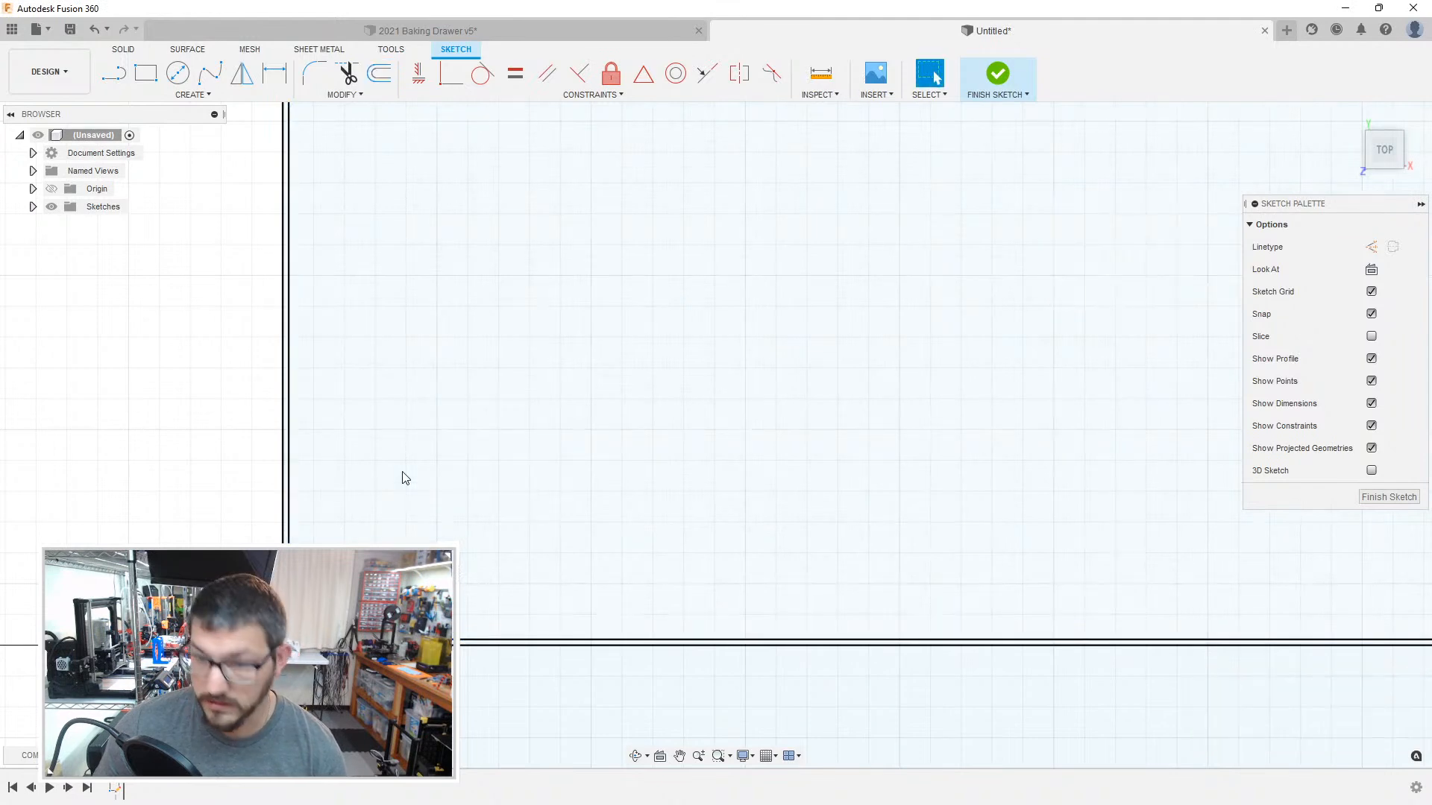
key("o")
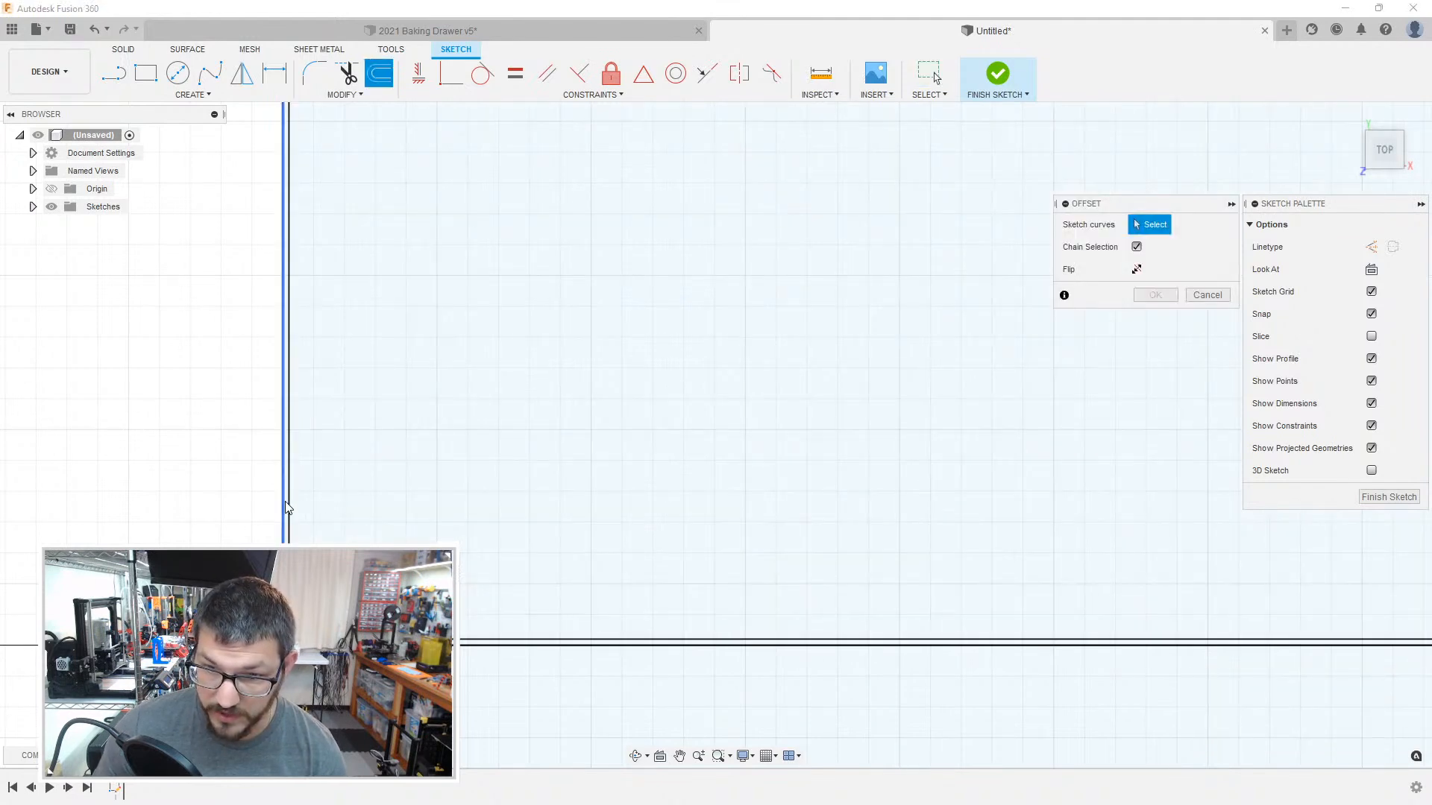
scroll(370, 396, "down", 5)
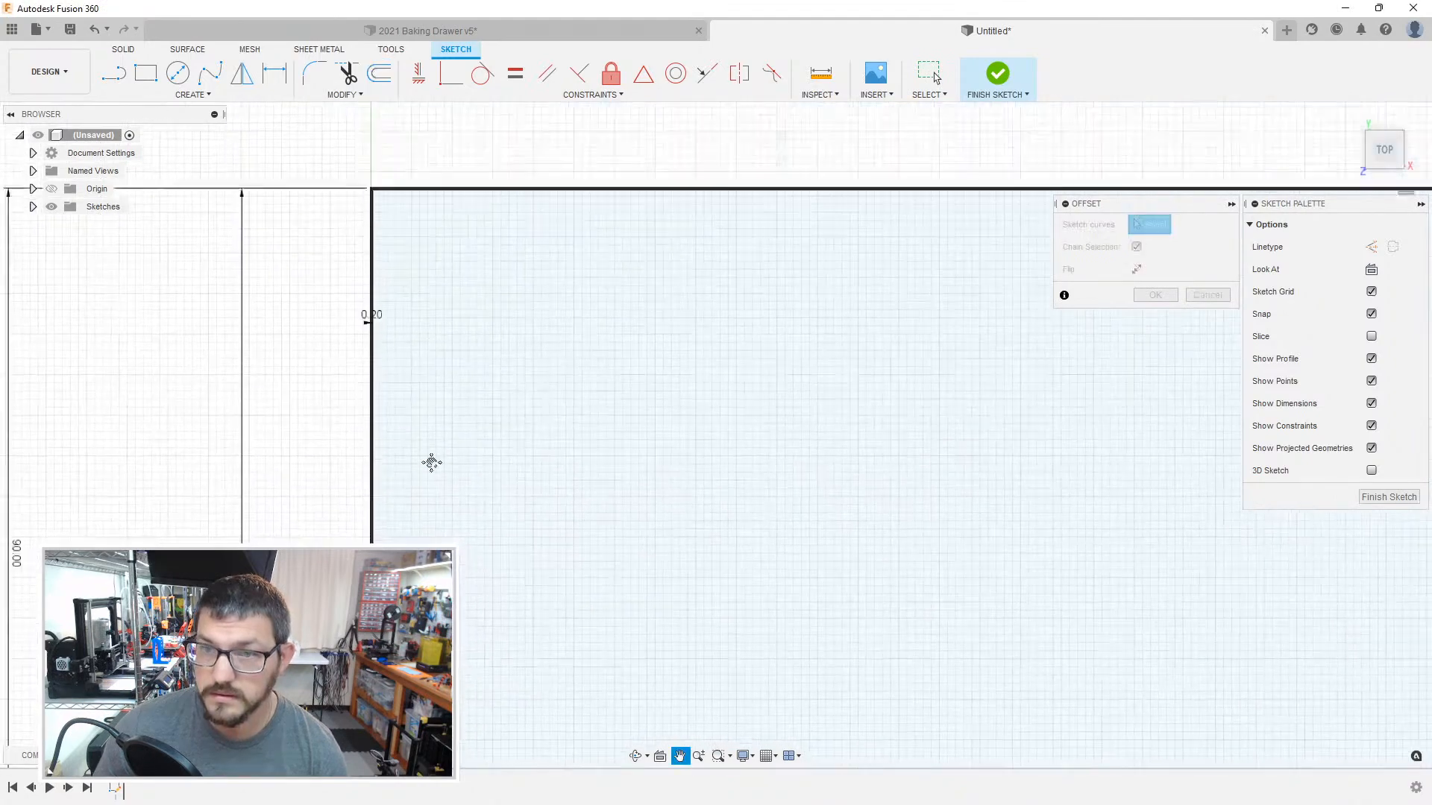
scroll(396, 442, "up", 3)
left_click(332, 371)
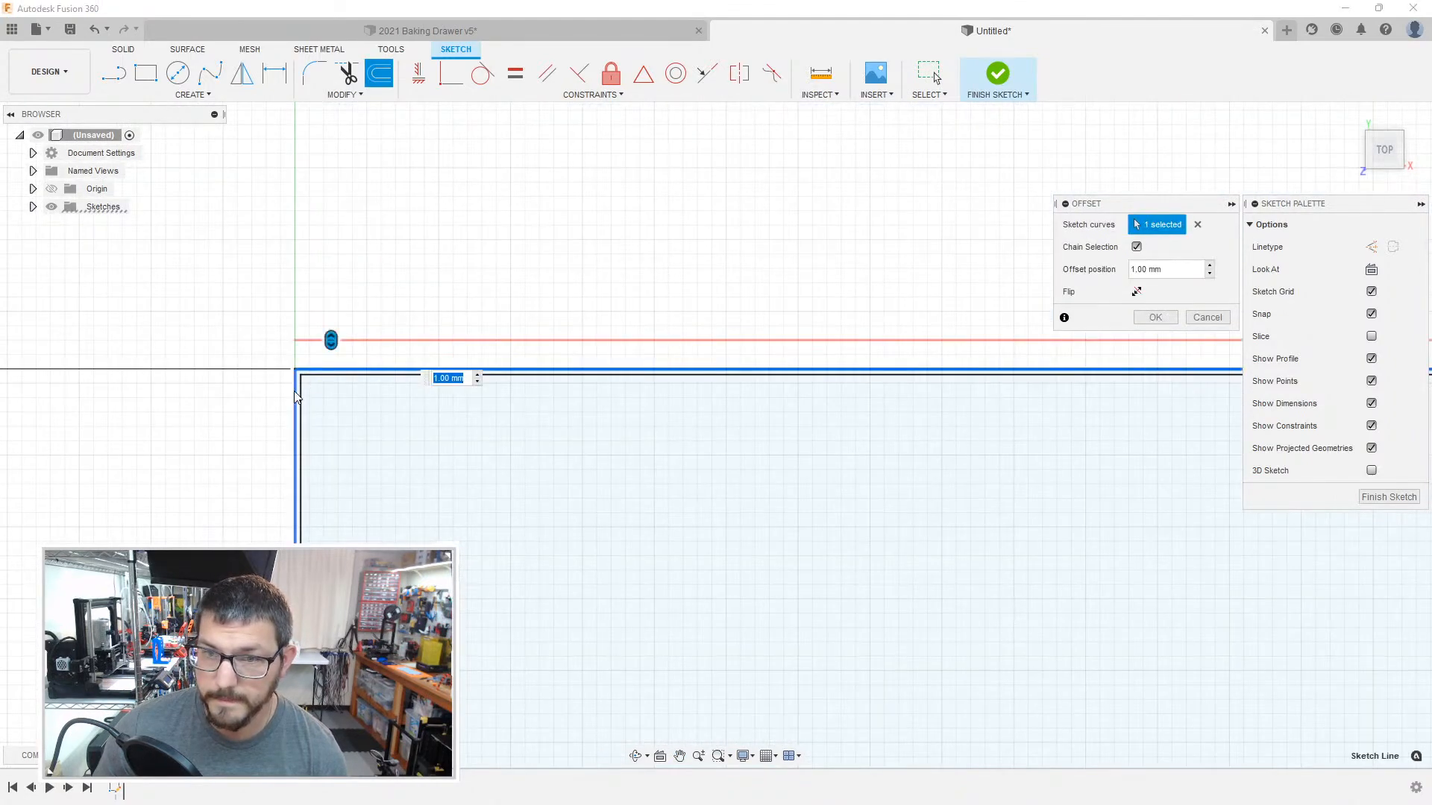
scroll(486, 547, "down", 4)
middle_click_drag(798, 703, 613, 467)
scroll(626, 469, "down", 2)
middle_click_drag(753, 493, 523, 414)
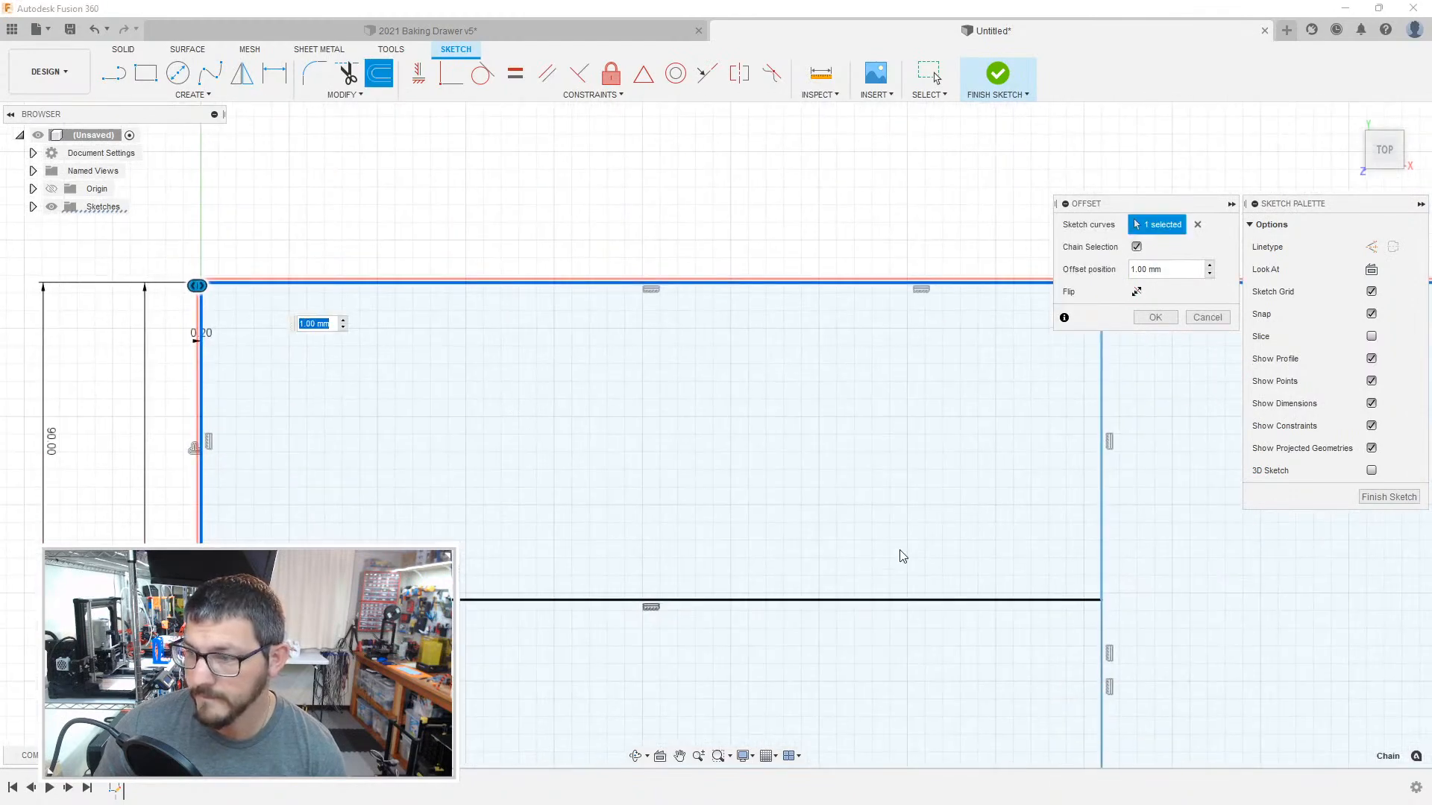
left_click(1101, 551)
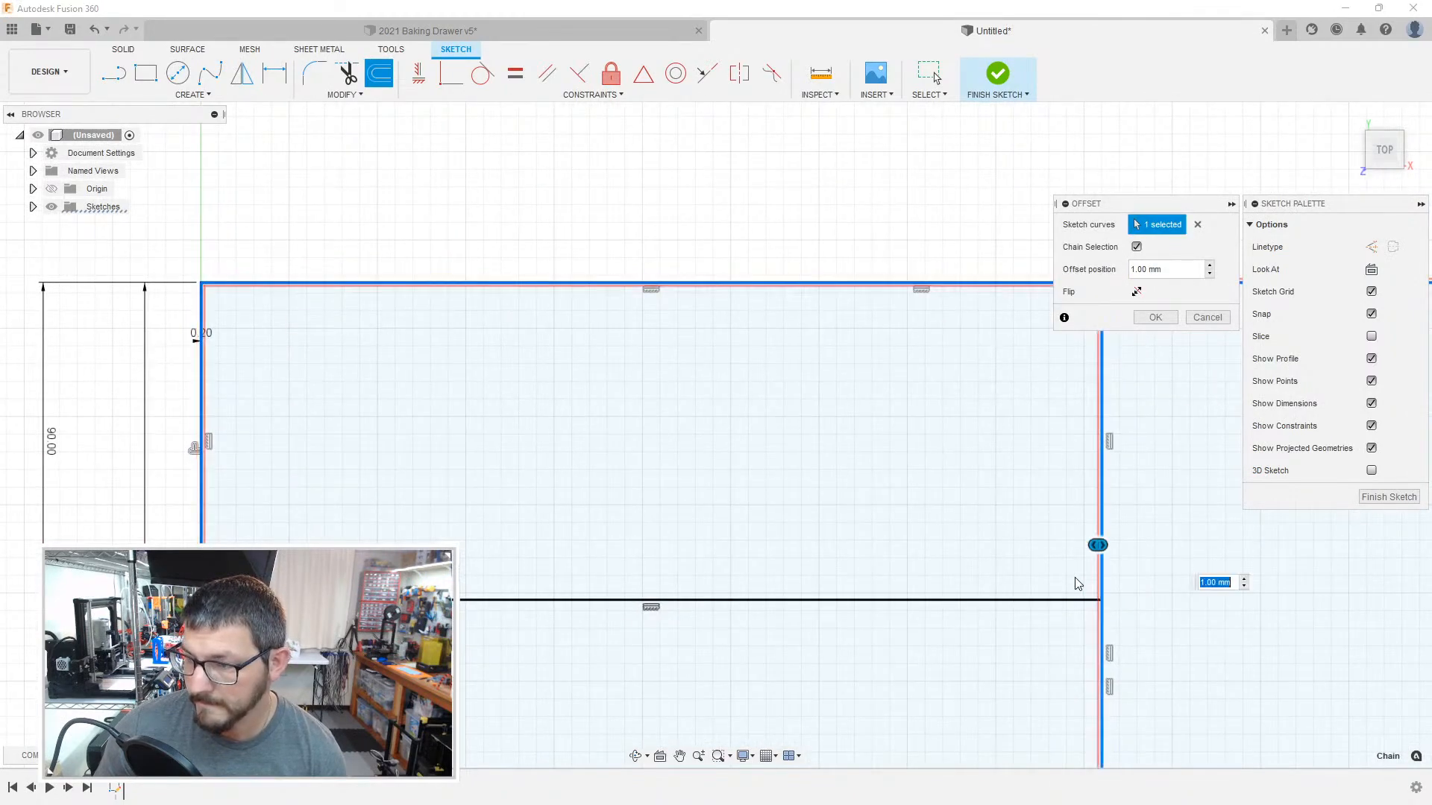
key("Return")
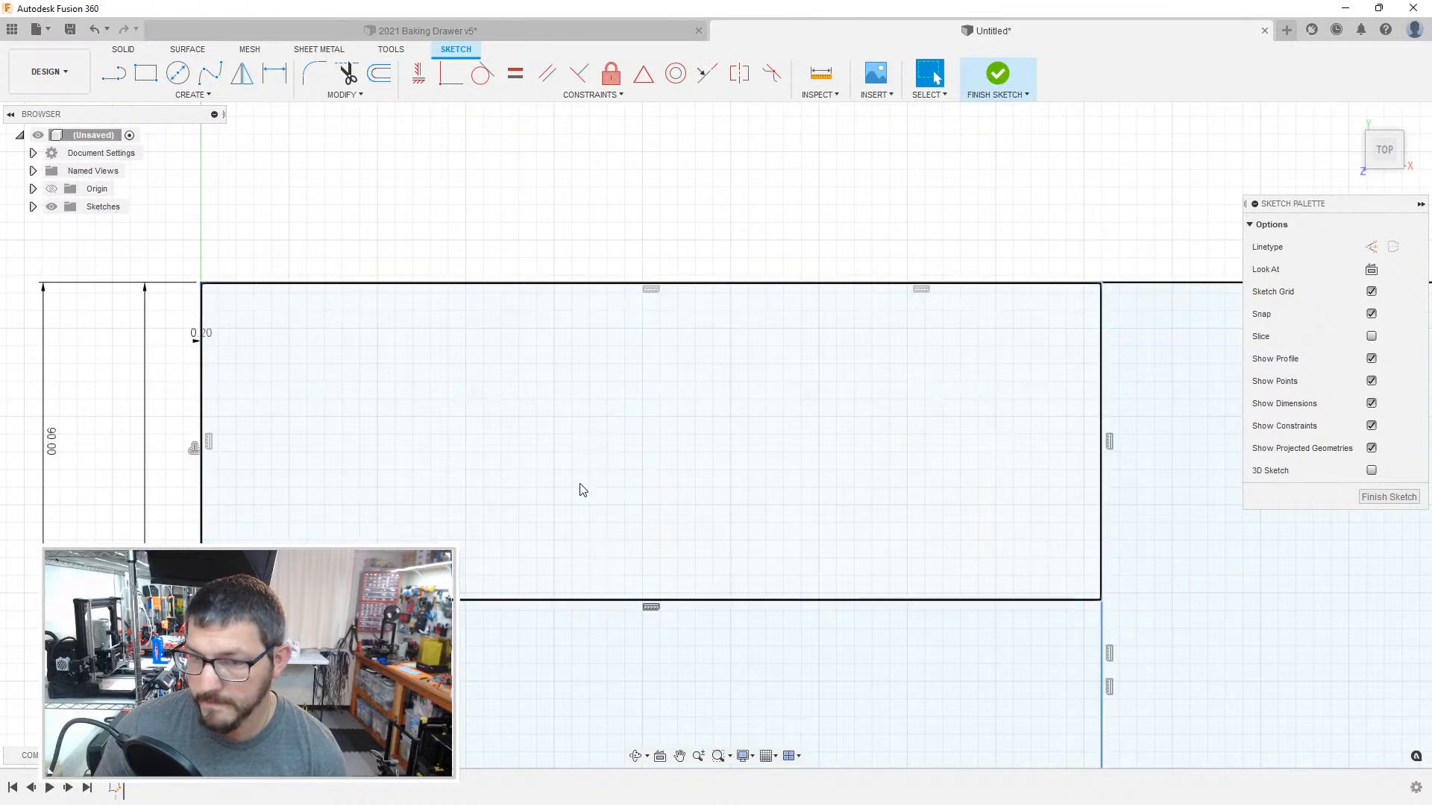
key("o")
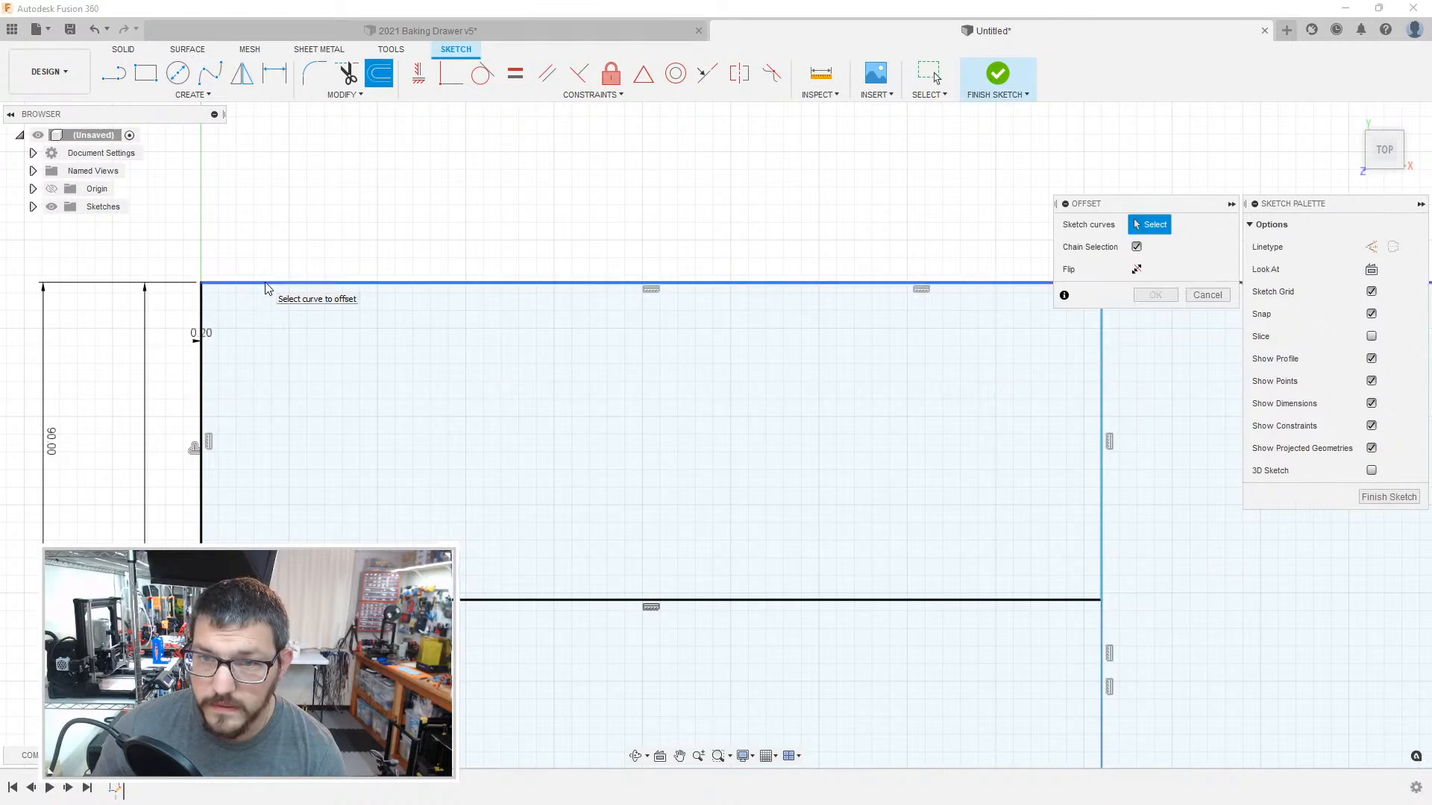
scroll(291, 282, "down", 2)
scroll(285, 269, "up", 5)
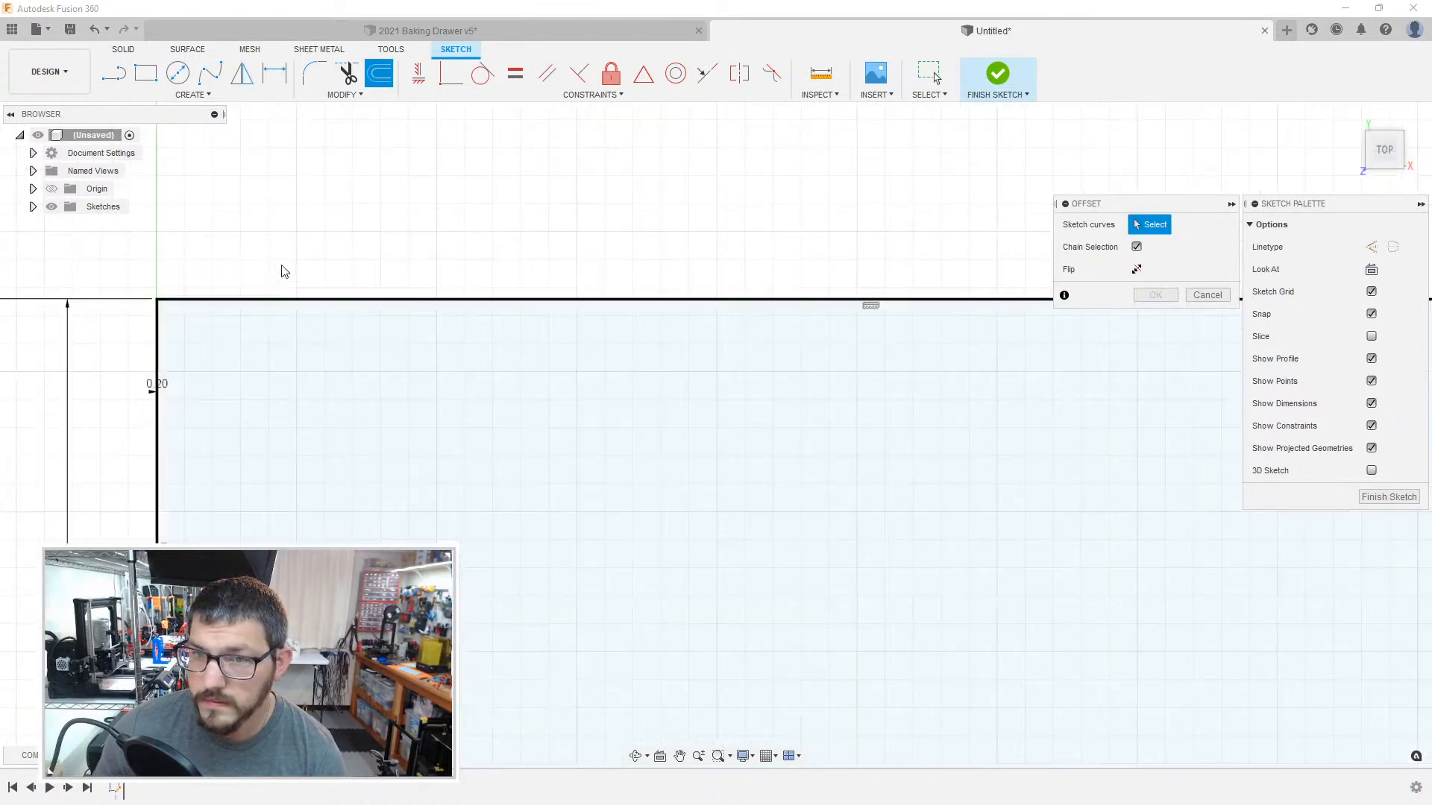
left_click(292, 374)
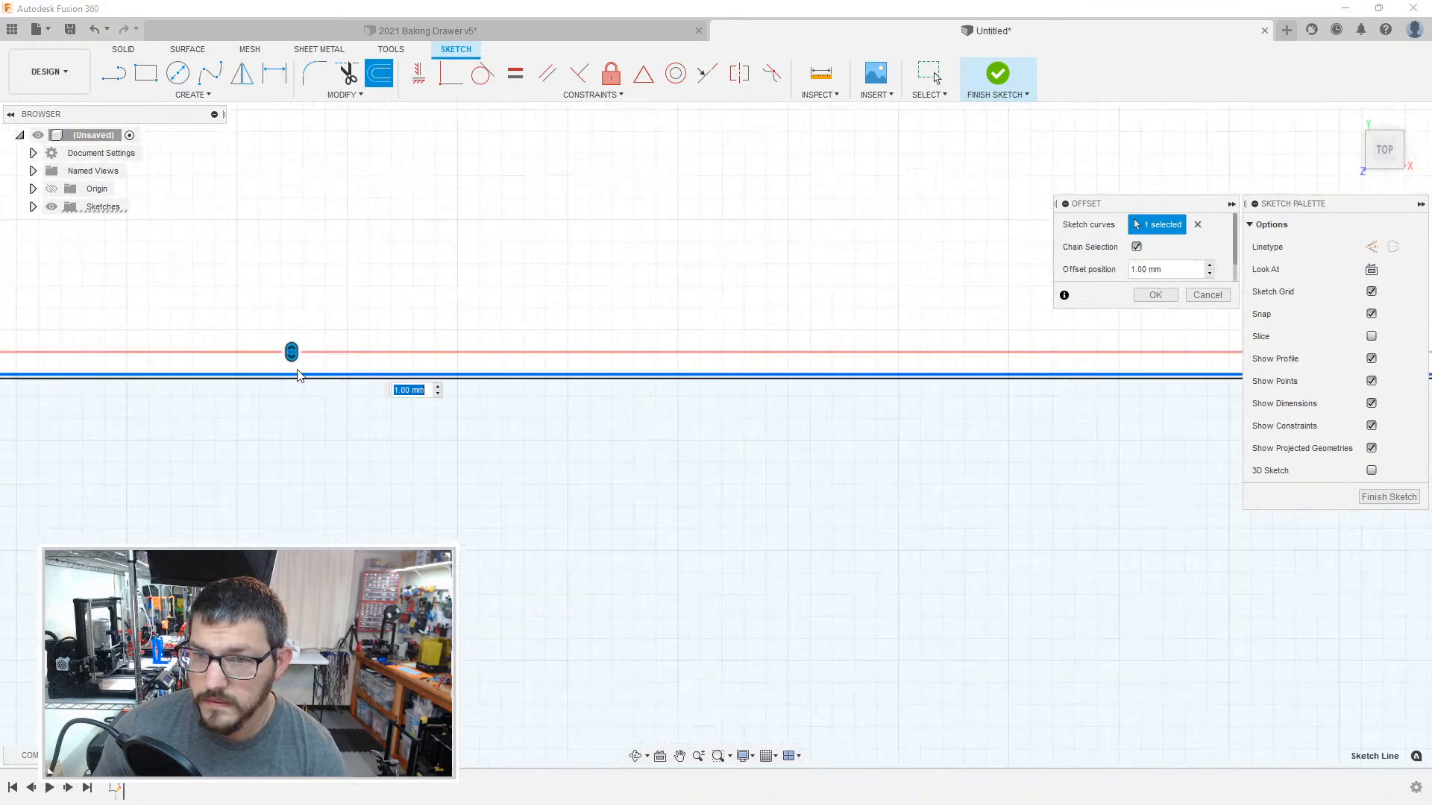
scroll(275, 382, "down", 3)
scroll(273, 375, "down", 4)
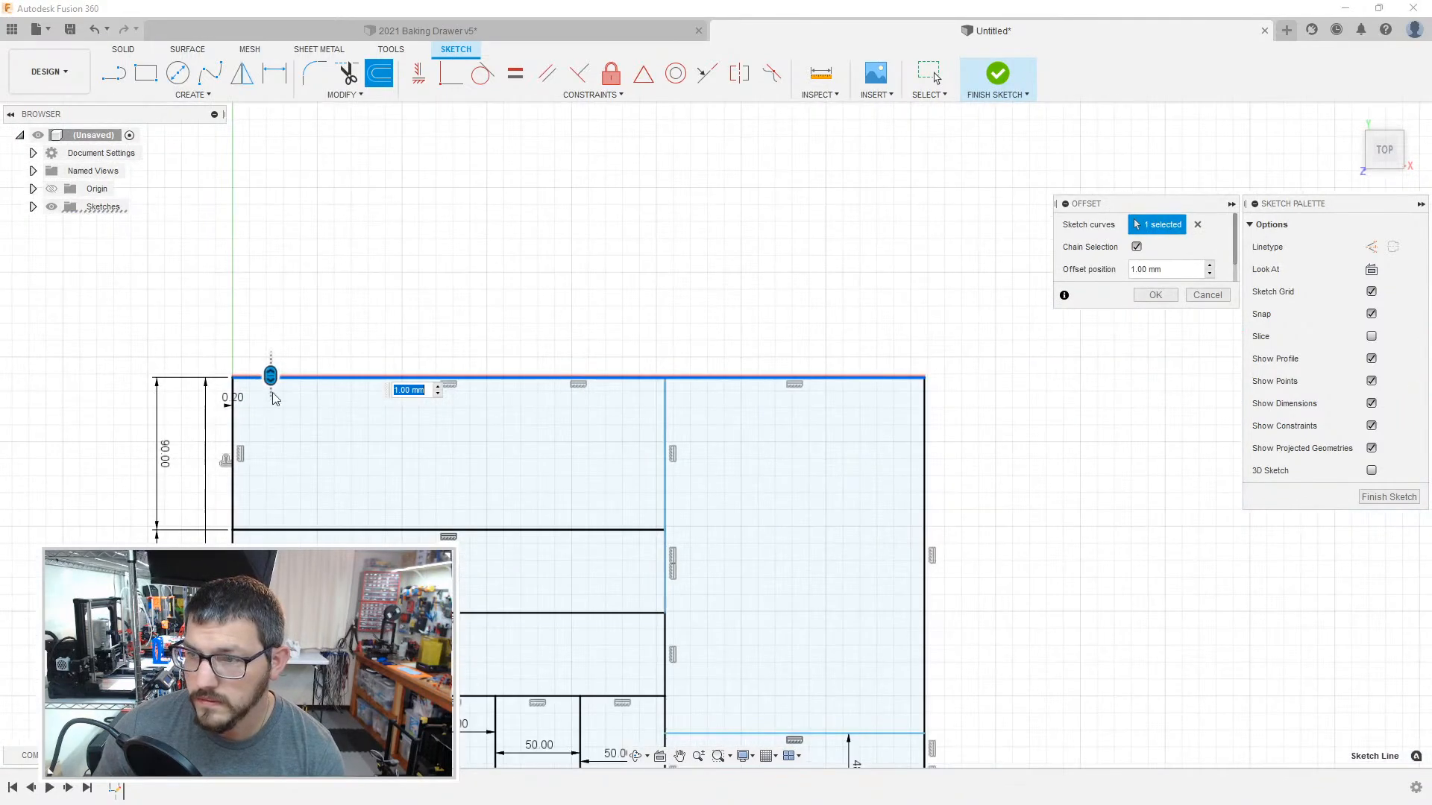
scroll(325, 447, "up", 3)
key("Escape")
Step: Offset the chained outline of the 90 mm high upper-left compartment outward by 1 mm
middle_click_drag(318, 431, 389, 460)
key("o")
left_click(356, 645)
scroll(389, 460, "up", 1)
scroll(260, 438, "up", 6)
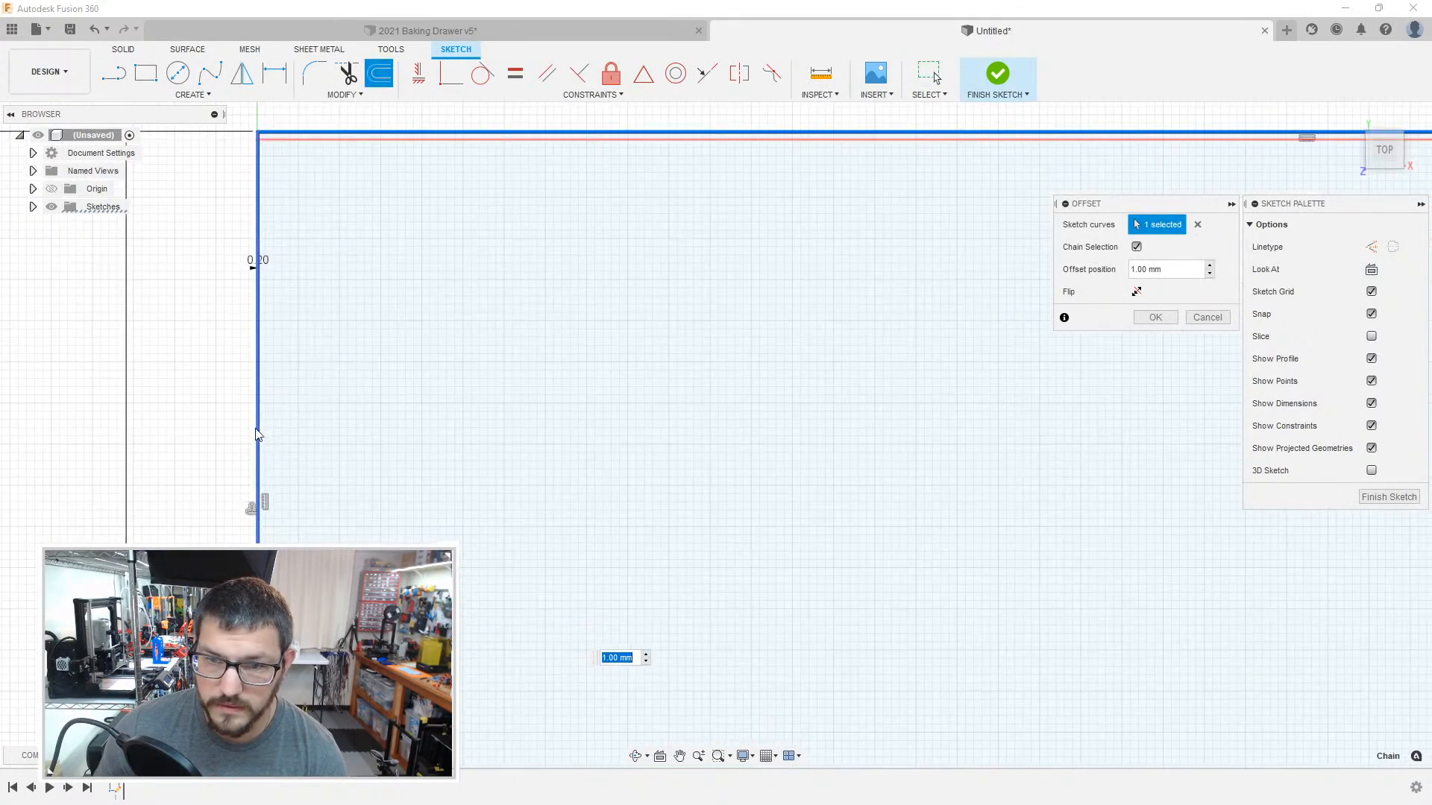
scroll(397, 446, "down", 5)
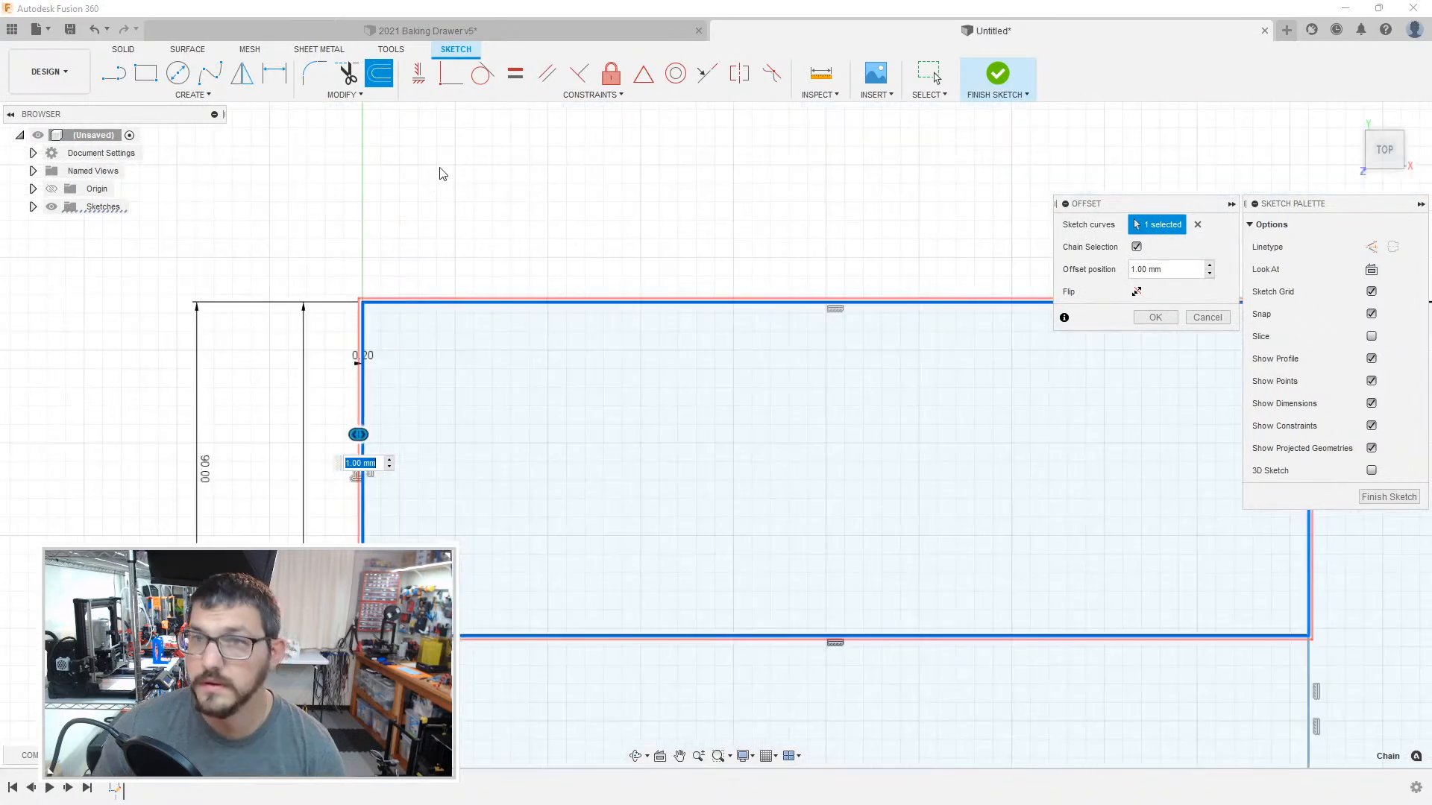
Step: In the 2021 Baking Drawer design, measure the yellow bin's wall thickness between its outer and inner faces, and return to the untitled design
left_click(439, 30)
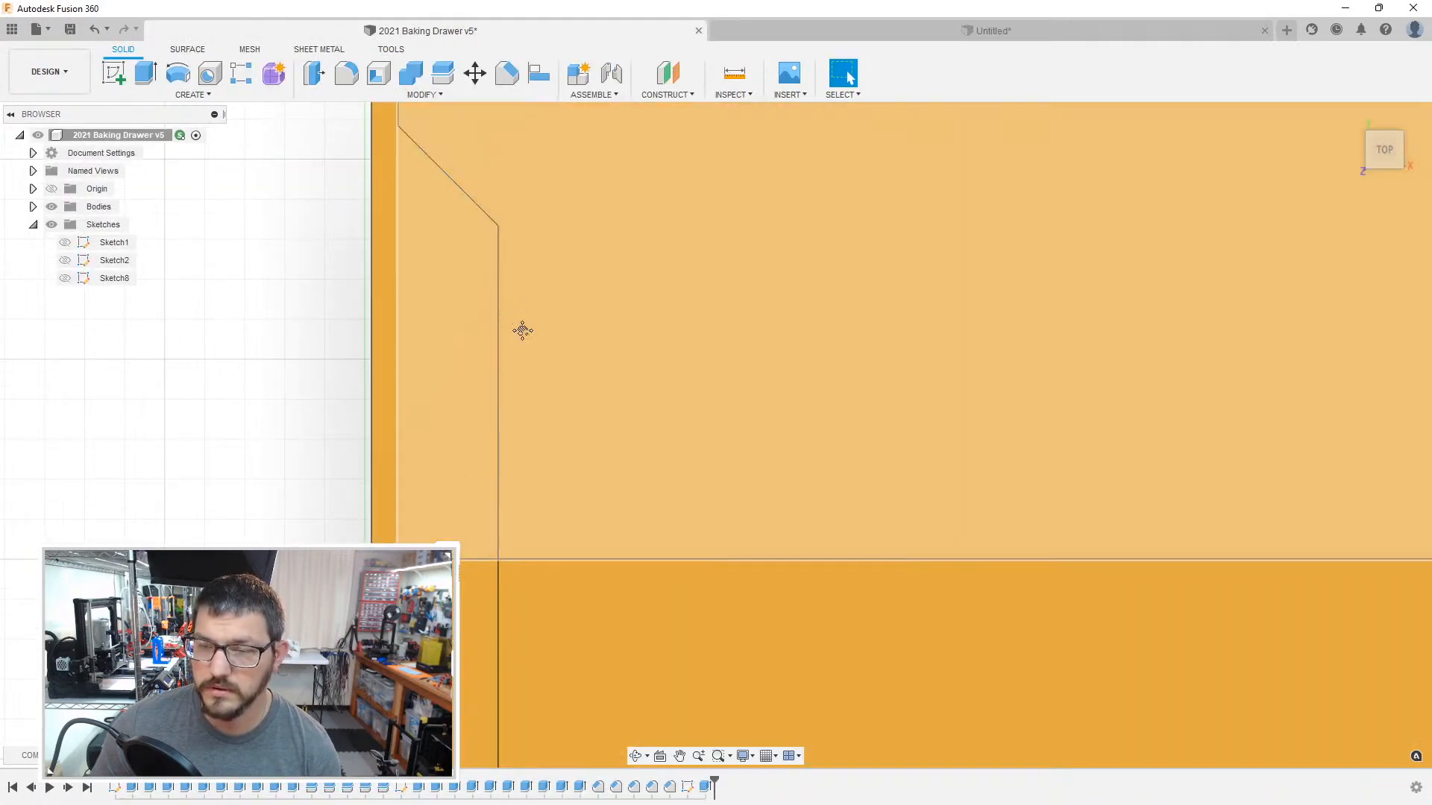
middle_click_drag(521, 329, 446, 451, "shift")
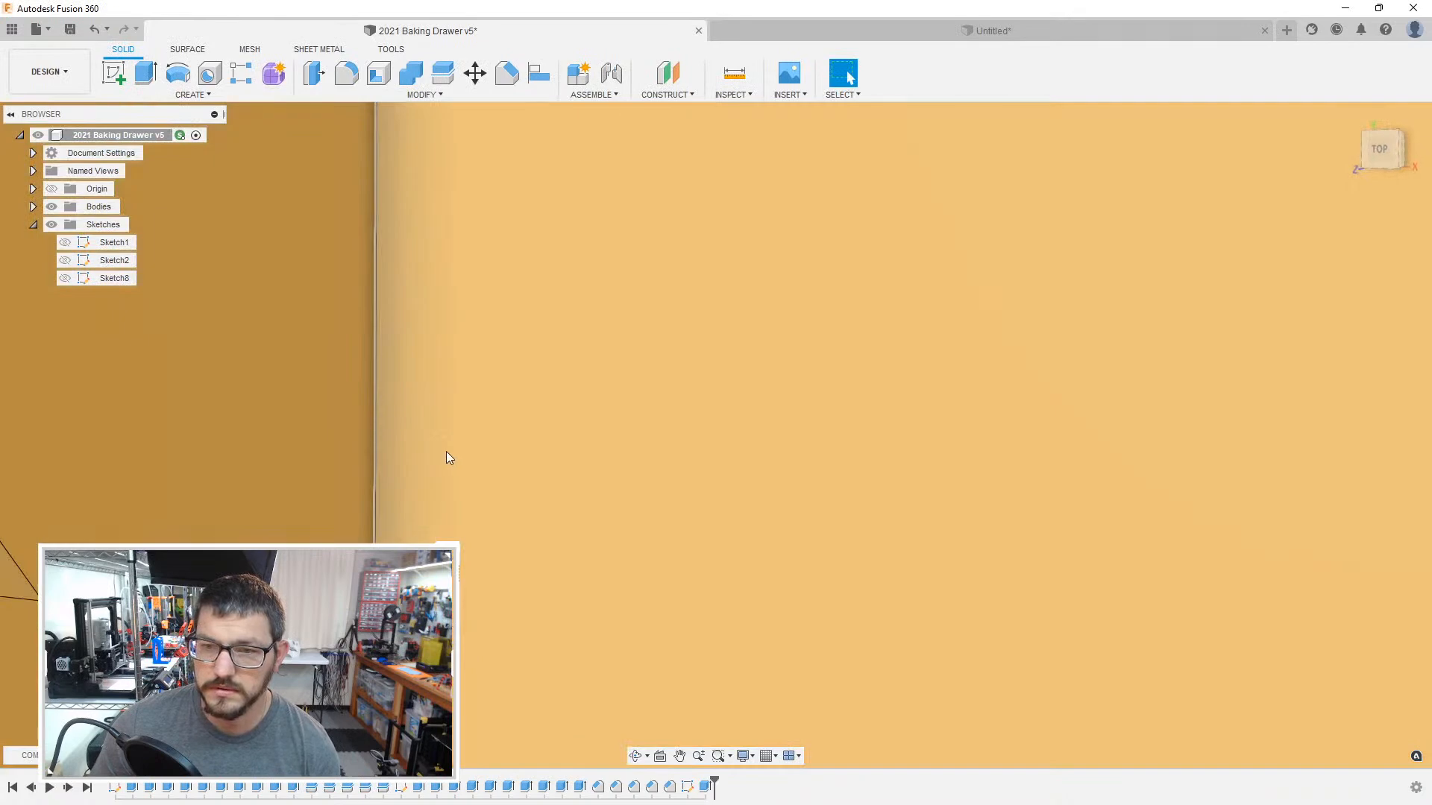
scroll(443, 454, "down", 5)
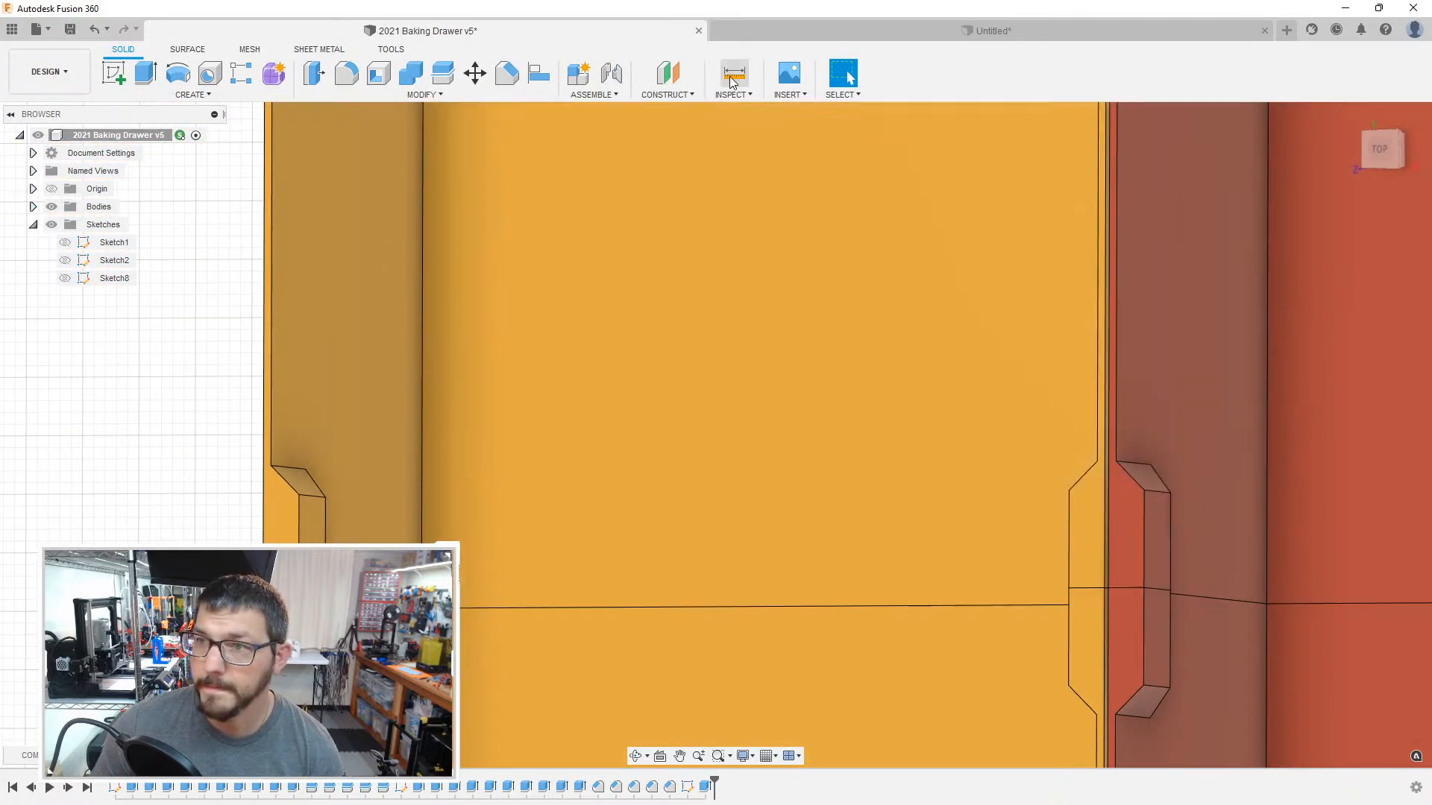
left_click(733, 74)
left_click(390, 362)
middle_click_drag(390, 362, 472, 364, "shift")
left_click(475, 374)
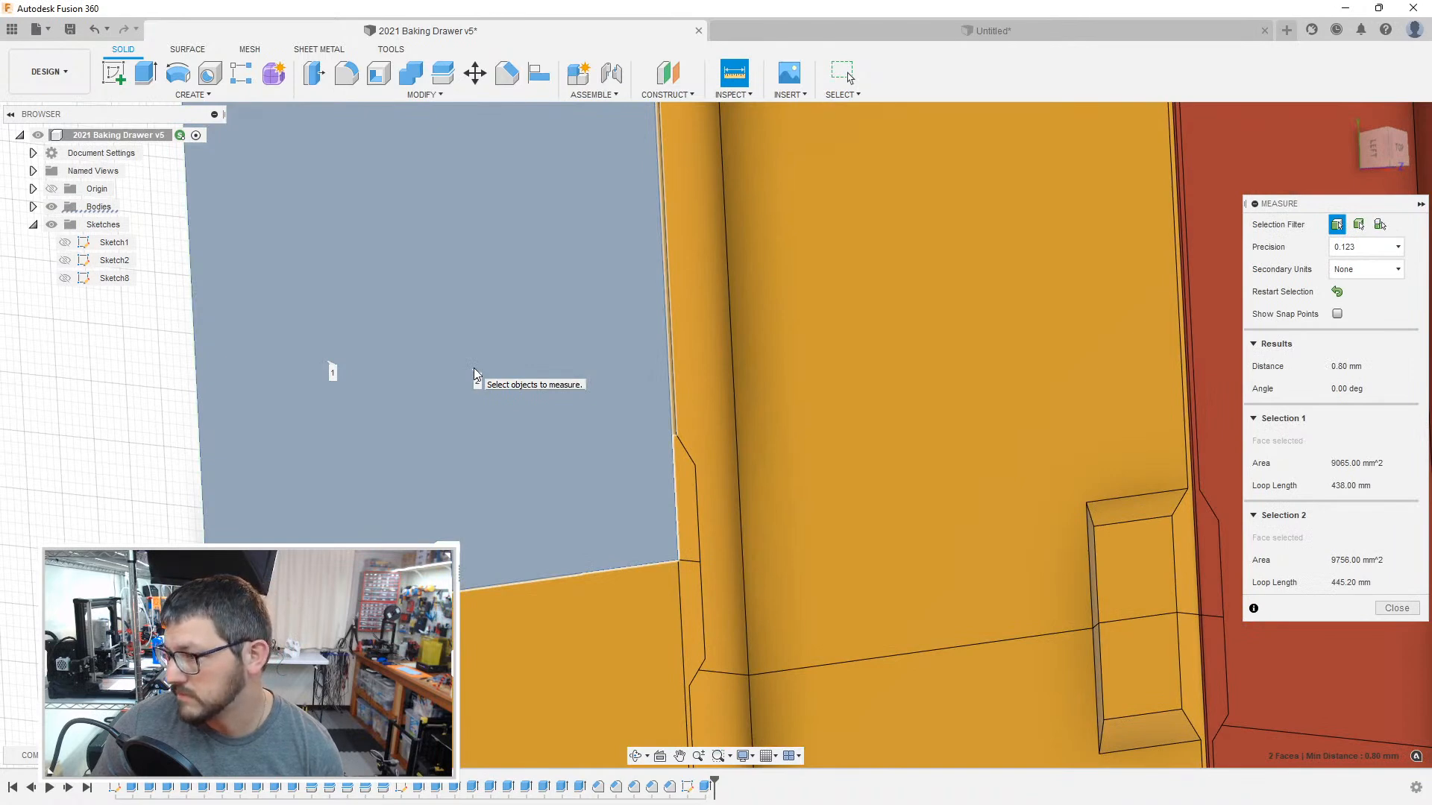
key("Escape")
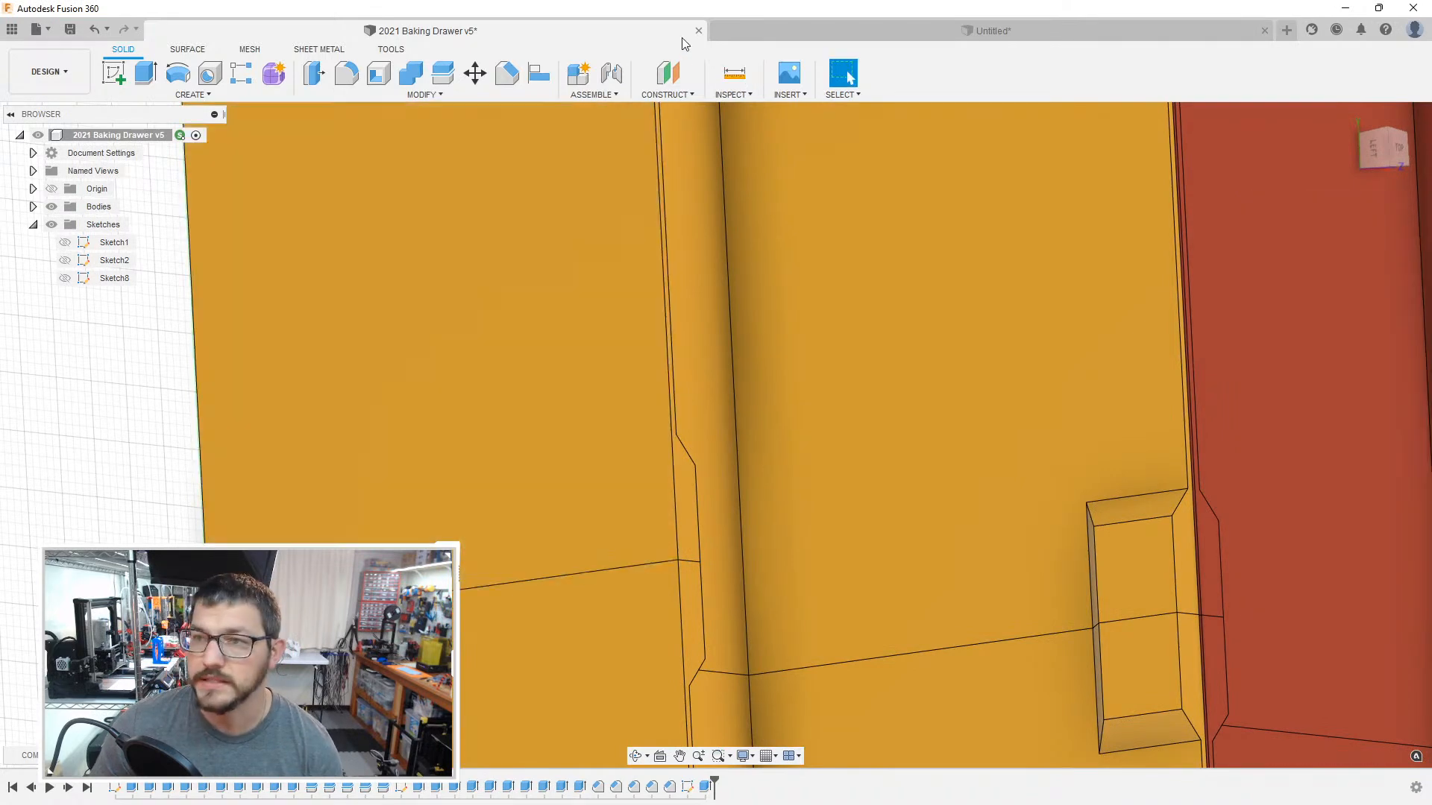
left_click(727, 29)
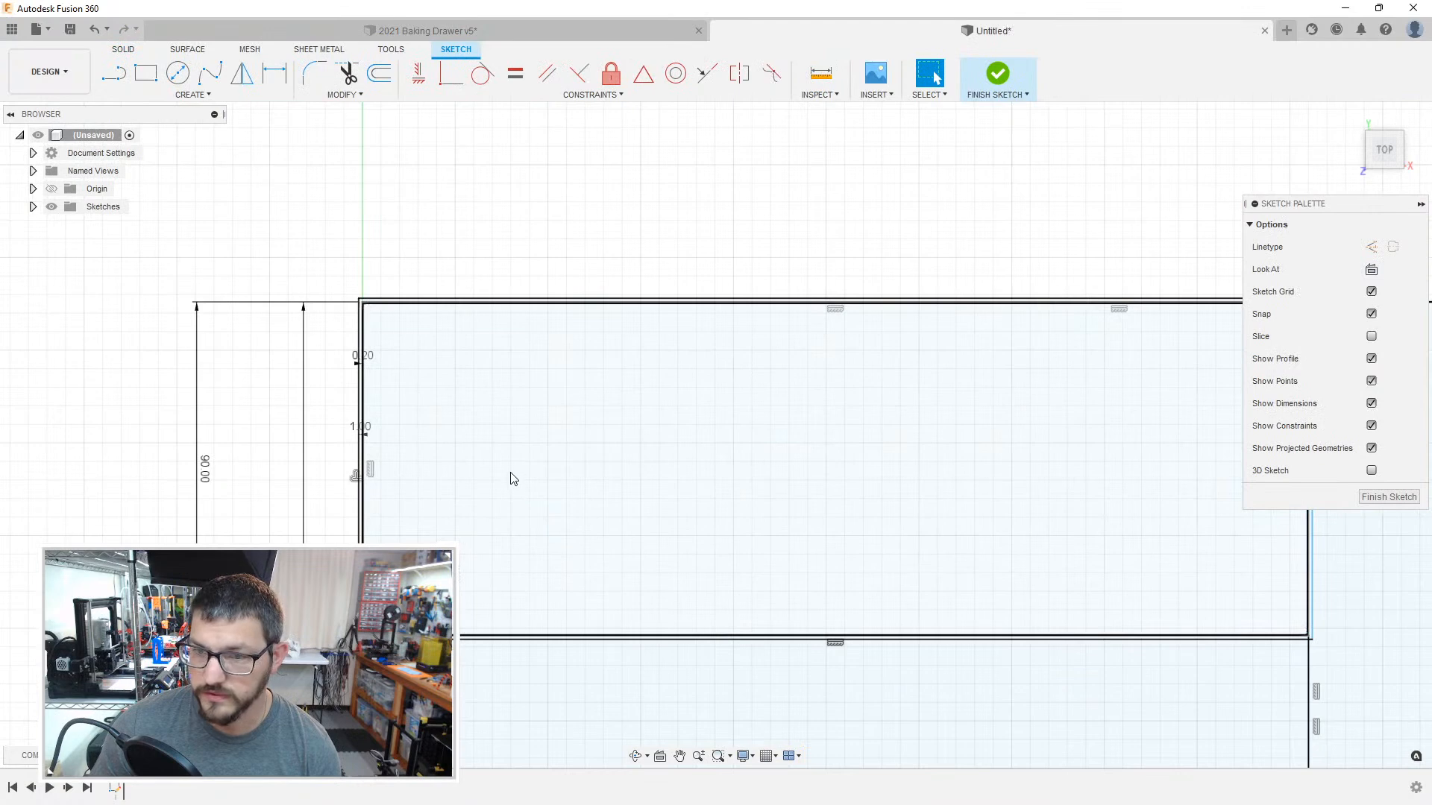
Step: Undo the 1 mm outline offset and try to offset the upper-left compartment again, starting from its upper edge
left_click(506, 467)
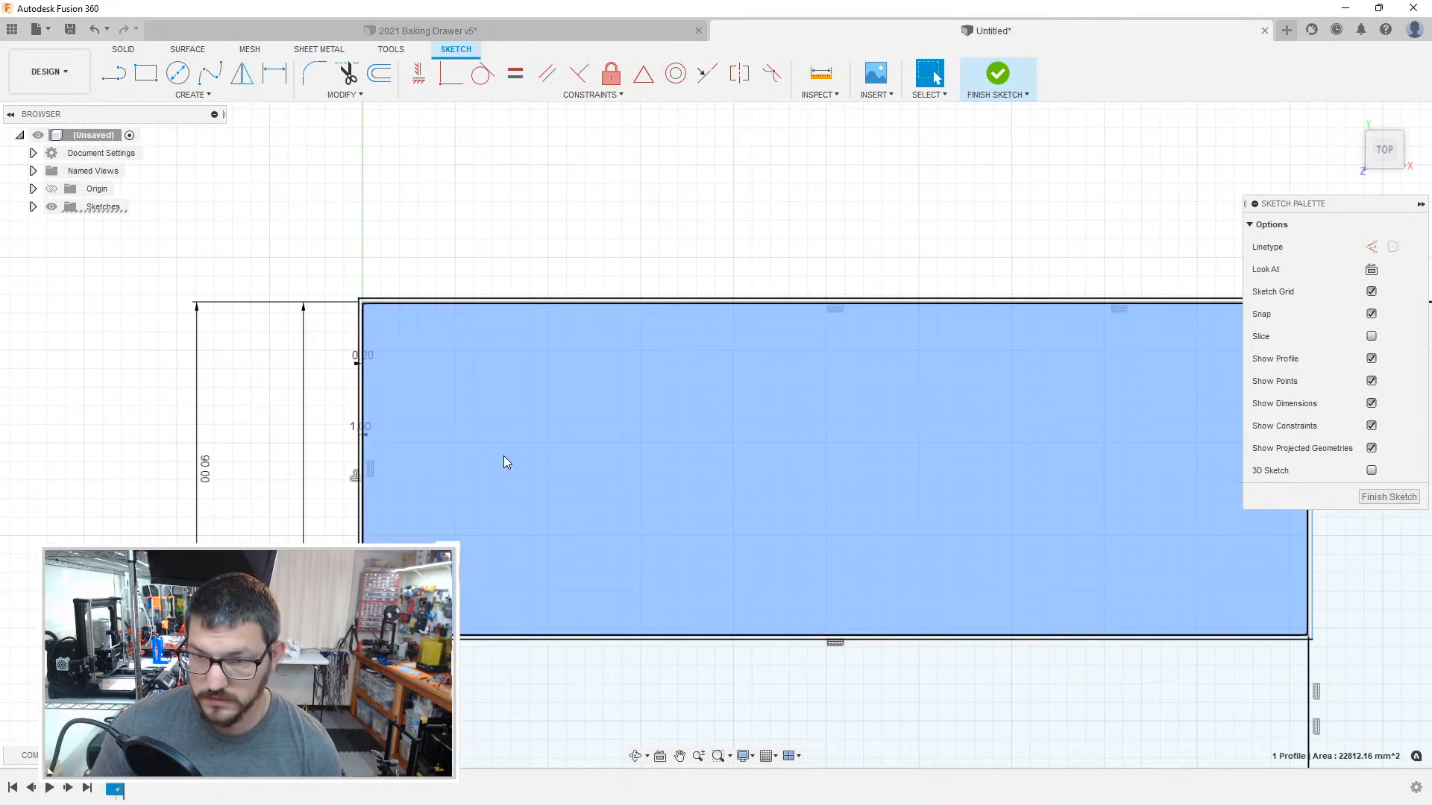
key("Escape")
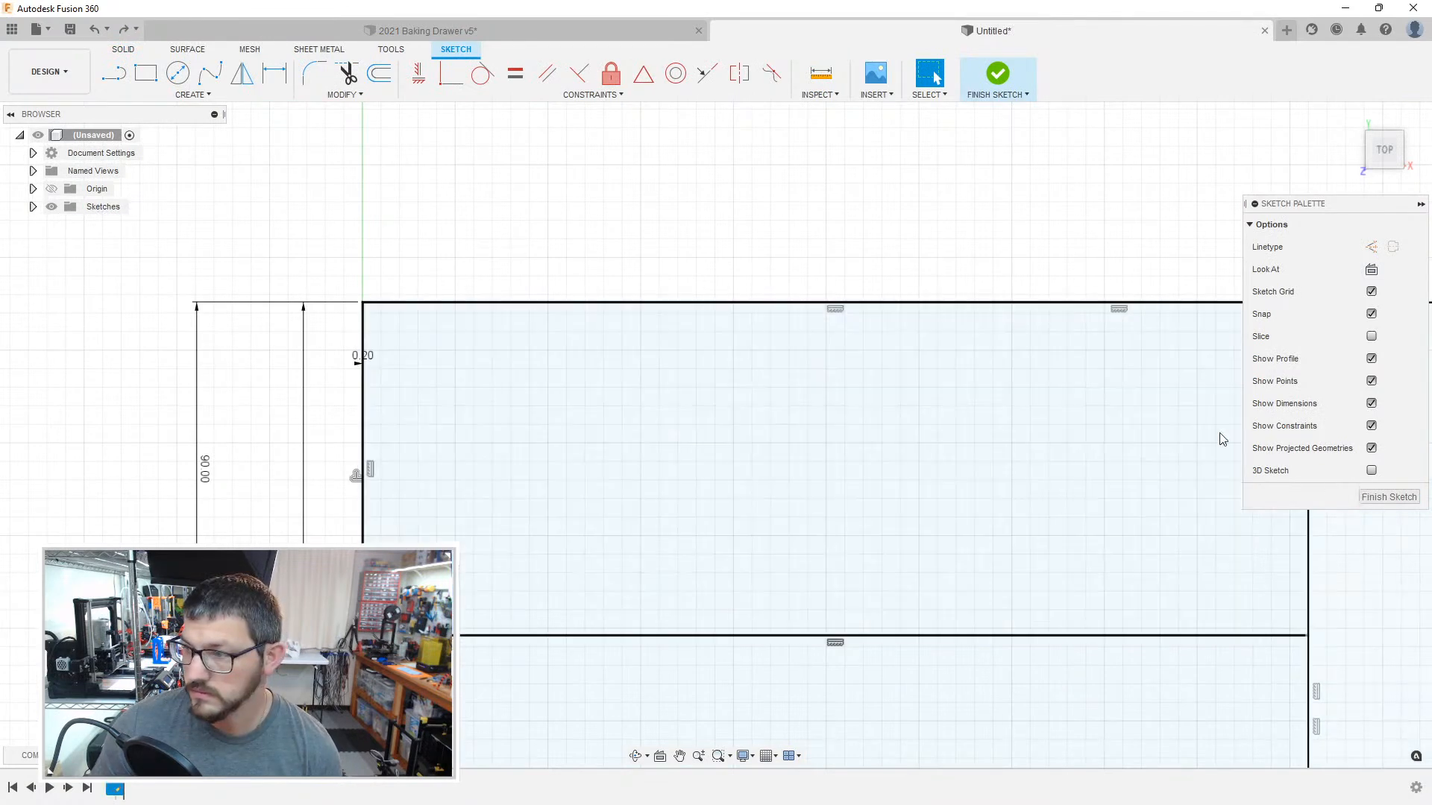
key("o")
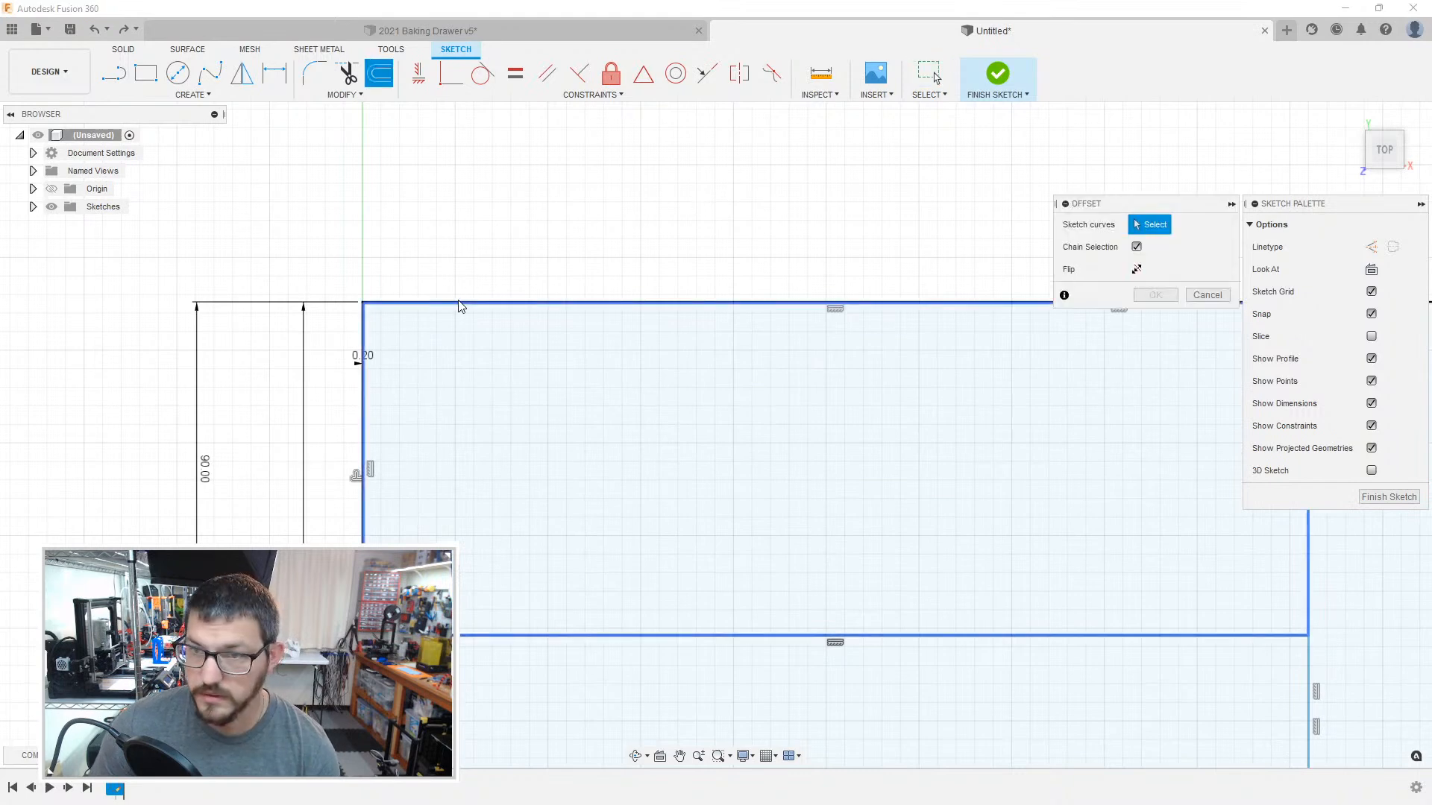
left_click(457, 304)
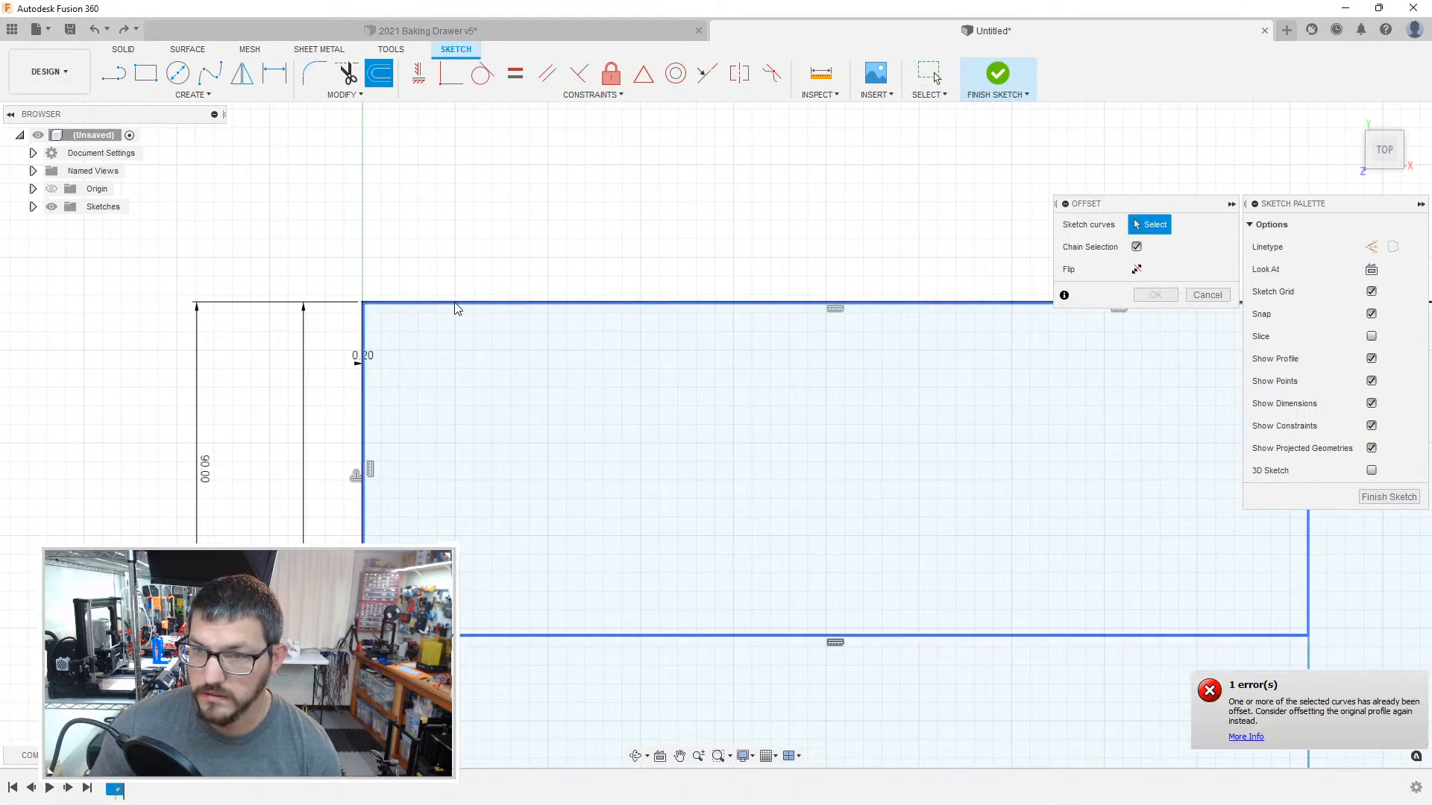
left_click(453, 302)
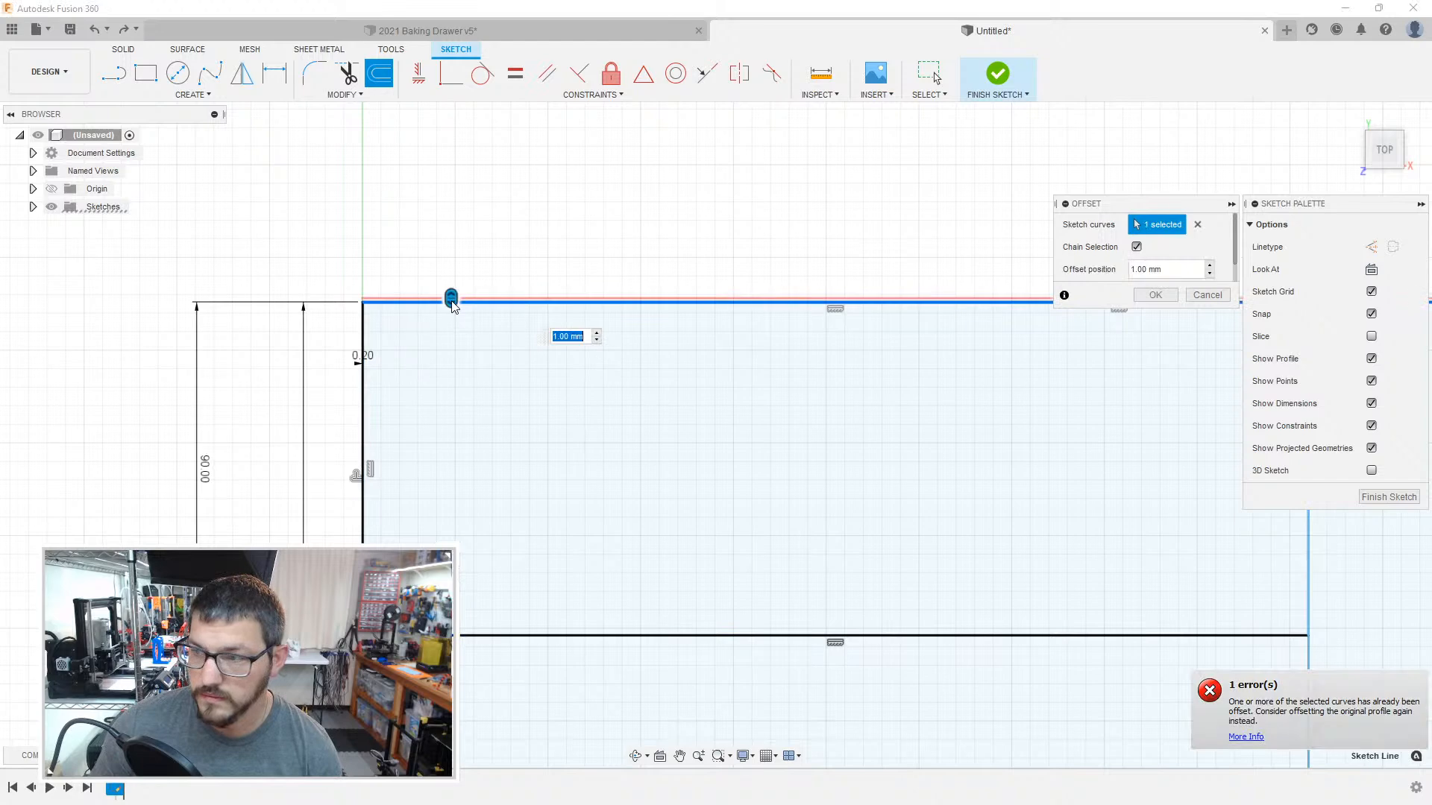
key("Escape")
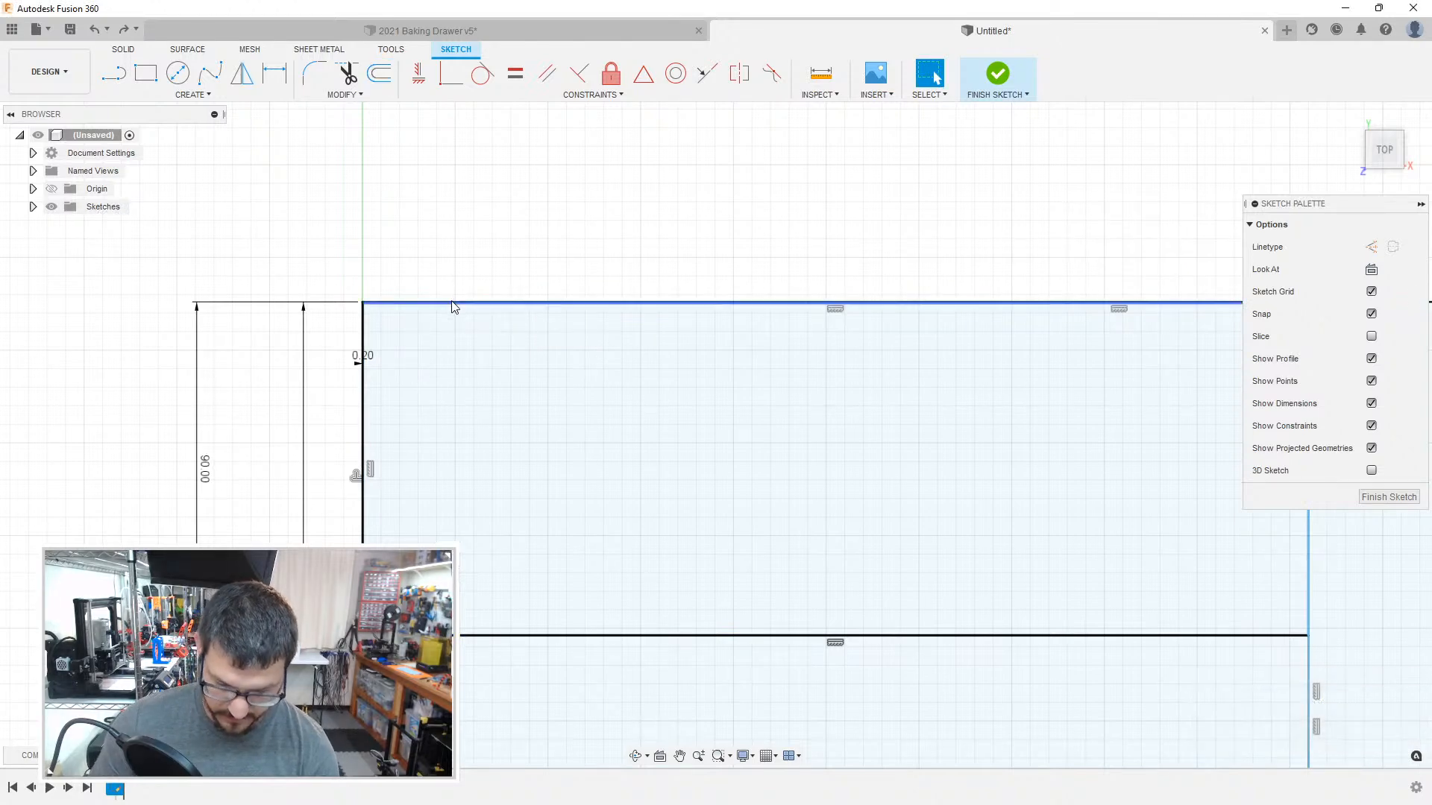
Step: Offset the chained outline of the compartment directly below the upper-left one, with an offset position of -0.2 mm
key("o")
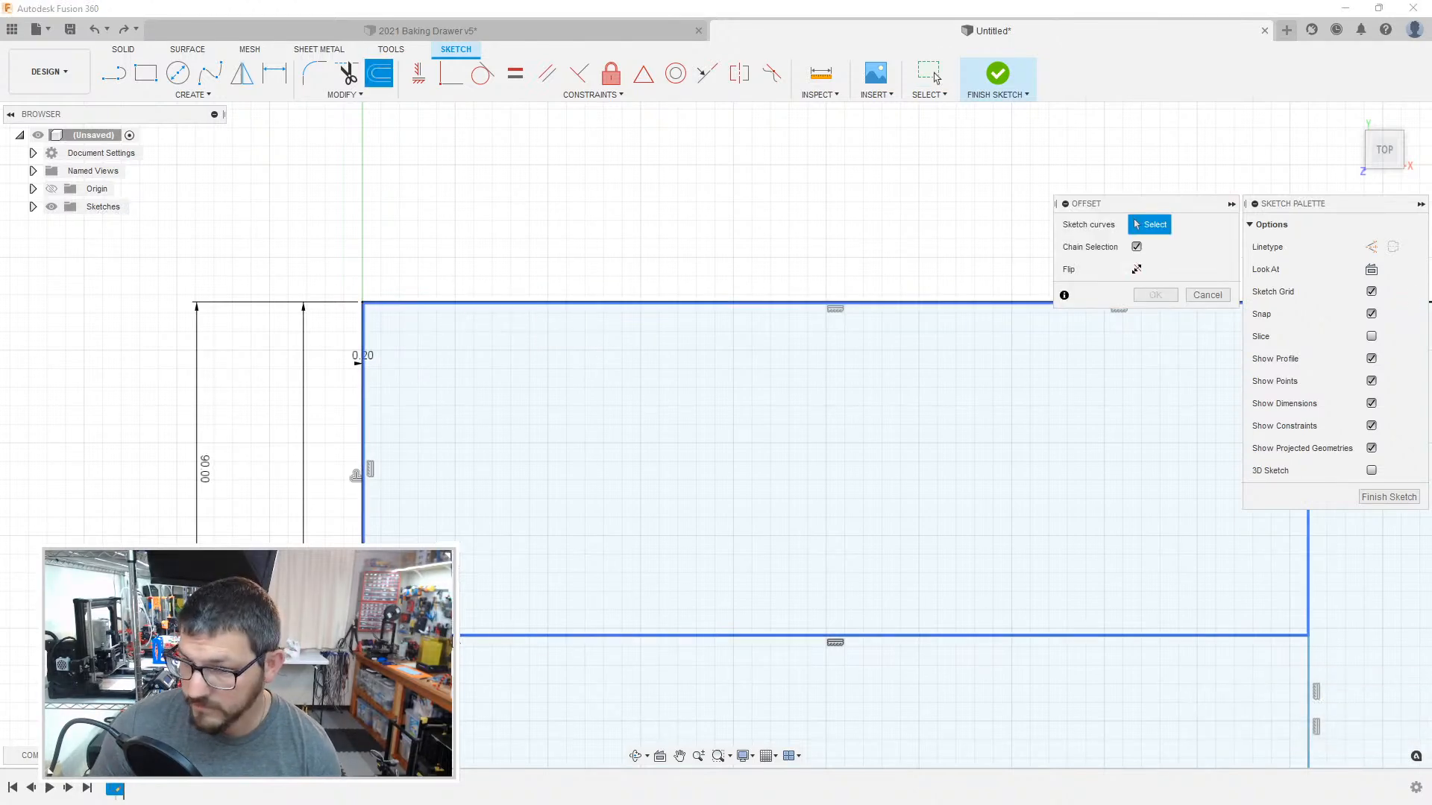
left_click(357, 475)
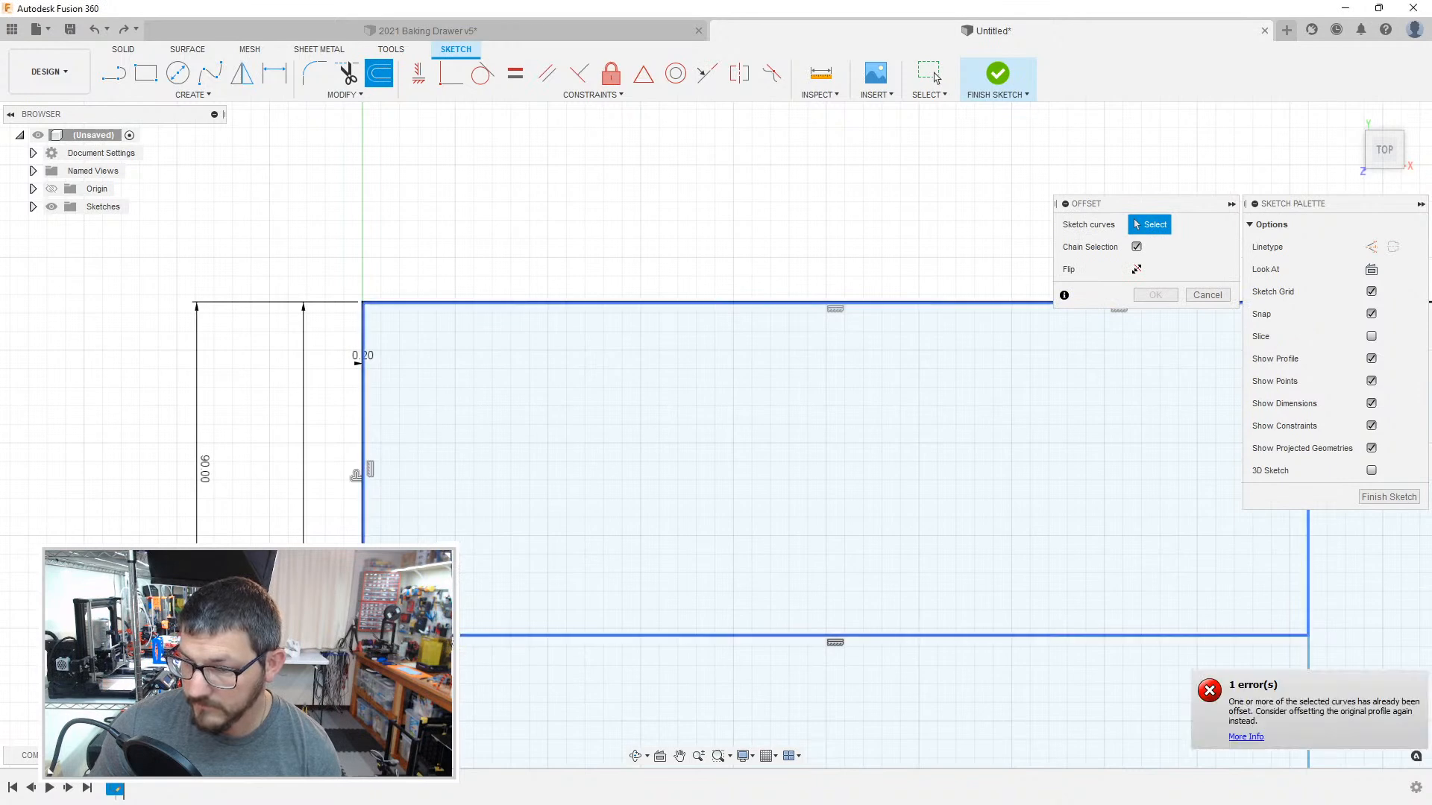
scroll(357, 470, "down", 2)
scroll(335, 405, "up", 4)
scroll(336, 405, "up", 3)
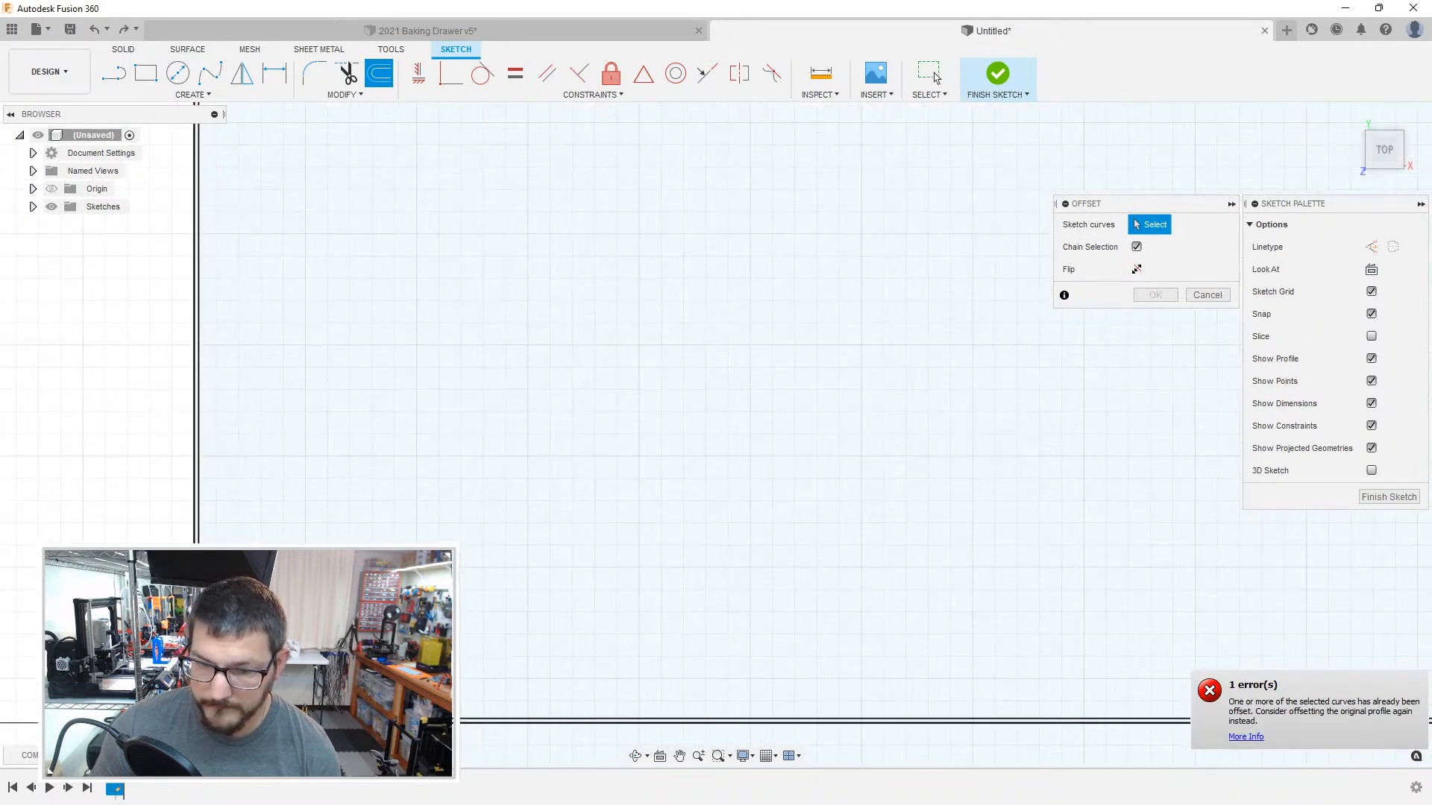
left_click(321, 720)
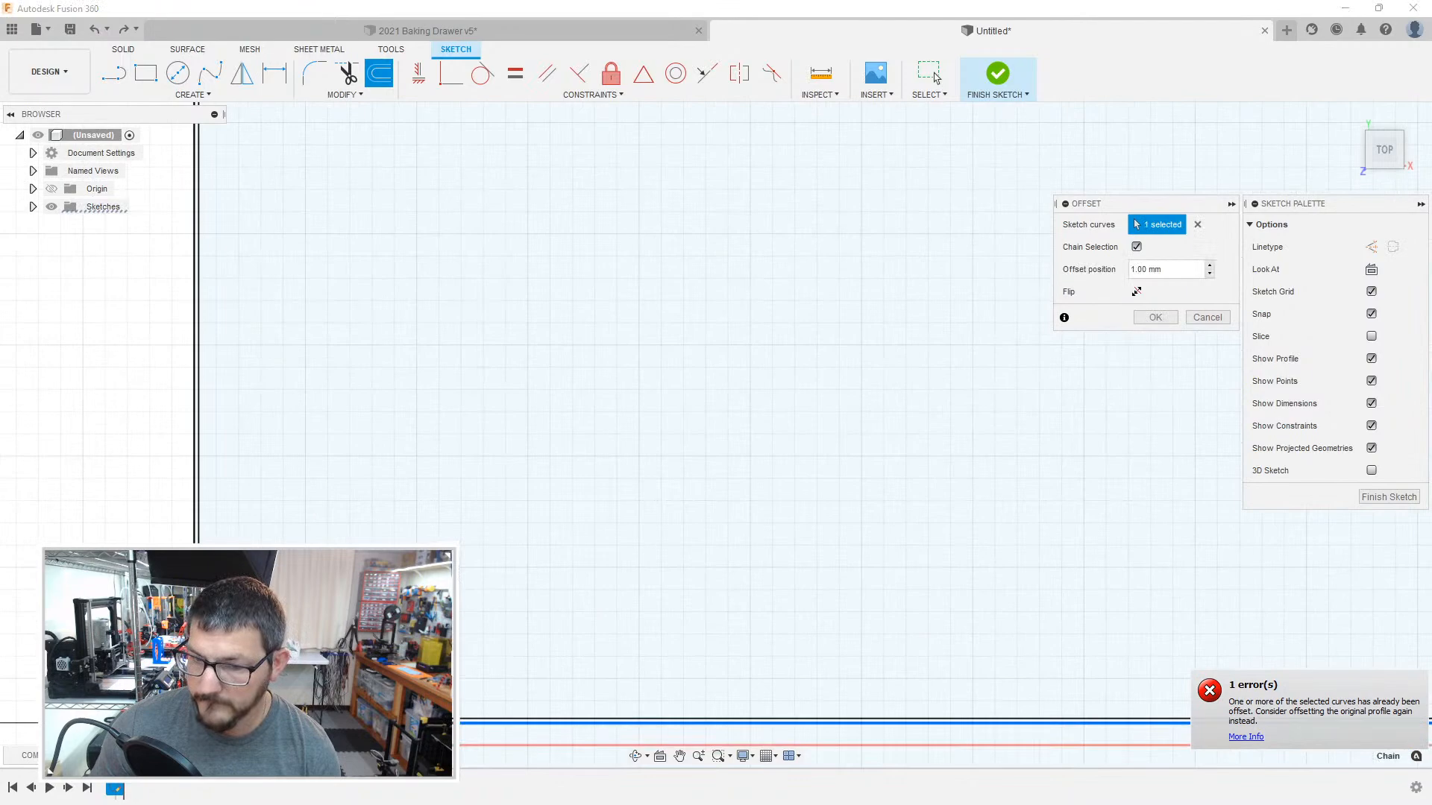
scroll(320, 540, "down", 7)
scroll(288, 448, "up", 4)
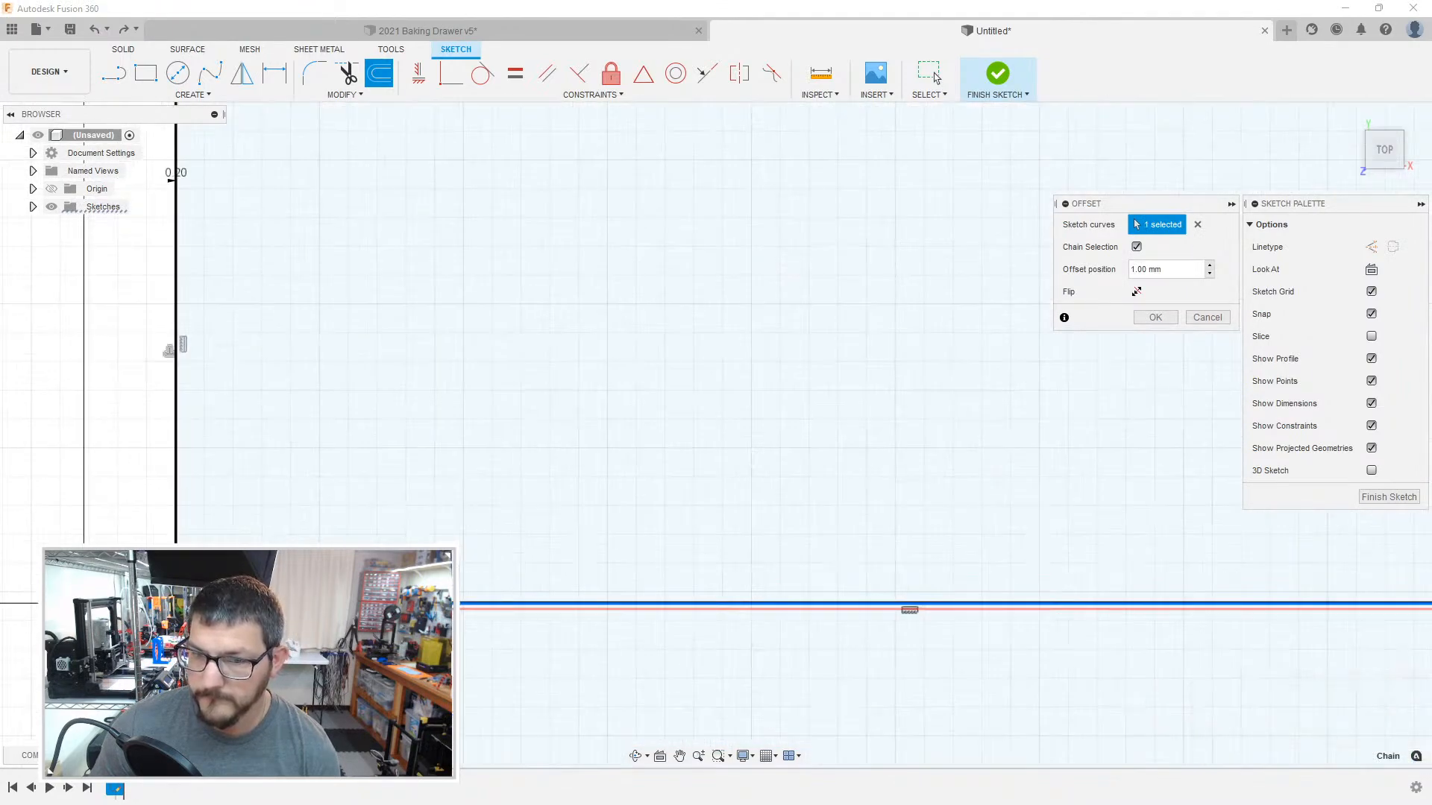
left_click(207, 460)
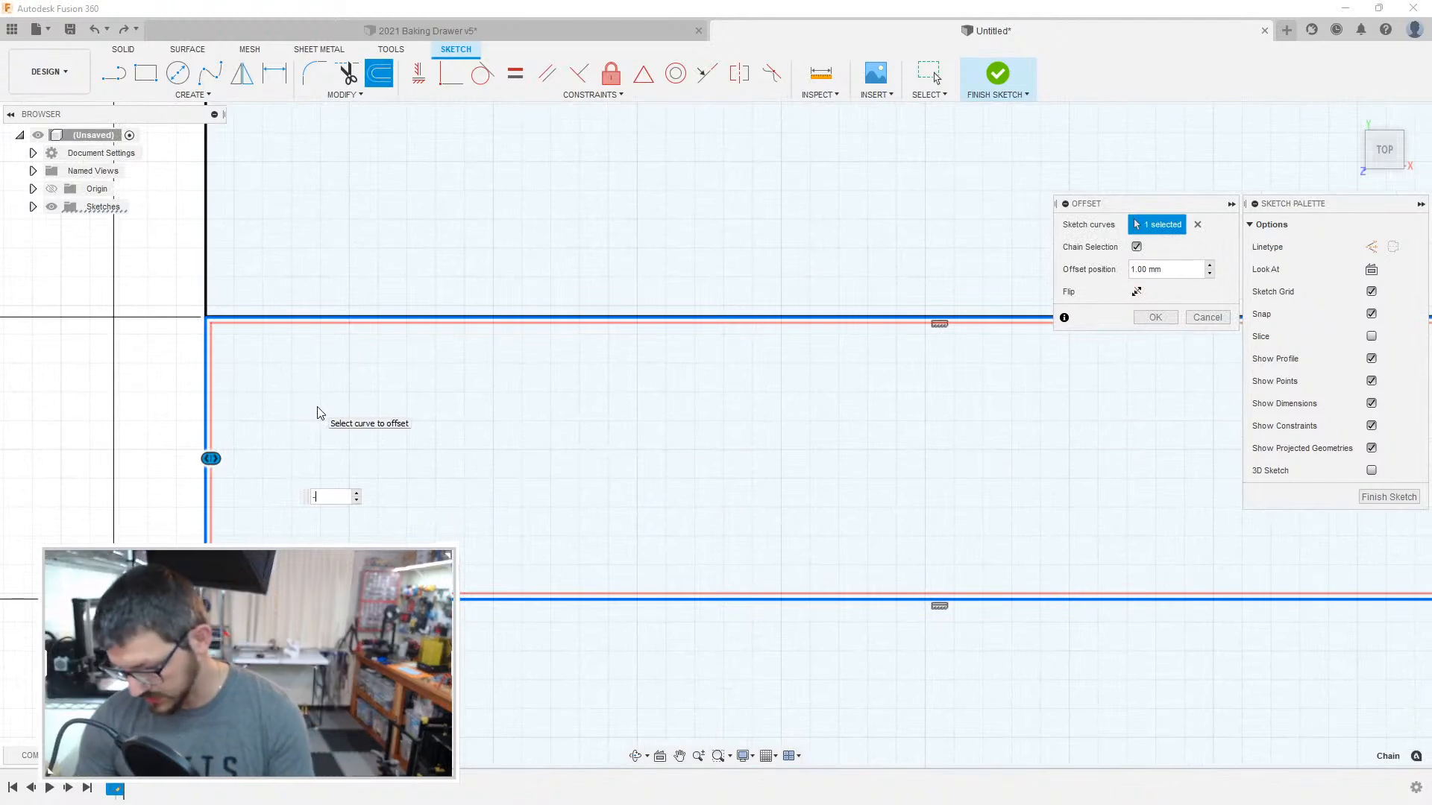
type("-.2")
key("Return")
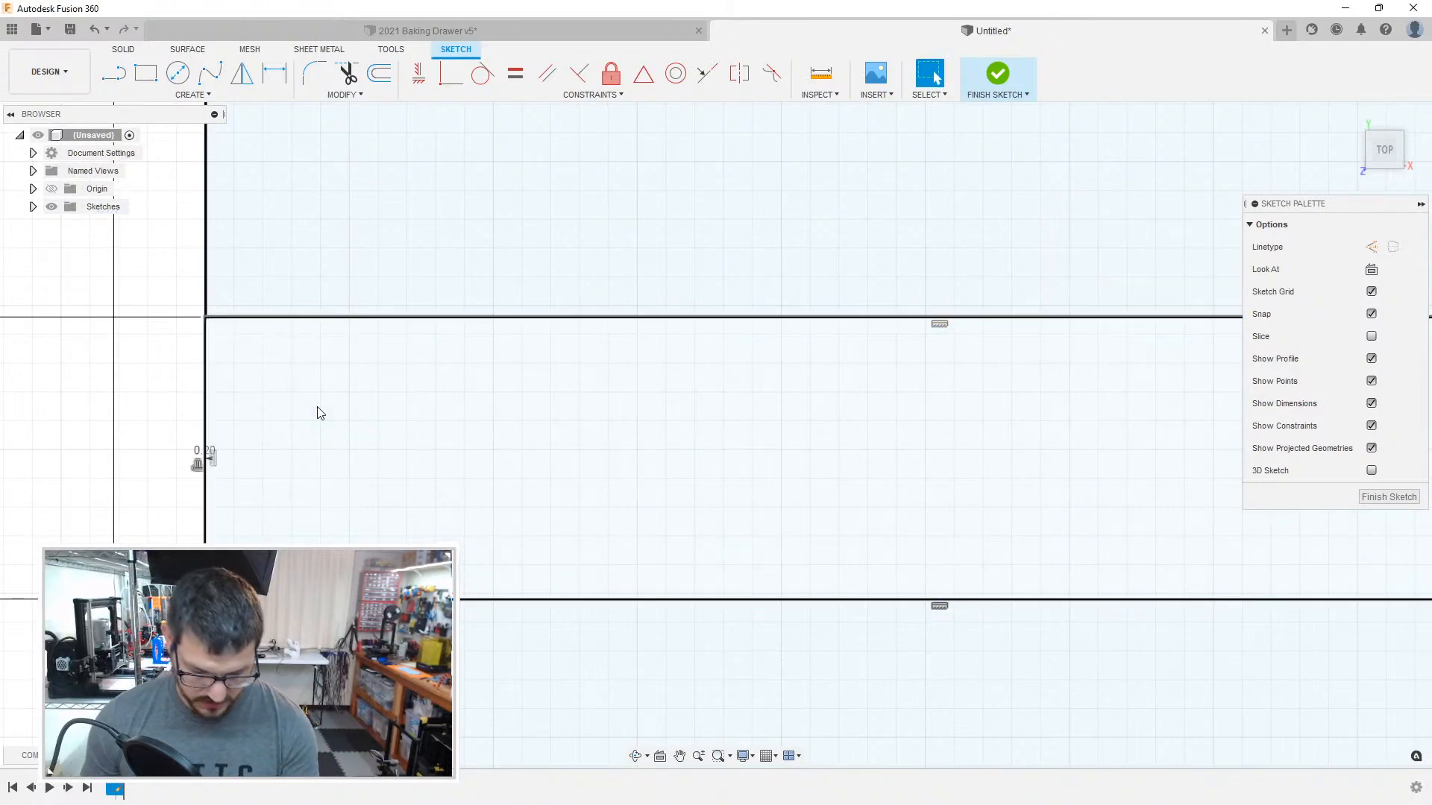
Step: Offset the chained outline of the upper-left compartment inward by 1 mm
key("o")
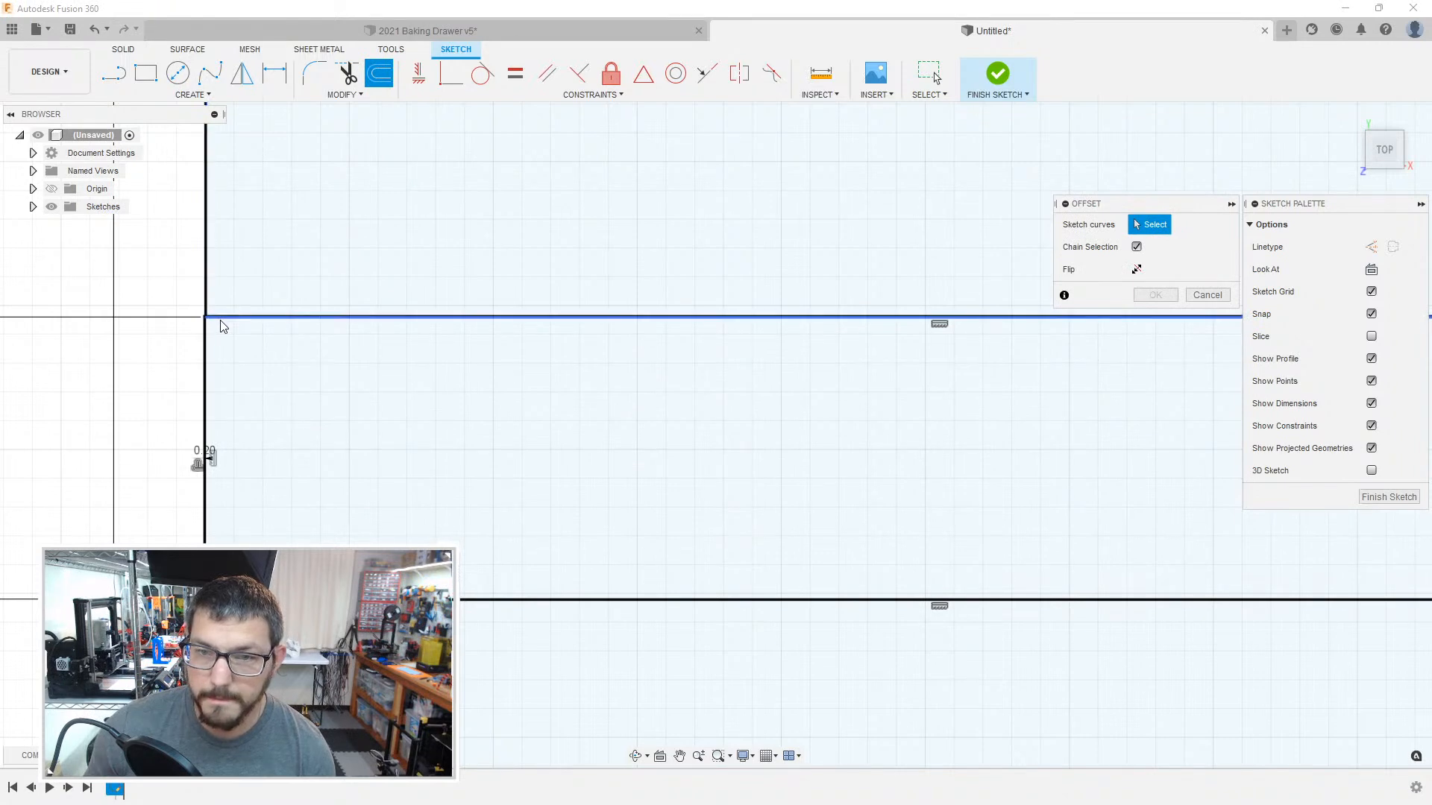
left_click(222, 319)
middle_click_drag(425, 430, 130, 431)
scroll(552, 454, "down", 3)
middle_click_drag(417, 358, 500, 547)
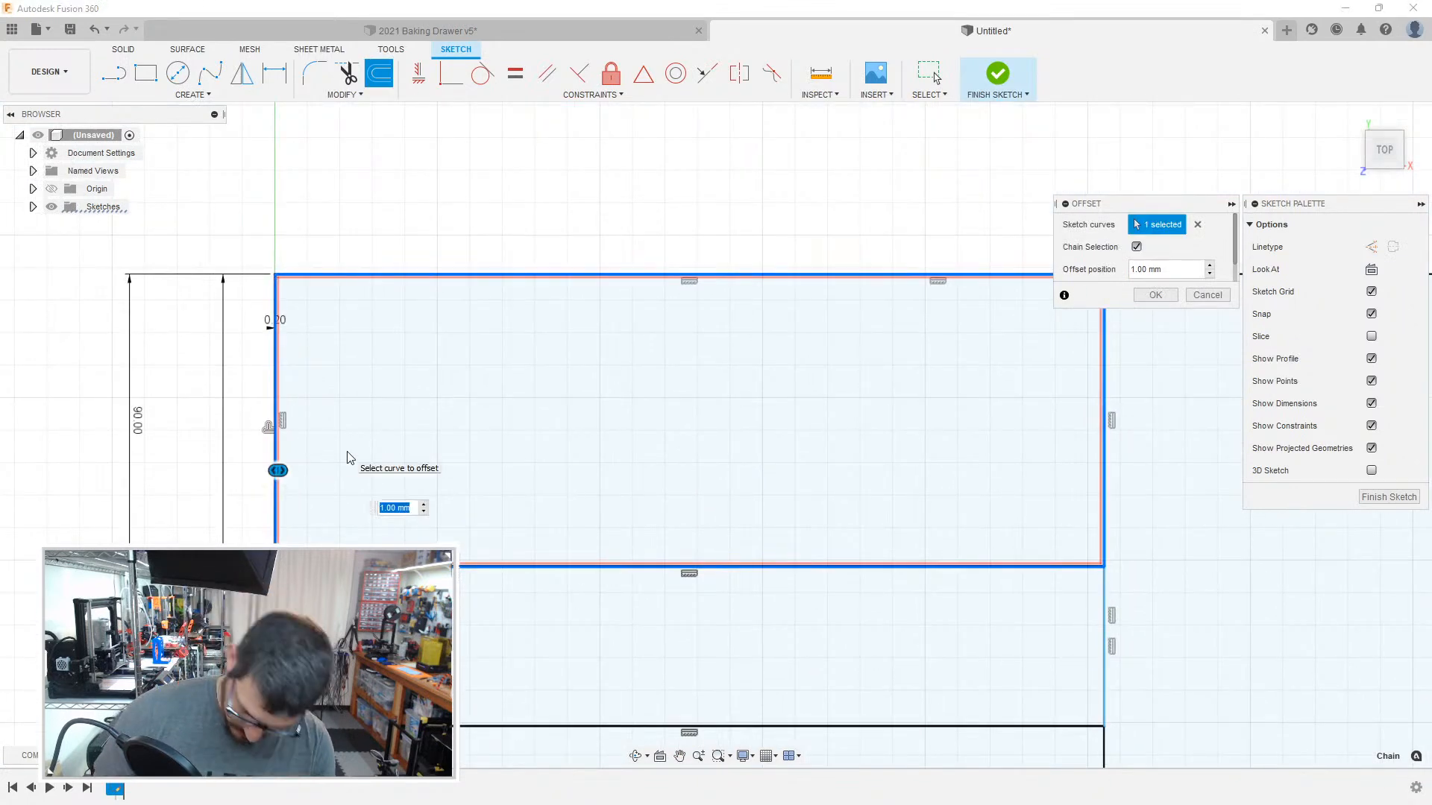
type("-.8")
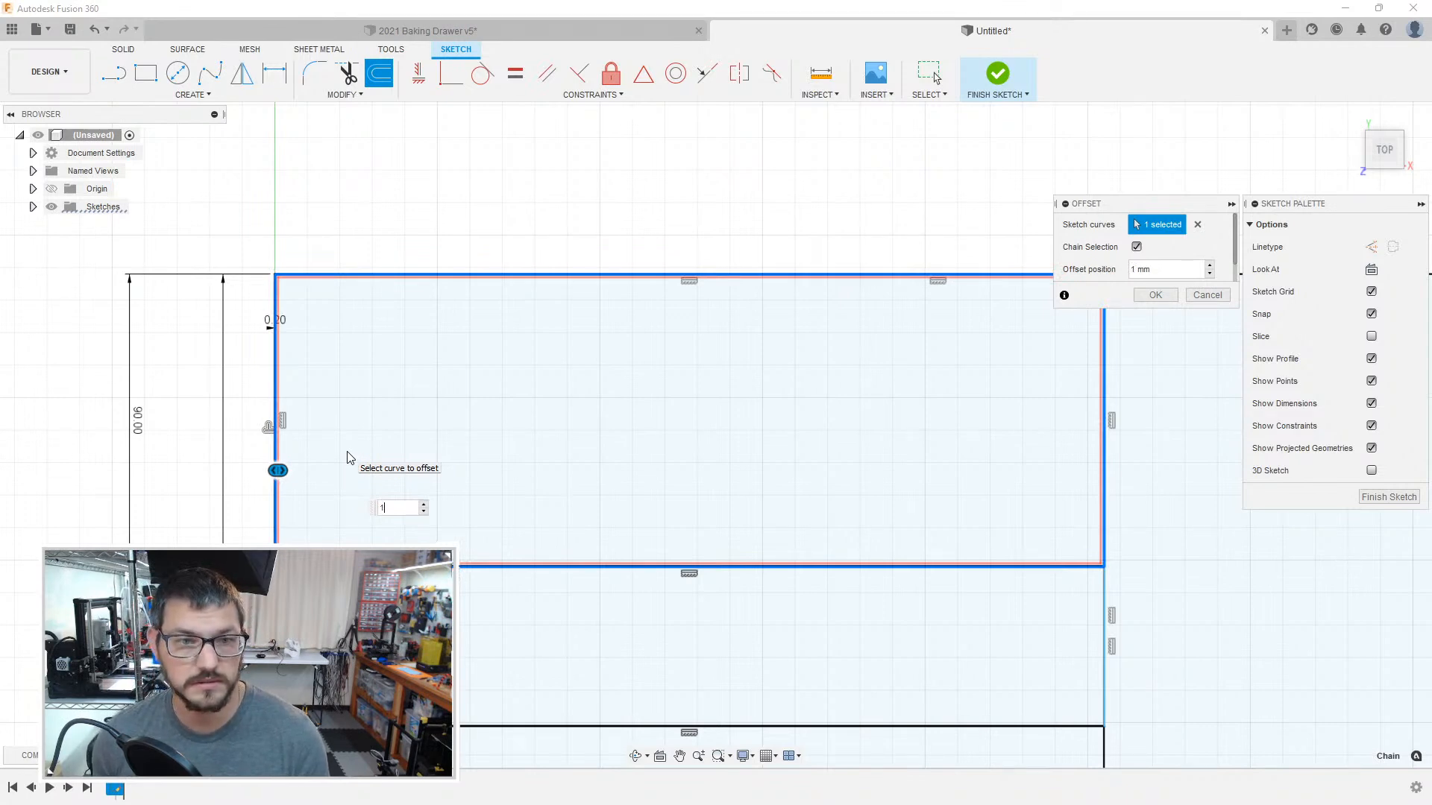
key("Return")
Step: Delete the 0.2 mm offset outline that runs outside the compartment directly below the upper-left one
scroll(358, 448, "down", 3)
scroll(352, 446, "up", 6)
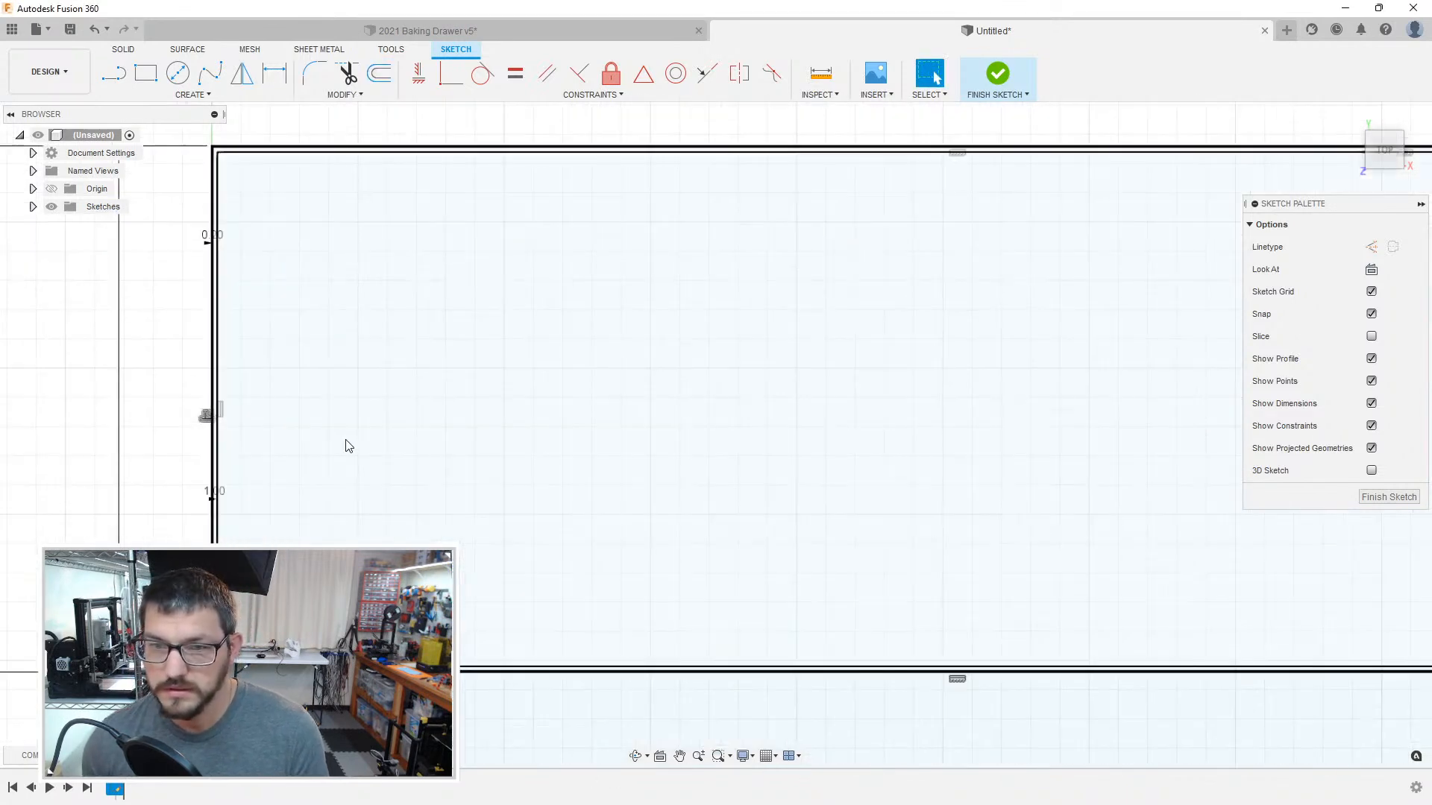
middle_click_drag(315, 413, 537, 274)
scroll(432, 481, "up", 8)
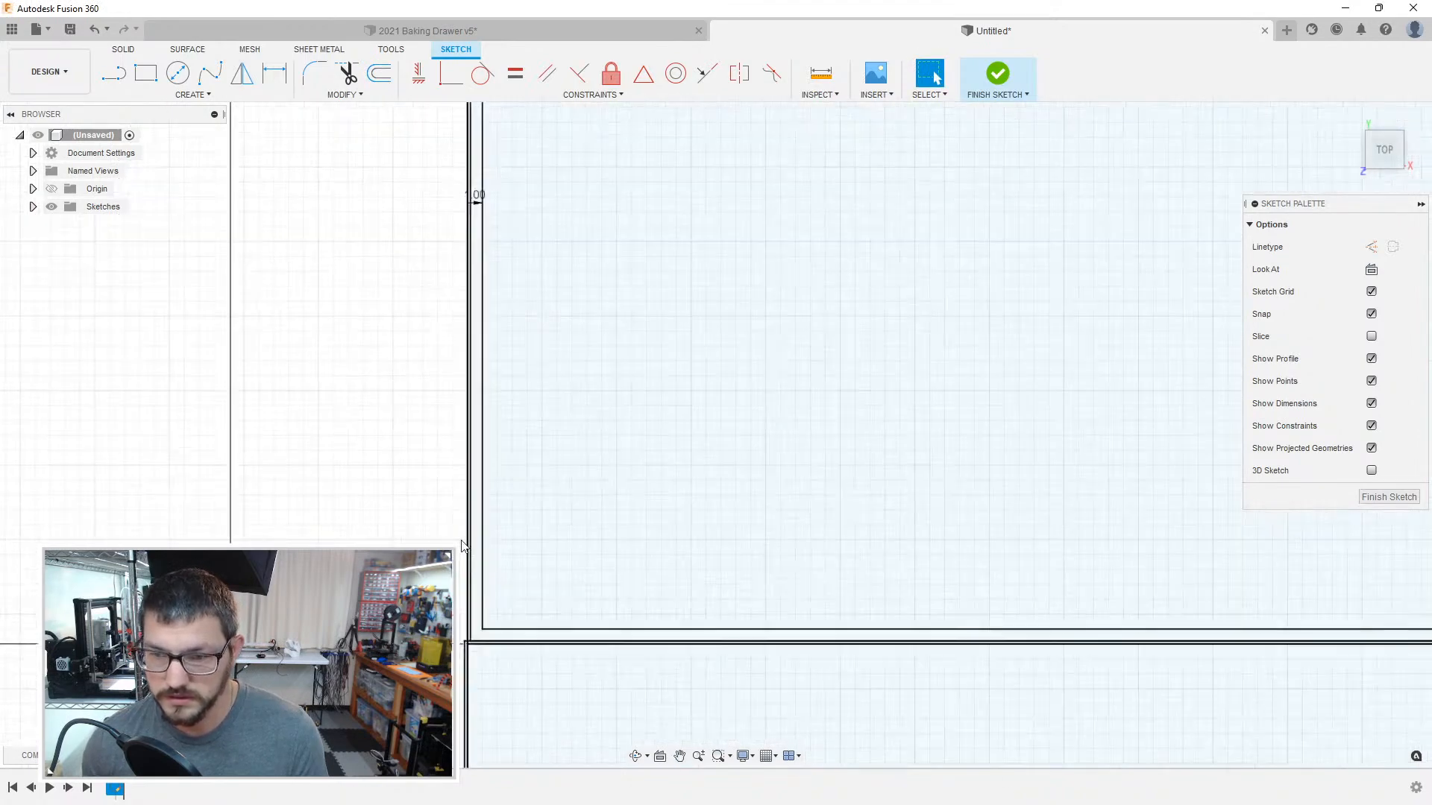
middle_click_drag(490, 631, 473, 444)
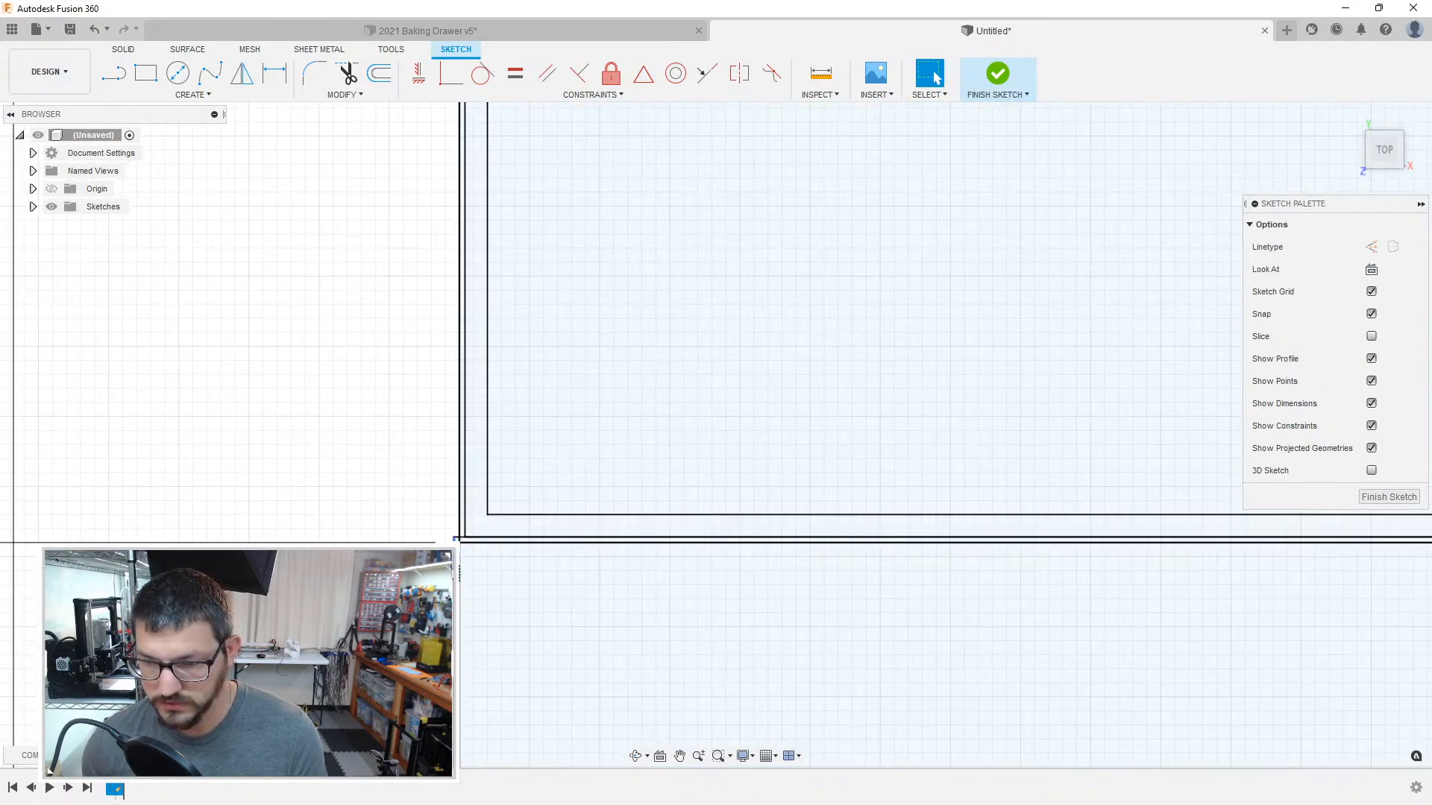
double_click(455, 538)
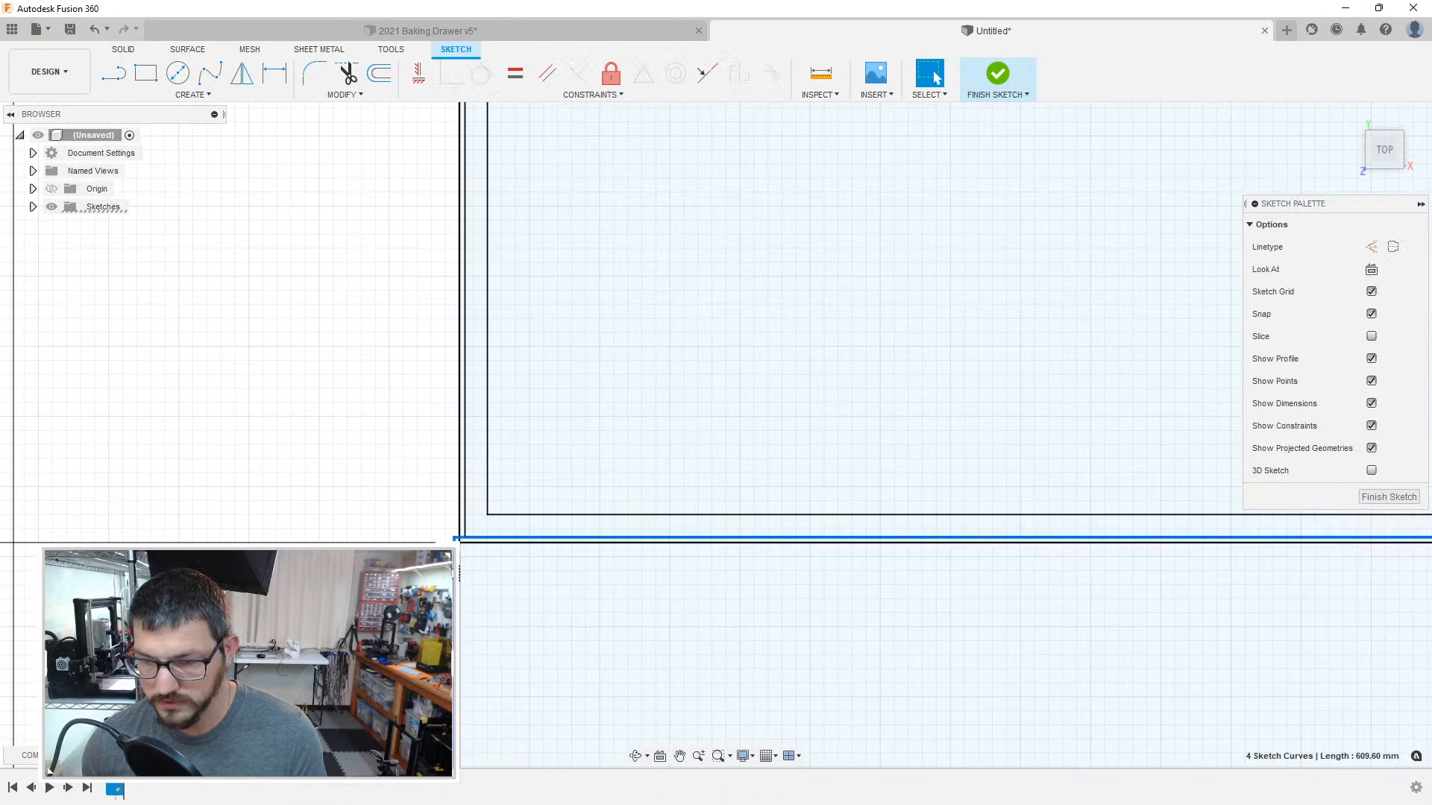
key("Escape")
Step: Offset the chained outline of the compartment directly below the upper-left one inward by 1 mm
middle_click_drag(525, 616, 502, 550)
key("o")
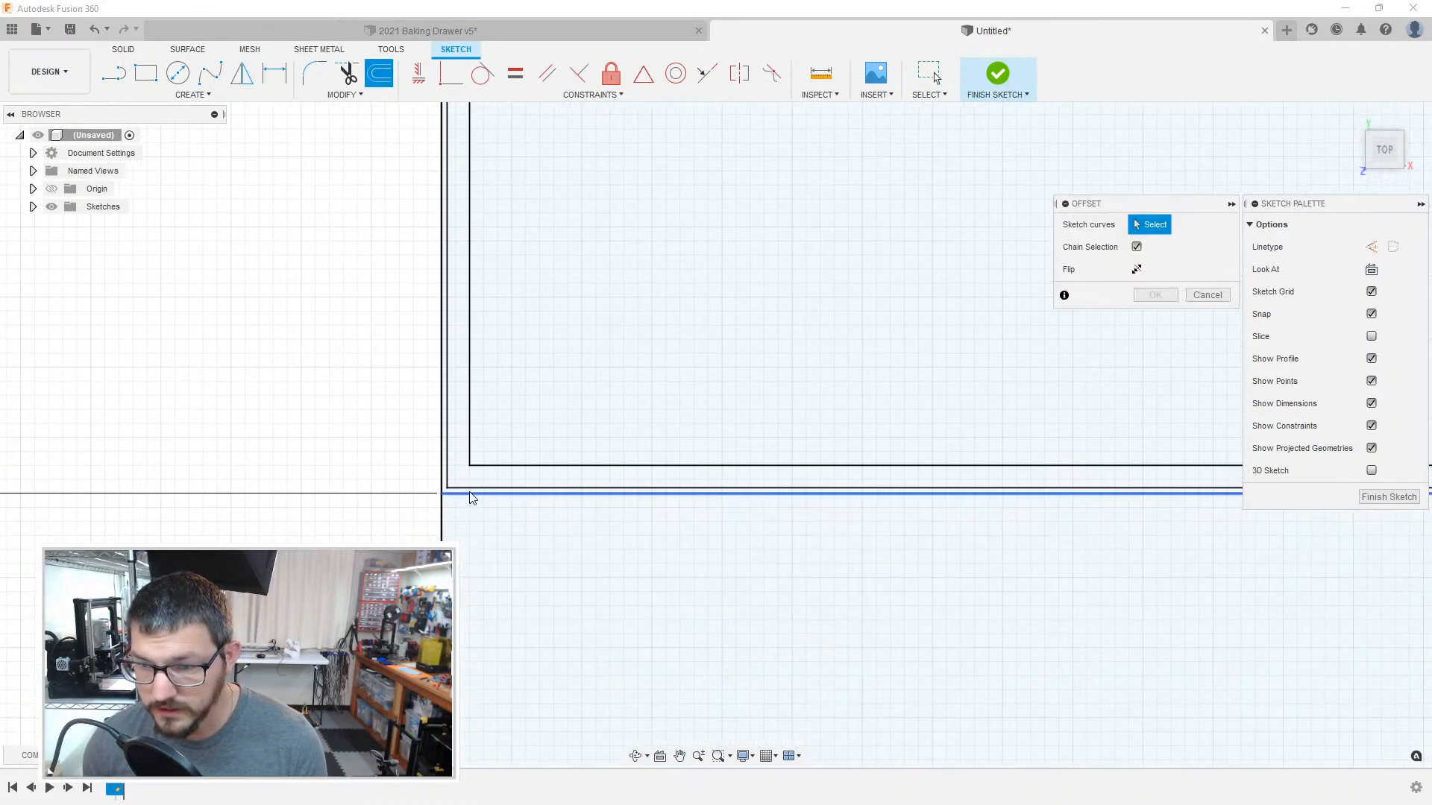
left_click(471, 493)
key("Return")
mouse_move(927, 562)
middle_mouse_down()
mouse_move(899, 518)
mouse_move(415, 458)
mouse_move(326, 492)
middle_mouse_up()
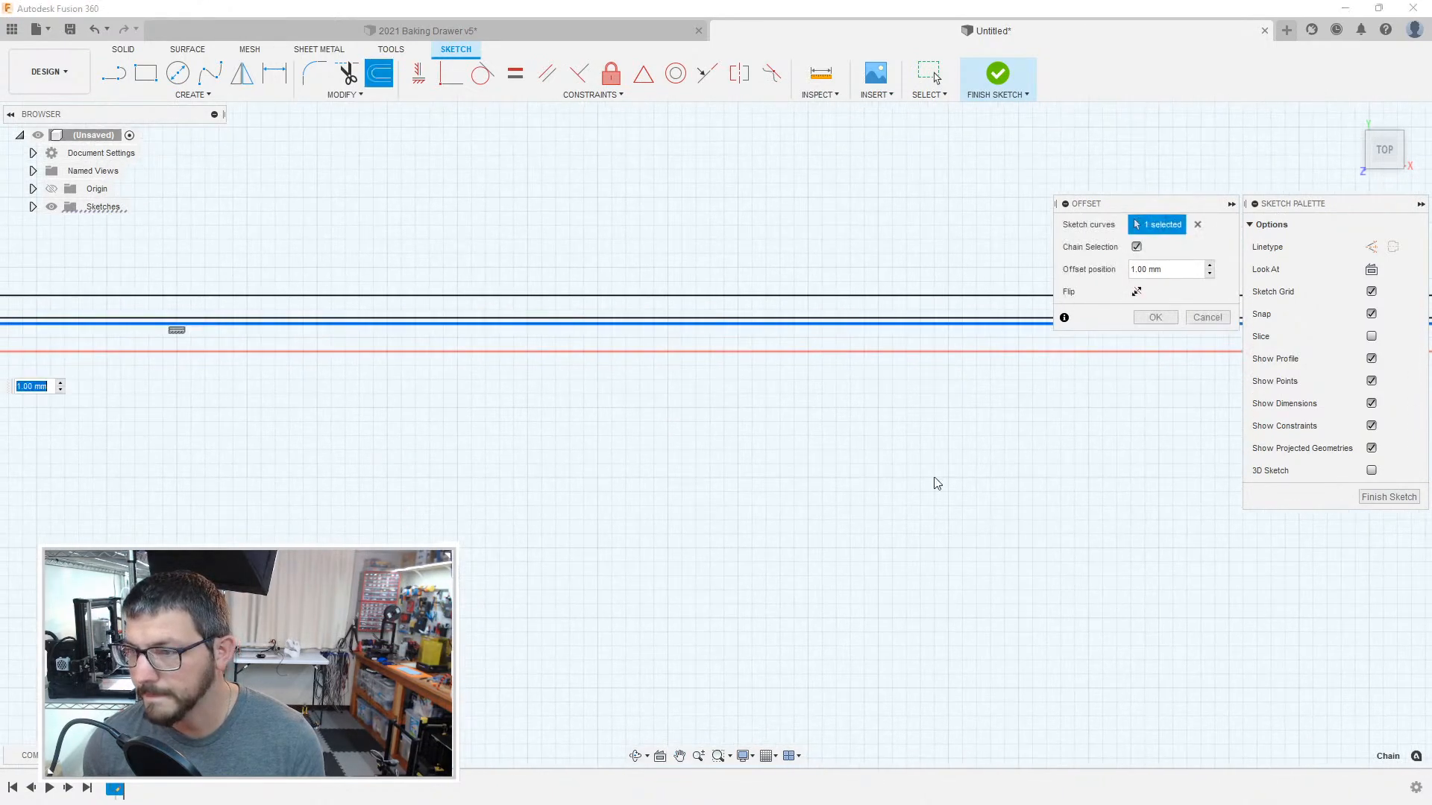
mouse_move(1096, 435)
middle_mouse_down()
mouse_move(830, 470)
mouse_move(246, 440)
middle_mouse_up()
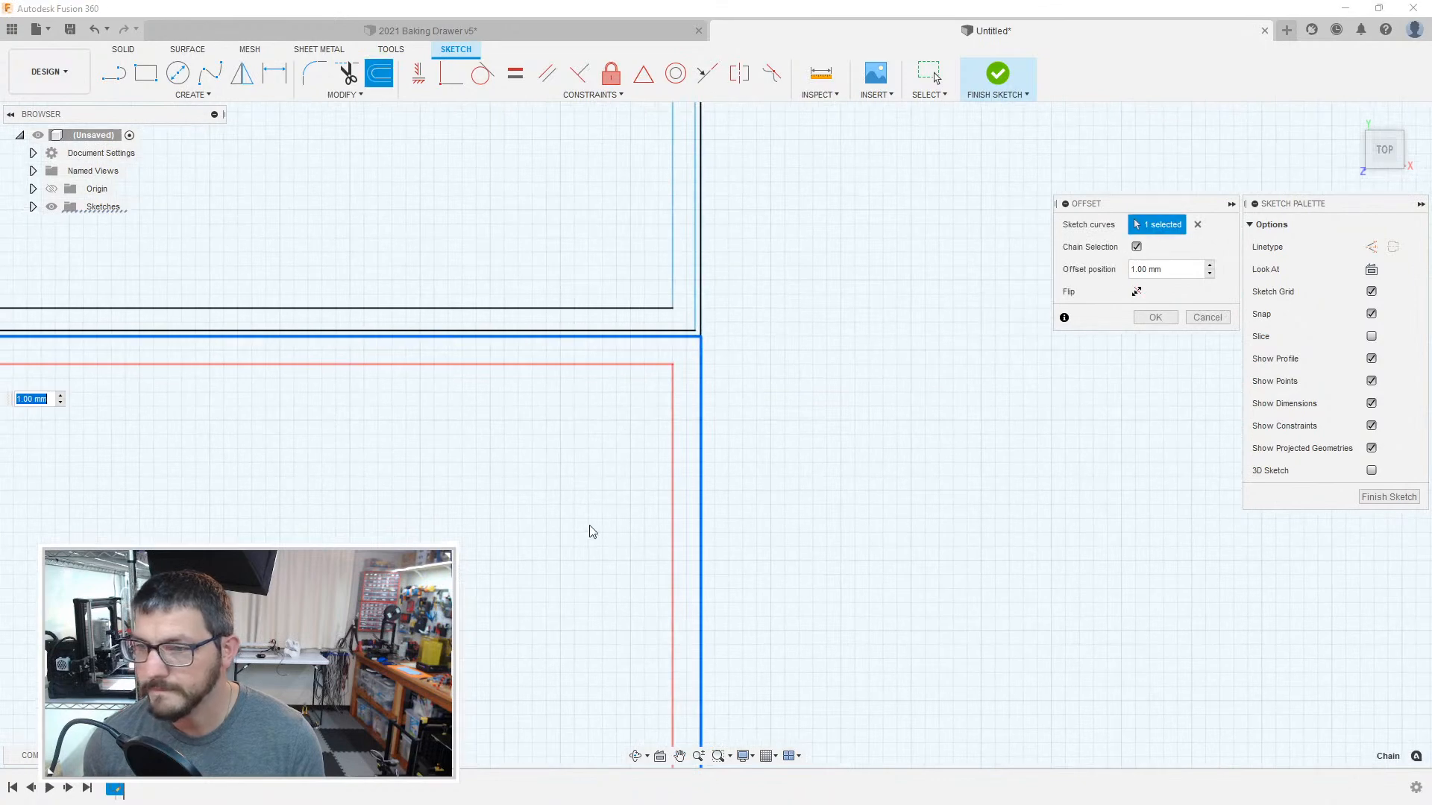
scroll(572, 505, "up", 3)
scroll(523, 497, "down", 5)
mouse_move(525, 559)
middle_mouse_down()
mouse_move(738, 266)
mouse_move(853, 141)
middle_mouse_up()
middle_click_drag(522, 438, 1059, 515)
middle_click_drag(406, 507, 751, 412)
middle_click_drag(194, 379, 959, 390)
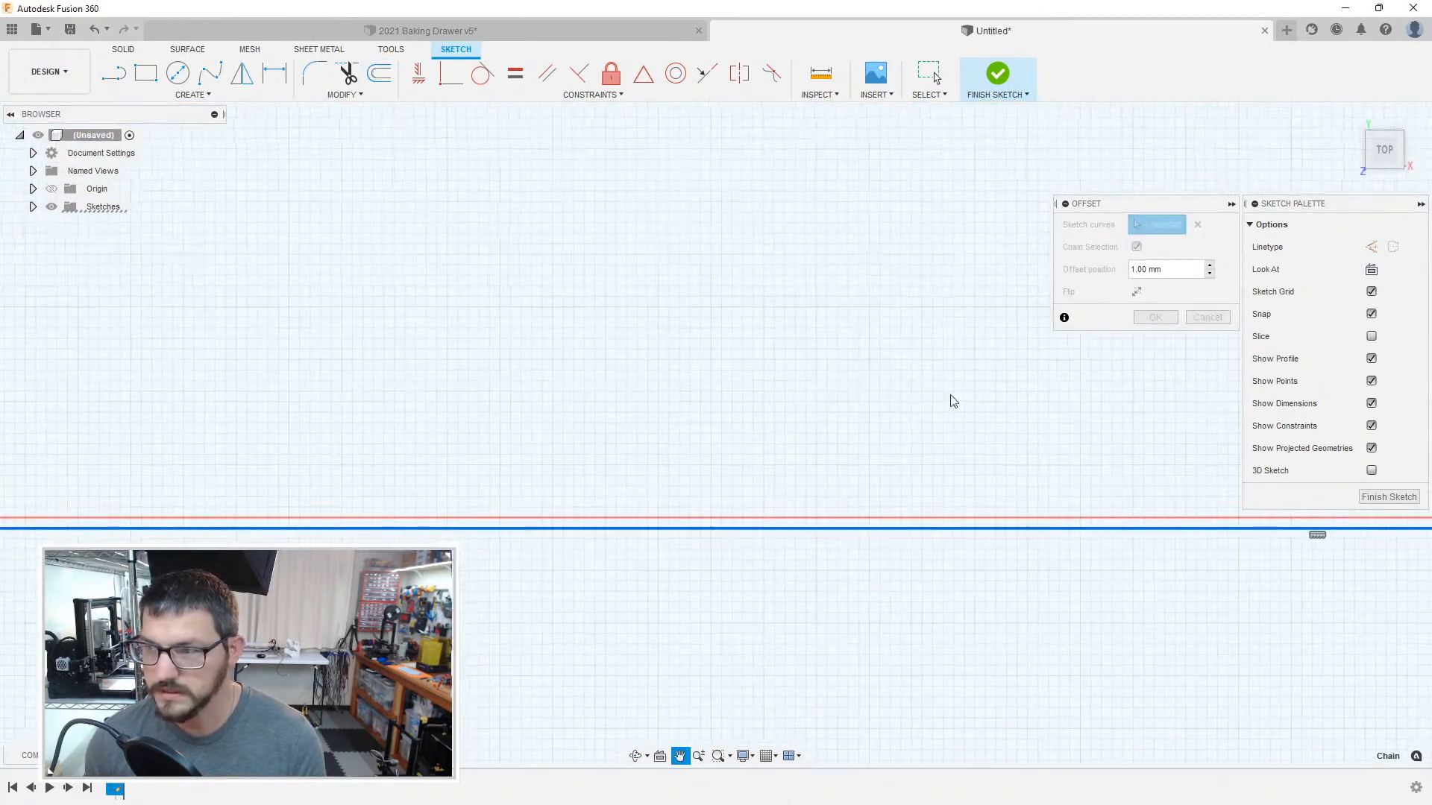
middle_click_drag(298, 419, 756, 446)
key("Return")
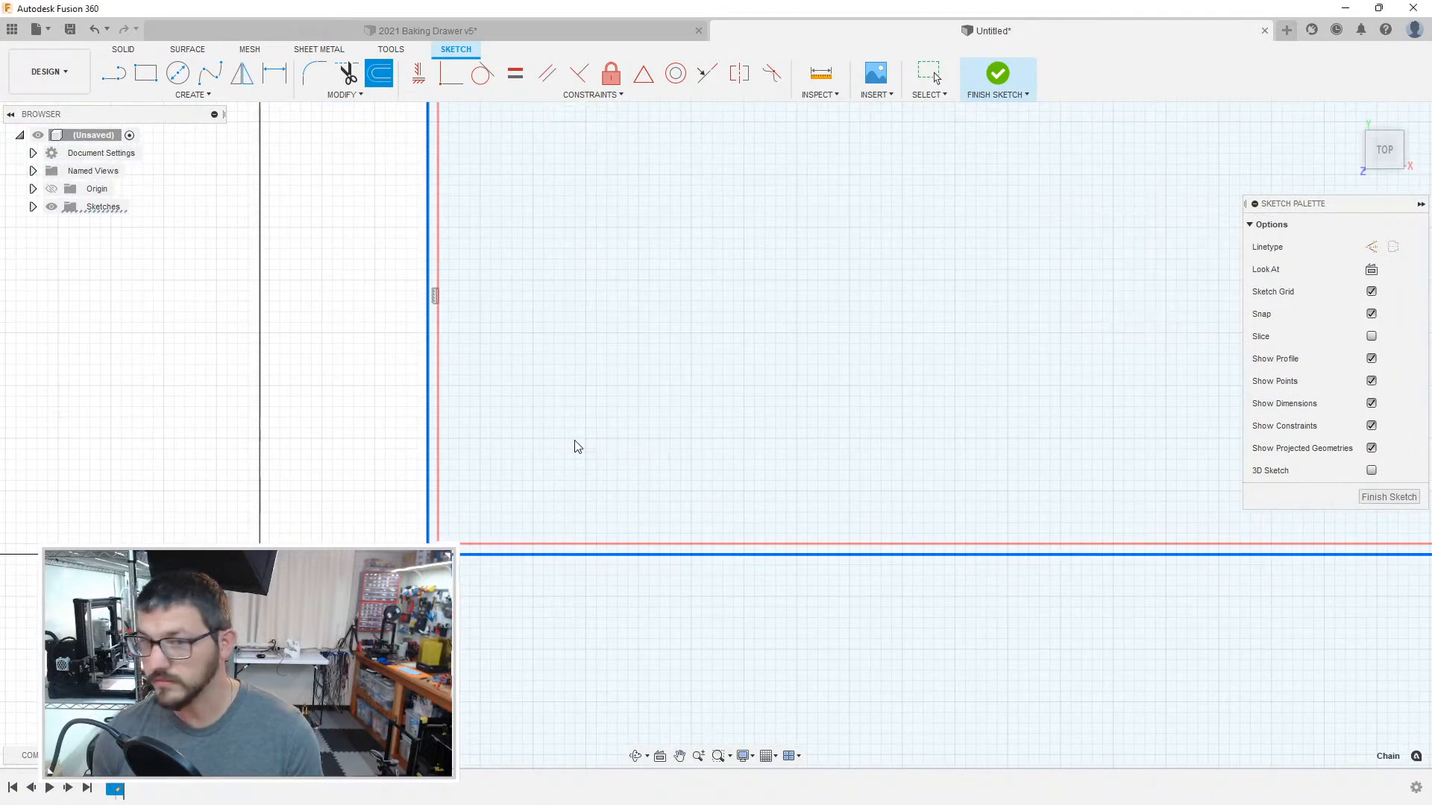
Step: Offset the chained outline of the second compartment from the top inward by 0.2 mm
key("o")
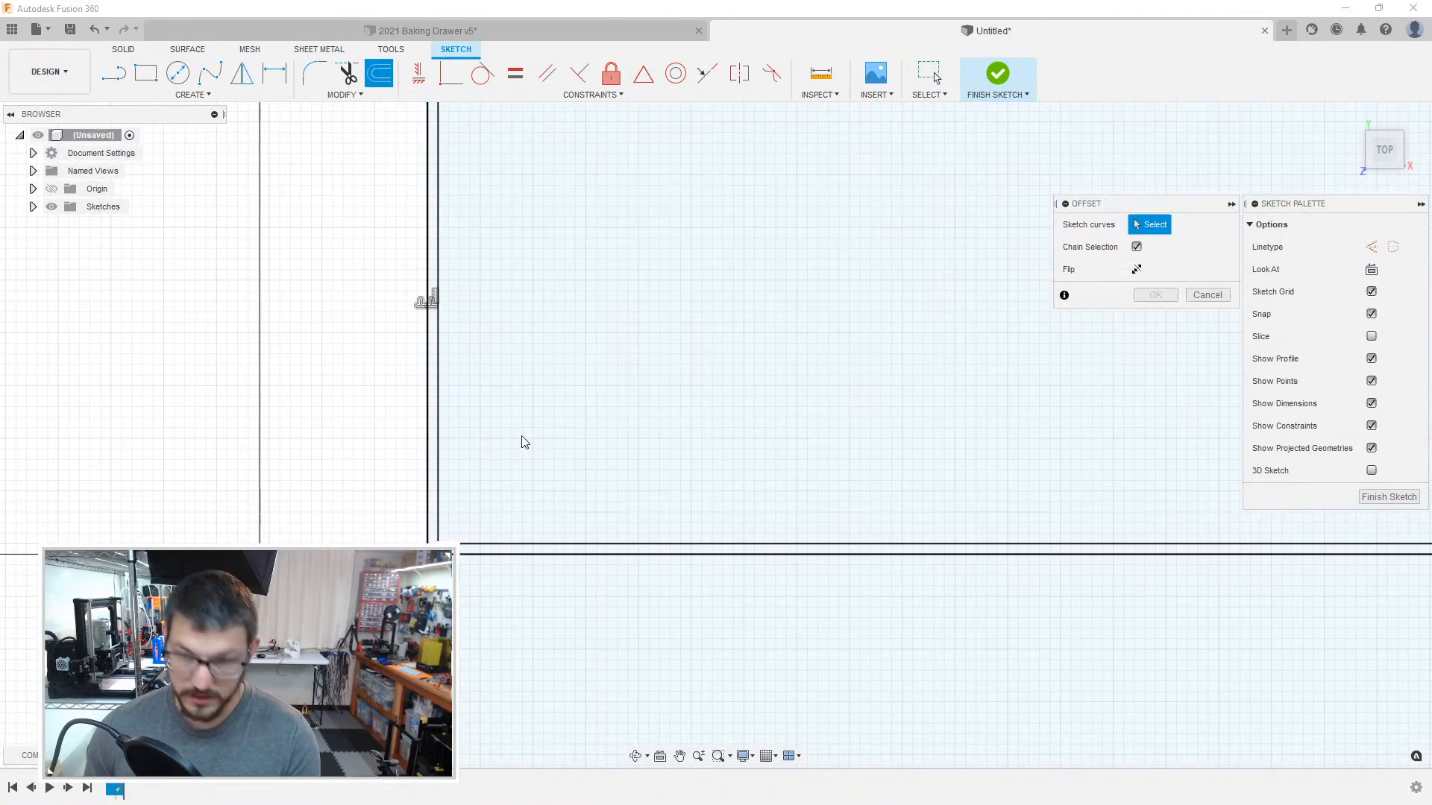
left_click(427, 463)
left_click(460, 556)
middle_click_drag(843, 359, 644, 120)
middle_click_drag(880, 498, 224, 450)
middle_click_drag(999, 406, 582, 393)
middle_click_drag(1222, 419, 788, 409)
type("2")
key("Return")
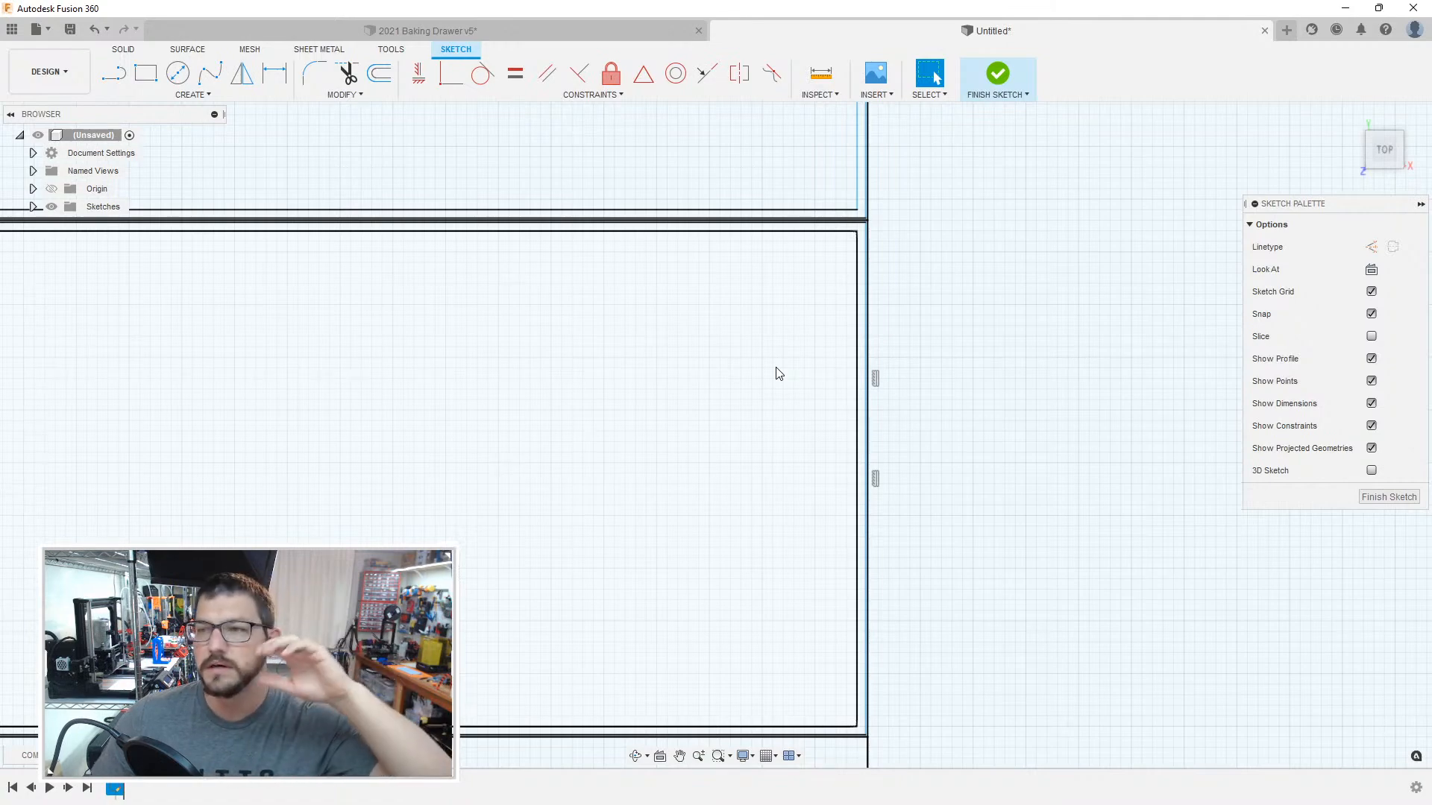
Step: Convert the dividing line between the upper-left compartment and the one below it to a construction line
middle_click_drag(764, 254, 781, 324)
scroll(824, 292, "down", 3)
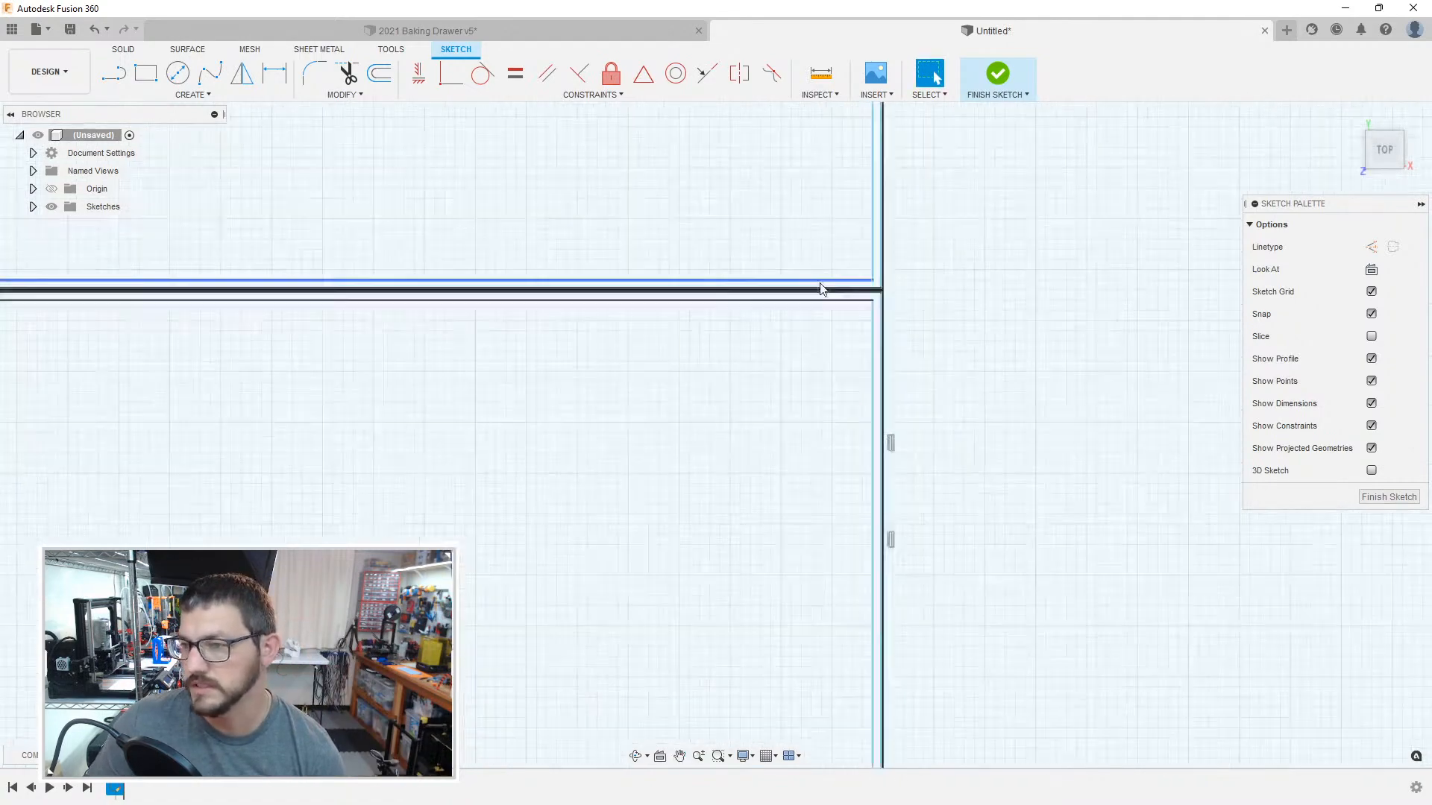
left_click(898, 309)
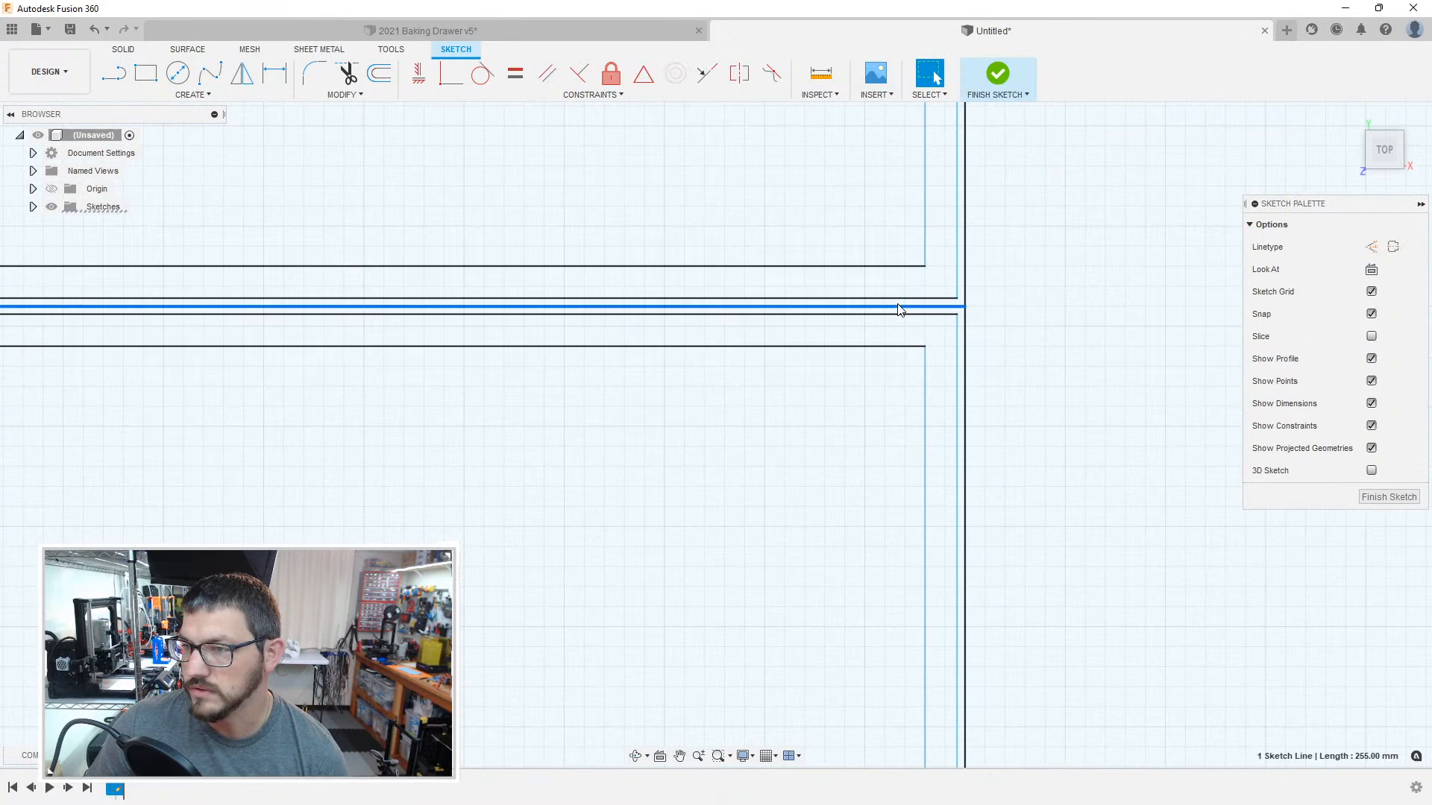
left_click(1062, 357)
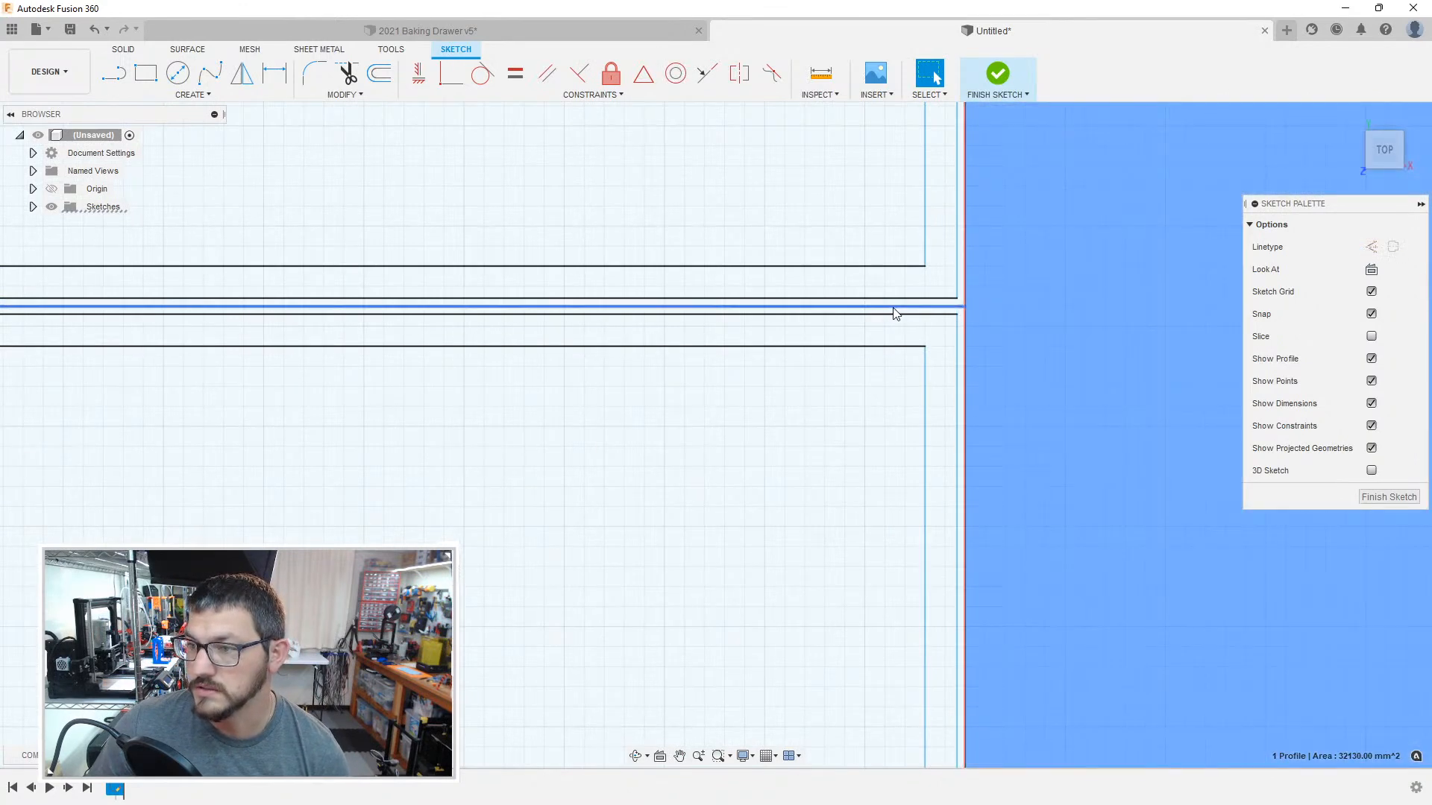
left_click(894, 307)
key("x")
left_click(658, 378)
scroll(523, 378, "down", 3)
middle_click_drag(505, 358, 1267, 342)
mouse_move(924, 380)
middle_mouse_down()
mouse_move(537, 406)
mouse_move(933, 405)
mouse_move(485, 422)
mouse_move(709, 426)
middle_mouse_up()
key("Escape")
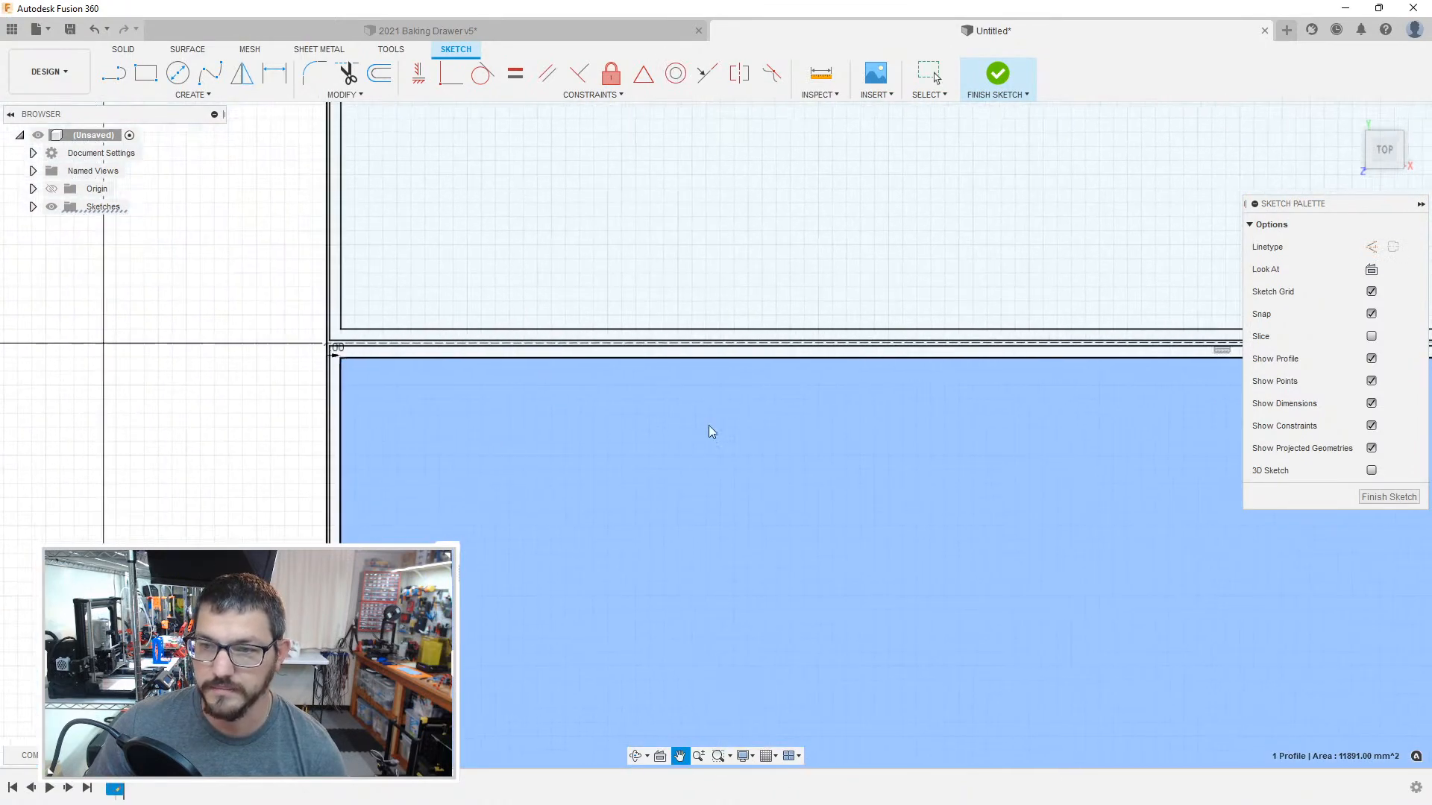
Step: Offset the chained outline of the third wide compartment from the top inward by 1 mm
scroll(408, 354, "up", 3)
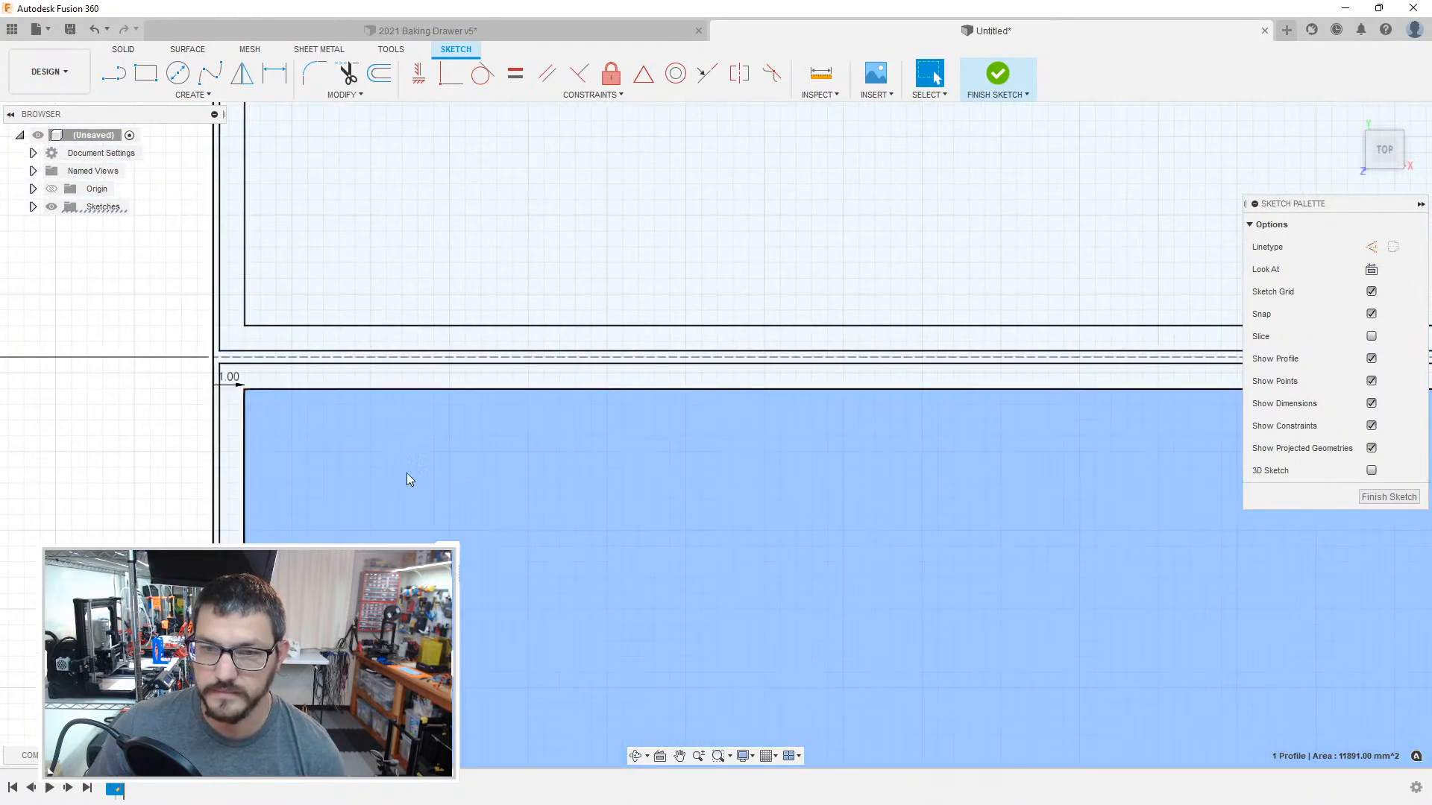
scroll(405, 477, "down", 5)
middle_click_drag(496, 445, 522, 104)
middle_click_drag(579, 458, 545, 437)
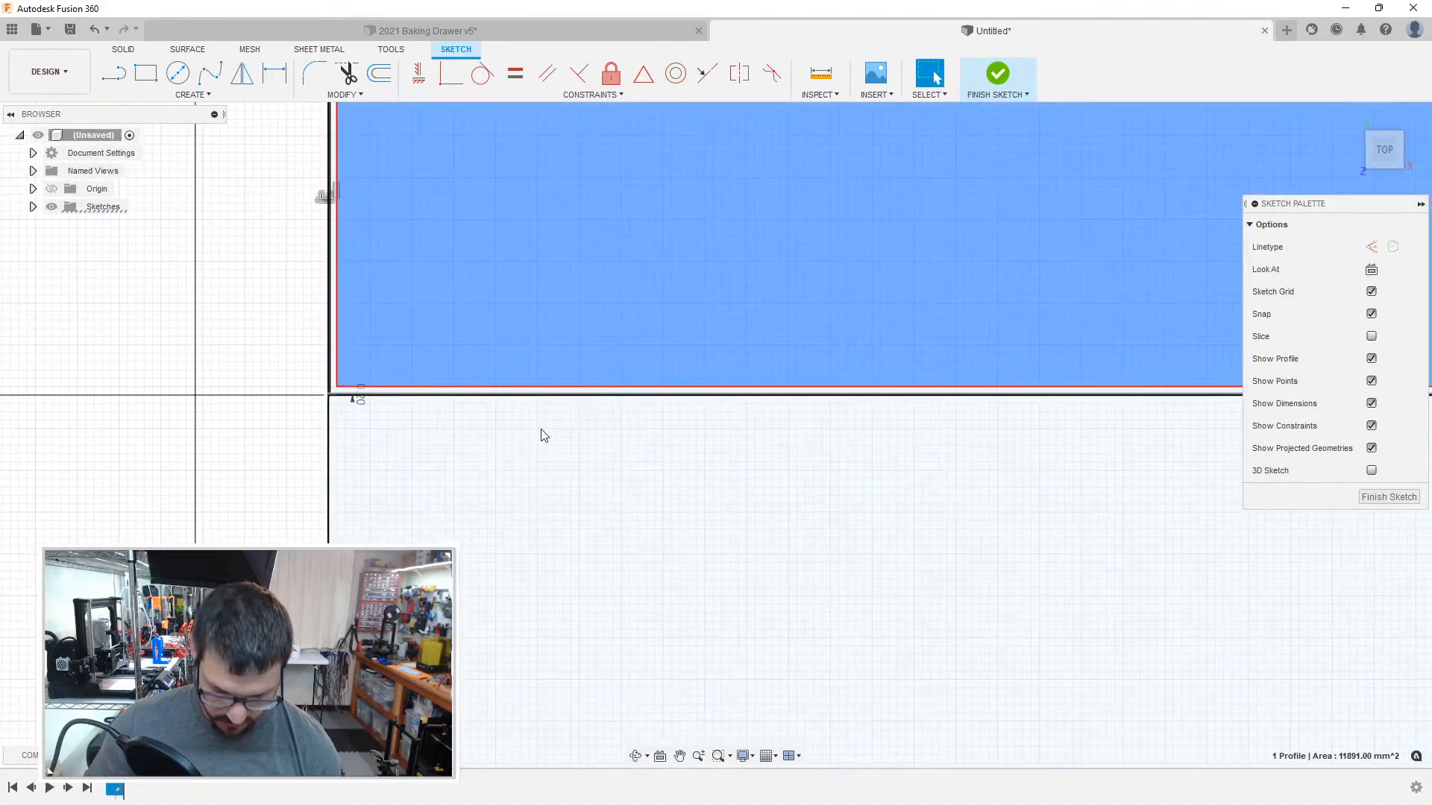
left_click(434, 490)
scroll(392, 442, "up", 5)
key("o")
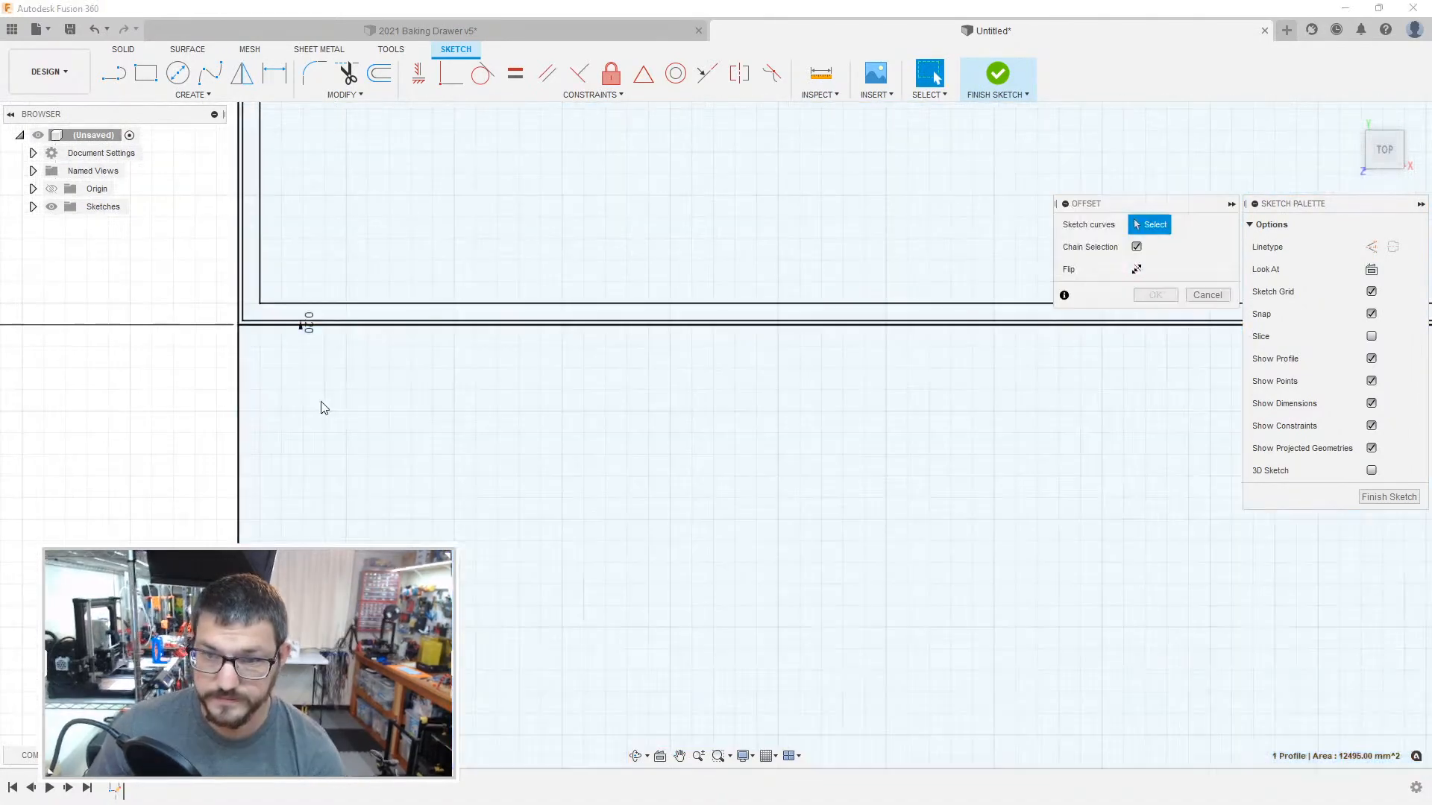
left_click(240, 385)
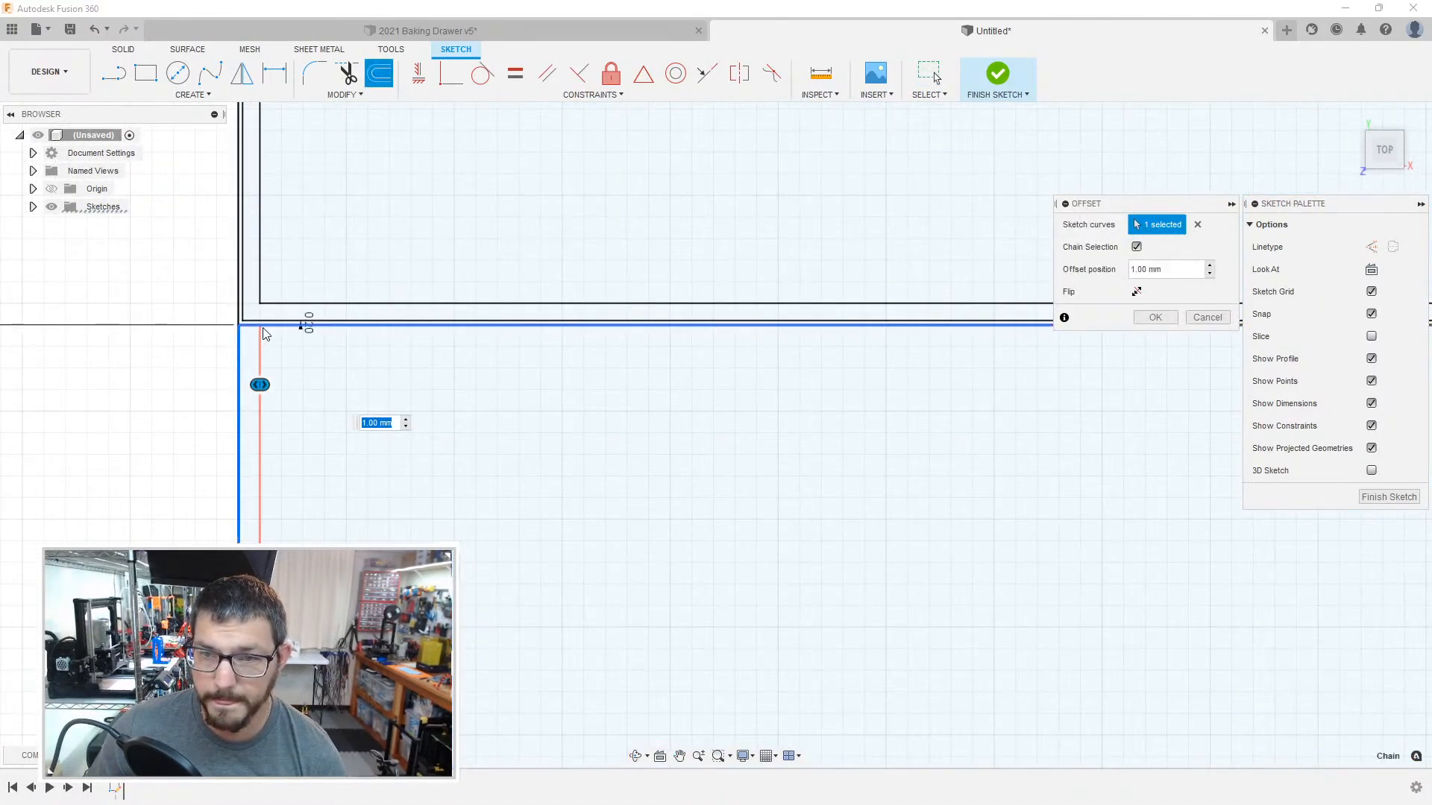
scroll(983, 427, "up", 3)
middle_click_drag(983, 426, 240, 383)
scroll(895, 396, "down", 5)
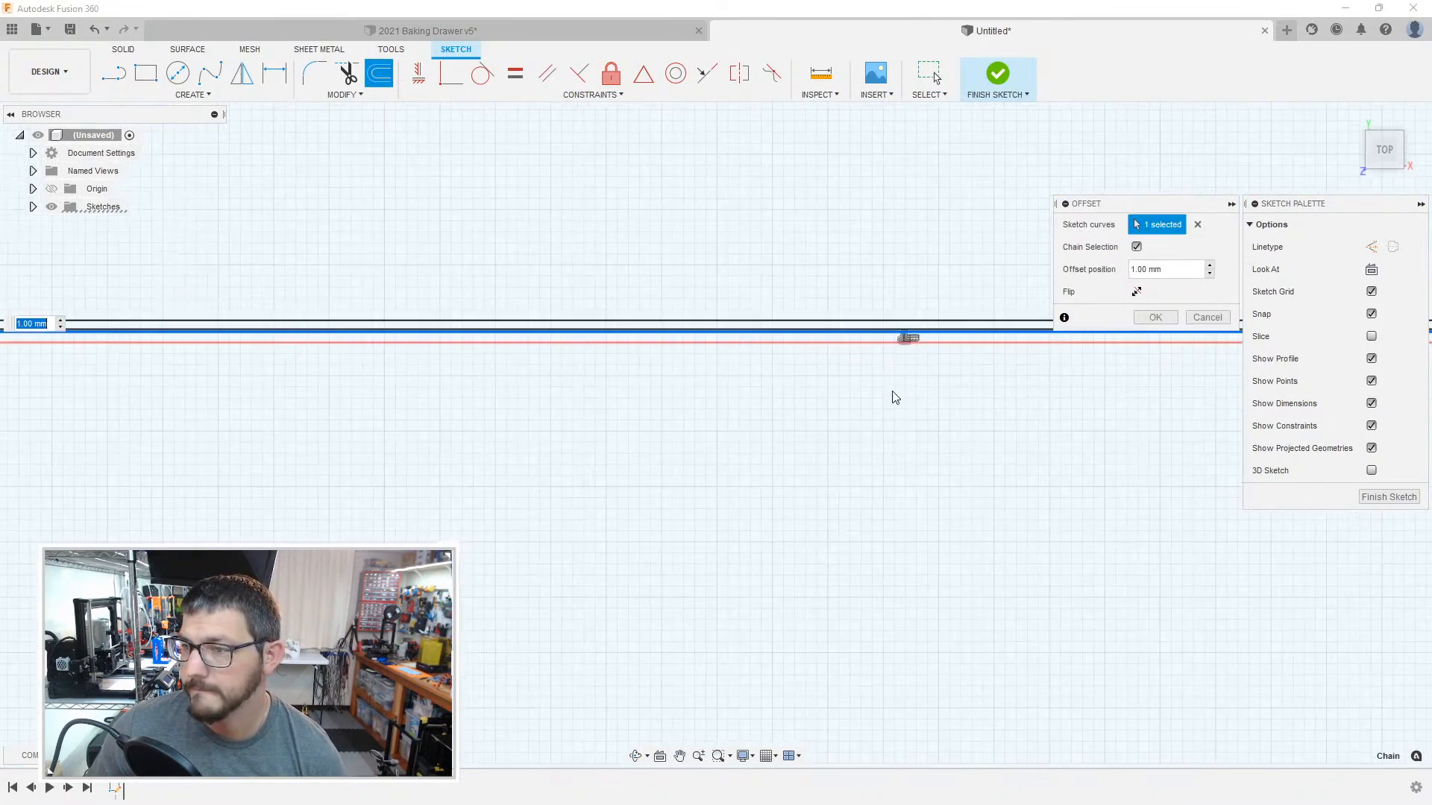
mouse_move(932, 449)
middle_mouse_down()
mouse_move(384, 447)
mouse_move(773, 402)
middle_mouse_up()
key("Return")
Step: Offset the chained outline of the third wide compartment inward by 0.2 mm
middle_click_drag(534, 379, 880, 382)
scroll(880, 382, "up", 1)
middle_click_drag(533, 391, 735, 381)
scroll(734, 381, "up", 1)
scroll(528, 342, "down", 7)
scroll(525, 331, "up", 6)
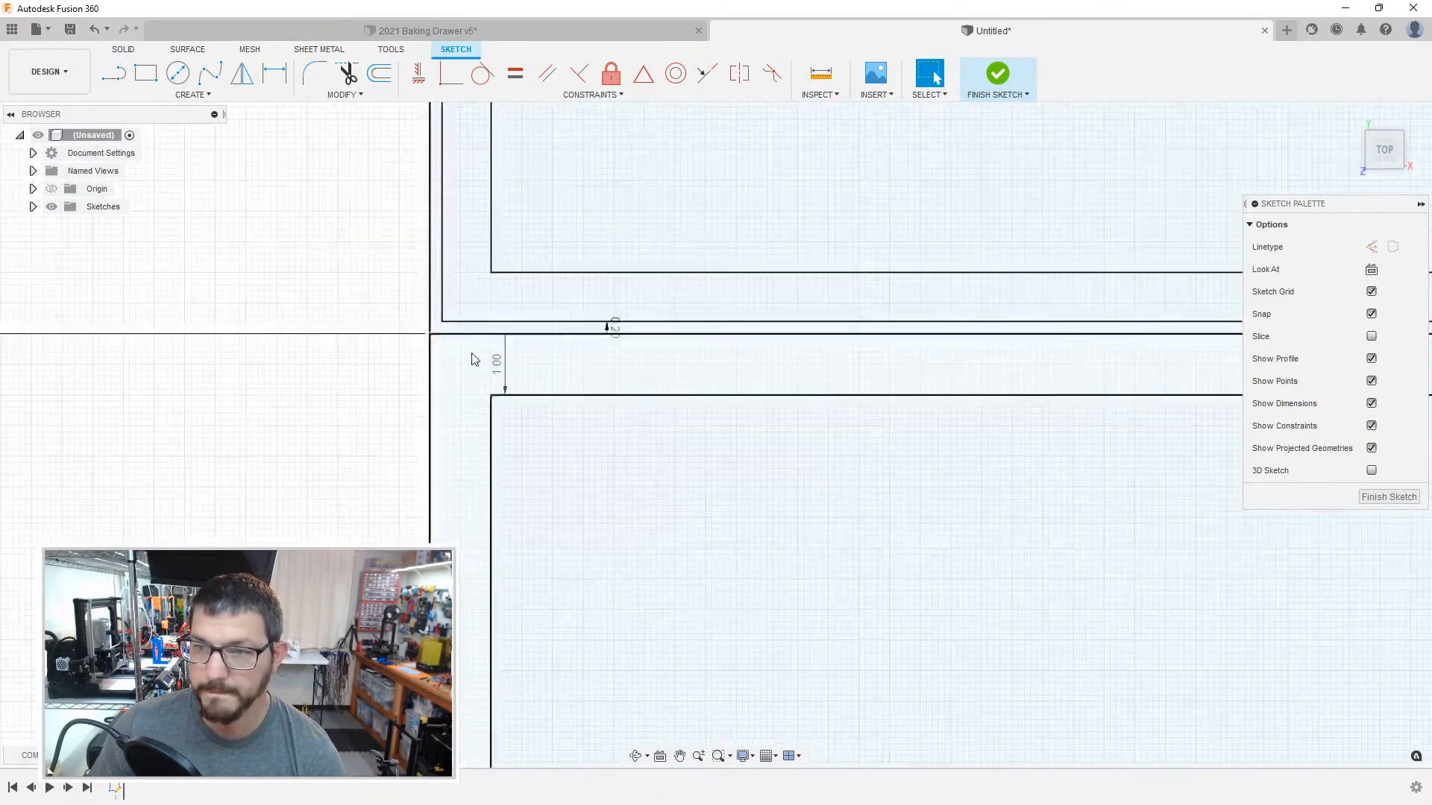
key("o")
left_click(447, 340)
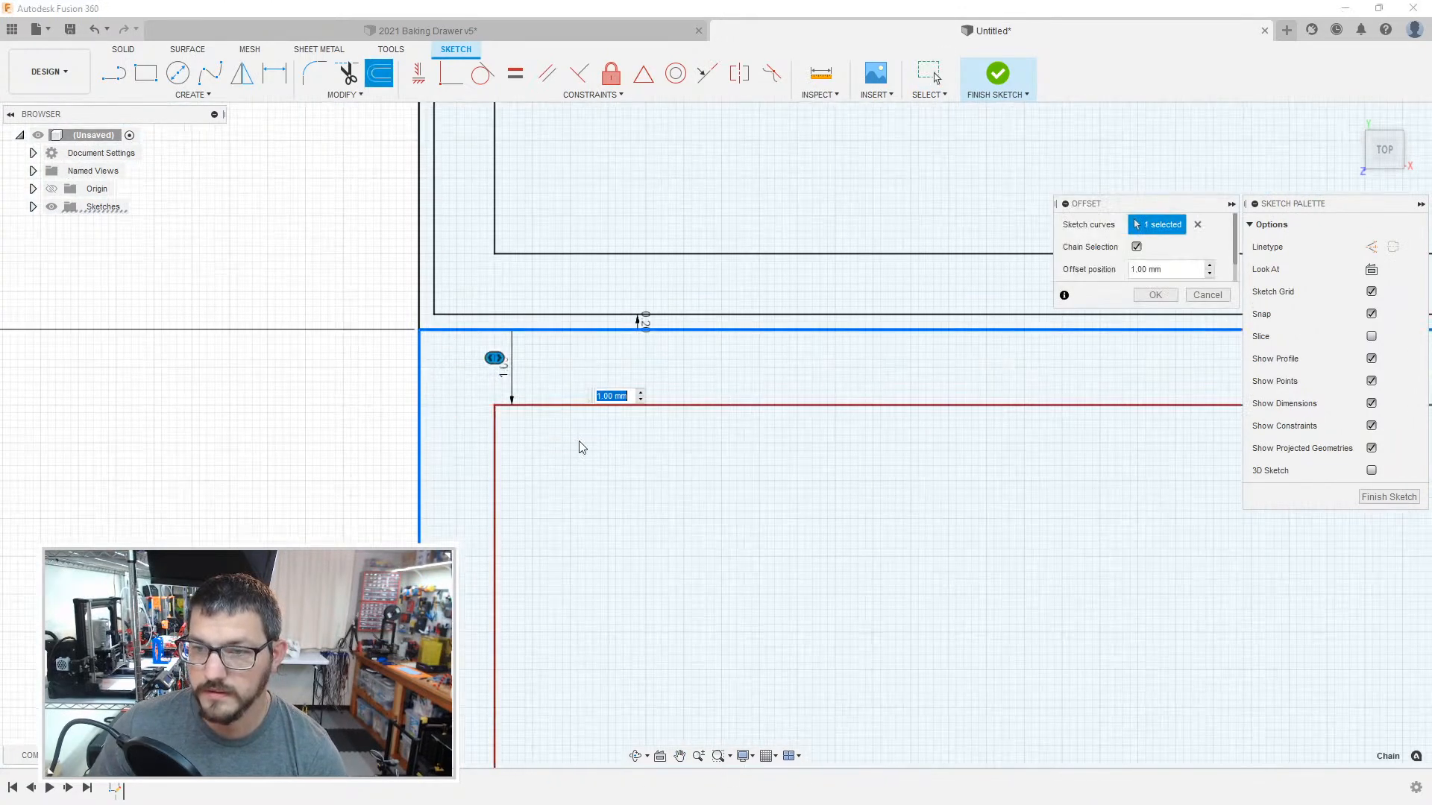
scroll(570, 448, "down", 6)
scroll(583, 472, "down", 5)
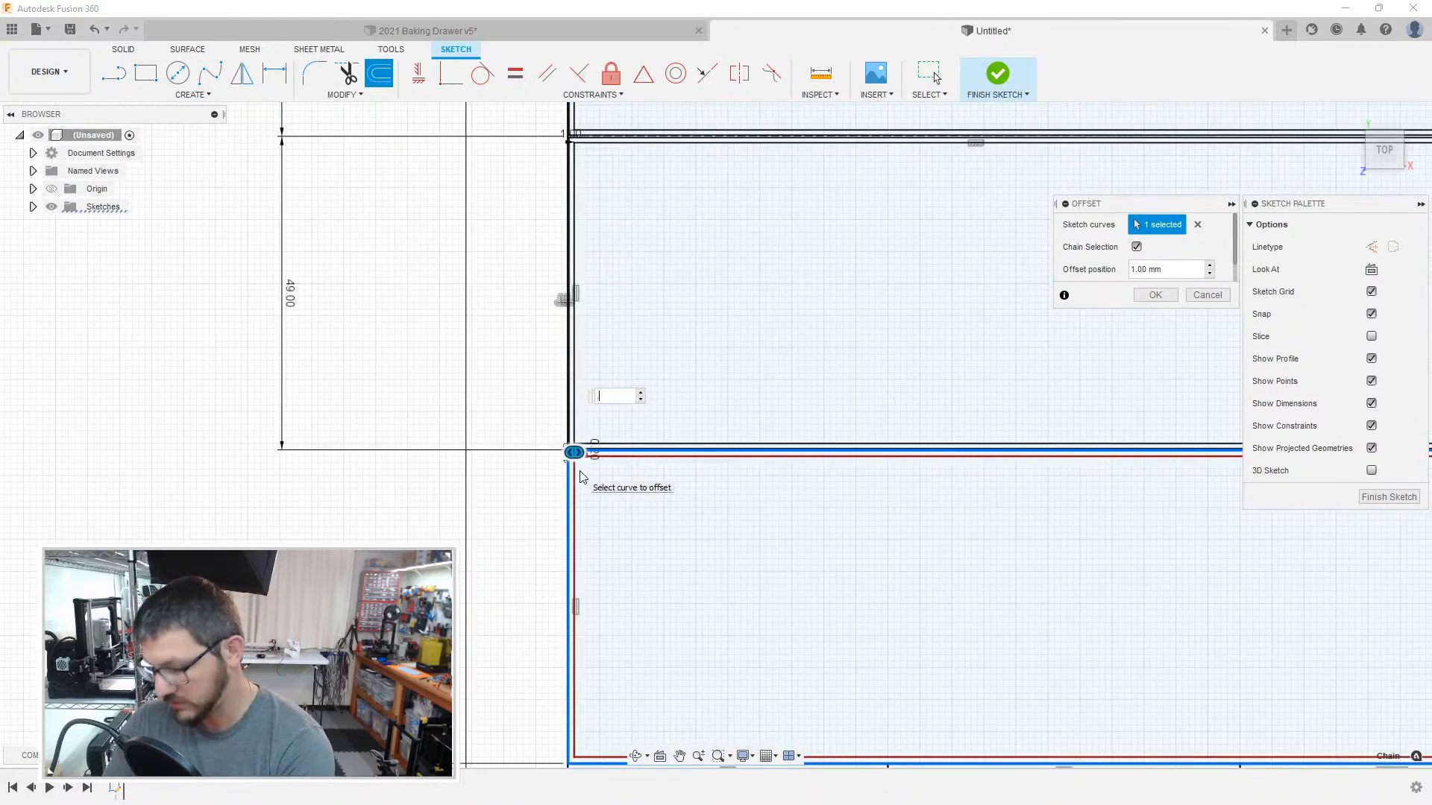
middle_click_drag(804, 518, 401, 378)
scroll(401, 378, "up", 1)
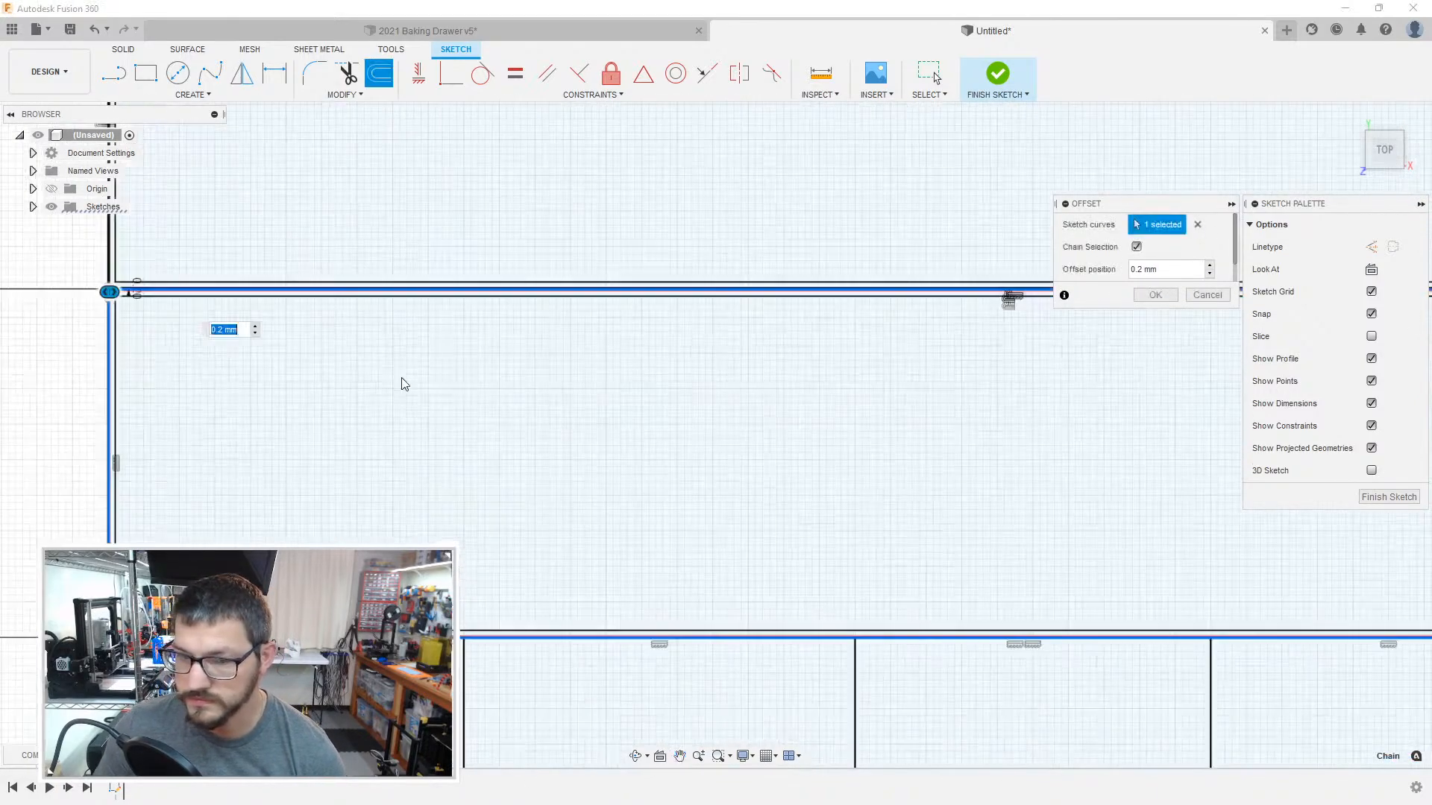
key("Return")
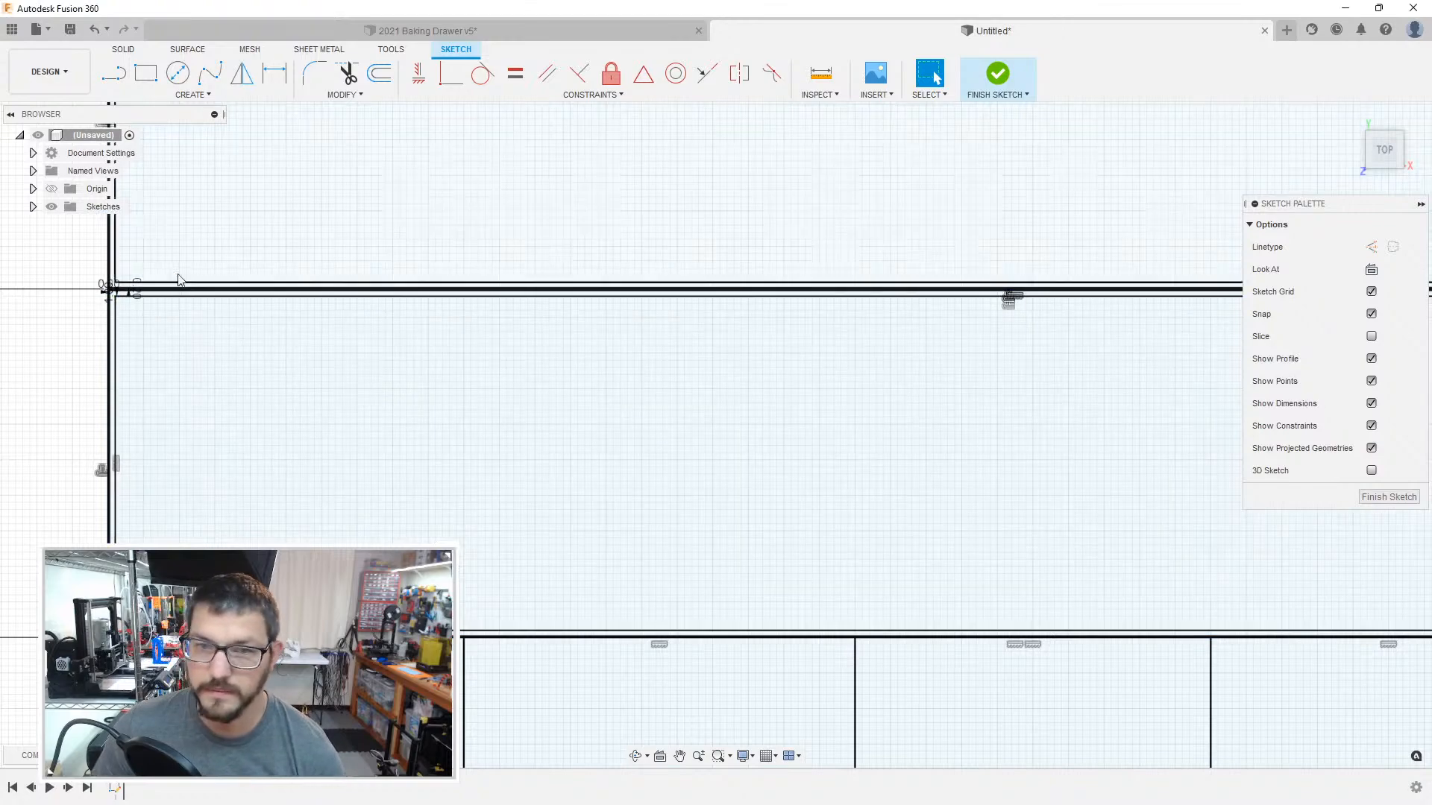
Step: Convert the dividing line between the second and third wide compartments to a construction line
scroll(262, 314, "up", 5)
key("x")
left_click(409, 393)
Step: Offset the outline of the leftmost 50 mm wide compartment below the third wide one, with an offset position of -1 mm
scroll(463, 409, "down", 5)
middle_click_drag(865, 544, 883, 176)
middle_click_drag(885, 462, 891, 147)
scroll(486, 501, "down", 6)
middle_click_drag(450, 521, 594, 253)
scroll(477, 307, "up", 7)
middle_click_drag(463, 288, 504, 474)
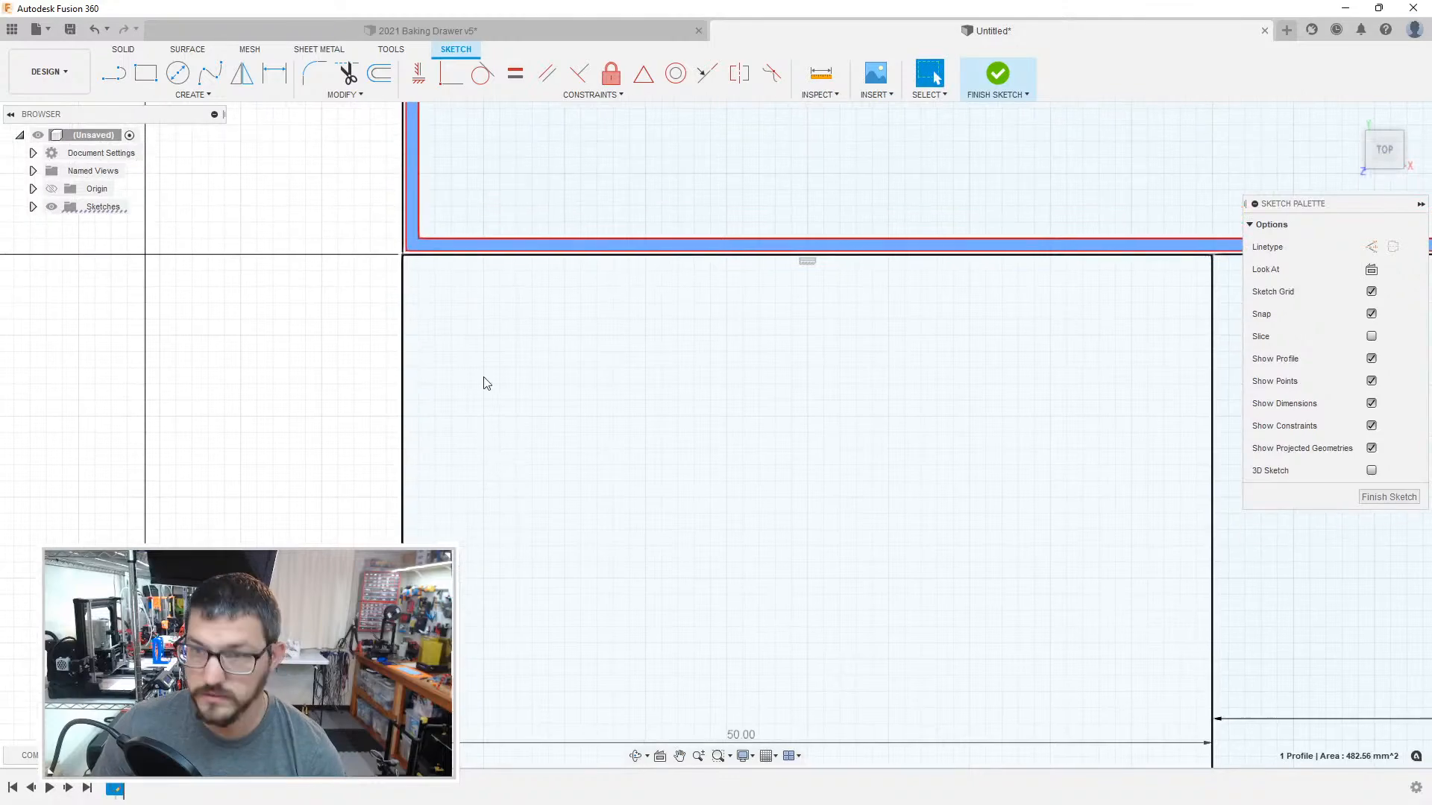
left_click(438, 303)
scroll(438, 304, "up", 2)
key("o")
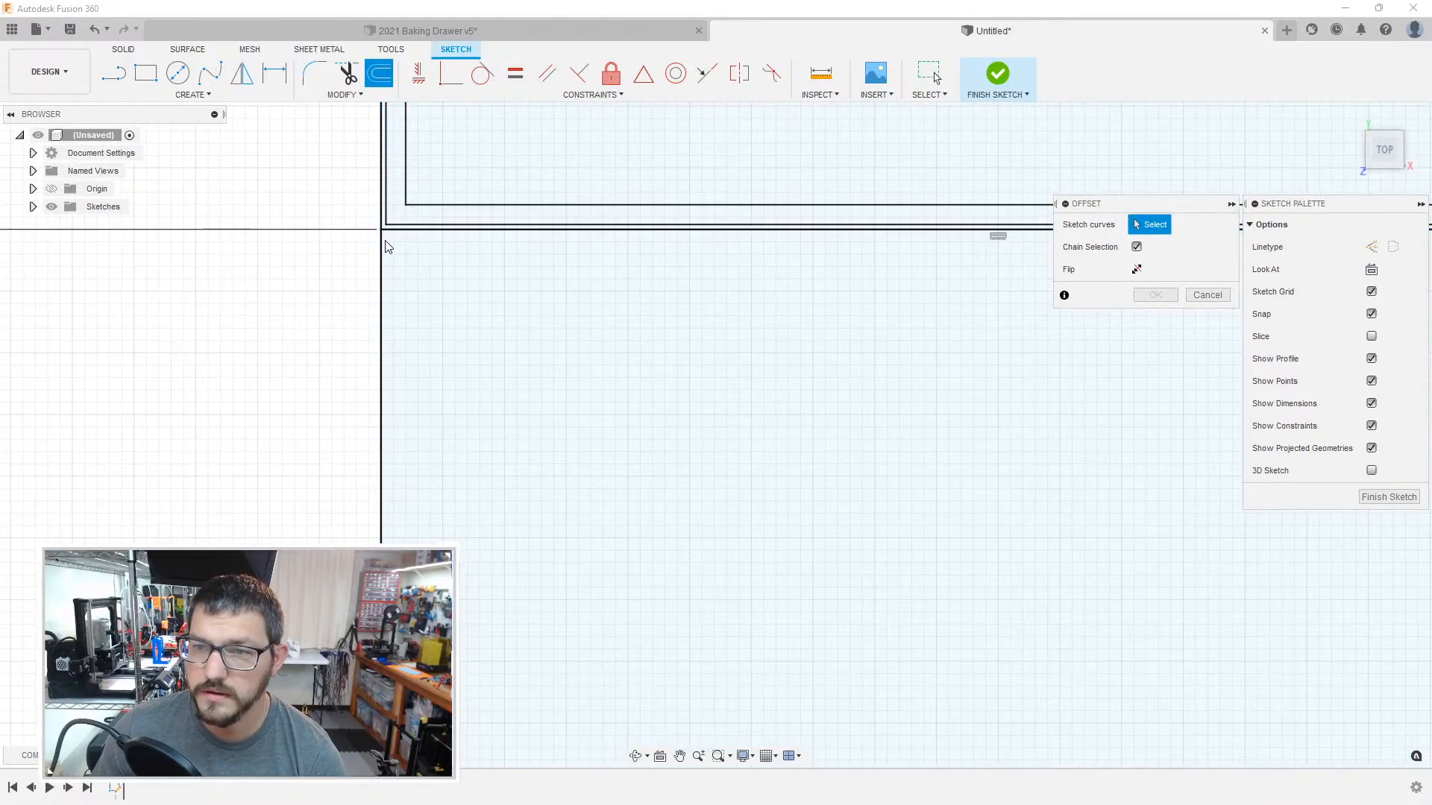
left_click(386, 242)
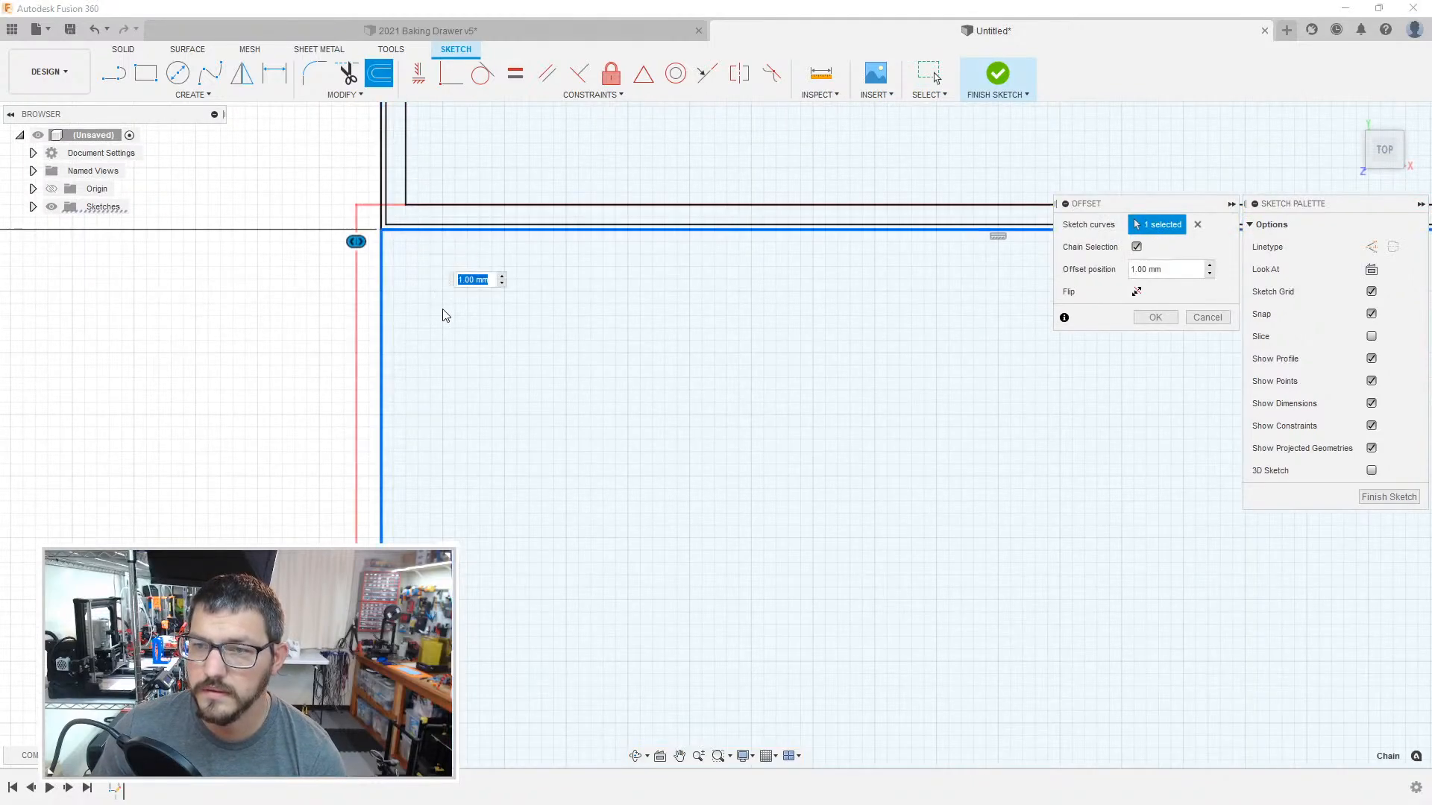
scroll(445, 315, "down", 3)
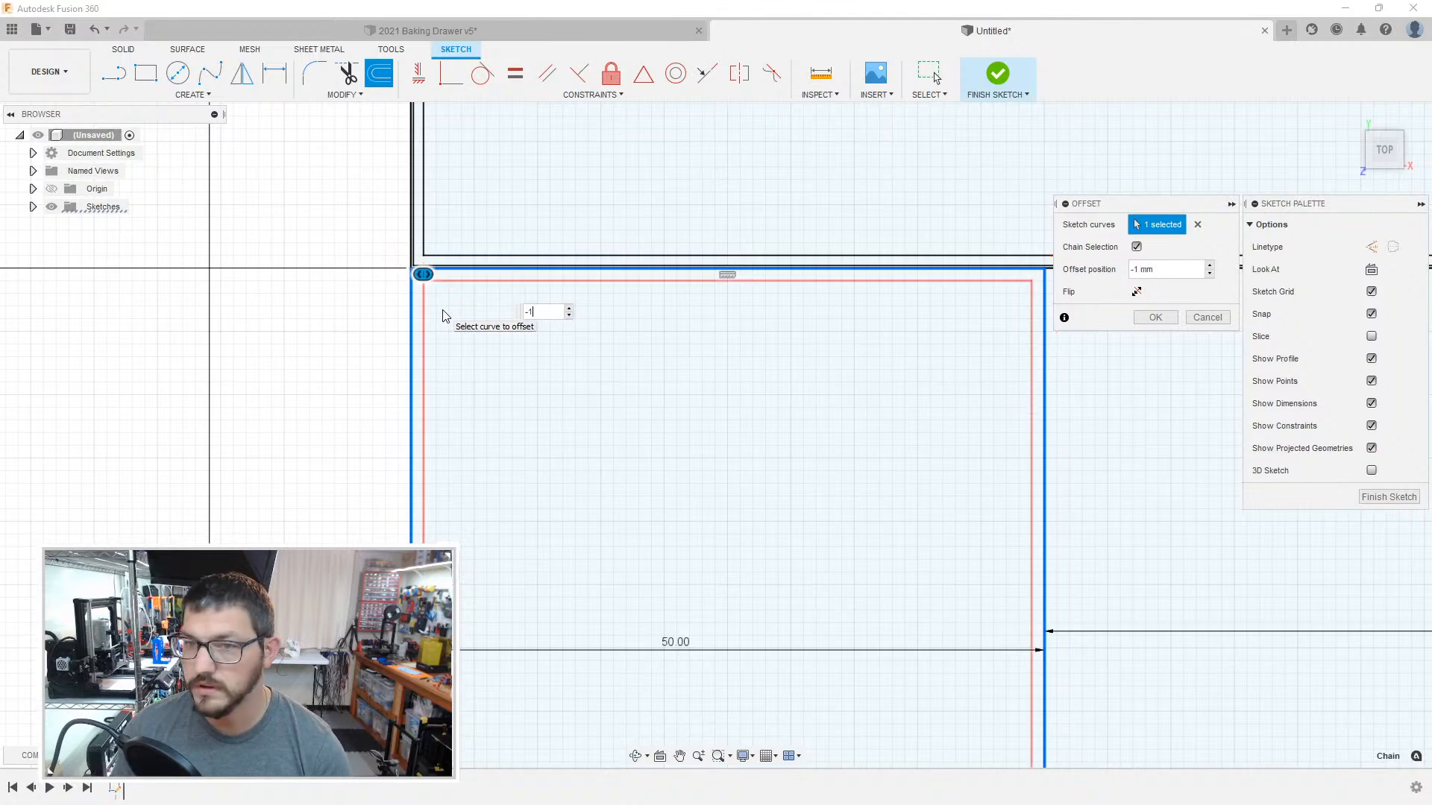
key("Return")
Step: Offset the outline of the leftmost 50 mm wide compartment again, with an offset position of -0.2 mm
scroll(440, 313, "down", 5)
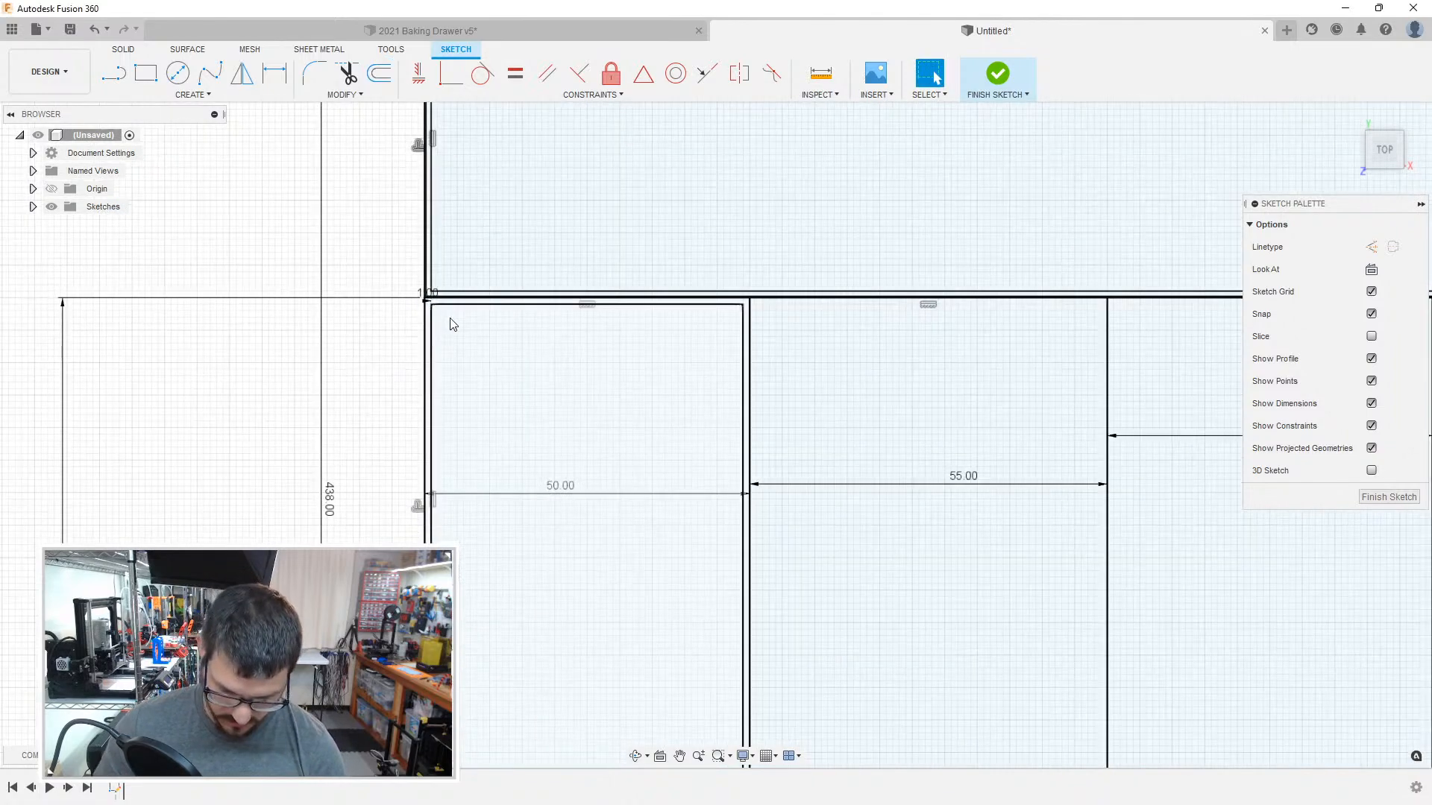
key("o")
scroll(443, 317, "up", 5)
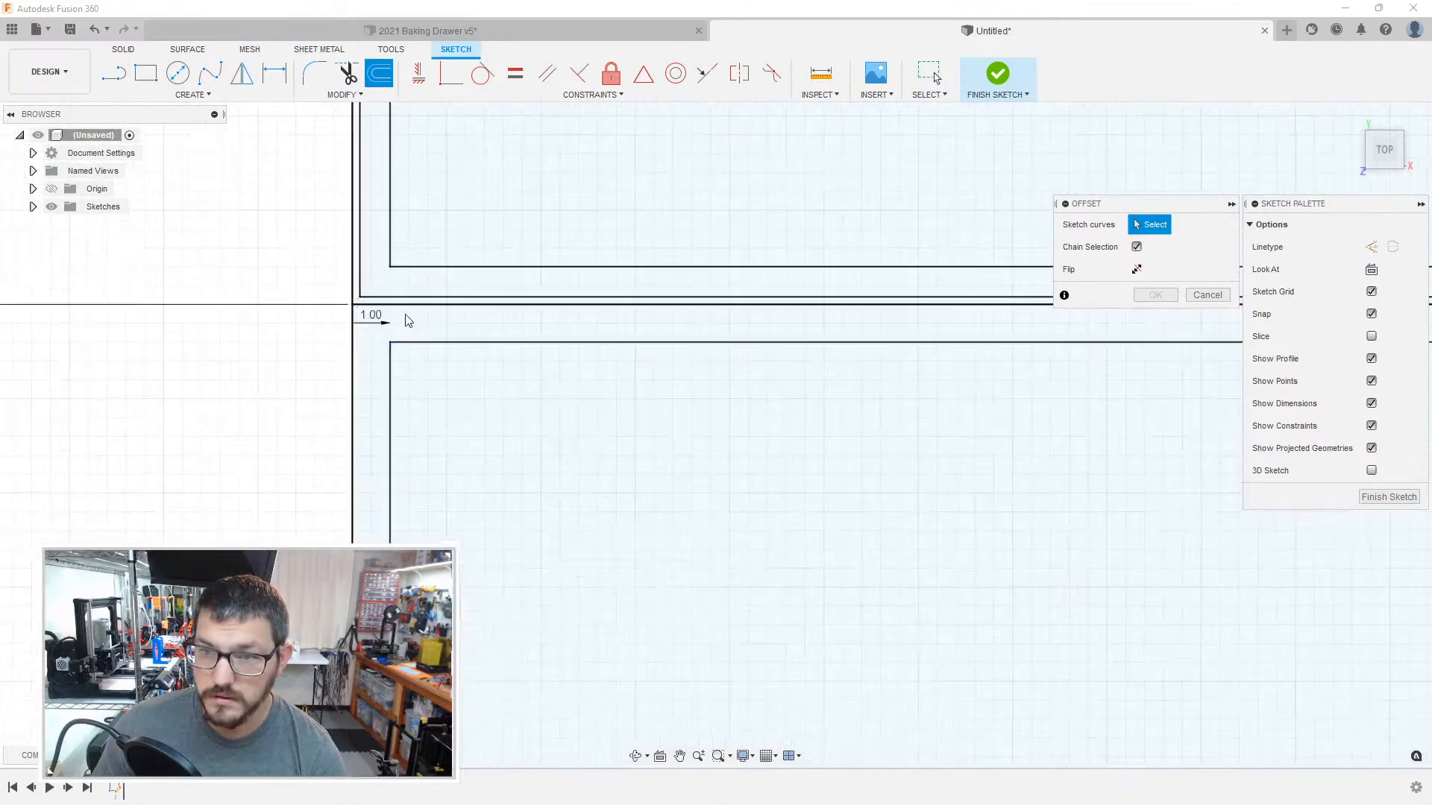
left_click(310, 307)
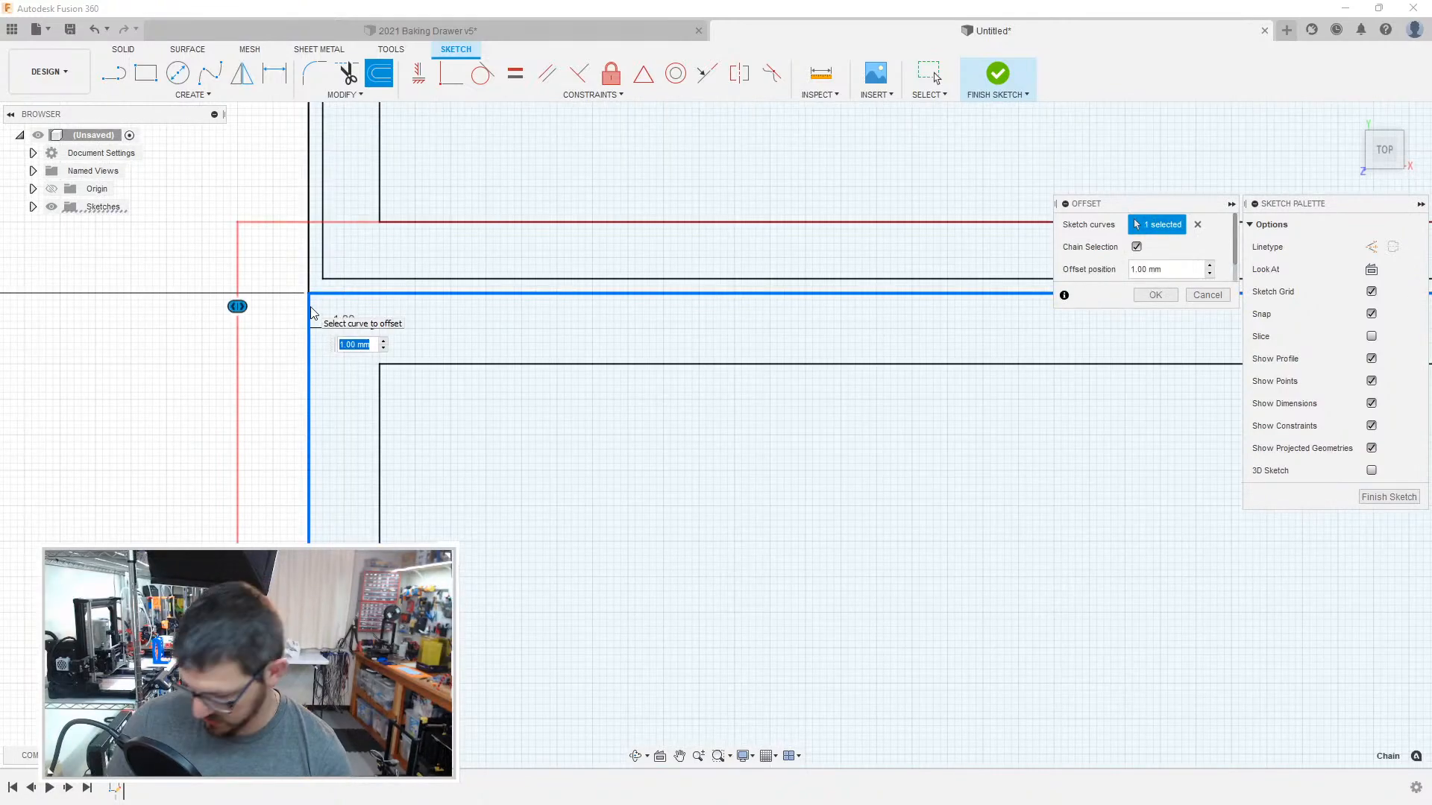
type("-.2")
key("Return")
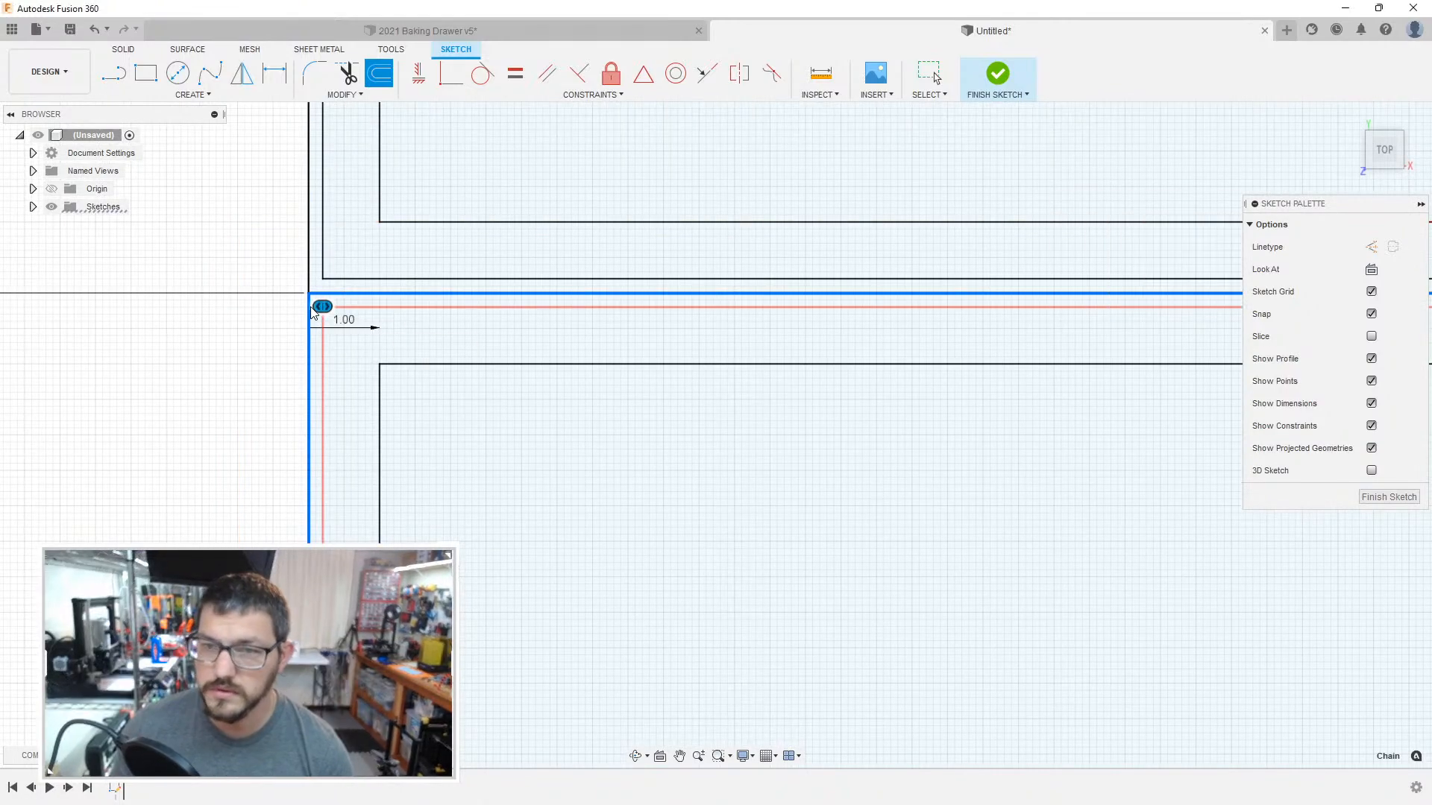
left_click(337, 300)
scroll(595, 349, "down", 3)
middle_click_drag(594, 391, 246, 358)
middle_click_drag(895, 383, 254, 344)
middle_click_drag(1007, 379, 306, 370)
scroll(534, 368, "down", 3)
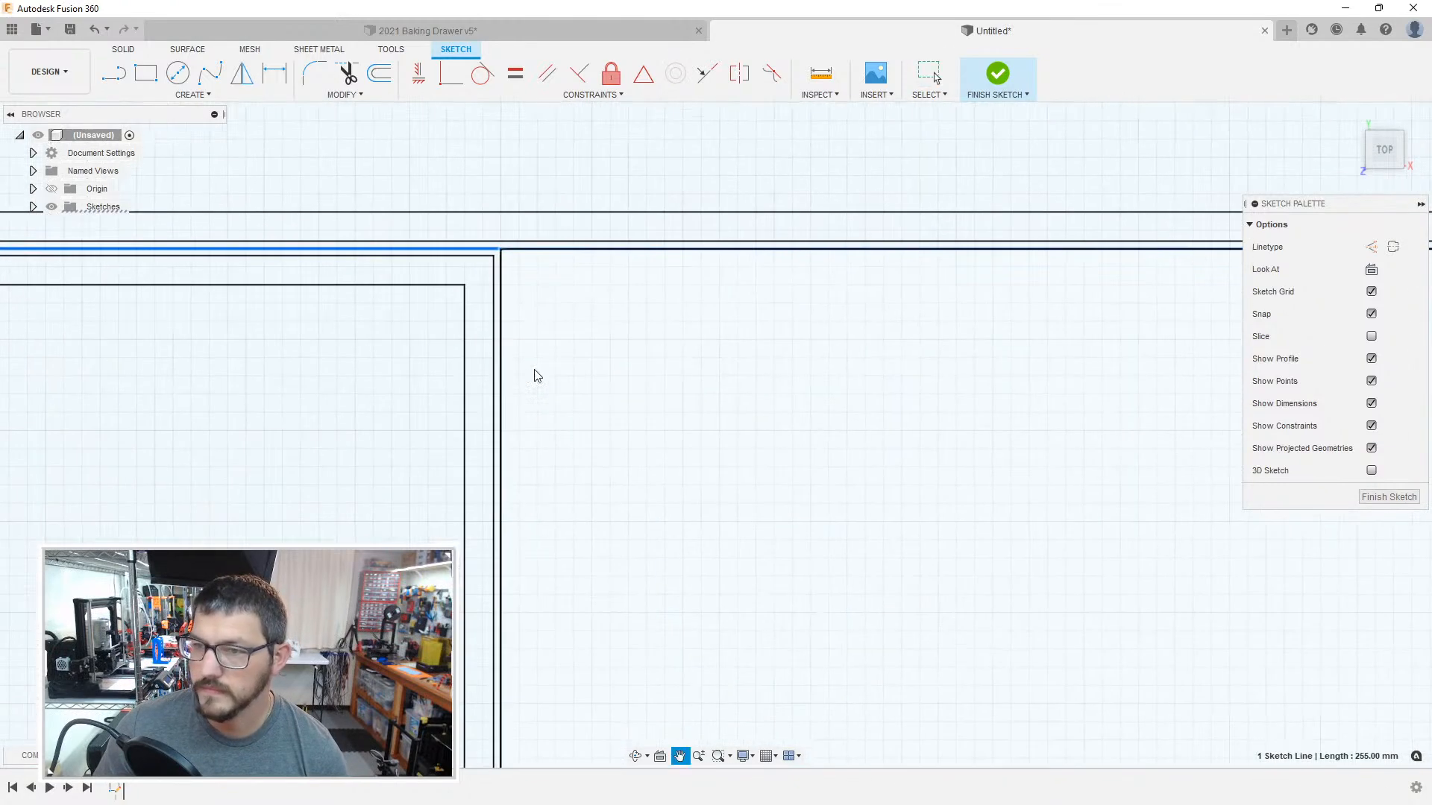
scroll(530, 383, "up", 3)
key("o")
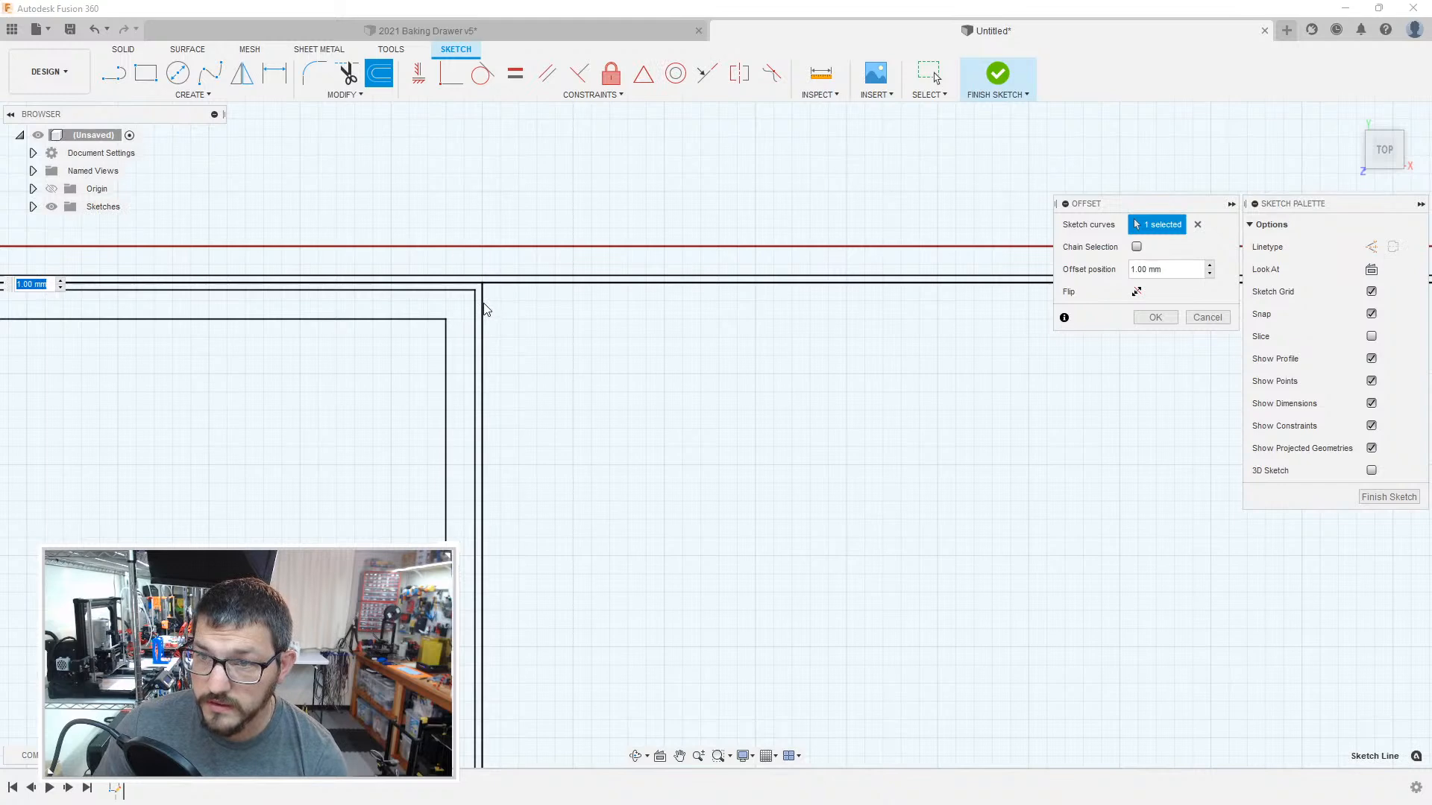
key("Return")
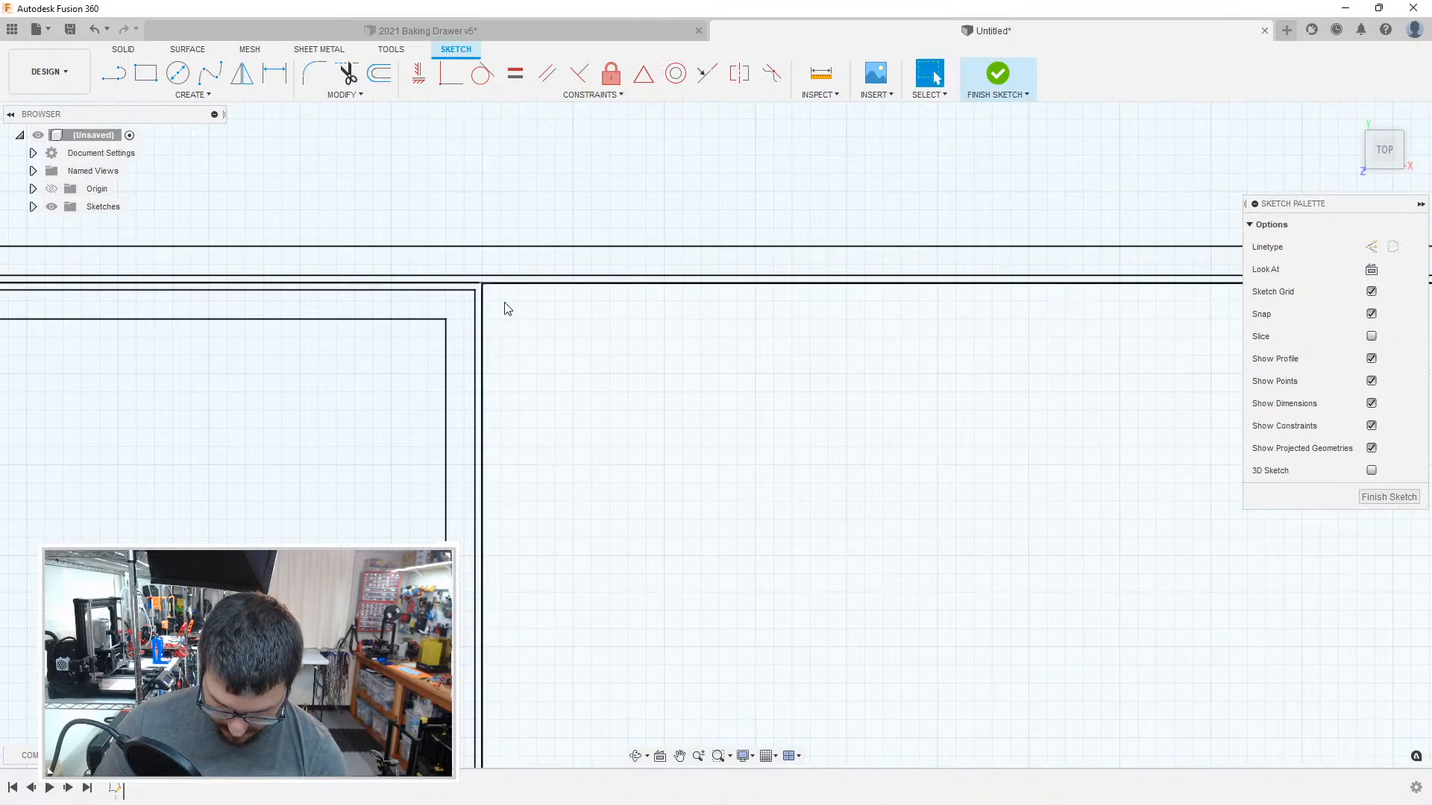
key("o")
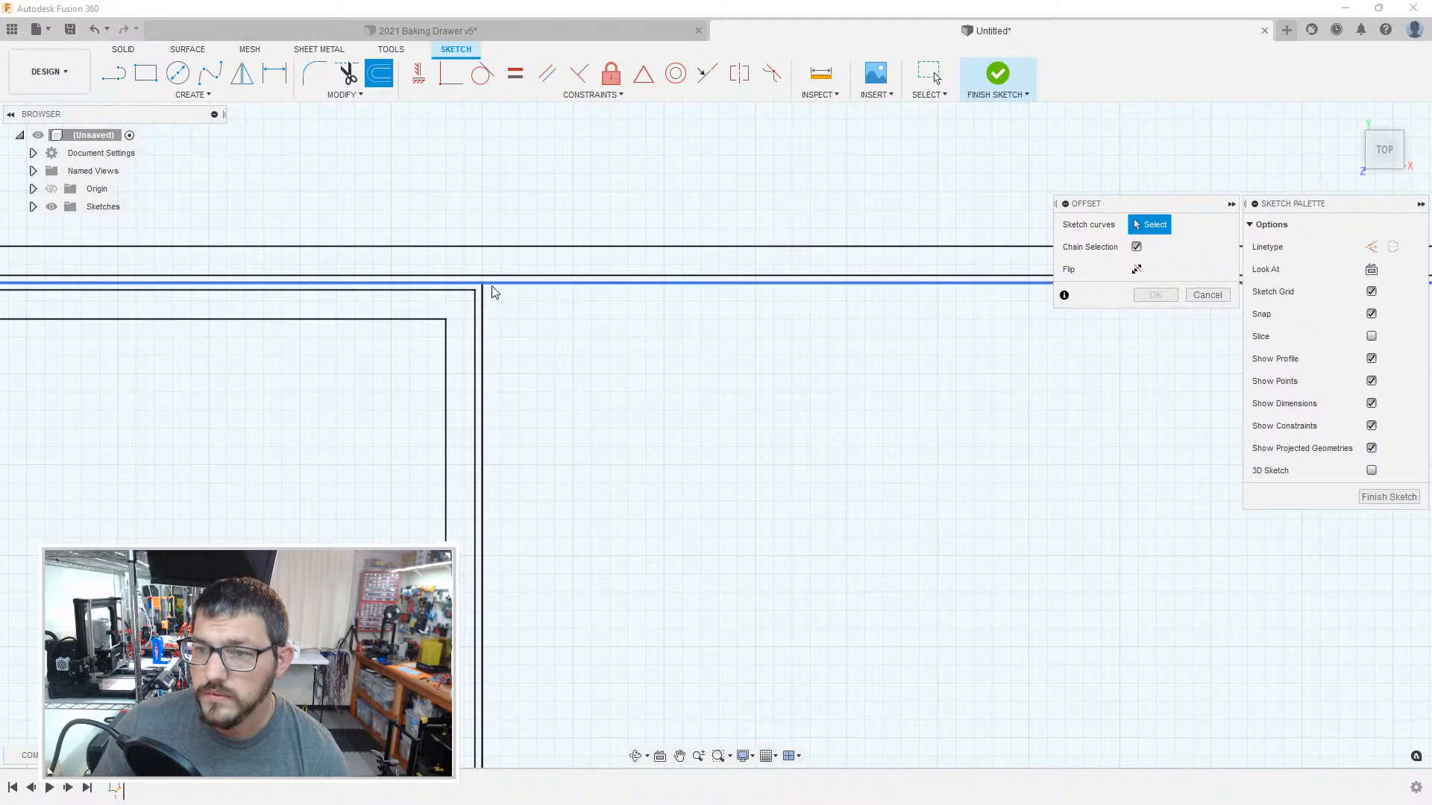
left_click(506, 287)
scroll(656, 403, "up", 5)
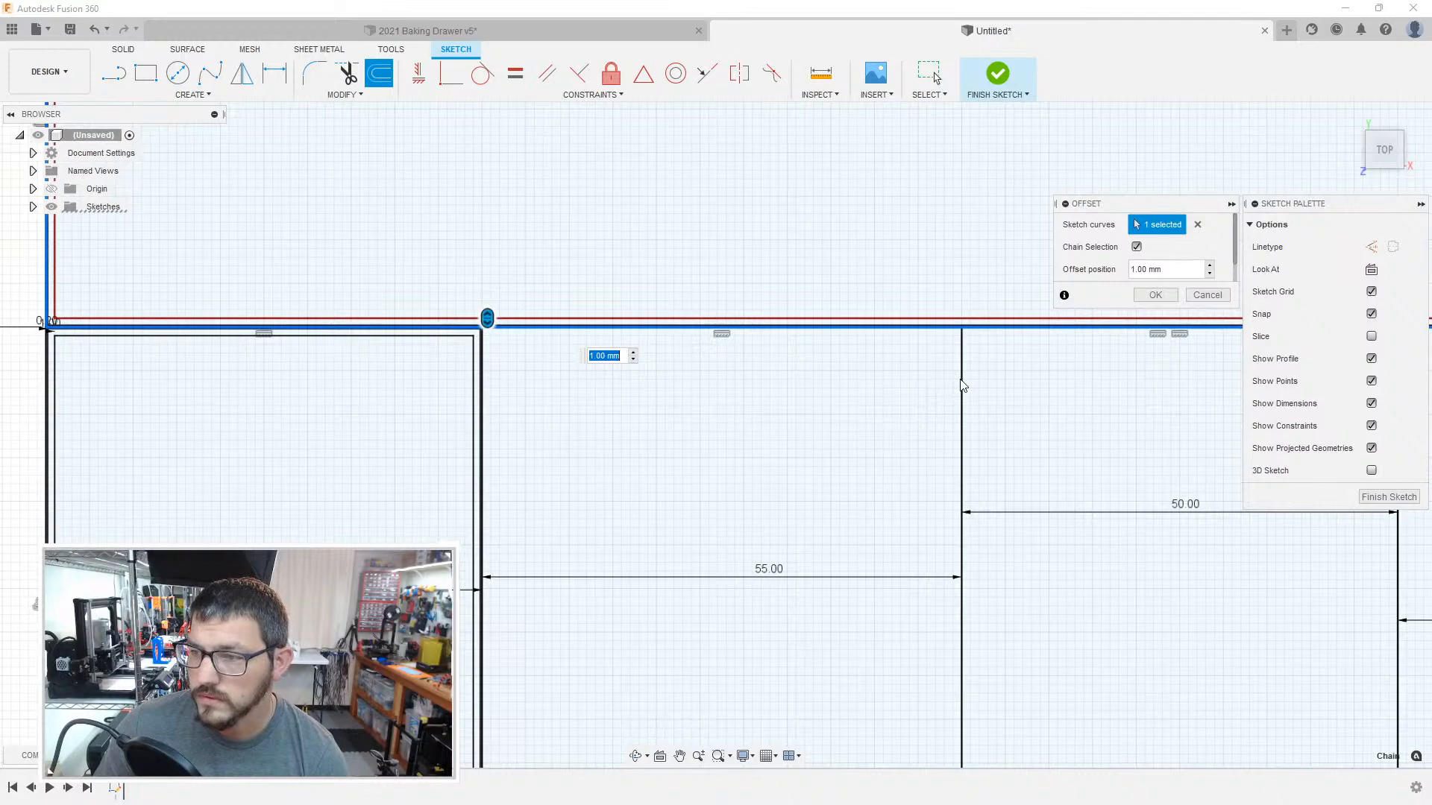
key("Return")
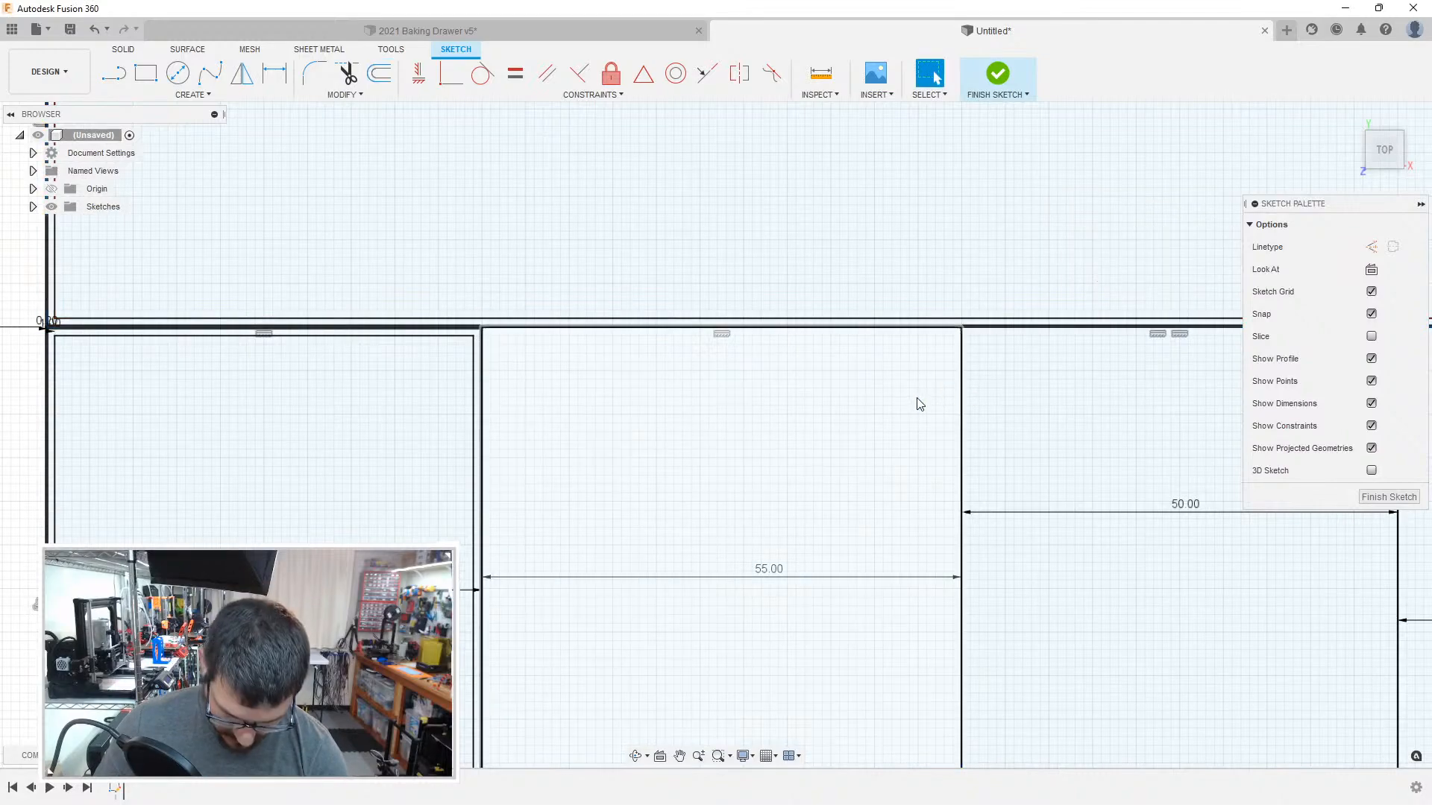
Step: Offset the outline of the 50 mm wide compartment beside the 55 mm wide one inward by 1 mm
key("o")
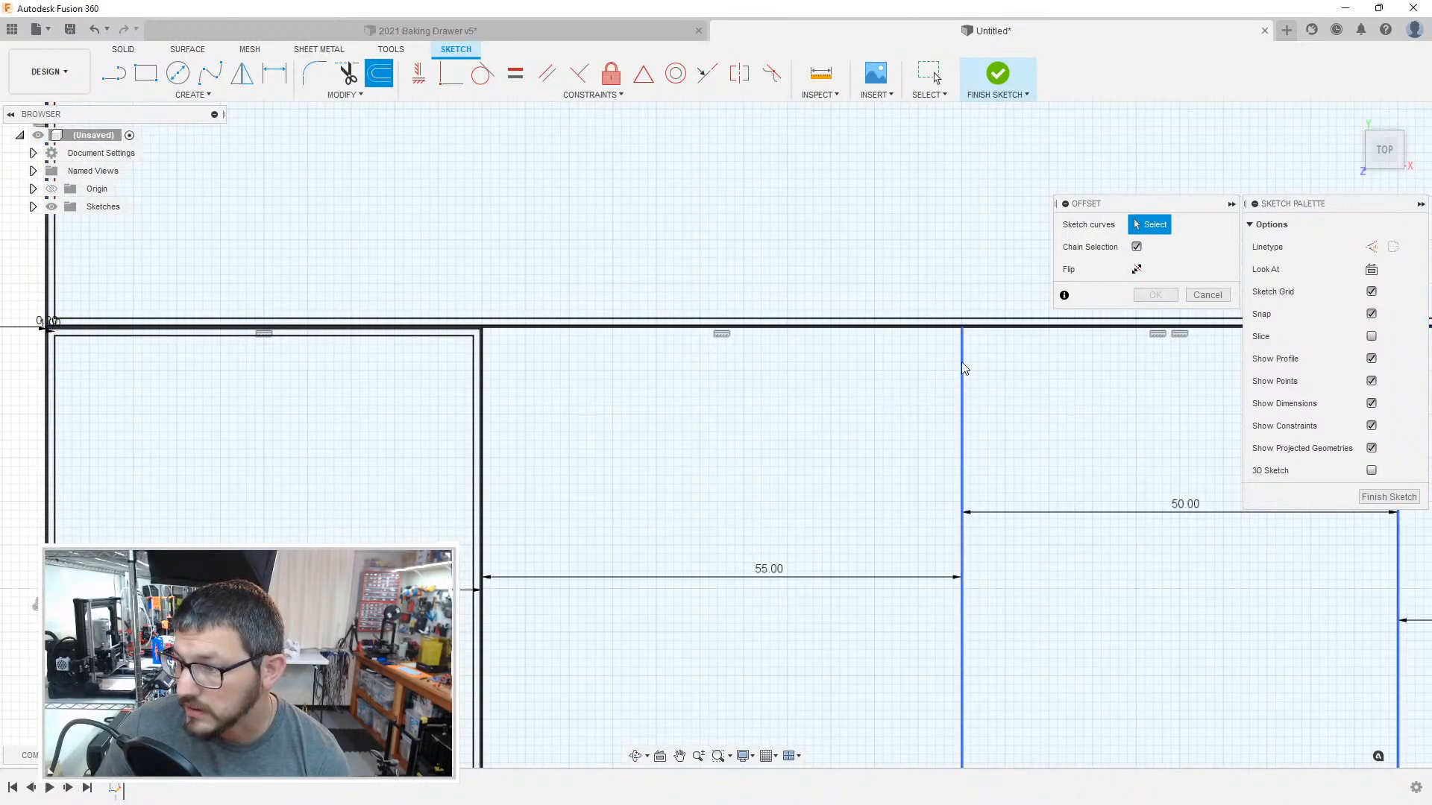
left_click(962, 367)
middle_click_drag(988, 415, 678, 446)
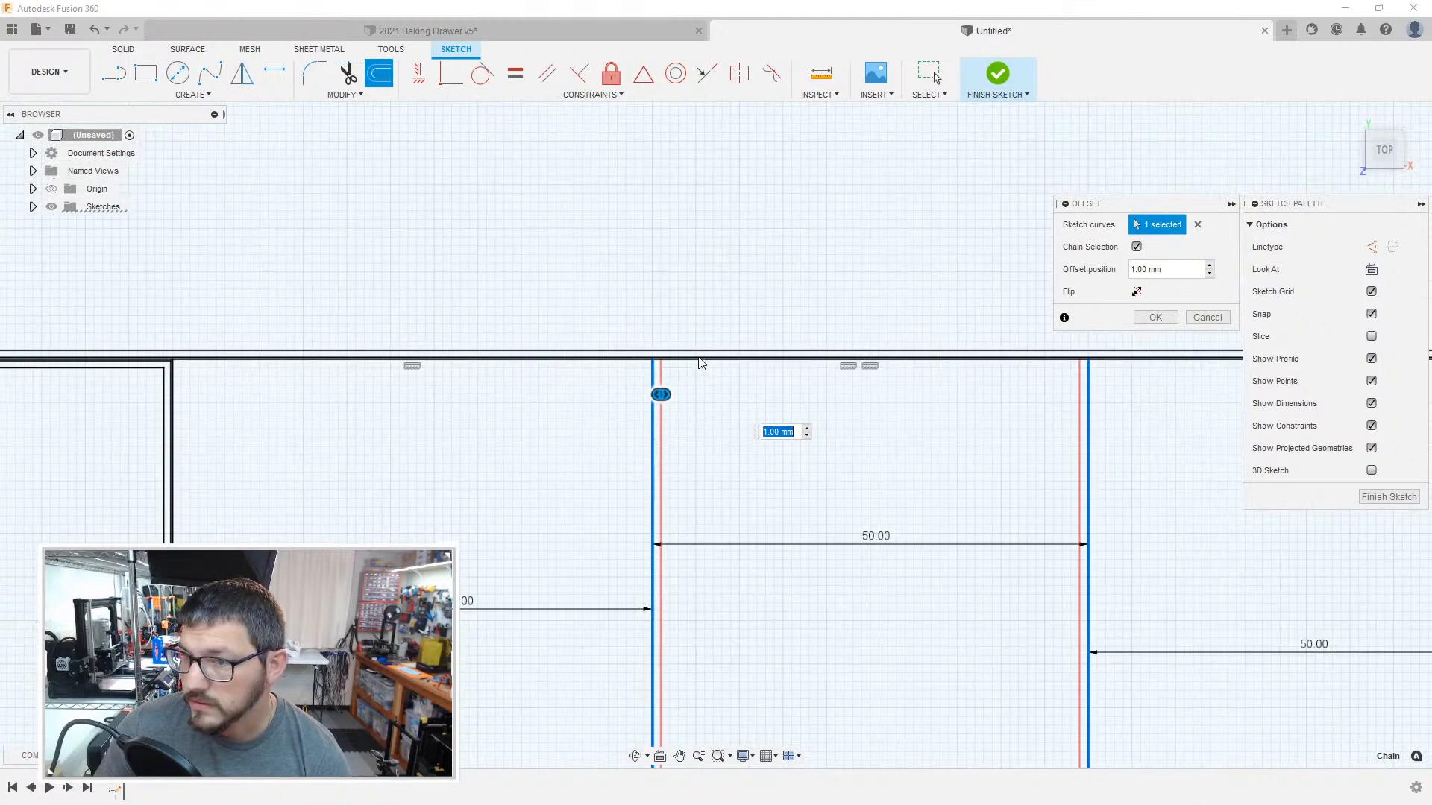
scroll(637, 363, "up", 5)
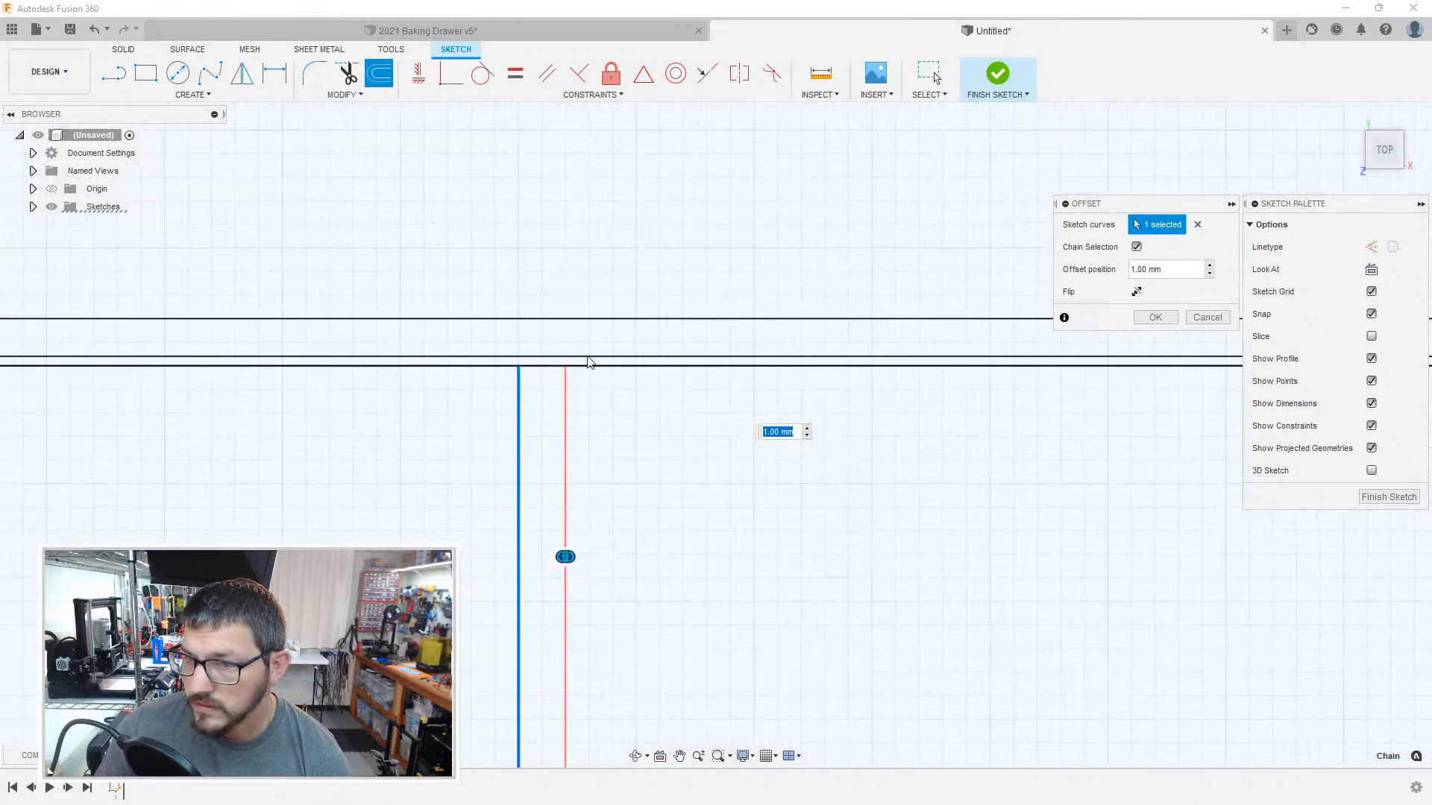
scroll(585, 373, "down", 5)
scroll(653, 478, "down", 2)
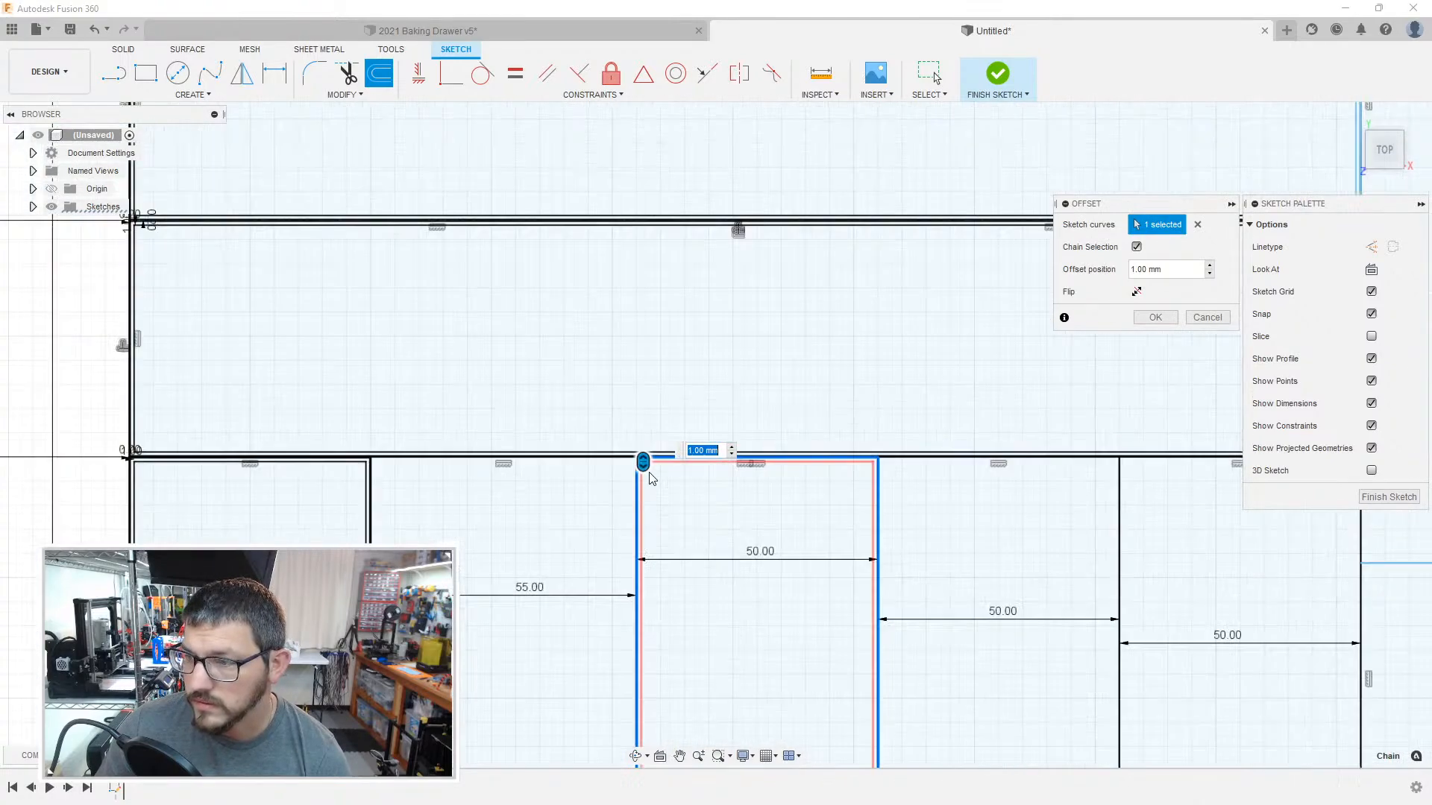
mouse_move(746, 591)
middle_mouse_down()
mouse_move(745, 224)
mouse_move(768, 141)
middle_mouse_up()
mouse_move(771, 317)
middle_mouse_down()
mouse_move(752, 349)
mouse_move(707, 669)
middle_mouse_up()
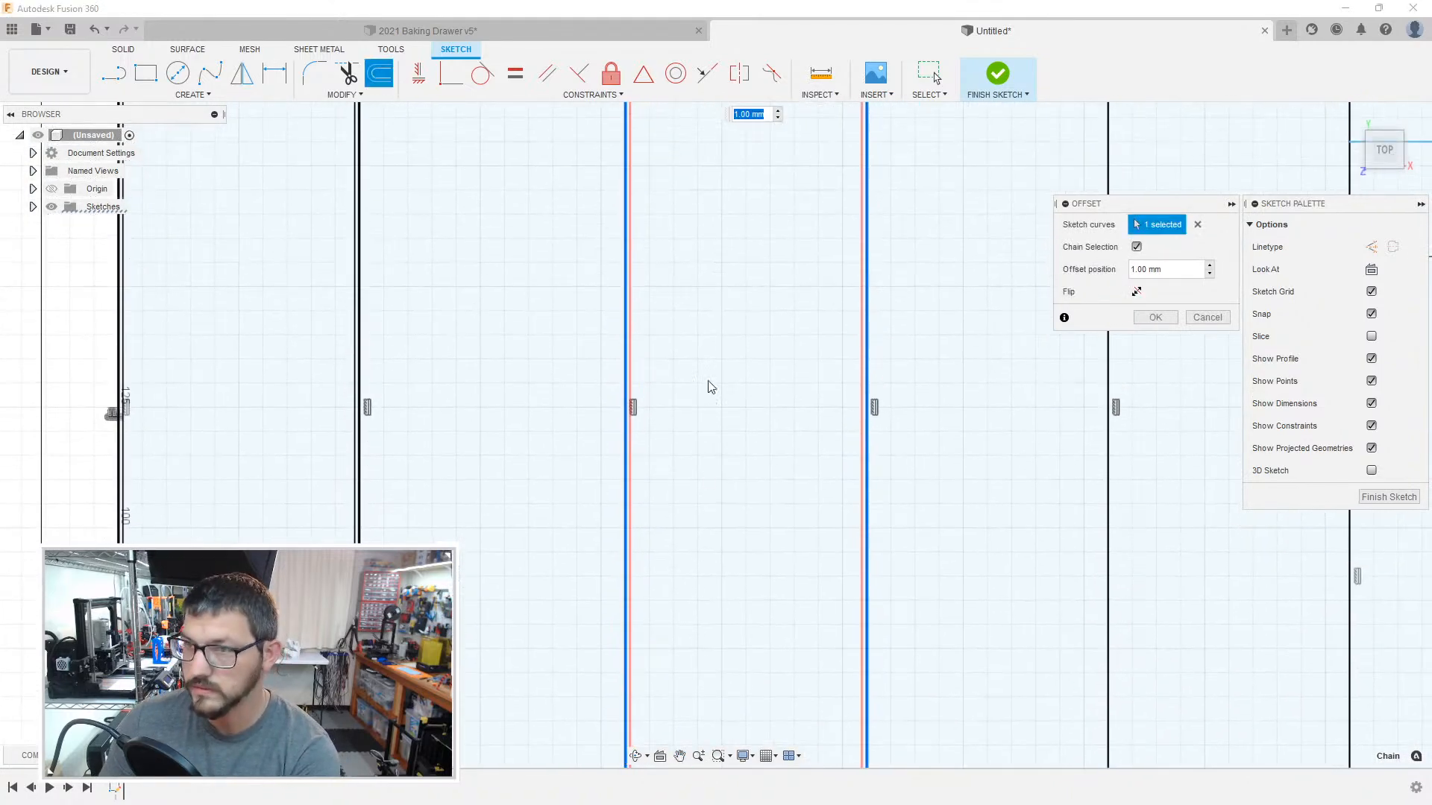
key("Return")
Step: Offset the chained boundary lines of the compartments on both sides of that 50 mm compartment by 1 mm
middle_click_drag(703, 281, 716, 514)
scroll(656, 185, "down", 2)
middle_click_drag(657, 184, 649, 402)
scroll(639, 413, "up", 5)
key("o")
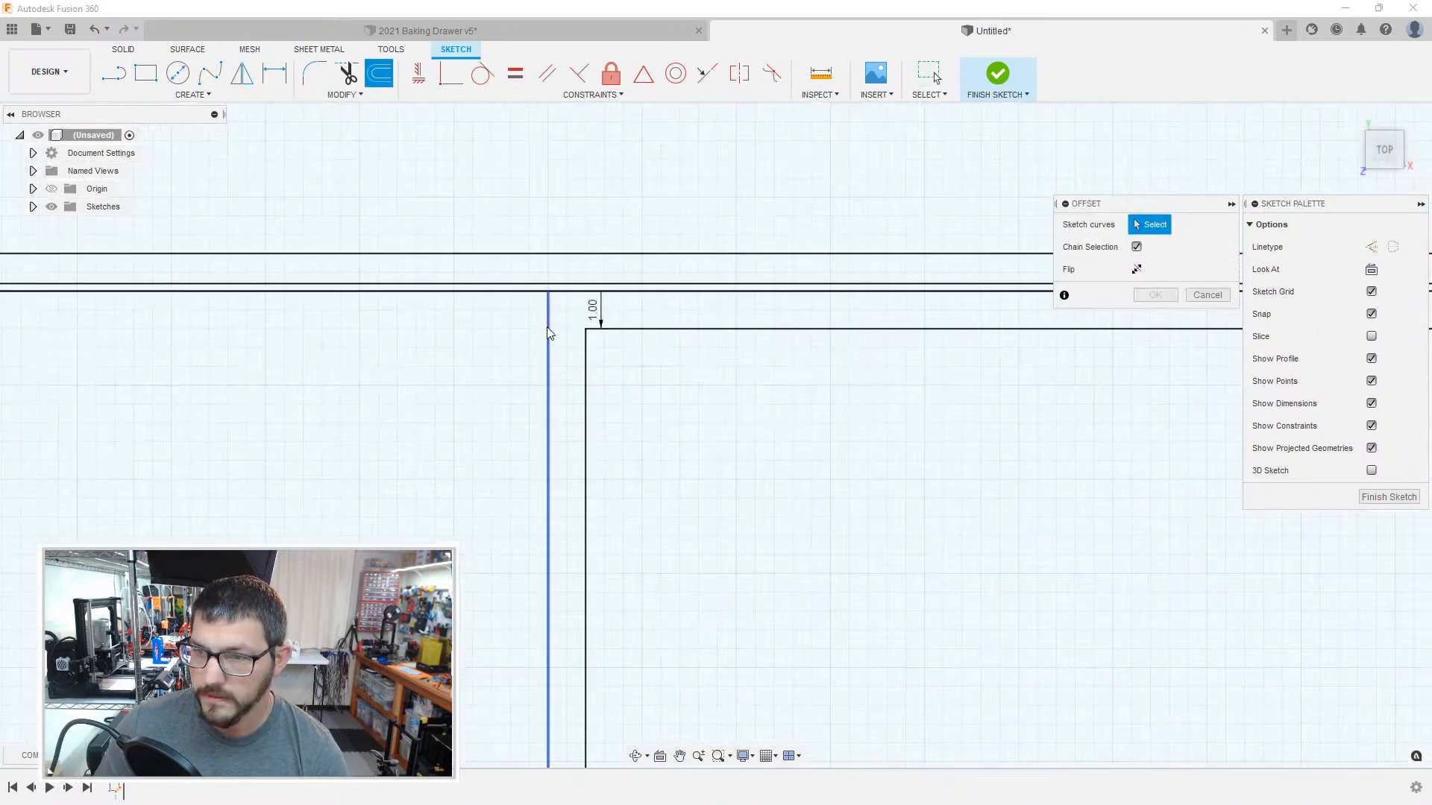
left_click(550, 328)
scroll(655, 429, "down", 4)
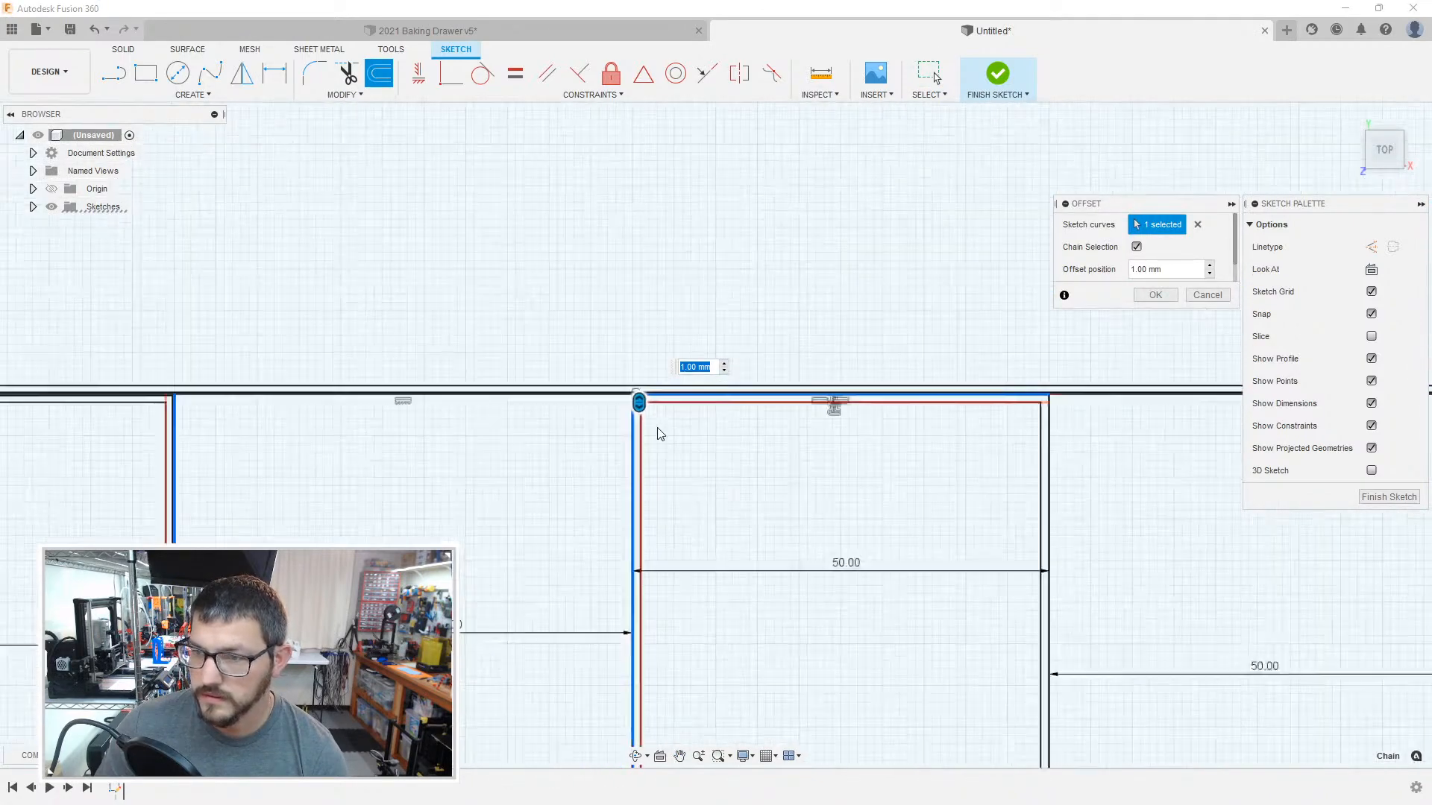
scroll(801, 437, "up", 5)
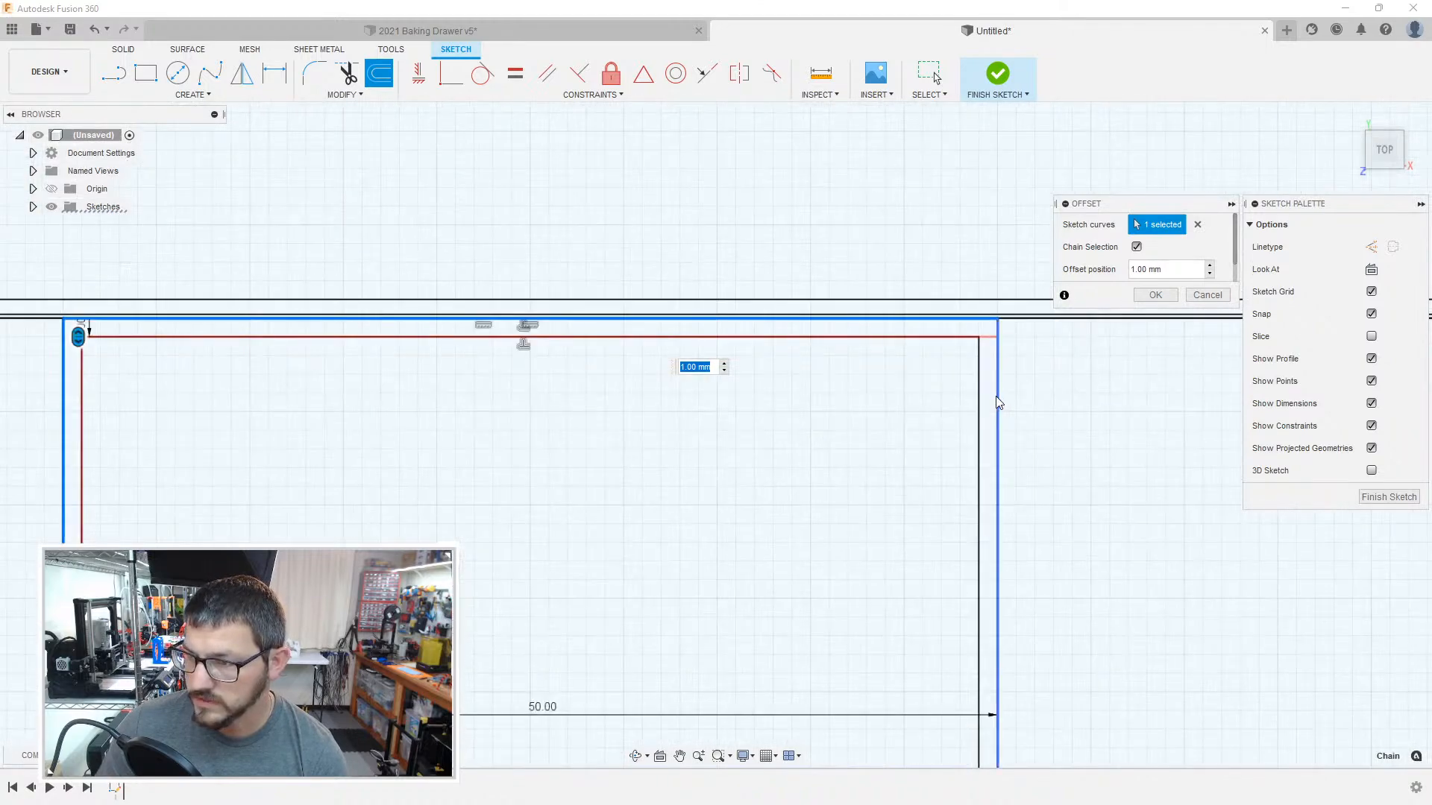
scroll(832, 488, "down", 6)
middle_click_drag(768, 663, 753, 272)
middle_click_drag(746, 716, 754, 201)
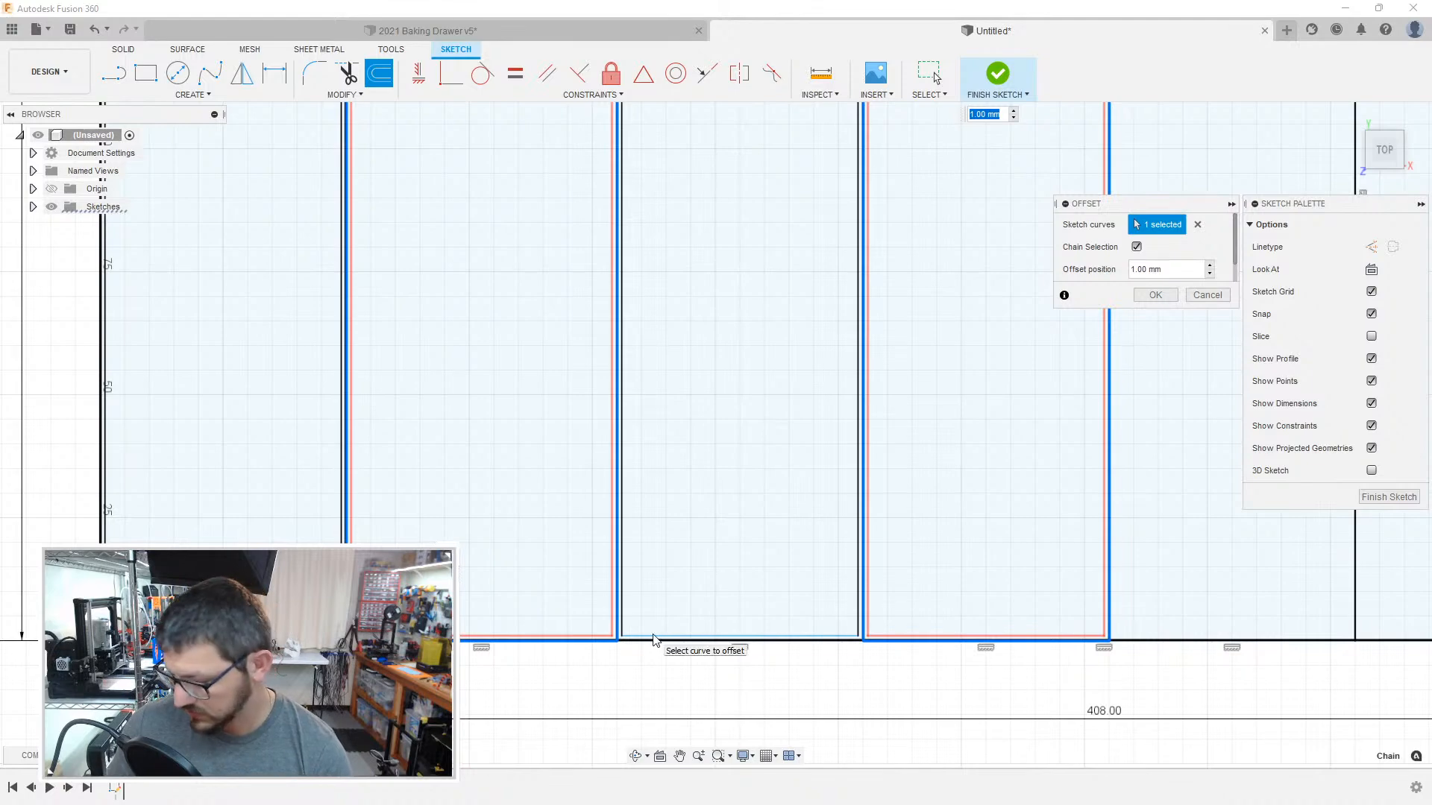
key("Return")
scroll(649, 635, "down", 3)
scroll(646, 633, "up", 8)
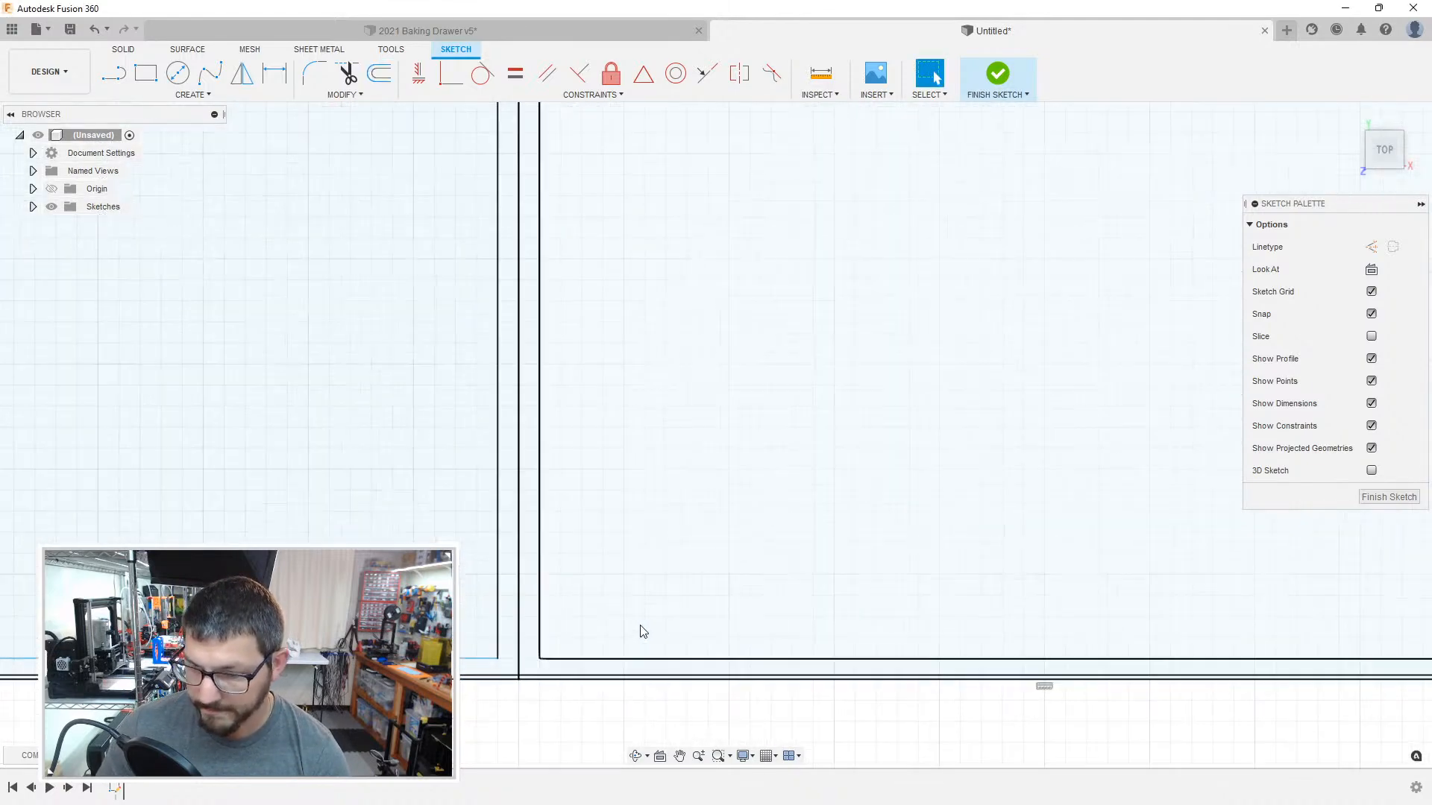
key("o")
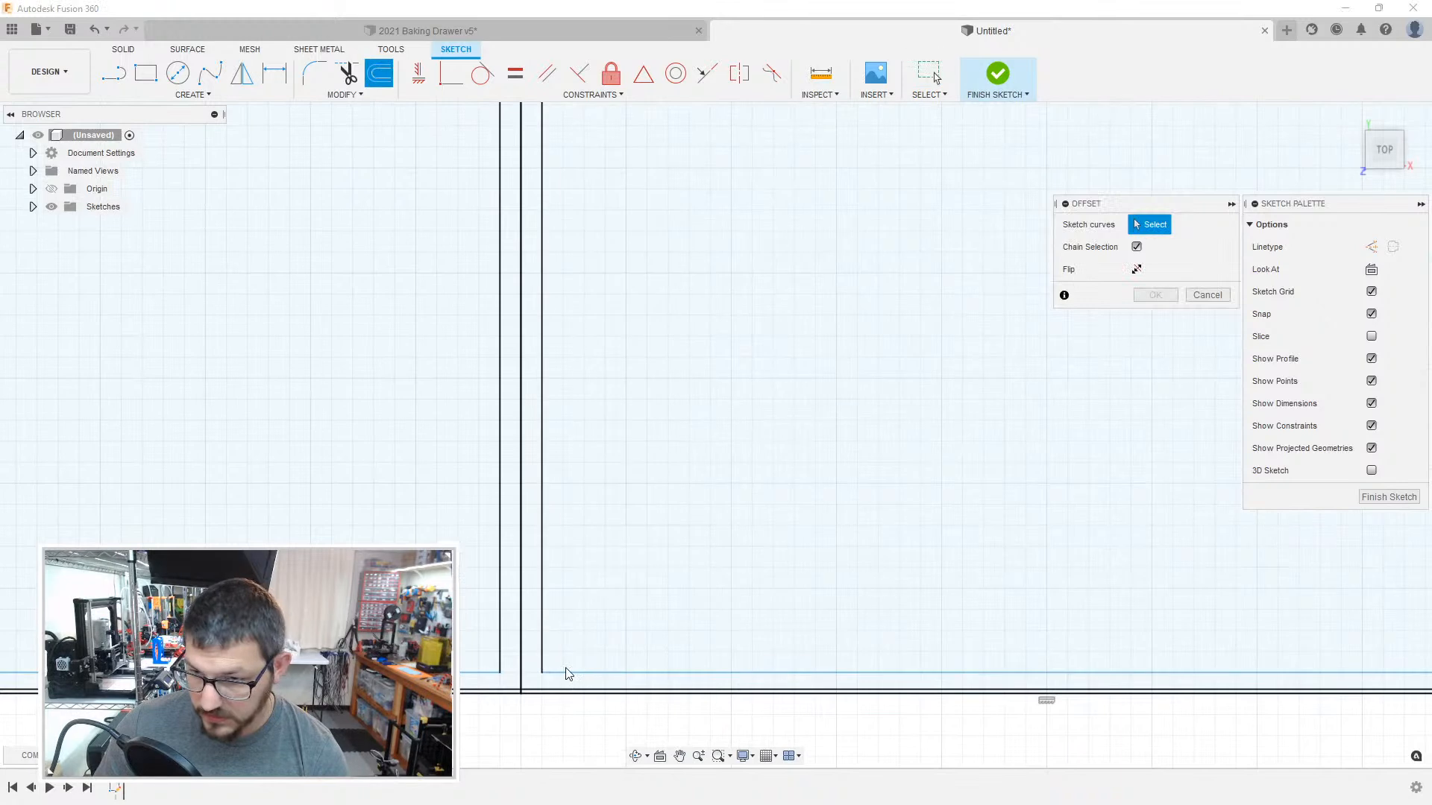
left_click(535, 693)
left_click(532, 693)
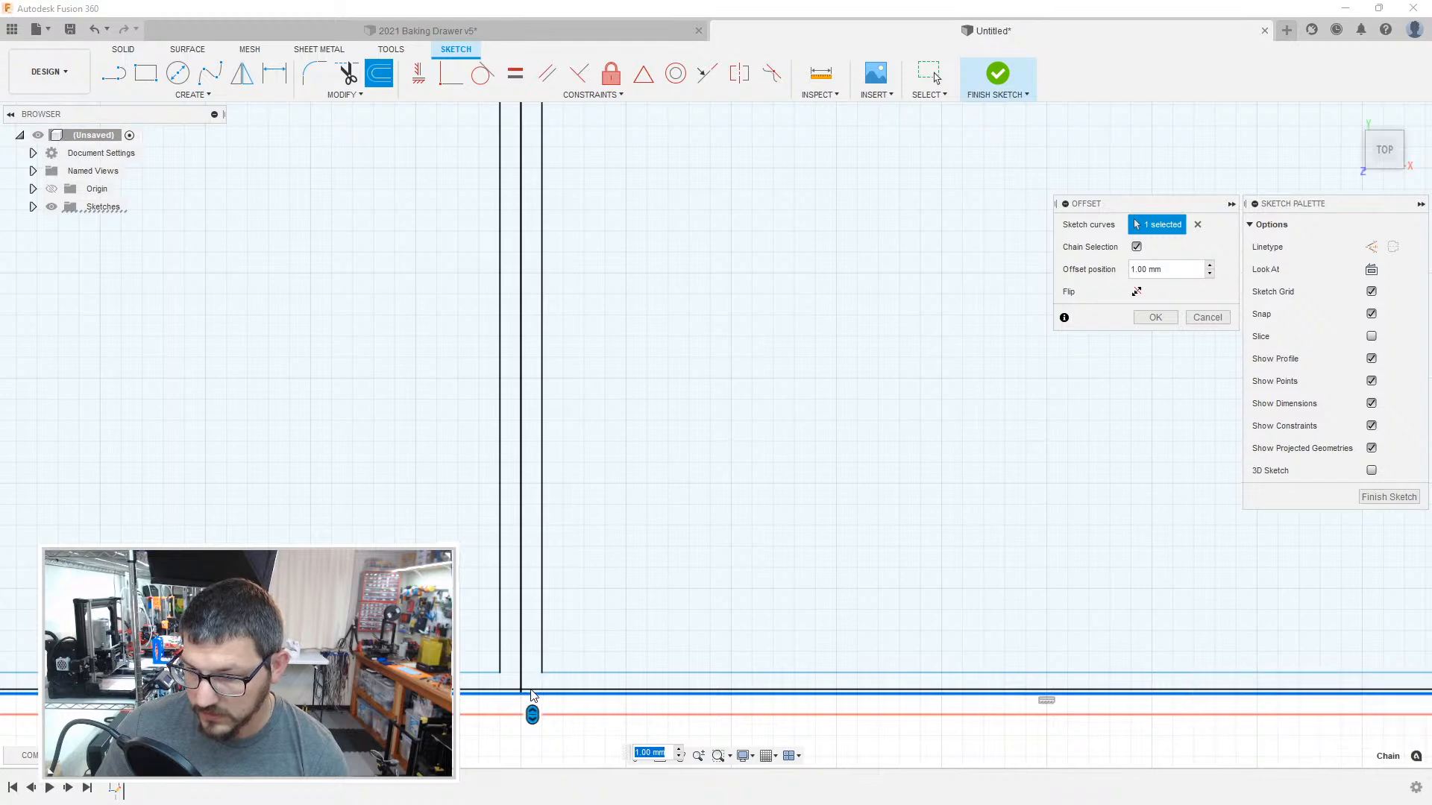
scroll(594, 597, "down", 5)
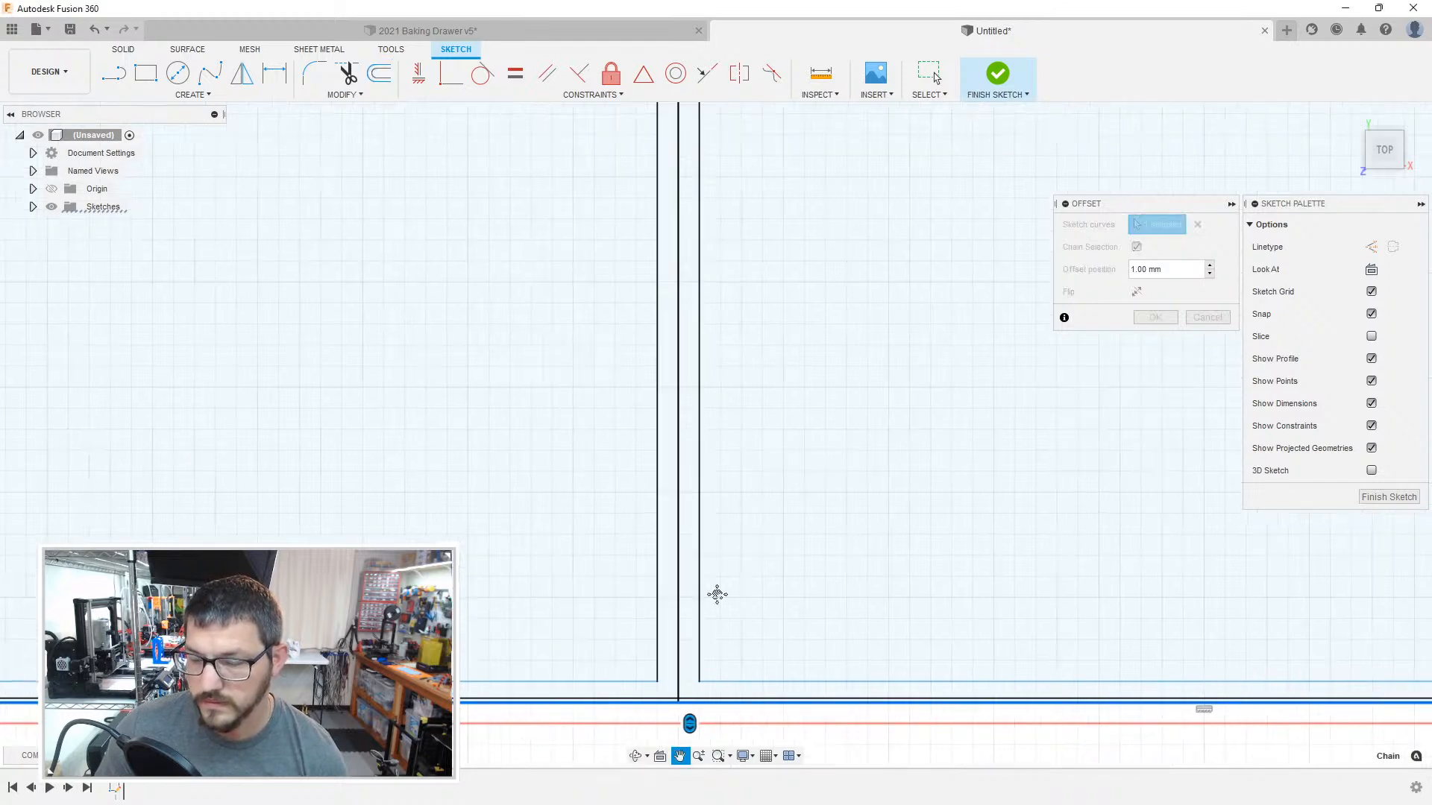
scroll(741, 559, "up", 5)
scroll(737, 550, "down", 5)
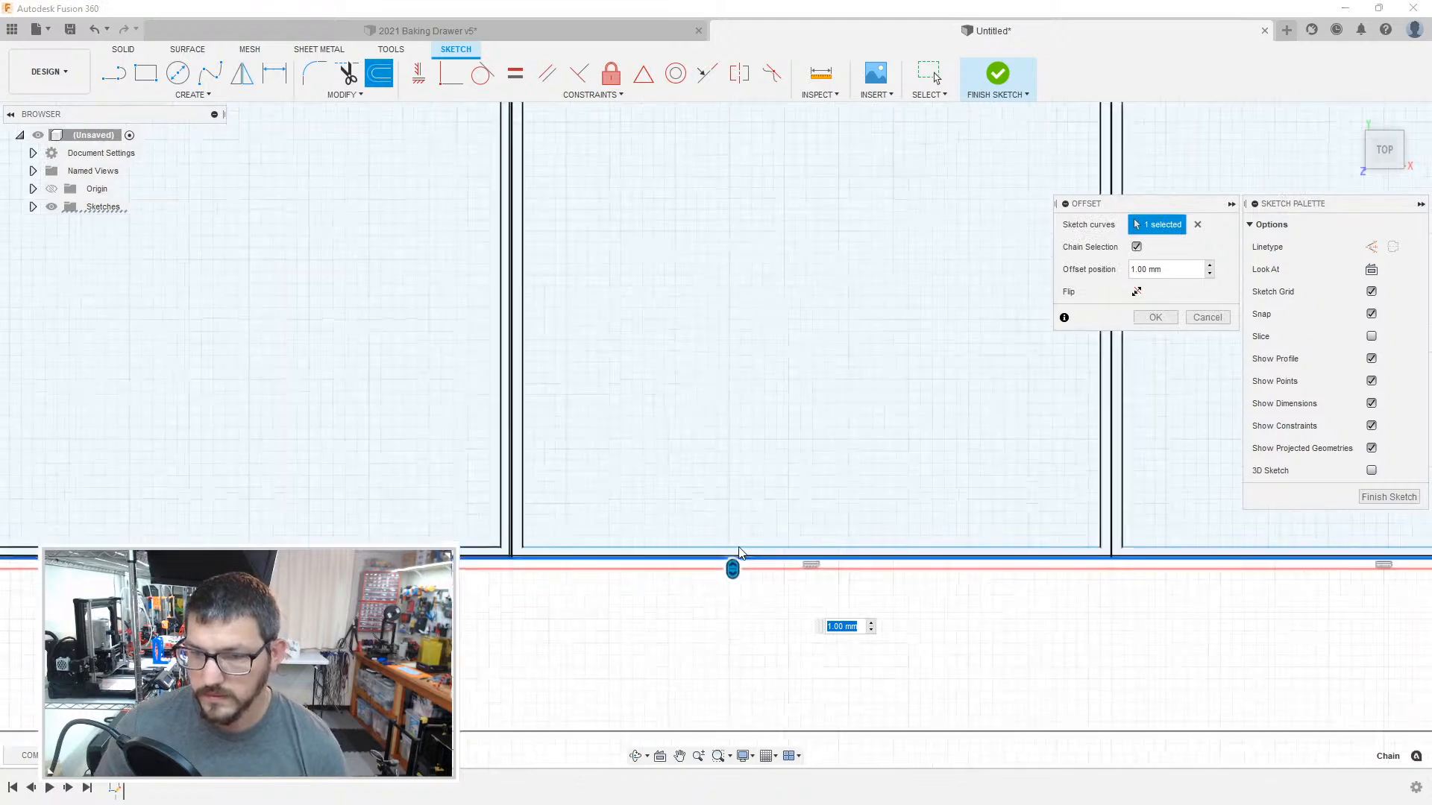
key("Escape")
scroll(729, 538, "up", 5)
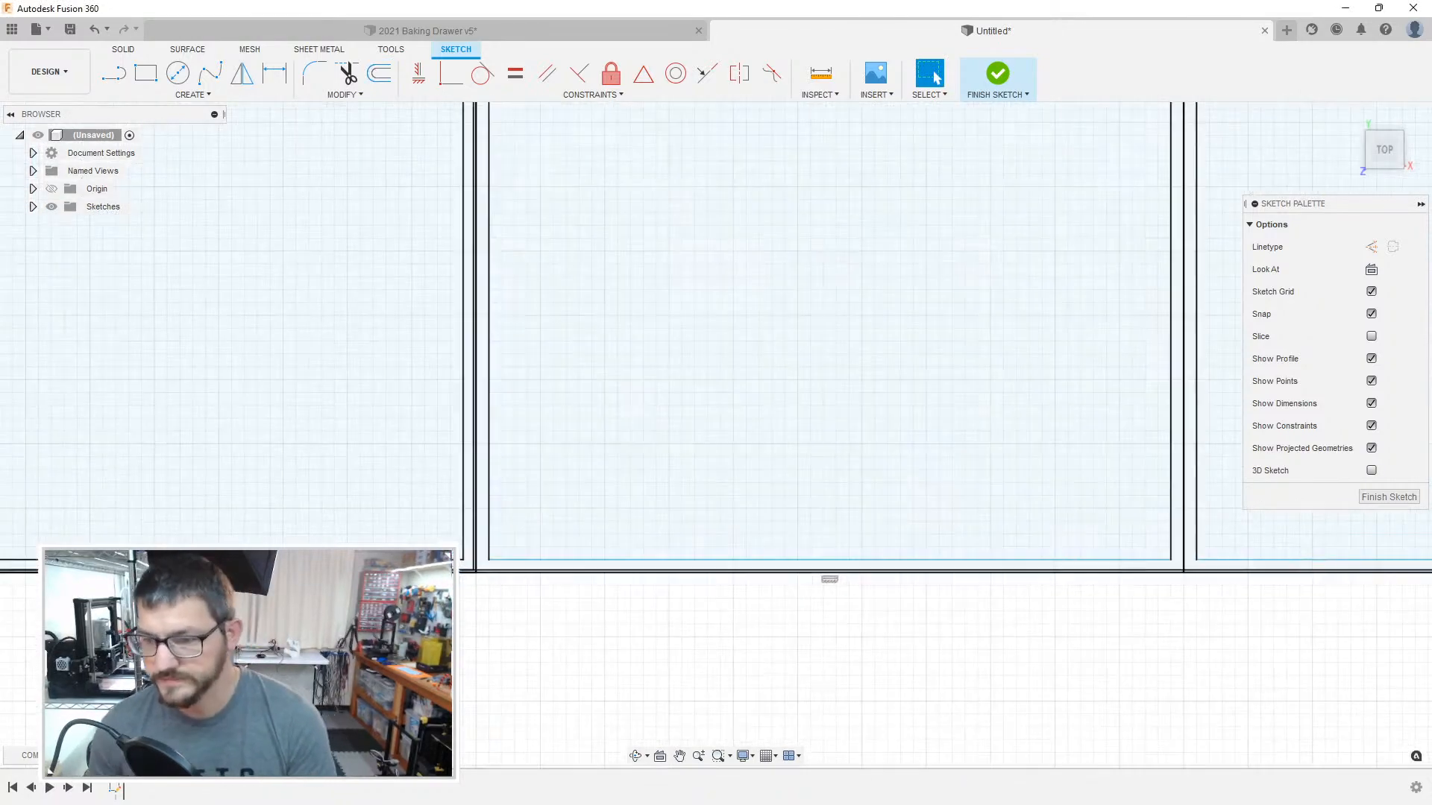
left_click(416, 589)
middle_click_drag(560, 513, 607, 502)
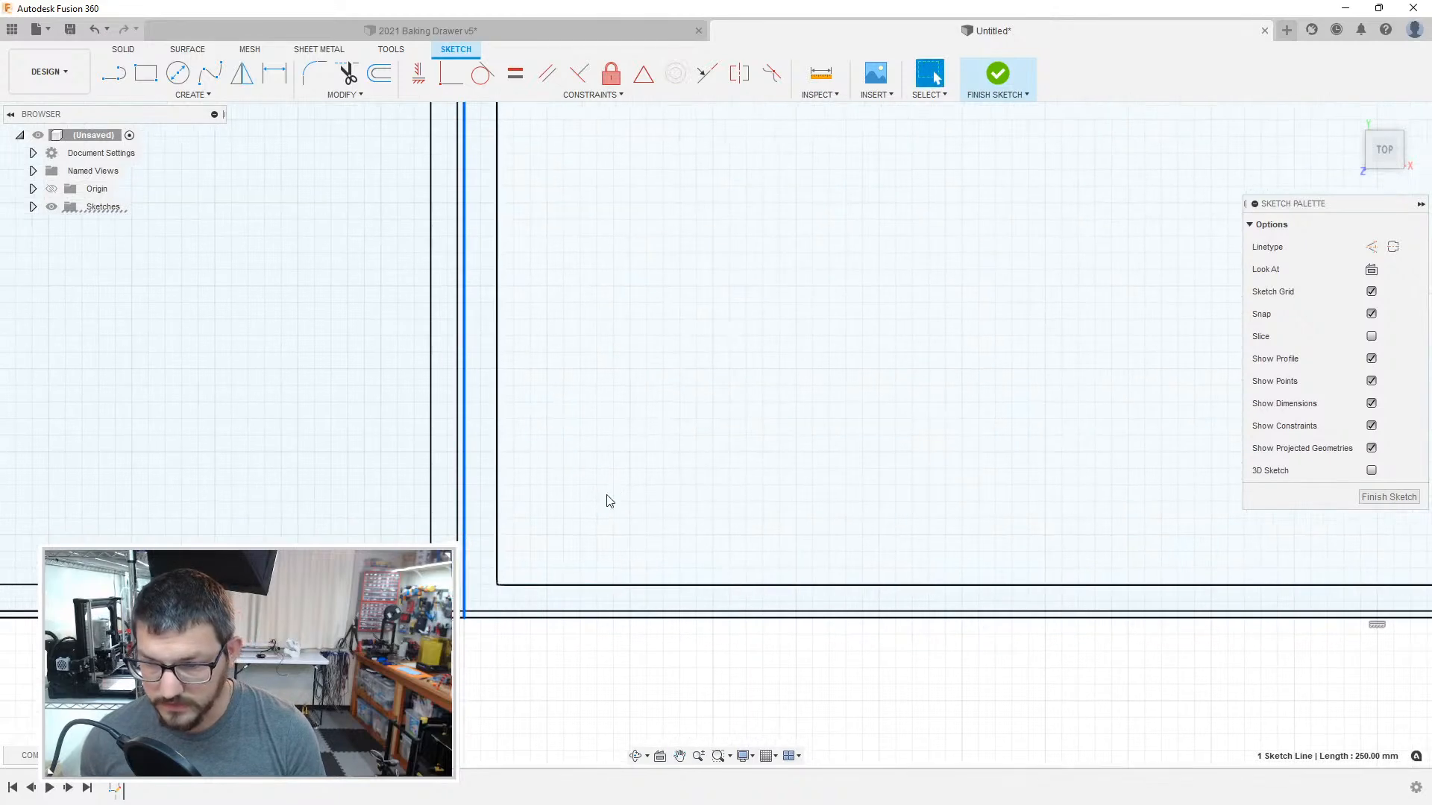
left_click(608, 500)
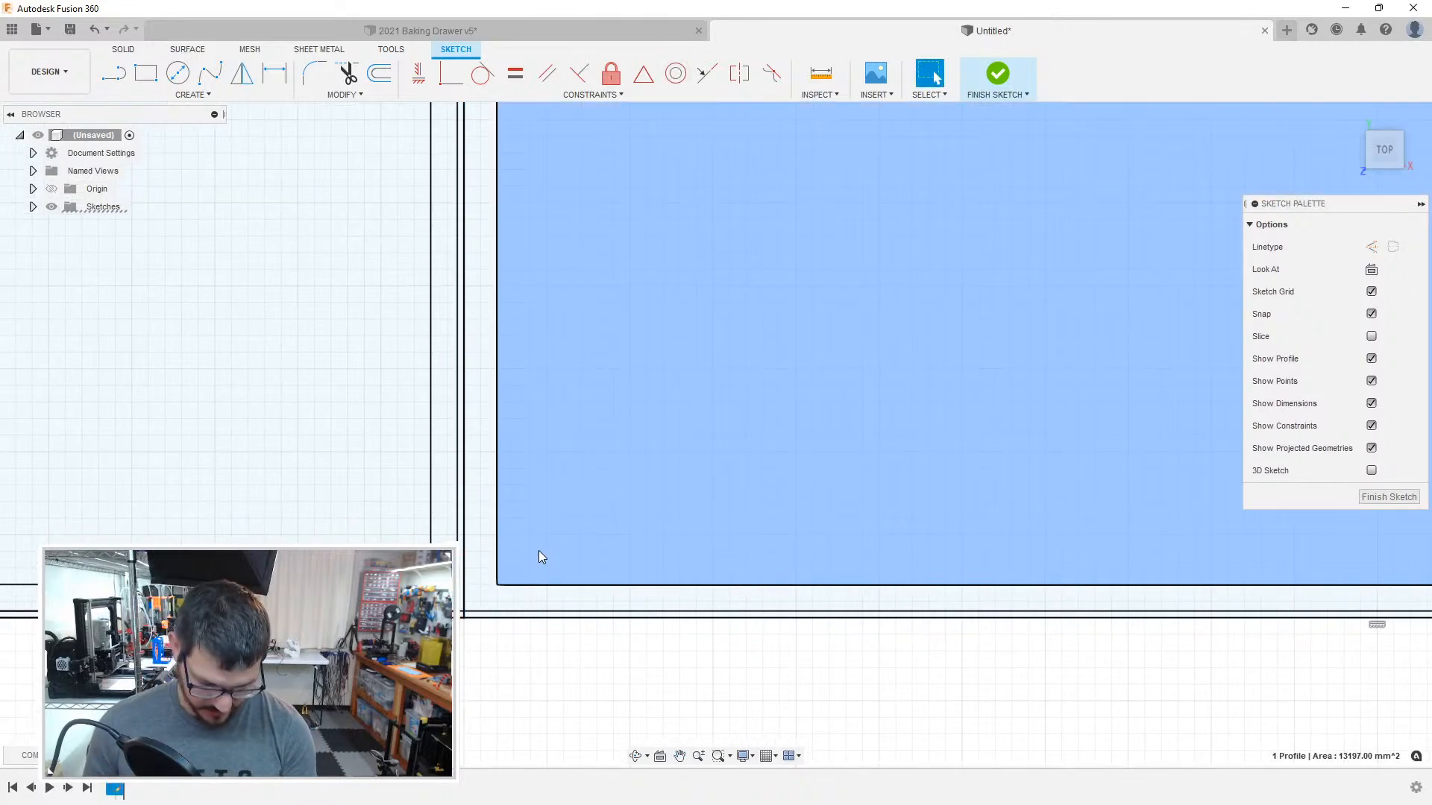
key("o")
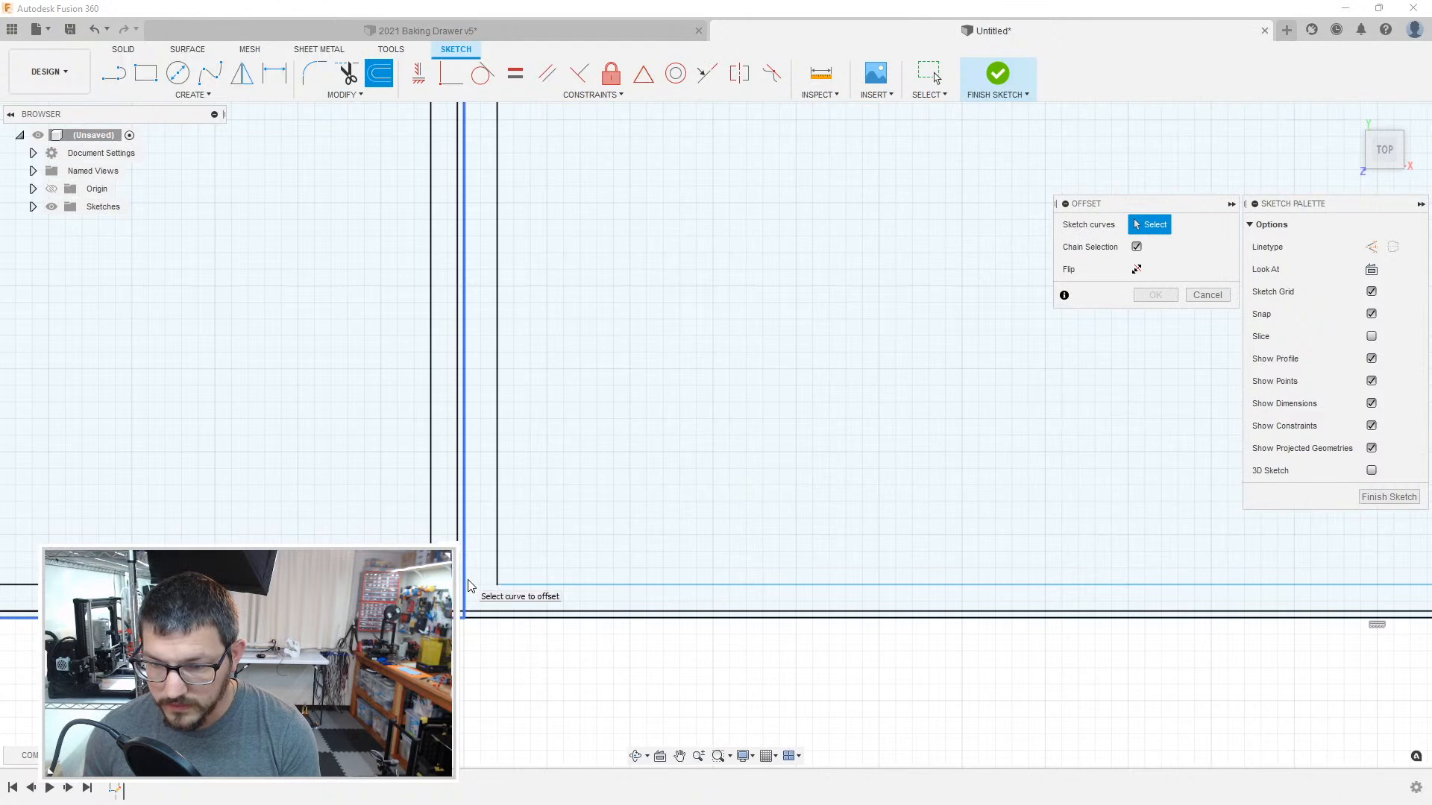
left_click(477, 618)
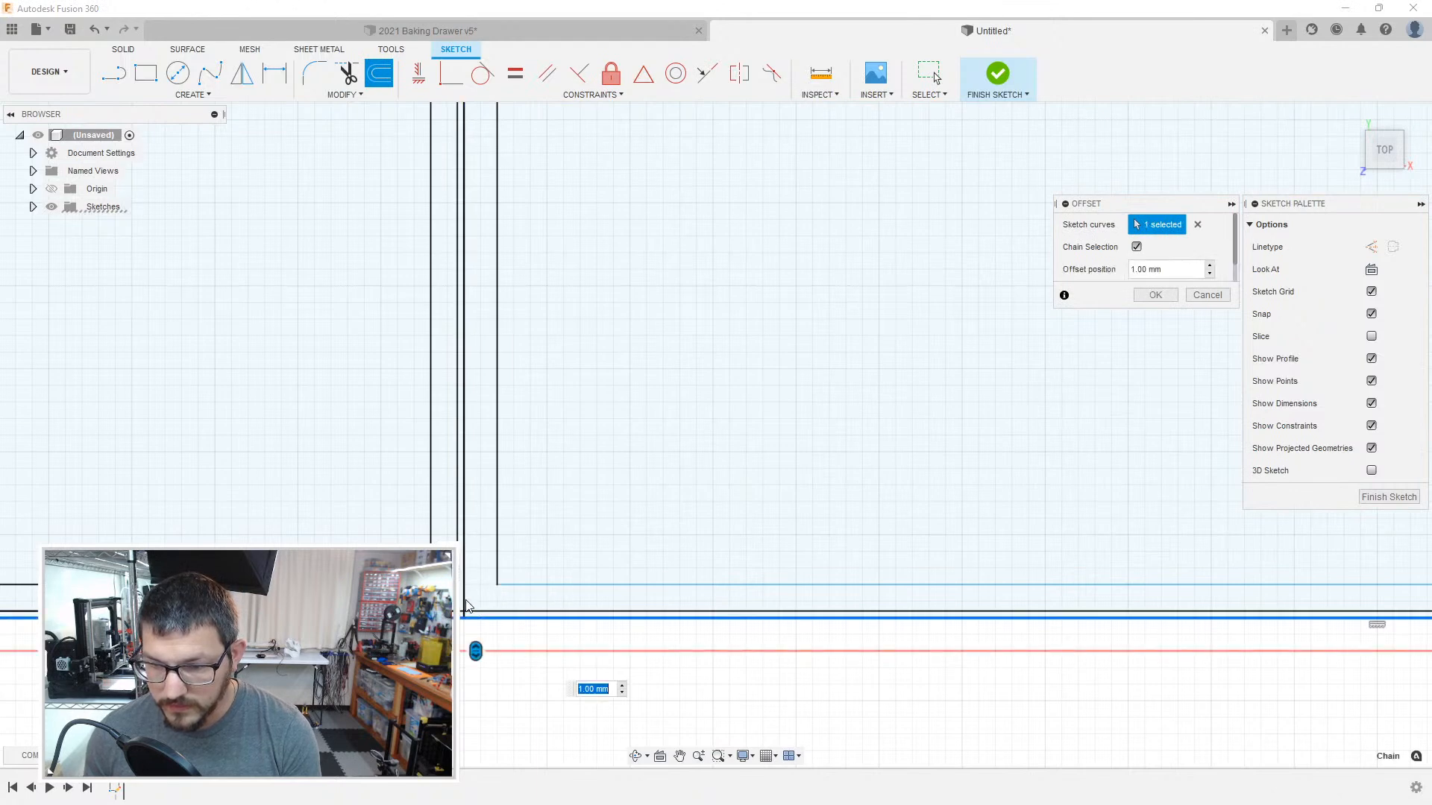
key("Escape")
Step: Try to offset the boundary line between the leftmost compartment and the 55 mm wide compartment by 1 mm
key("o")
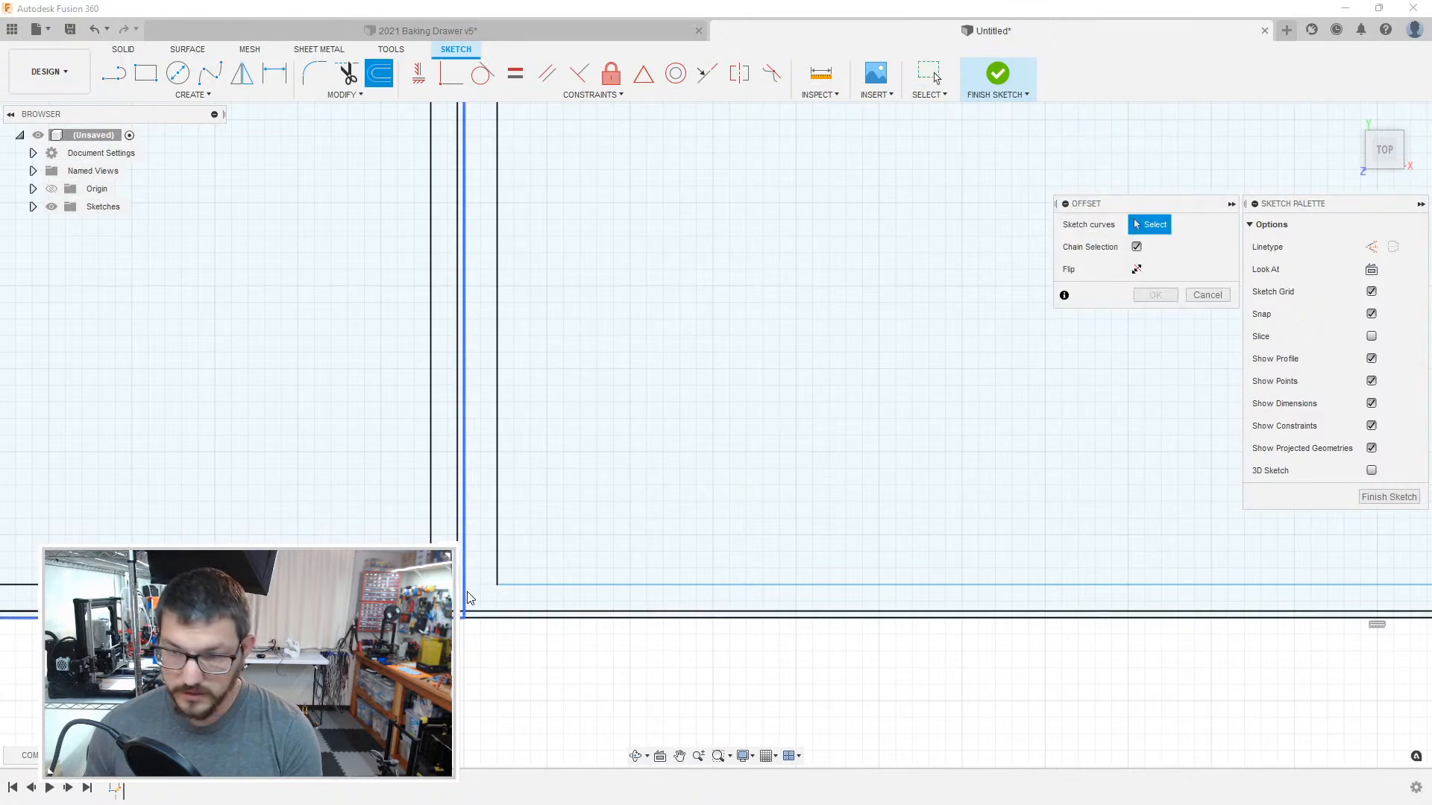
left_click(464, 592)
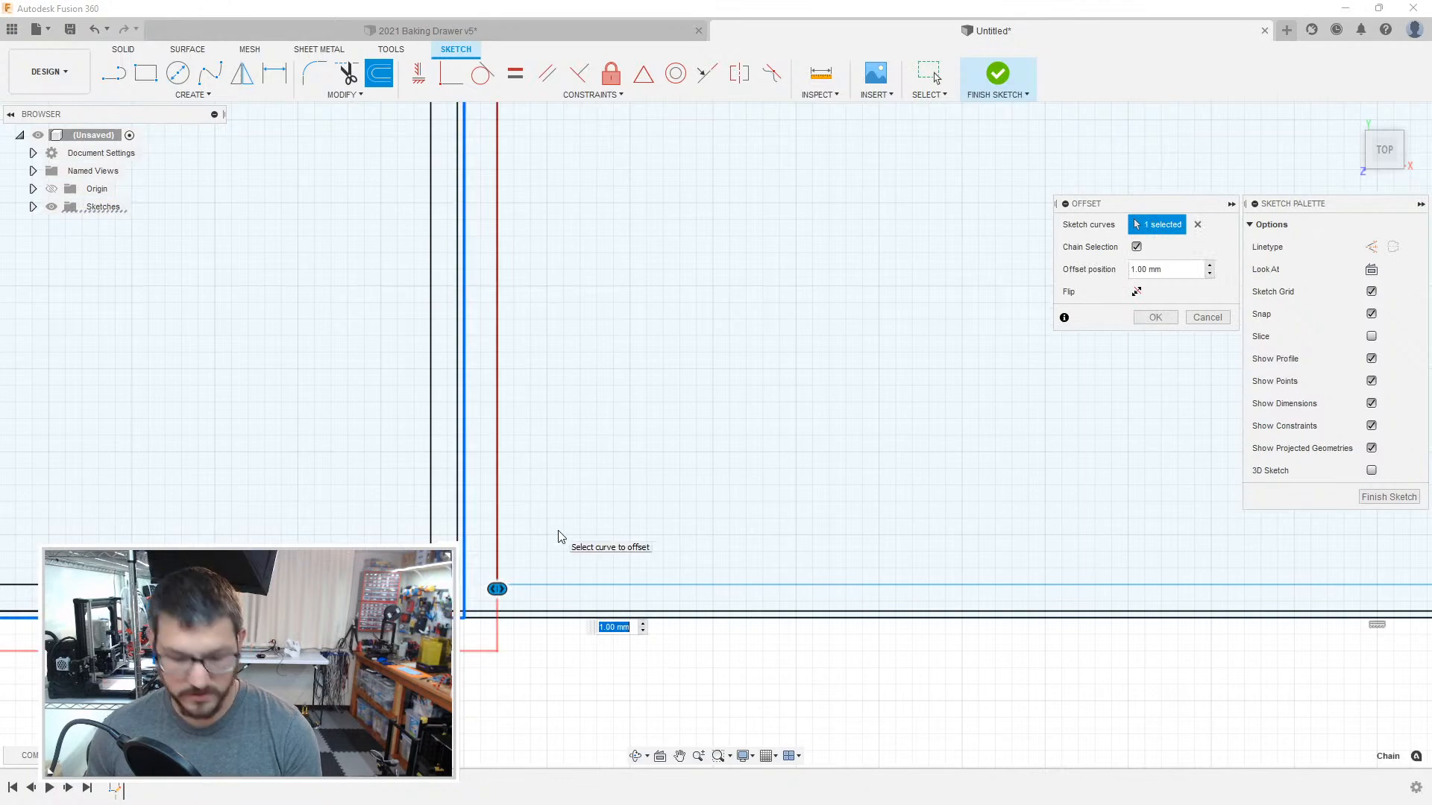
key("Return")
mouse_move(556, 534)
middle_mouse_down()
mouse_move(668, 541)
mouse_move(576, 310)
mouse_move(618, 467)
mouse_move(601, 430)
middle_mouse_up()
scroll(597, 428, "down", 4)
middle_click_drag(625, 286, 657, 628)
middle_click_drag(648, 186, 642, 601)
scroll(626, 333, "up", 8)
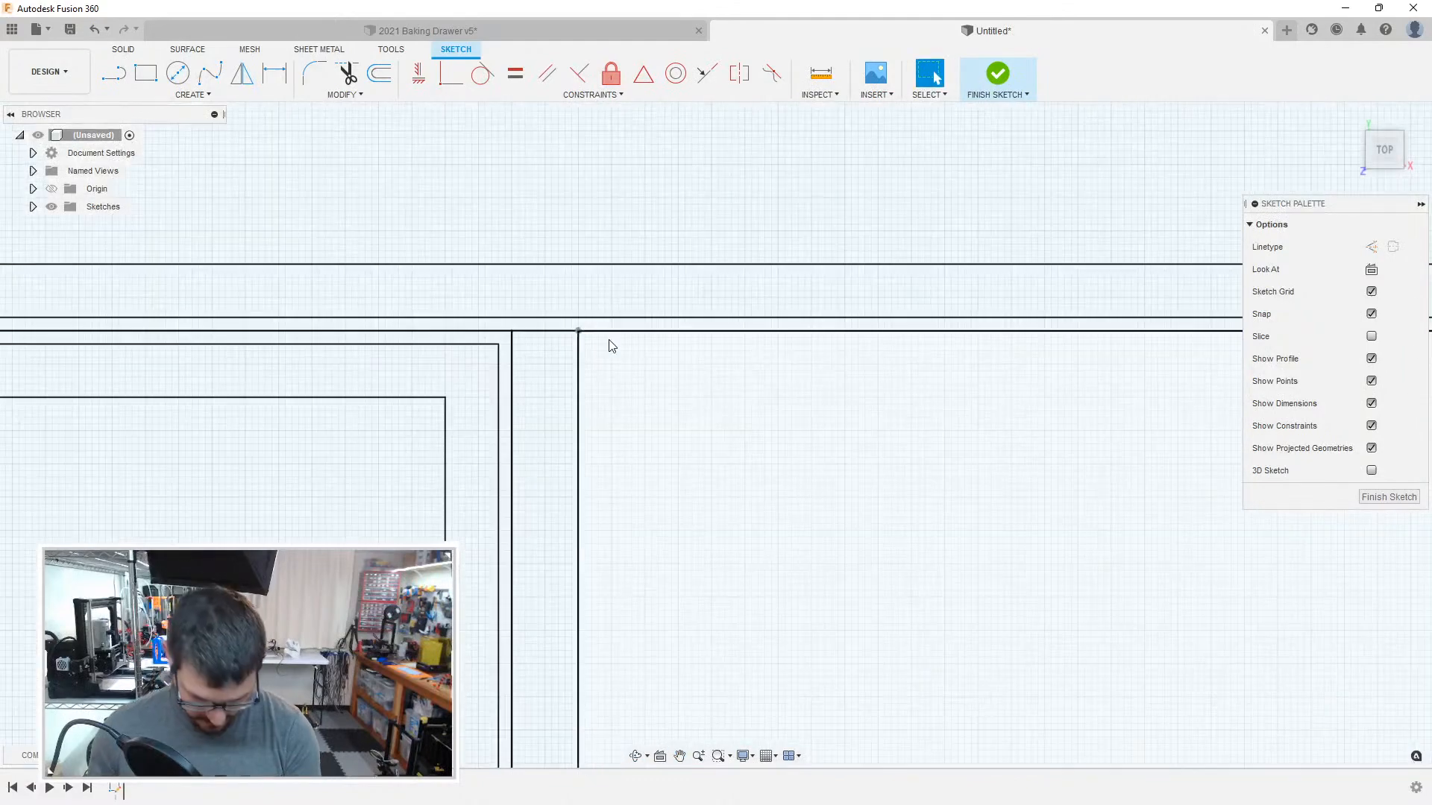
key("o")
left_click(553, 330)
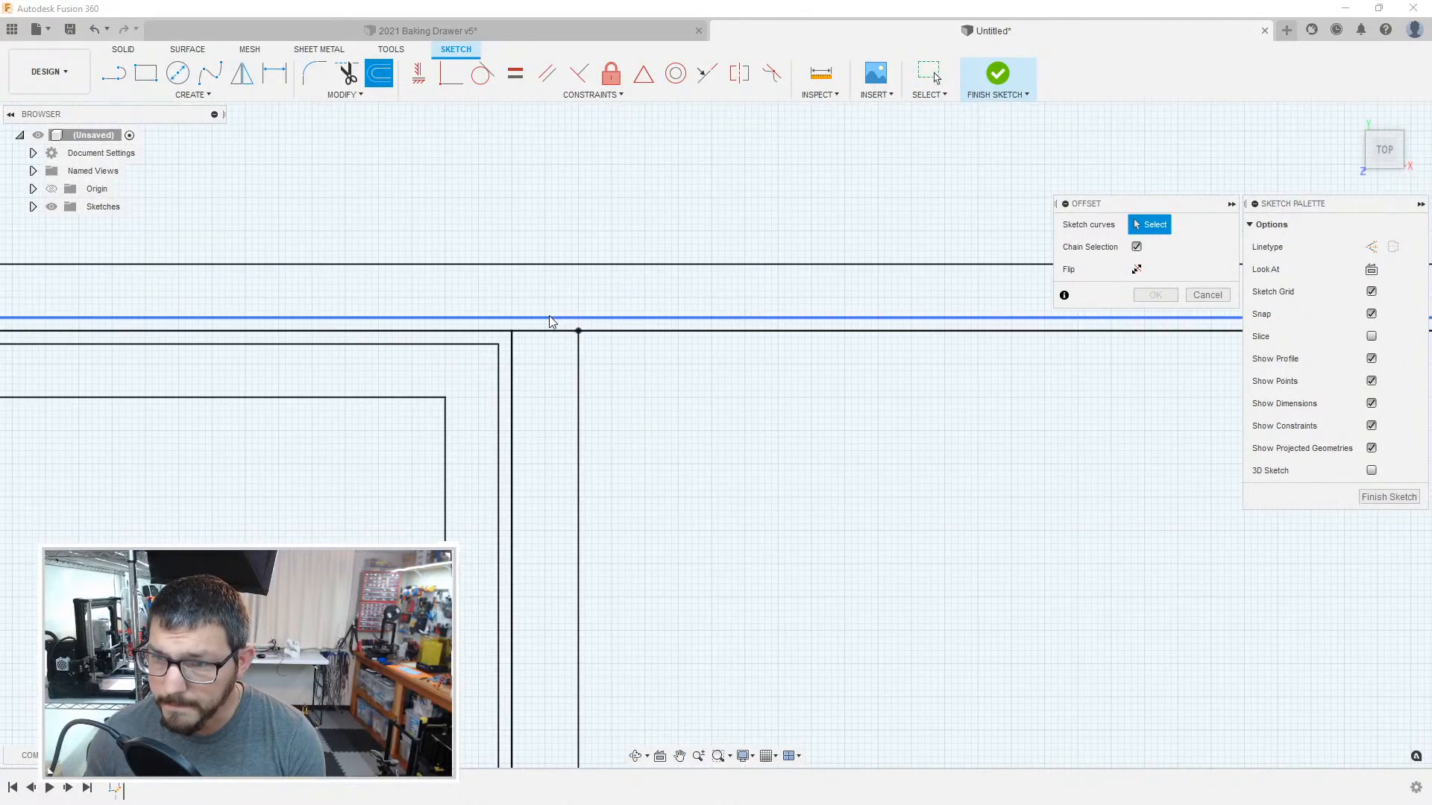
left_click(512, 355)
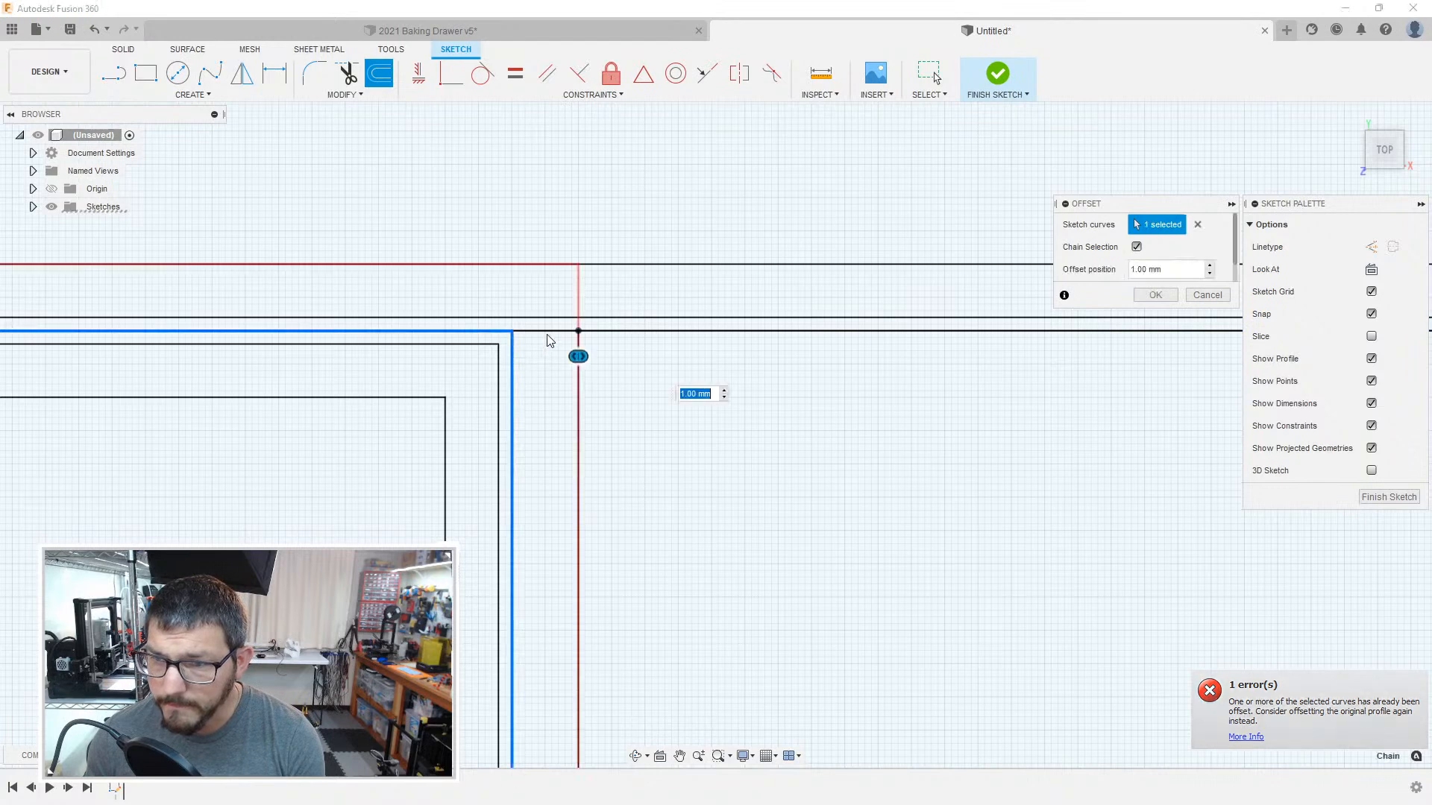
key("Return")
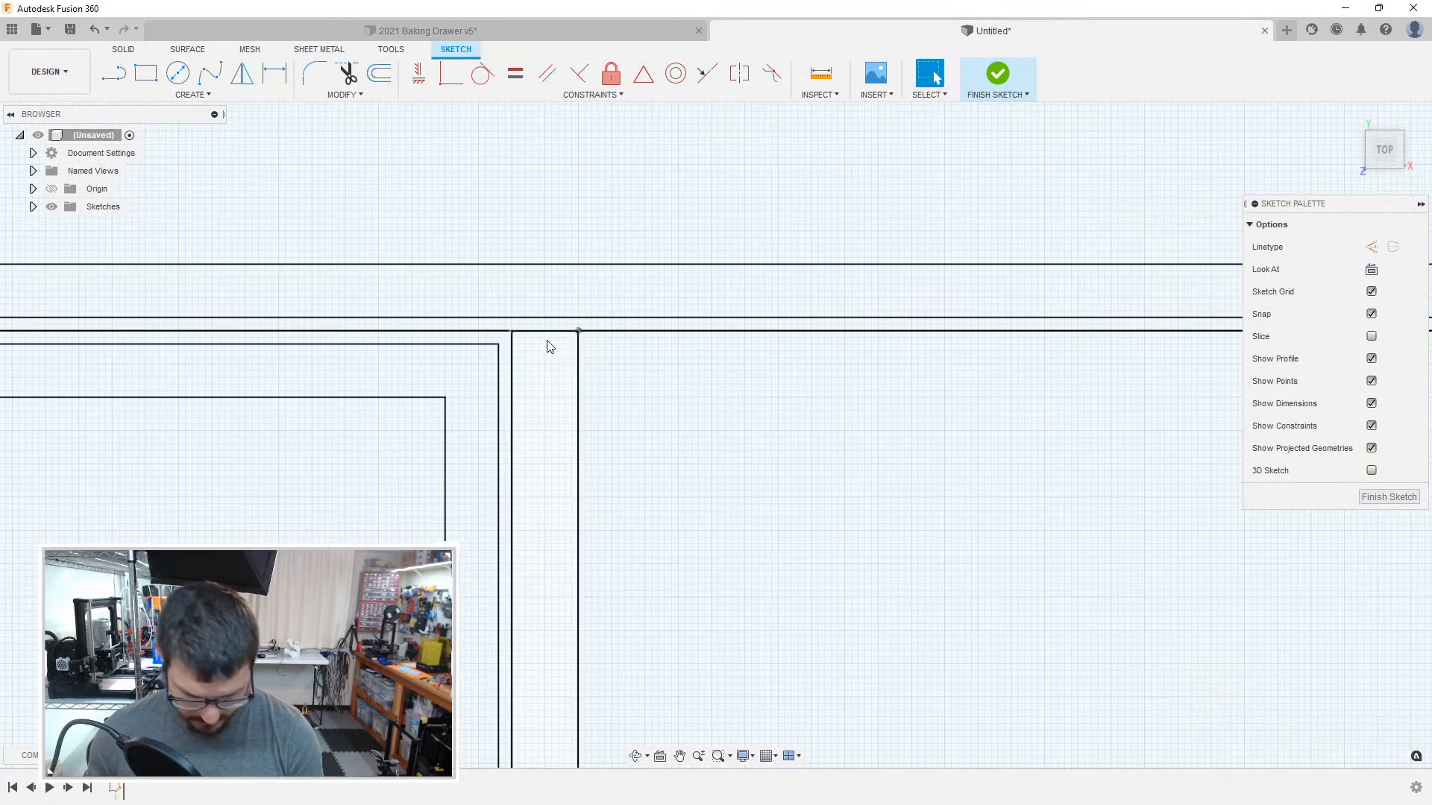
Step: Offset the 55 mm wide compartment's upper edge line with an offset position of -1 mm
key("o")
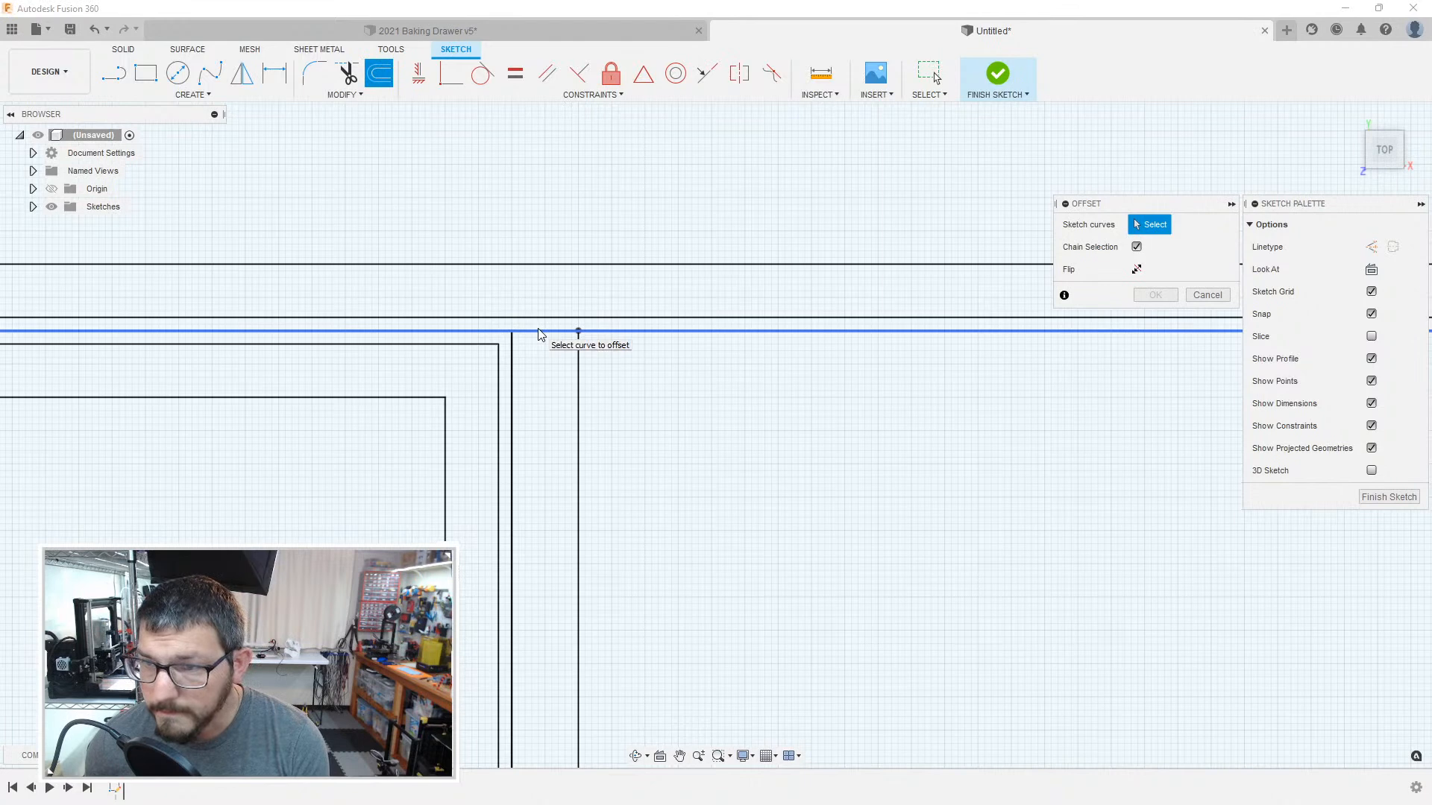
left_click(540, 332)
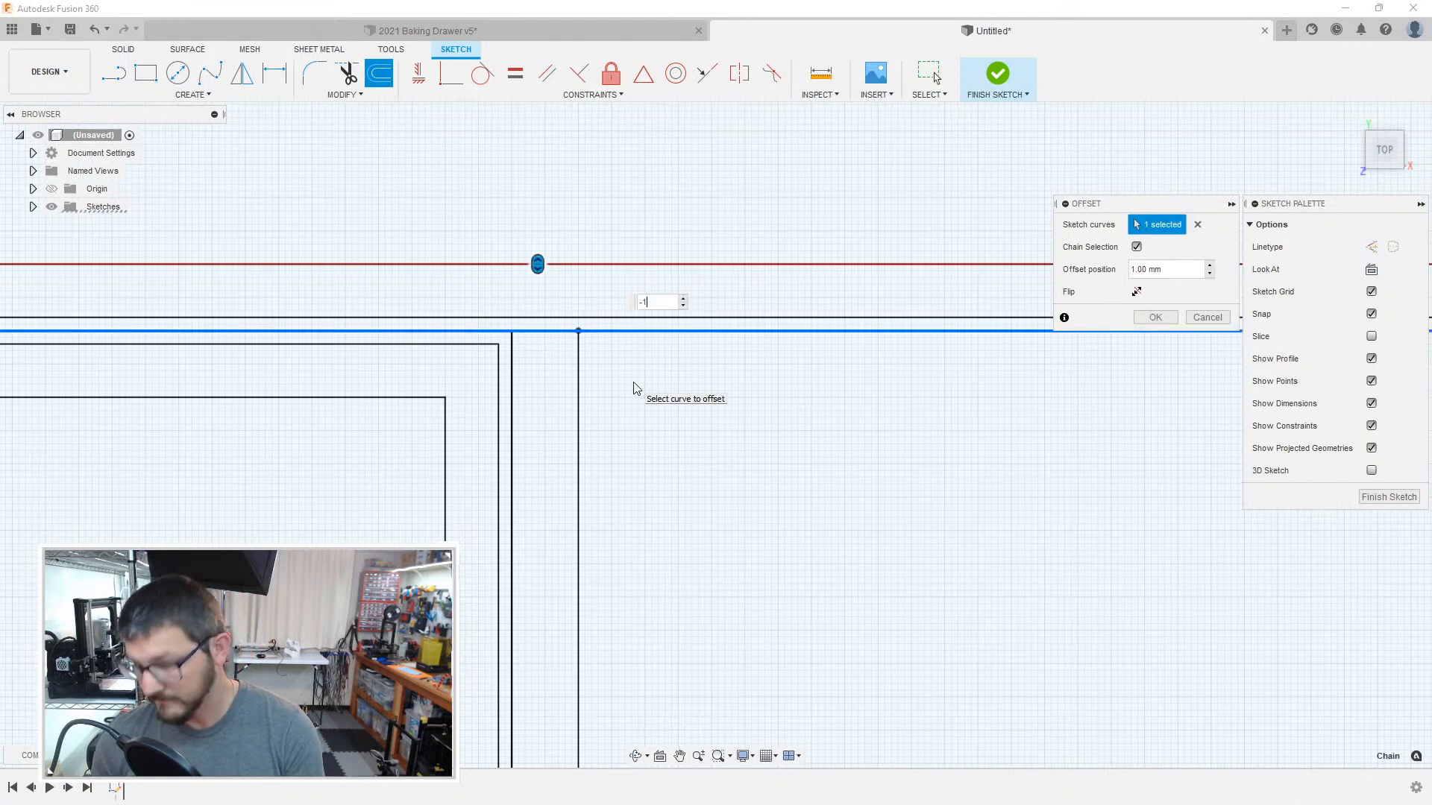
key("Return")
Step: Delete the 1 mm offset lines along the 55 mm wide compartment's left side and upper edge
left_click(579, 370)
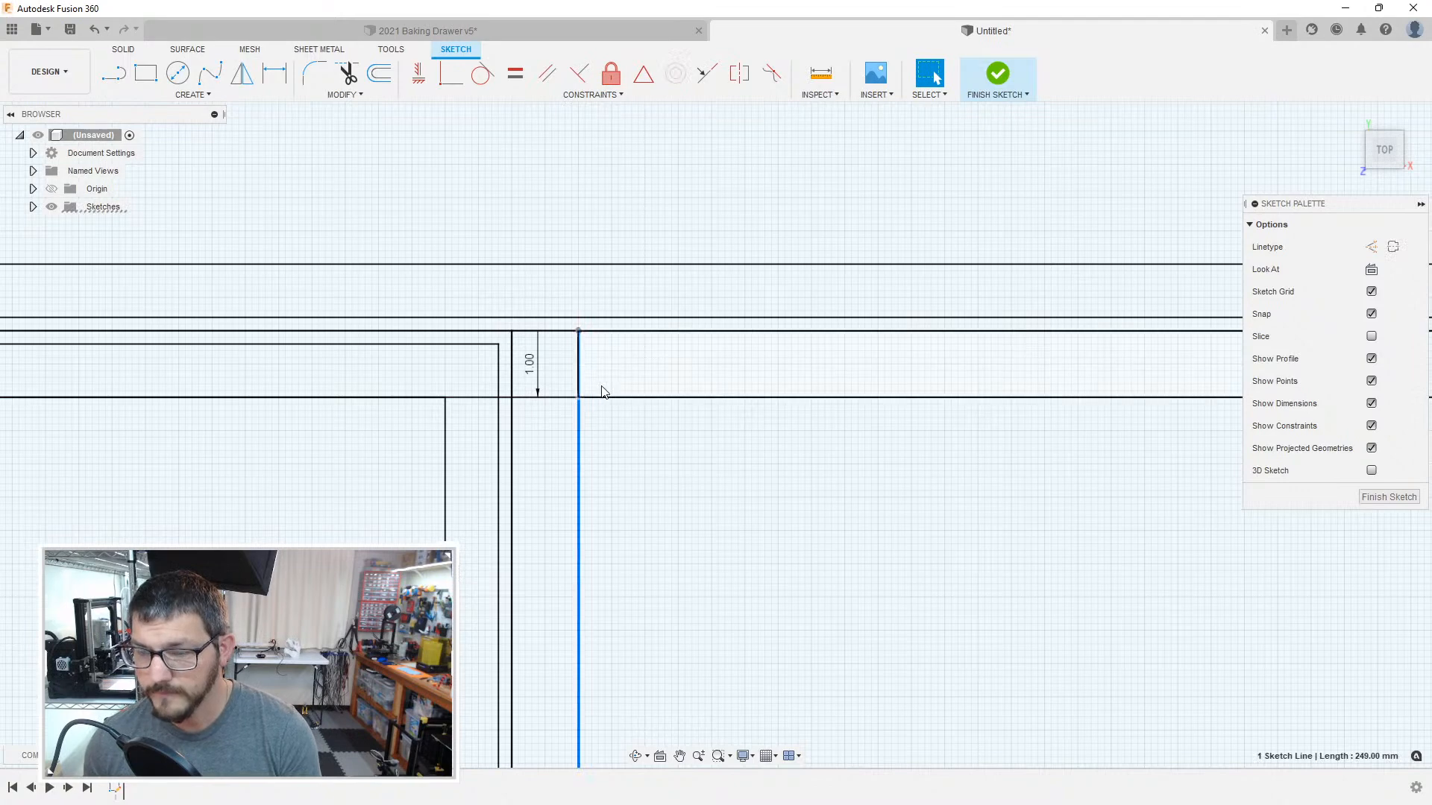
key("Delete")
left_click(601, 398)
key("Delete")
Step: Select the remaining chained offset line near the 55 mm wide compartment's right boundary and examine it along the upper edge
scroll(597, 418, "down", 4)
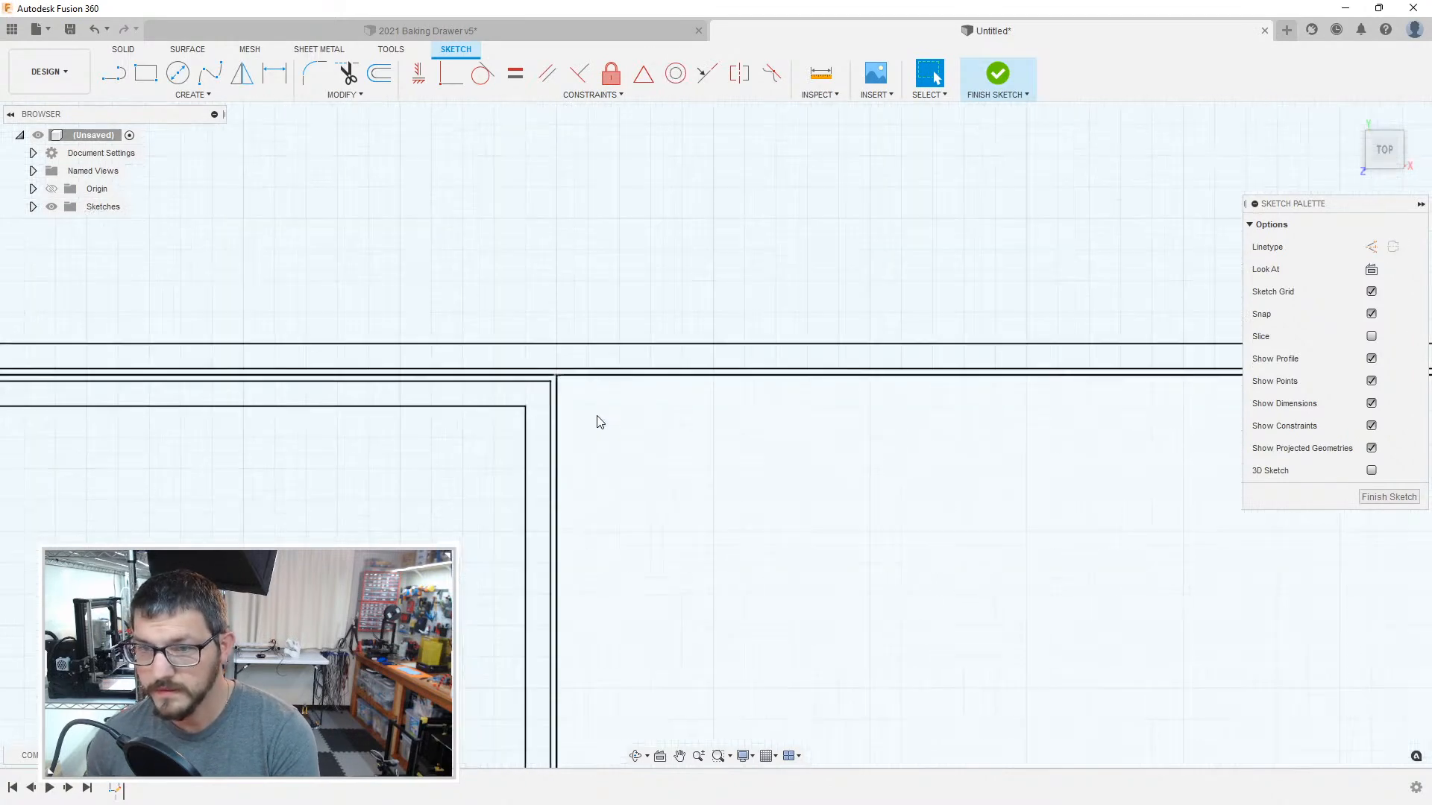
middle_click_drag(787, 454, 496, 449)
middle_click_drag(1117, 453, 694, 443)
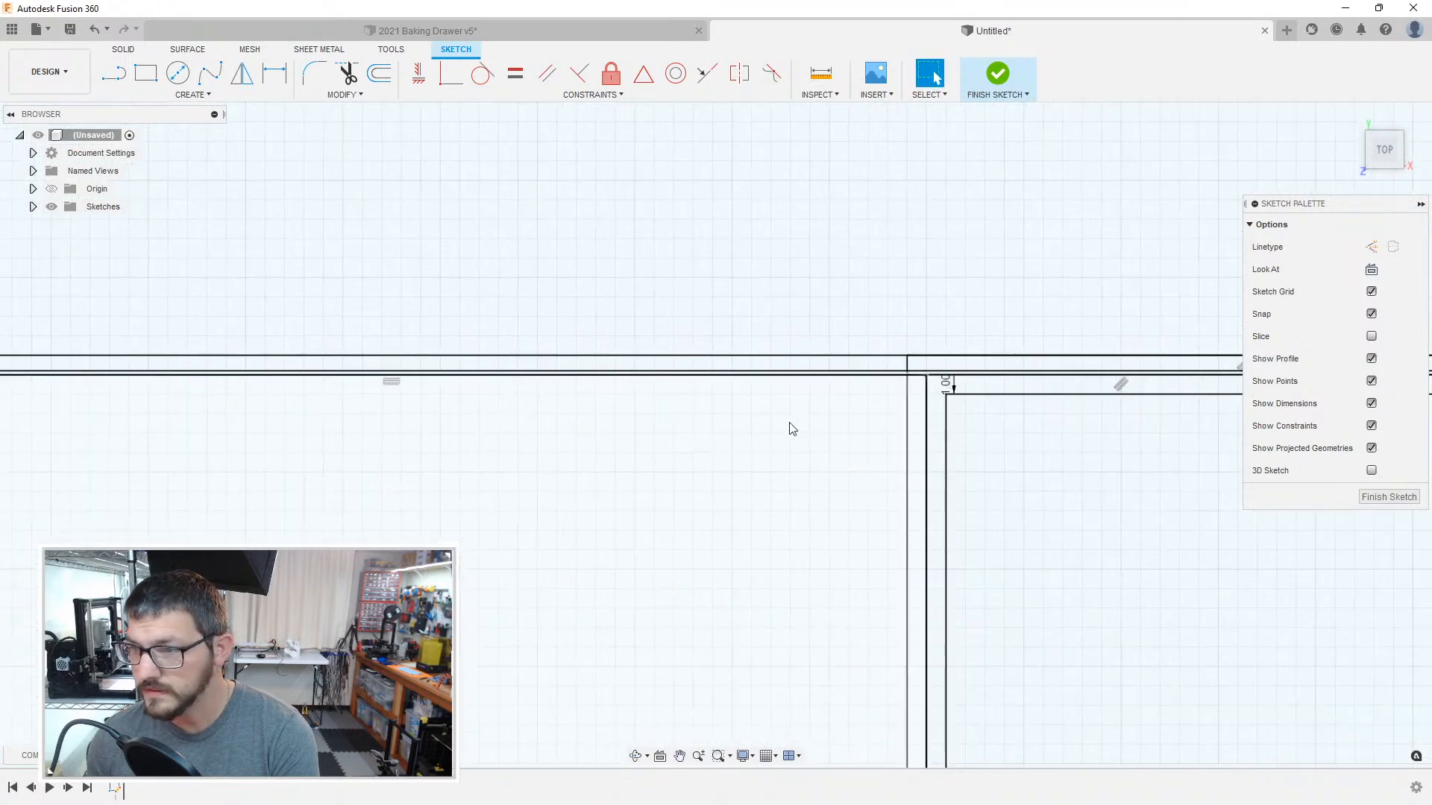
double_click(908, 401)
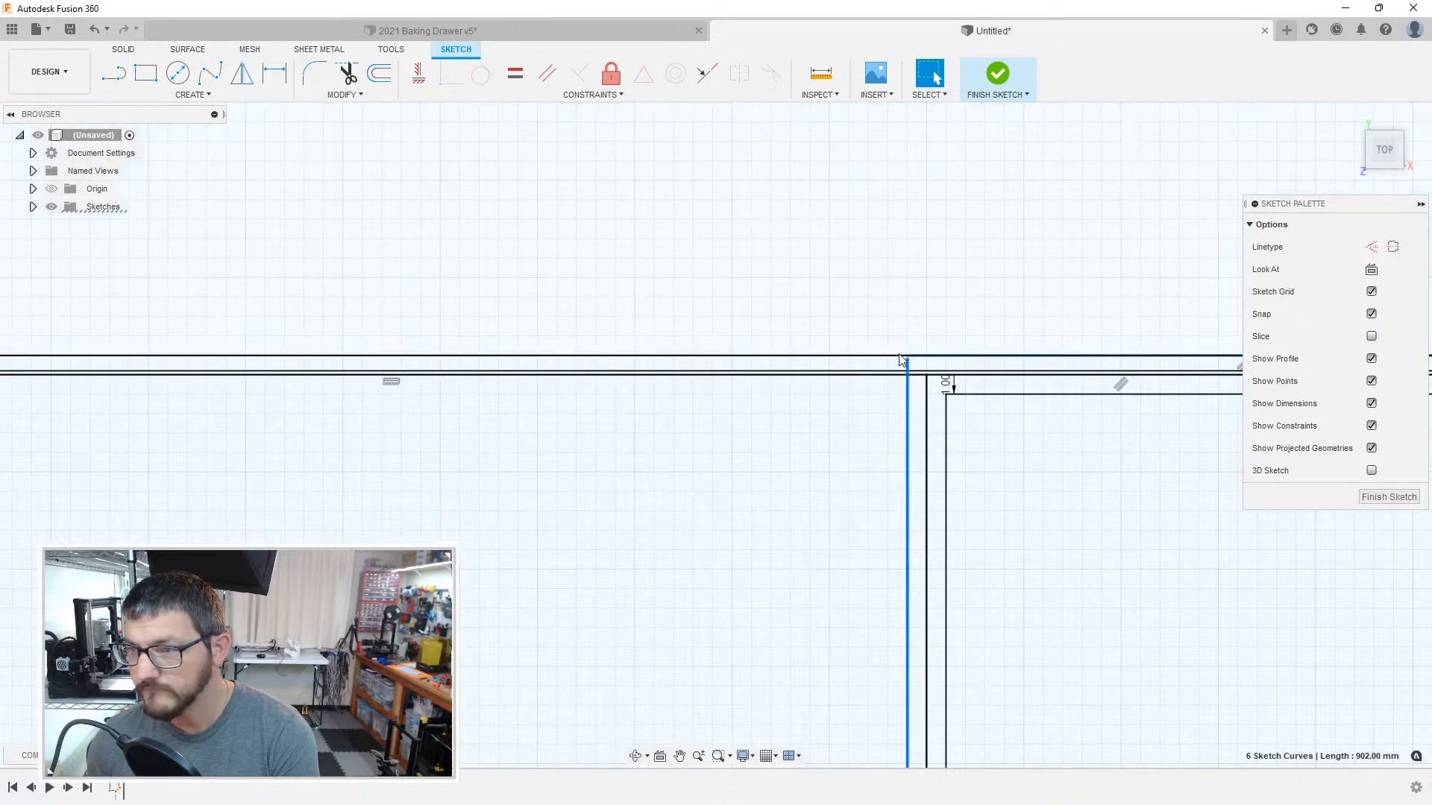
middle_click_drag(838, 418, 1163, 411)
middle_click_drag(625, 426, 902, 417)
mouse_move(493, 369)
middle_mouse_down()
mouse_move(527, 373)
mouse_move(359, 394)
middle_mouse_up()
scroll(356, 390, "up", 4)
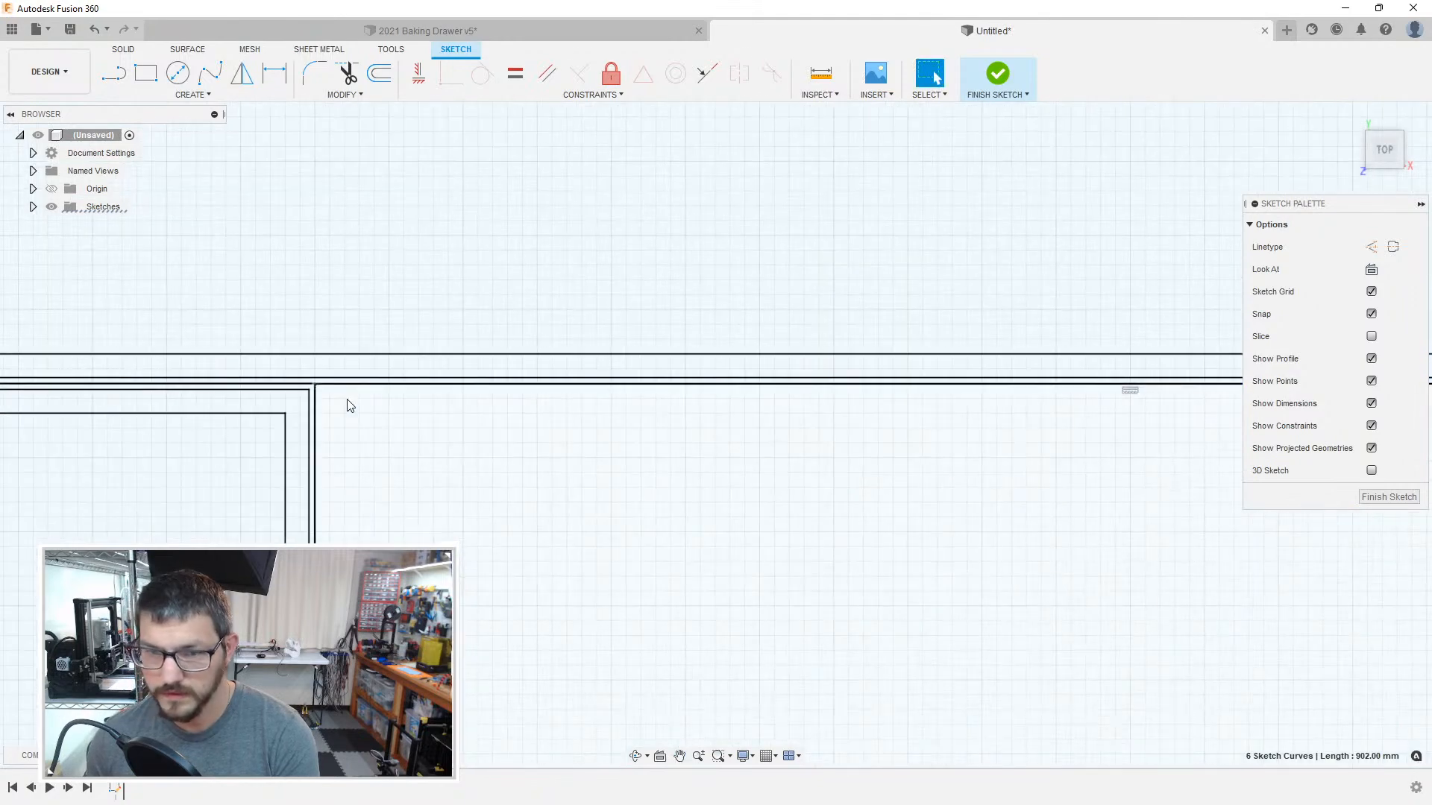
Step: Clear the selection and start another Offset at the 55 mm wide compartment's upper-left corner
left_click(347, 405)
scroll(349, 405, "up", 3)
key("o")
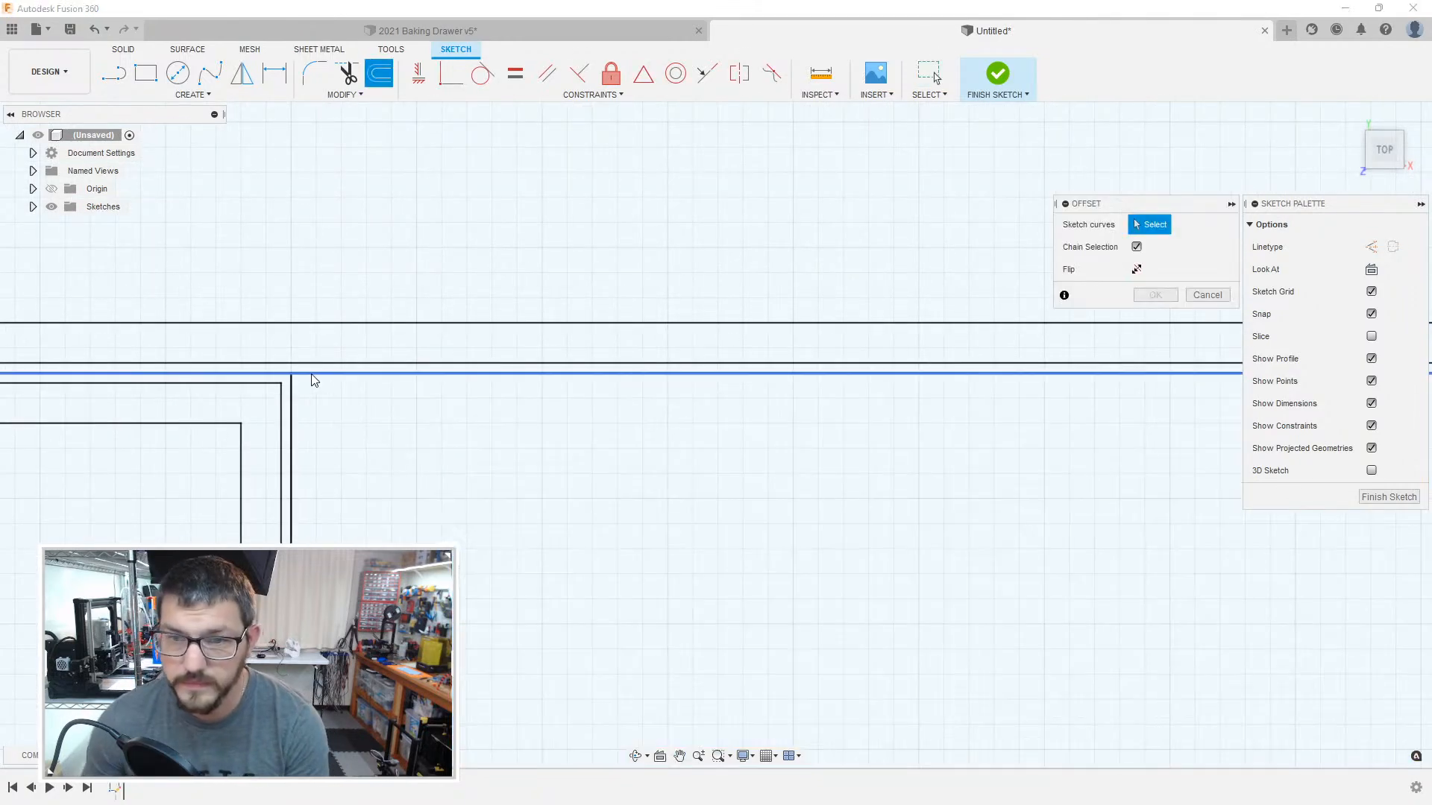
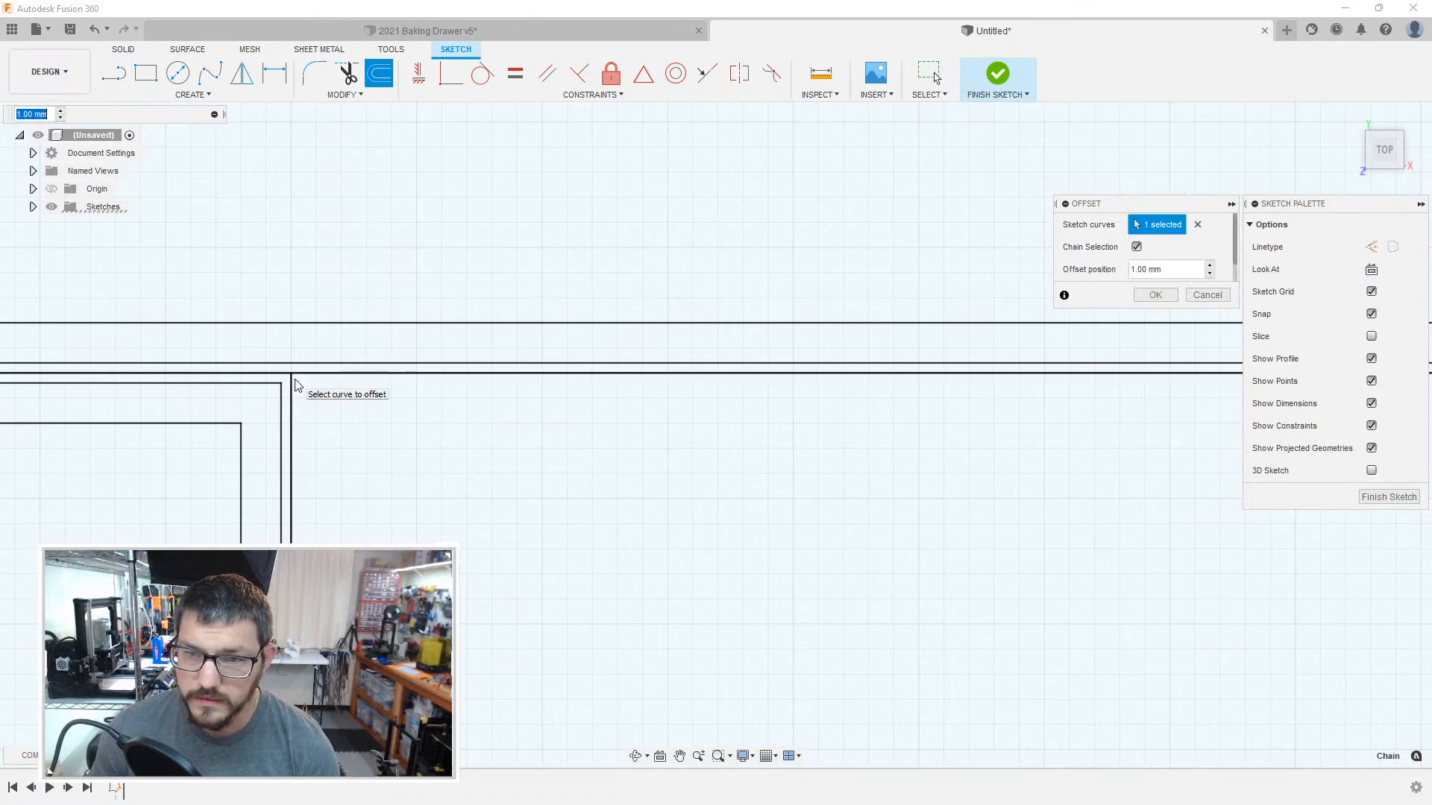
Step: Cancel the Offset and examine the overlapping sketch lines and their parents at the 55 mm wide compartment's upper-left corner
key("Escape")
left_click(291, 385)
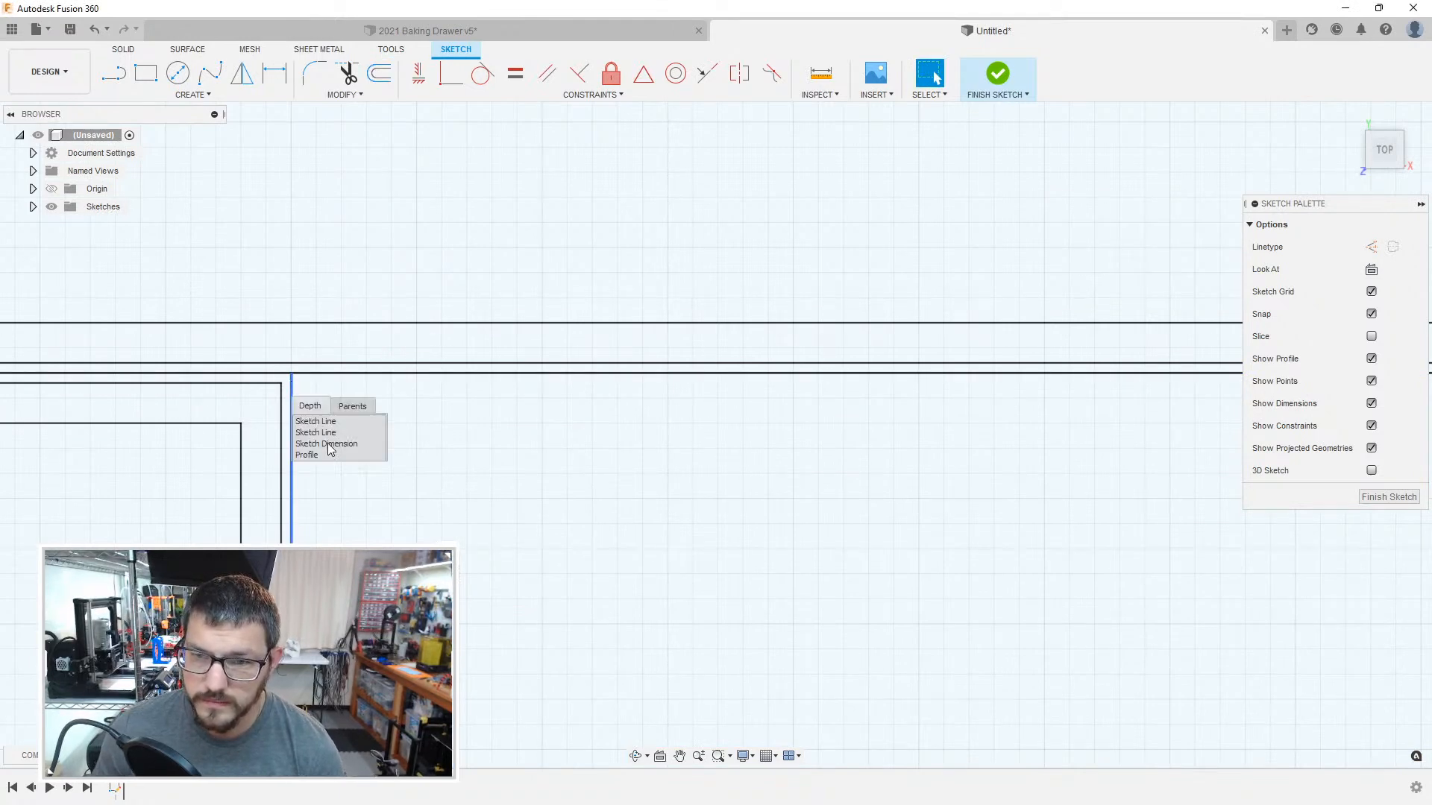
left_click(292, 383)
left_click(324, 433)
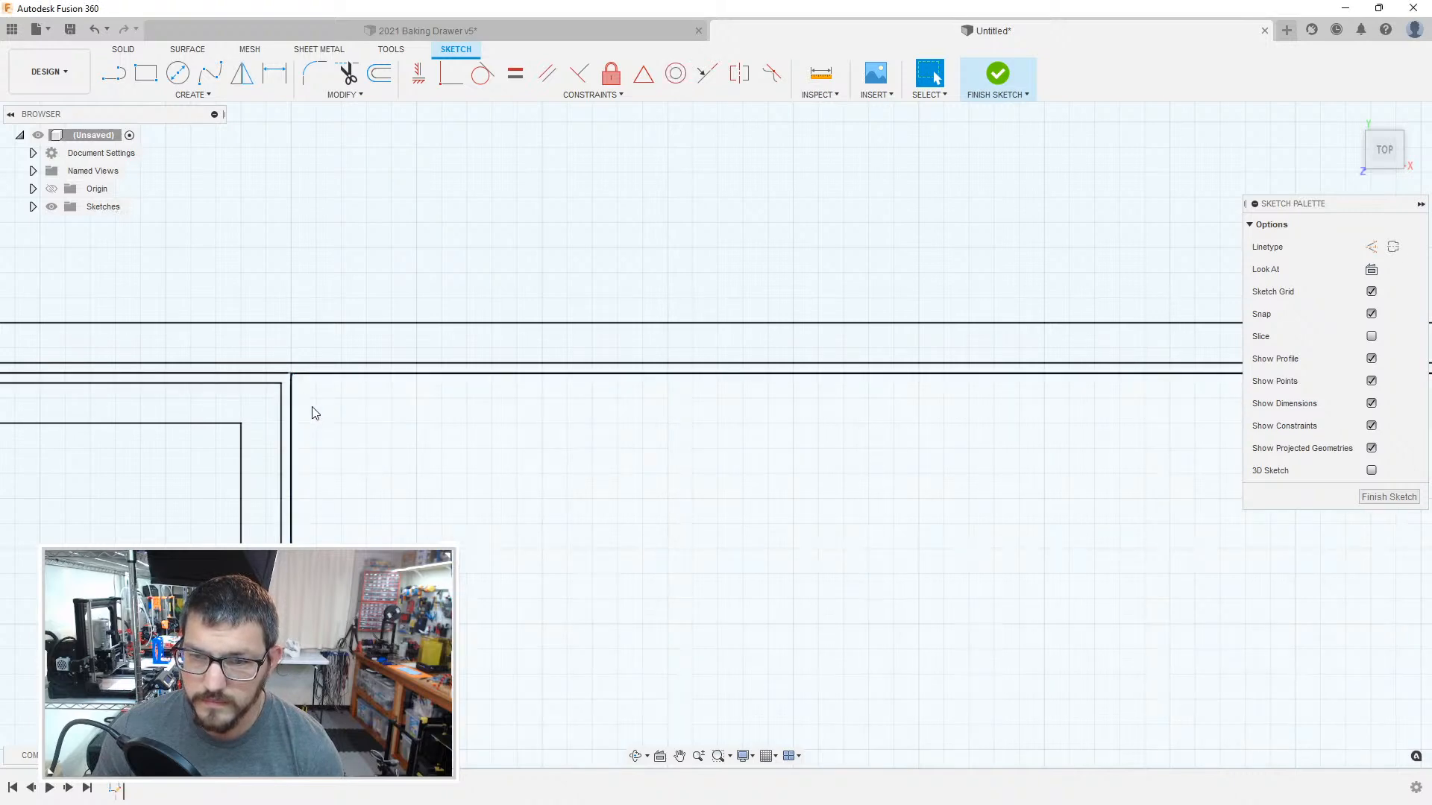
left_click(293, 397)
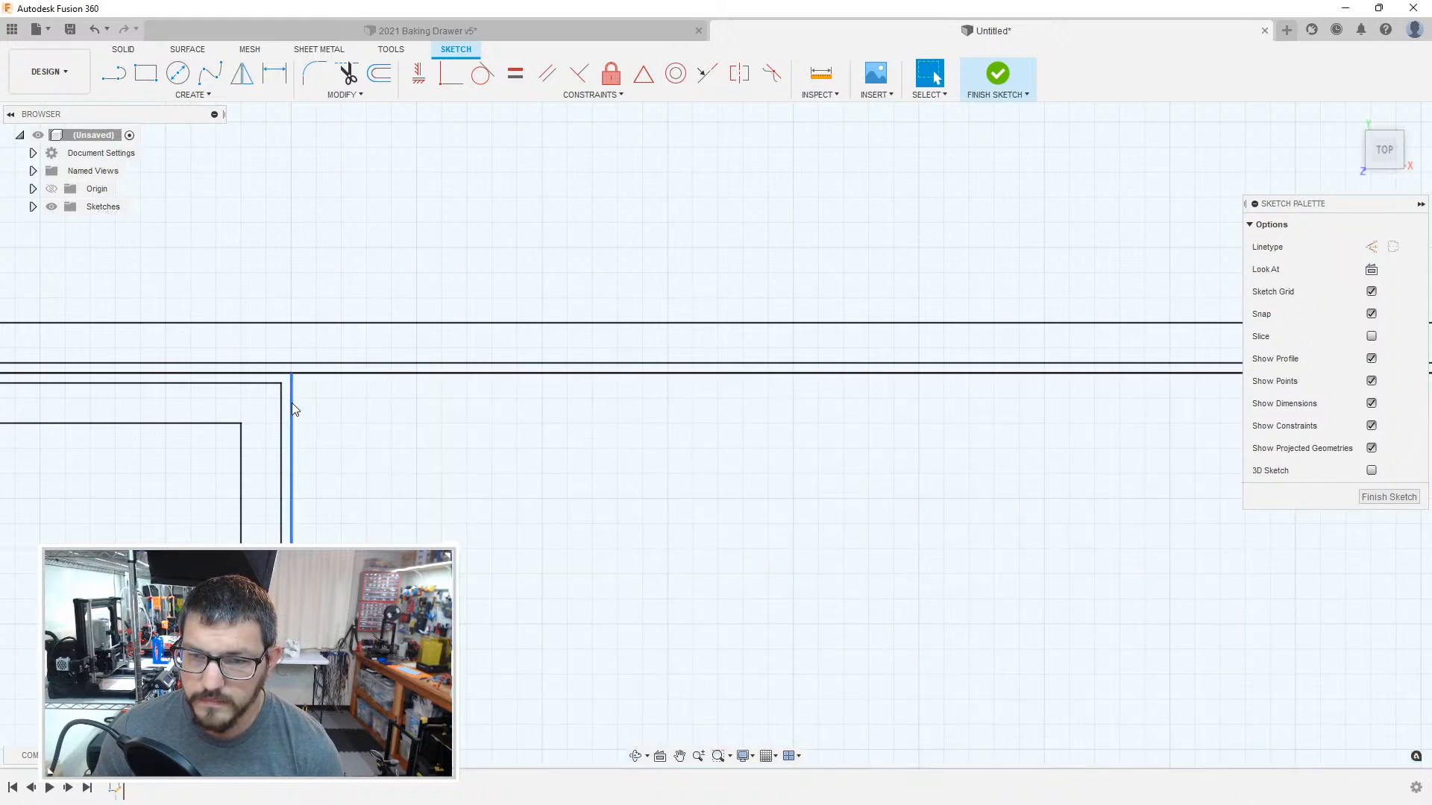
left_click(292, 403)
left_click(353, 429)
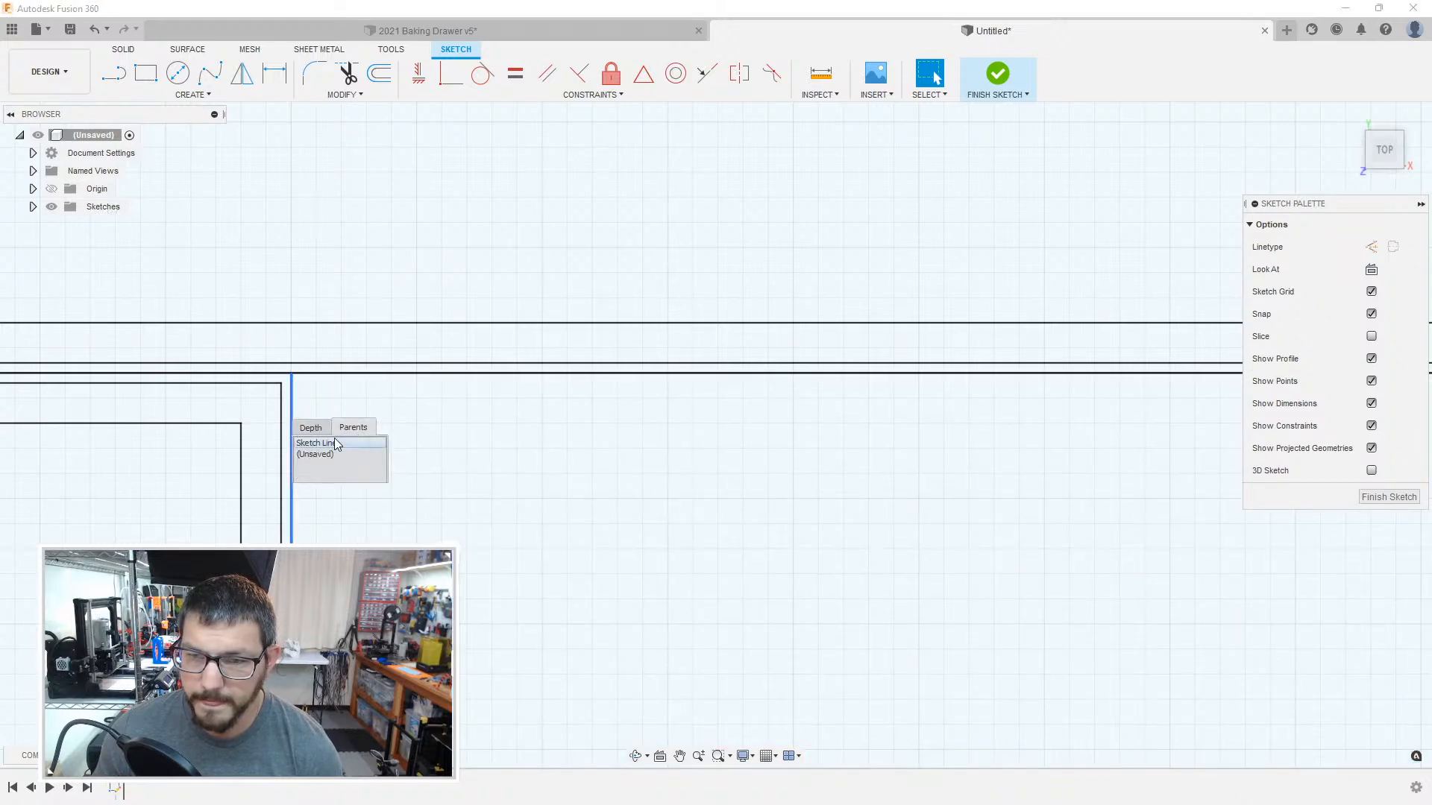
left_click(335, 443)
key("Escape")
scroll(501, 450, "up", 3)
scroll(654, 422, "down", 3)
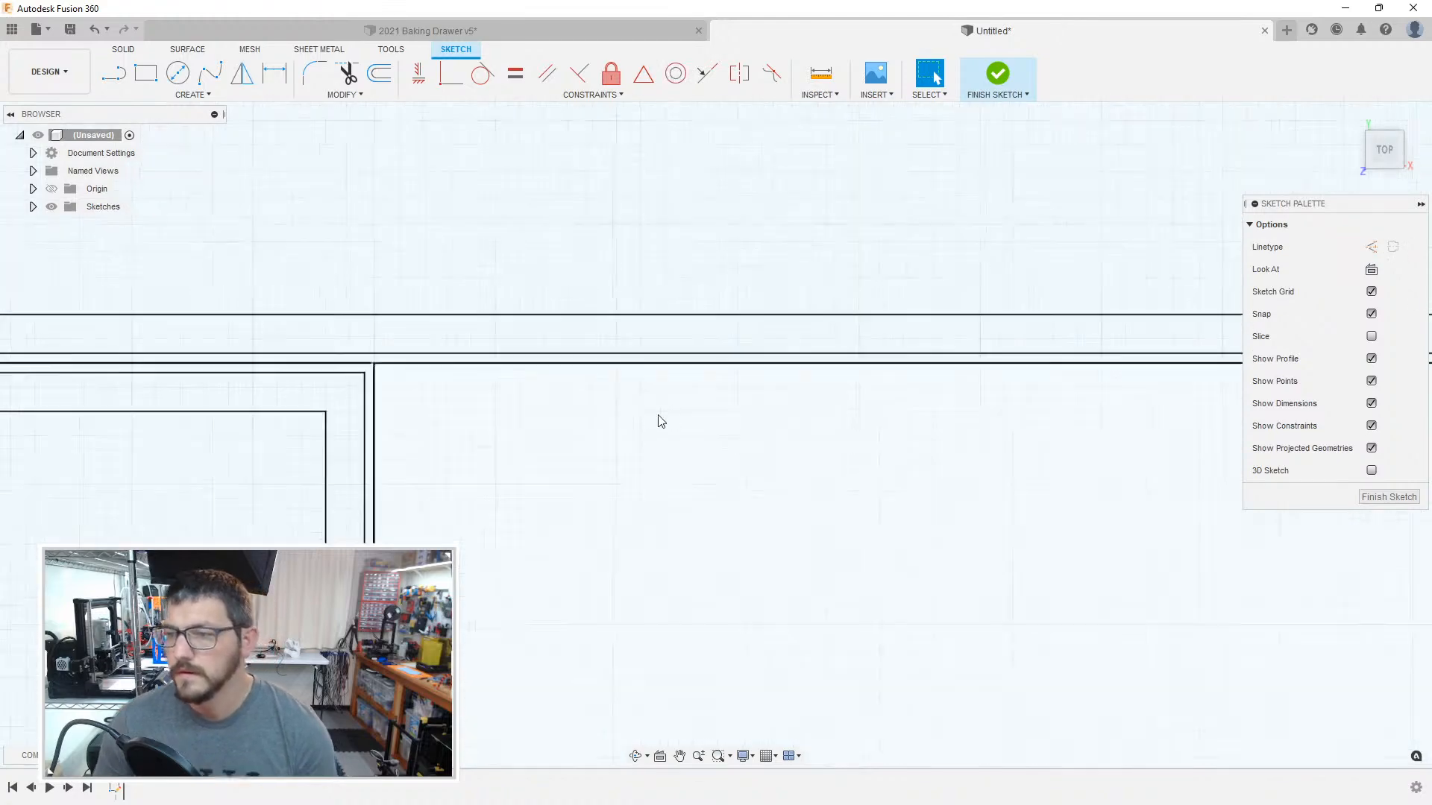
Step: Delete the leftover 1 mm offset line just inside the 55 mm wide compartment's right boundary
middle_click_drag(654, 422, 342, 480)
middle_click_drag(820, 477, 402, 436)
middle_click_drag(1178, 403, 414, 403)
left_click(699, 418)
key("Delete")
left_click(714, 314)
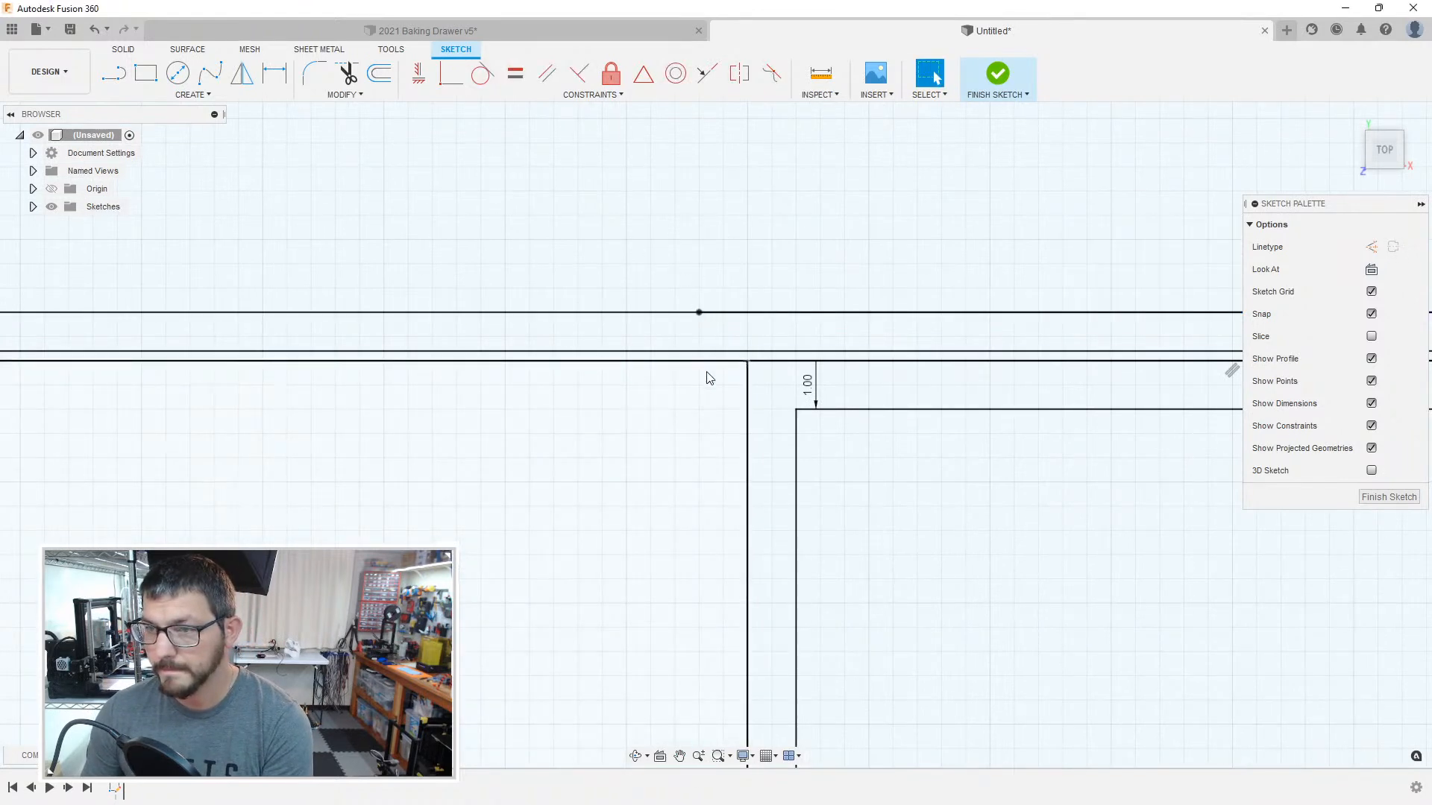
left_click(710, 384)
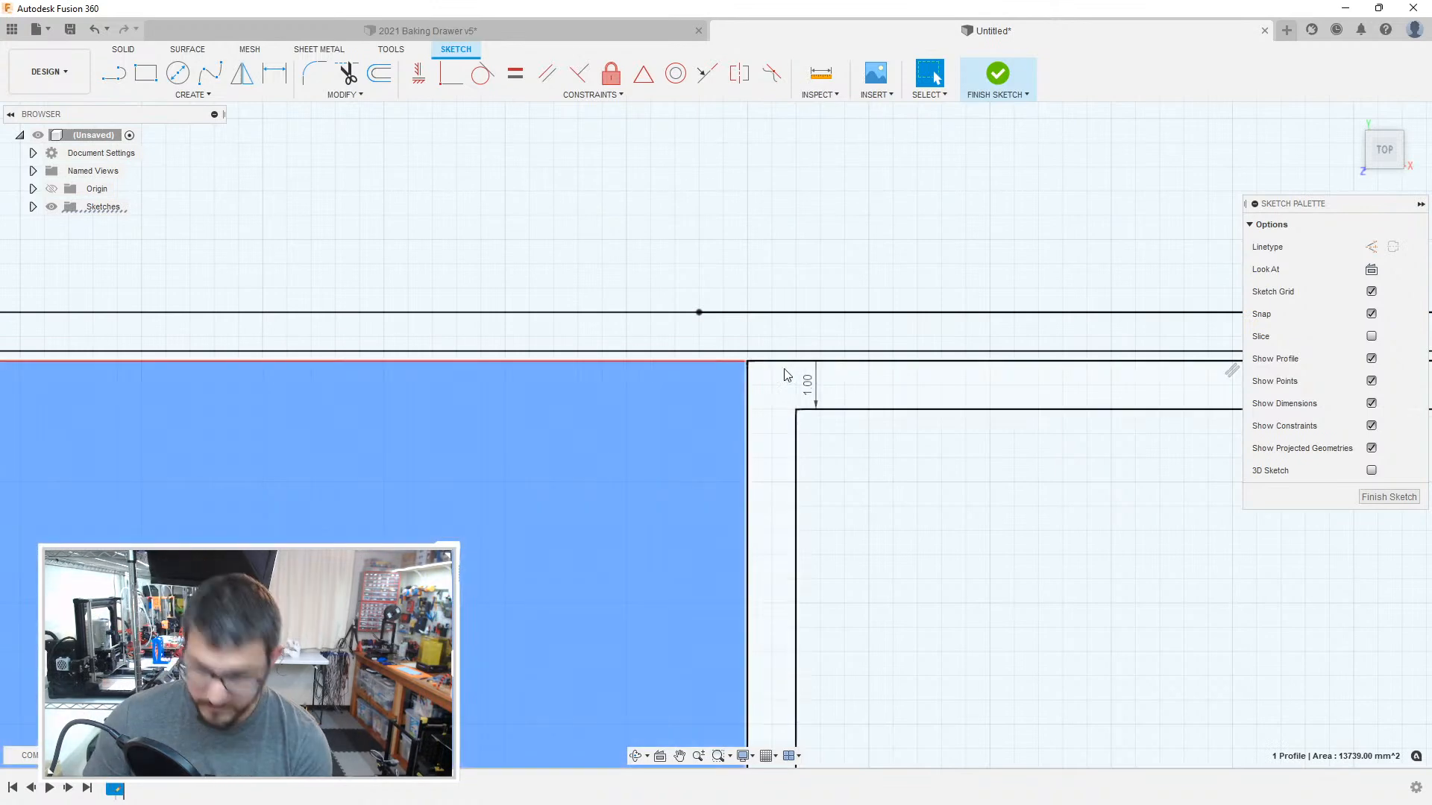
Step: Offset the 55 mm wide compartment's chained outline inward by 0.2 mm
key("o")
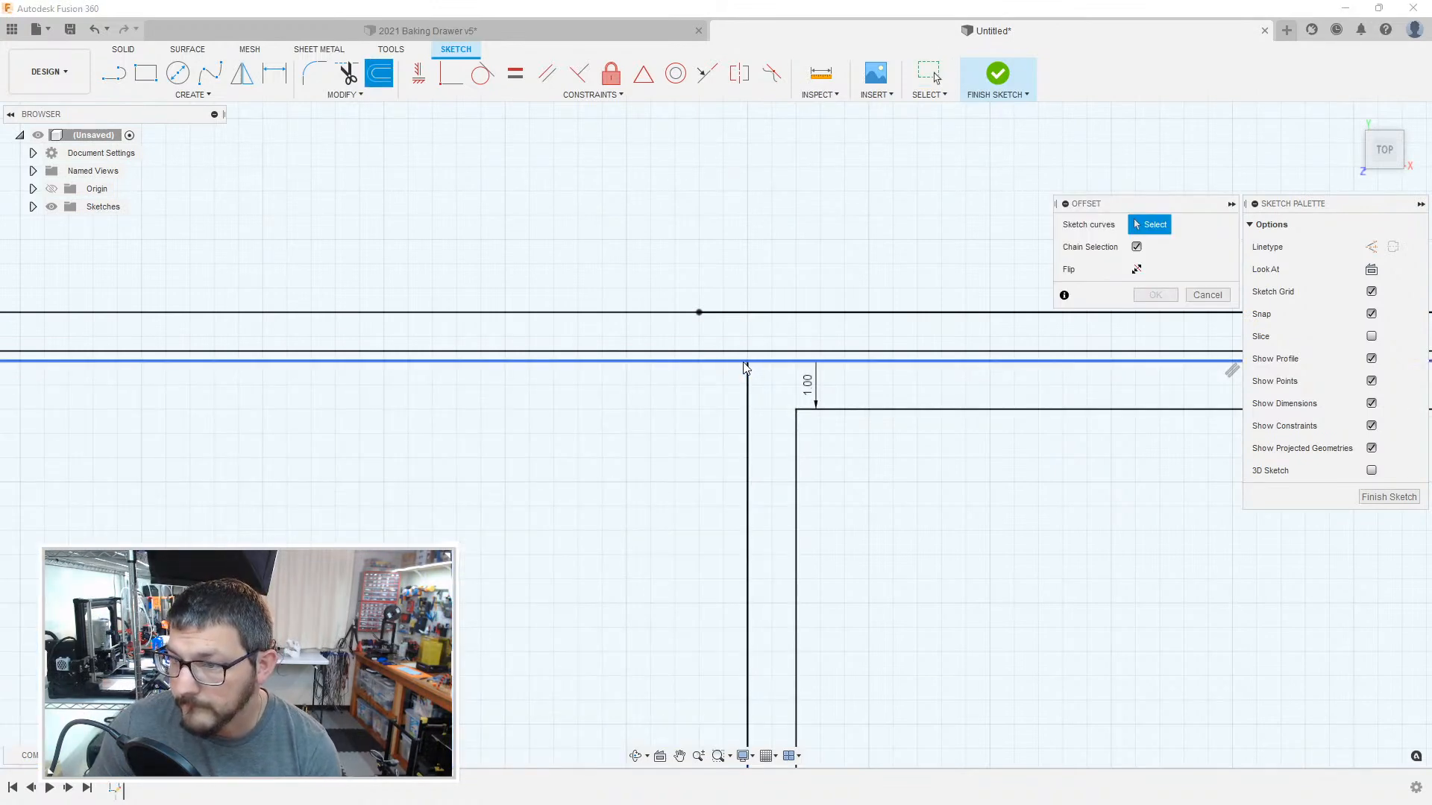
left_click(748, 382)
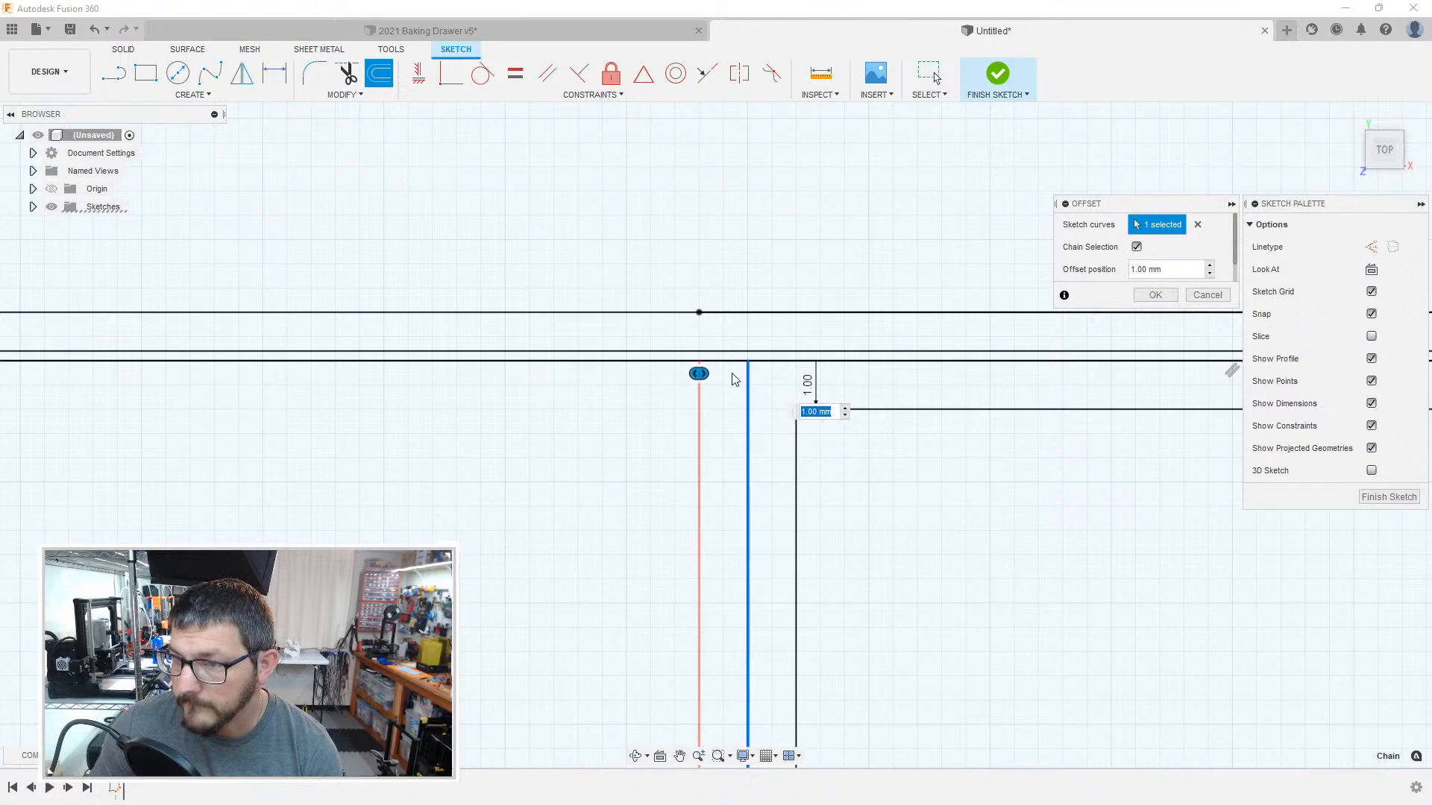
left_click(691, 362)
scroll(663, 412, "up", 3)
scroll(544, 425, "down", 4)
scroll(546, 431, "down", 3)
mouse_move(483, 476)
middle_mouse_down()
mouse_move(534, 419)
mouse_move(738, 339)
middle_mouse_up()
scroll(725, 373, "down", 3)
scroll(725, 374, "down", 4)
middle_click_drag(775, 589, 730, 279)
middle_click_drag(779, 560, 701, 261)
mouse_move(691, 565)
middle_mouse_down()
mouse_move(665, 295)
mouse_move(633, 233)
middle_mouse_up()
scroll(540, 457, "up", 8)
scroll(563, 487, "up", 2)
middle_click_drag(574, 464, 584, 394)
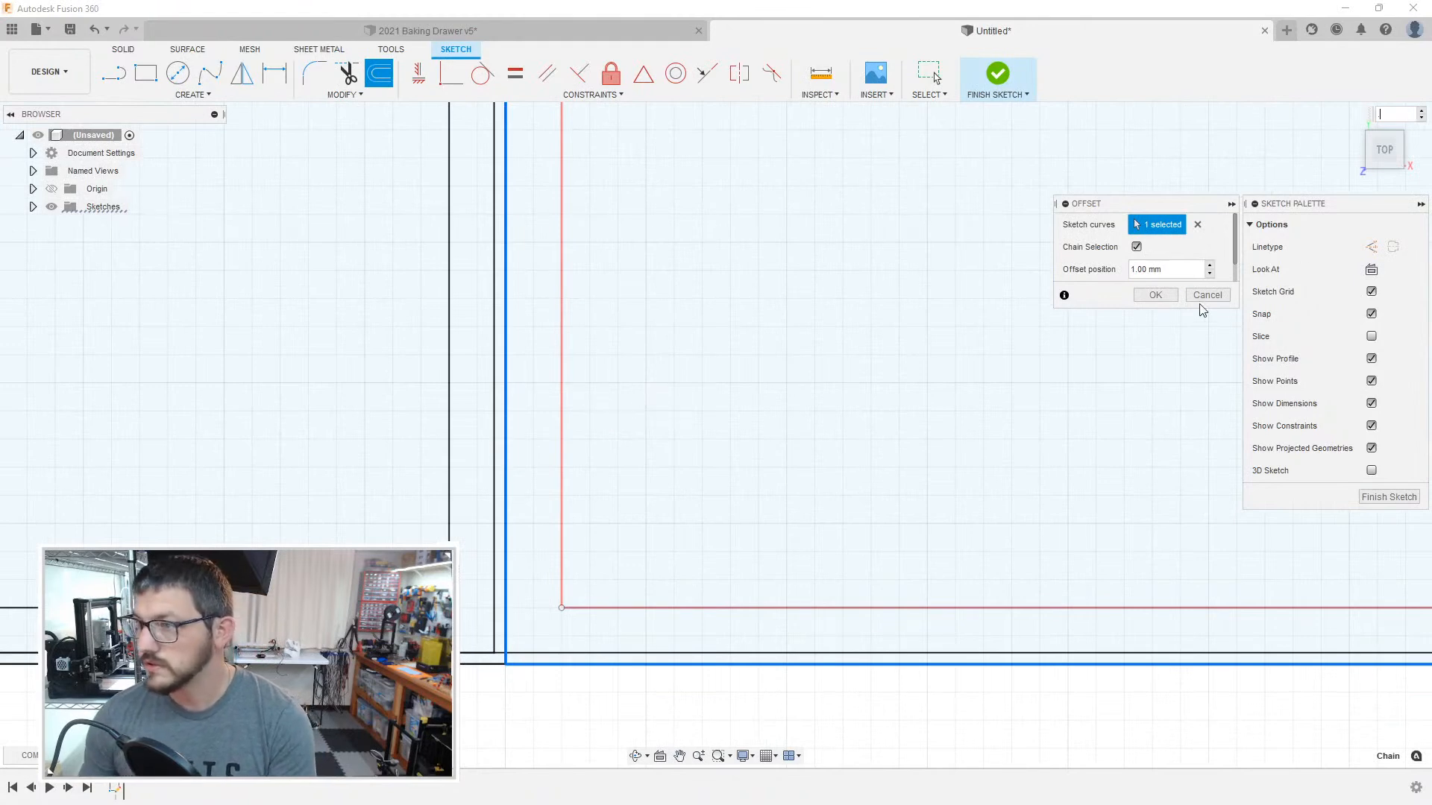
type(".2")
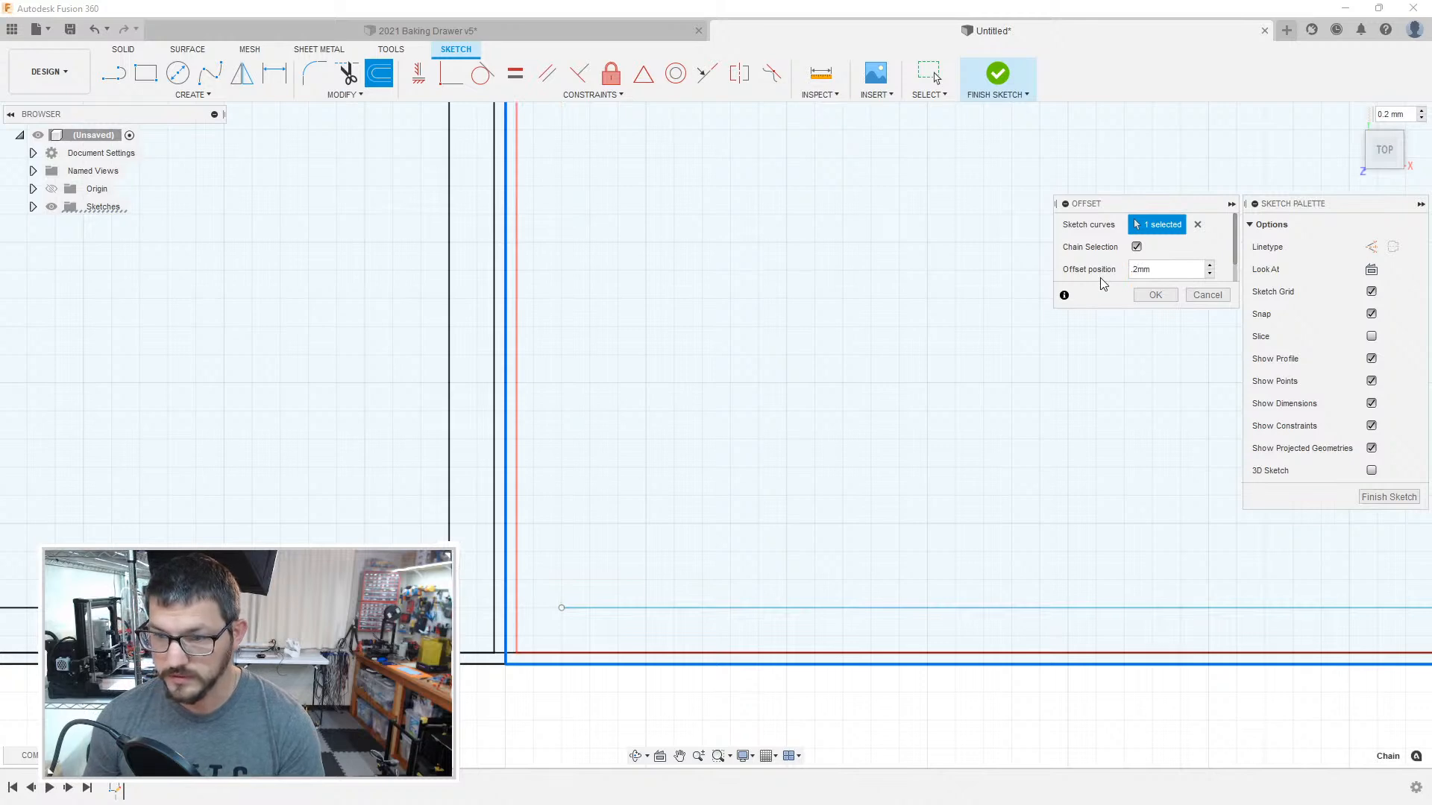
key("Return")
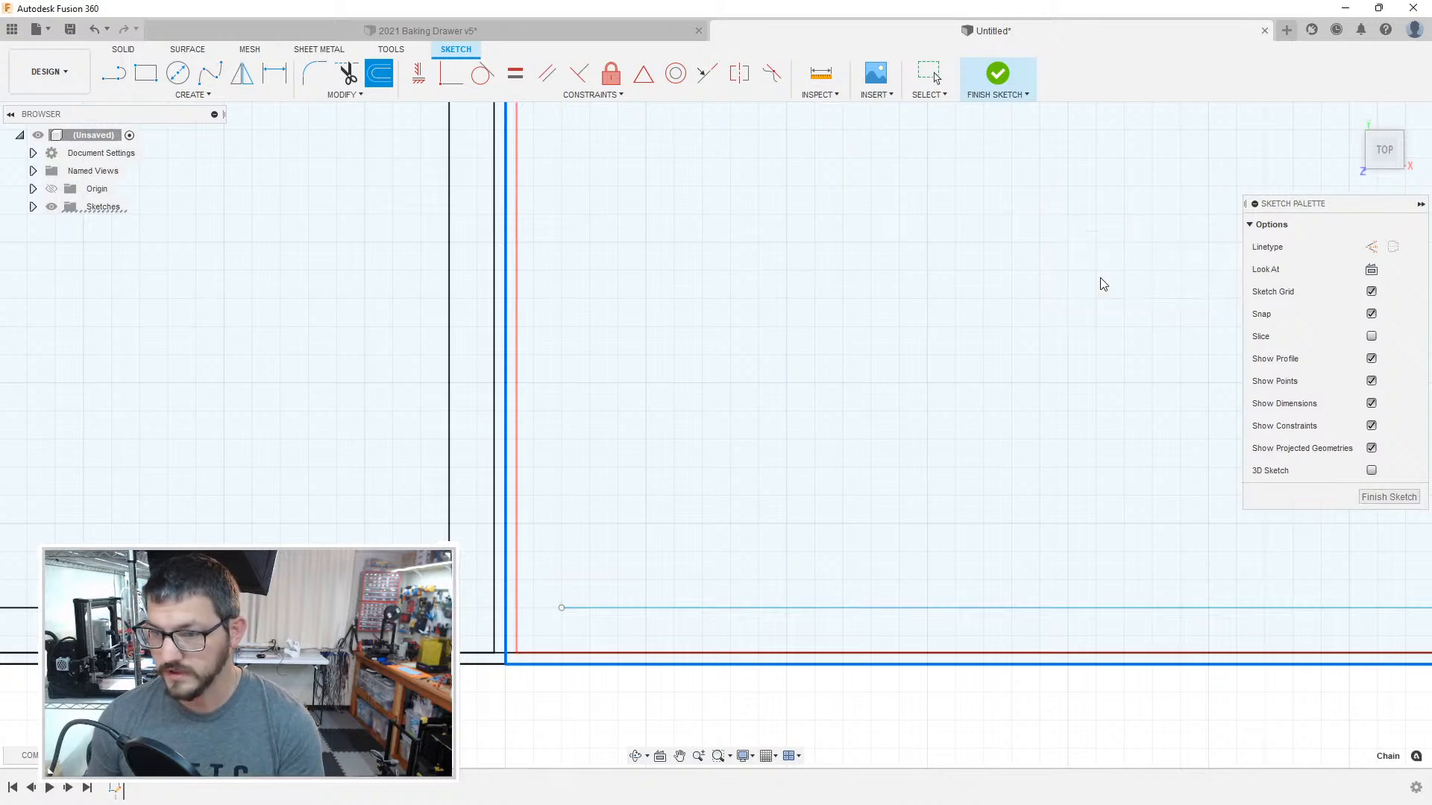
Step: Delete the leftover 1 mm line above the 55 mm wide compartment's lower edge, and offset its outline inward by 1 mm
left_click(721, 608)
key("Delete")
mouse_move(1101, 511)
middle_mouse_down()
mouse_move(505, 495)
mouse_move(946, 486)
mouse_move(492, 445)
middle_mouse_up()
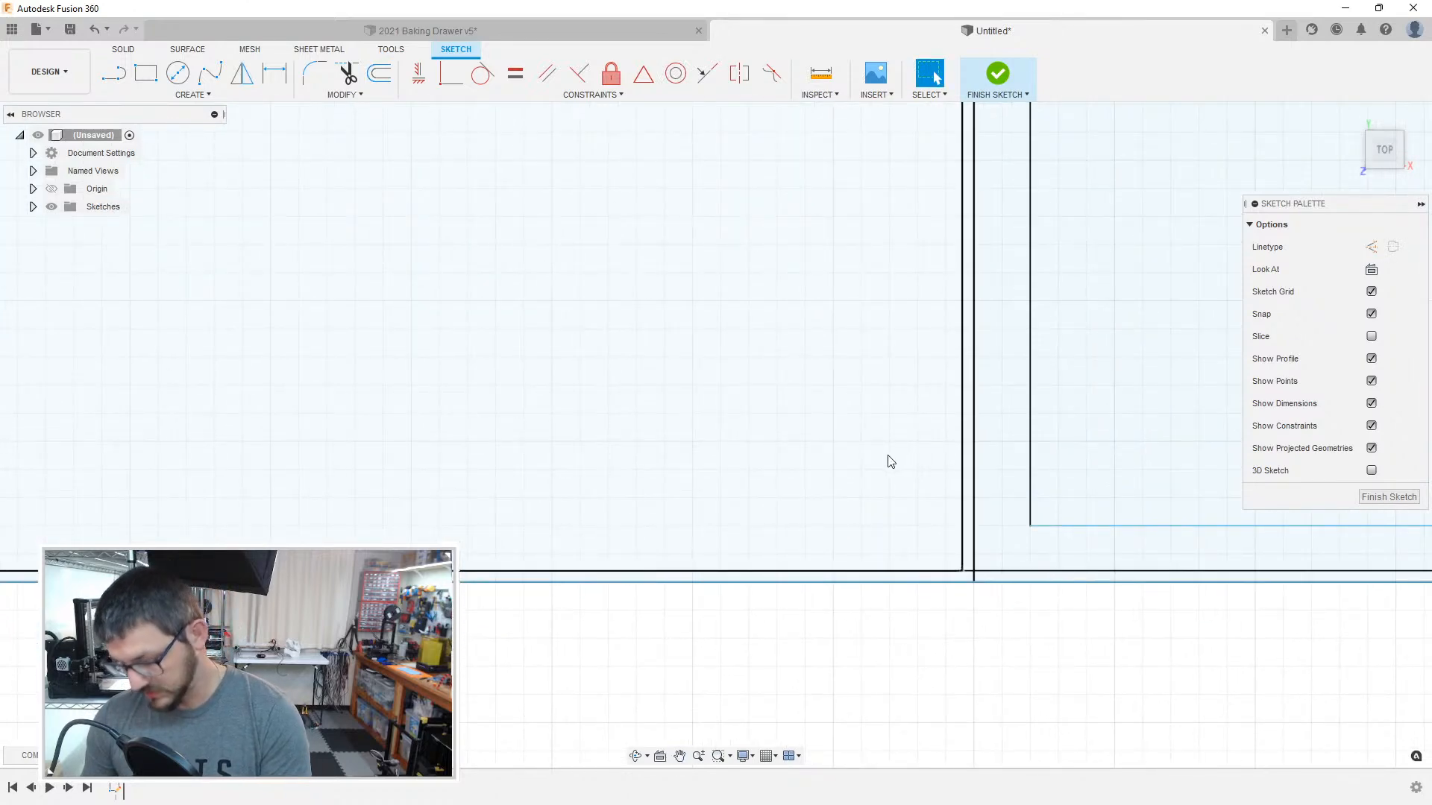
key("o")
left_click(973, 548)
type("1")
key("Return")
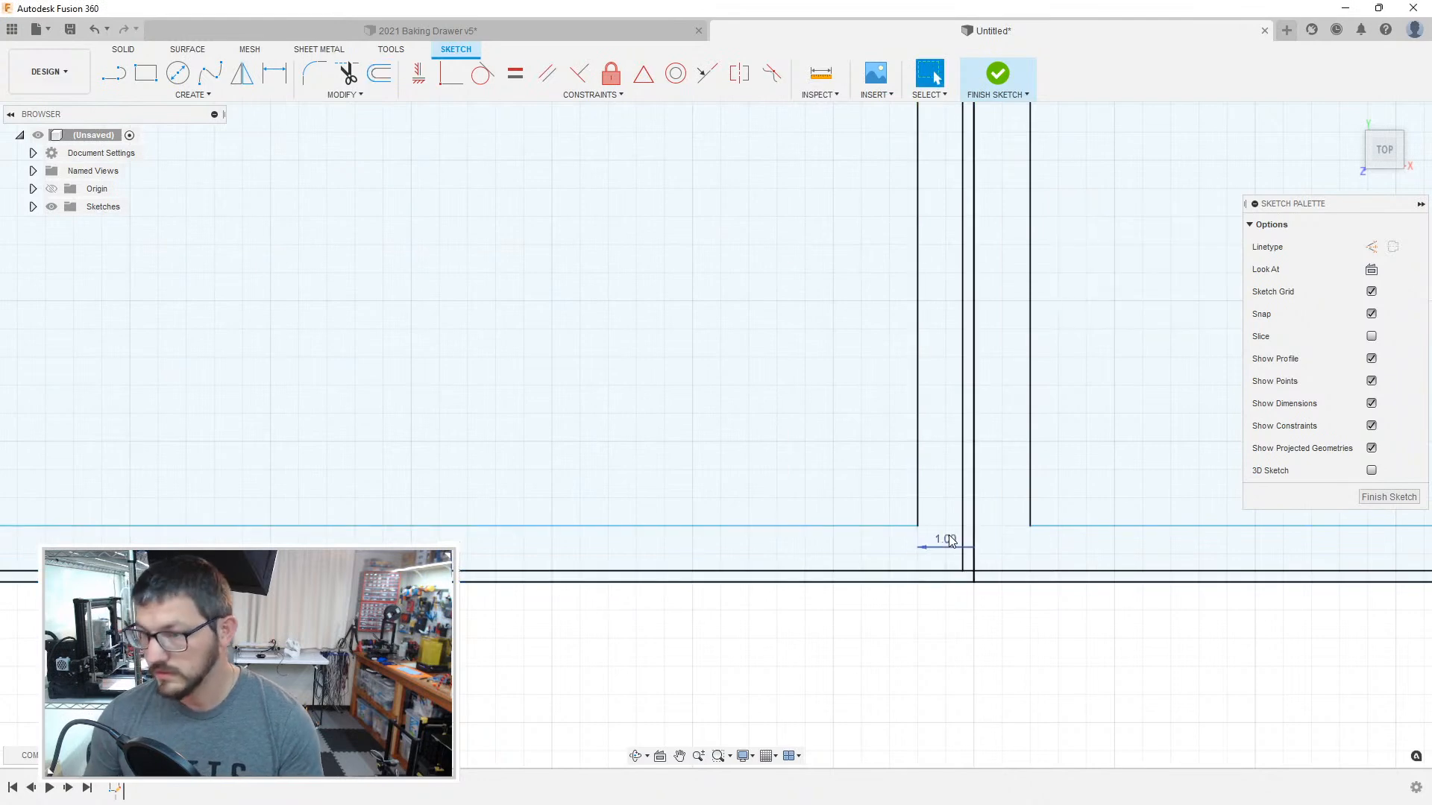
Step: Convert the 55 mm wide compartment's left boundary line to construction geometry, and try toggling the linetype of its lower edge
left_click(895, 583)
mouse_move(556, 579)
middle_mouse_down()
mouse_move(1163, 587)
mouse_move(1064, 534)
mouse_move(1223, 548)
middle_mouse_up()
left_click(445, 534)
key("x")
left_click(484, 573)
left_click(465, 609)
left_click(460, 565)
key("x")
left_click(462, 600)
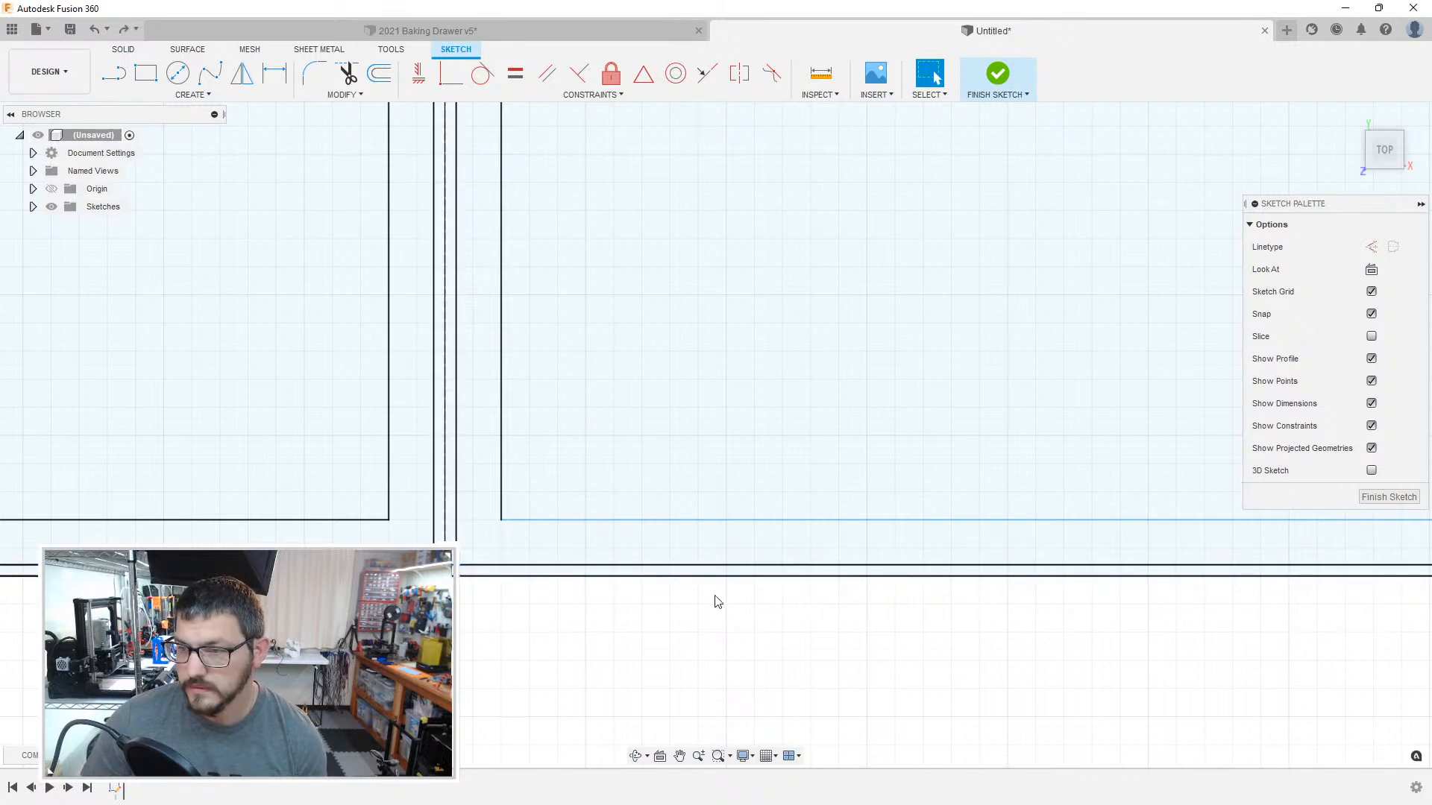
Step: Try to offset the outline of the compartment right of the 55 mm wide one inward by 0.2 mm
scroll(641, 602, "down", 5)
middle_click_drag(1141, 606, 747, 574)
scroll(847, 563, "up", 6)
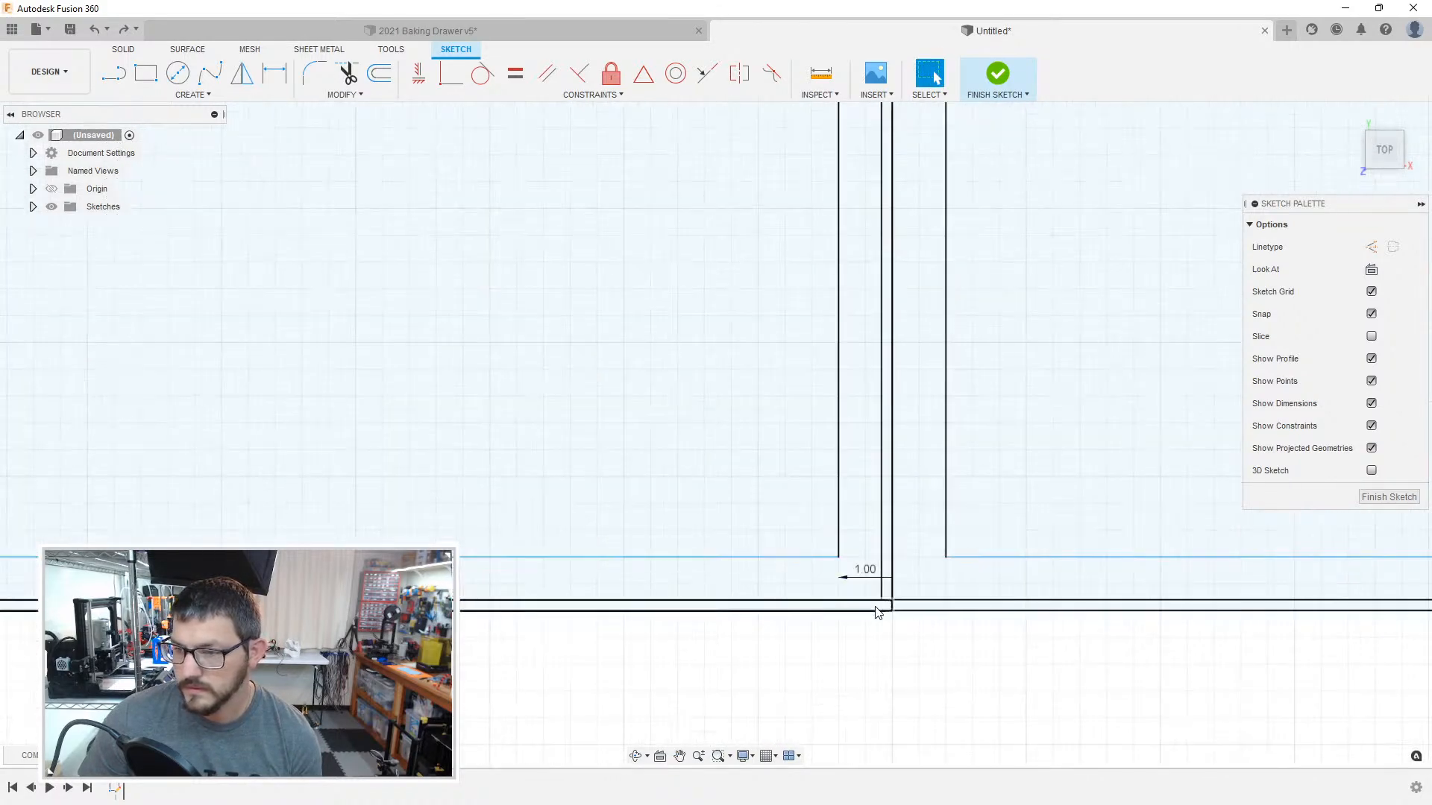
middle_click_drag(946, 623, 499, 619)
scroll(596, 556, "down", 3)
scroll(664, 496, "down", 2)
scroll(591, 527, "up", 4)
scroll(585, 526, "up", 1)
key("o")
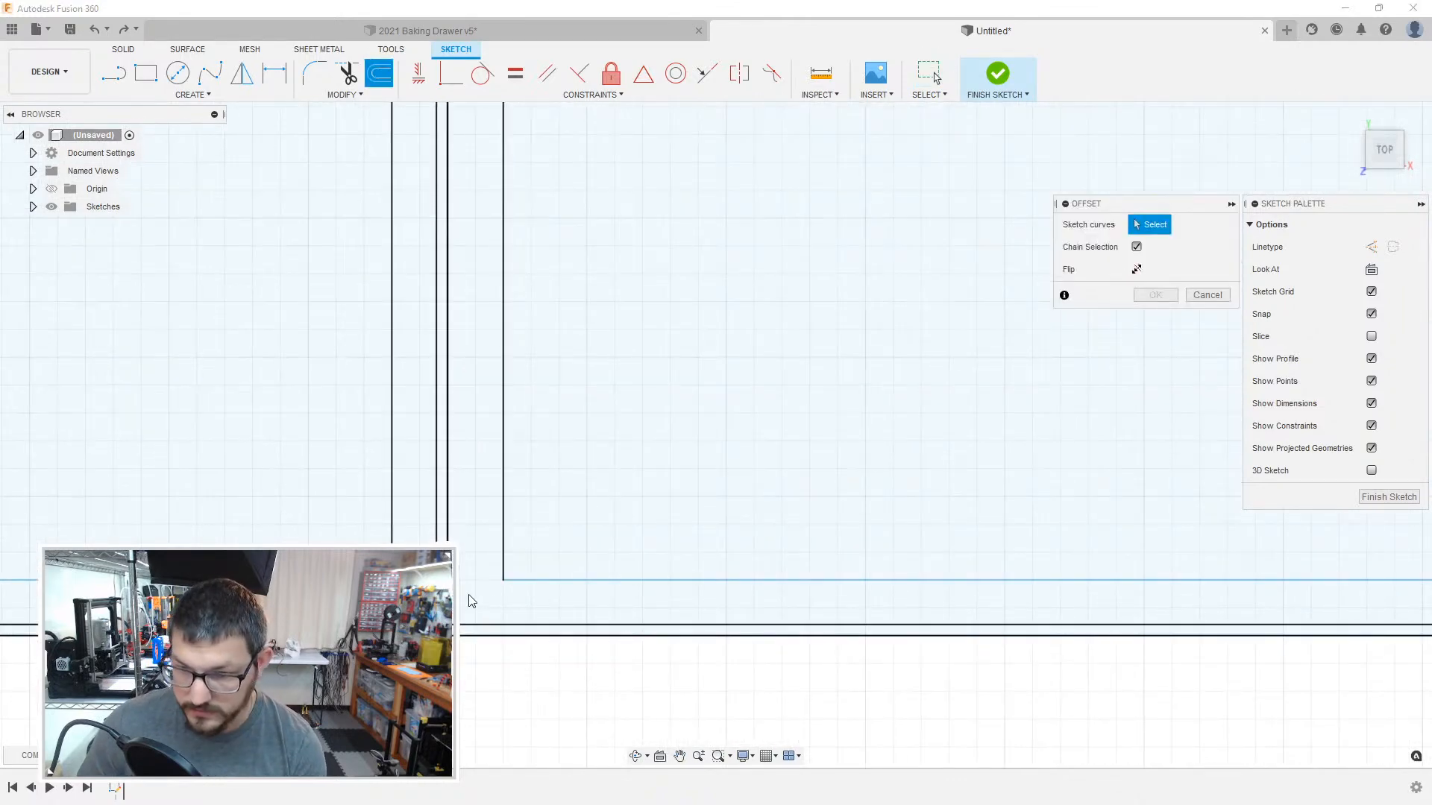
left_click(502, 600)
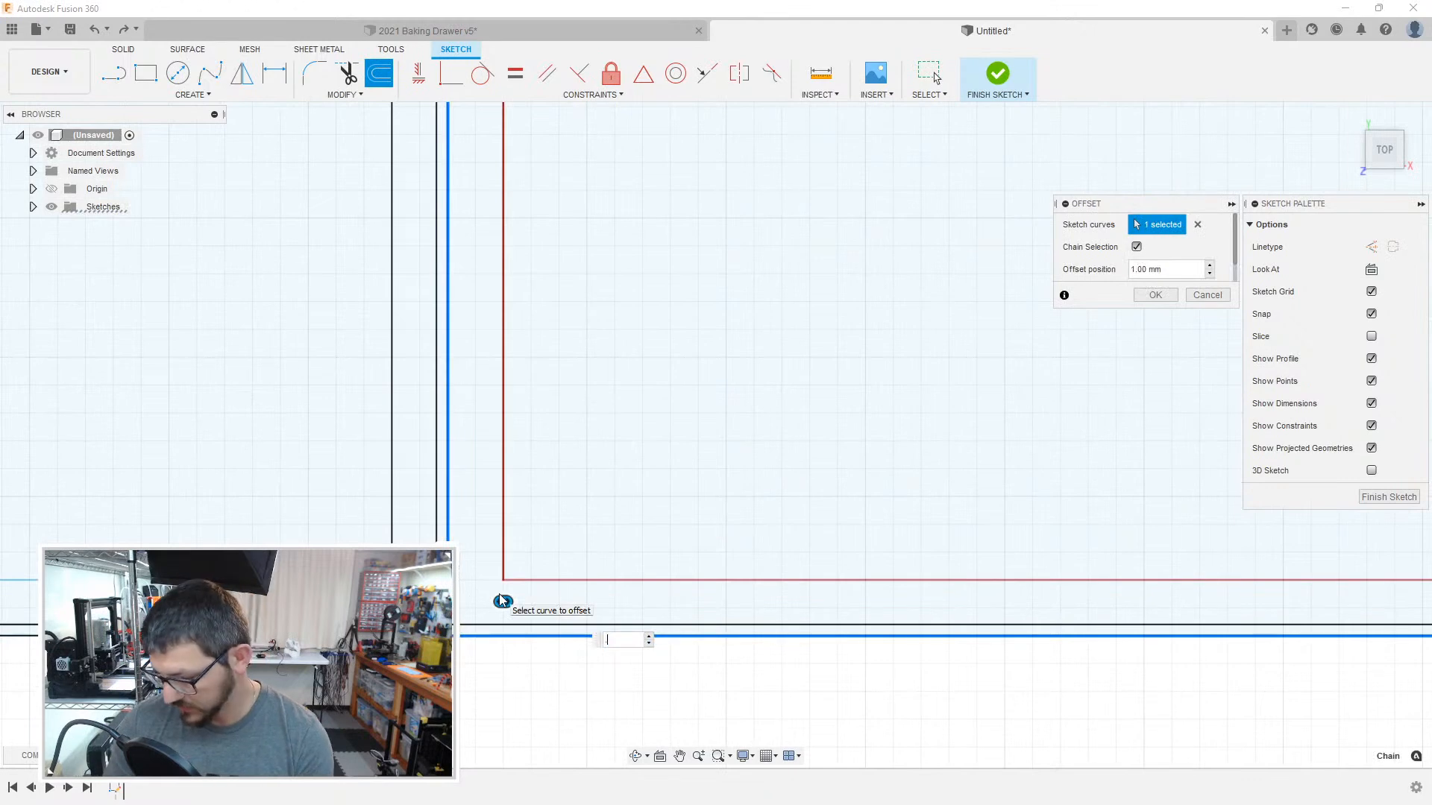
key("Return")
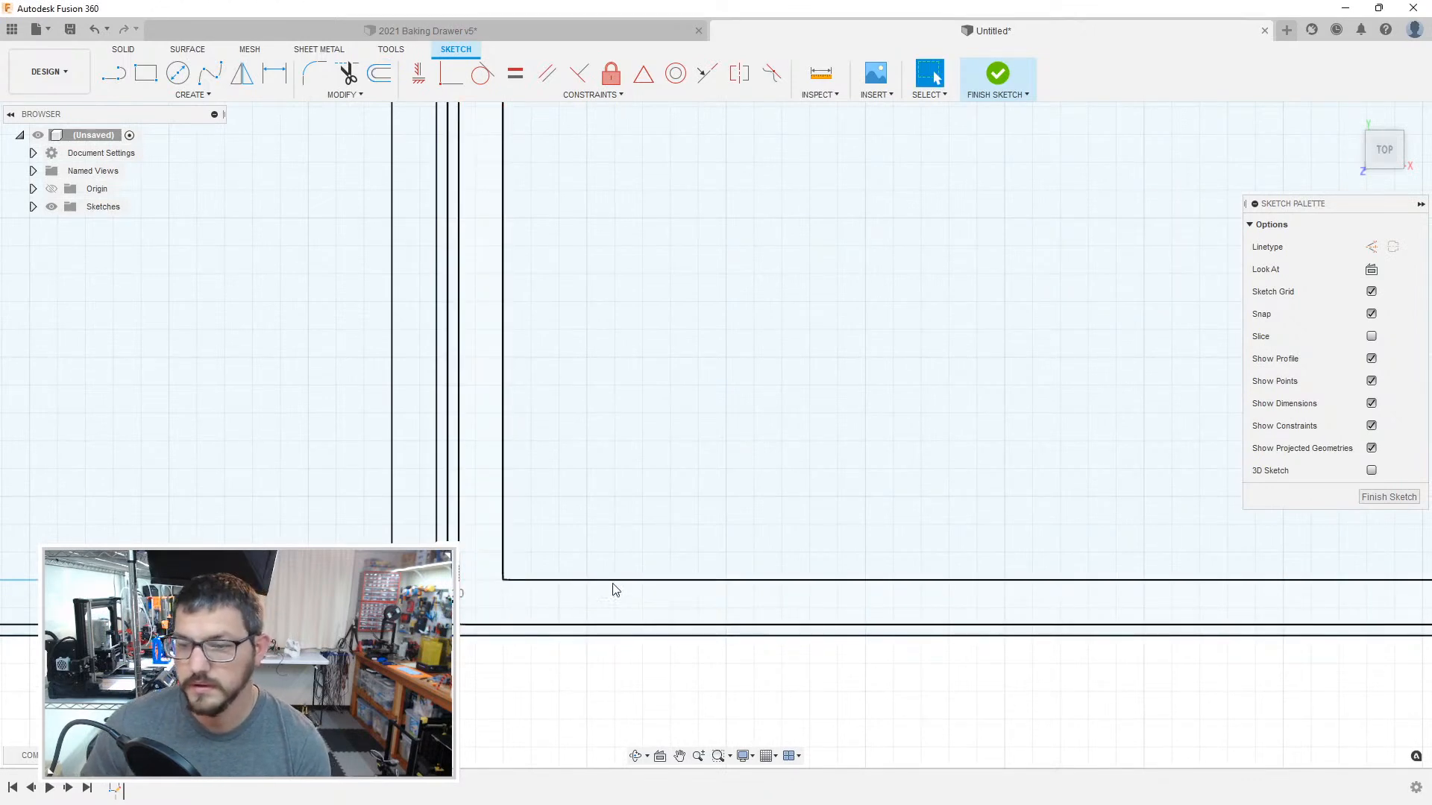
Step: Offset the outline inward by 0.2 mm at the lower-left corner of the compartment right of the 55 mm wide one
mouse_move(1010, 482)
middle_mouse_down()
mouse_move(665, 463)
mouse_move(365, 481)
middle_mouse_up()
middle_click_drag(366, 481, 335, 481)
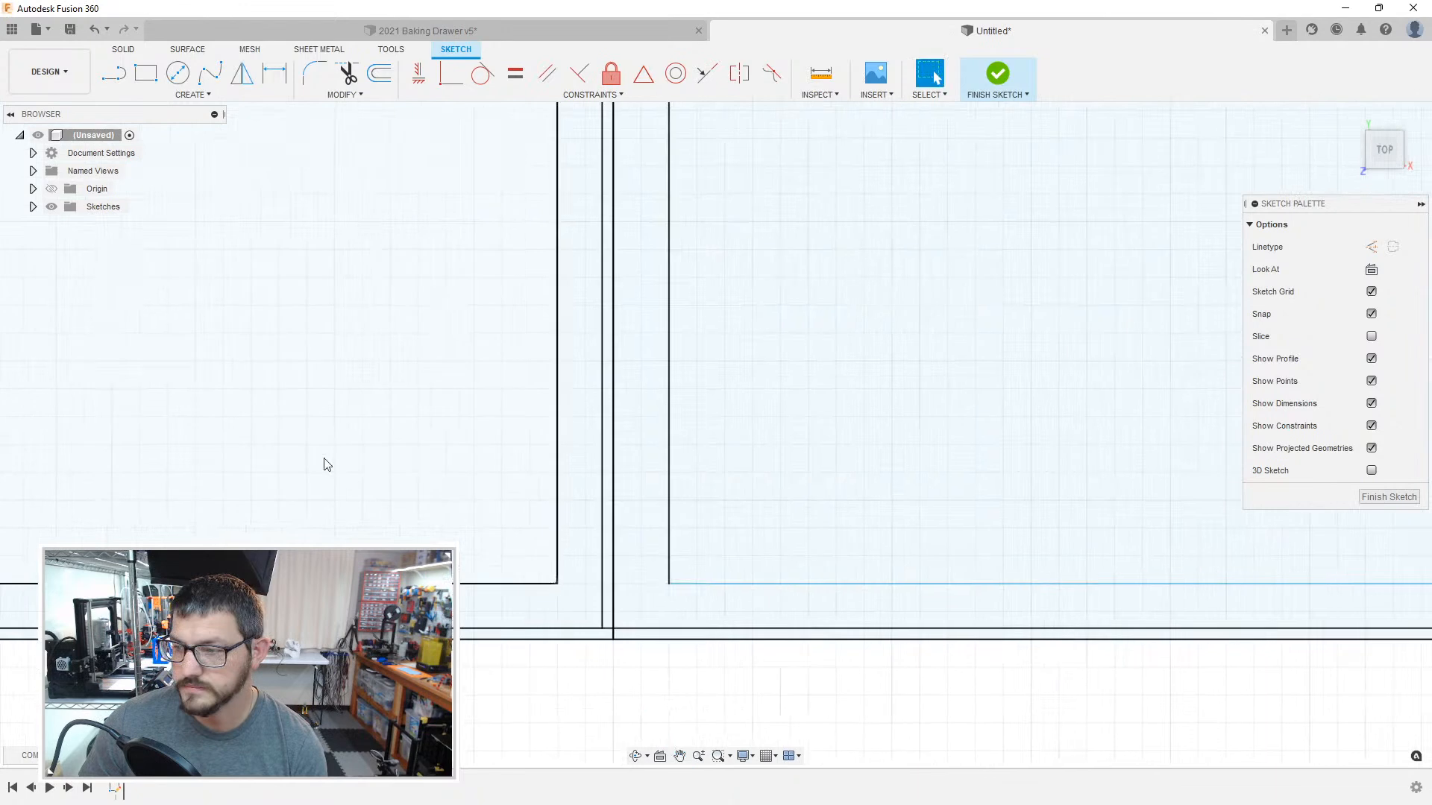
middle_click_drag(718, 454, 540, 423)
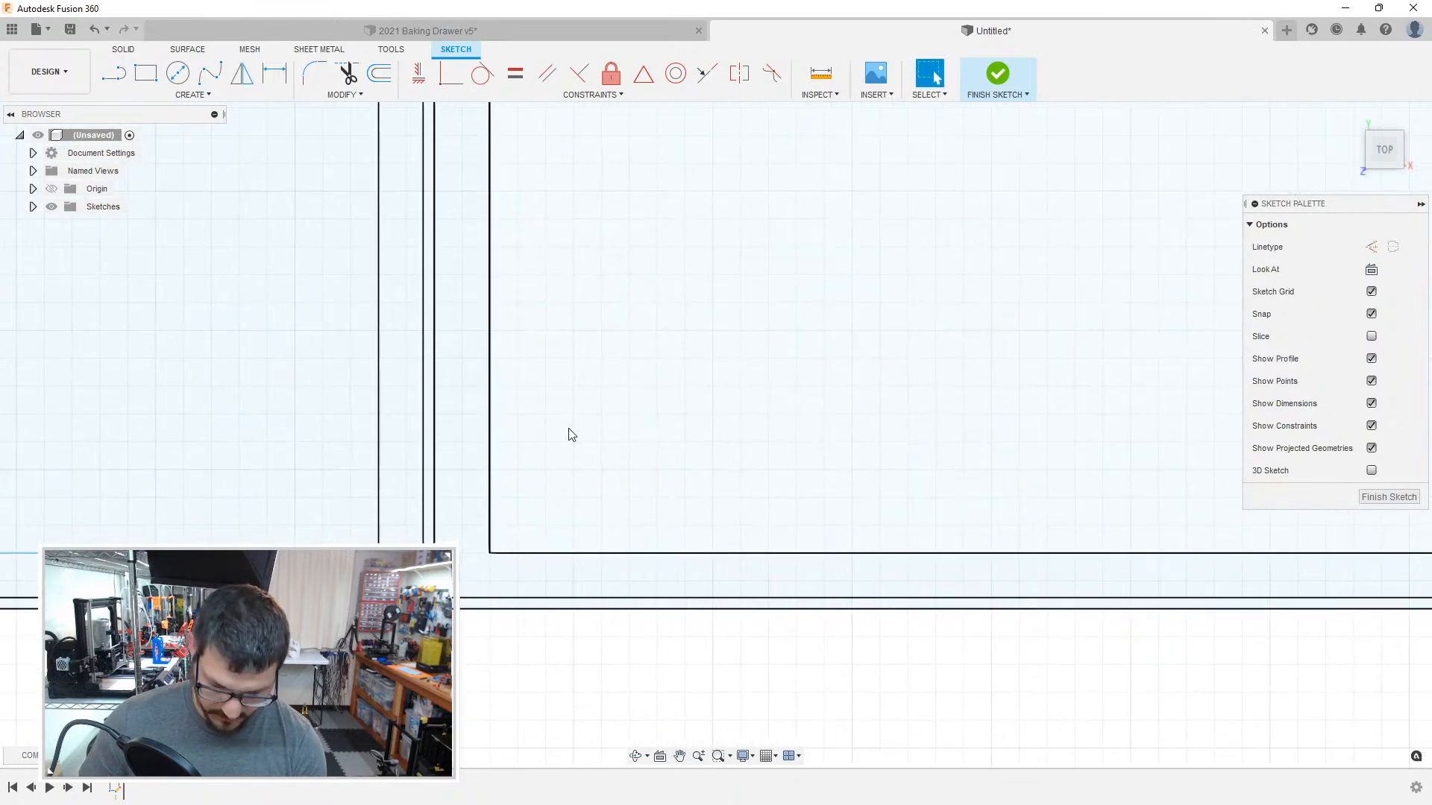
key("o")
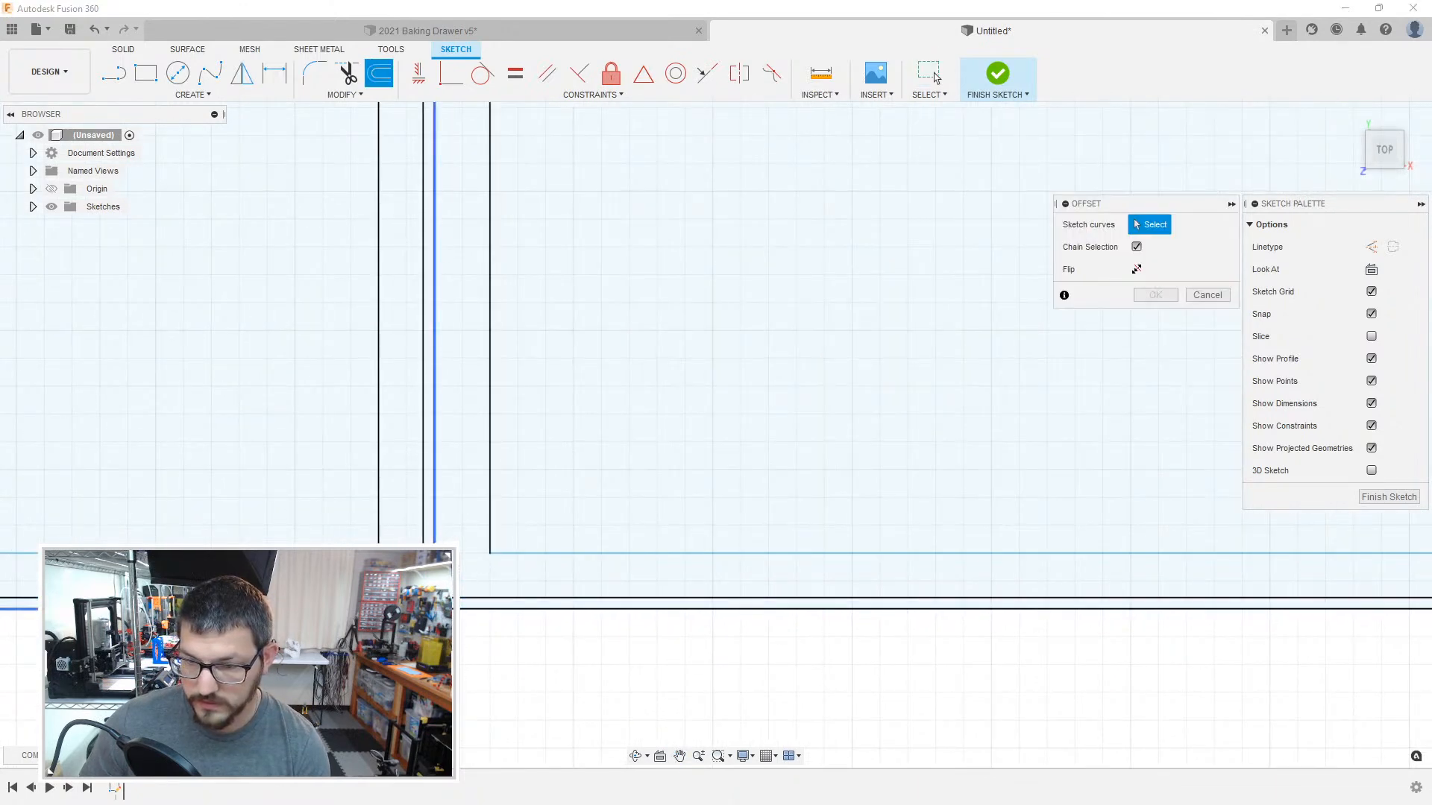
left_click(481, 609)
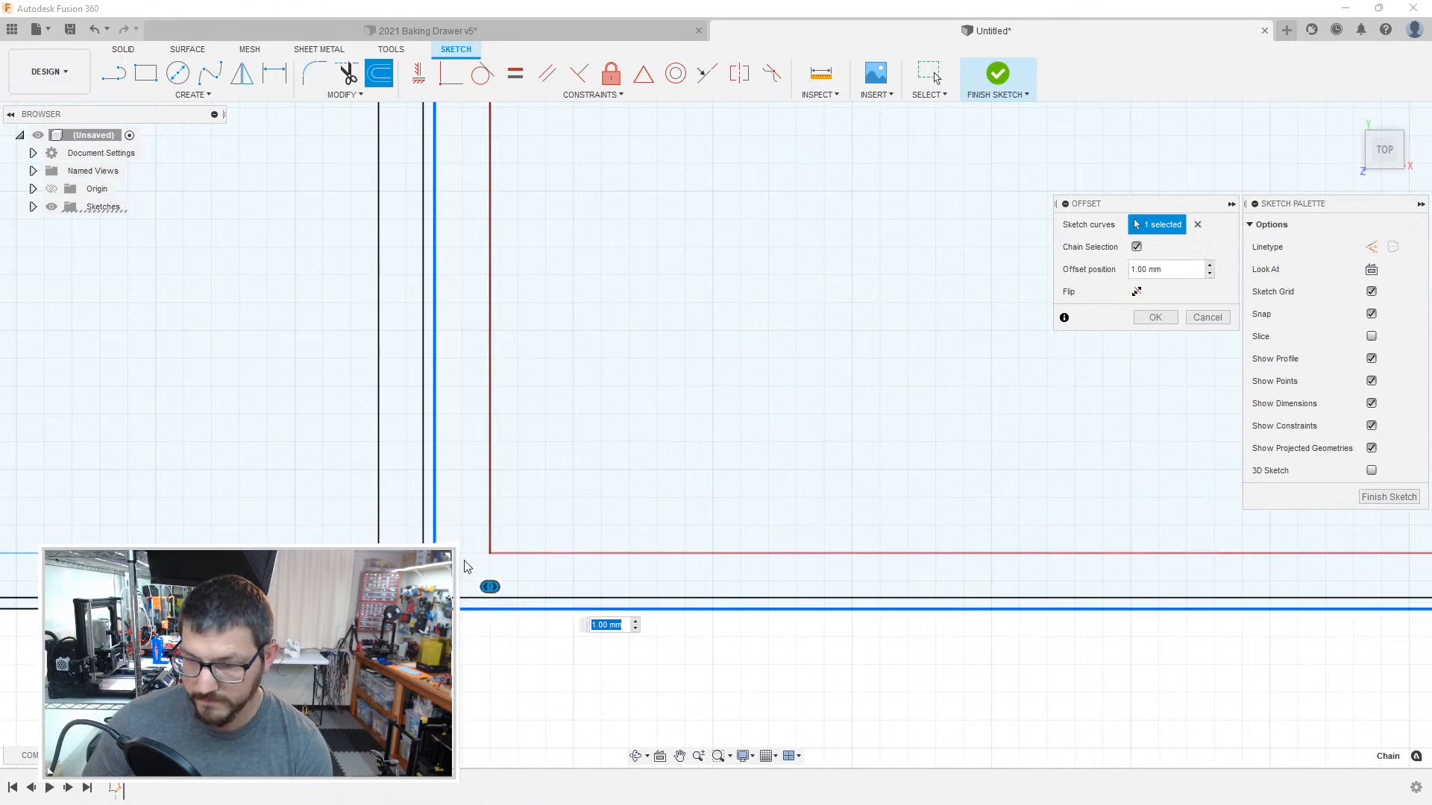
key("Return")
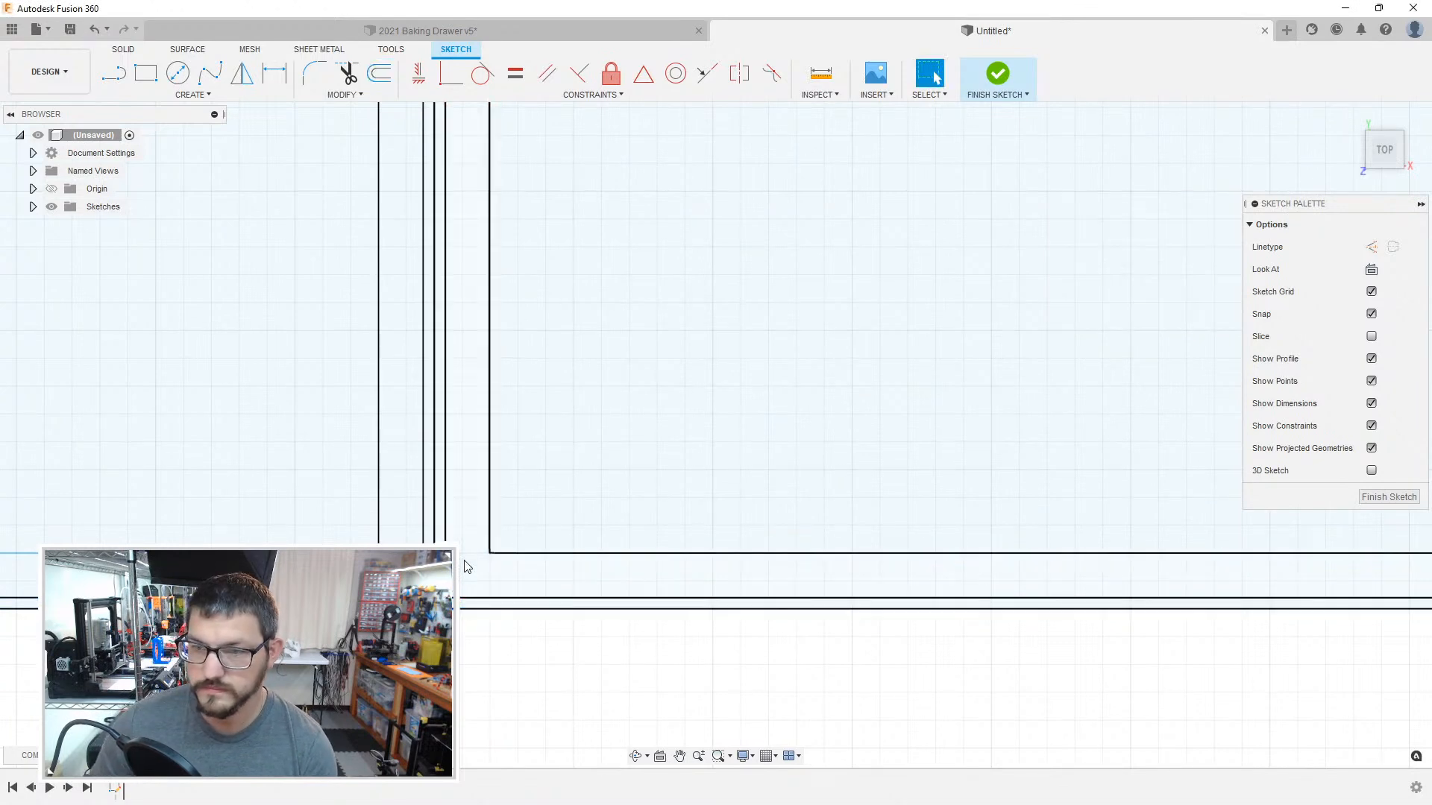
Step: Toggle the construction linetype on the same compartment's left boundary line and its inner lower edge line
mouse_move(892, 544)
middle_mouse_down()
mouse_move(328, 560)
mouse_move(771, 519)
middle_mouse_up()
left_click(313, 508)
key("x")
key("x")
key("x")
mouse_move(314, 506)
middle_mouse_down()
mouse_move(792, 519)
mouse_move(642, 547)
mouse_move(790, 561)
middle_mouse_up()
middle_click_drag(288, 559, 619, 514)
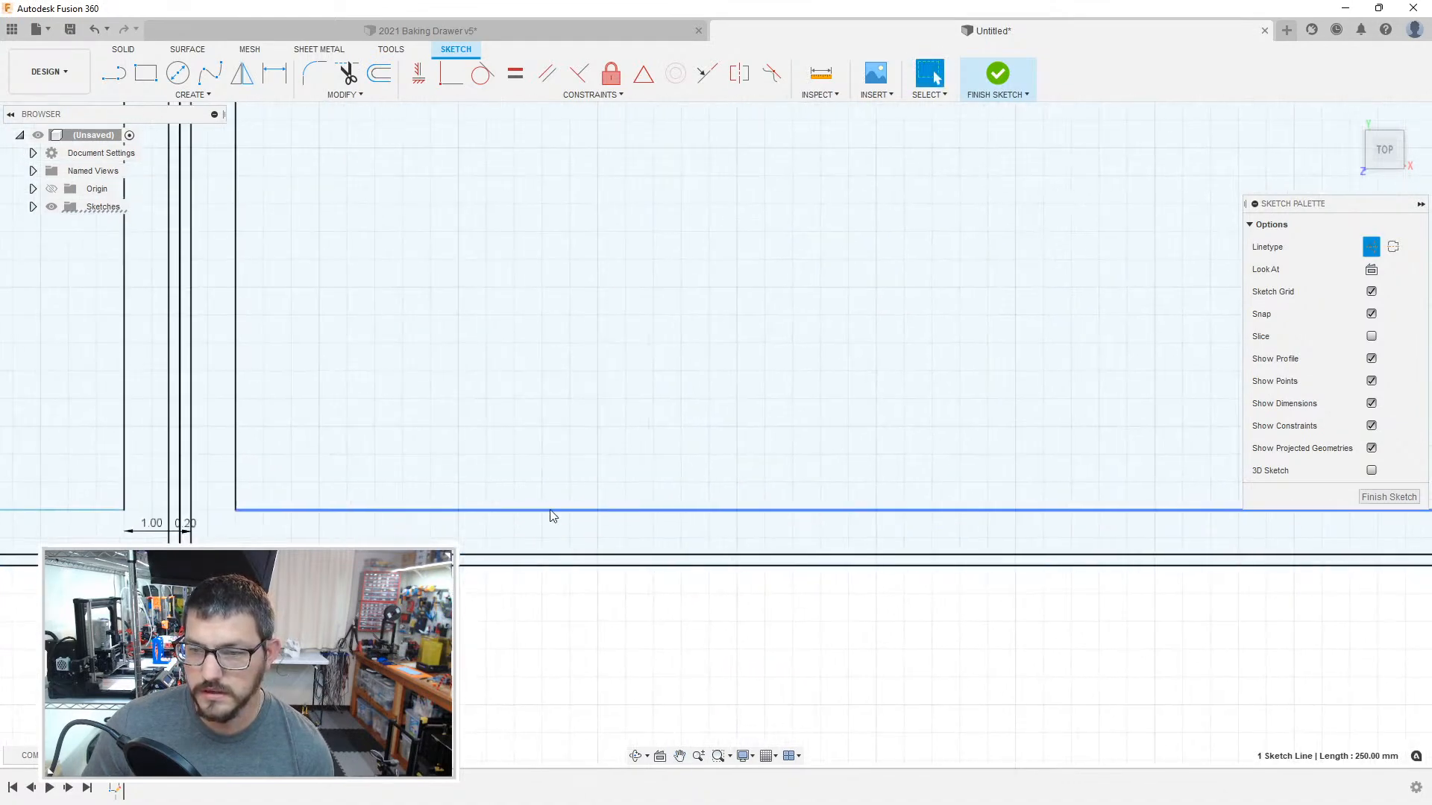
left_click(516, 512)
key("x")
left_click(562, 578)
Step: Offset the outline of the next compartment farther right inward by 1 mm, picking its right boundary near the lower-right corner
scroll(596, 572, "down", 3)
middle_click_drag(911, 472, 358, 507)
middle_click_drag(889, 499, 395, 472)
middle_click_drag(759, 472, 170, 464)
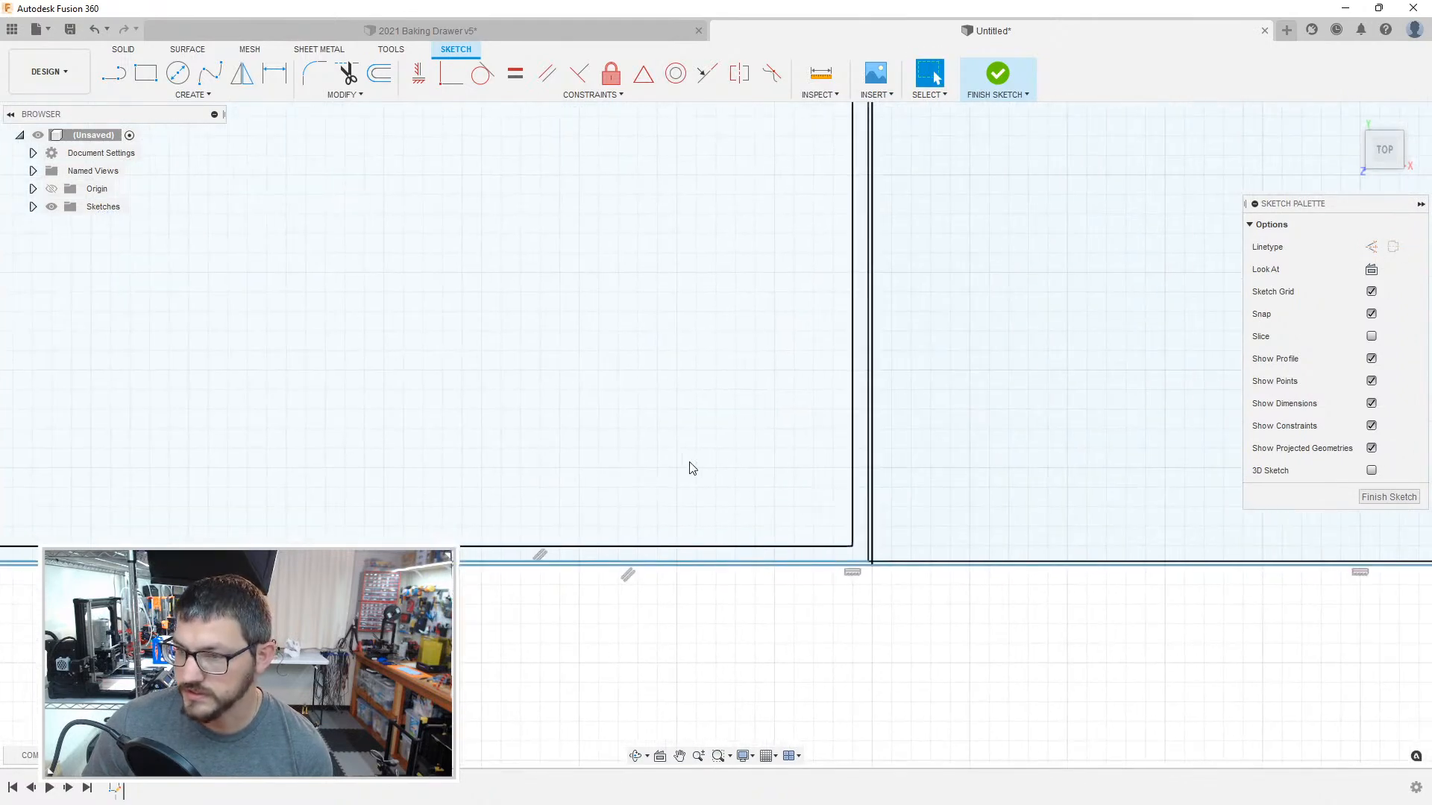
middle_click_drag(687, 467, 502, 453)
scroll(536, 460, "up", 2)
scroll(652, 551, "up", 1)
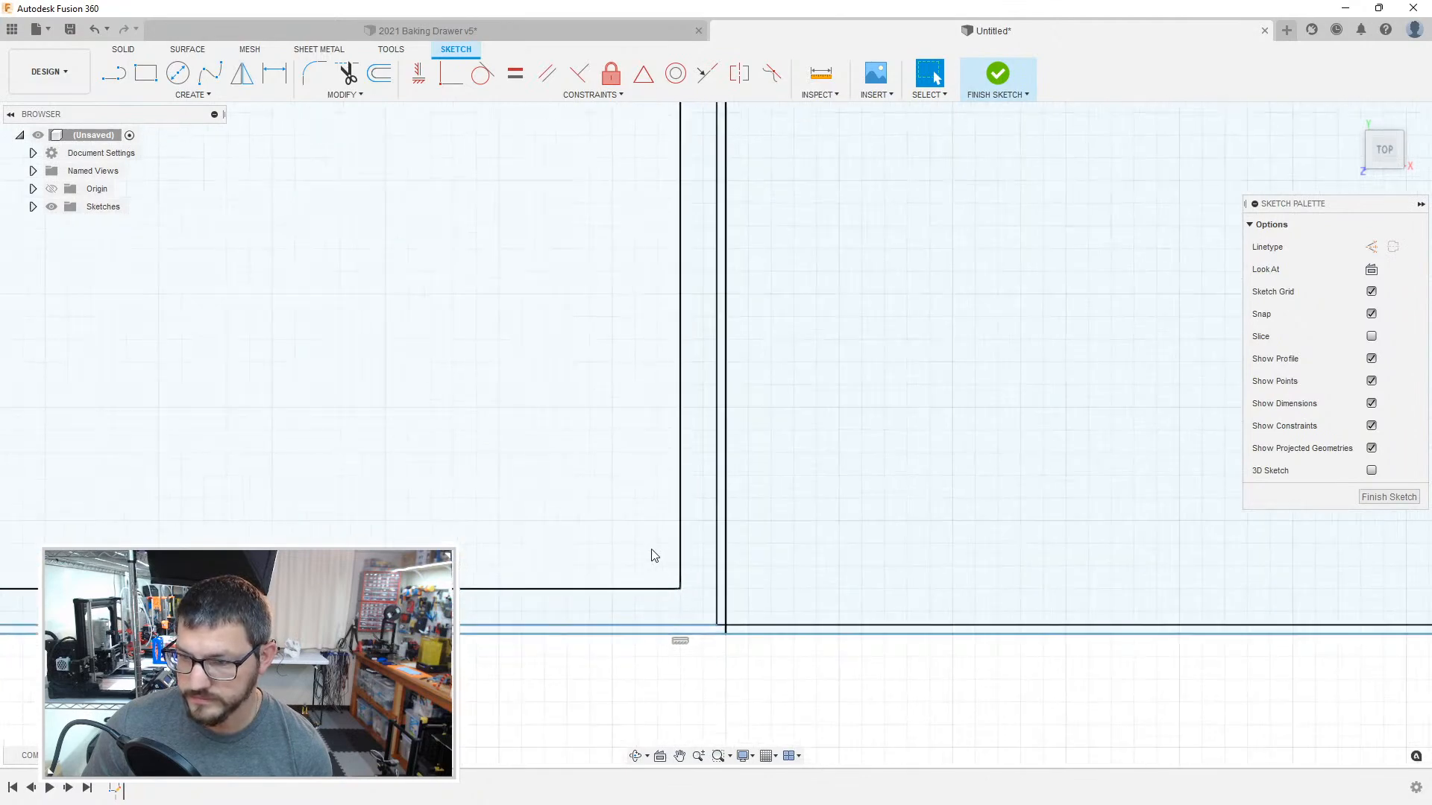
middle_click_drag(733, 565, 530, 528)
scroll(660, 515, "down", 5)
mouse_move(677, 471)
middle_mouse_down()
mouse_move(604, 556)
mouse_move(536, 563)
middle_mouse_up()
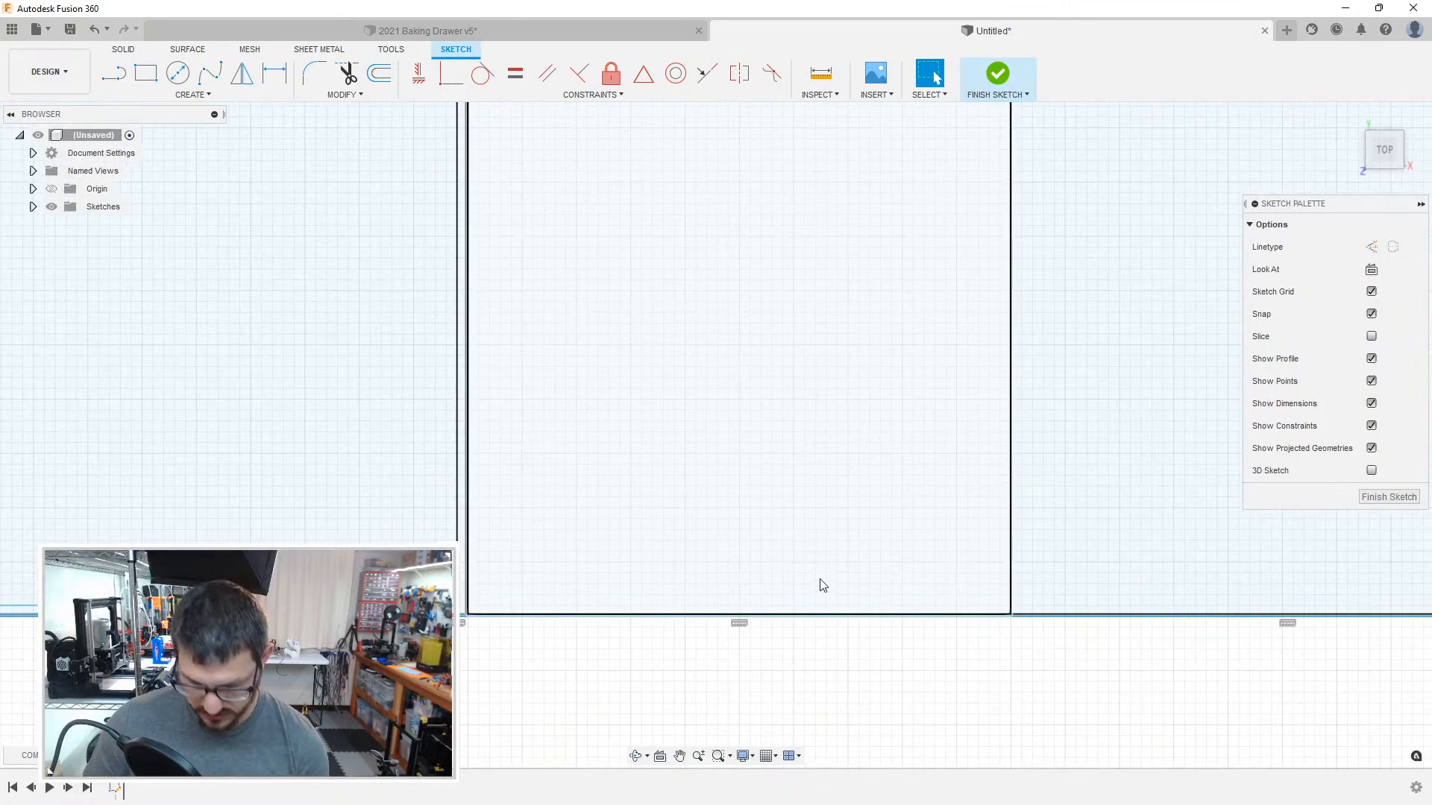
middle_click_drag(824, 588, 599, 491)
scroll(662, 519, "up", 6)
key("o")
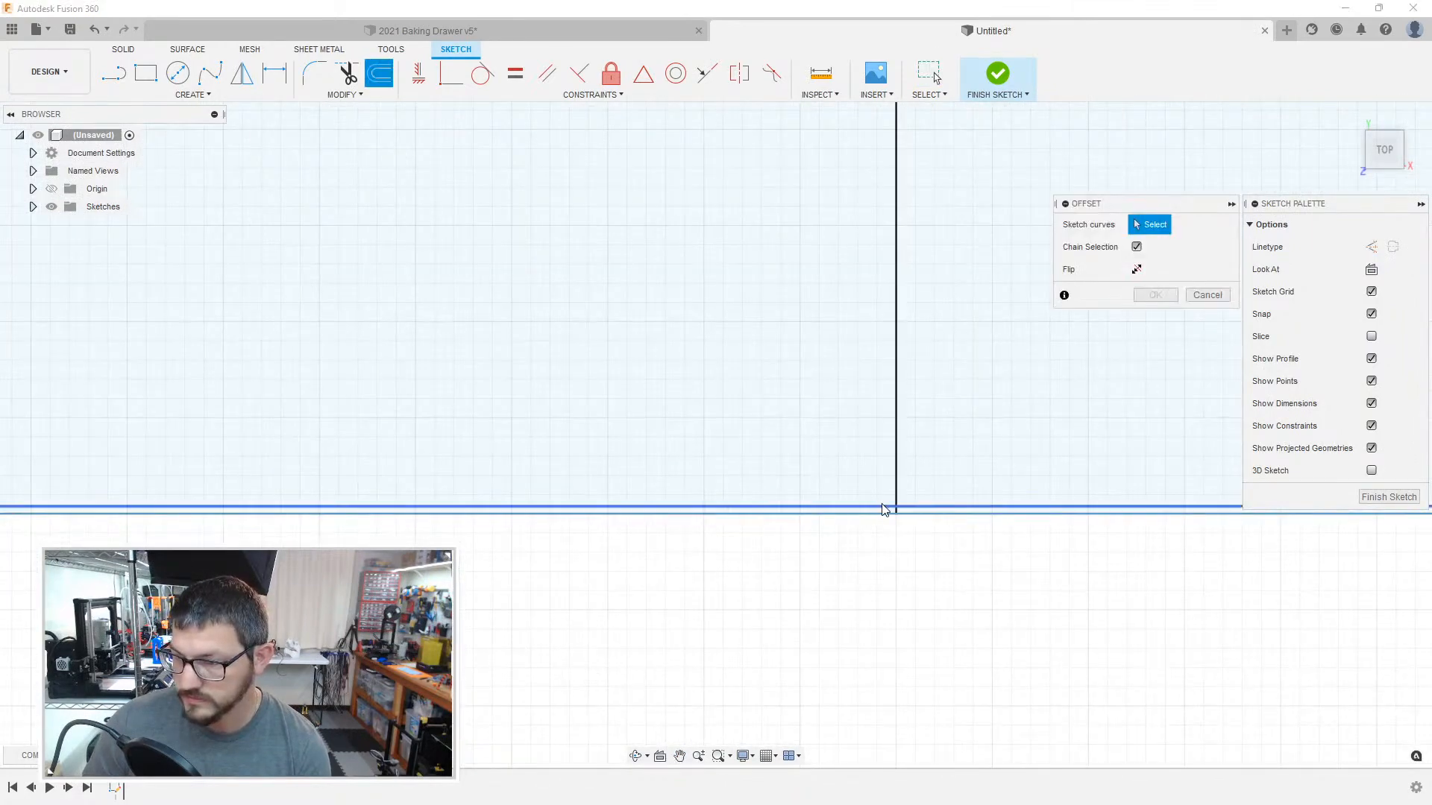
left_click(896, 499)
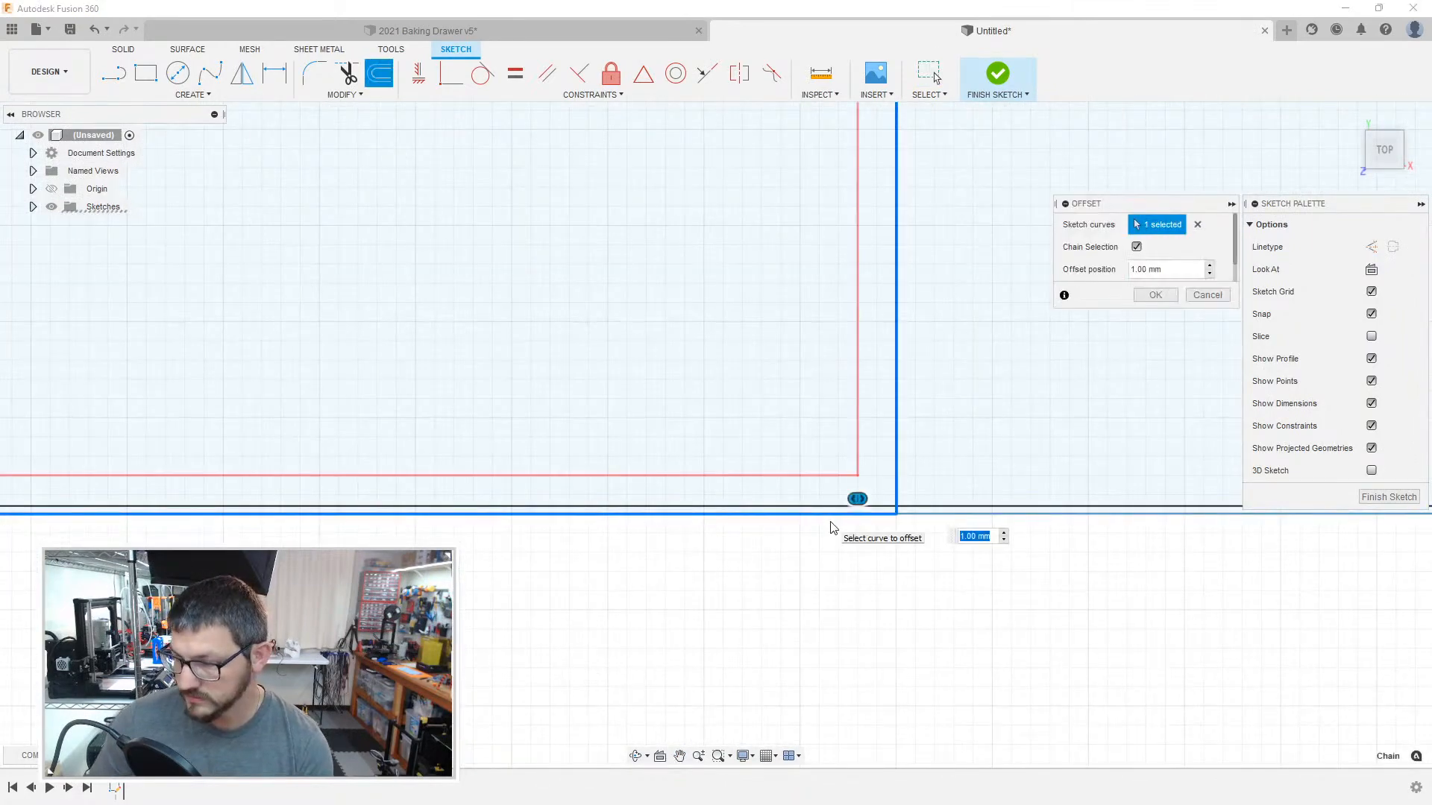
key("Return")
Step: Offset the adjoining right-hand compartment's outline inward by 1 mm, and the left-hand compartment's outline inward by 0.2 mm
key("o")
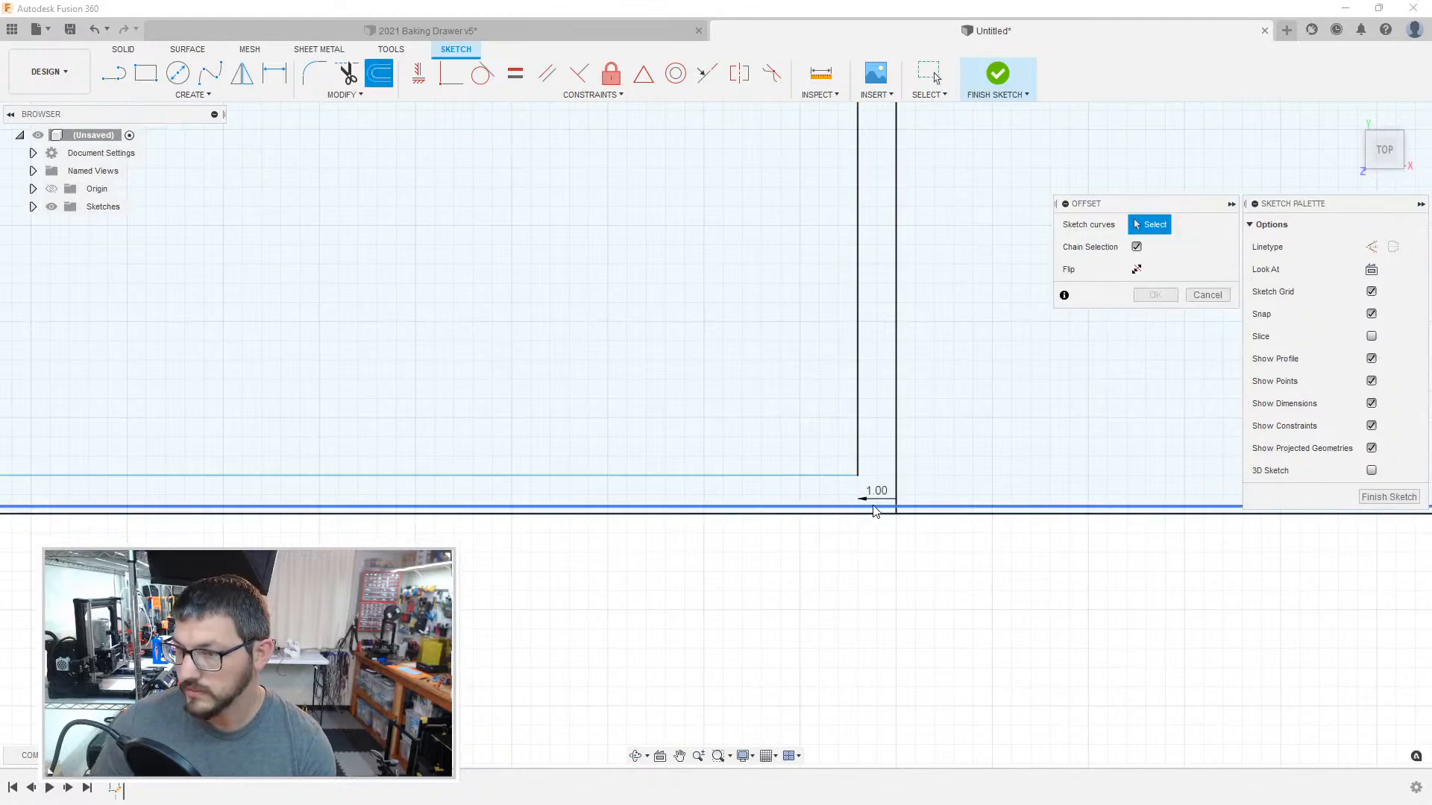
left_click(896, 500)
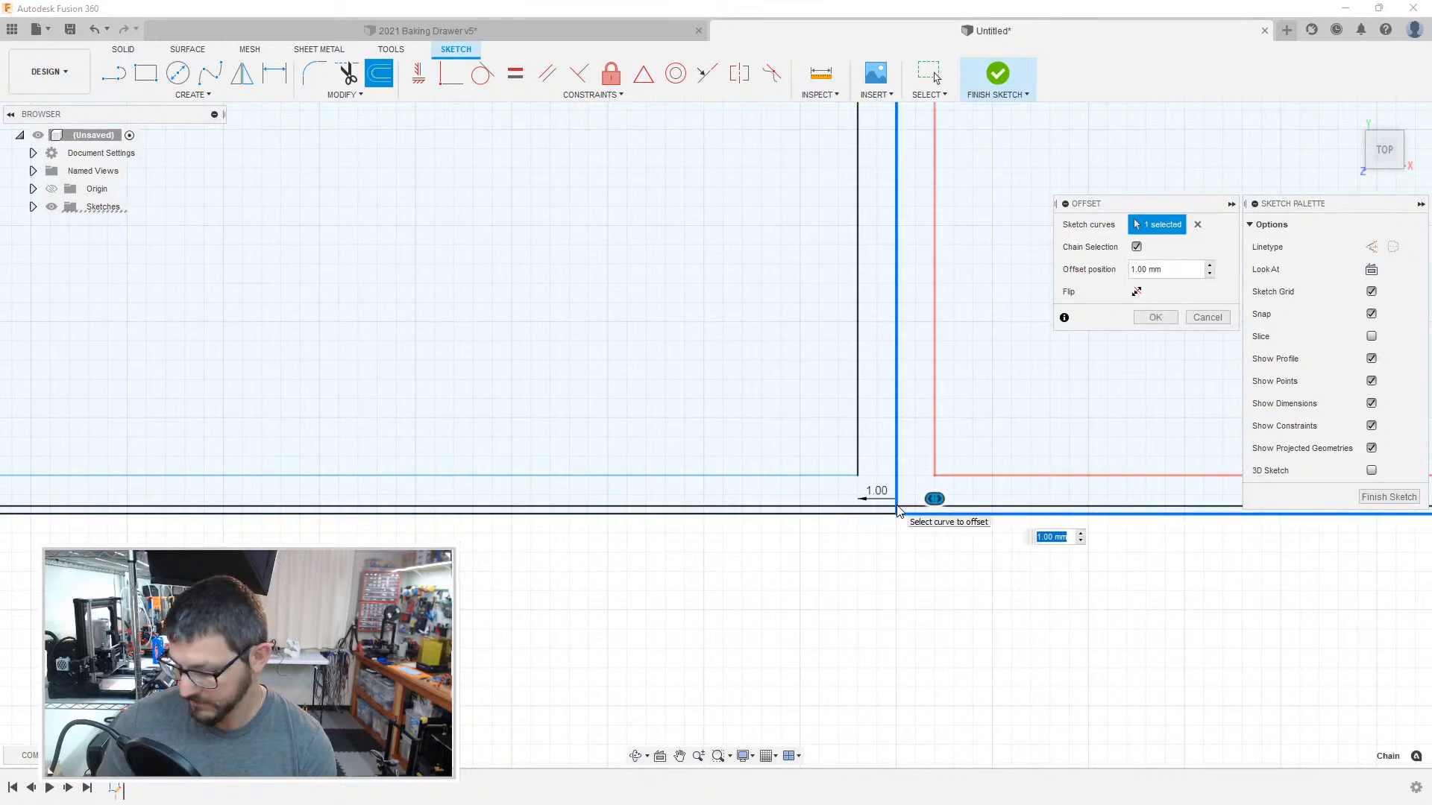
key("Return")
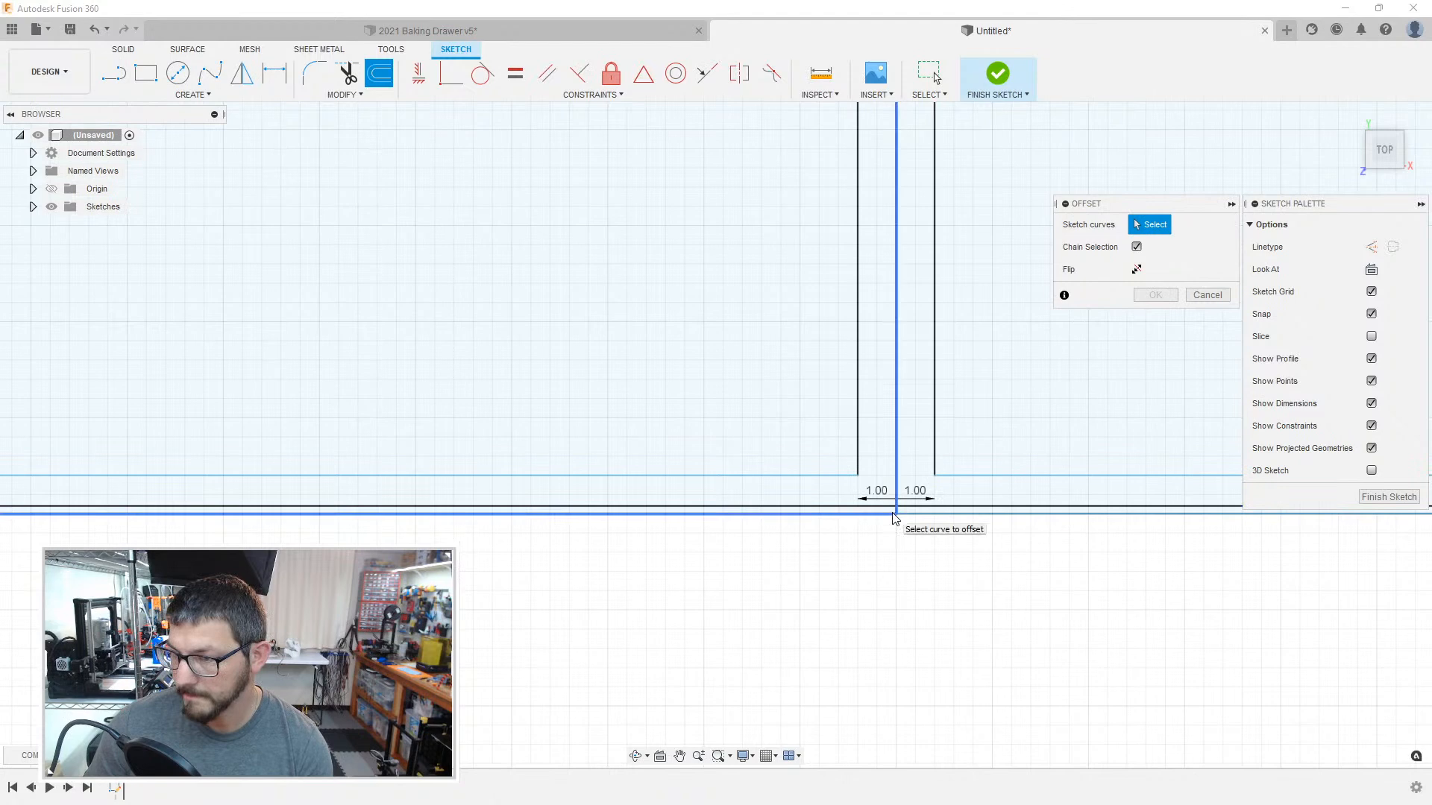
left_click(895, 513)
key("Return")
Step: Offset the adjoining right-hand compartment's outline inward by 0.2 mm at its lower-right corner
key("o")
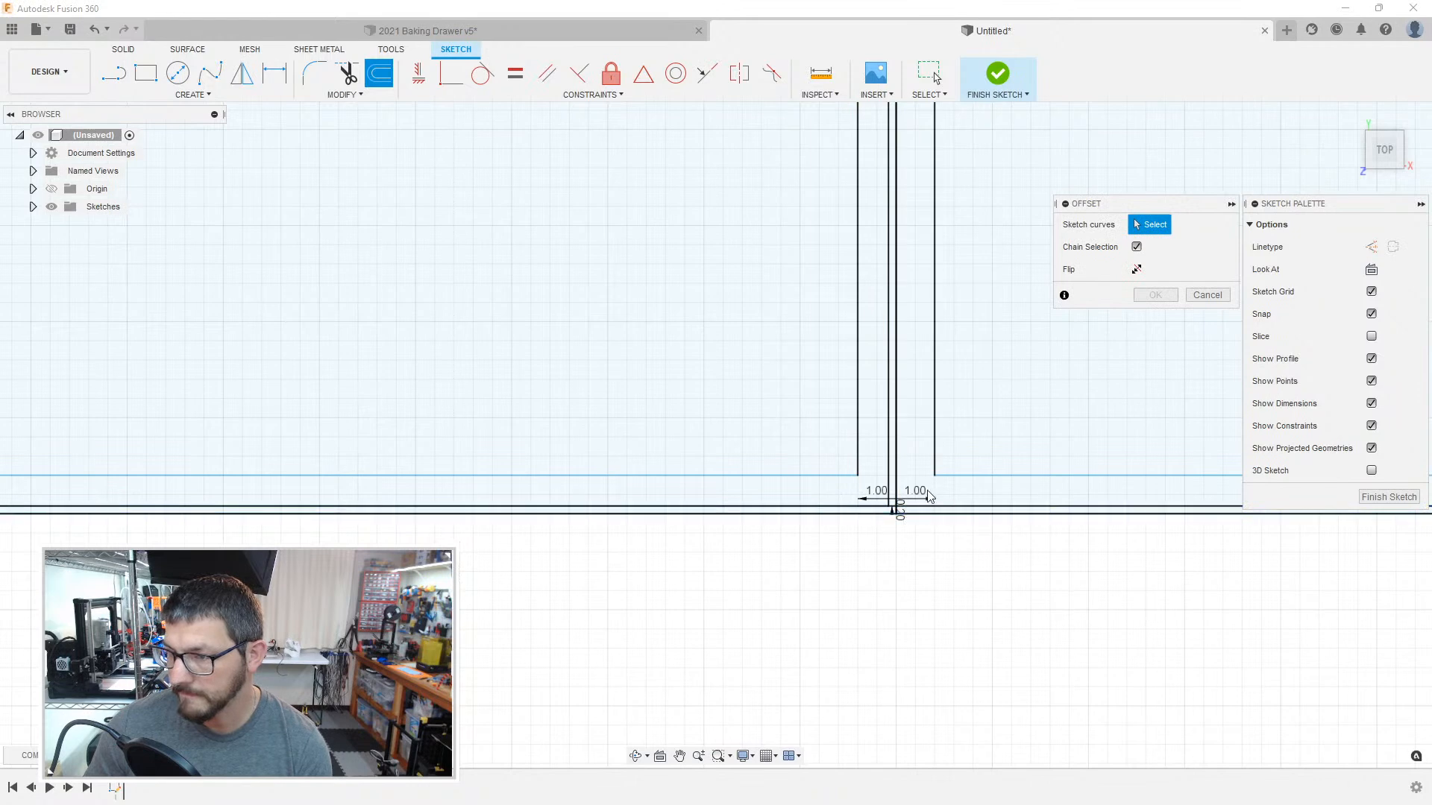
middle_click_drag(1028, 492, 582, 501)
middle_click_drag(960, 475, 246, 477)
middle_click_drag(997, 494, 245, 476)
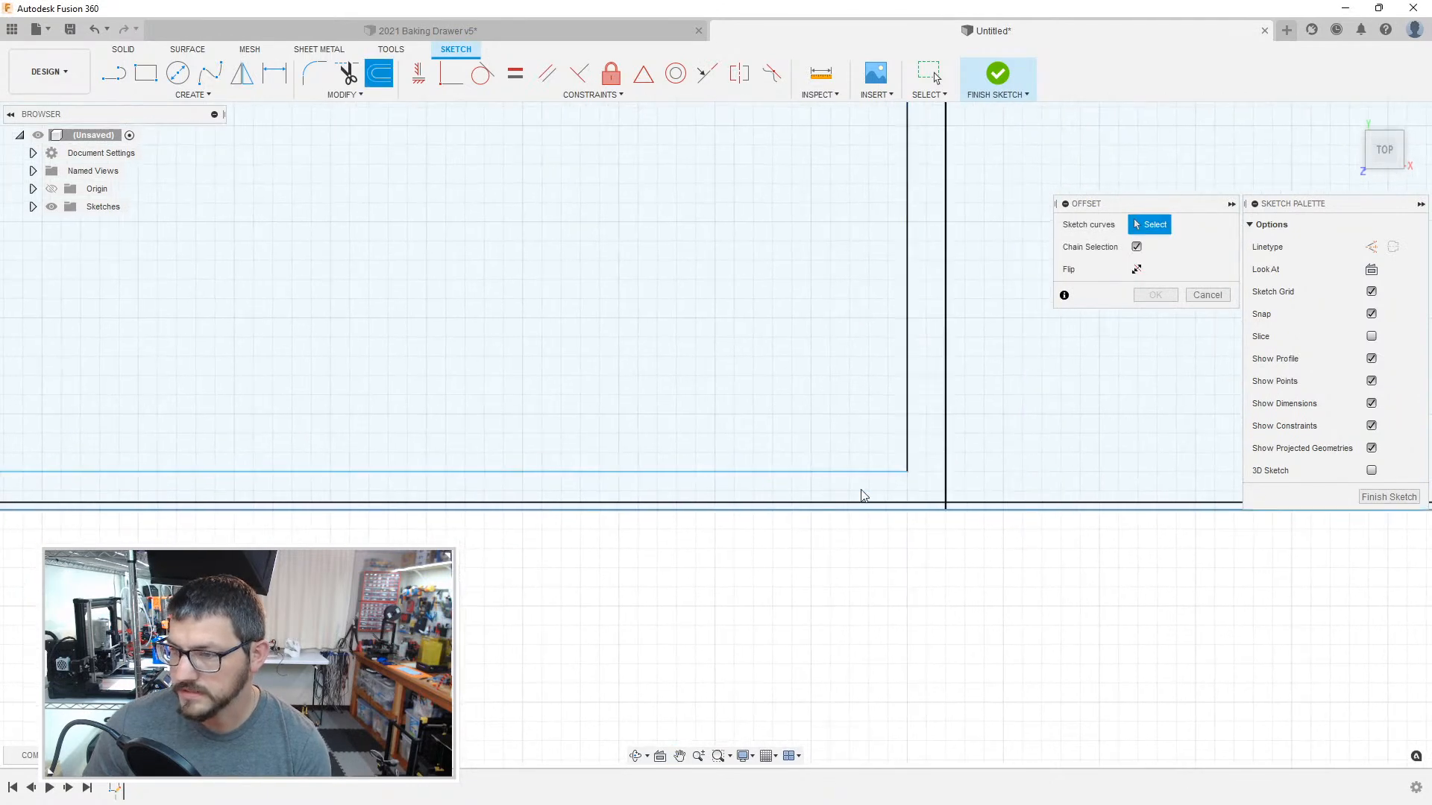
left_click(936, 509)
key("BackSpace")
key("Return")
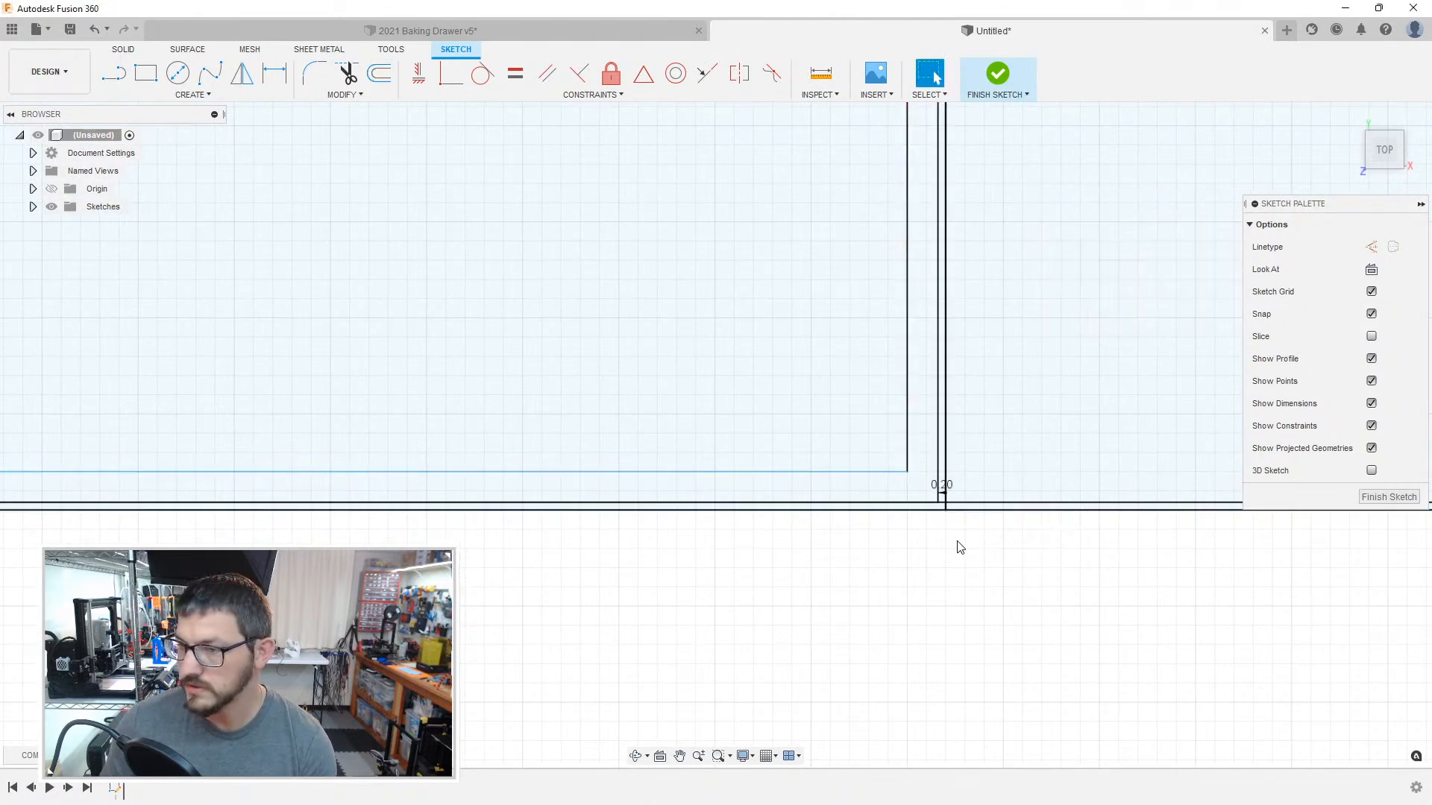
Step: Offset the outline of the compartment second from the right inward by 1 mm, picking its boundary at the lower-right corner
scroll(946, 507, "up", 5)
left_click(942, 505)
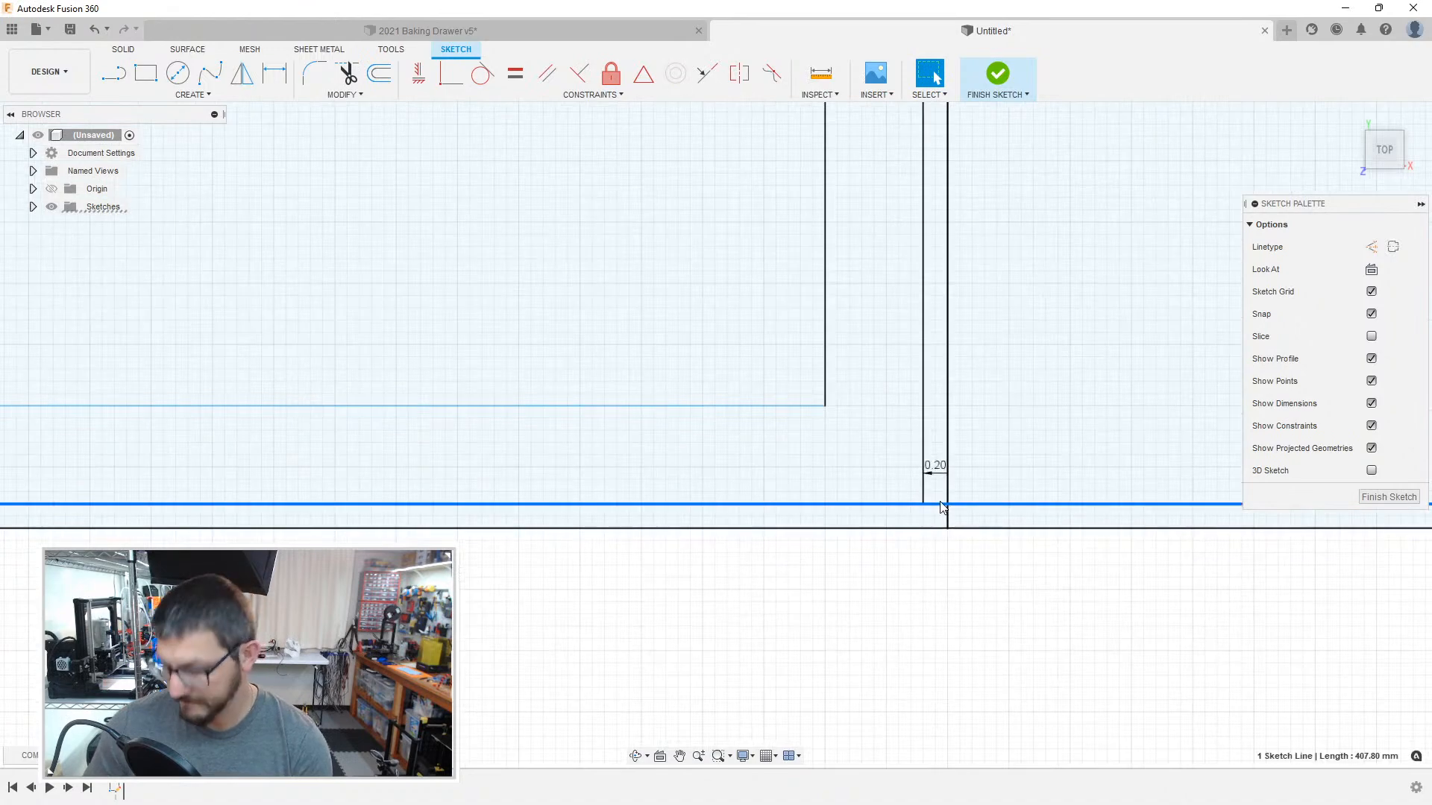
scroll(966, 528, "down", 3)
mouse_move(1045, 496)
middle_mouse_down()
mouse_move(915, 486)
mouse_move(813, 506)
middle_mouse_up()
key("o")
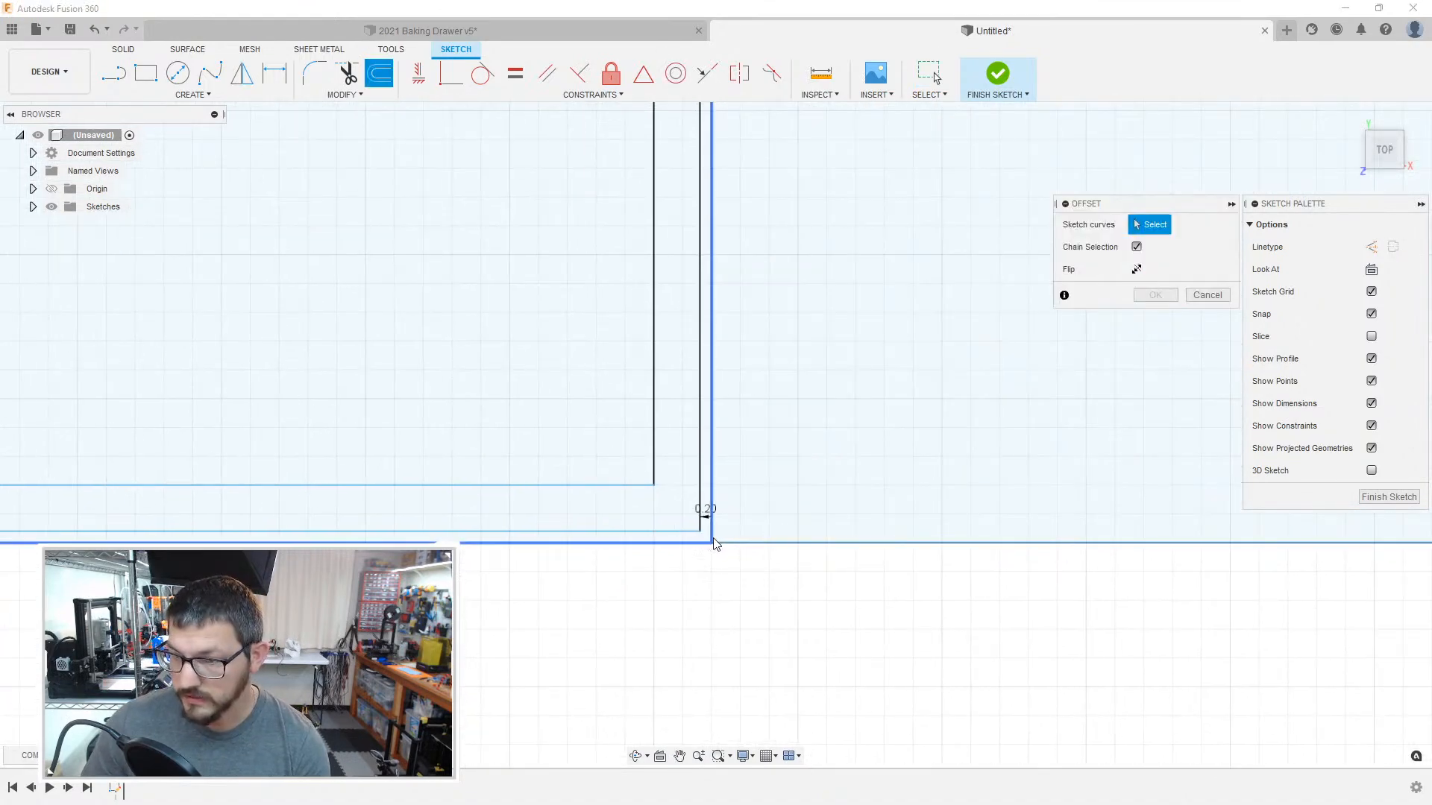
mouse_move(723, 544)
middle_mouse_down()
mouse_move(527, 536)
mouse_move(987, 504)
mouse_move(908, 522)
middle_mouse_up()
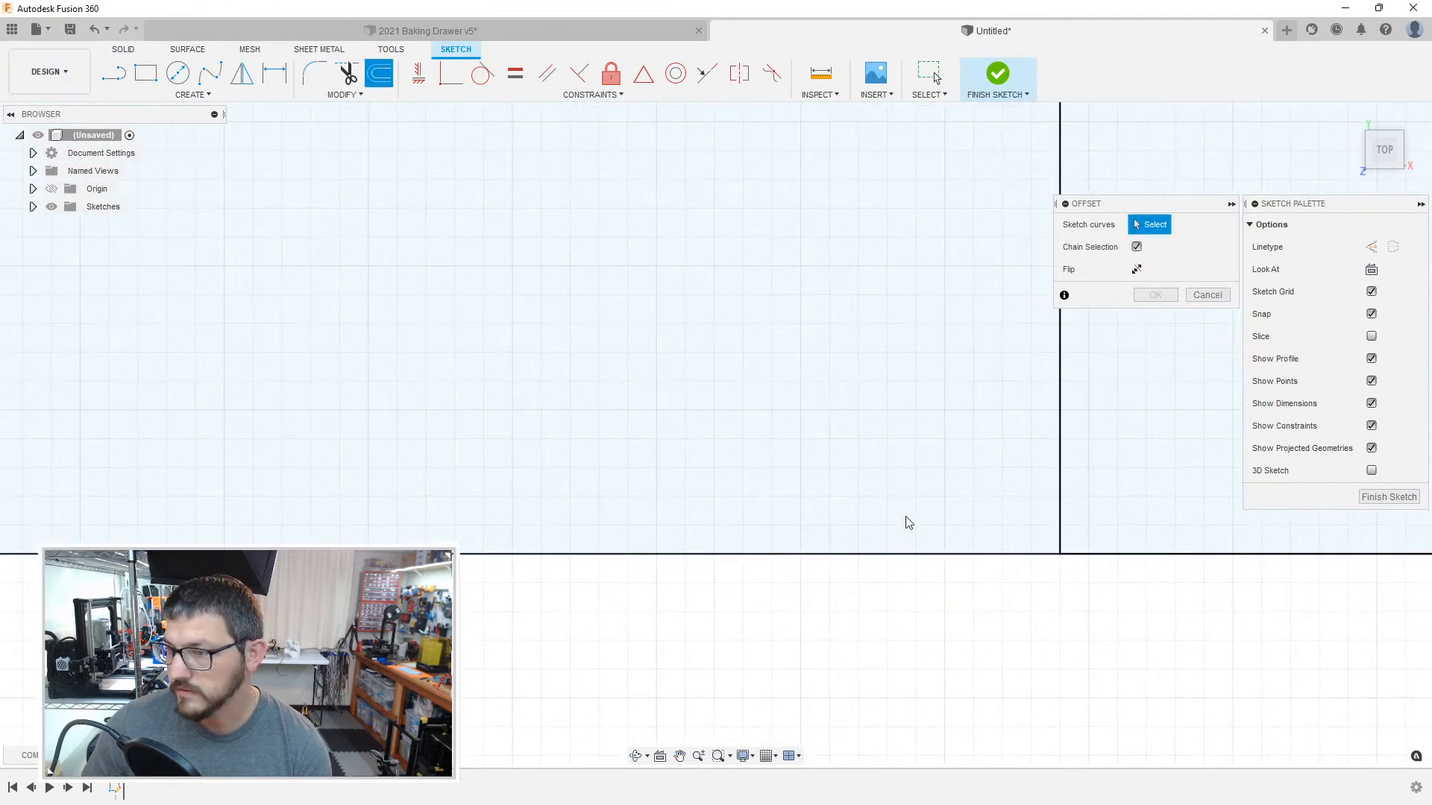
left_click(1060, 552)
key("Return")
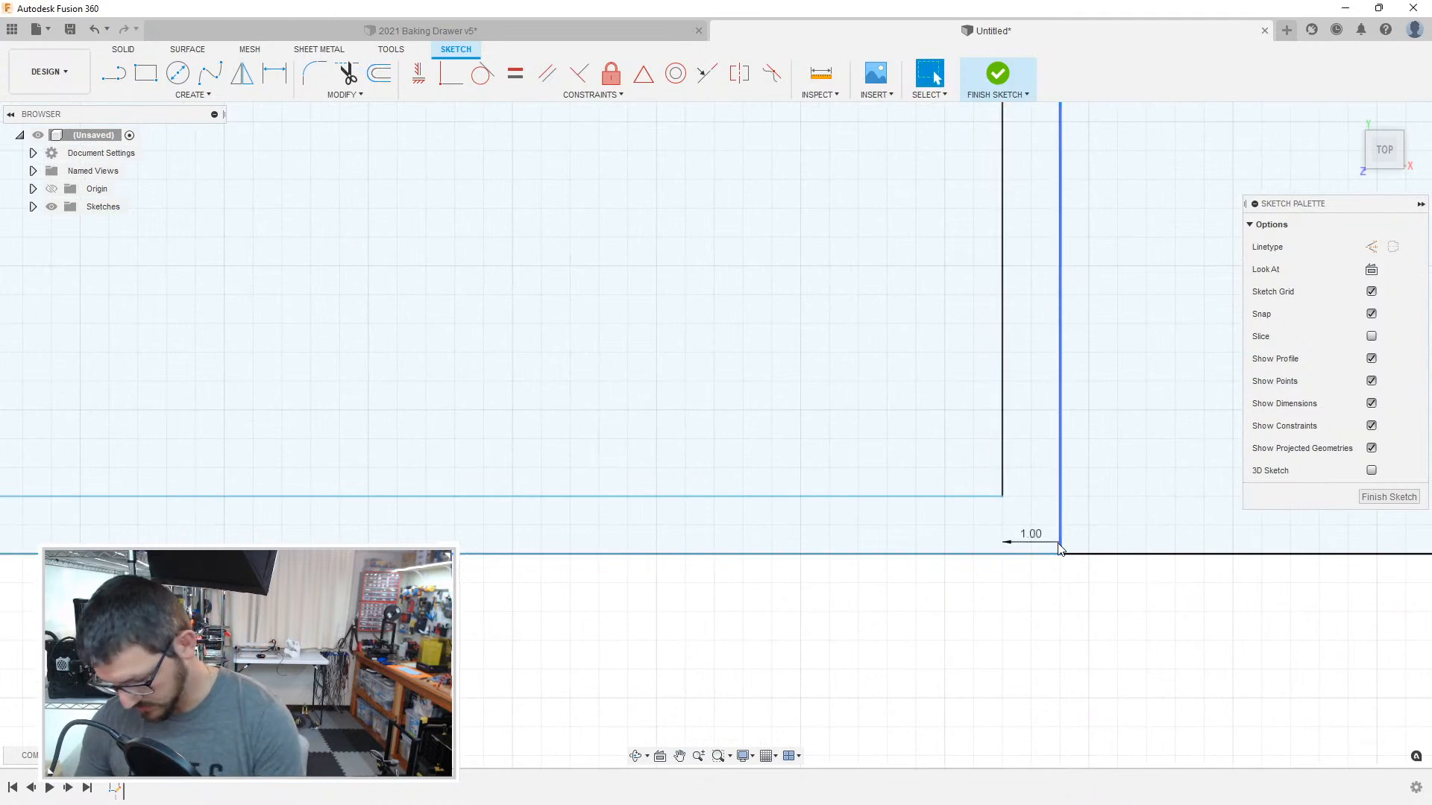
Step: Offset the rightmost compartment's outline inward by 1 mm and again by 0.2 mm, picking its lower-left corner
key("o")
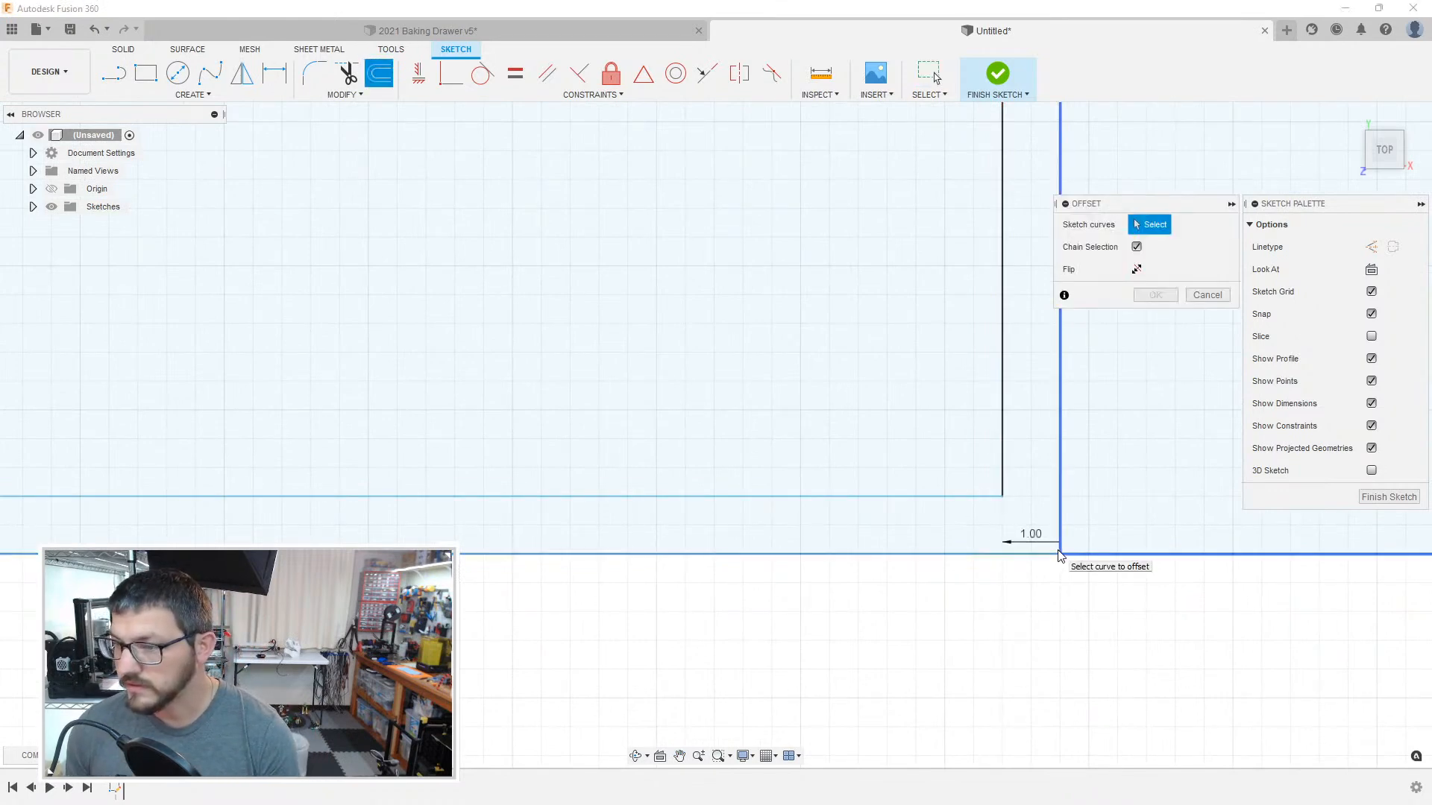
left_click(1060, 553)
key("Return")
key("o")
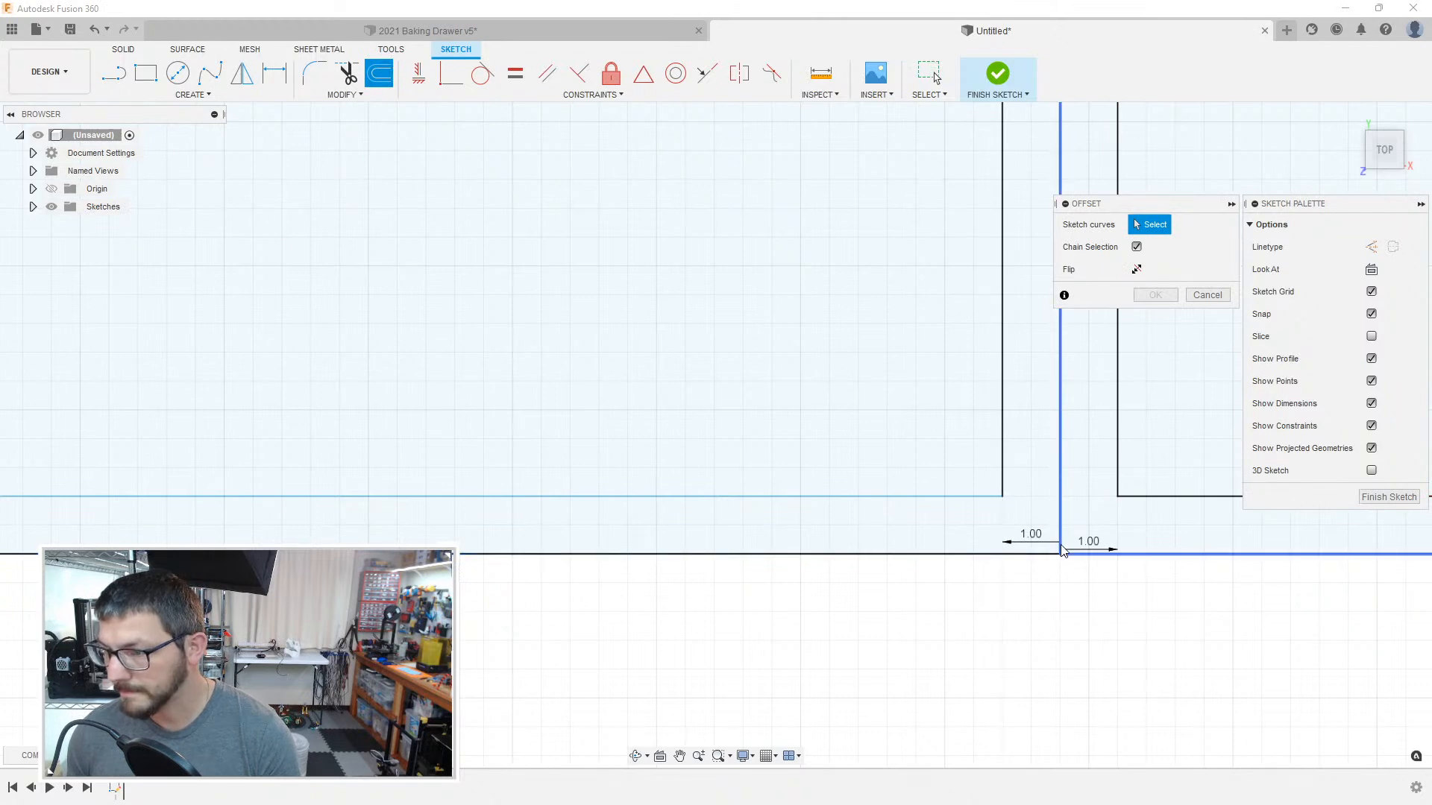
left_click(1062, 552)
key("Return")
Step: Offset the left-hand compartment's outline inward by 0.2 mm and switch the shared boundary line to construction linetype
left_click(1062, 551)
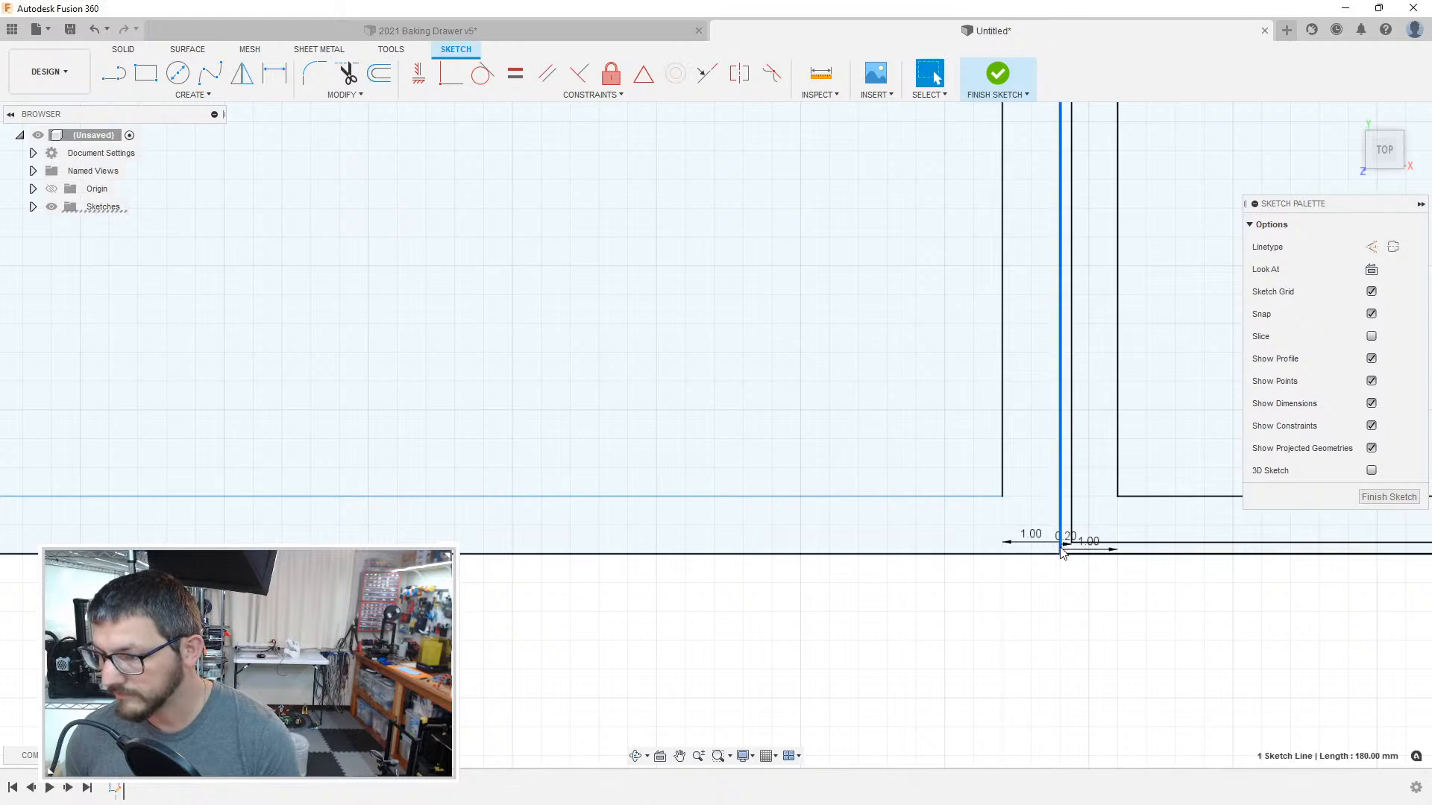
key("Escape")
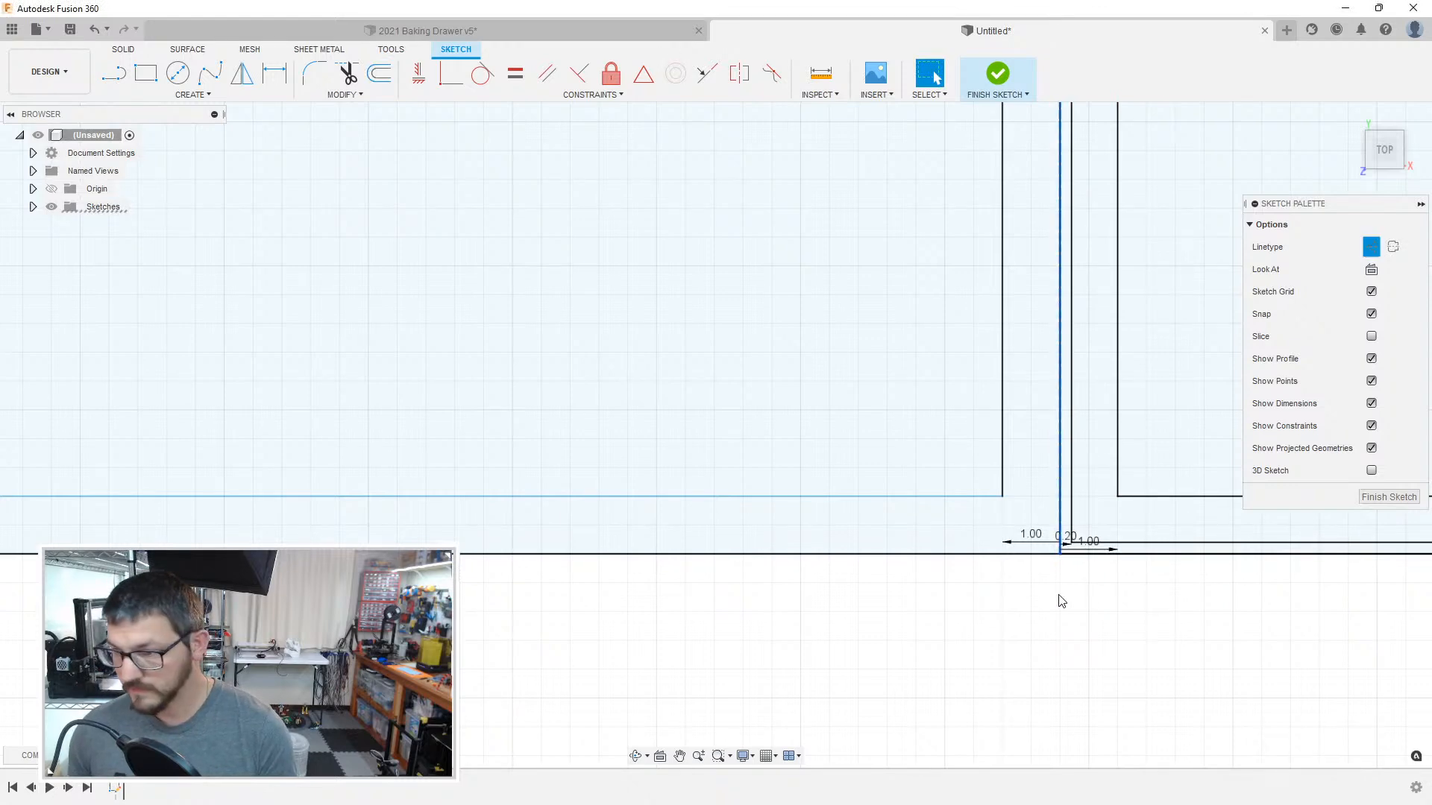
key("o")
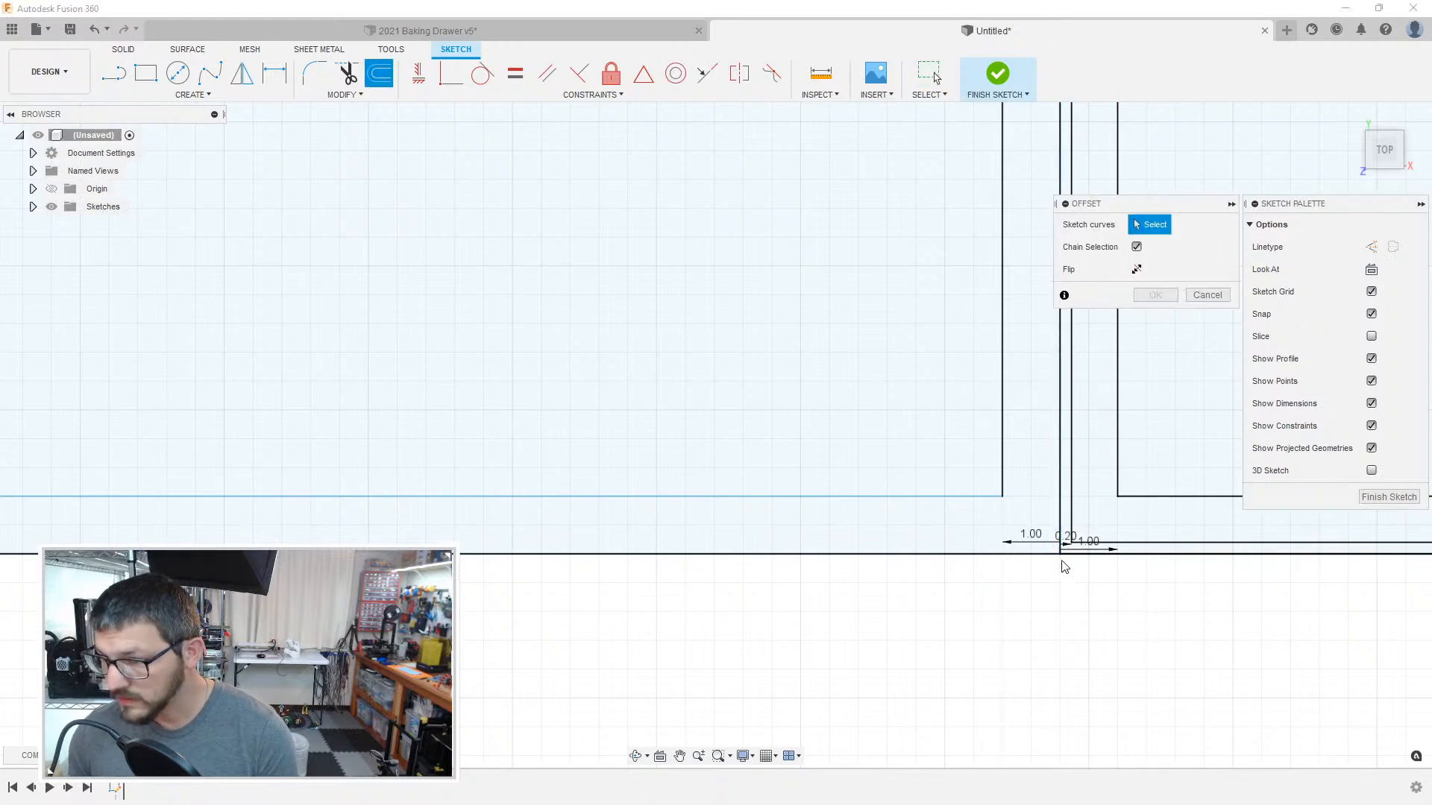
left_click(1060, 551)
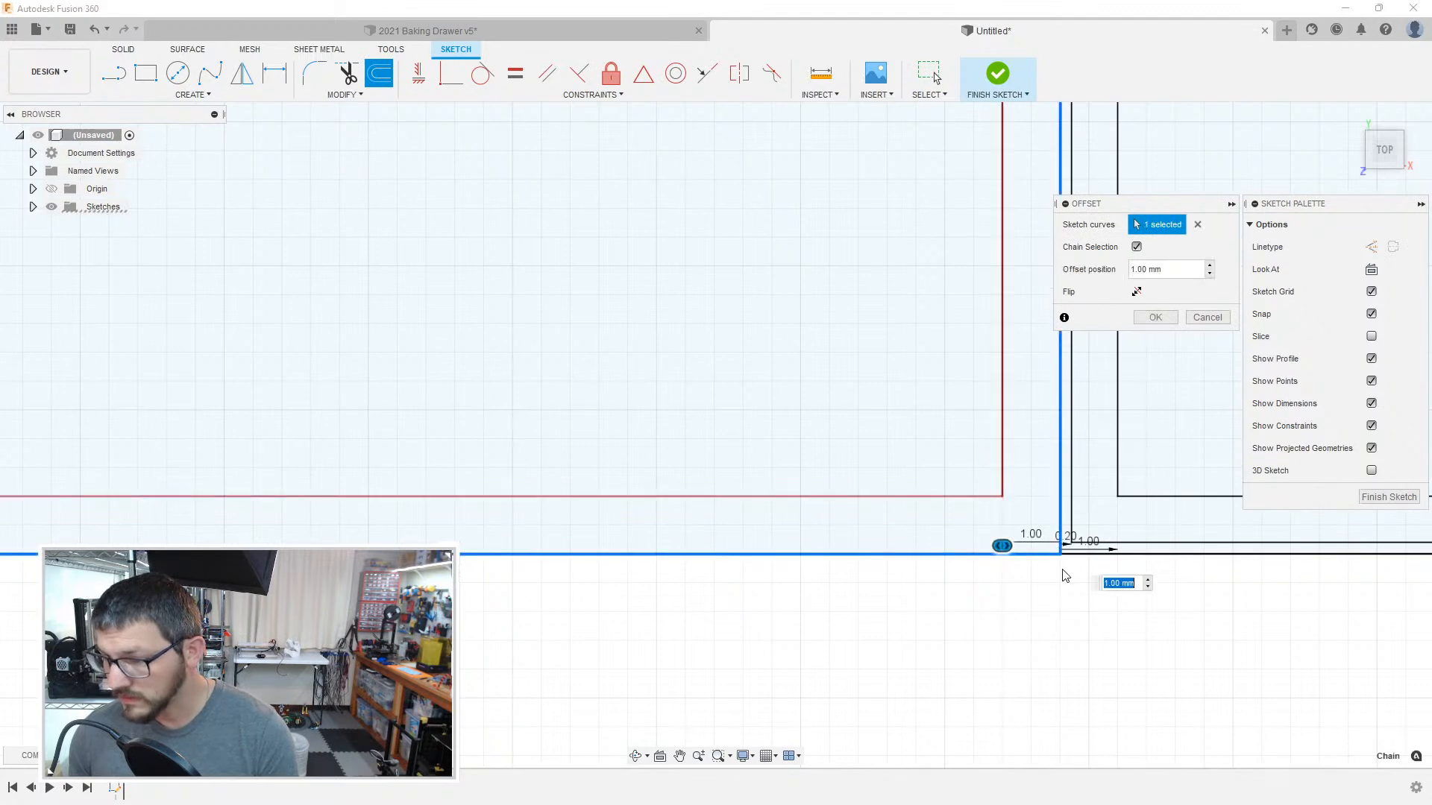
key("Return")
left_click(1064, 545)
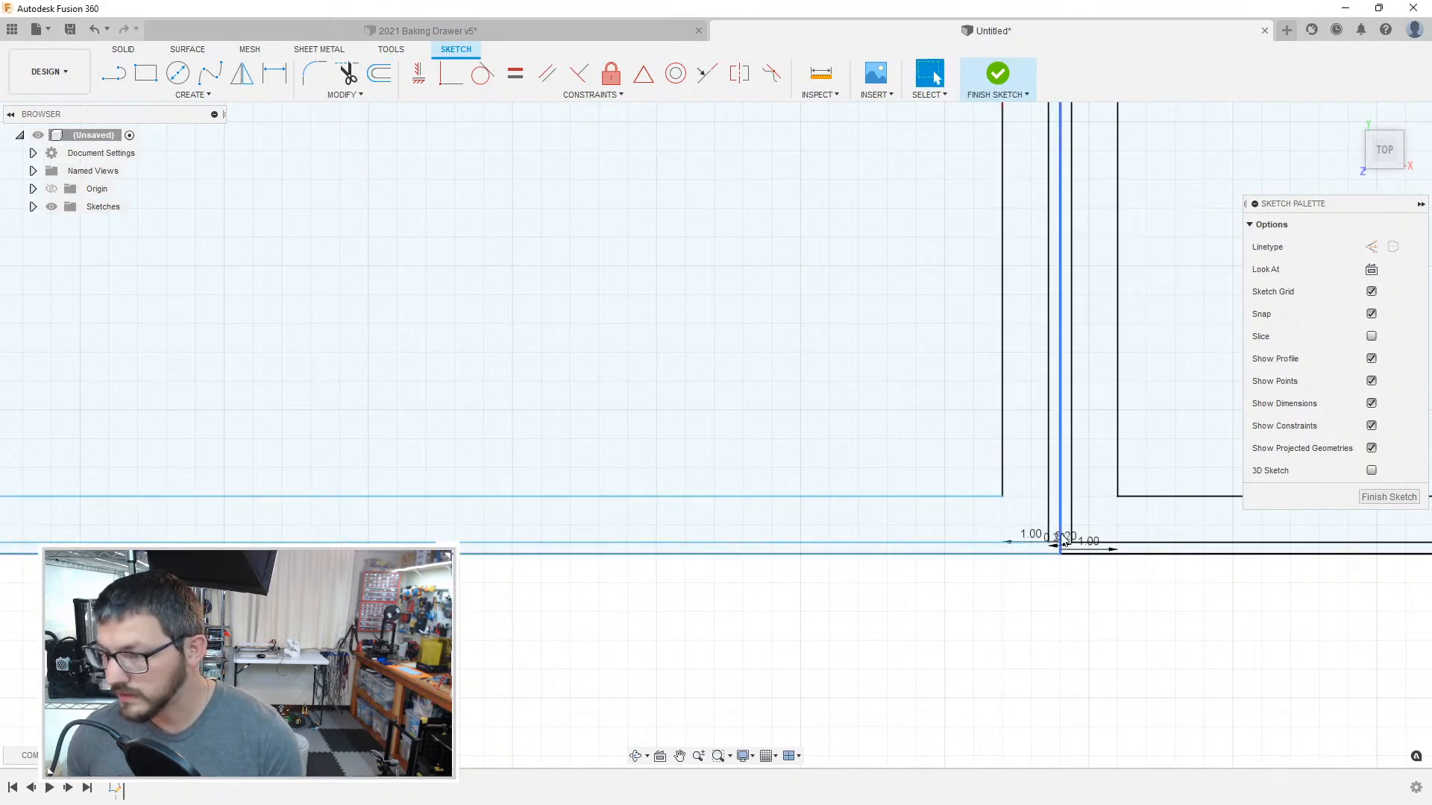
key("x")
Step: Examine how the offset lines run along the rightmost compartment's lower edge and meet its right boundary
left_click(1157, 599)
middle_click_drag(1251, 612, 557, 623)
middle_click_drag(1208, 561, 515, 591)
scroll(1066, 510, "down", 4)
scroll(1066, 510, "down", 3)
mouse_move(1003, 331)
middle_mouse_down()
mouse_move(877, 446)
mouse_move(837, 456)
middle_mouse_up()
middle_click_drag(1013, 384, 1015, 294)
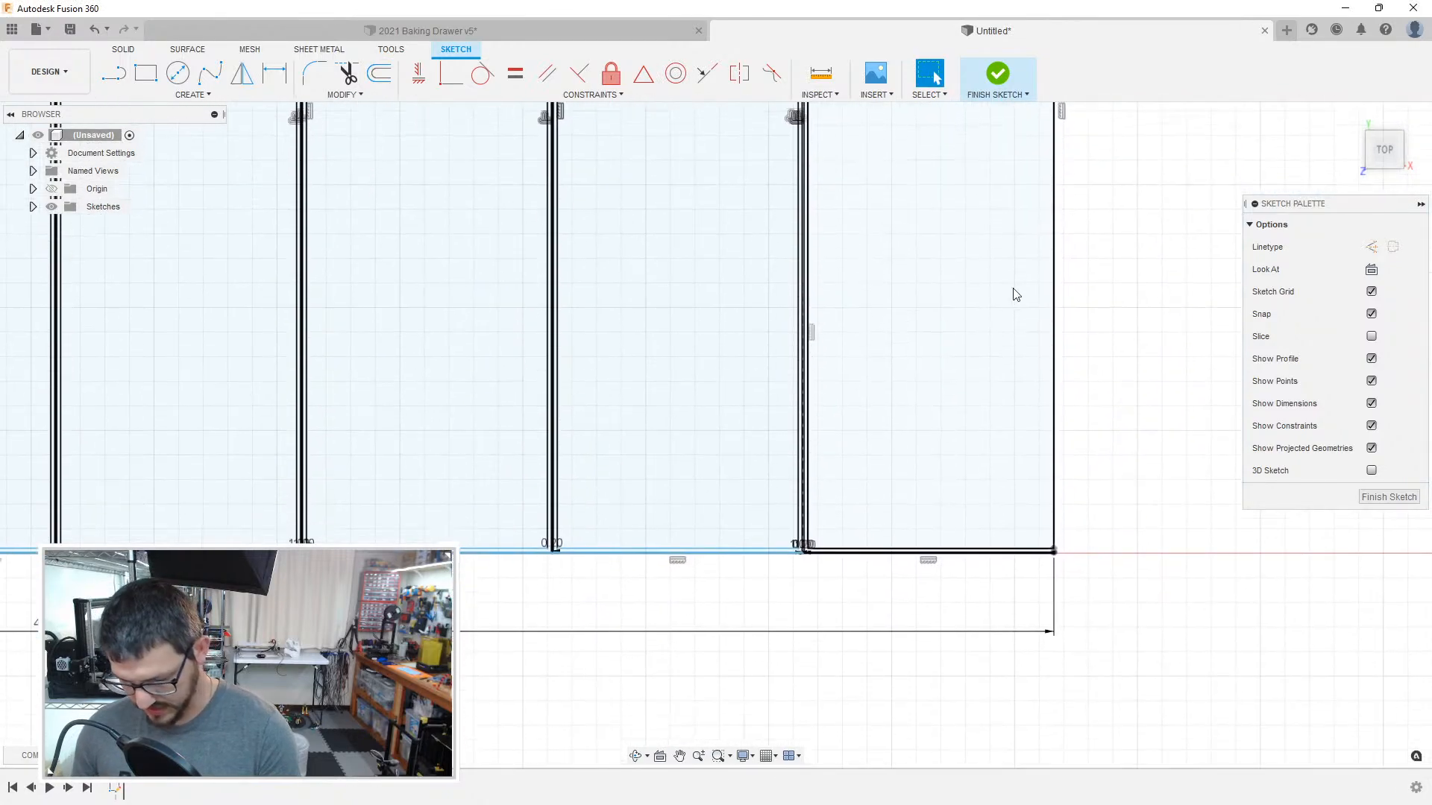
scroll(1052, 520, "up", 10)
mouse_move(939, 477)
middle_mouse_down()
mouse_move(976, 365)
mouse_move(1120, 199)
middle_mouse_up()
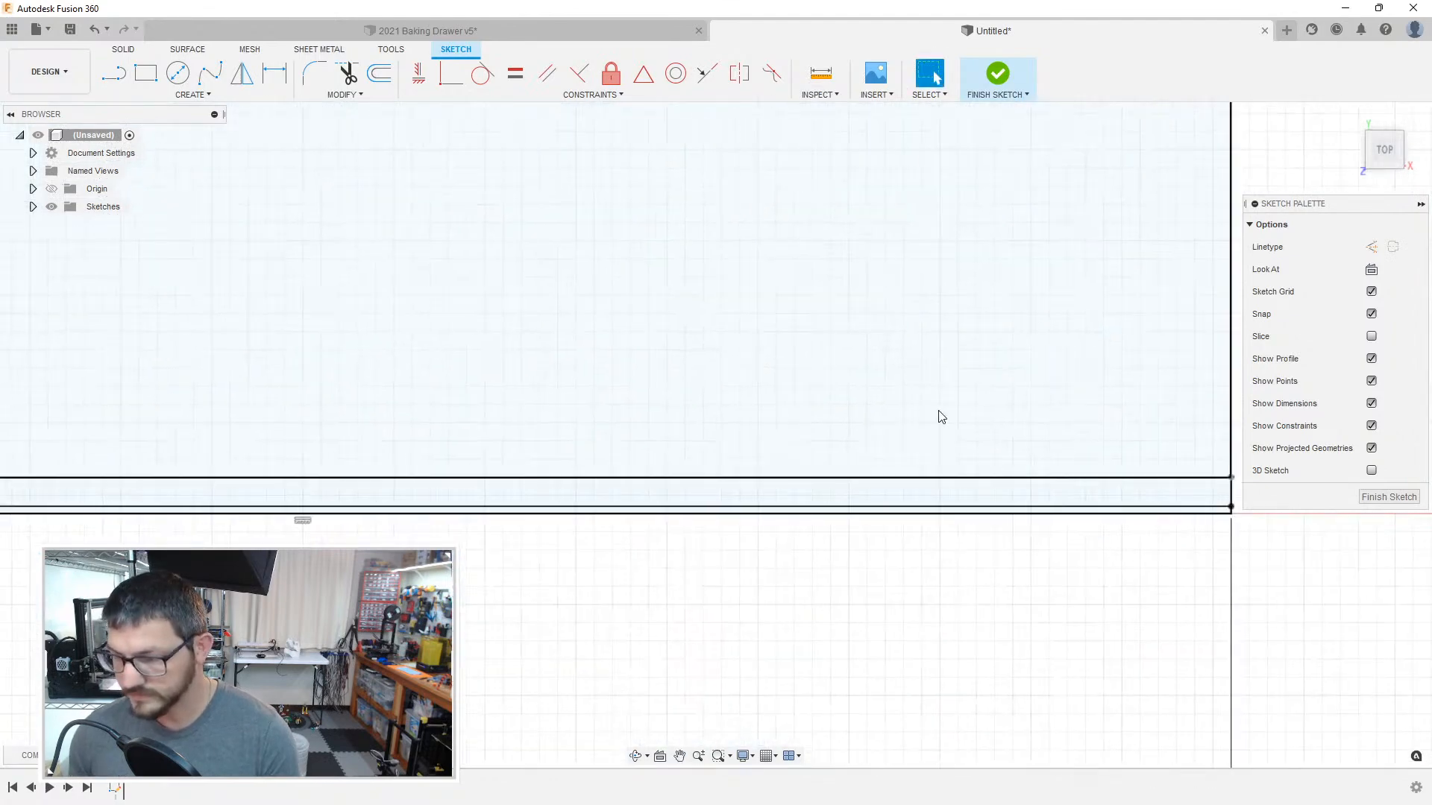
scroll(939, 414, "down", 3)
left_click(935, 415)
Step: Undo the construction linetype change, the 0.2 mm offsets and the rightmost compartment's 1 mm offset
middle_click_drag(557, 560, 619, 553)
left_click(619, 552)
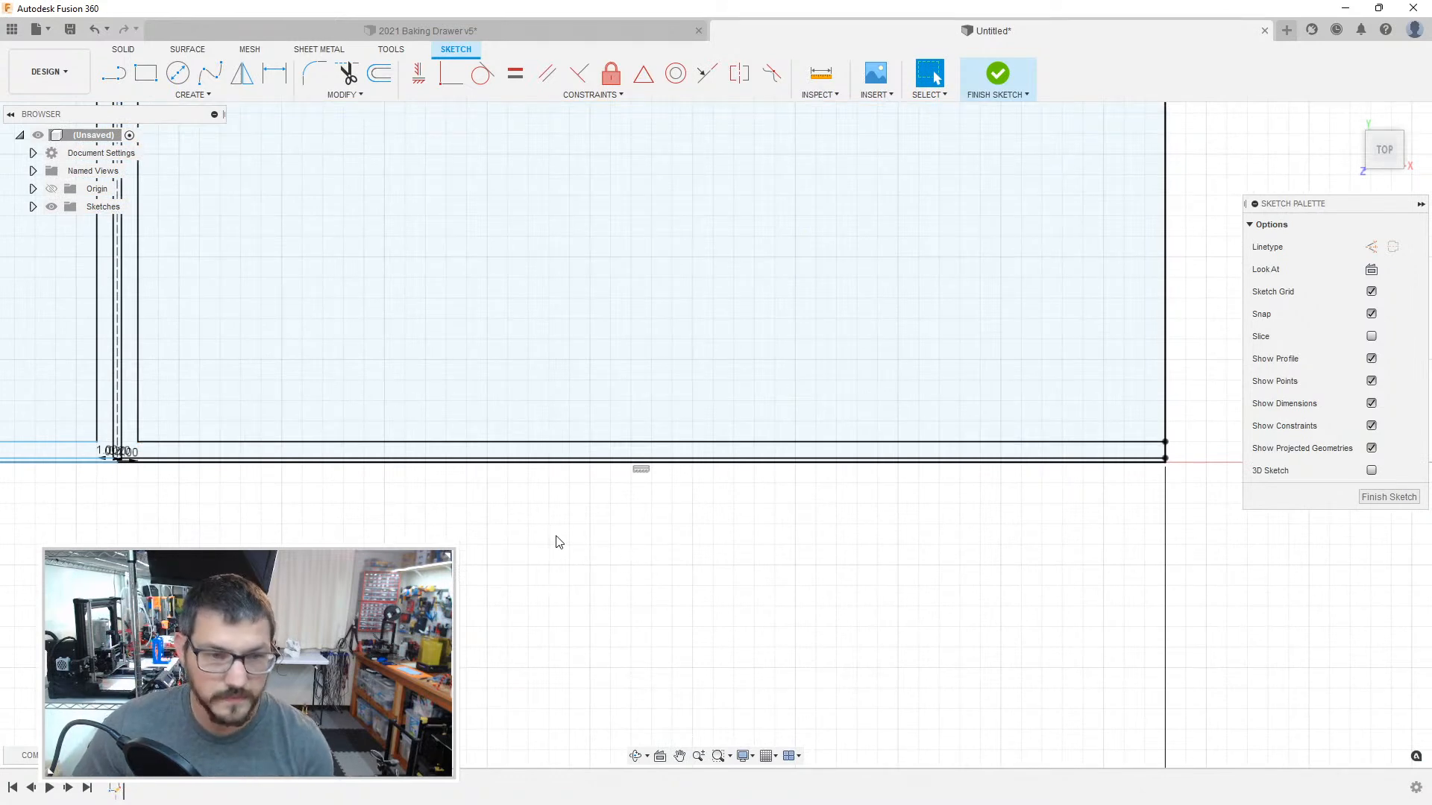
middle_click_drag(417, 524, 473, 540)
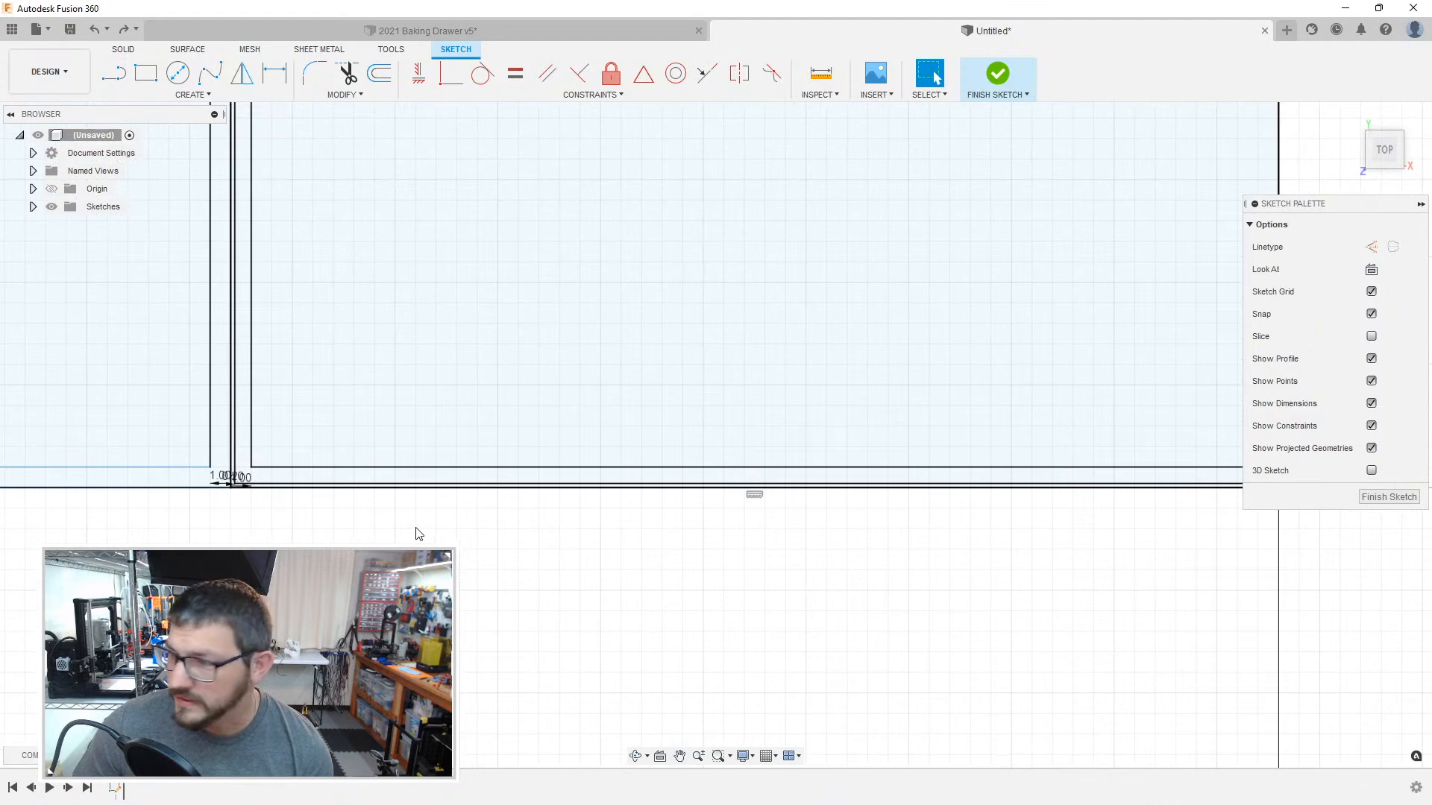
left_click_drag(348, 530, 495, 590)
Step: Offset the rightmost compartment's outline inward by 1 mm, picking its upper boundary line so the whole compartment is chained
key("o")
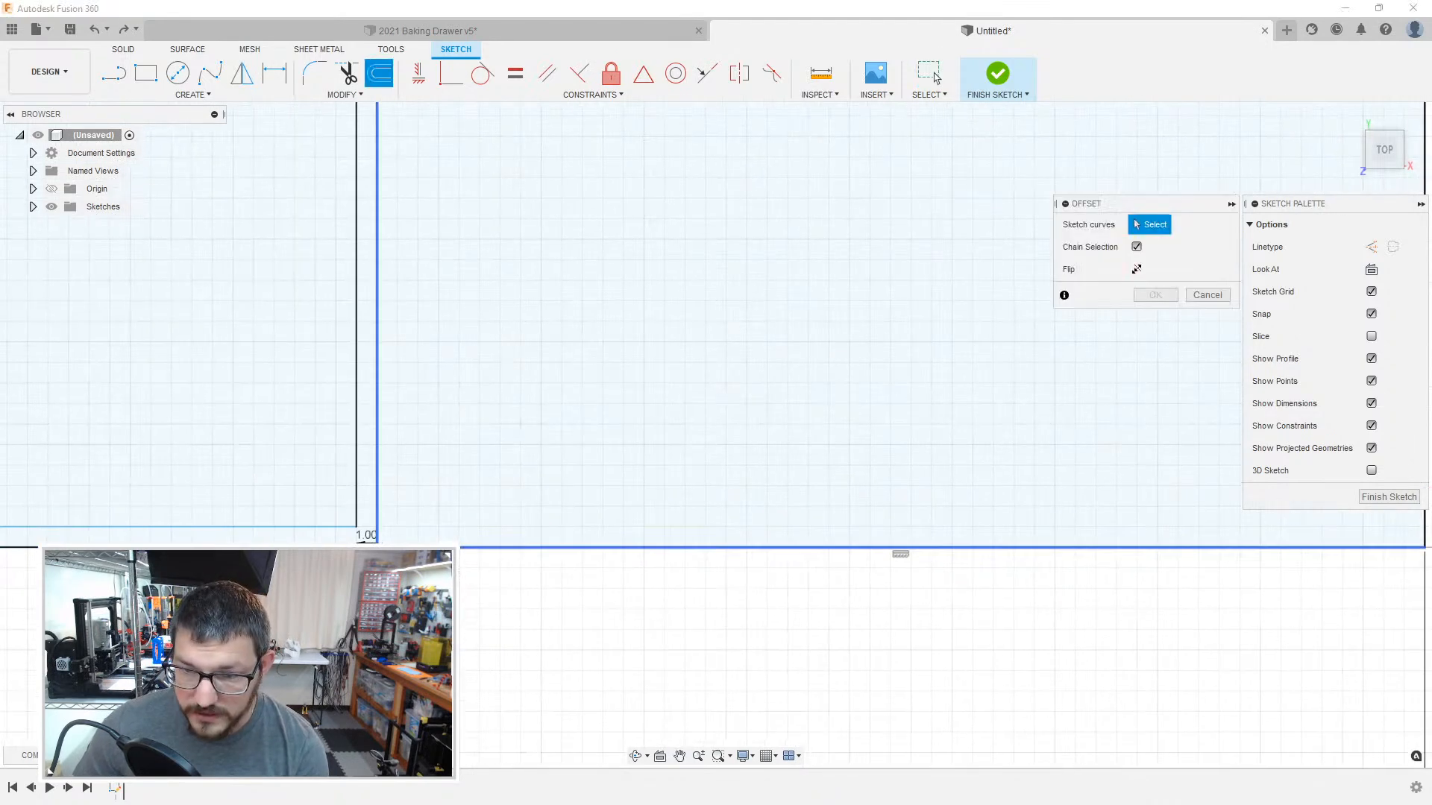
left_click(429, 548)
middle_click_drag(1252, 563, 590, 569)
left_click(764, 481)
middle_click_drag(637, 345, 663, 564)
scroll(664, 564, "down", 6)
middle_click_drag(591, 302, 678, 789)
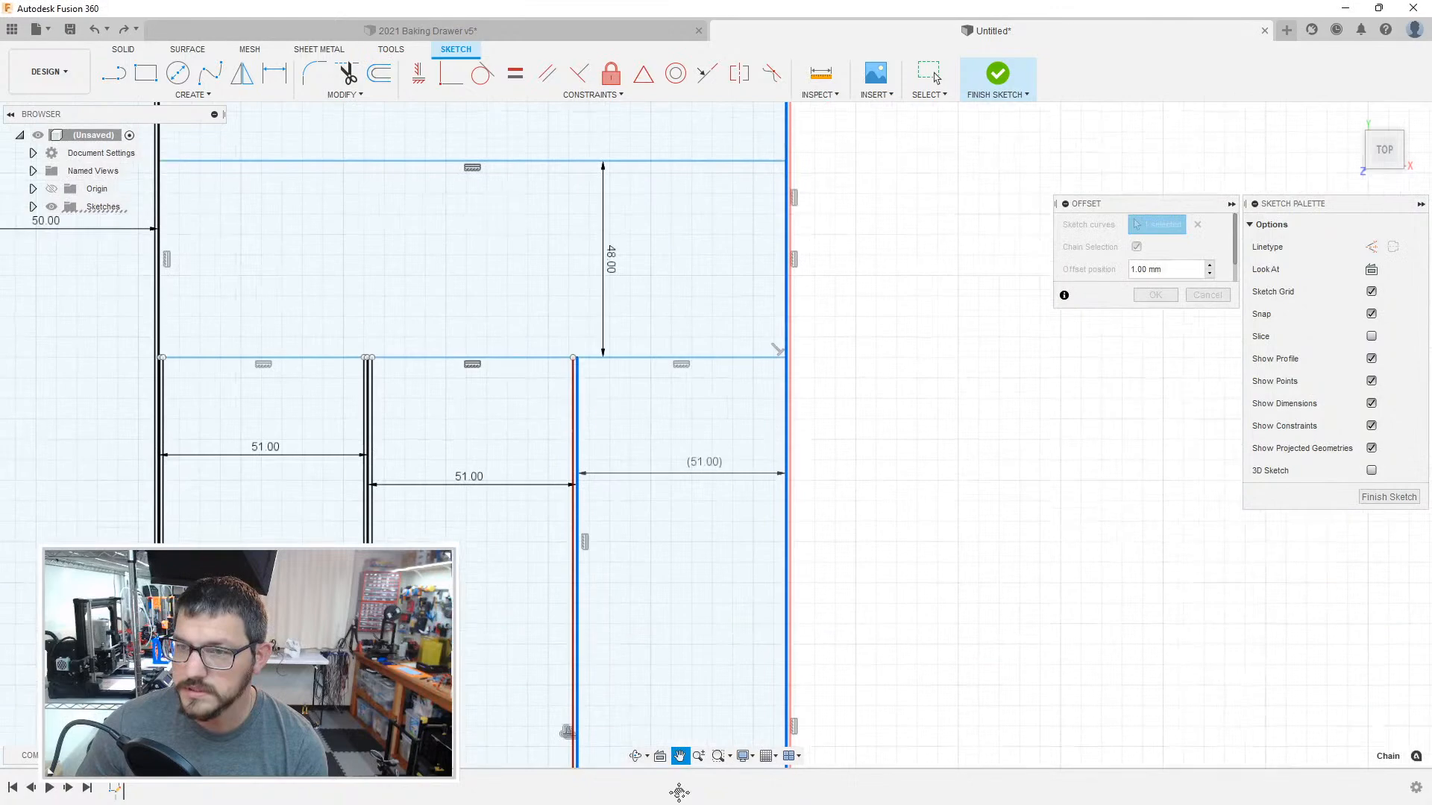
scroll(671, 343, "up", 3)
left_click(640, 371)
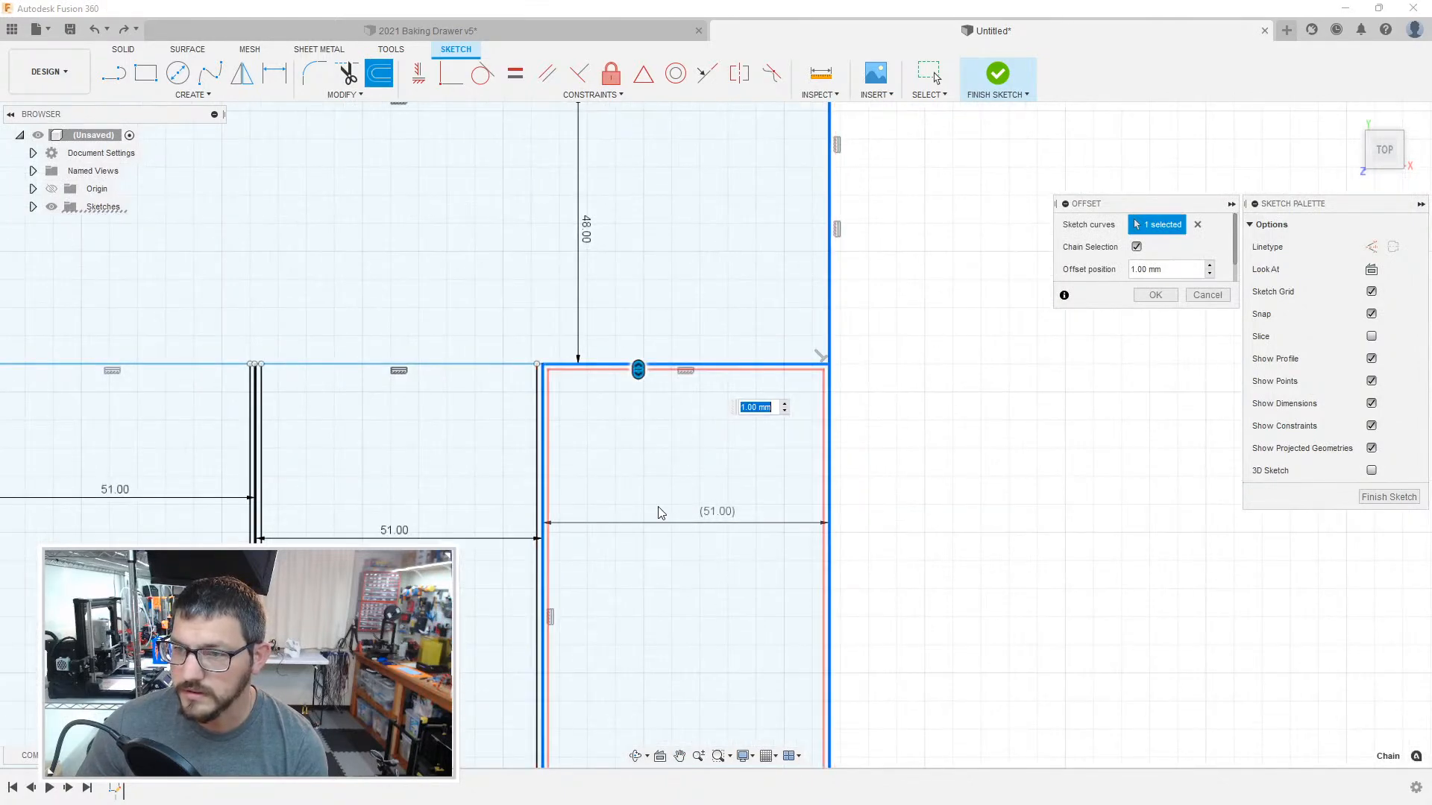
key("Return")
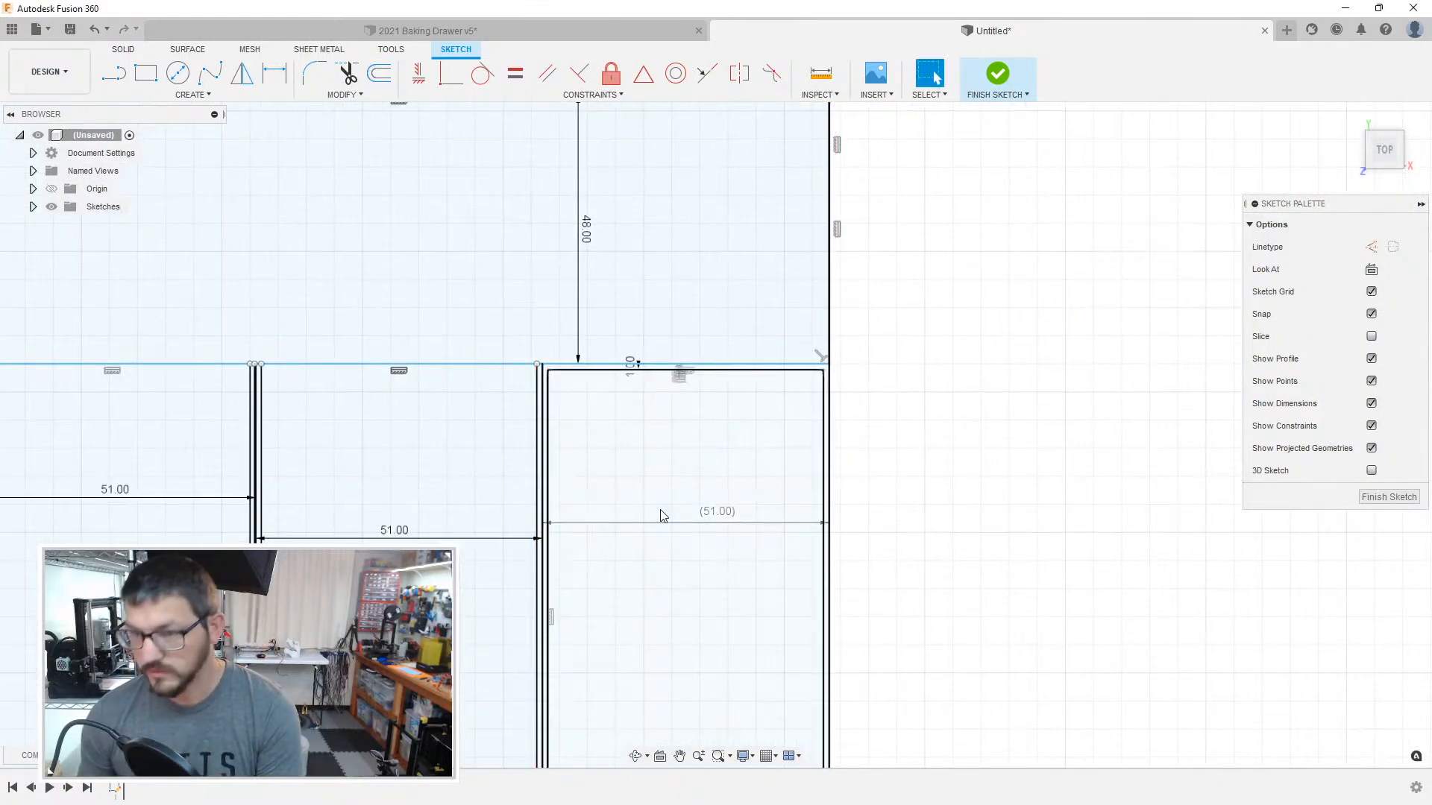
Step: Offset the rightmost compartment's outline inward by 0.2 mm, picking its lower boundary line and entering -0.2 mm
scroll(633, 412, "up", 4)
key("o")
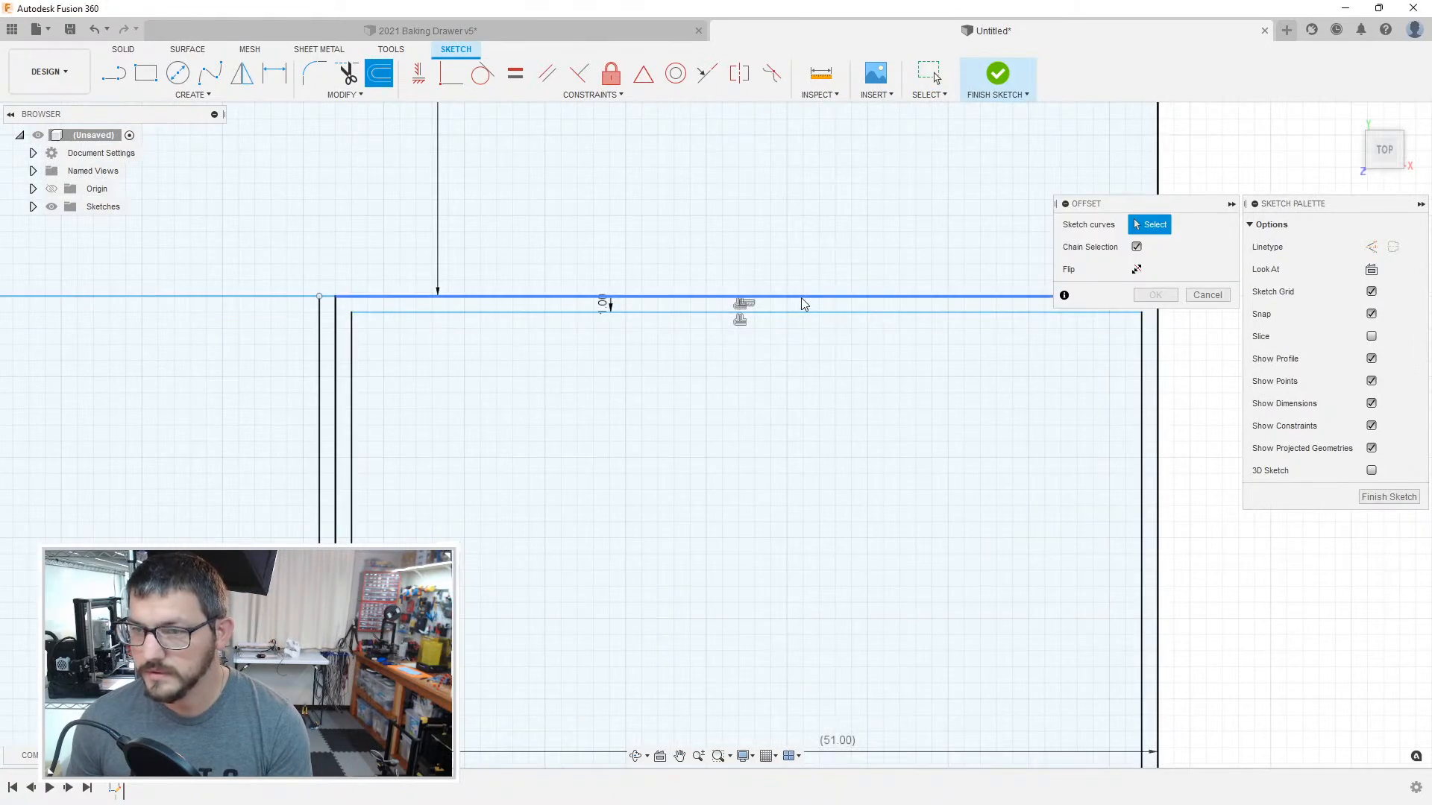
left_click(834, 314)
left_click(954, 370)
scroll(770, 504, "down", 3)
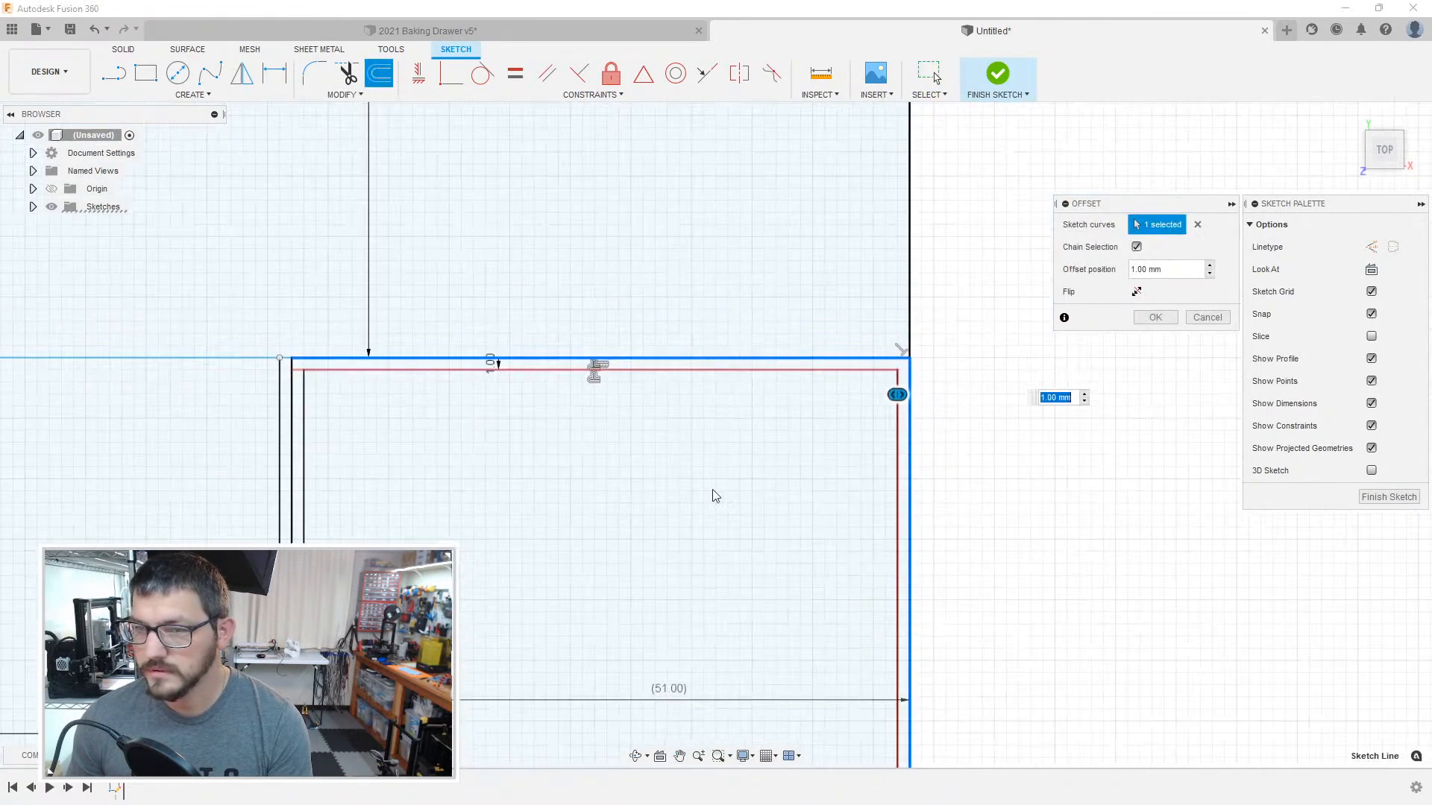
left_click(295, 437)
middle_click_drag(554, 608, 652, 246)
middle_click_drag(585, 723, 668, 195)
scroll(656, 522, "up", 1)
middle_click_drag(655, 530, 661, 423)
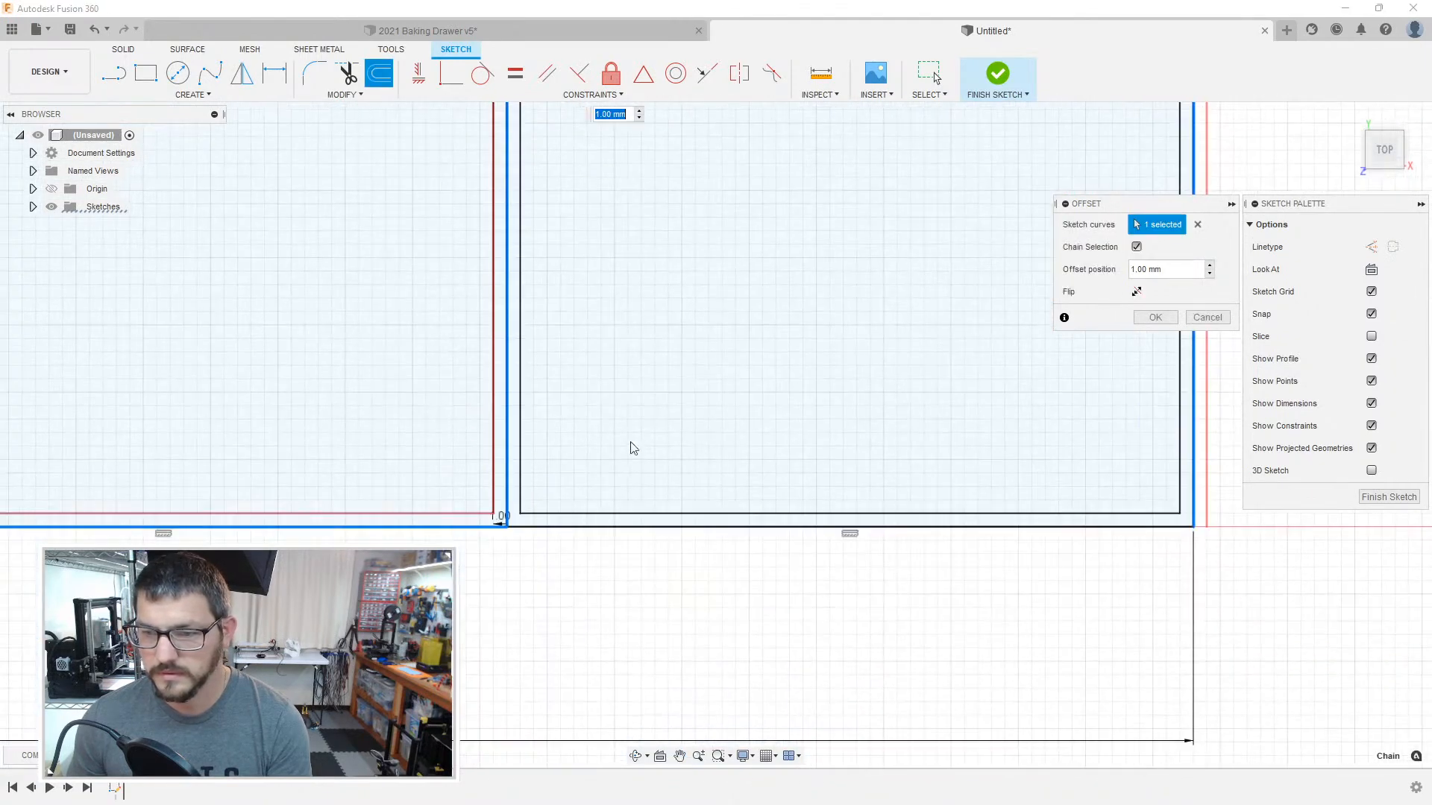
left_click(552, 528)
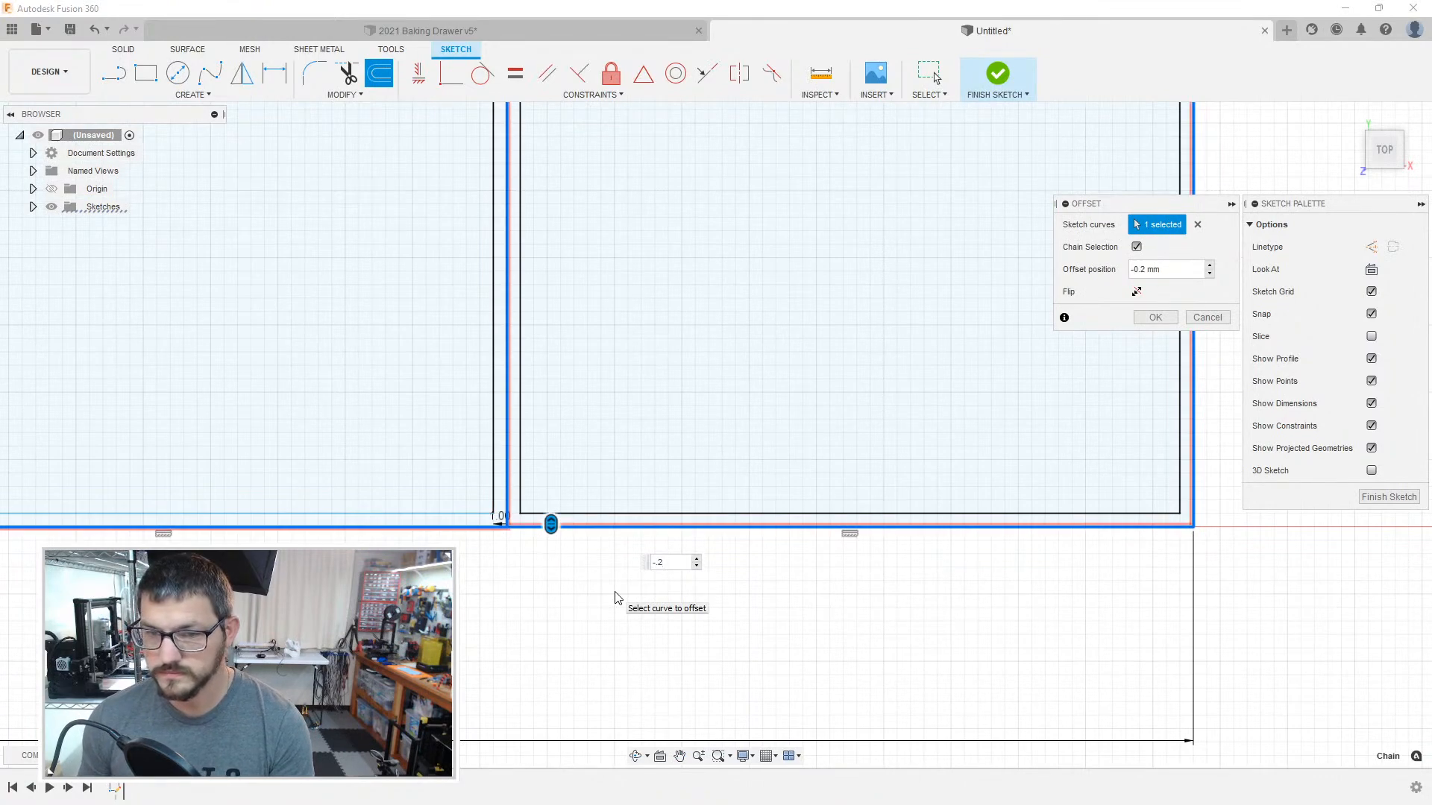
key("Return")
scroll(563, 440, "up", 3)
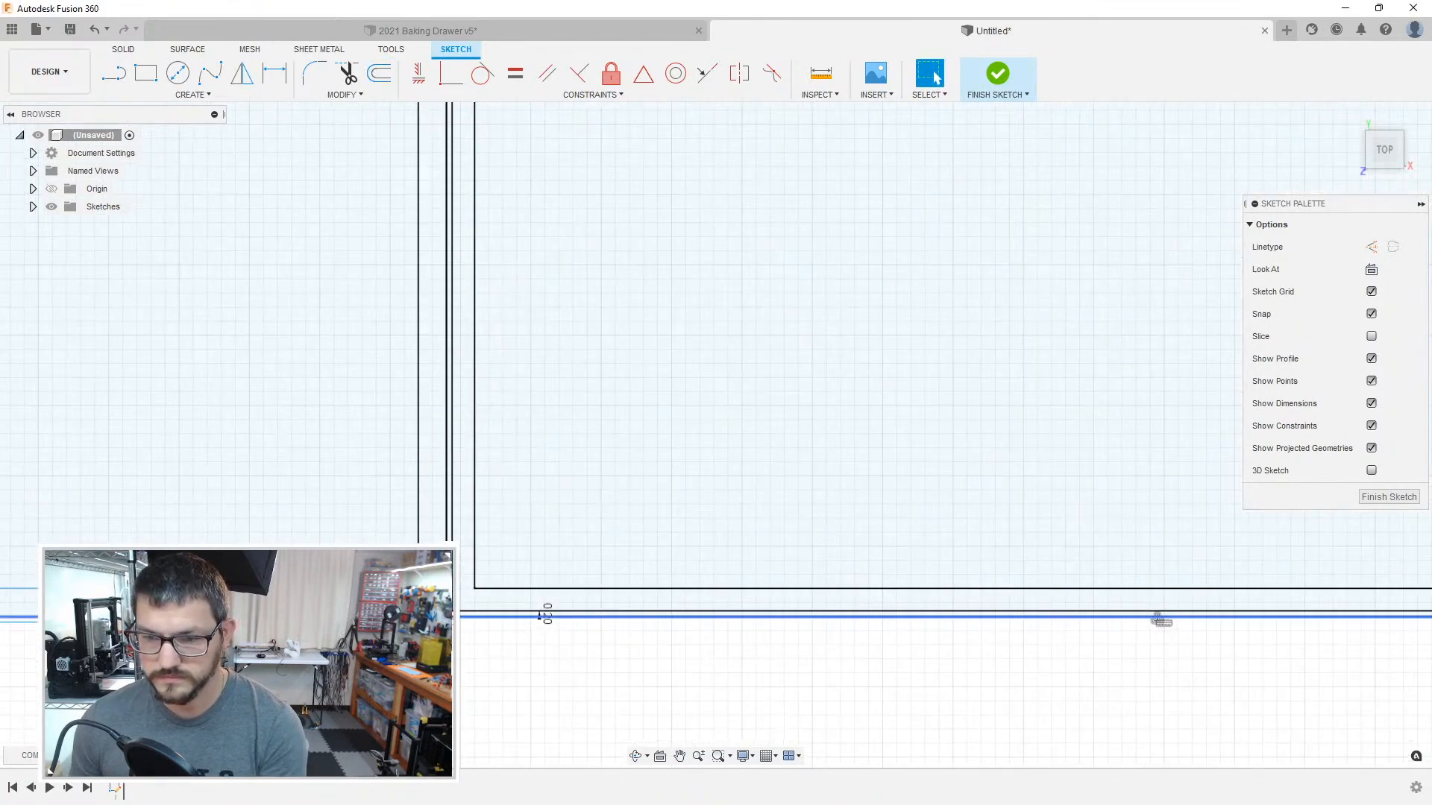
middle_click_drag(411, 585, 626, 528)
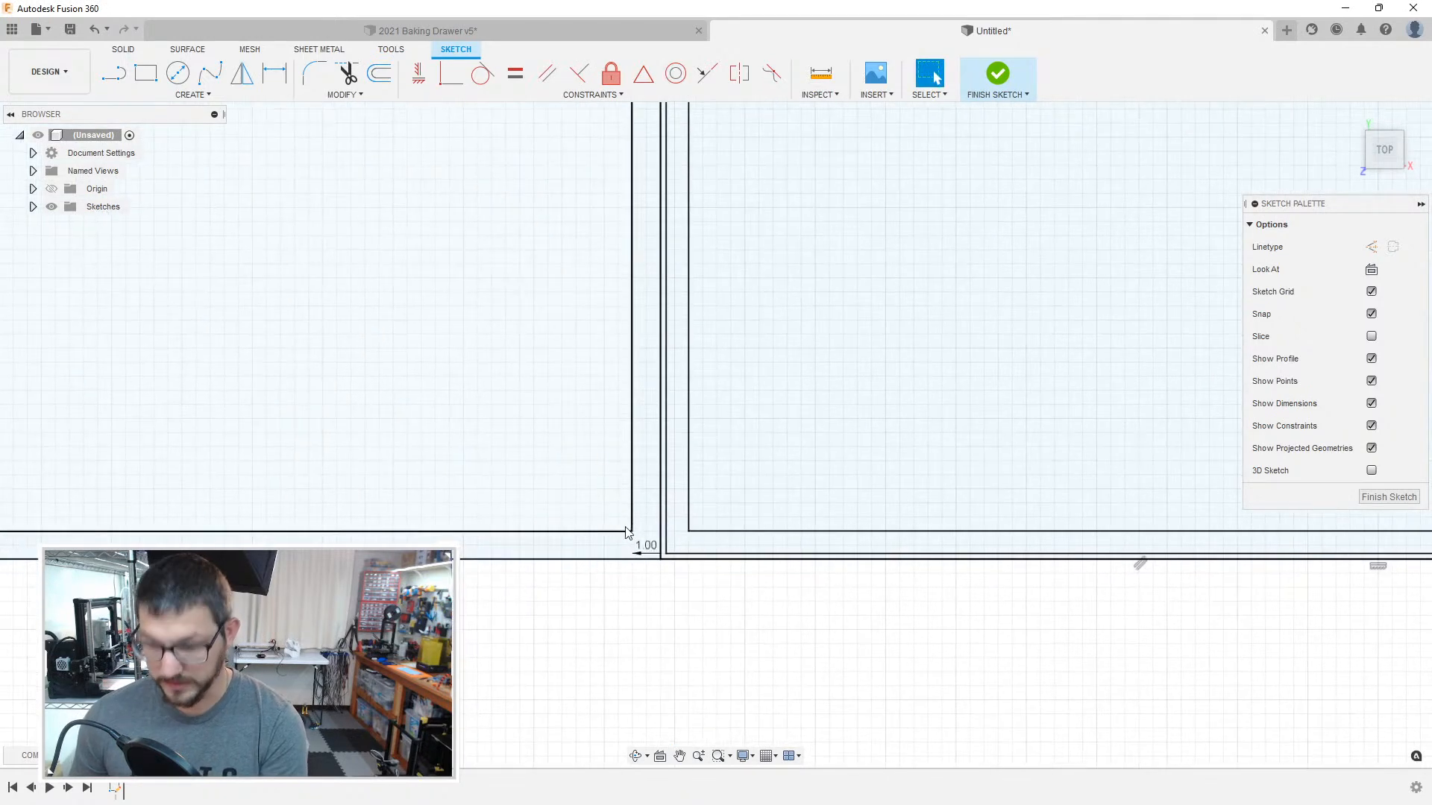
key("o")
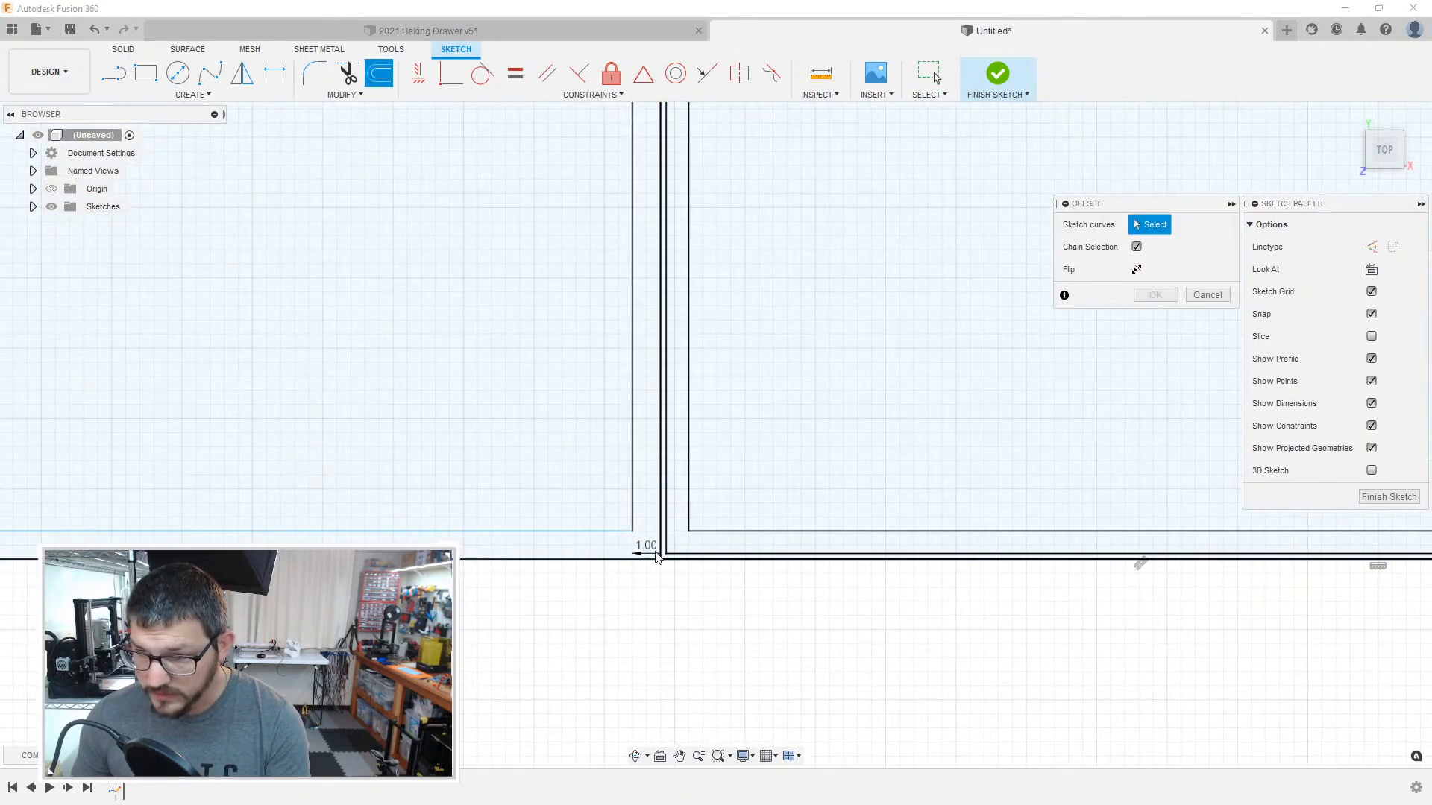
scroll(448, 497, "up", 1)
middle_click_drag(257, 496, 703, 504)
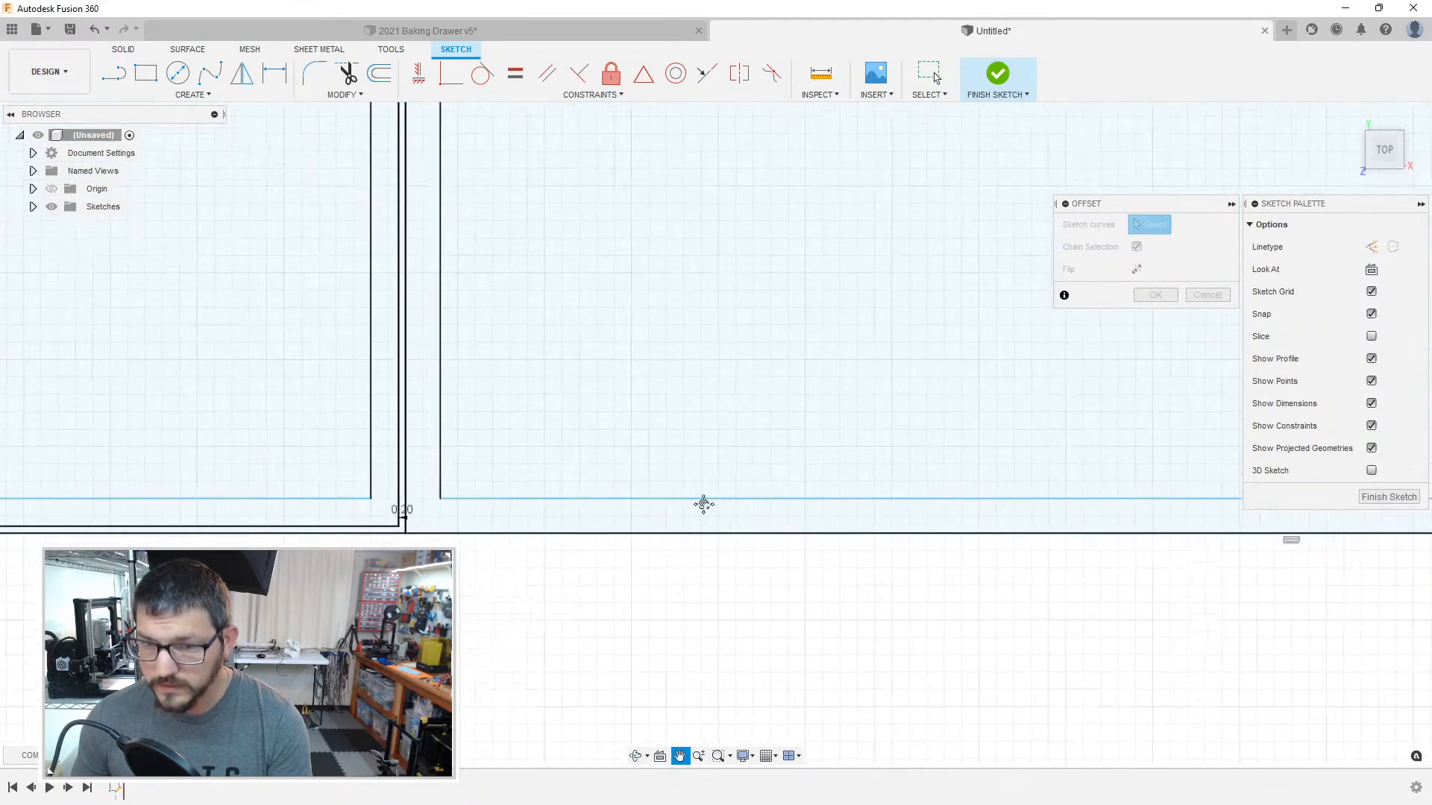
left_click(418, 535)
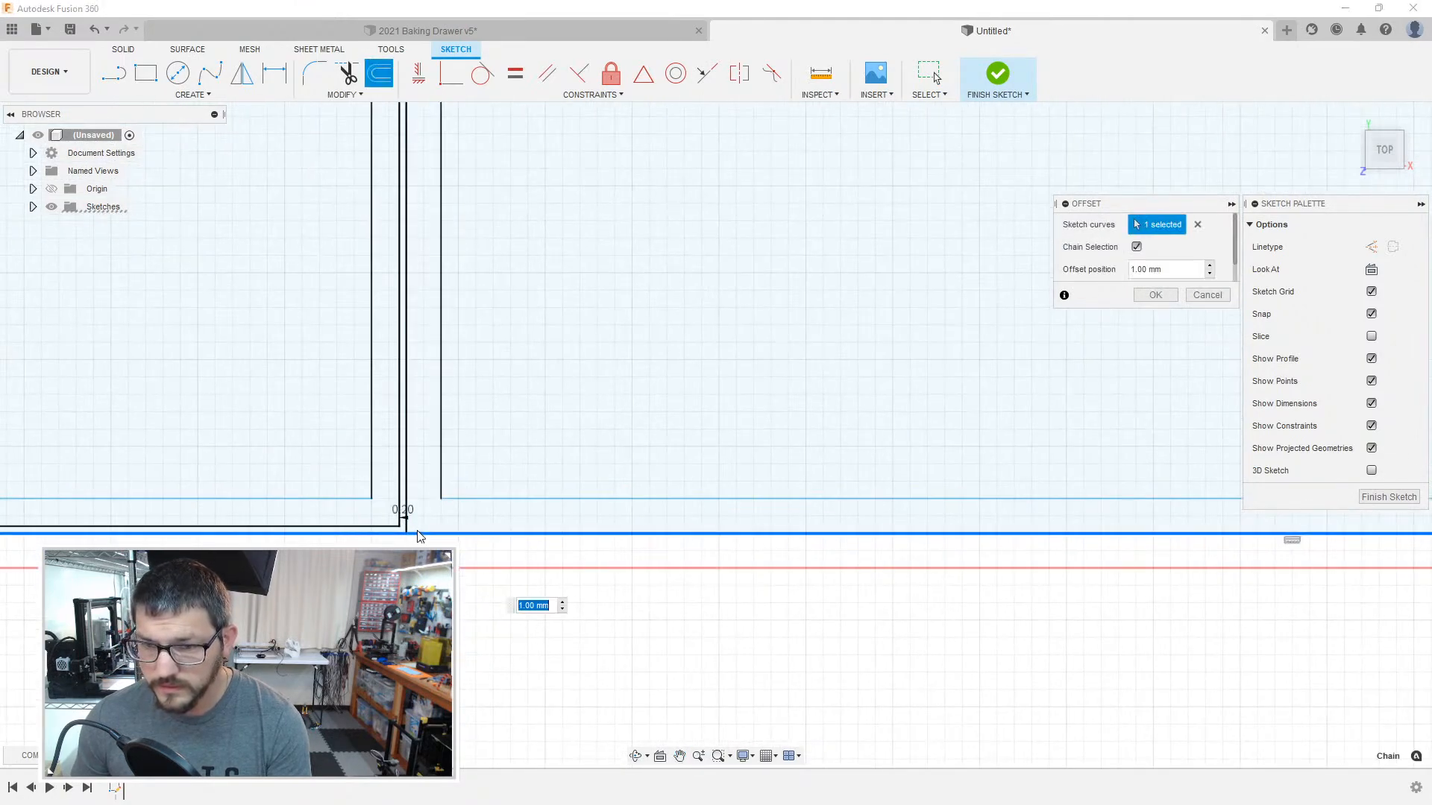
key("Escape")
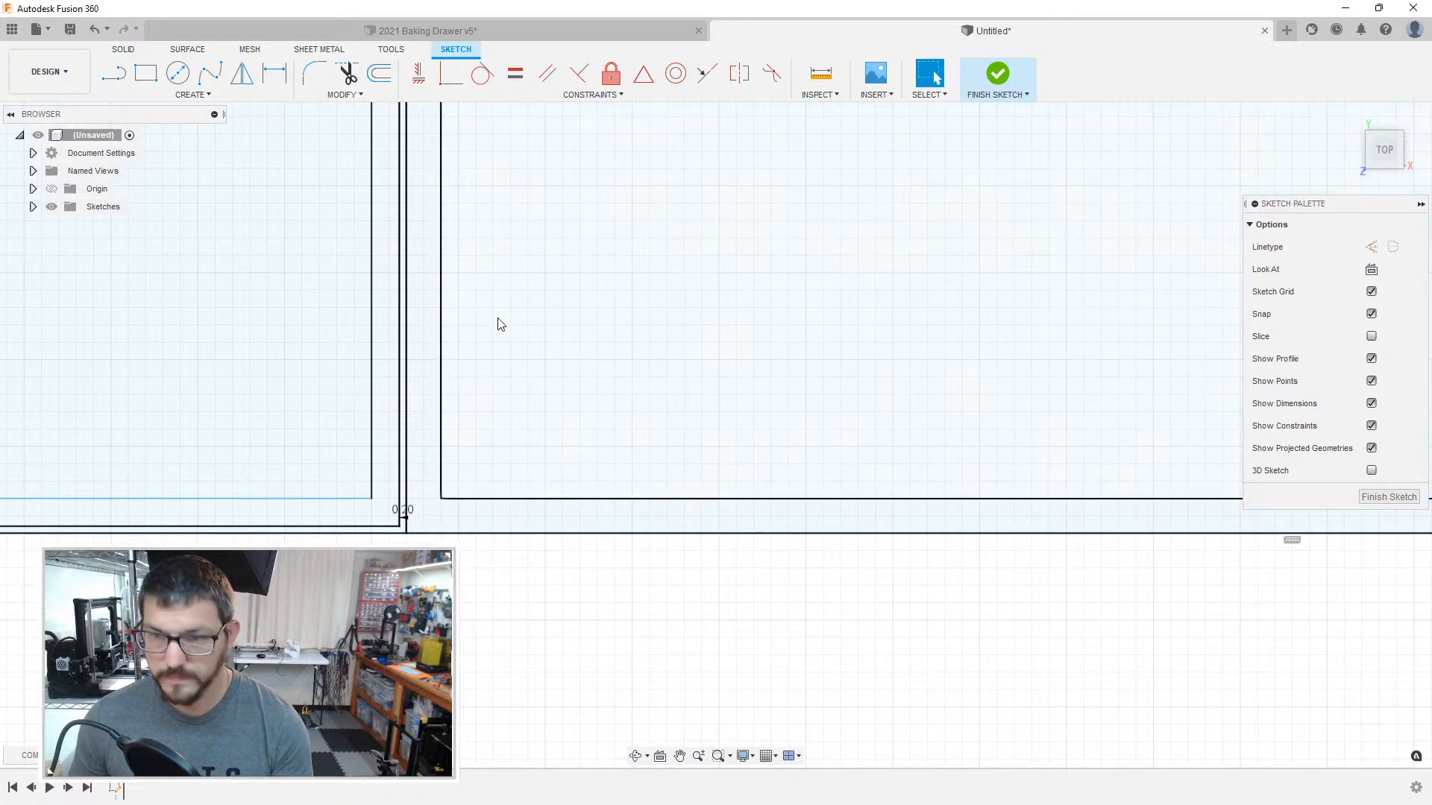
scroll(494, 323, "down", 4)
mouse_move(494, 279)
middle_mouse_down()
mouse_move(537, 321)
mouse_move(552, 417)
middle_mouse_up()
middle_click_drag(602, 368, 639, 578)
middle_click_drag(597, 403, 626, 636)
middle_click_drag(534, 396, 544, 595)
middle_click_drag(574, 321, 633, 547)
middle_click_drag(648, 216, 664, 478)
middle_click_drag(688, 160, 626, 601)
middle_click_drag(619, 170, 579, 482)
scroll(569, 495, "up", 6)
scroll(552, 527, "up", 2)
key("o")
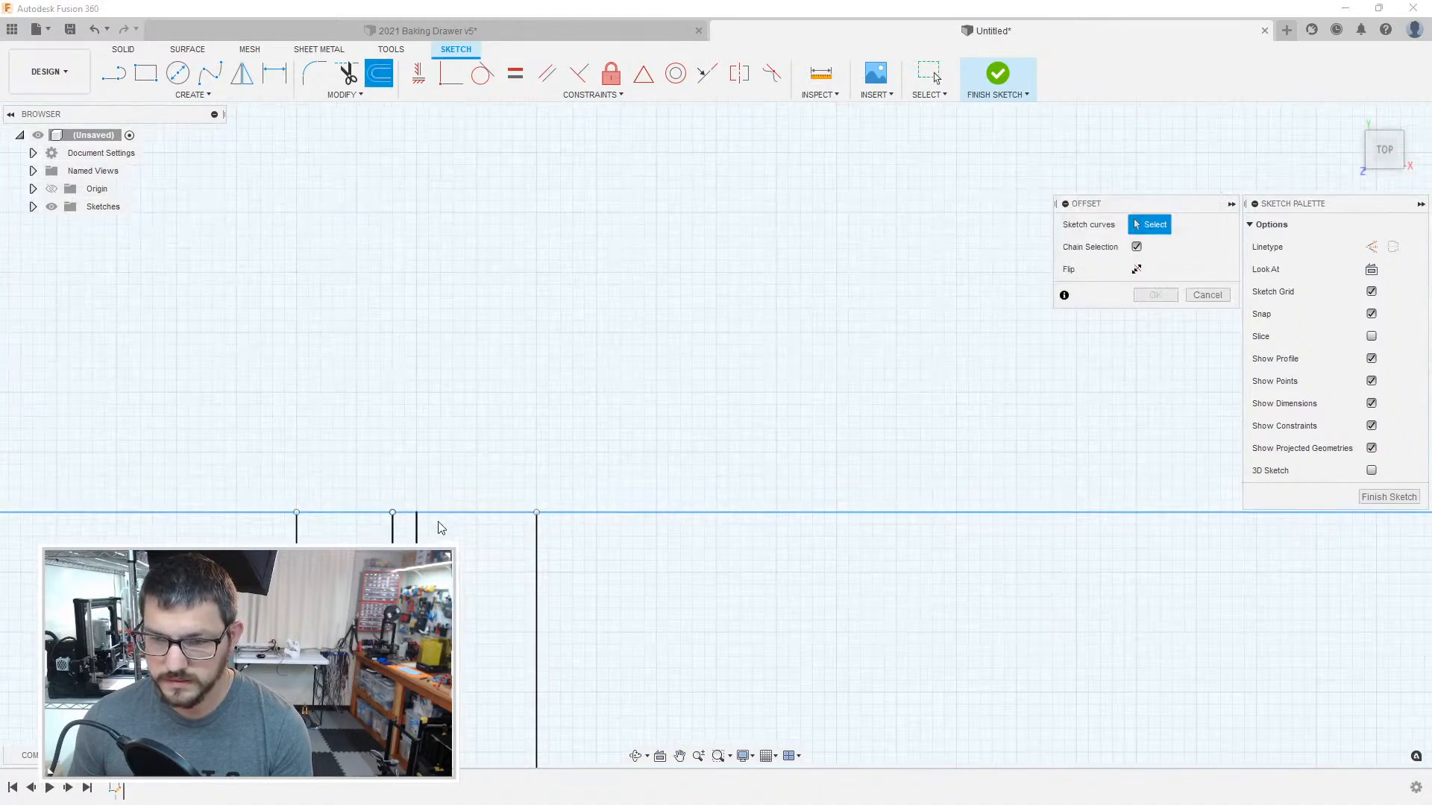
left_click(421, 523)
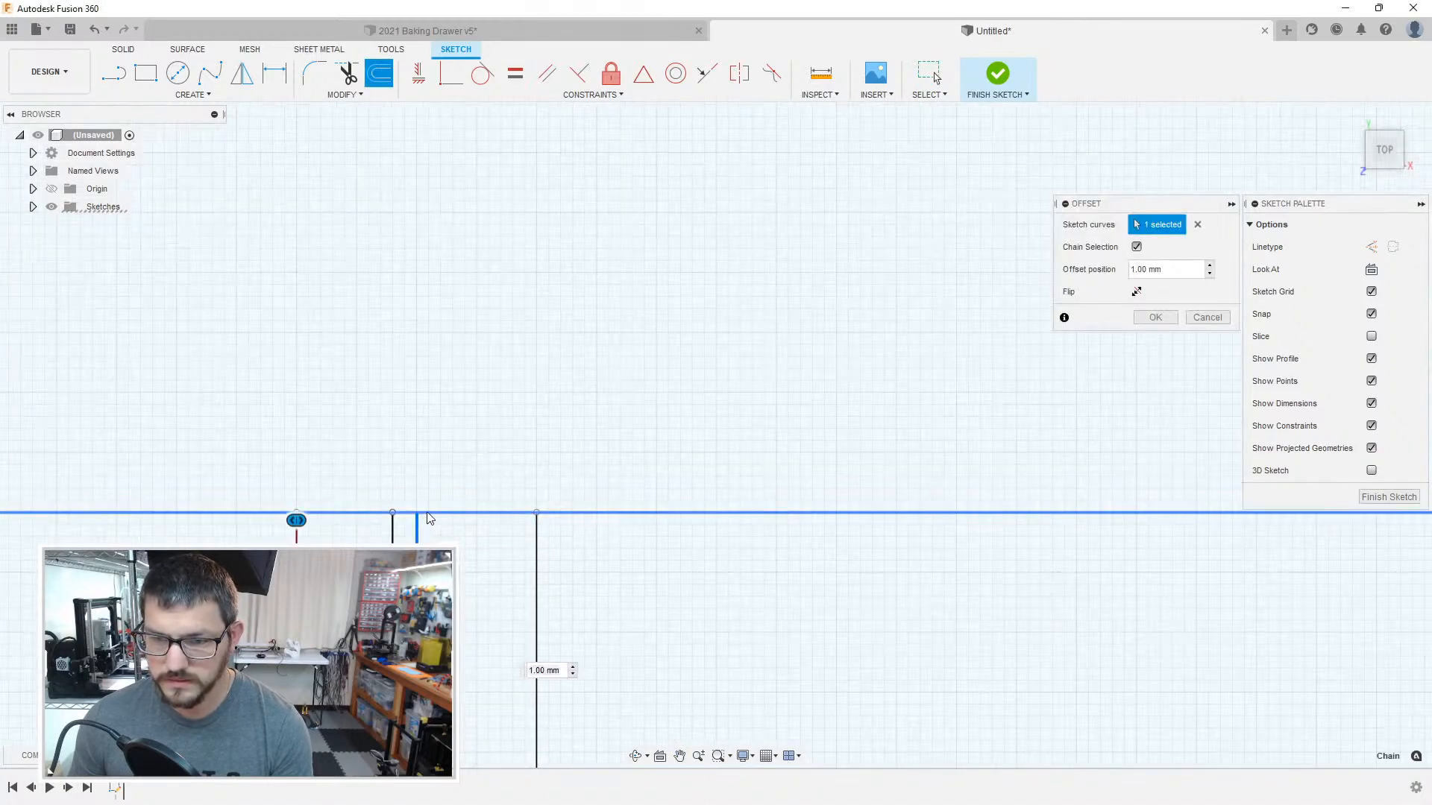
middle_click_drag(1249, 580, 417, 513)
middle_click_drag(1253, 550, 238, 471)
middle_click_drag(1193, 479, 97, 491)
middle_click_drag(1071, 452, 455, 436)
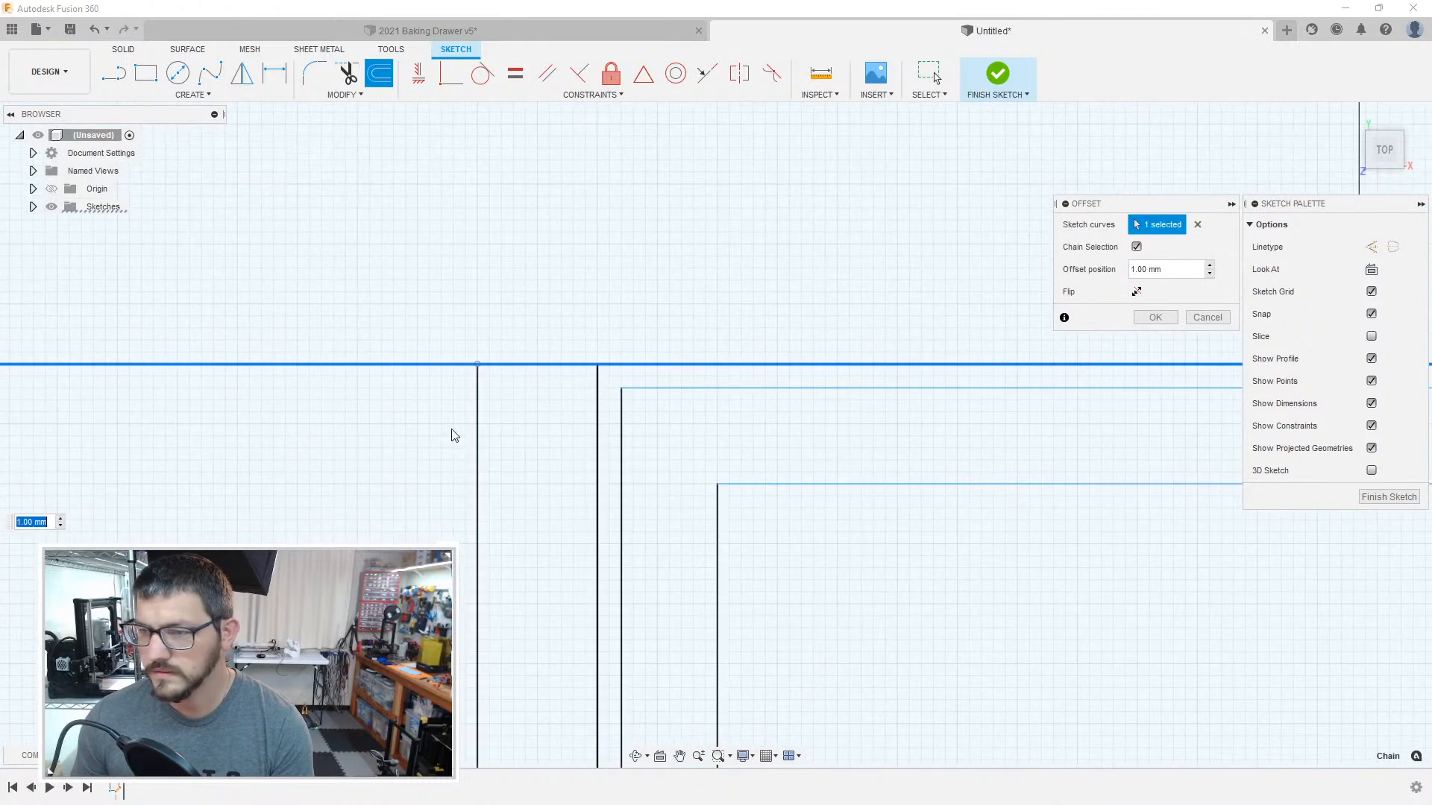
left_click(597, 409)
scroll(534, 461, "down", 3)
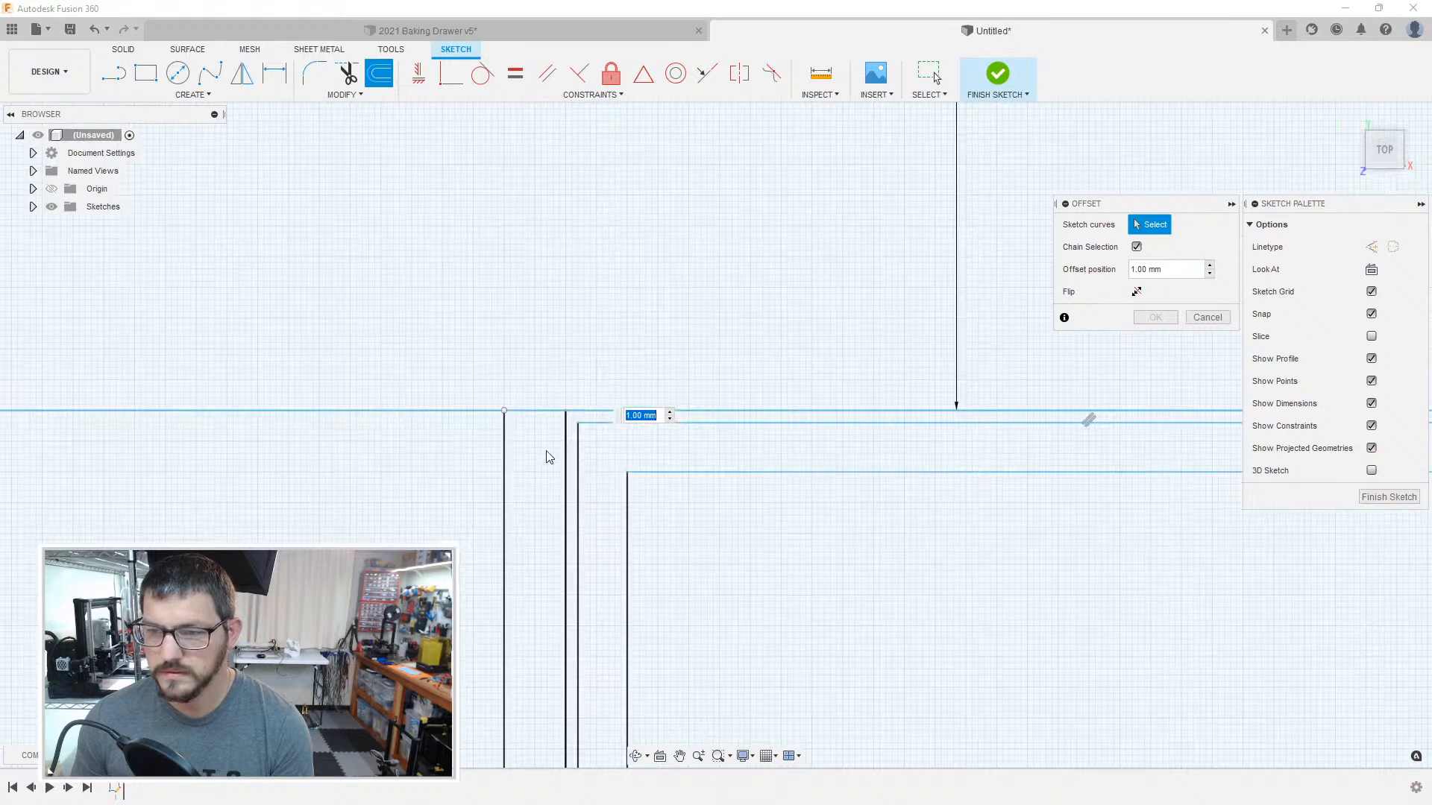
left_click(567, 439)
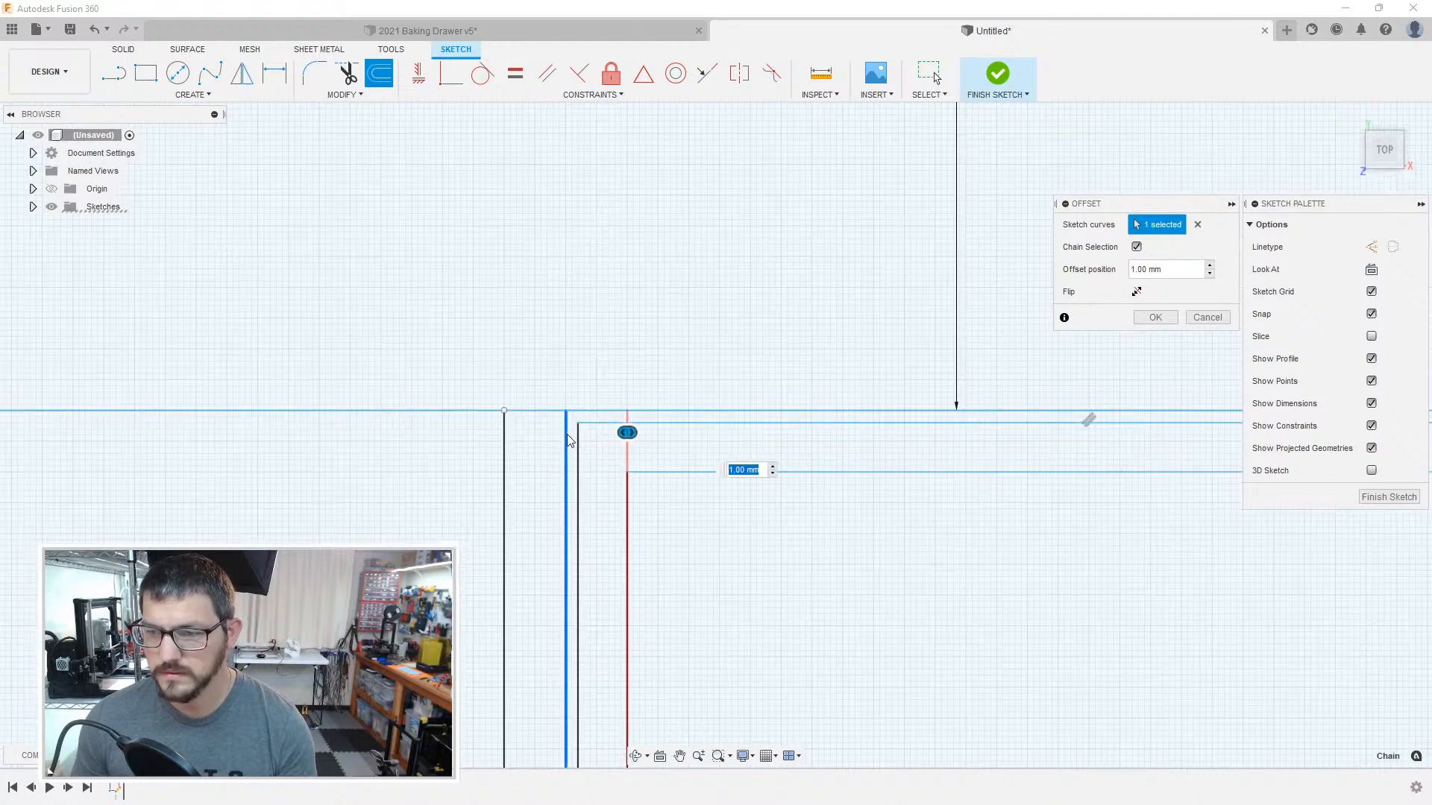
scroll(568, 440, "down", 5)
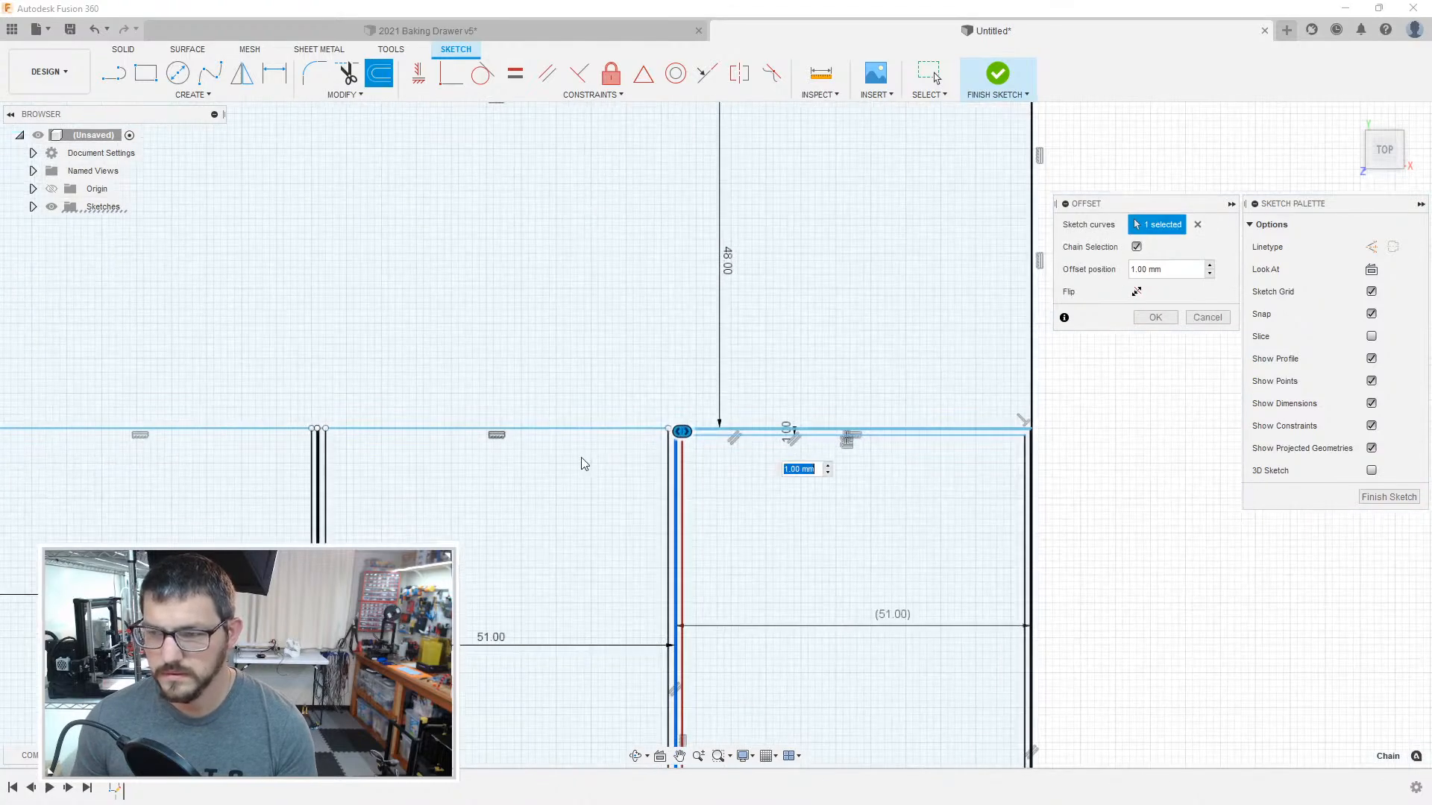
key("Return")
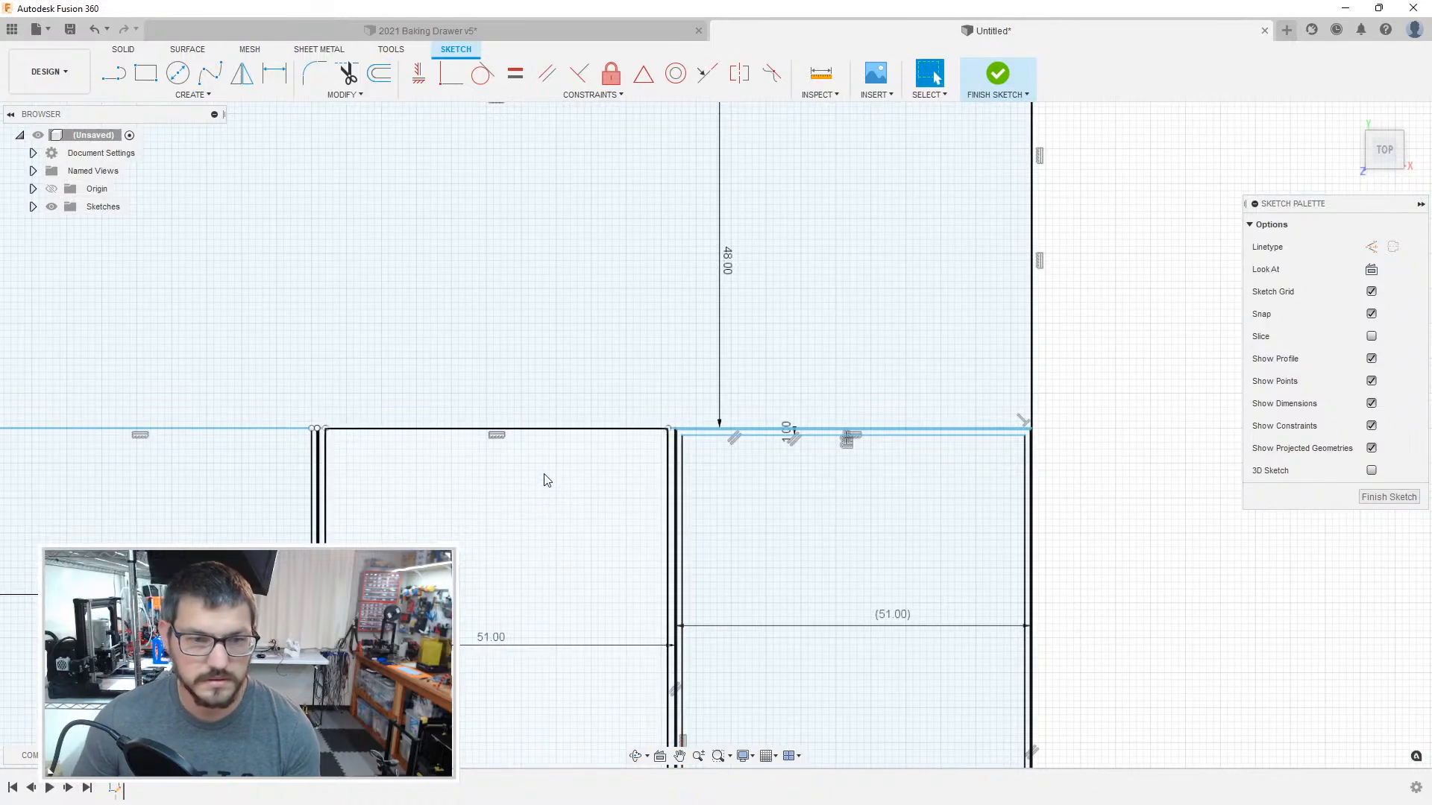
Step: Offset the outline of the second compartment from the right inward by 0.2 mm, picking its lower boundary line and entering -0.2
key("o")
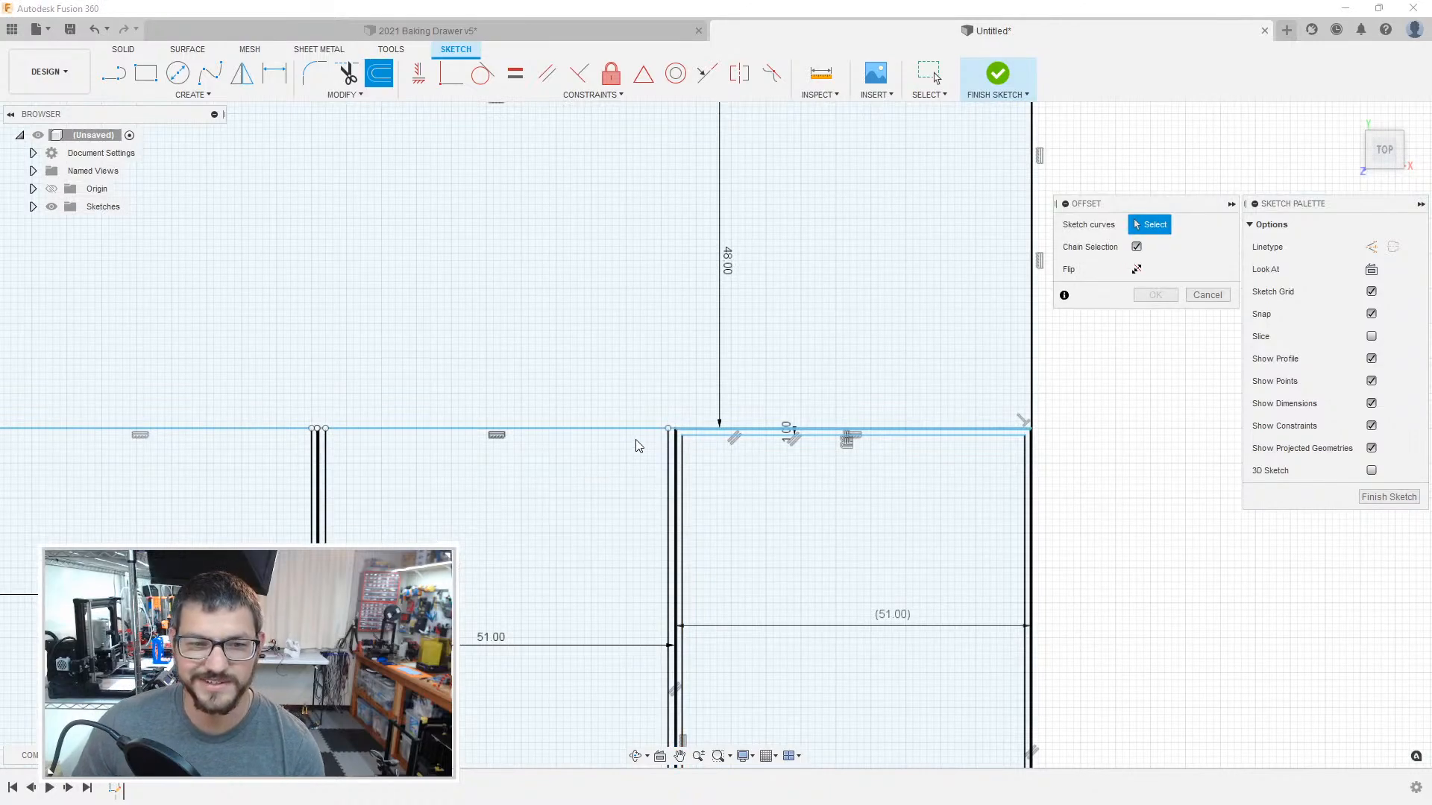
scroll(638, 442, "down", 3)
scroll(646, 440, "up", 4)
scroll(626, 442, "up", 4)
left_click(549, 471)
middle_click_drag(843, 441, 1389, 388)
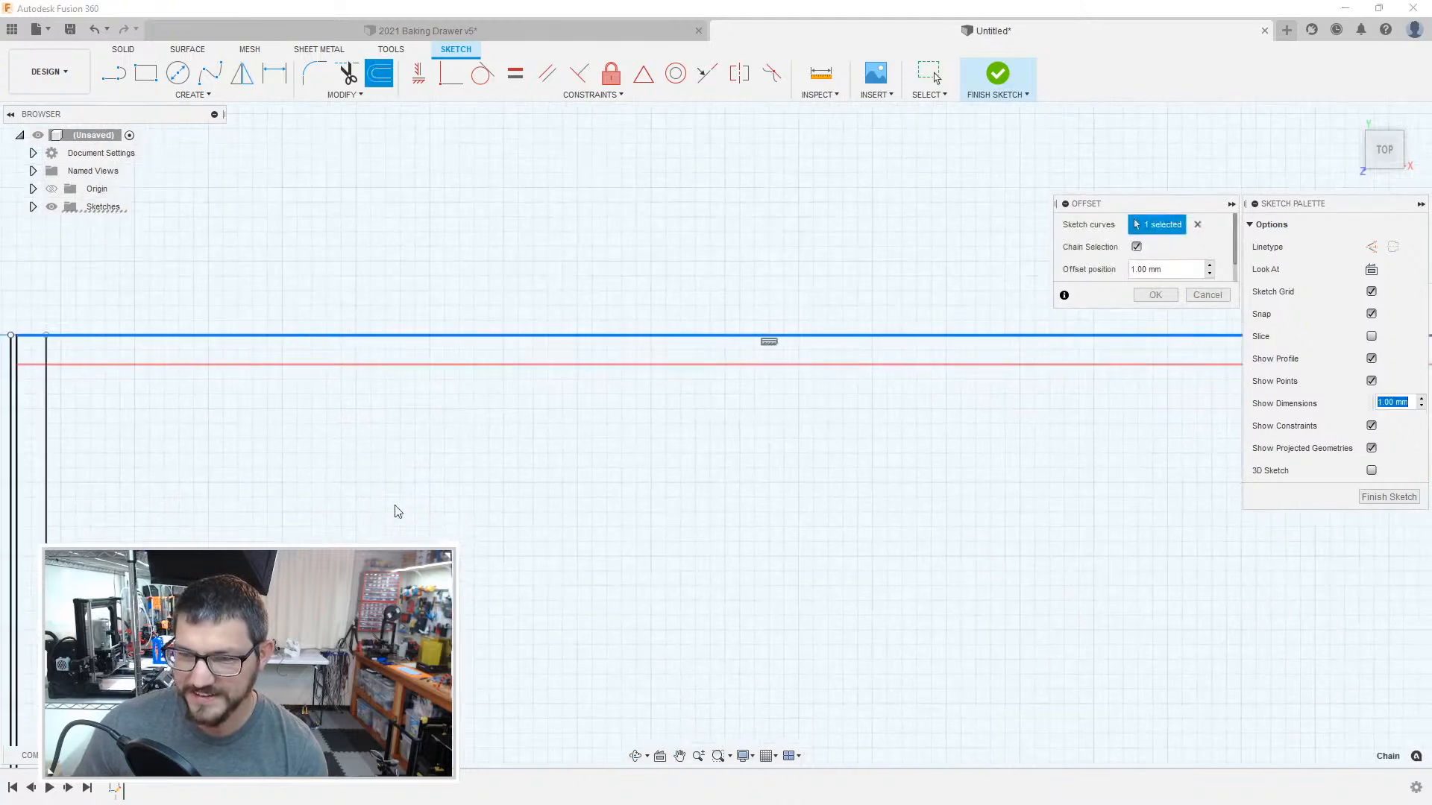
middle_click_drag(476, 508, 859, 468)
left_click(399, 365)
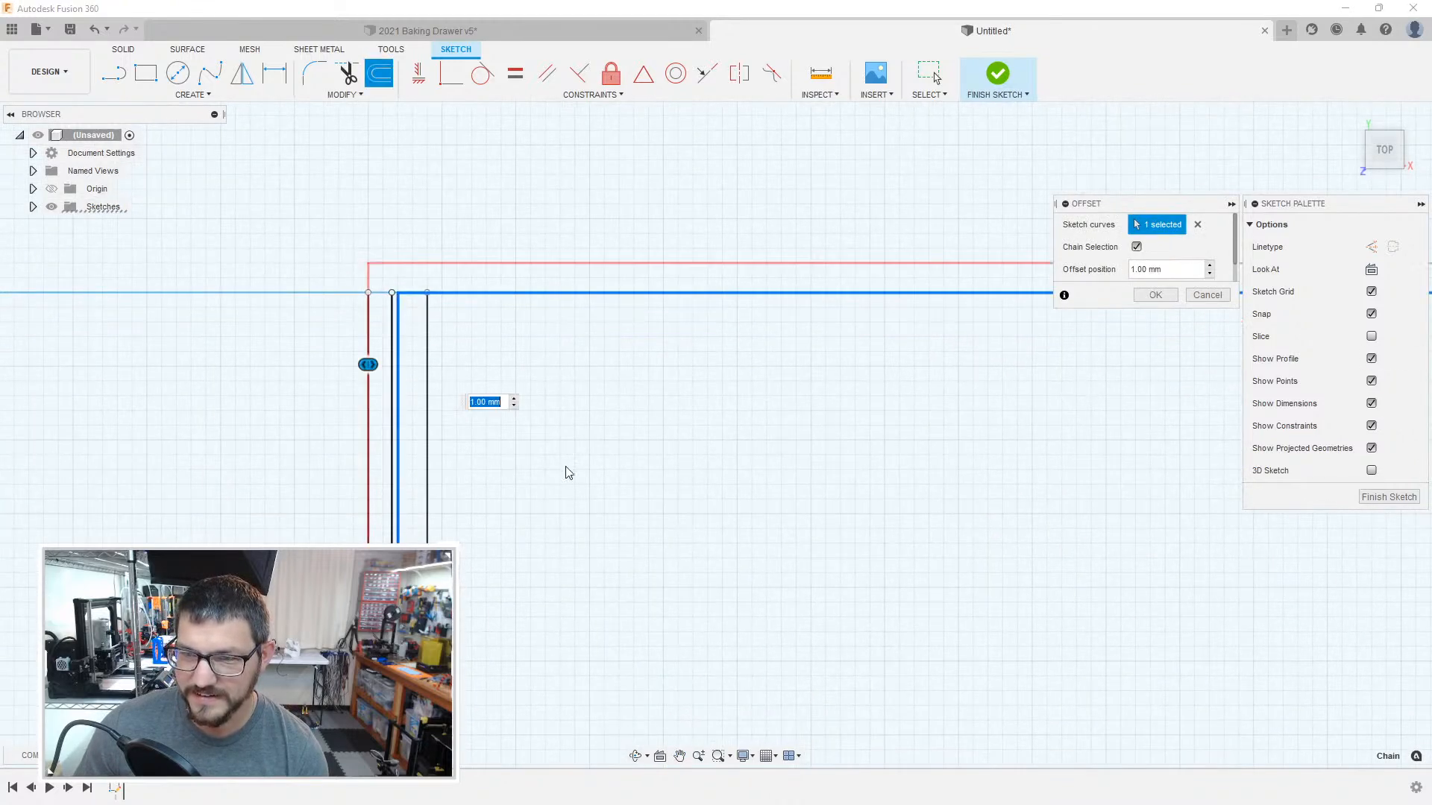
scroll(677, 560, "down", 5)
mouse_move(799, 561)
middle_mouse_down()
mouse_move(690, 283)
mouse_move(690, 230)
middle_mouse_up()
scroll(694, 282, "up", 1)
scroll(616, 634, "up", 2)
middle_click_drag(616, 634, 612, 285)
scroll(609, 634, "up", 1)
scroll(608, 634, "down", 1)
mouse_move(600, 633)
middle_mouse_down()
mouse_move(607, 518)
mouse_move(664, 287)
middle_mouse_up()
scroll(657, 574, "down", 2)
mouse_move(675, 575)
middle_mouse_down()
mouse_move(671, 272)
mouse_move(641, 112)
middle_mouse_up()
scroll(499, 534, "up", 2)
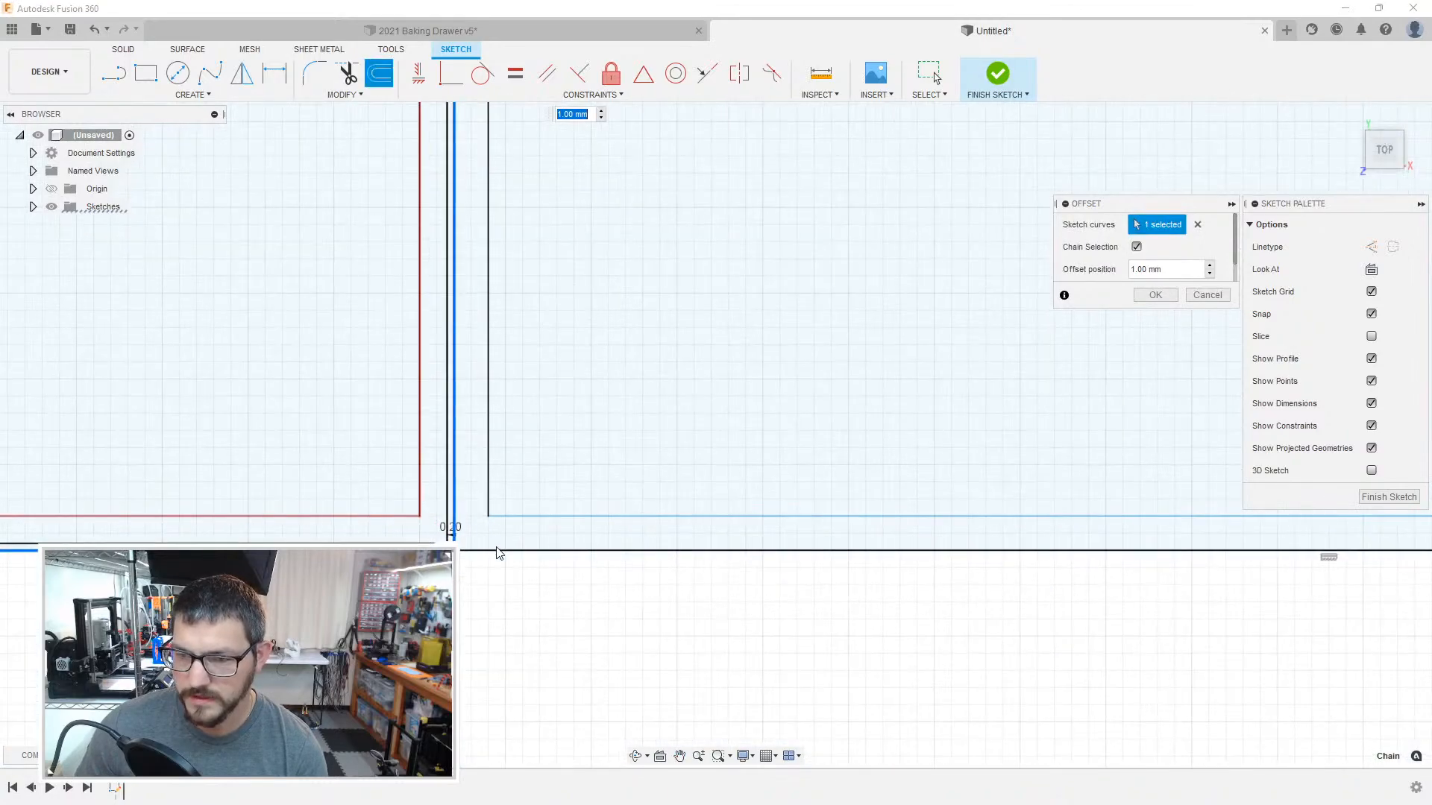
left_click(499, 551)
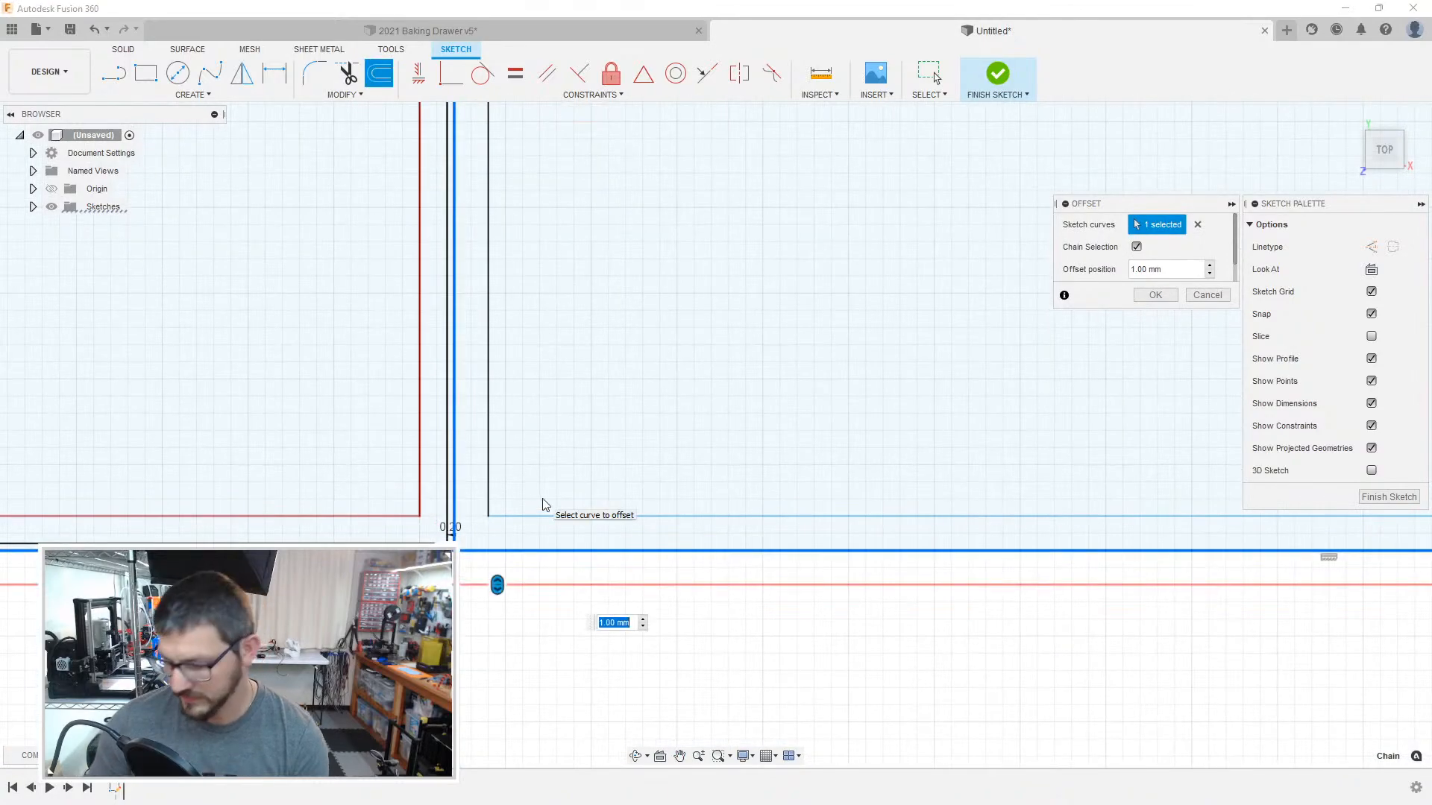
type("-.2")
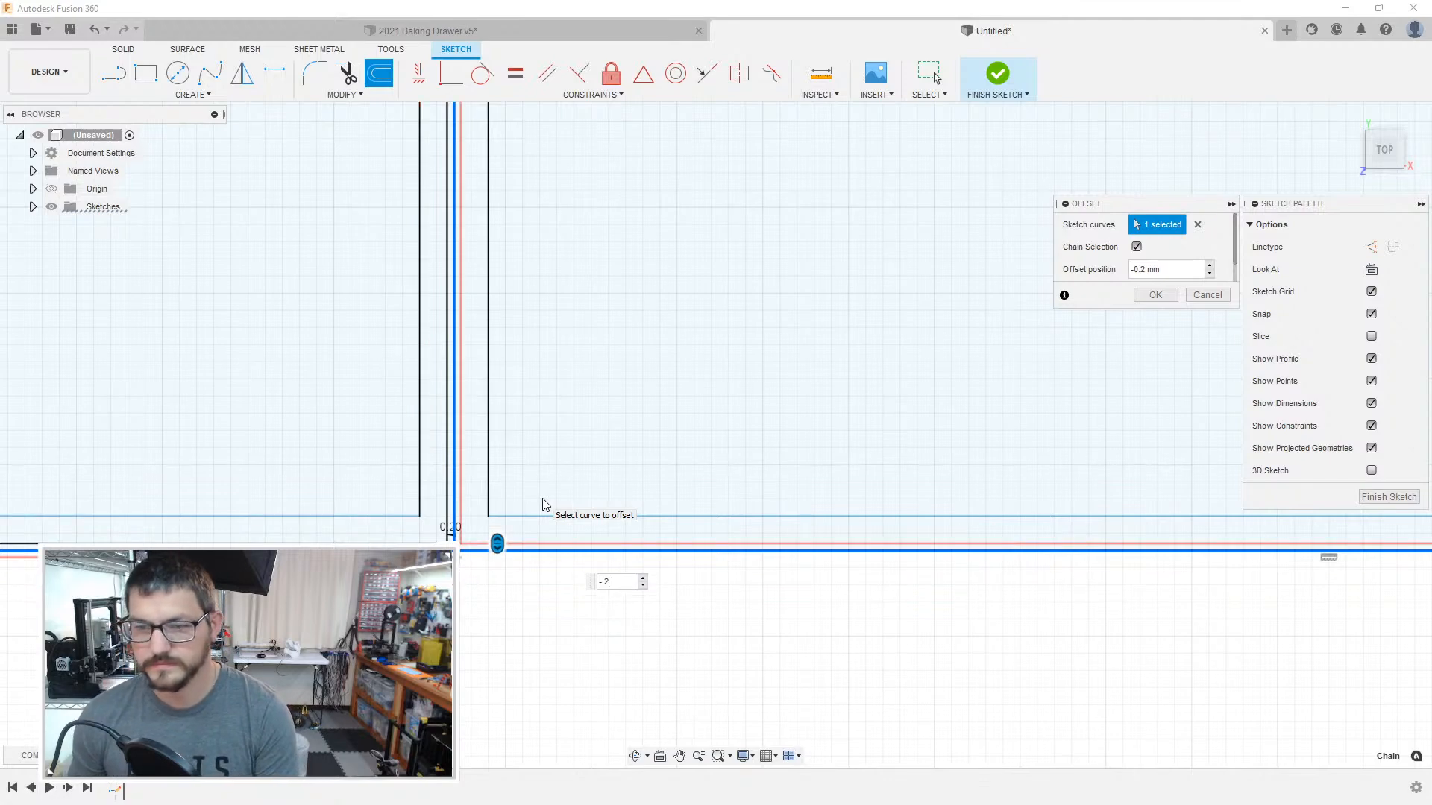
key("Return")
Step: Convert the 250 mm vertical boundary line at the left side of the third compartment from the right to construction
mouse_move(224, 615)
middle_mouse_down()
mouse_move(735, 589)
mouse_move(1264, 600)
middle_mouse_up()
middle_click_drag(373, 592, 1143, 548)
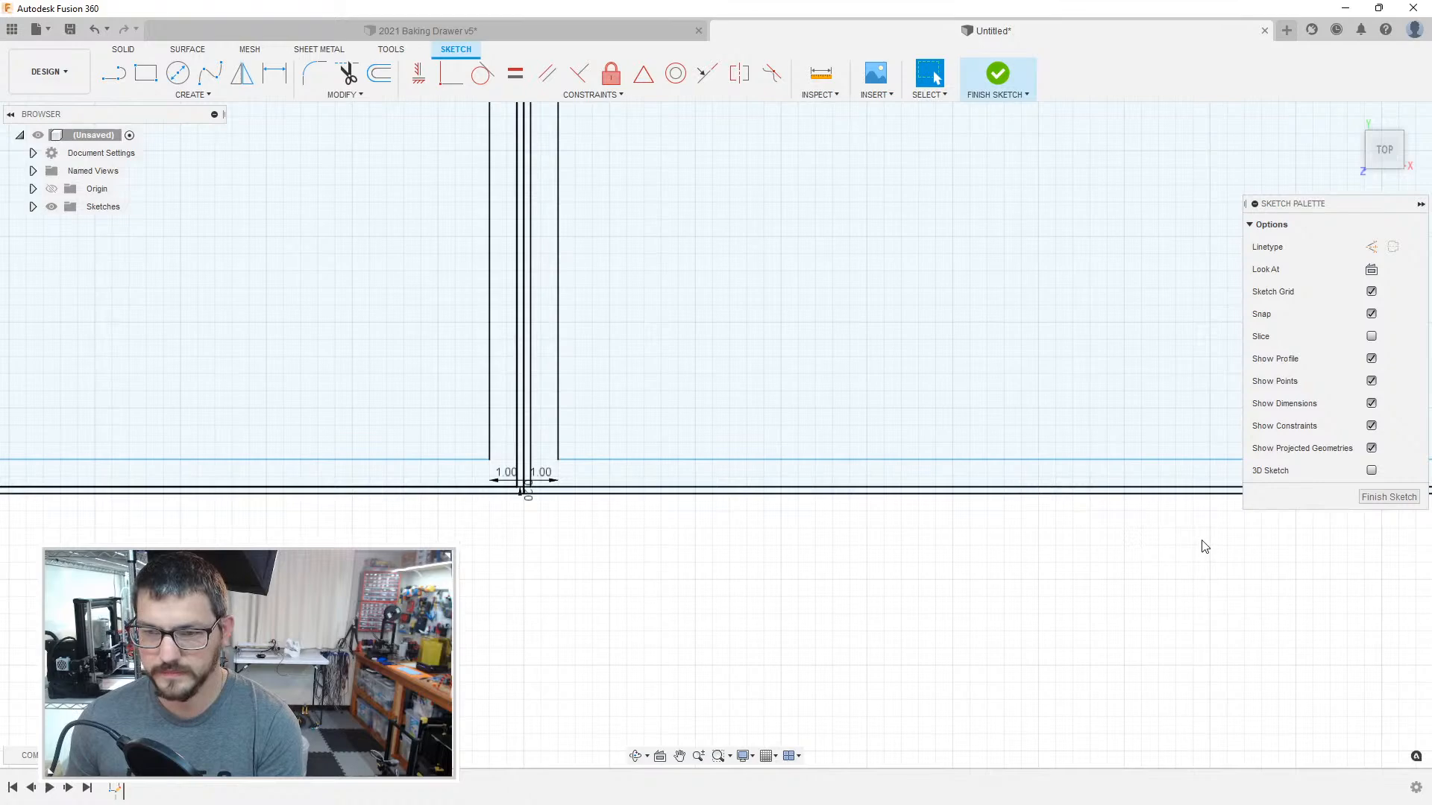
scroll(608, 437, "up", 3)
left_click(415, 446)
key("x")
left_click(574, 417)
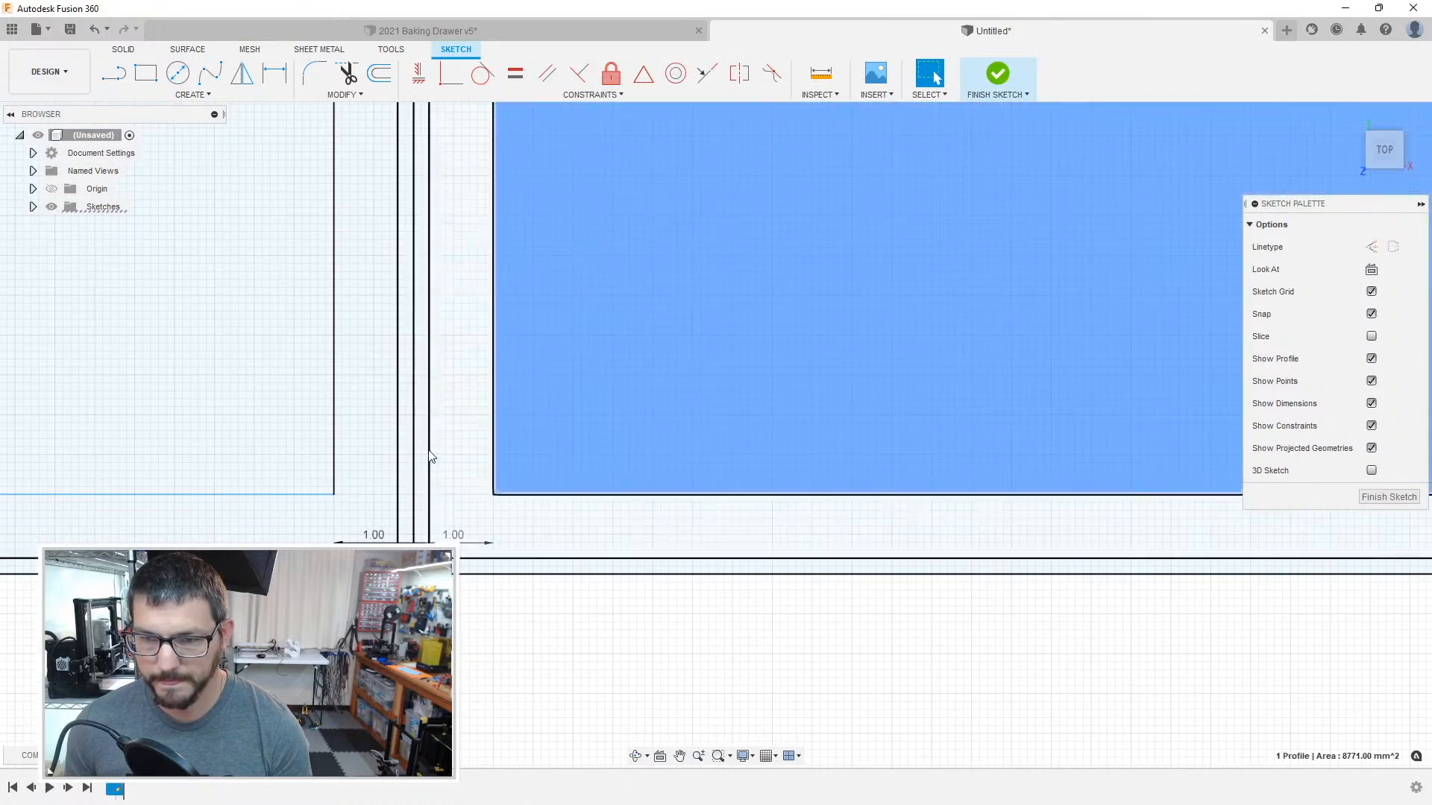
left_click(416, 470)
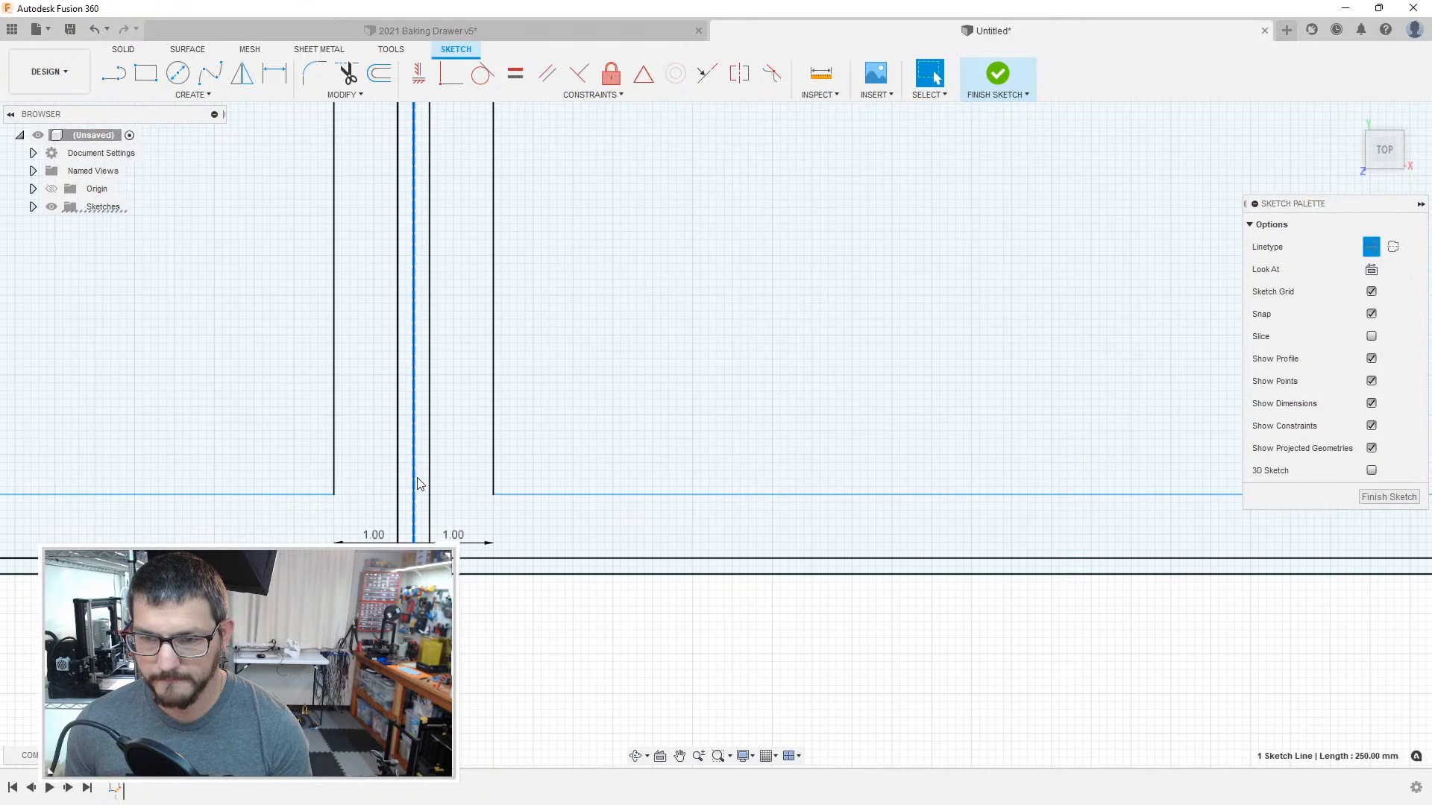
left_click(584, 425)
left_click(414, 486)
key("x")
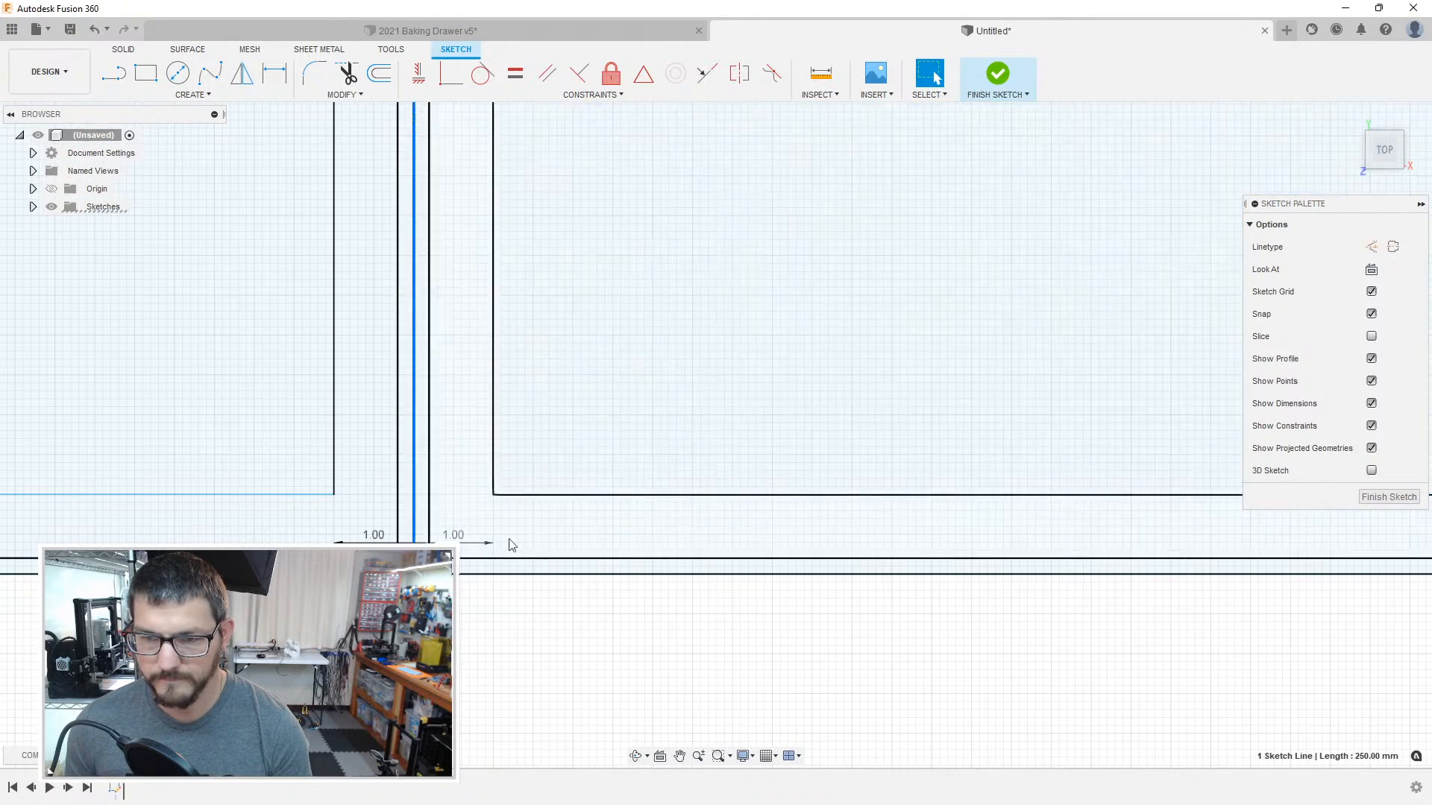
key("x")
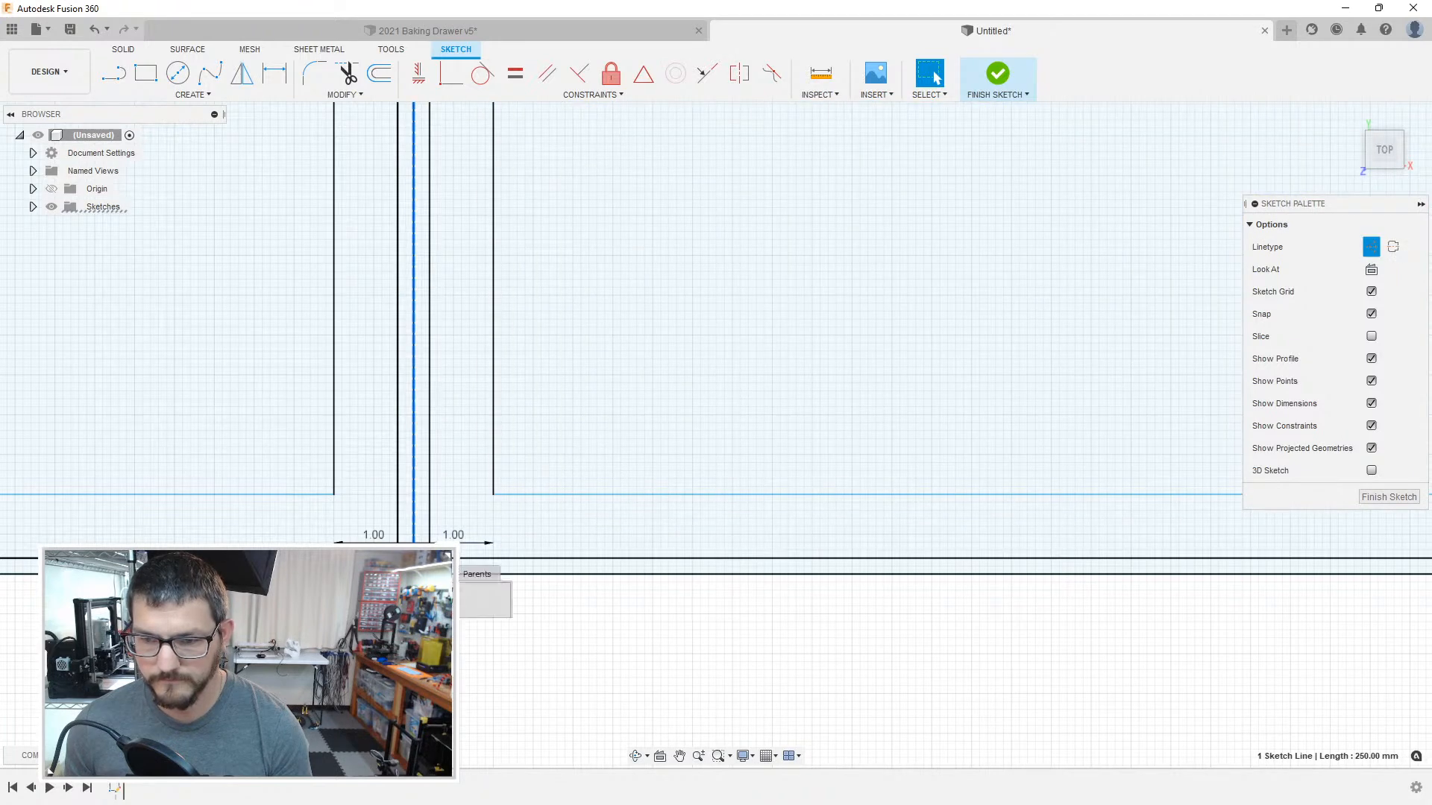
left_click(582, 464)
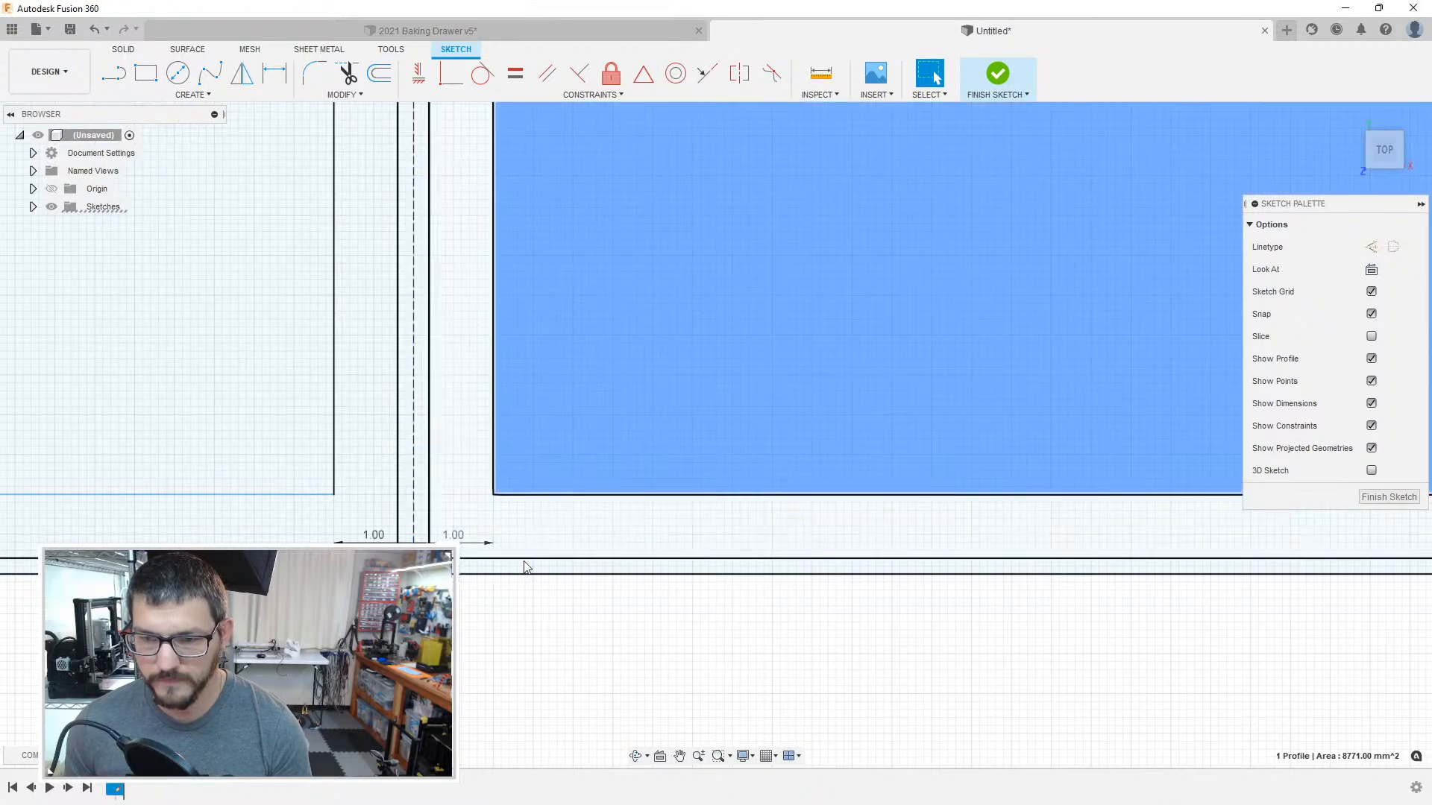
Step: Try changing the 408 mm lower boundary line to construction, and undo the change
left_click(790, 577)
key("x")
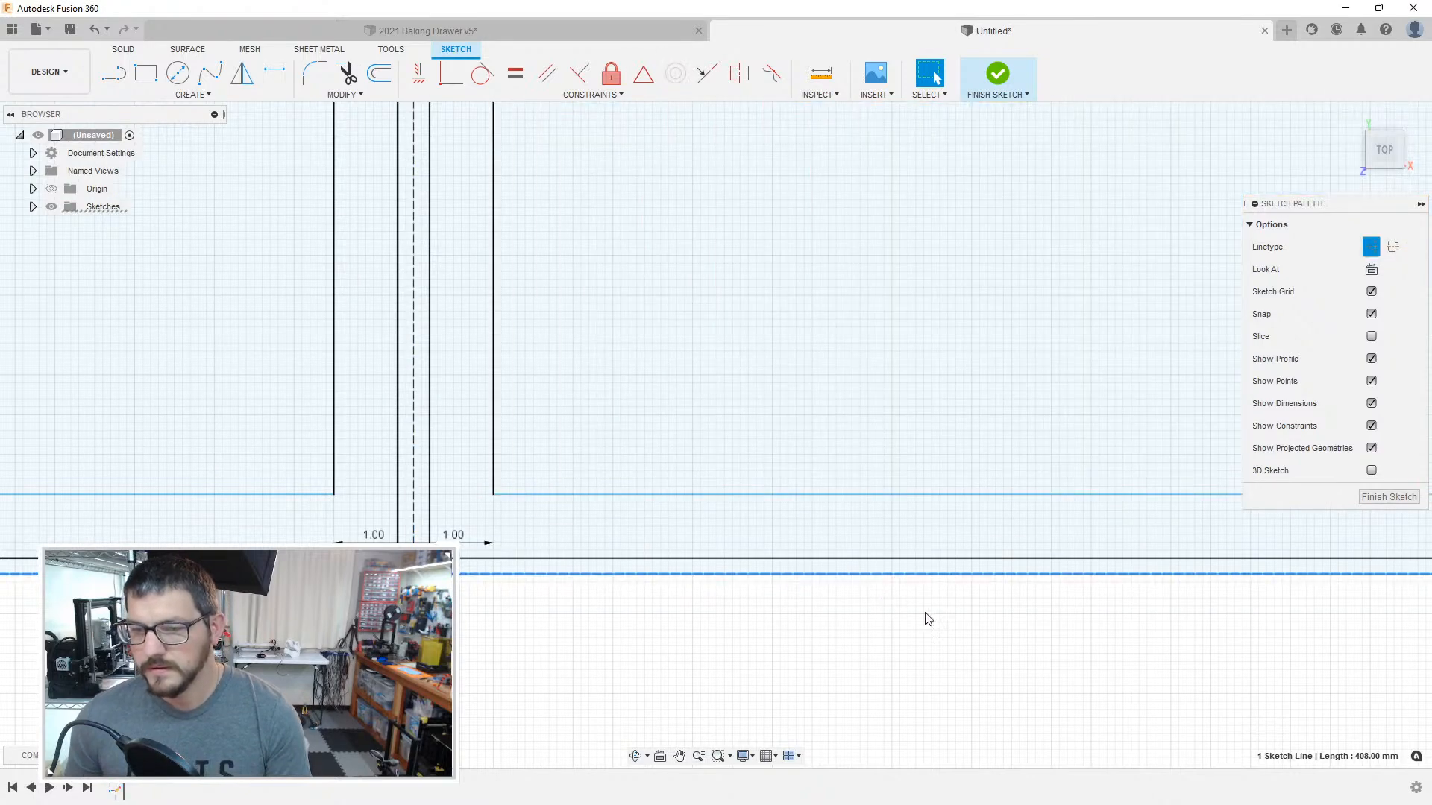
scroll(897, 608, "down", 3)
key("Escape")
scroll(641, 583, "up", 5)
left_click(658, 589)
key("ctrl+z")
Step: Try changing the 180 mm boundary line between the second and third compartments from the right to construction, picking among the overlapping lines
scroll(783, 666, "down", 5)
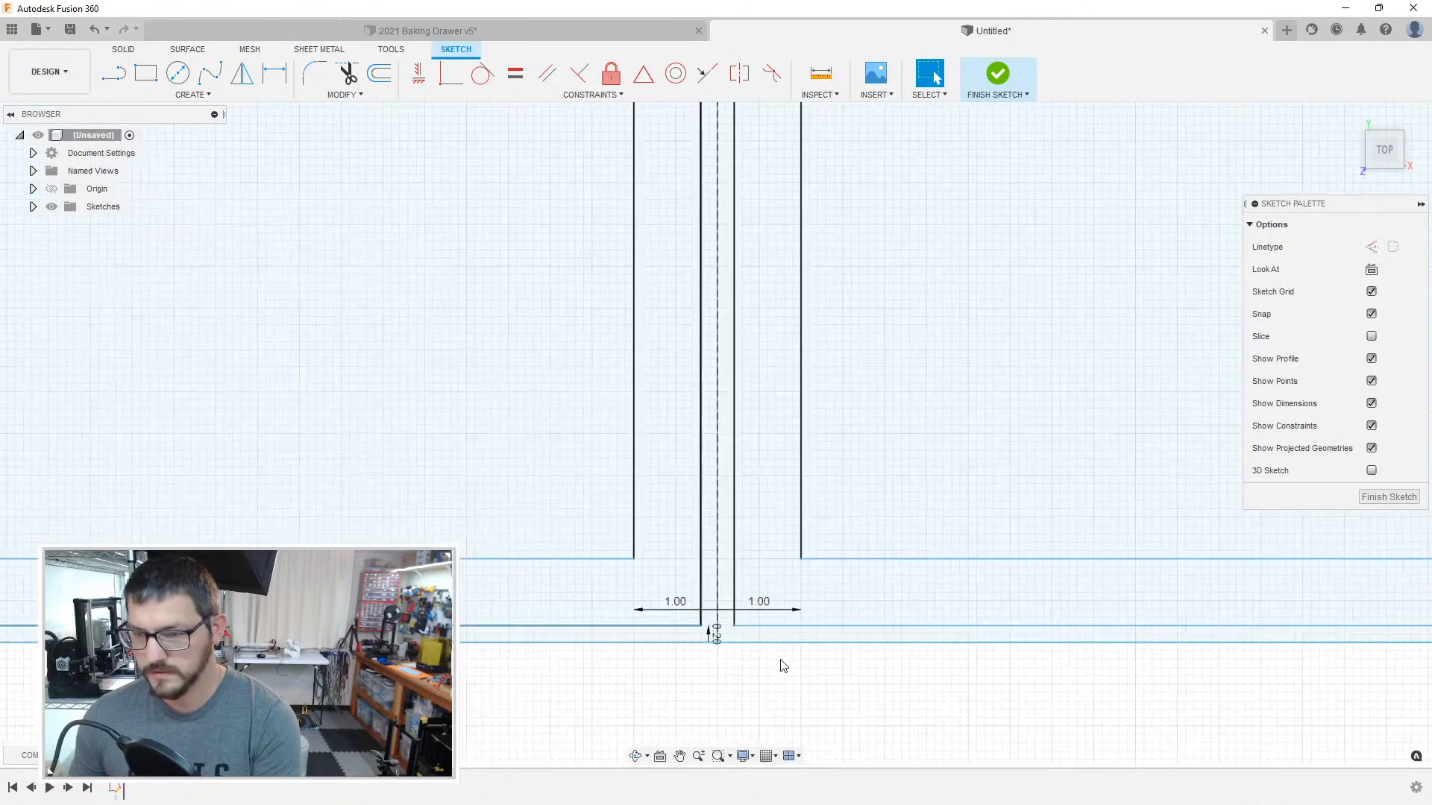
middle_click_drag(1101, 596, 298, 527)
middle_click_drag(878, 544, 610, 543)
left_click(955, 573)
key("x")
middle_click_drag(957, 578, 380, 527)
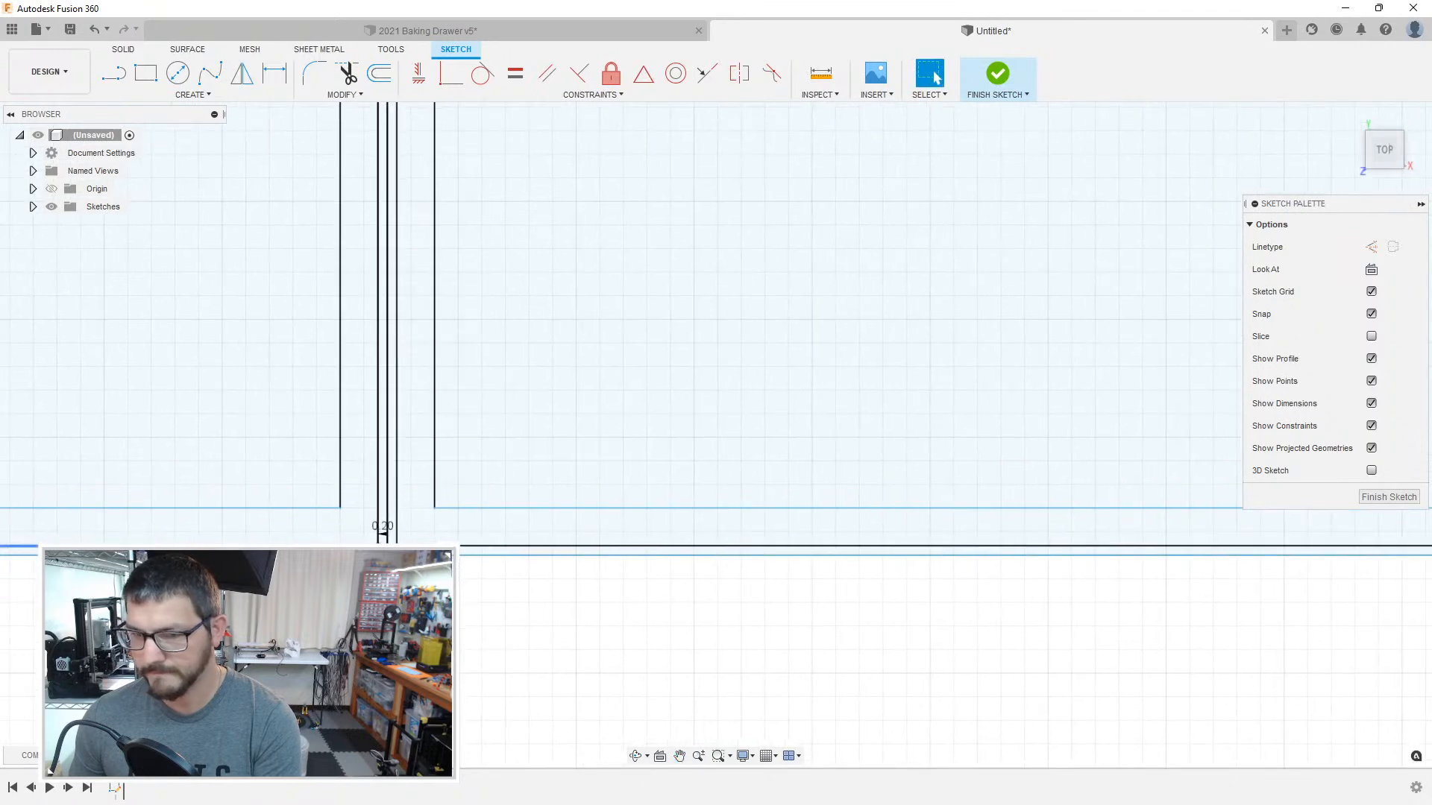
left_click(387, 533)
scroll(387, 531, "down", 3)
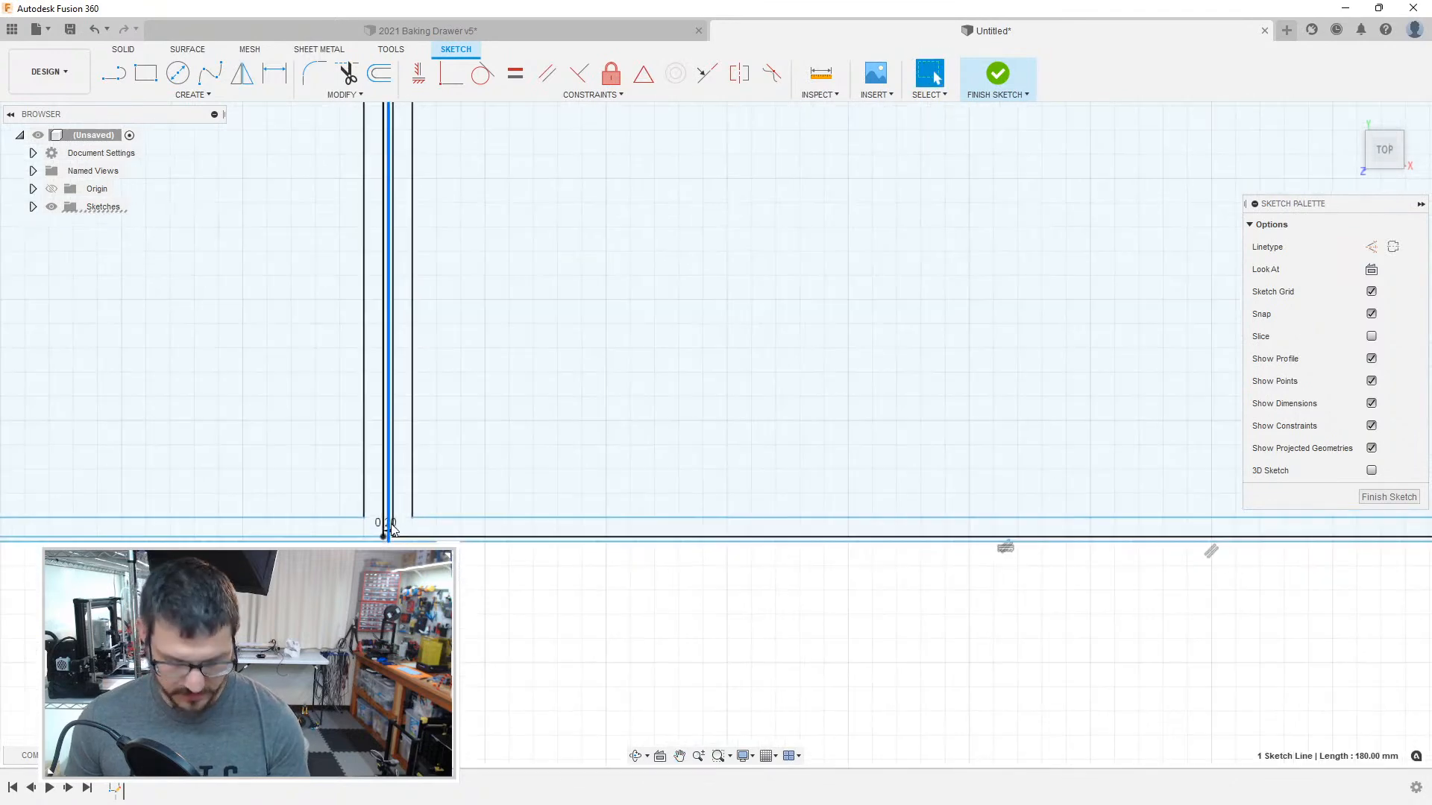
left_click(447, 457)
left_click(389, 472)
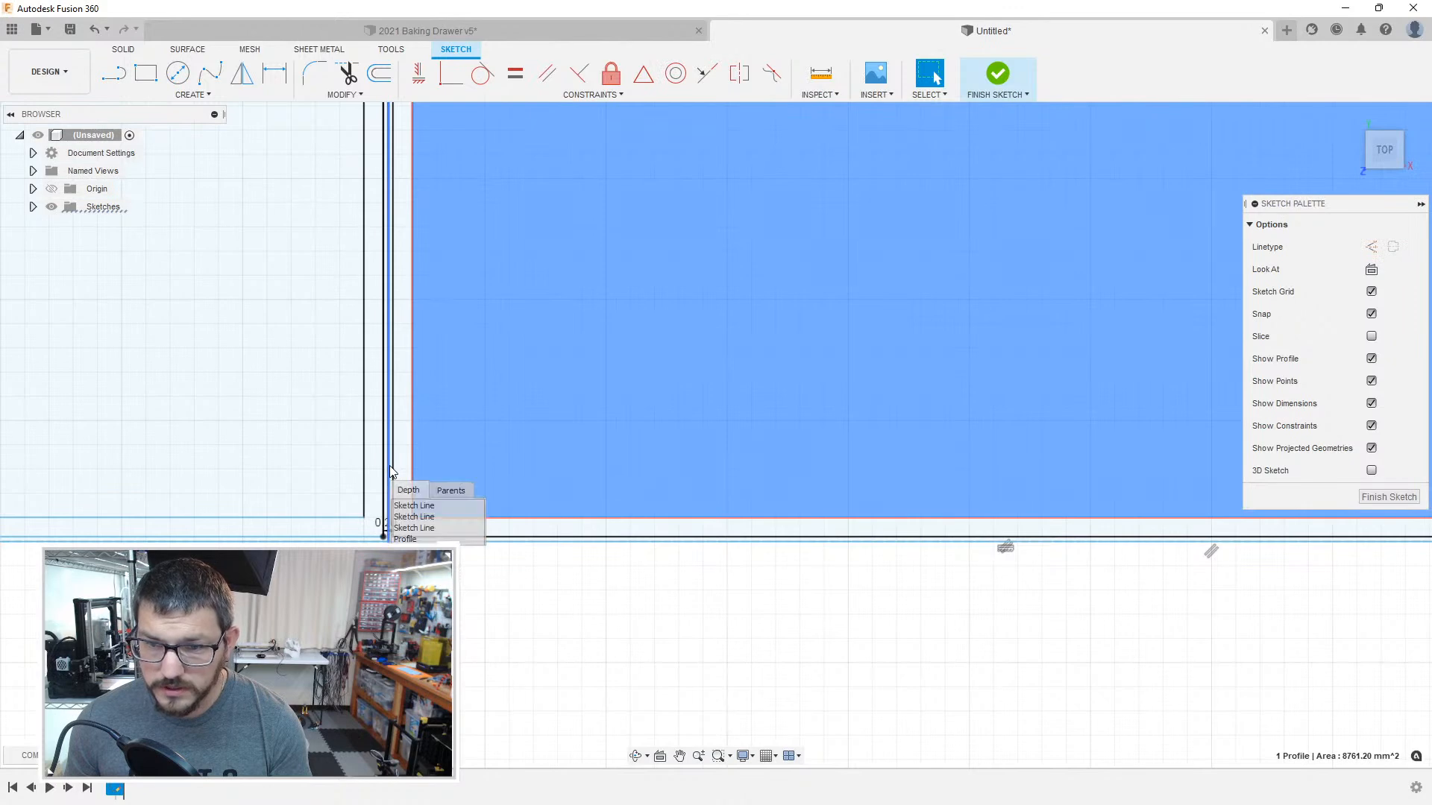
left_click(410, 517)
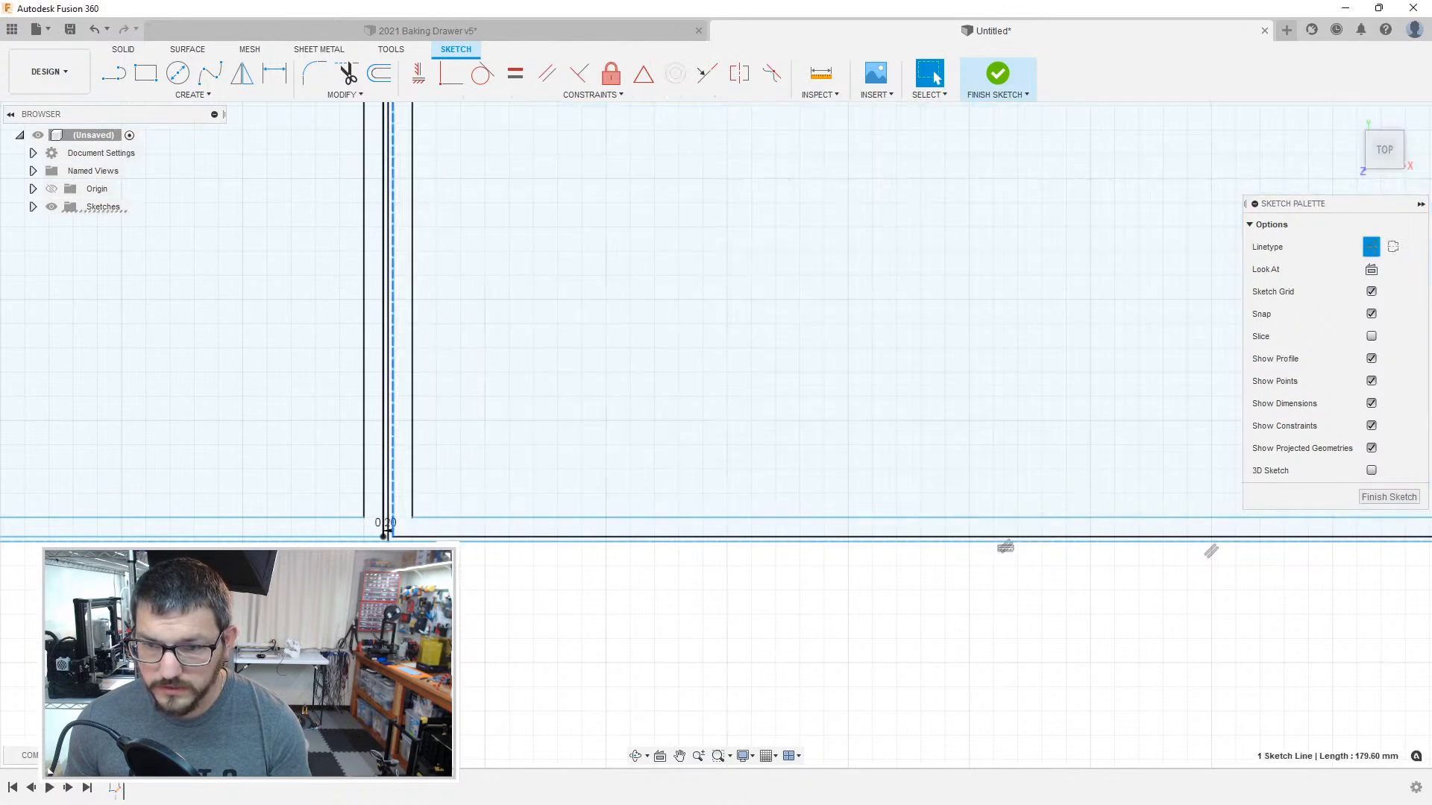
key("Escape")
scroll(396, 528, "up", 5)
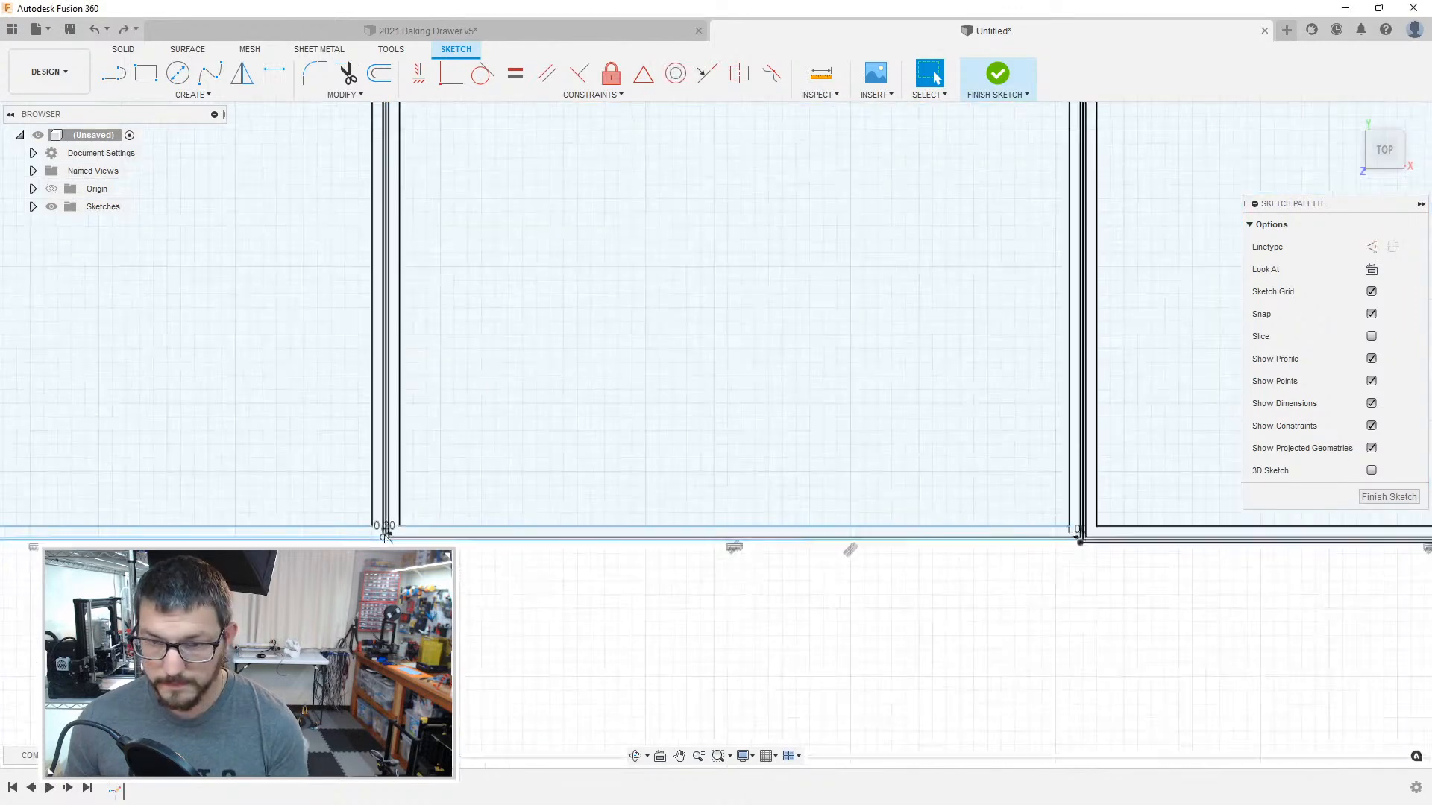
Step: Convert the middle line of the divider between the second and third compartments from the right to construction
left_click(403, 524)
left_click(630, 472)
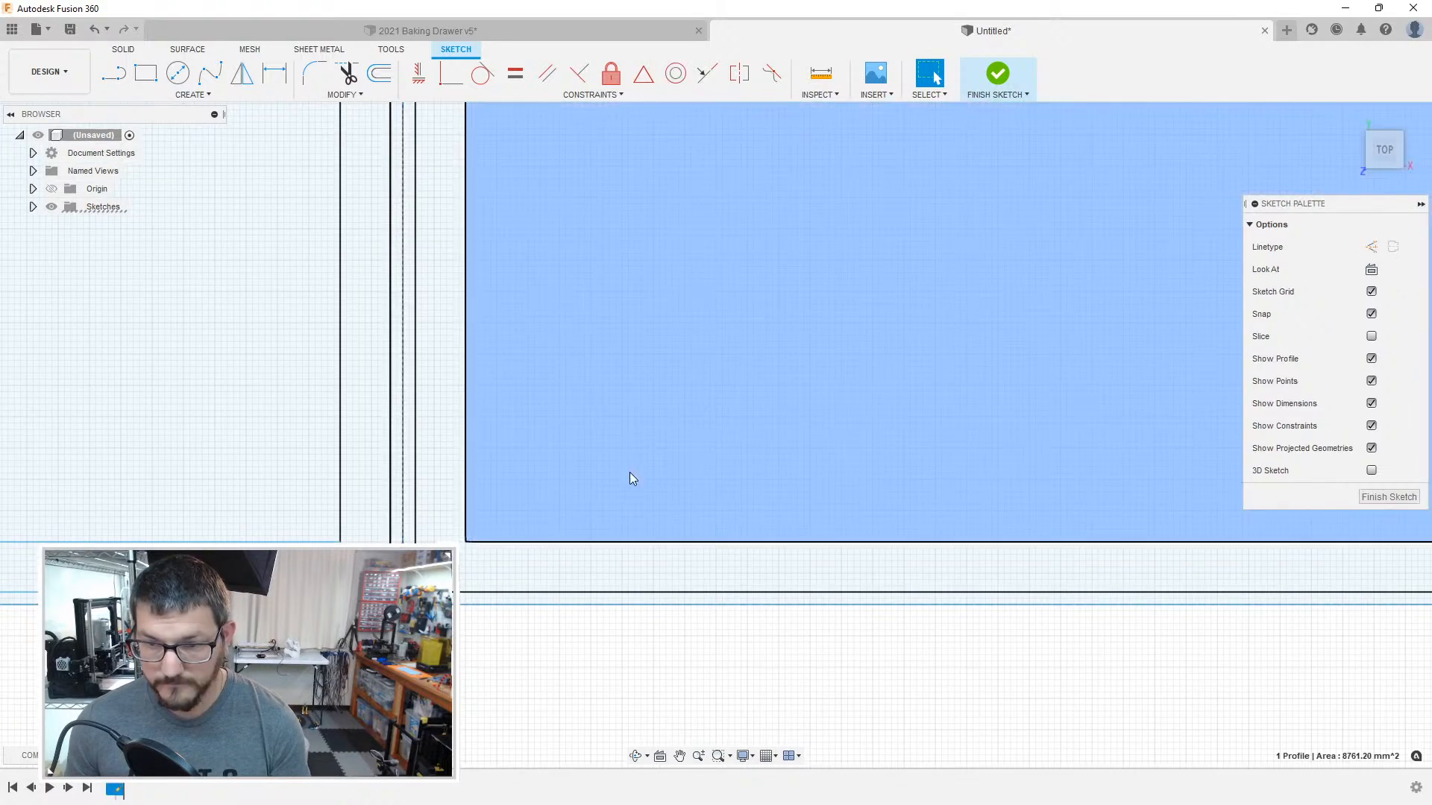
scroll(409, 445, "up", 2)
scroll(448, 486, "down", 5)
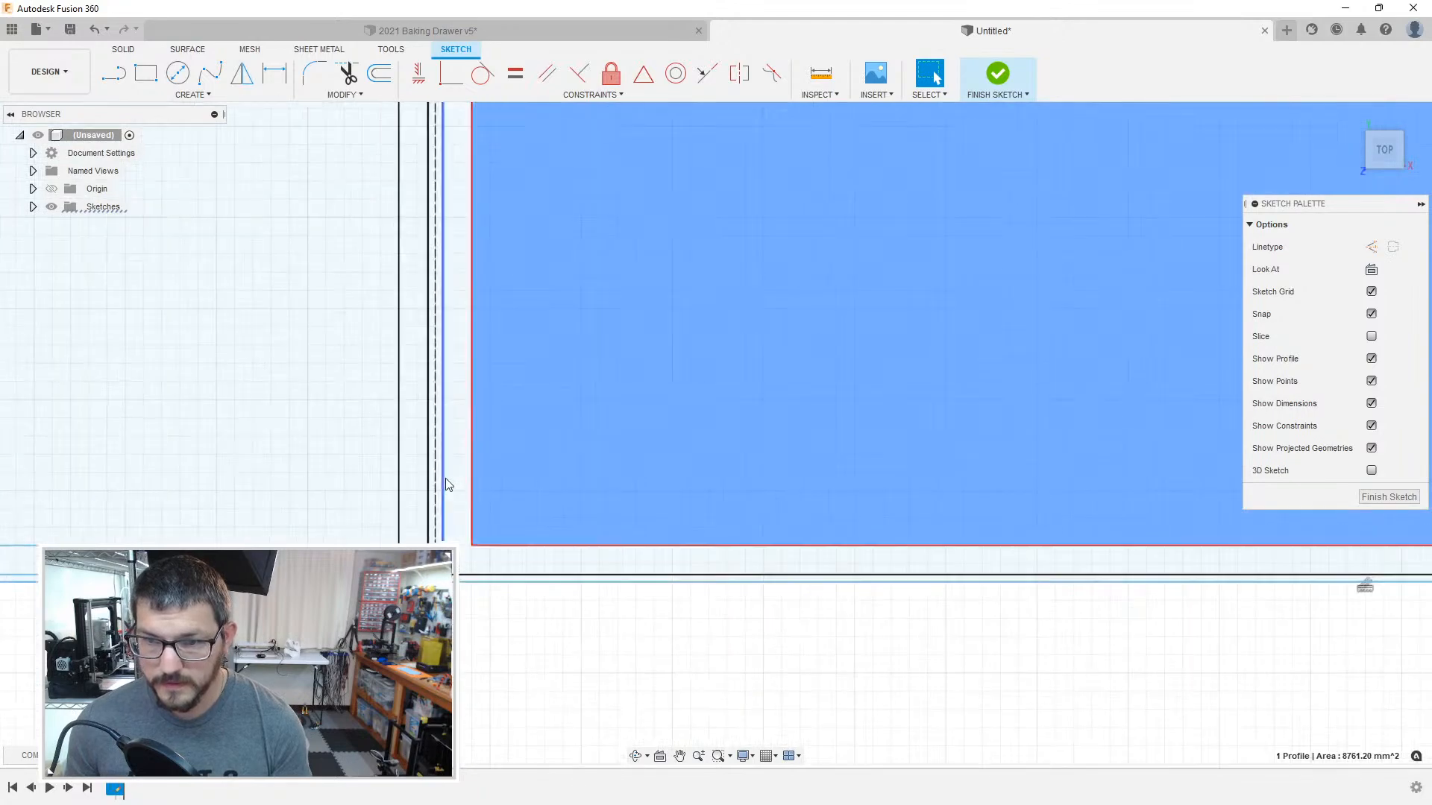
Step: Delete the extra line running just below the rightmost compartment's lower boundary
left_click(787, 658)
middle_click_drag(1144, 576, 1296, 577)
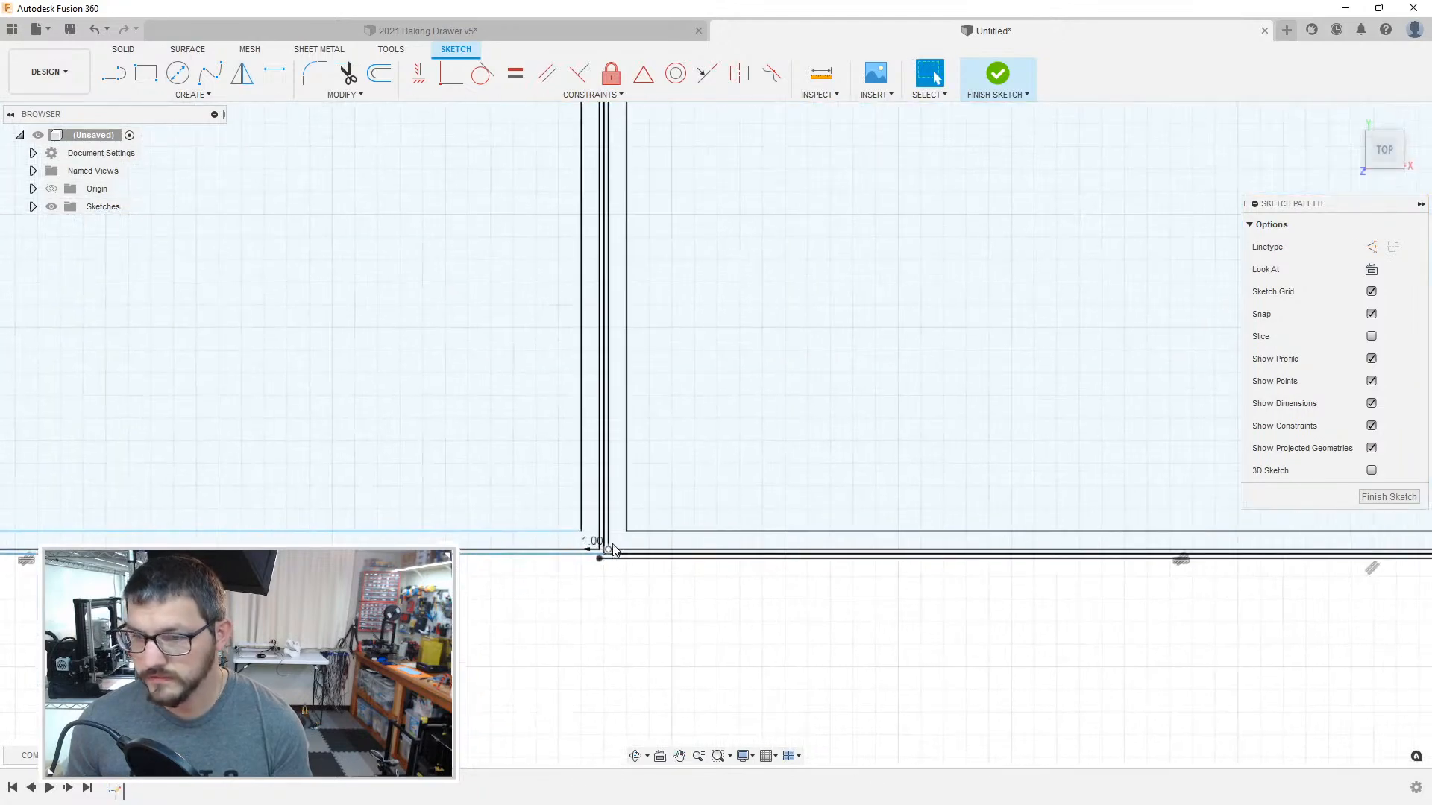
scroll(613, 551, "up", 2)
left_click(600, 579)
key("Delete")
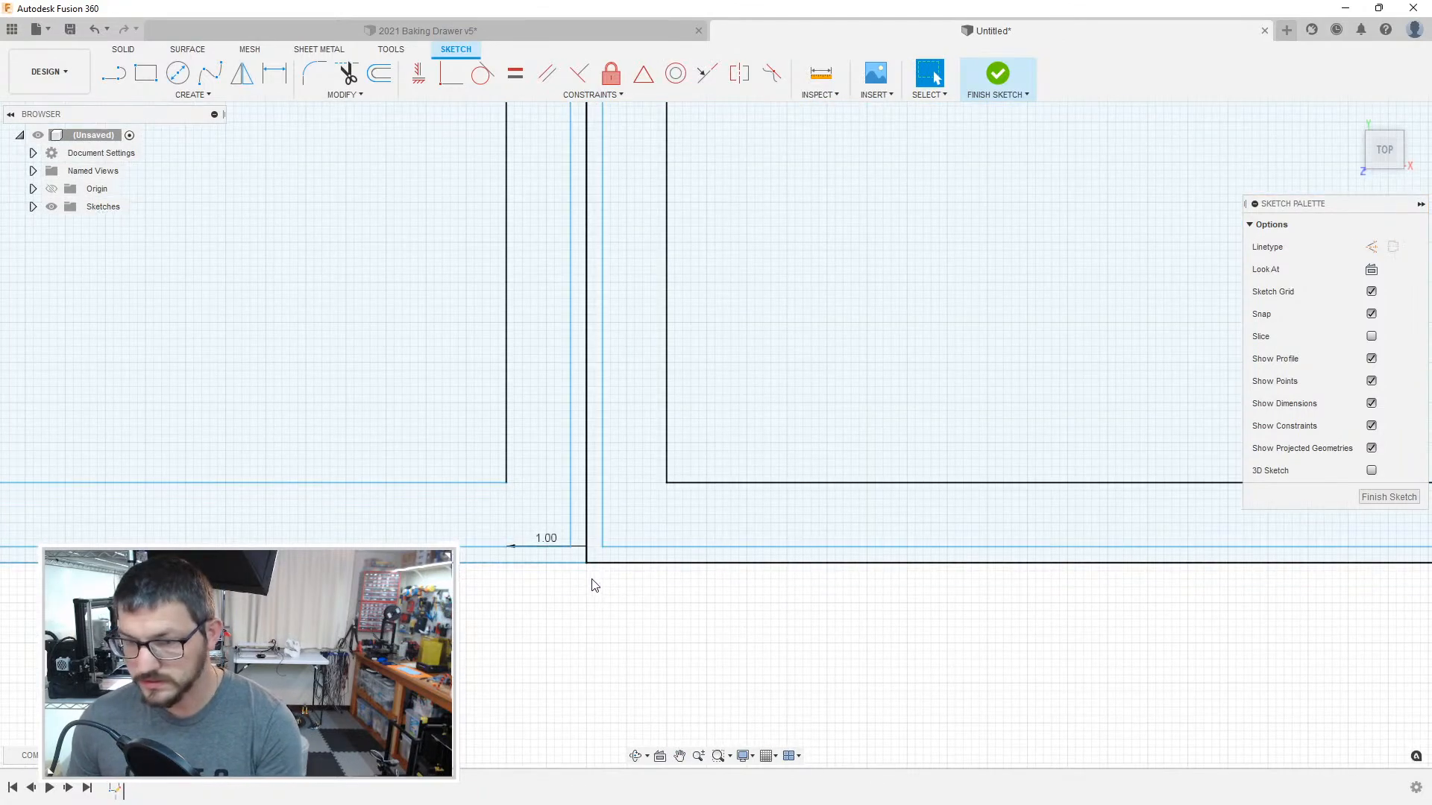
Step: Convert the overlapping vertical boundary lines between the two rightmost compartments to construction
left_click(589, 544)
key("x")
left_click(596, 585)
left_click(587, 544)
key("x")
left_click(596, 587)
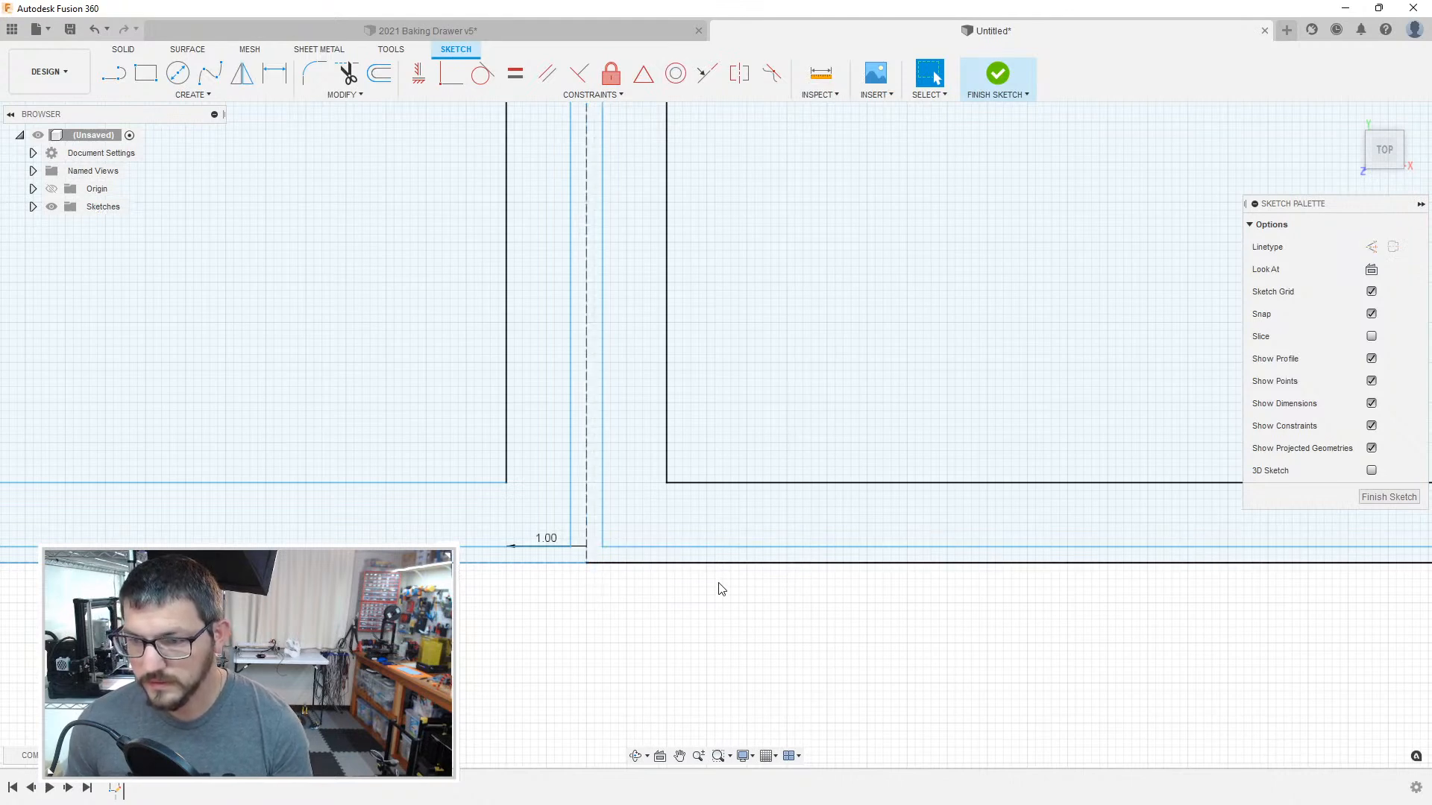
Step: Delete the 1.00 mm offset dimension at the lower end of the divider between the two rightmost compartments
scroll(674, 575, "down", 2)
left_click(589, 536)
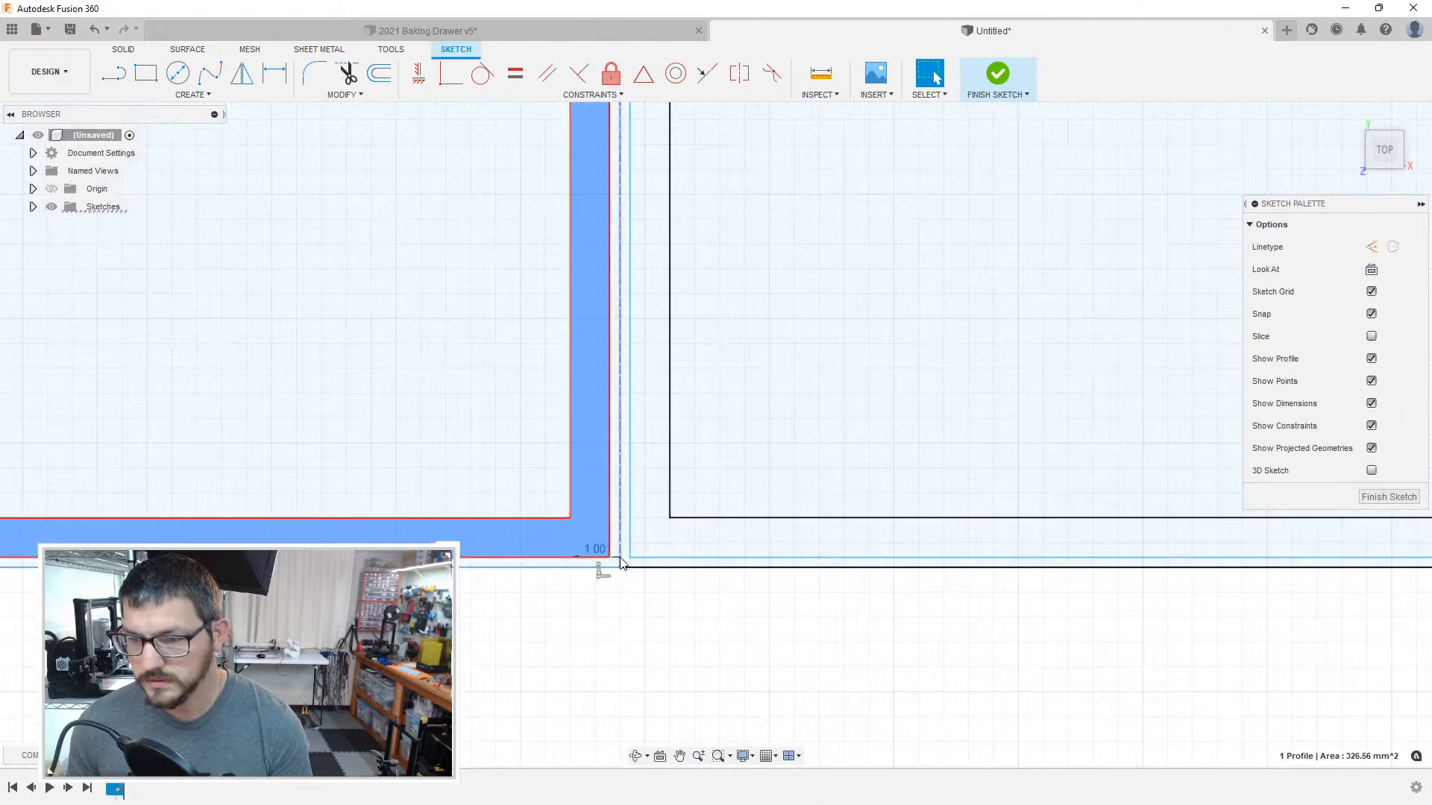
scroll(620, 557, "up", 4)
left_click(606, 560)
key("Delete")
scroll(600, 613, "down", 5)
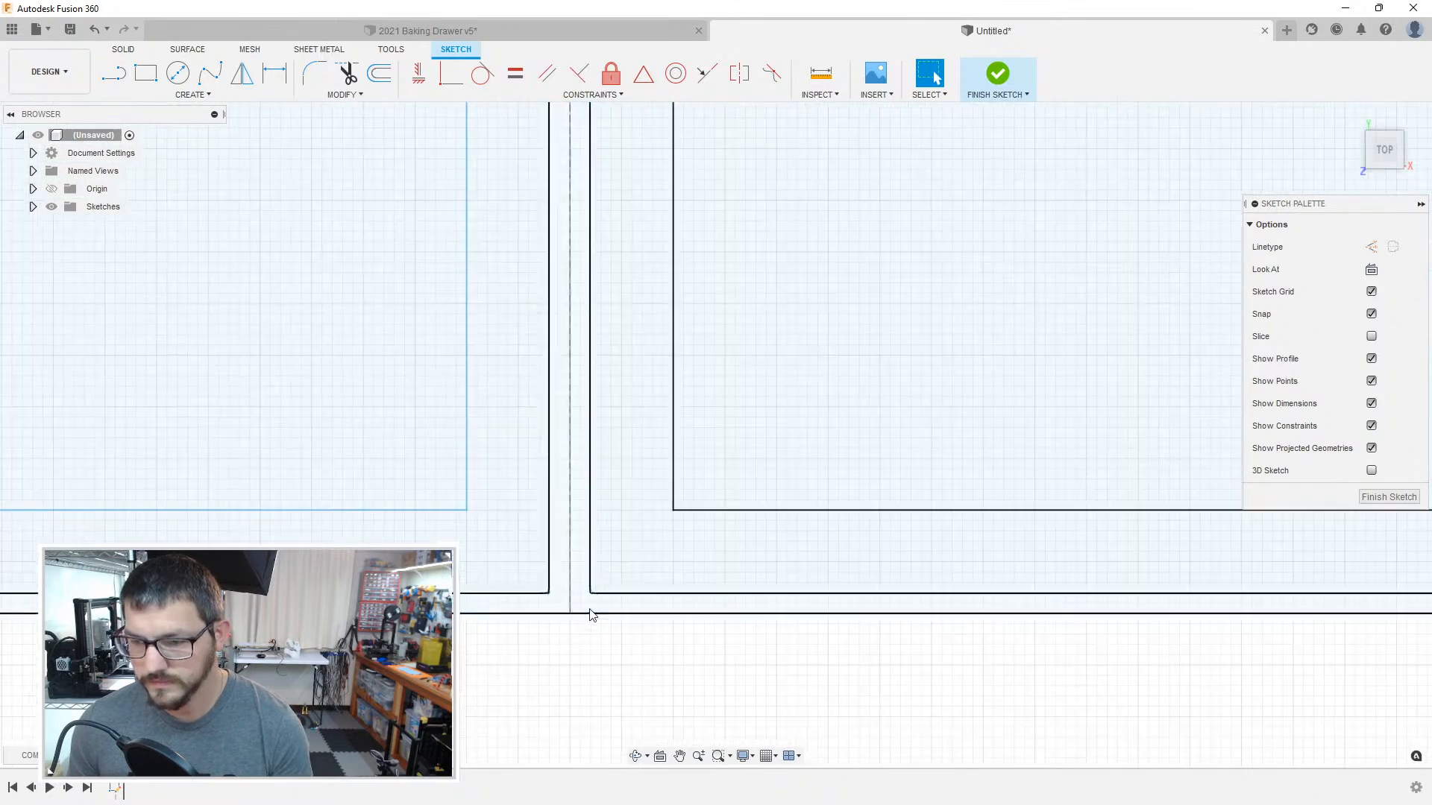
Step: Change the linetype of the 408 mm lower boundary line to construction
left_click(590, 613)
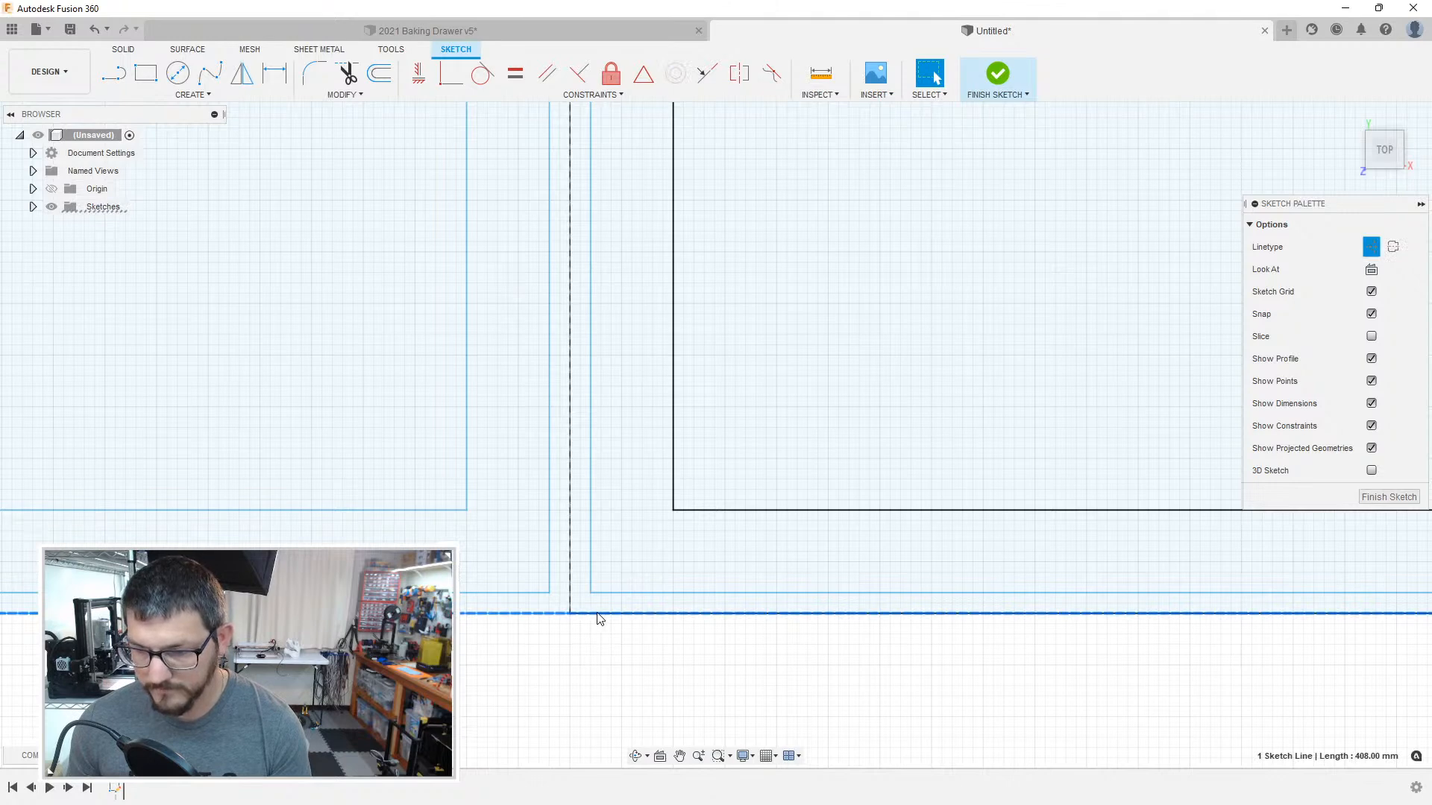
key("x")
left_click(607, 661)
scroll(779, 647, "down", 5)
middle_click_drag(969, 535, 466, 523)
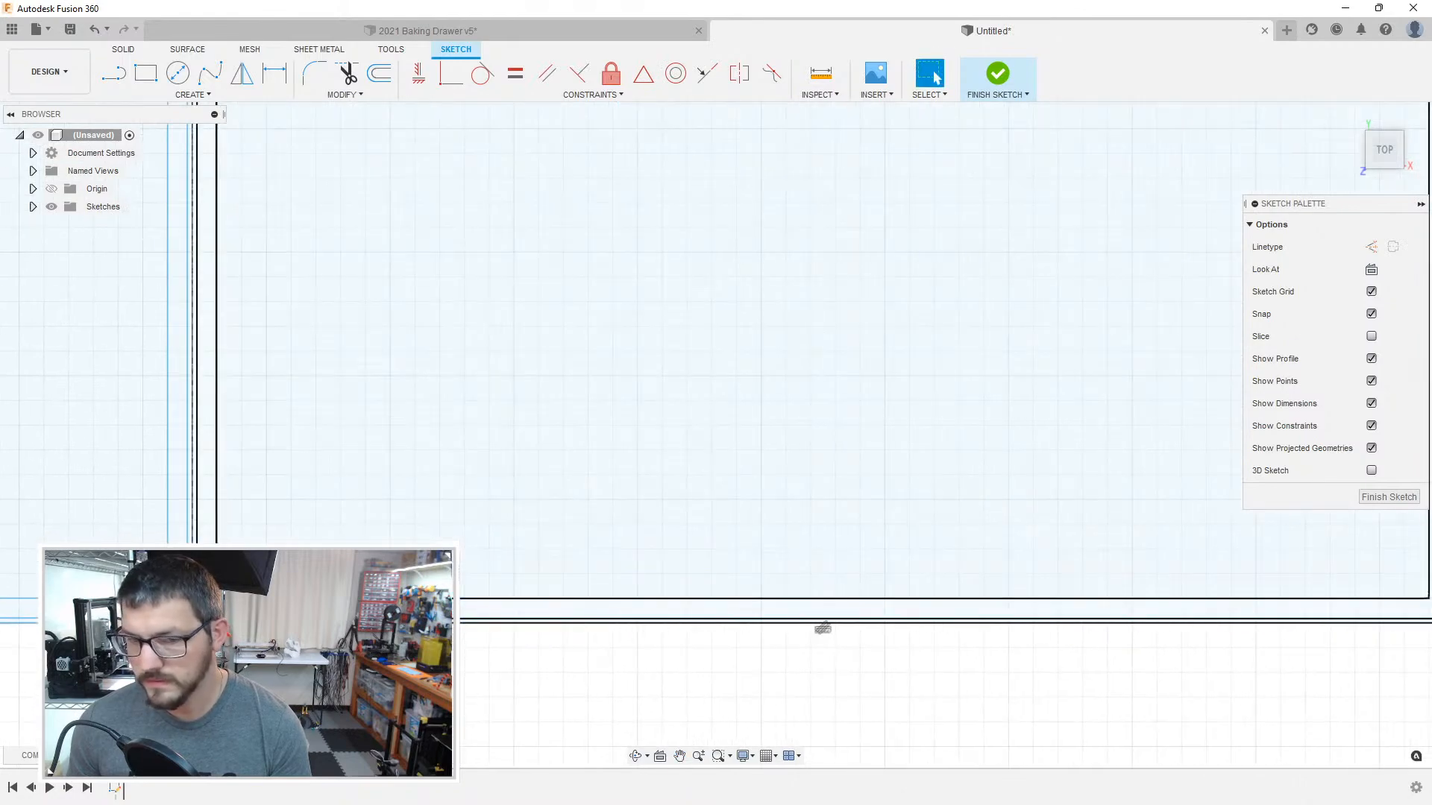
Step: Offset the upper boundary of the second compartment from the right inward by 1 mm
middle_click_drag(840, 489, 66, 503)
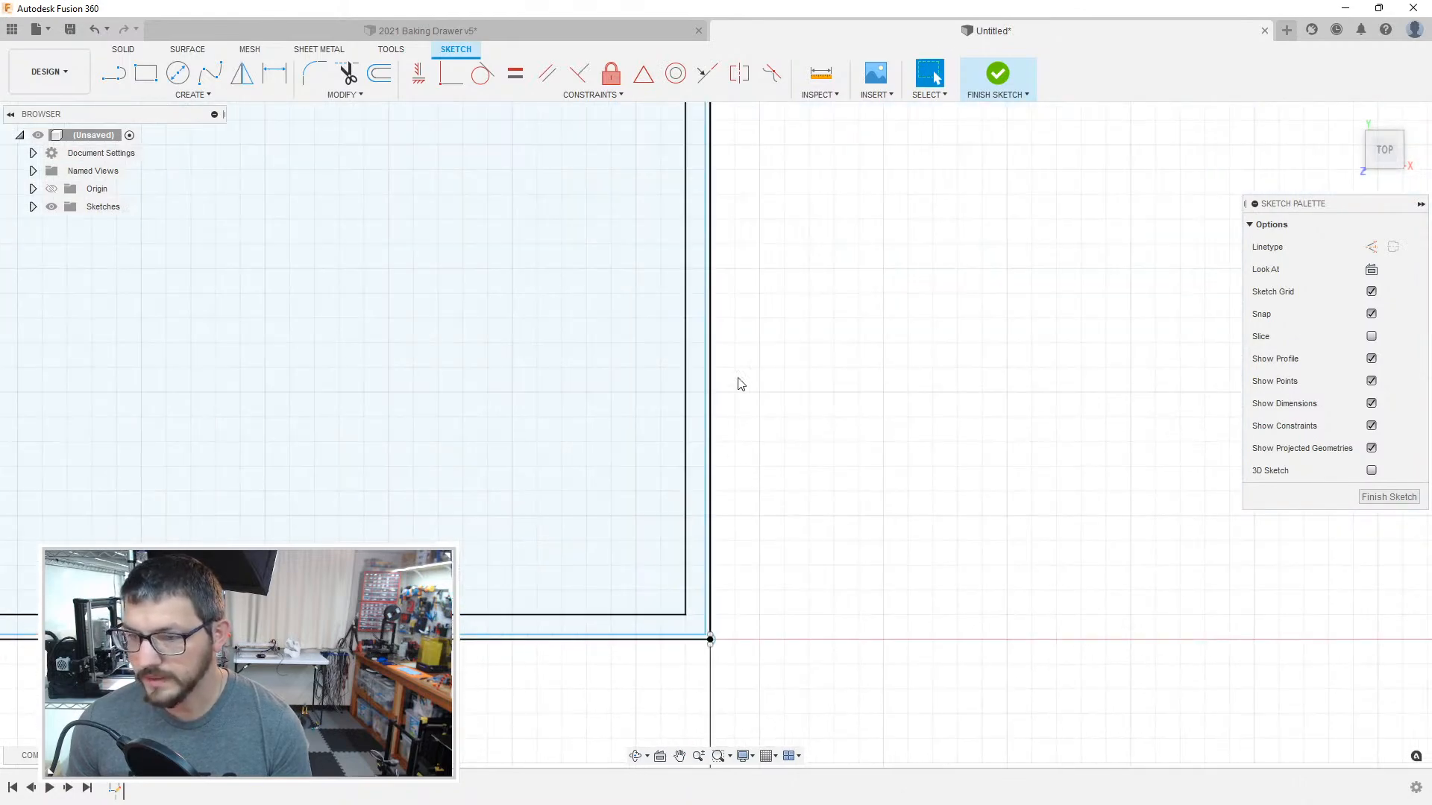
middle_click_drag(735, 403, 812, 746)
scroll(753, 377, "down", 5)
middle_click_drag(689, 399, 736, 681)
middle_click_drag(690, 440, 740, 798)
scroll(537, 313, "down", 4)
scroll(508, 309, "up", 9)
scroll(476, 396, "up", 3)
middle_click_drag(533, 378, 670, 379)
middle_click_drag(593, 411, 686, 440)
key("o")
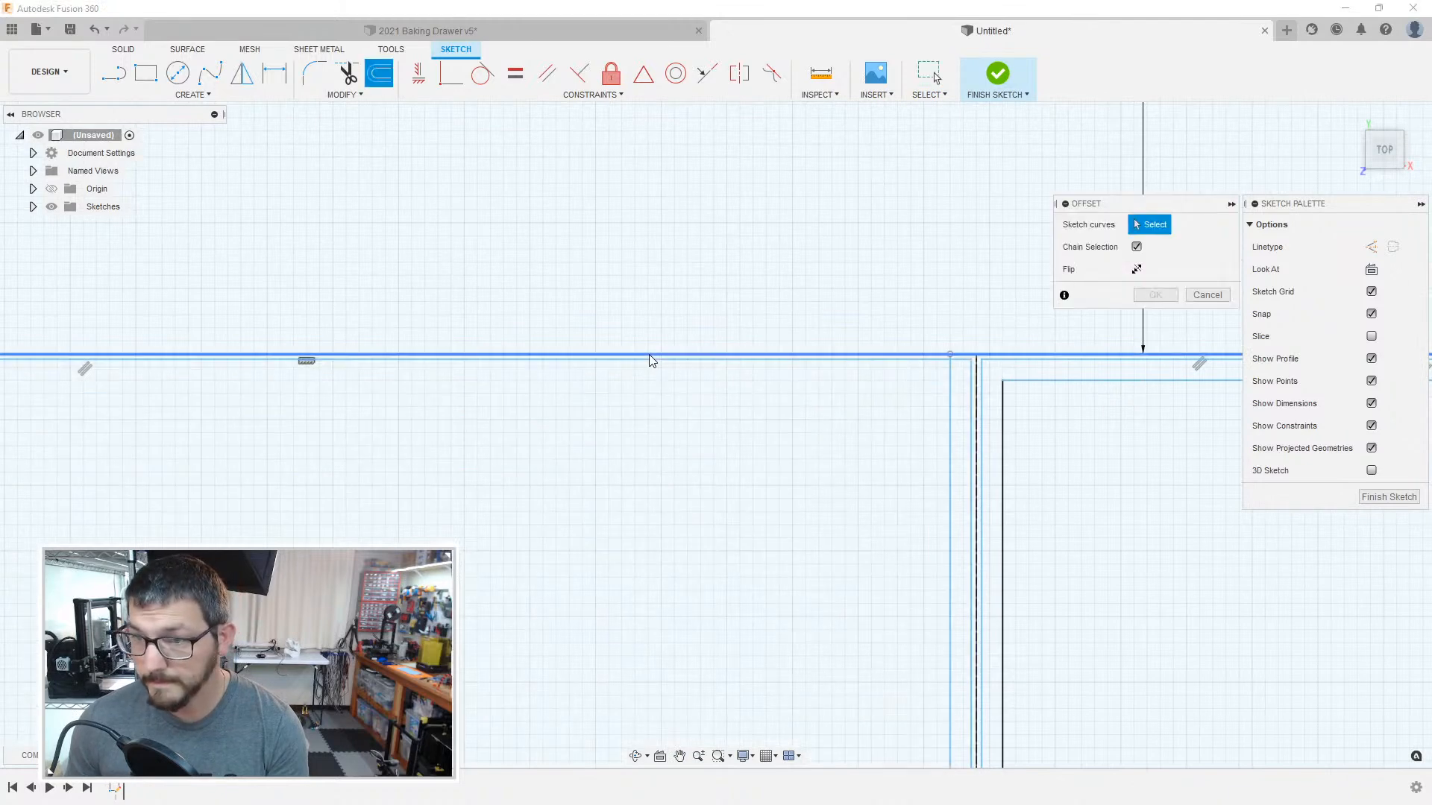
left_click(649, 358)
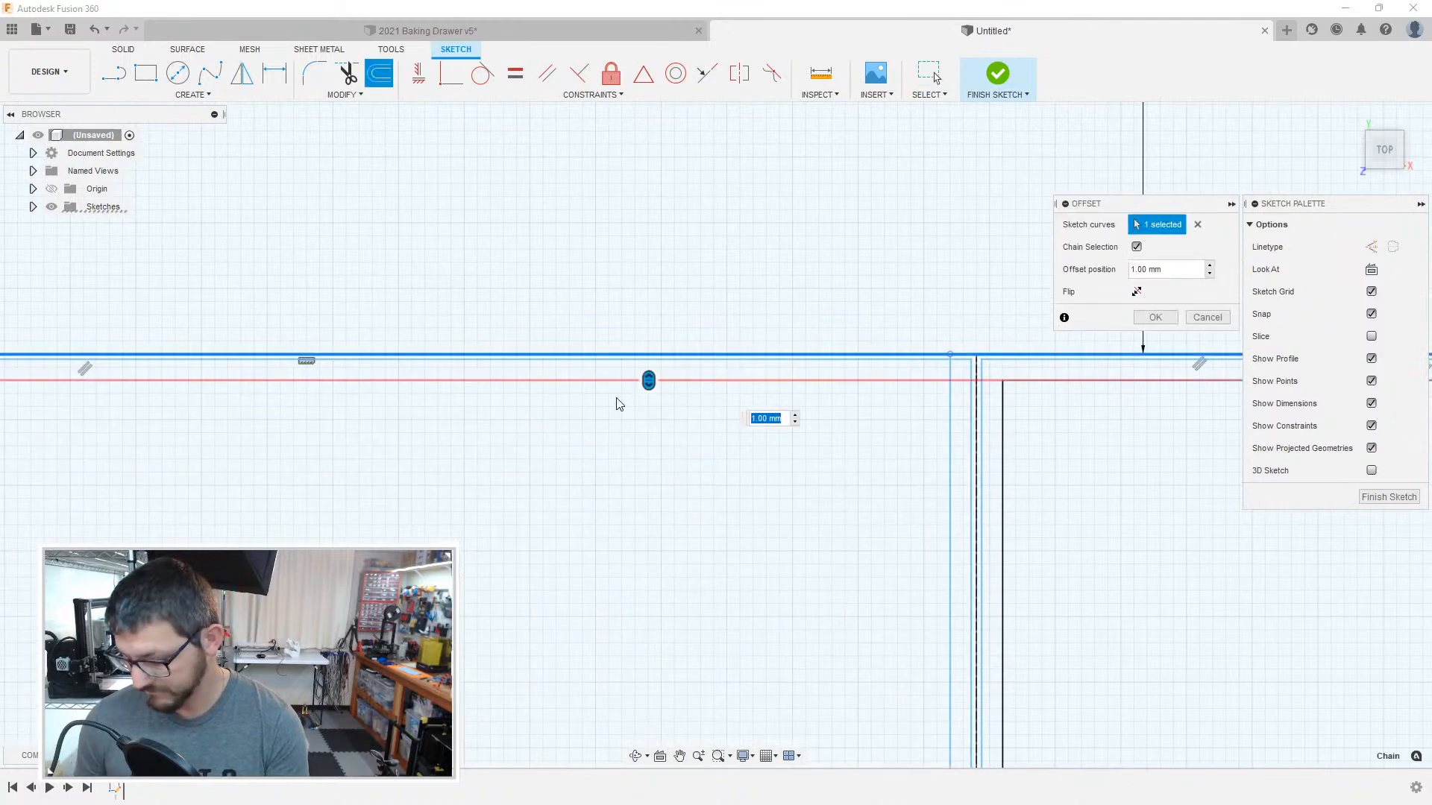
key("Return")
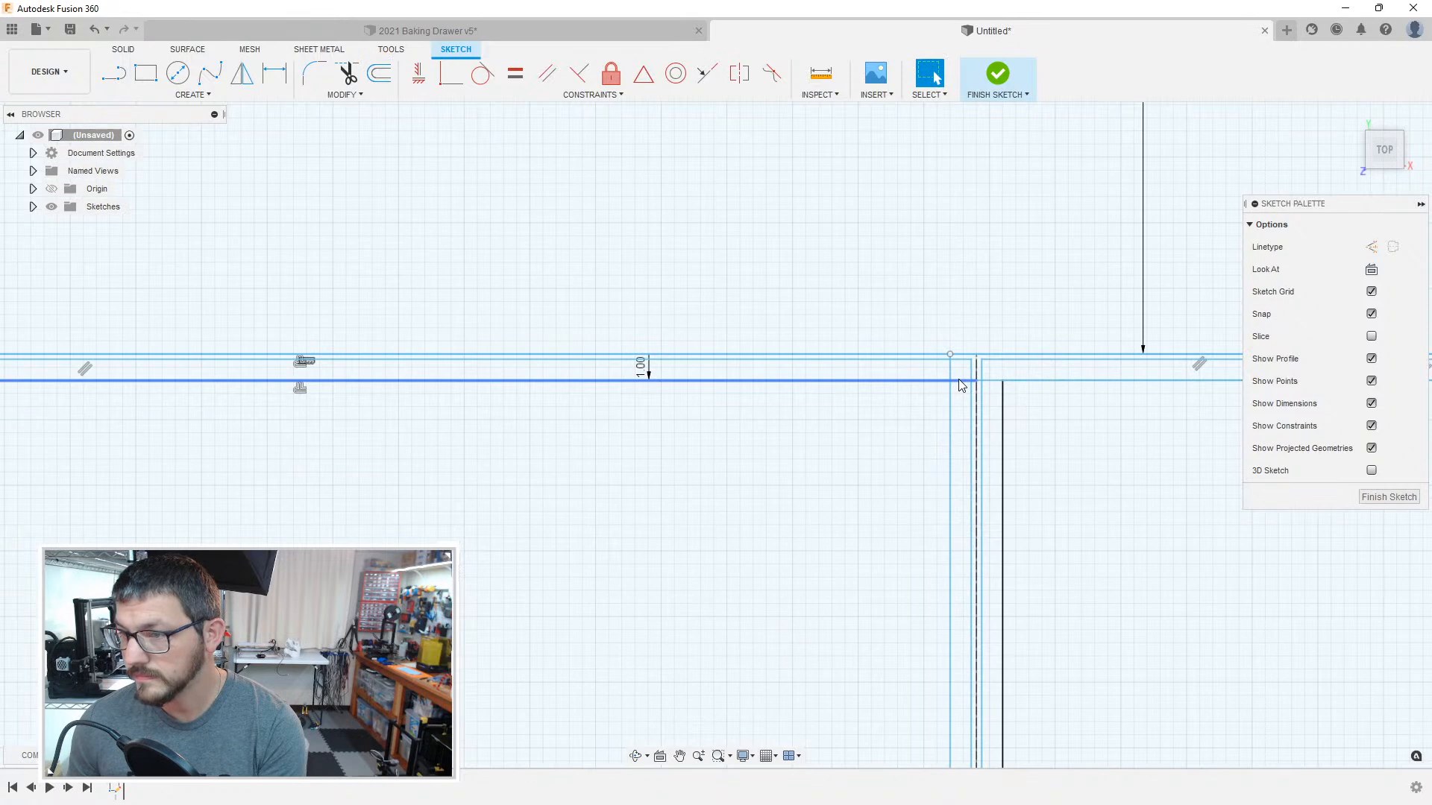
mouse_move(658, 460)
middle_mouse_down()
mouse_move(643, 464)
mouse_move(699, 457)
middle_mouse_up()
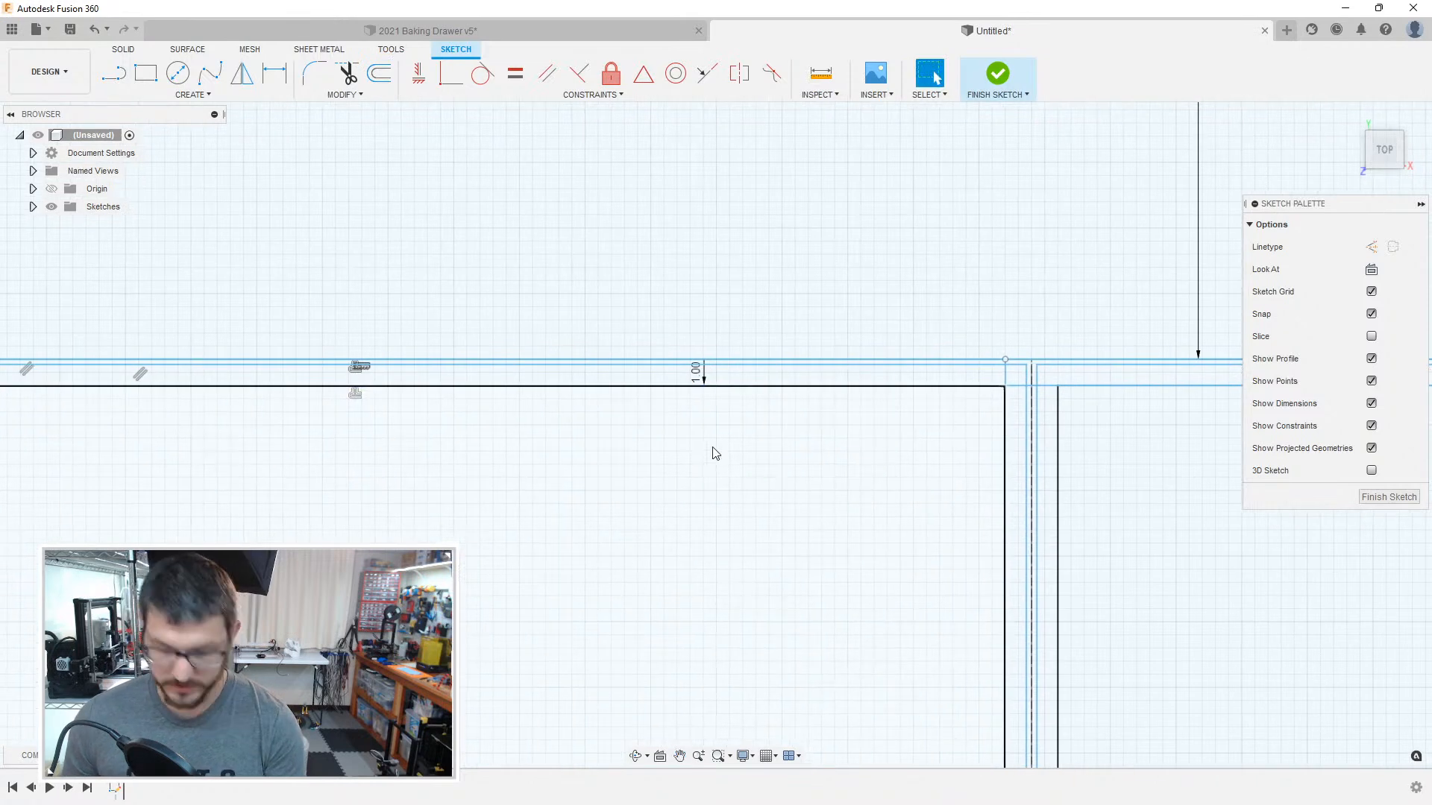
Step: Draw a horizontal line between the inner wall lines of the second compartment from the right, along the 1 mm offset
key("l")
left_click(1005, 385)
middle_click_drag(544, 398, 1234, 393)
scroll(1193, 396, "up", 1)
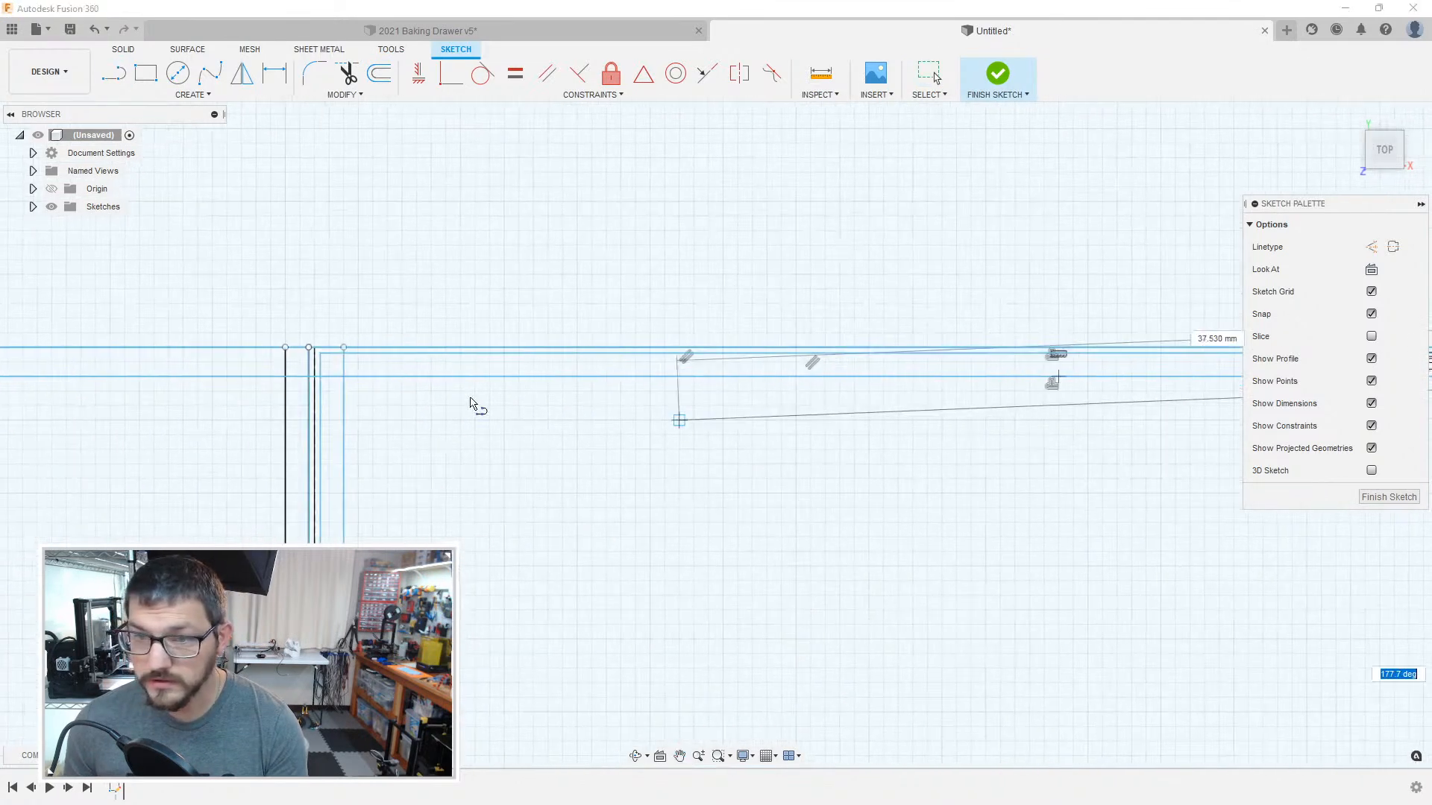
left_click(329, 377)
key("Escape")
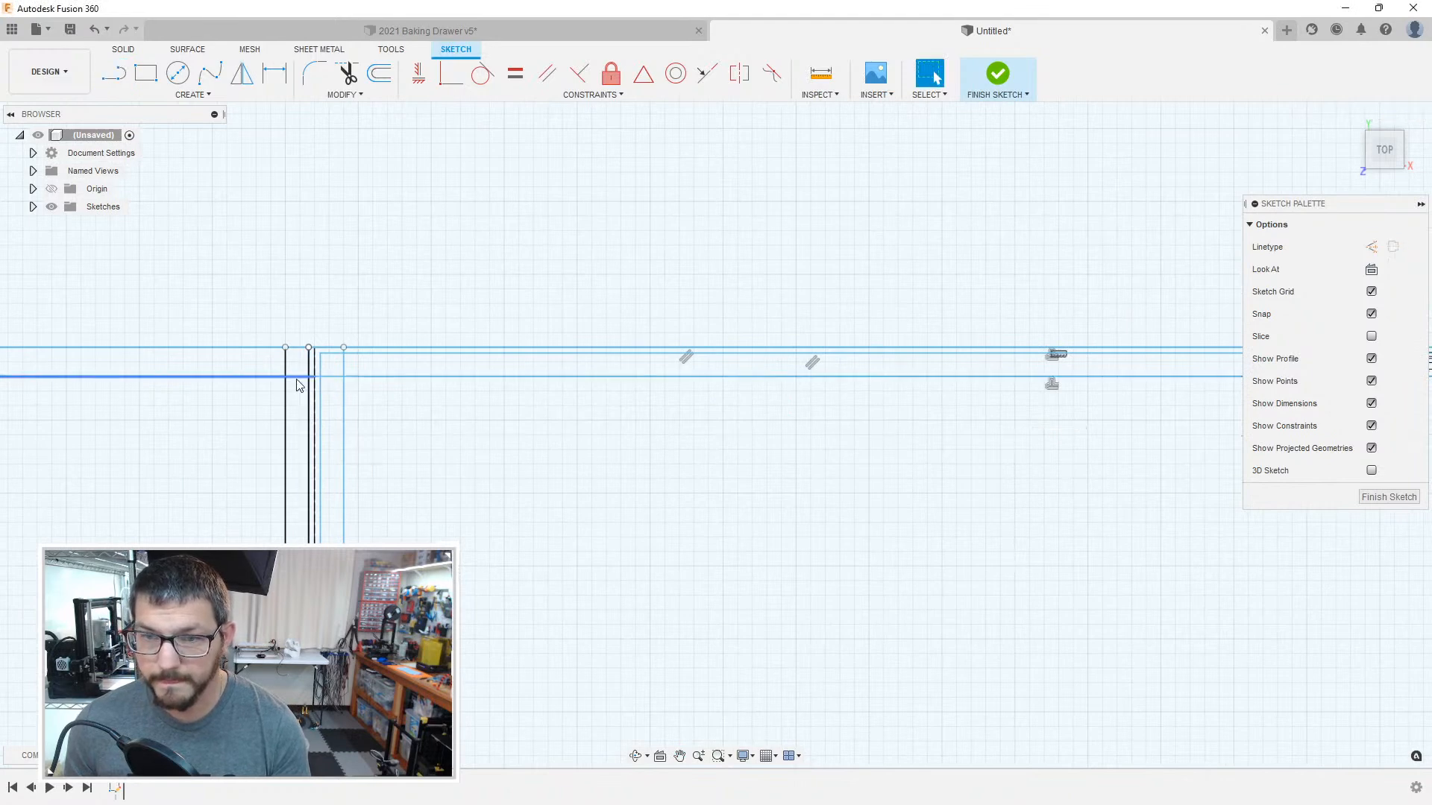
Step: Delete the leftover stretches of the 1 mm offset line at and beyond the second compartment's left divider
scroll(313, 382, "up", 4)
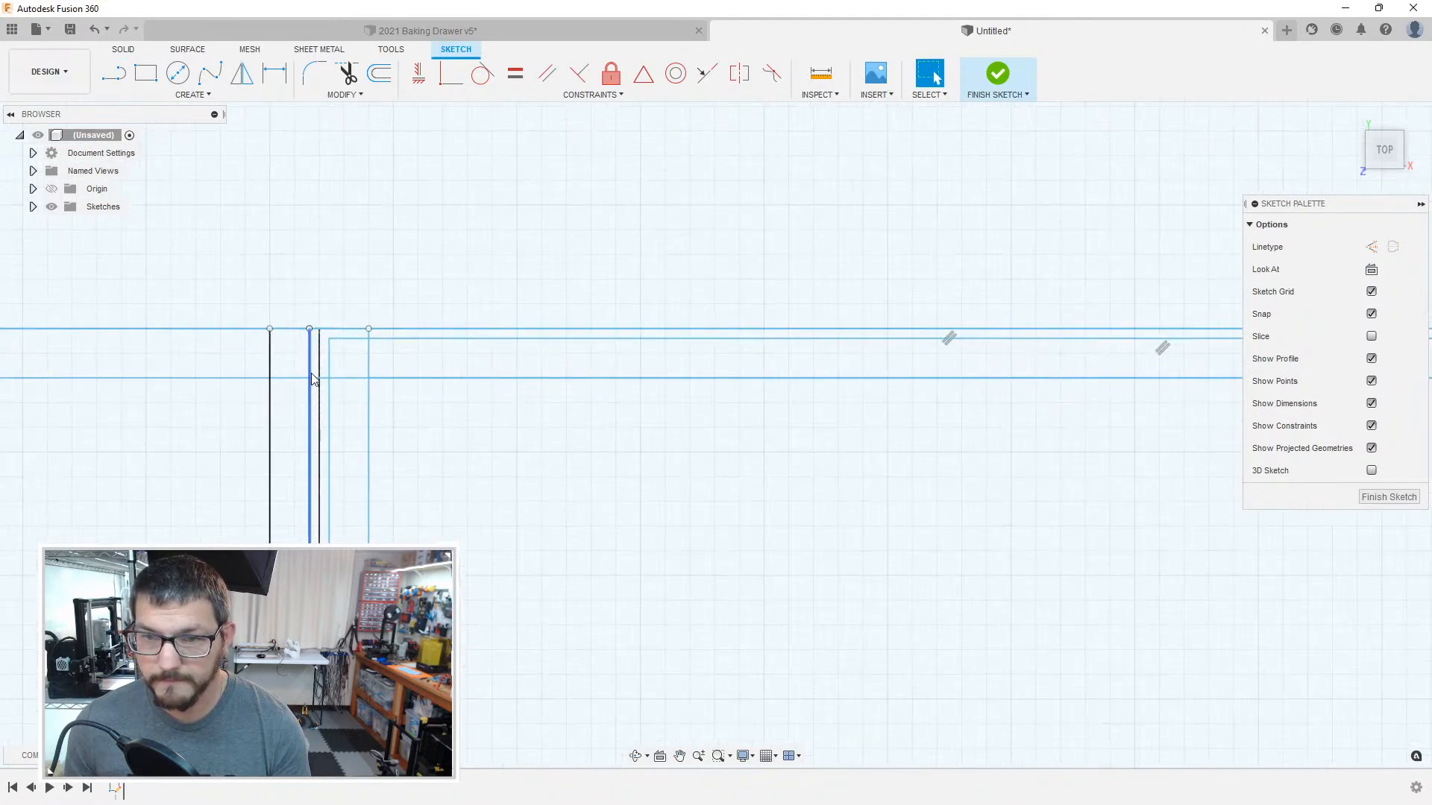
left_click(333, 381)
scroll(341, 392, "down", 4)
left_click(348, 400)
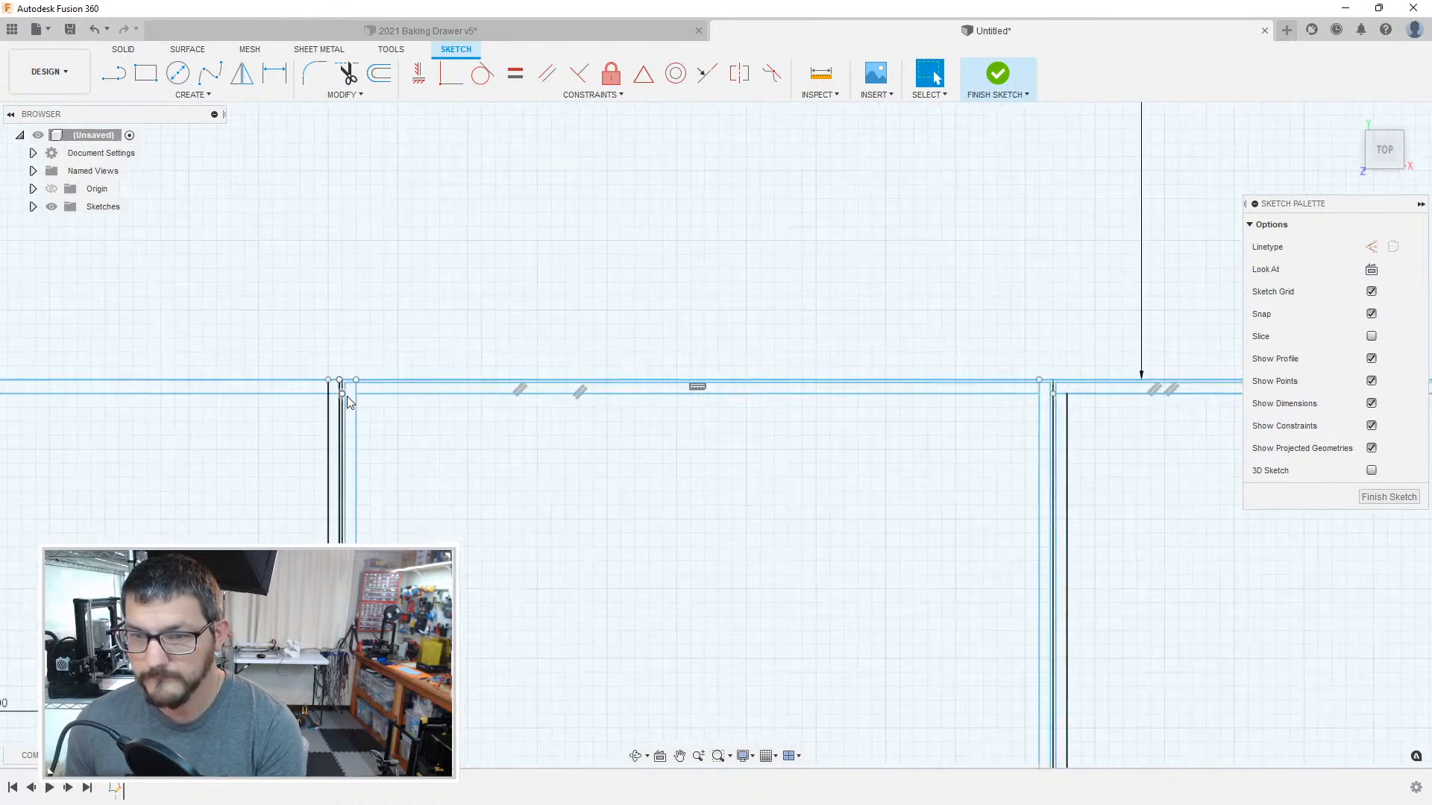
scroll(346, 397, "up", 2)
scroll(329, 389, "up", 3)
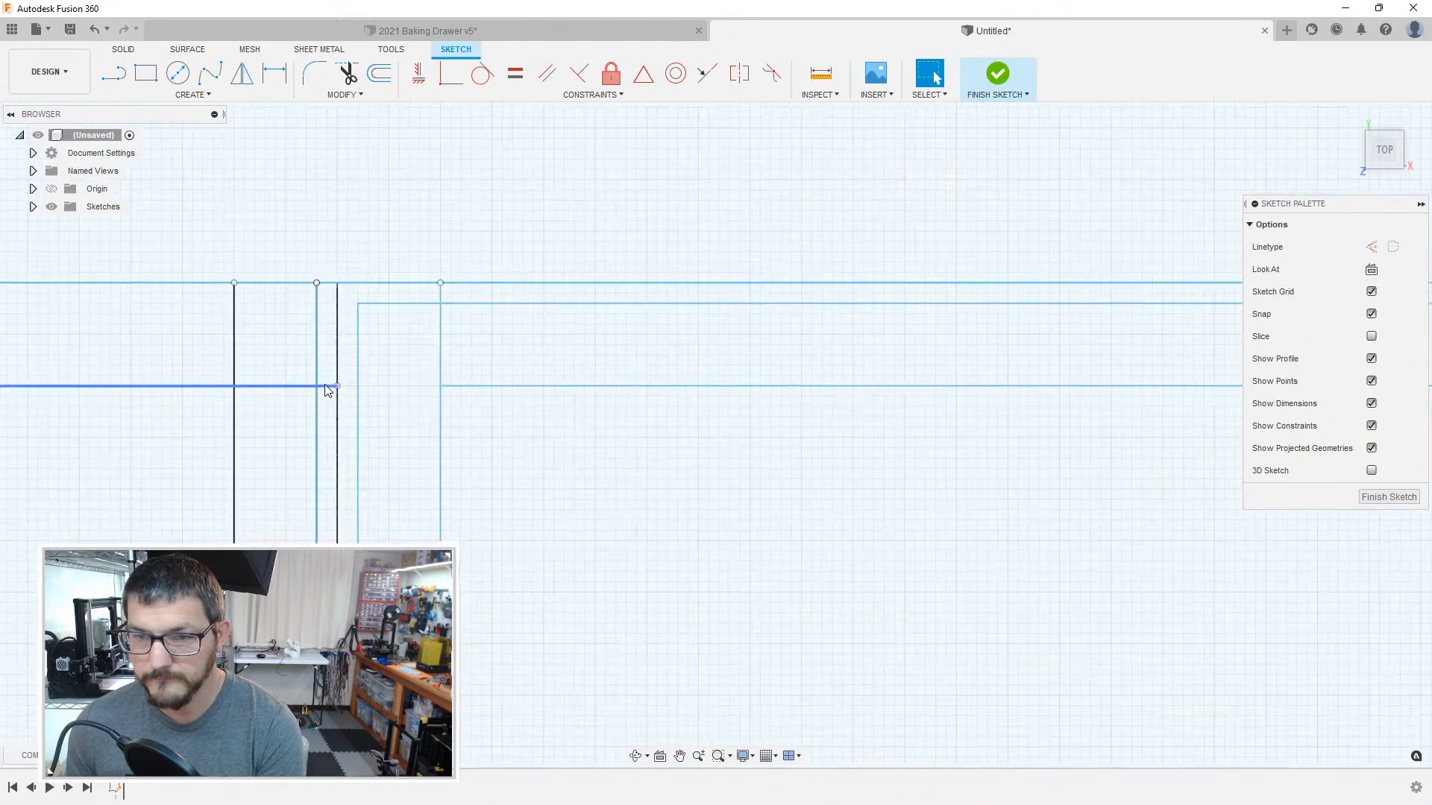
scroll(329, 415, "down", 4)
scroll(527, 432, "up", 1)
Step: Draw a 49 mm horizontal line across the third compartment from the right, 1 mm below its upper boundary
middle_click_drag(153, 435, 685, 429)
key("l")
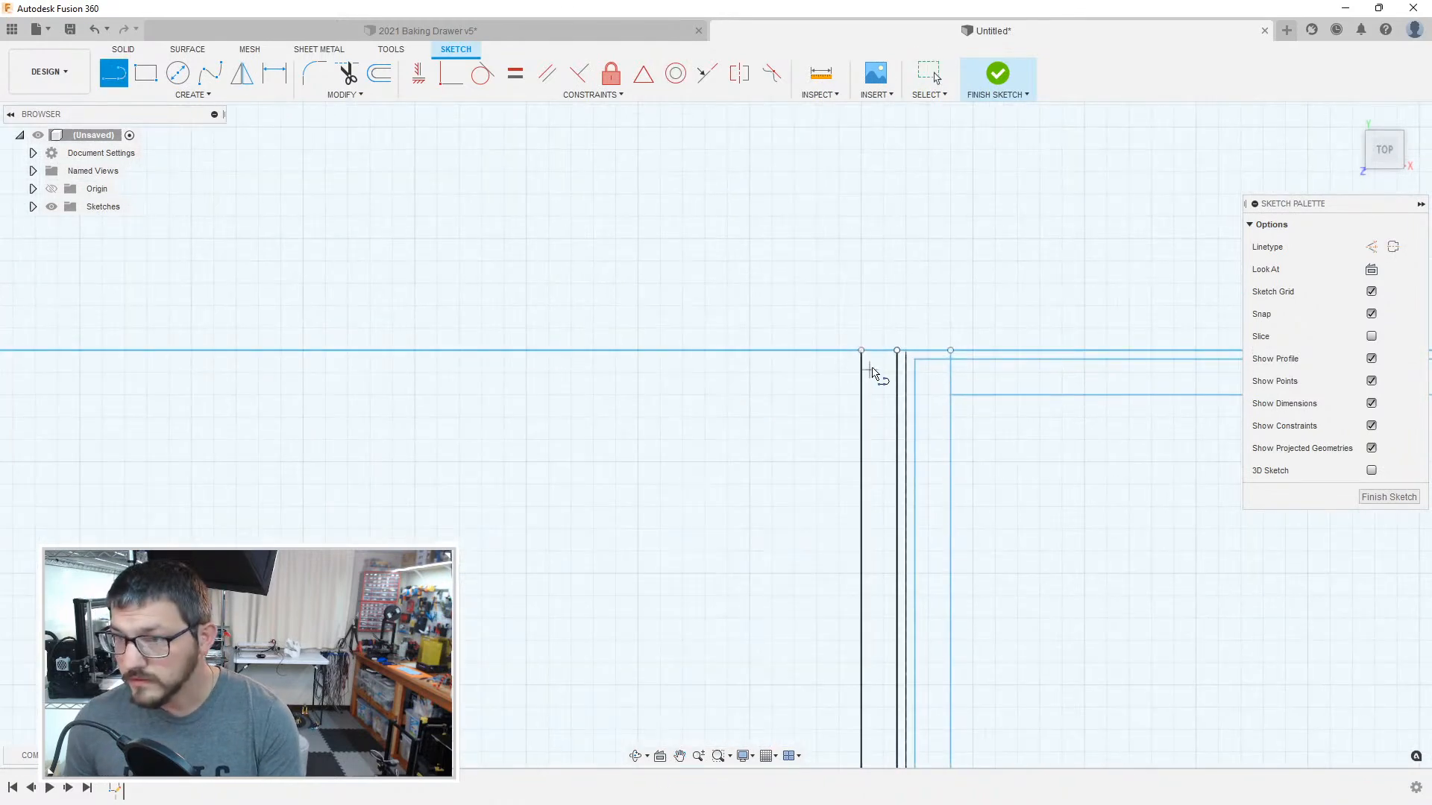
left_click(861, 350)
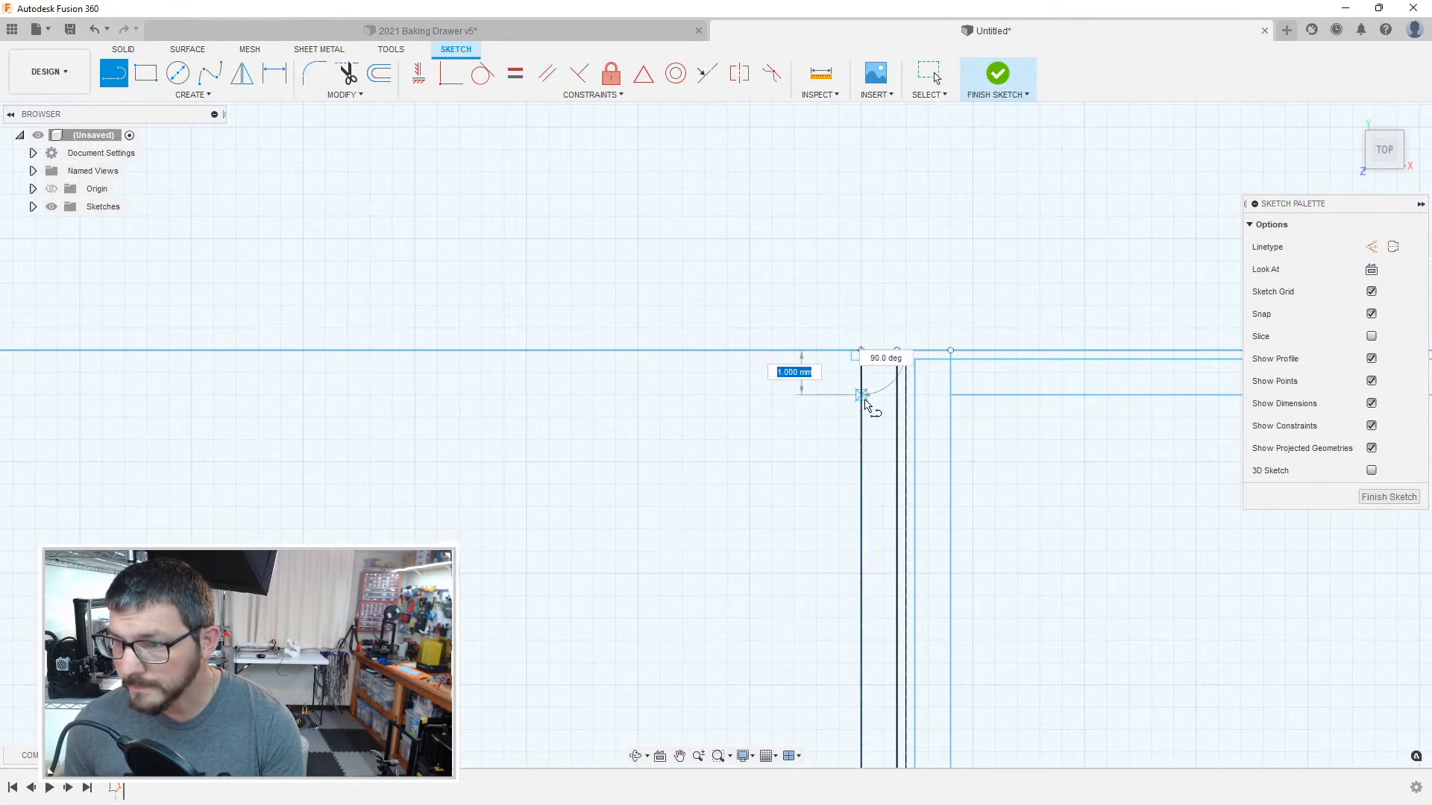
left_click(859, 396)
middle_click_drag(533, 395, 1093, 382)
middle_click_drag(463, 395, 1044, 379)
mouse_move(522, 391)
middle_mouse_down()
mouse_move(1159, 378)
mouse_move(569, 372)
middle_mouse_up()
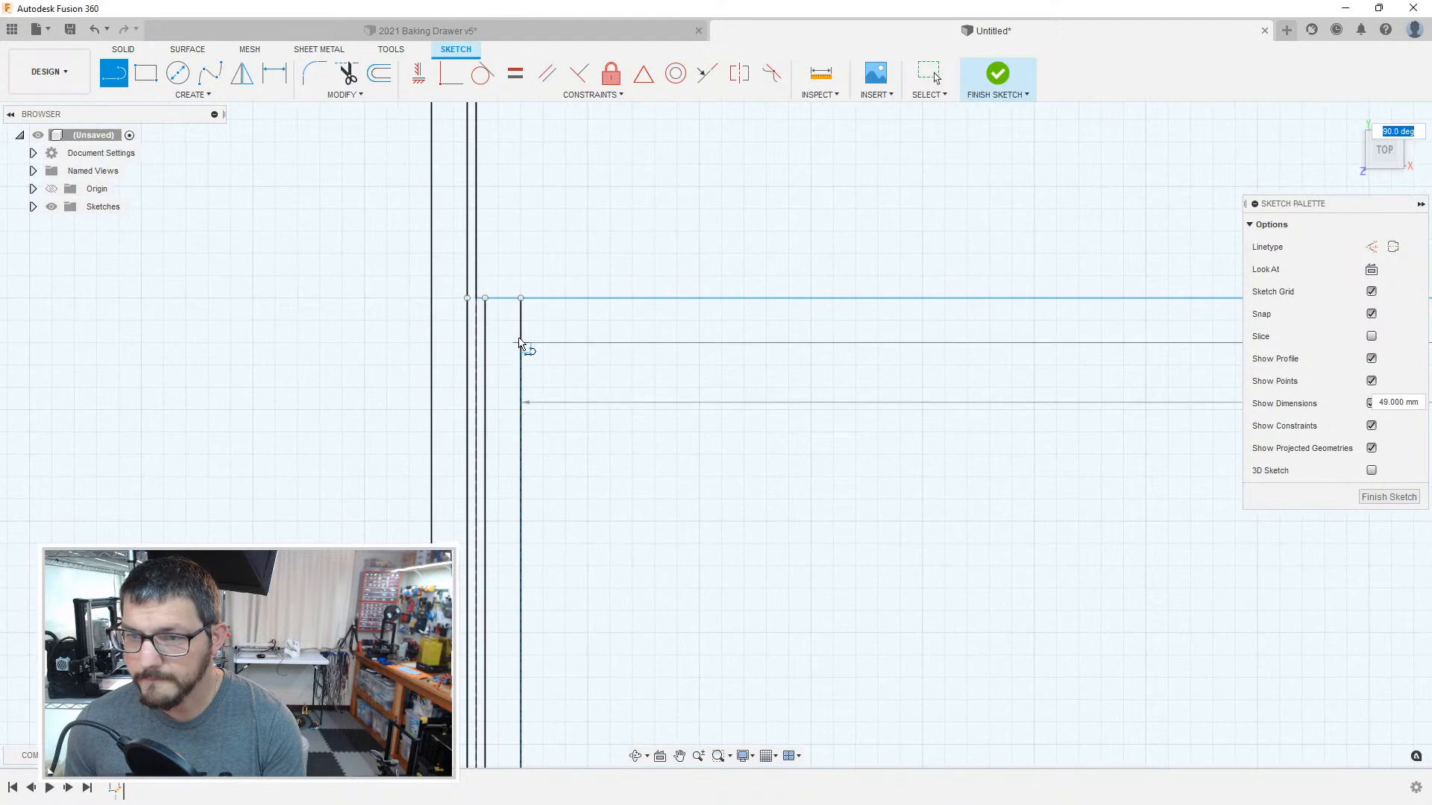
key("Escape")
key("Escape")
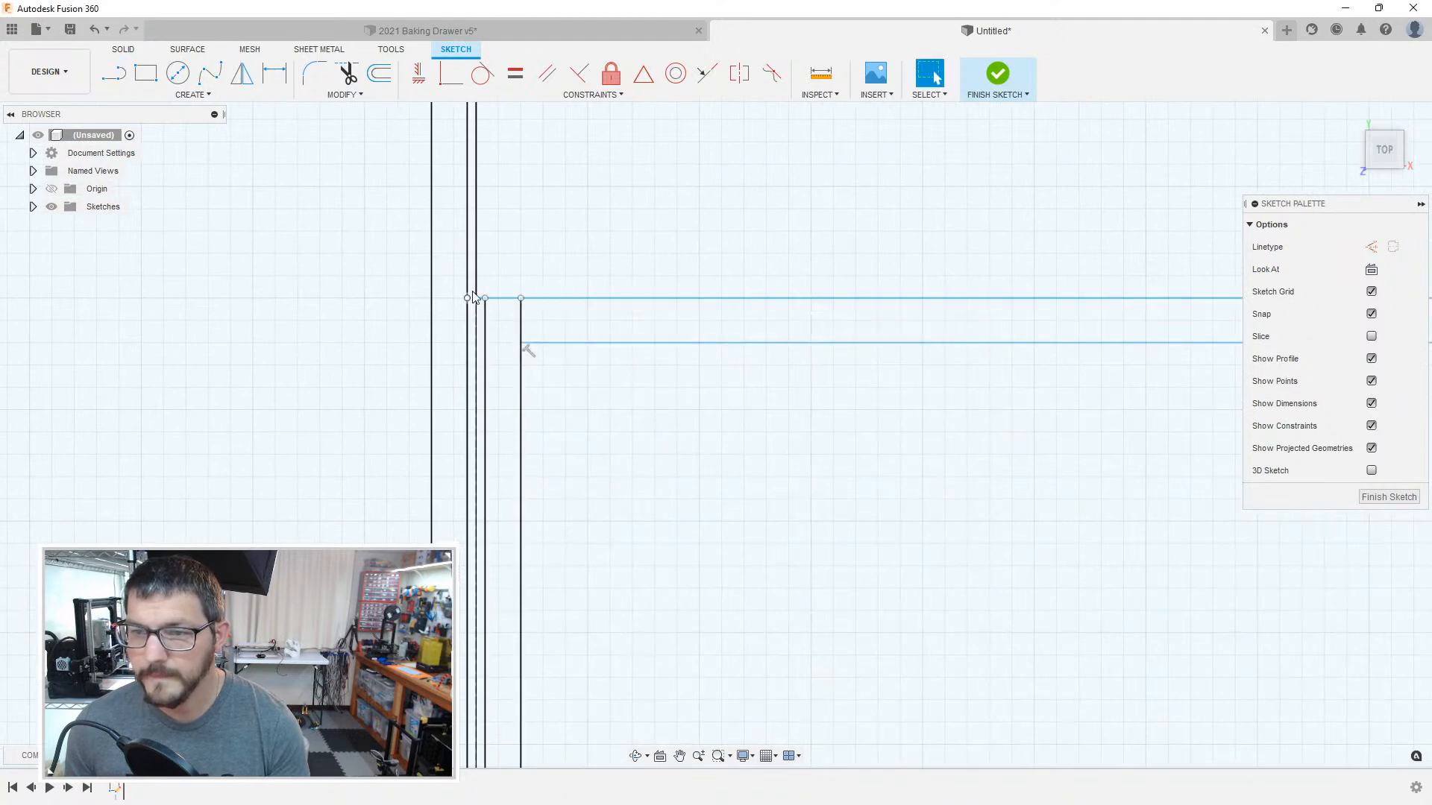
Step: Delete the extra vertical line at the third compartment's upper corner and the neighbouring 179 mm inner wall line
middle_click_drag(914, 329, 744, 321)
mouse_move(618, 312)
middle_mouse_down()
mouse_move(1029, 565)
mouse_move(314, 447)
middle_mouse_up()
middle_click_drag(1119, 470, 409, 403)
scroll(575, 350, "up", 2)
scroll(575, 356, "up", 3)
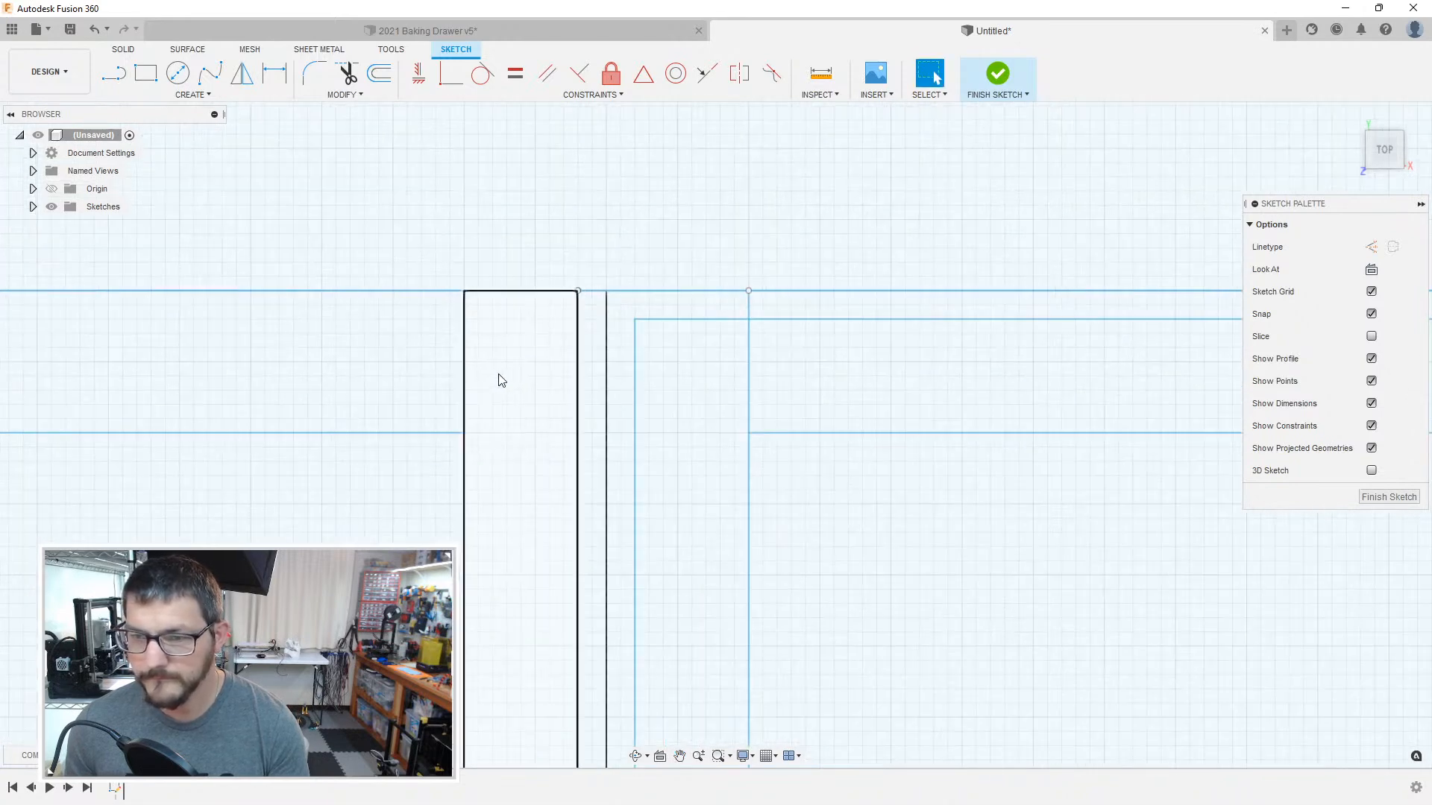
left_click(465, 382)
key("Delete")
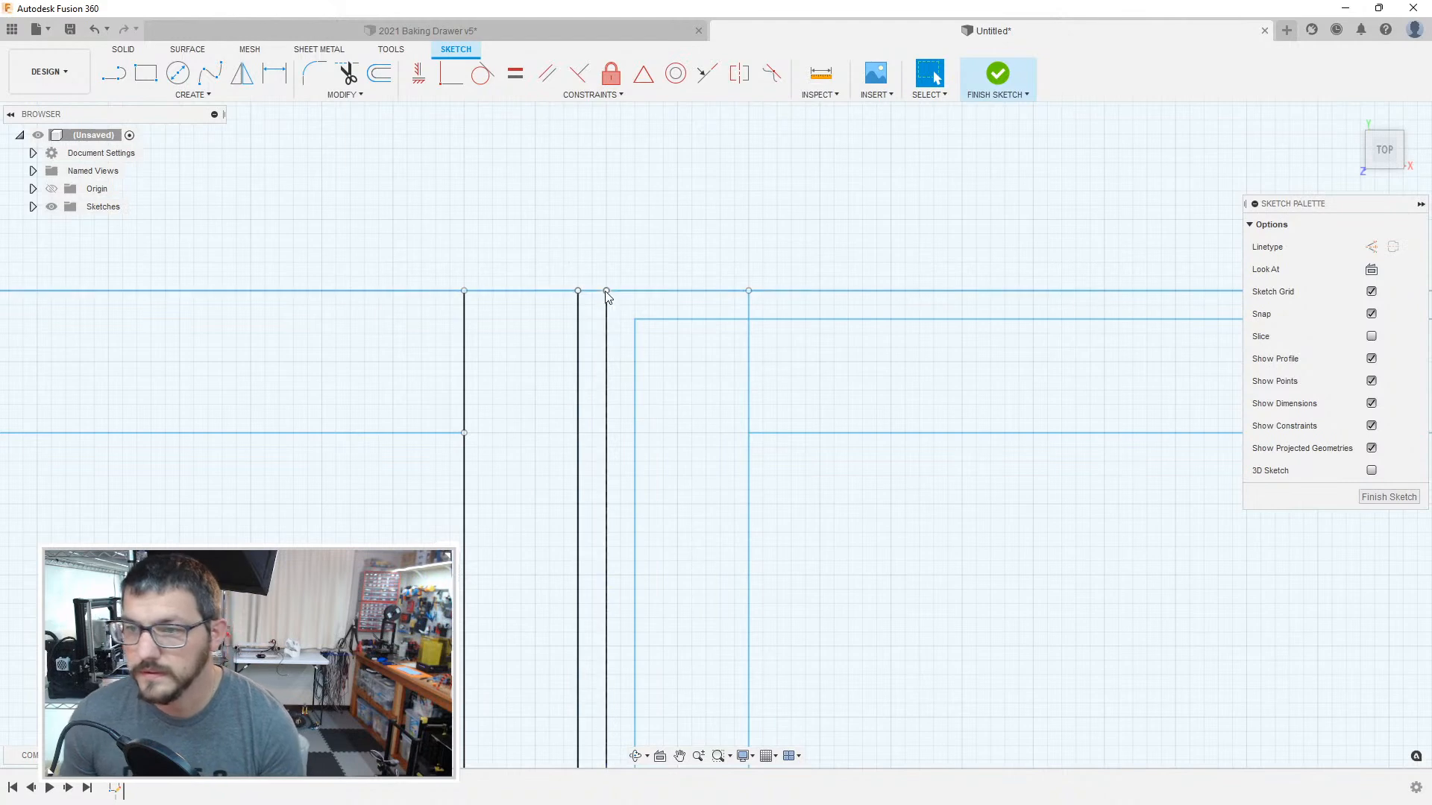
left_click(750, 306)
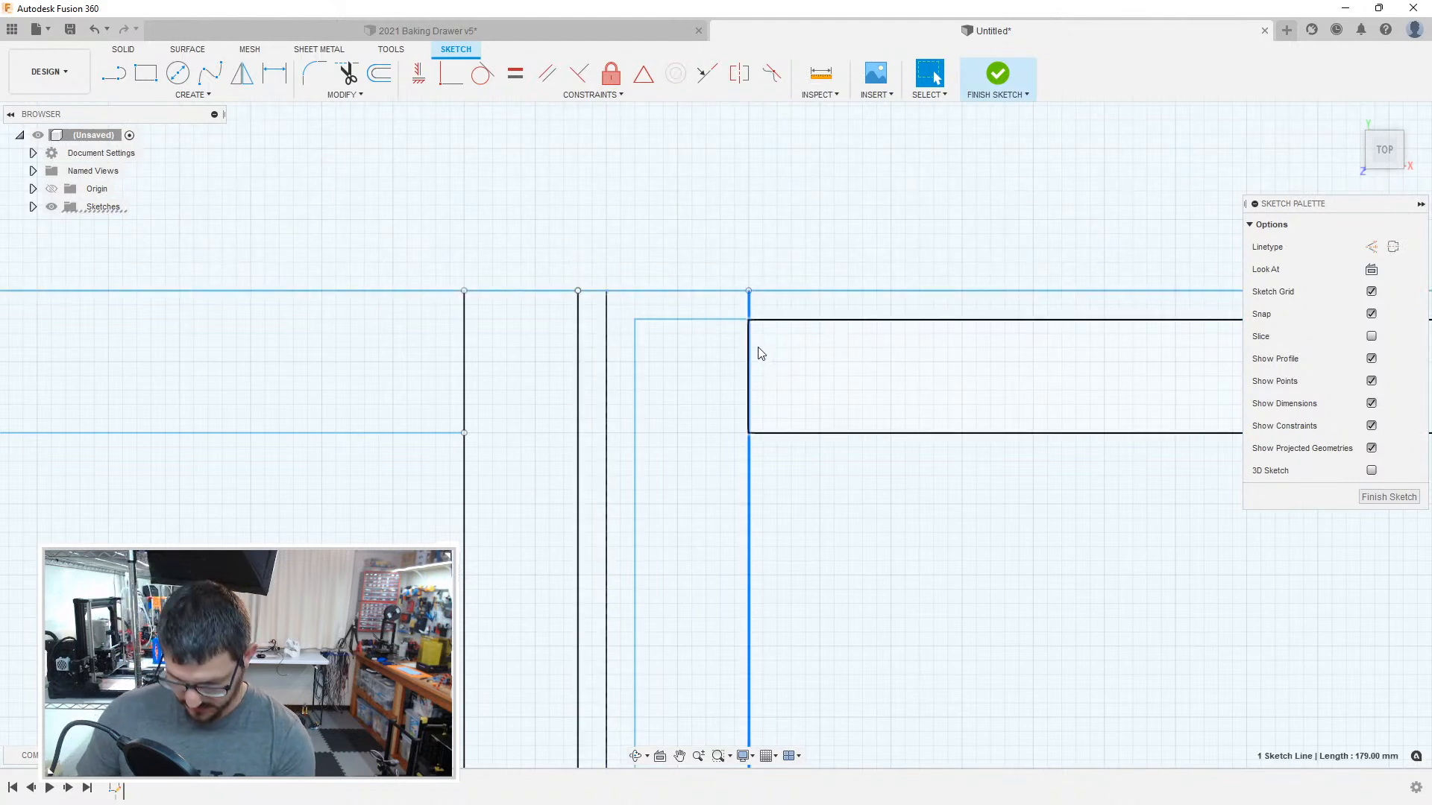
key("Delete")
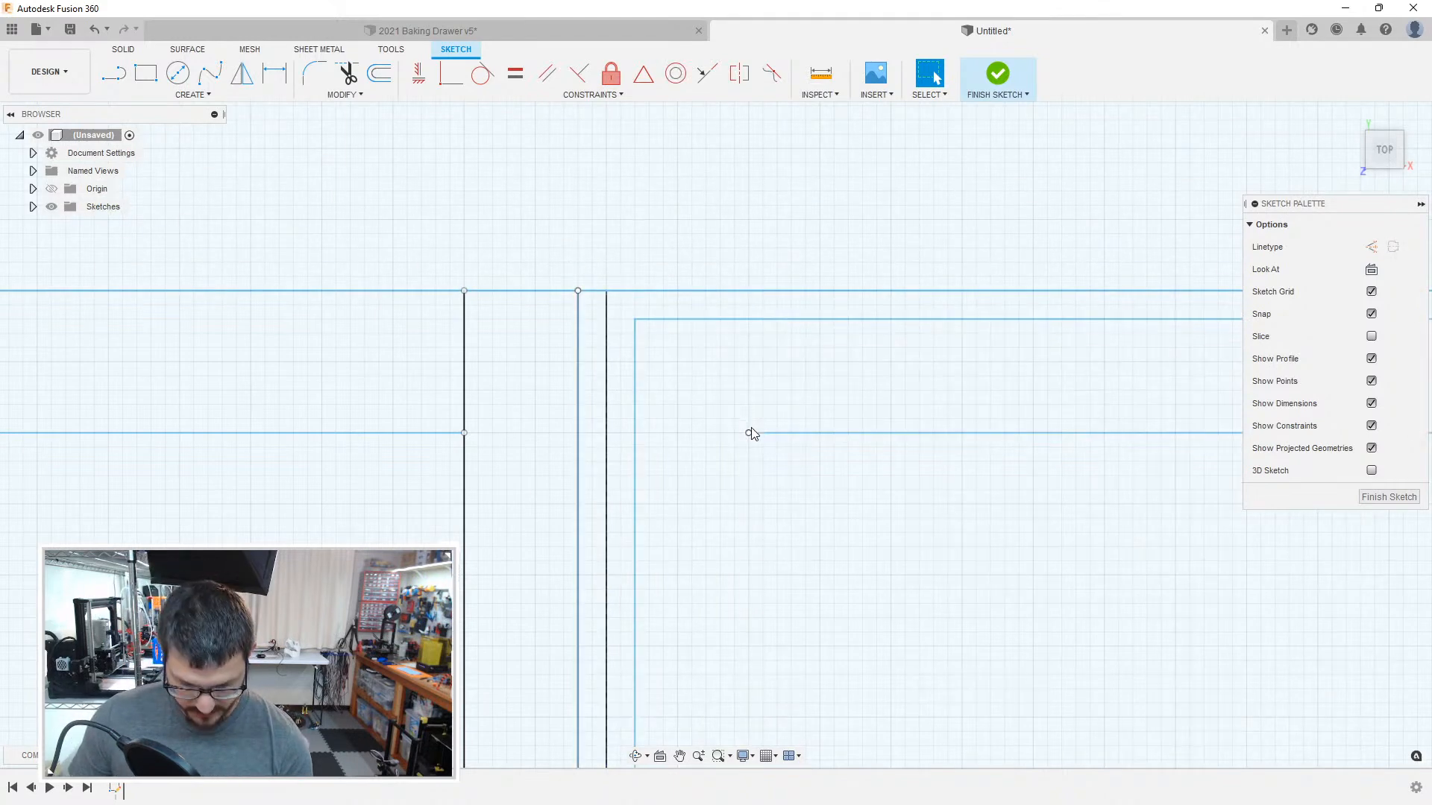
Step: Draw a 178 mm vertical line closing the left inner wall of the second compartment from the right
left_click(748, 435)
scroll(768, 629, "down", 8)
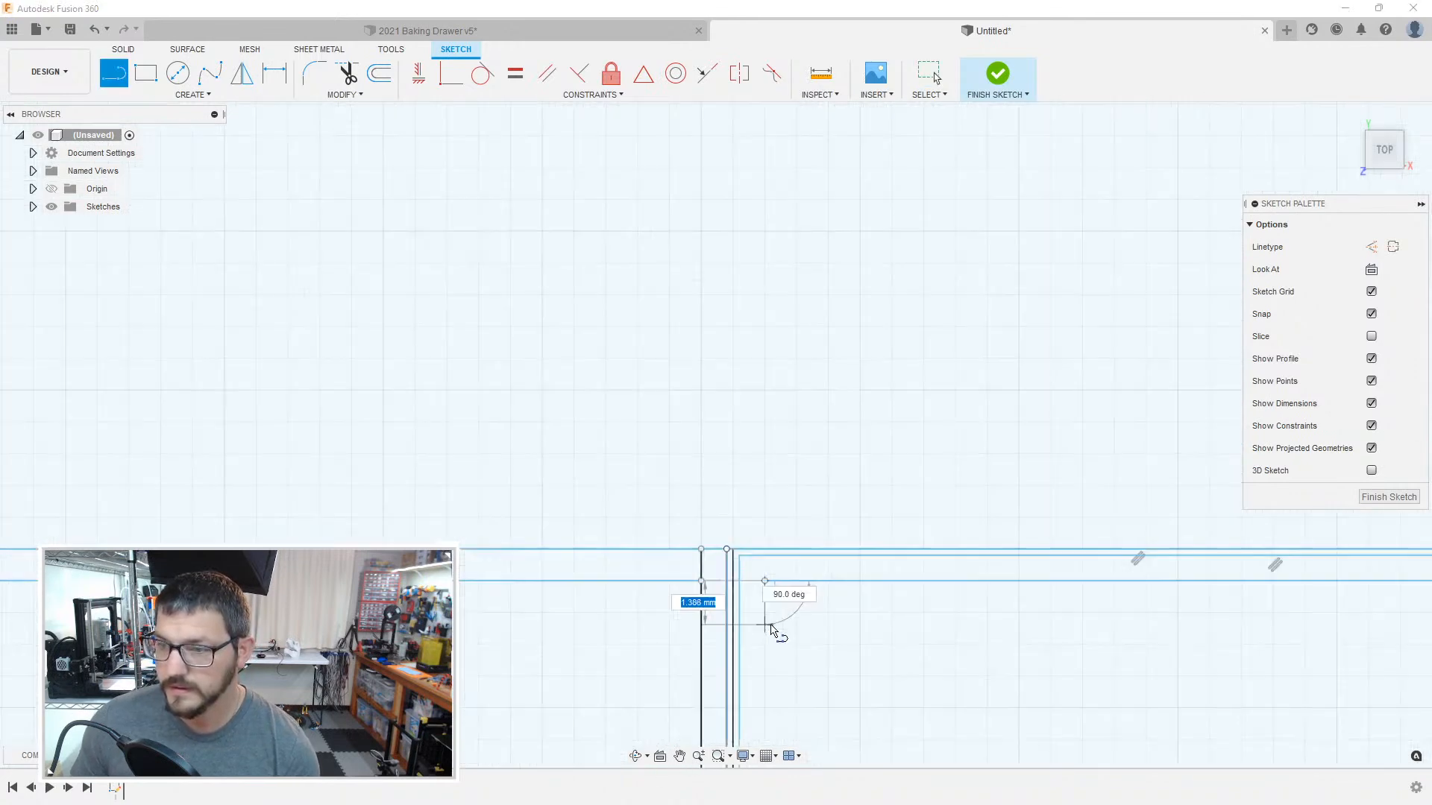
middle_click_drag(873, 686, 906, 386)
mouse_move(848, 640)
middle_mouse_down()
mouse_move(806, 323)
mouse_move(749, 135)
middle_mouse_up()
middle_click_drag(842, 619, 774, 92)
middle_click_drag(751, 642, 746, 160)
middle_click_drag(813, 582, 764, 149)
middle_click_drag(799, 623, 767, 149)
middle_click_drag(608, 634, 663, 279)
middle_click_drag(674, 560, 686, 365)
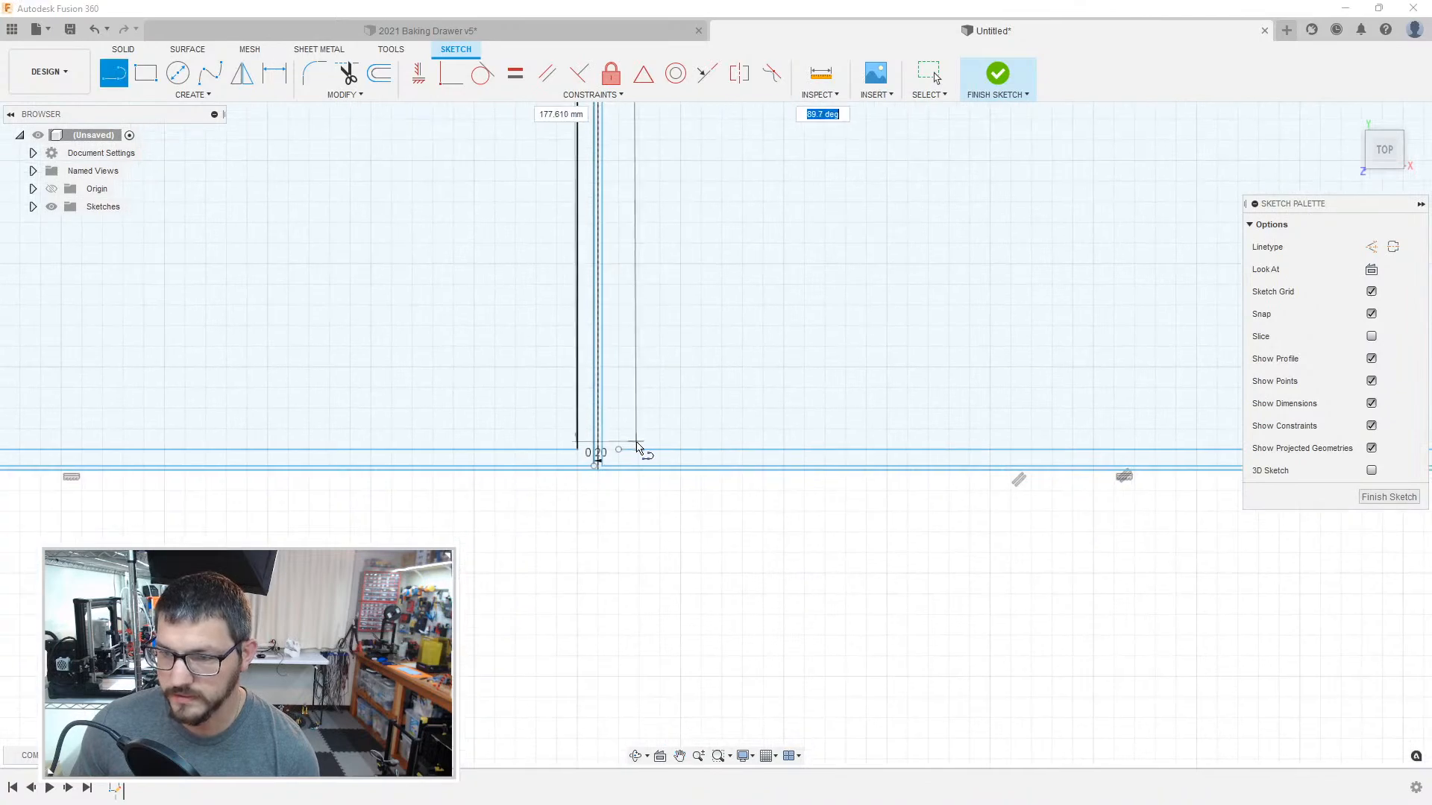
left_click(620, 450)
key("Escape")
left_click(614, 432)
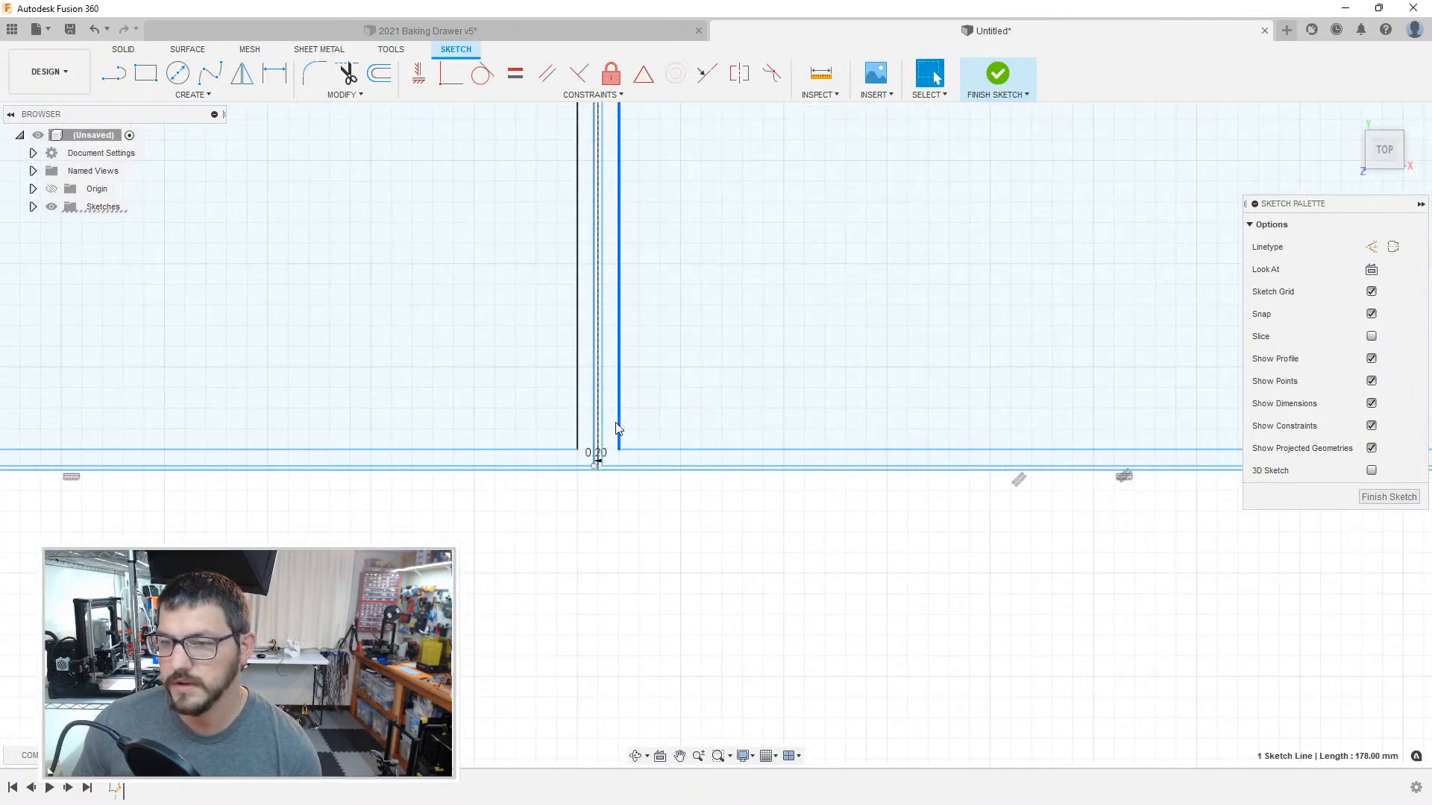
Step: Delete the leftover horizontal stub at the upper end of the divider between the two rightmost compartments
scroll(748, 380, "down", 1)
scroll(746, 377, "down", 5)
middle_click_drag(793, 217, 620, 647)
middle_click_drag(787, 158, 728, 549)
scroll(734, 361, "up", 4)
scroll(734, 355, "up", 4)
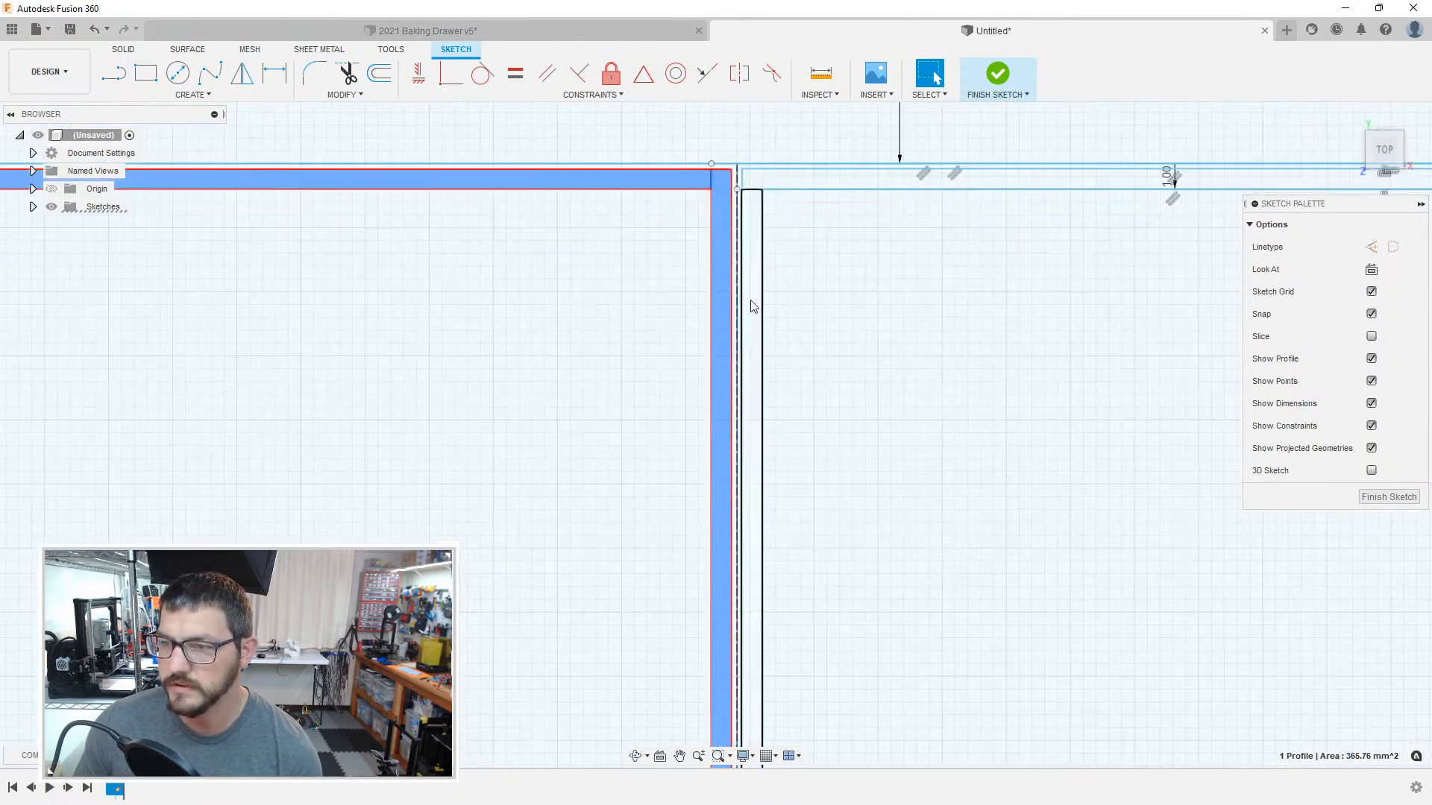
left_click(751, 191)
middle_click_drag(752, 222, 637, 345)
key("Delete")
Step: Draw a 178 mm vertical line closing the right inner wall of the second compartment from the right
middle_click_drag(837, 351, 637, 373)
middle_click_drag(733, 354, 660, 354)
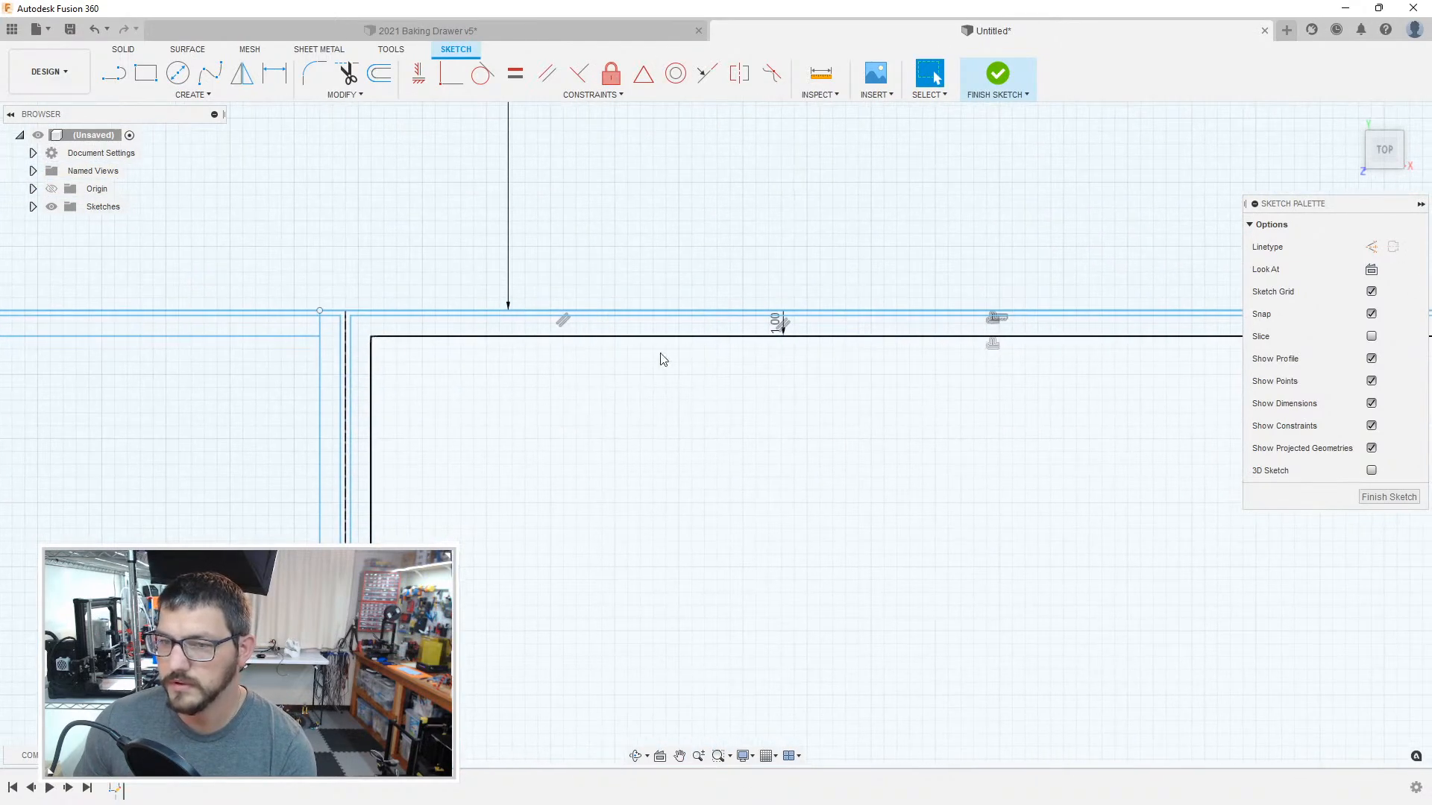
key("l")
left_click(320, 336)
scroll(287, 597, "down", 5)
scroll(273, 661, "down", 2)
middle_click_drag(274, 661, 407, 217)
middle_click_drag(441, 645, 547, 170)
scroll(548, 550, "up", 1)
middle_click_drag(549, 552, 550, 283)
scroll(536, 586, "up", 1)
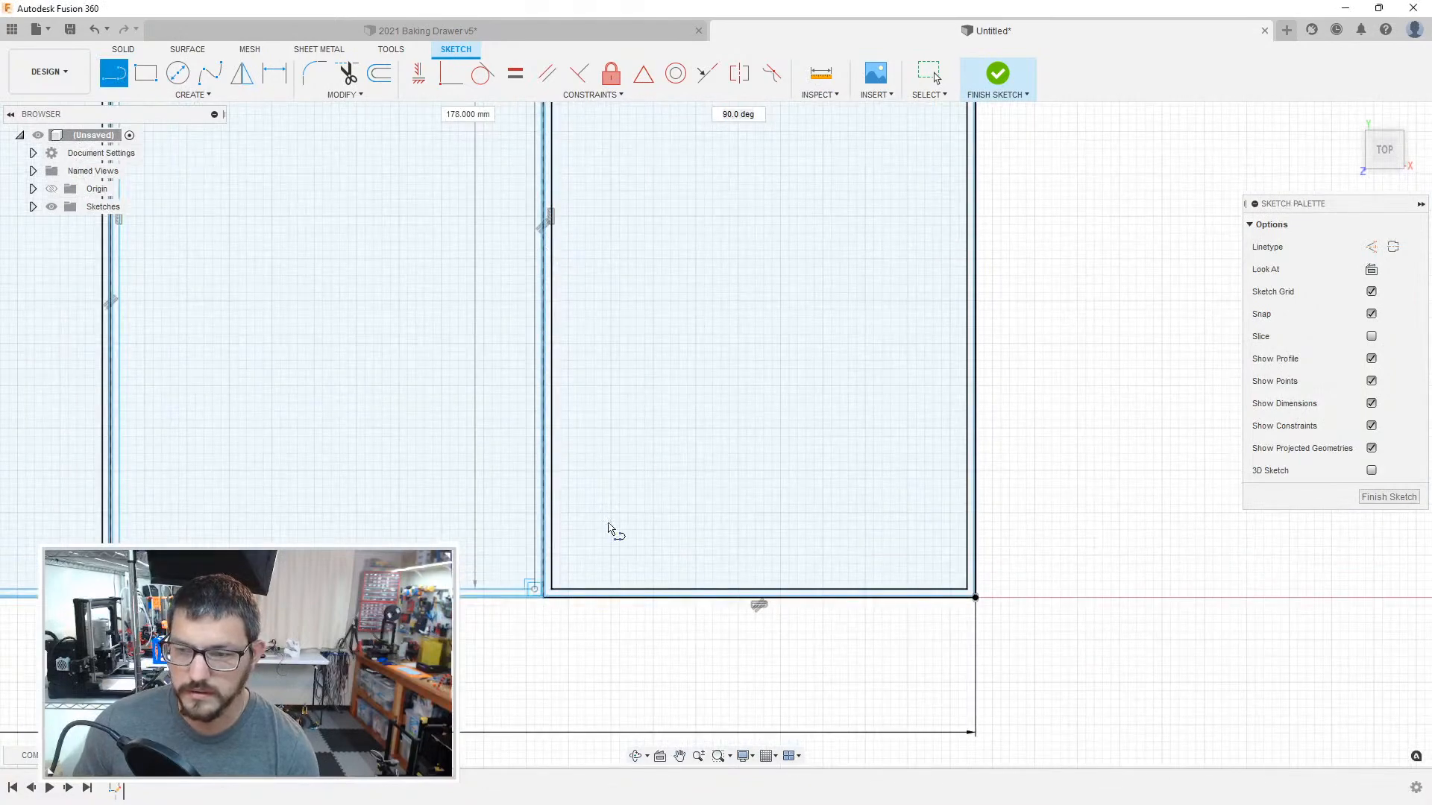
key("Escape")
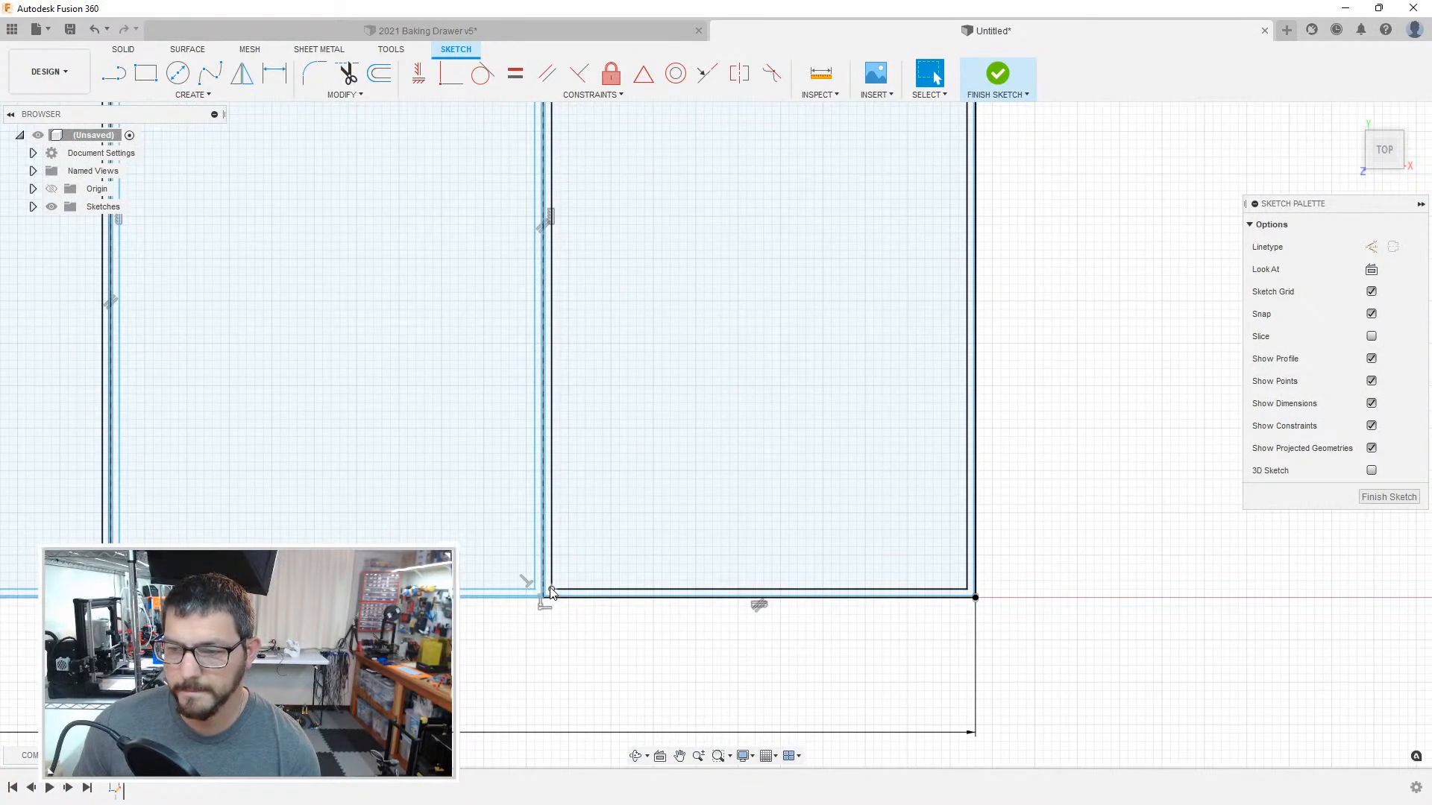
Step: Examine the closed wall profiles of the two rightmost compartments
scroll(549, 589, "up", 6)
left_click(527, 578)
left_click(562, 553)
scroll(705, 414, "down", 6)
middle_click_drag(734, 432, 634, 775)
middle_click_drag(776, 276, 604, 799)
middle_click_drag(696, 316, 651, 804)
scroll(575, 522, "down", 2)
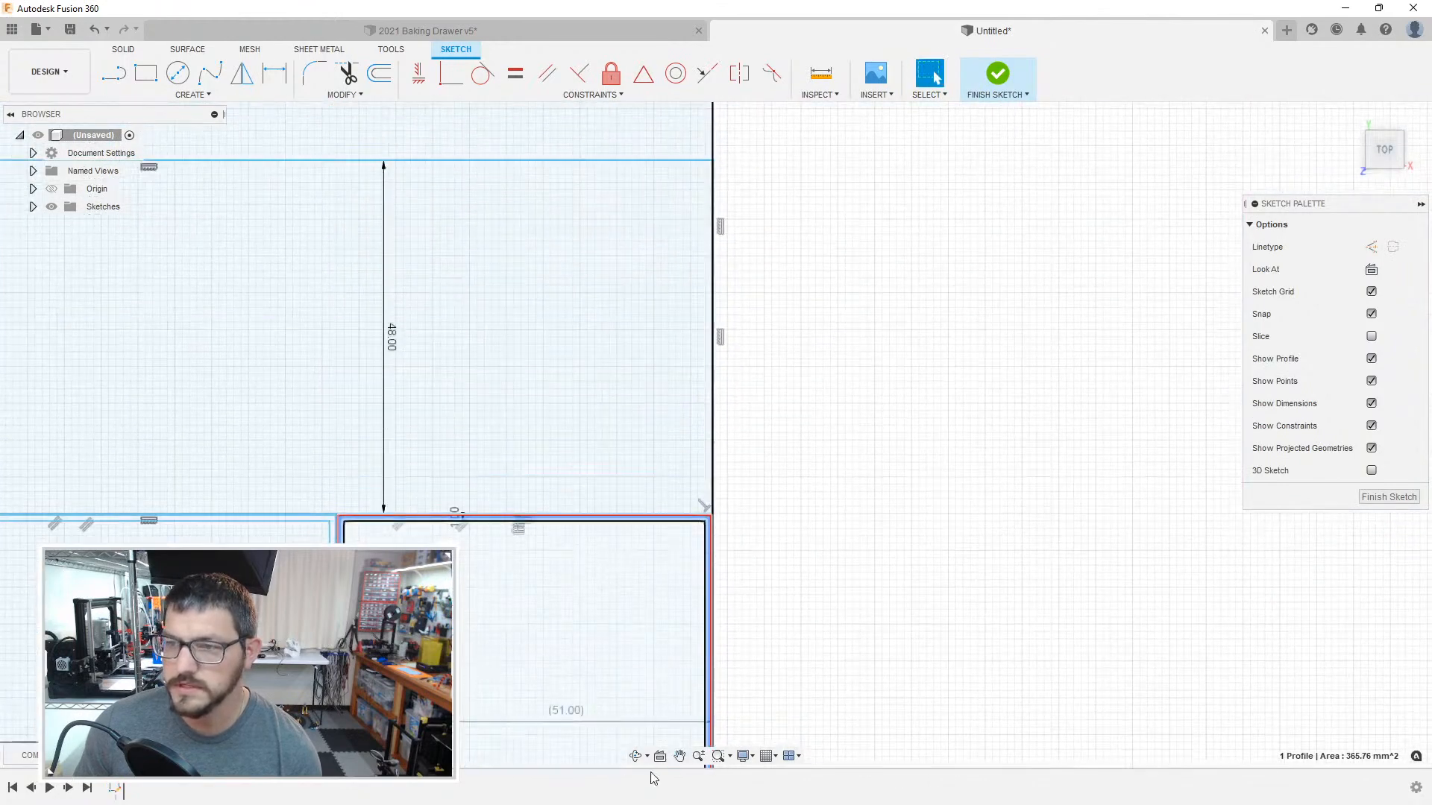
Step: Offset the boundary of the 48 mm tall compartment above the lower row by -1 mm, towards its inside
scroll(584, 517, "up", 4)
mouse_move(653, 723)
middle_mouse_down()
mouse_move(691, 658)
mouse_move(719, 521)
middle_mouse_up()
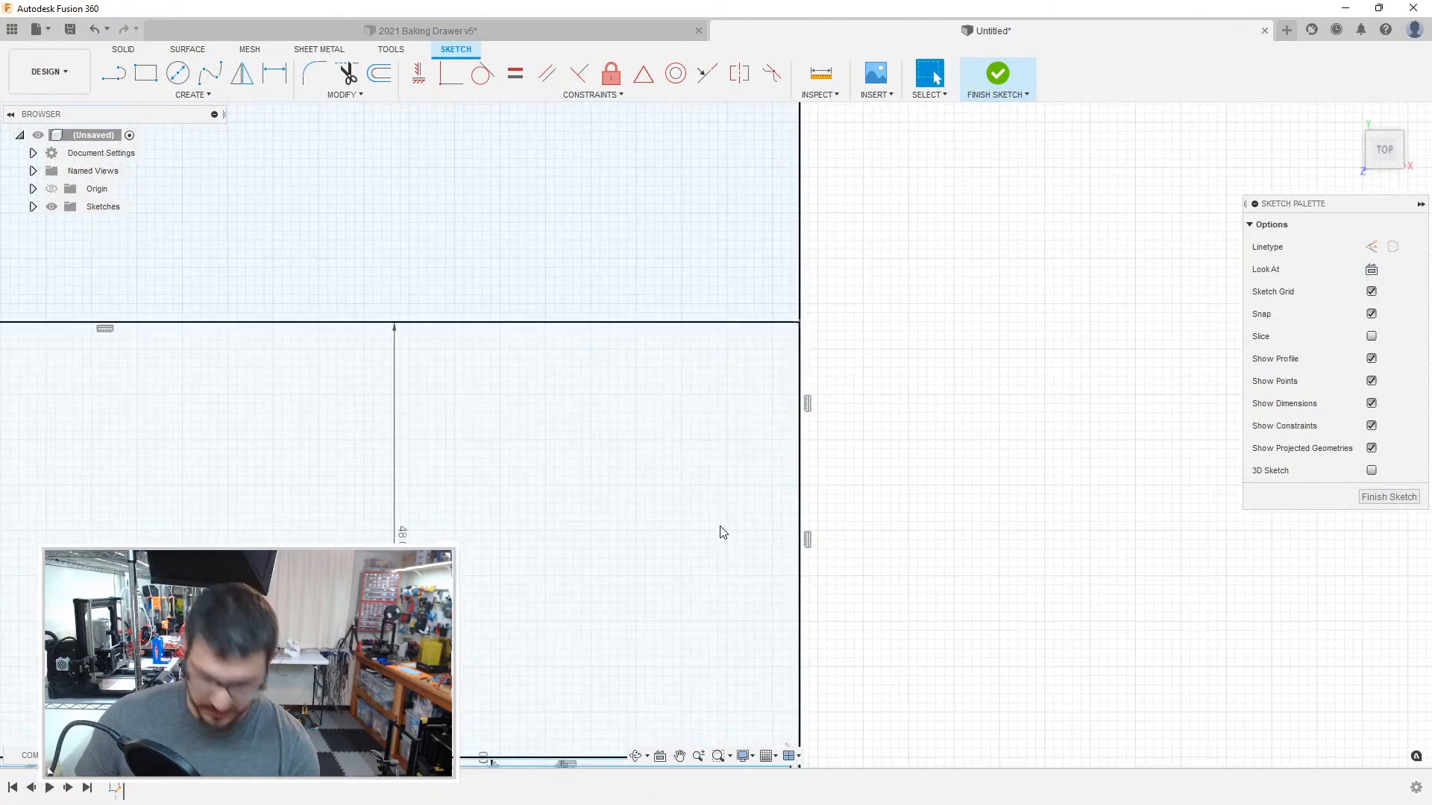
key("o")
left_click(800, 463)
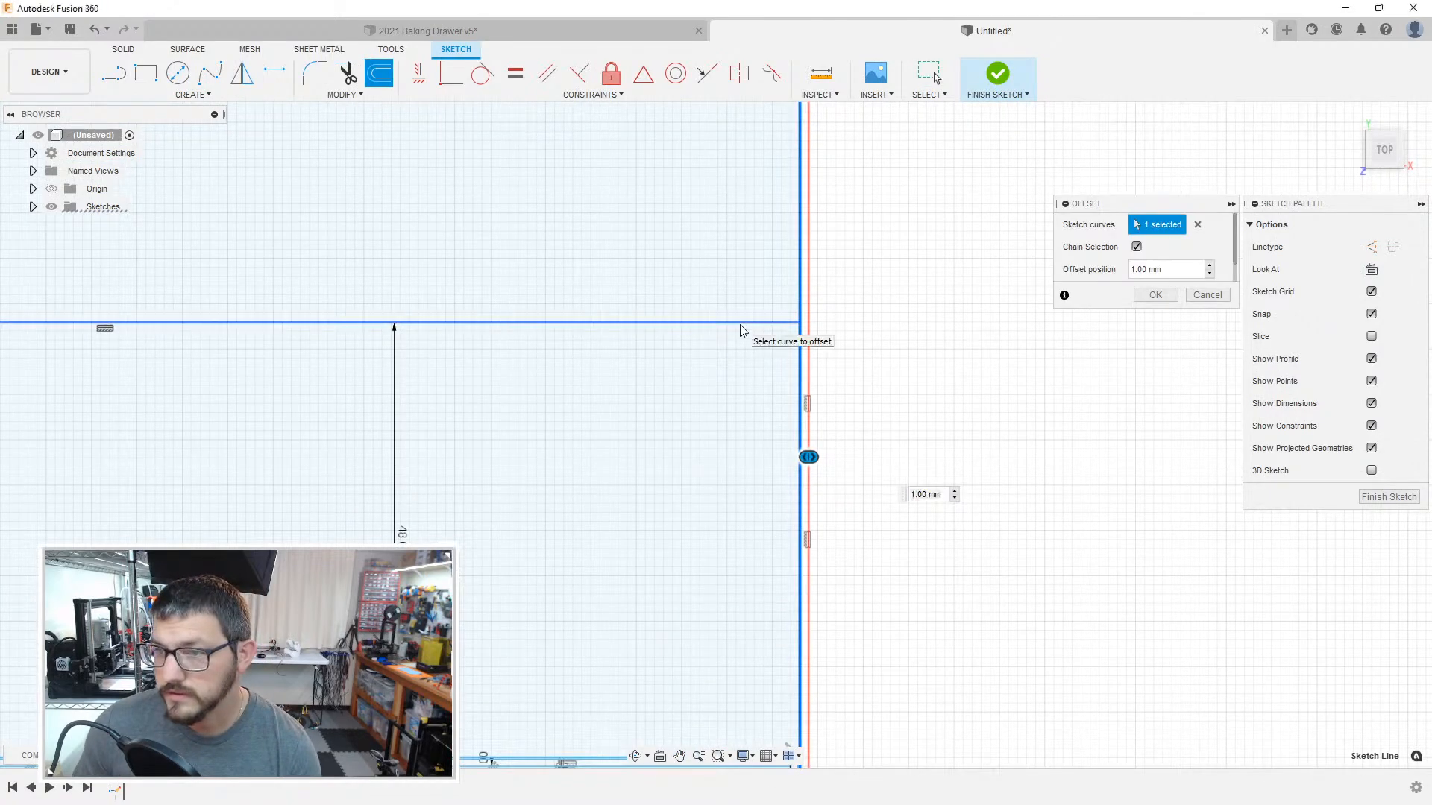
scroll(828, 377, "up", 5)
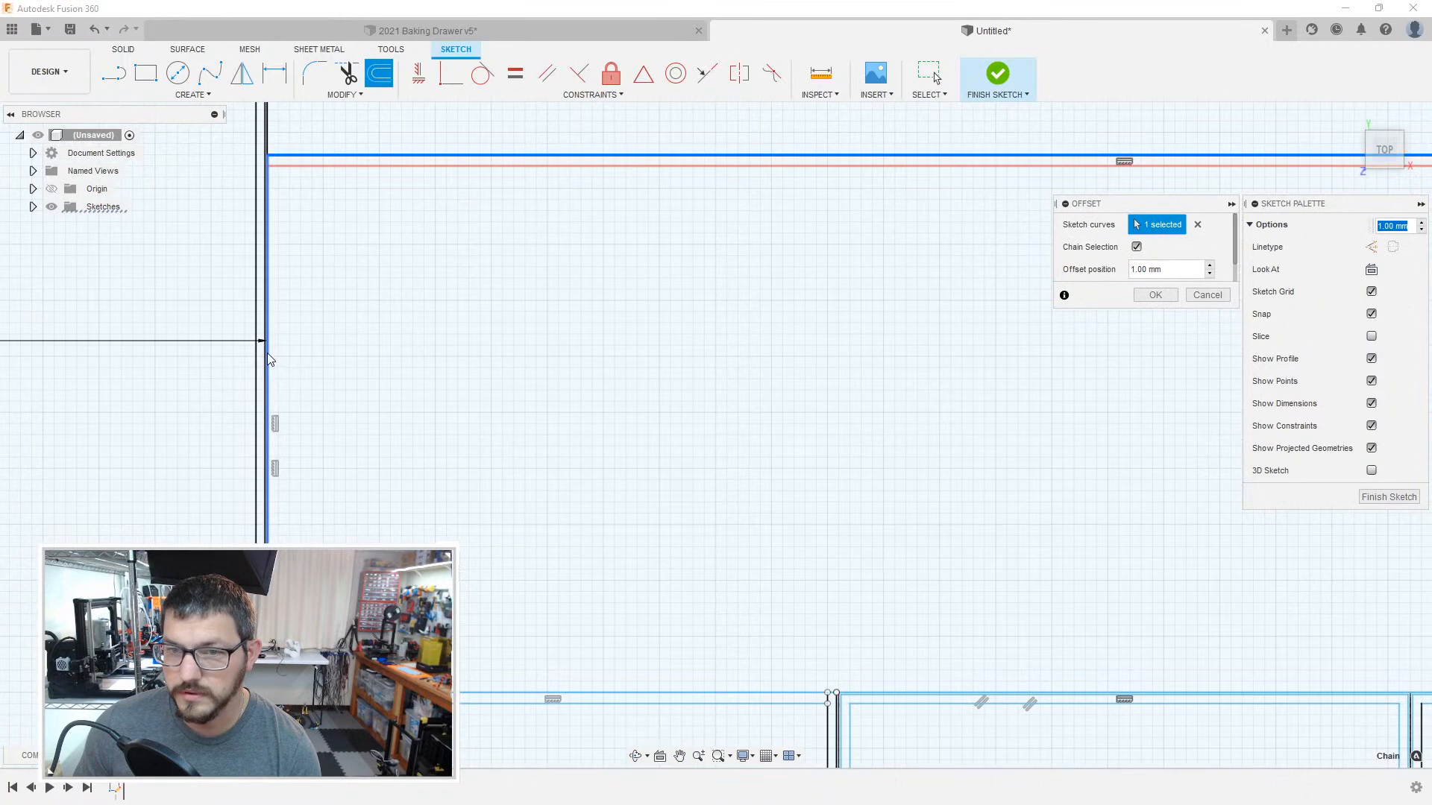
scroll(267, 351, "up", 3)
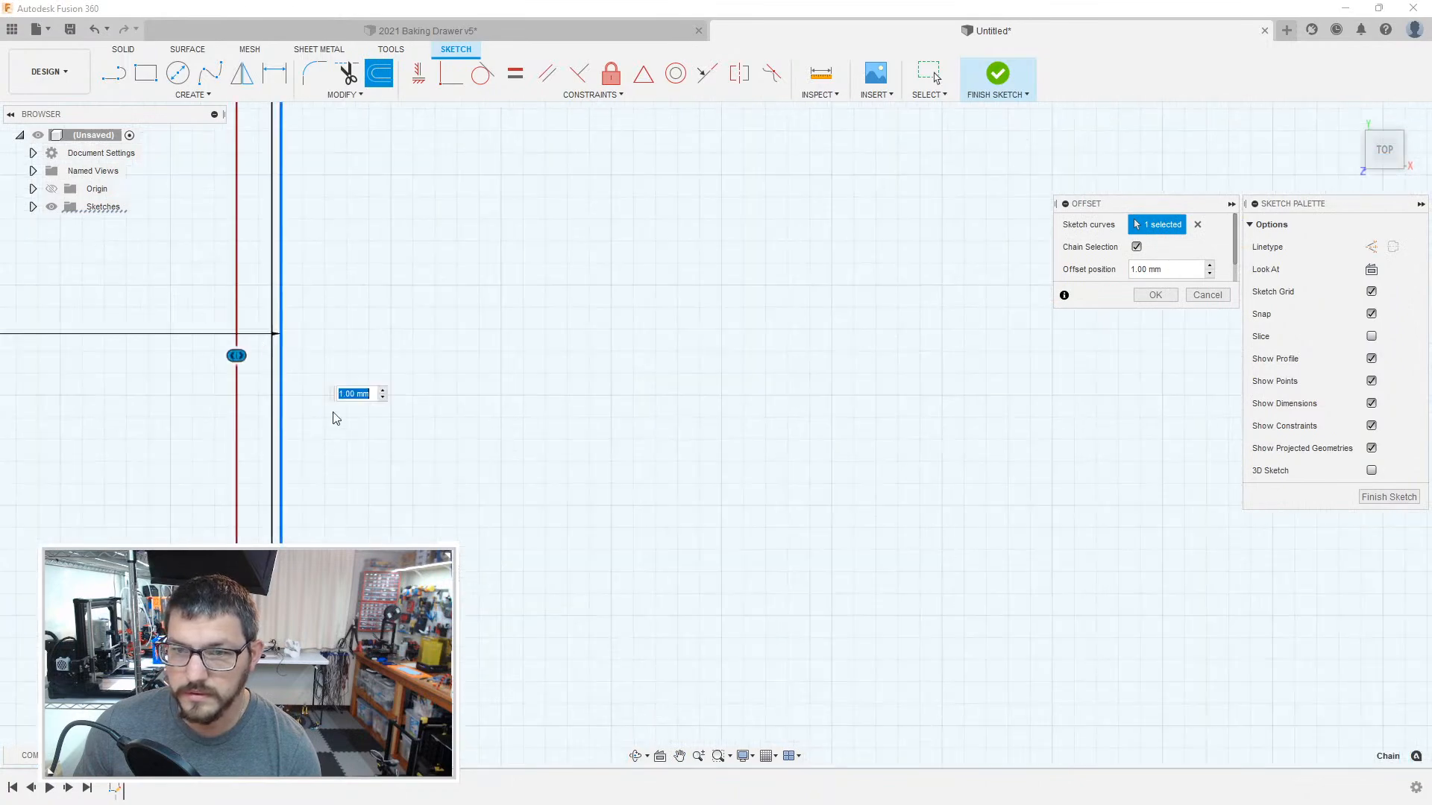
scroll(375, 534, "down", 3)
middle_click_drag(461, 643, 446, 398)
middle_click_drag(419, 709, 485, 391)
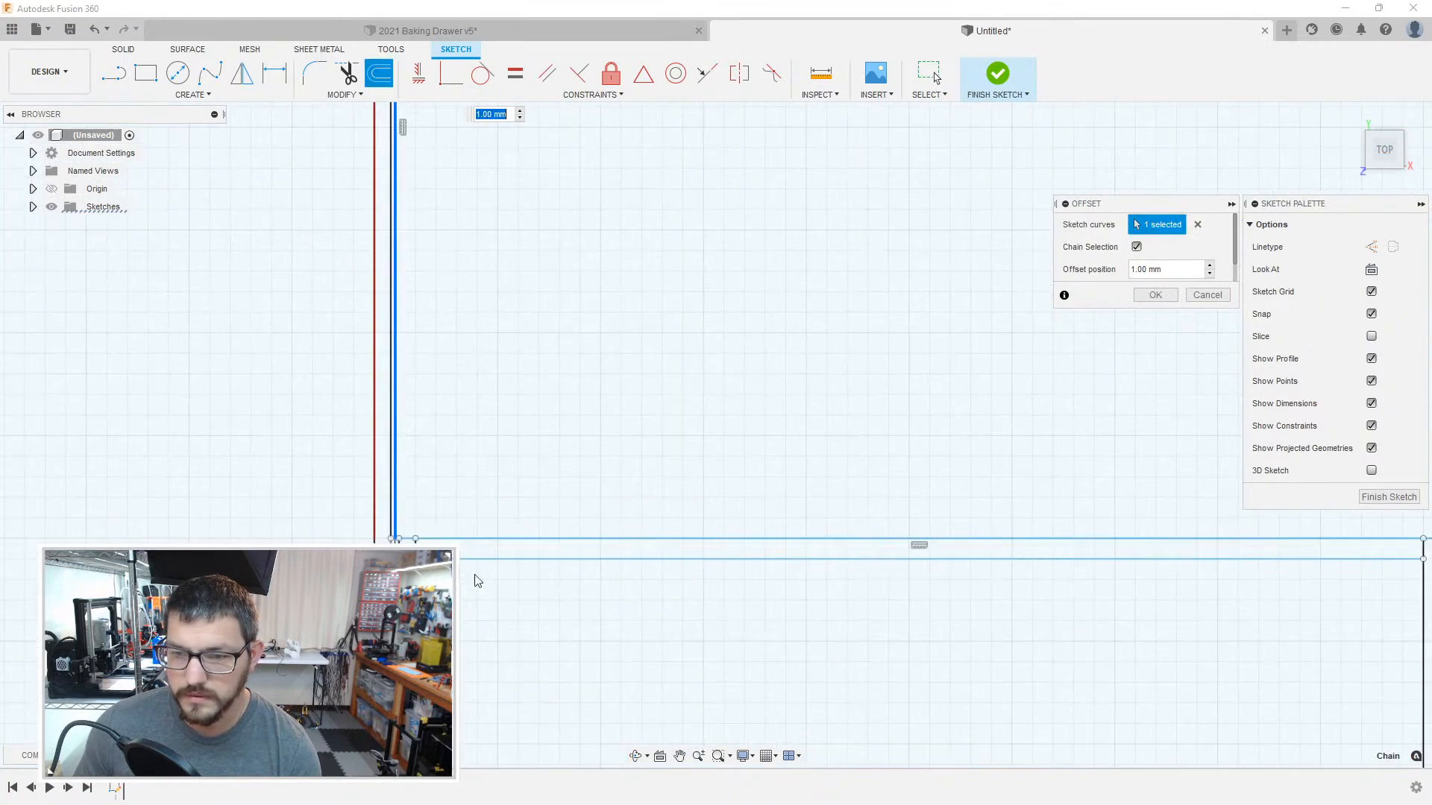
type("-1")
key("Return")
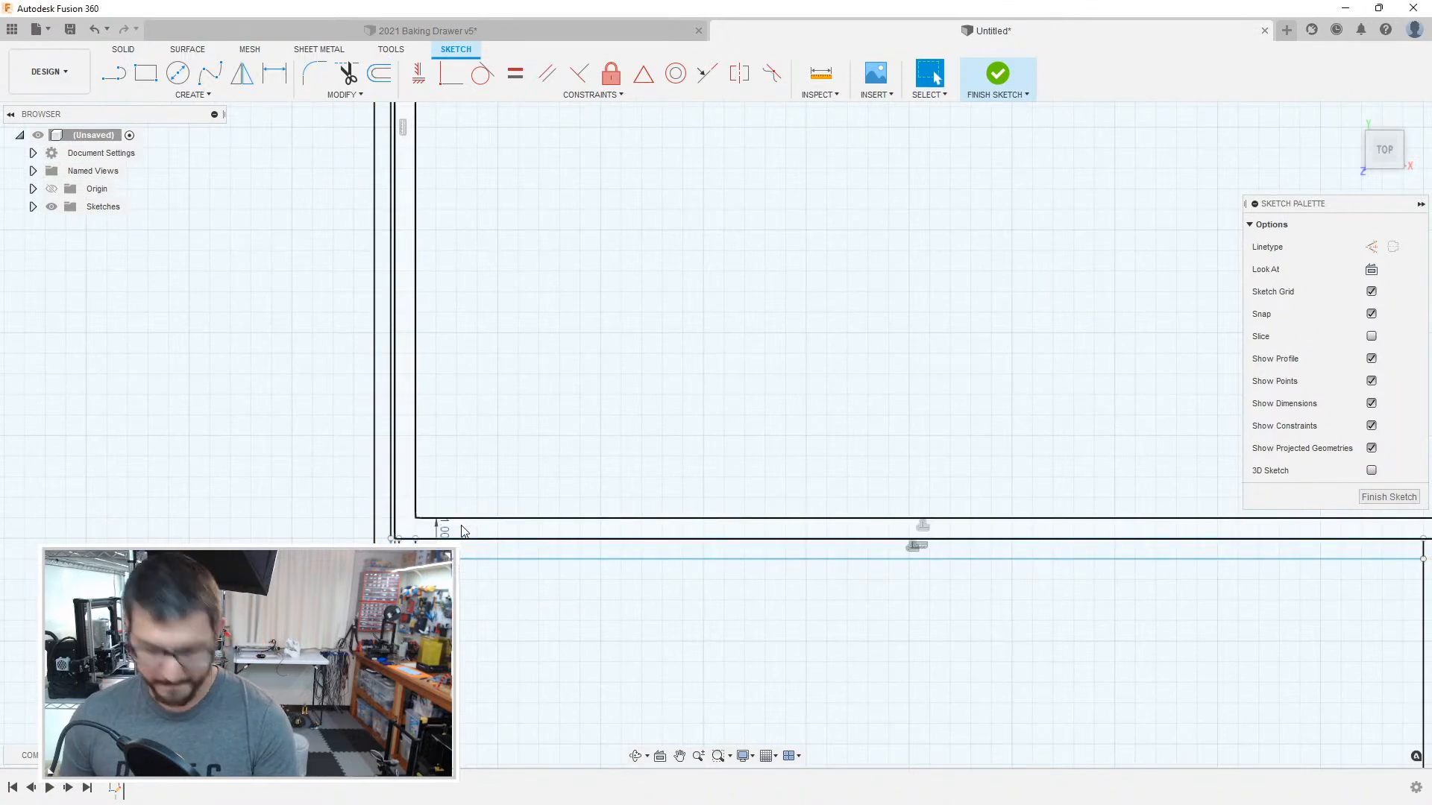
Step: Offset the boundary of the 48 mm tall compartment above the lower row by -0.2 mm, towards its inside
key("o")
left_click(394, 525)
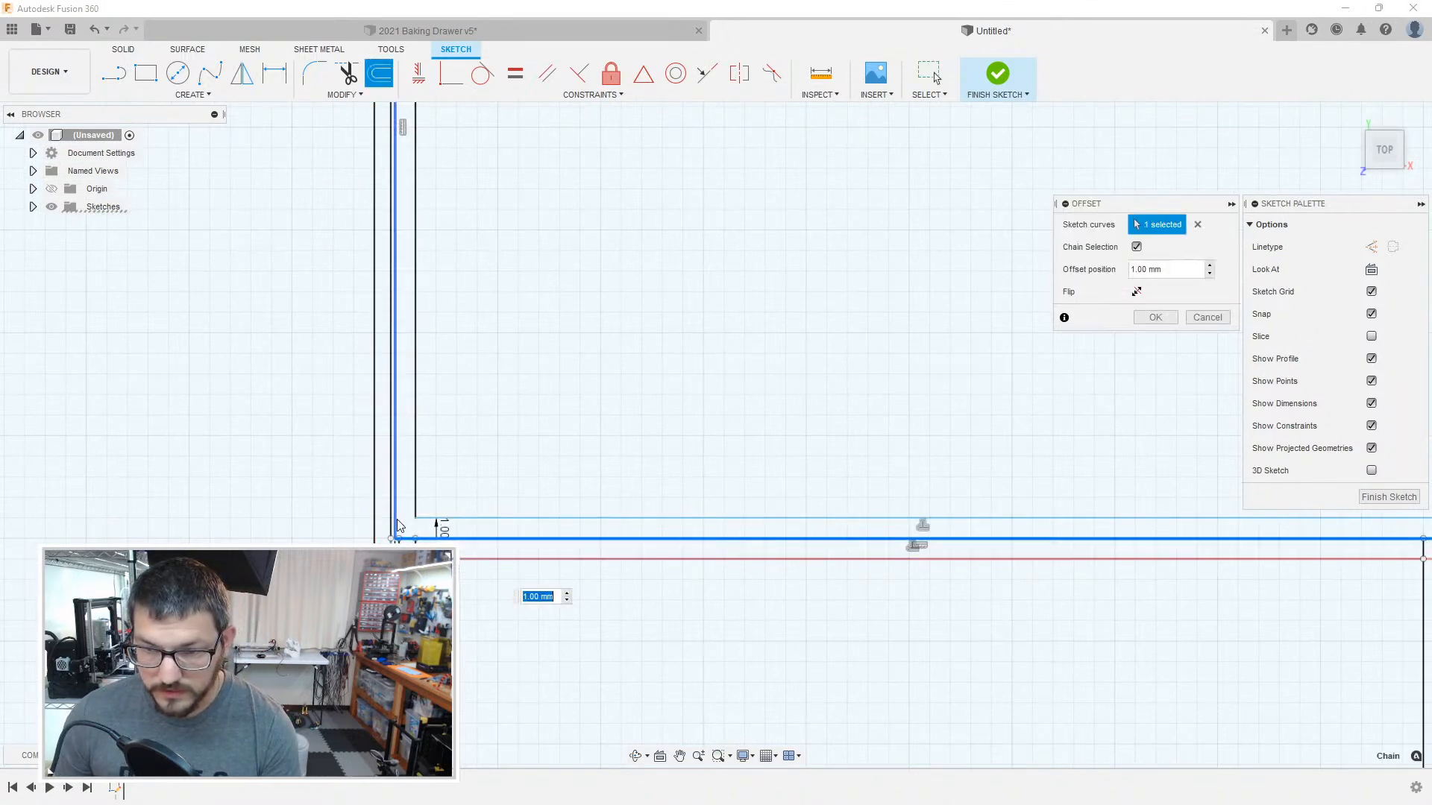
middle_click_drag(523, 488, 501, 746)
mouse_move(591, 246)
middle_mouse_down()
mouse_move(507, 769)
mouse_move(486, 671)
mouse_move(532, 802)
middle_mouse_up()
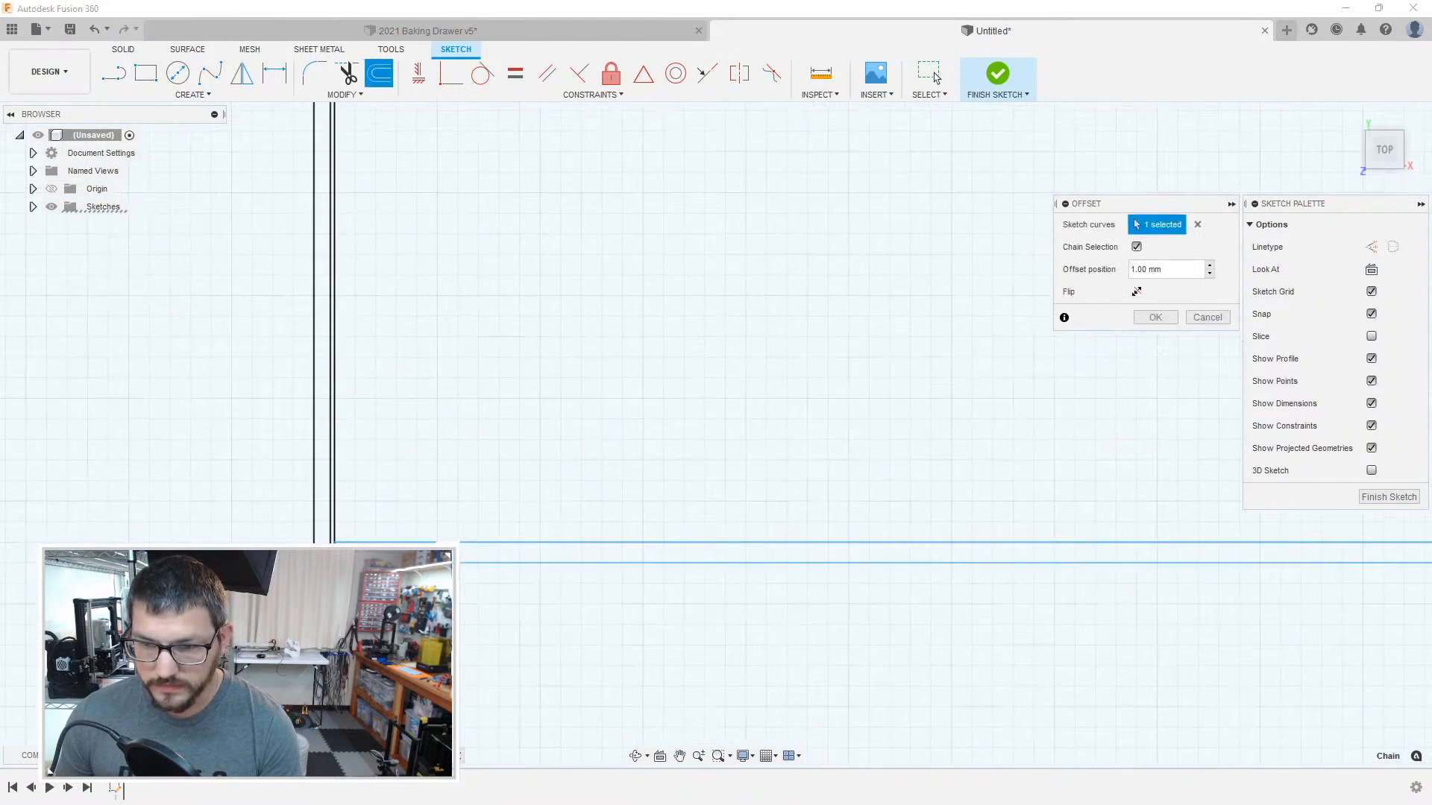
mouse_move(1072, 585)
middle_mouse_down()
mouse_move(575, 504)
mouse_move(320, 428)
middle_mouse_up()
mouse_move(984, 510)
middle_mouse_down()
mouse_move(313, 490)
mouse_move(638, 467)
middle_mouse_up()
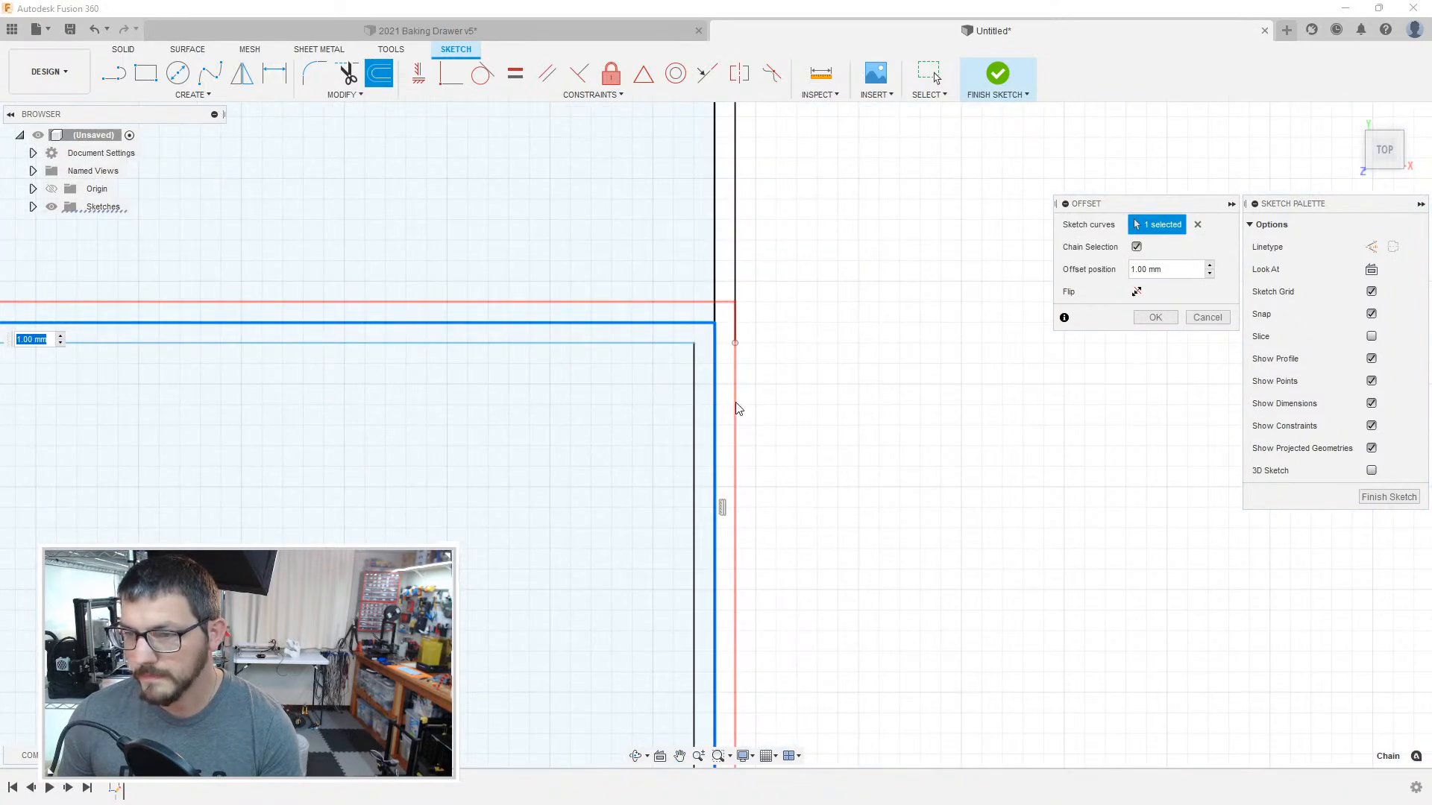
scroll(824, 543, "down", 3)
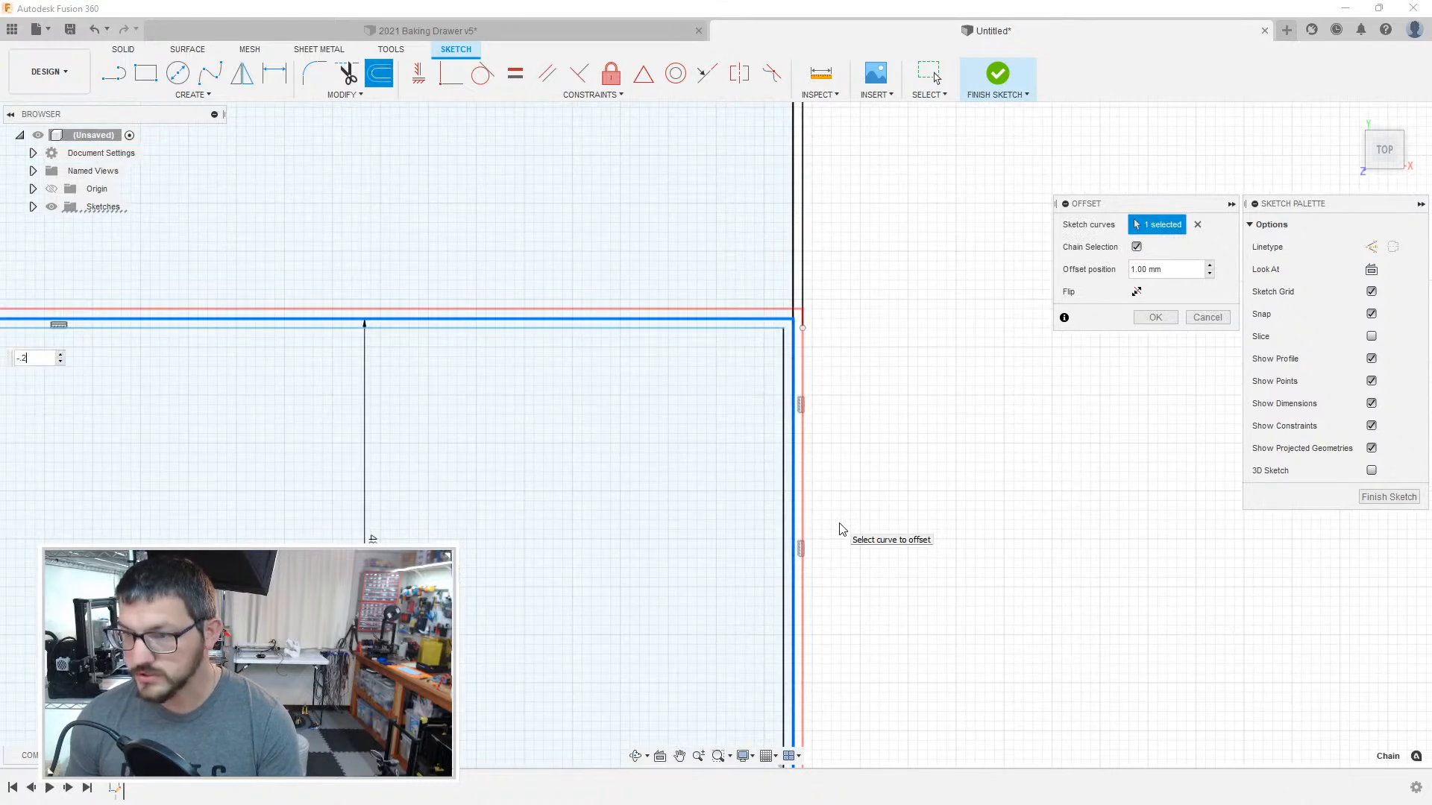
key("Return")
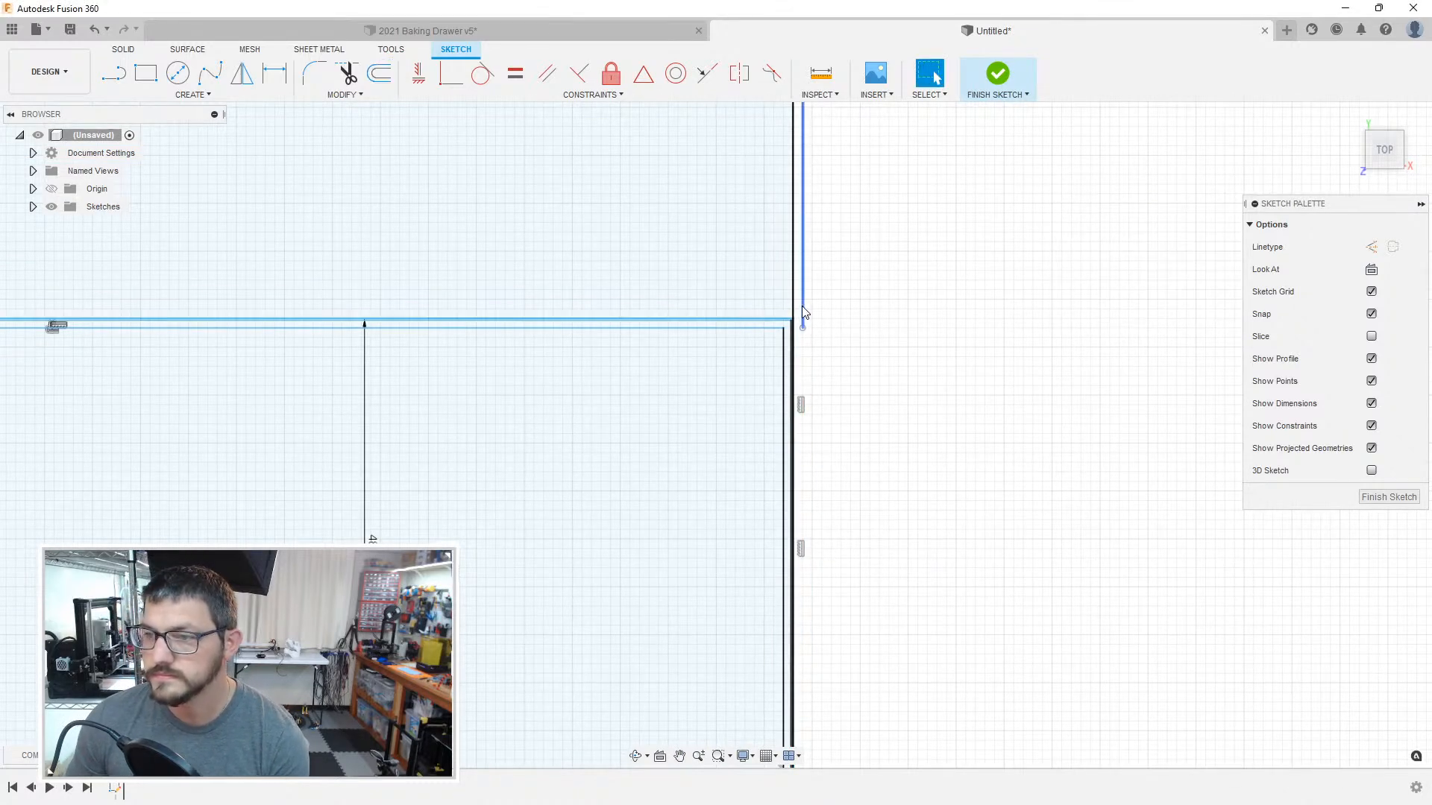
Step: Delete the stray vertical line running outside the outer edge of the large compartment above the 48 mm tall one
left_click(638, 408)
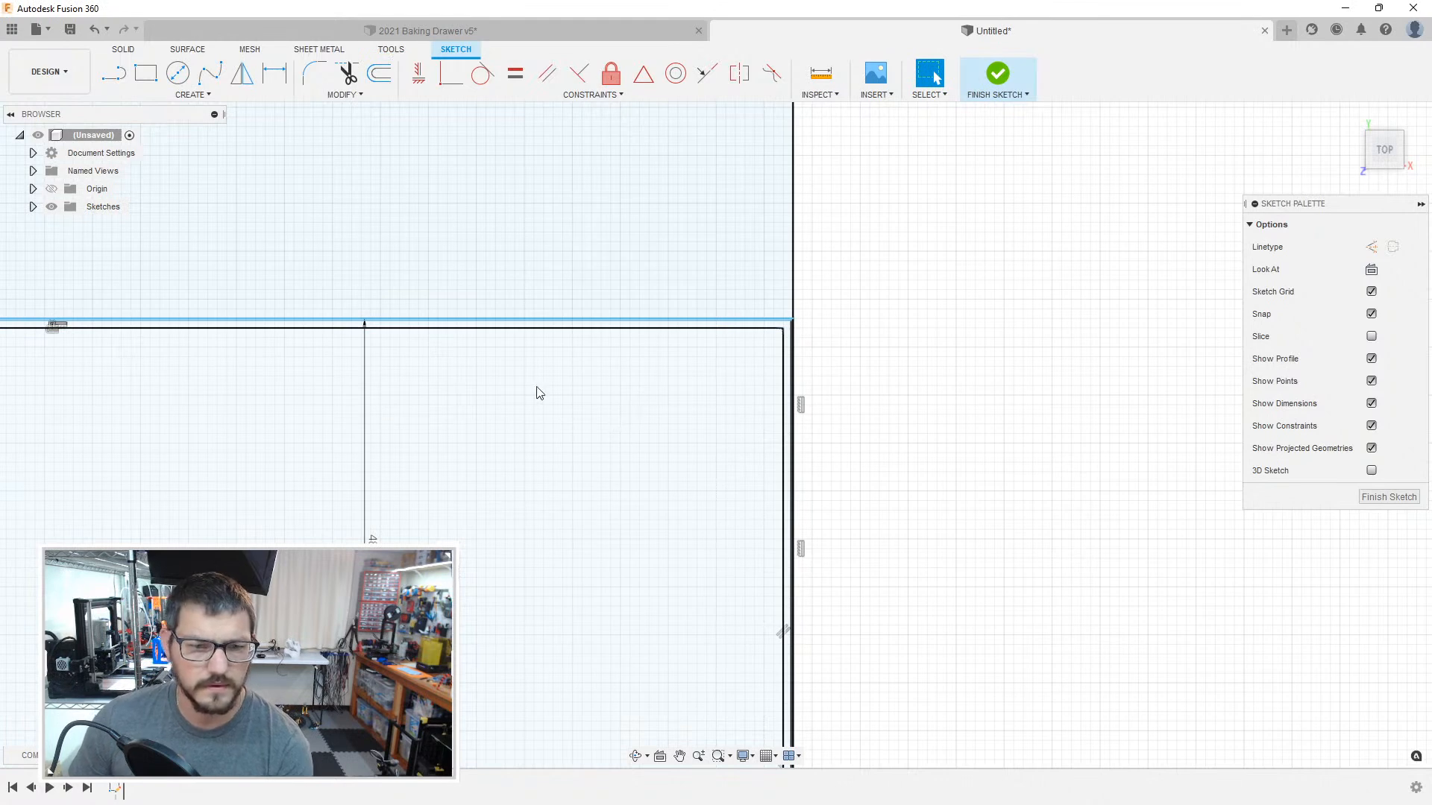
middle_click_drag(541, 388, 616, 539)
left_click(626, 479, "ctrl")
scroll(866, 433, "up", 4)
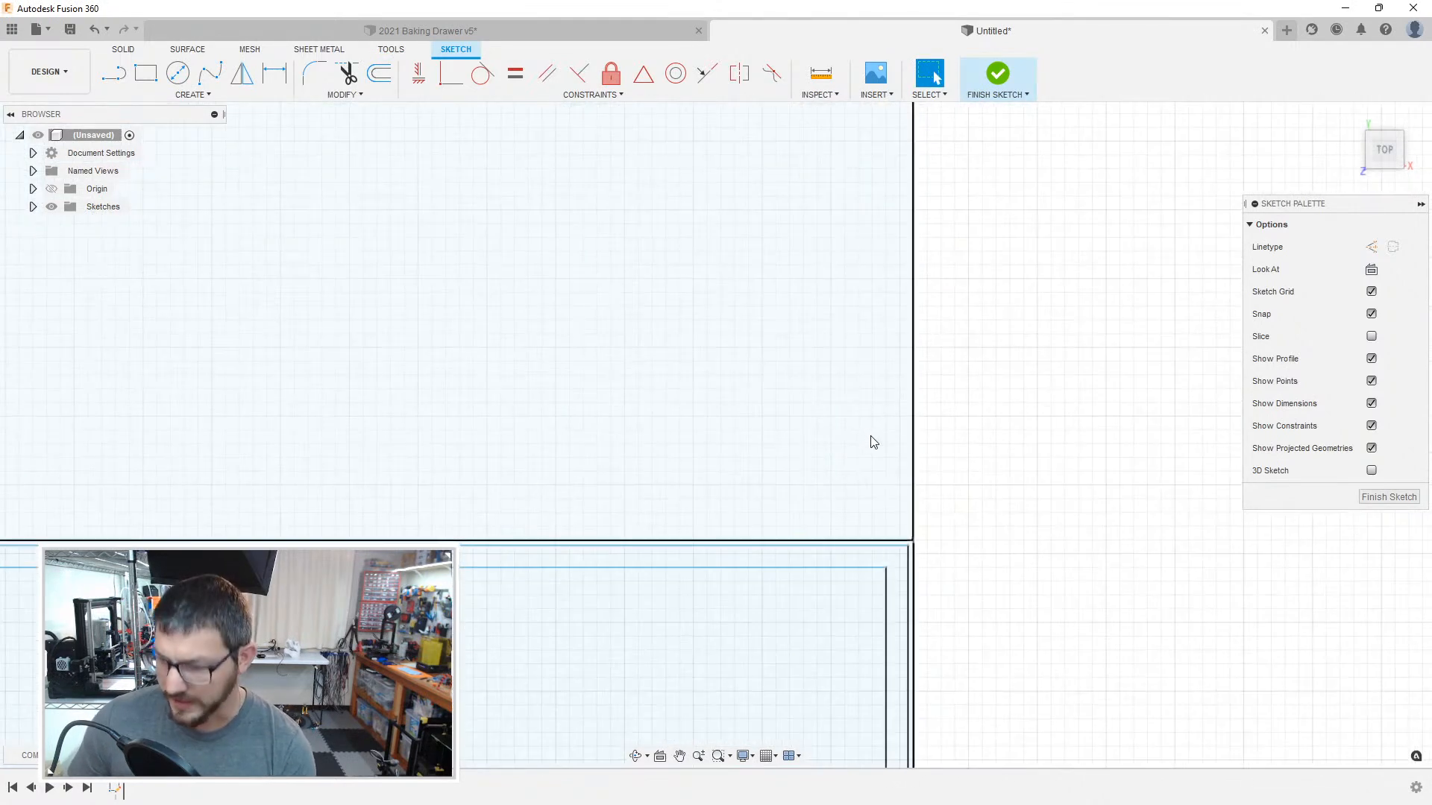
scroll(858, 440, "up", 3)
key("o")
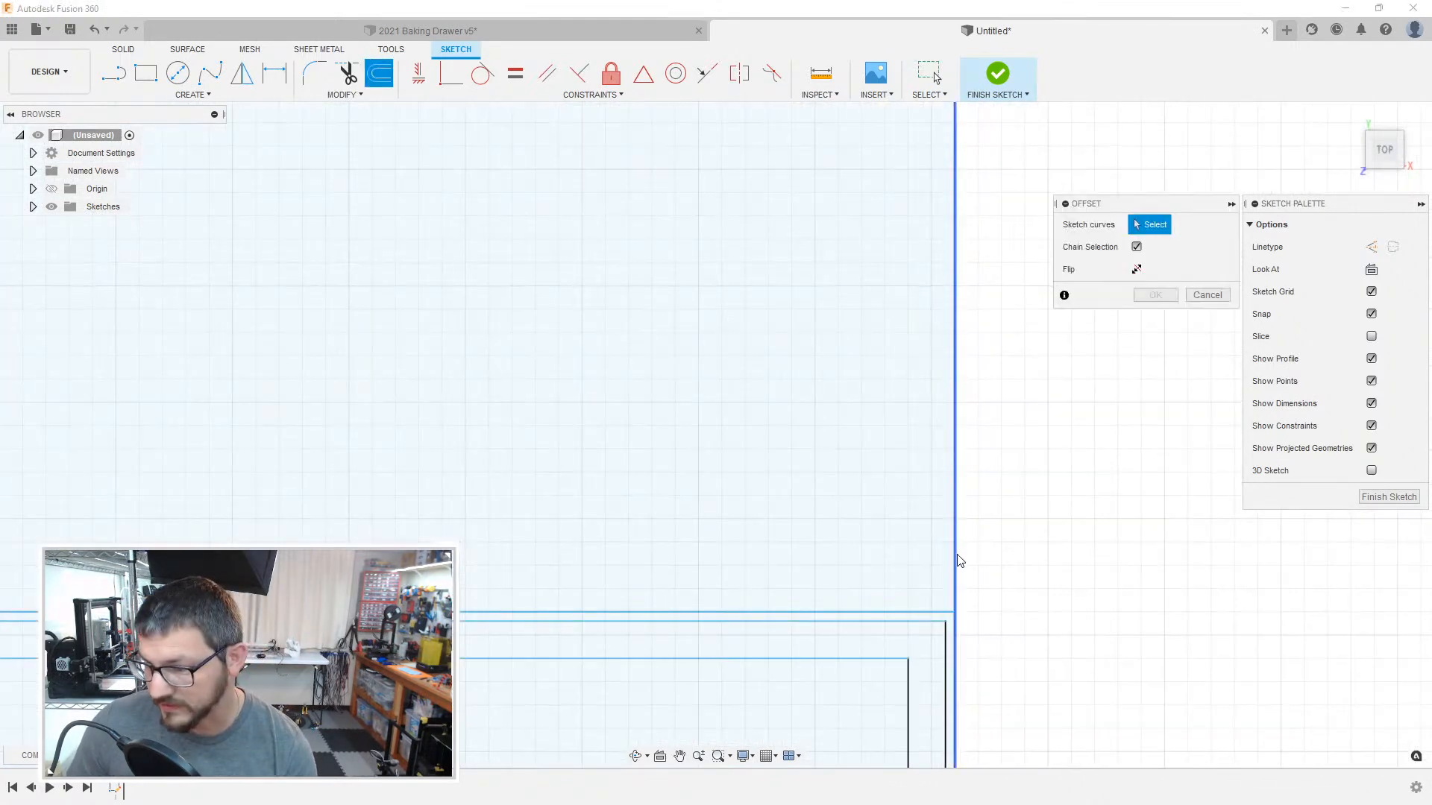
left_click(955, 561)
mouse_move(661, 505)
middle_mouse_down()
mouse_move(469, 489)
mouse_move(1011, 462)
mouse_move(1036, 435)
mouse_move(735, 476)
mouse_move(813, 505)
mouse_move(592, 432)
mouse_move(732, 457)
mouse_move(435, 428)
middle_mouse_up()
scroll(813, 481, "up", 1)
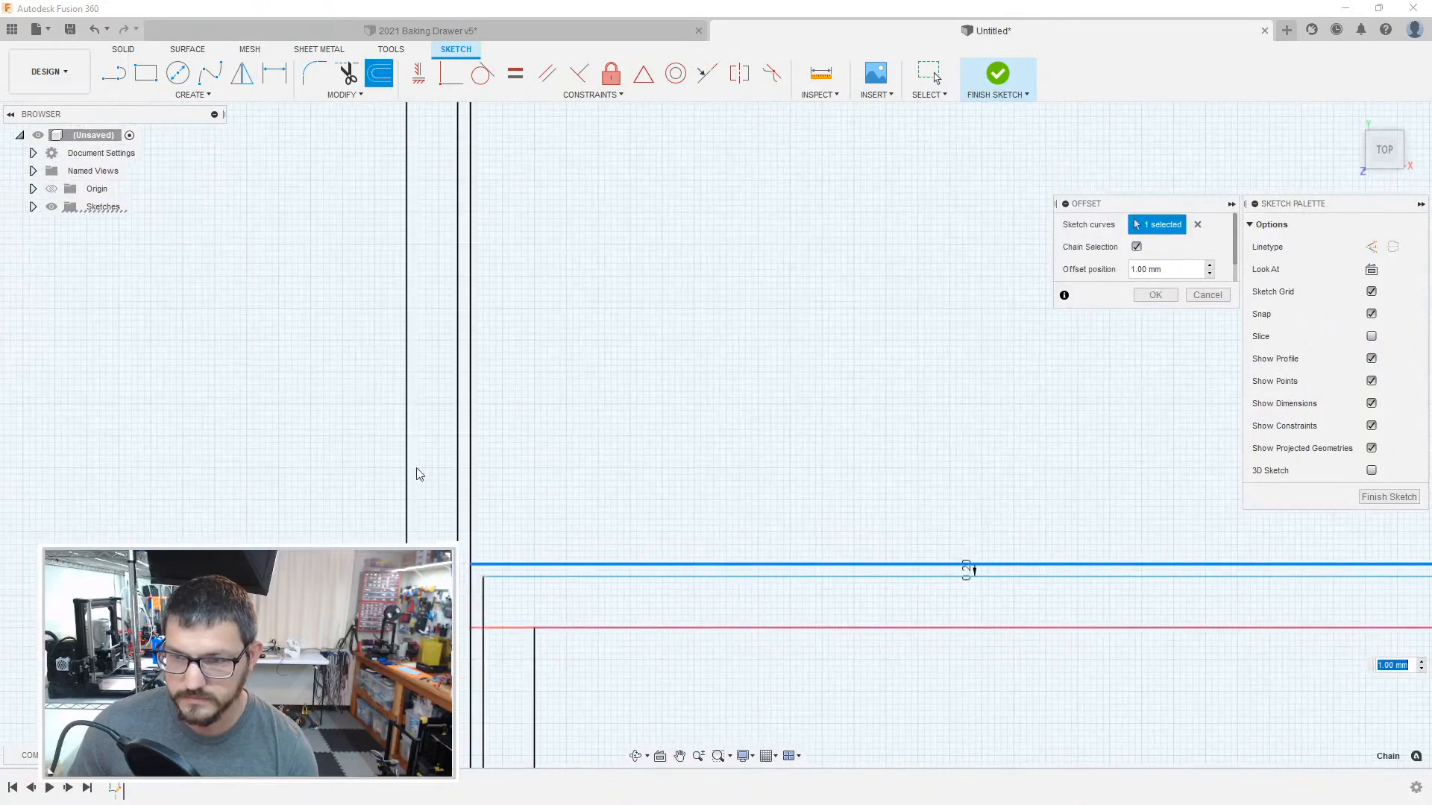
key("Return")
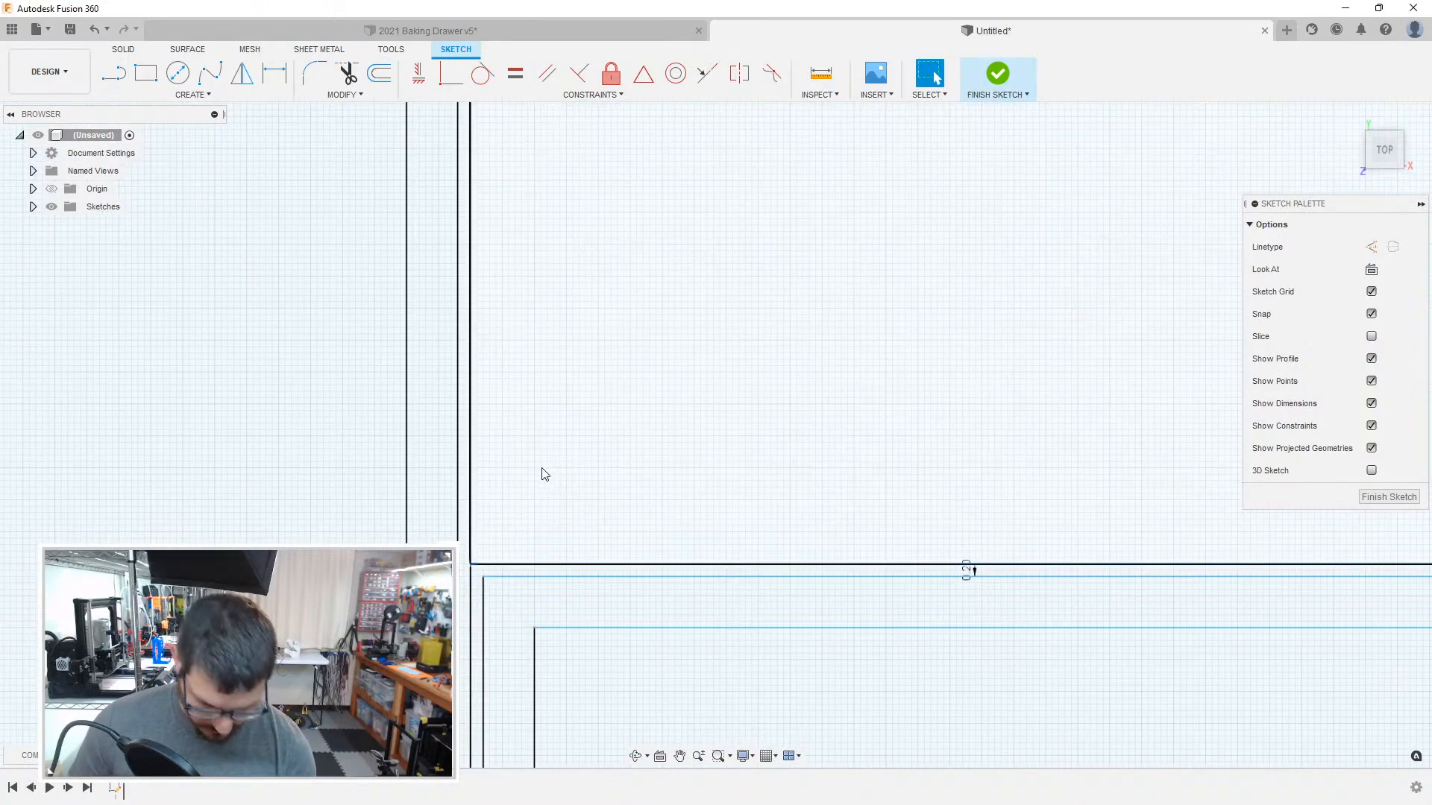
key("o")
left_click(471, 490)
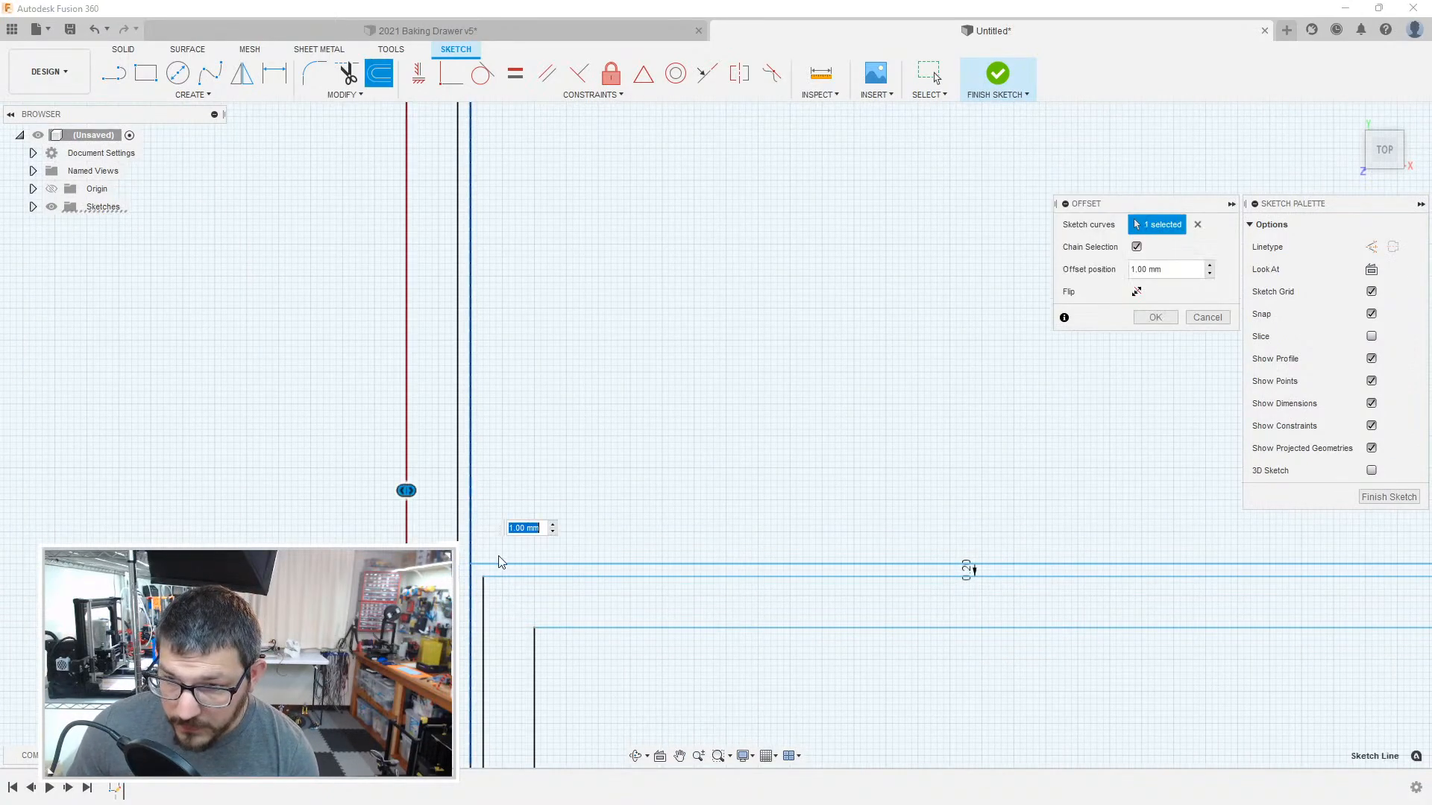
key("Return")
scroll(477, 499, "up", 5)
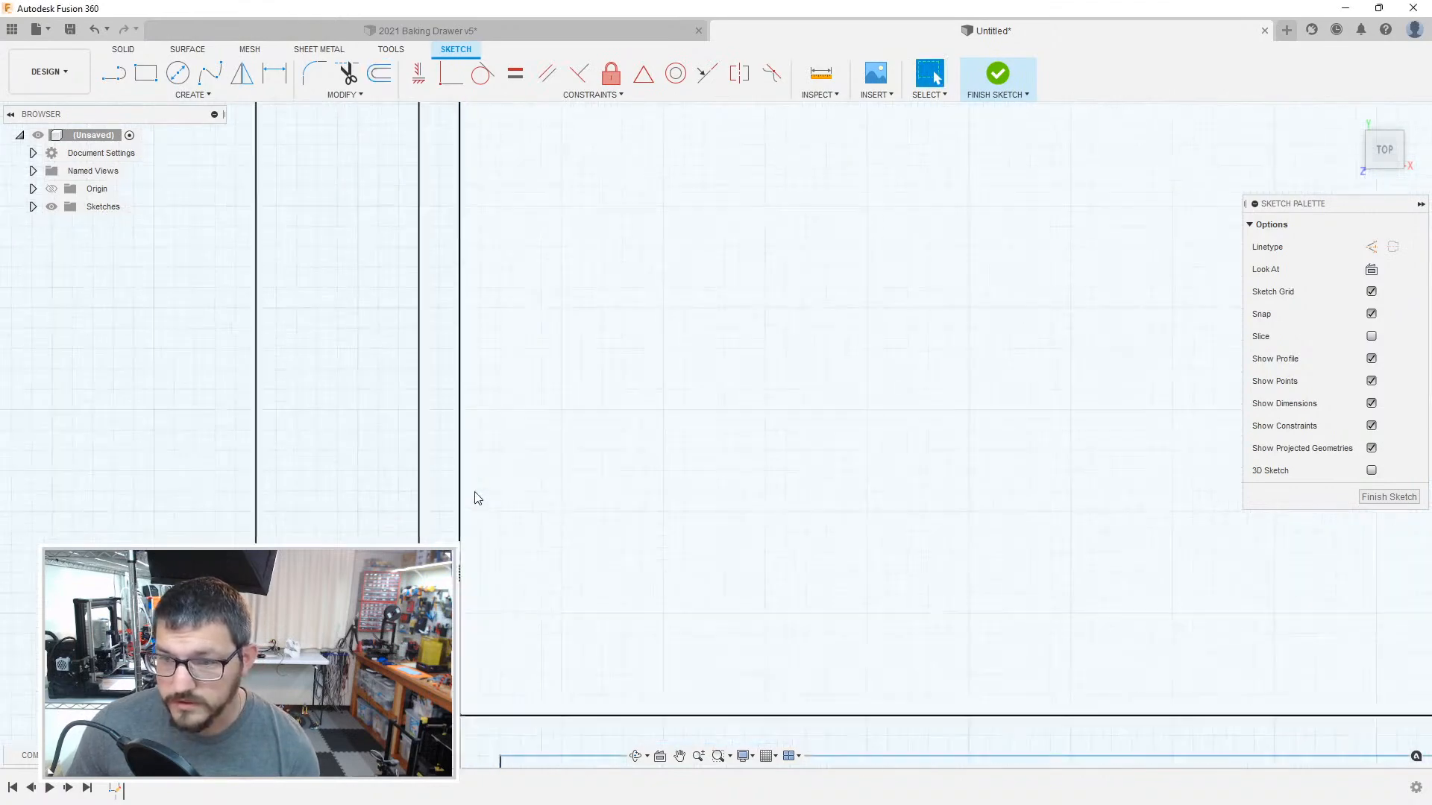
key("o")
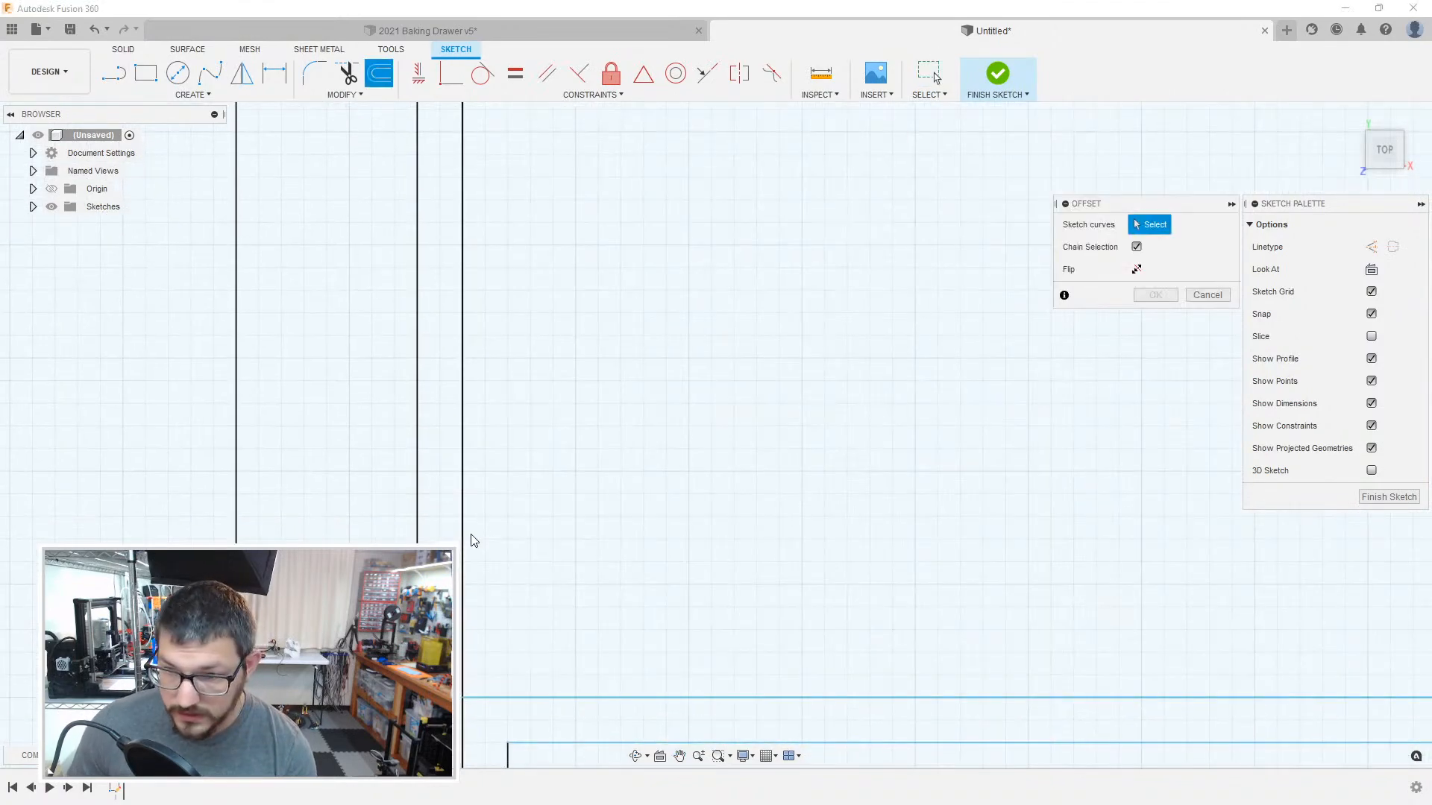
left_click(463, 541)
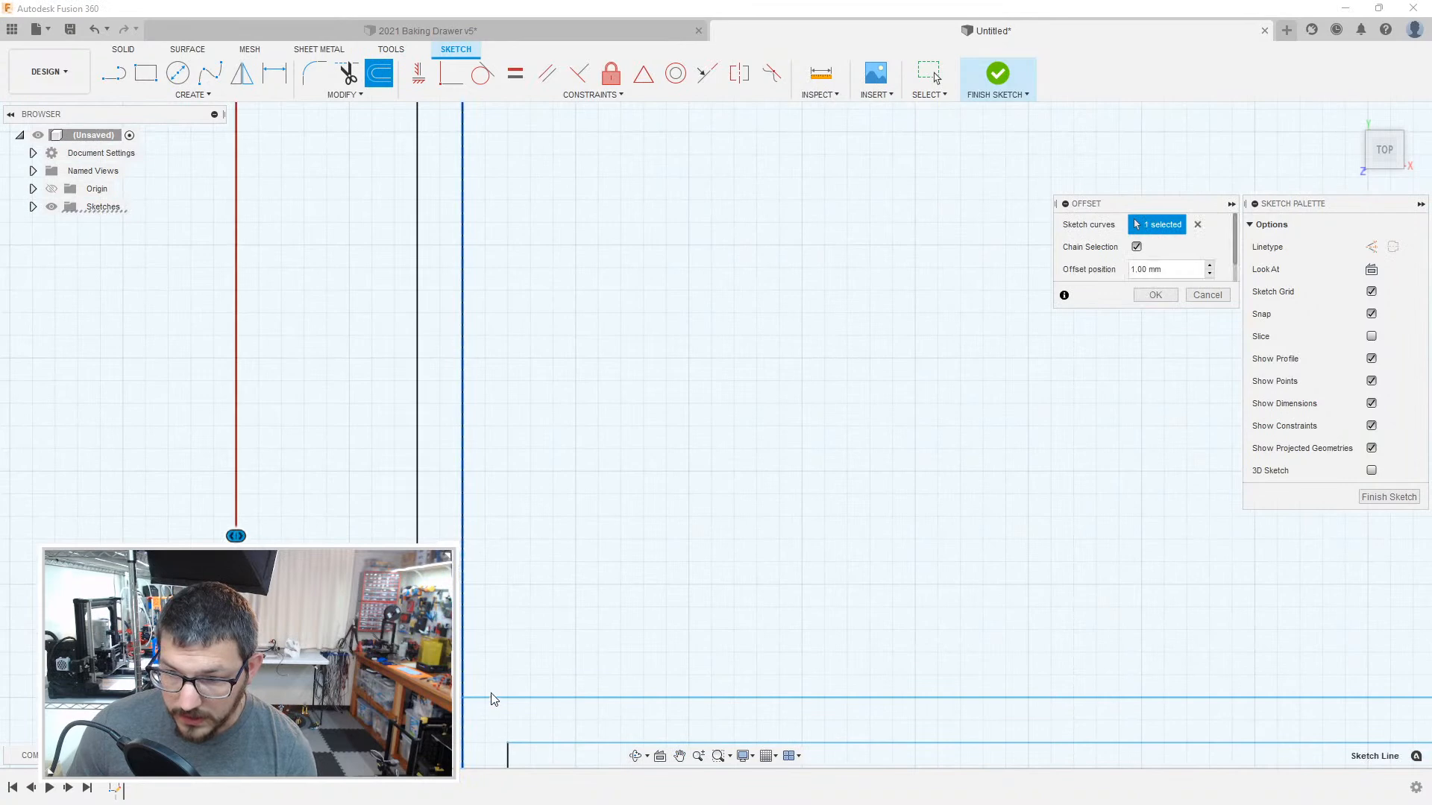
key("Return")
Step: Offset the boundary of the large compartment above the 48 mm tall one by -1 mm, towards its inside
key("o")
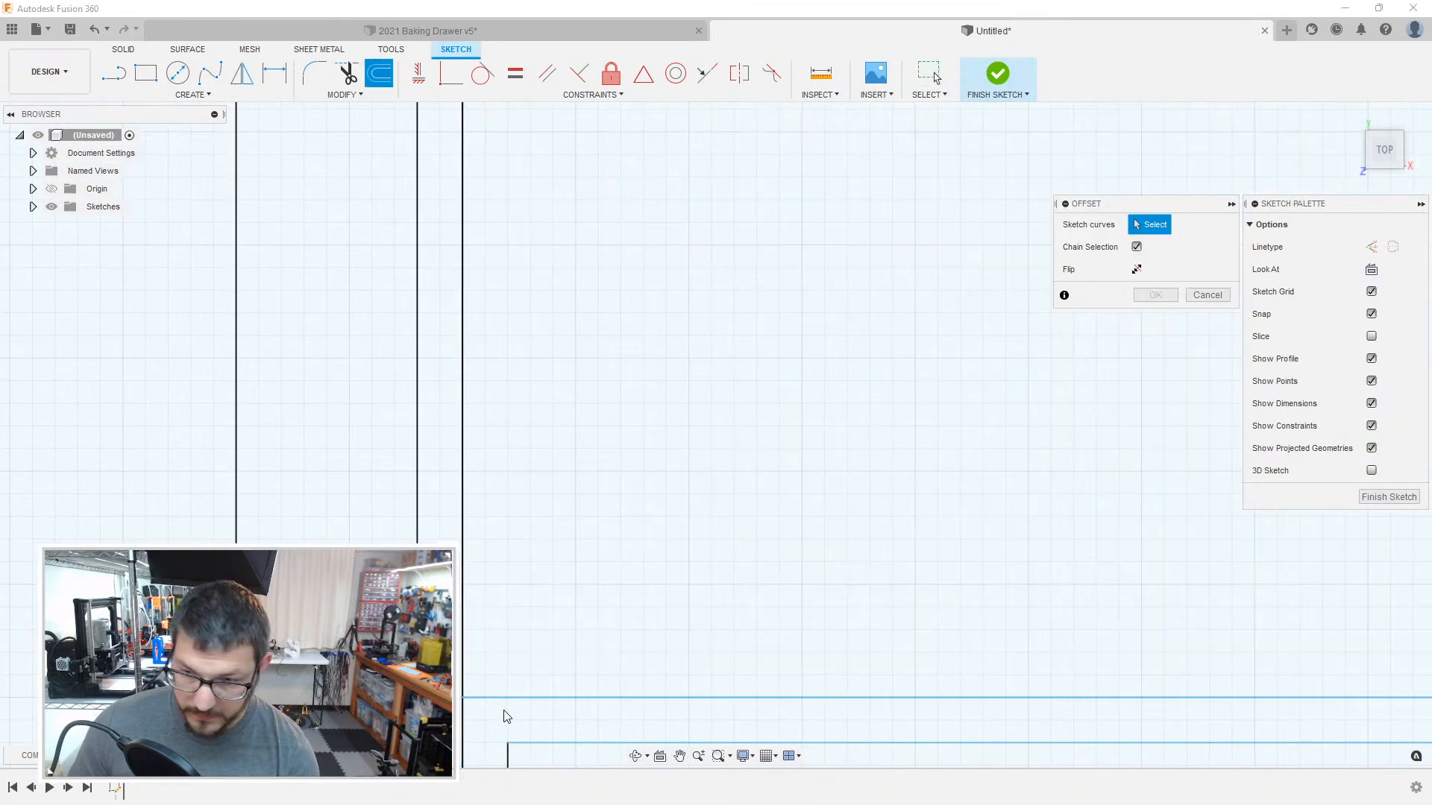
left_click(481, 698)
scroll(690, 550, "down", 6)
middle_click_drag(822, 396, 477, 671)
scroll(646, 384, "down", 3)
scroll(665, 381, "down", 6)
mouse_move(944, 207)
middle_mouse_down()
mouse_move(543, 580)
mouse_move(546, 692)
middle_mouse_up()
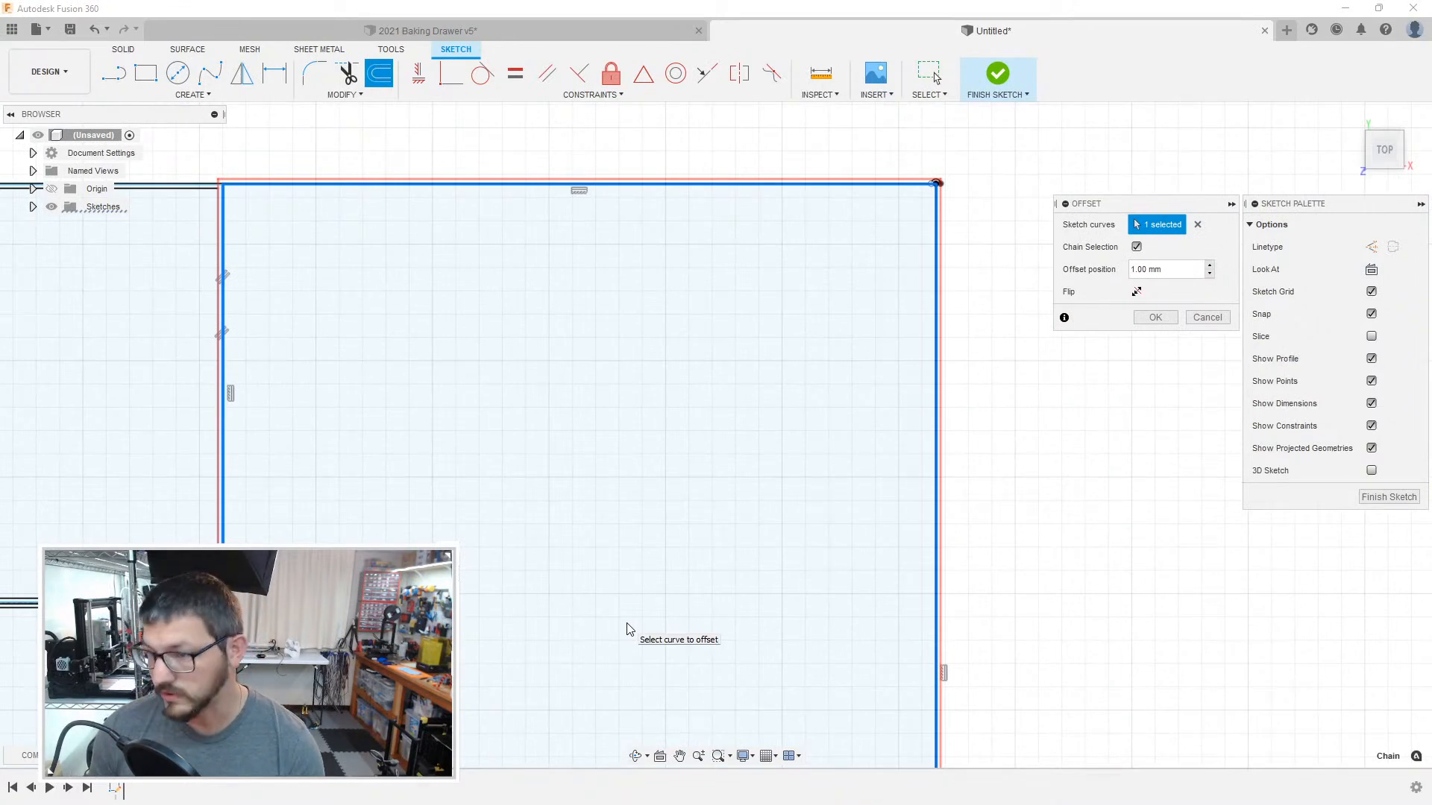
type("-1")
key("Return")
Step: Delete the stray arc at the upper-right corner of the large compartment's outer boundary
scroll(969, 208, "up", 6)
middle_click_drag(996, 294, 999, 378)
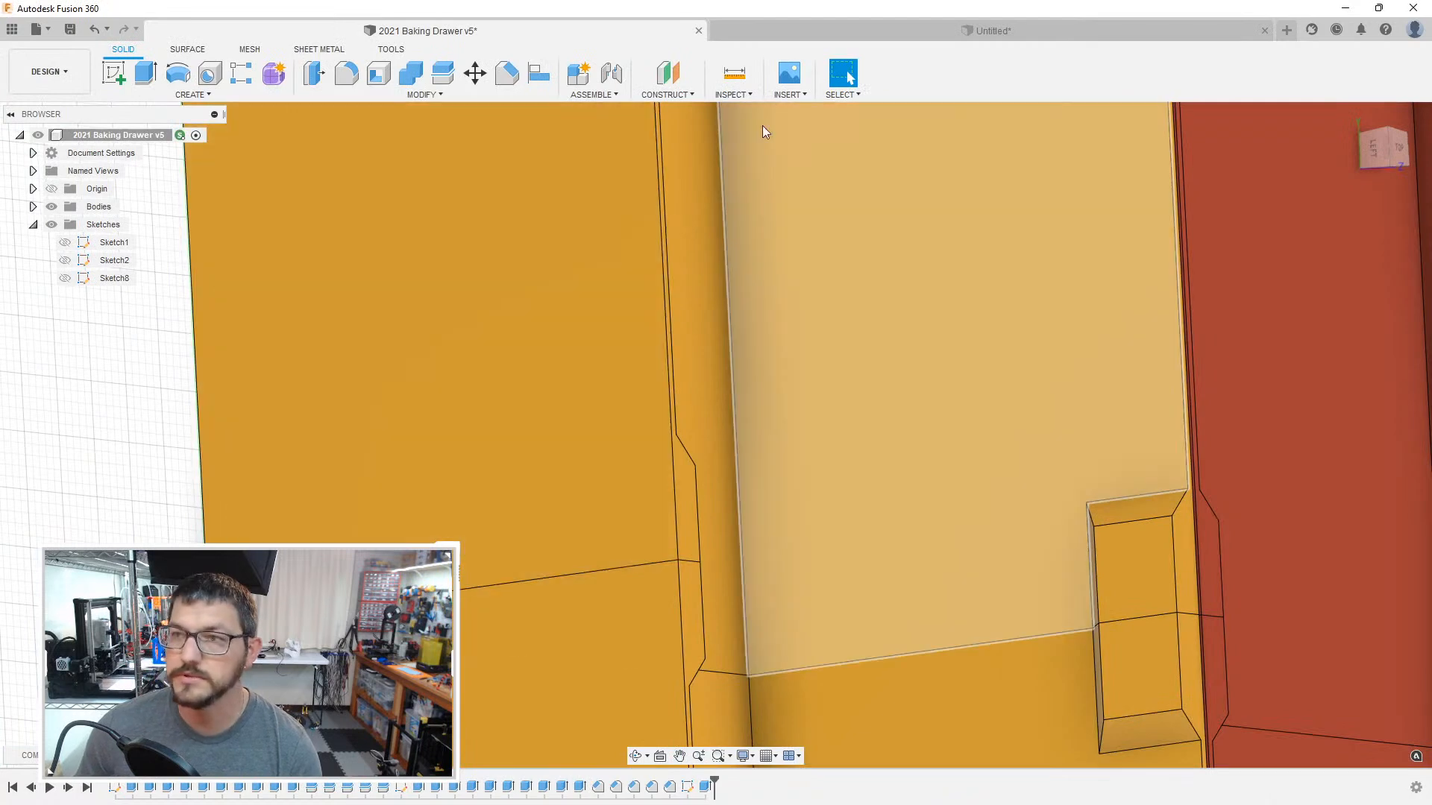
left_click(764, 33)
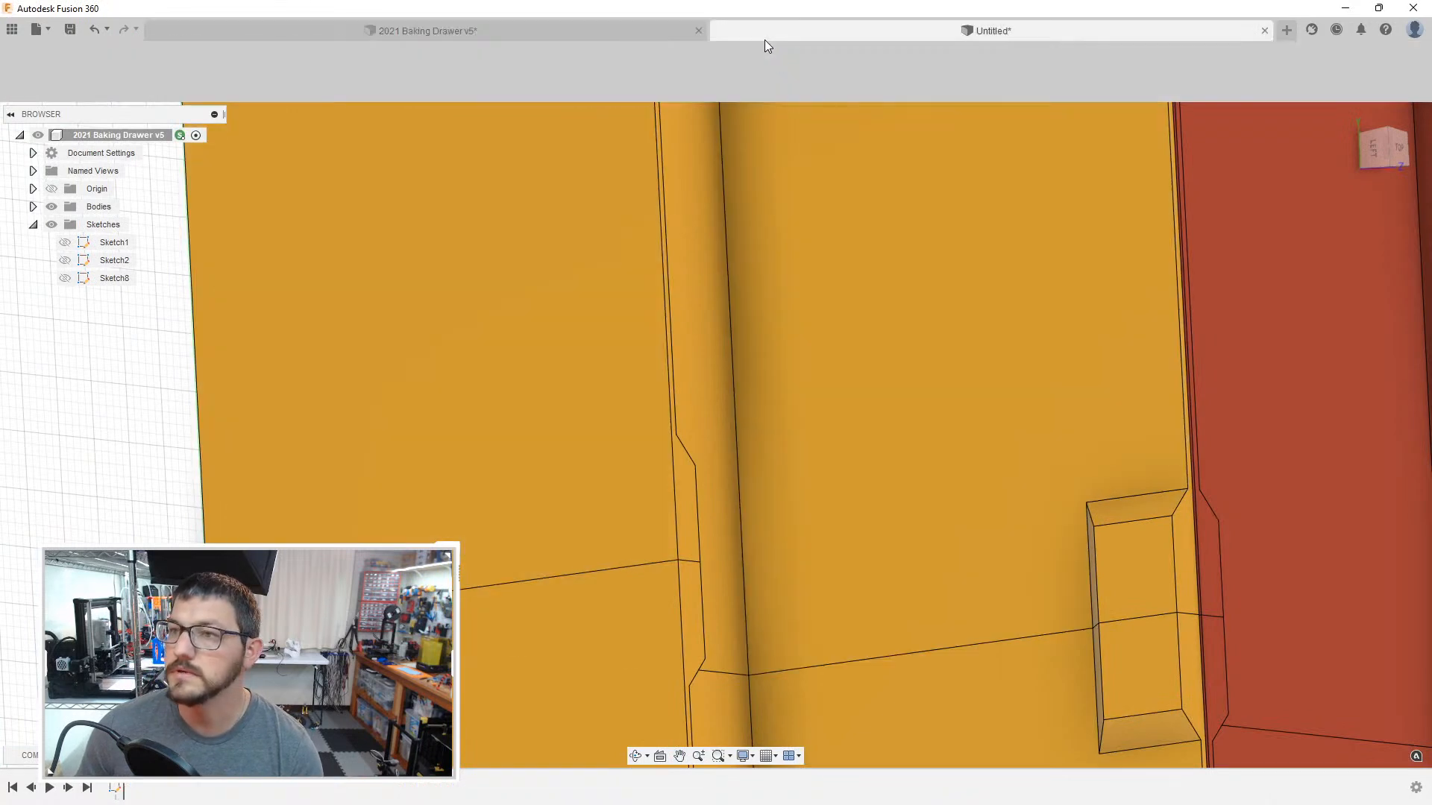
left_click(952, 354)
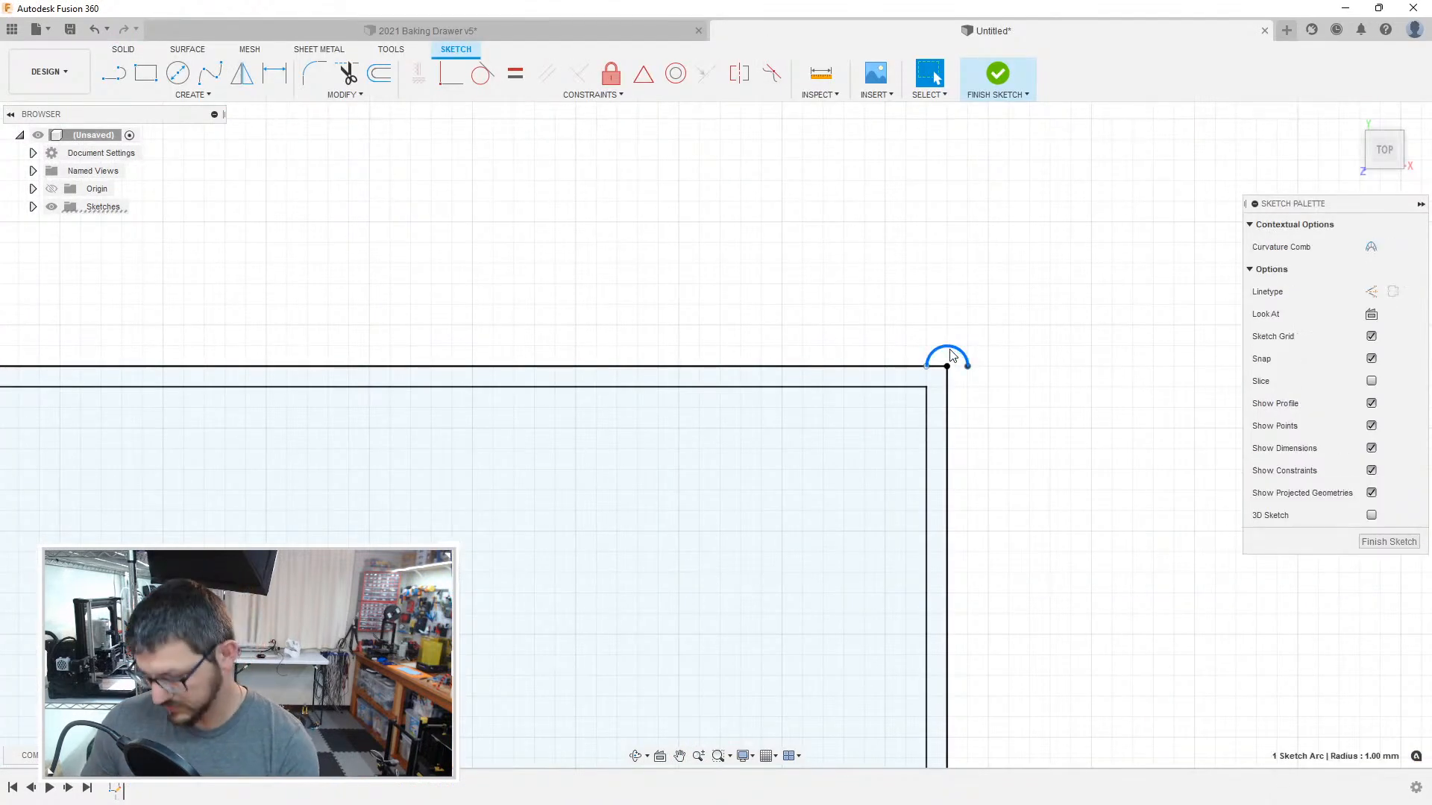
key("Delete")
key("o")
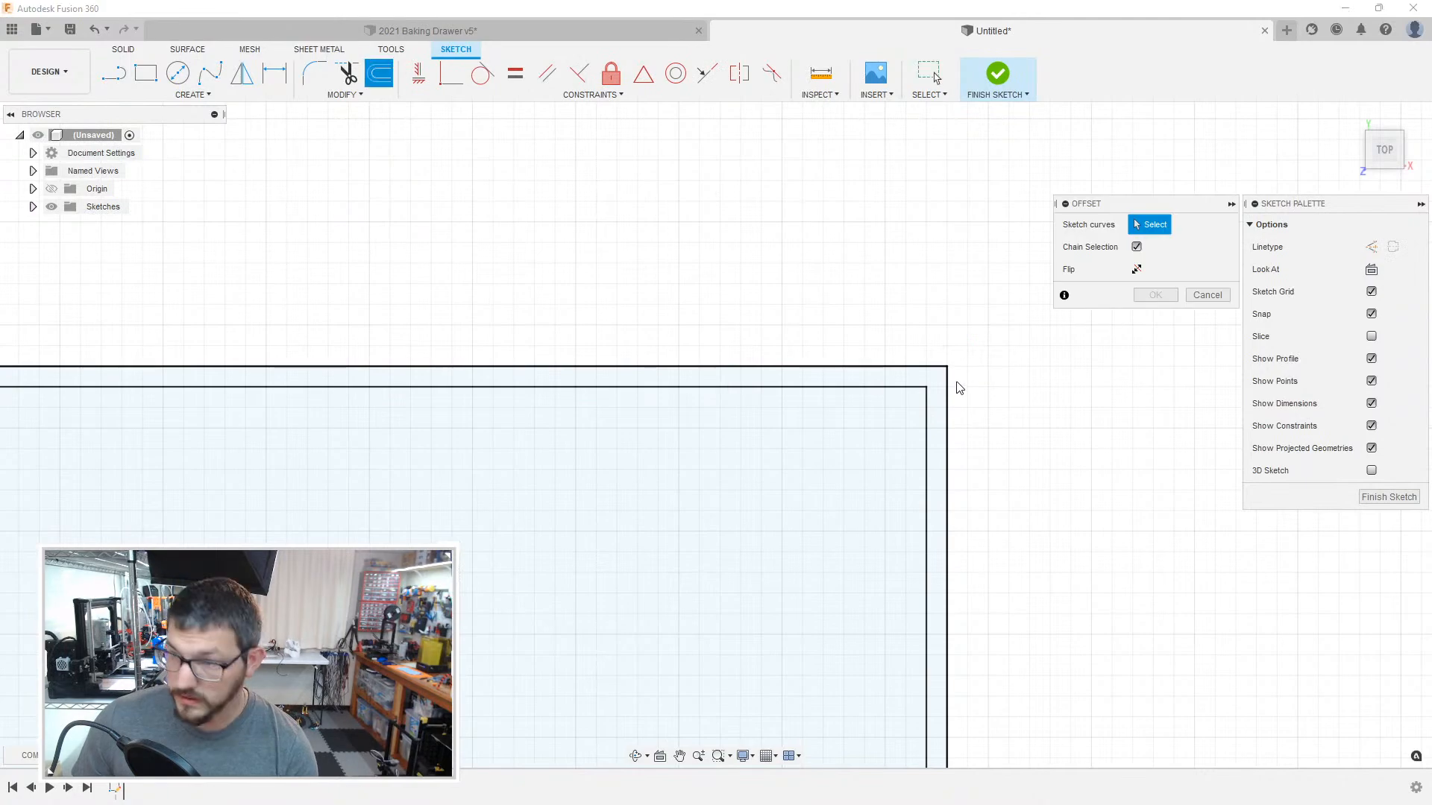
left_click(947, 384)
scroll(646, 464, "down", 1)
scroll(626, 483, "down", 1)
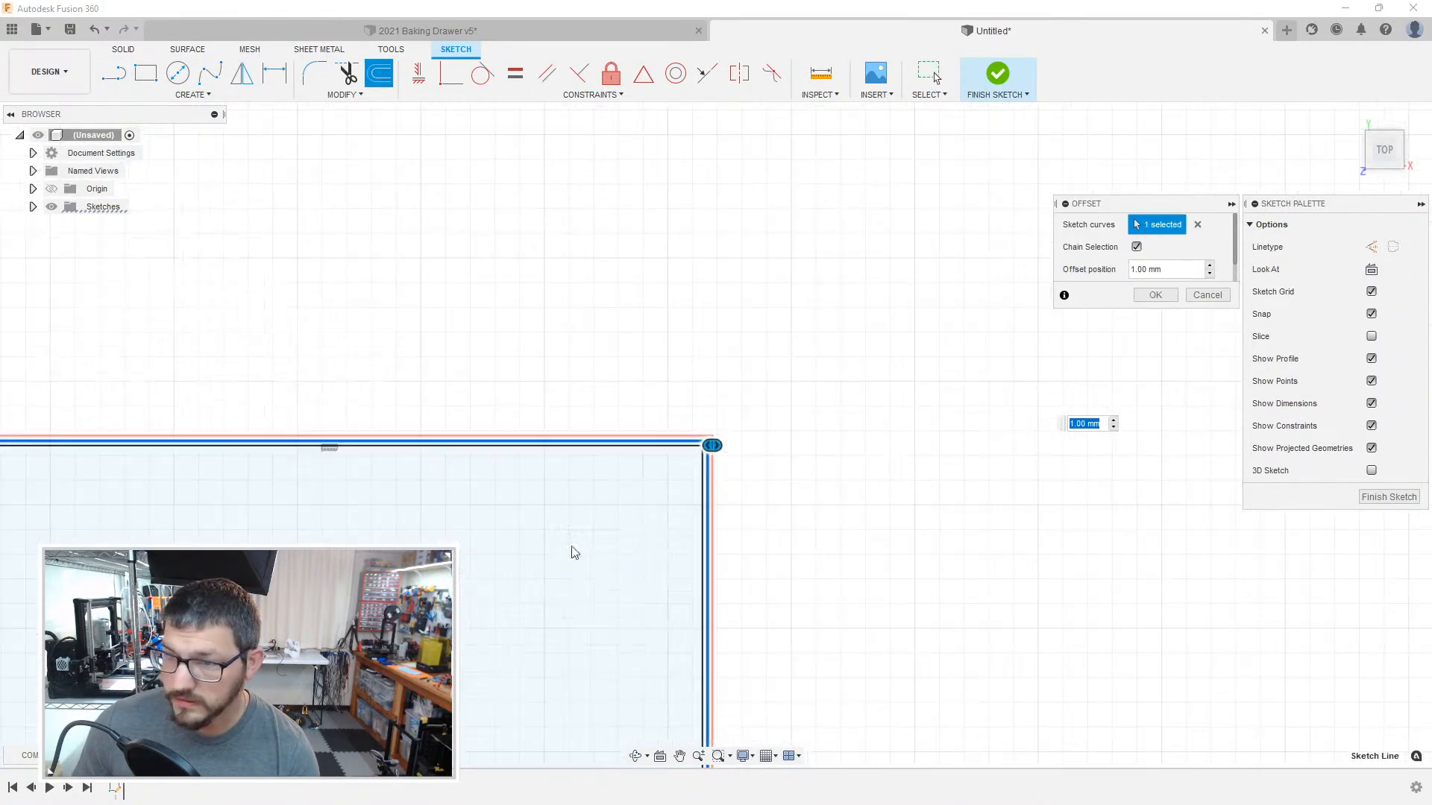
scroll(873, 403, "down", 3)
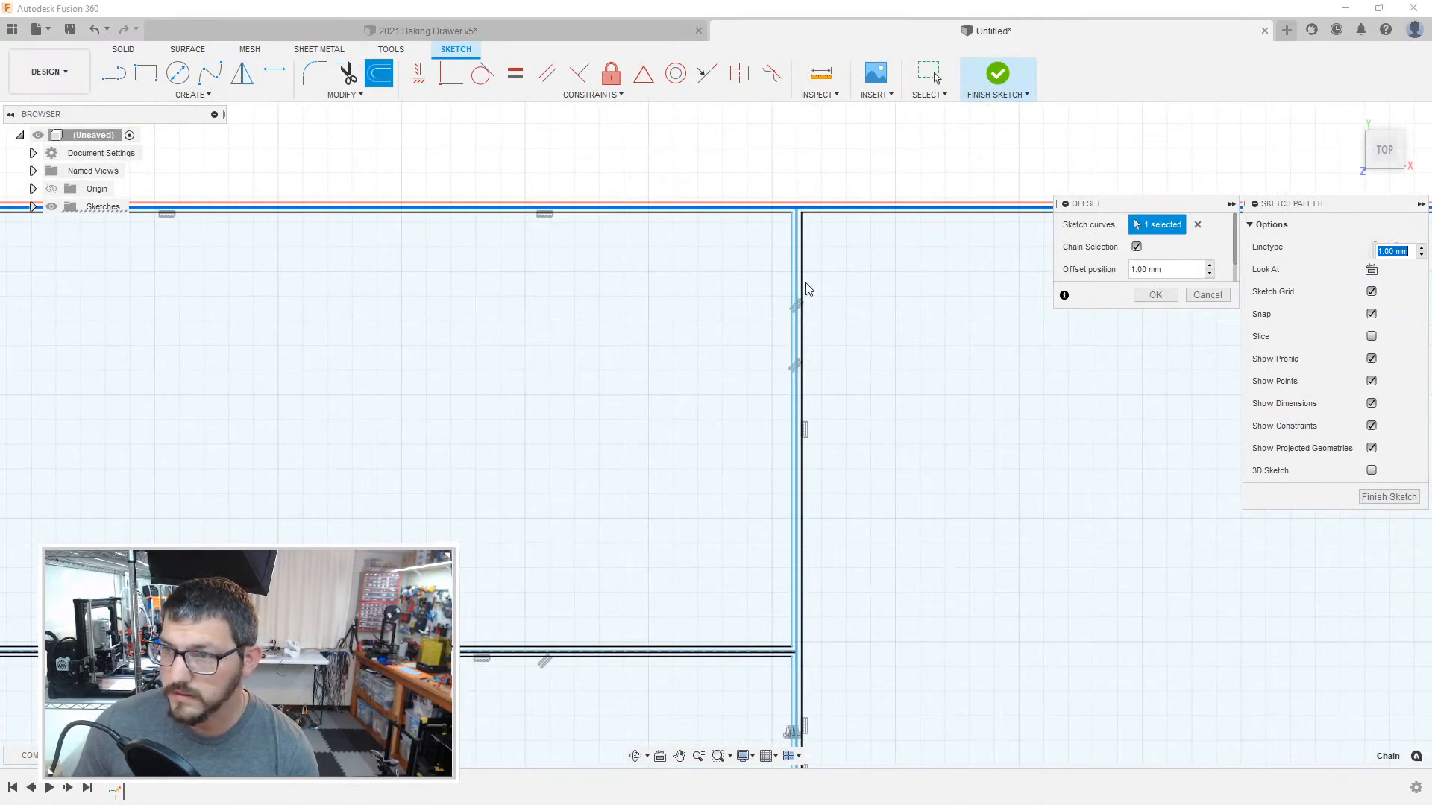
key("Return")
scroll(799, 246, "up", 5)
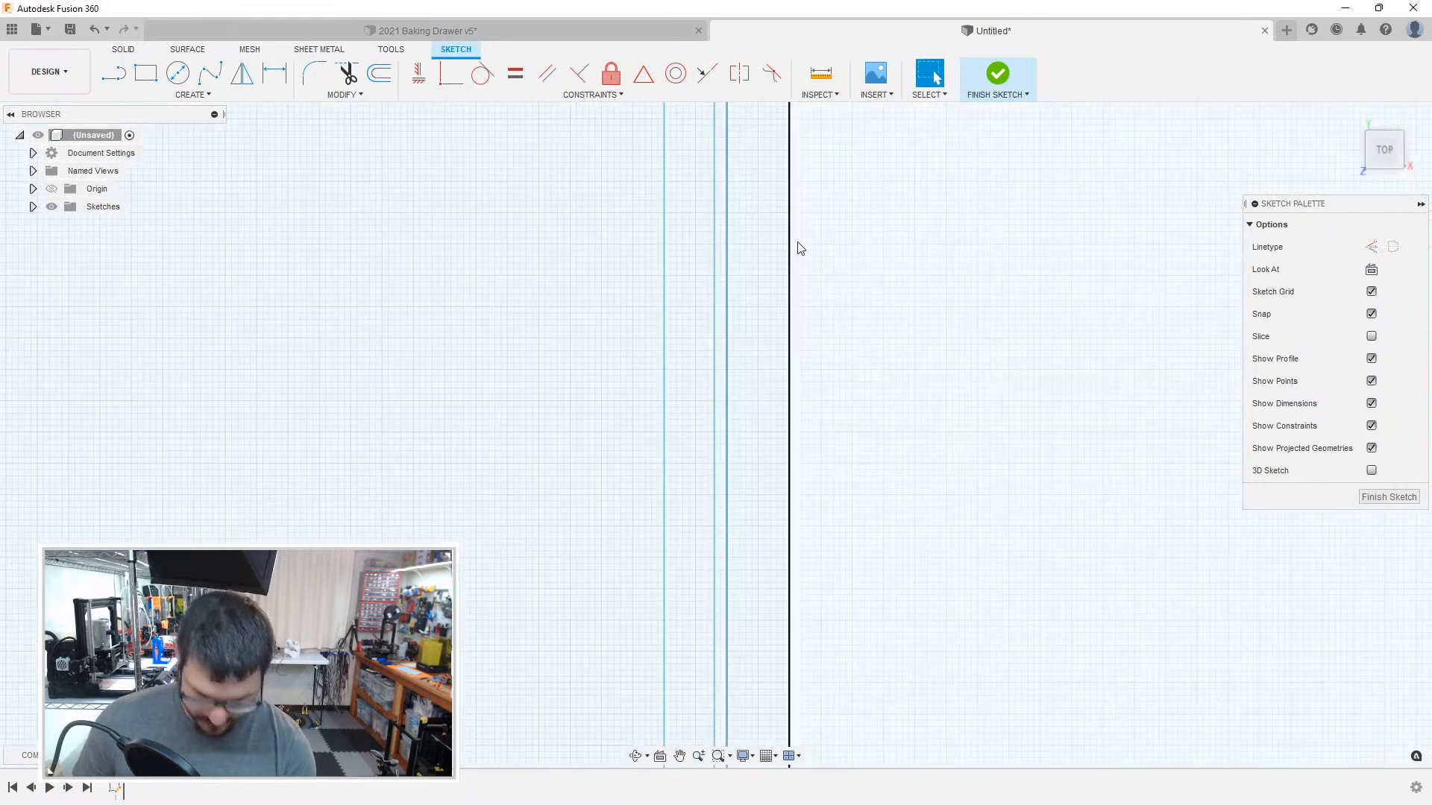
key("o")
left_click(729, 175)
scroll(686, 495, "down", 2)
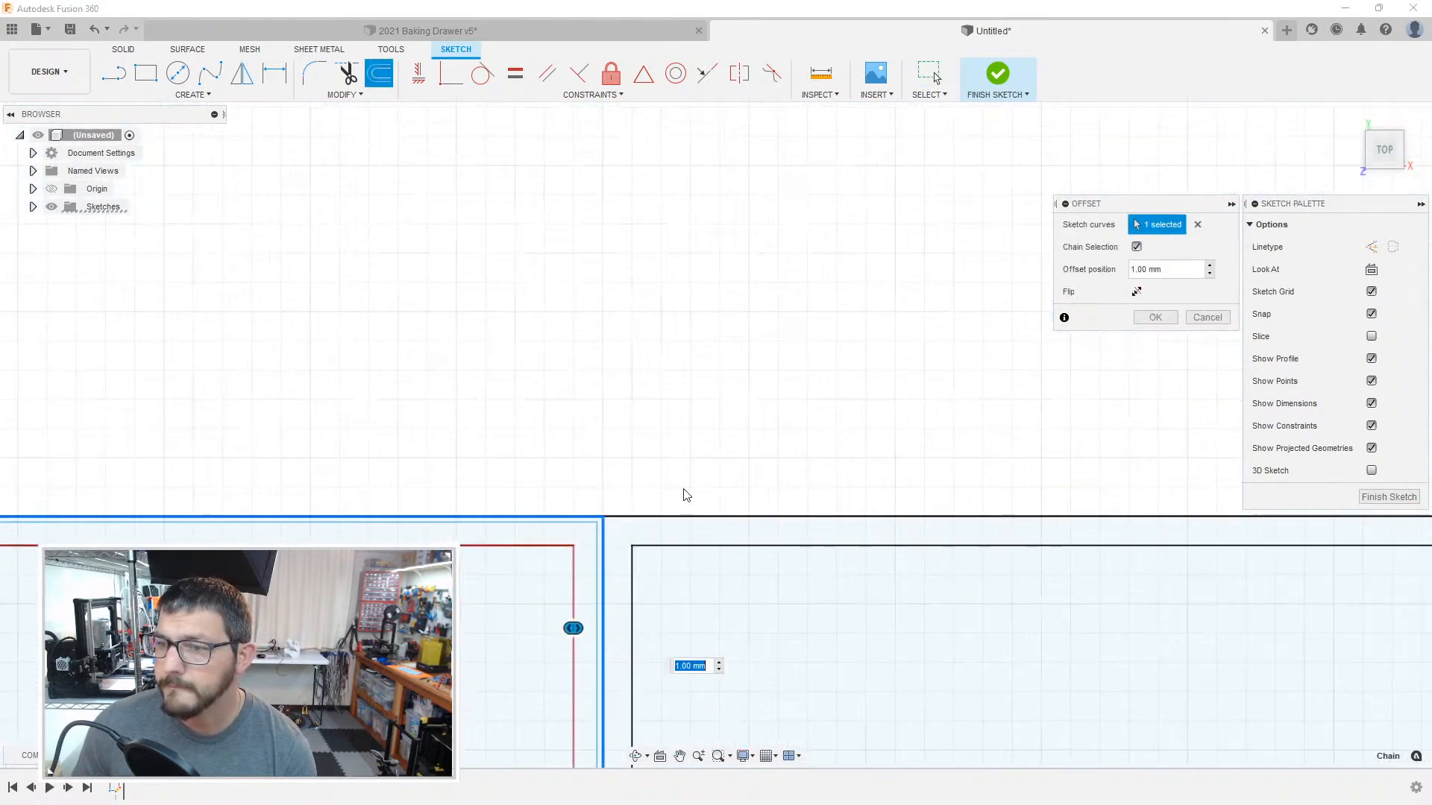
left_click(731, 518)
scroll(837, 573, "down", 3)
middle_click_drag(854, 556, 120, 105)
middle_click_drag(348, 406, 680, 437)
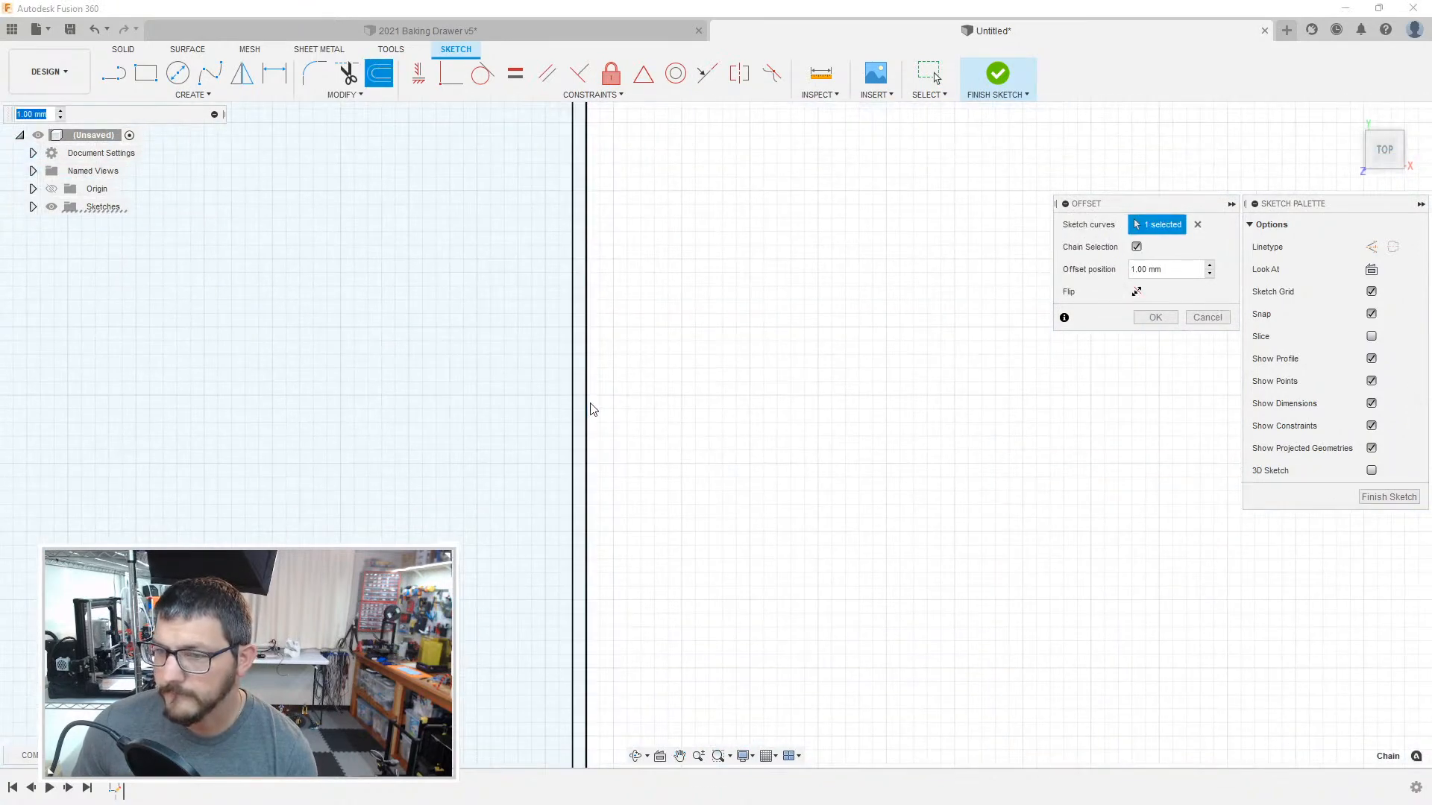
middle_click_drag(522, 413, 888, 412)
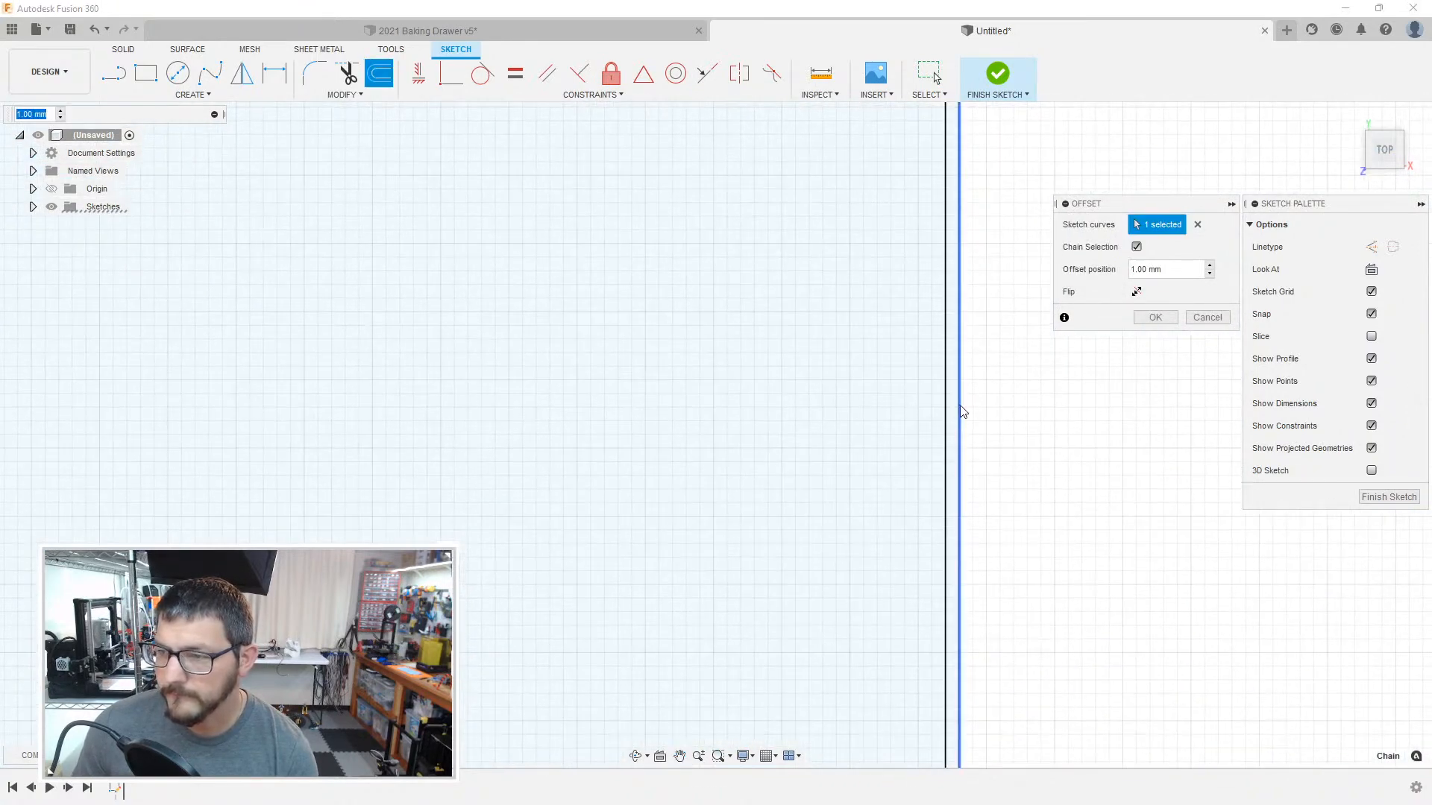
middle_click_drag(450, 415, 919, 409)
scroll(677, 424, "down", 2)
scroll(680, 429, "down", 2)
middle_click_drag(681, 457, 770, 283)
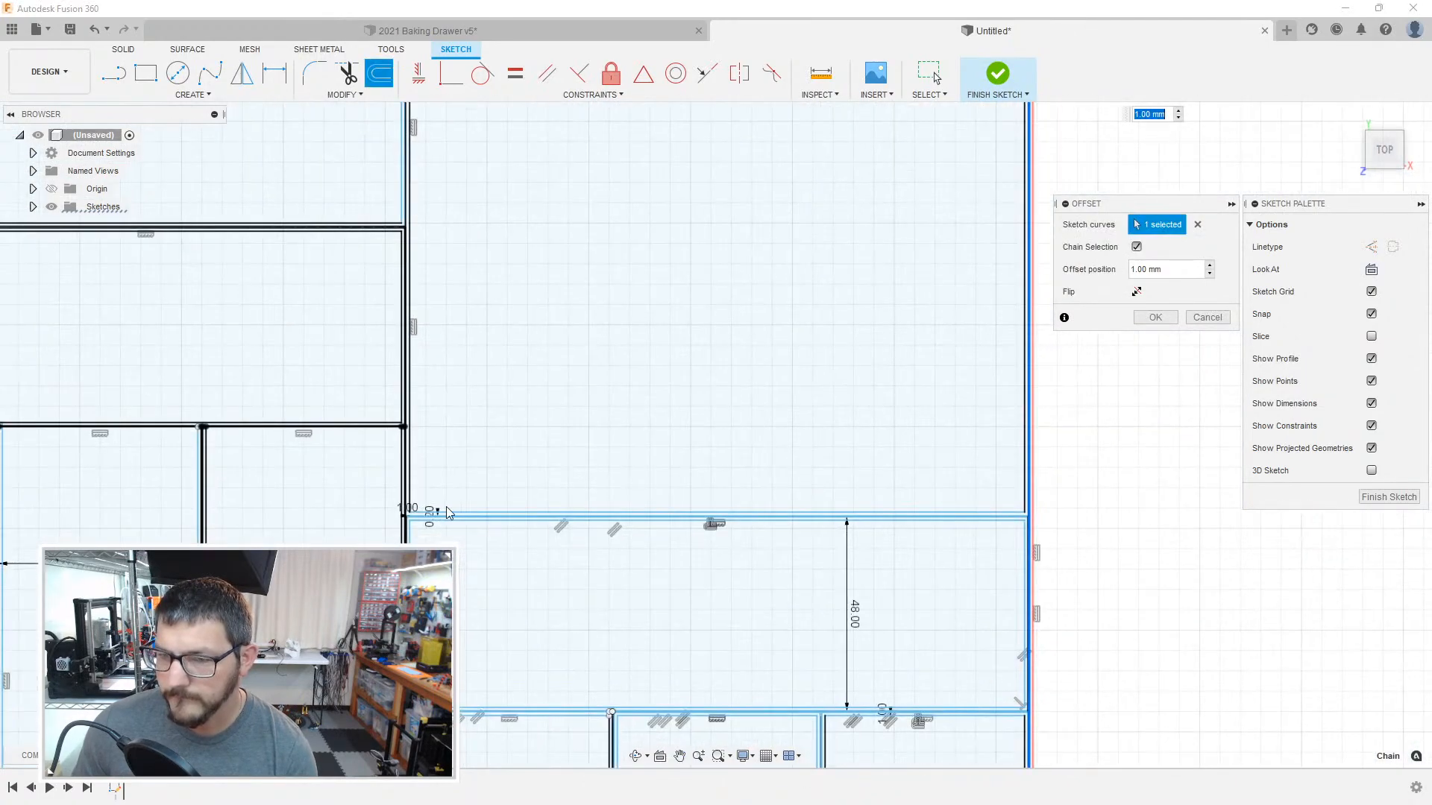
scroll(450, 512, "up", 4)
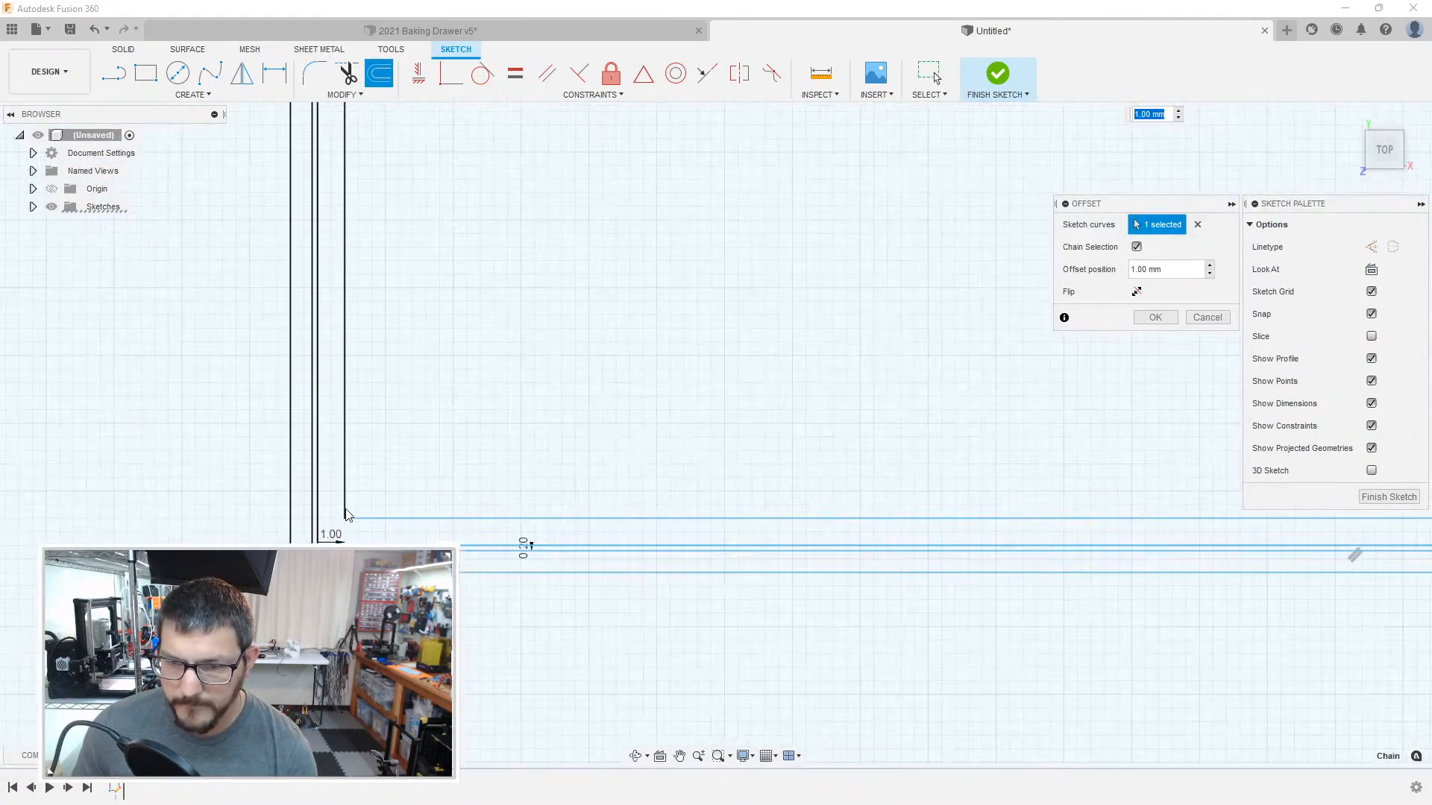
key("Return")
key("o")
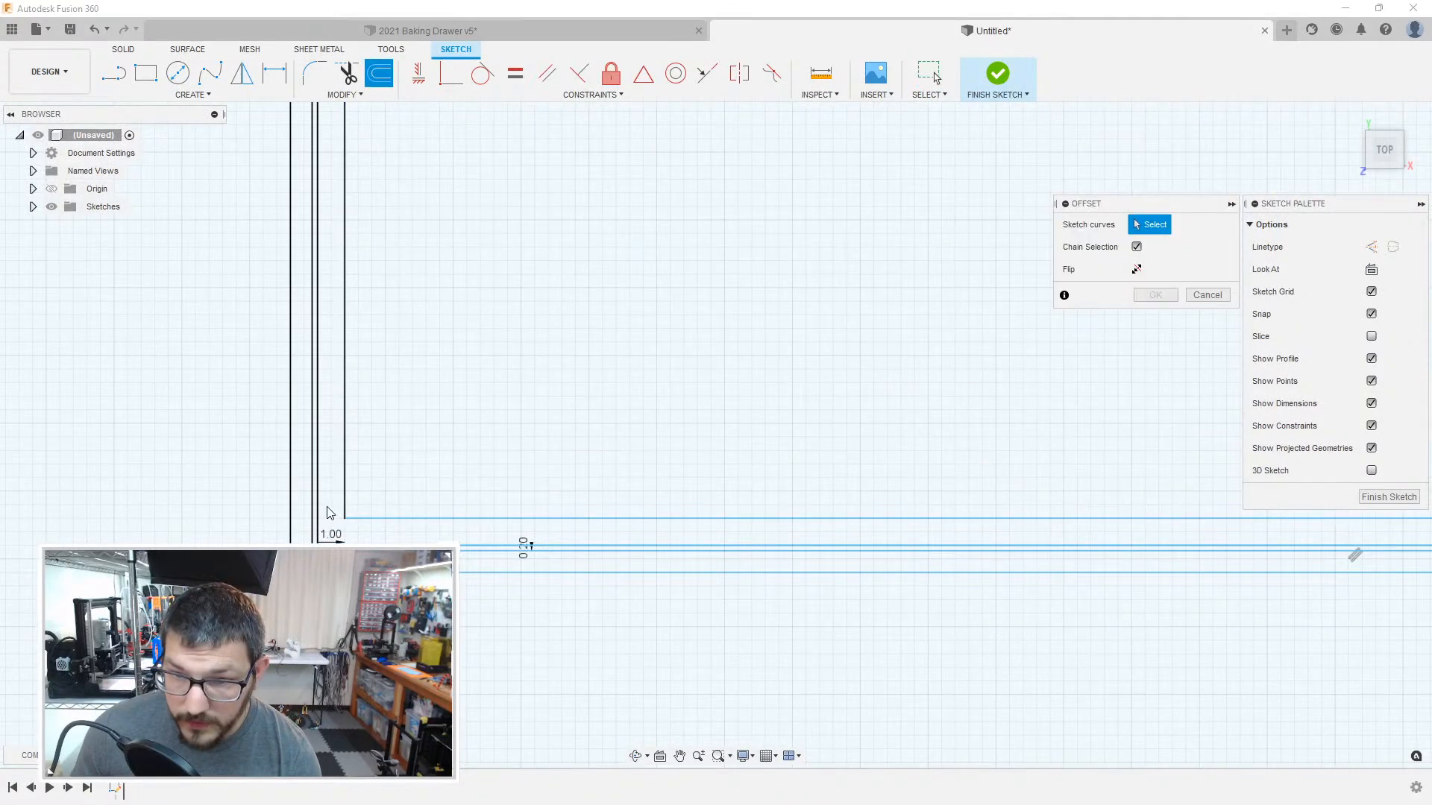
left_click(318, 514)
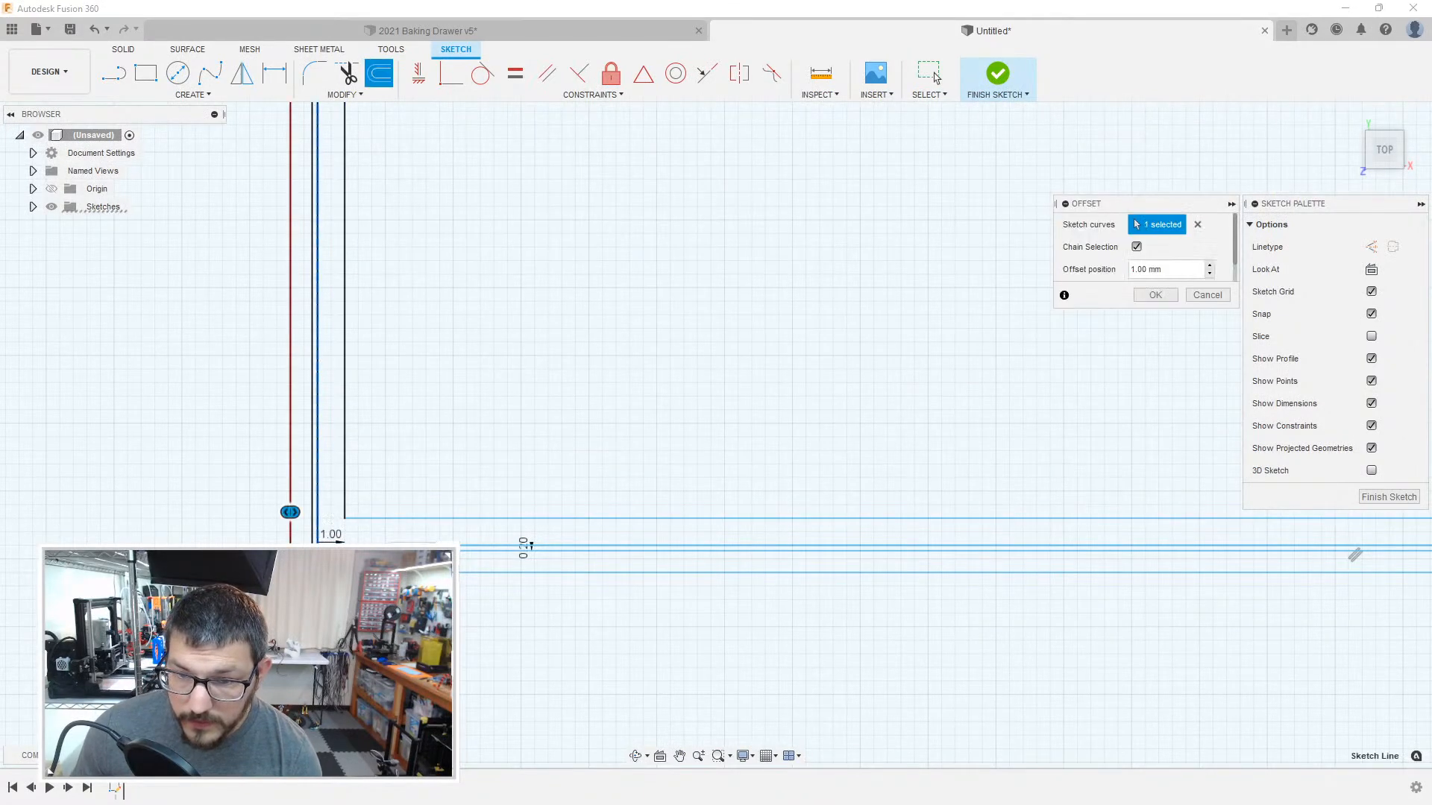
key("Return")
Step: Offset the boundary of the large compartment above the 48 mm tall one by -0.2 mm, towards its inside
key("o")
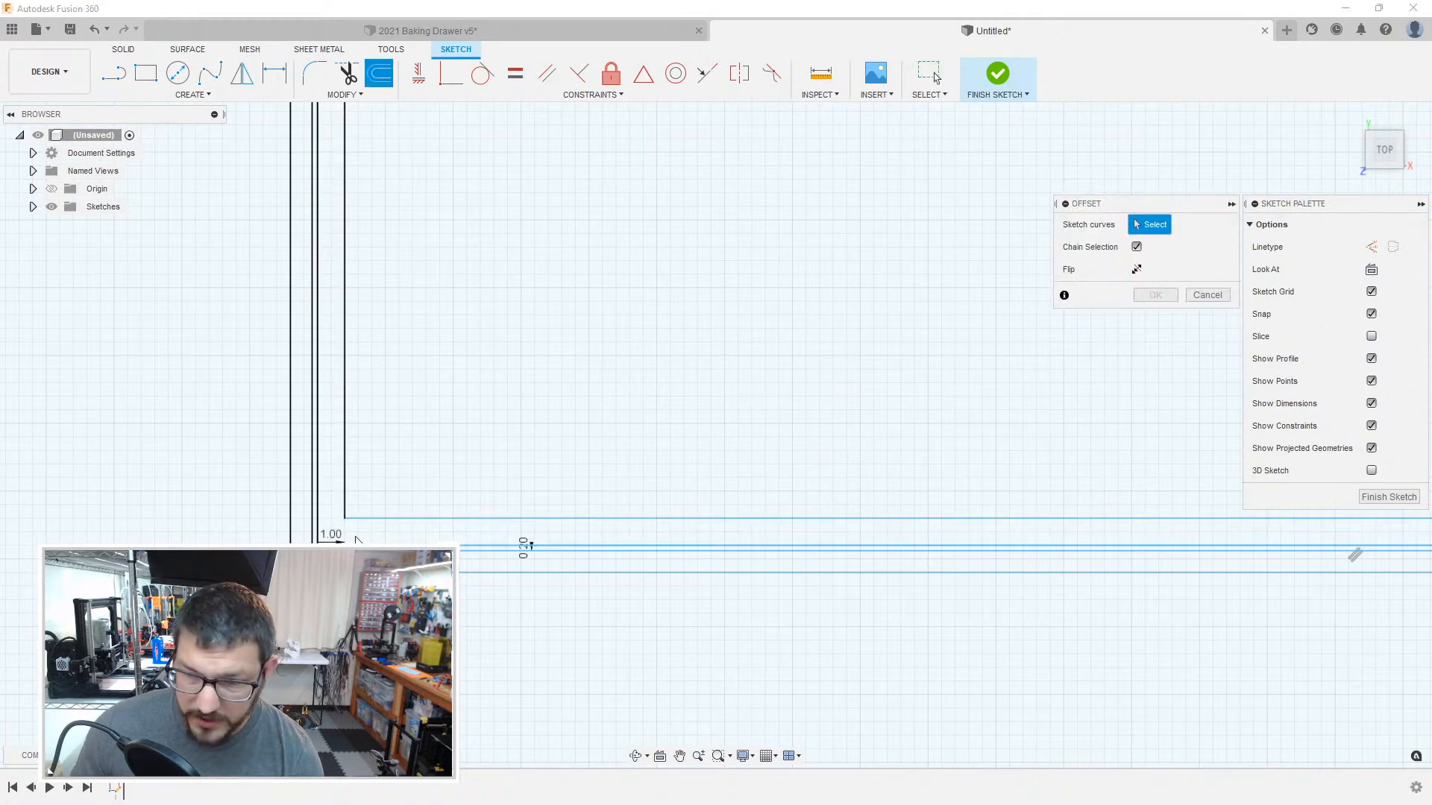
left_click(317, 516)
scroll(592, 469, "down", 5)
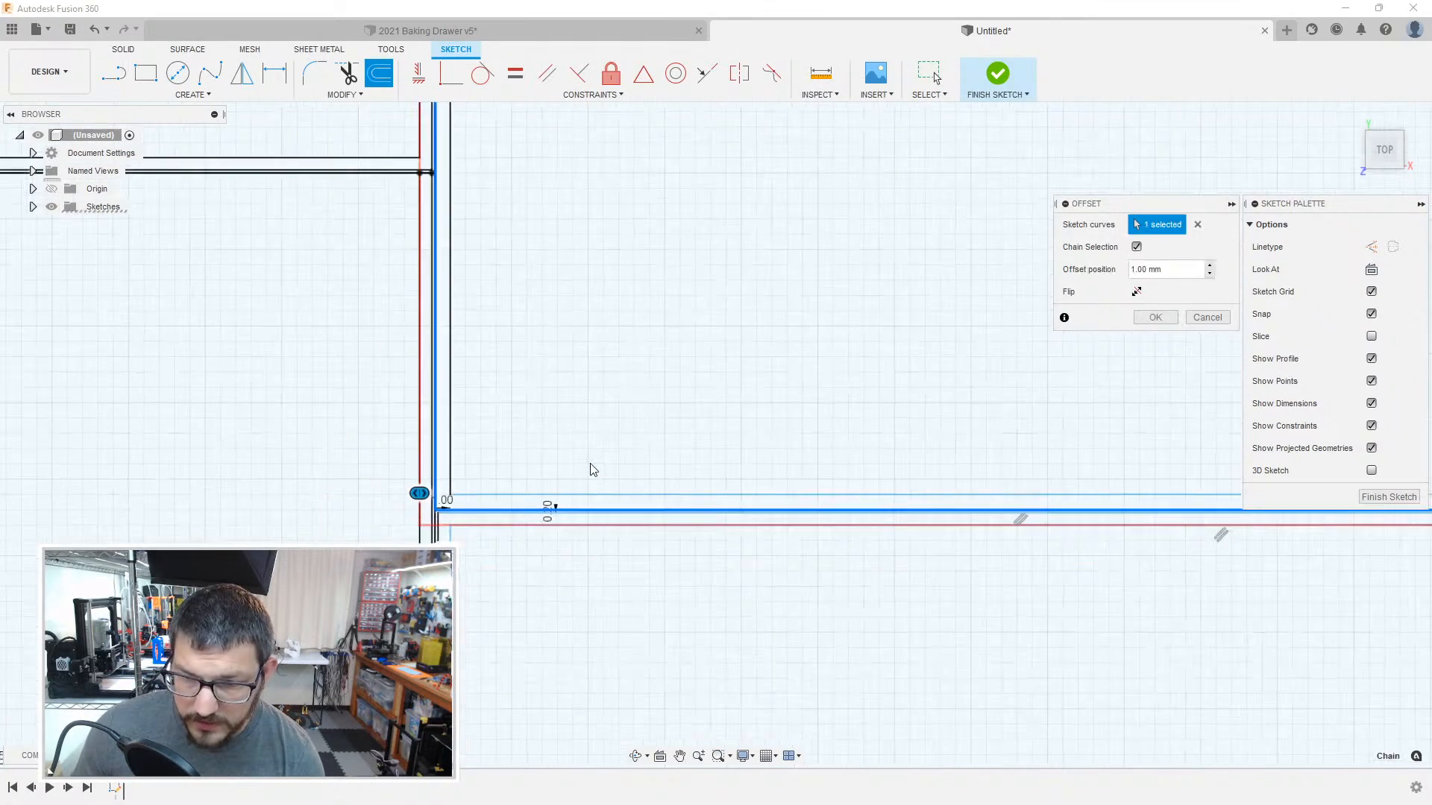
middle_click_drag(937, 454, 85, 577)
middle_click_drag(529, 281, 568, 627)
mouse_move(622, 313)
middle_mouse_down()
mouse_move(697, 572)
mouse_move(721, 753)
middle_mouse_up()
type("-")
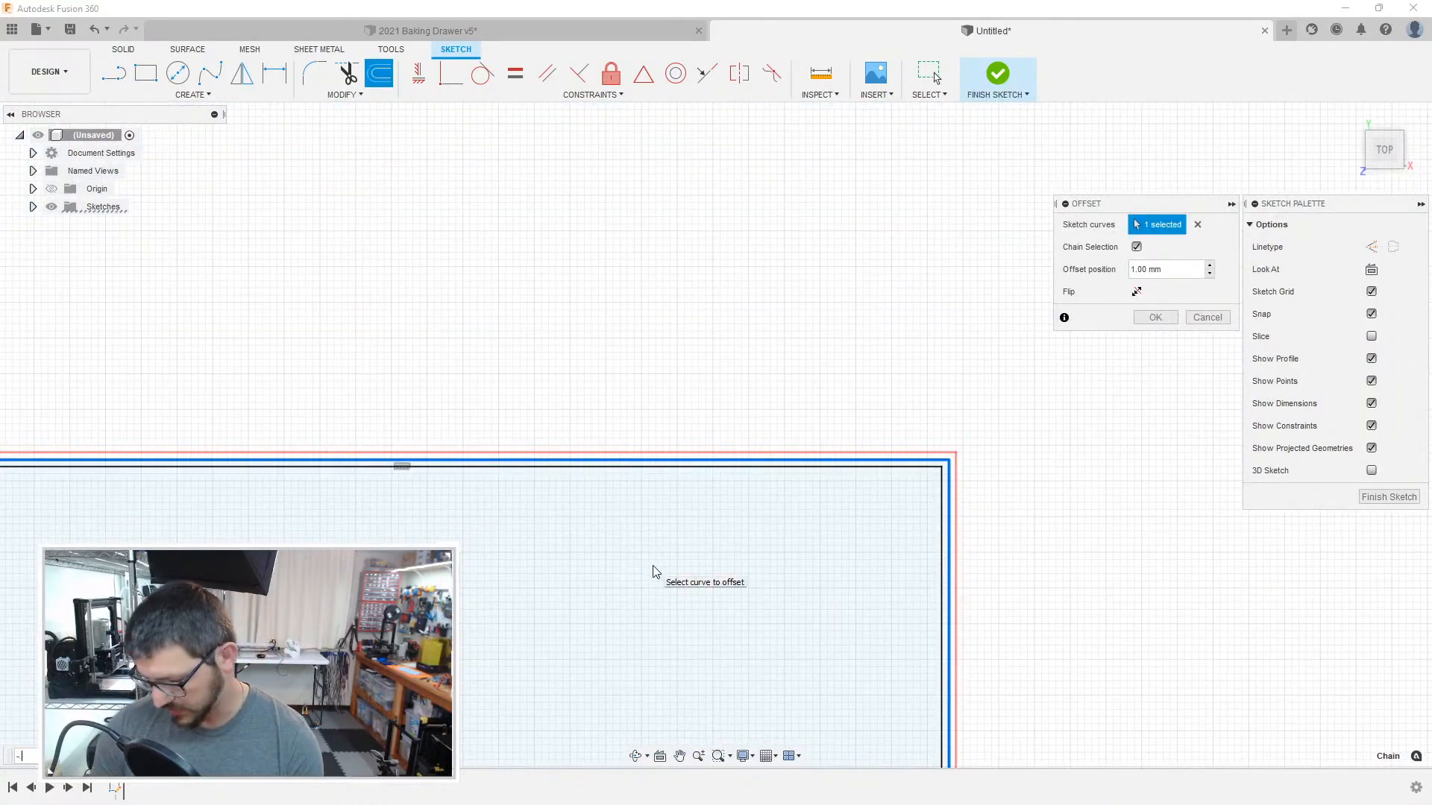
key("Return")
Step: Convert the 408 mm top edge of the drawer outline to construction geometry
scroll(736, 382, "up", 6)
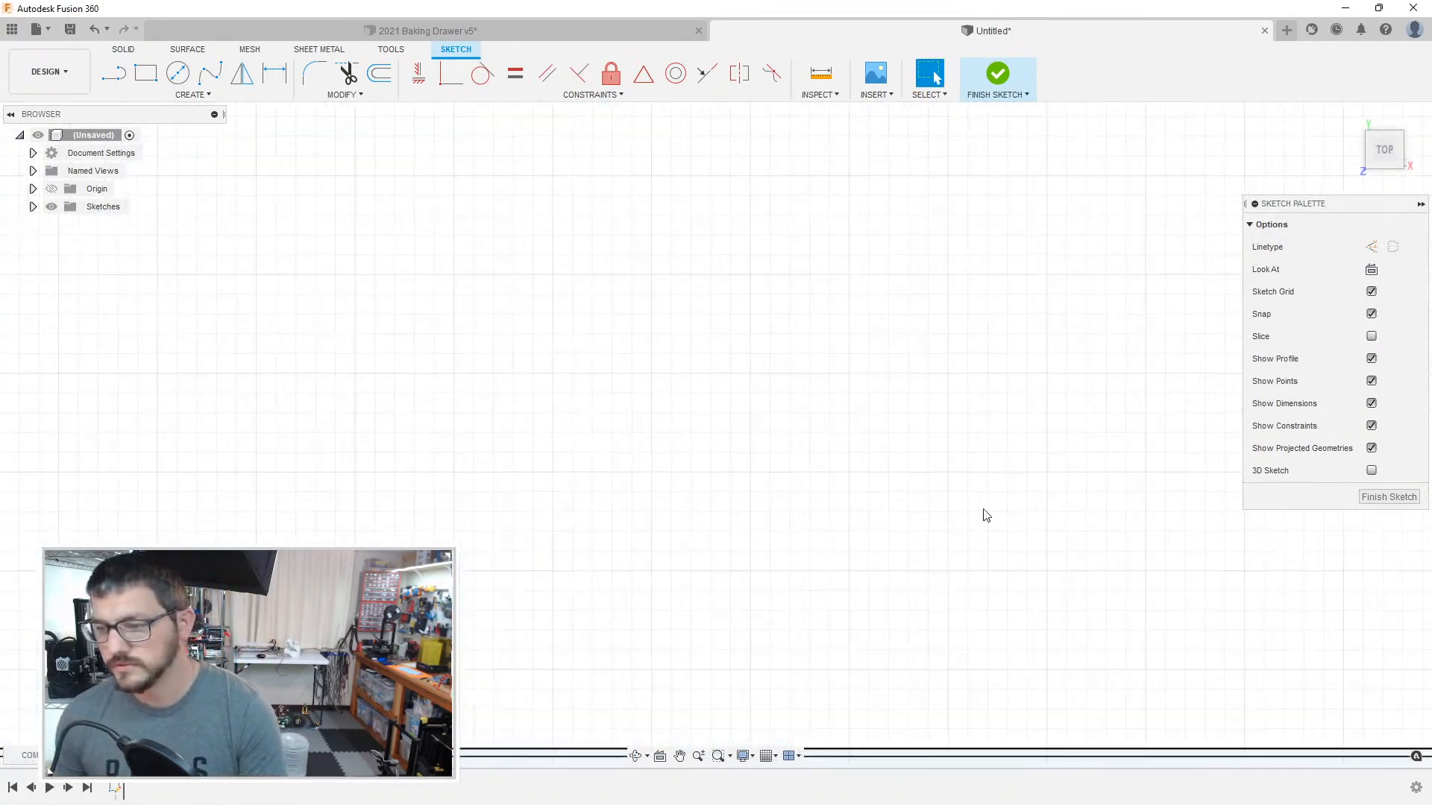
middle_click_drag(1230, 691, 831, 265)
left_click(827, 324)
key("x")
middle_click_drag(1111, 406, 582, 377)
left_click(508, 365)
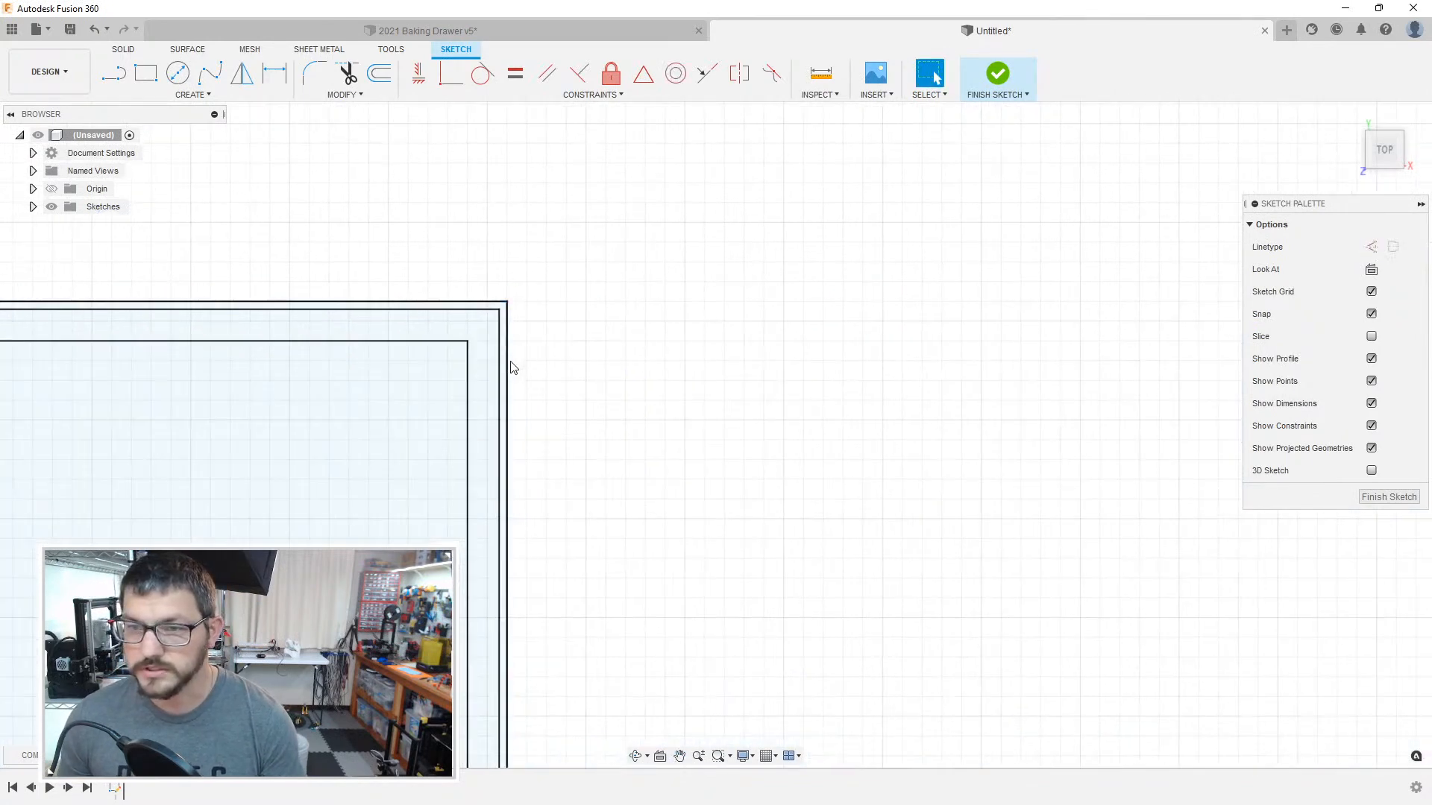
left_click(494, 302)
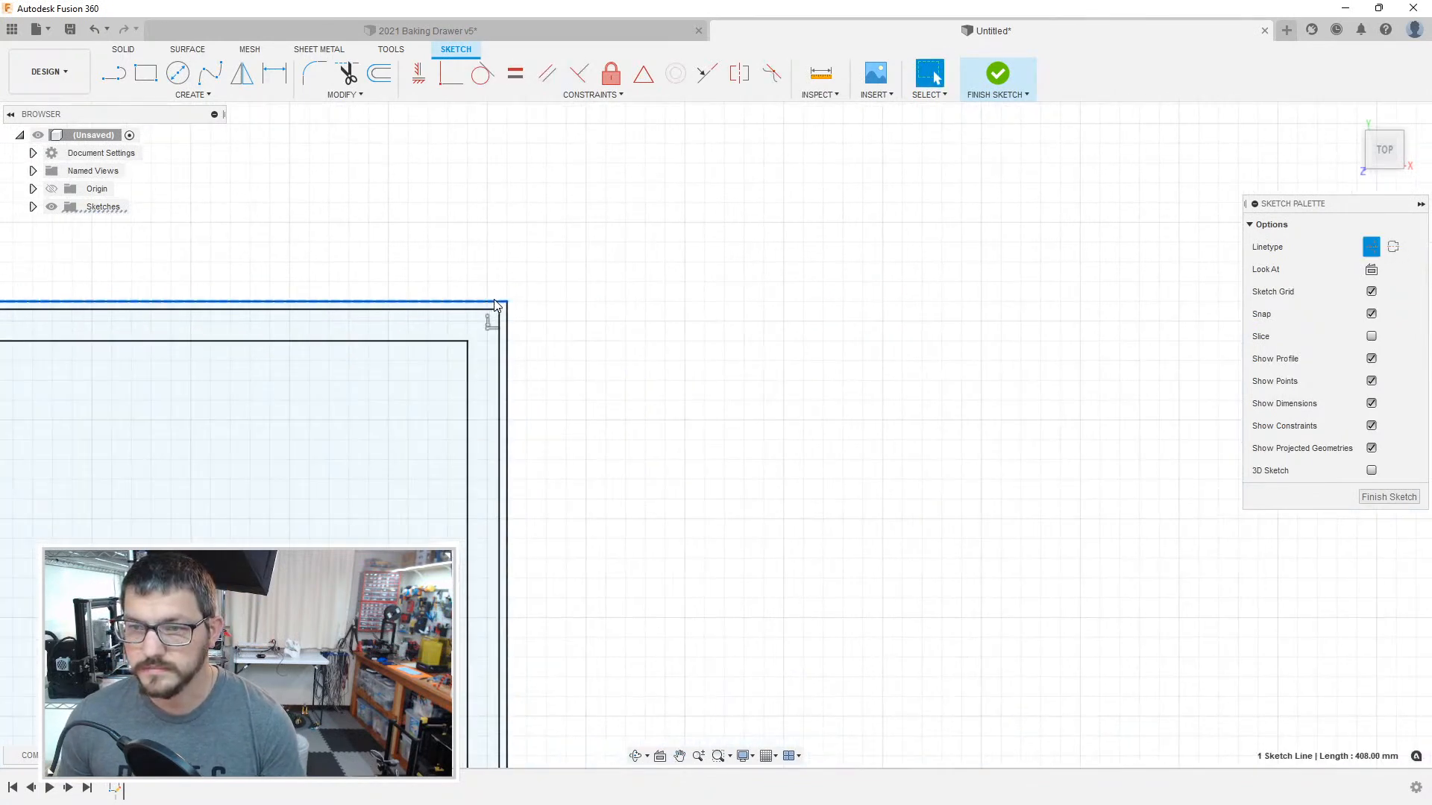
key("x")
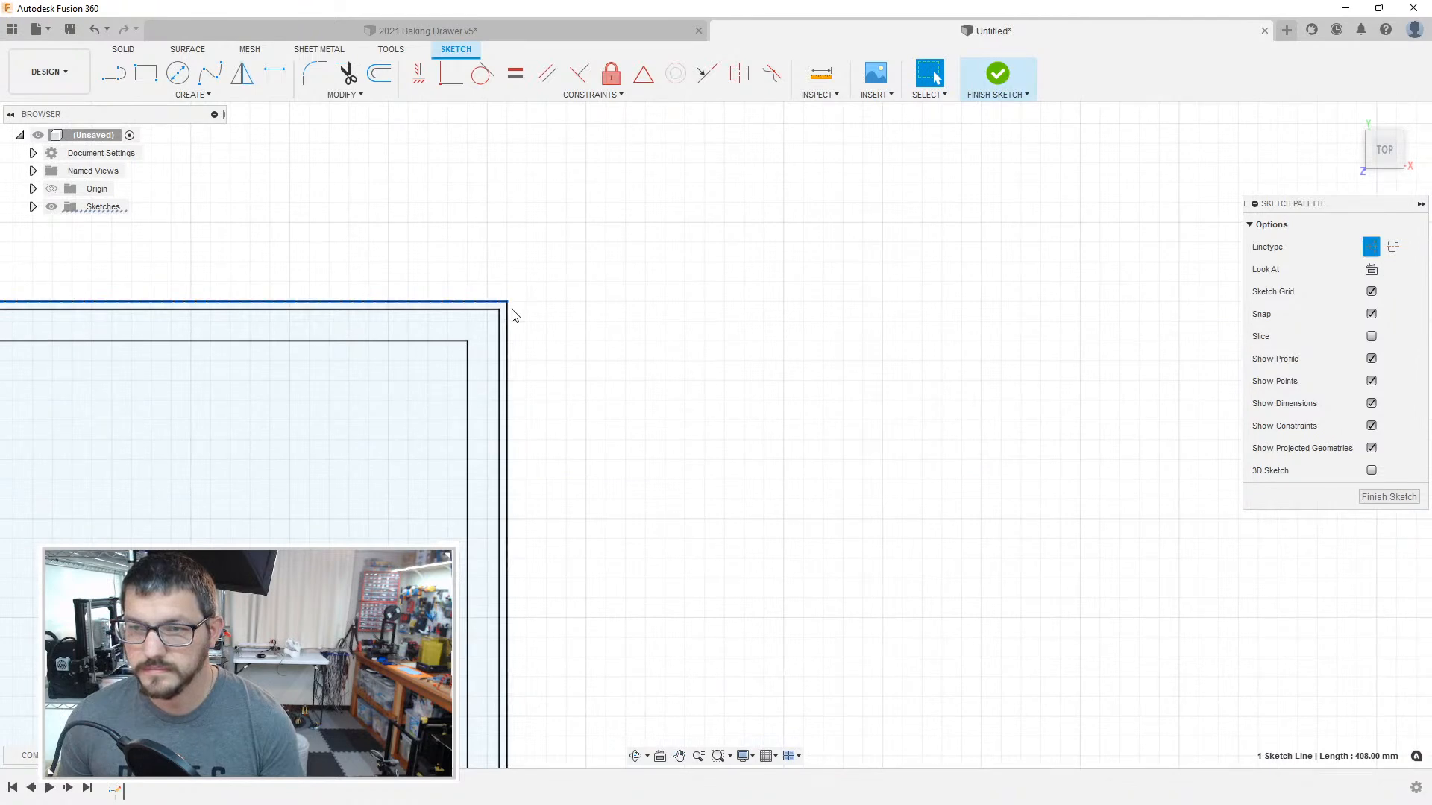
Step: Convert the outline's 438 mm right edge and the overlapping compartment boundary lines at its upper-right corner to construction geometry
left_click(510, 313)
left_click(533, 350)
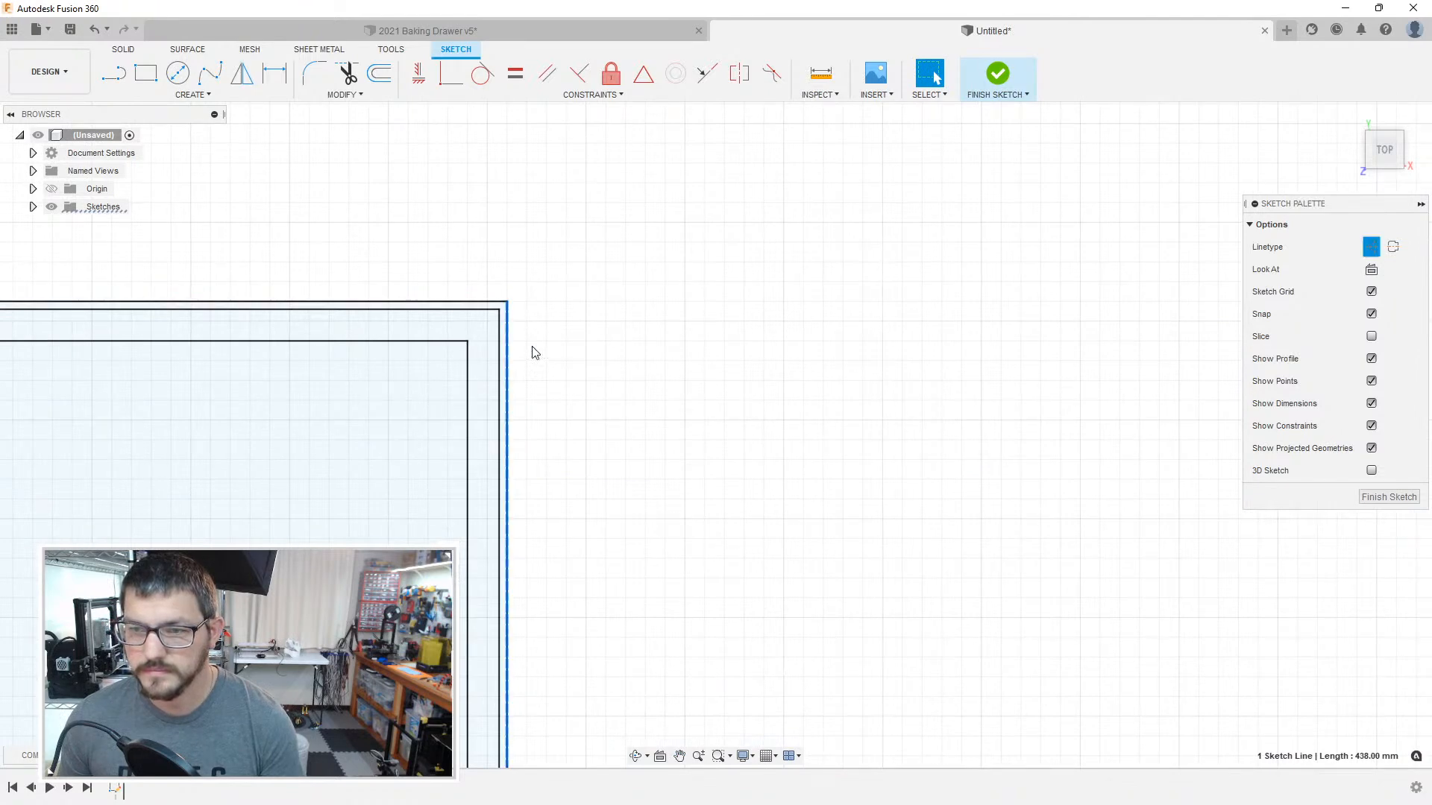
left_click(508, 349)
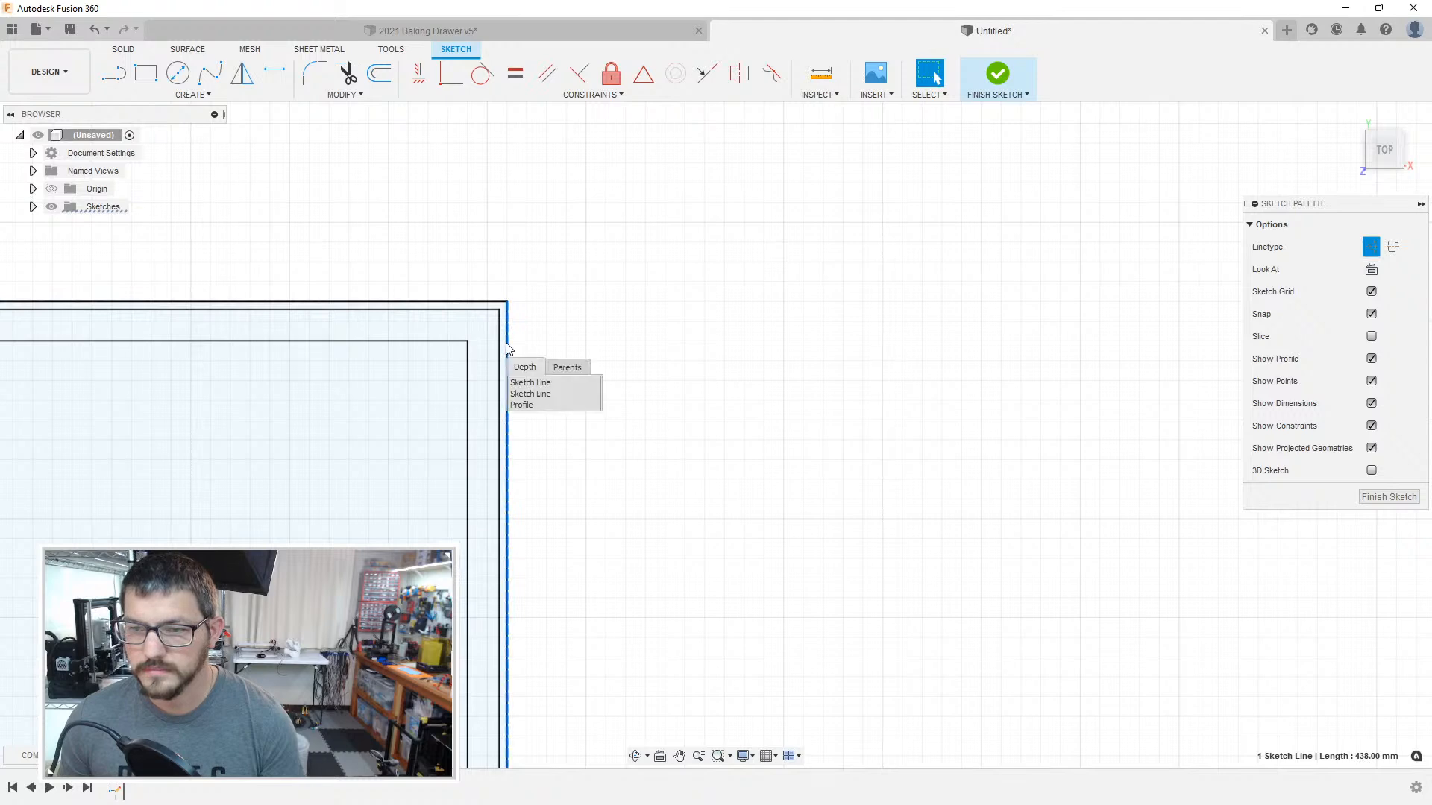
left_click(528, 394)
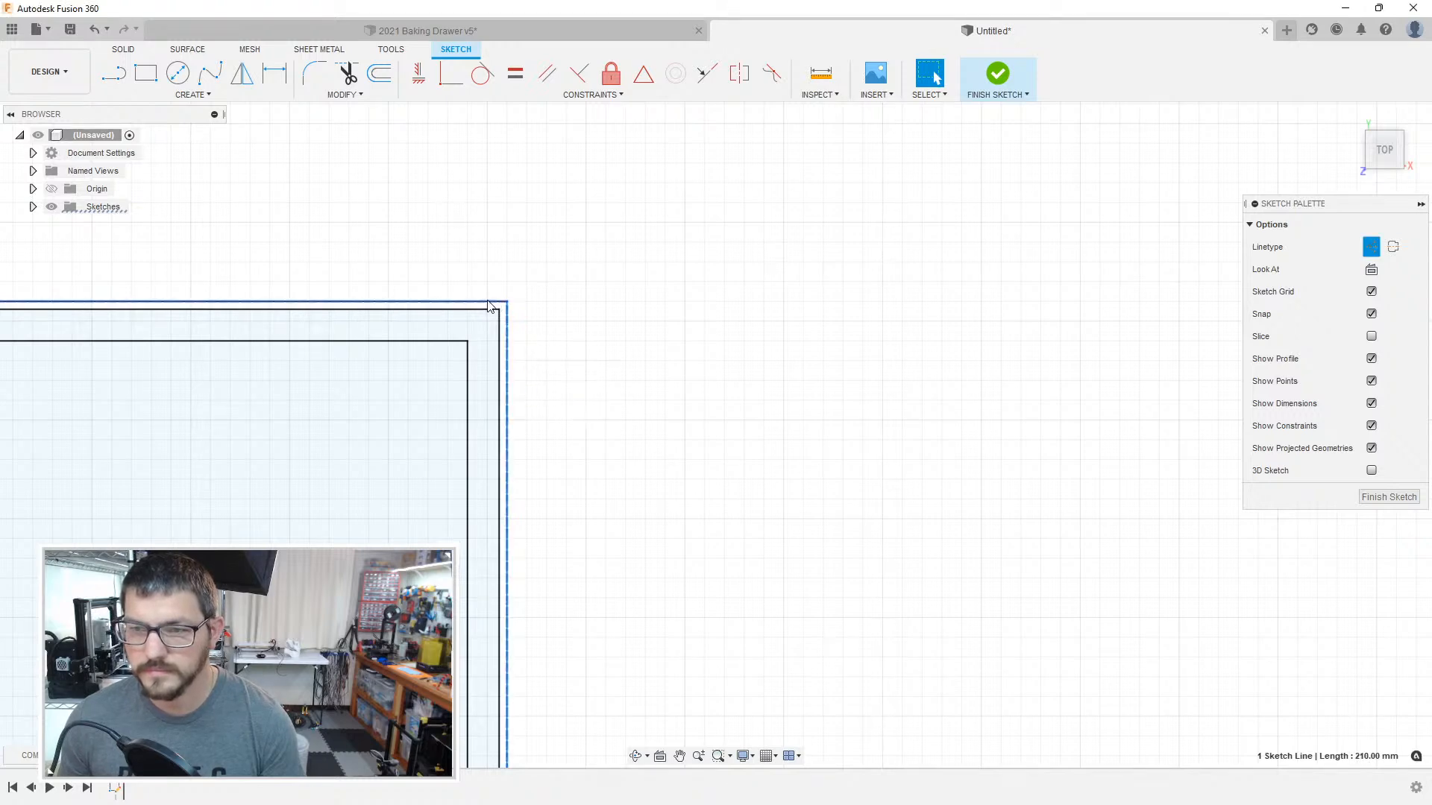
left_click(488, 306)
left_click(519, 337)
left_click(557, 331)
Step: Convert the overlapping vertical boundary lines on the right side of the 90 mm tall upper-left compartment to construction geometry
scroll(576, 384, "down", 6)
middle_click_drag(582, 387, 1331, 374)
mouse_move(522, 378)
middle_mouse_down()
mouse_move(1242, 406)
mouse_move(1134, 320)
middle_mouse_up()
middle_click_drag(462, 396, 1178, 351)
middle_click_drag(374, 296, 835, 294)
middle_click_drag(417, 290, 969, 270)
scroll(322, 301, "up", 3)
scroll(904, 243, "down", 5)
left_click(885, 285)
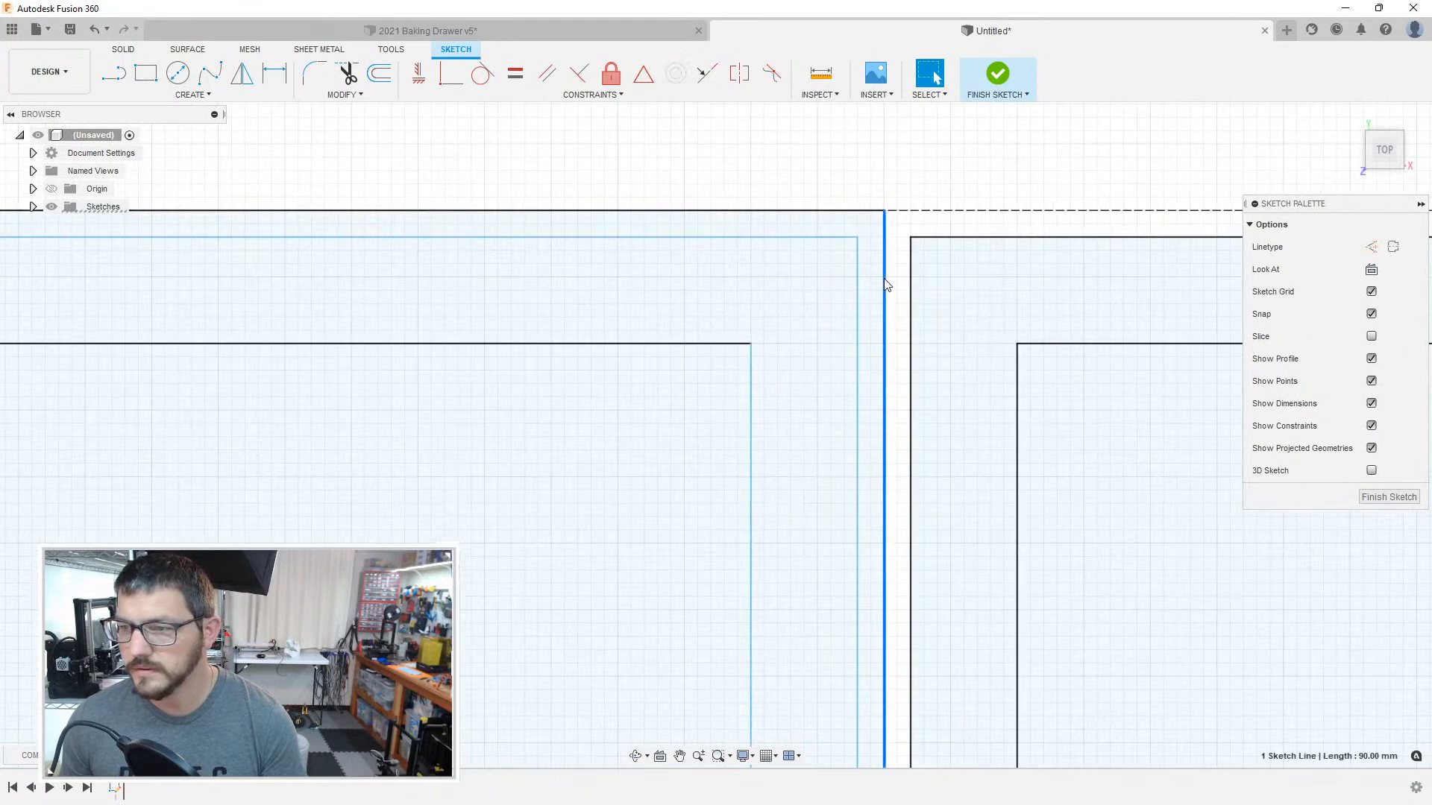
left_click(887, 240)
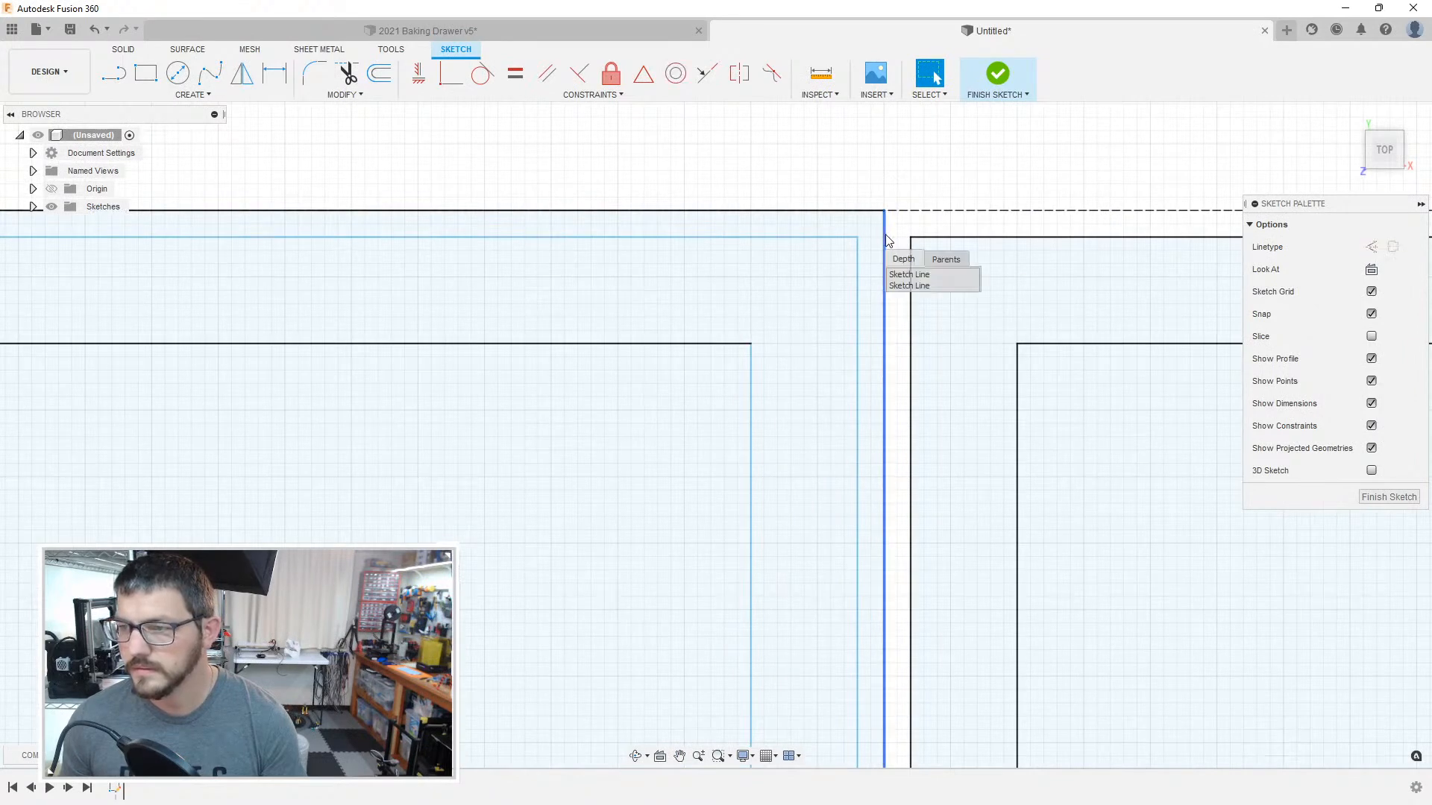
left_click(905, 276)
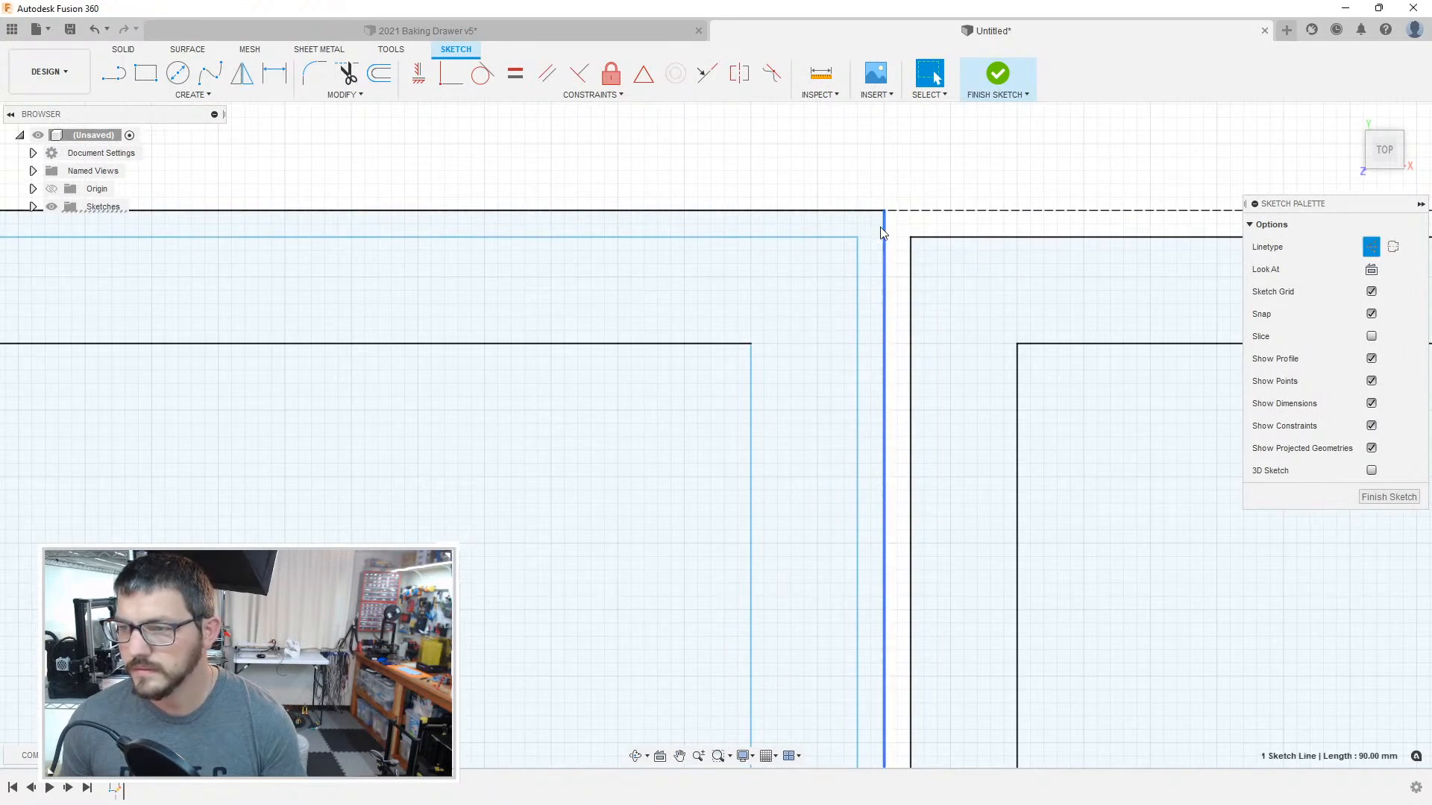
left_click(883, 227)
left_click(905, 266)
key("Delete")
Step: Convert the upper-left compartment's 255 mm top boundary line to construction geometry
left_click(870, 214)
scroll(662, 186, "down", 3)
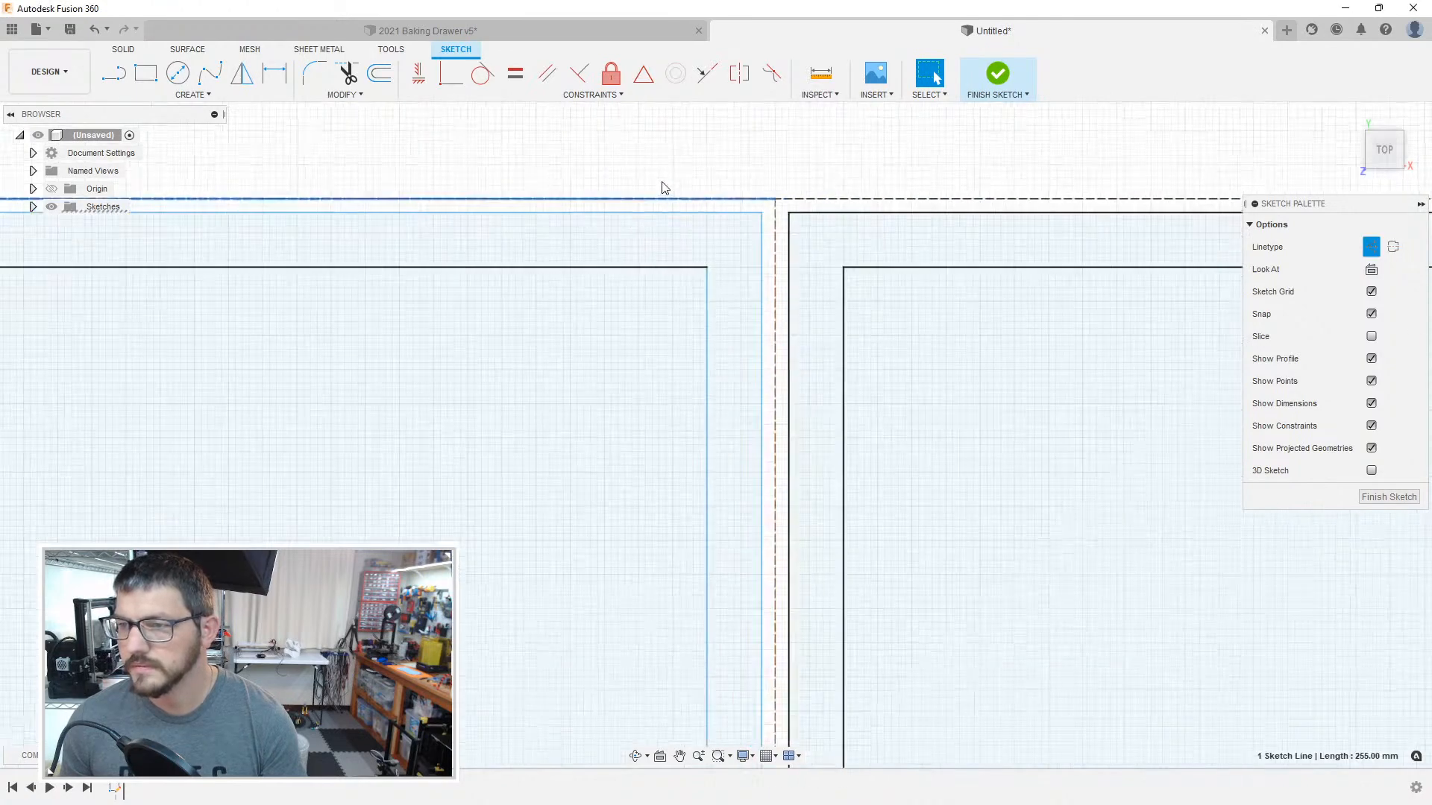
key("Delete")
Step: Convert the 438 mm left edge of the drawer outline to construction geometry
middle_click_drag(507, 209, 1186, 201)
middle_click_drag(477, 275, 1121, 267)
mouse_move(316, 294)
middle_mouse_down()
mouse_move(959, 389)
mouse_move(1149, 399)
middle_mouse_up()
middle_click_drag(477, 350, 1117, 326)
mouse_move(208, 307)
middle_mouse_down()
mouse_move(707, 269)
mouse_move(969, 273)
mouse_move(329, 291)
mouse_move(842, 278)
middle_mouse_up()
scroll(611, 302, "down", 5)
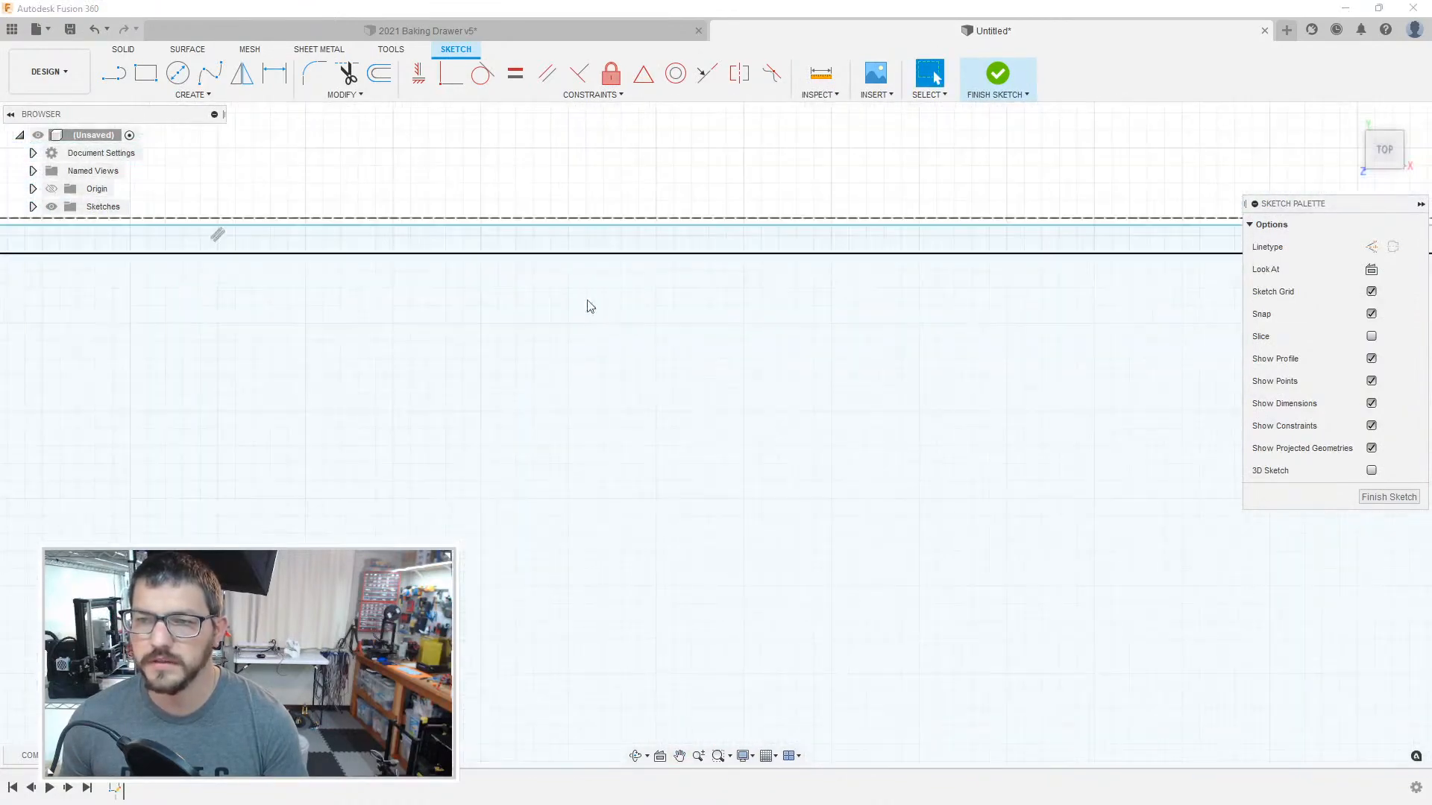
middle_click_drag(256, 334, 915, 331)
middle_click_drag(138, 316, 754, 280)
middle_click_drag(142, 325, 812, 316)
scroll(319, 313, "up", 5)
middle_click_drag(319, 313, 691, 335)
middle_click_drag(488, 211, 555, 421)
left_click(515, 320)
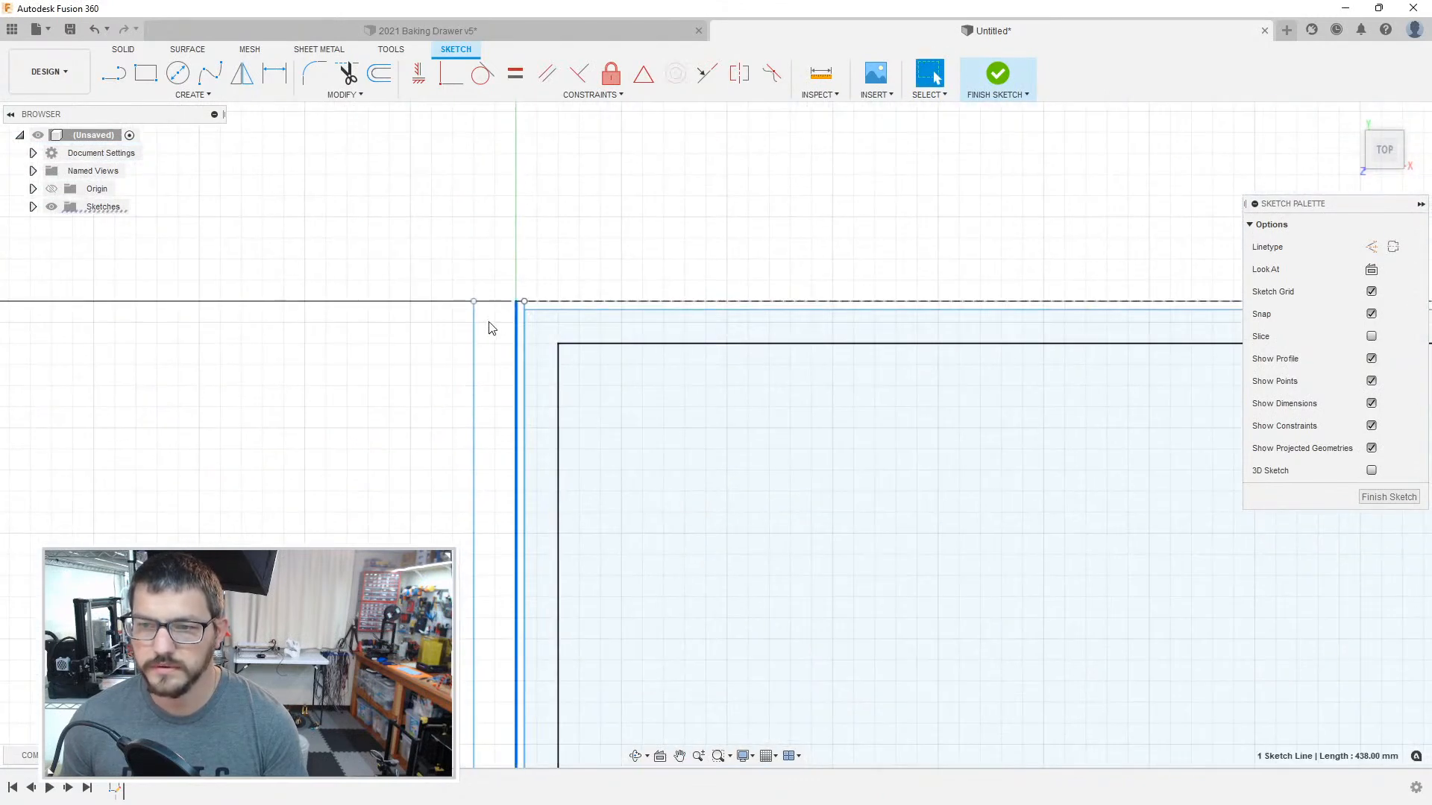
key("Delete")
Step: Convert the upper-left compartment's left boundary line, which overlaps the outline's left edge, to construction geometry
scroll(522, 312, "up", 2)
scroll(527, 310, "up", 3)
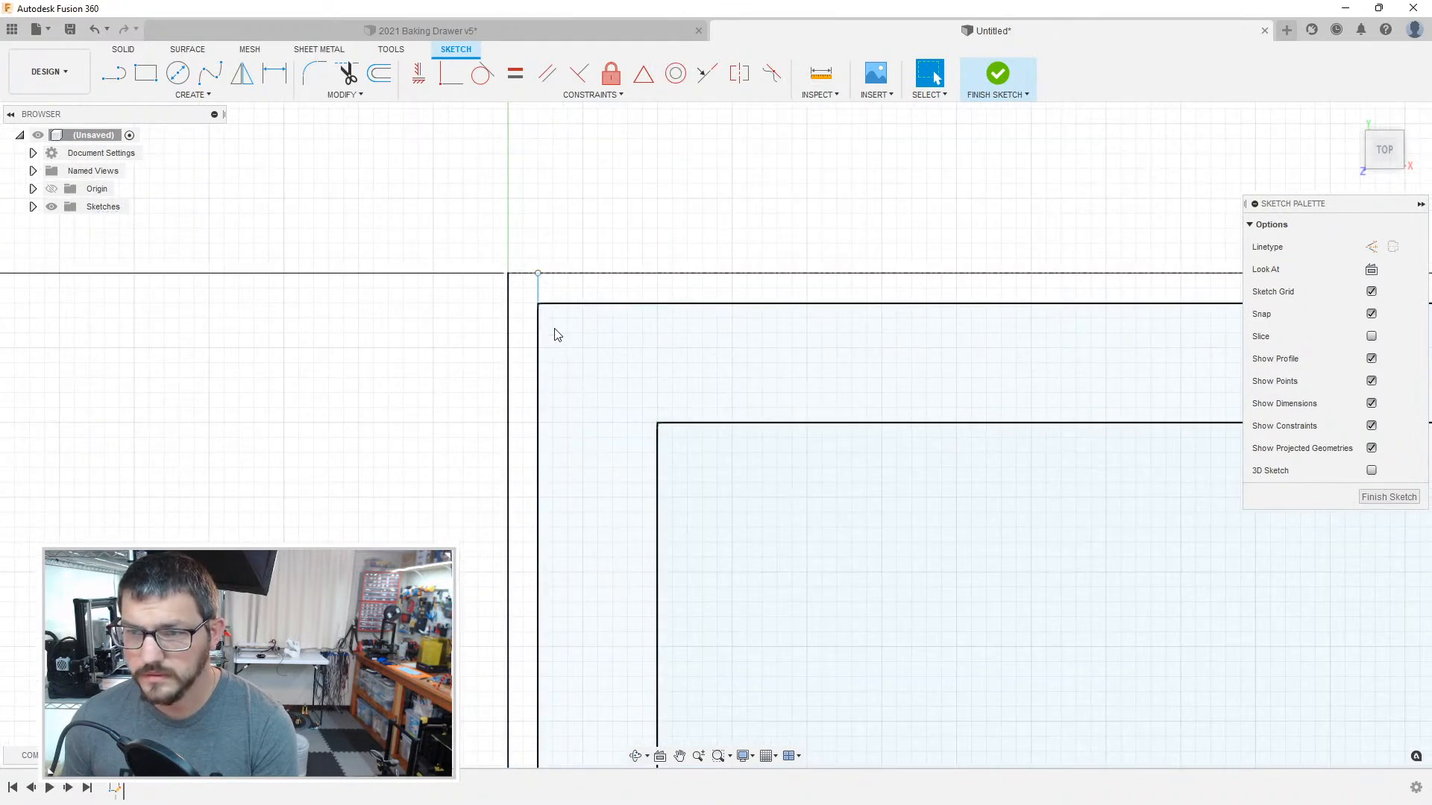
scroll(561, 398, "down", 3)
scroll(562, 398, "down", 1)
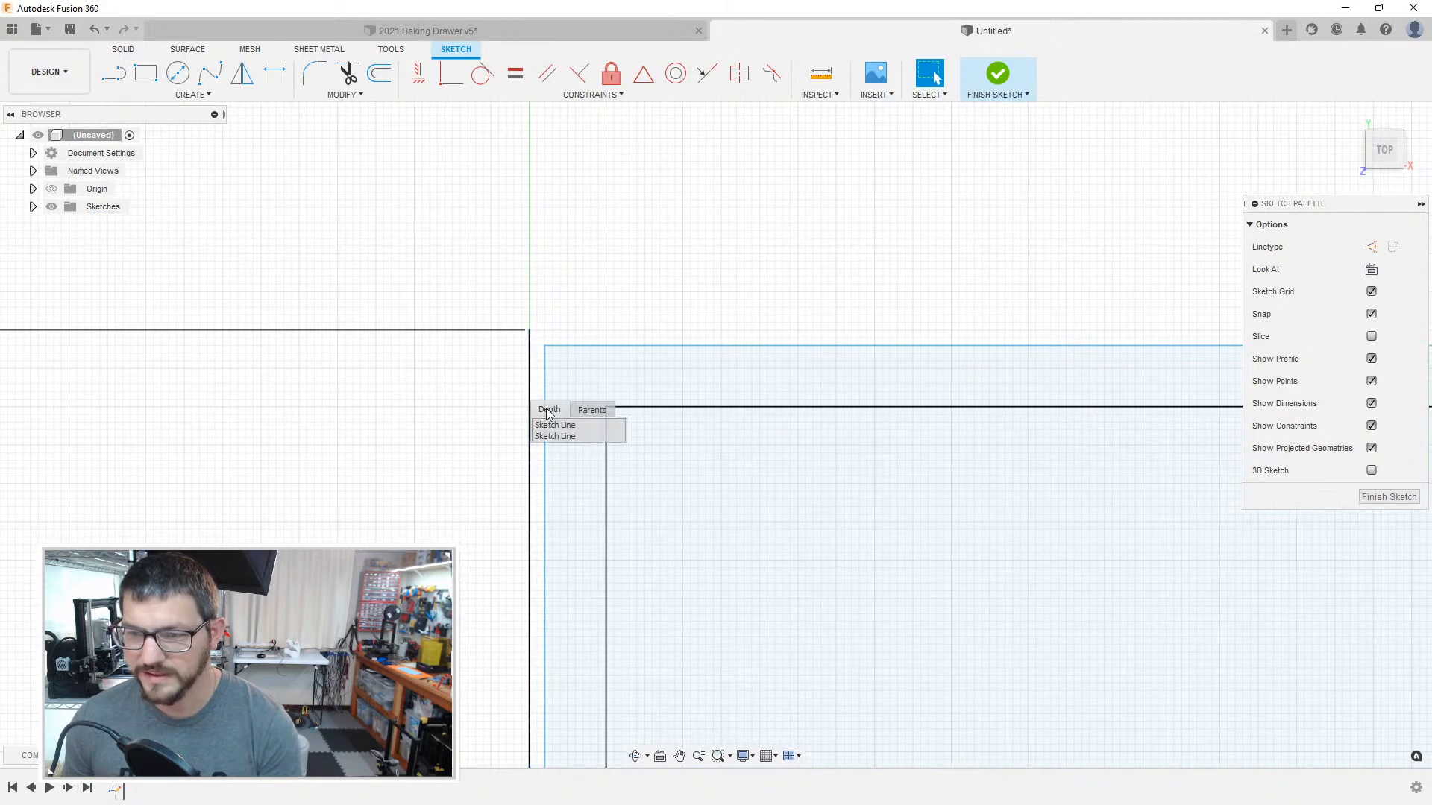
left_click(529, 388)
left_click(507, 365)
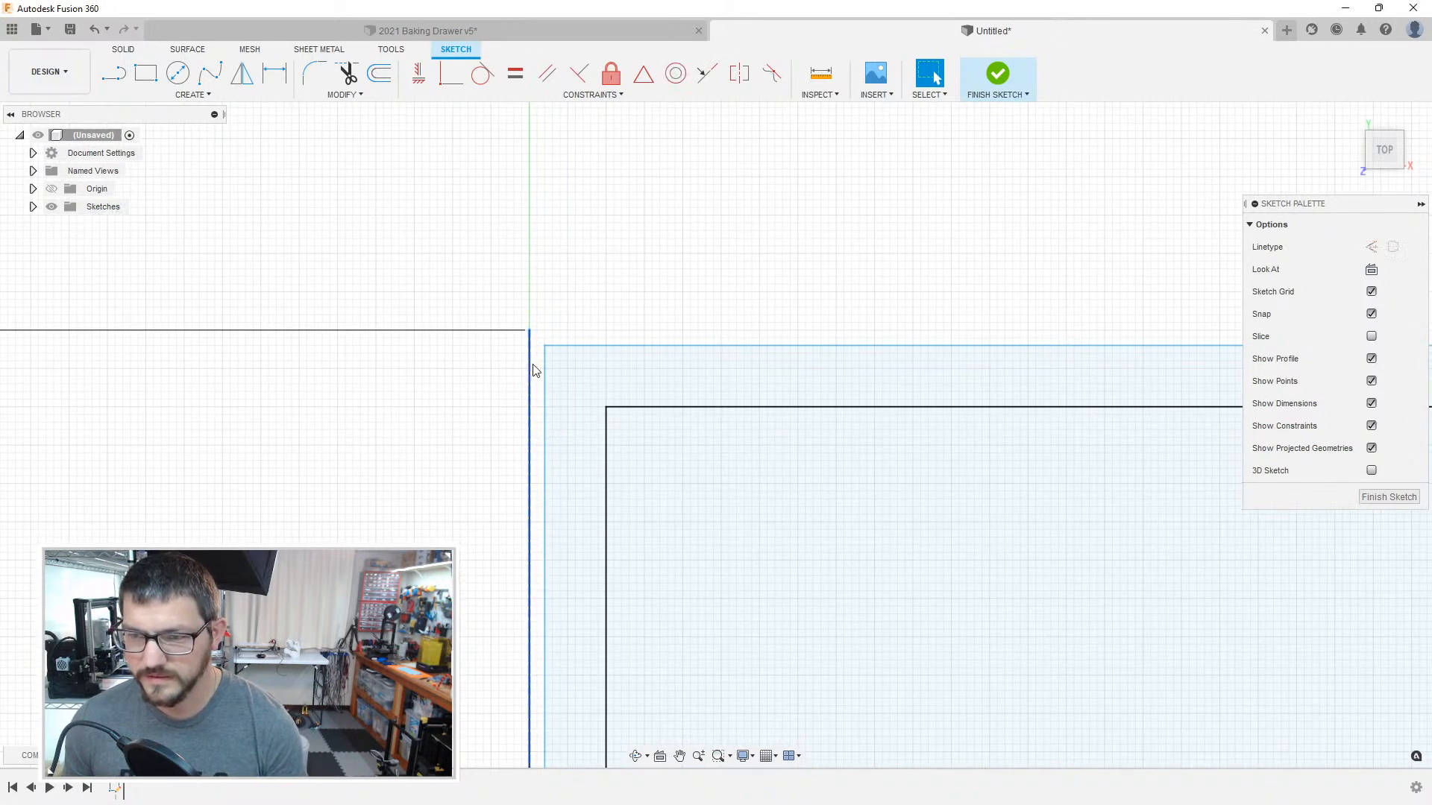
left_click(534, 364)
left_click(554, 411)
left_click(518, 361)
Step: Convert the outer left boundary line of the compartment directly below the upper-left one to construction geometry
scroll(489, 423, "down", 3)
scroll(649, 226, "up", 5)
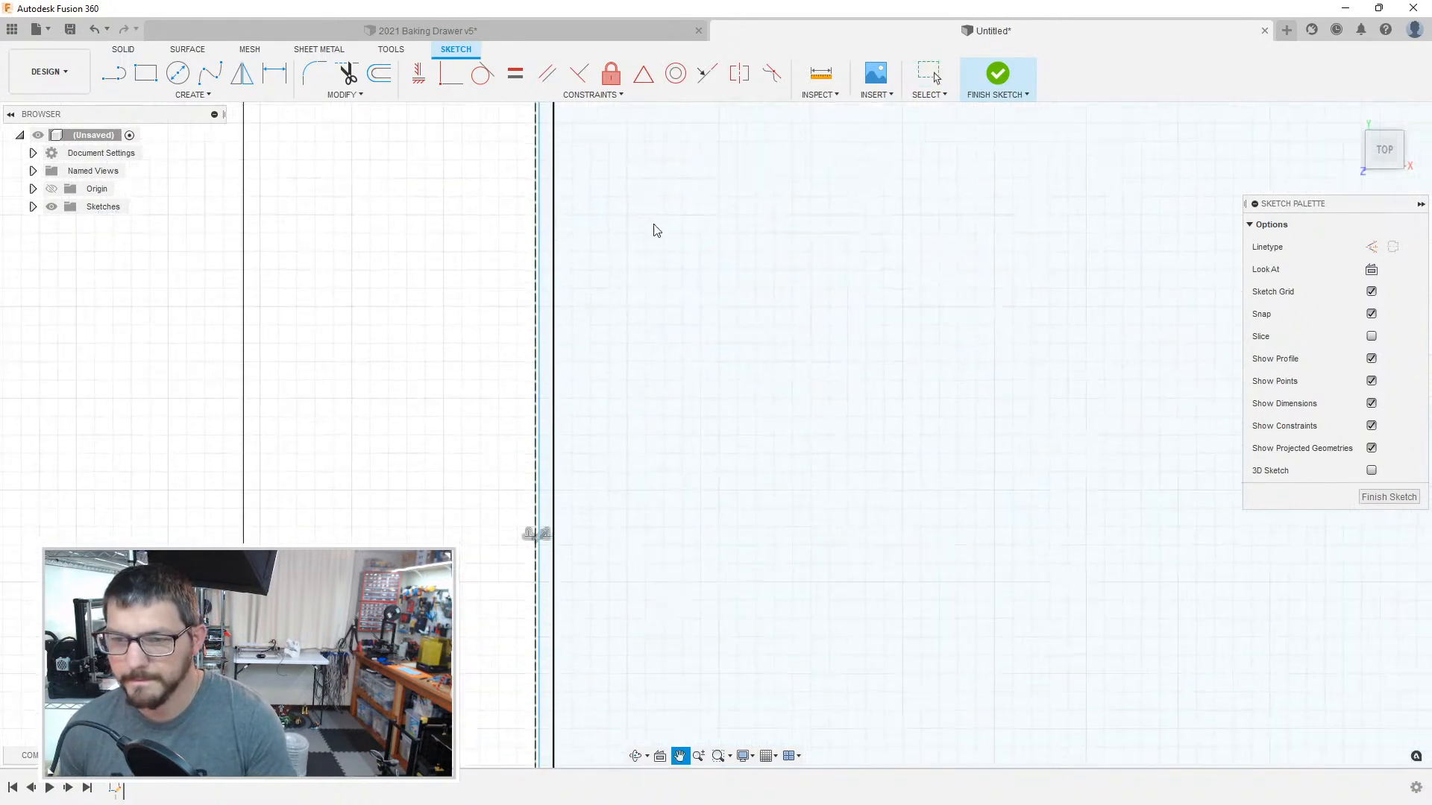
mouse_move(742, 708)
middle_mouse_down()
mouse_move(812, 510)
mouse_move(617, 315)
middle_mouse_up()
scroll(563, 384, "up", 5)
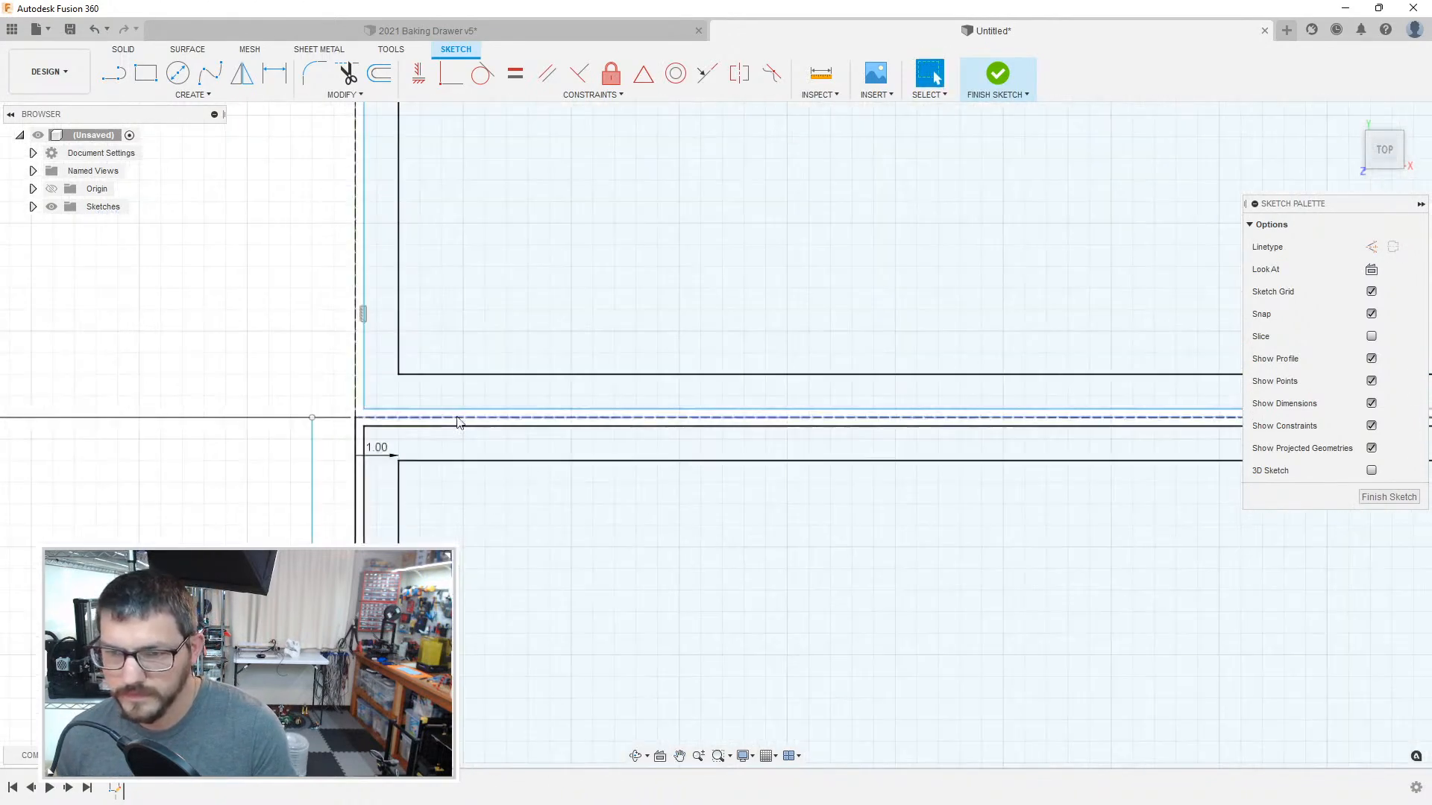
scroll(432, 429, "down", 3)
left_click(342, 464)
left_click(372, 458)
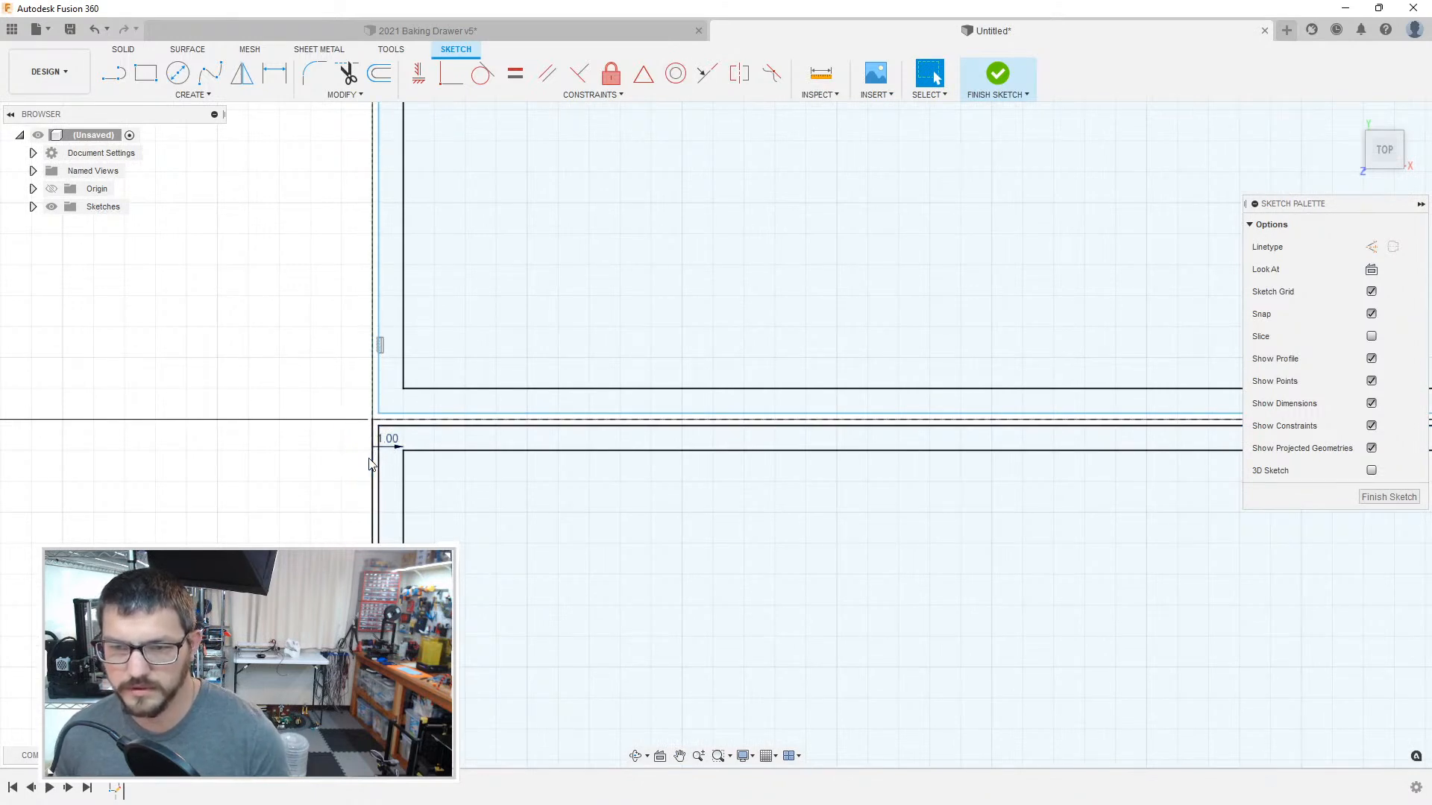
left_click(375, 463)
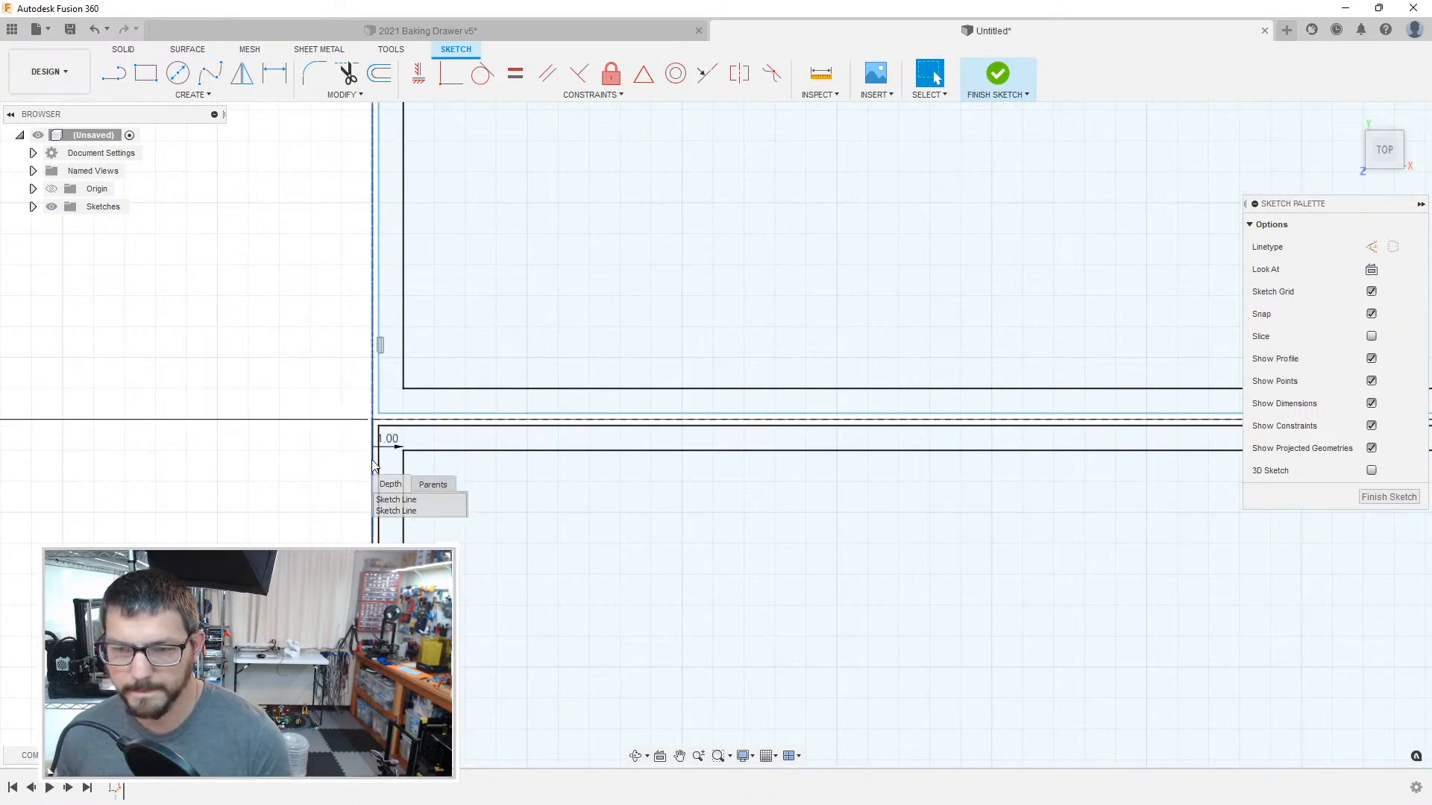
left_click(395, 510)
key("x")
left_click(334, 498)
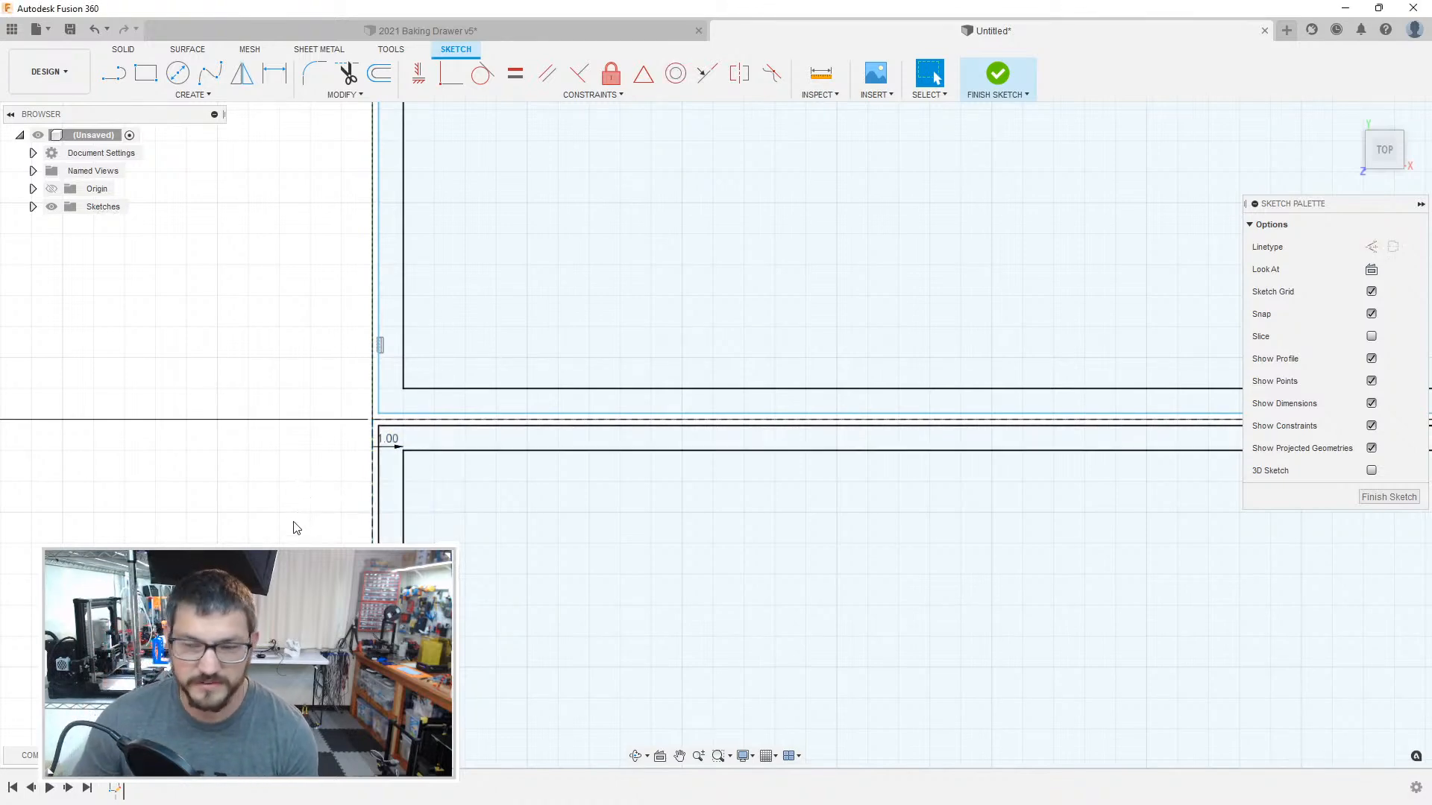
Step: Convert the outer left boundary line of the next compartment down in the left column to construction geometry
scroll(298, 527, "down", 3)
middle_click_drag(452, 613, 483, 347)
scroll(626, 550, "down", 6)
scroll(841, 495, "down", 3)
scroll(527, 544, "up", 8)
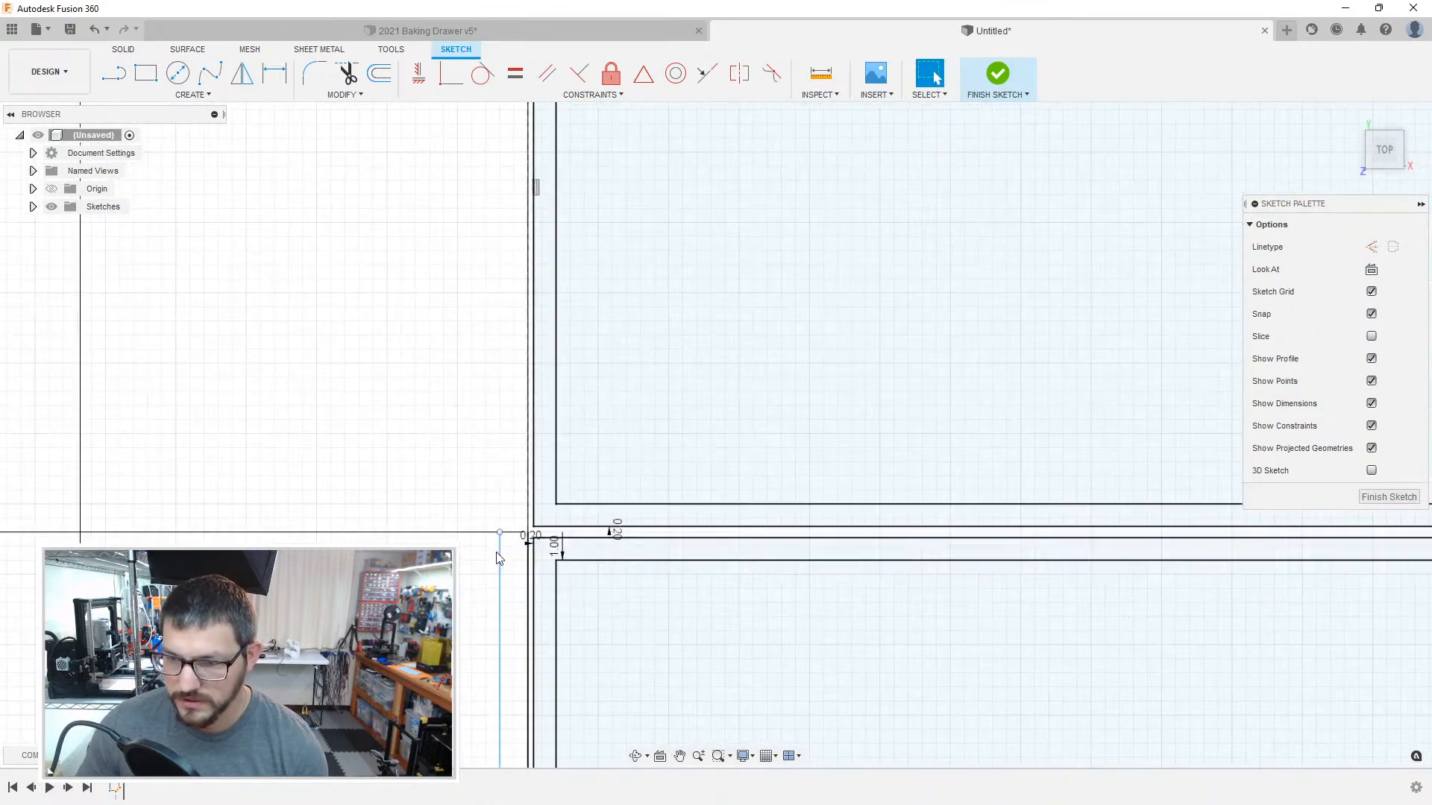
scroll(514, 551, "up", 5)
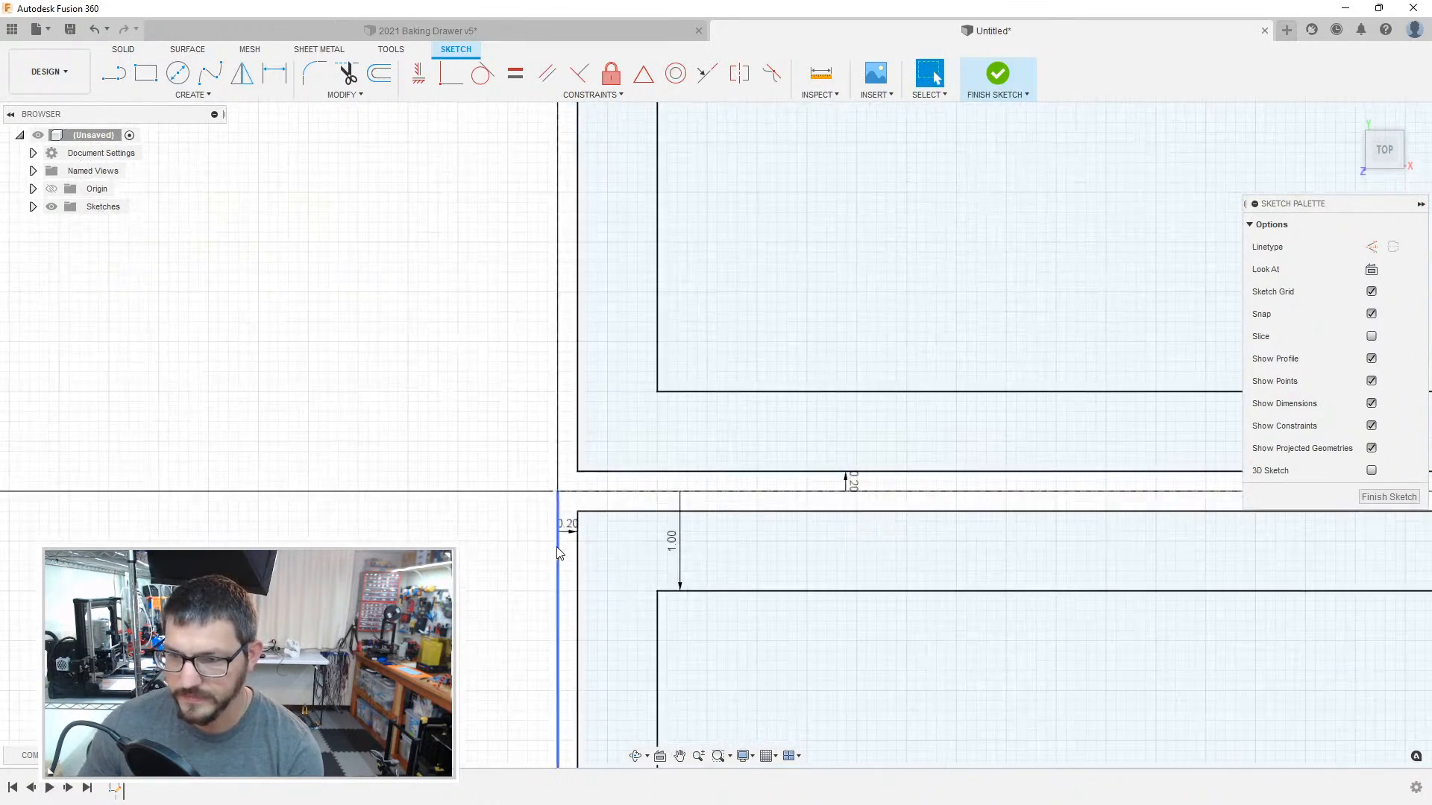
left_click(561, 548)
left_click(504, 562)
Step: Convert the 255 mm horizontal boundary line beneath the 50 mm tall compartment to construction geometry
scroll(522, 571, "down", 3)
scroll(516, 570, "down", 2)
scroll(490, 611, "down", 3)
mouse_move(493, 507)
middle_mouse_down()
mouse_move(518, 374)
mouse_move(548, 315)
middle_mouse_up()
scroll(548, 314, "down", 3)
scroll(641, 522, "down", 1)
middle_click_drag(656, 523, 534, 267)
scroll(388, 447, "up", 6)
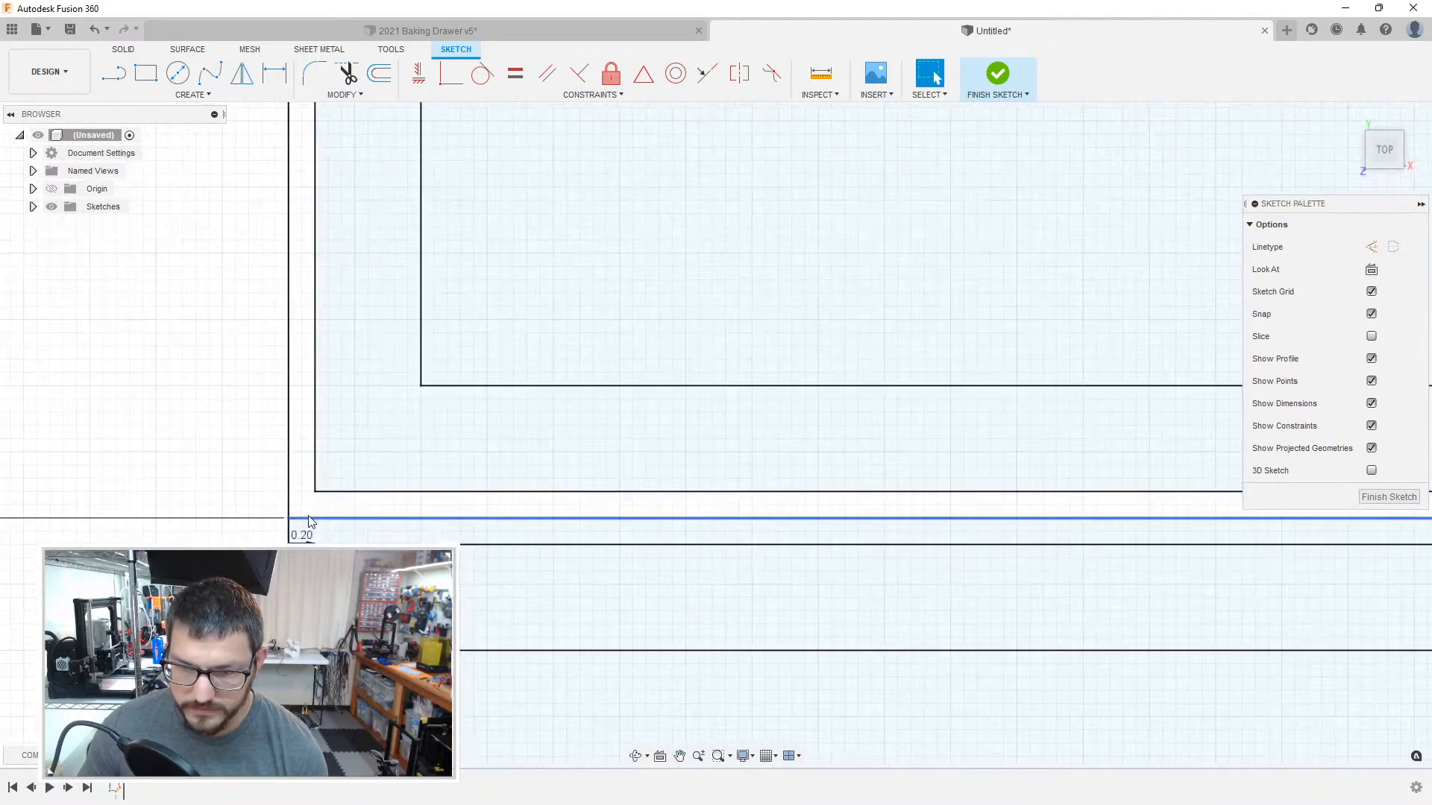
left_click(308, 520)
left_click(289, 530)
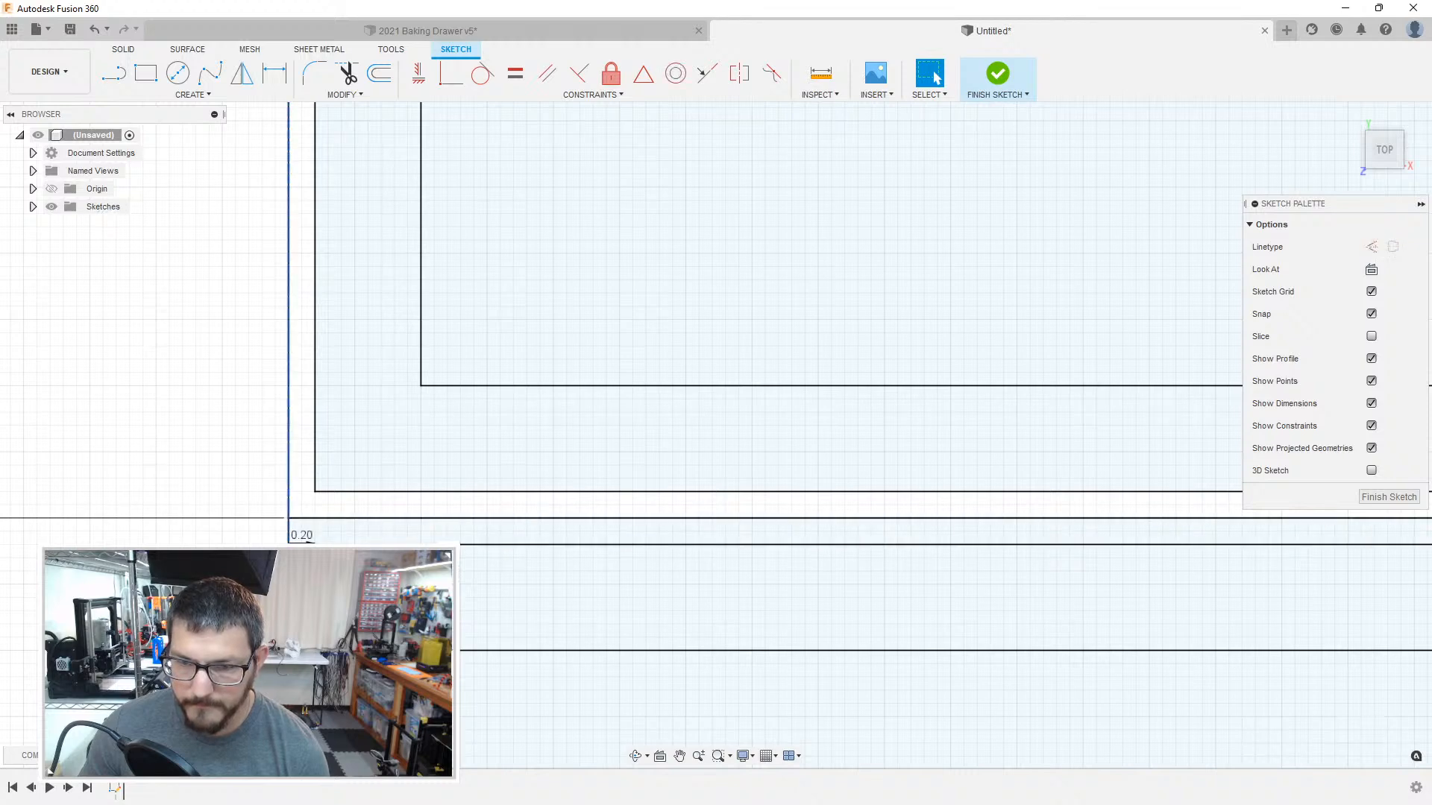
left_click(289, 531)
key("x")
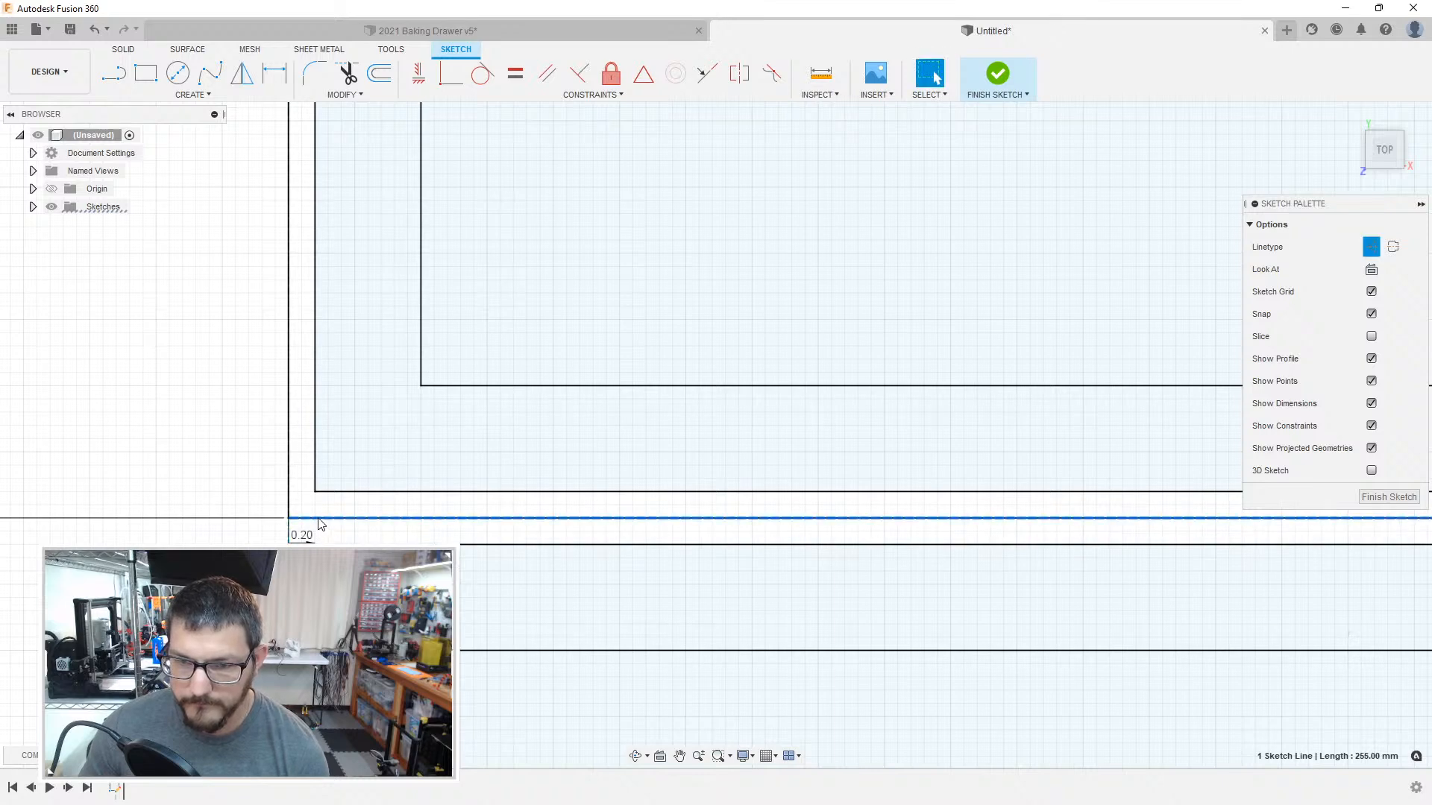
key("x")
Step: Convert the overlapping left boundary lines at the 50 mm tall compartment's lower-left corner to construction geometry
left_click(290, 508)
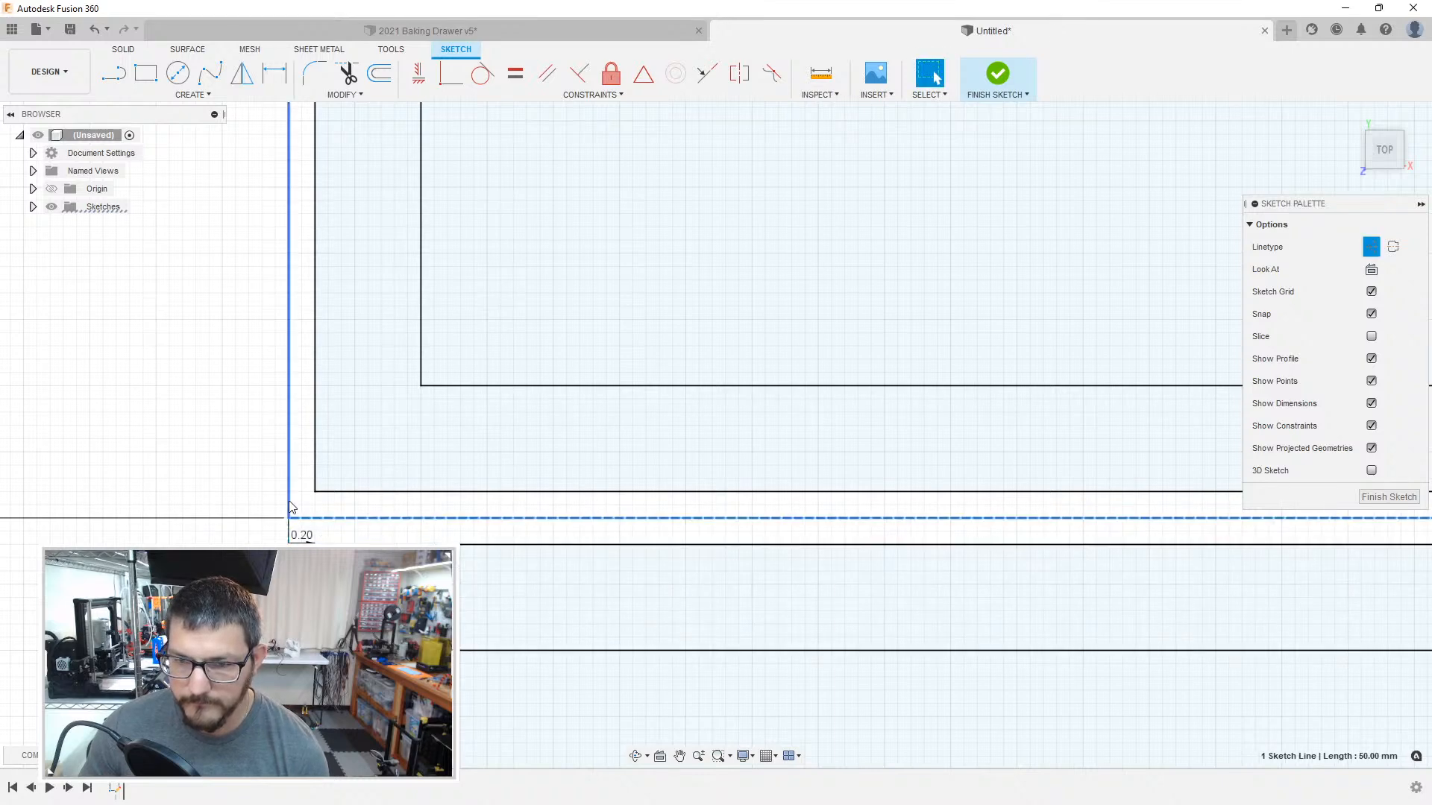
left_click(291, 506)
left_click(312, 538)
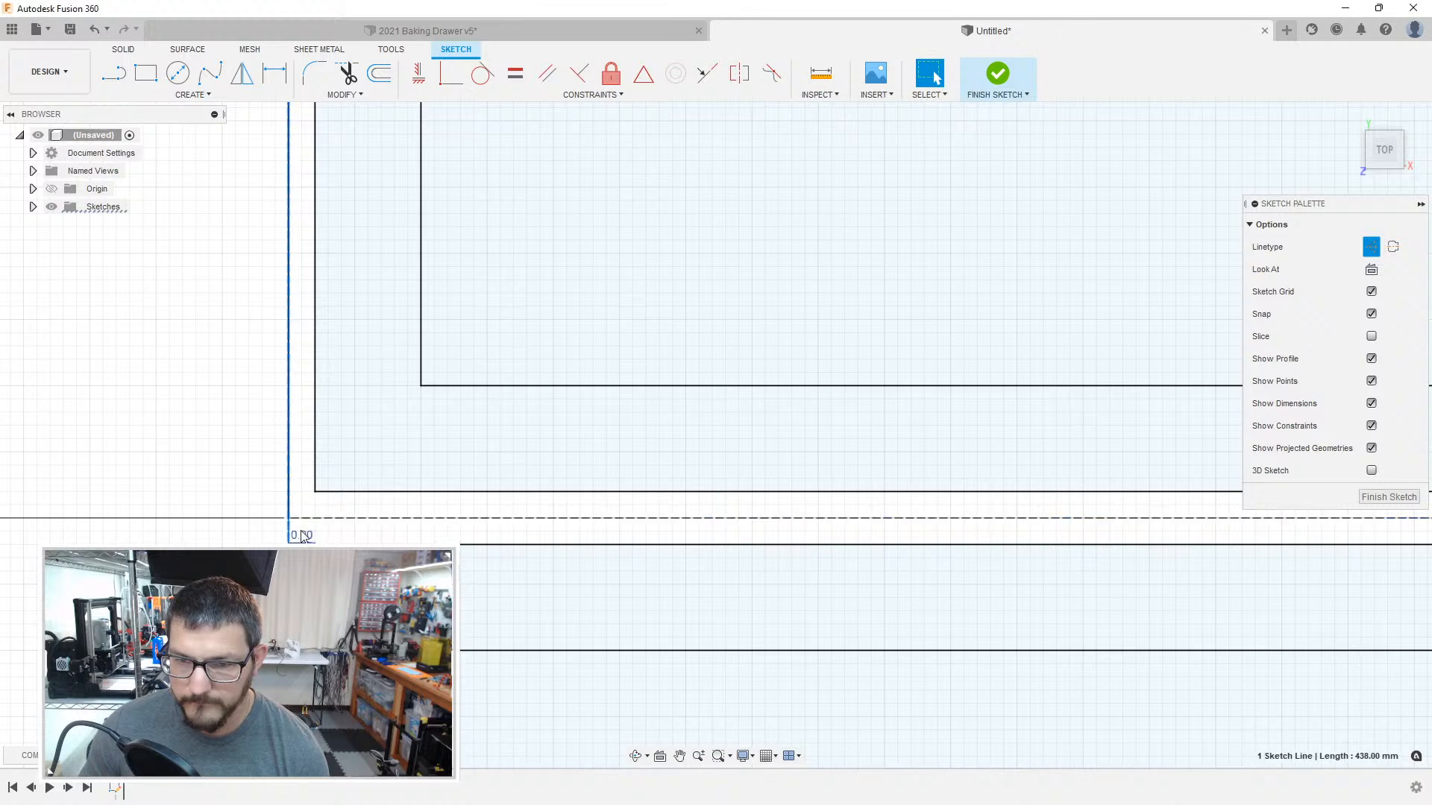
left_click(289, 510)
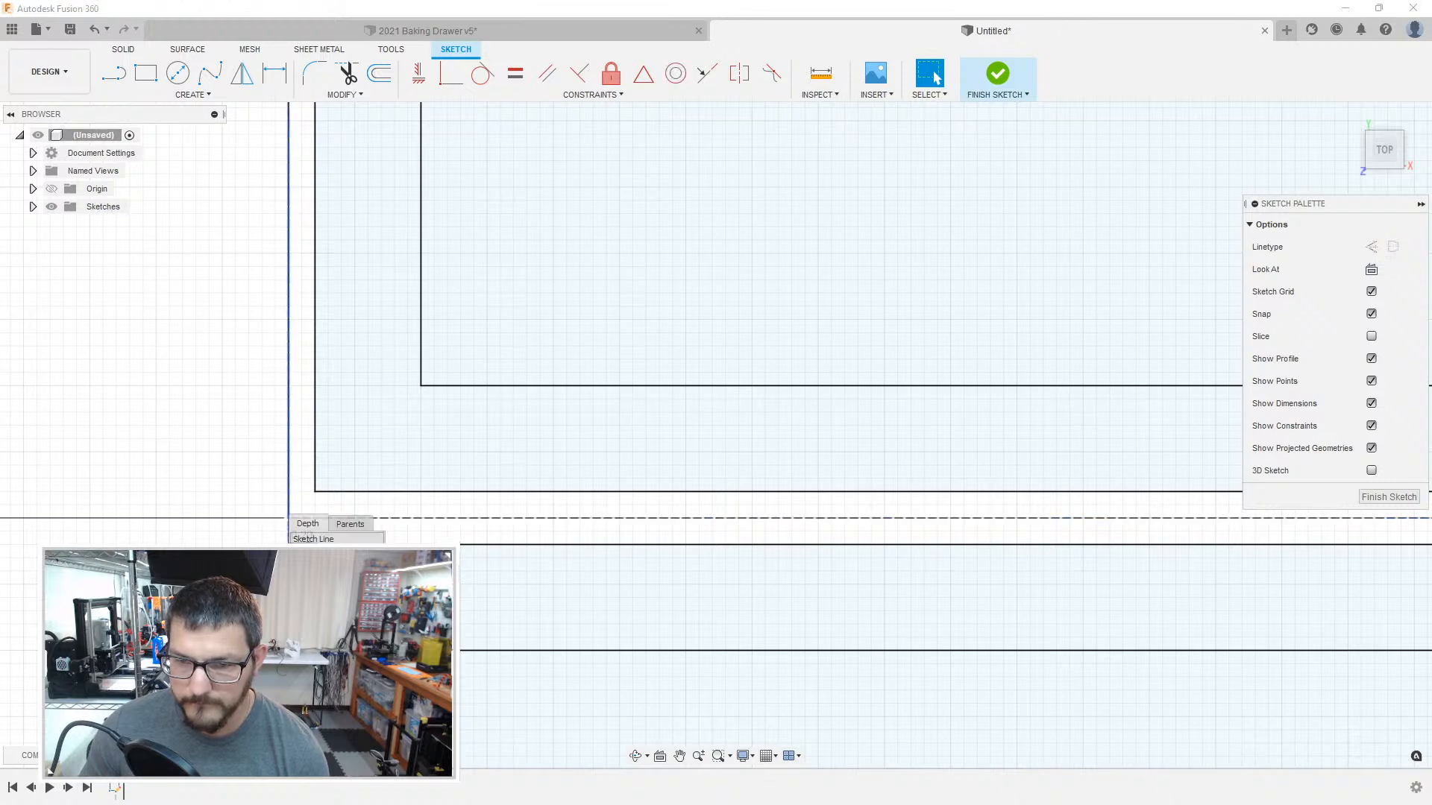
left_click(313, 539)
left_click(247, 534)
left_click(291, 532)
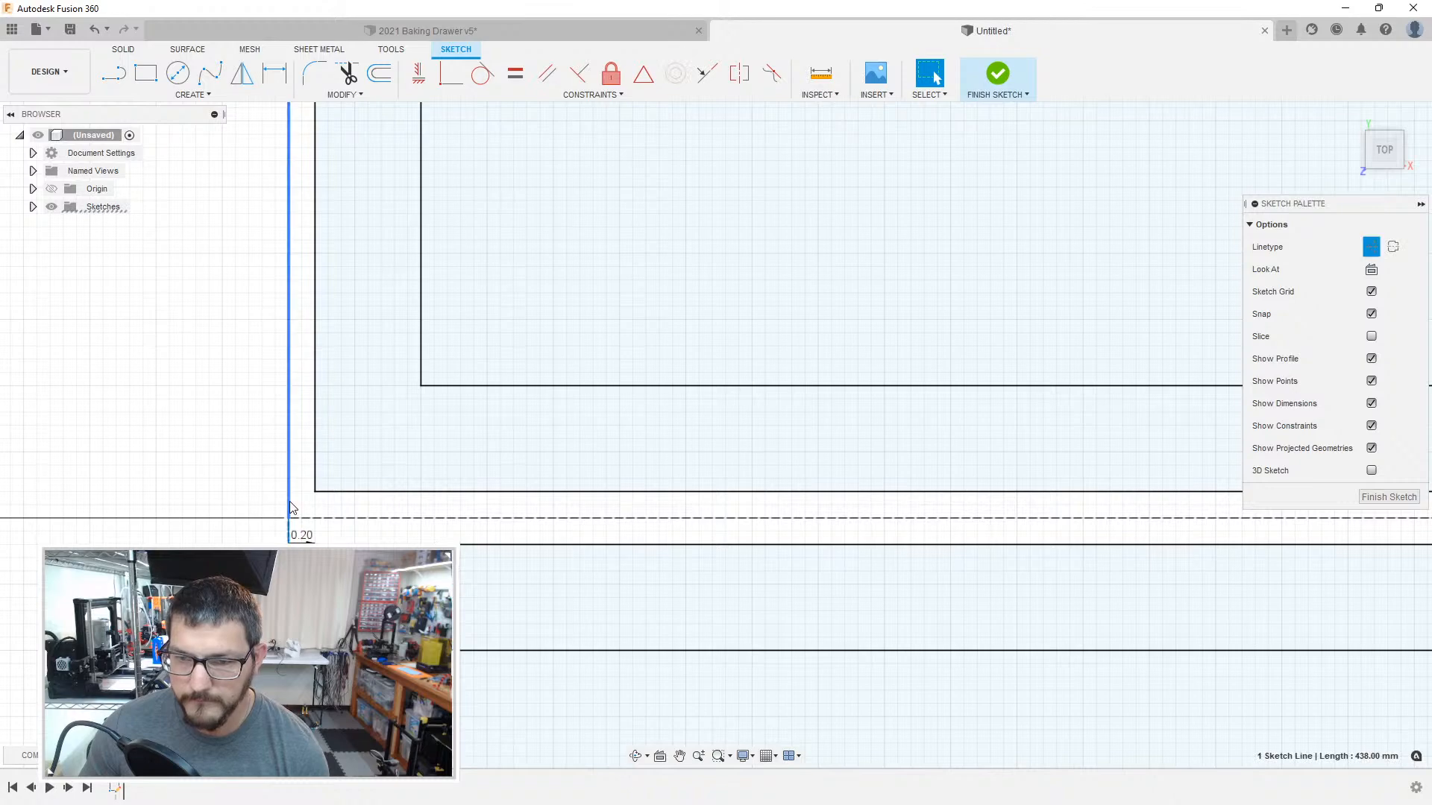
left_click(290, 507)
left_click(314, 540)
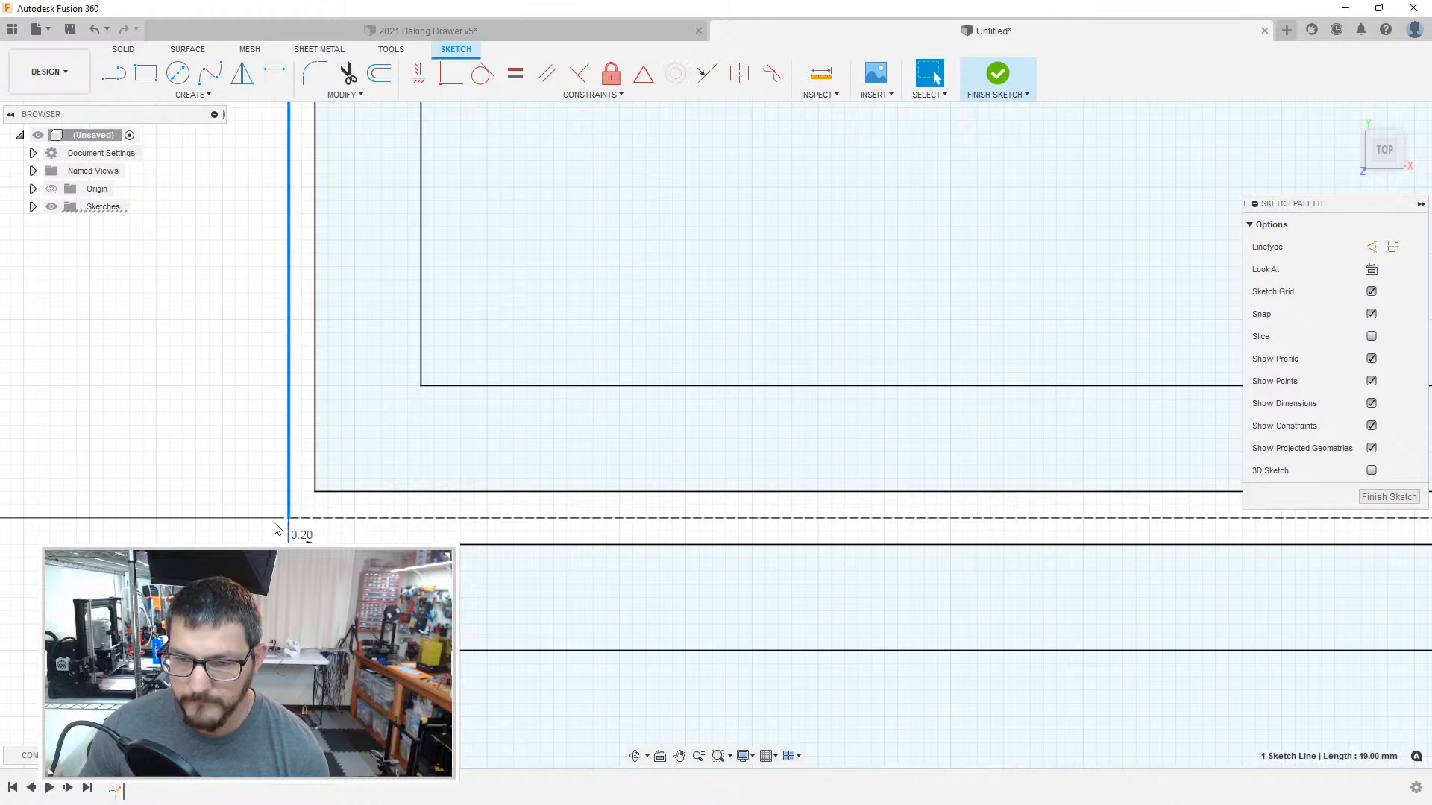
left_click(238, 504)
Step: Convert the overlapping 255 mm and 55 mm boundary lines along the divider beneath the 50 mm tall compartment to construction geometry
scroll(248, 525, "down", 8)
middle_click_drag(1148, 594, 606, 430)
scroll(550, 406, "up", 3)
left_click(553, 382)
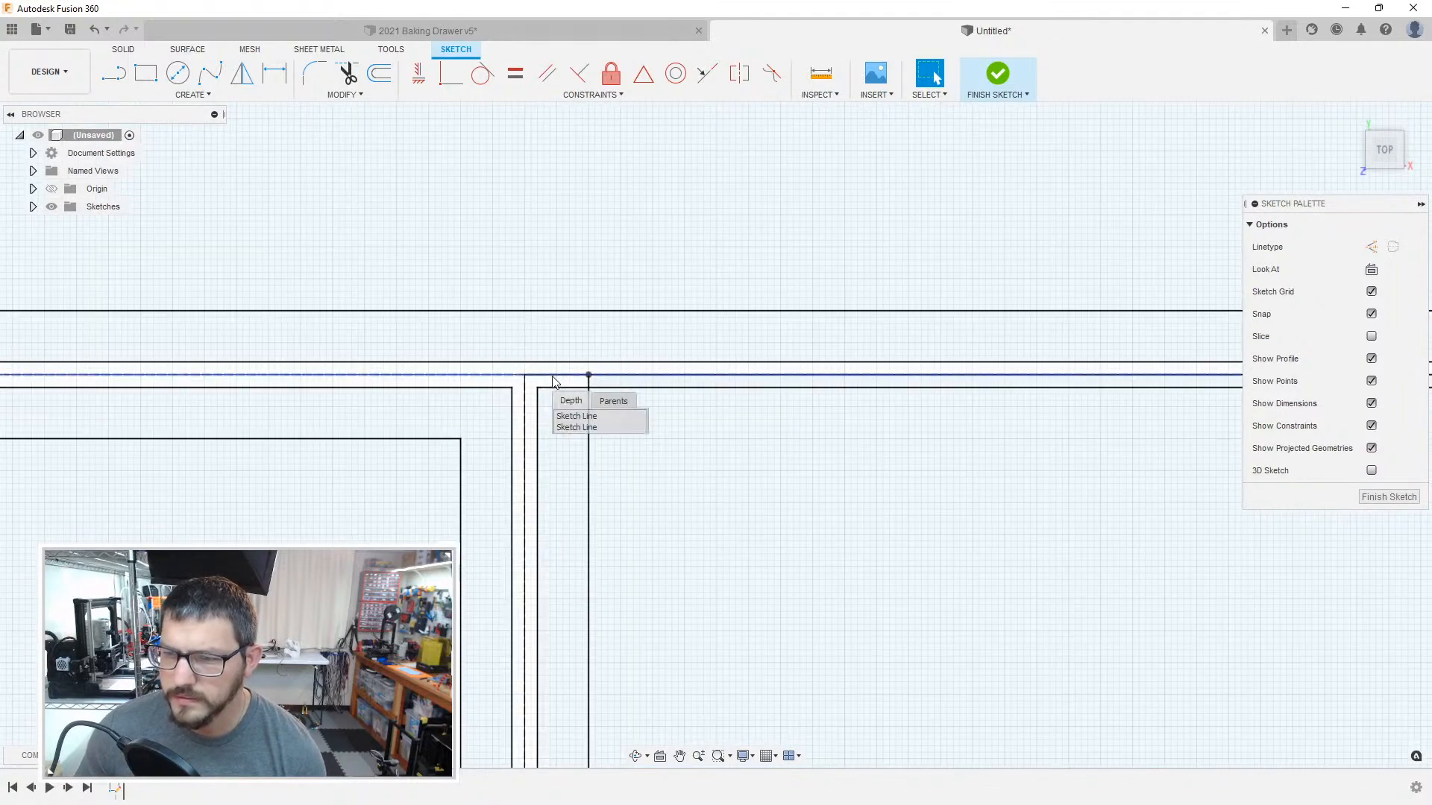
left_click(582, 416)
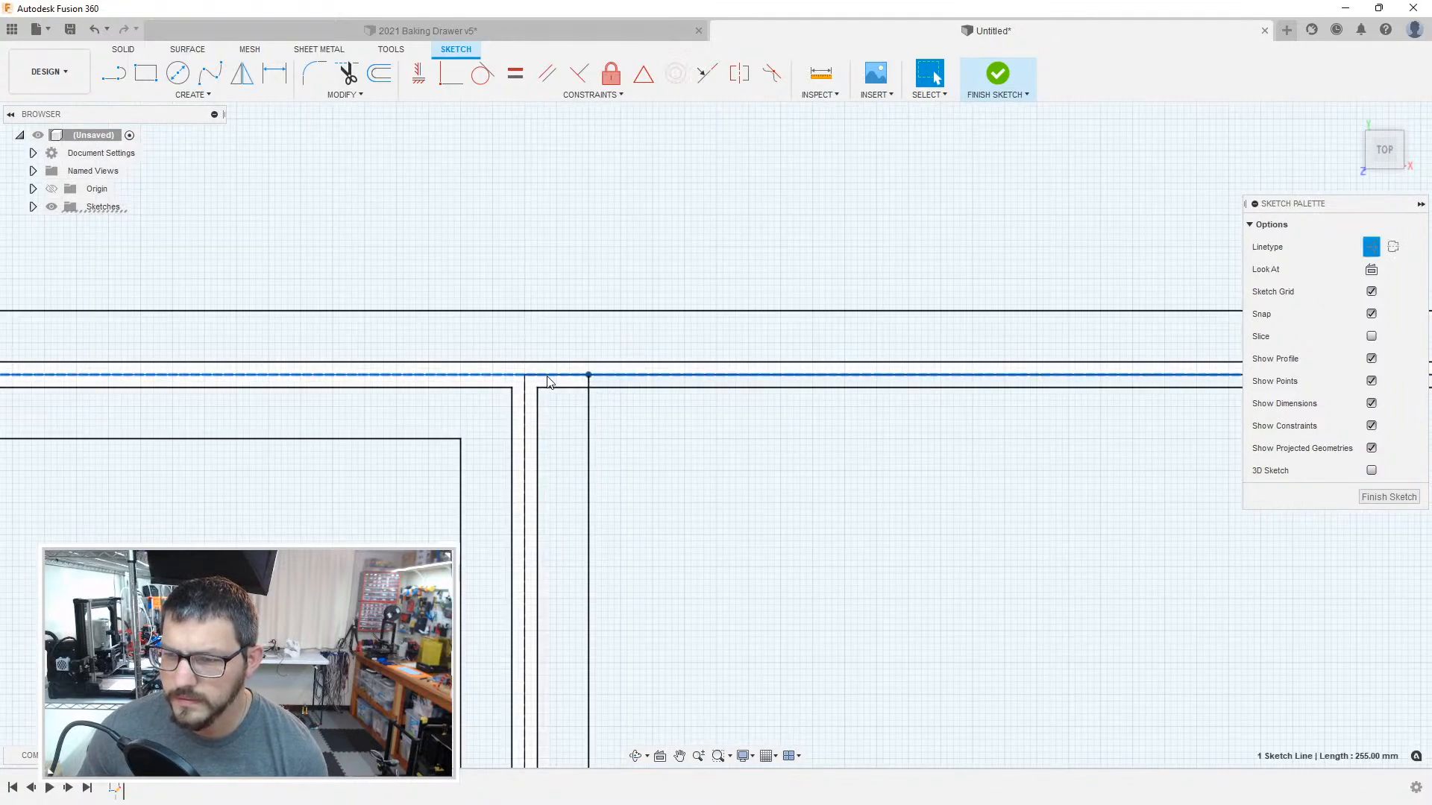
left_click(549, 384)
left_click(566, 418)
Step: Try to convert the 255 mm boundary line above the compartment with the 1 mm wall offset to construction geometry
scroll(579, 477, "up", 2)
middle_click_drag(671, 501, 60, 453)
middle_click_drag(925, 473, 4, 448)
scroll(655, 345, "up", 3)
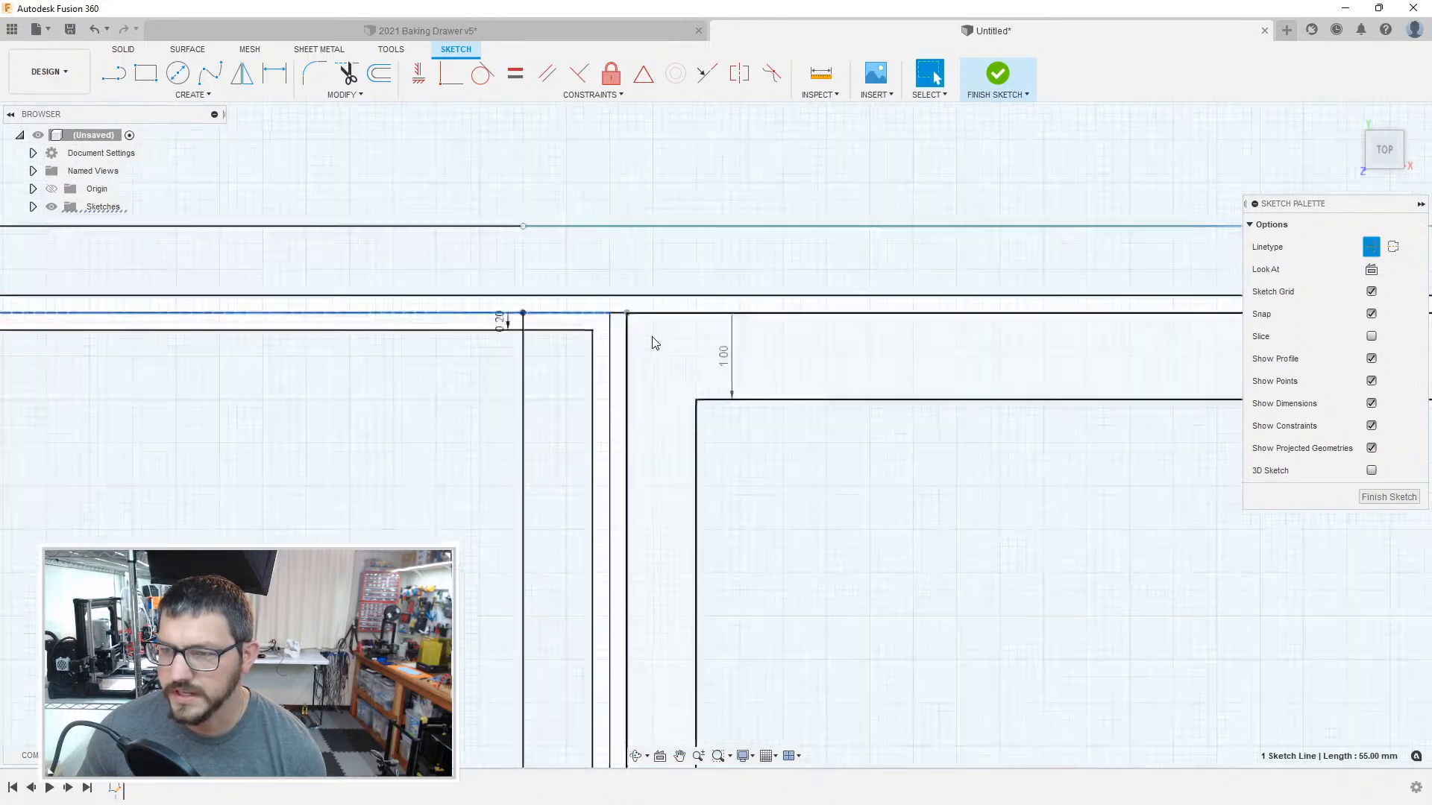
scroll(635, 329, "up", 4)
left_click(603, 299)
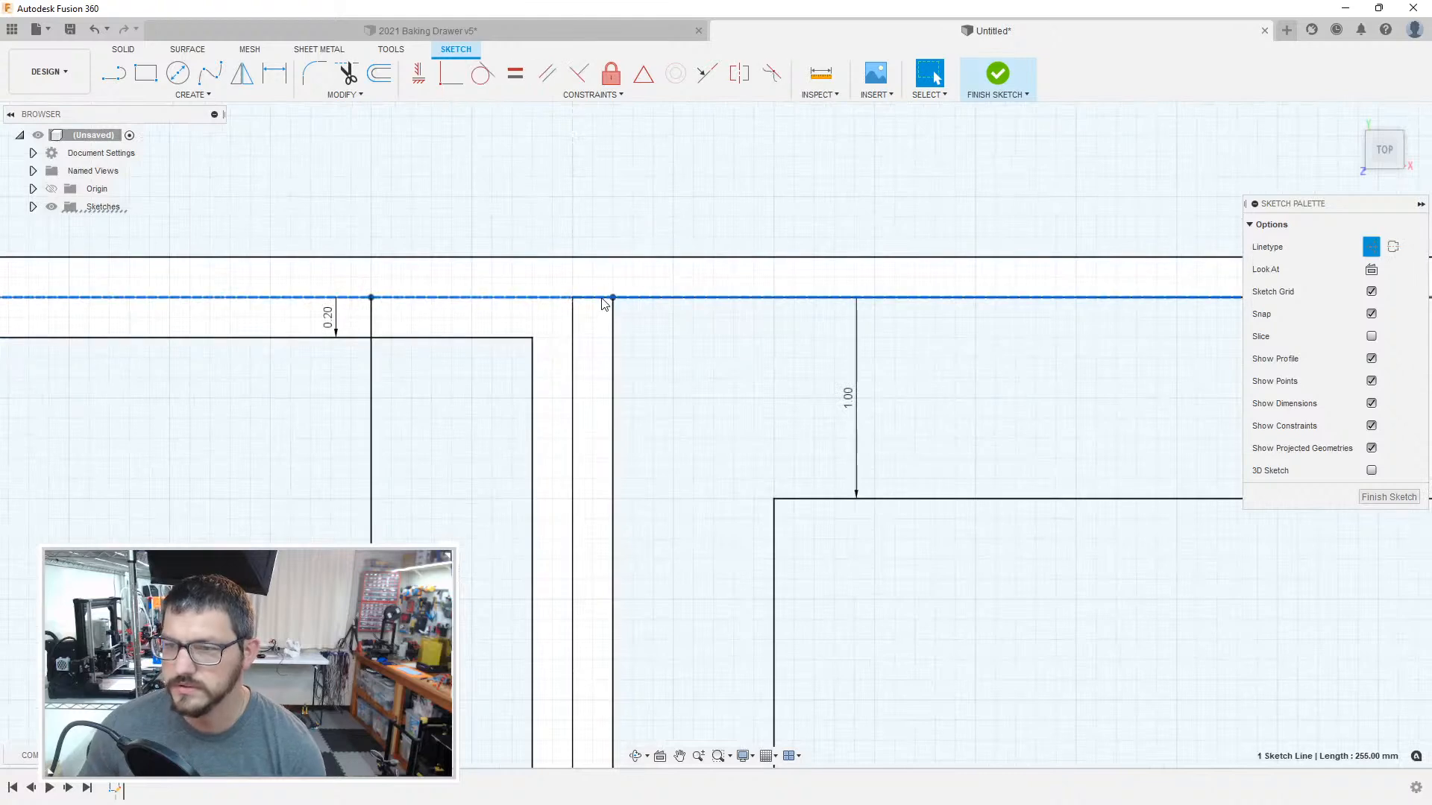
left_click(604, 305)
left_click(626, 348)
left_click(589, 336)
scroll(687, 391, "down", 5)
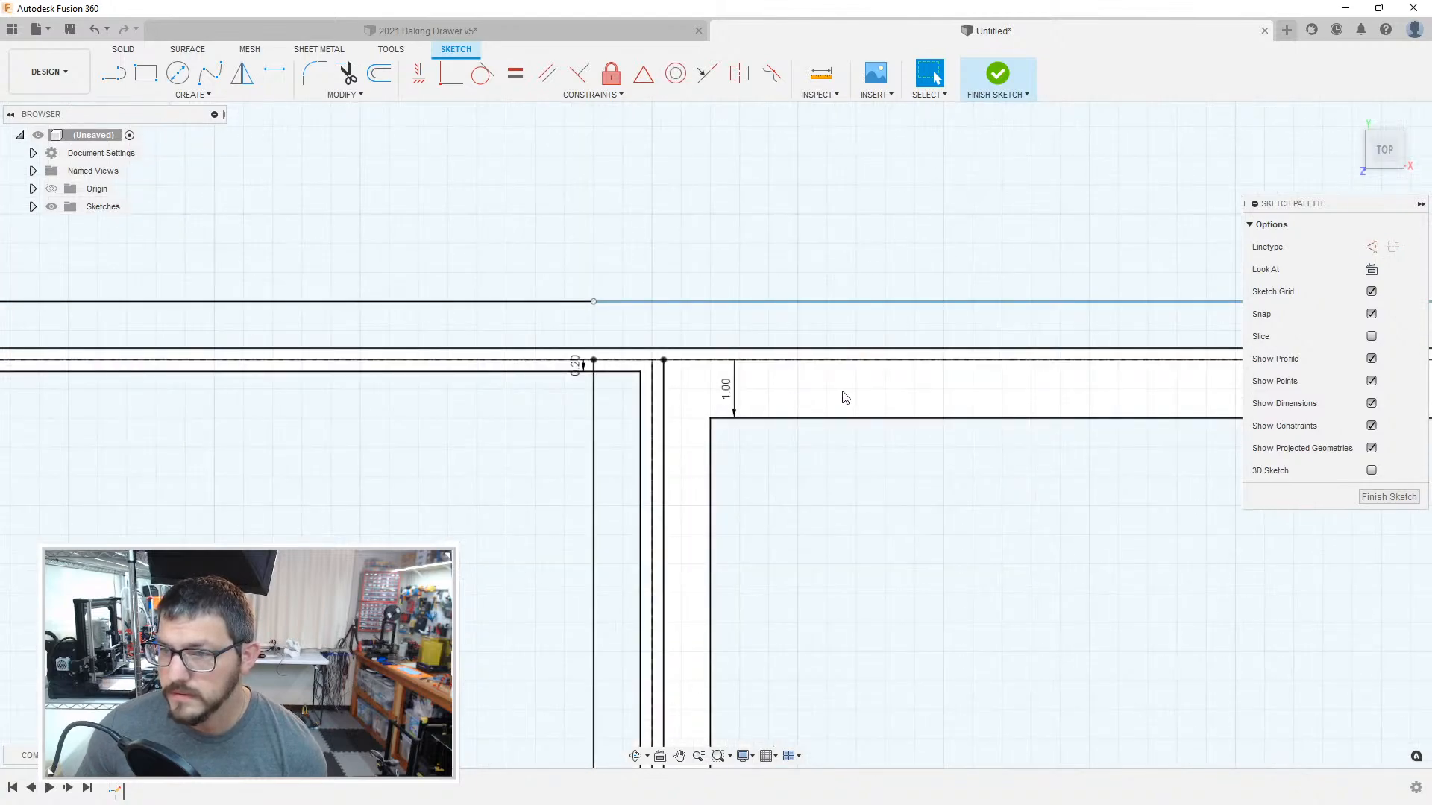
middle_click_drag(843, 397, 633, 363)
middle_click_drag(802, 379, 649, 369)
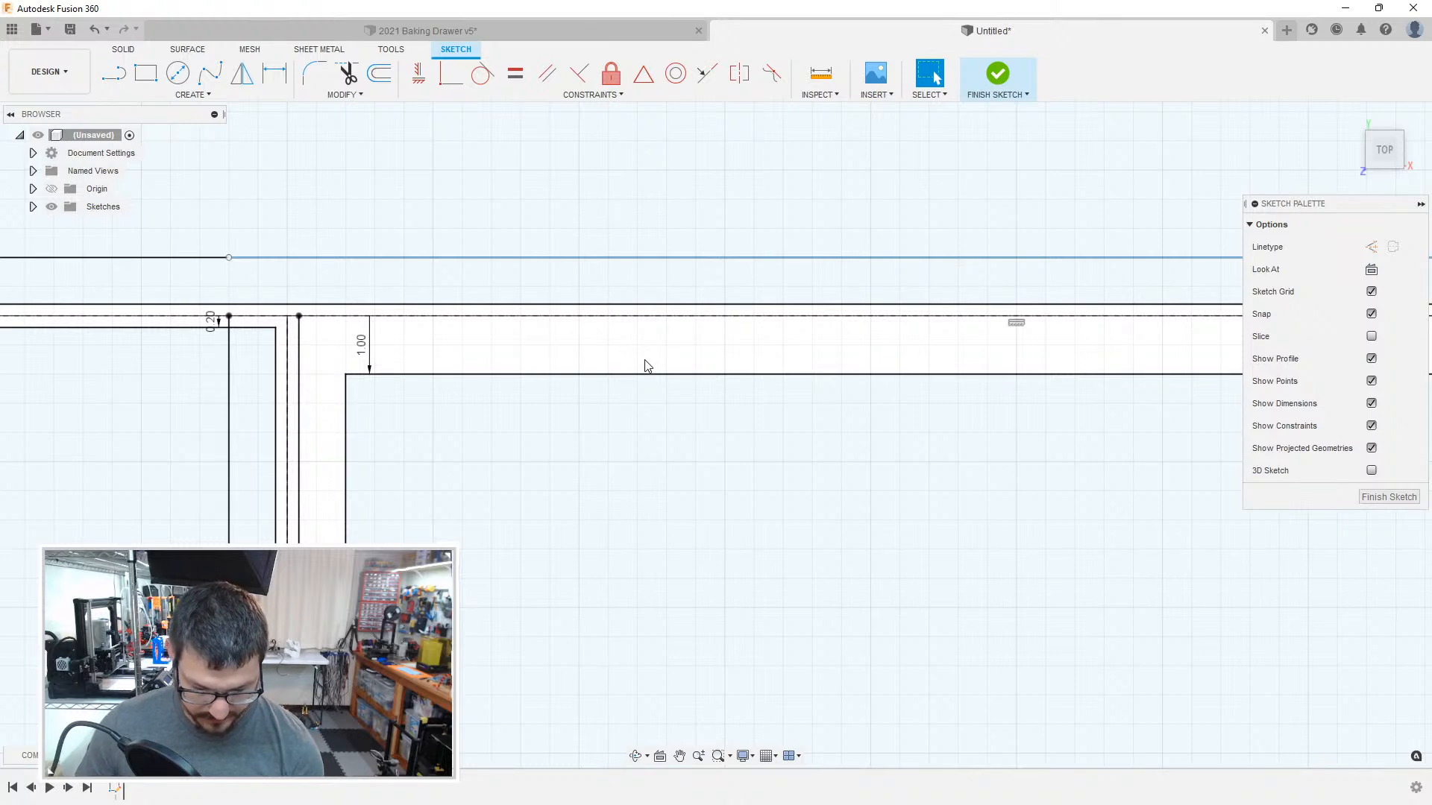
key("ctrl+z")
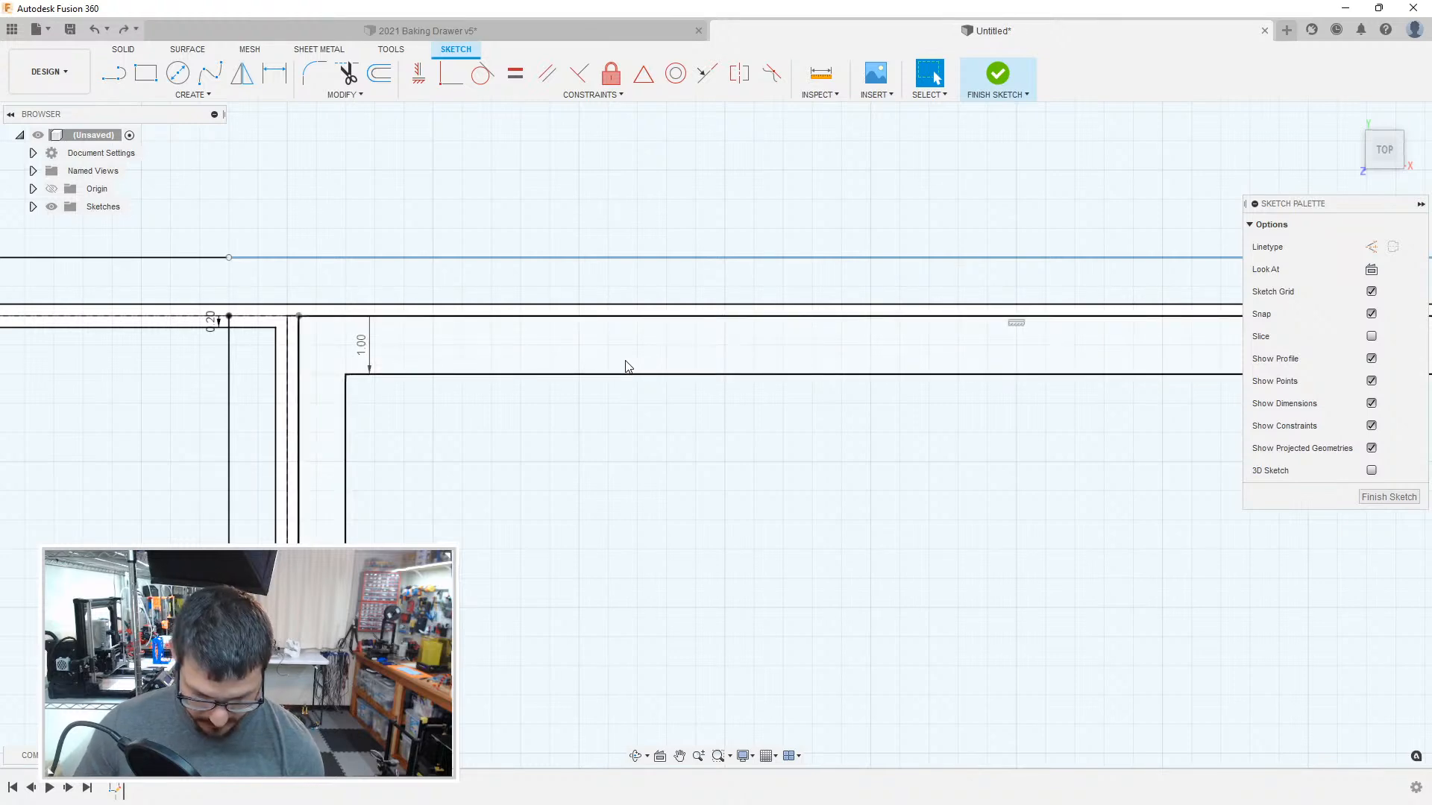
Step: Sketch a 49.6 mm horizontal clearance line just below the divider, between the compartment's left and right clearance lines
key("o")
left_click(312, 317)
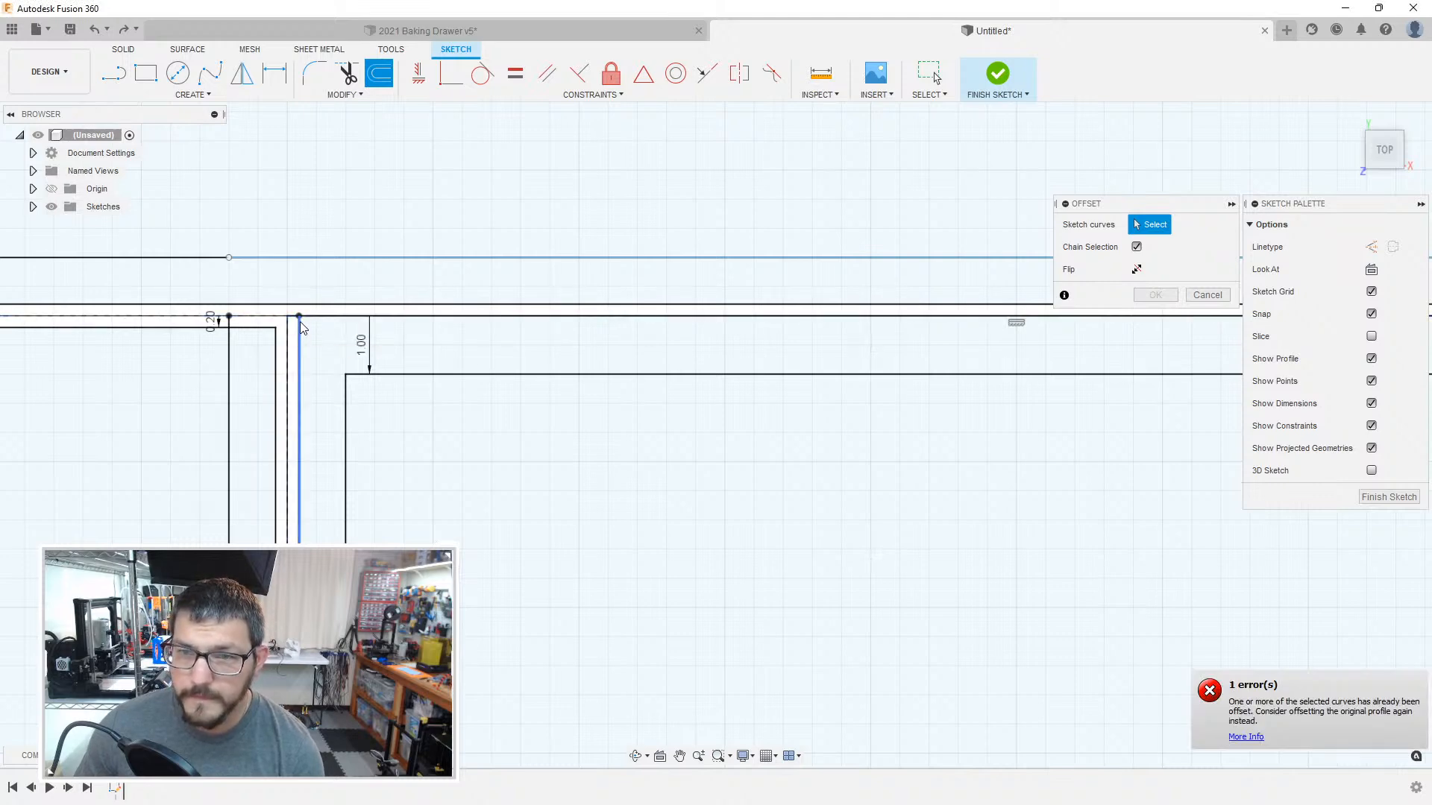
key("l")
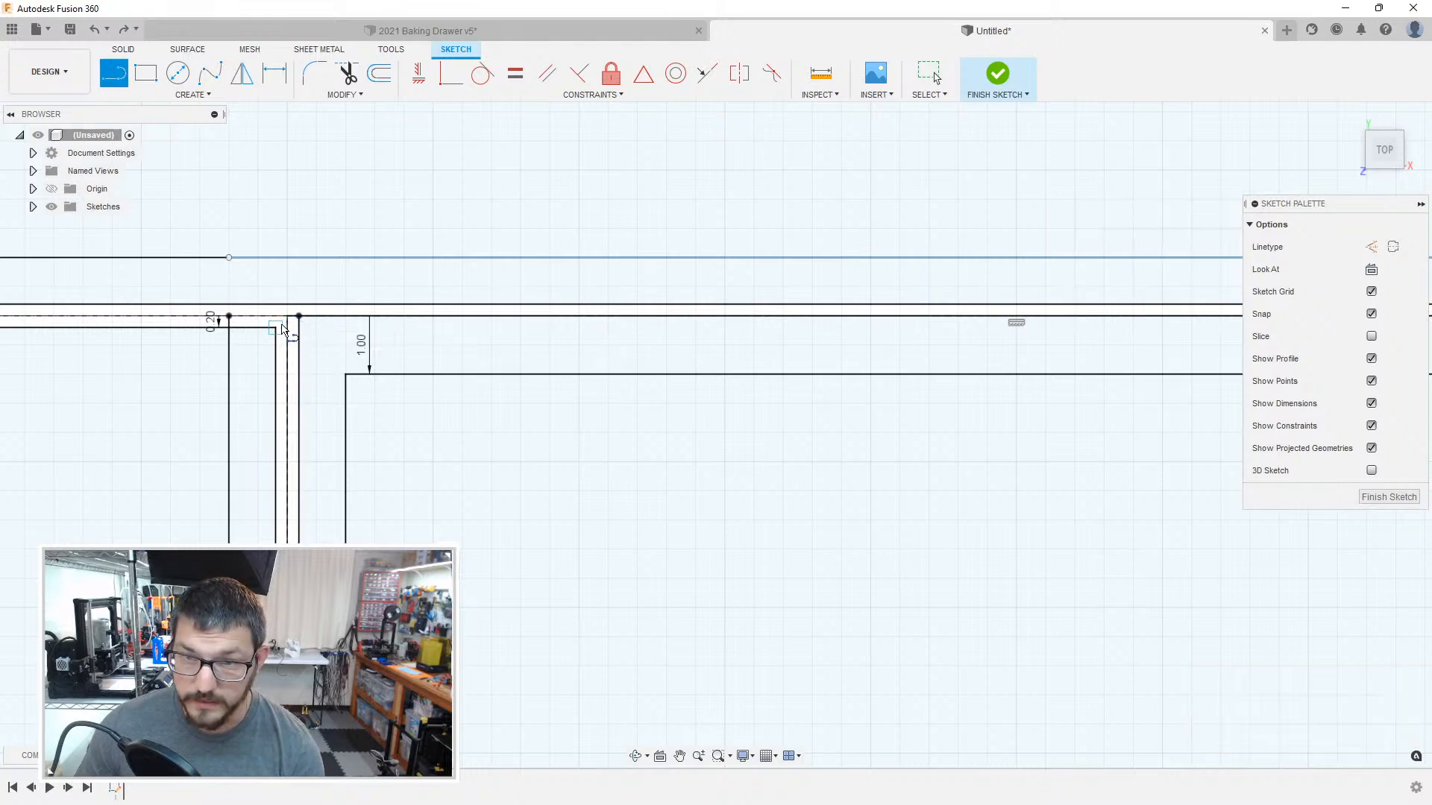
left_click(299, 328)
middle_click_drag(1000, 355, 178, 360)
middle_click_drag(858, 359, 279, 346)
middle_click_drag(1193, 351, 217, 314)
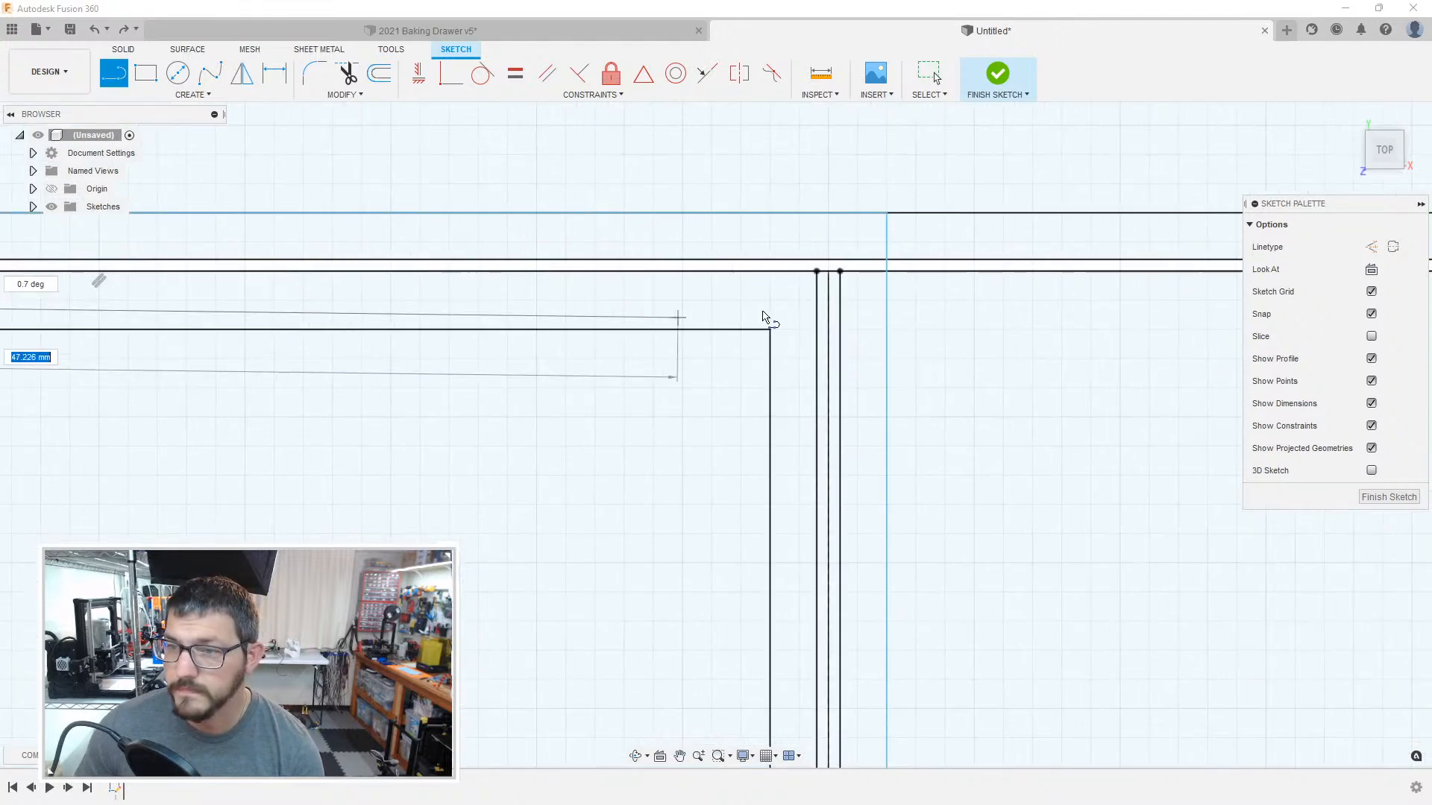
left_click(813, 304)
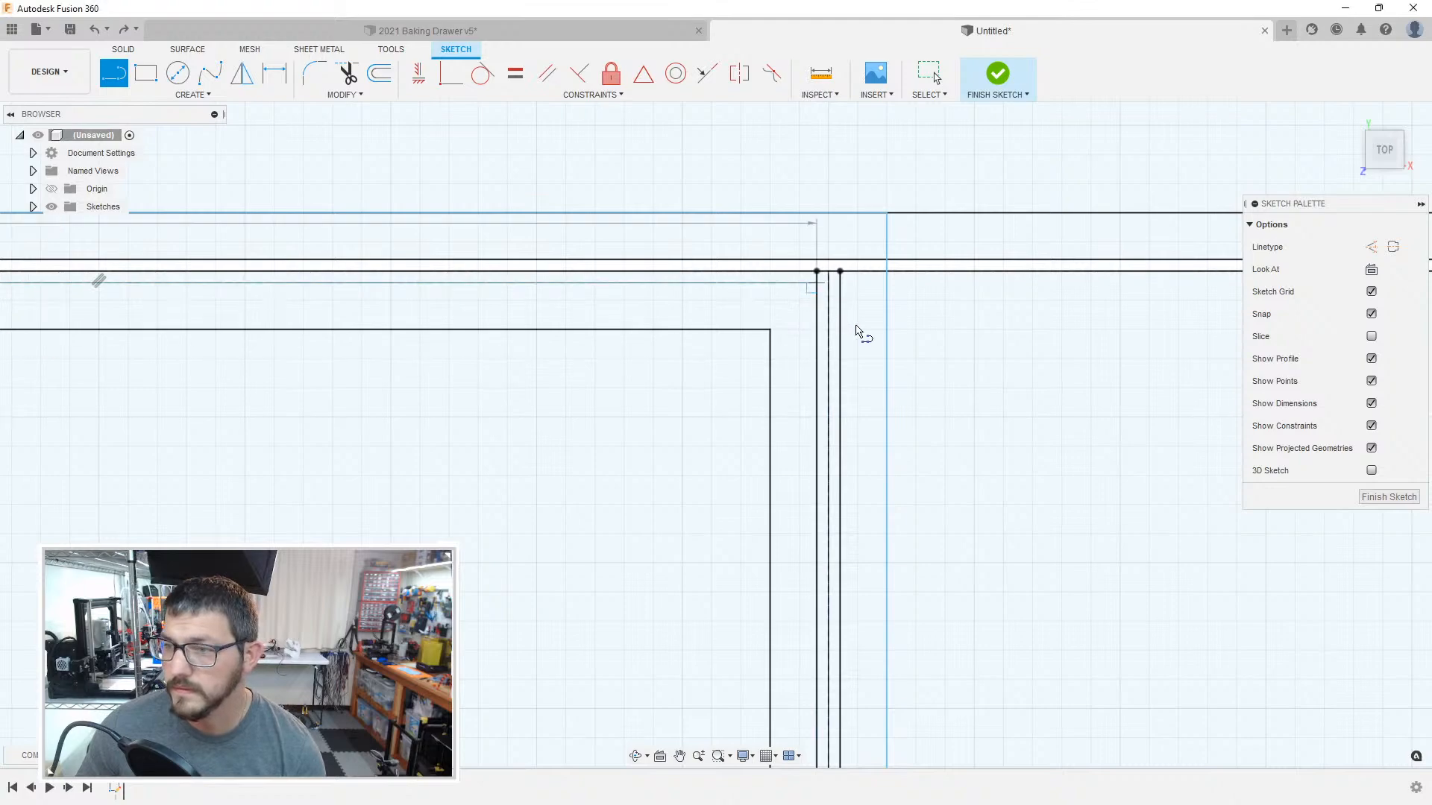
scroll(856, 331, "down", 3)
middle_click_drag(1230, 384, 668, 346)
scroll(886, 388, "down", 5)
scroll(970, 389, "down", 3)
middle_click_drag(1001, 386, 604, 344)
scroll(548, 342, "up", 5)
scroll(399, 326, "up", 4)
middle_click_drag(244, 319, 702, 326)
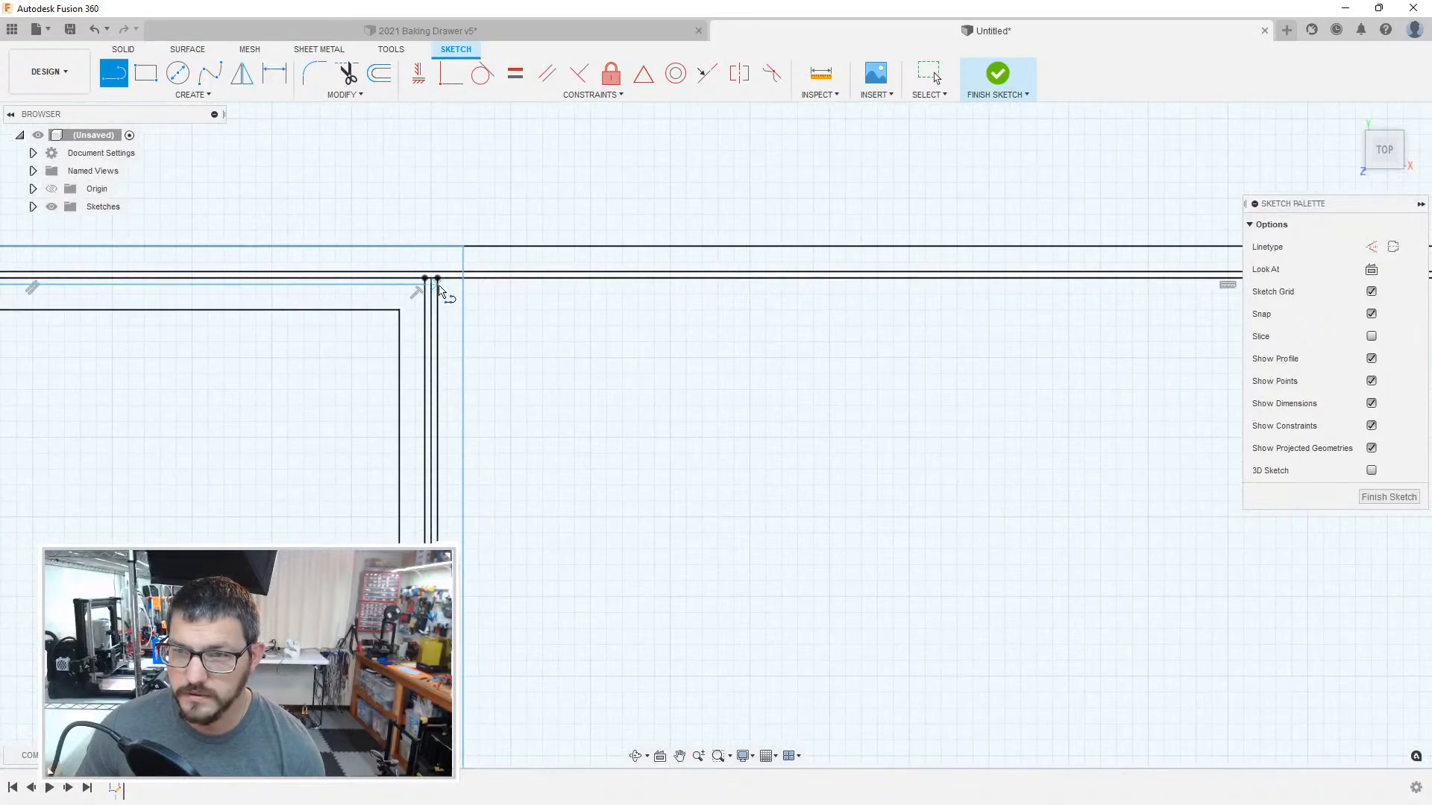
scroll(438, 287, "up", 3)
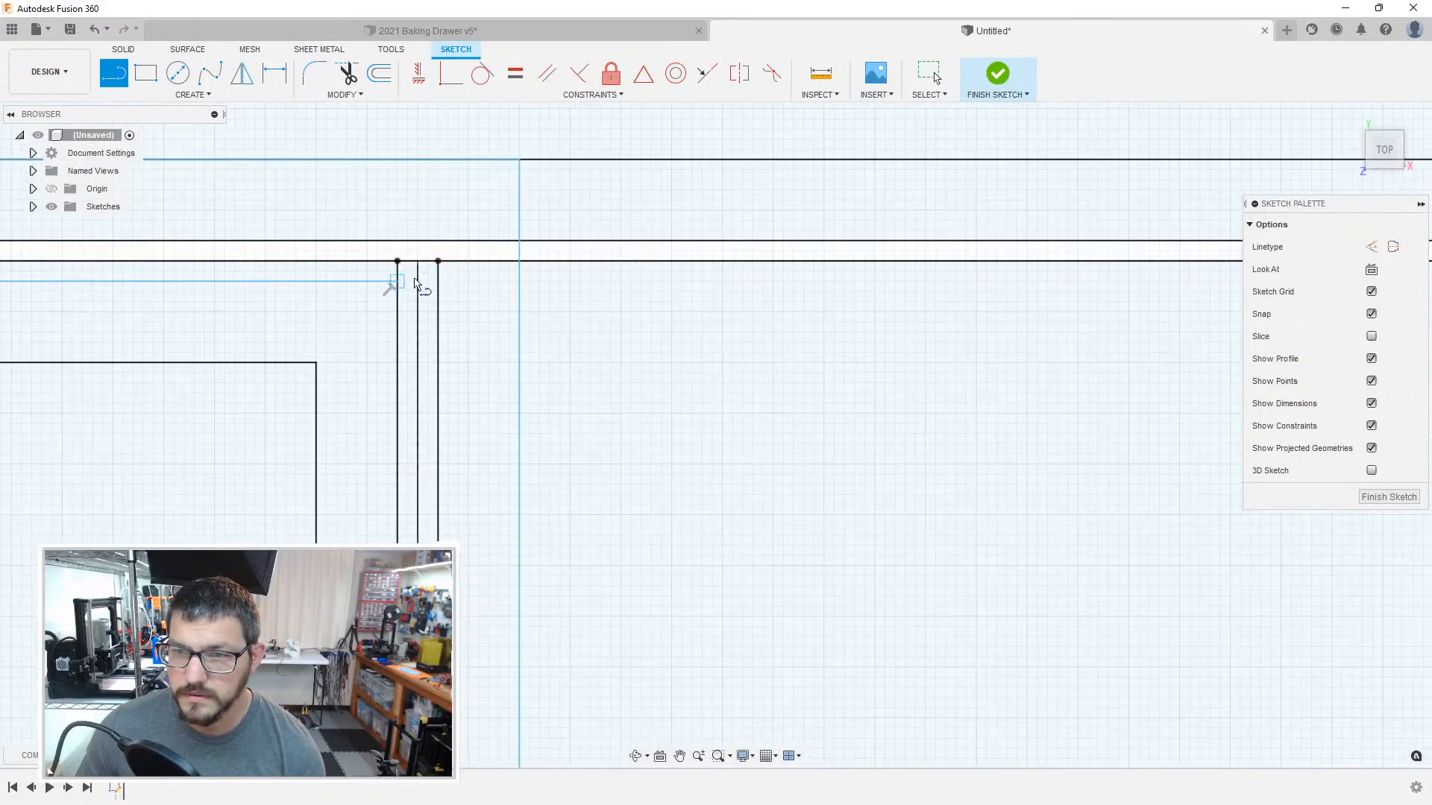
key("Escape")
key("o")
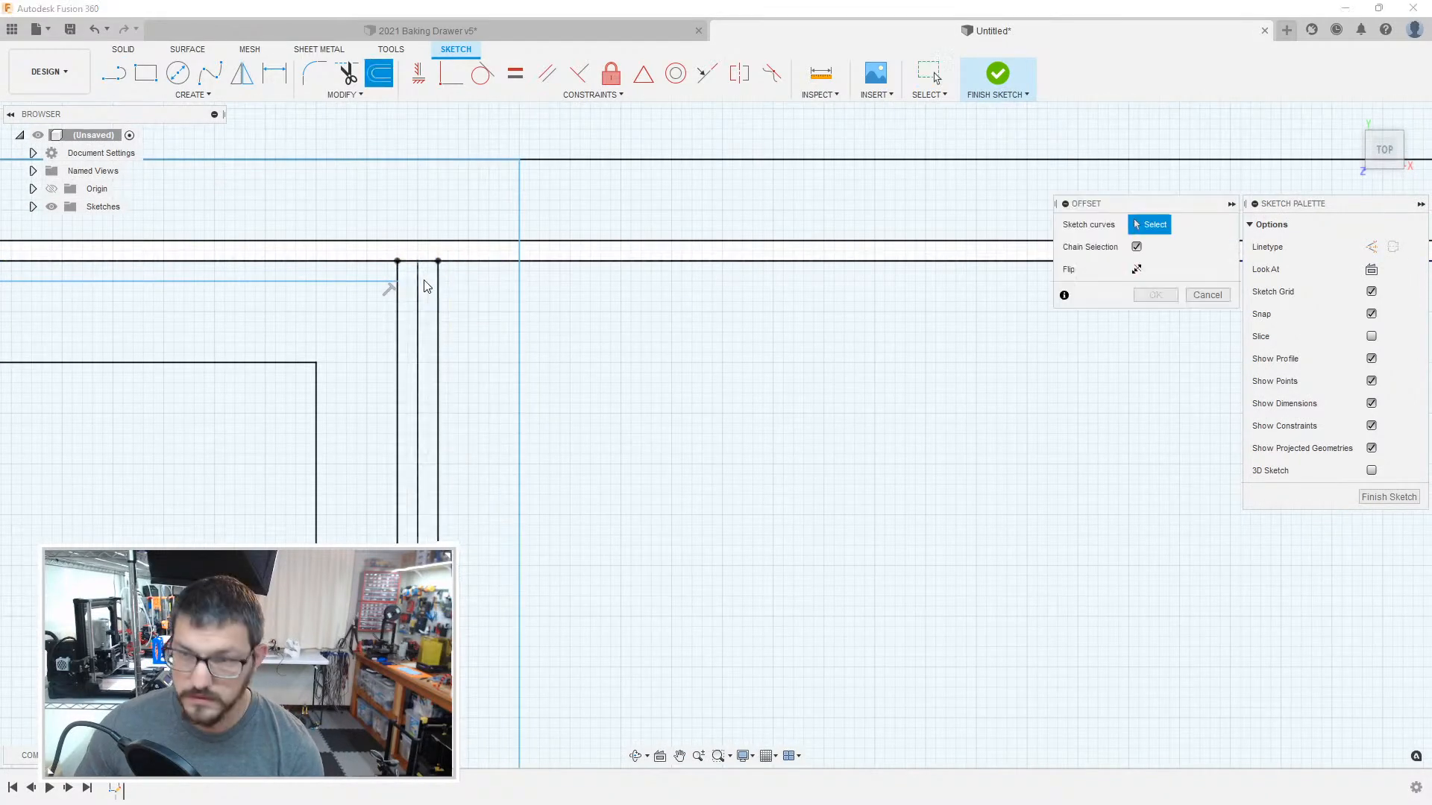
left_click(422, 289)
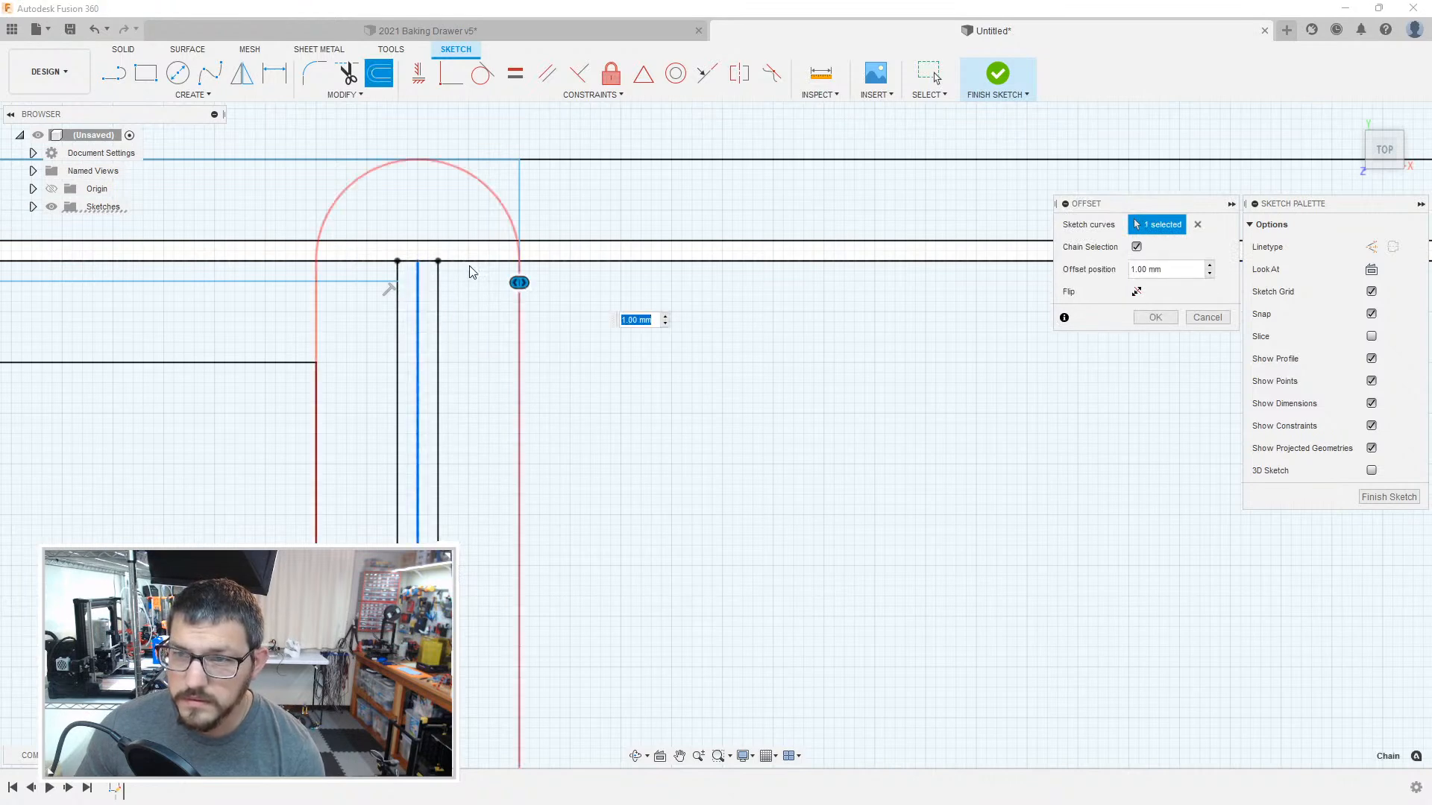
key("Return")
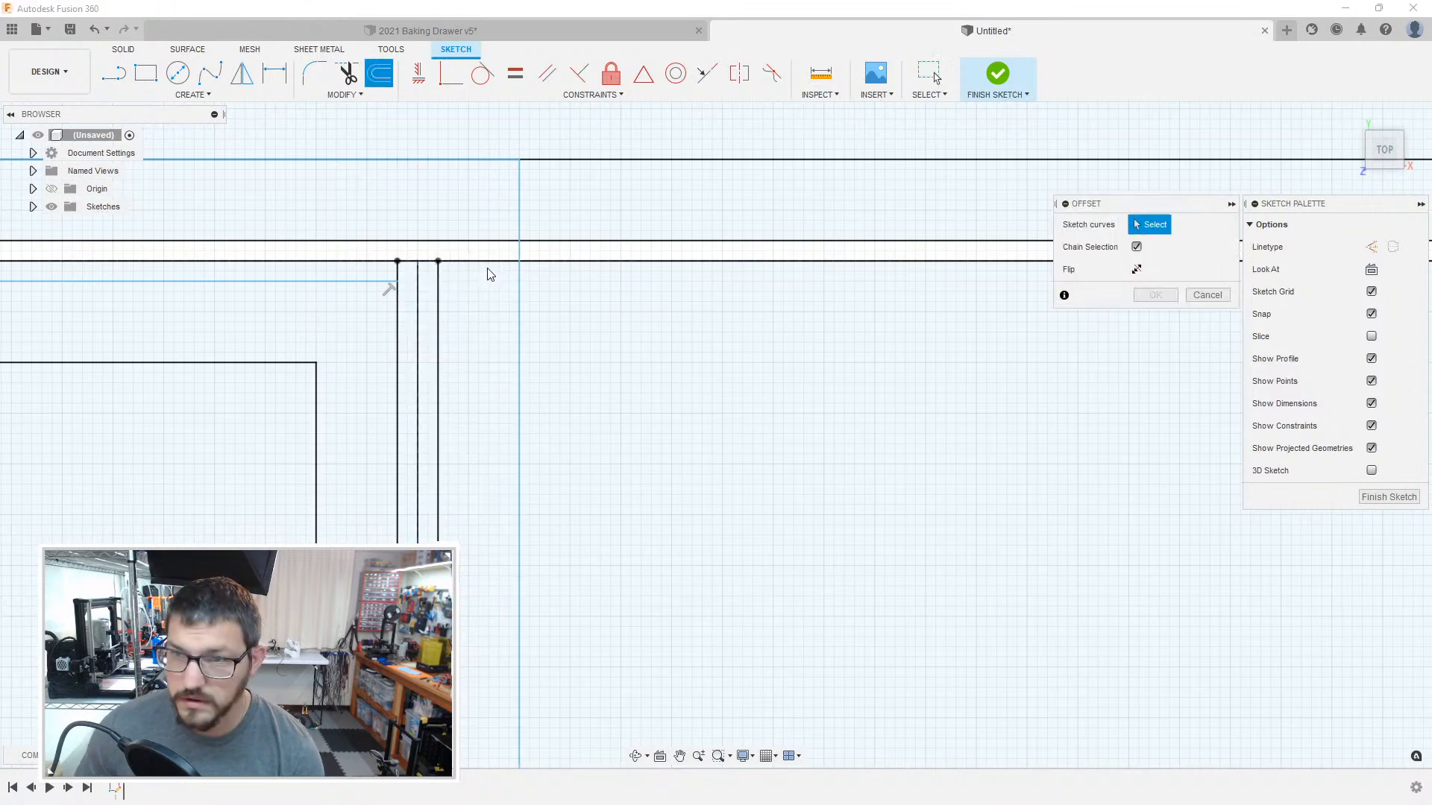
left_click(489, 263)
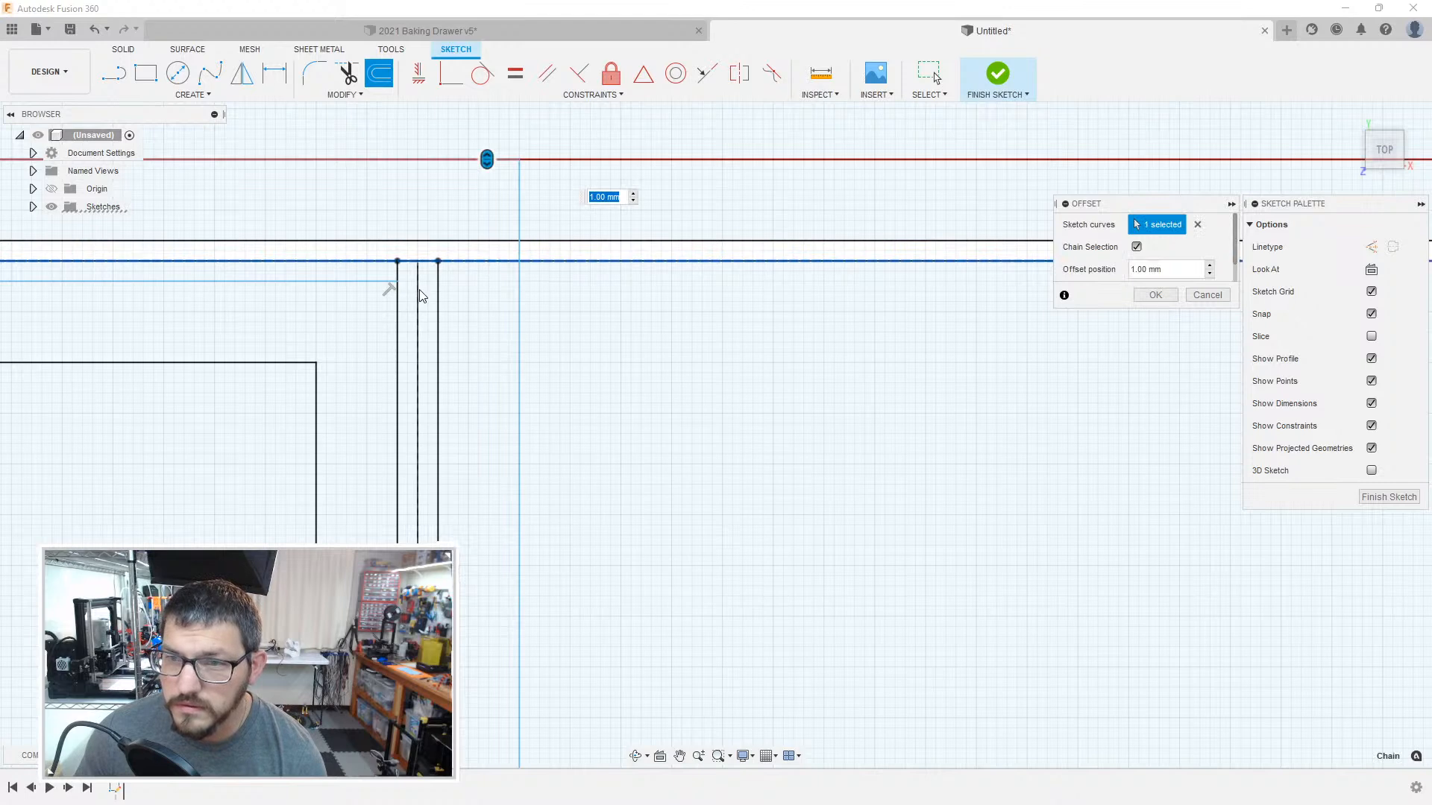
key("Return")
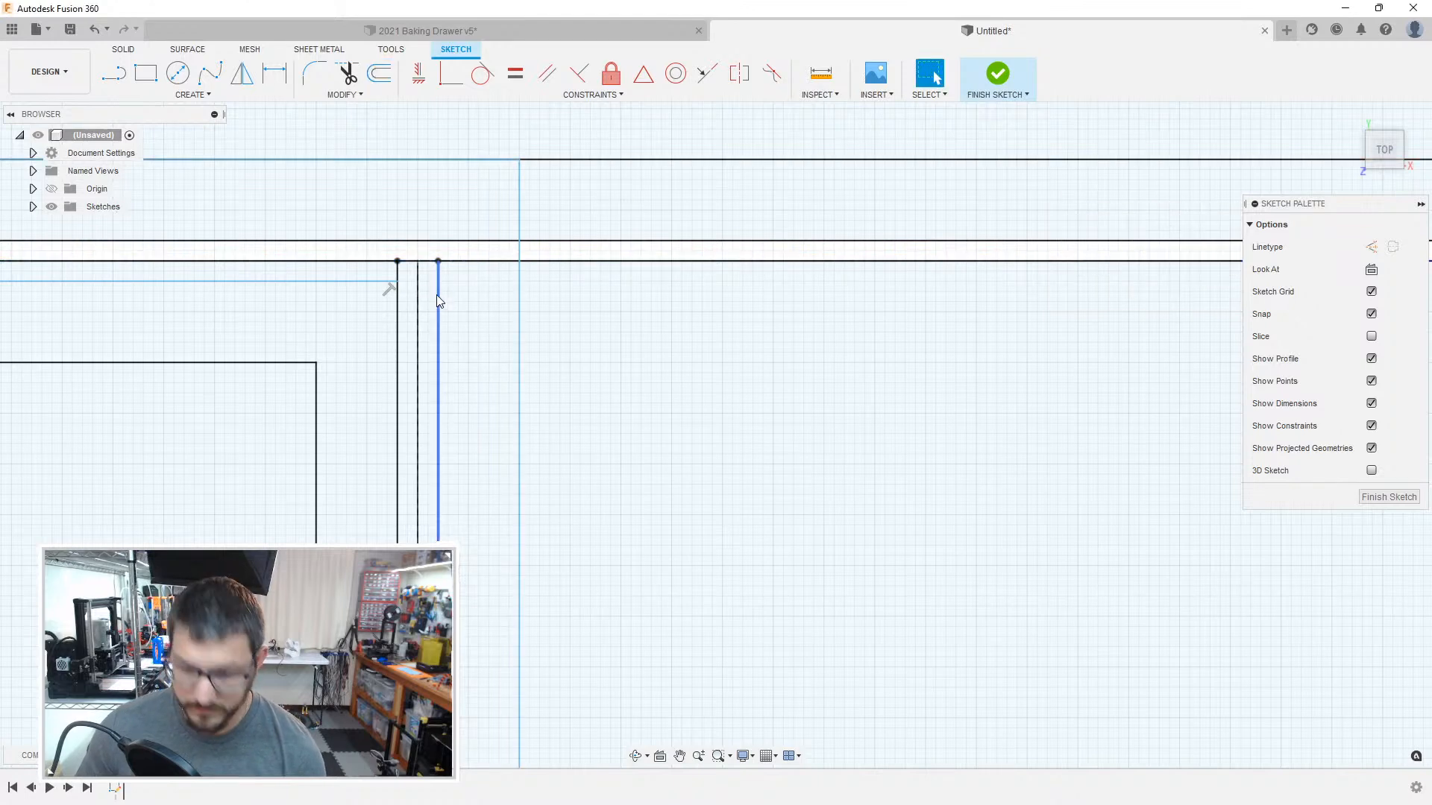
key("o")
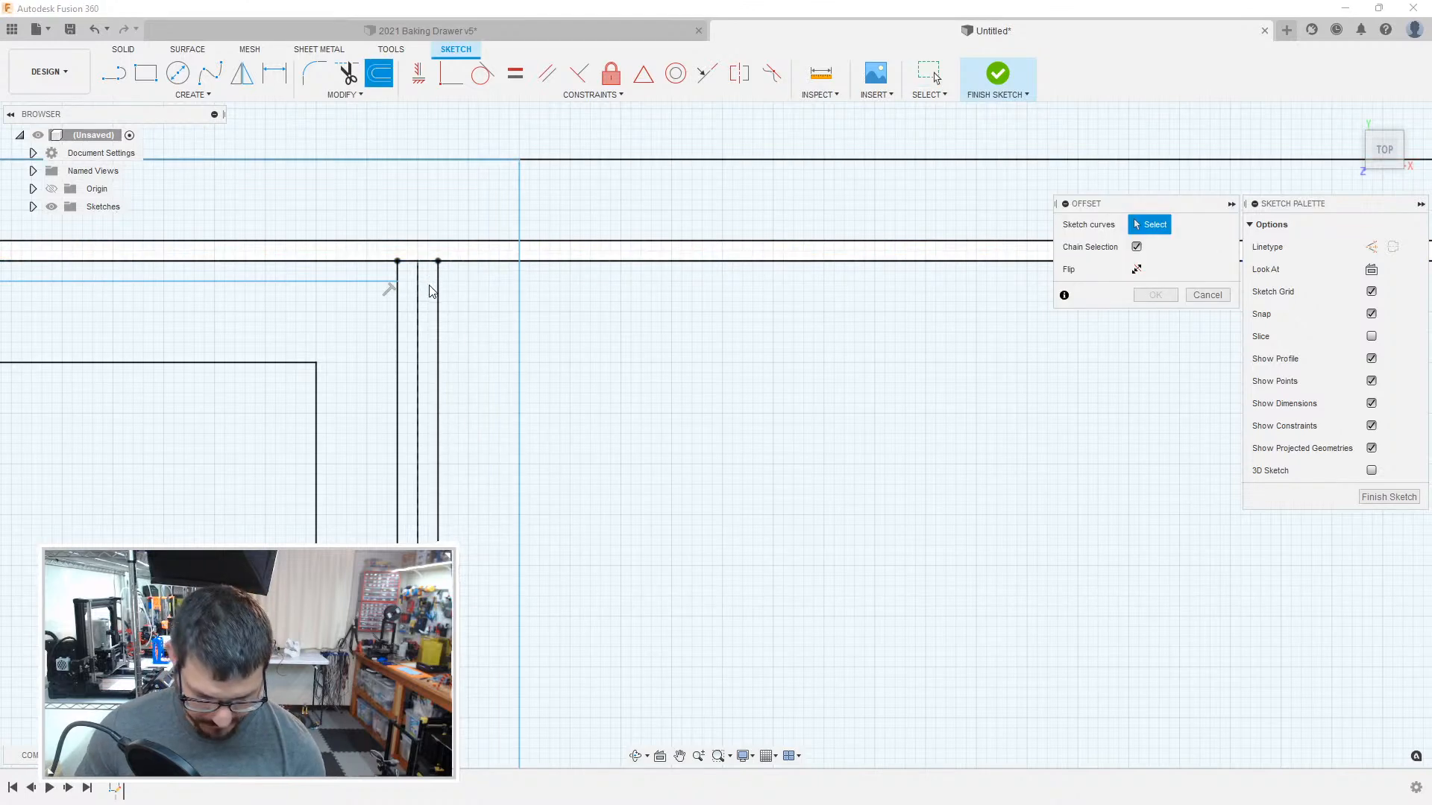
key("Escape")
Step: Try to sketch a 49.6 mm clearance line below the divider across the adjoining compartment on the right
key("l")
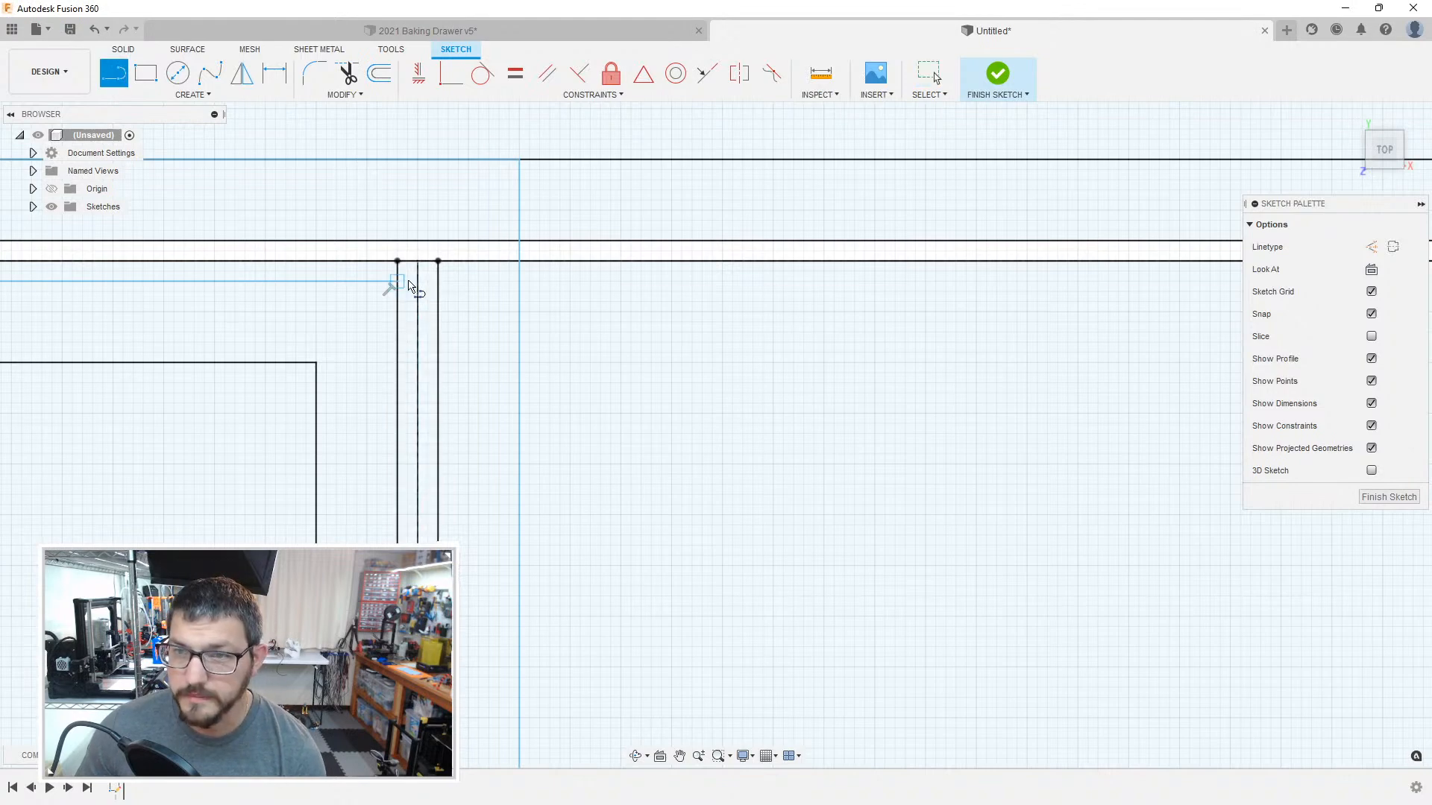
left_click(438, 281)
middle_click_drag(1078, 302, 261, 280)
middle_click_drag(843, 287, 216, 276)
middle_click_drag(843, 270, 181, 248)
middle_click_drag(1015, 258, 134, 242)
middle_click_drag(932, 244, 94, 243)
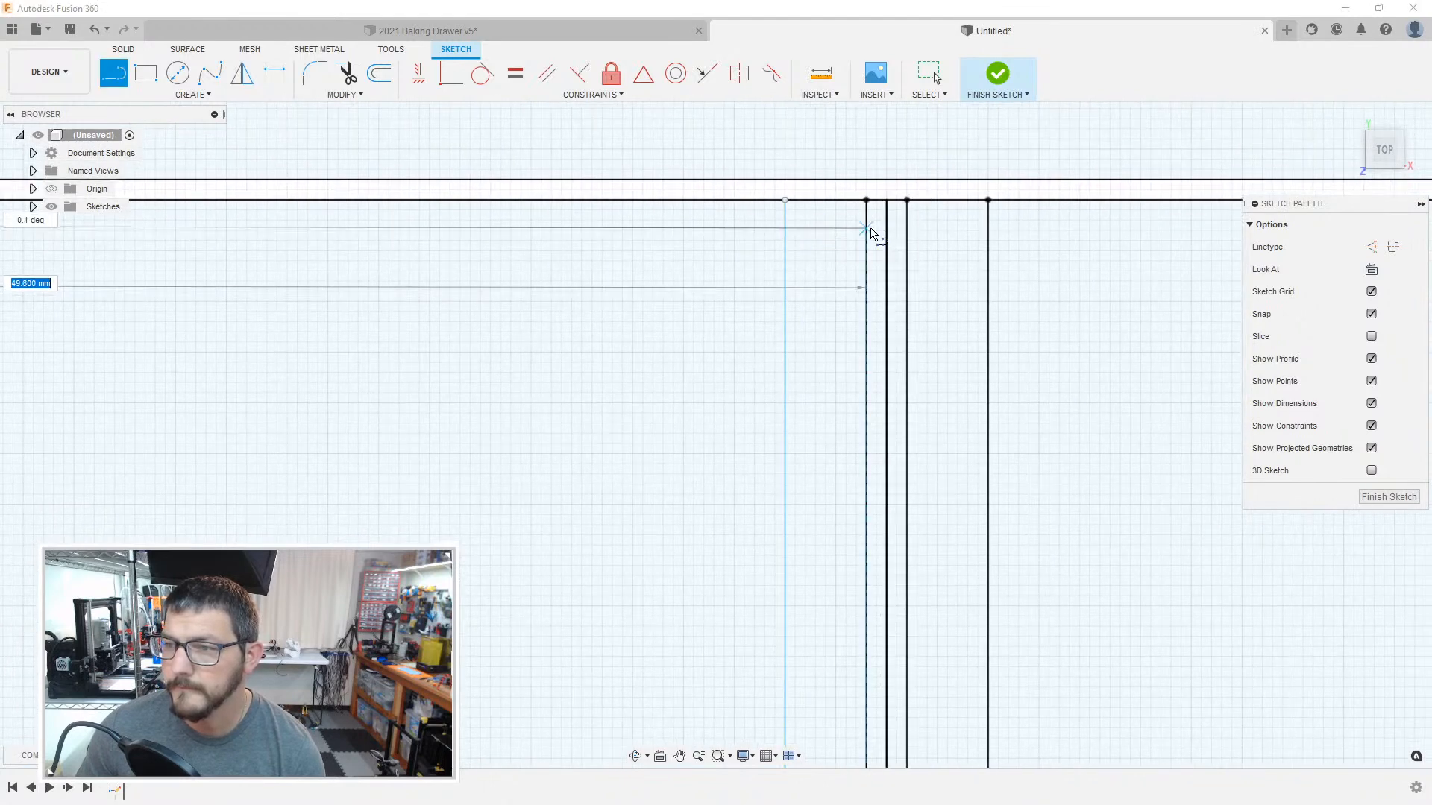
left_click(837, 221)
scroll(972, 264, "down", 3)
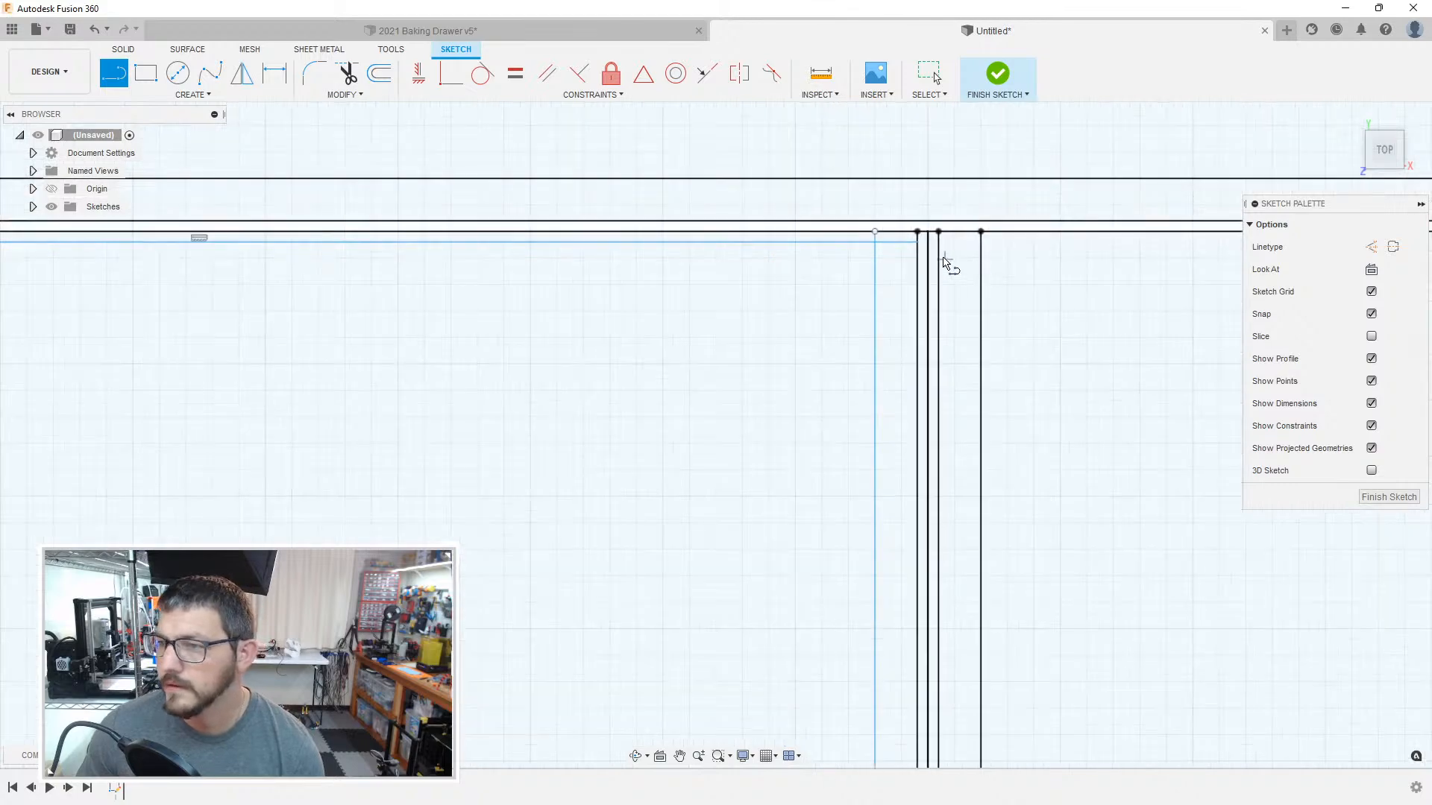
key("Escape")
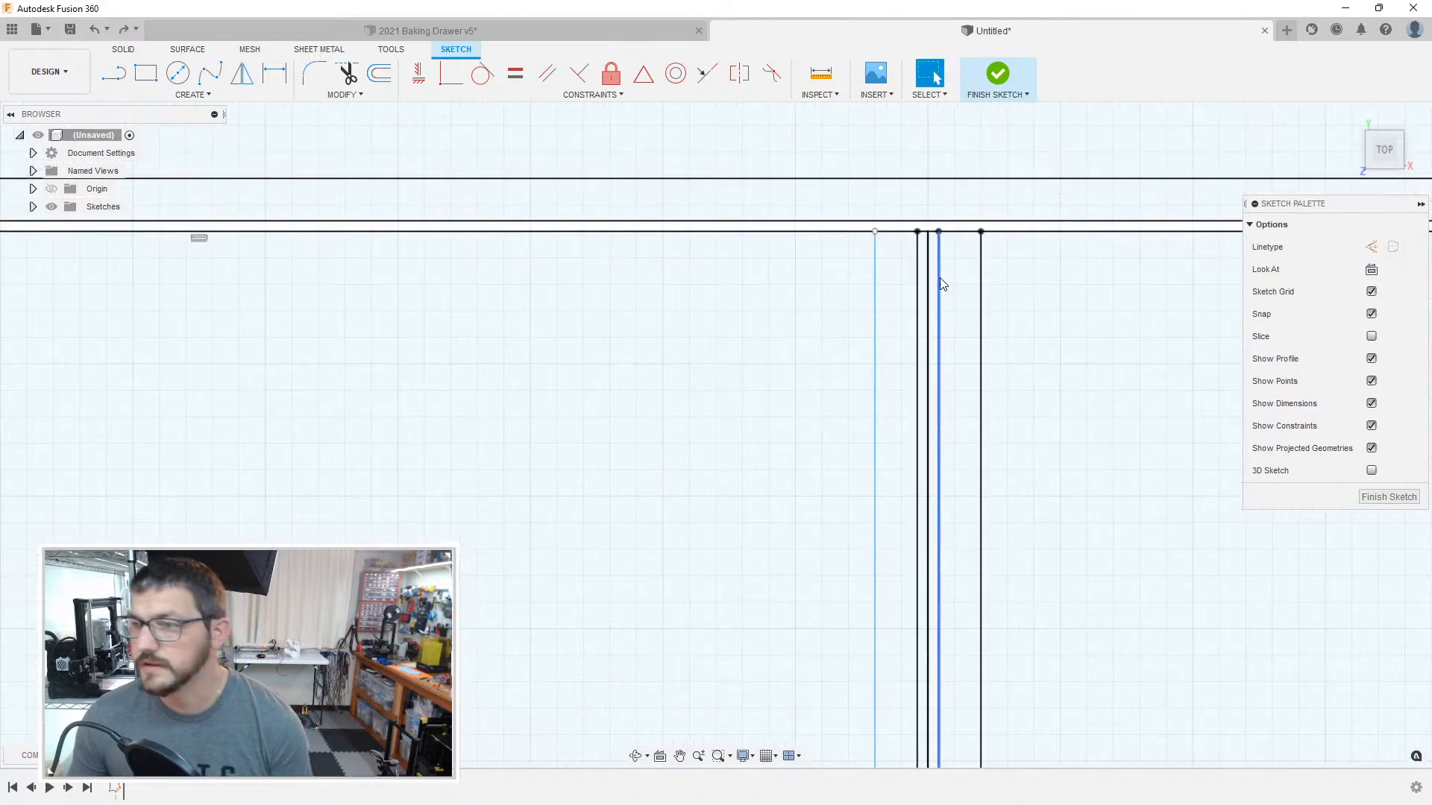
Step: Offset the horizontal boundary line along the divider downward by 1 mm to form the wall above the adjoining compartments
middle_click_drag(997, 281, 698, 290)
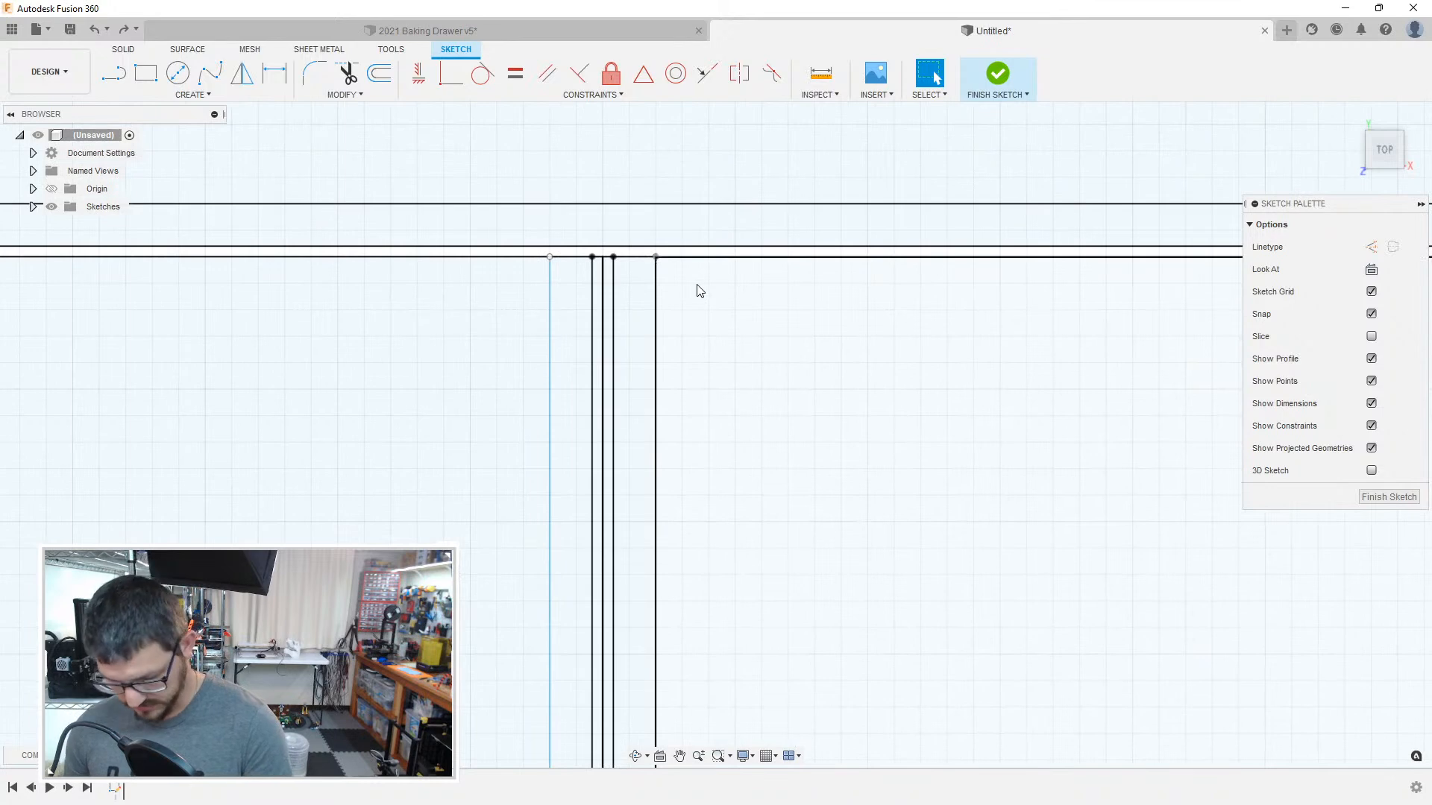
key("o")
left_click(584, 258)
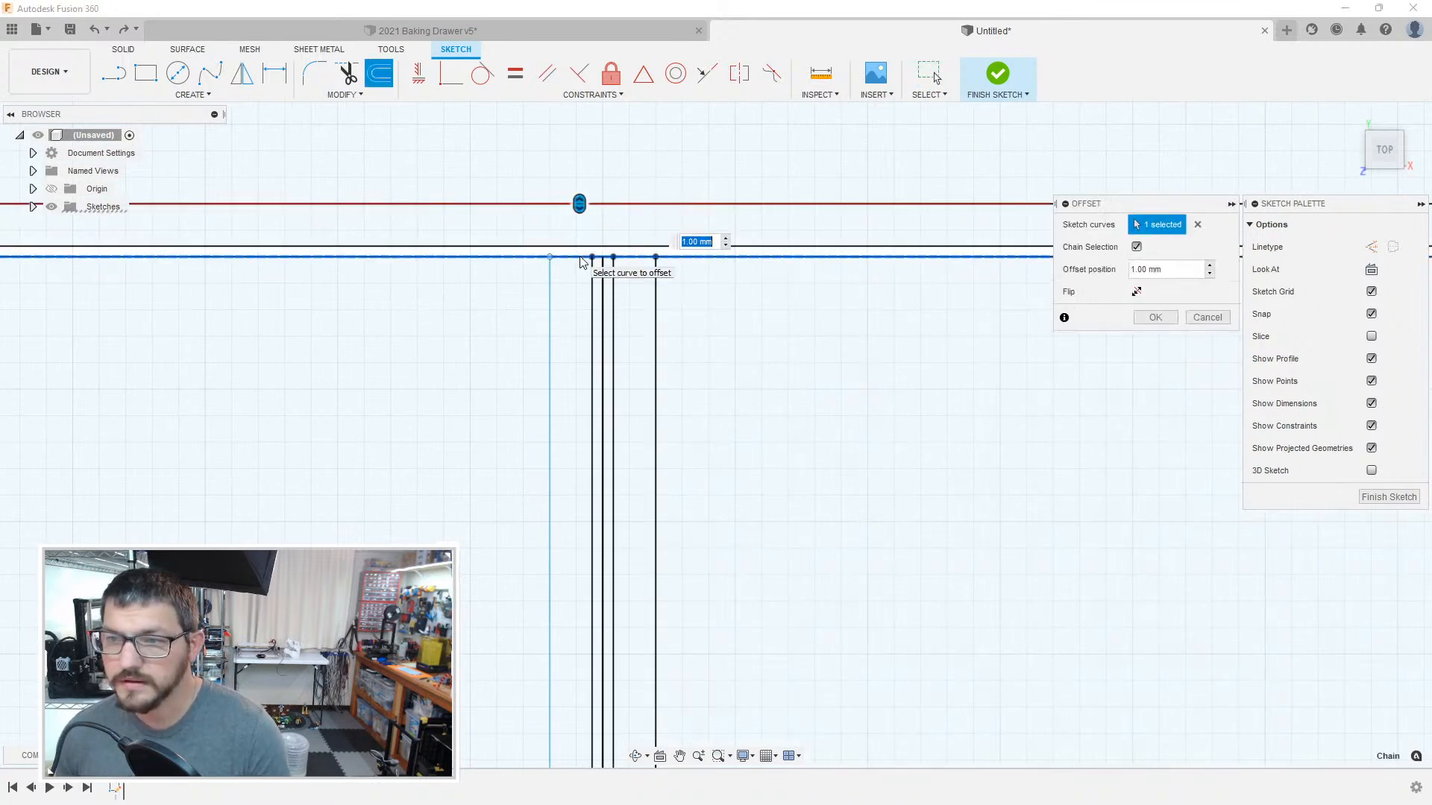
type("-1")
key("Return")
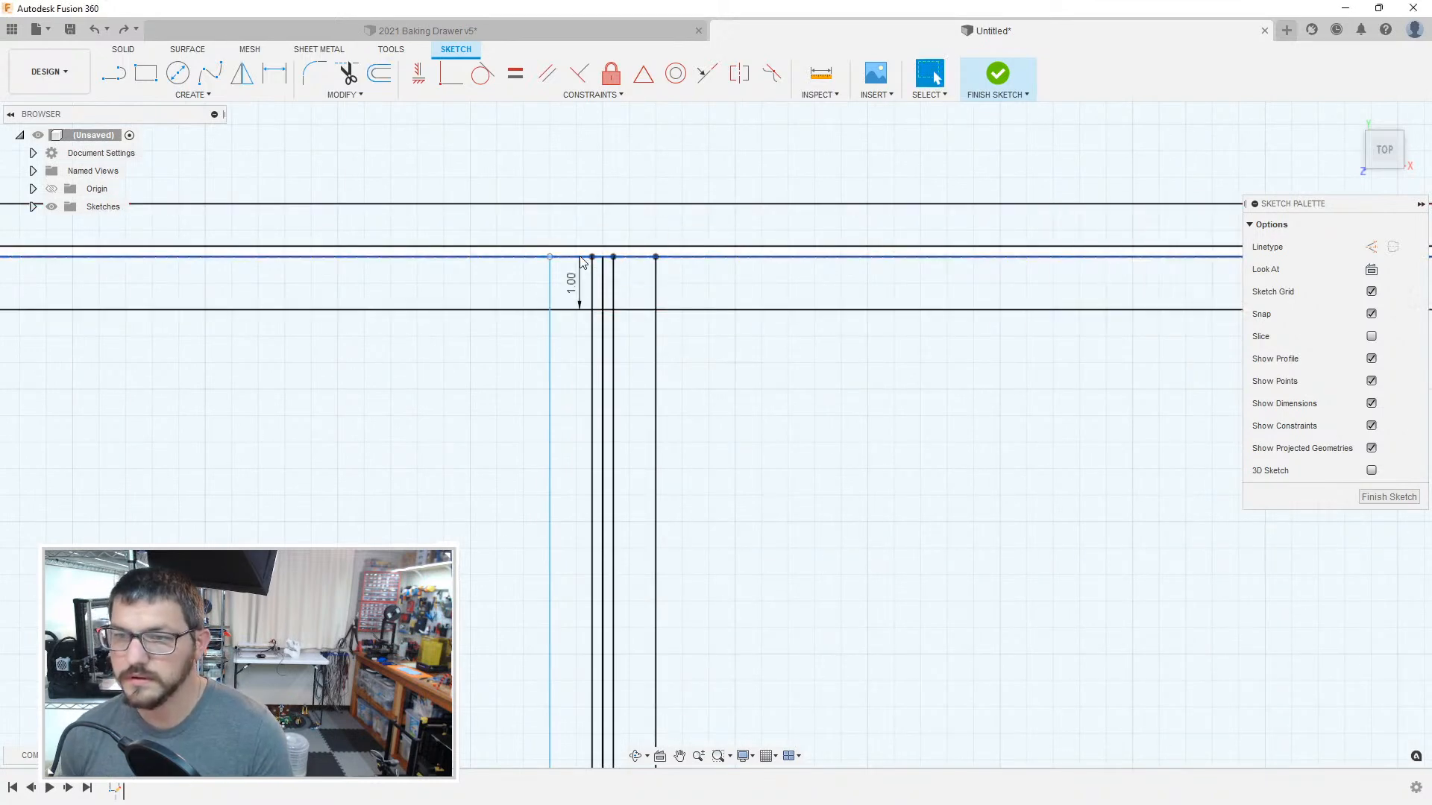
Step: Offset the chained boundary along the top and left side of the rightmost compartment by -0.2 mm
key("o")
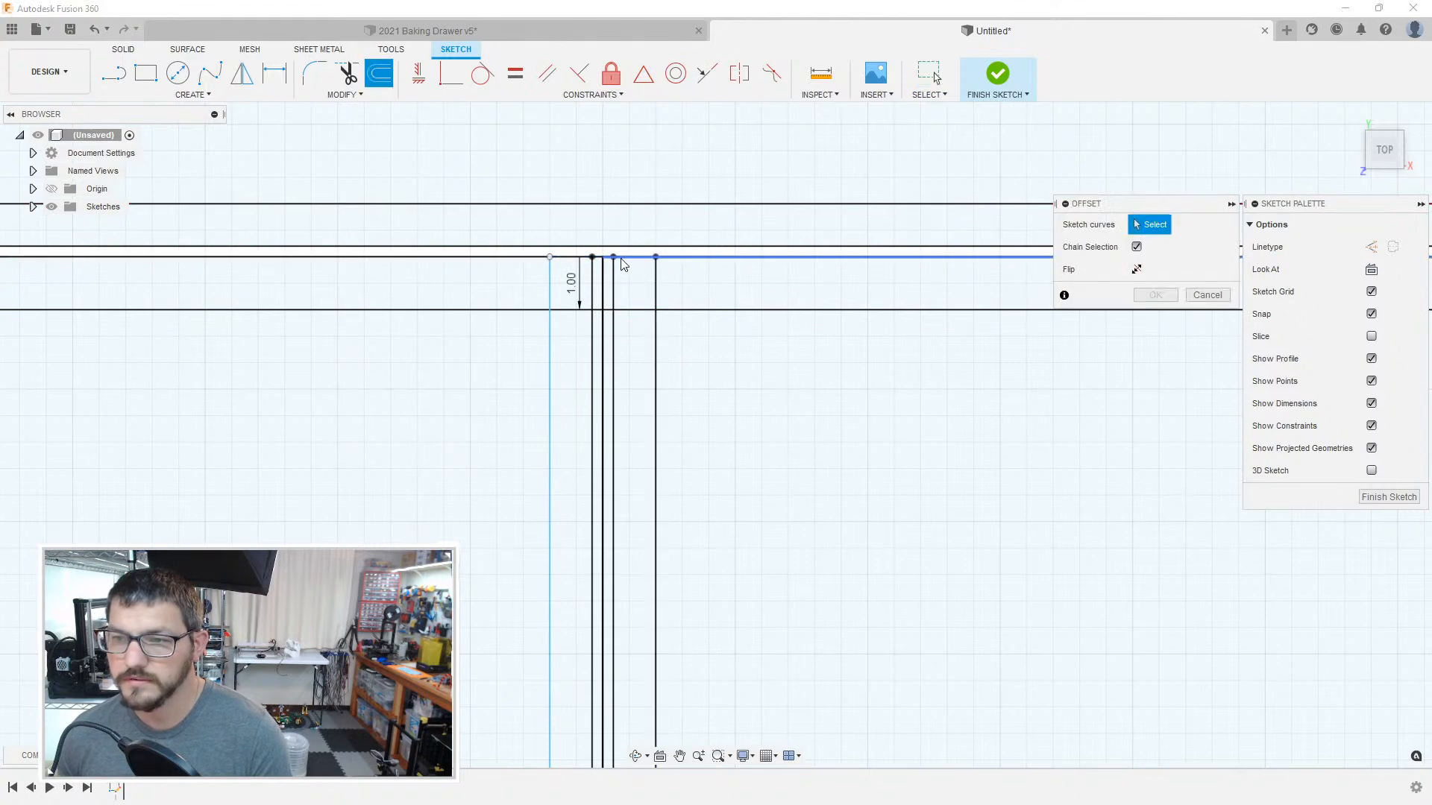
left_click(623, 261)
left_click(605, 277)
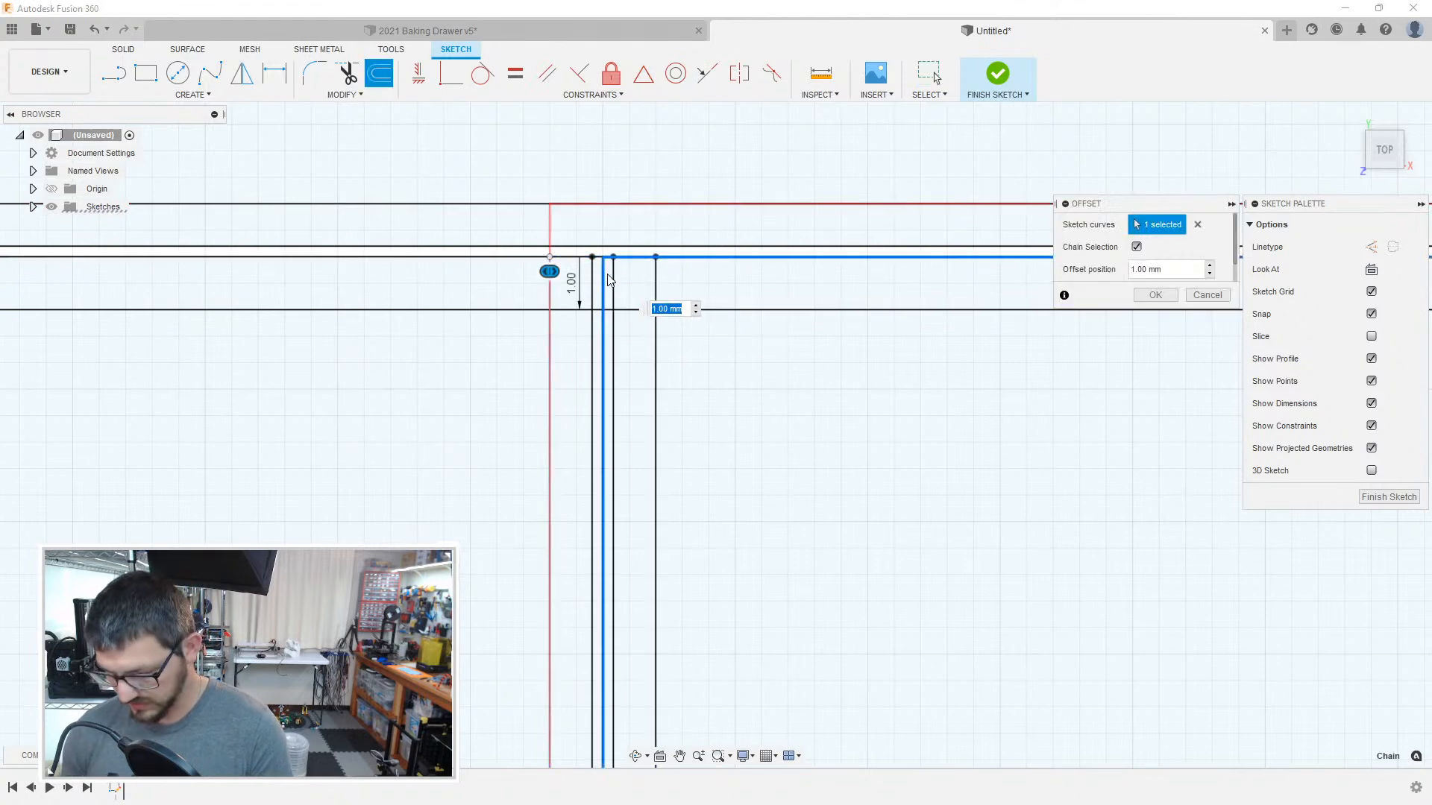
scroll(847, 394, "down", 6)
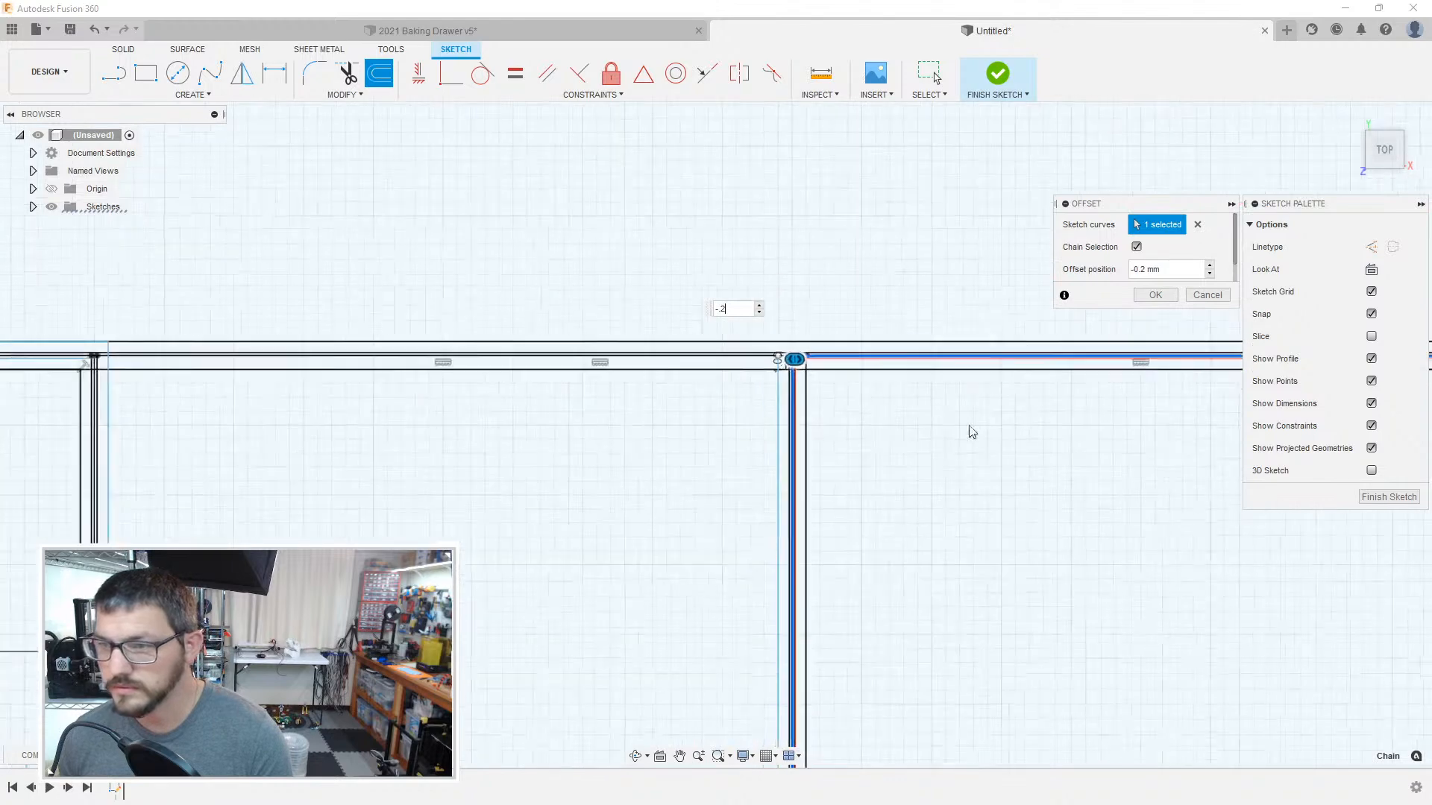
middle_click_drag(1103, 671, 297, 434)
middle_click_drag(479, 349, 701, 406)
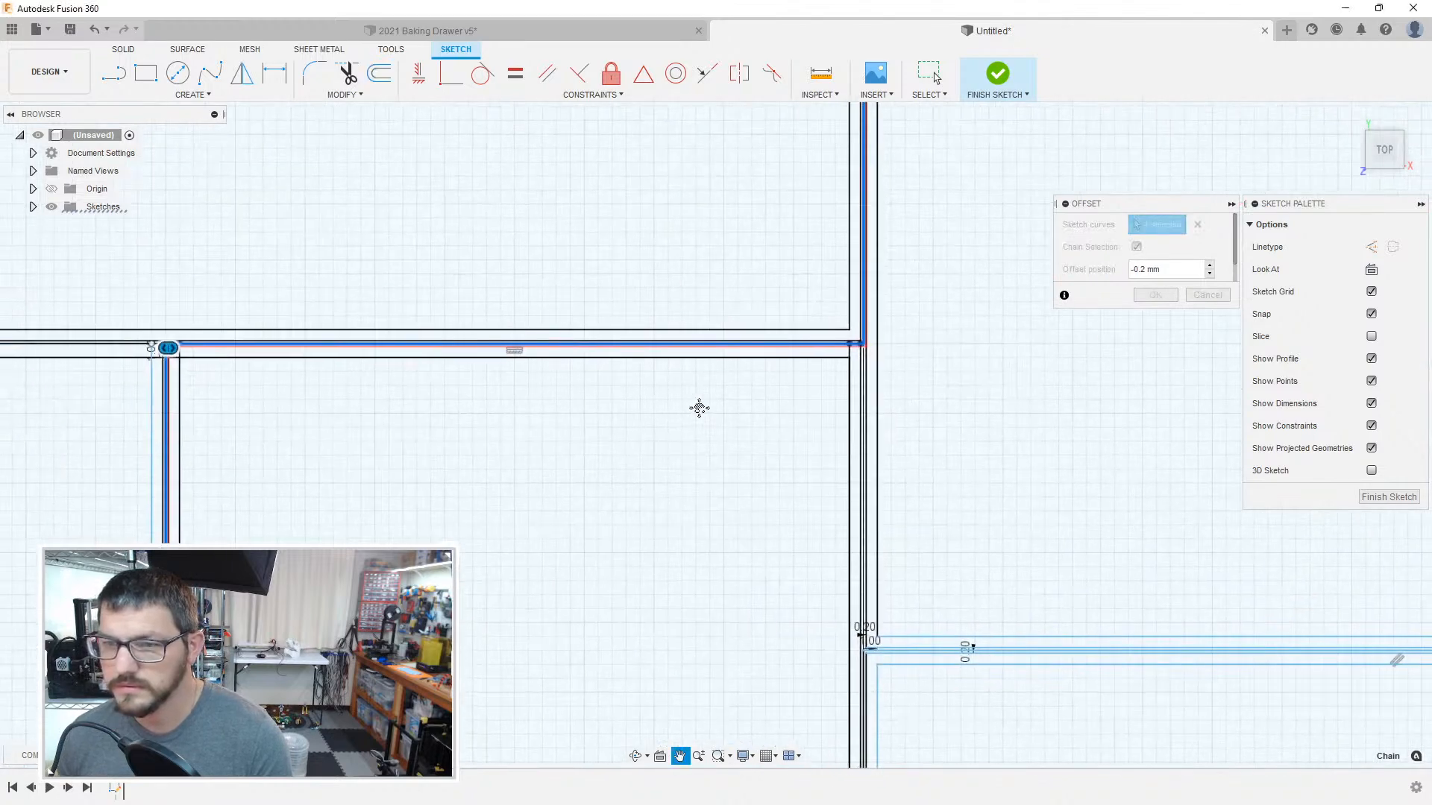
scroll(884, 359, "up", 5)
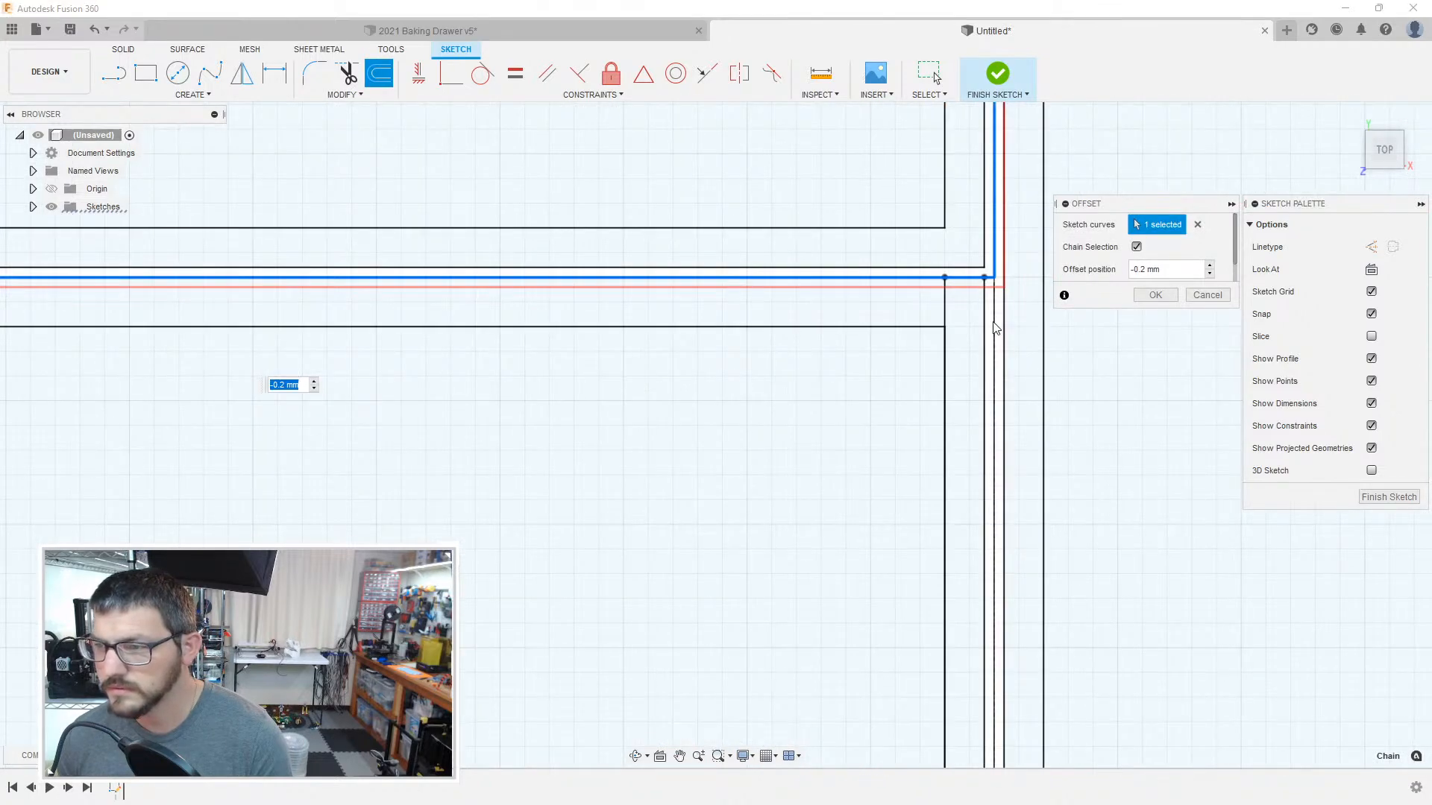
type("0")
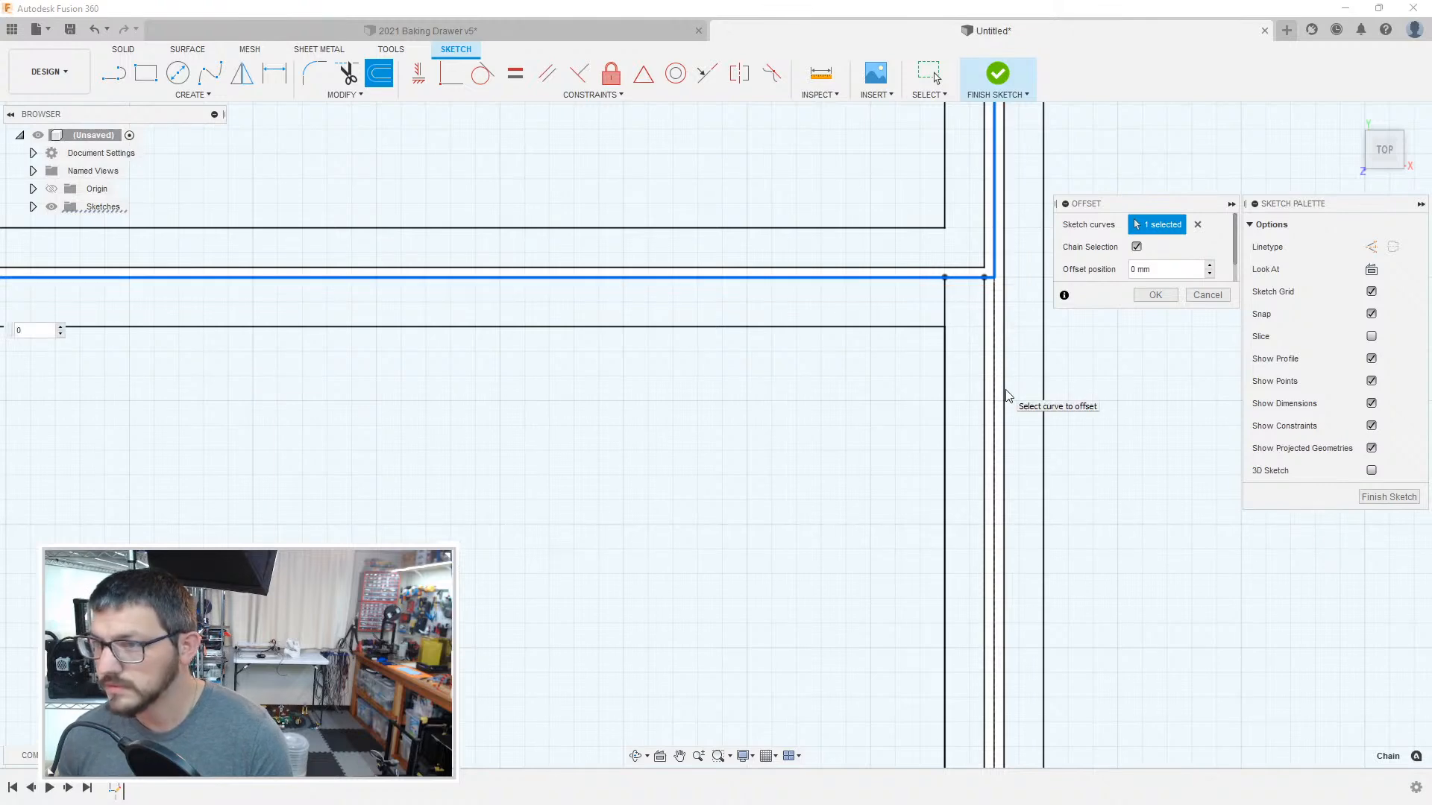
left_click(995, 379)
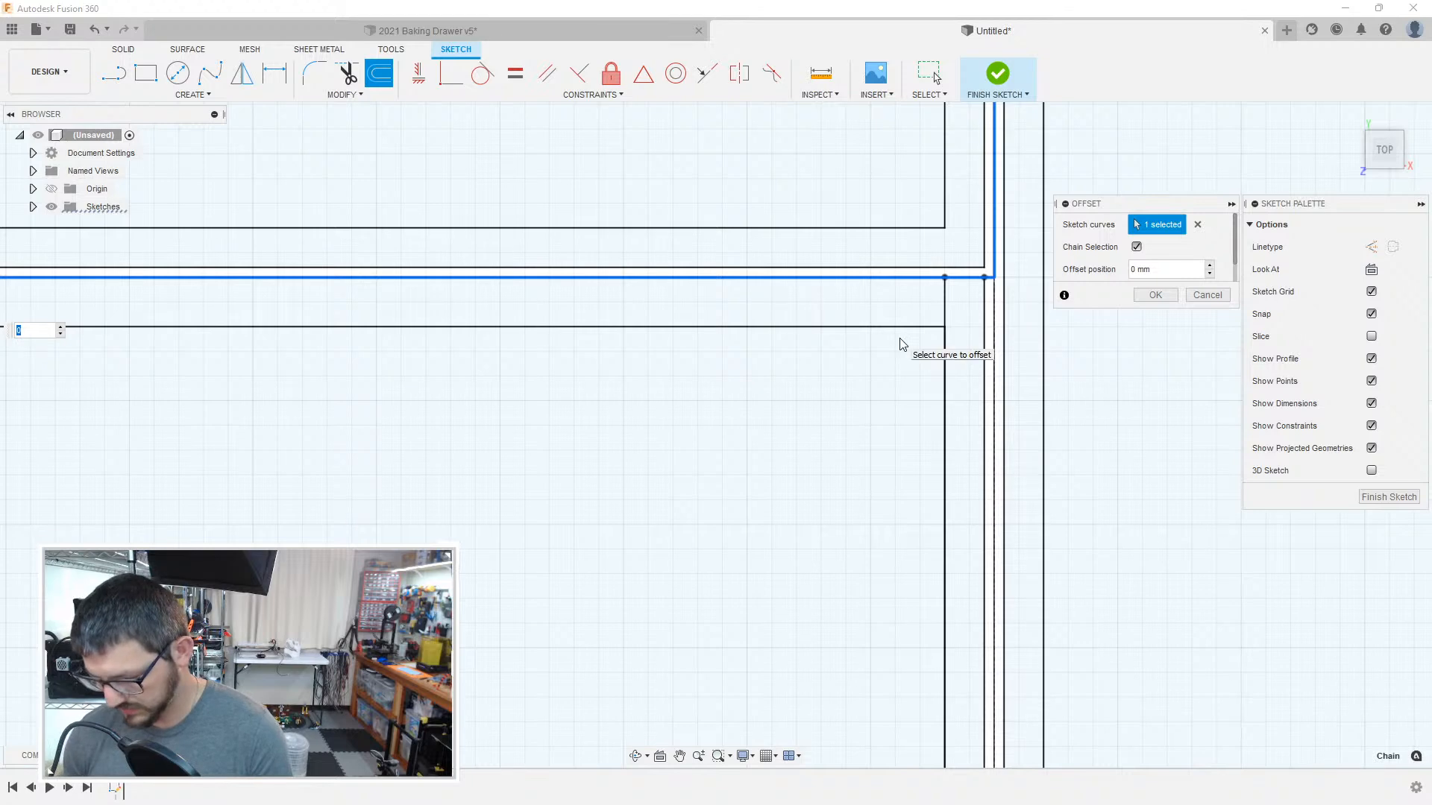
type("-2")
key("Return")
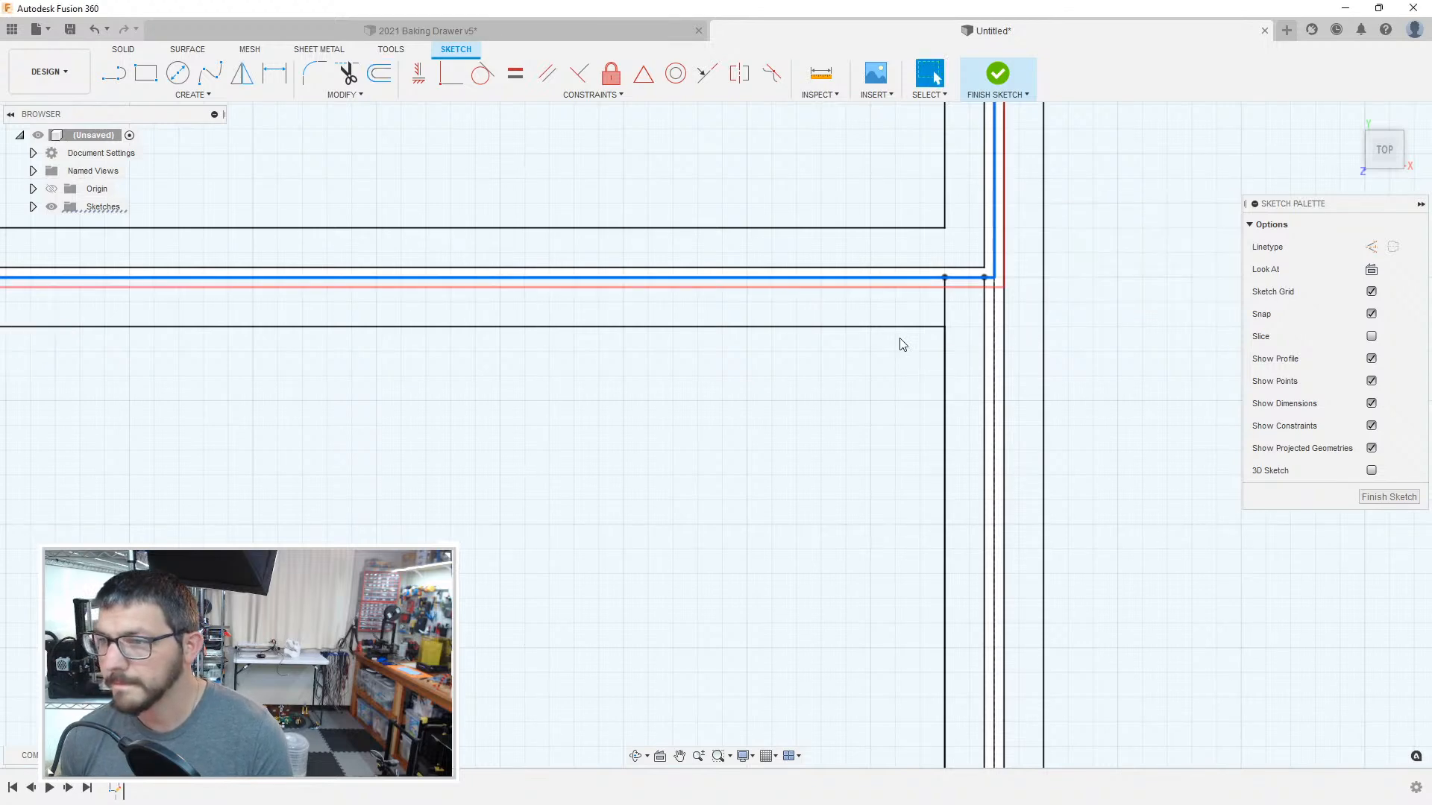
Step: Offset the chained boundary along the top and right side of the rightmost compartment inward by 0.2 mm
left_click(944, 356)
key("o")
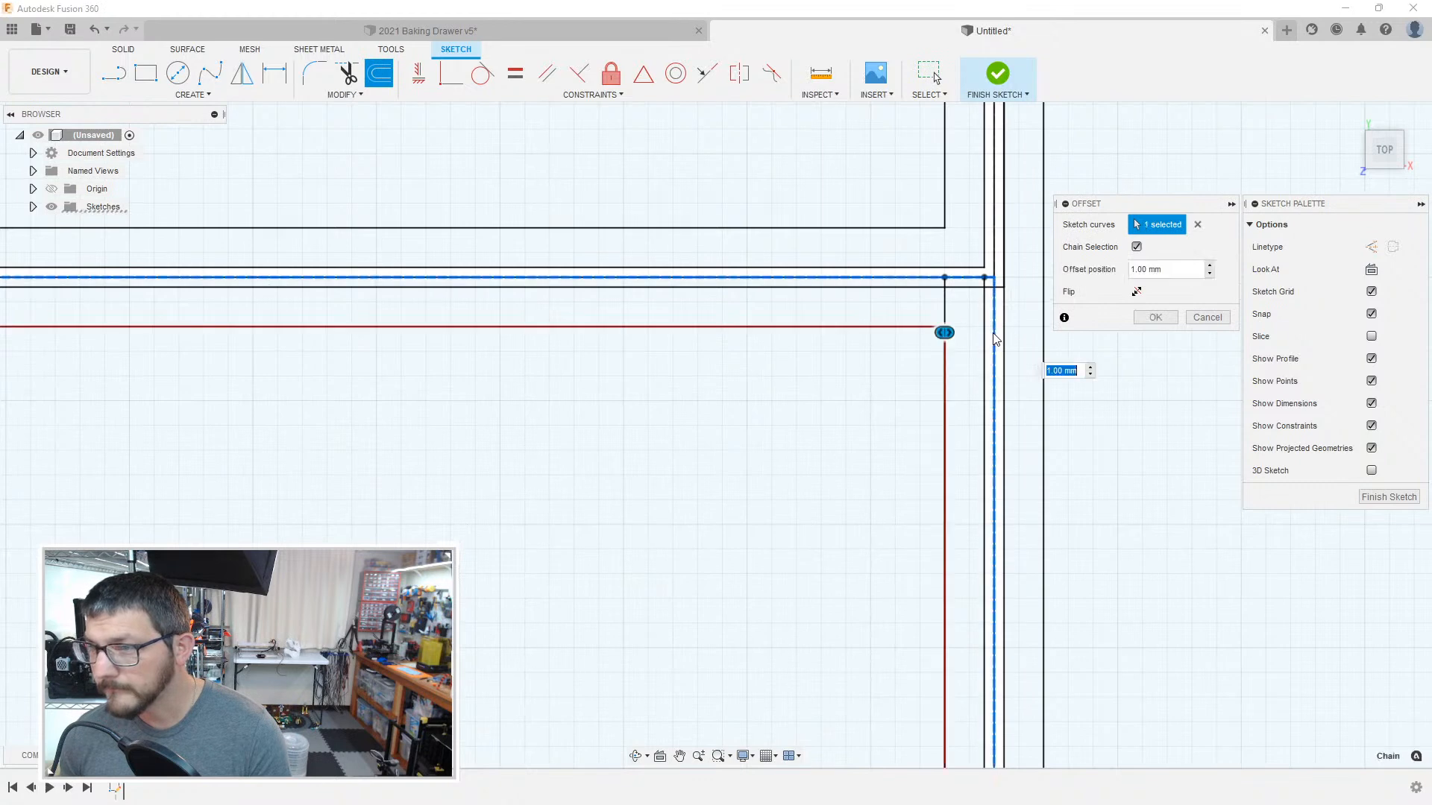
type("-0")
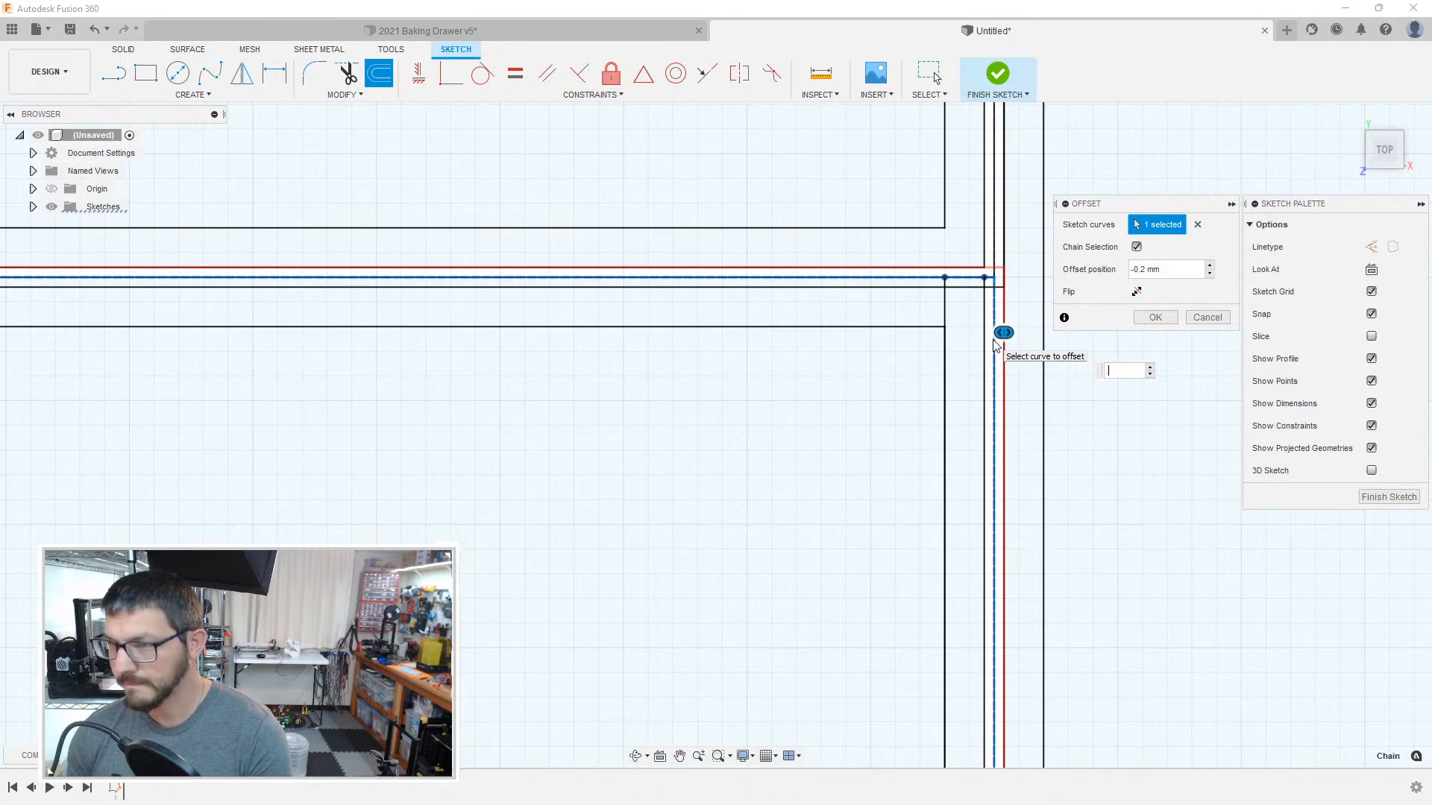
key("Return")
scroll(901, 316, "up", 5)
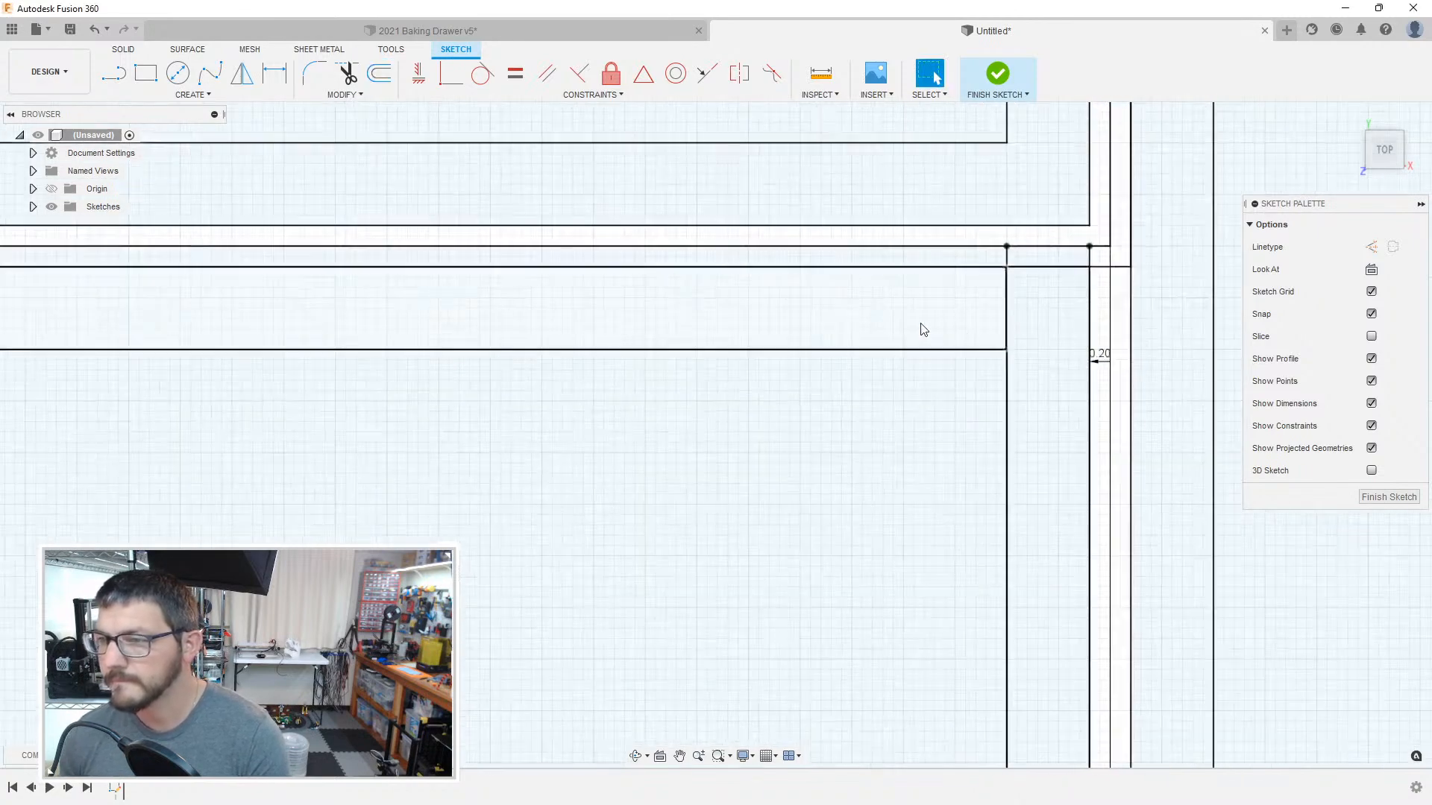
Step: Try to convert the horizontal divider line to construction and delete the short vertical stub beneath it, undoing both changes
middle_click_drag(1077, 240, 833, 298)
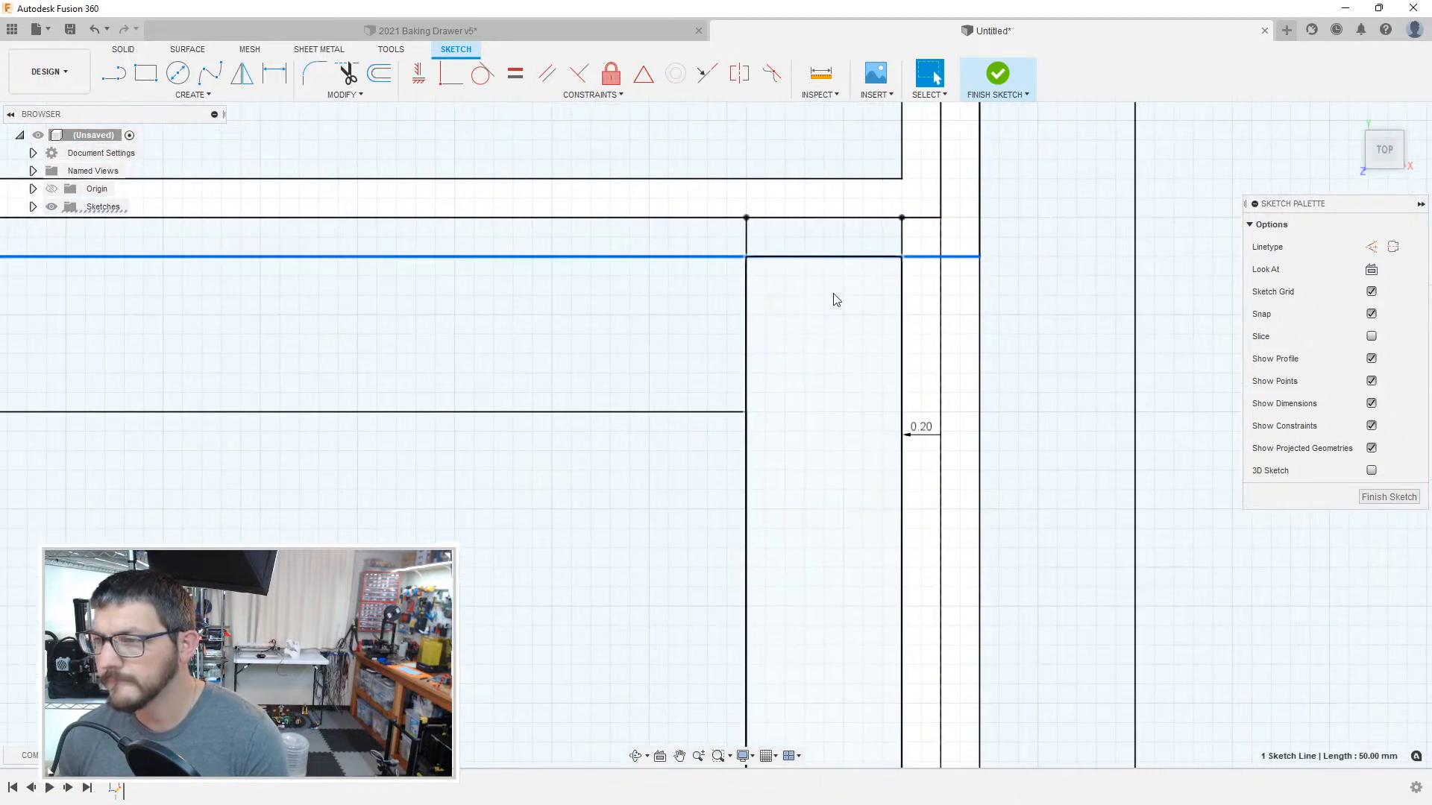
left_click(927, 218)
key("x")
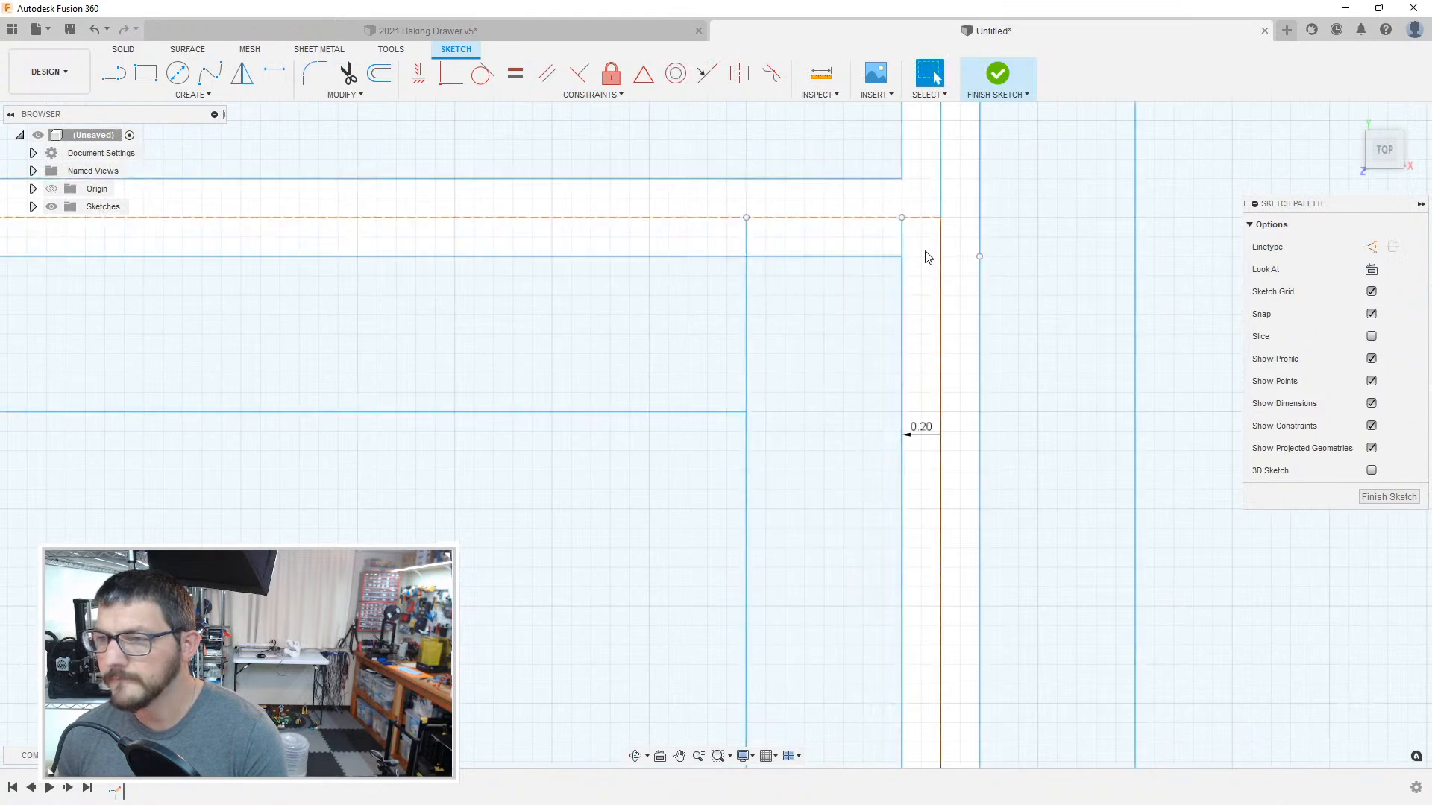
left_click(746, 246)
key("Delete")
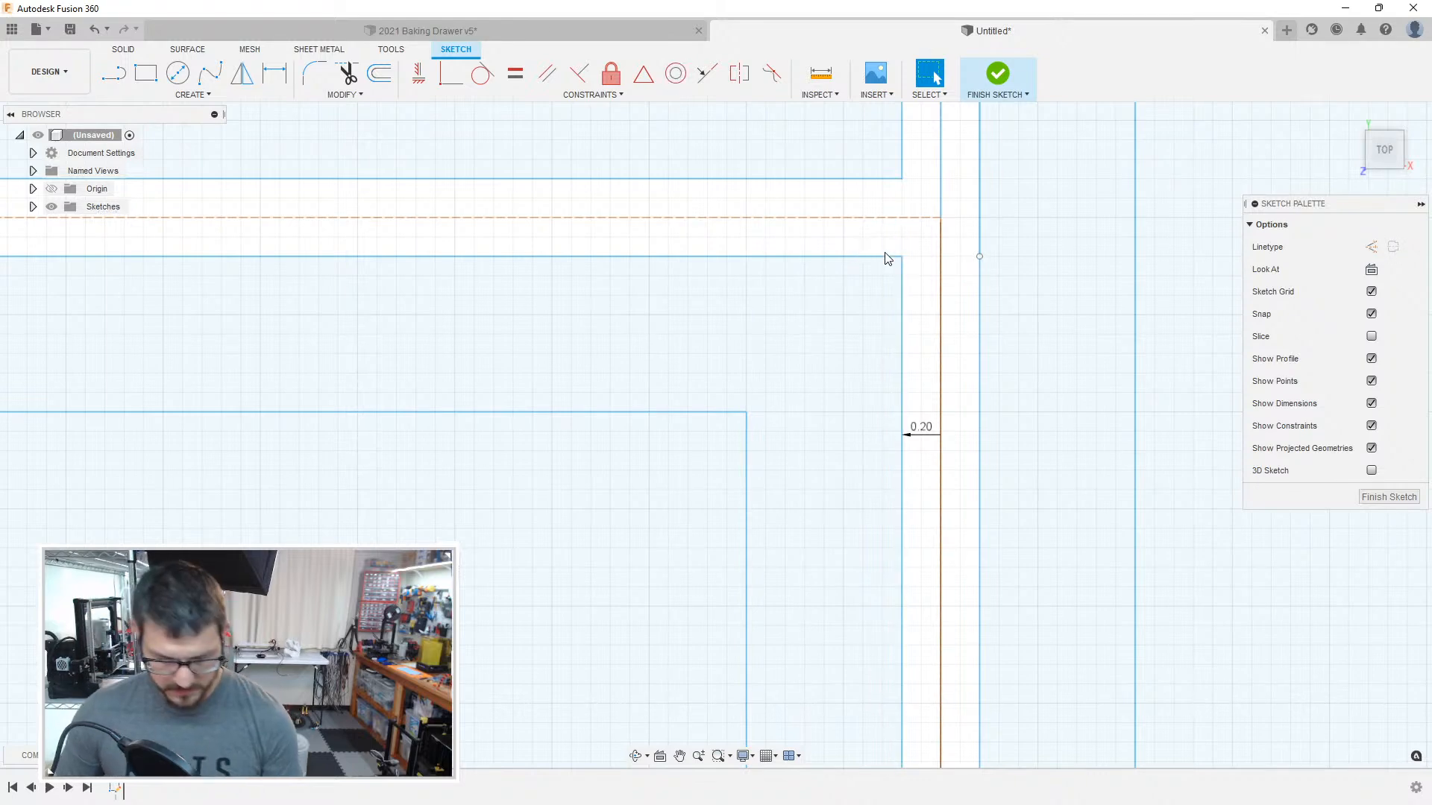
key("ctrl+z")
key("ctrl+z")
Step: Delete the two short vertical stubs between the divider line and the clearance line at the rightmost compartment's upper-right corner
left_click(747, 244)
key("Delete")
left_click(902, 237)
key("Delete")
scroll(847, 334, "down", 3)
scroll(850, 341, "down", 3)
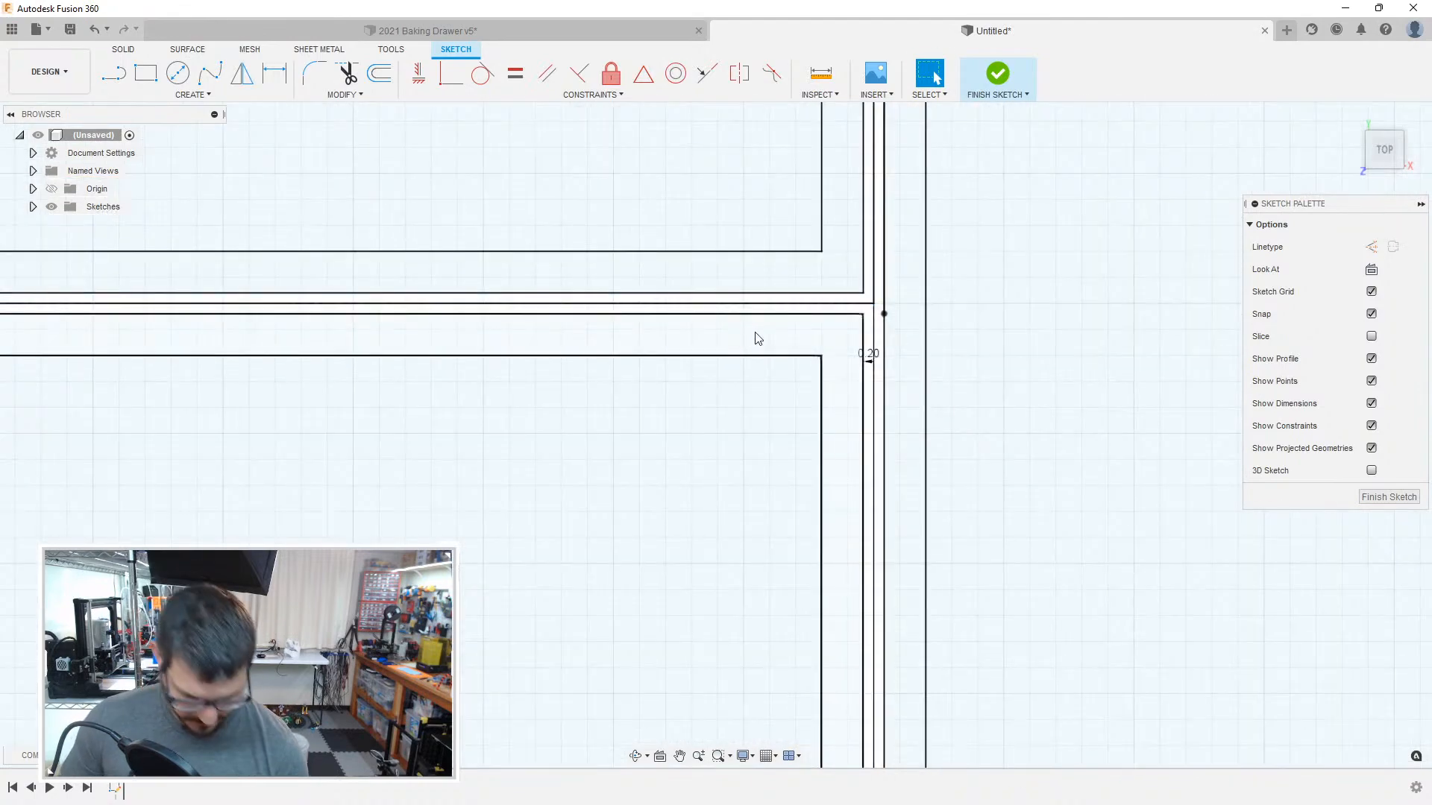
Step: Offset the chained boundary along the top and right side of the rightmost compartment inward by 1 mm
key("o")
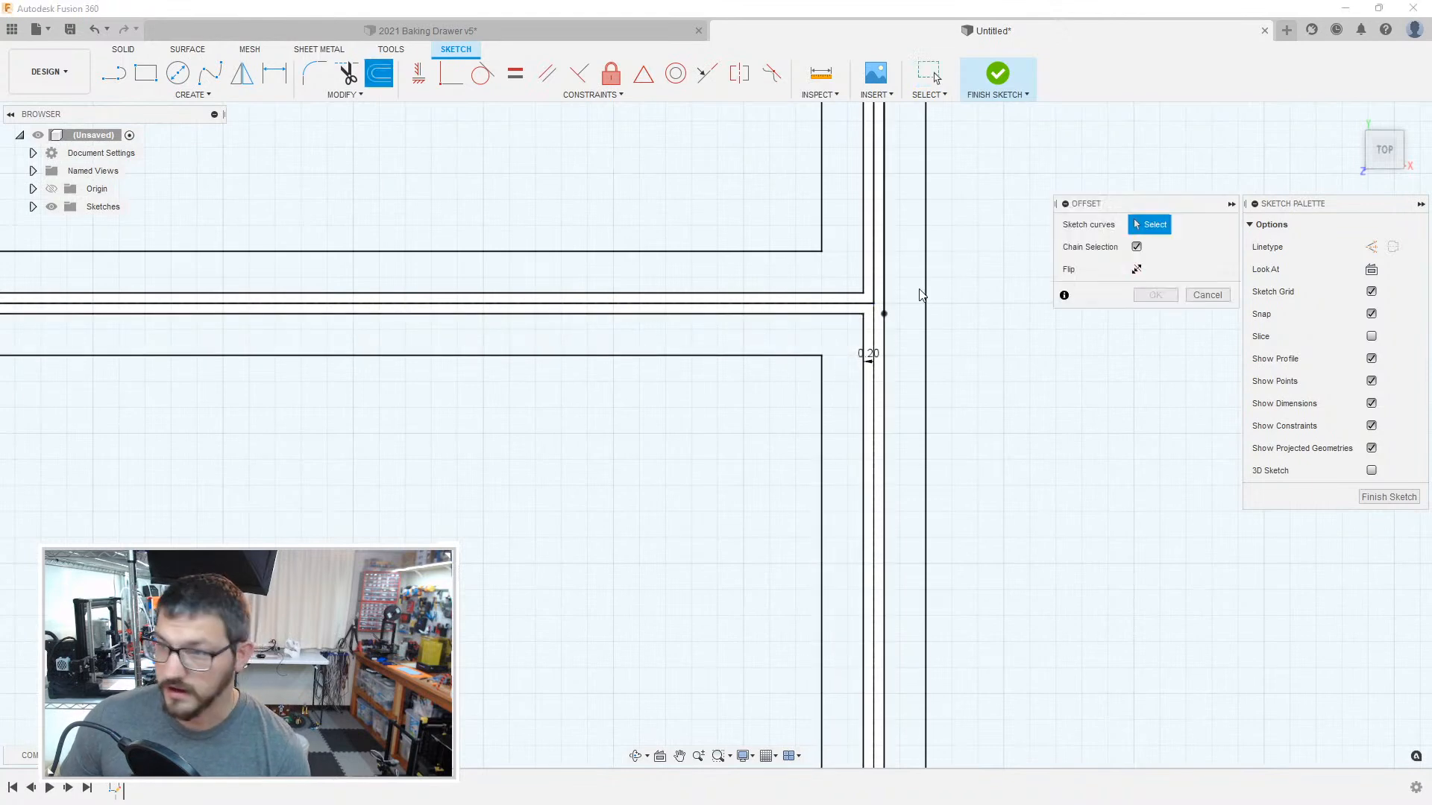
left_click(874, 318)
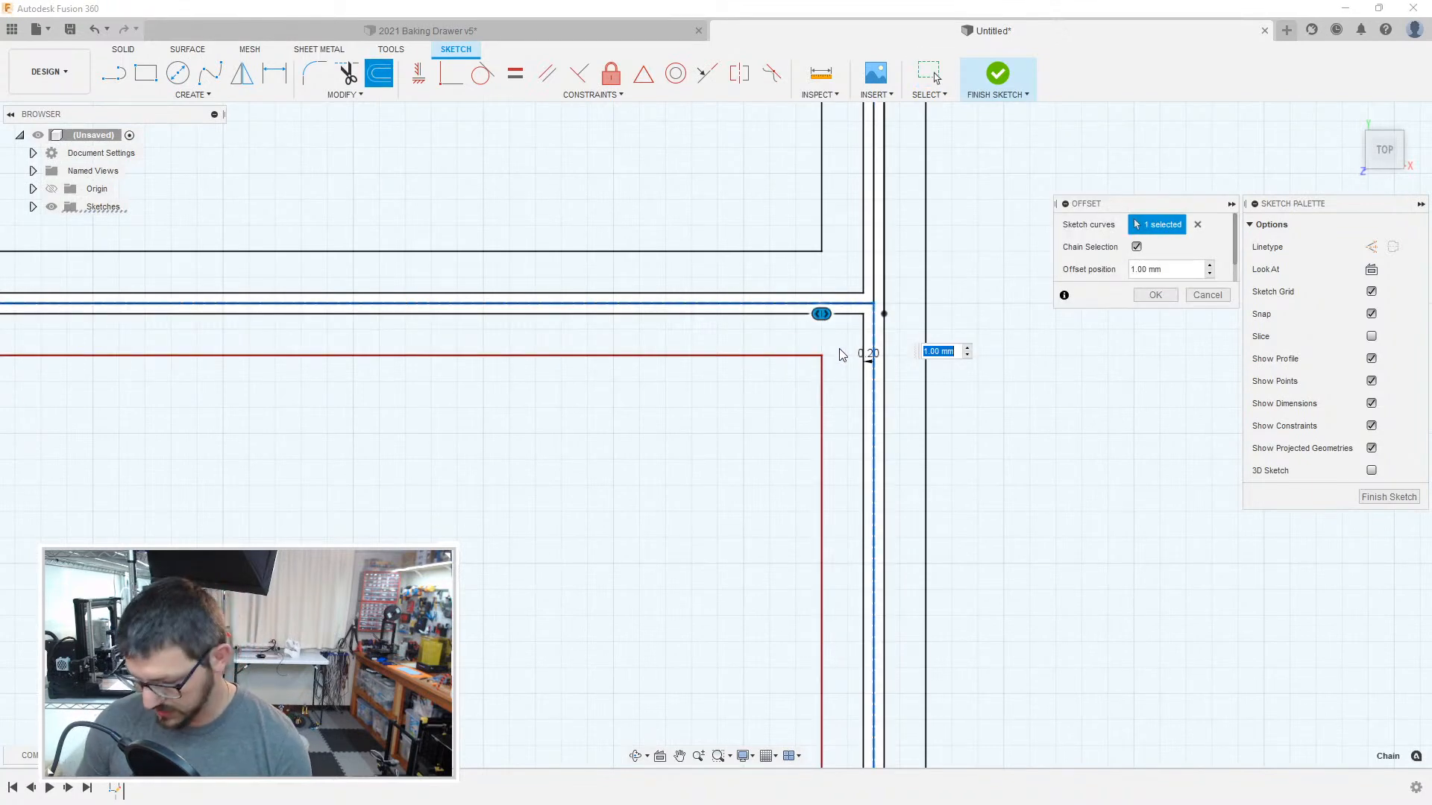
key("Return")
Step: Delete the vertical clearance line left of the rightmost compartment's left boundary and the short stub above its inner clearance corner
middle_click_drag(130, 375, 974, 377)
middle_click_drag(130, 405, 977, 391)
middle_click_drag(490, 366, 1052, 372)
scroll(496, 306, "up", 5)
left_click(540, 294)
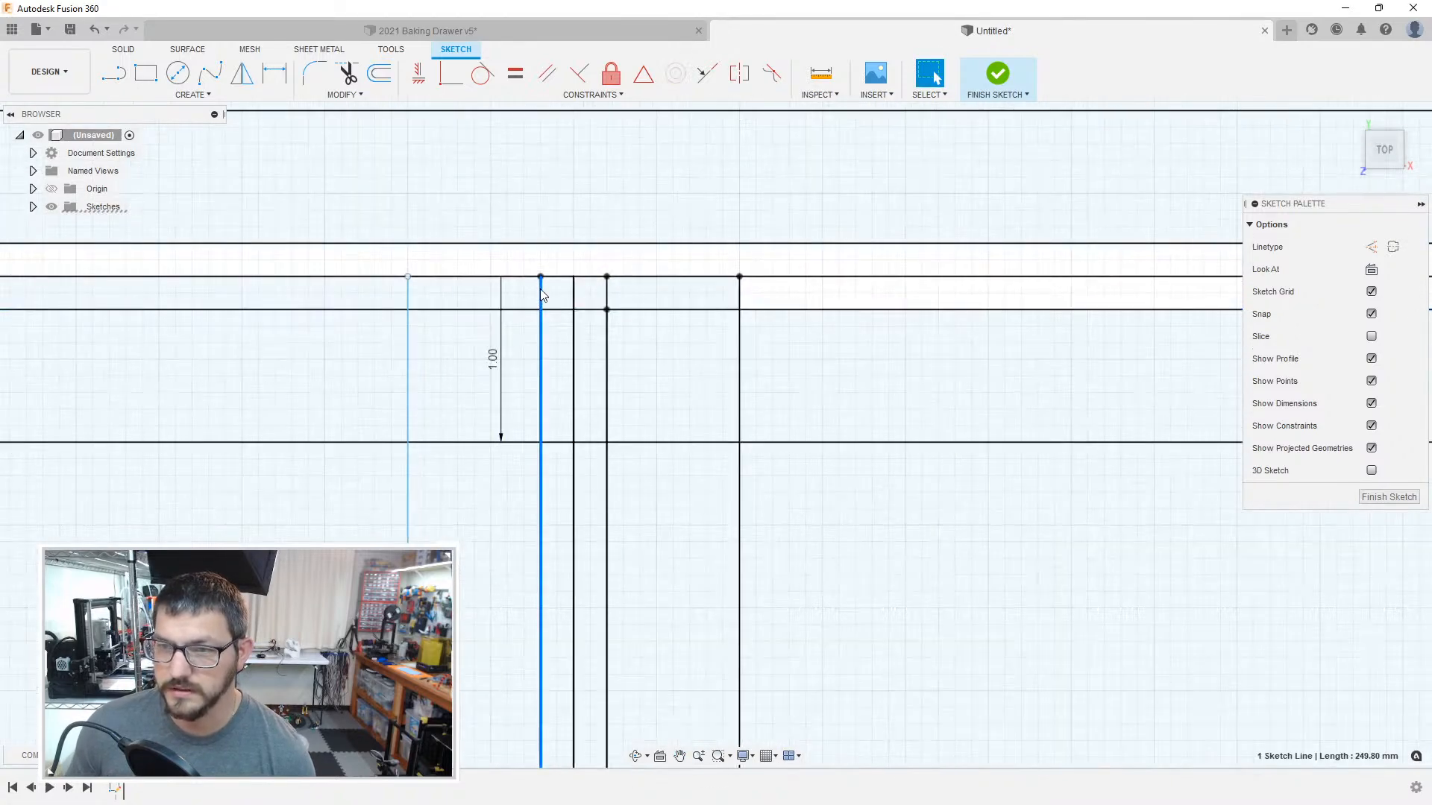
key("Delete")
left_click(608, 296)
key("t")
left_click(608, 297)
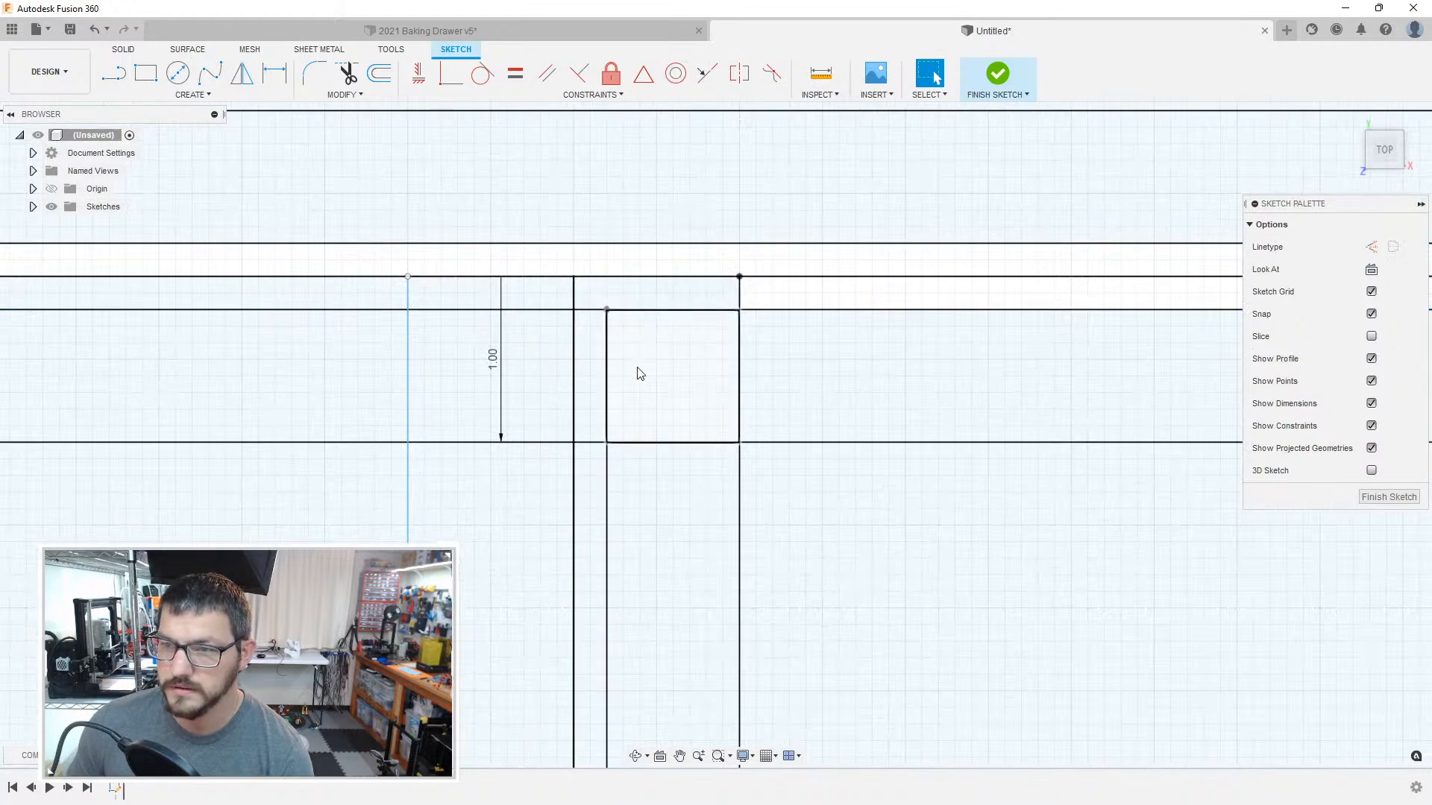
Step: Try to delete the top clearance line and the wall line at the rightmost compartment's upper-left corner, undoing the deletions
left_click(591, 309)
key("Delete")
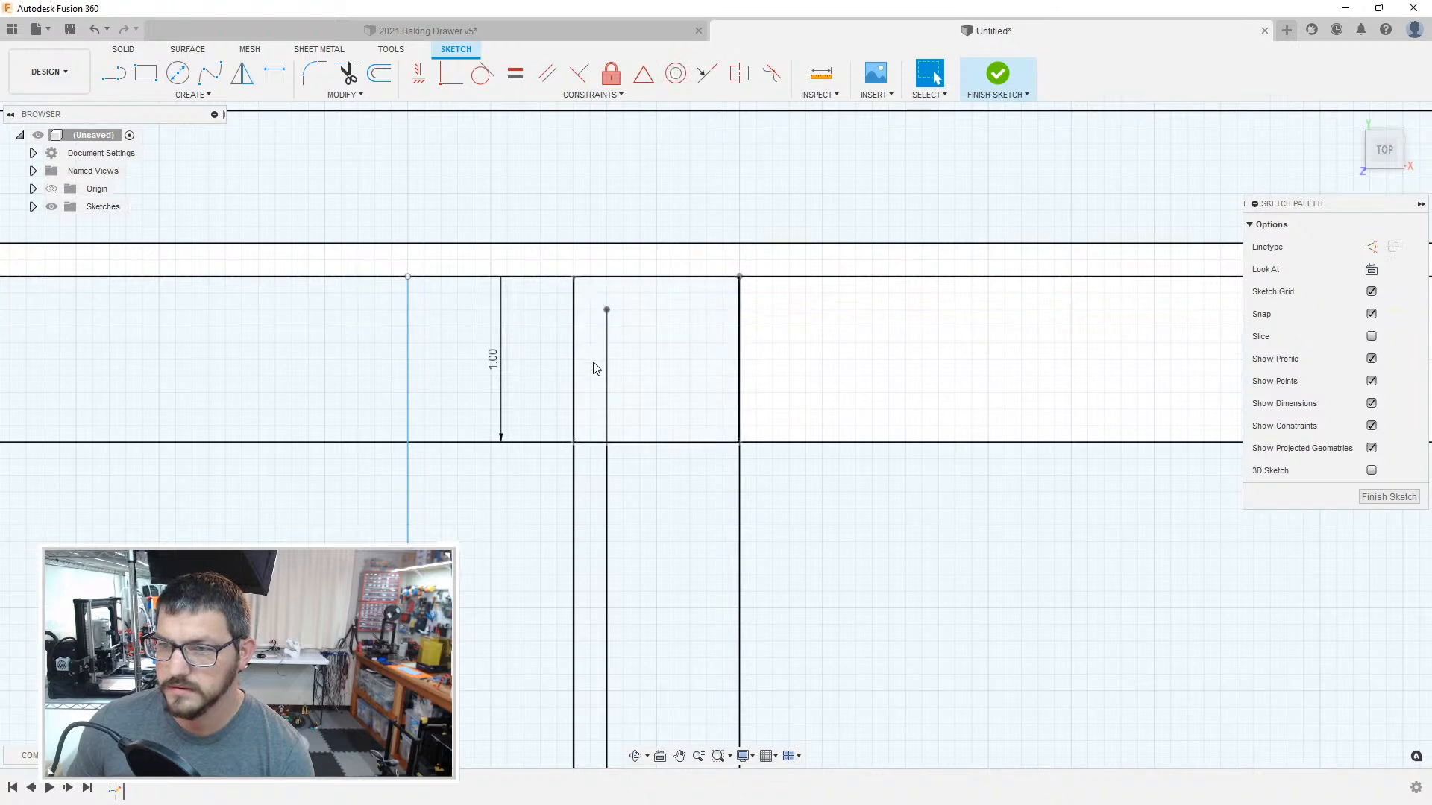
left_click(607, 366)
left_click(740, 311)
key("Delete")
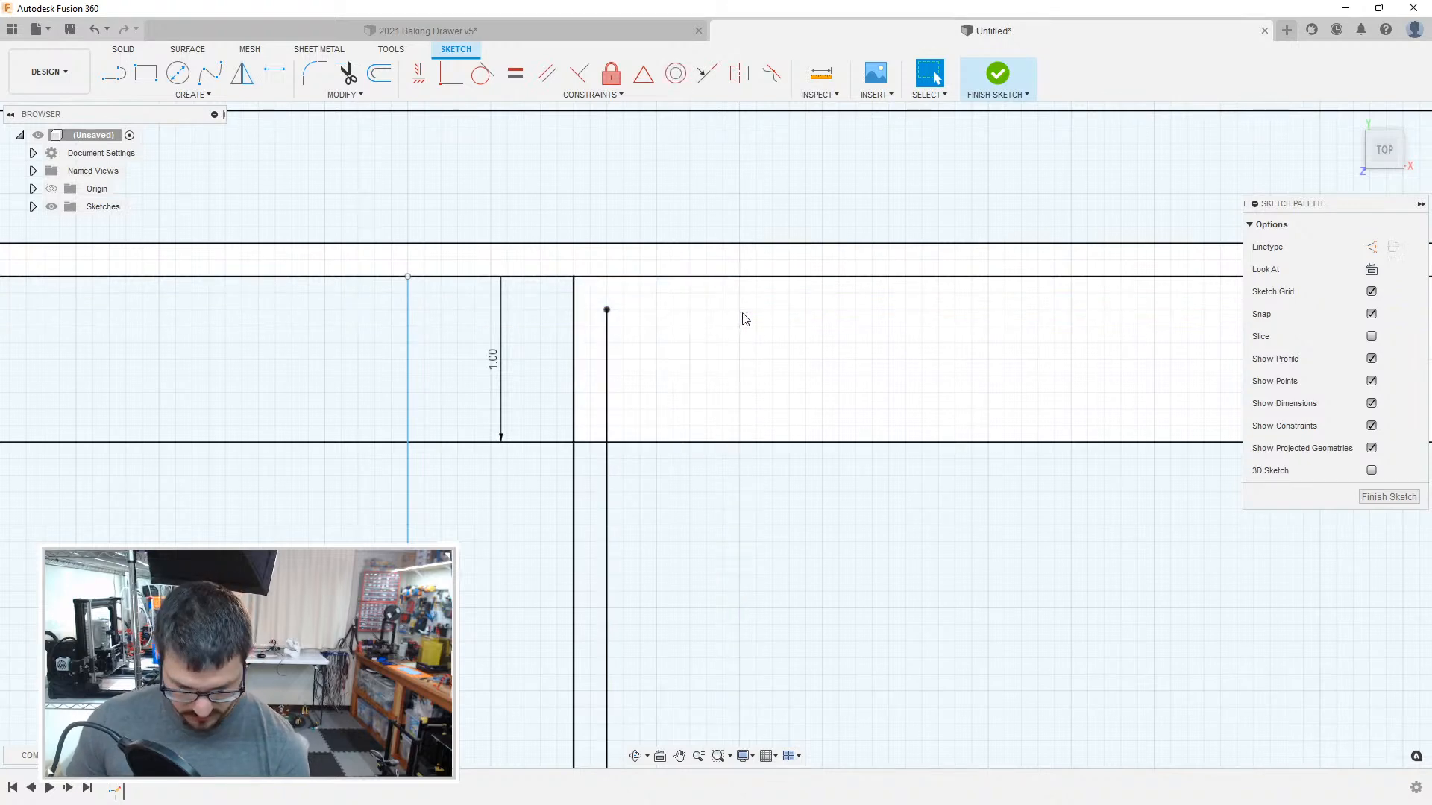
key("ctrl+z")
key("ctrl+z")
key("ctrl+z")
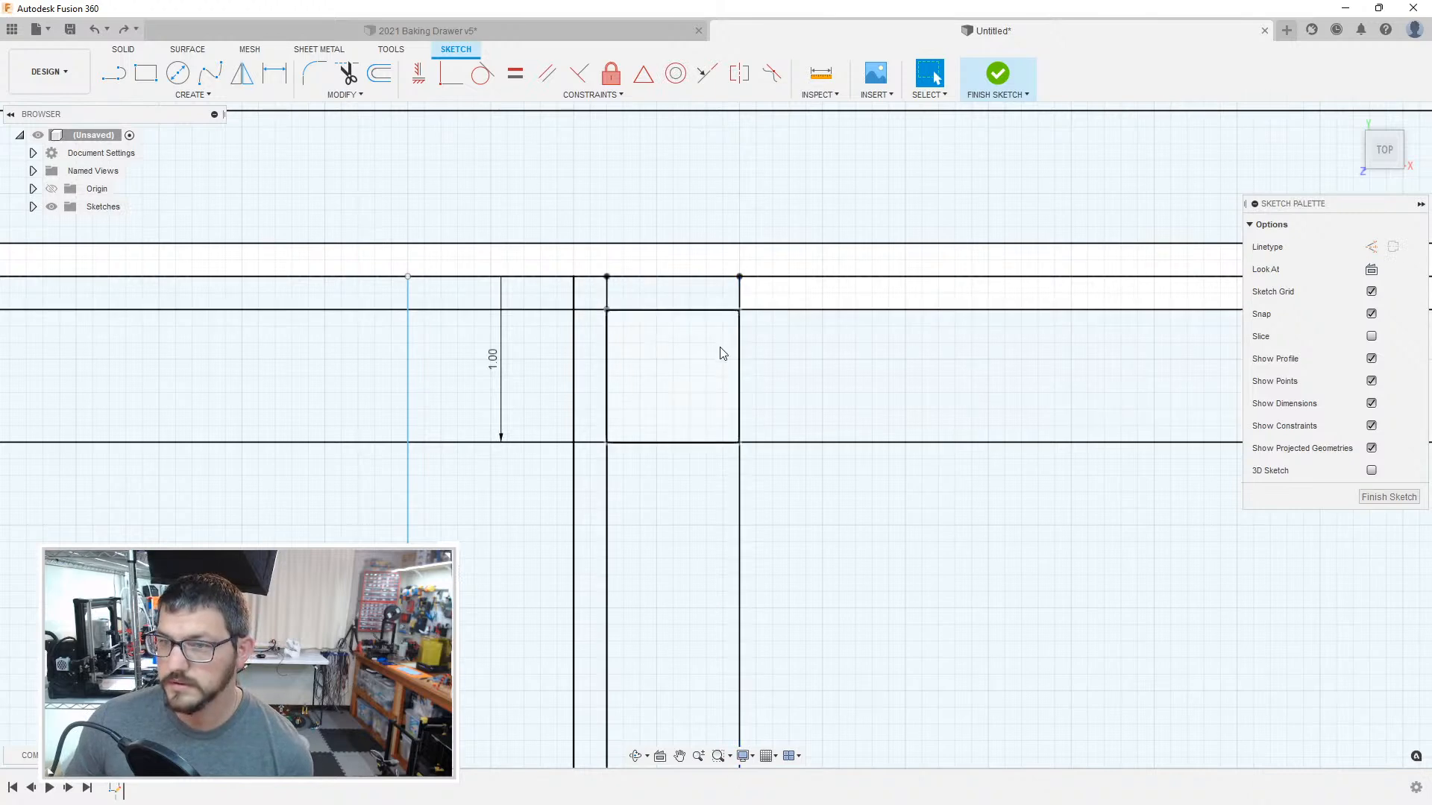
key("ctrl+z")
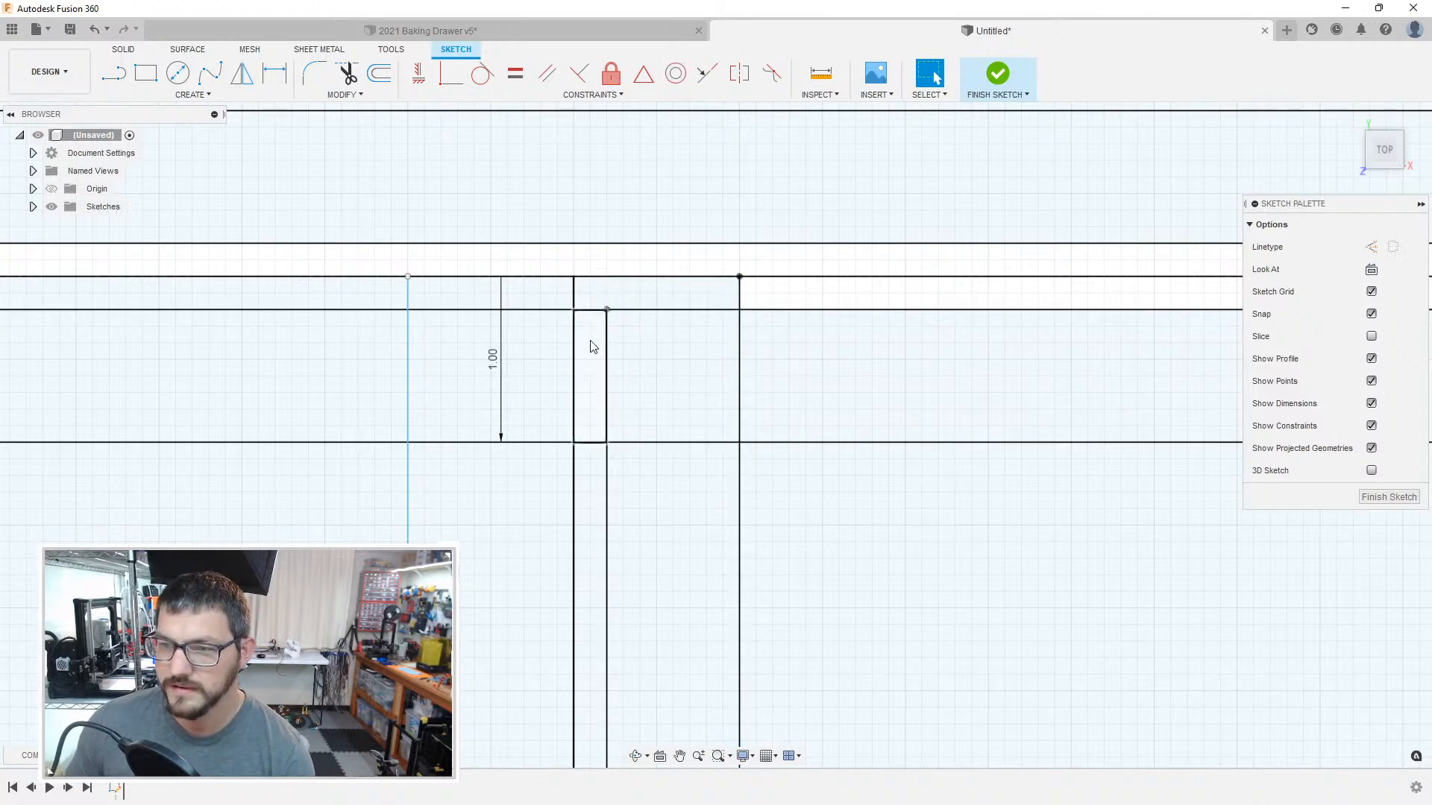
Step: Replace the rightmost compartment's top clearance line with a 49.6 mm horizontal line joining the upper ends of its side clearance lines
left_click(601, 310)
key("Delete")
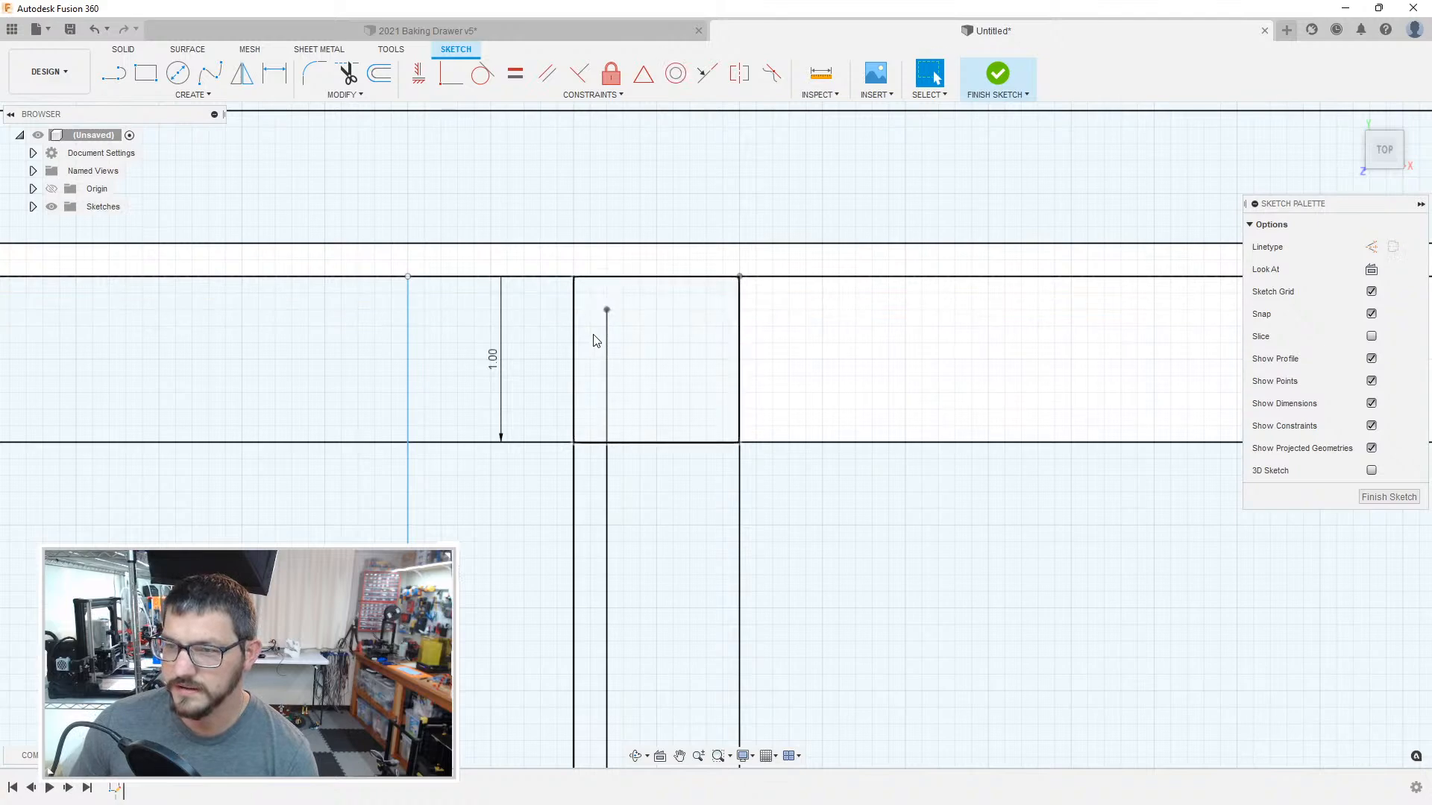
key("l")
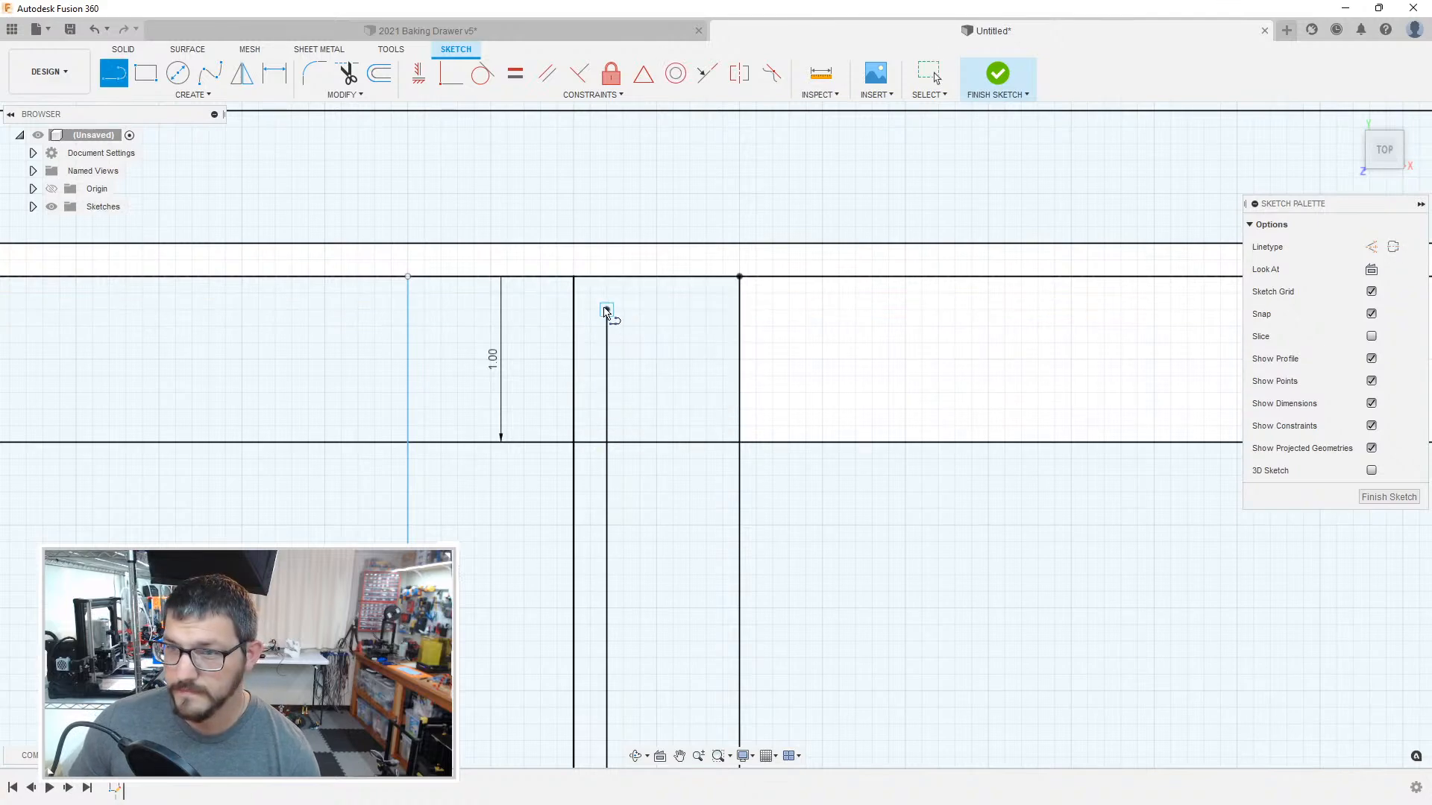
left_click(606, 310)
scroll(911, 359, "down", 4)
middle_click_drag(1081, 365, 179, 351)
mouse_move(790, 350)
middle_mouse_down()
mouse_move(151, 343)
mouse_move(139, 297)
mouse_move(199, 314)
middle_mouse_up()
middle_click_drag(913, 287, 80, 325)
middle_click_drag(1021, 318, 713, 313)
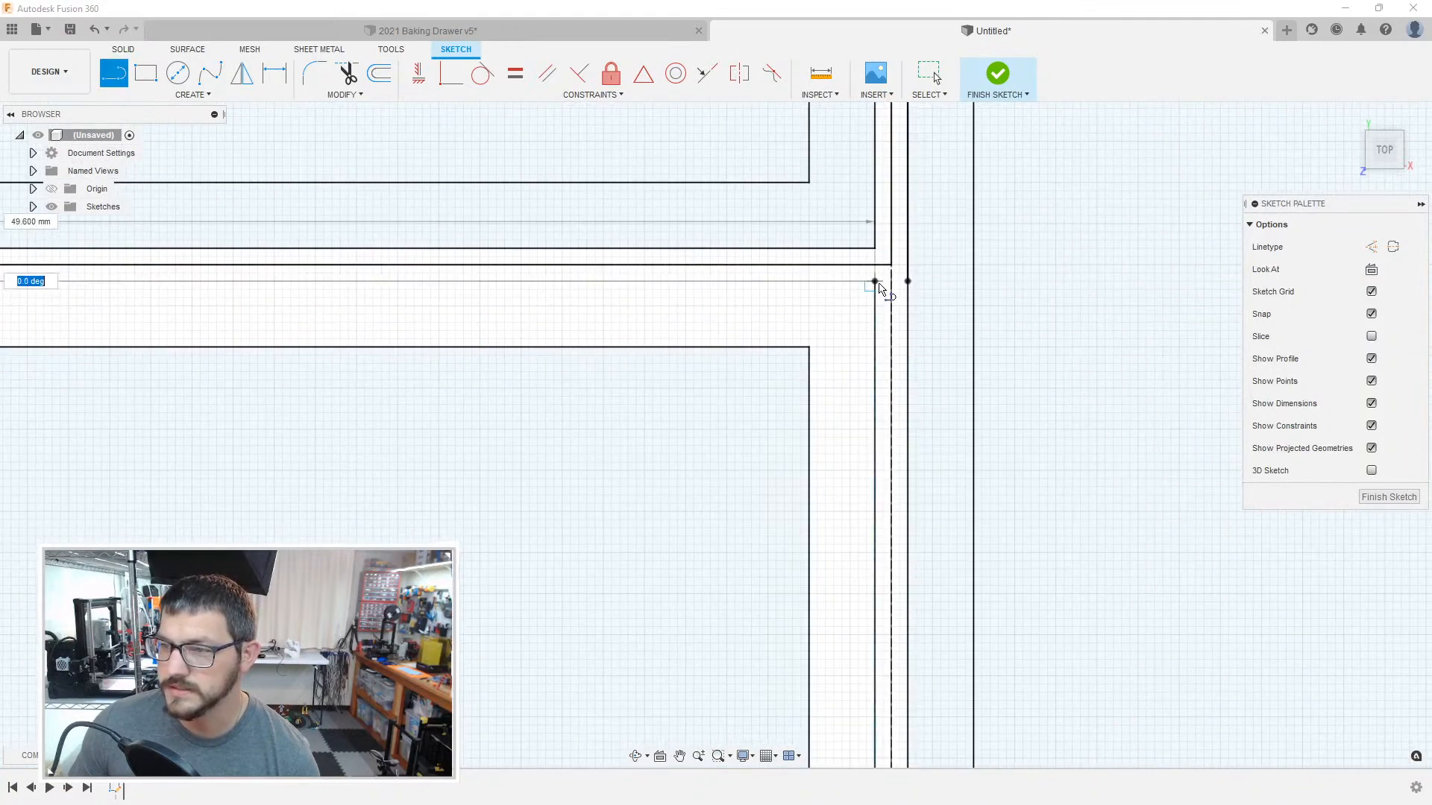
double_click(880, 288)
key("Escape")
Step: Try to delete the horizontal wall line crossing the rightmost compartment's left boundary, undoing the deletion
mouse_move(471, 333)
middle_mouse_down()
mouse_move(860, 358)
mouse_move(532, 358)
mouse_move(467, 348)
mouse_move(943, 366)
middle_mouse_up()
left_click(929, 290)
middle_click_drag(648, 392, 933, 379)
middle_click_drag(261, 350, 842, 347)
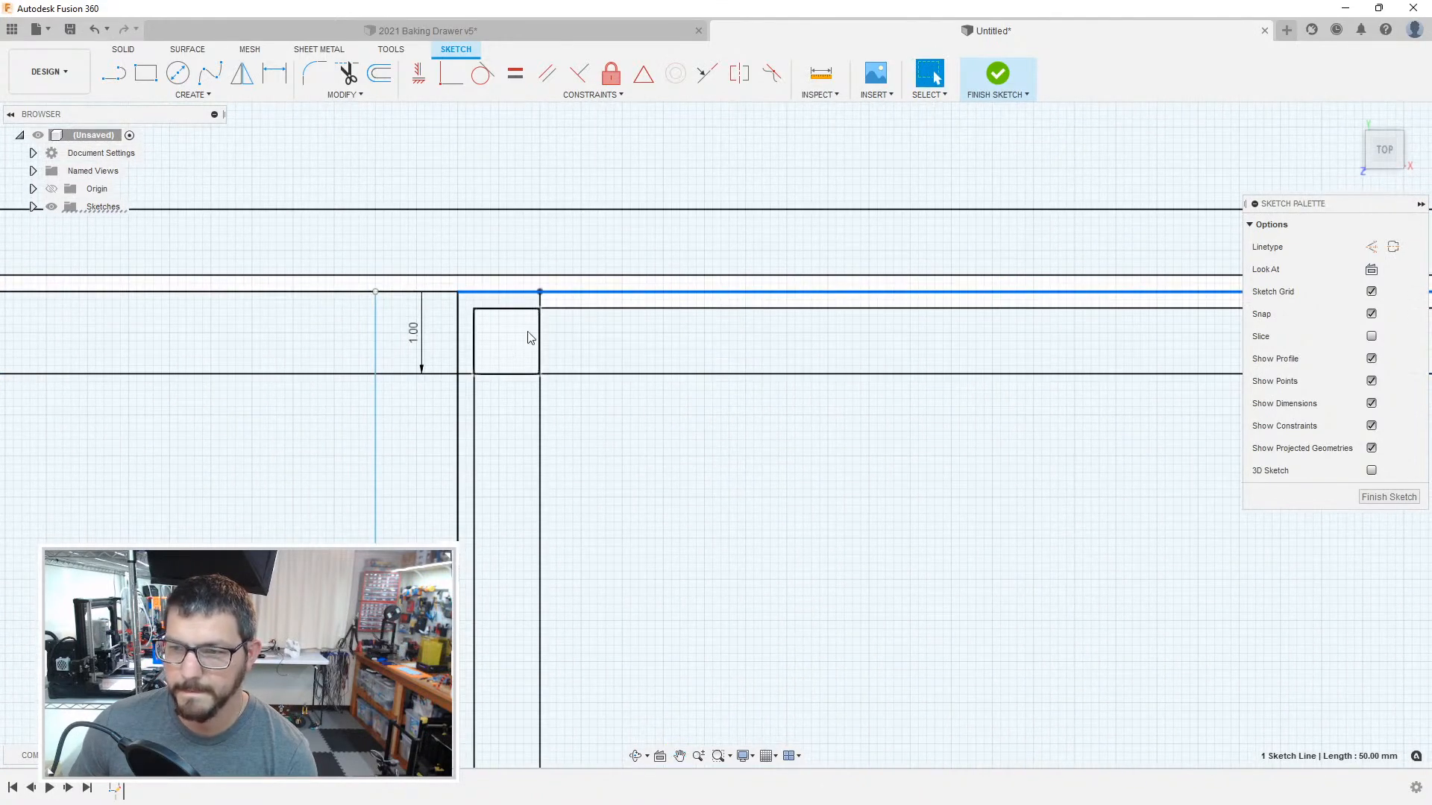
left_click(463, 374)
key("Delete")
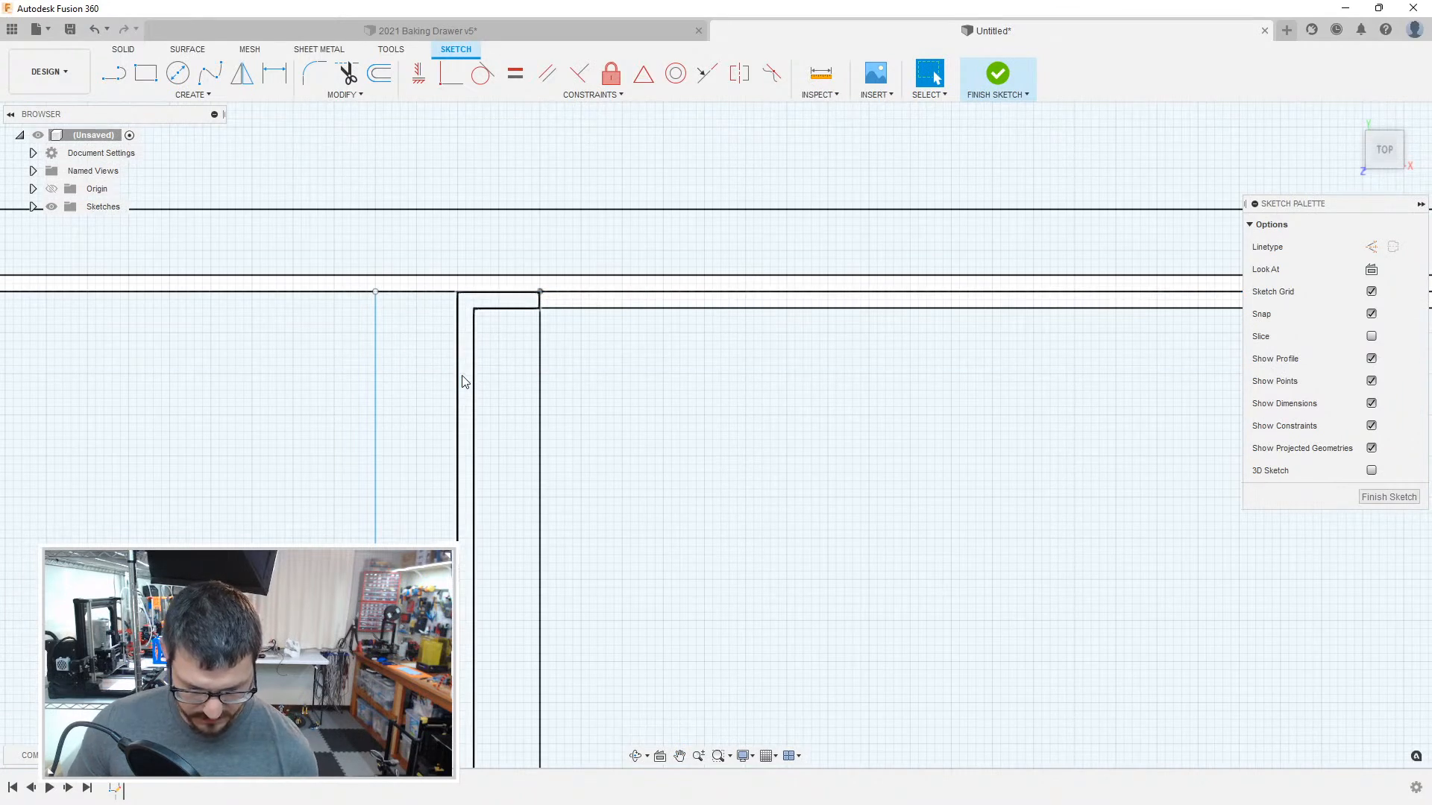
key("ctrl+z")
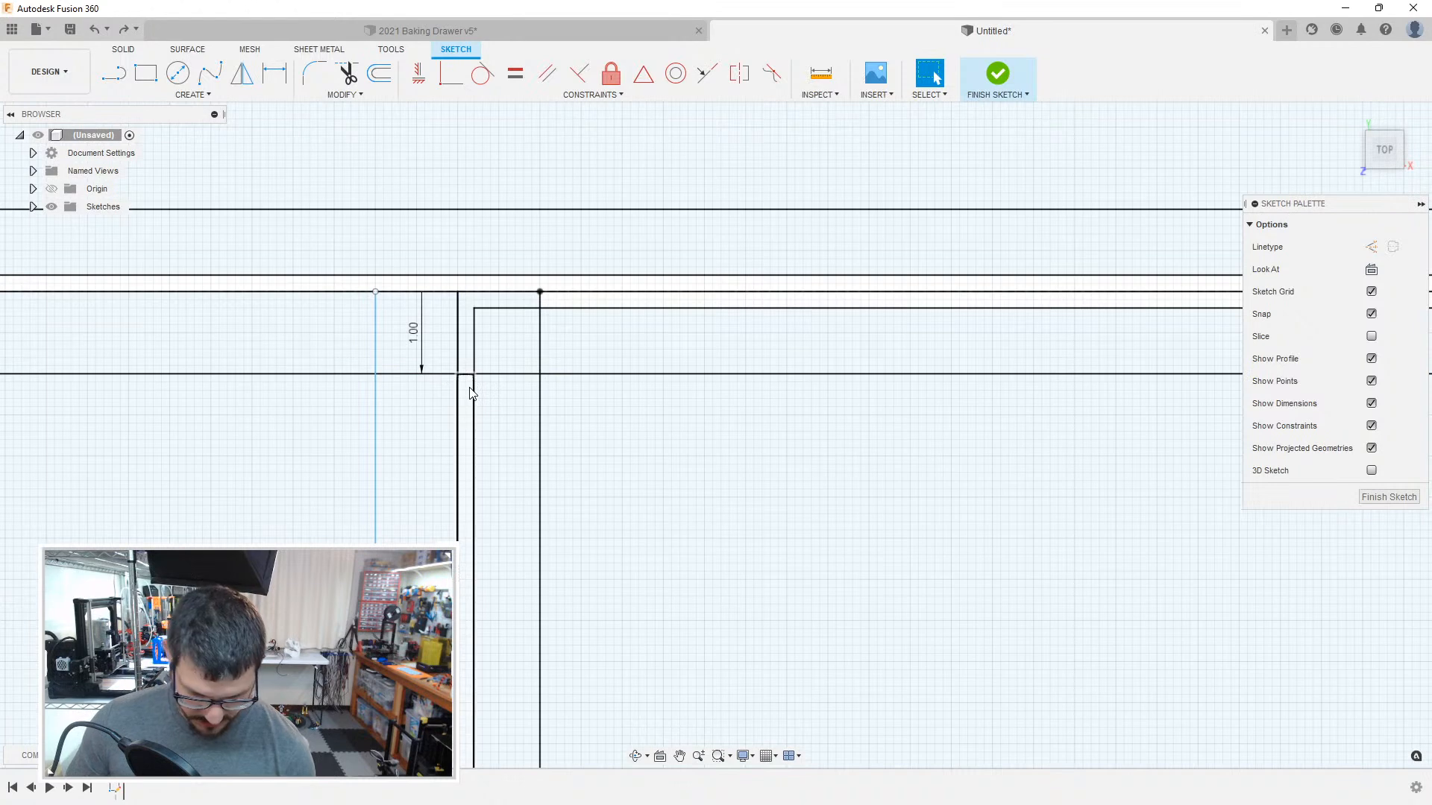
Step: Offset the chained boundary along the left and top sides of the rightmost compartment inward by 1 mm
key("o")
left_click(459, 321)
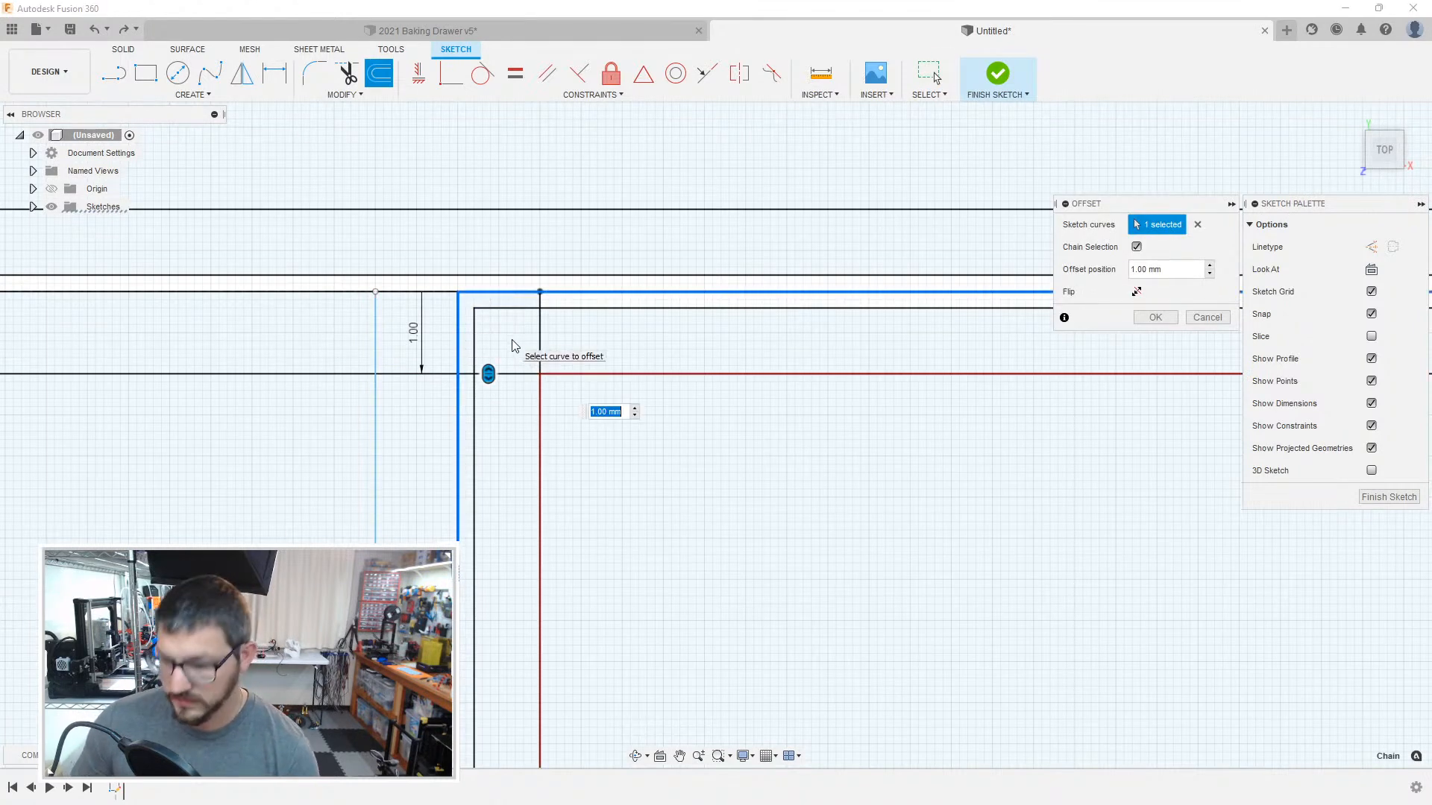
key("Return")
Step: Delete the leftover horizontal wall line and vertical stub crossing the rightmost compartment's upper-left corner
left_click(516, 374)
key("Delete")
left_click(541, 305)
key("Delete")
Step: Try to offset the wall line left of the divider and the chained boundary of the large compartment by 0.1 mm
scroll(568, 422, "down", 3)
middle_click_drag(514, 392, 663, 375)
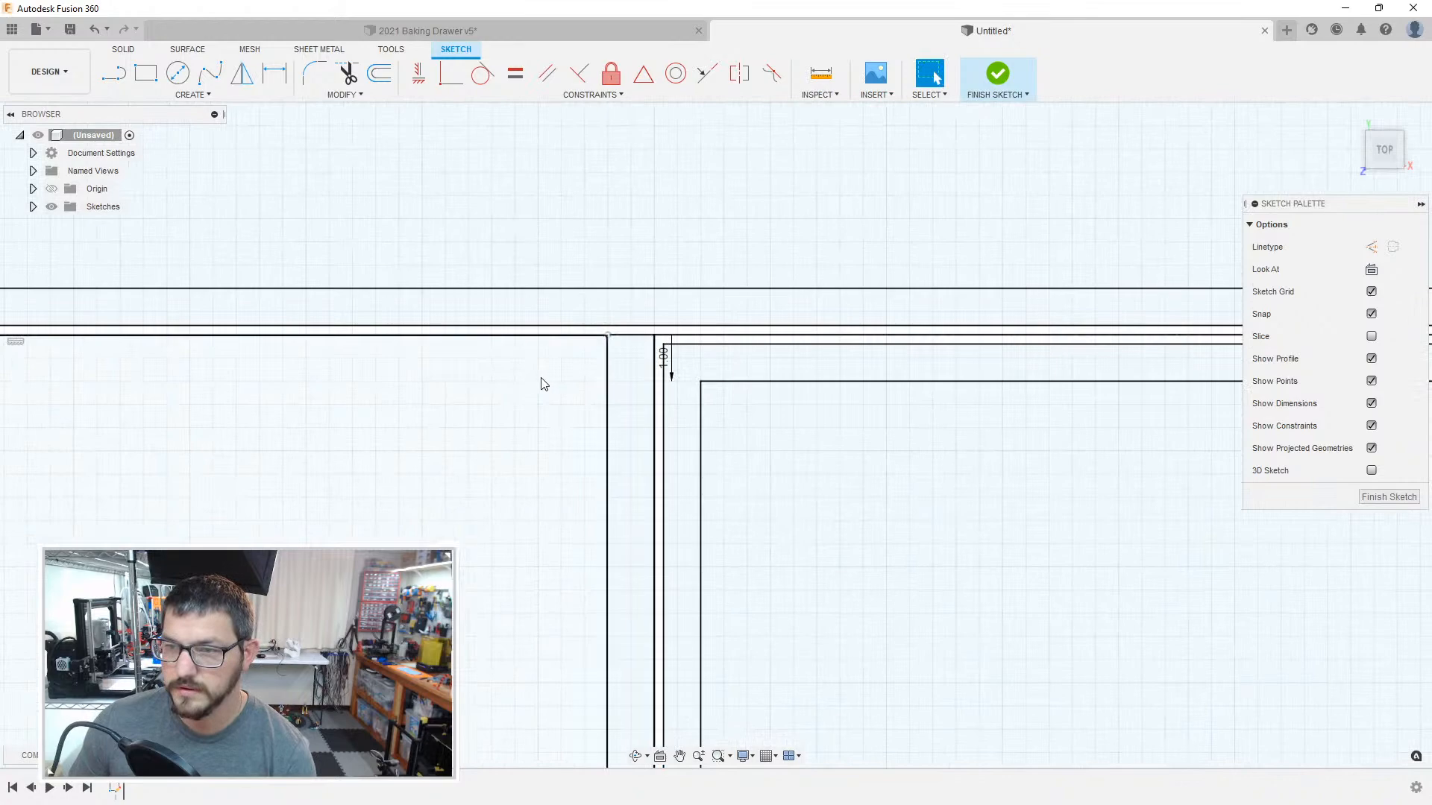
key("o")
left_click(608, 344)
key("Return")
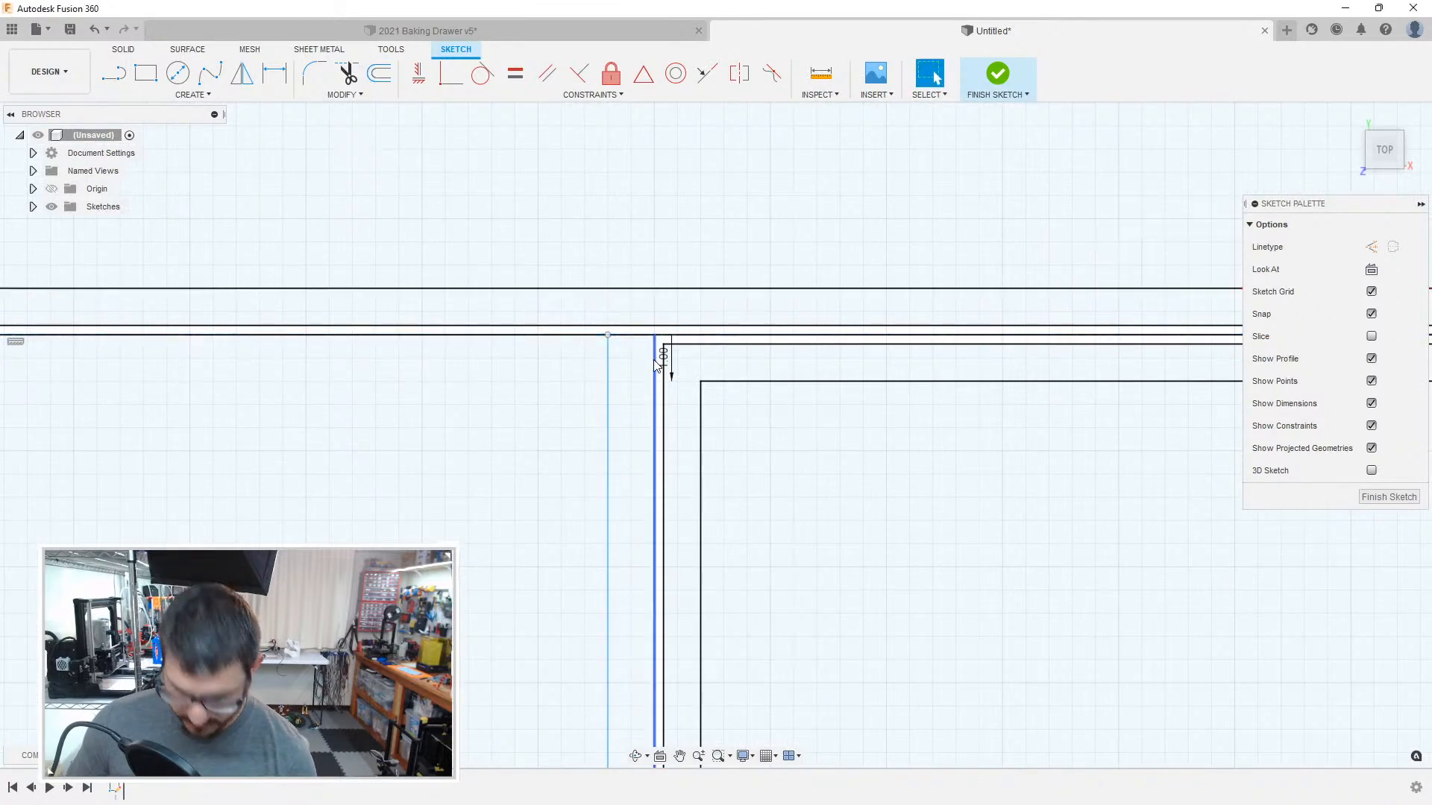
scroll(656, 361, "down", 2)
key("o")
left_click(656, 361)
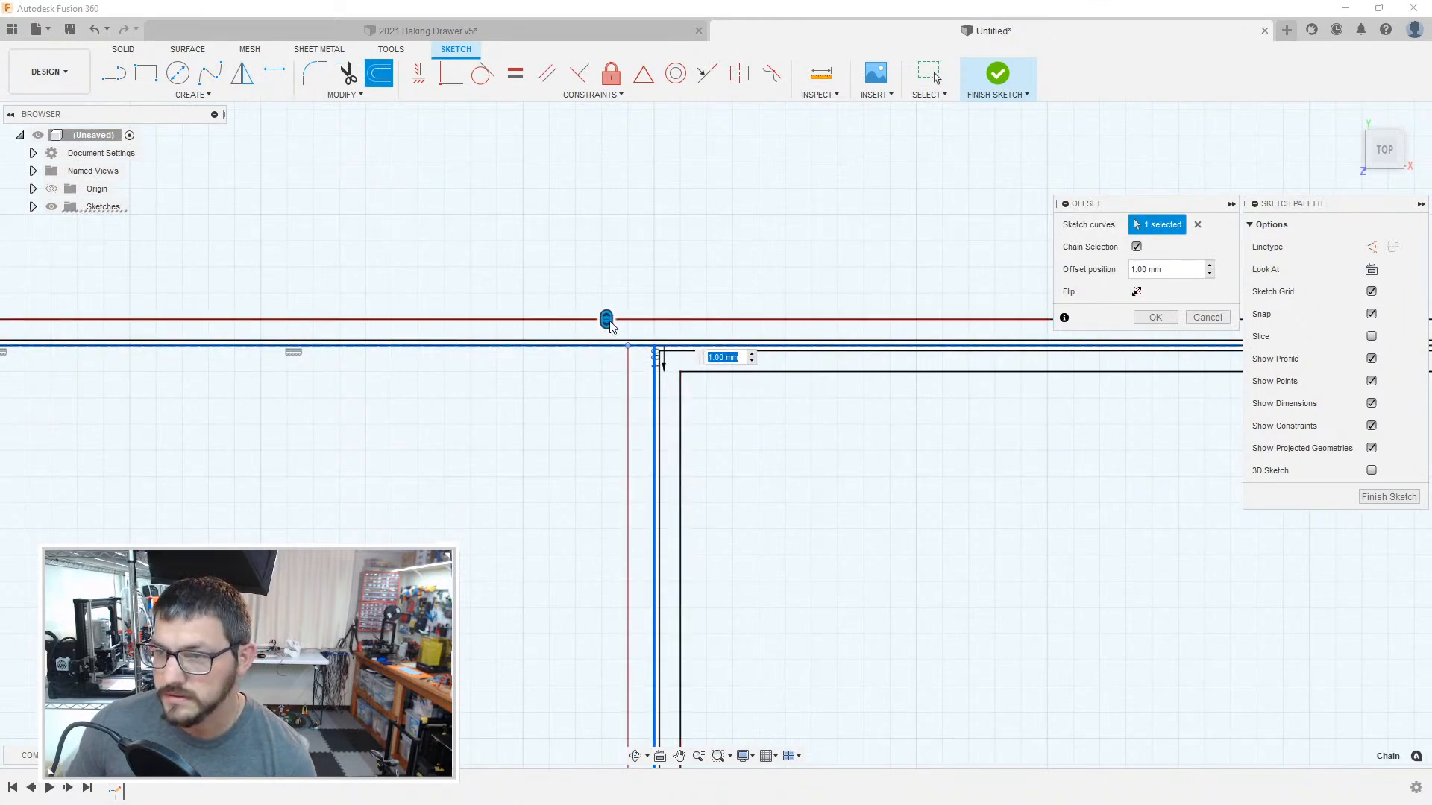
type(".1")
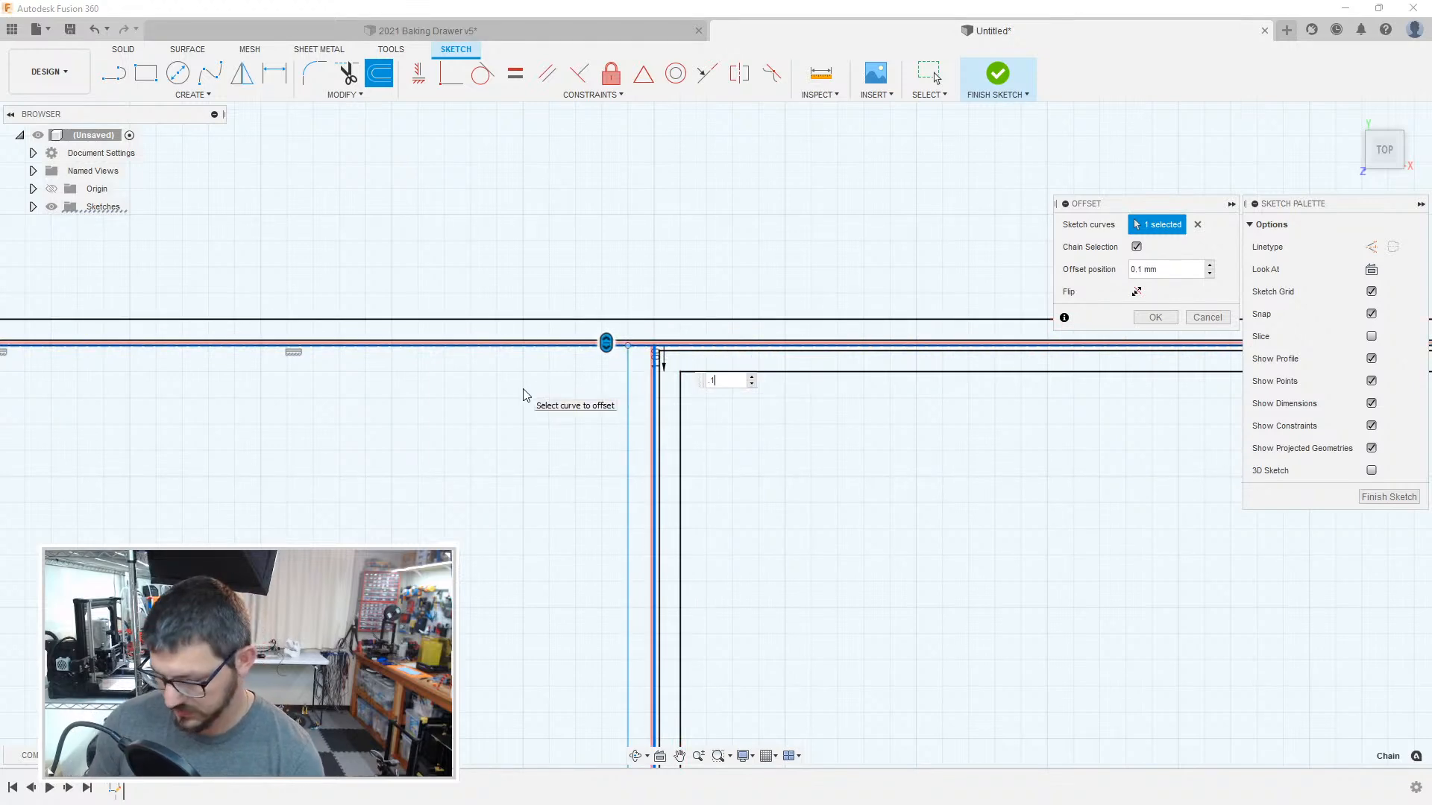
key("Return")
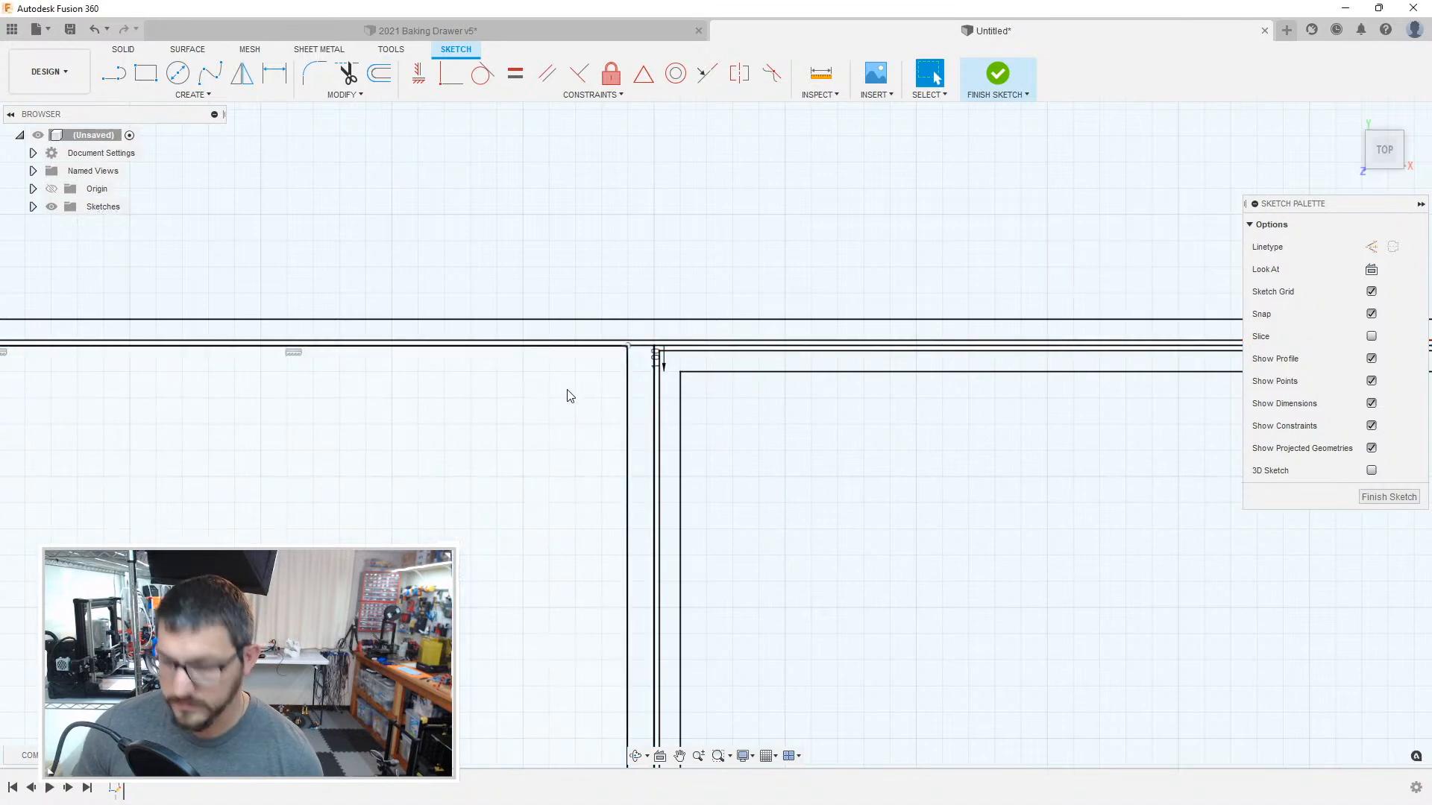
Step: Try to offset the chained right and top boundaries of the large compartment by 1 mm
key("o")
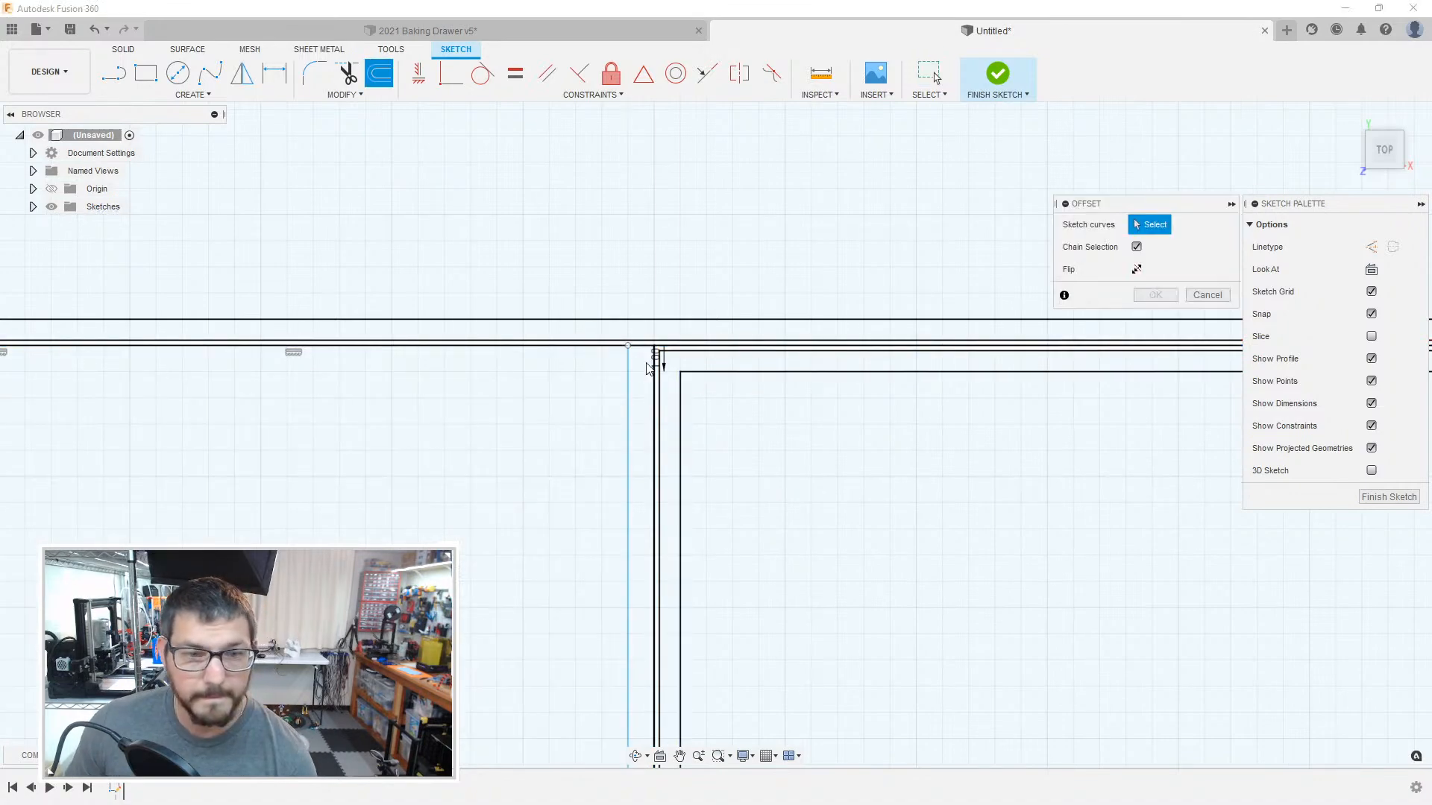
scroll(635, 348, "down", 3)
scroll(638, 348, "up", 9)
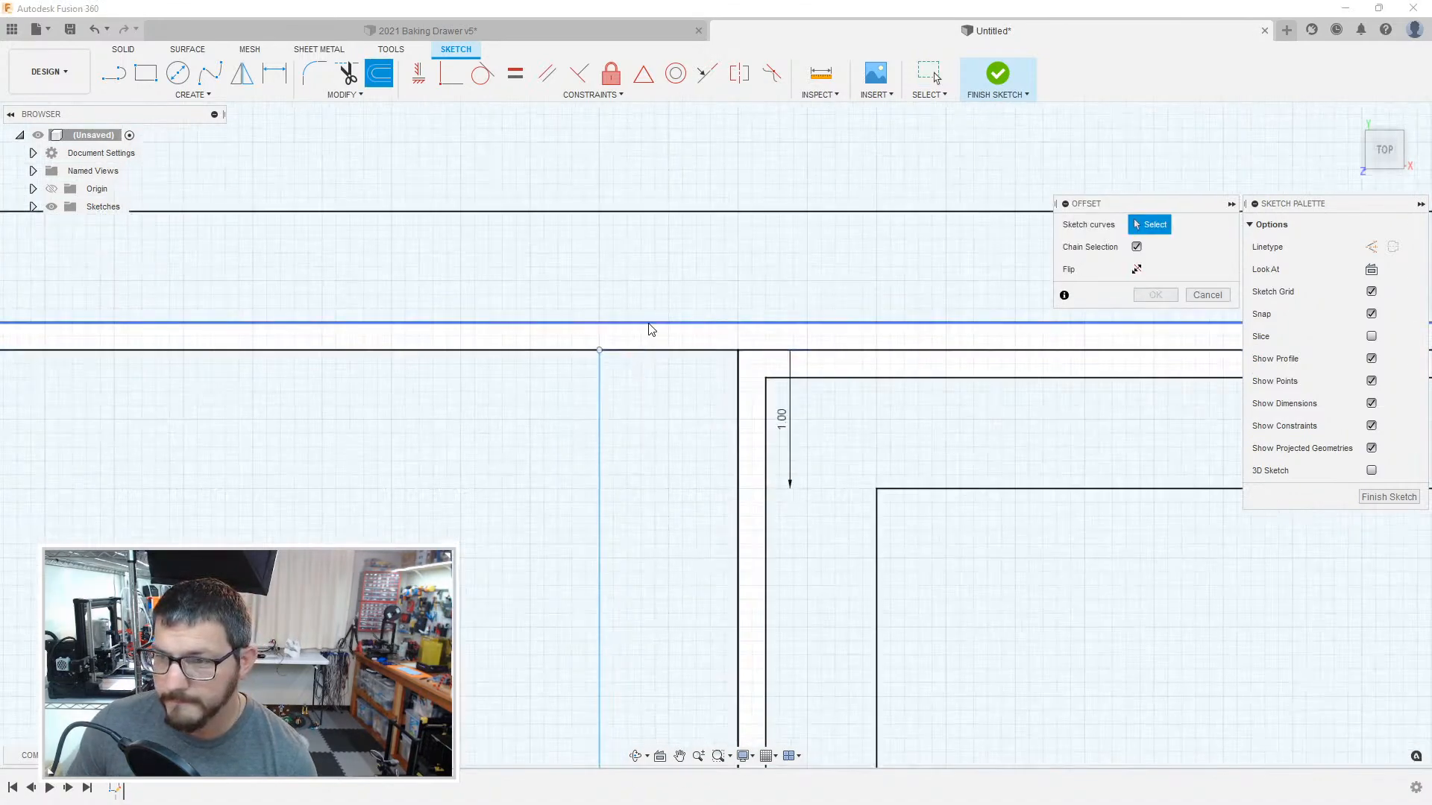
left_click(651, 325)
left_click(738, 377)
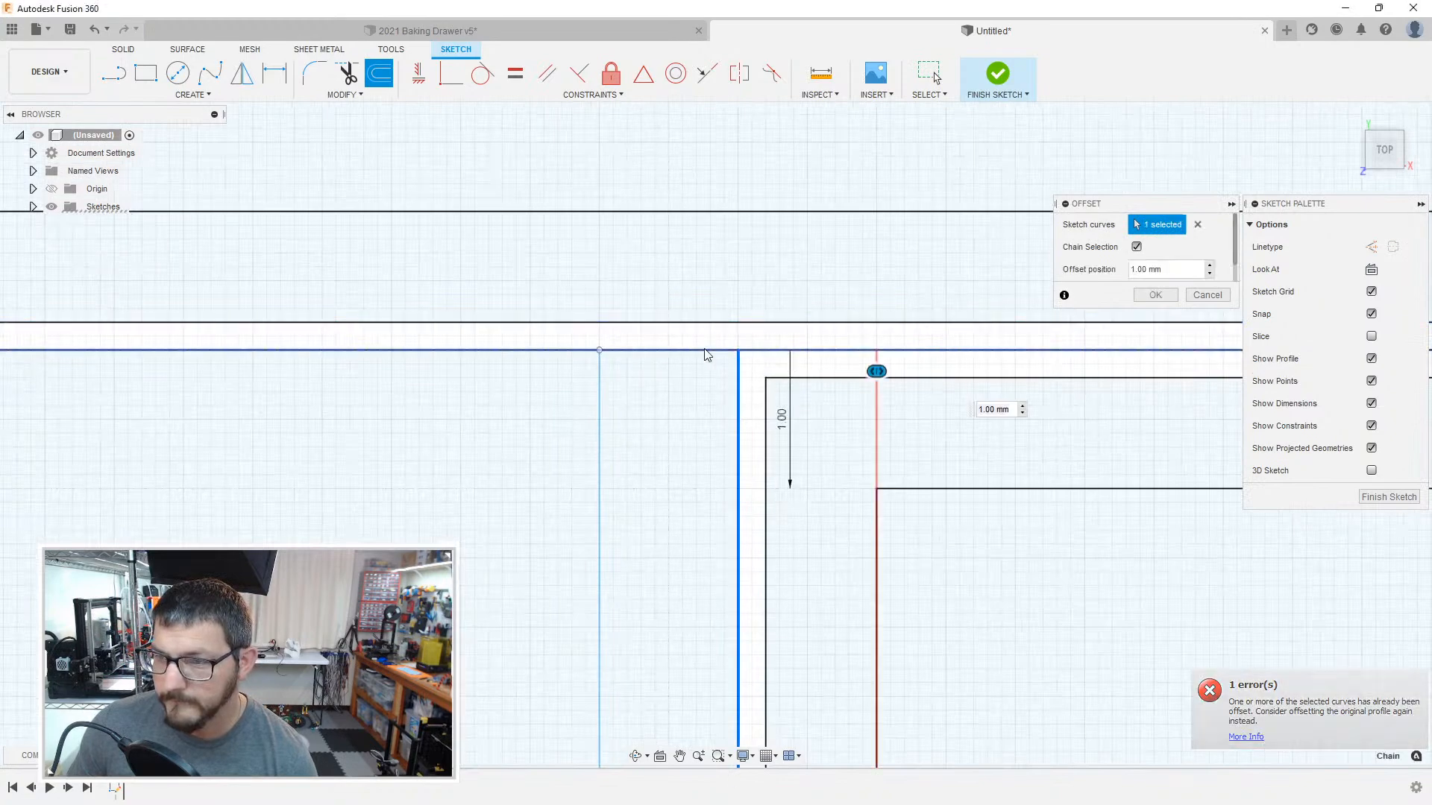
left_click(706, 350)
scroll(584, 369, "down", 3)
mouse_move(293, 402)
middle_mouse_down()
mouse_move(911, 377)
mouse_move(1118, 351)
middle_mouse_up()
middle_click_drag(373, 384, 1044, 363)
middle_click_drag(448, 384, 1309, 393)
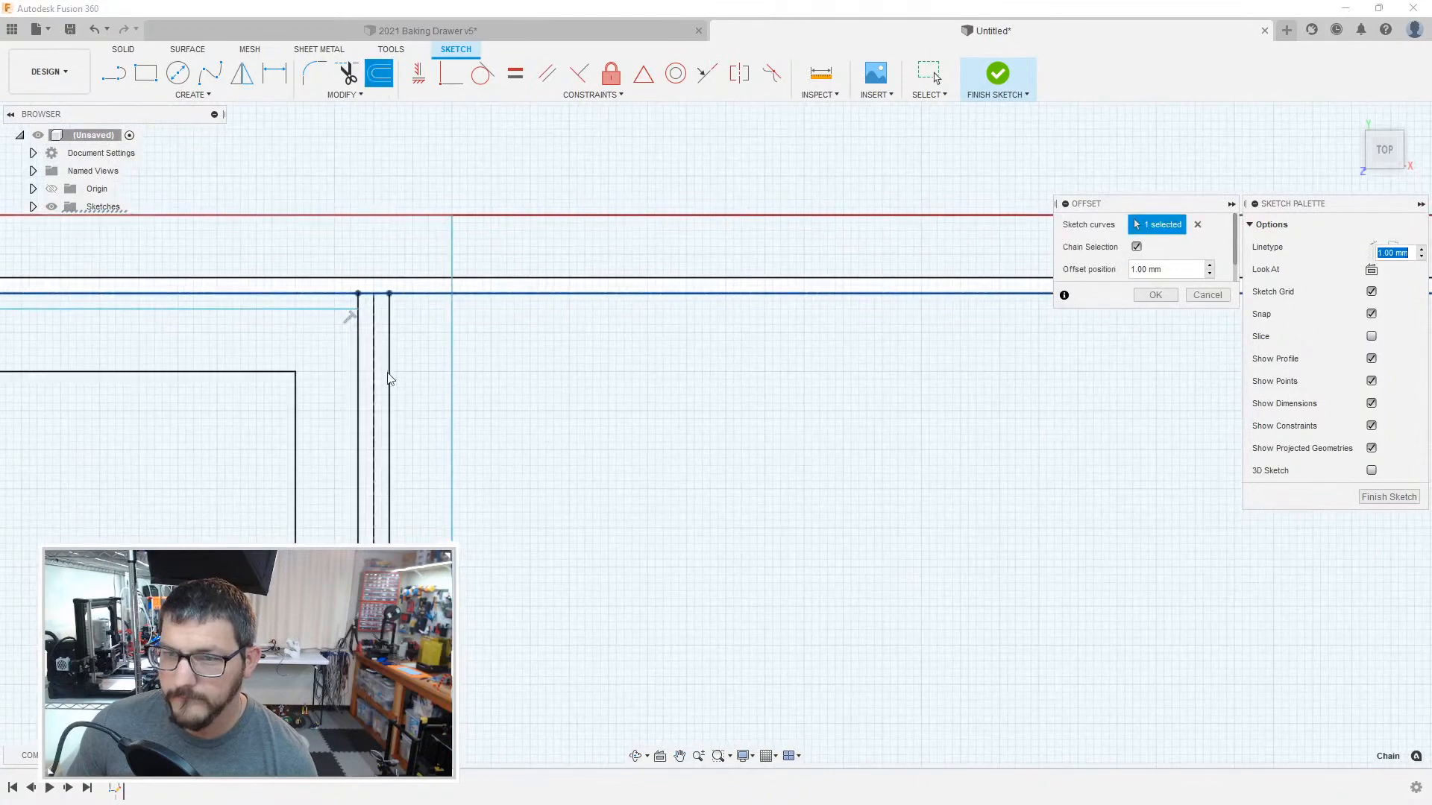
key("Return")
Step: Pick the large compartment's four boundary lines individually for an offset, with chain selection off and the offset at 0 mm
left_click(374, 345)
key("o")
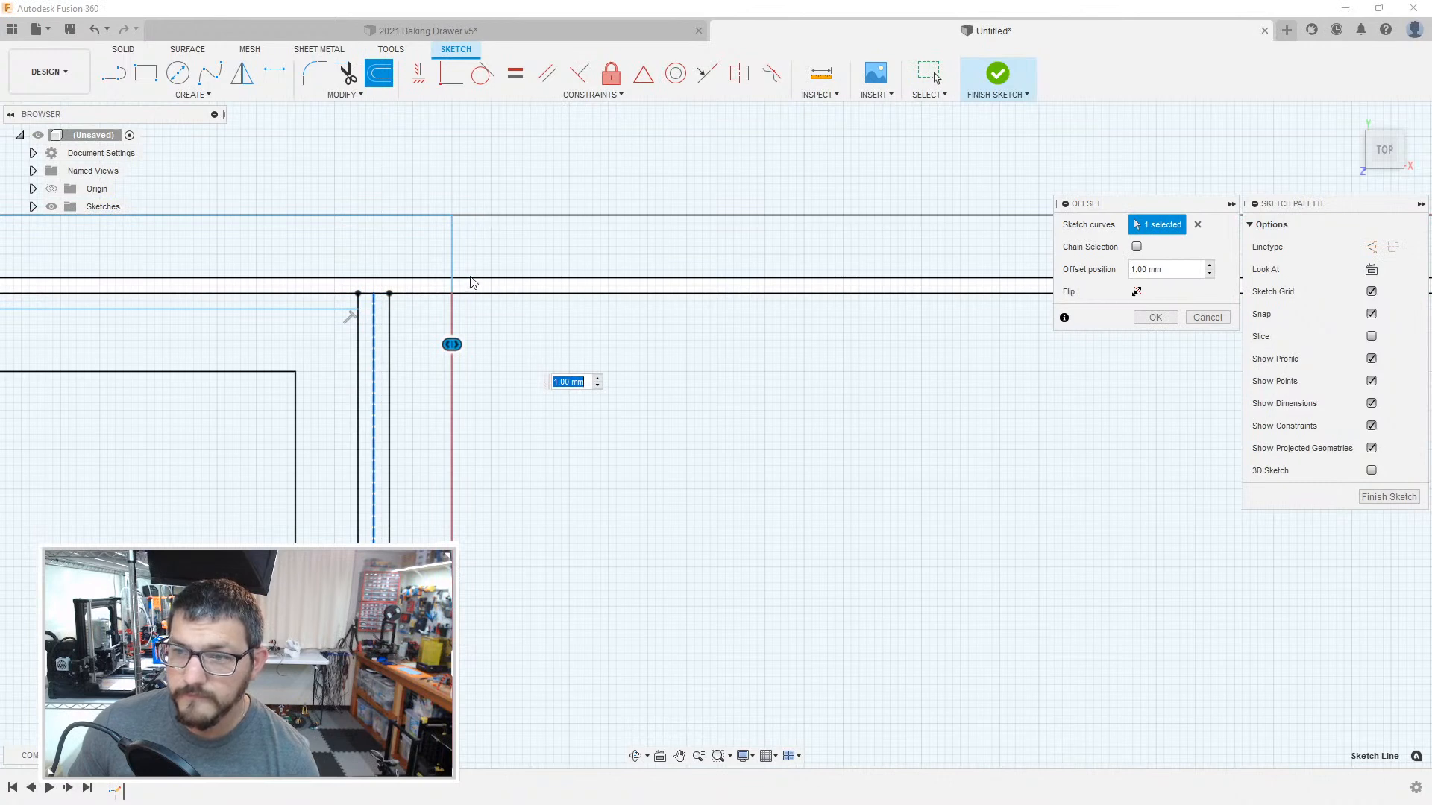
type("0")
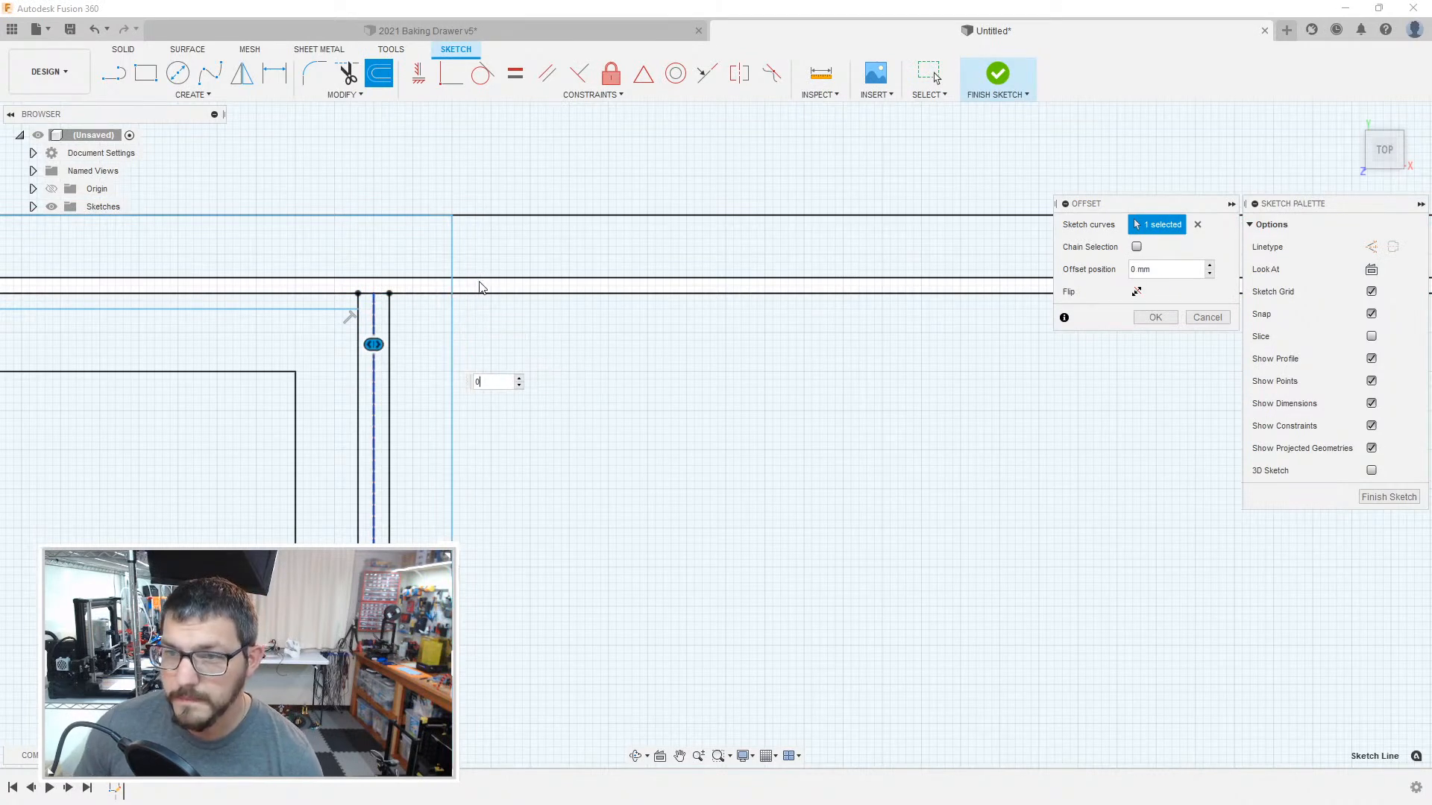
left_click(476, 294)
mouse_move(1118, 451)
middle_mouse_down()
mouse_move(562, 430)
mouse_move(783, 400)
mouse_move(792, 383)
mouse_move(544, 361)
mouse_move(704, 276)
middle_mouse_up()
left_click(703, 264)
scroll(625, 372, "down", 9)
middle_click_drag(448, 538, 683, 302)
middle_click_drag(489, 455, 703, 246)
middle_click_drag(678, 462, 724, 298)
scroll(722, 498, "up", 1)
middle_click_drag(725, 634, 646, 298)
middle_click_drag(681, 666, 716, 301)
scroll(618, 491, "up", 7)
scroll(384, 540, "up", 2)
left_click(379, 536)
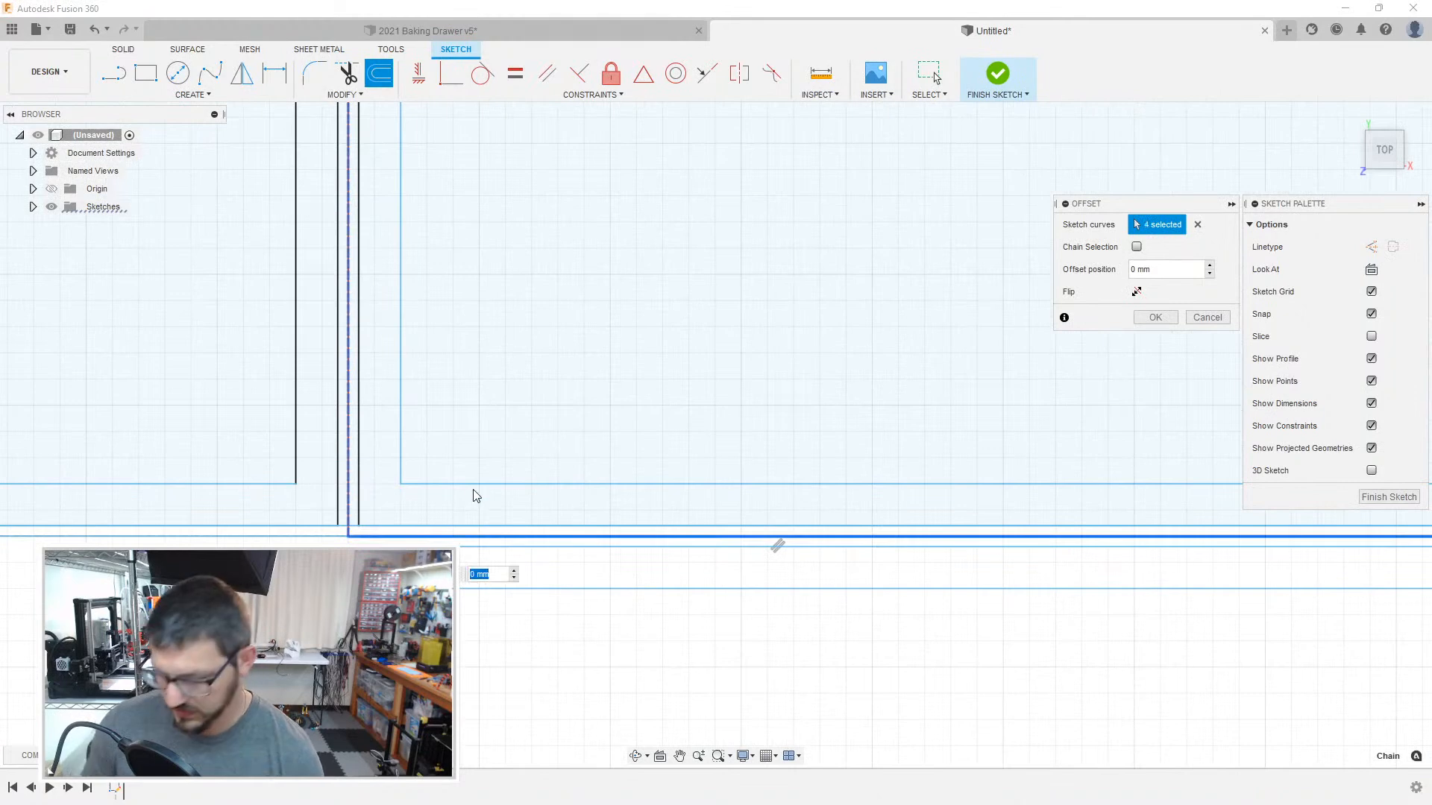
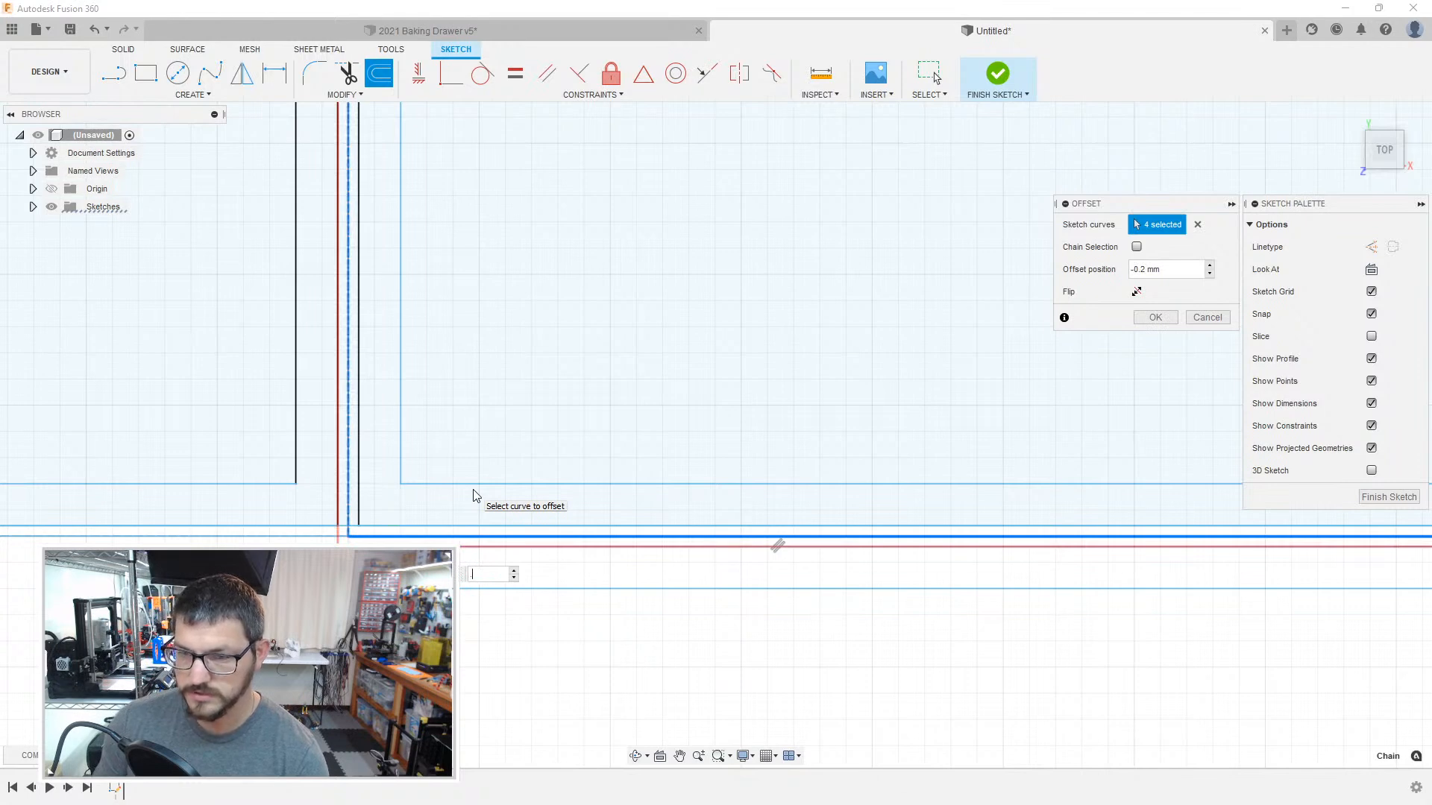
Step: Offset the four selected boundary lines of the large compartment by 0.2 mm
key("Return")
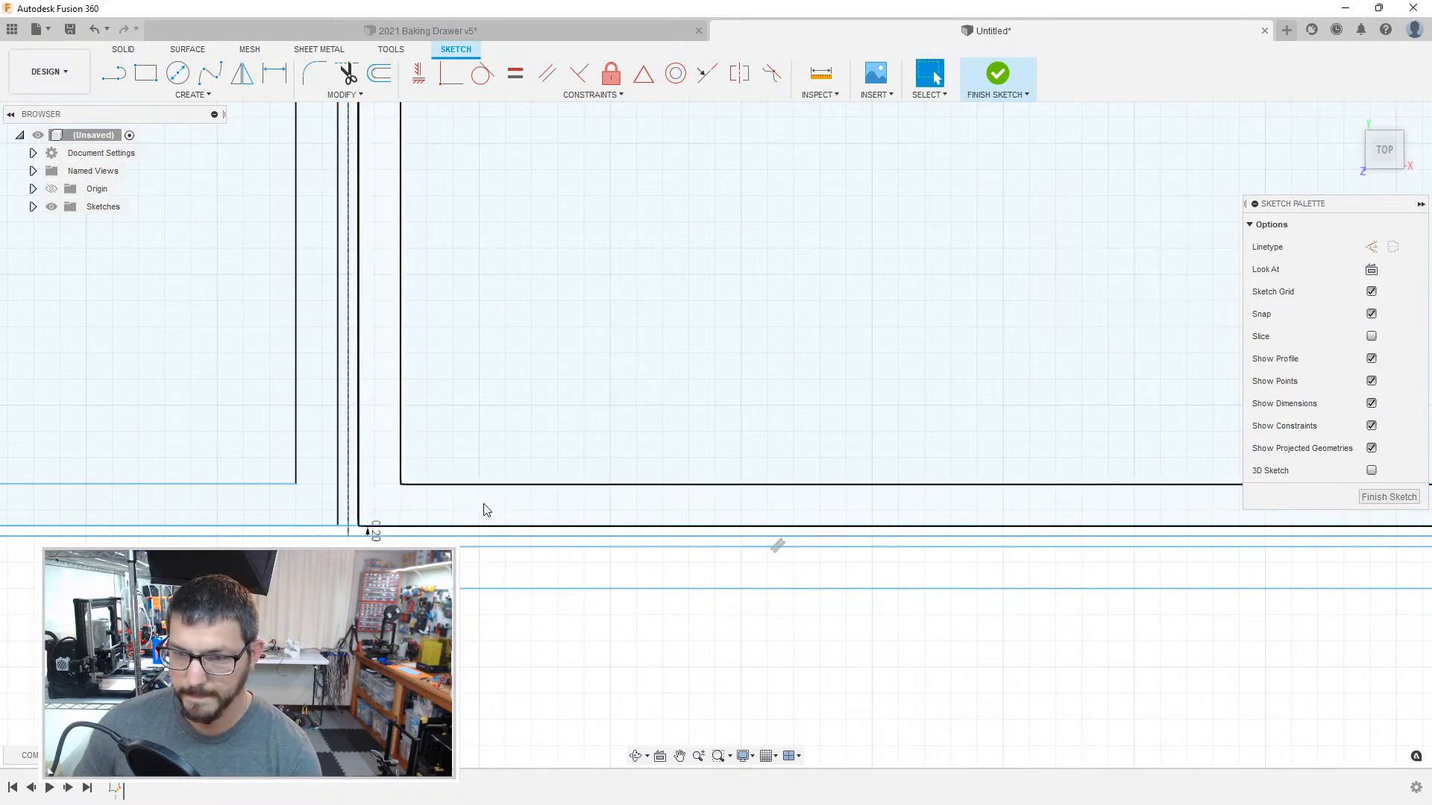
left_click(450, 514)
Step: Draw the missing horizontal inner wall line across the large compartment's upper end, from its left inner wall line to its right clearance-side line
scroll(490, 427, "down", 5)
middle_click_drag(514, 365, 461, 686)
mouse_move(562, 206)
middle_mouse_down()
mouse_move(539, 385)
mouse_move(578, 619)
middle_mouse_up()
middle_click_drag(531, 358, 552, 701)
middle_click_drag(539, 440, 550, 761)
middle_click_drag(550, 283, 550, 613)
middle_click_drag(507, 314, 511, 562)
mouse_move(521, 470)
middle_mouse_down()
mouse_move(547, 709)
mouse_move(556, 595)
mouse_move(552, 647)
middle_mouse_up()
scroll(489, 443, "down", 3)
scroll(492, 439, "up", 5)
scroll(502, 437, "up", 5)
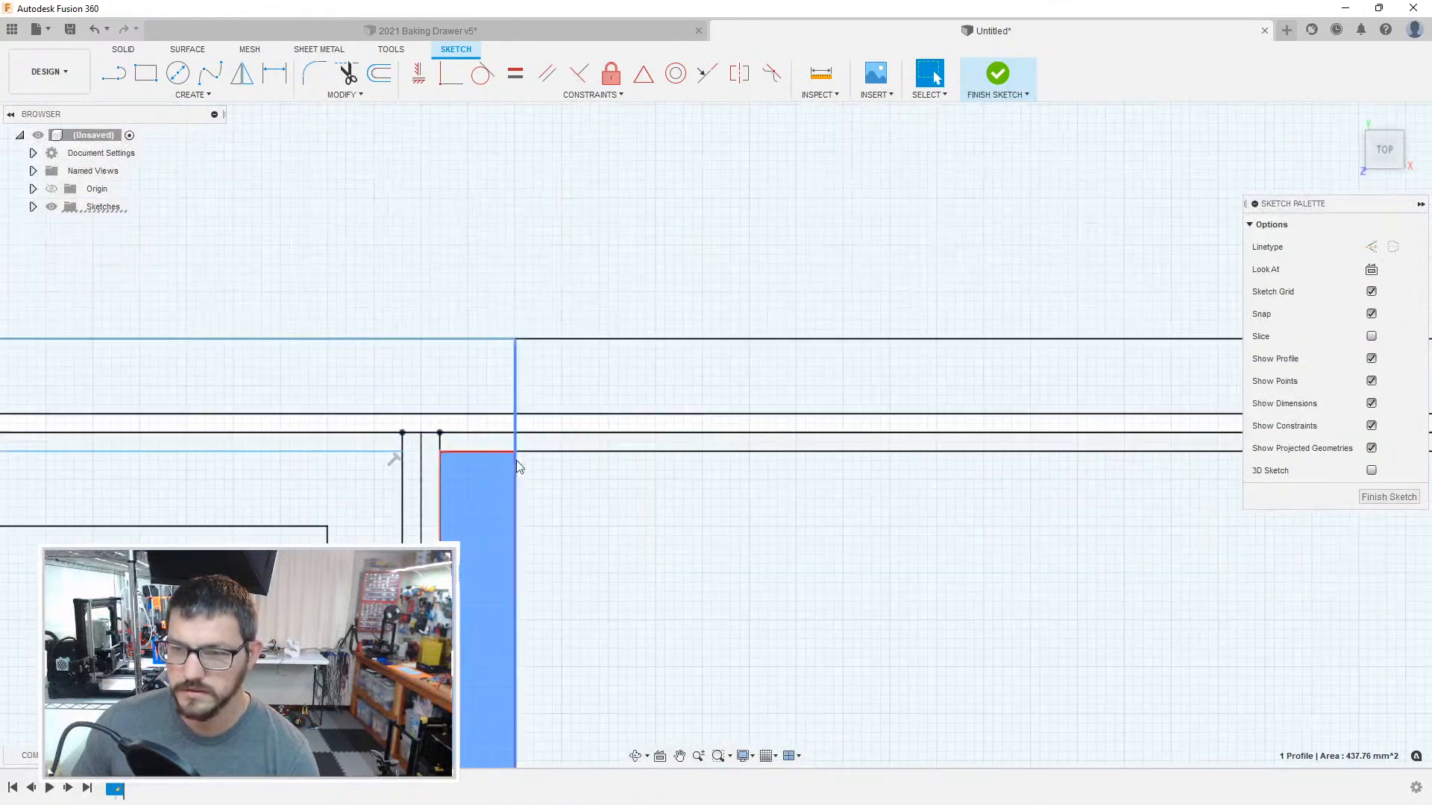
left_click(562, 498)
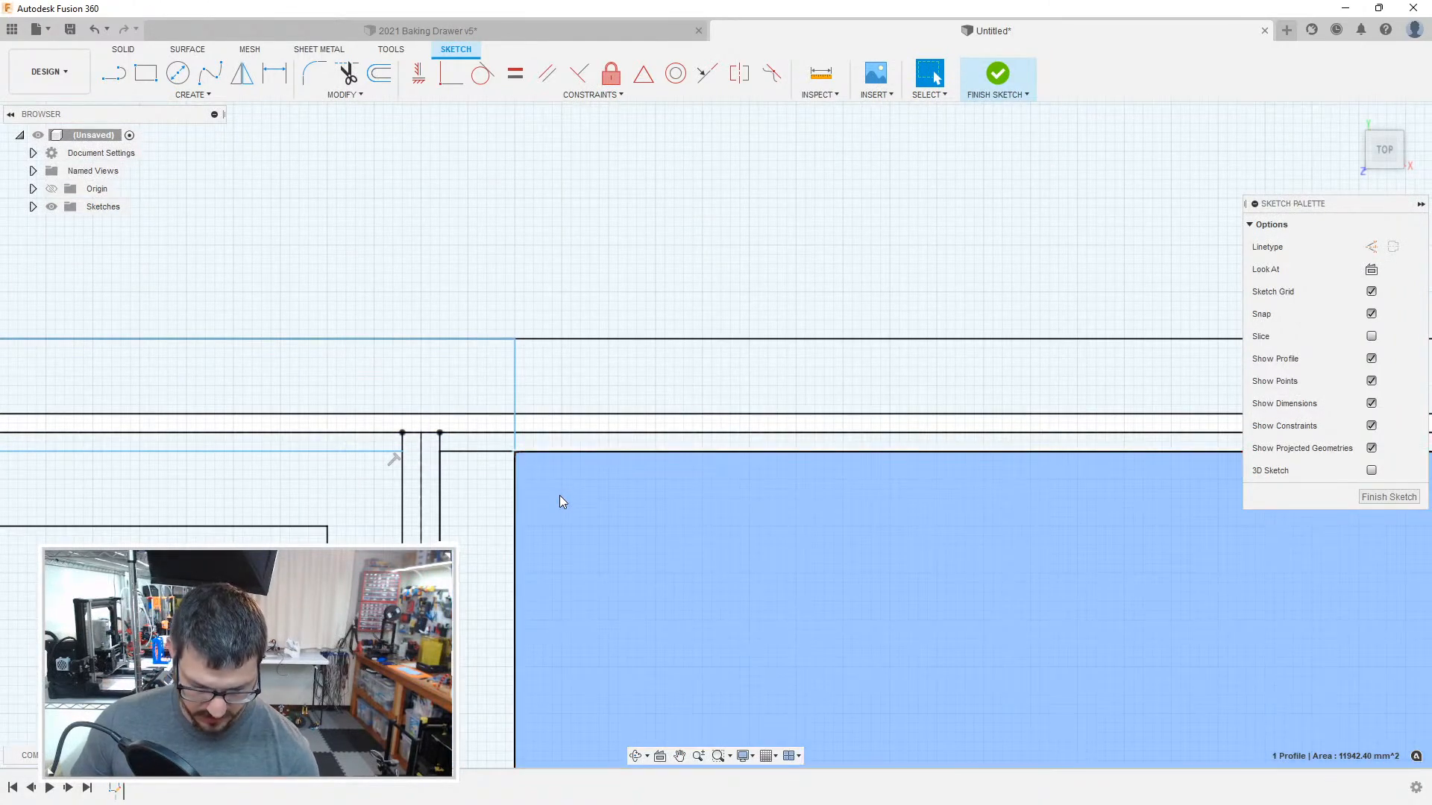
key("l")
left_click(515, 433)
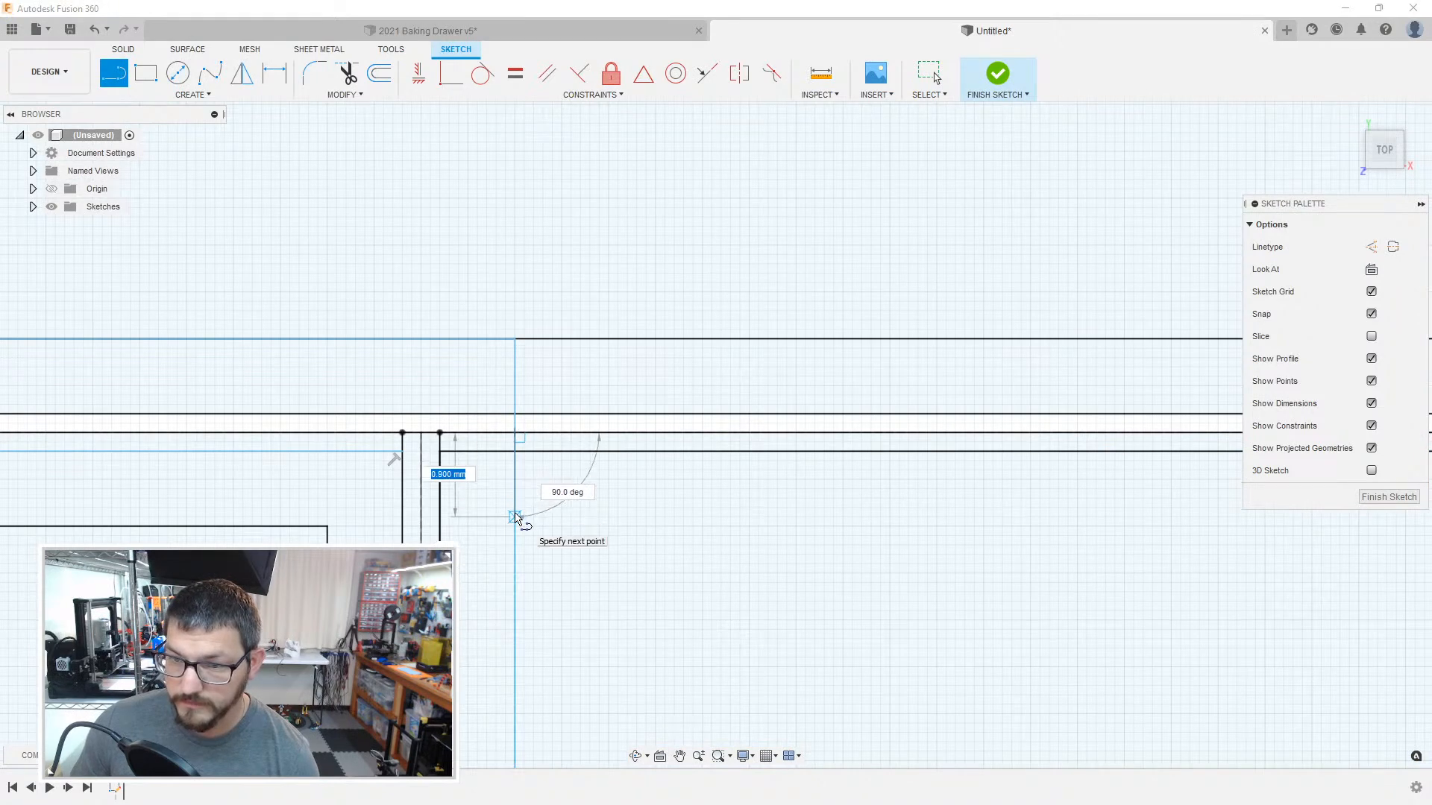
key("Escape")
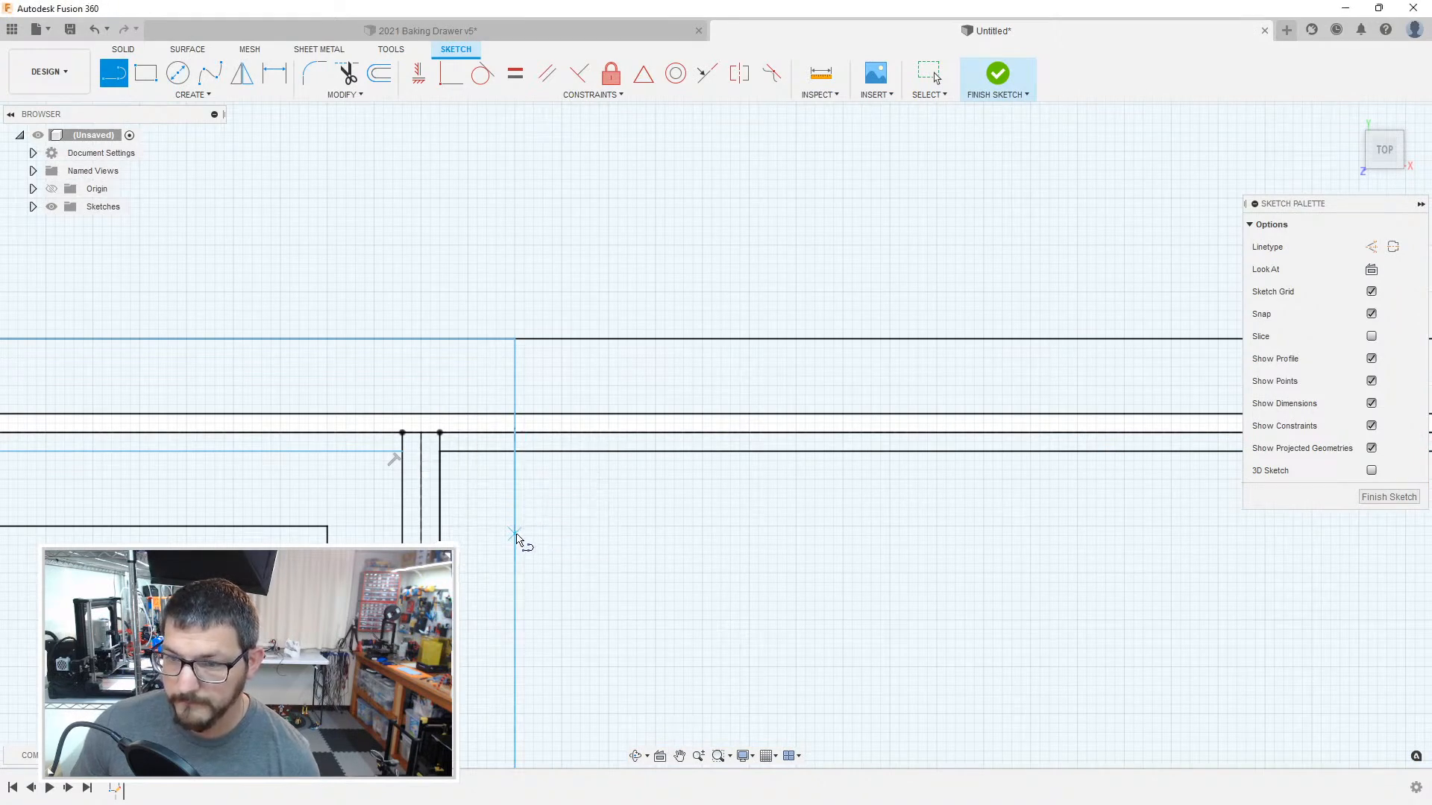
left_click(521, 525)
scroll(886, 526, "down", 5)
middle_click_drag(1193, 538, 371, 540)
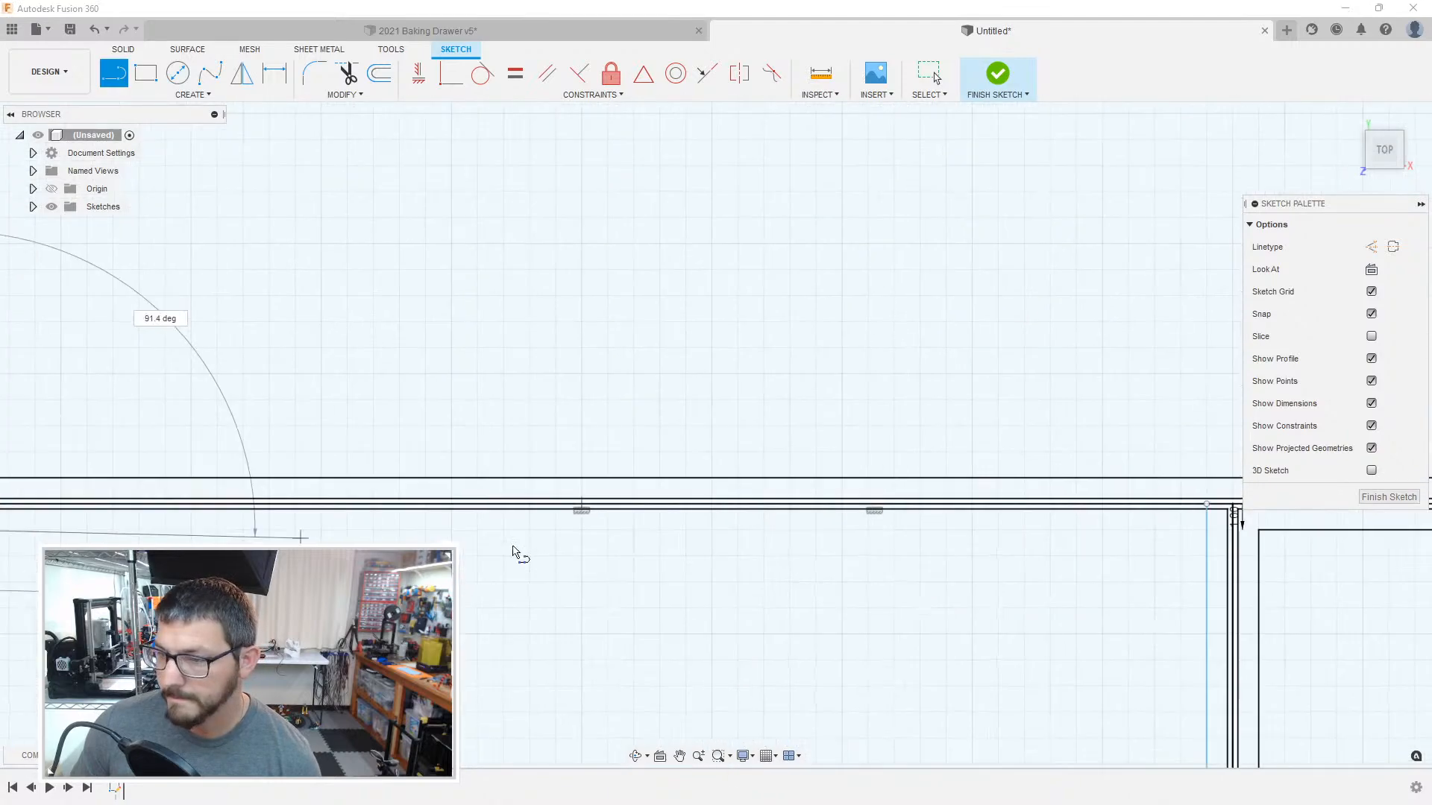
middle_click_drag(1138, 571, 776, 550)
left_click(852, 514)
key("Escape")
Step: Delete the overlong vertical inner wall line on the large compartment's right side and redraw it from the upper to the lower inner wall line
scroll(859, 502, "up", 4)
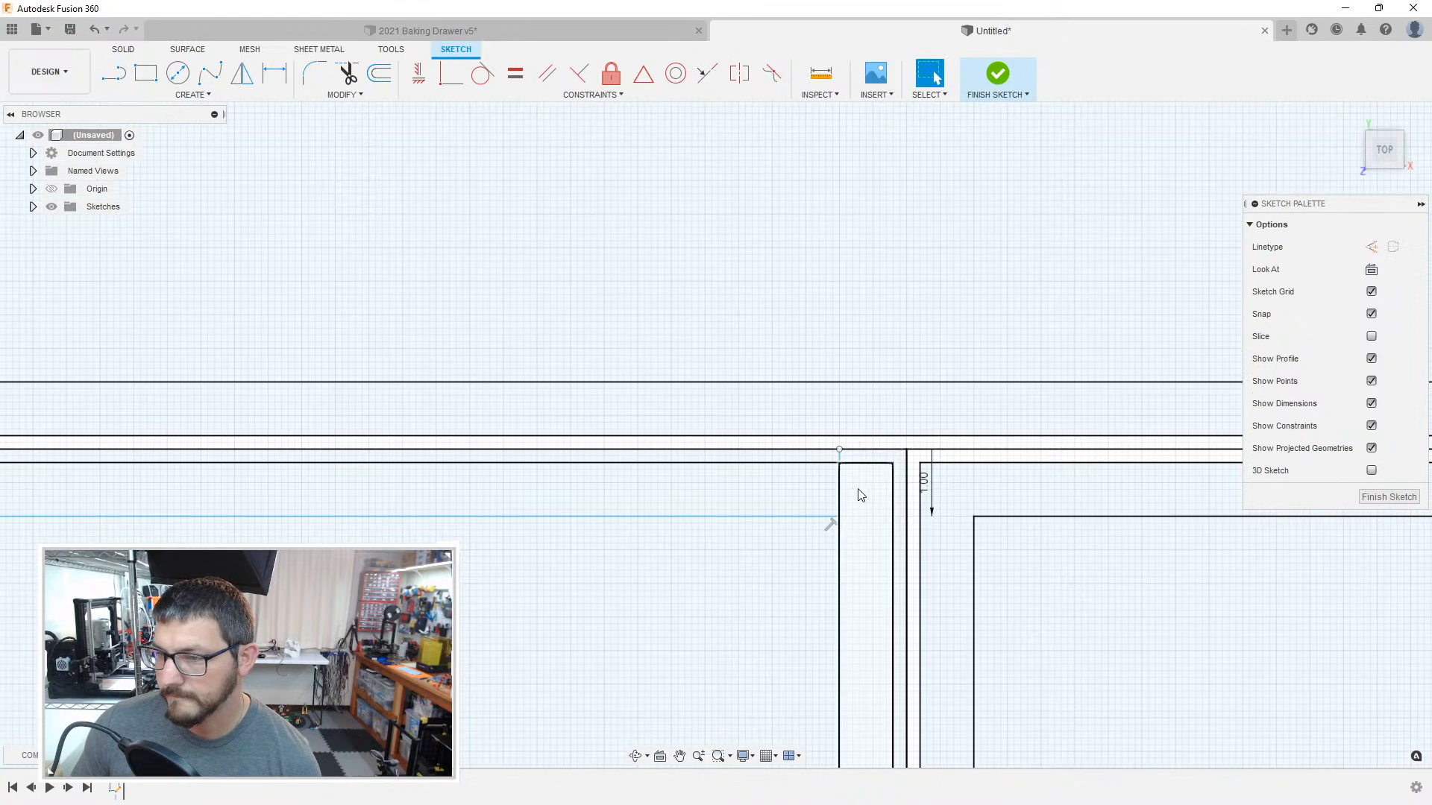
left_click(842, 485)
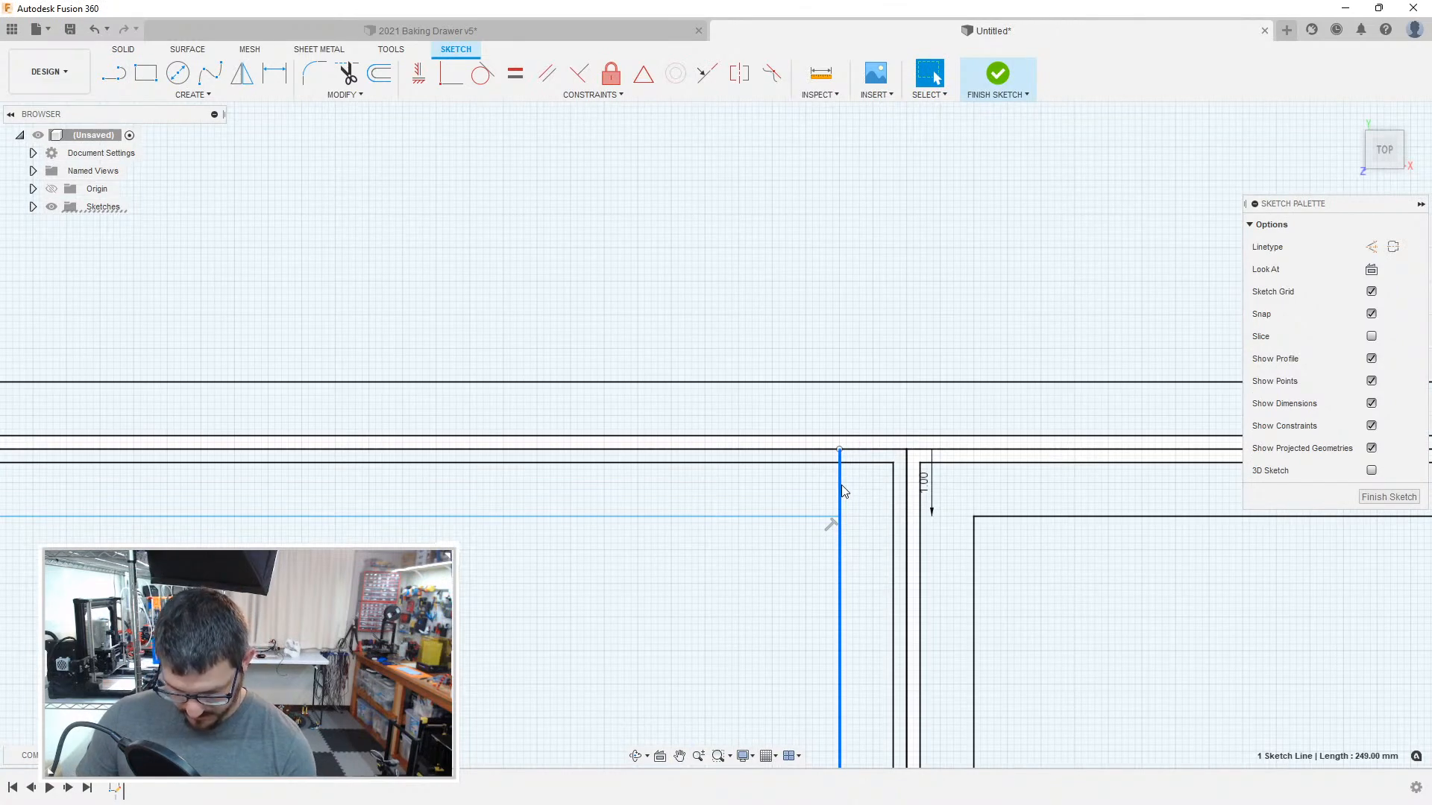
key("Delete")
key("l")
left_click(845, 518)
scroll(862, 593, "down", 6)
middle_click_drag(873, 694, 890, 216)
middle_click_drag(883, 630, 904, 229)
mouse_move(900, 662)
middle_mouse_down()
mouse_move(930, 234)
mouse_move(923, 114)
middle_mouse_up()
scroll(936, 272, "up", 5)
scroll(897, 235, "up", 1)
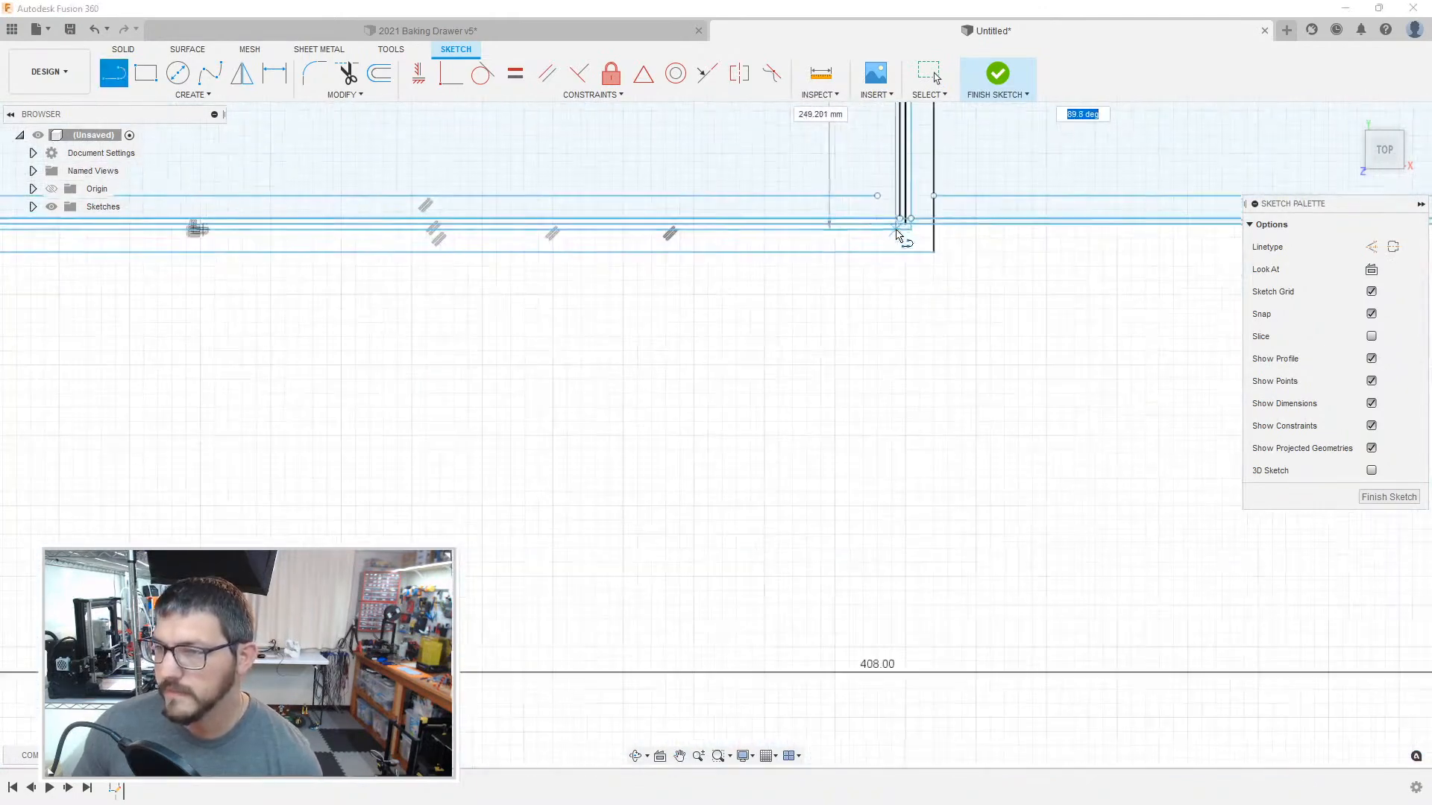
left_click(877, 196)
key("Escape")
Step: Delete the leftover outer wall offset running below the large compartment
double_click(891, 254)
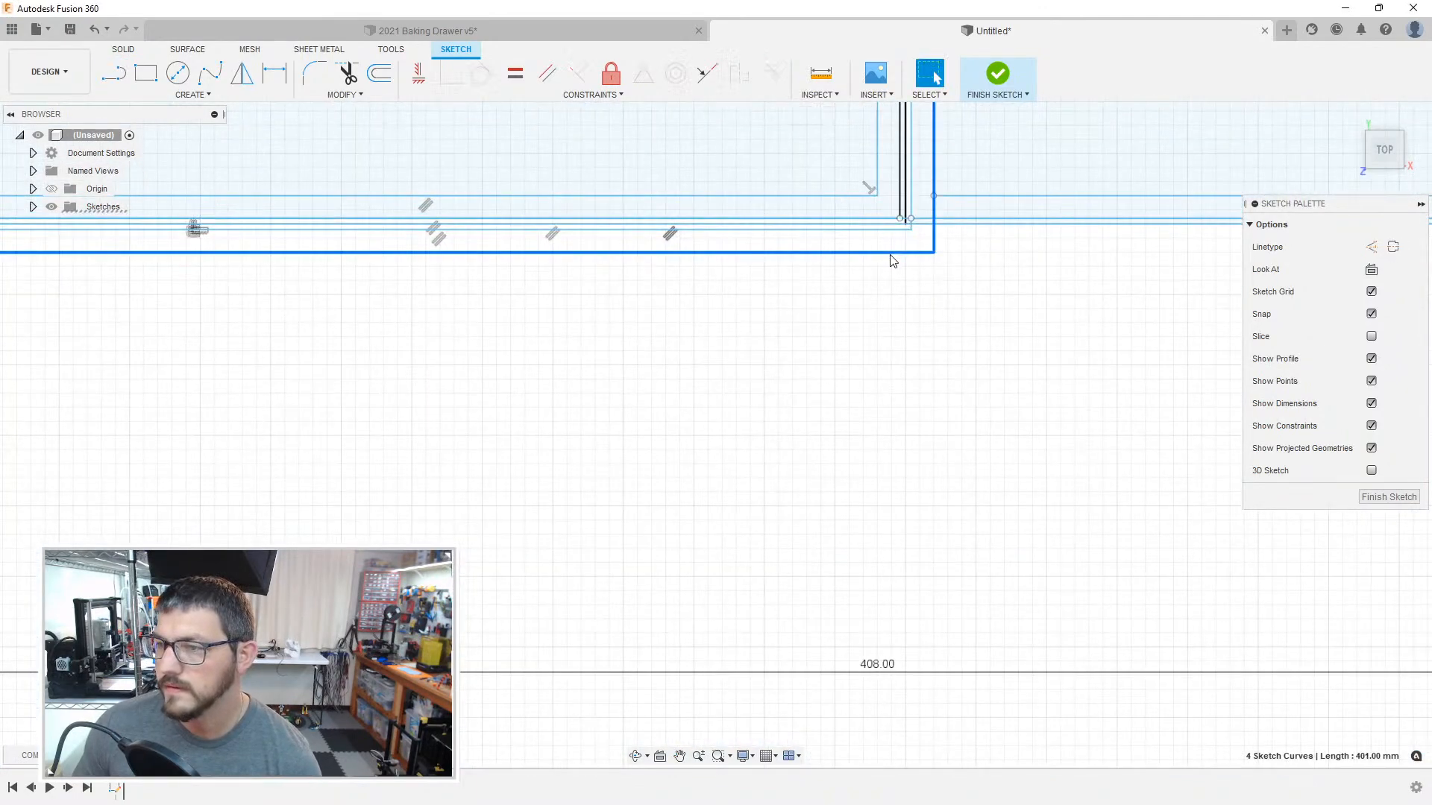
left_click(894, 278)
scroll(783, 341, "down", 3)
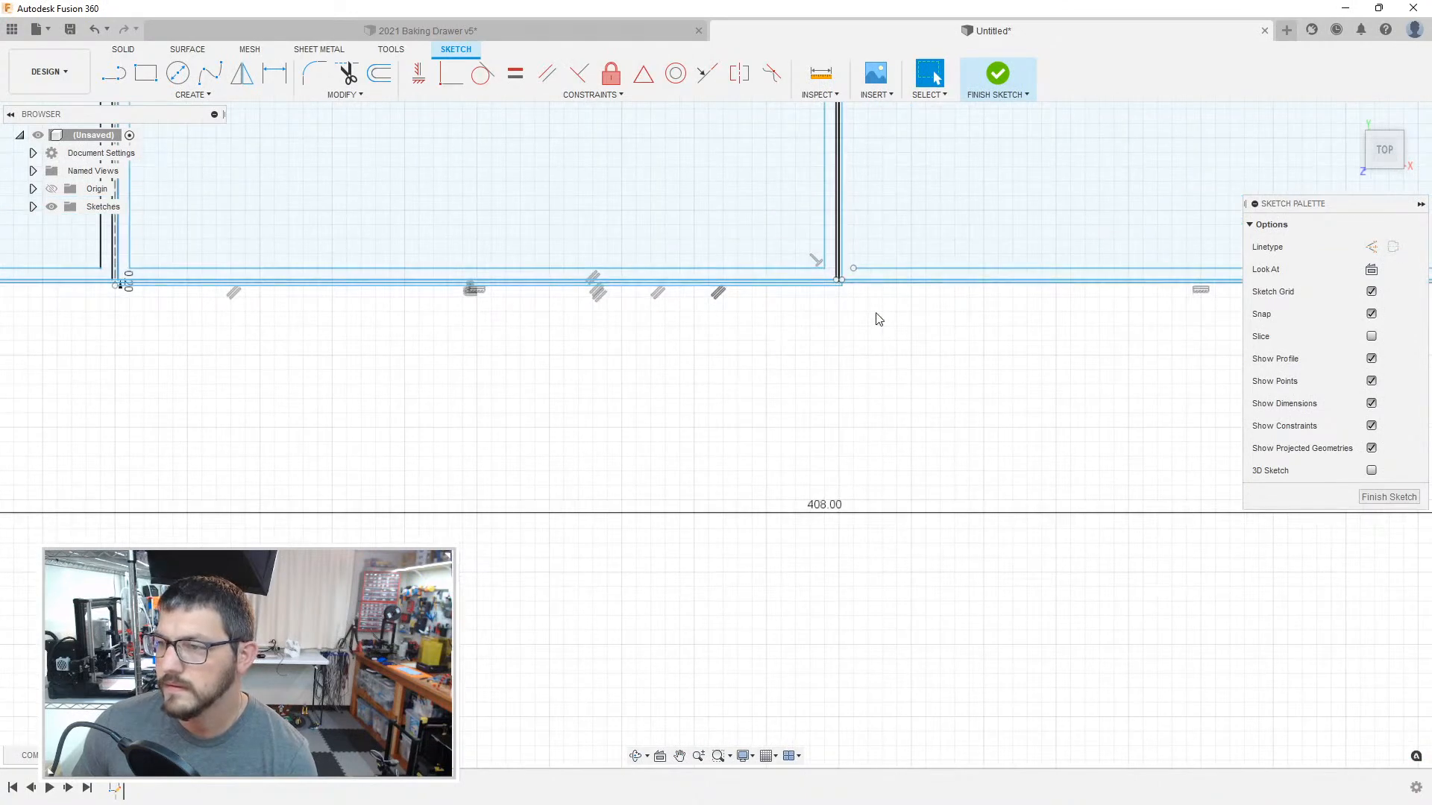
key("ctrl+z")
left_click(840, 299)
key("Delete")
Step: Draw the left inner wall line of the compartment right of the large one, from its lower inner line up to its upper inner line
middle_click_drag(897, 313, 785, 443)
key("l")
left_click(722, 407)
scroll(825, 198, "down", 3)
scroll(732, 409, "up", 6)
middle_click_drag(732, 410, 674, 703)
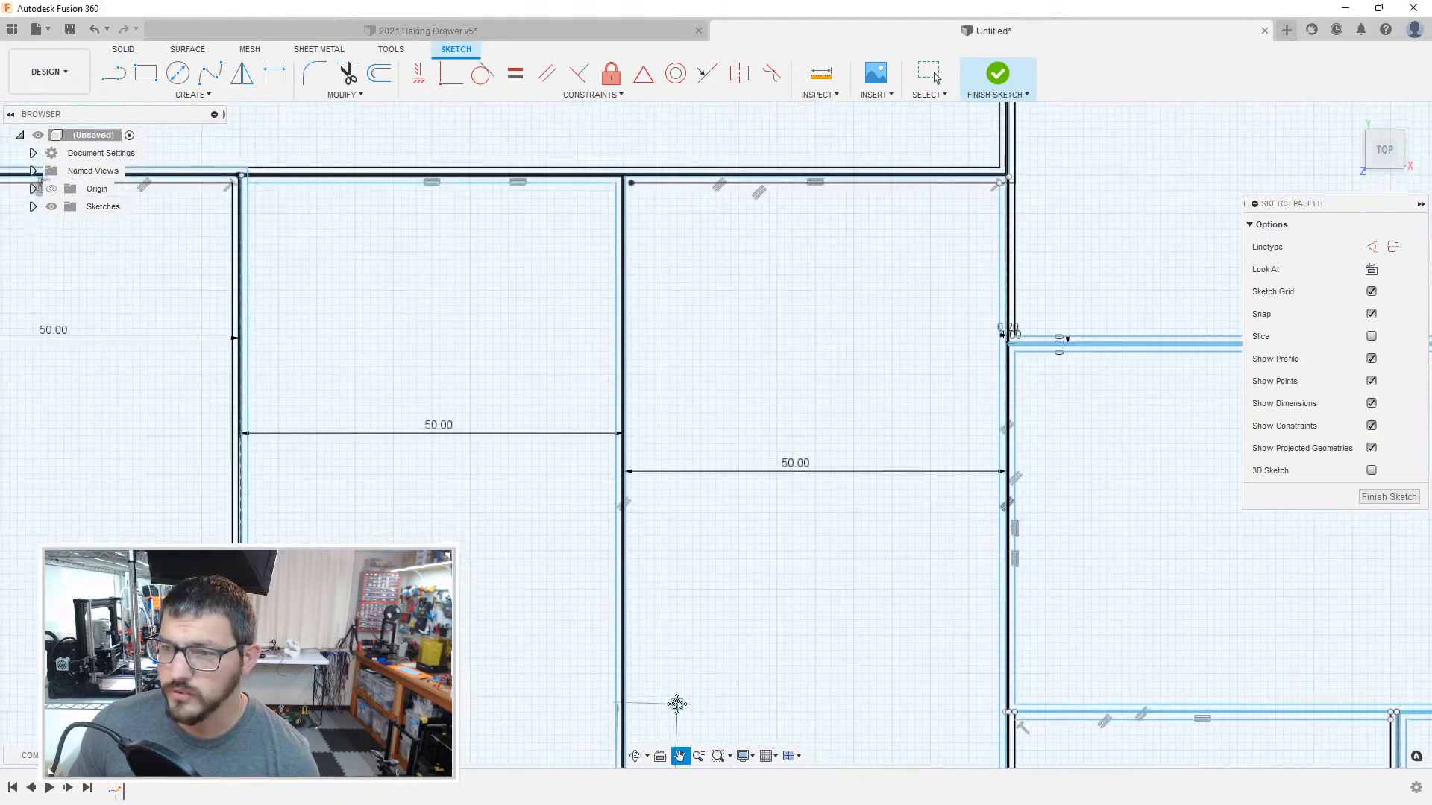
left_click(629, 187)
scroll(629, 187, "down", 3)
scroll(601, 192, "up", 5)
scroll(601, 190, "up", 3)
key("Escape")
Step: Convert the 50 mm boundary line along the large compartment's upper edge to a construction line
left_click(620, 164)
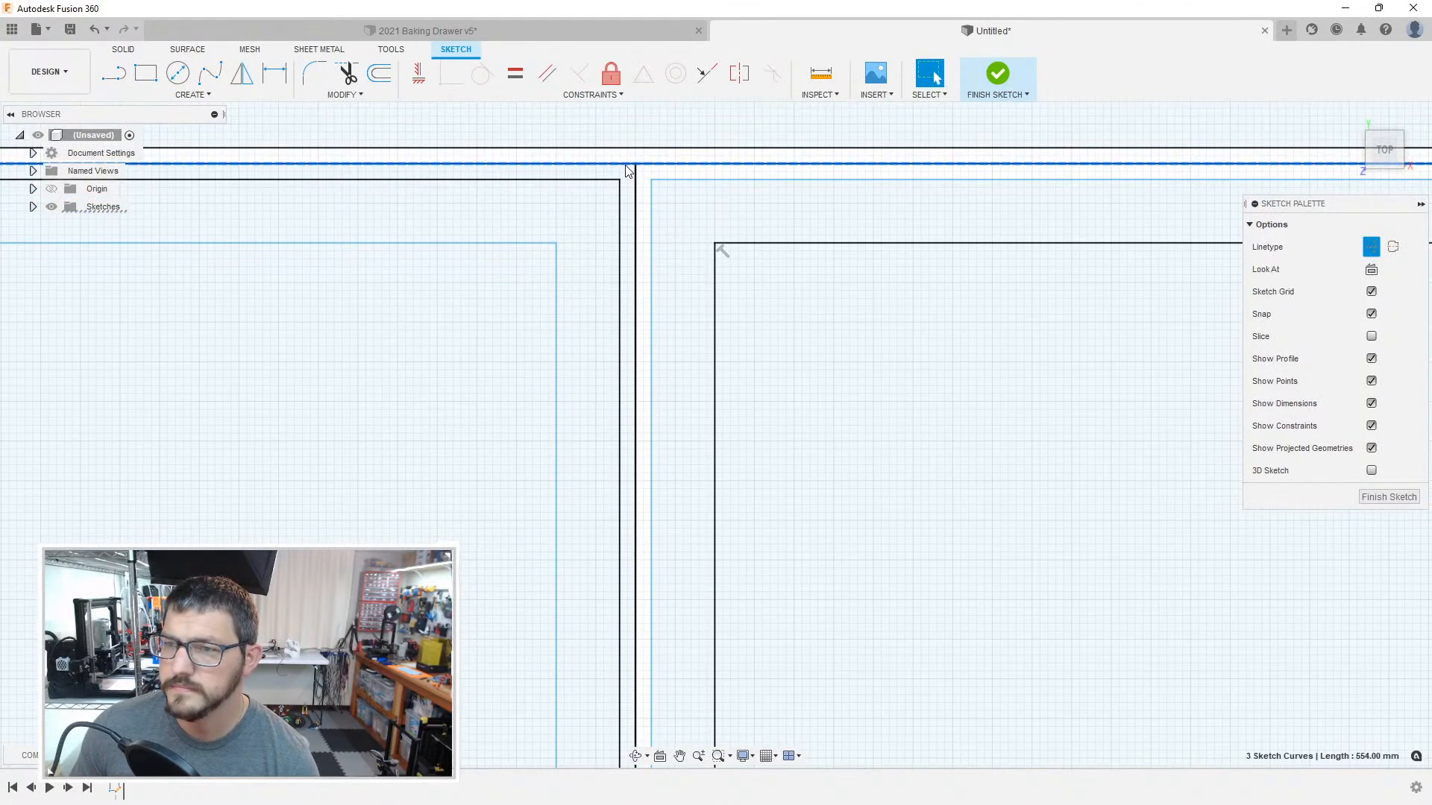
left_click(627, 174)
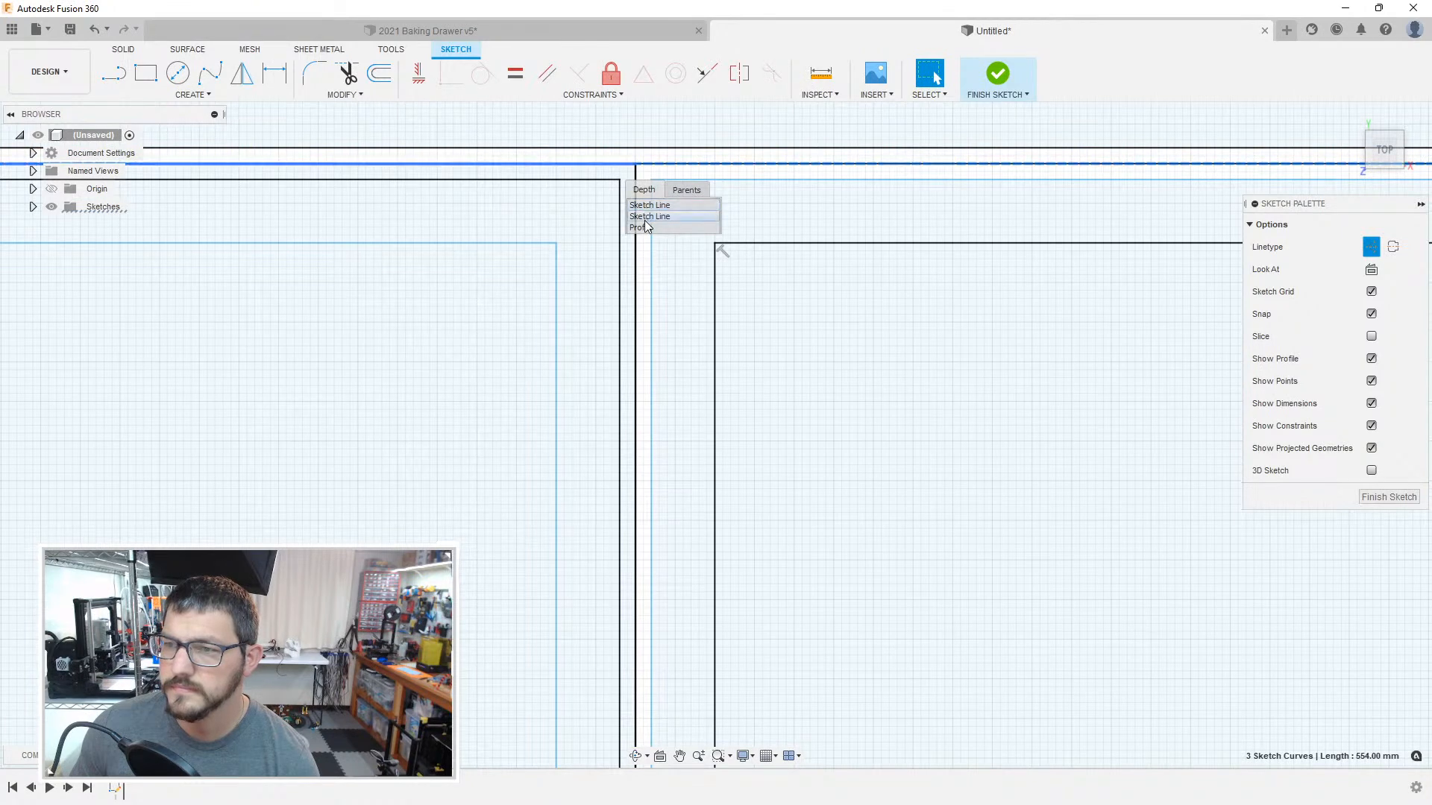
left_click(646, 221)
key("x")
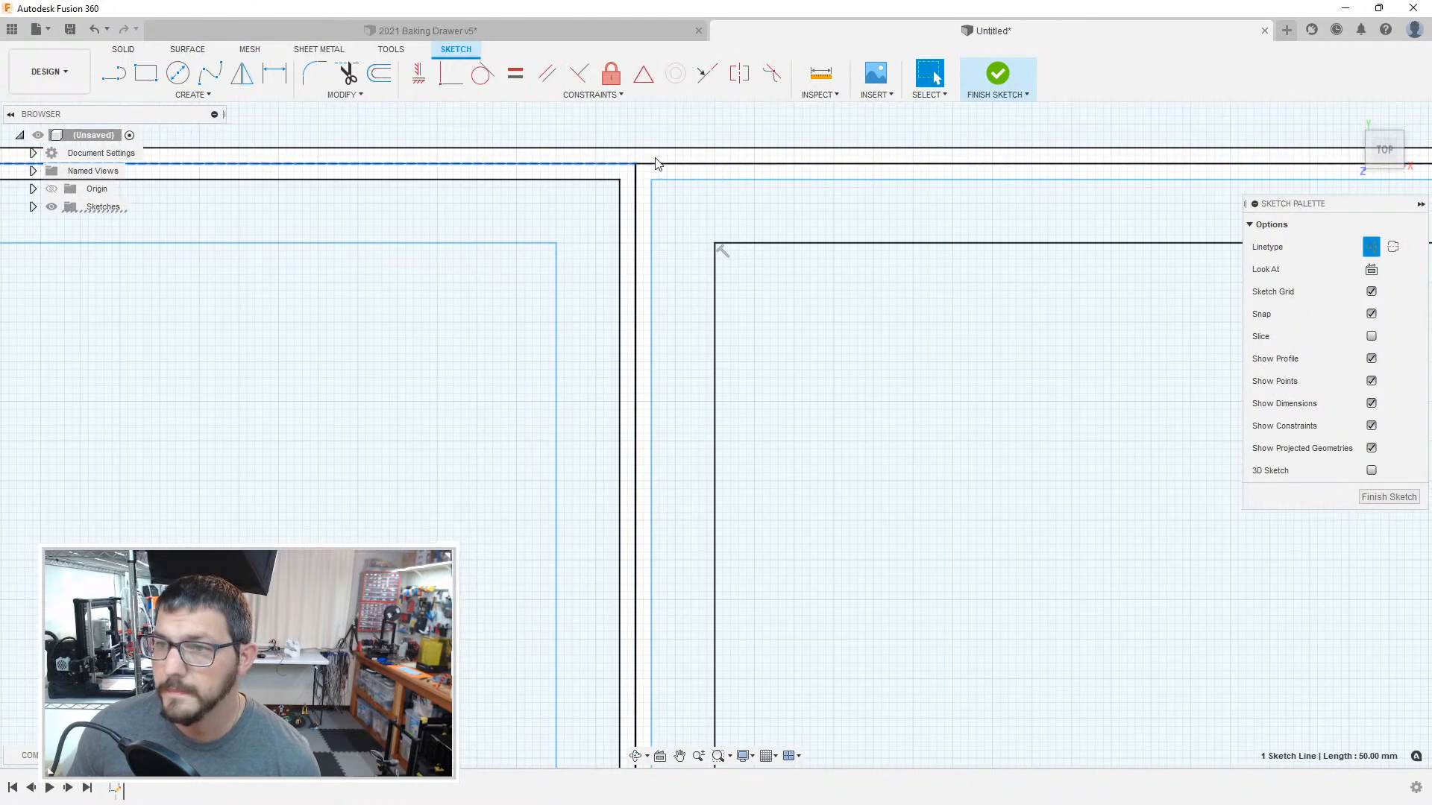
Step: Convert the vertical centre line right of the large compartment and the 50 mm upper boundary line beside it to construction lines
left_click(639, 185)
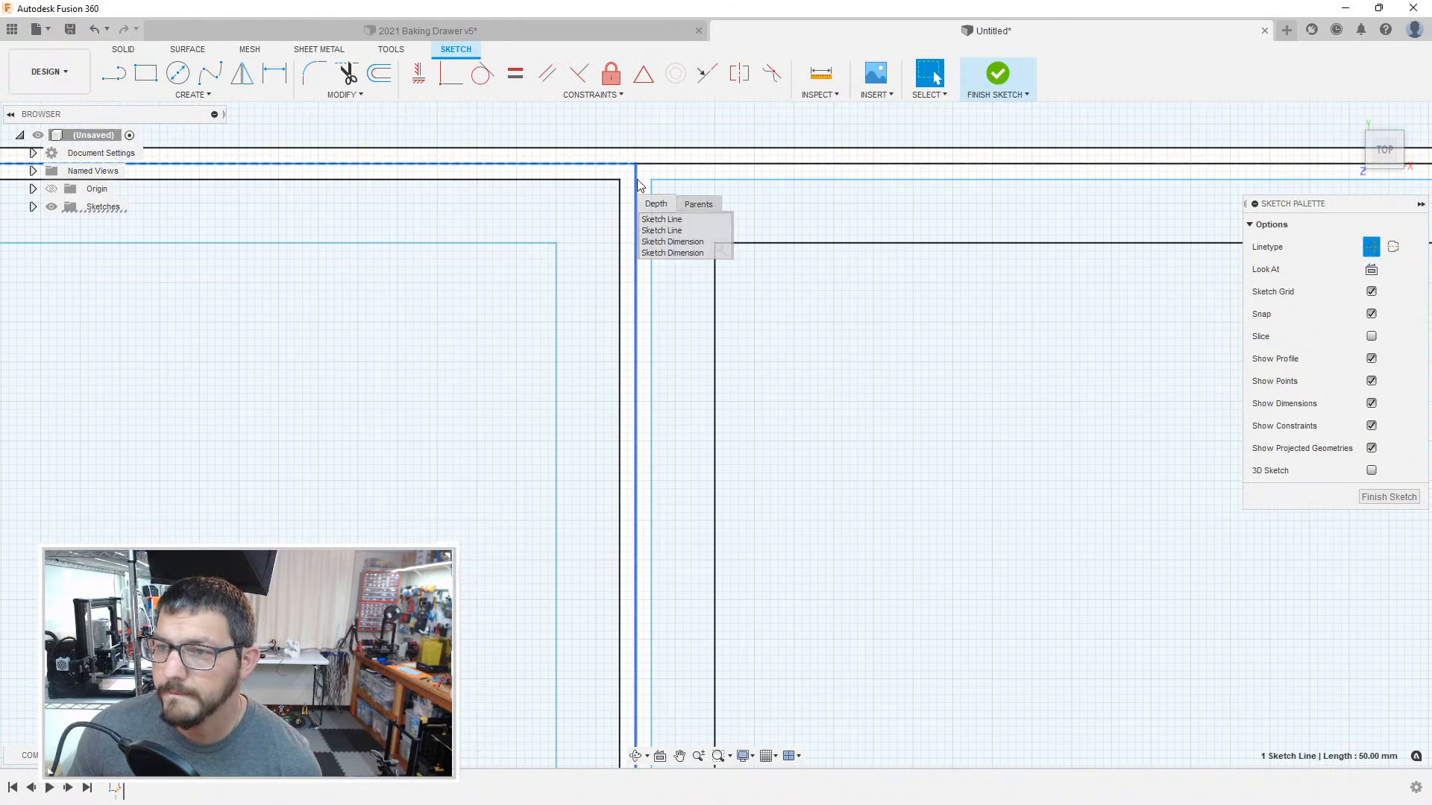
left_click(638, 186)
left_click(638, 185)
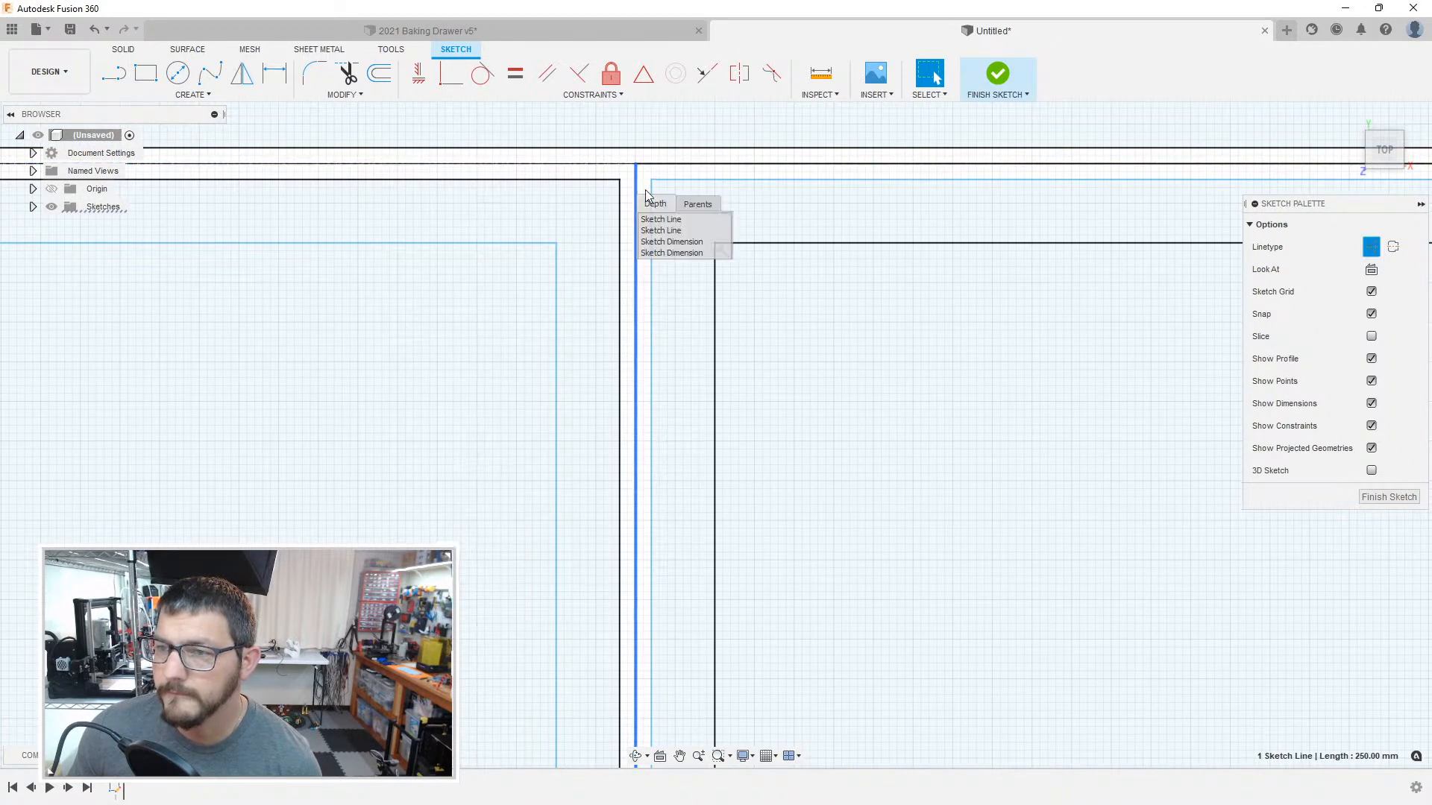
left_click(664, 222)
left_click(647, 164)
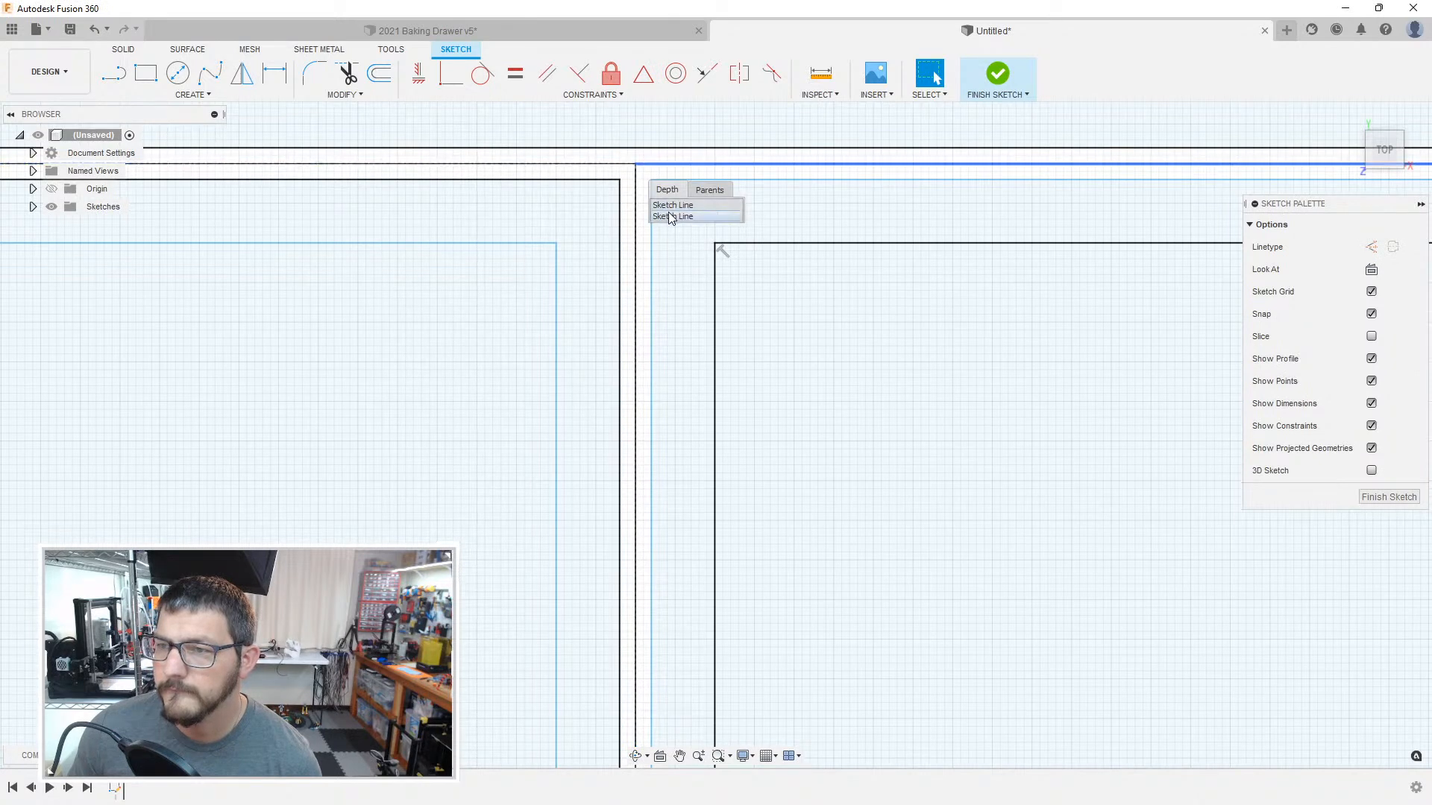
left_click(670, 217)
left_click(636, 217)
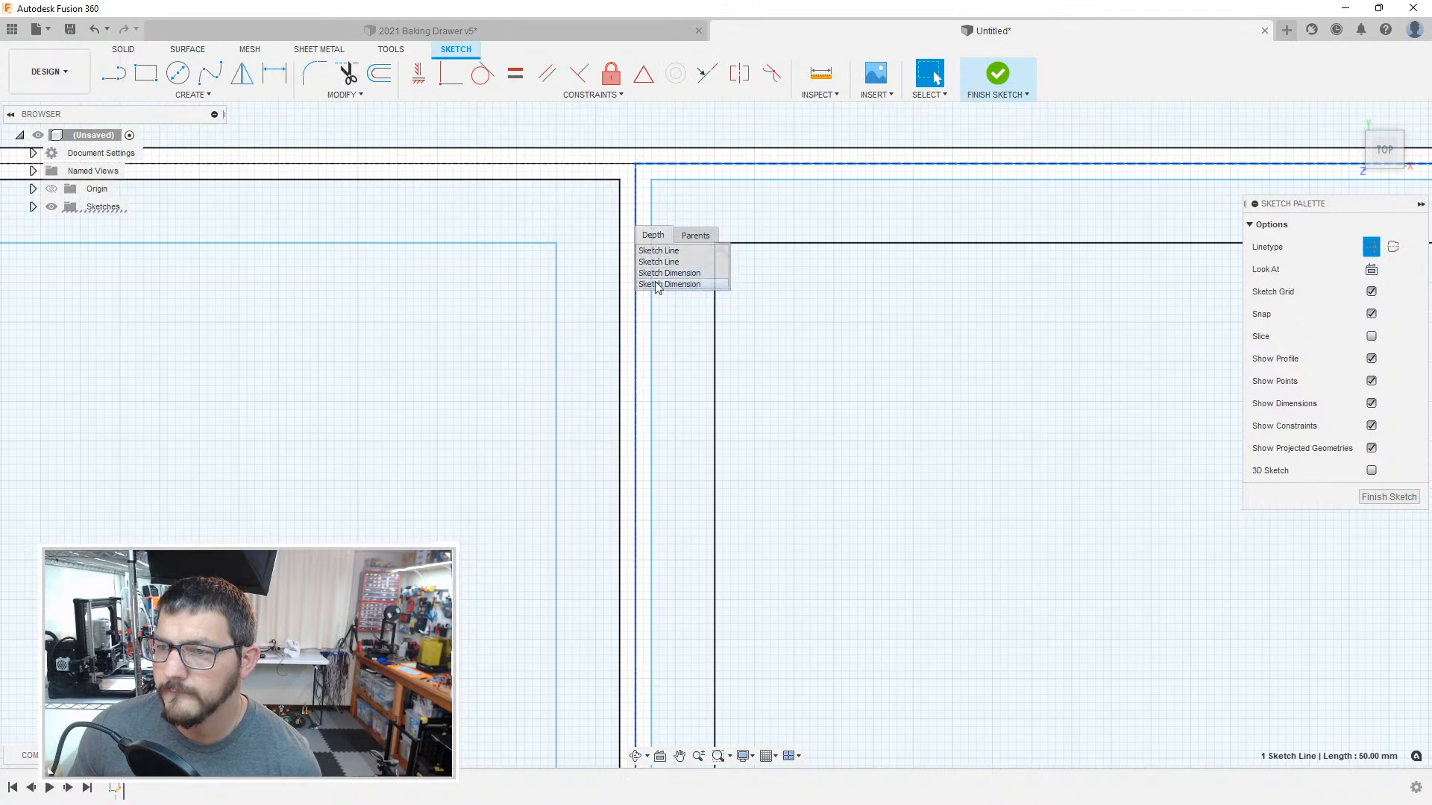
Step: Try to offset the dashed boundary line along the large compartment's upper edge by 1 mm
left_click(579, 164)
scroll(527, 210, "down", 3)
middle_click_drag(15, 238, 978, 346)
scroll(490, 285, "up", 1)
middle_click_drag(522, 336, 1102, 340)
scroll(547, 335, "up", 1)
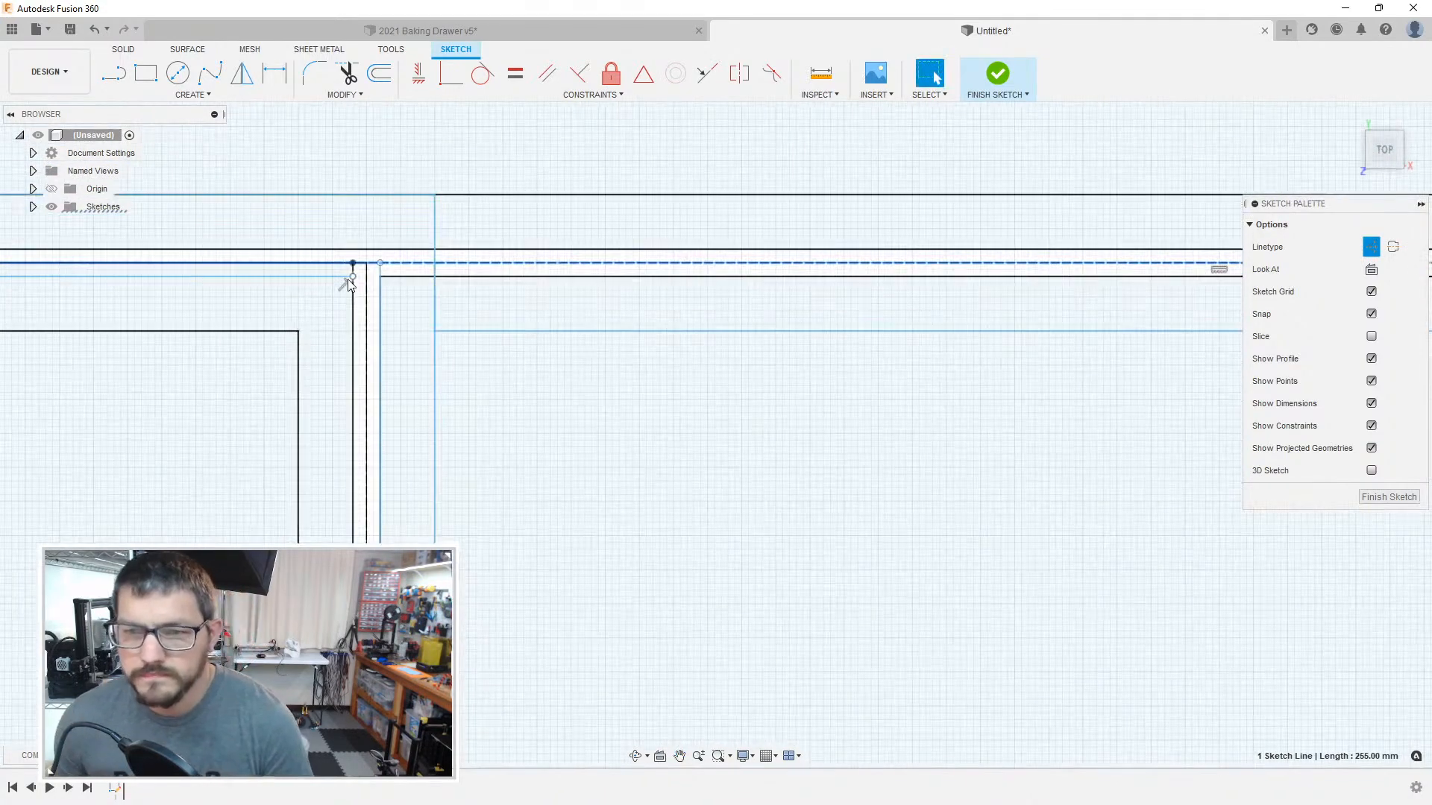
middle_click_drag(350, 284, 499, 261)
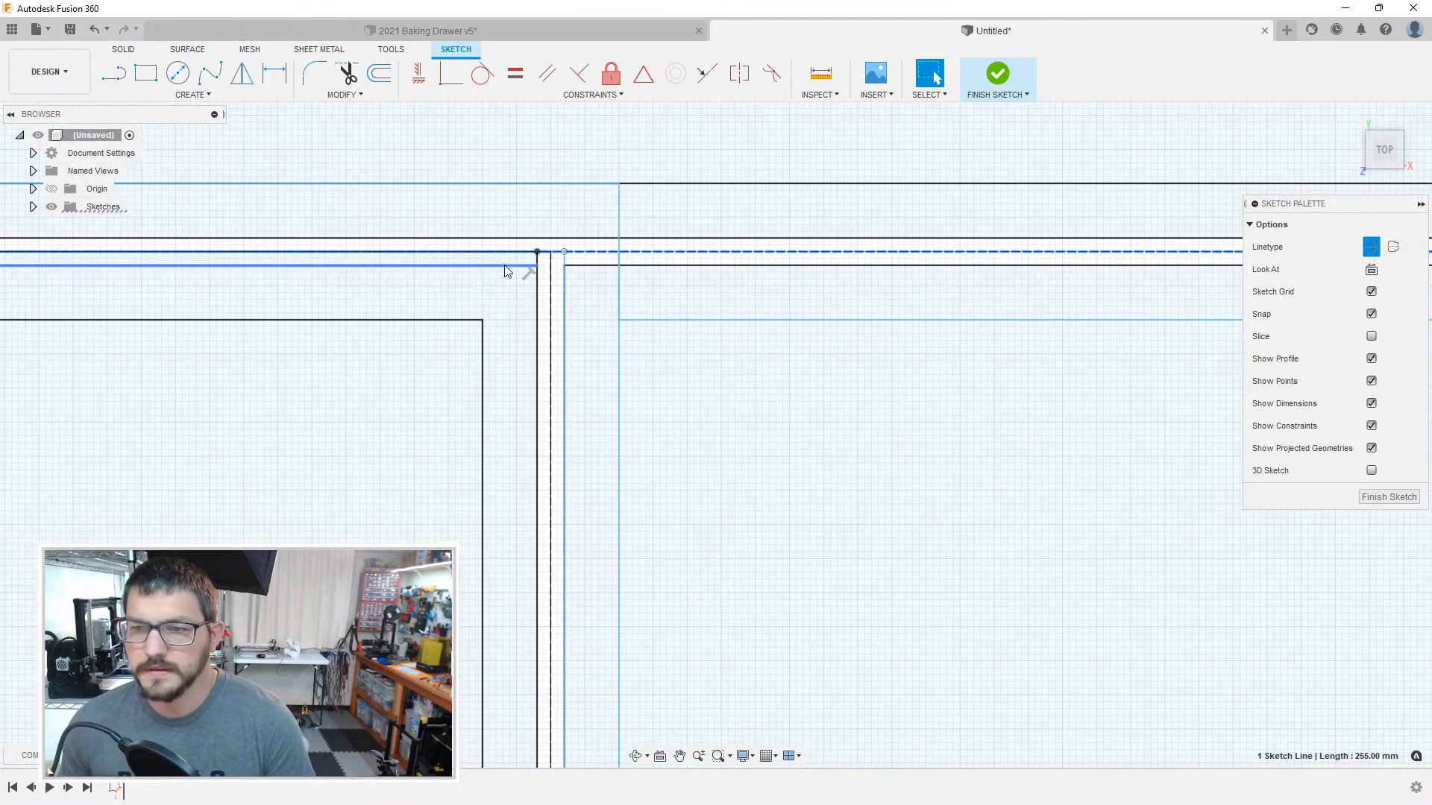
scroll(539, 269, "up", 2)
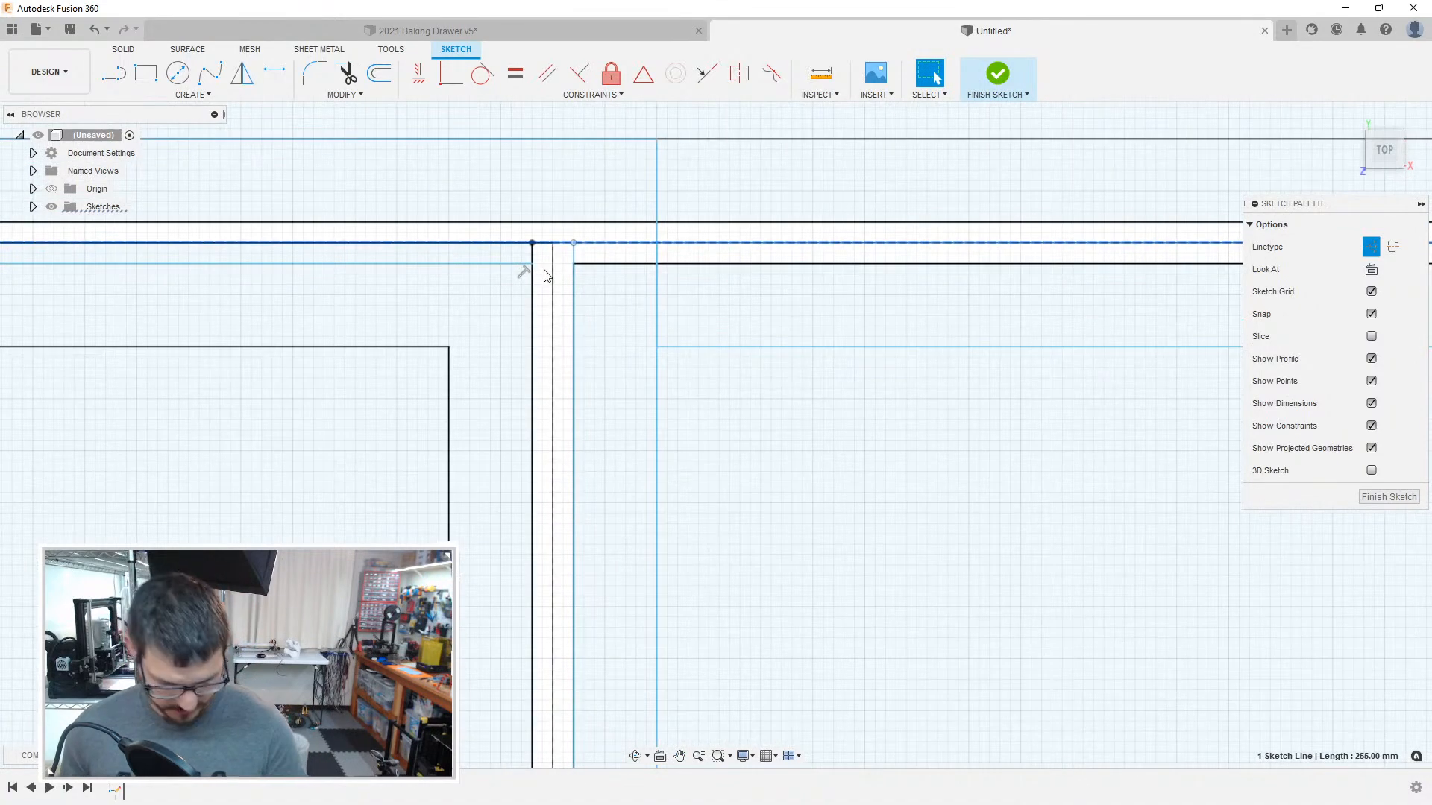
key("o")
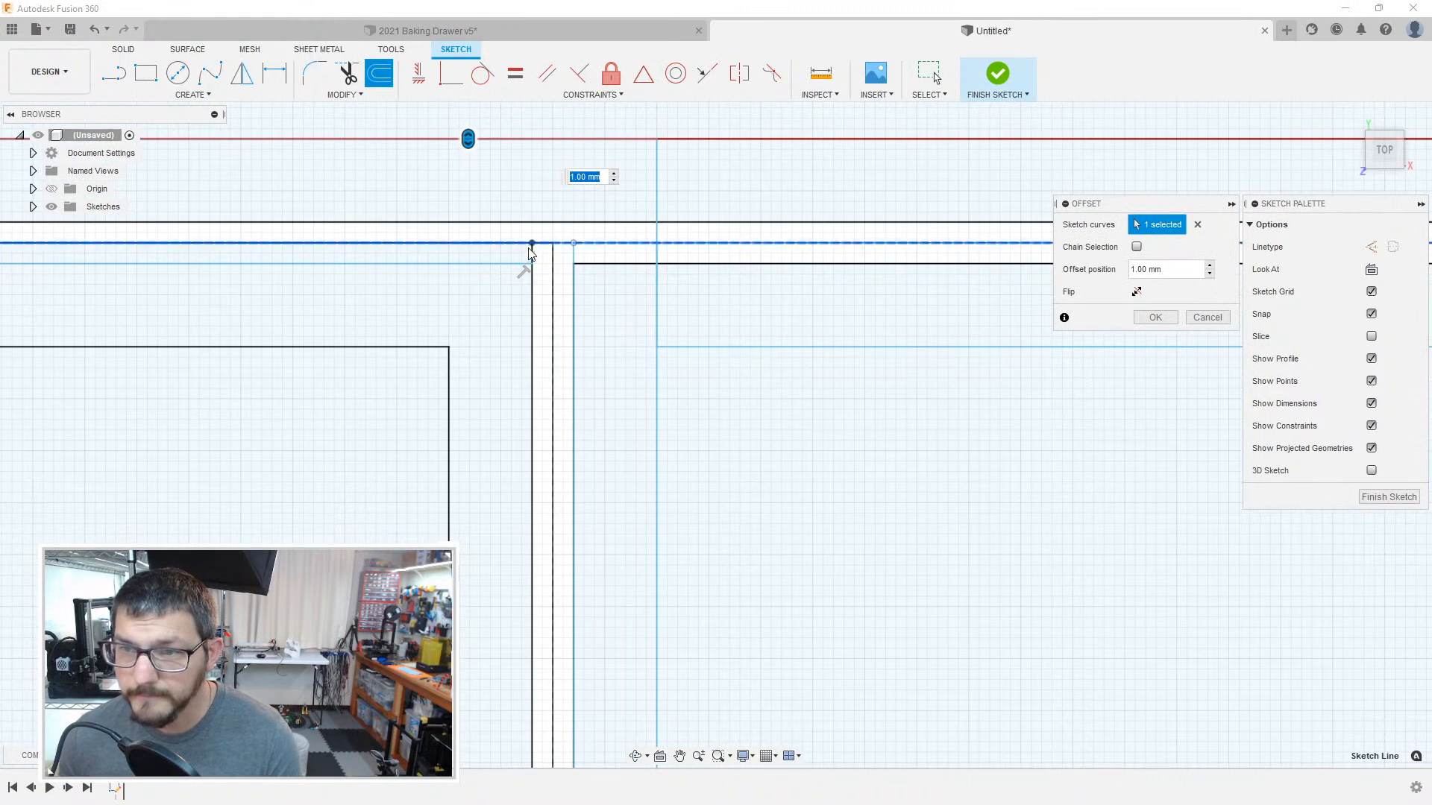
key("Return")
Step: Offset the dashed vertical centre line left of the large compartment by -0.2 mm
left_click(552, 276)
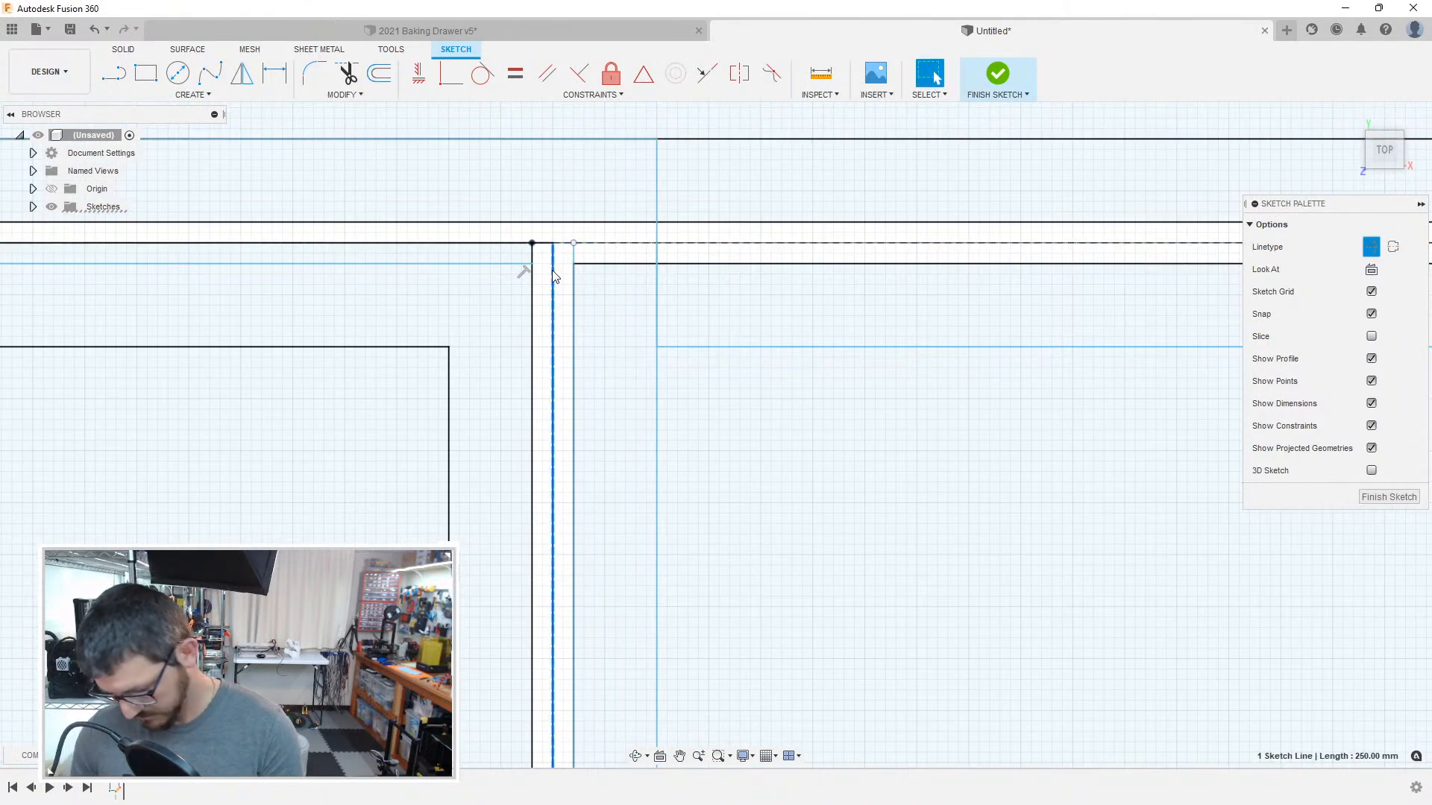
key("o")
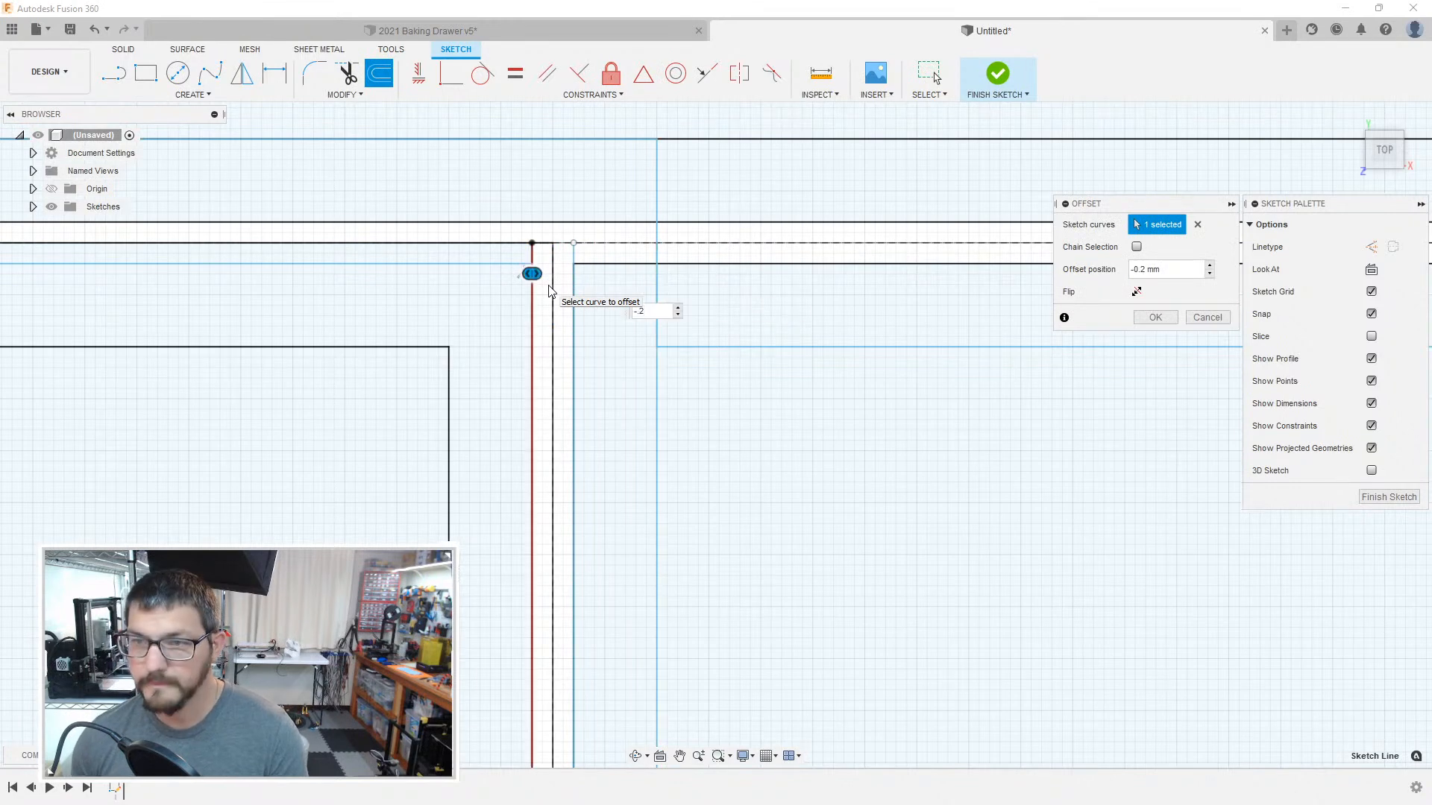
type("-.2")
key("Return")
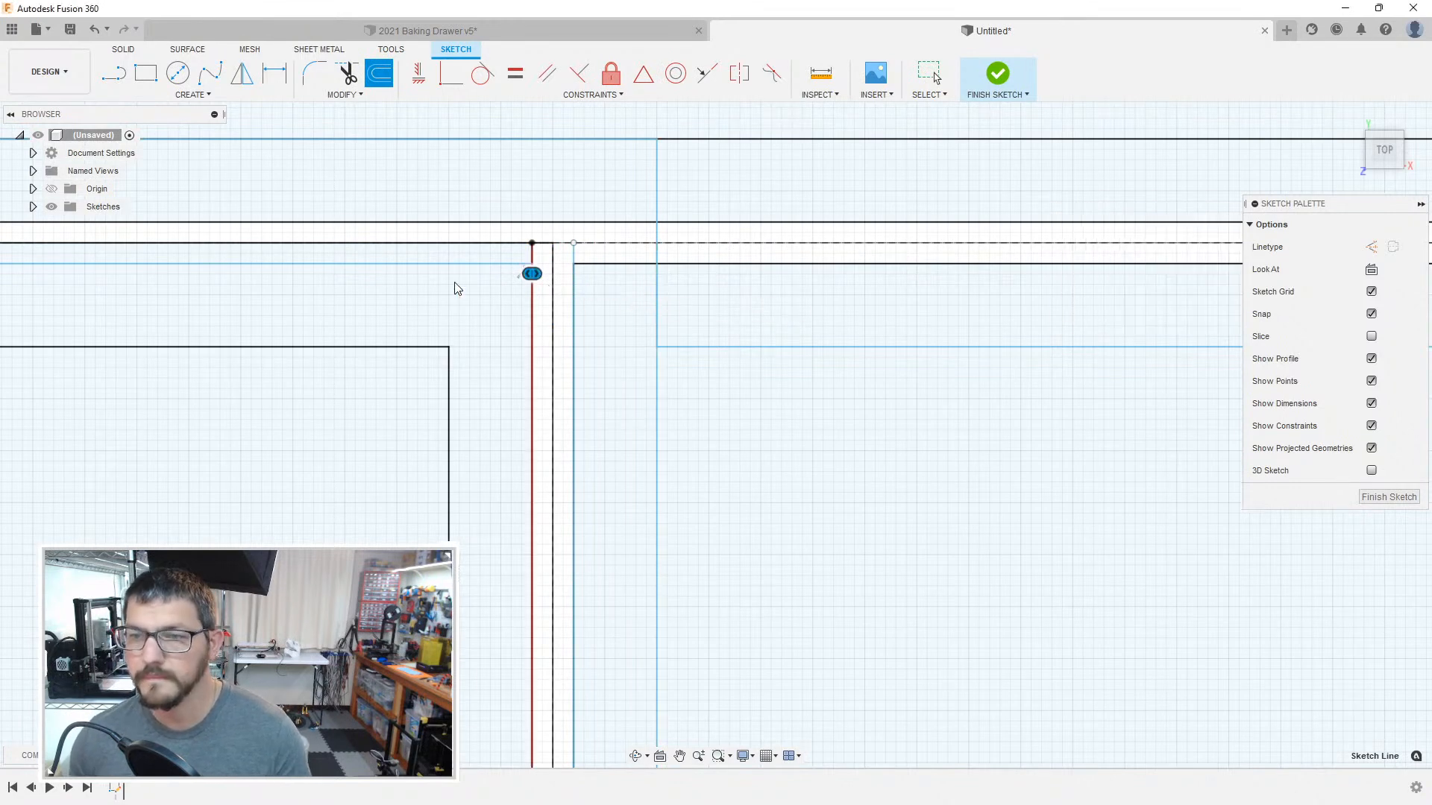
Step: Delete the vertical clearance line left of the dashed divider line and redraw it 249.6 mm long between the upper and lower clearance lines
left_click(534, 259)
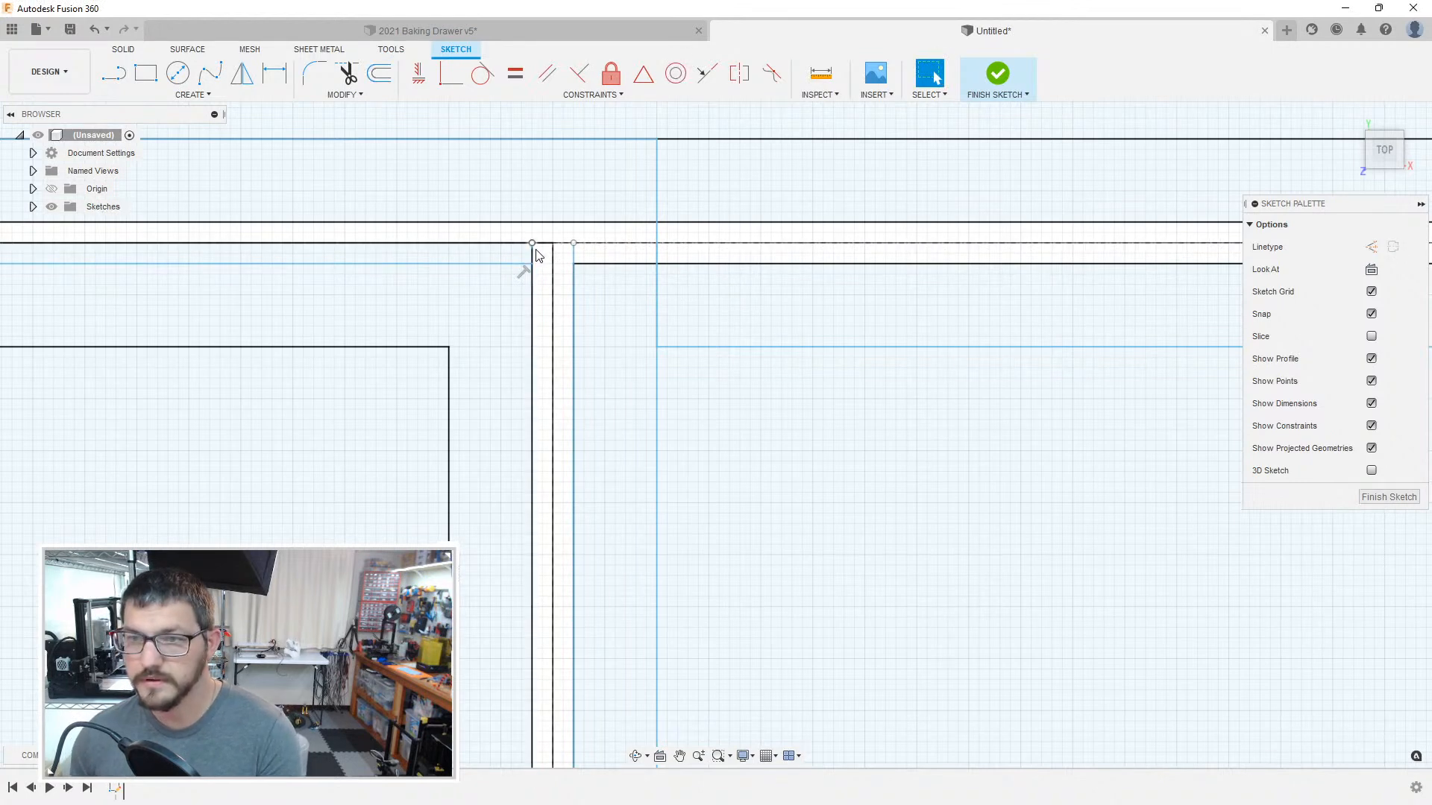
key("Delete")
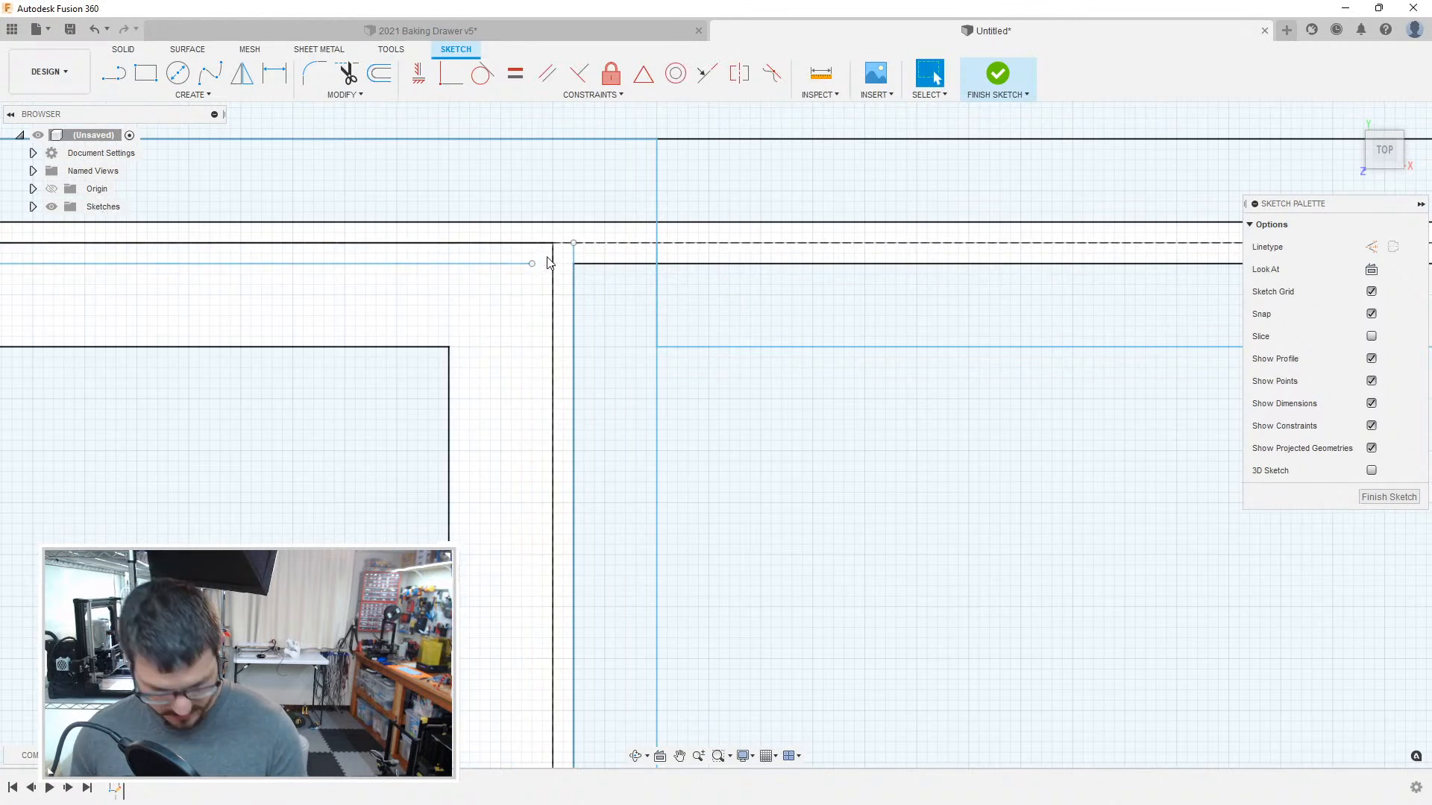
key("l")
left_click(532, 267)
scroll(522, 373, "up", 6)
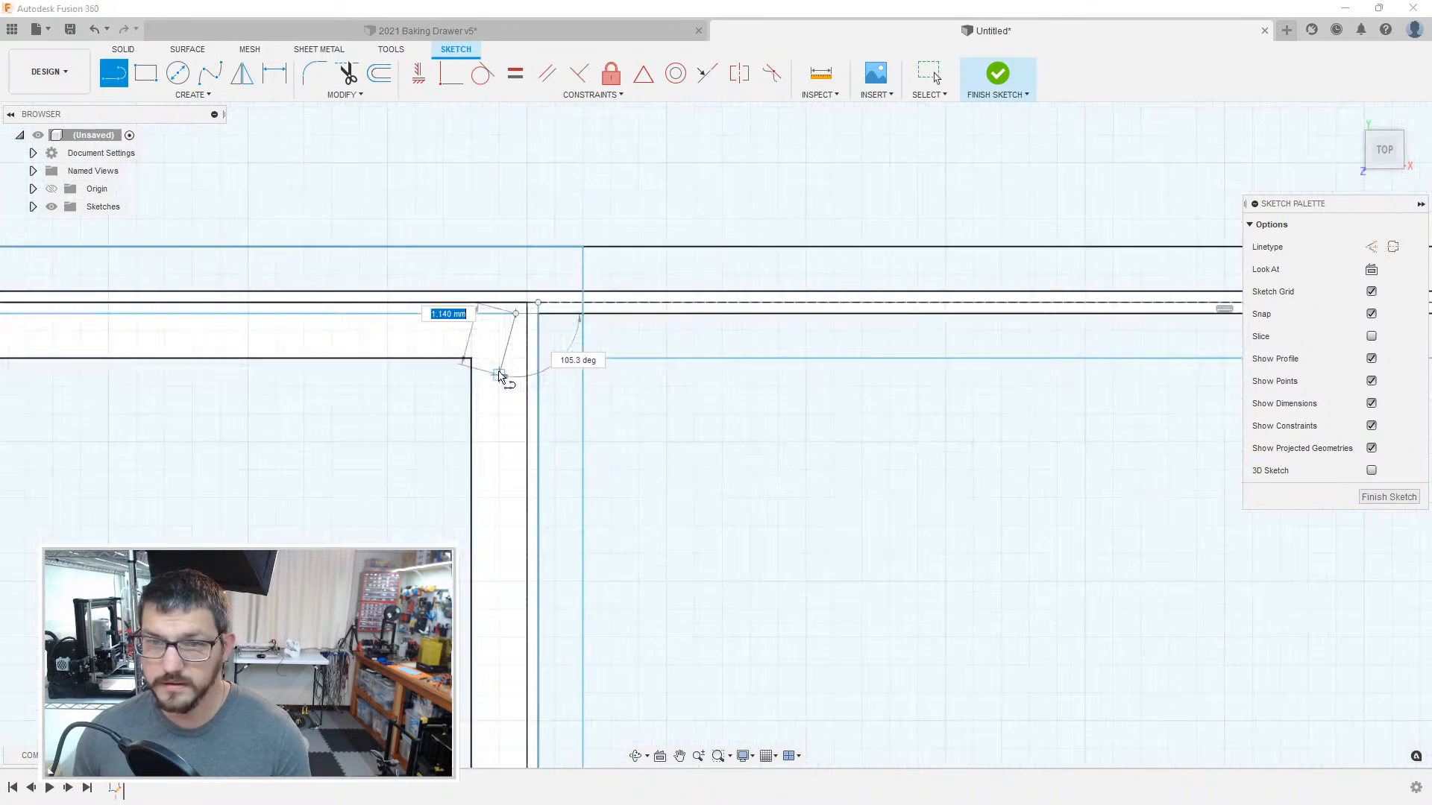
middle_click_drag(527, 464, 589, 202)
middle_click_drag(545, 484, 594, 246)
mouse_move(625, 510)
middle_mouse_down()
mouse_move(590, 134)
mouse_move(638, 216)
middle_mouse_up()
mouse_move(660, 589)
middle_mouse_down()
mouse_move(645, 260)
mouse_move(618, 297)
middle_mouse_up()
middle_click_drag(622, 498, 600, 206)
middle_click_drag(564, 637, 621, 278)
mouse_move(633, 572)
middle_mouse_down()
mouse_move(639, 217)
mouse_move(658, 197)
middle_mouse_up()
scroll(689, 446, "up", 6)
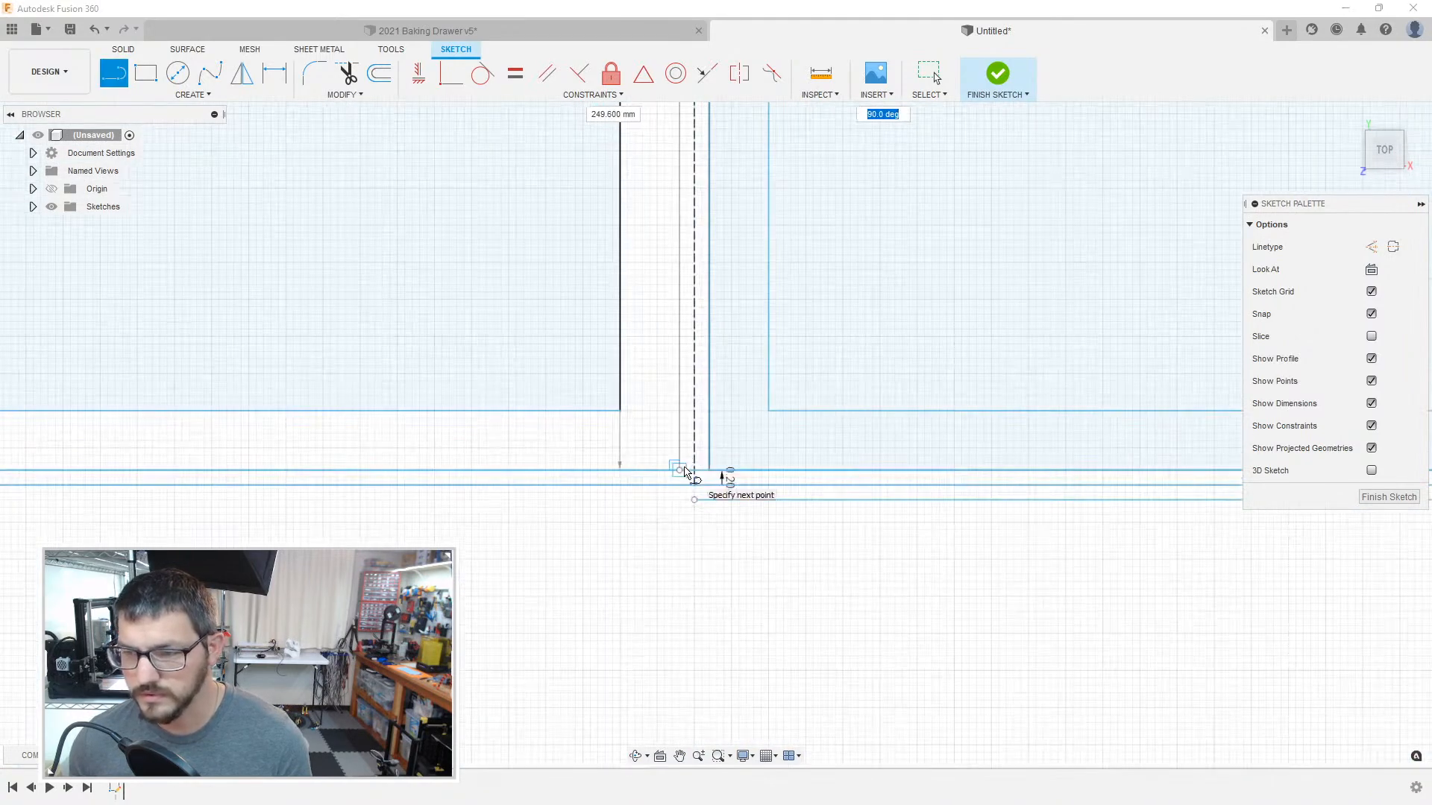
key("Escape")
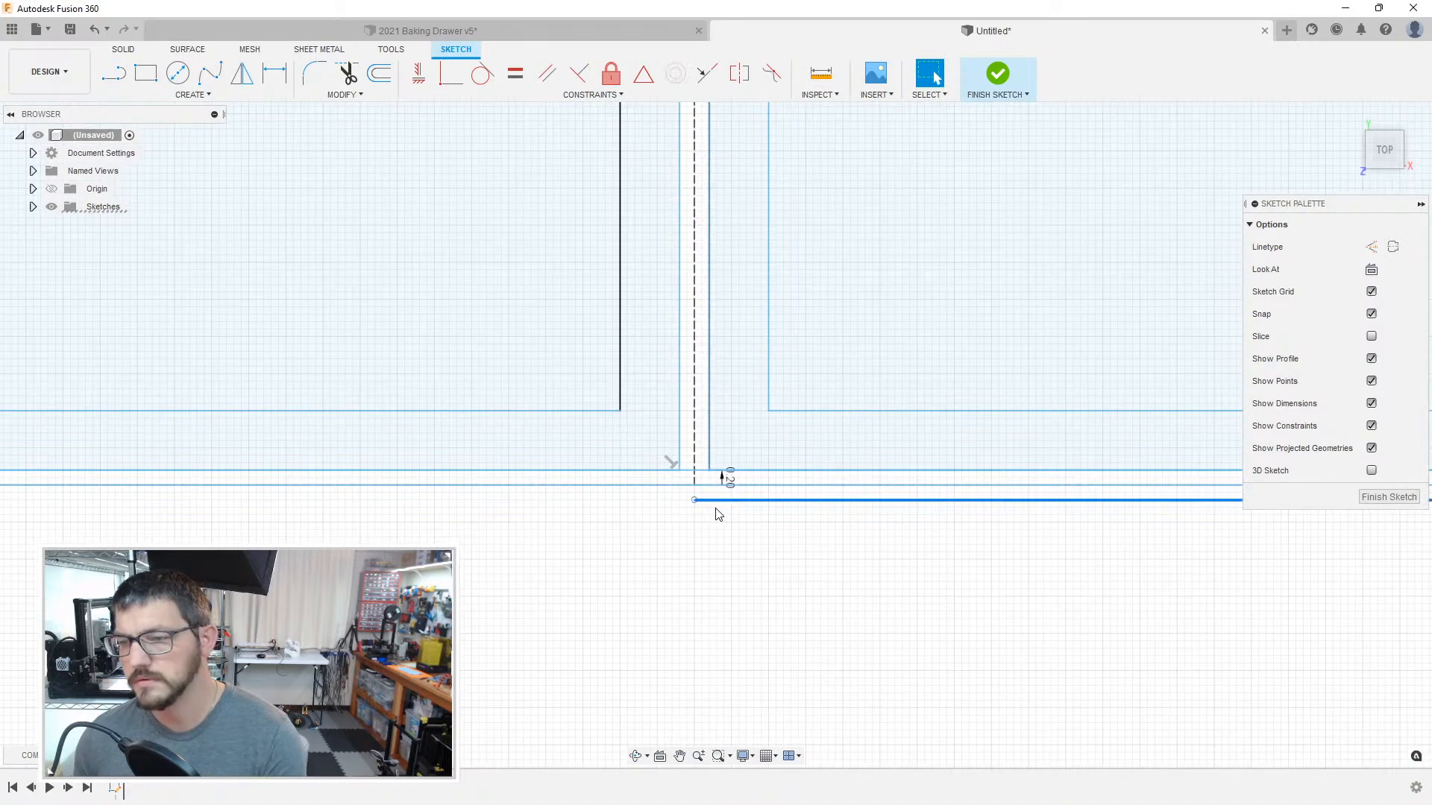
Step: Delete the stray horizontal offset line just below the large compartment's lower boundary
scroll(691, 485, "up", 3)
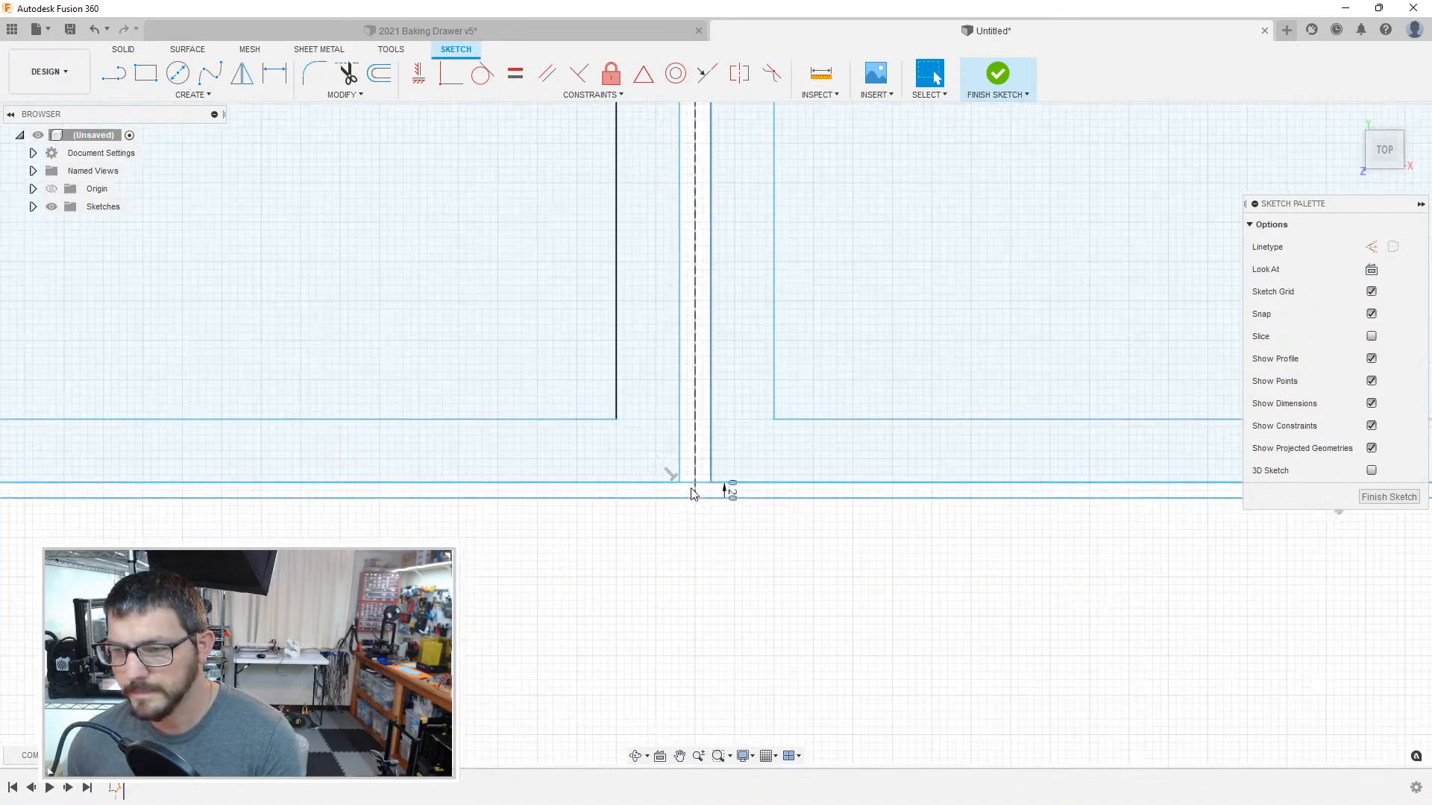
Step: Convert the 50 mm line along the leftmost column compartment's lower outer boundary to a construction line
scroll(662, 543, "down", 3)
mouse_move(146, 539)
middle_mouse_down()
mouse_move(673, 538)
mouse_move(1163, 571)
middle_mouse_up()
mouse_move(521, 528)
middle_mouse_down()
mouse_move(857, 512)
mouse_move(1102, 463)
mouse_move(1146, 473)
mouse_move(802, 477)
middle_mouse_up()
scroll(585, 452, "down", 5)
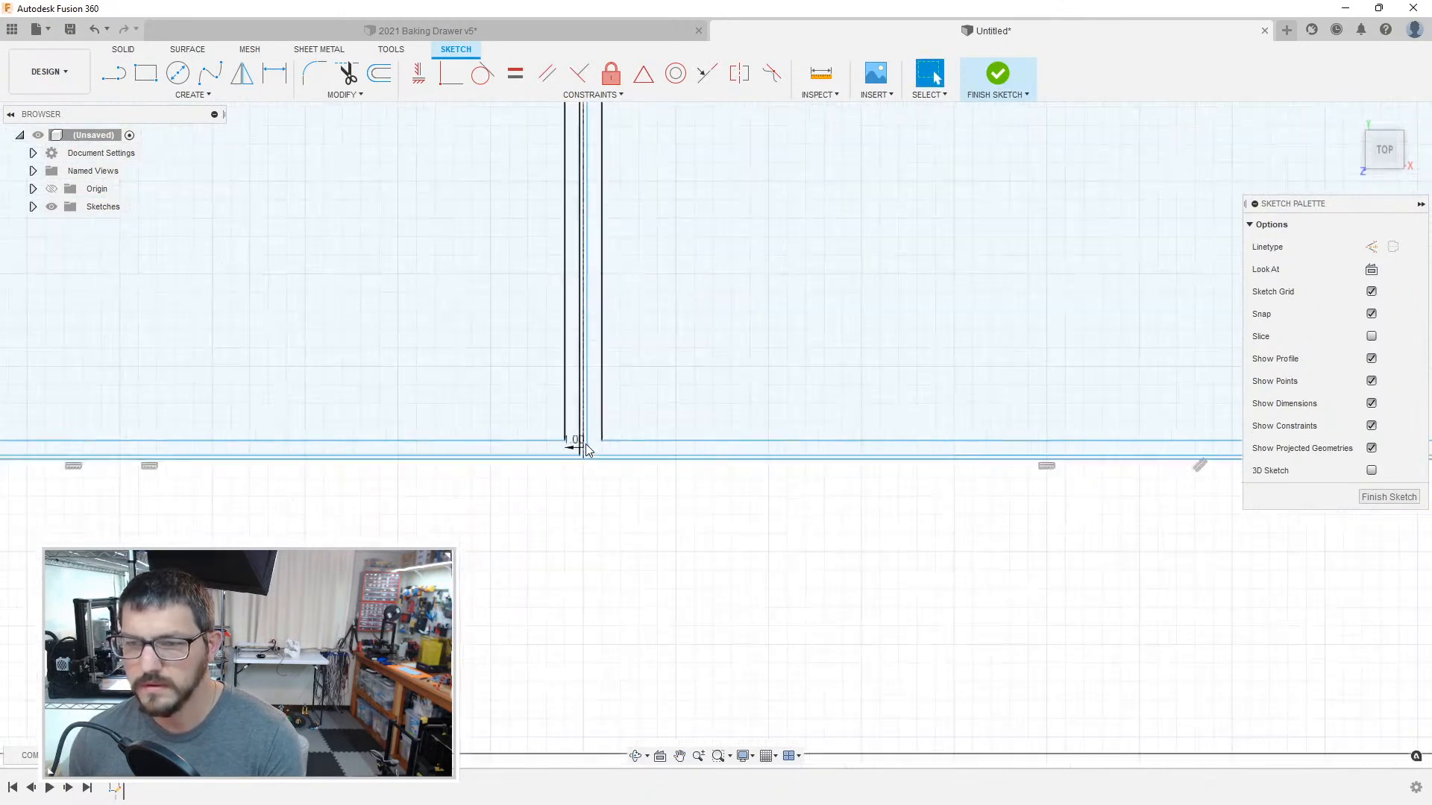
scroll(520, 464, "down", 1)
middle_click_drag(388, 445, 888, 508)
scroll(690, 505, "down", 4)
scroll(686, 506, "up", 12)
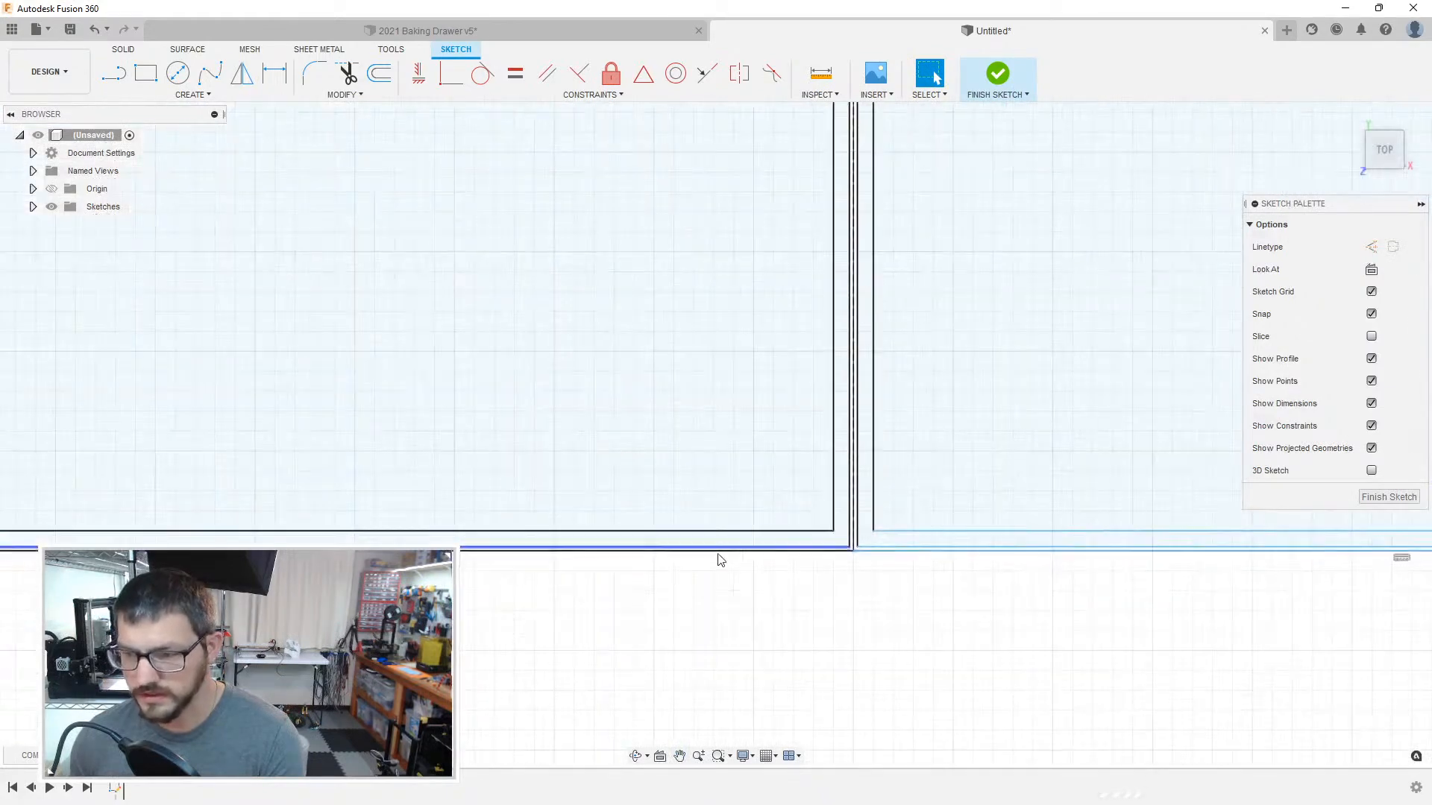
scroll(797, 559, "up", 2)
left_click(942, 539)
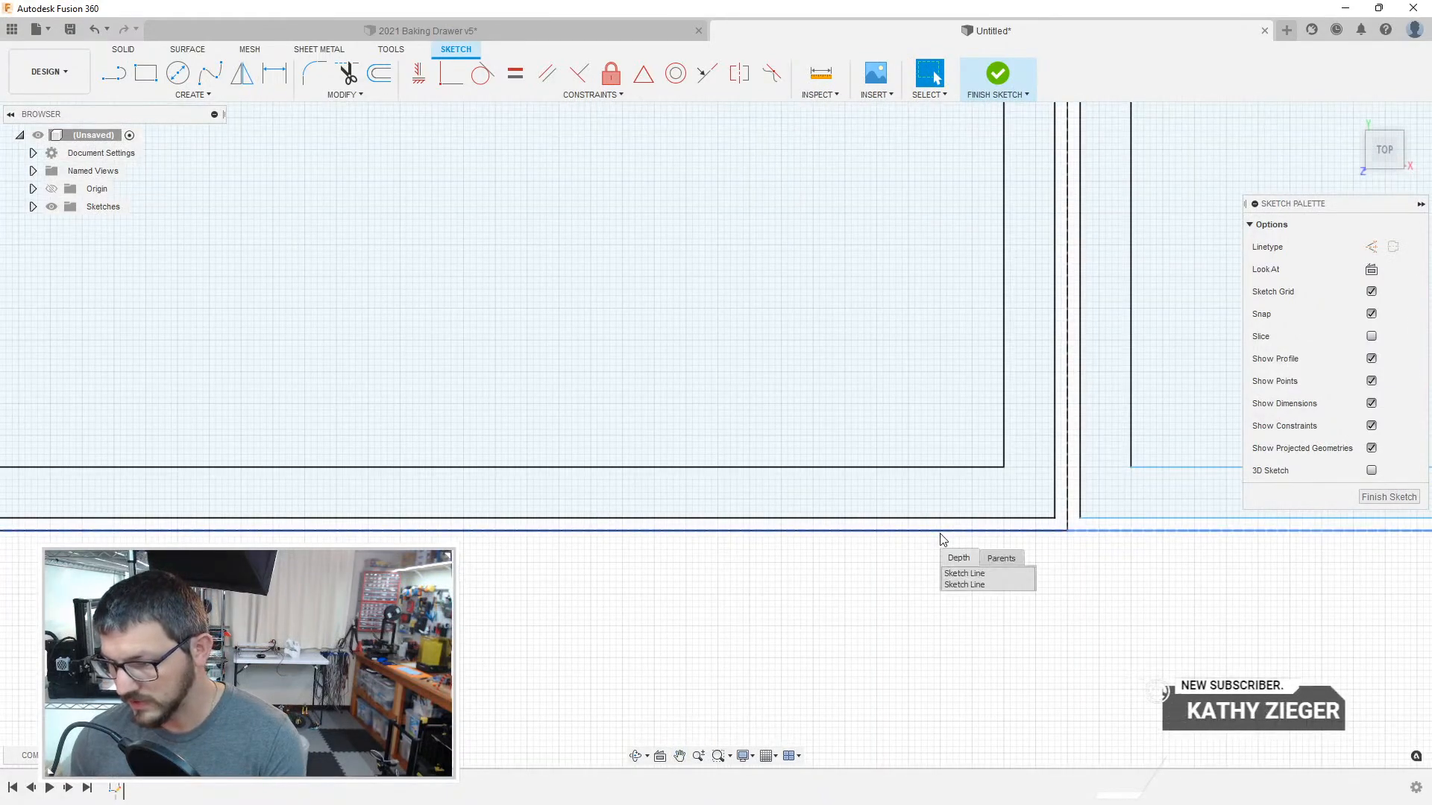
left_click(958, 585)
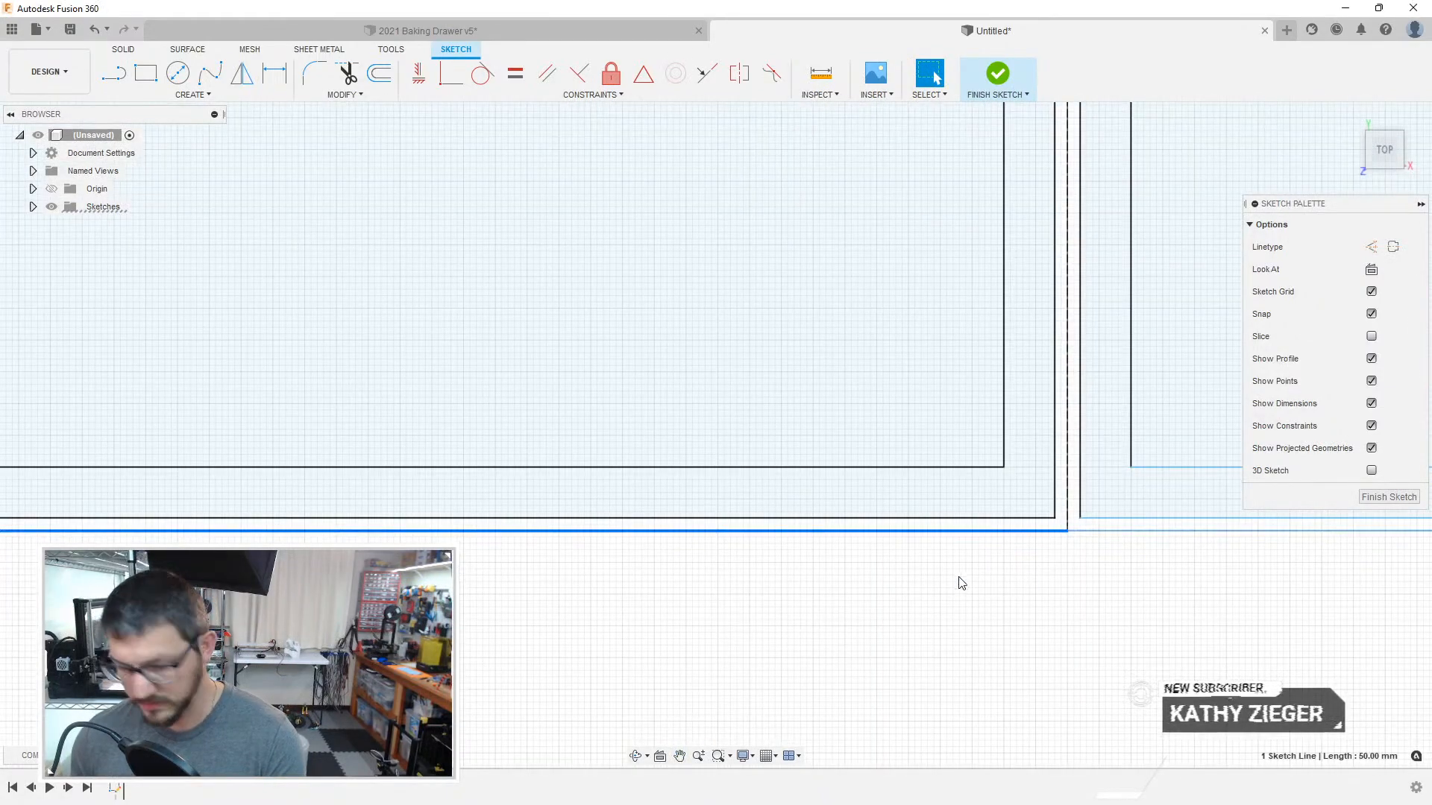
key("x")
key("Escape")
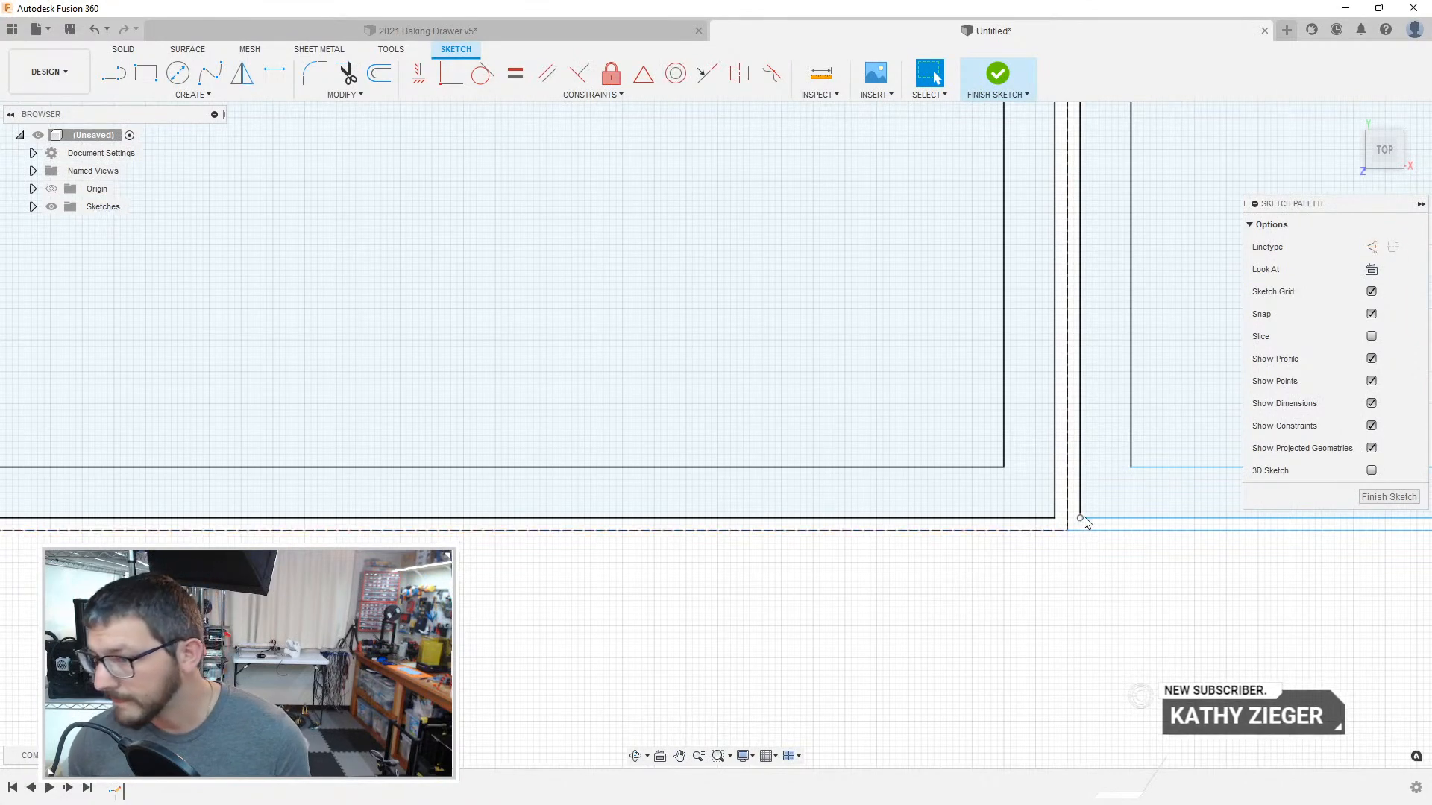
Step: Examine the compartment corners and dashed divider lines across the organizer sketch for gaps, stray lines and unconverted boundaries
scroll(878, 568, "down", 6)
middle_click_drag(591, 535, 1036, 542)
scroll(1039, 546, "down", 5)
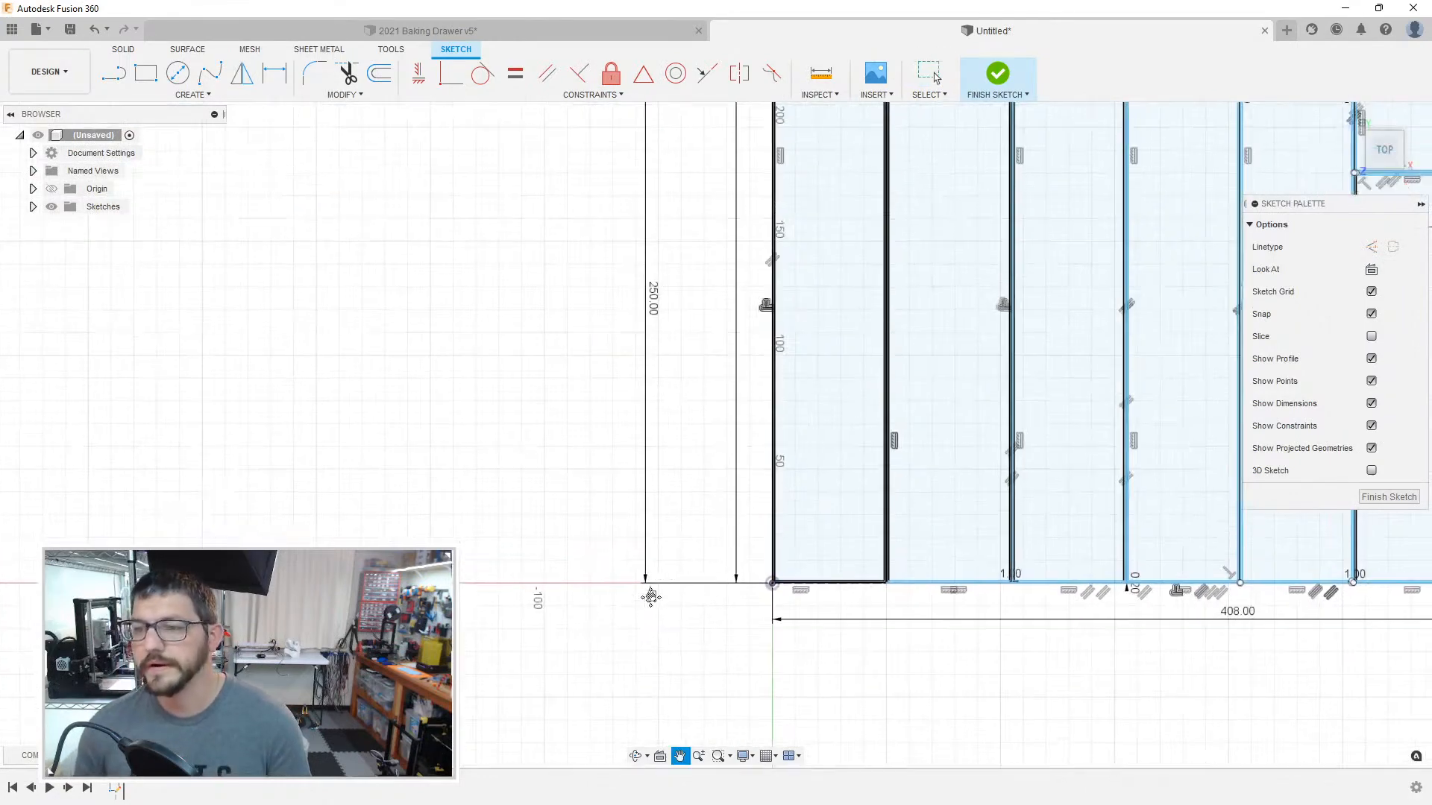
middle_click_drag(625, 545, 599, 554)
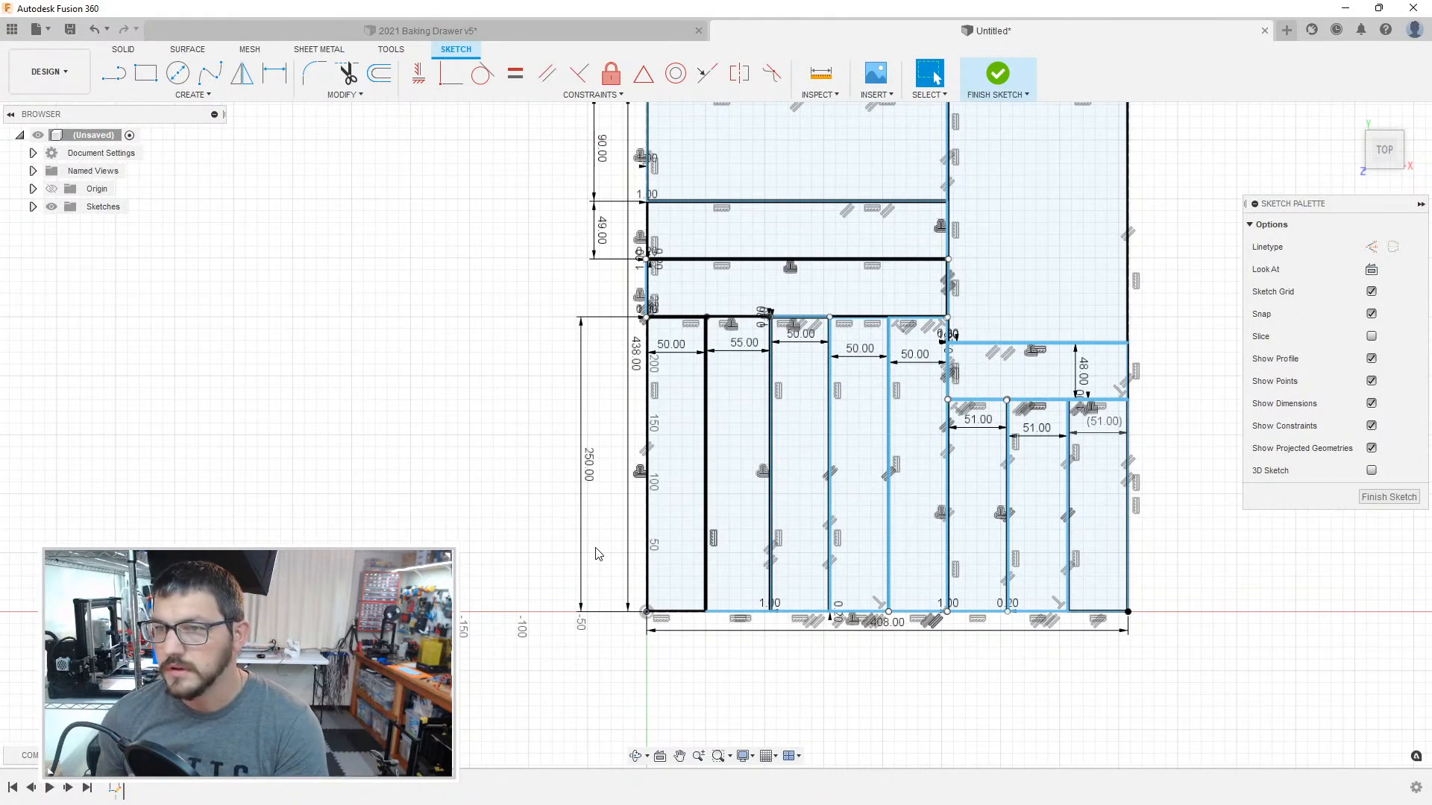
mouse_move(1096, 334)
middle_mouse_down()
mouse_move(1008, 458)
mouse_move(931, 502)
middle_mouse_up()
scroll(793, 290, "up", 7)
scroll(730, 168, "up", 6)
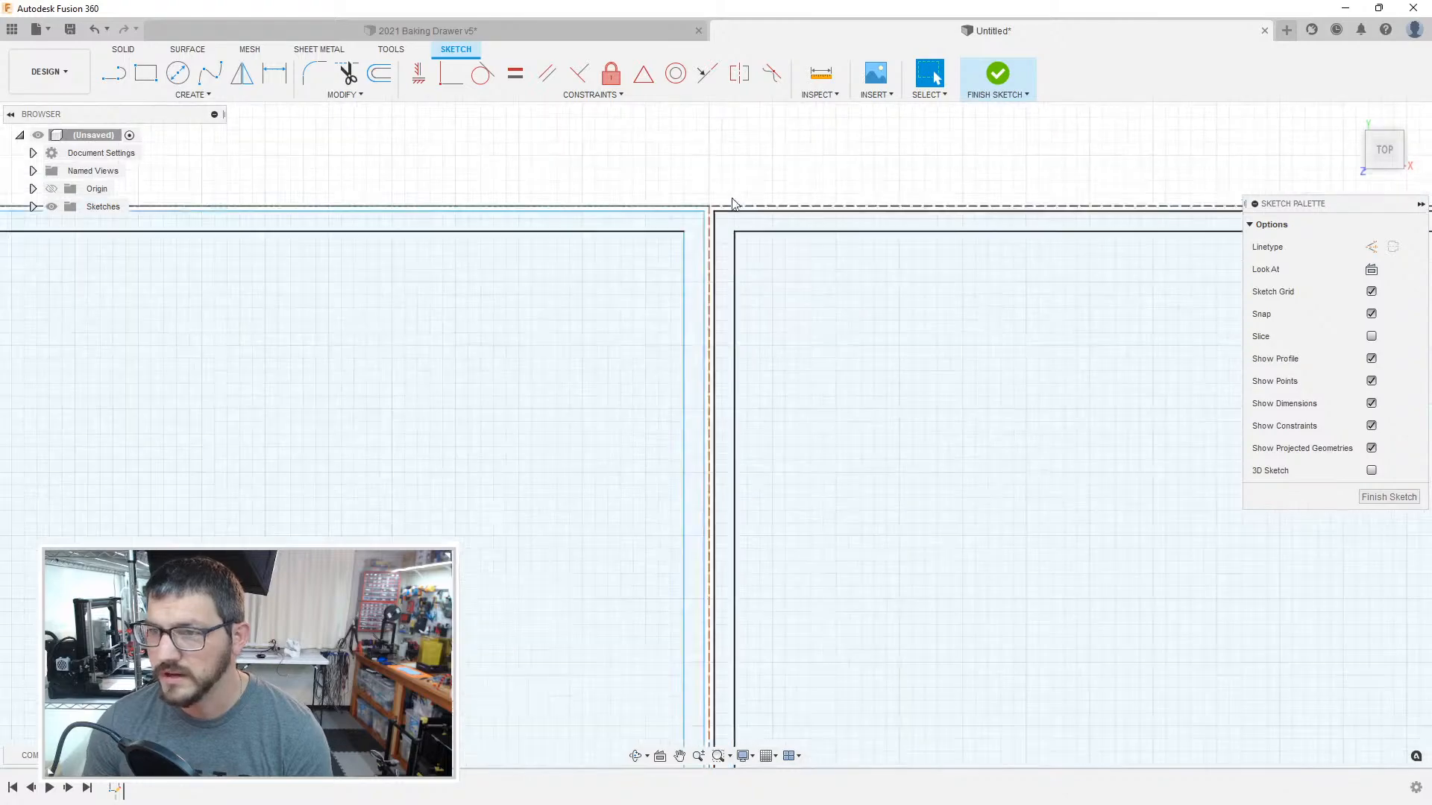
scroll(714, 403, "down", 7)
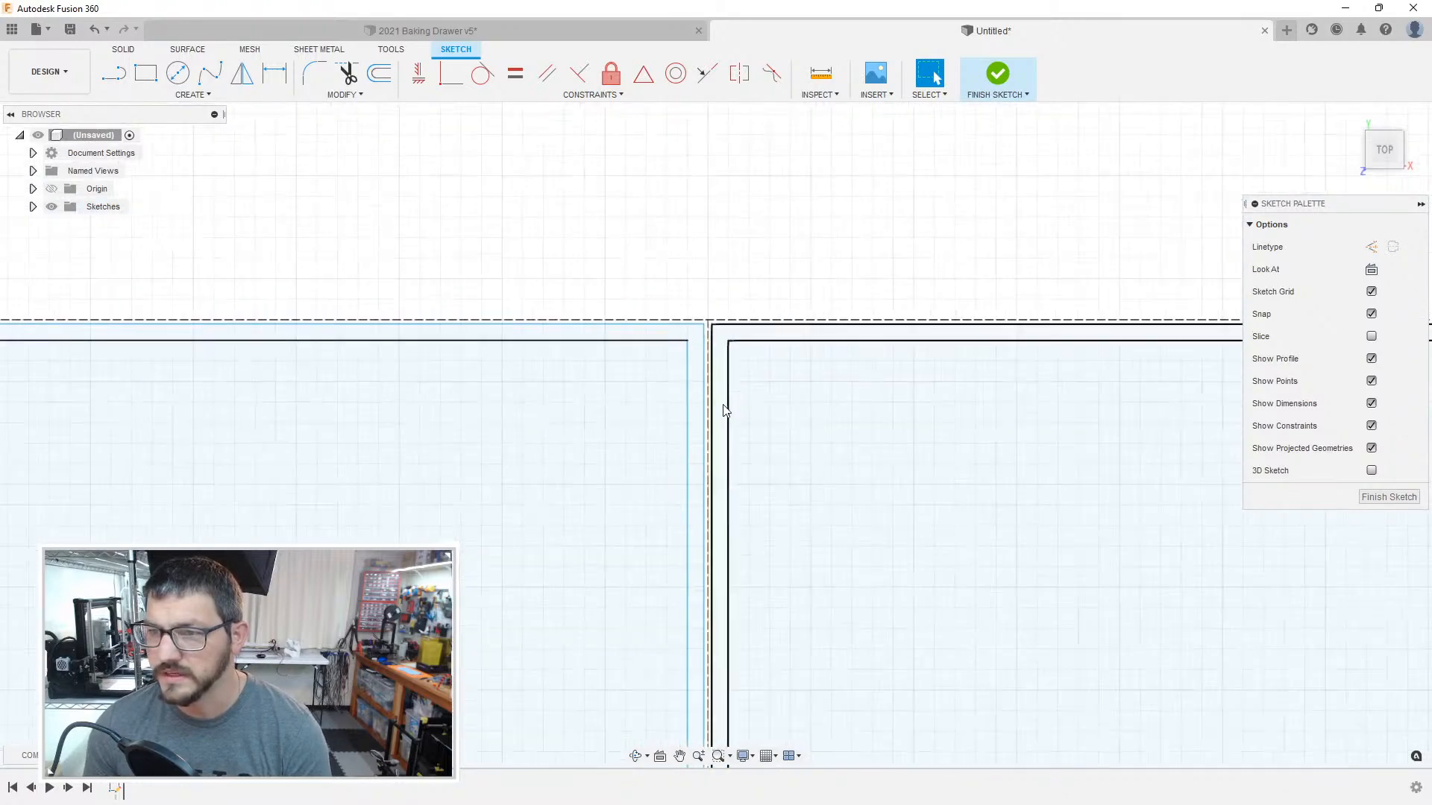
middle_click_drag(723, 578, 720, 306)
middle_click_drag(723, 551, 724, 175)
scroll(664, 340, "up", 7)
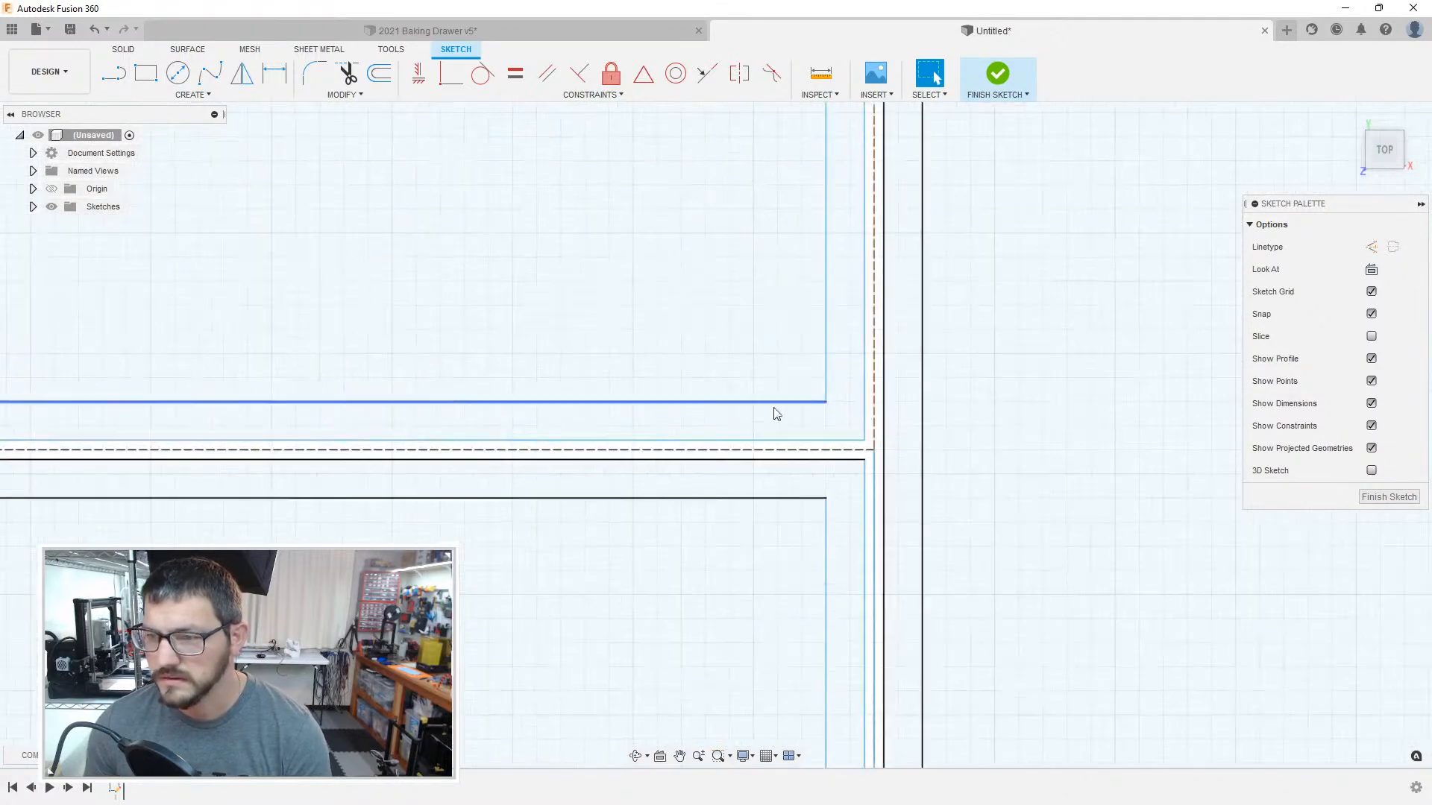
scroll(871, 467, "down", 3)
scroll(892, 485, "down", 10)
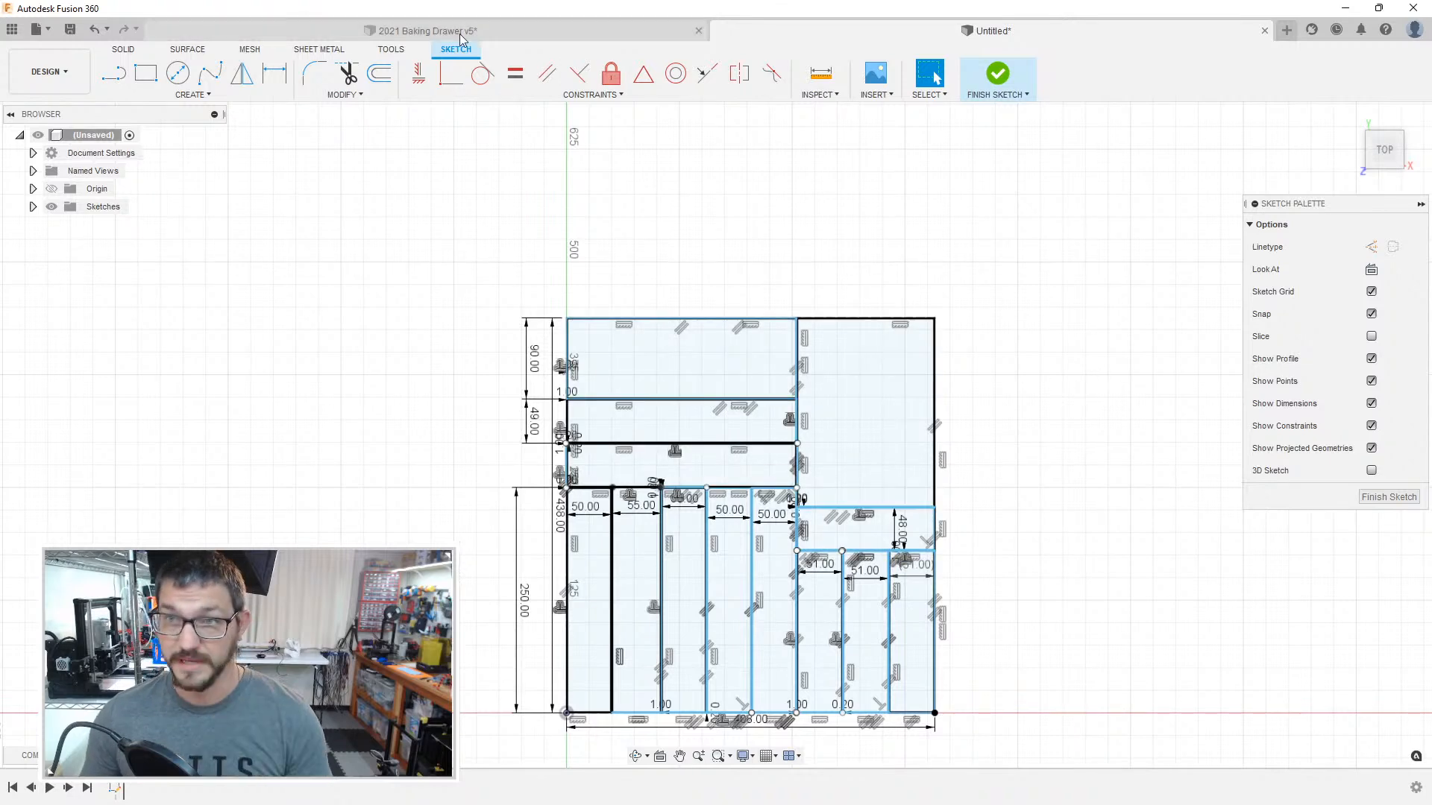
Step: Browse the project's saved designs around the 2021 cooking and baking drawer files, then return to the sketch
left_click(12, 30)
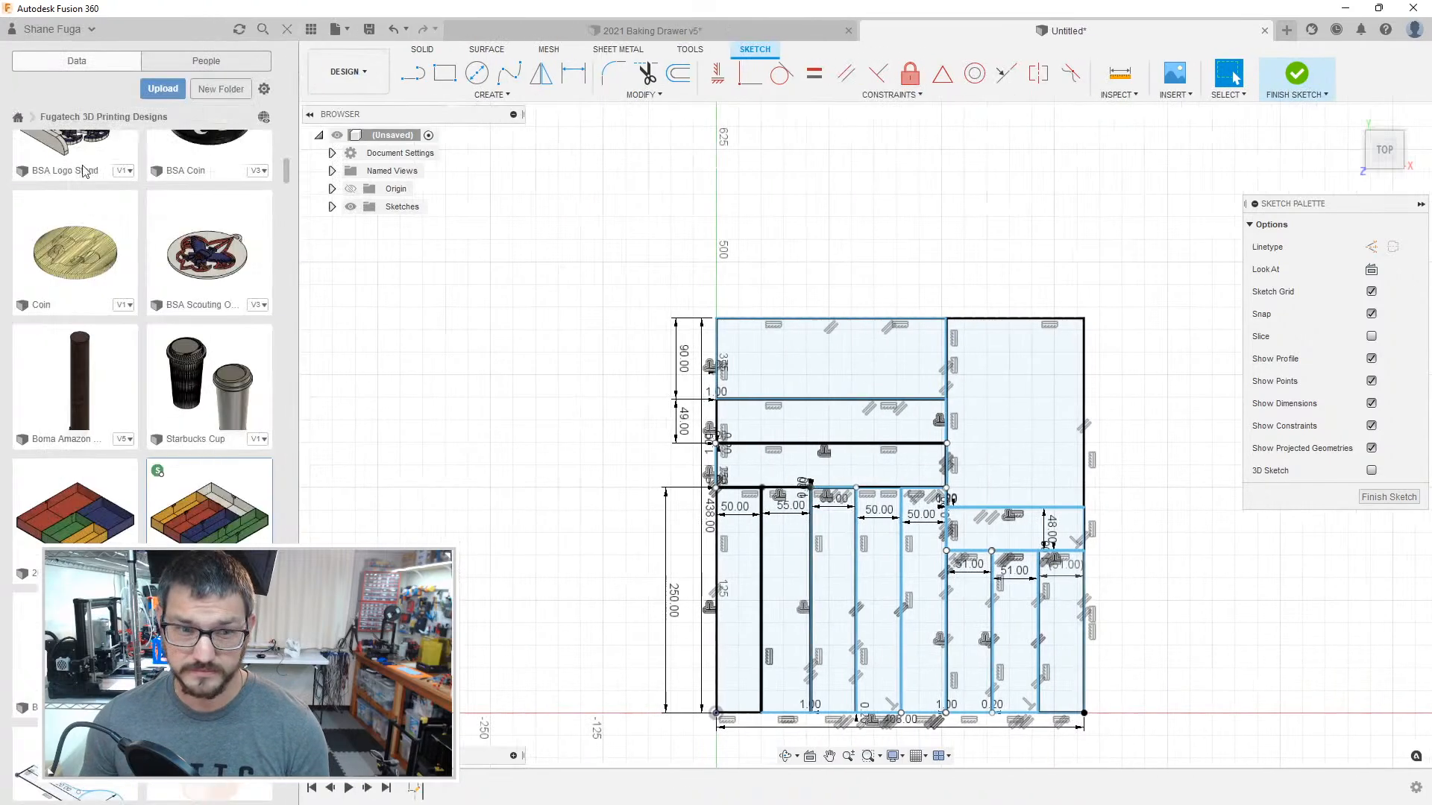
scroll(168, 284, "down", 2)
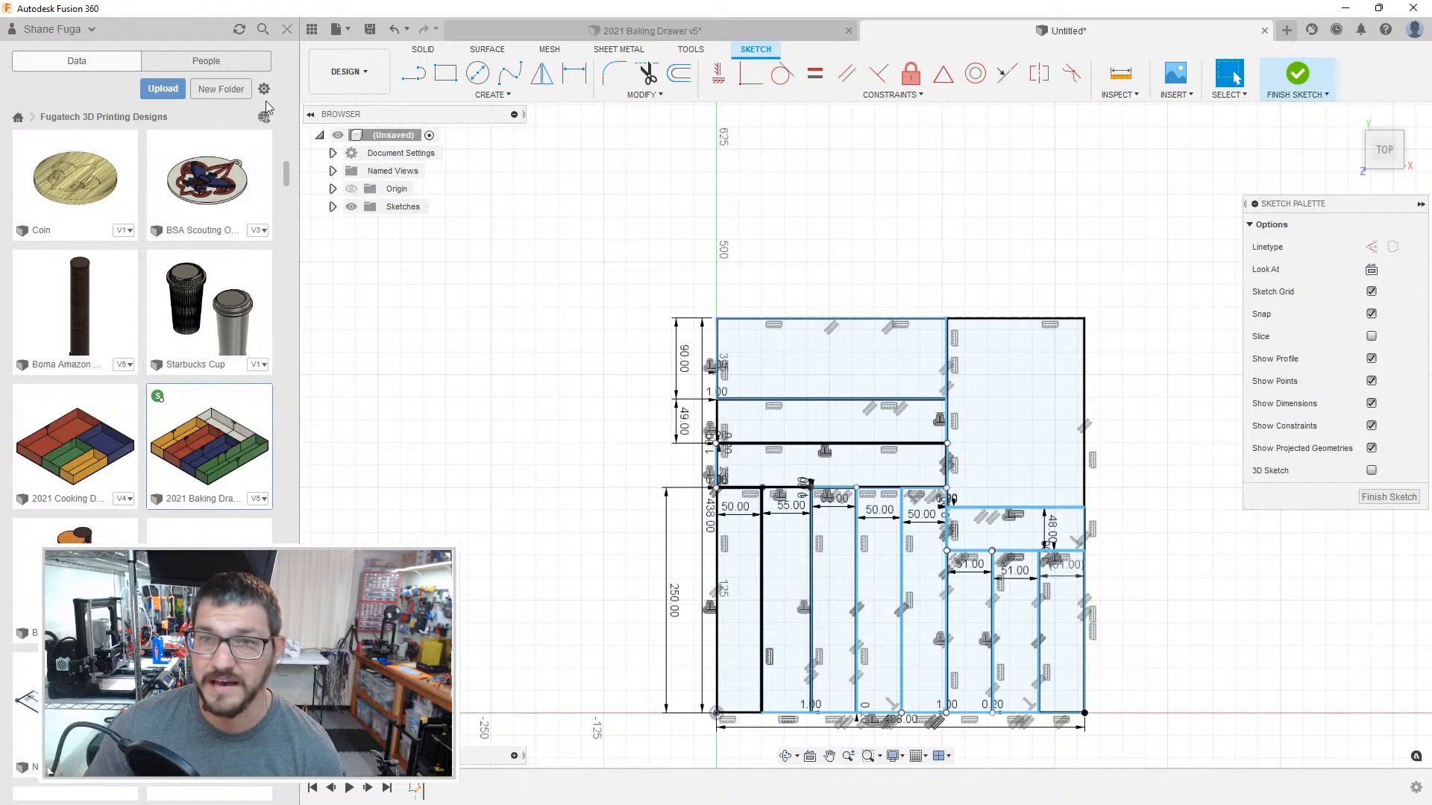
left_click(287, 29)
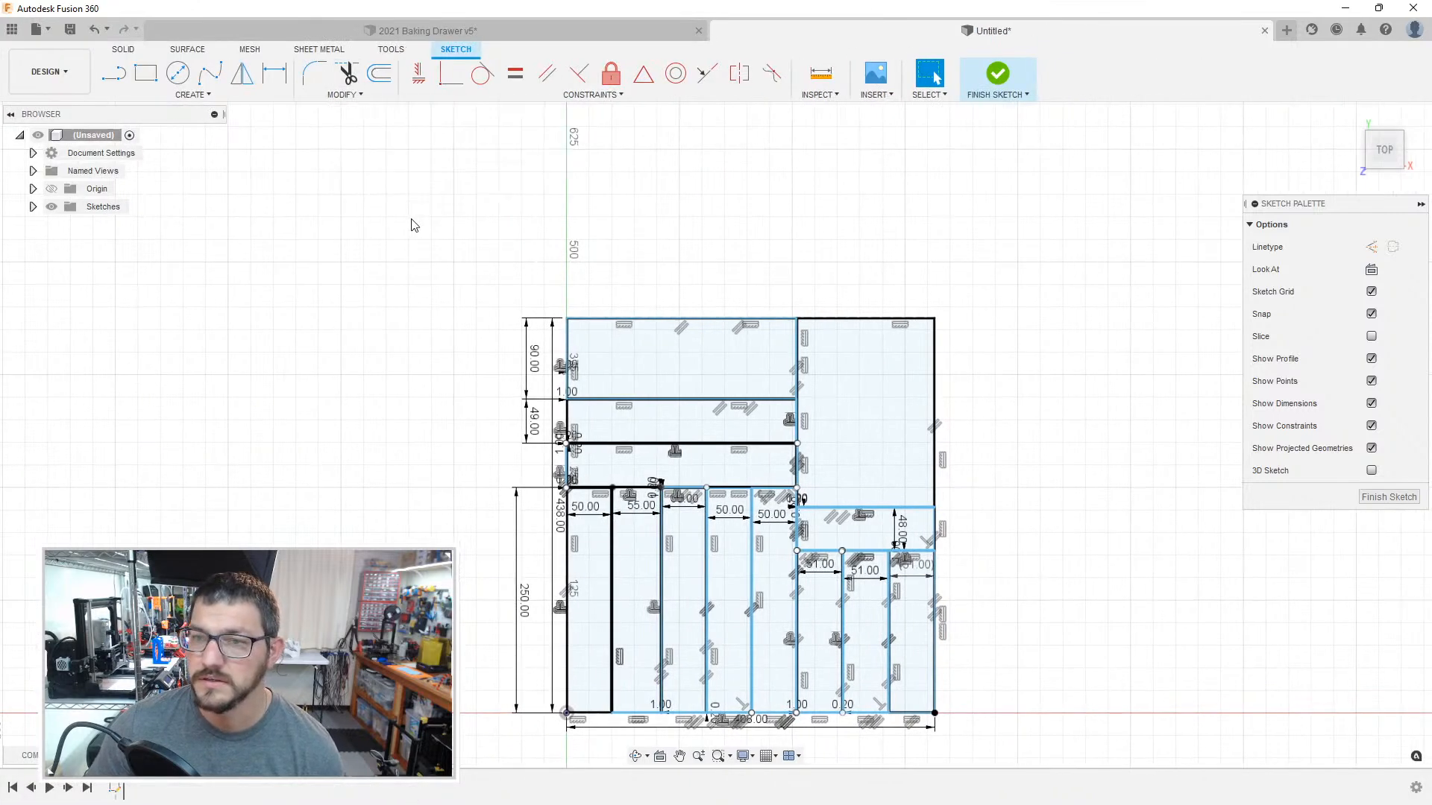
Step: Check the wall and clearance lines of the upper horizontal compartments and finish the organizer sketch
scroll(515, 316, "up", 8)
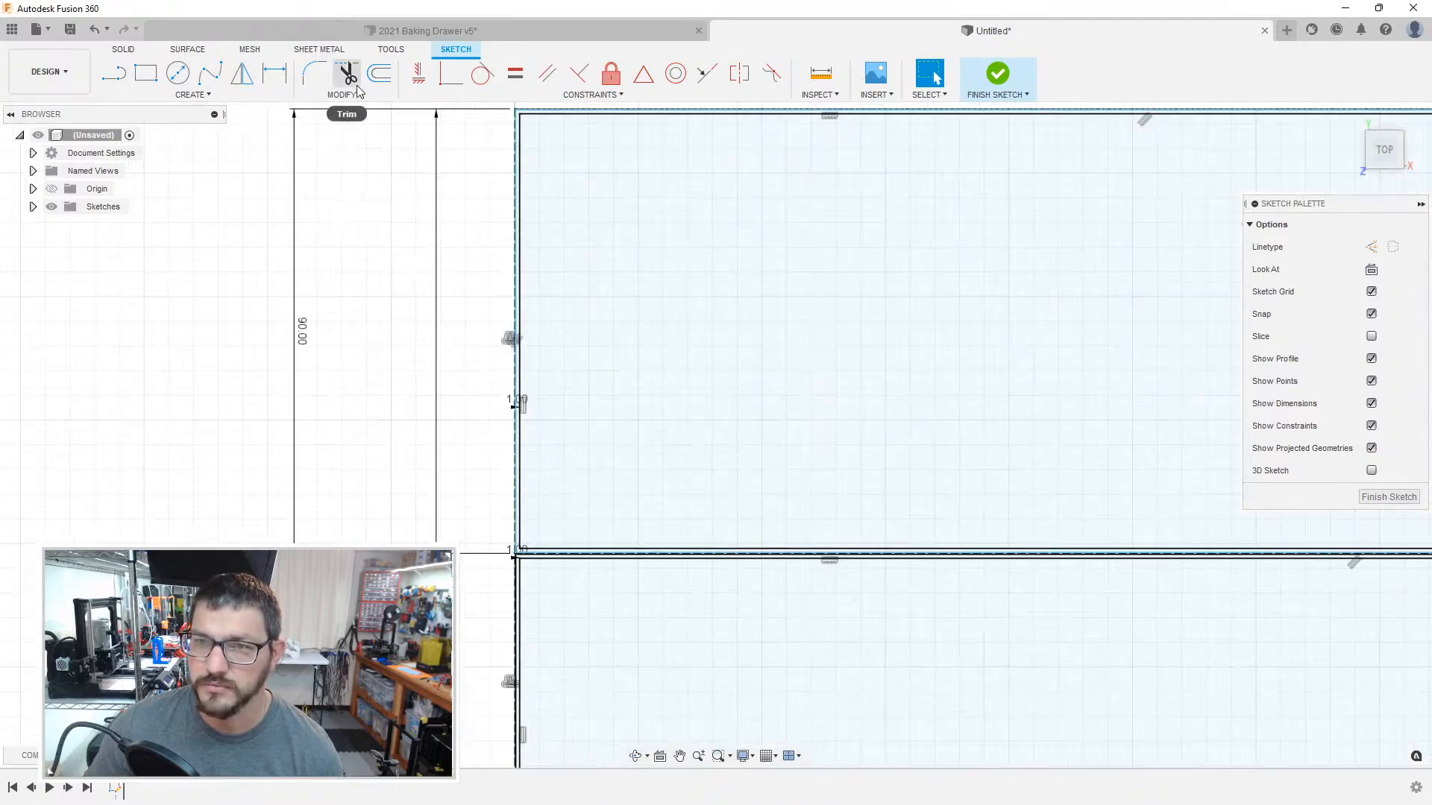
scroll(525, 492, "up", 4)
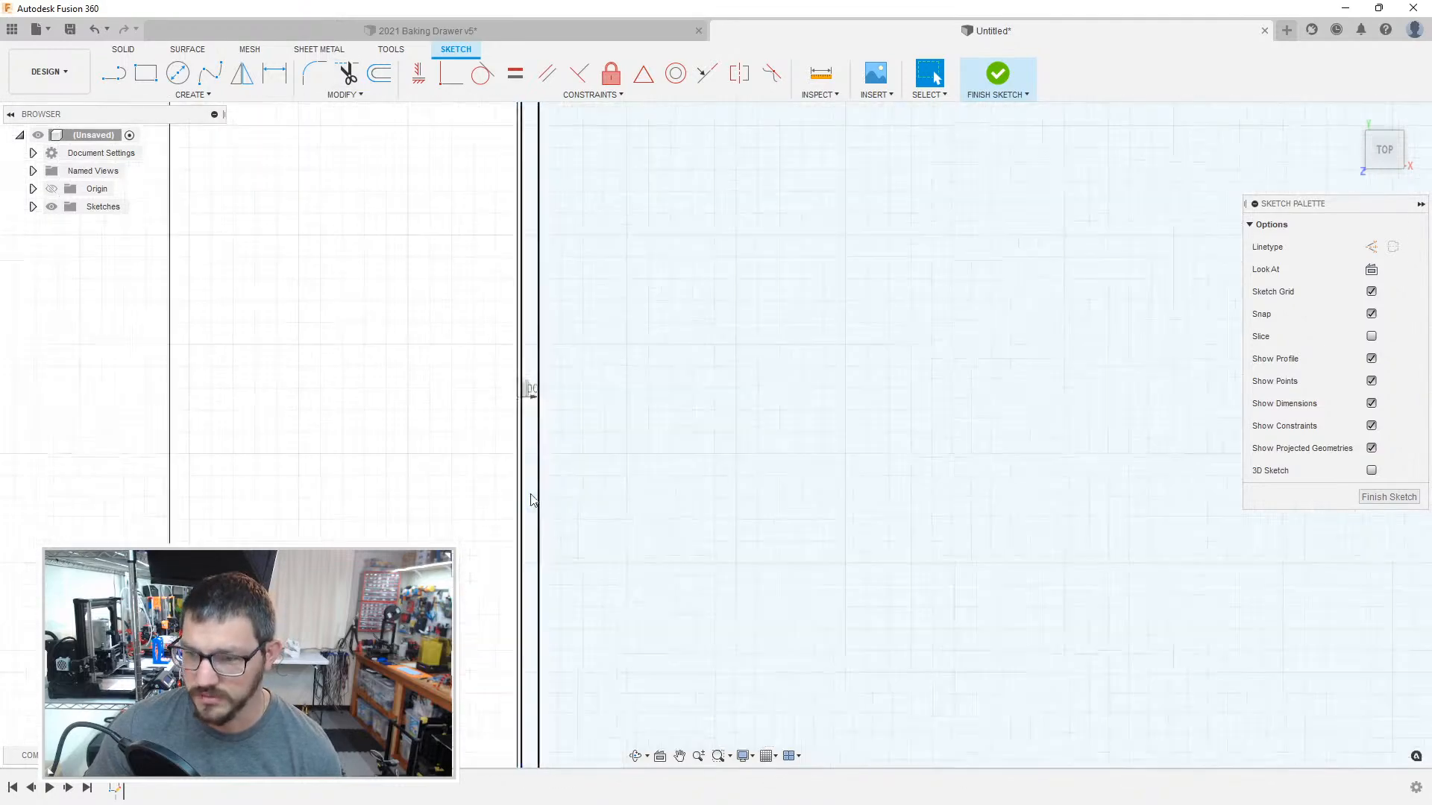
scroll(423, 162, "up", 3)
middle_click_drag(463, 633, 425, 431)
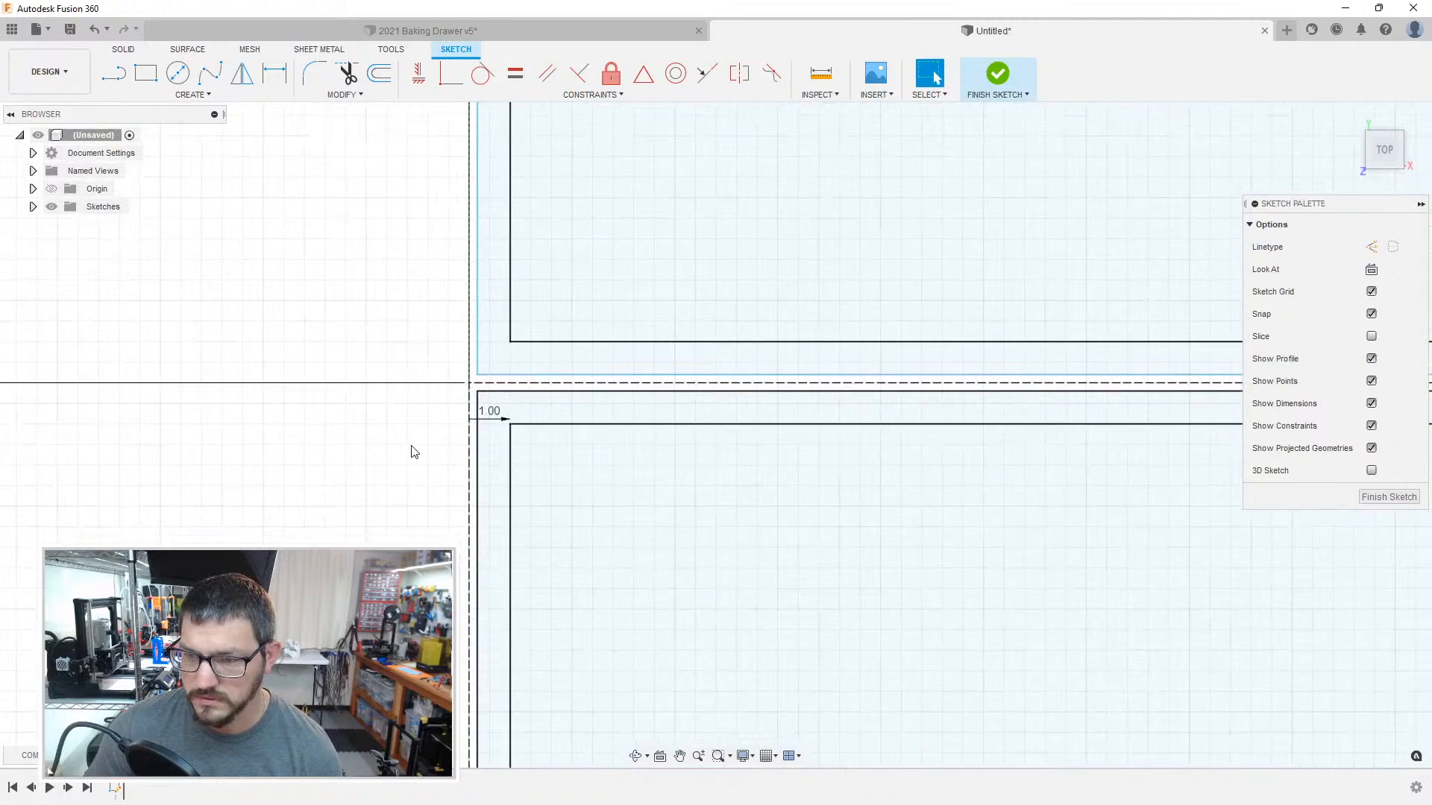
scroll(407, 374, "down", 10)
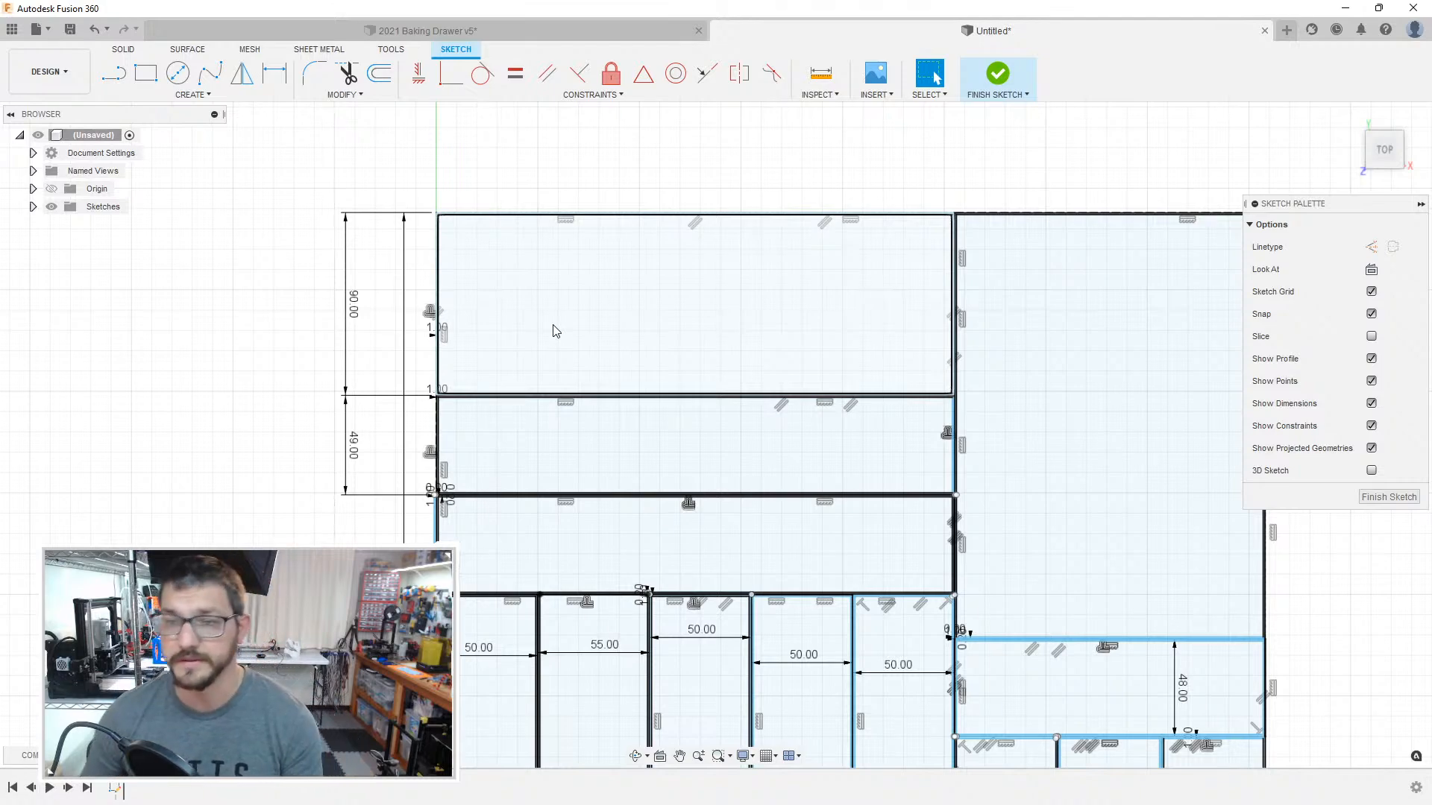
scroll(556, 331, "up", 6)
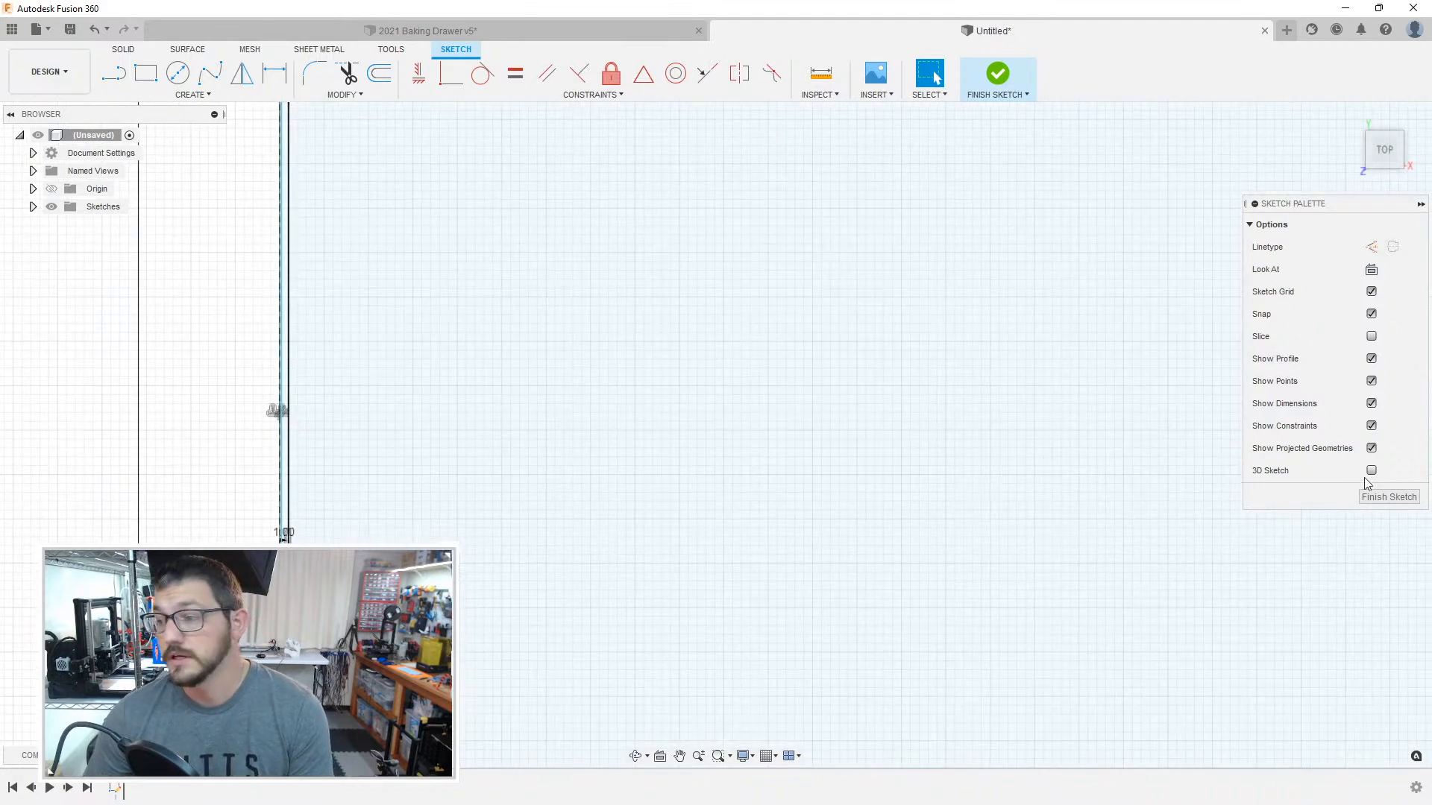
left_click(1374, 494)
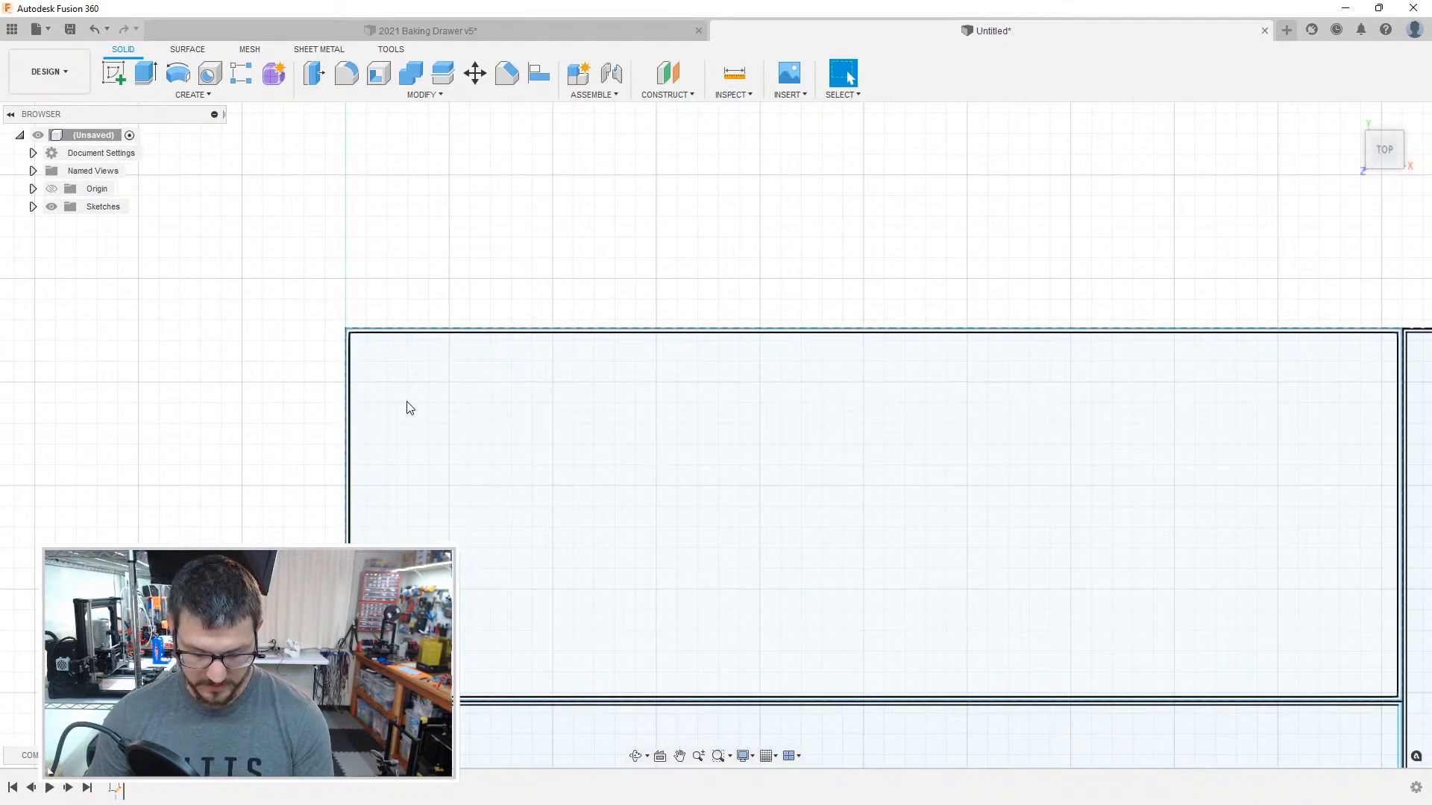
Step: Extrude the wall profile around the uppermost 90 mm deep compartment to a height of 40 mm
scroll(408, 408, "up", 3)
middle_click_drag(405, 406, 459, 653)
key("e")
scroll(357, 527, "up", 3)
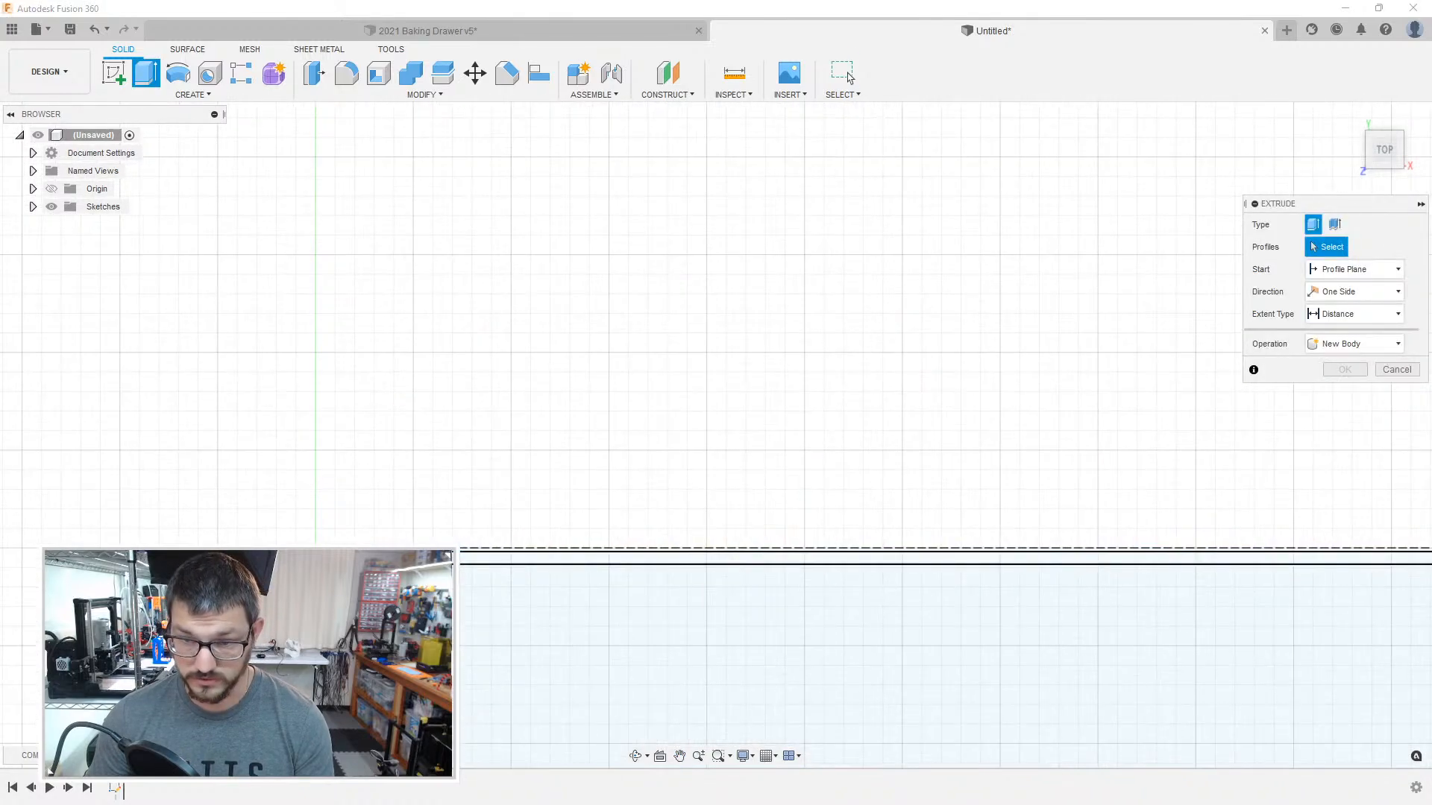
left_click(365, 558)
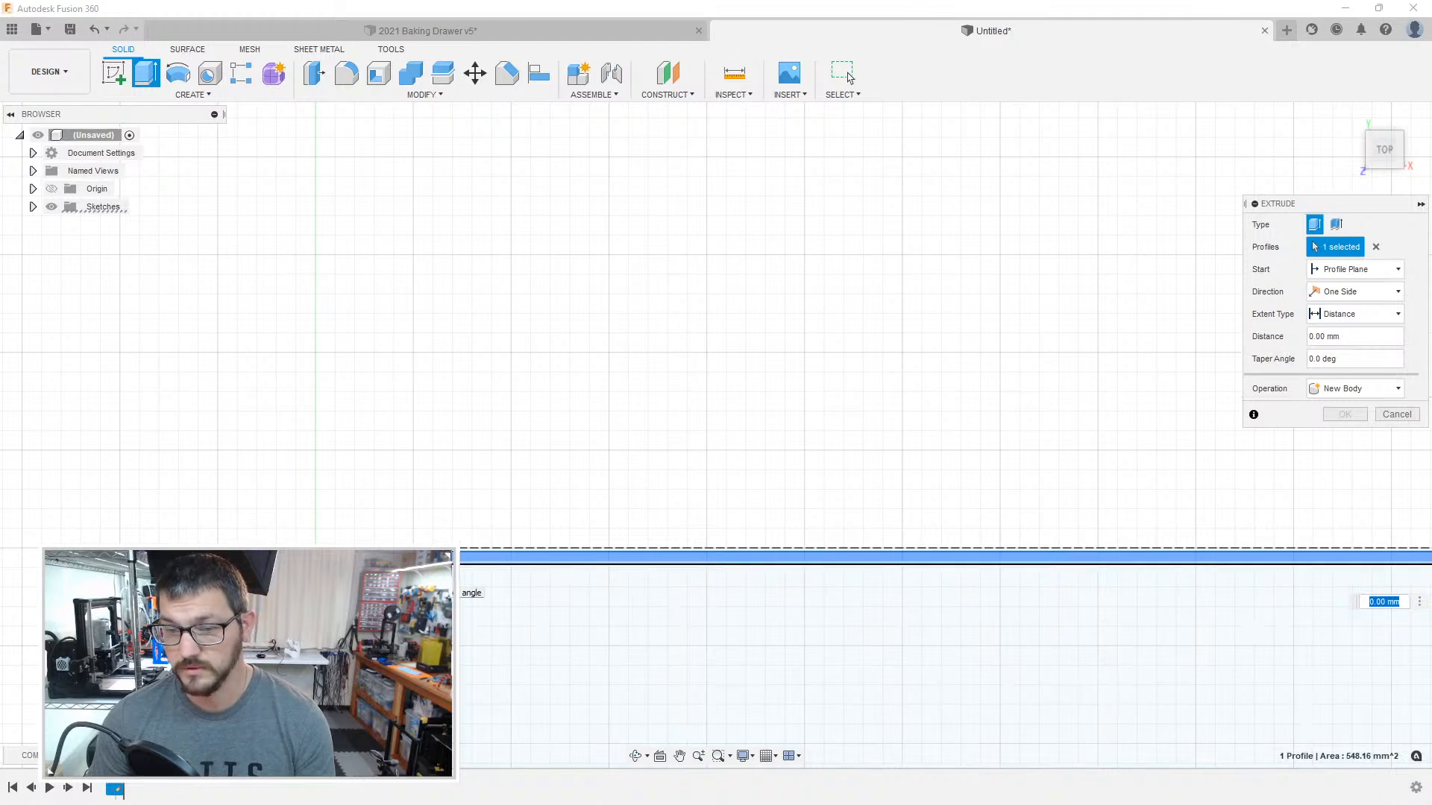
scroll(294, 288, "up", 2)
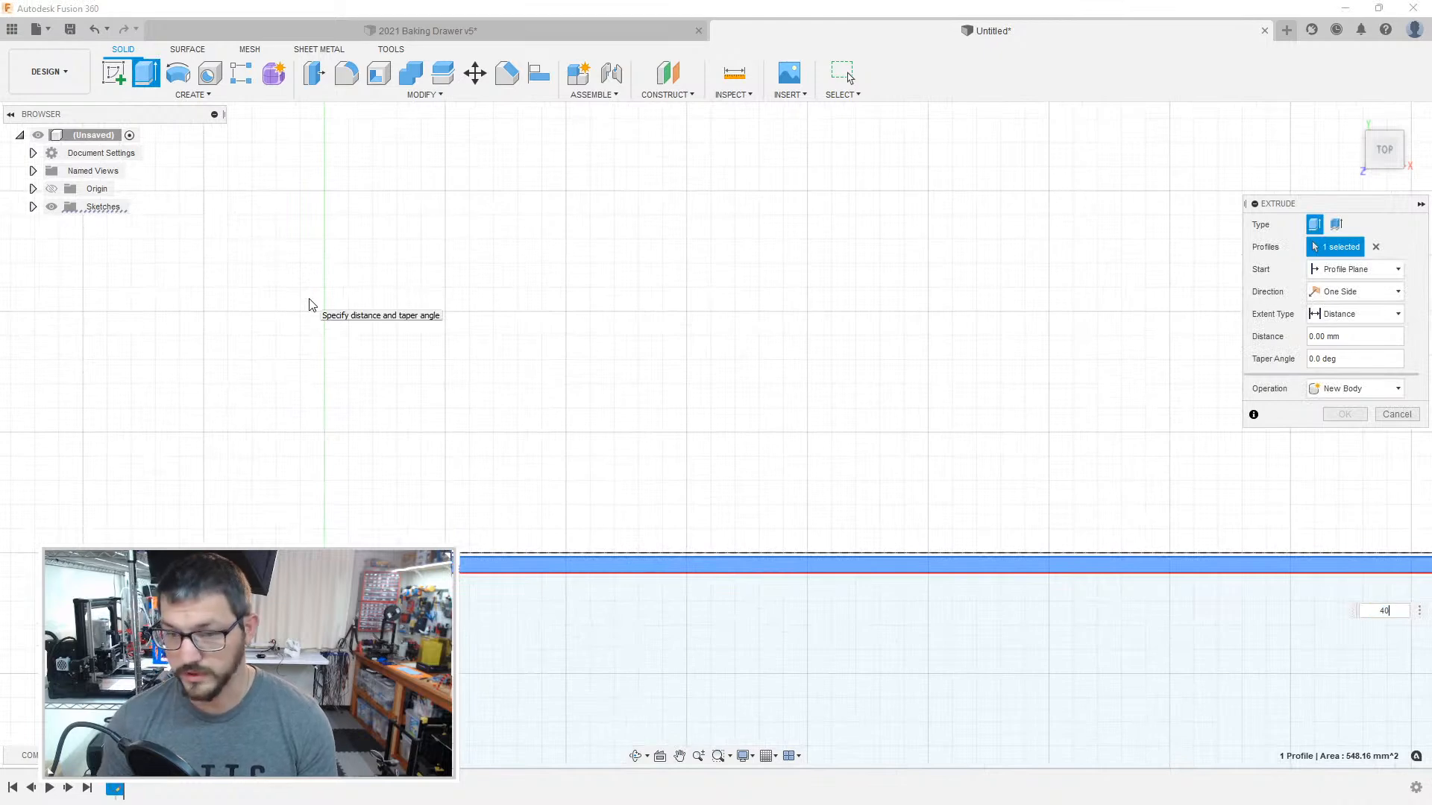
key("Return")
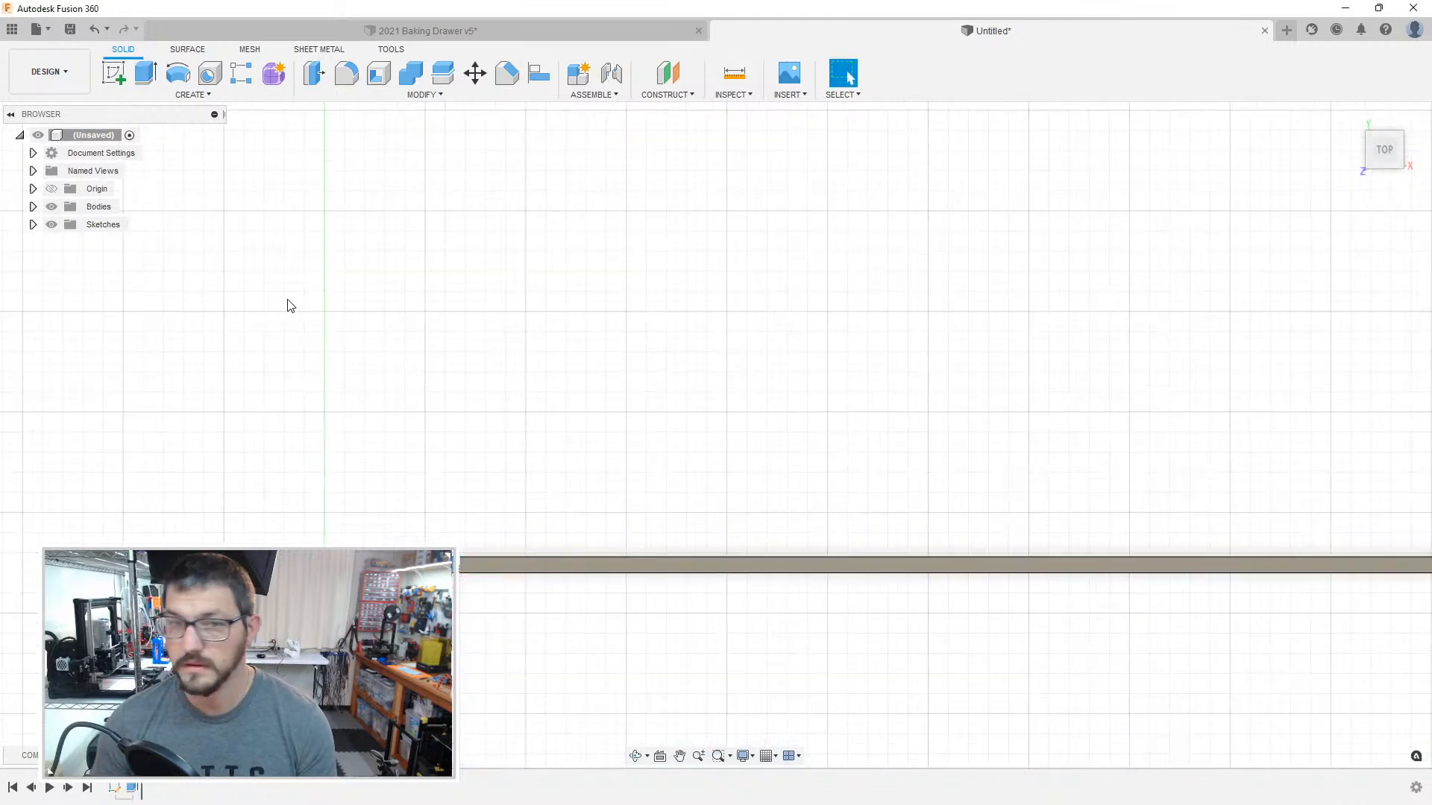
Step: Show Sketch1 again and extrude the uppermost compartment's inner floor profile by 2 mm
left_click(33, 224)
left_click(65, 242)
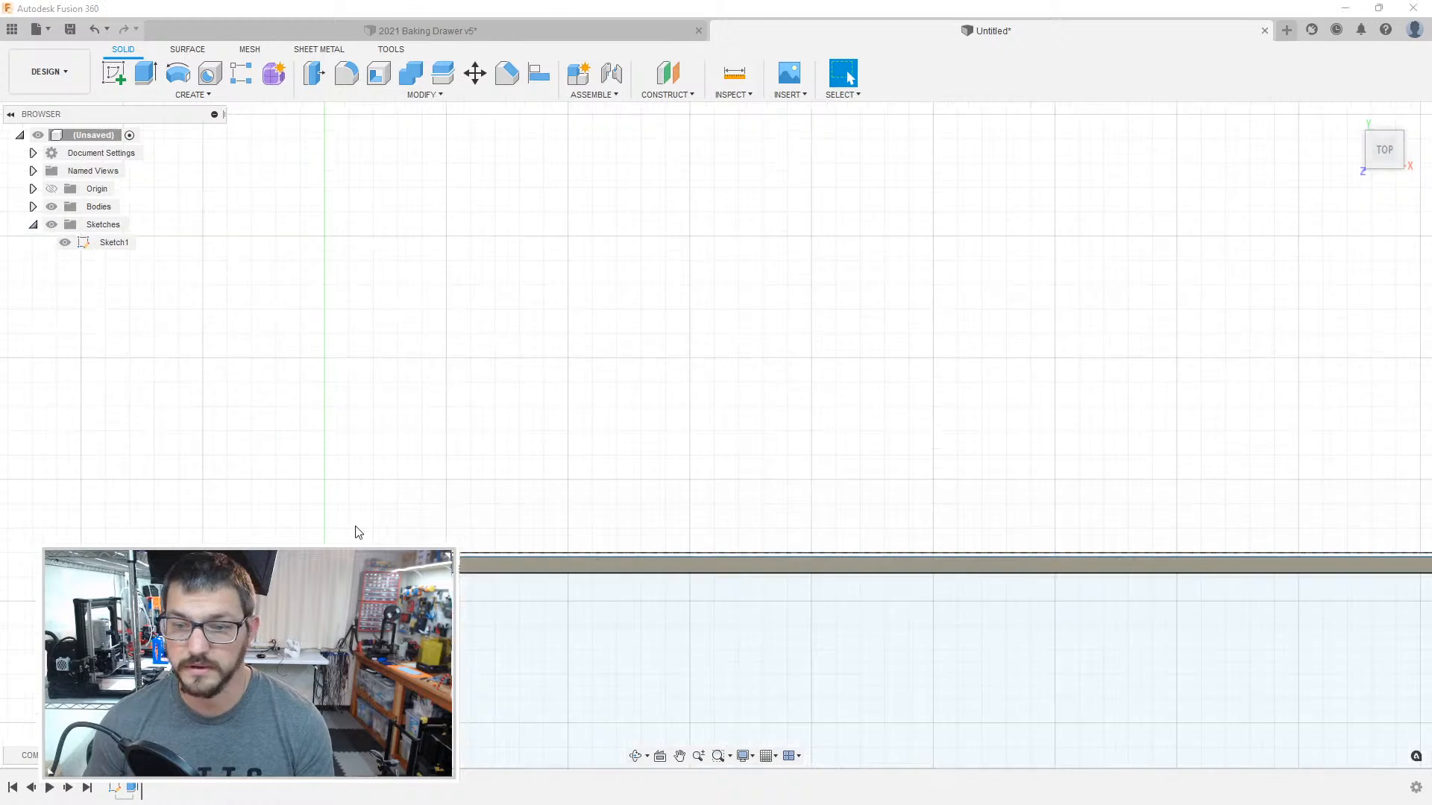
key("e")
left_click(114, 242)
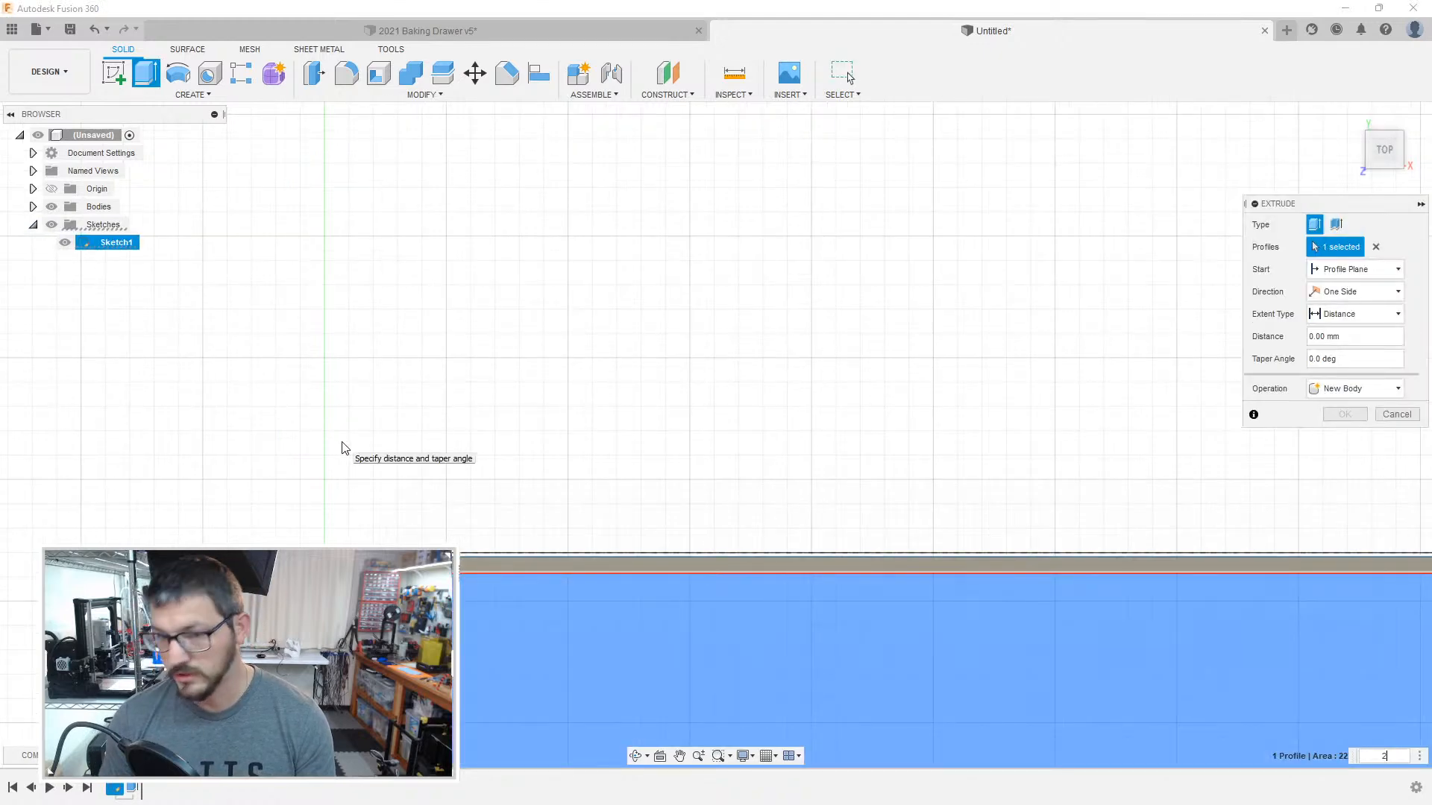
key("Return")
scroll(482, 403, "down", 8)
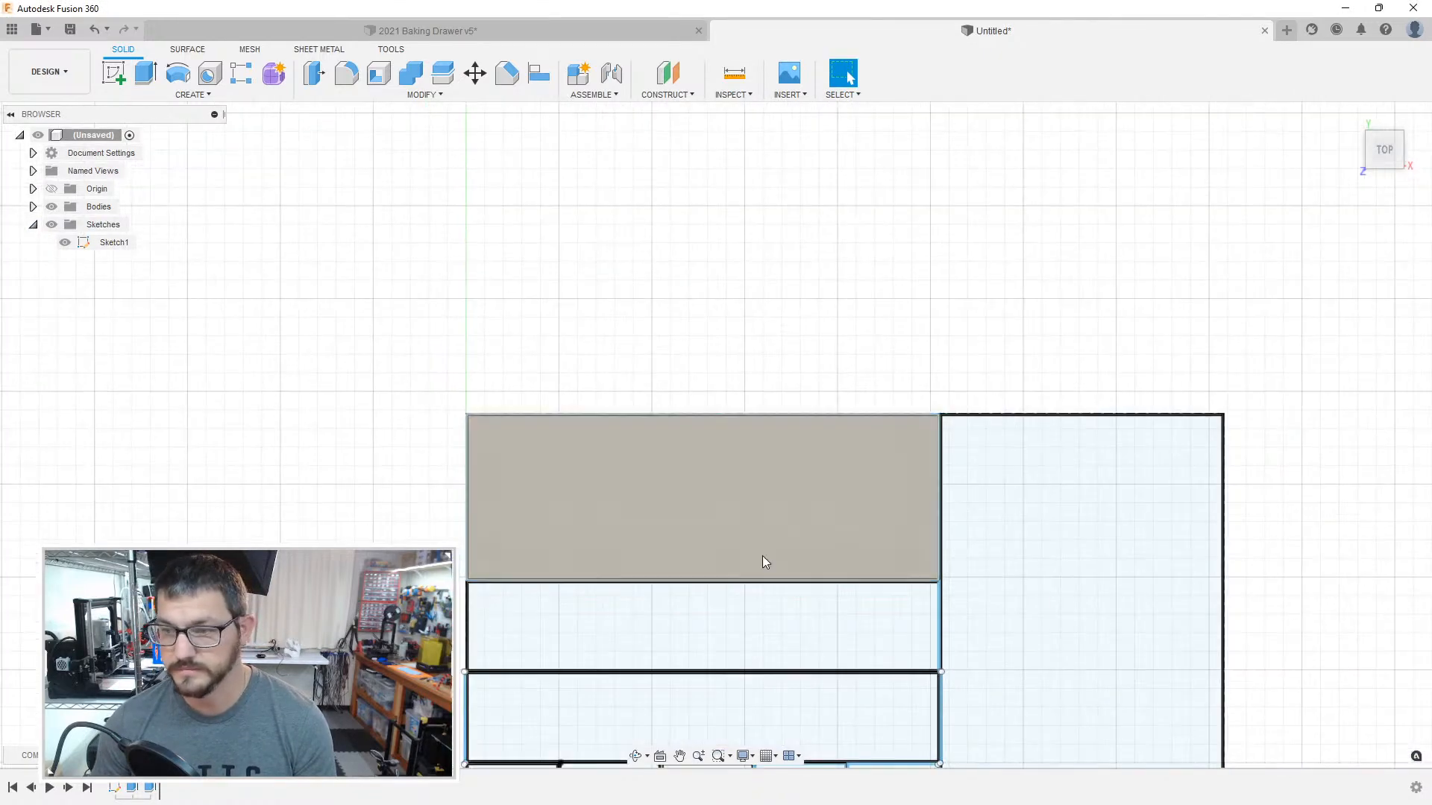
Step: Search the appearance library for blue and apply Plastic - Matte (Blue) to the uppermost compartment's box
middle_click_drag(795, 580, 758, 434)
scroll(758, 435, "up", 5)
middle_click_drag(620, 486, 583, 442, "shift")
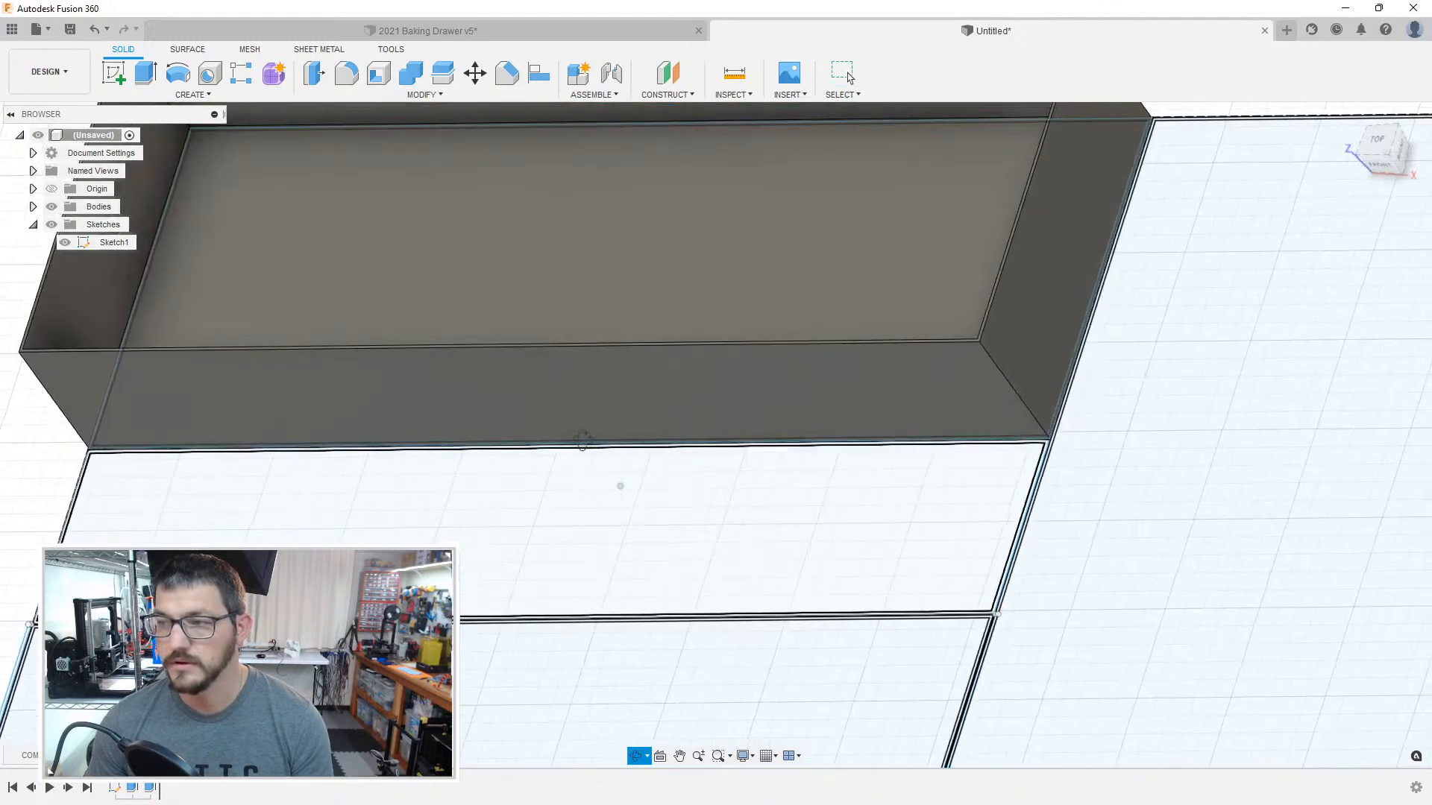
scroll(708, 571, "down", 5)
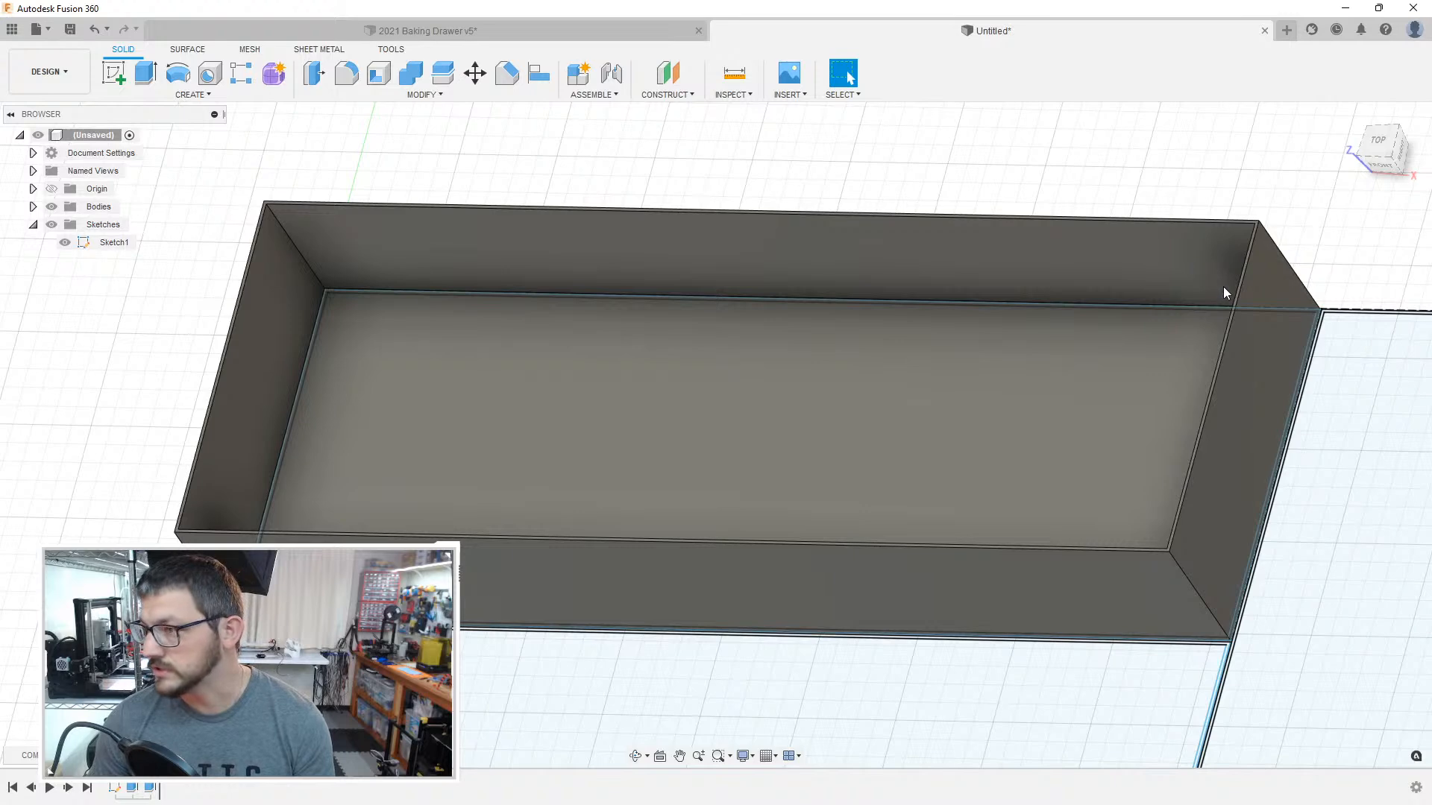
key("a")
left_click(1174, 436)
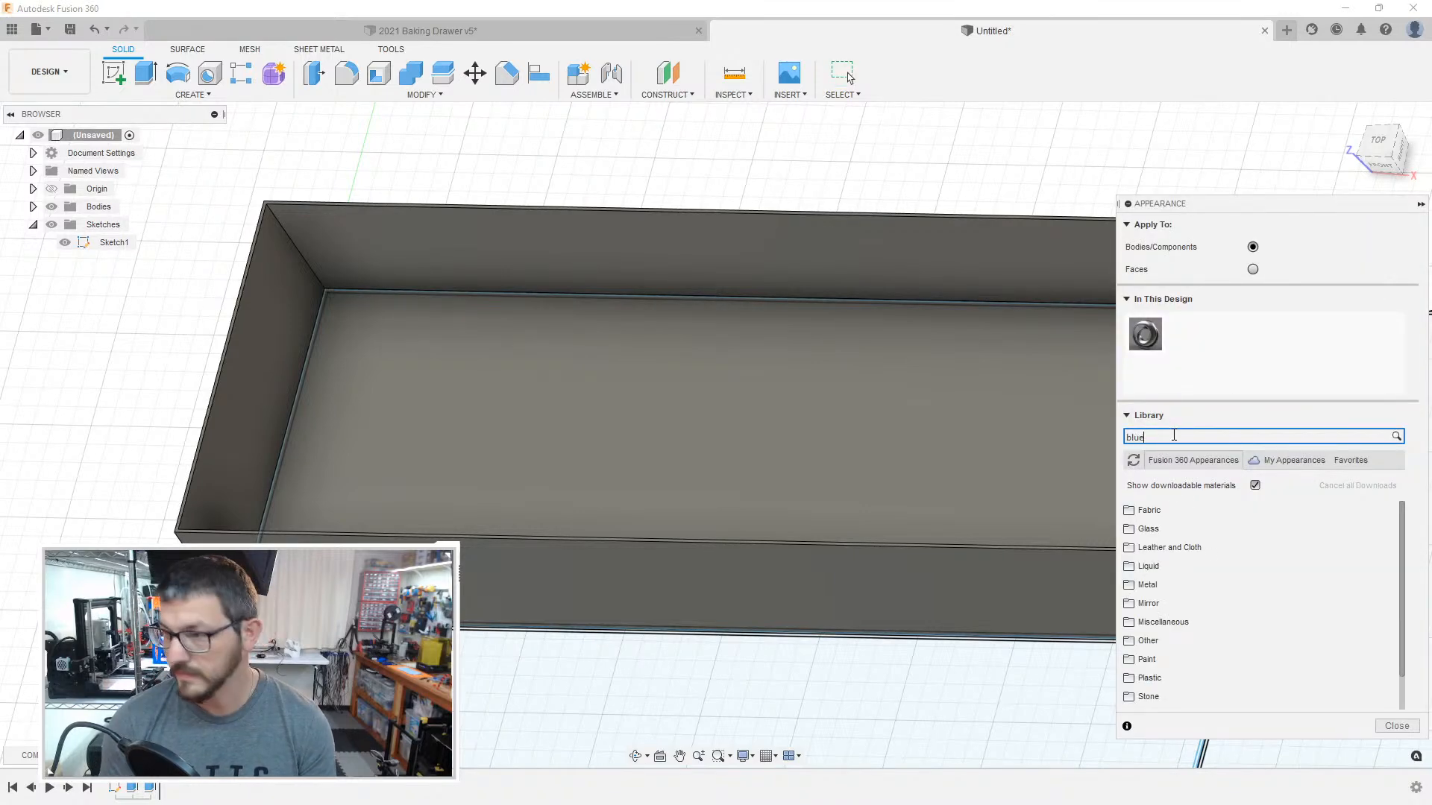
type("blue")
key("Return")
scroll(1198, 589, "down", 3)
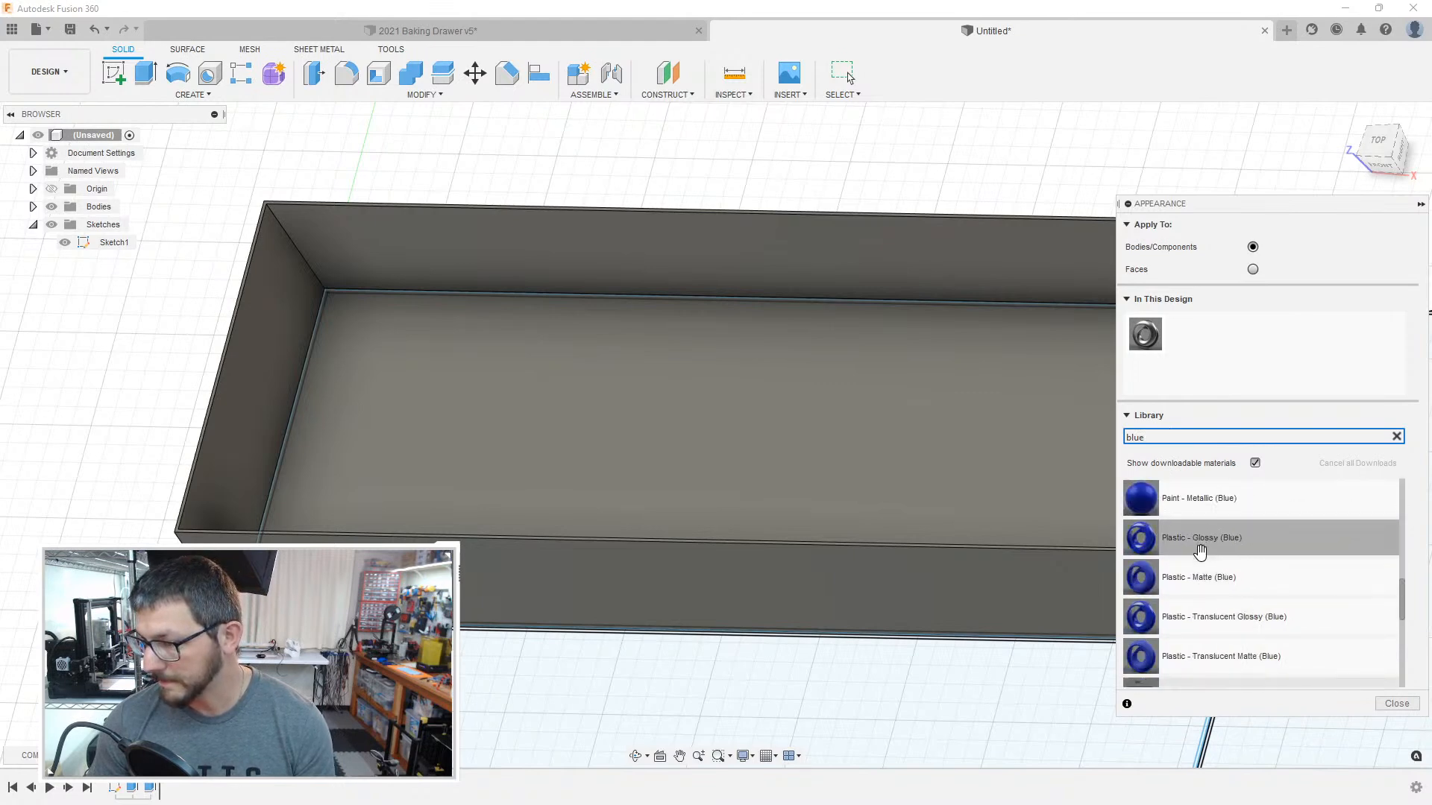
left_click_drag(1198, 570, 854, 388)
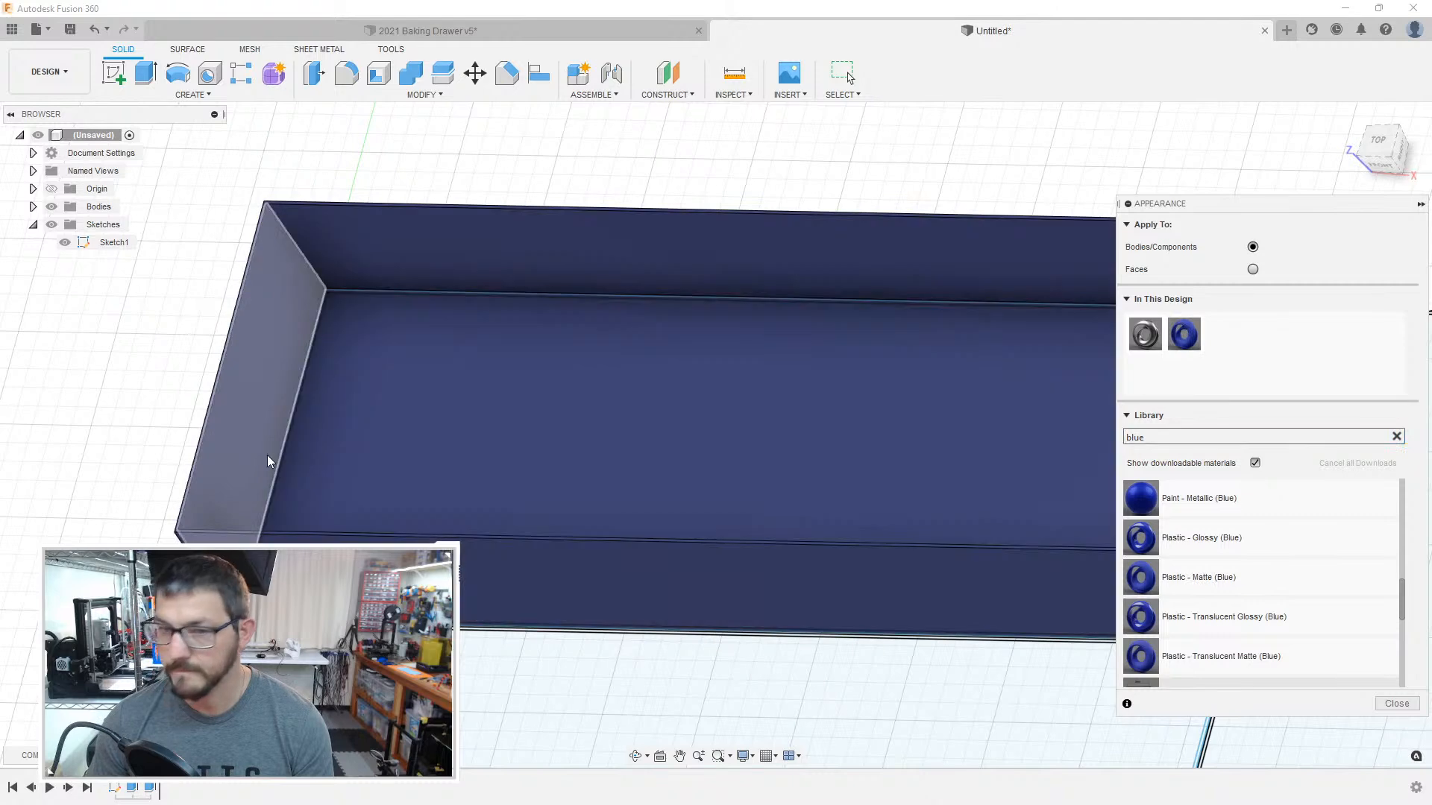
Step: Extrude the wall profile of the 49 mm deep compartment next to the blue box to the same height as that box
middle_click_drag(169, 490, 249, 270)
scroll(233, 418, "up", 4)
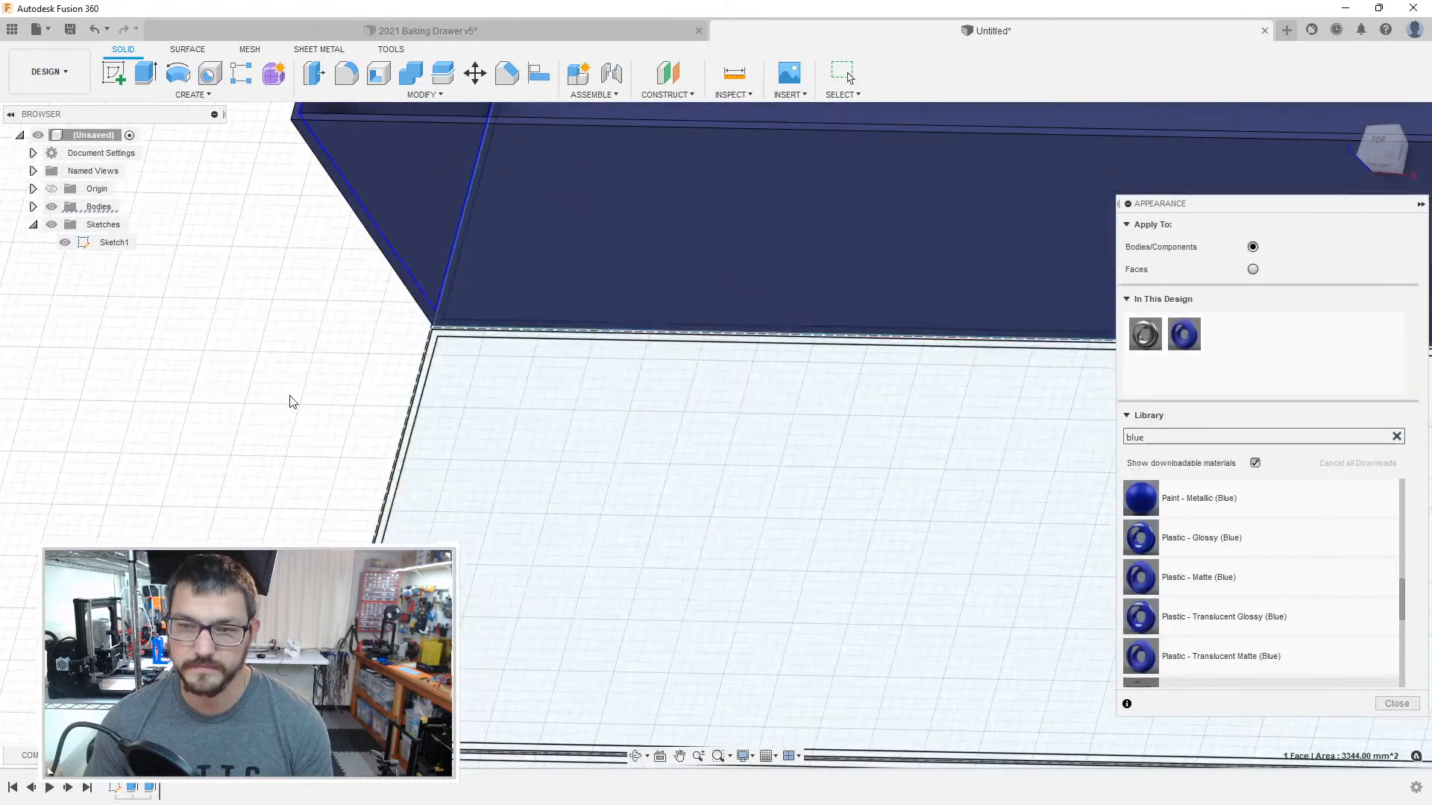
scroll(288, 406, "up", 3)
key("e")
left_click(513, 381)
type("65")
key("Return")
Step: Extrude the inner floor profile of the 49 mm deep compartment to close its base
key("e")
left_click(568, 387)
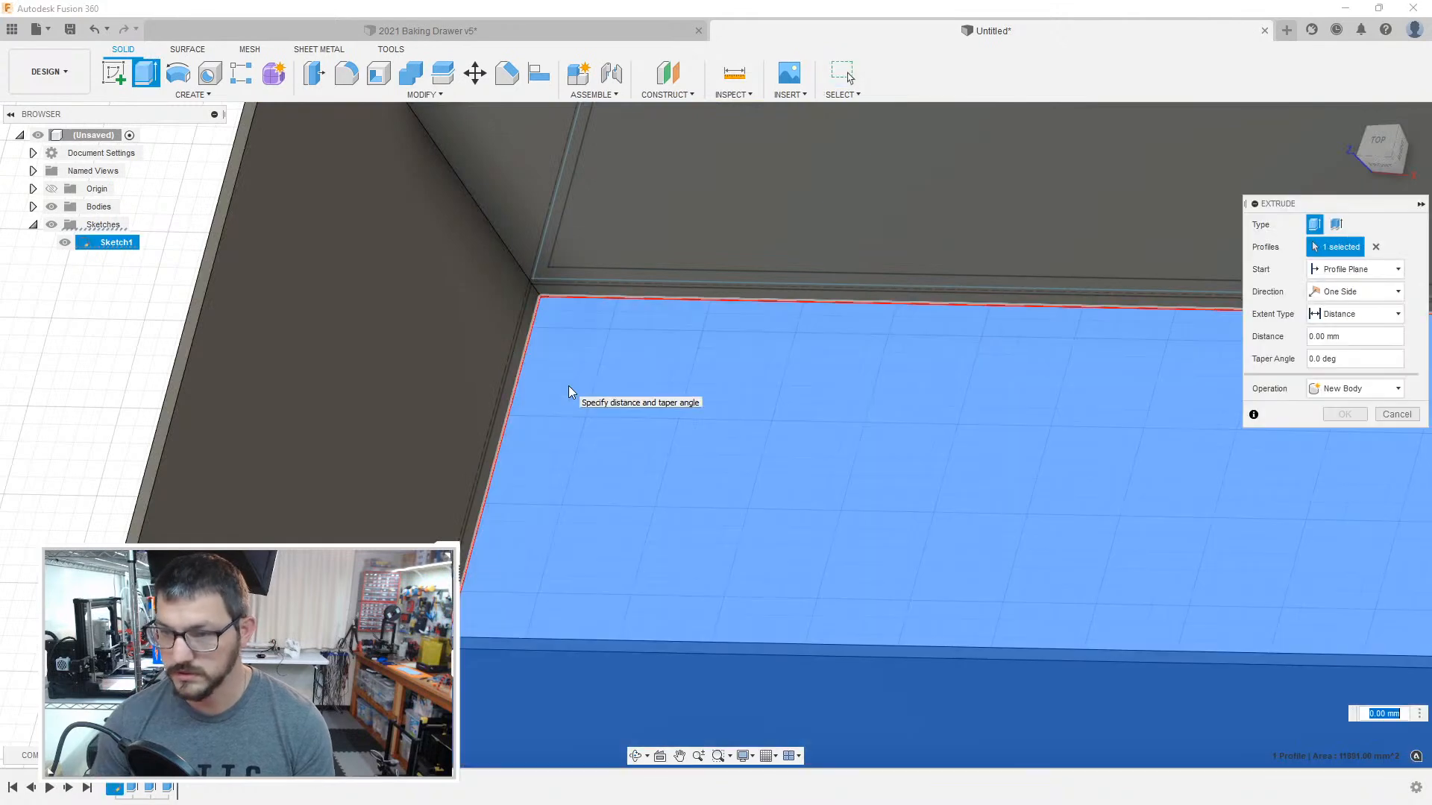
key("Return")
scroll(575, 385, "down", 5)
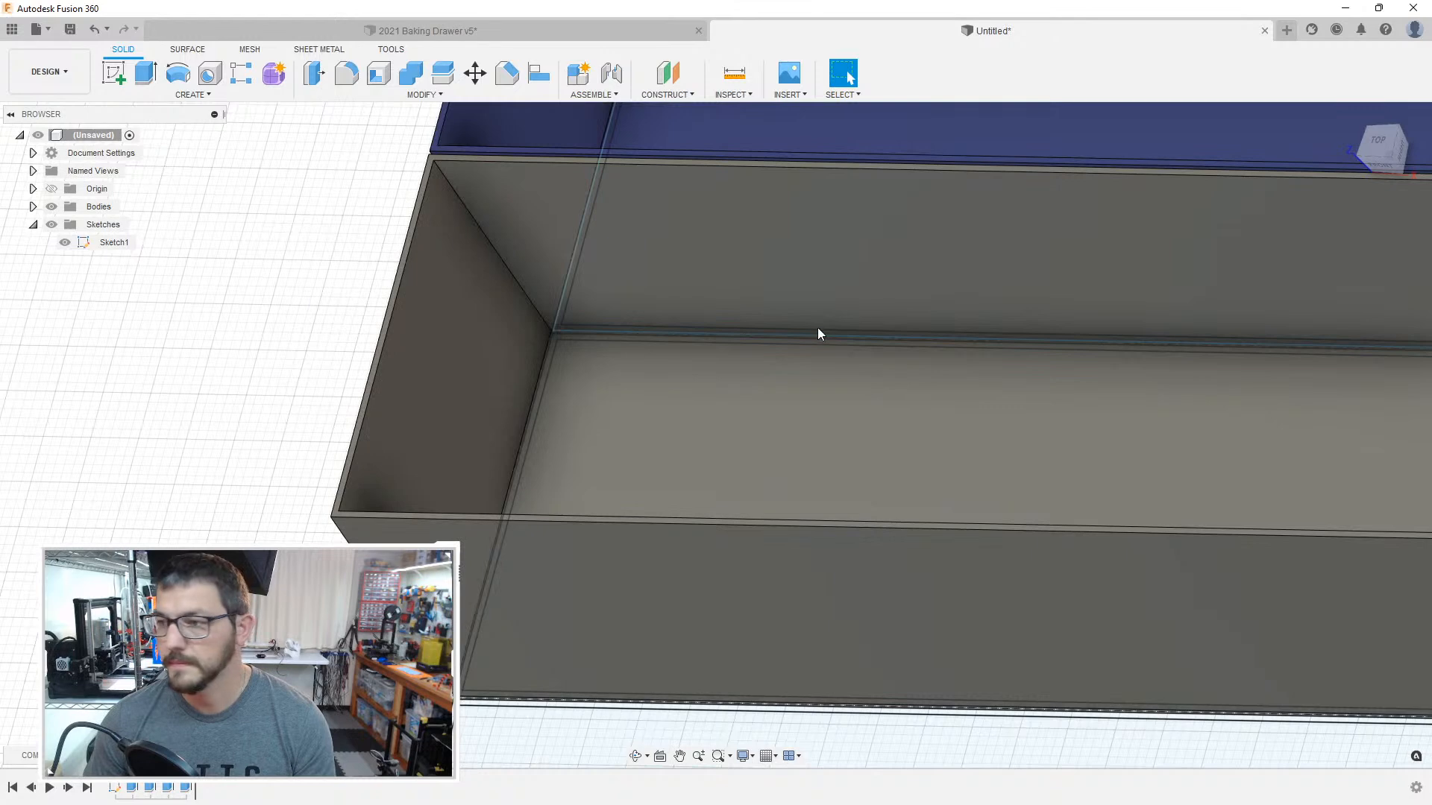
key("a")
left_click(1167, 436)
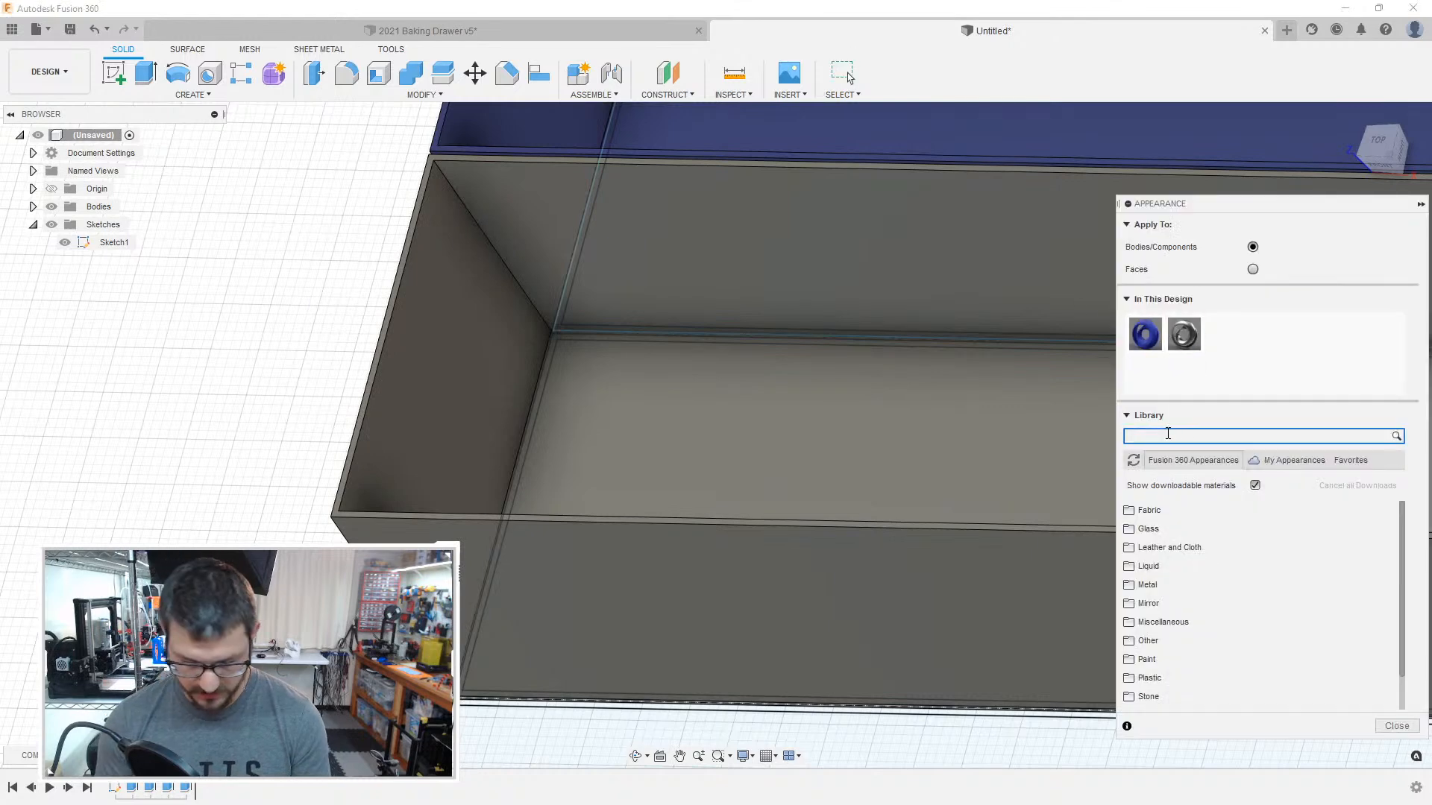
key("Return")
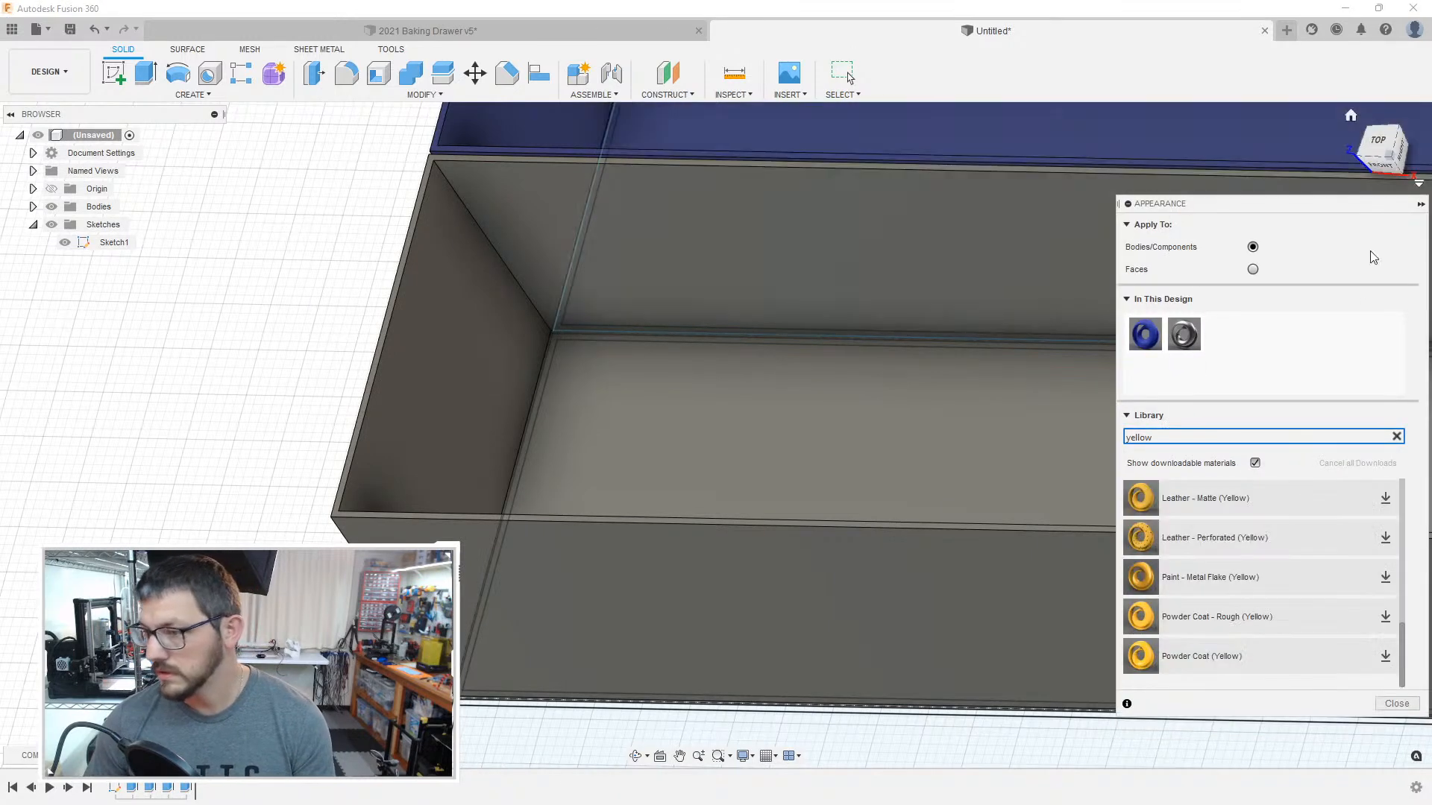
left_click(1204, 653)
left_click_drag(802, 494, 704, 470)
left_click_drag(1038, 631, 1011, 623)
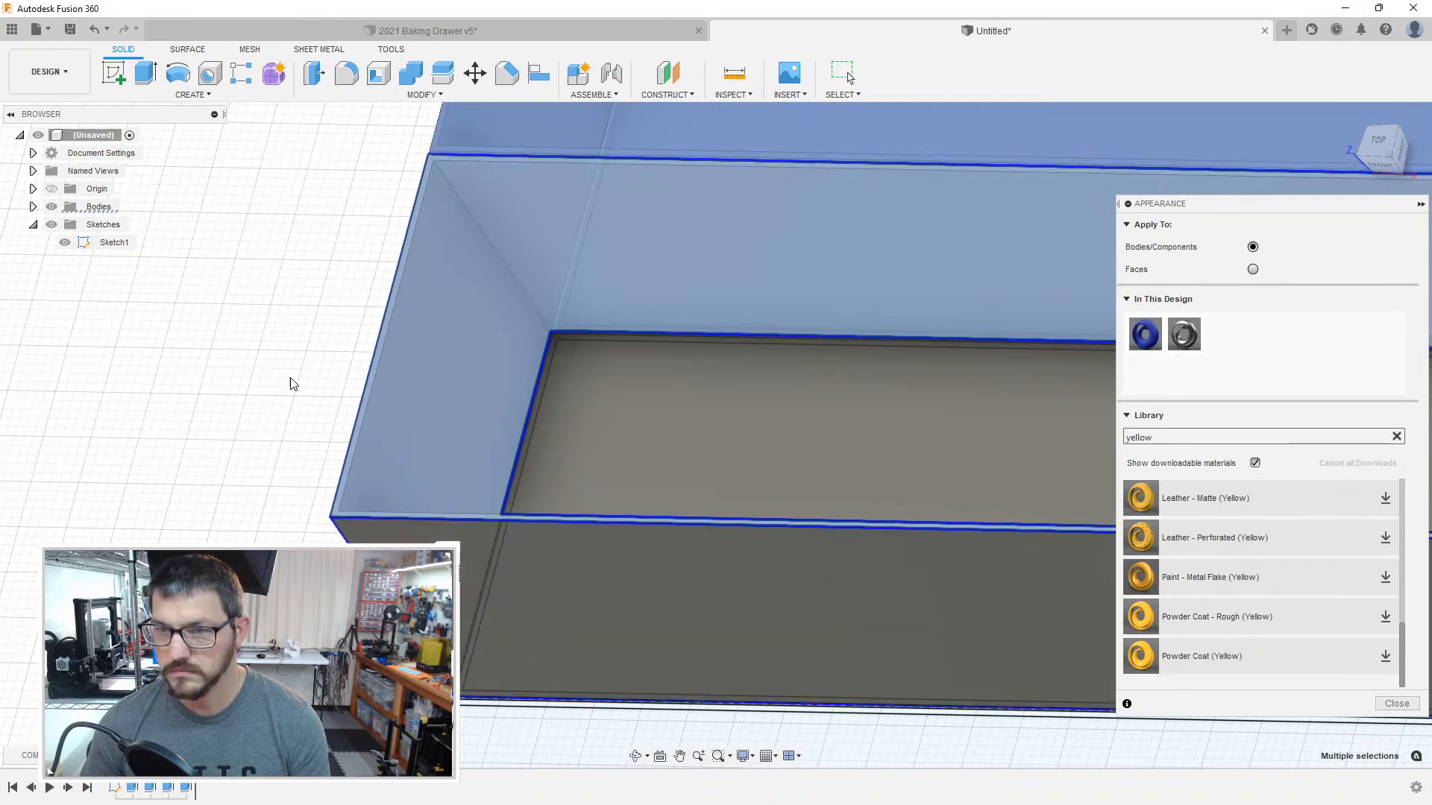
key("Escape")
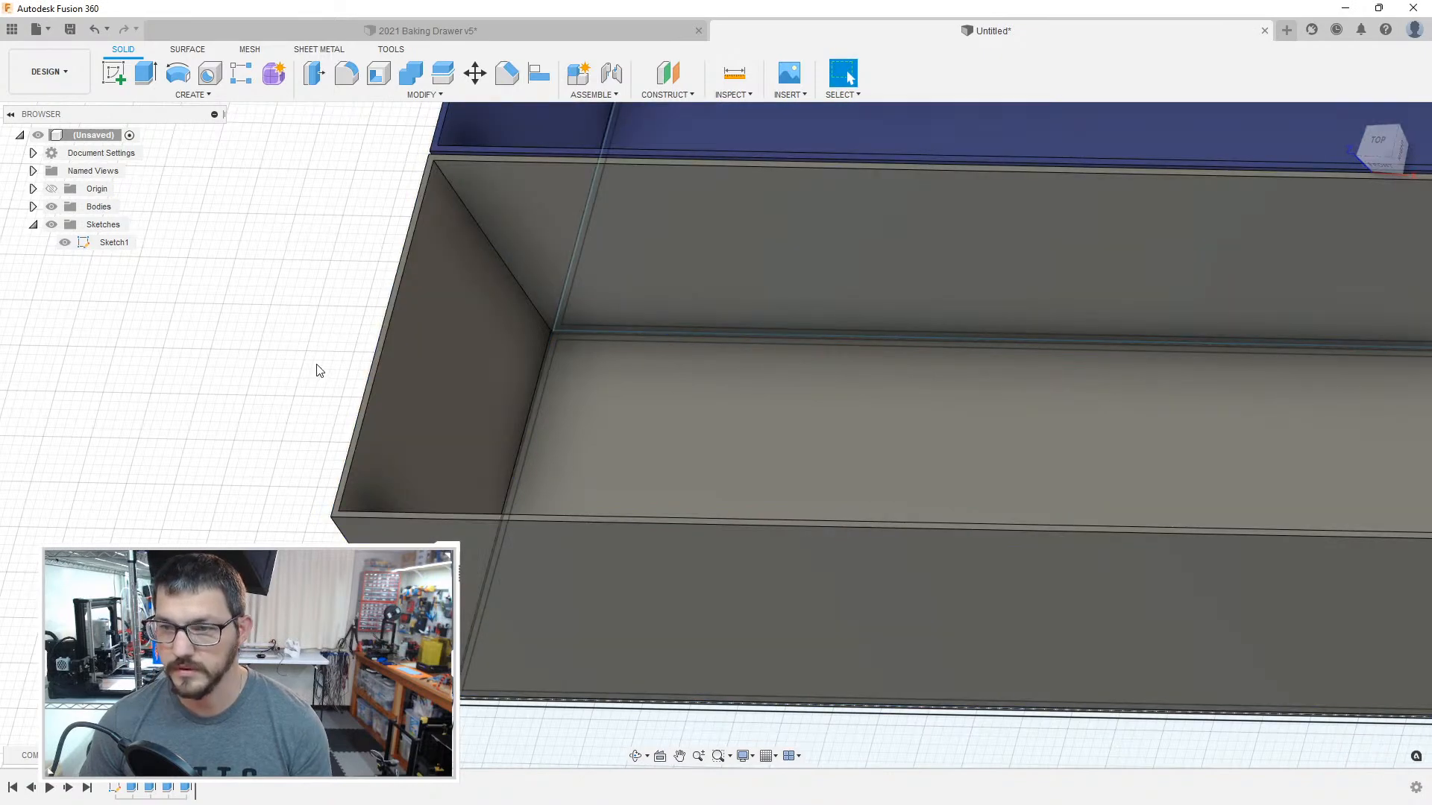
Step: Search the appearance library for yellow without downloadable materials and apply Plastic - Glossy (Yellow) to the 49 mm deep compartment's box
key("a")
left_click(1200, 435)
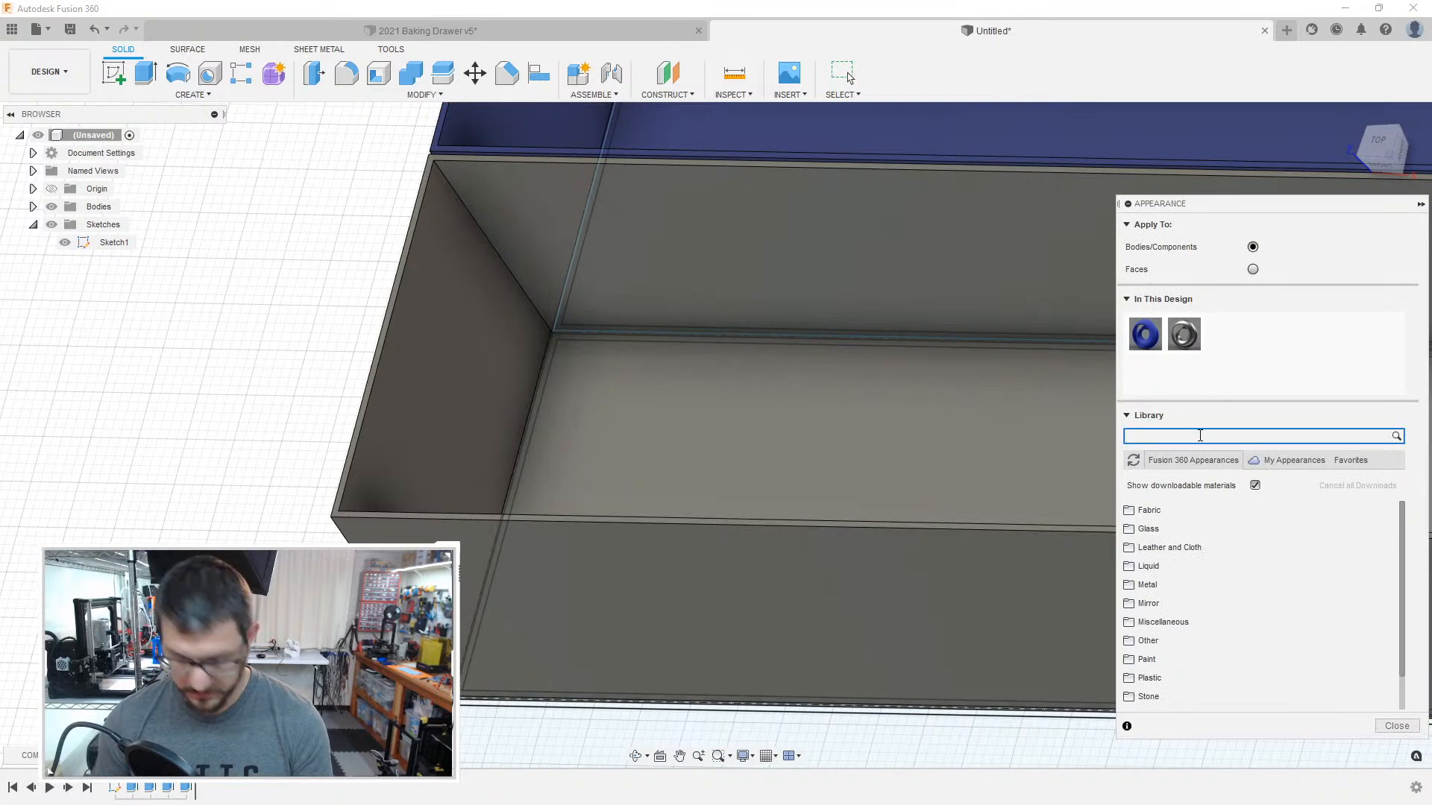
type("yellow")
key("Return")
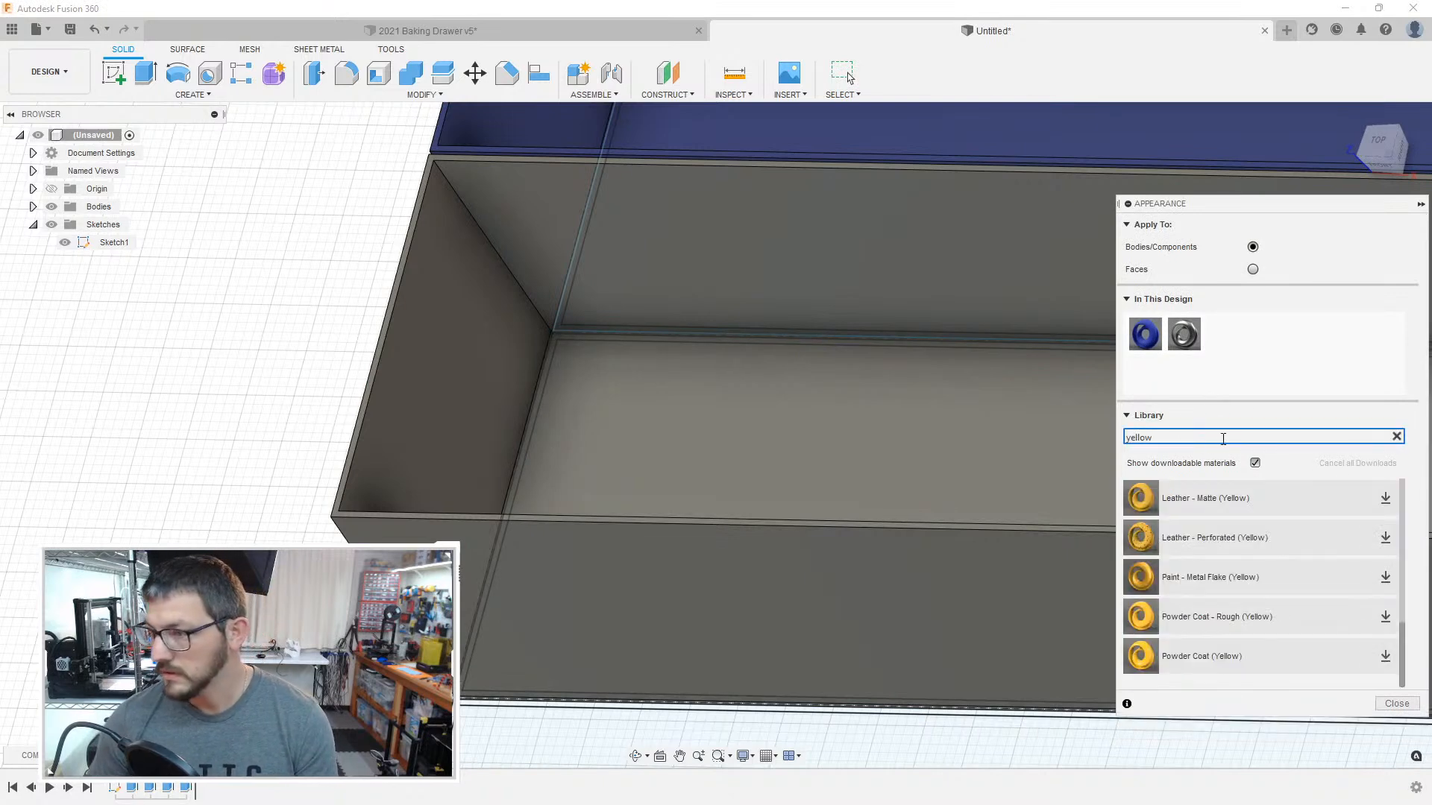
left_click(1255, 463)
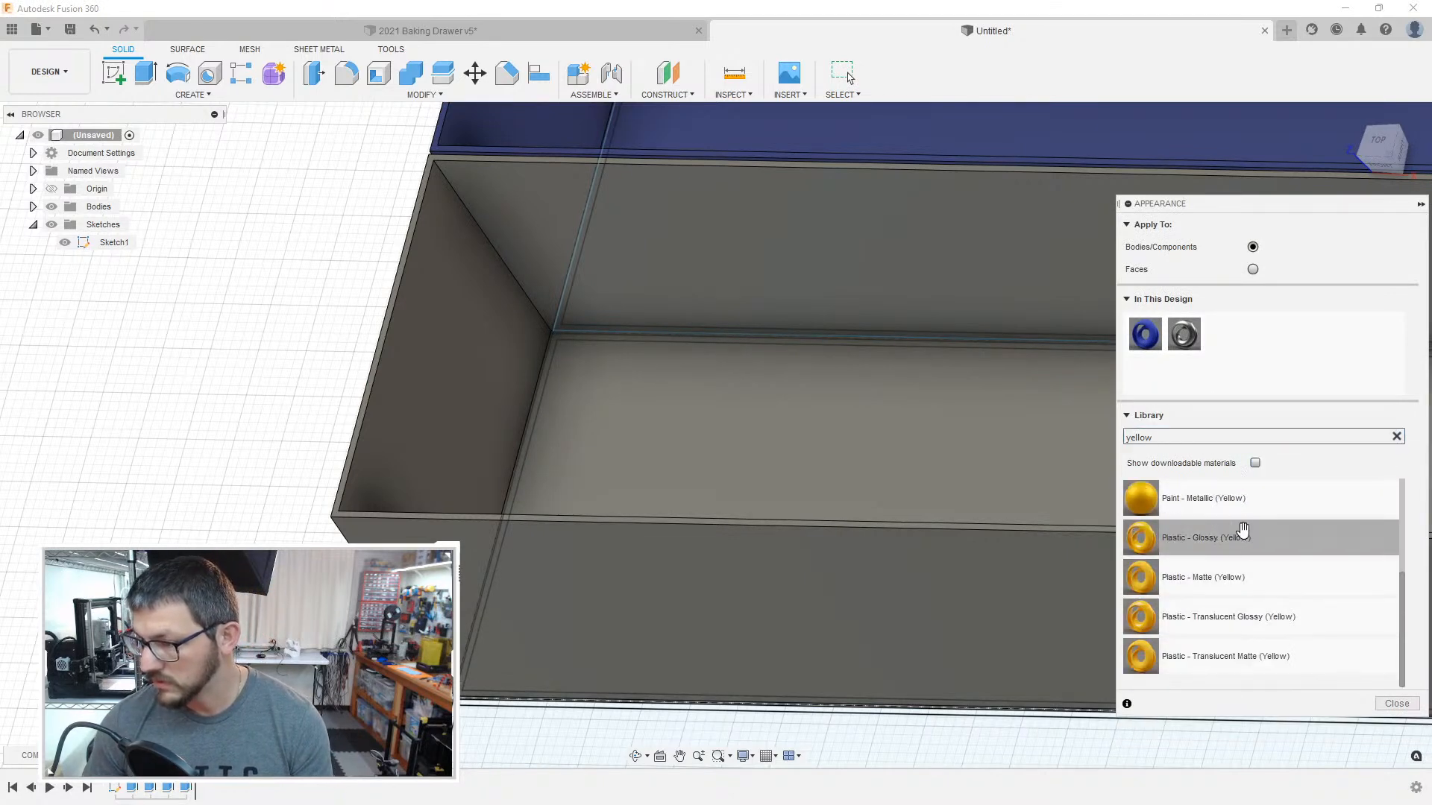
left_click_drag(1244, 540, 795, 588)
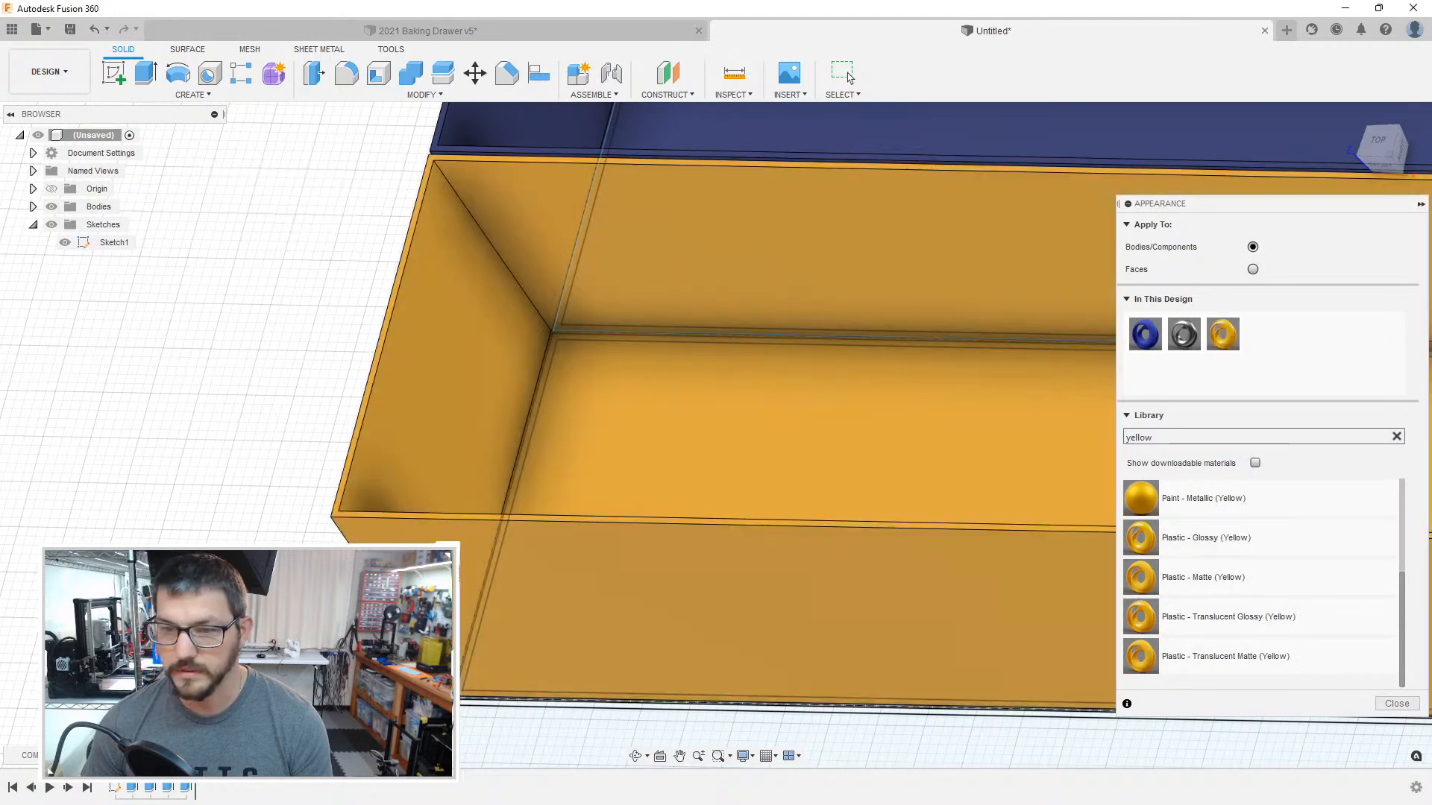
middle_click_drag(283, 760, 304, 478)
scroll(465, 422, "up", 4)
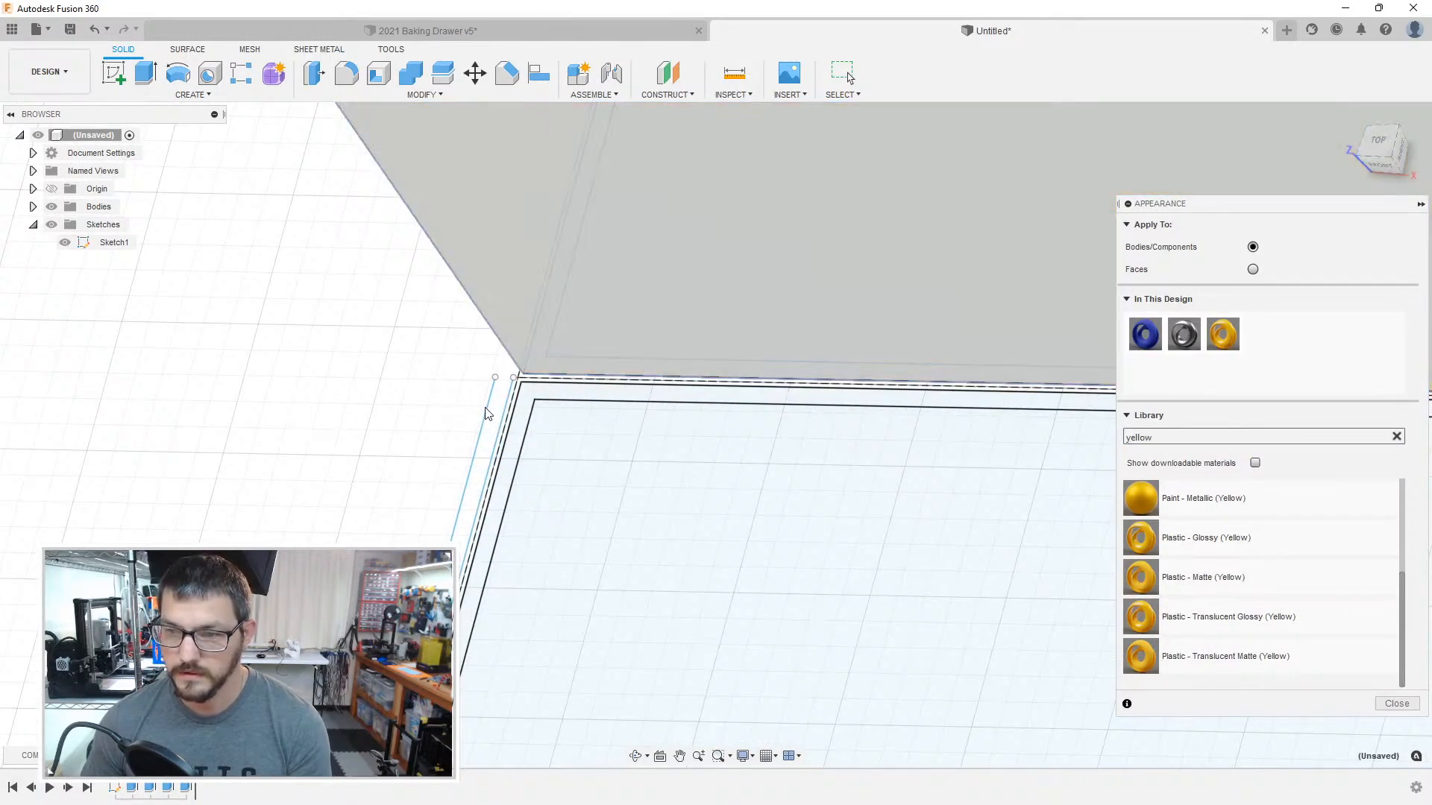
left_click(1396, 703)
Step: Extrude the wall profile of the compartment adjoining the yellow box to the same height as that box
double_click(142, 243)
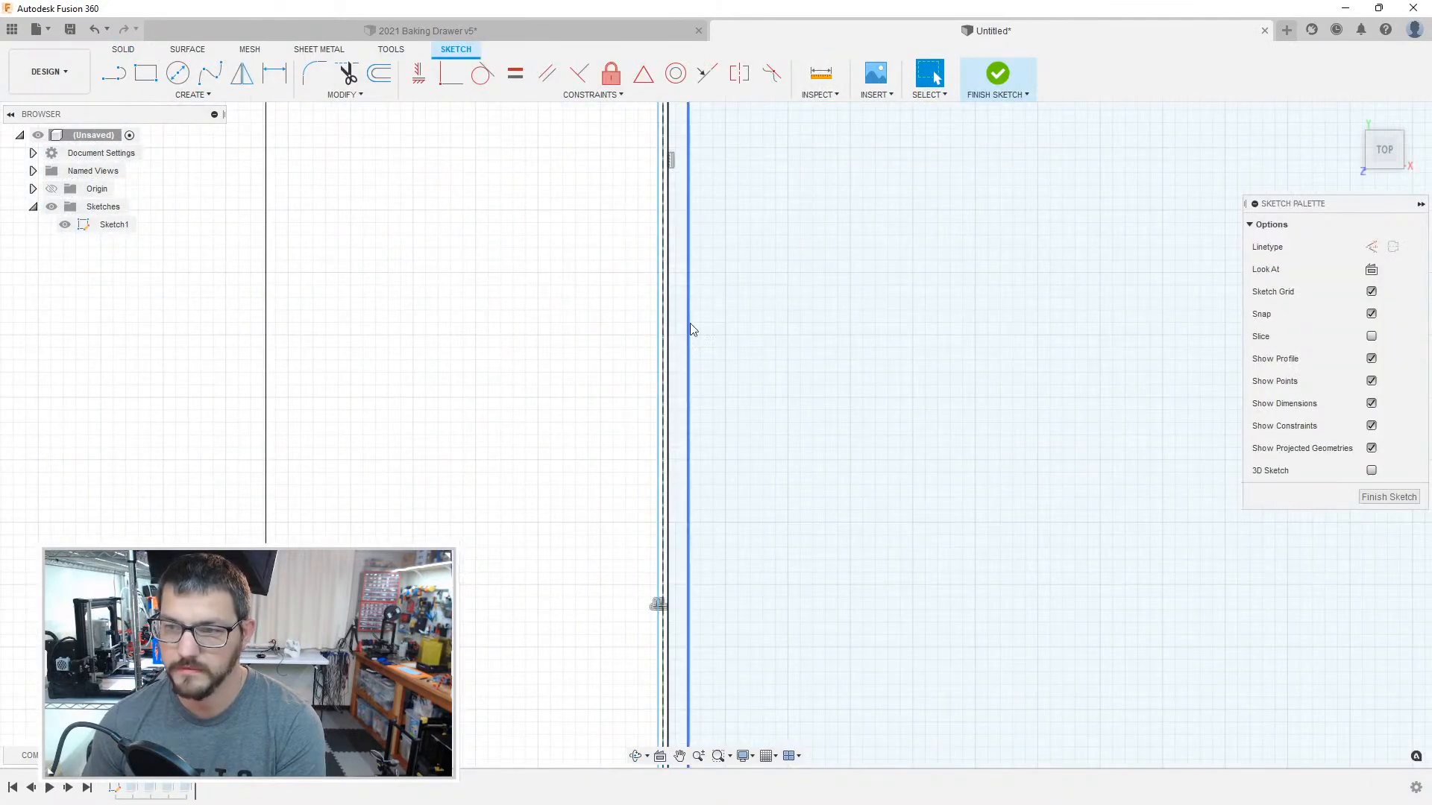
left_click(1388, 497)
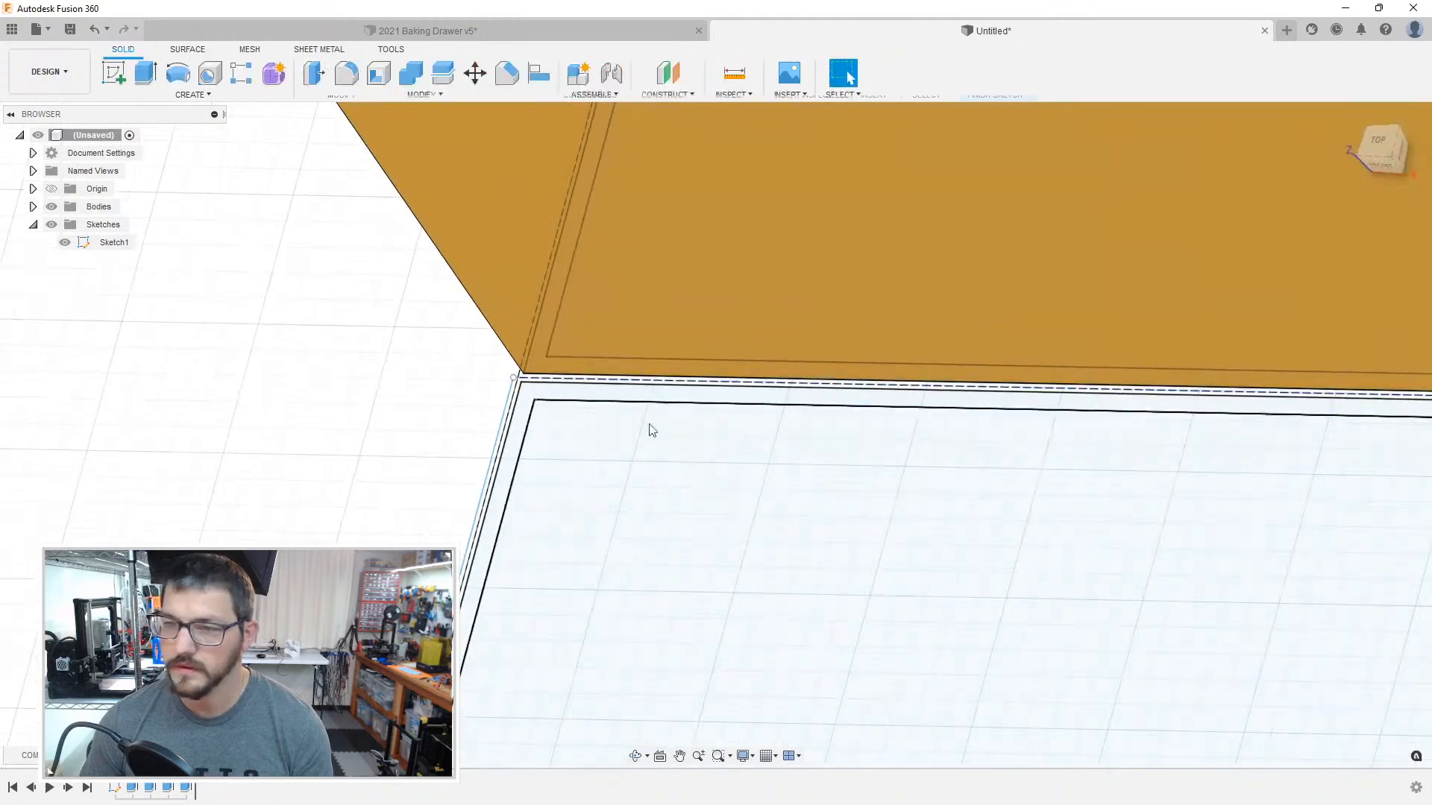
left_click(500, 379)
left_click(446, 385)
key("e")
left_click(530, 385)
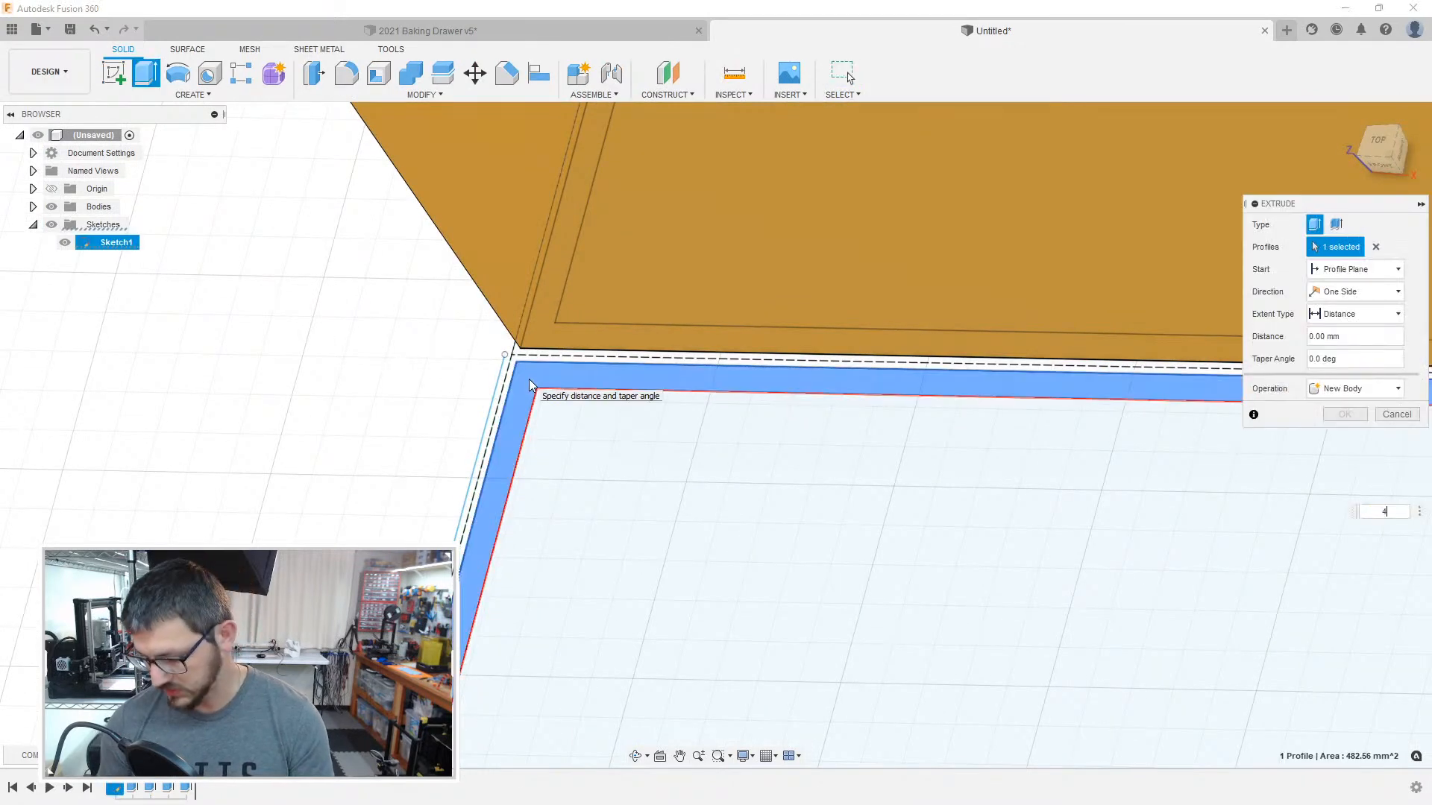
key("Escape")
Step: Extrude the inner floor profile of the compartment adjoining the yellow box by 2 mm
key("e")
left_click(573, 452)
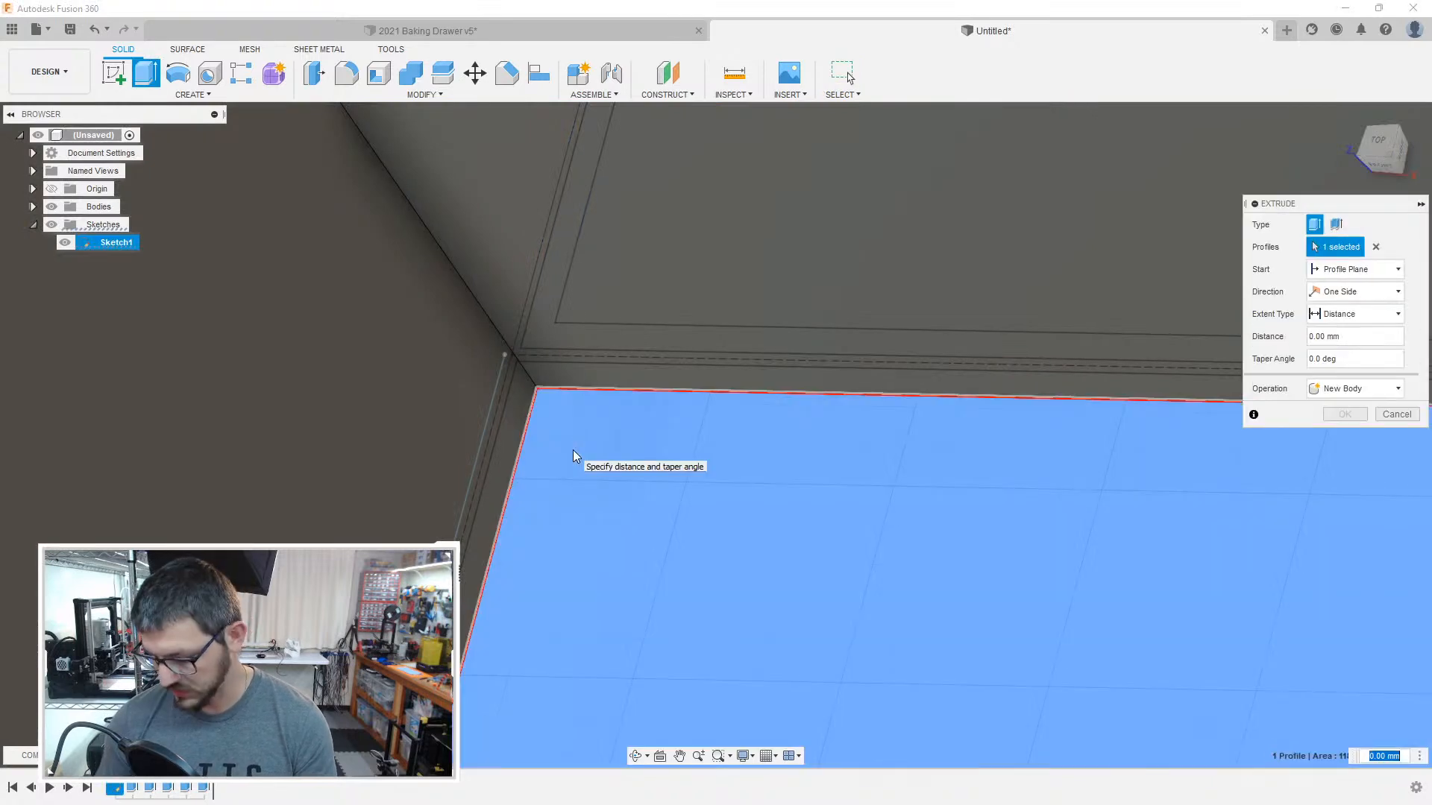
type("2")
key("Return")
scroll(563, 451, "down", 5)
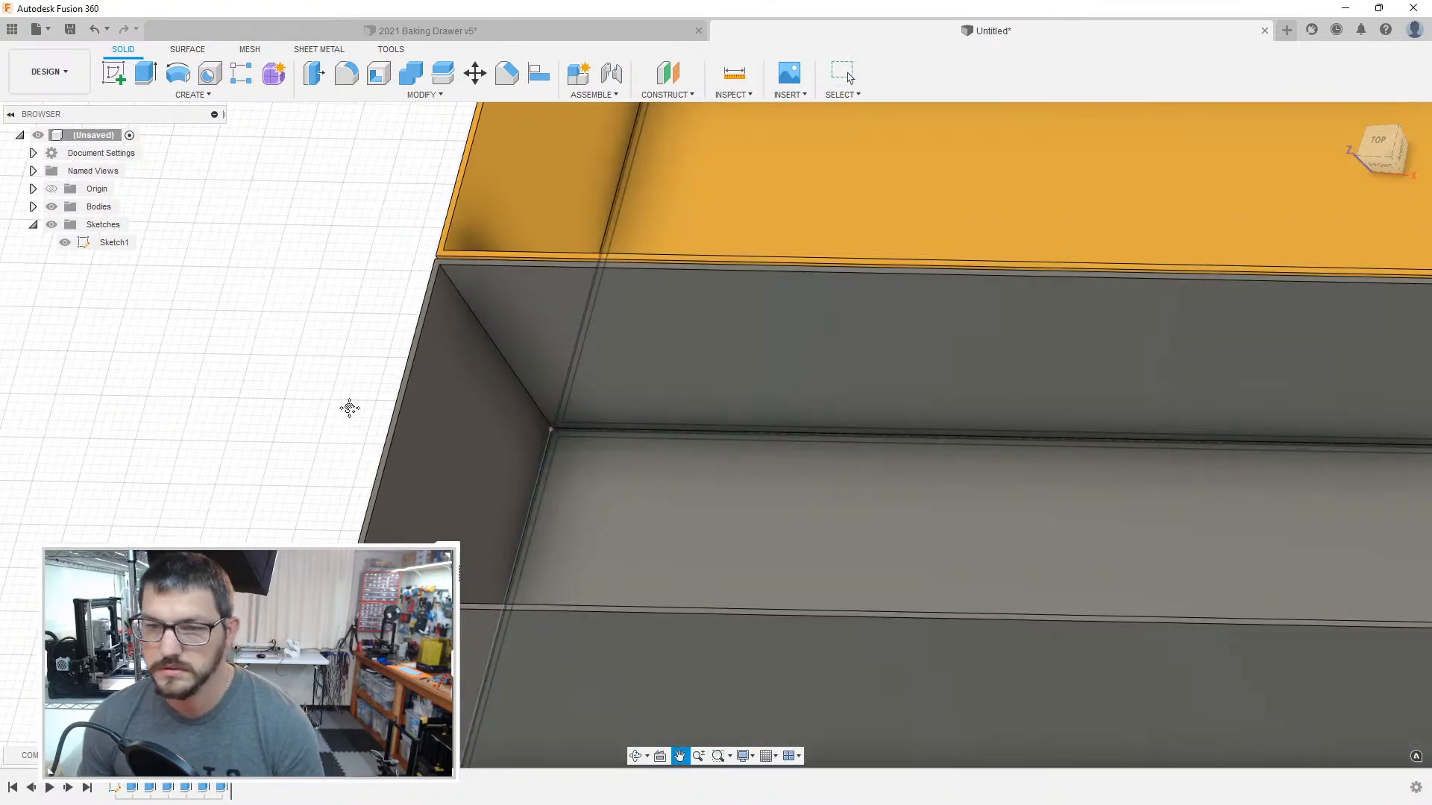
middle_click_drag(349, 408, 350, 398)
Step: Search the appearance library for red and apply a red plastic to the box adjoining the yellow one
key("a")
left_click(1176, 434)
type("red")
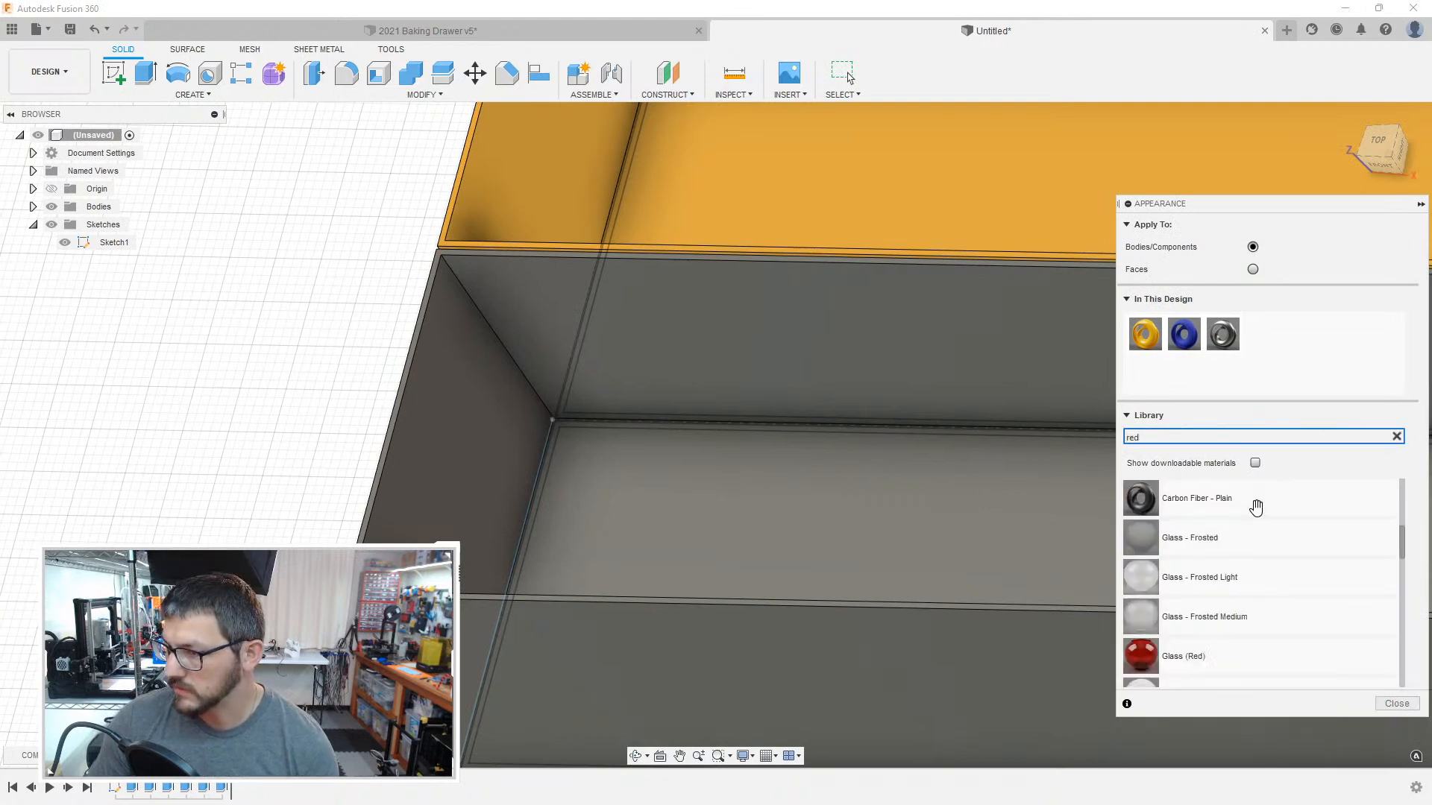
scroll(1272, 520, "down", 10)
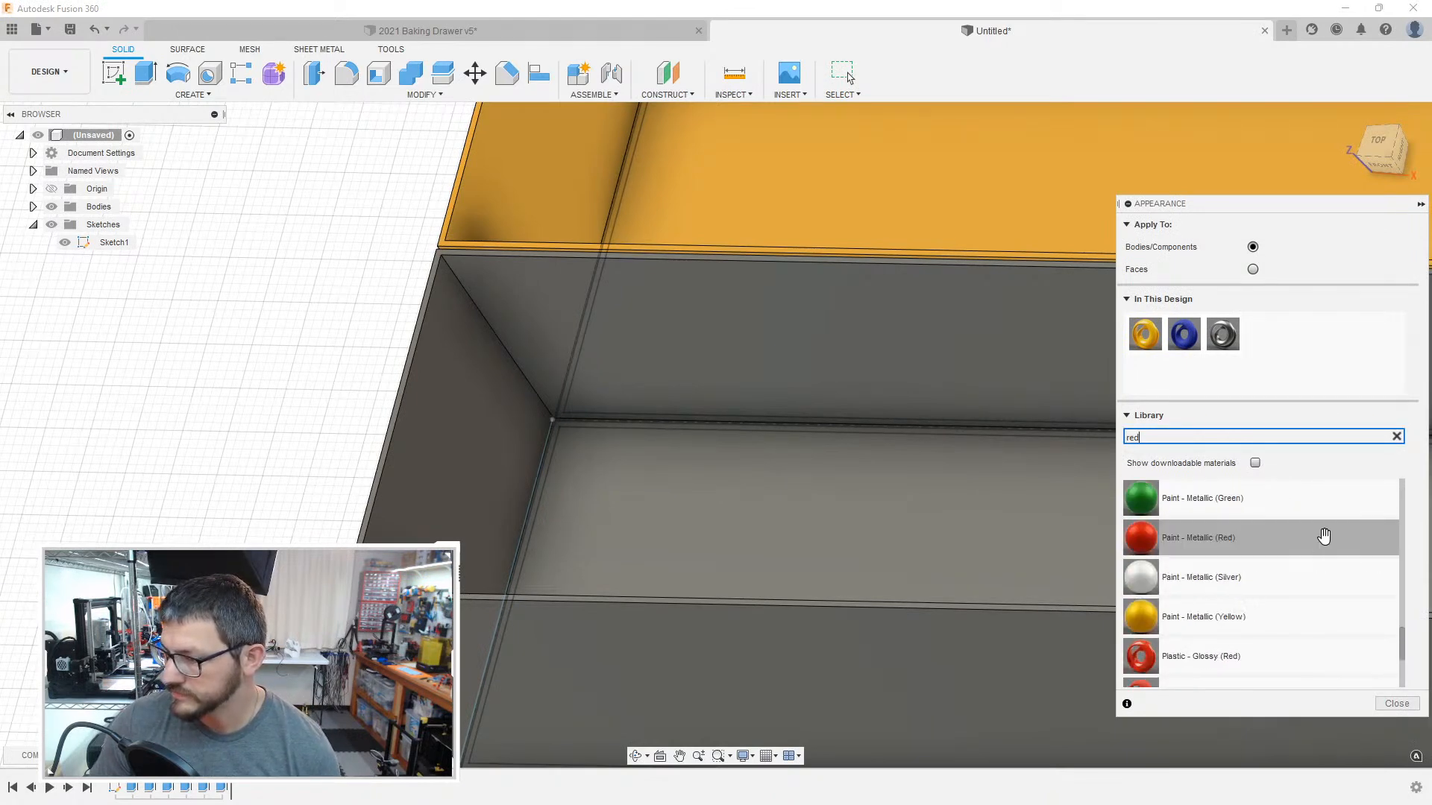
scroll(1306, 539, "down", 3)
left_click_drag(1227, 576, 722, 539)
Step: Extrude the wall profile of the leftmost compartment adjoining the red box to the same height as that box
middle_click_drag(292, 723, 321, 373)
scroll(470, 435, "up", 5)
key("e")
left_click(563, 475)
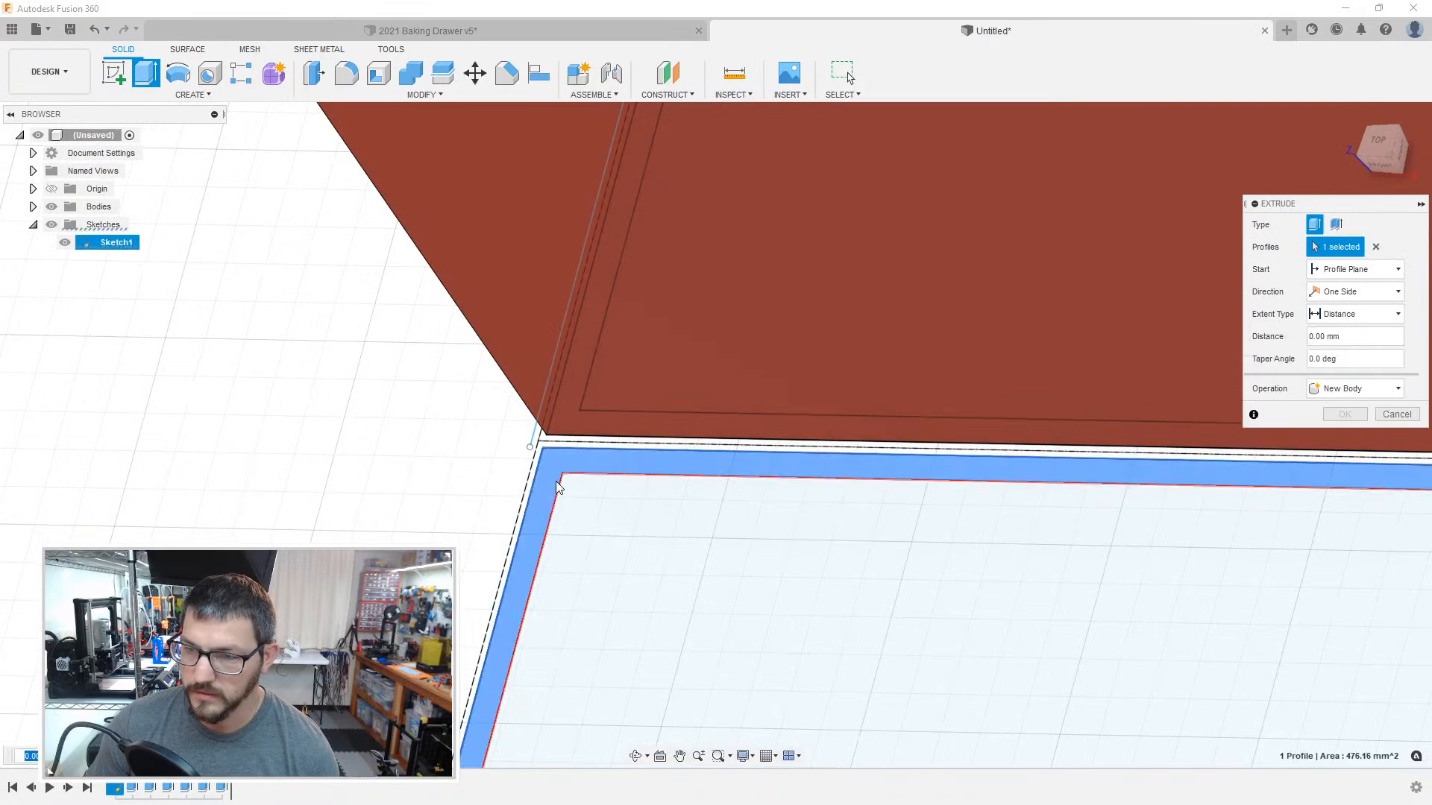
middle_click_drag(991, 482, 218, 487)
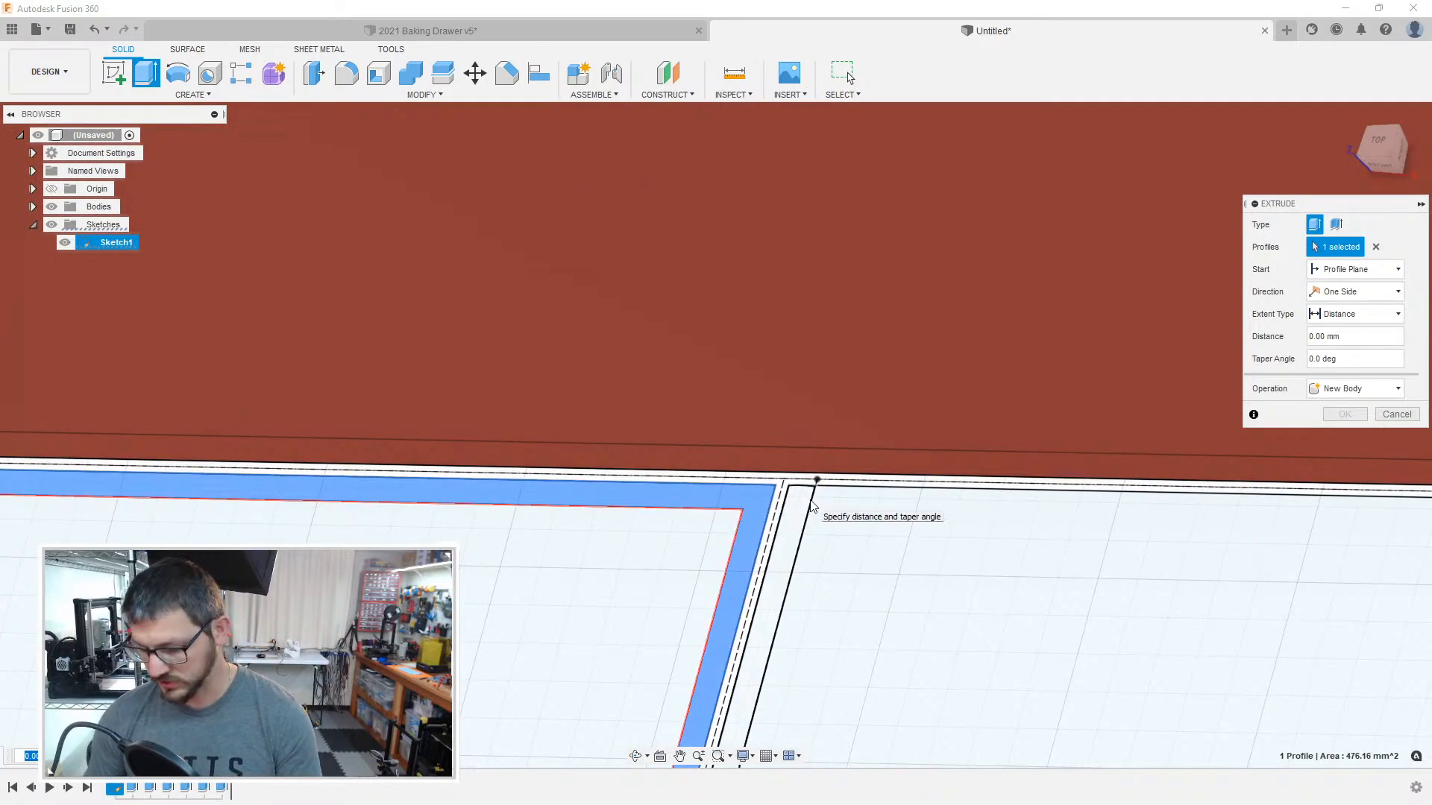
key("Return")
Step: Extrude the inner floor profile of the leftmost compartment adjoining the red box by 2 mm
middle_click_drag(161, 690, 835, 324)
key("e")
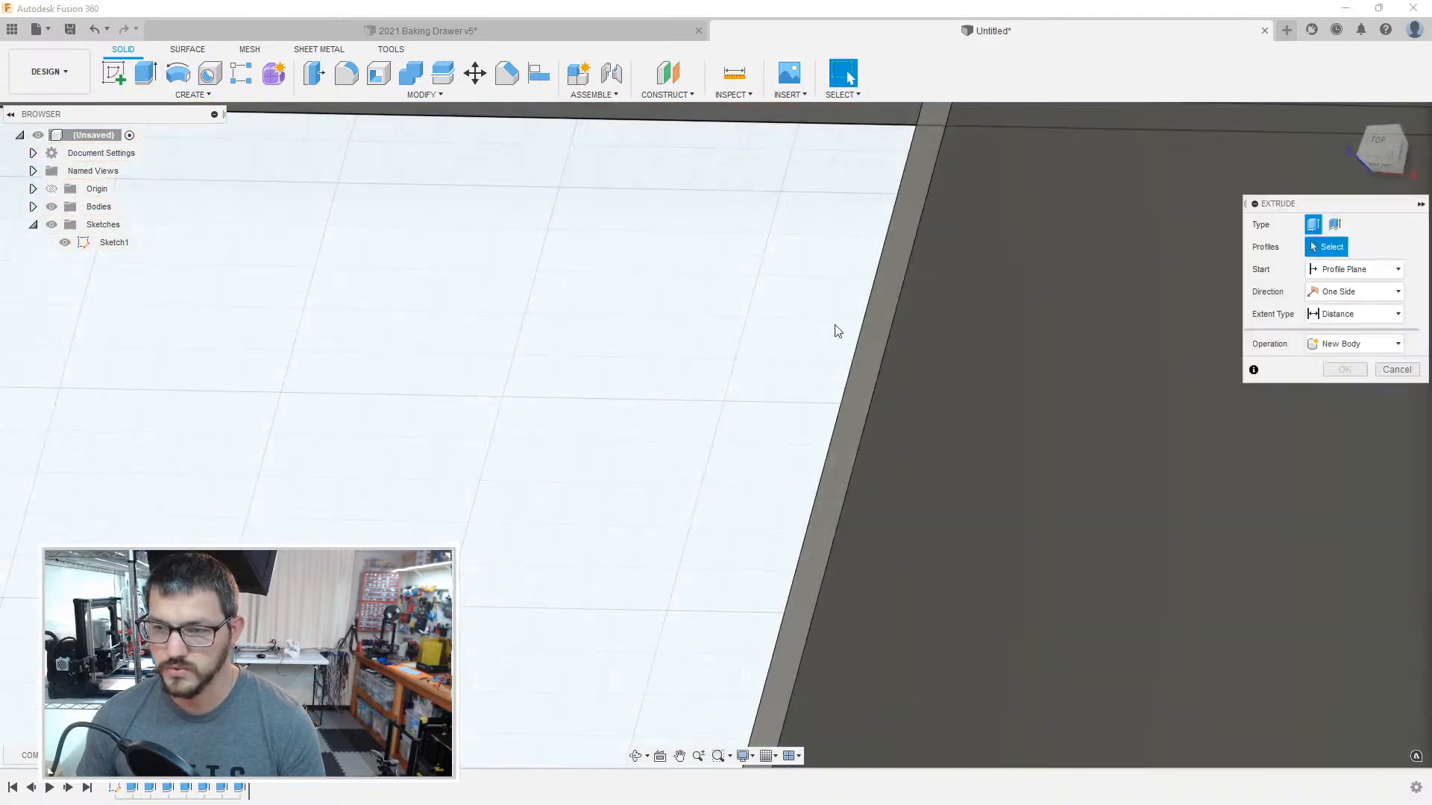
left_click(753, 366)
type("2")
key("Return")
scroll(753, 353, "down", 6)
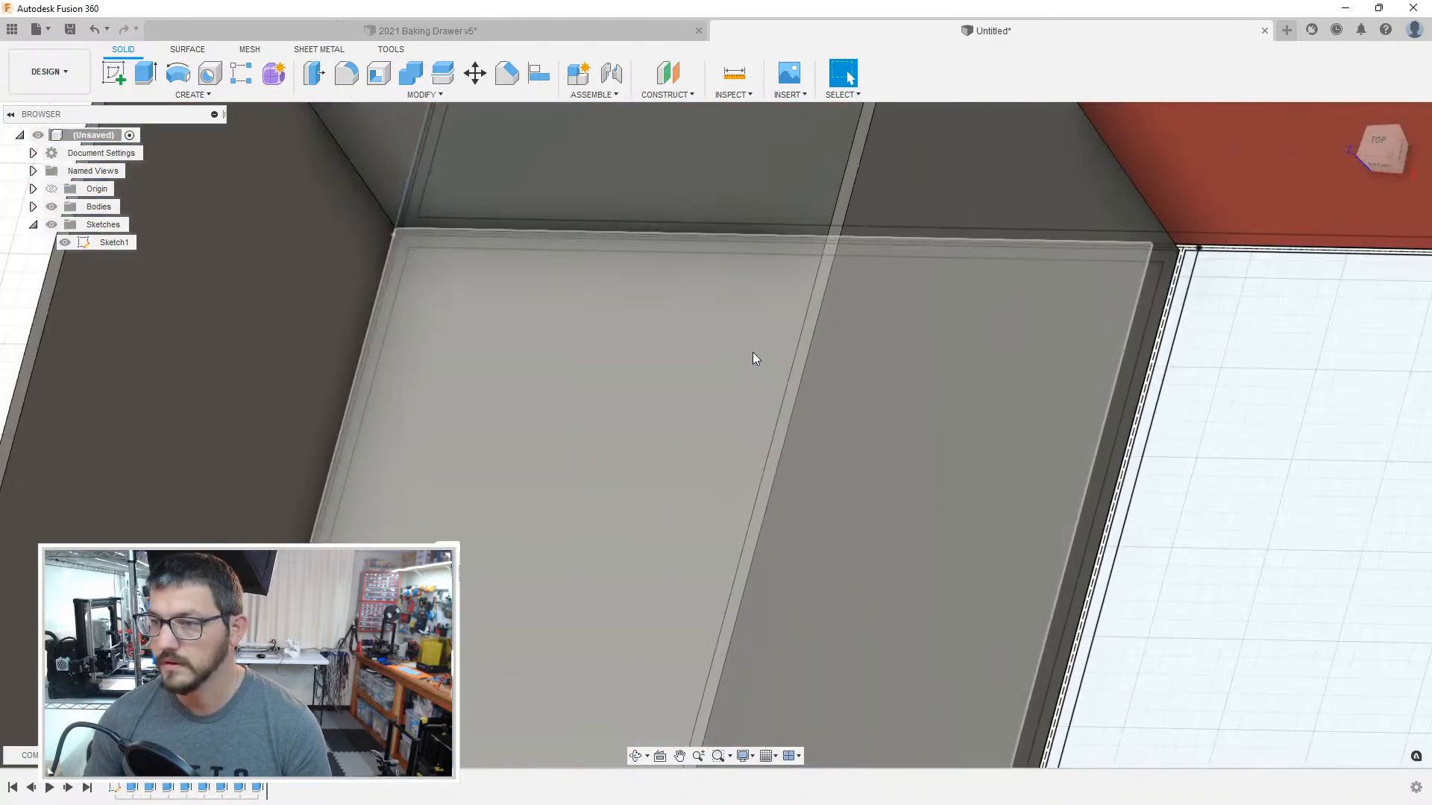
Step: Search the appearance library for purple and apply the design's existing blue plastic to the new uncoloured box
middle_click_drag(553, 342, 699, 322)
scroll(700, 322, "up", 1)
key("a")
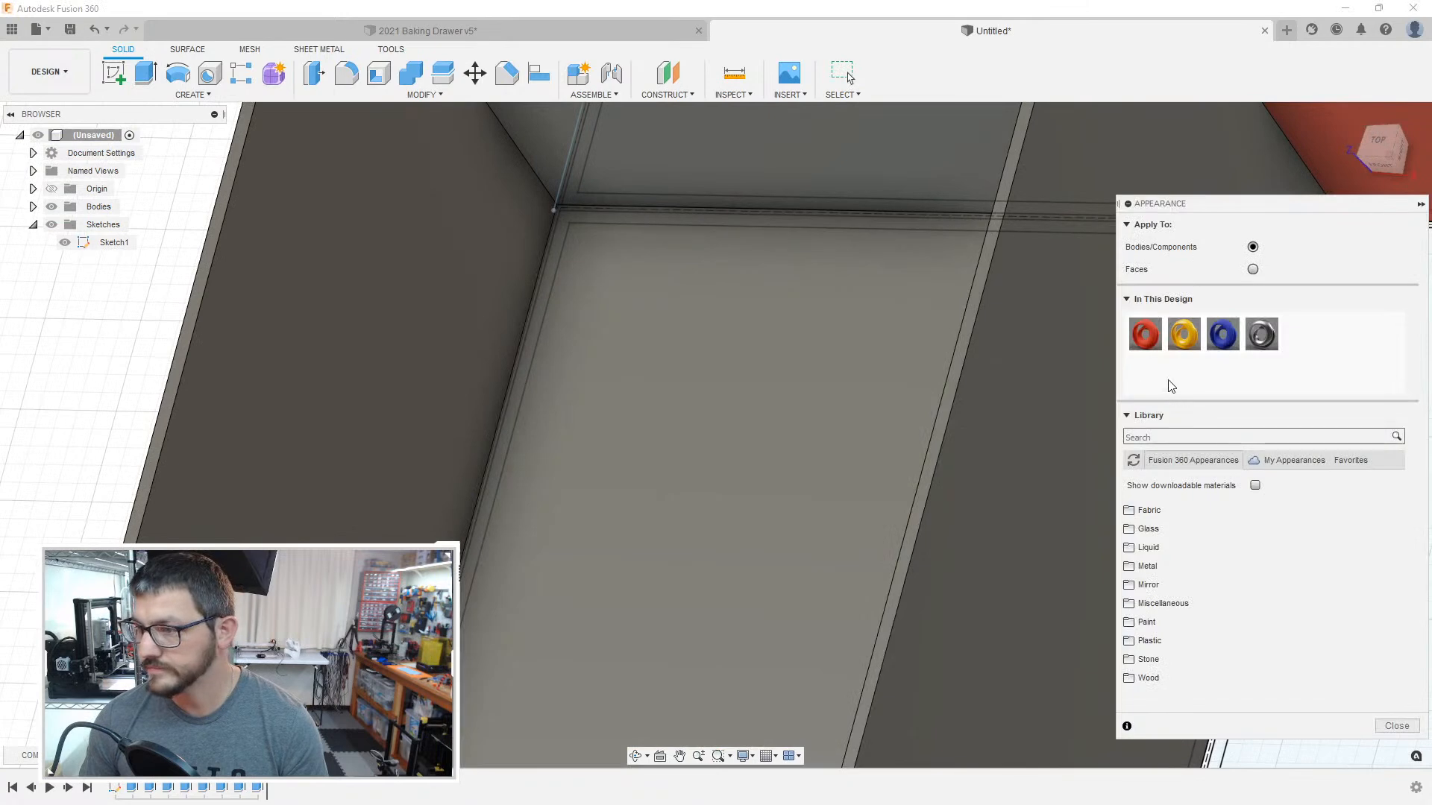
left_click(1178, 434)
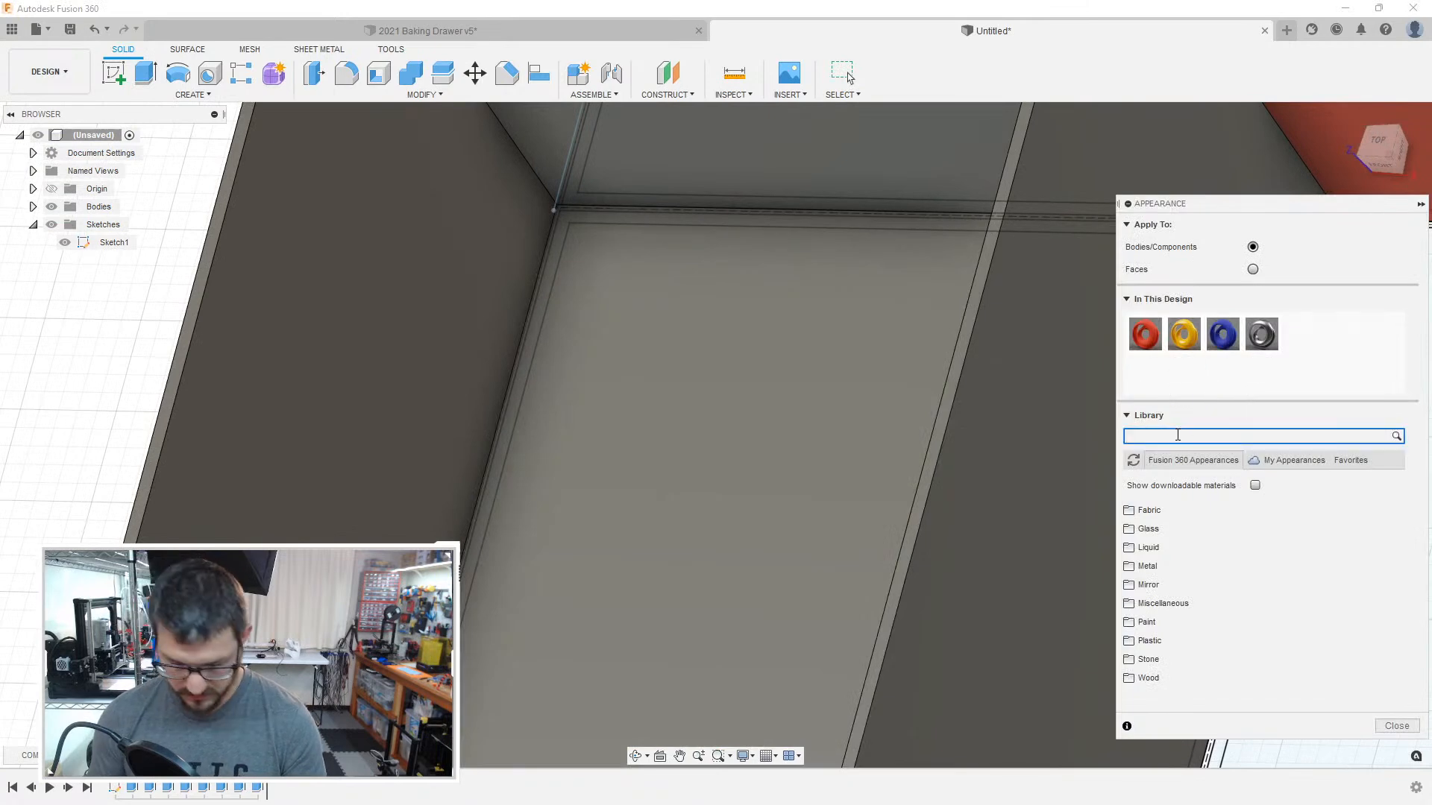
key("Return")
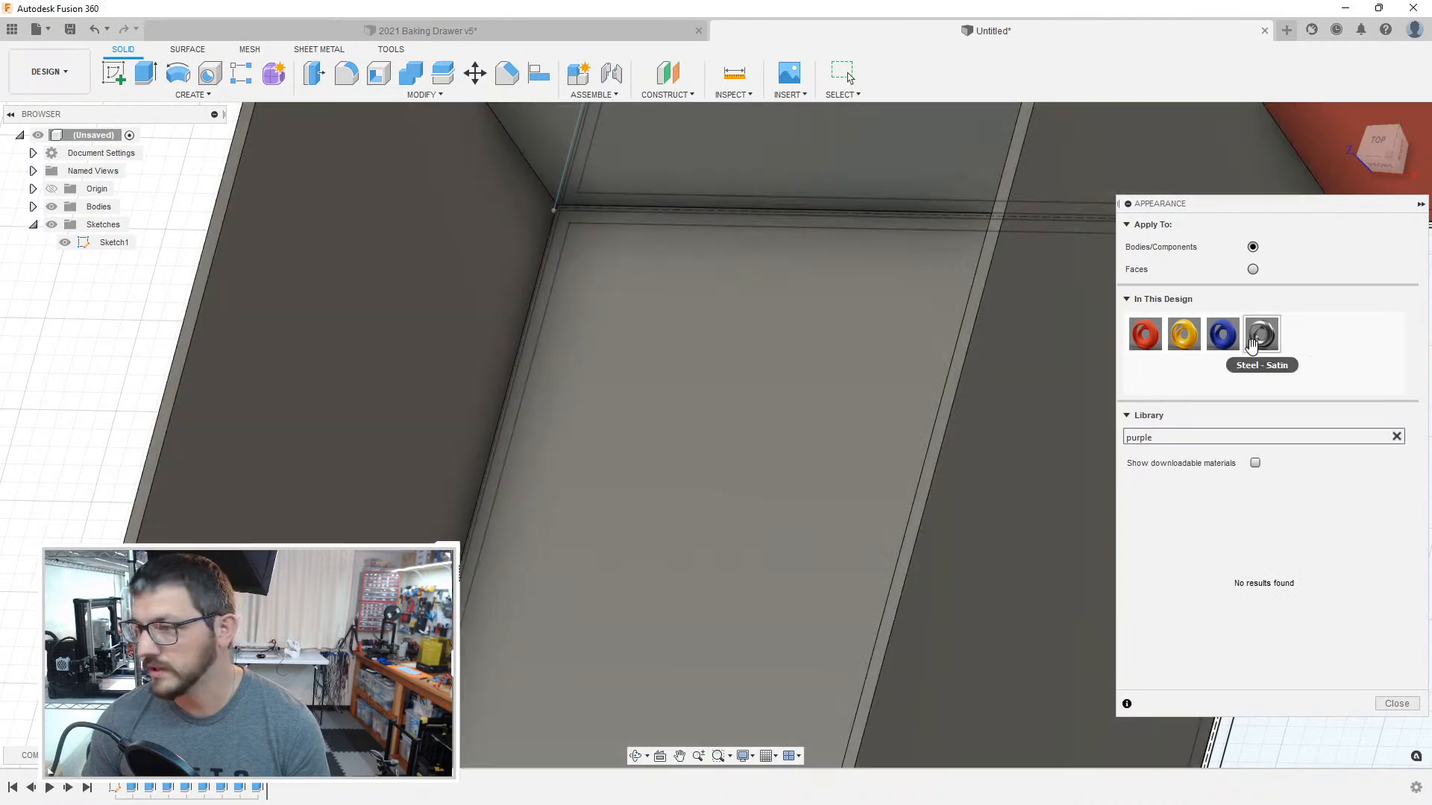
left_click_drag(1221, 336, 785, 413)
Step: Duplicate Plastic - Matte (Blue), recolour the copy to purple with RGB 170, 25, 219, and apply it to the leftmost box adjoining the red one
right_click(1220, 338)
left_click(1246, 366)
right_click(1297, 333)
left_click(1313, 352)
left_click_drag(1001, 268, 982, 270)
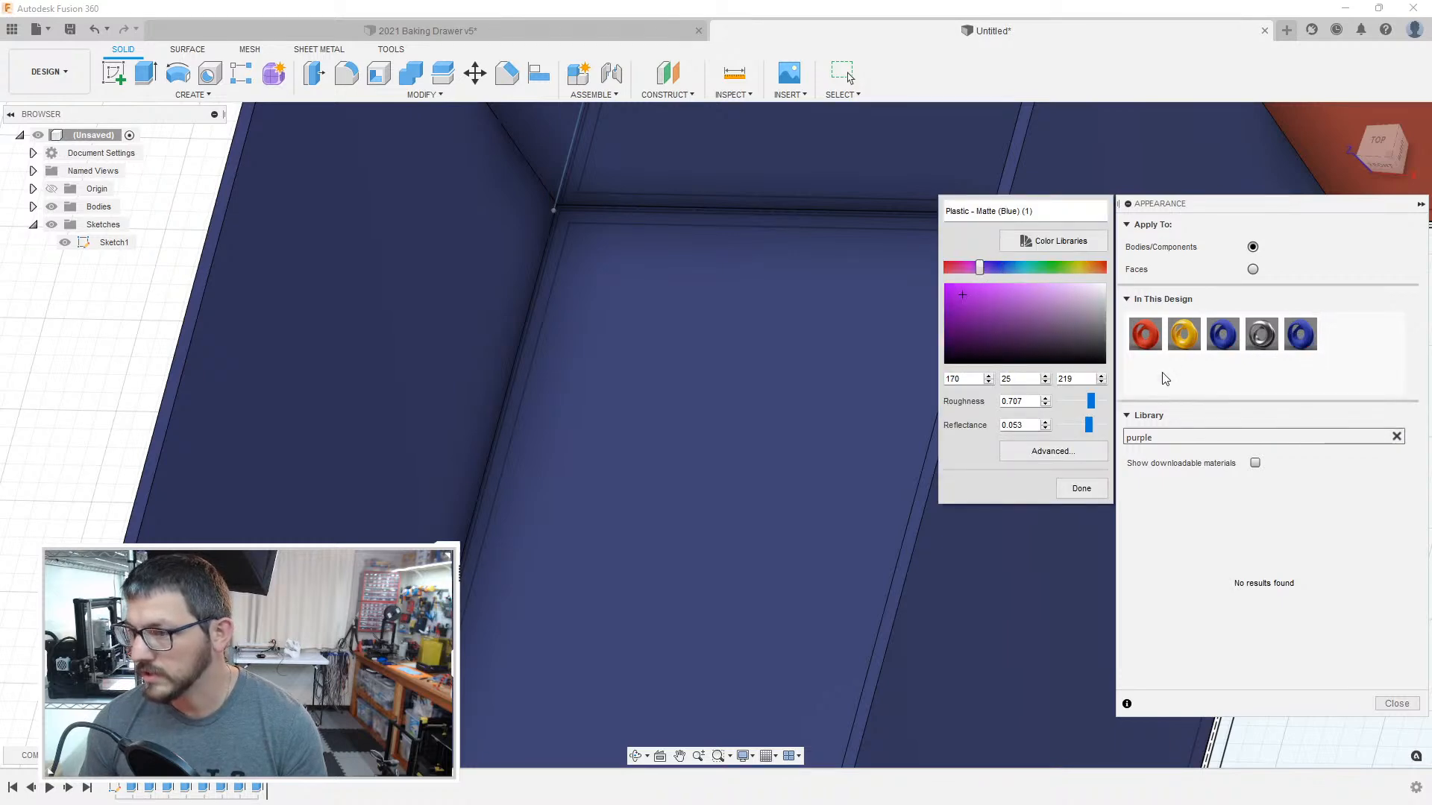
left_click(1082, 488)
left_click_drag(1300, 334, 776, 383)
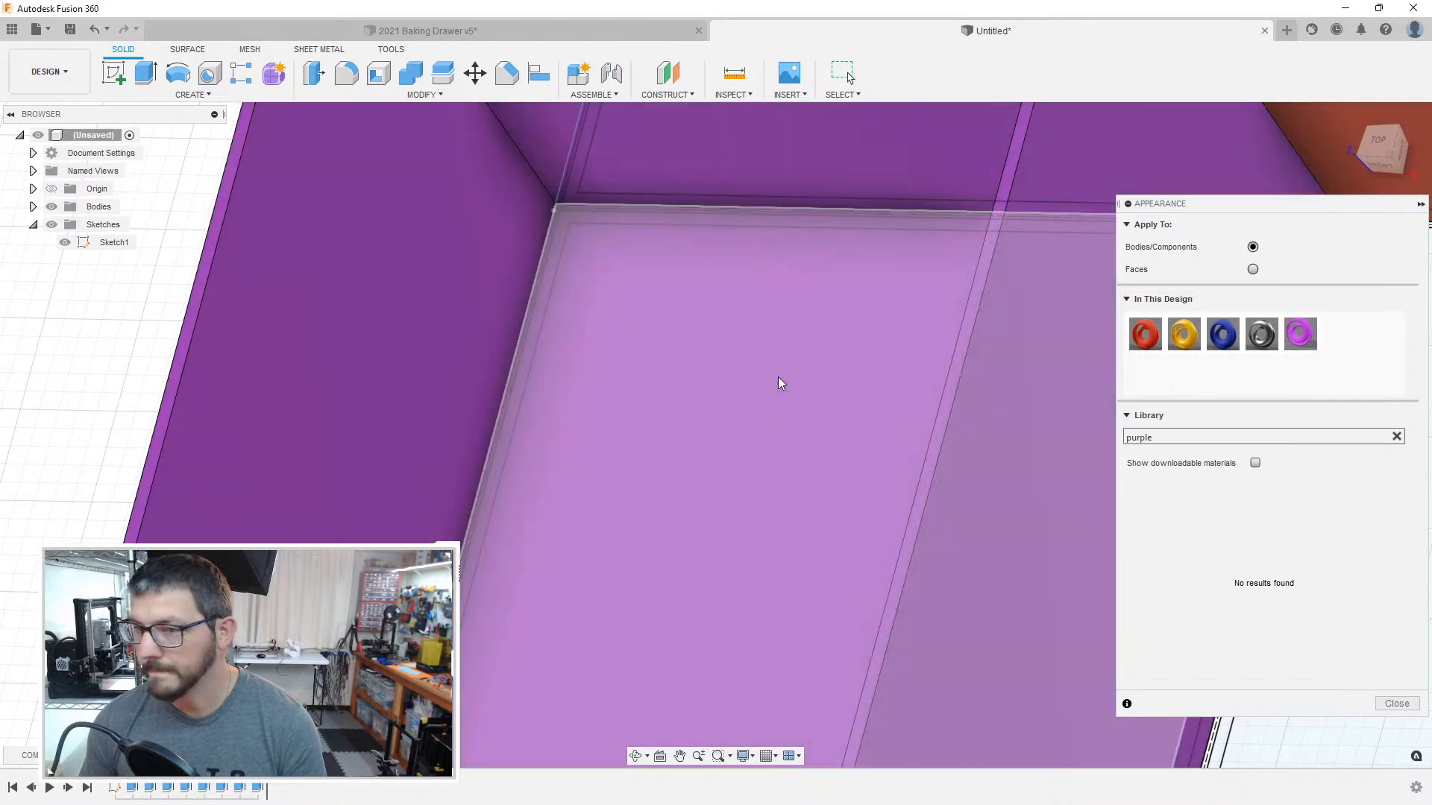
Step: Close the appearance settings and open Sketch1 for editing at the compartment beside the purple box
scroll(141, 361, "down", 3)
left_click(802, 355)
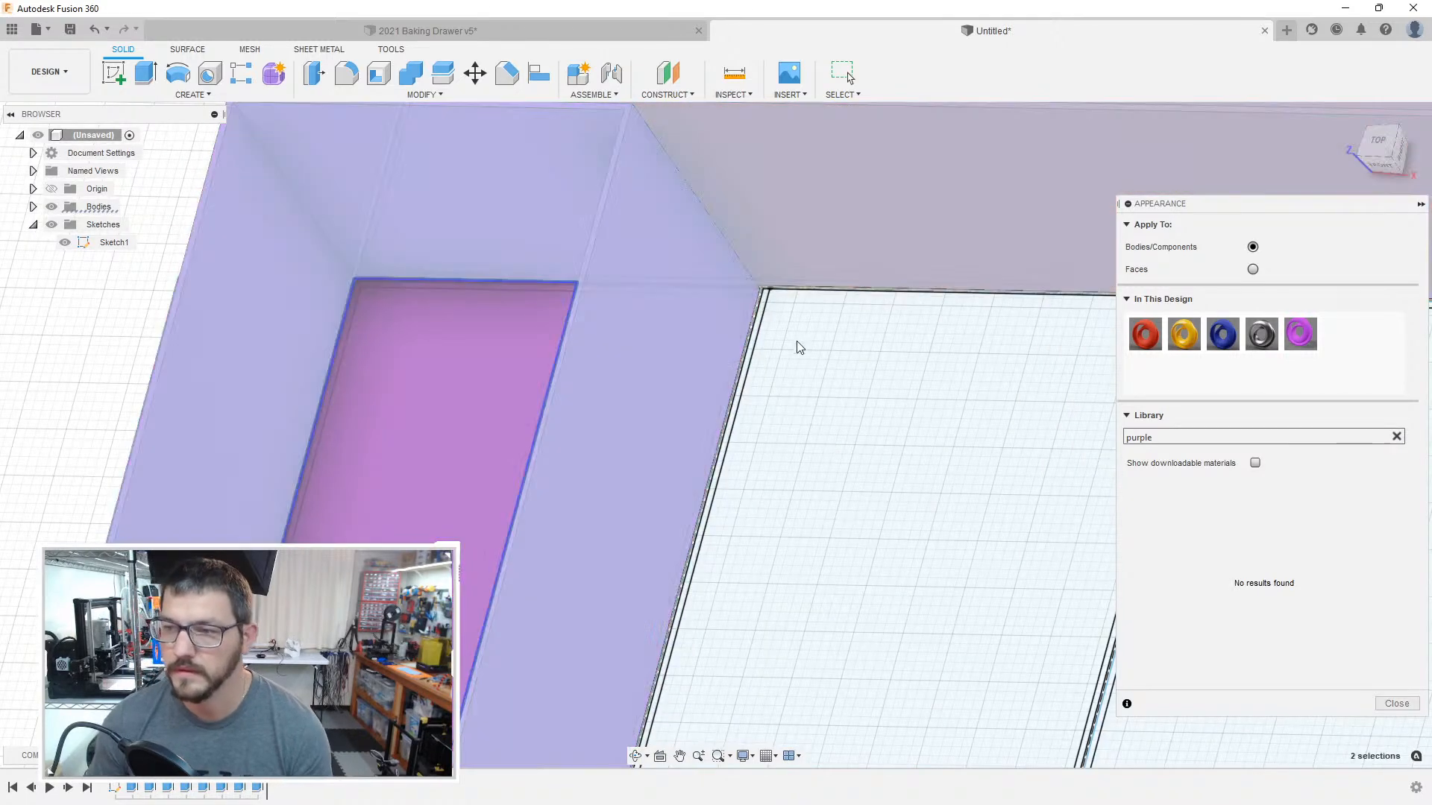
scroll(805, 341, "up", 3)
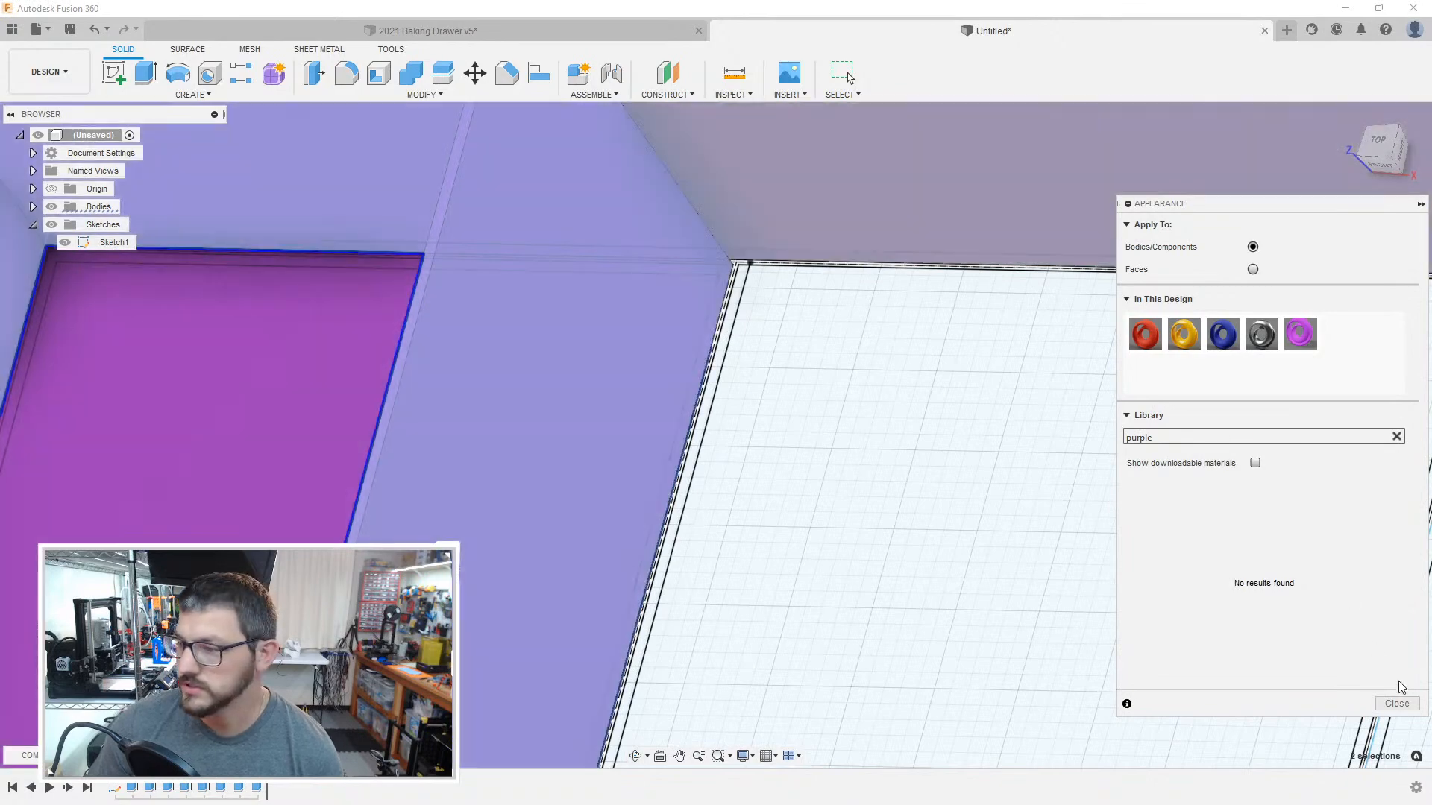
left_click(1397, 703)
left_click(112, 242)
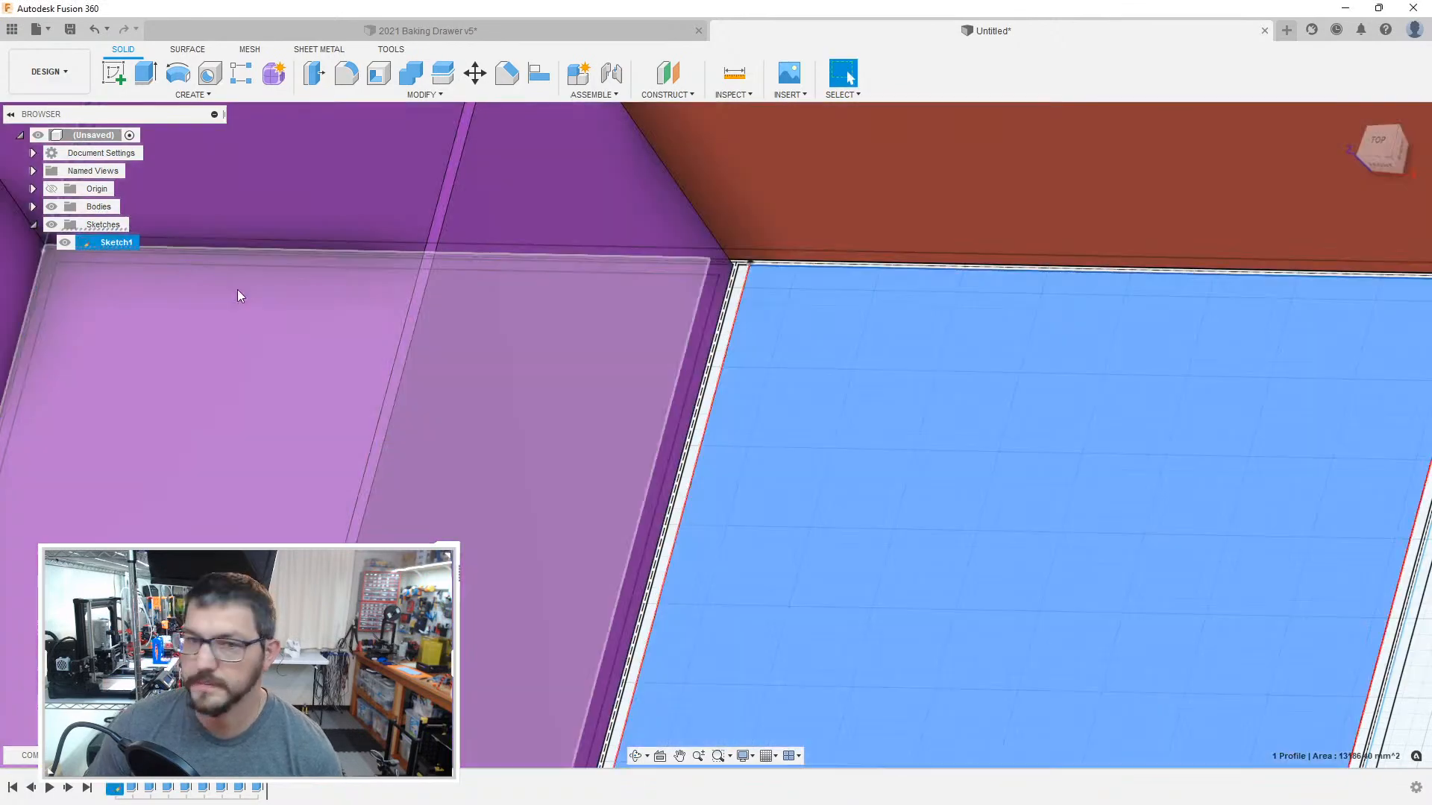
left_click(126, 245)
double_click(70, 244)
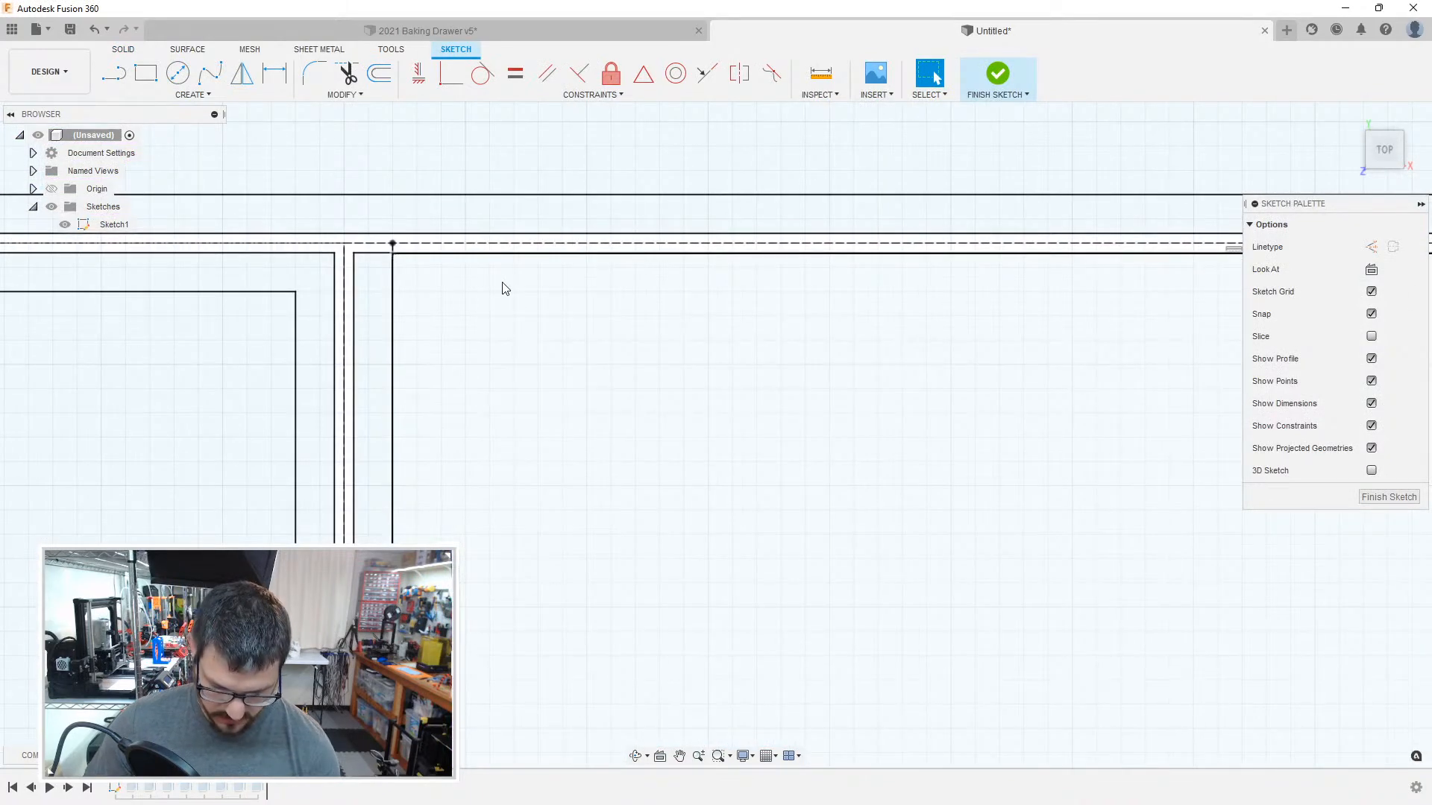
key("o")
left_click(380, 253)
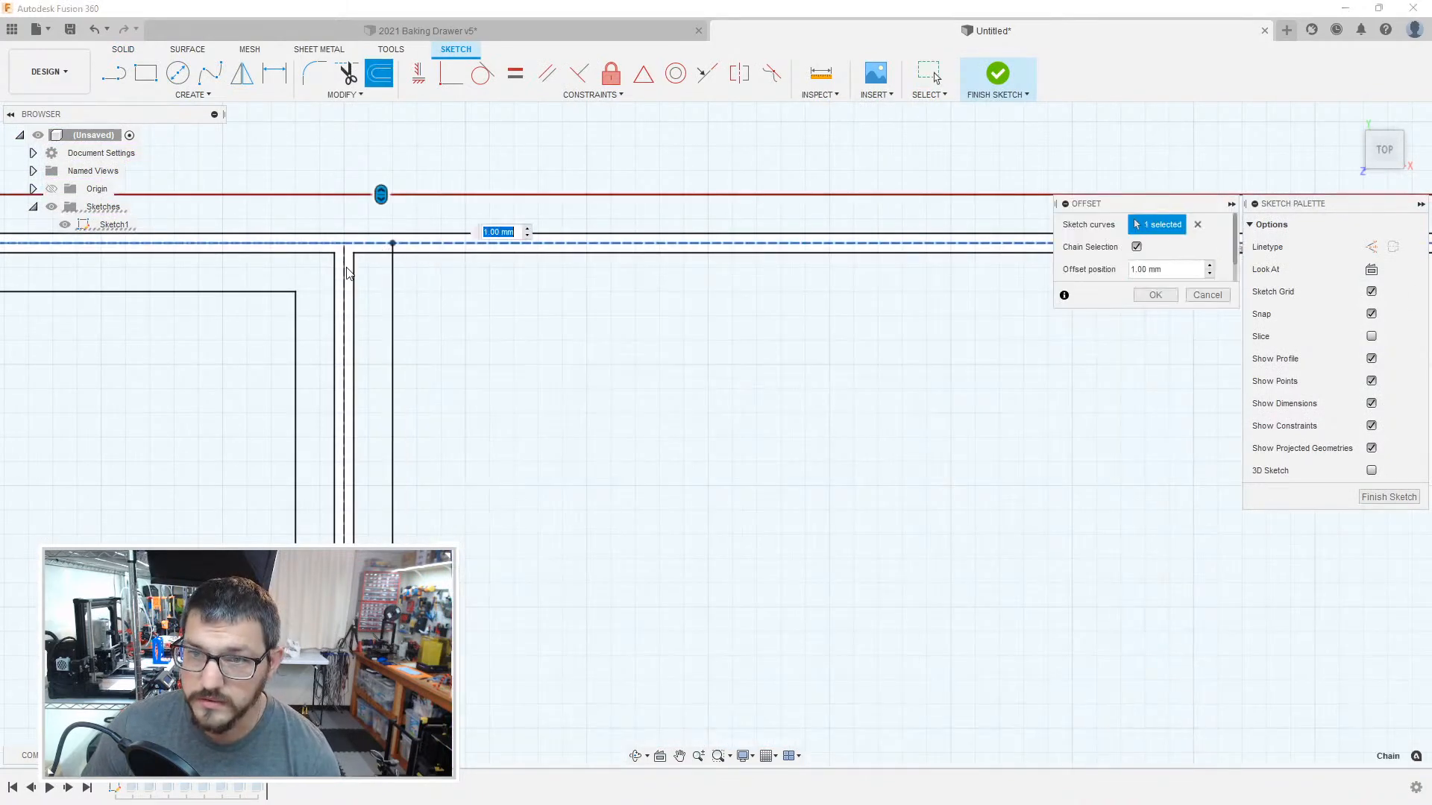
key("Return")
double_click(346, 276)
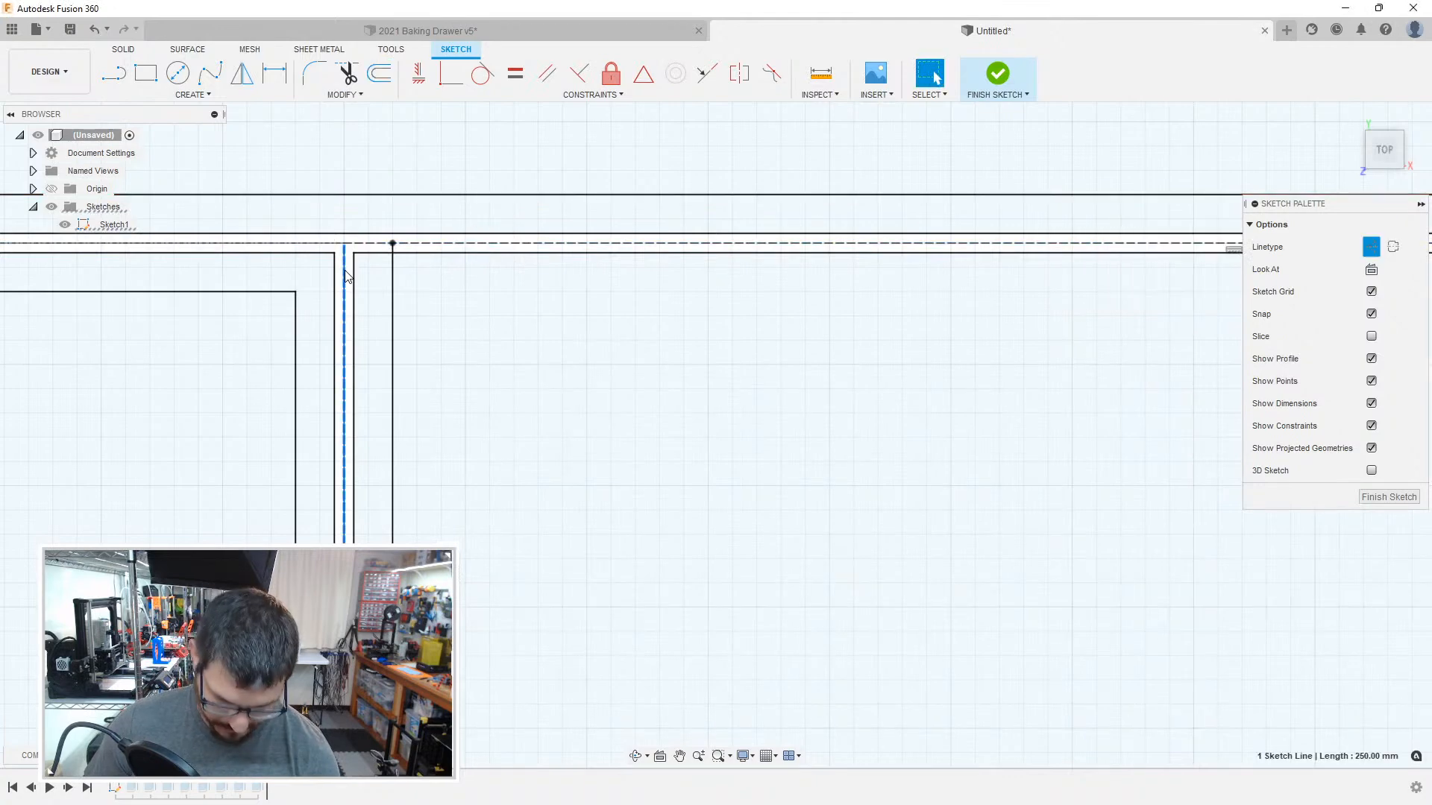
Step: Offset the dashed boundary lines of the compartment beside the purple box inward by 1 mm, with chain selection off, to complete its wall outline
key("o")
scroll(700, 407, "down", 3)
middle_click_drag(1111, 436, 713, 389)
scroll(713, 390, "down", 2)
scroll(911, 313, "up", 2)
scroll(910, 320, "up", 3)
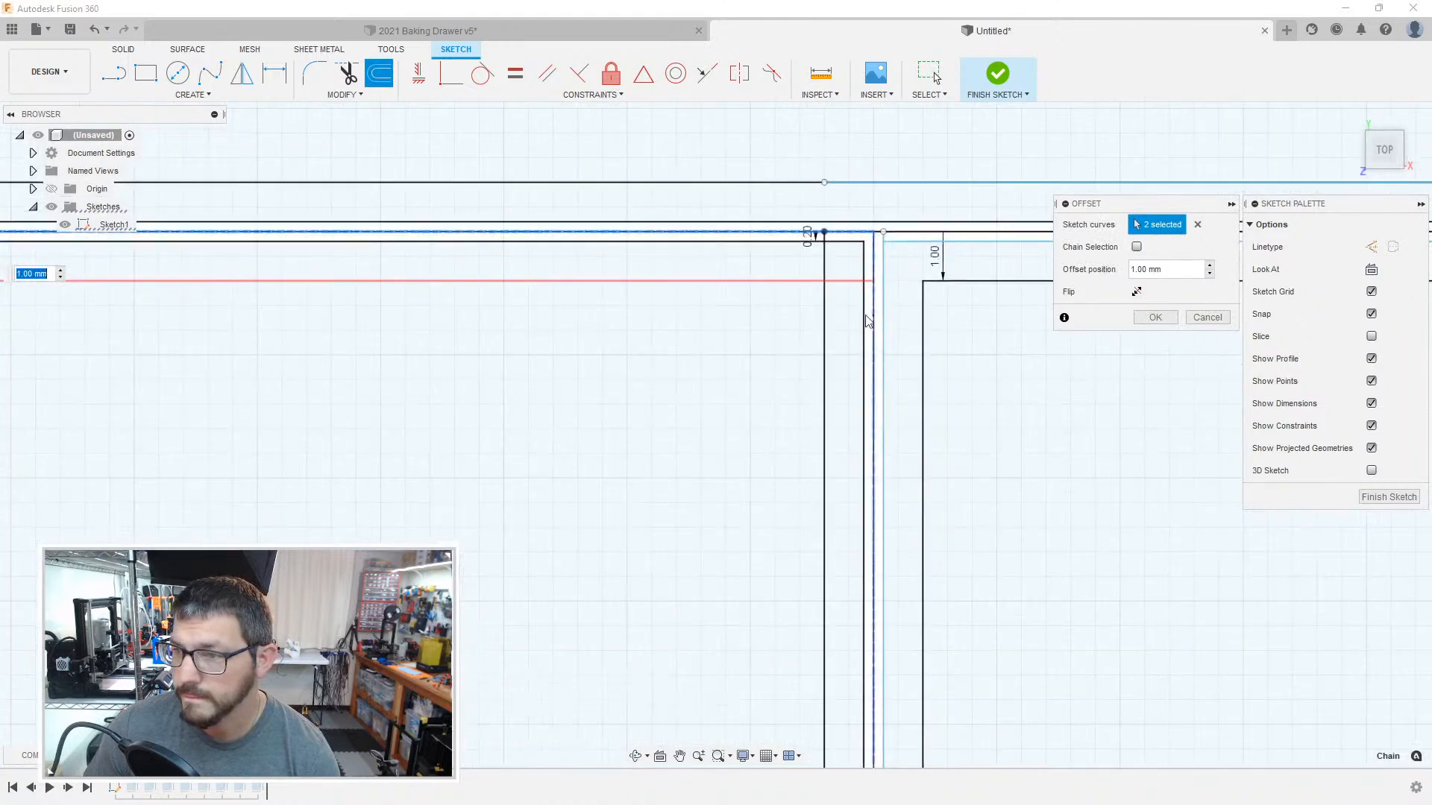
left_click(876, 314)
scroll(815, 370, "down", 9)
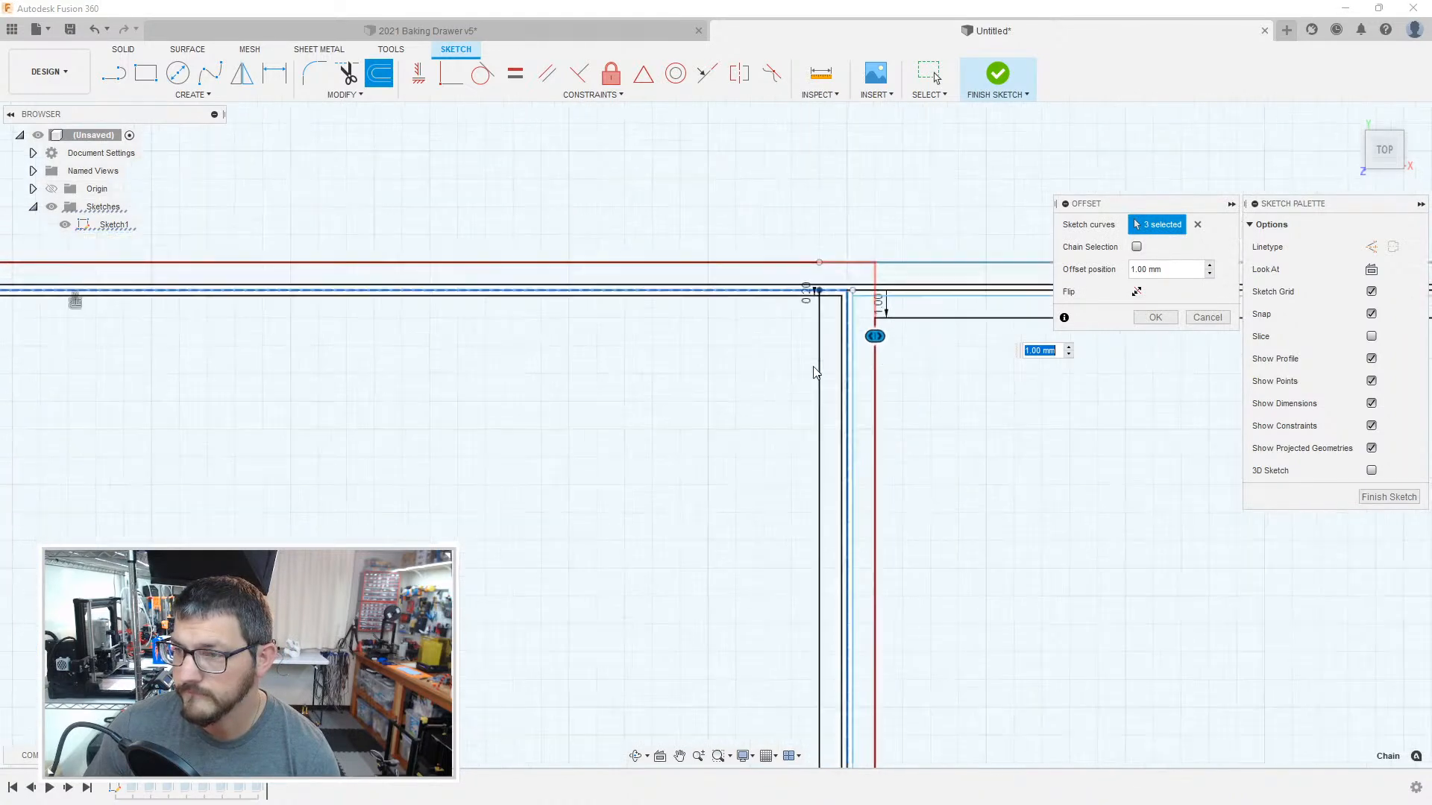
mouse_move(722, 579)
middle_mouse_down()
mouse_move(772, 279)
mouse_move(697, 176)
middle_mouse_up()
scroll(551, 440, "up", 6)
left_click(460, 496)
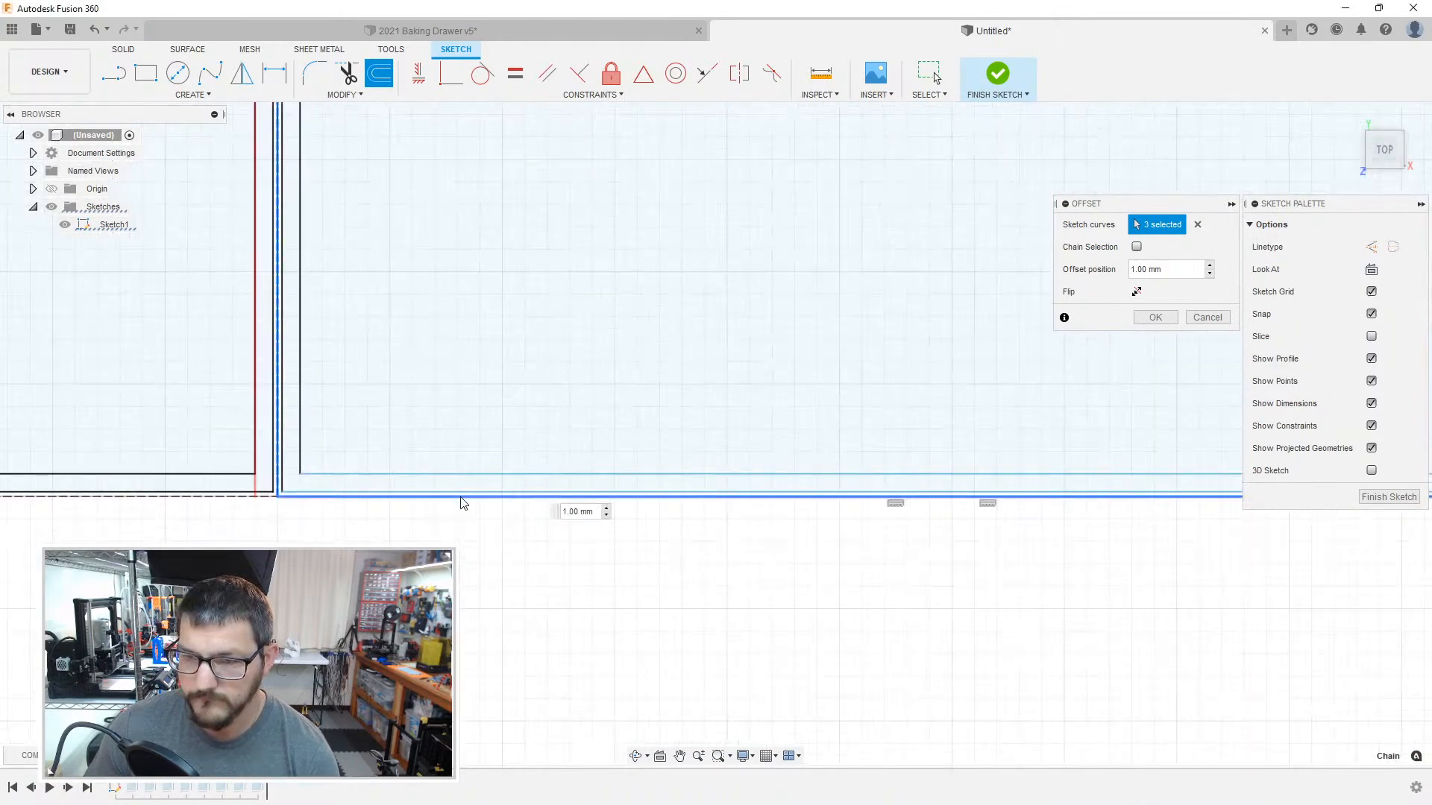
key("Return")
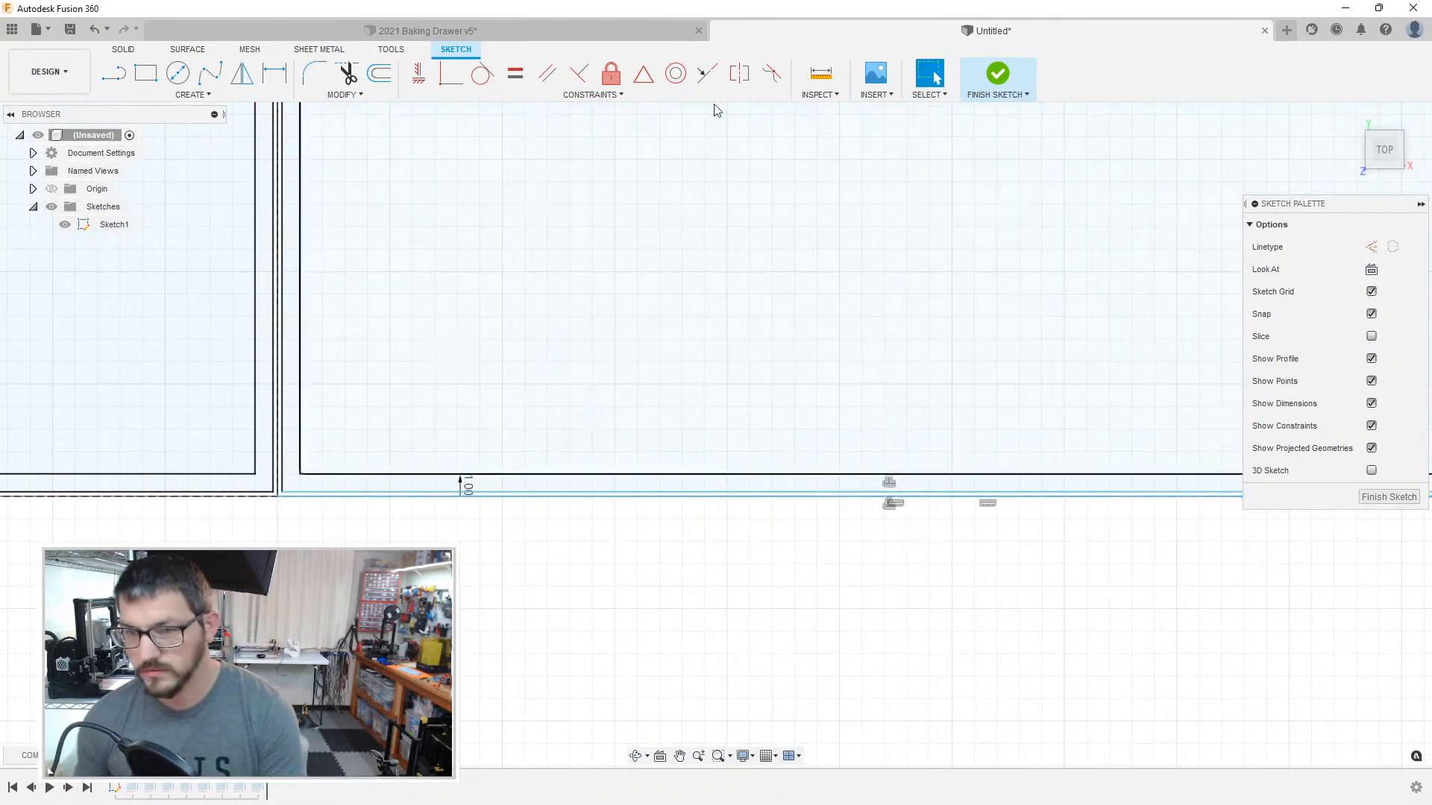
mouse_move(1208, 190)
middle_mouse_down()
mouse_move(736, 409)
mouse_move(586, 462)
middle_mouse_up()
middle_click_drag(893, 298, 898, 672)
middle_click_drag(794, 387, 822, 701)
mouse_move(800, 294)
middle_mouse_down()
mouse_move(780, 342)
mouse_move(830, 626)
middle_mouse_up()
mouse_move(847, 246)
middle_mouse_down()
mouse_move(806, 336)
mouse_move(806, 502)
mouse_move(773, 622)
middle_mouse_up()
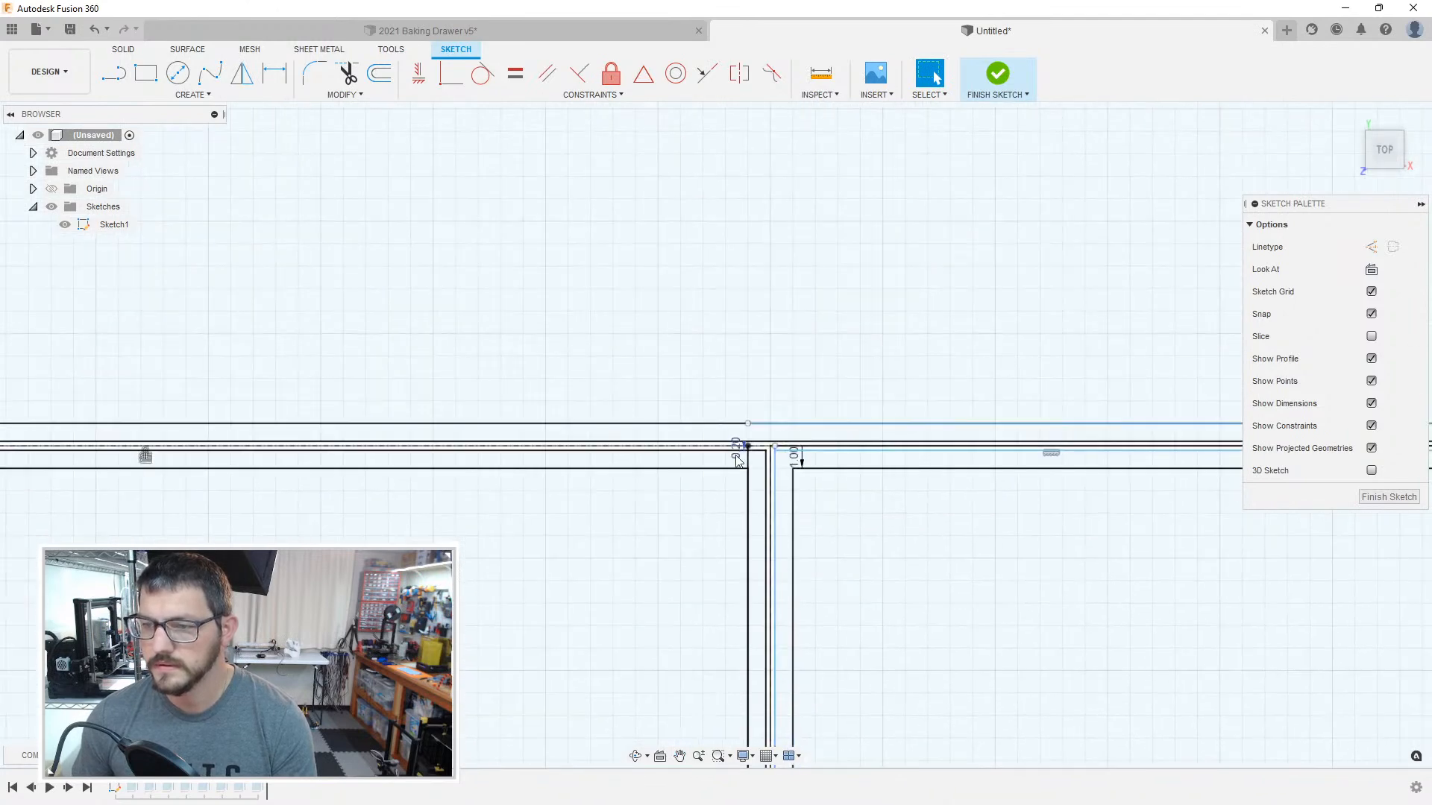
Step: Delete the stray wall-line stub at the compartment's upper corner and the vertical outer edge line of the adjoining compartment
scroll(739, 456, "up", 3)
key("o")
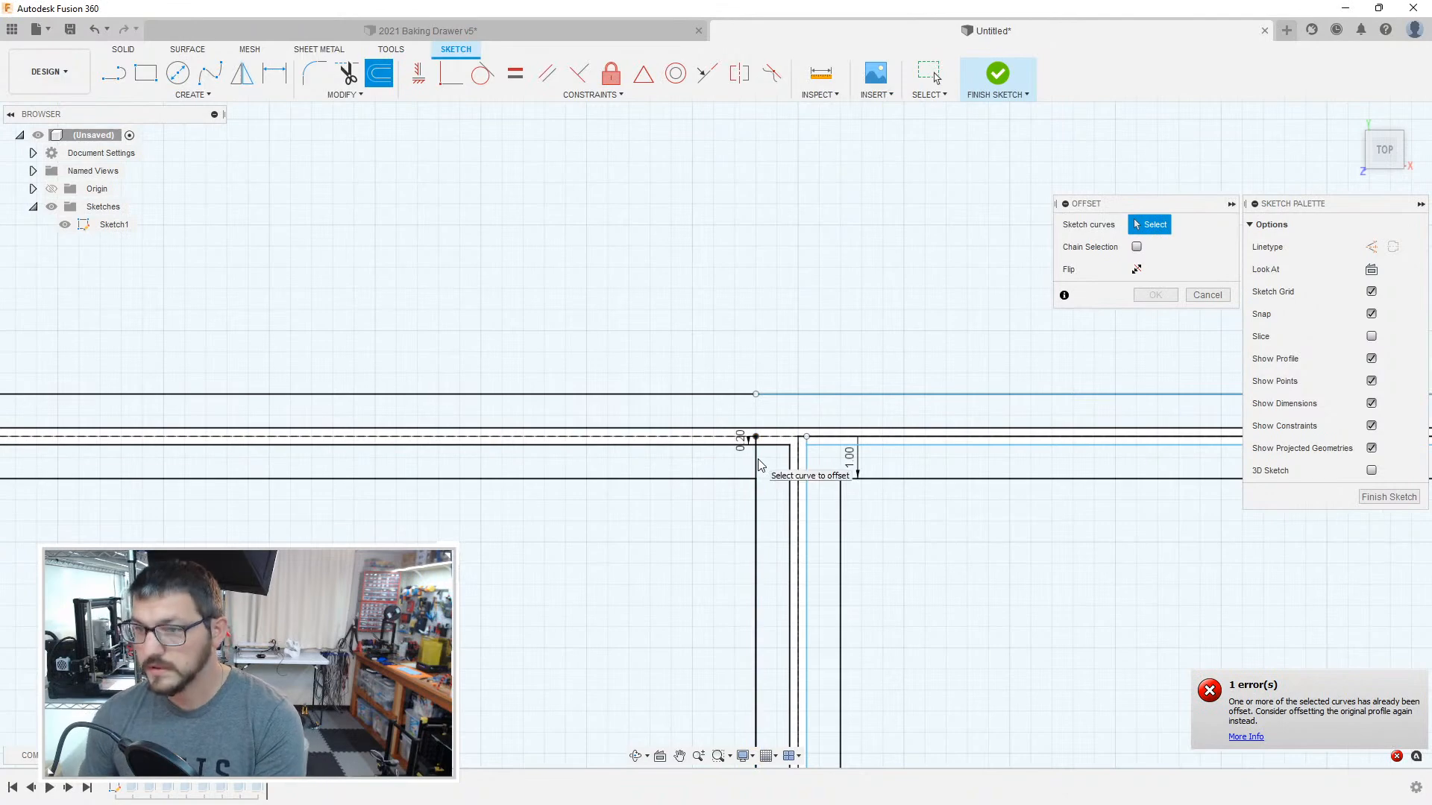
key("Escape")
left_click(756, 469)
key("Delete")
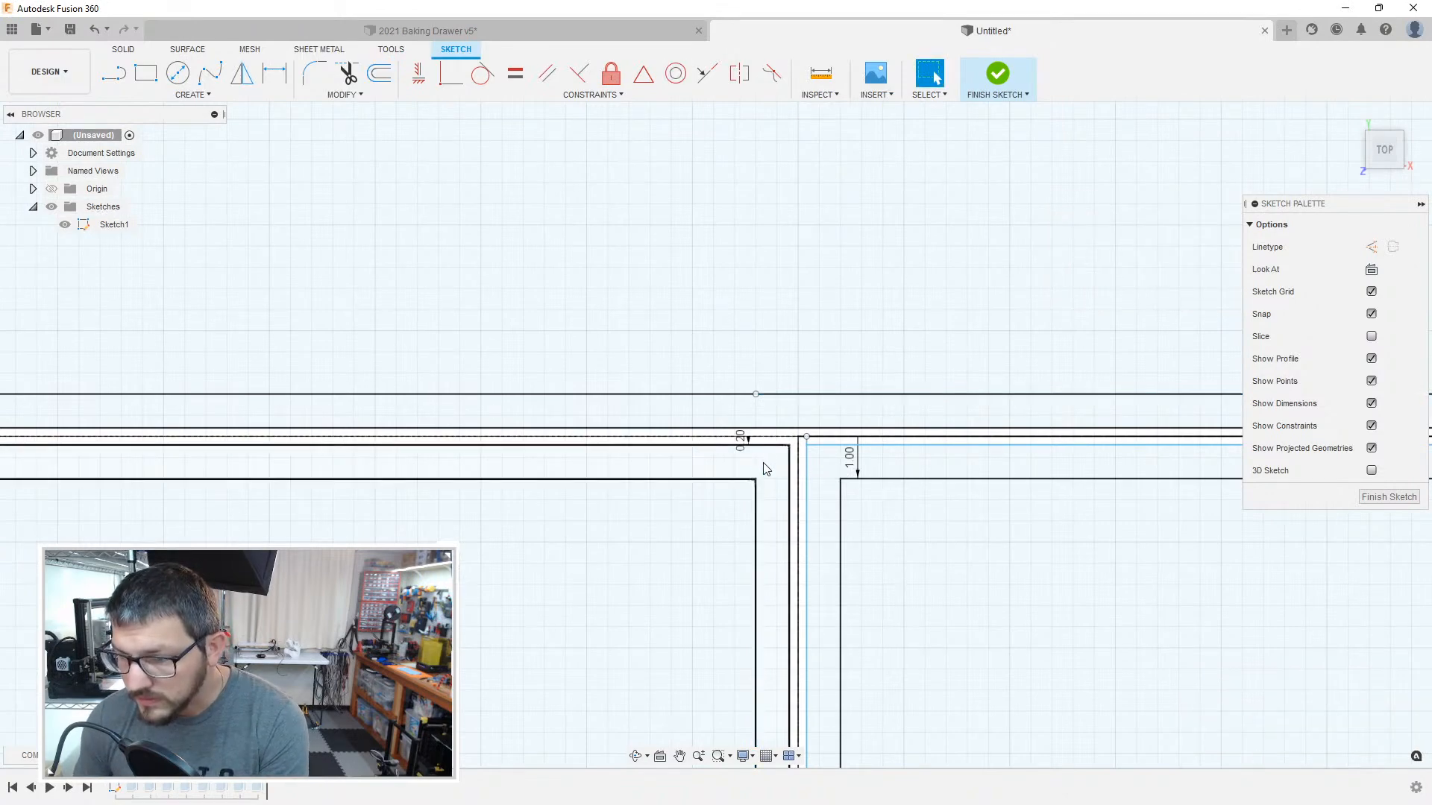
scroll(808, 451, "up", 5)
left_click(803, 488)
key("Delete")
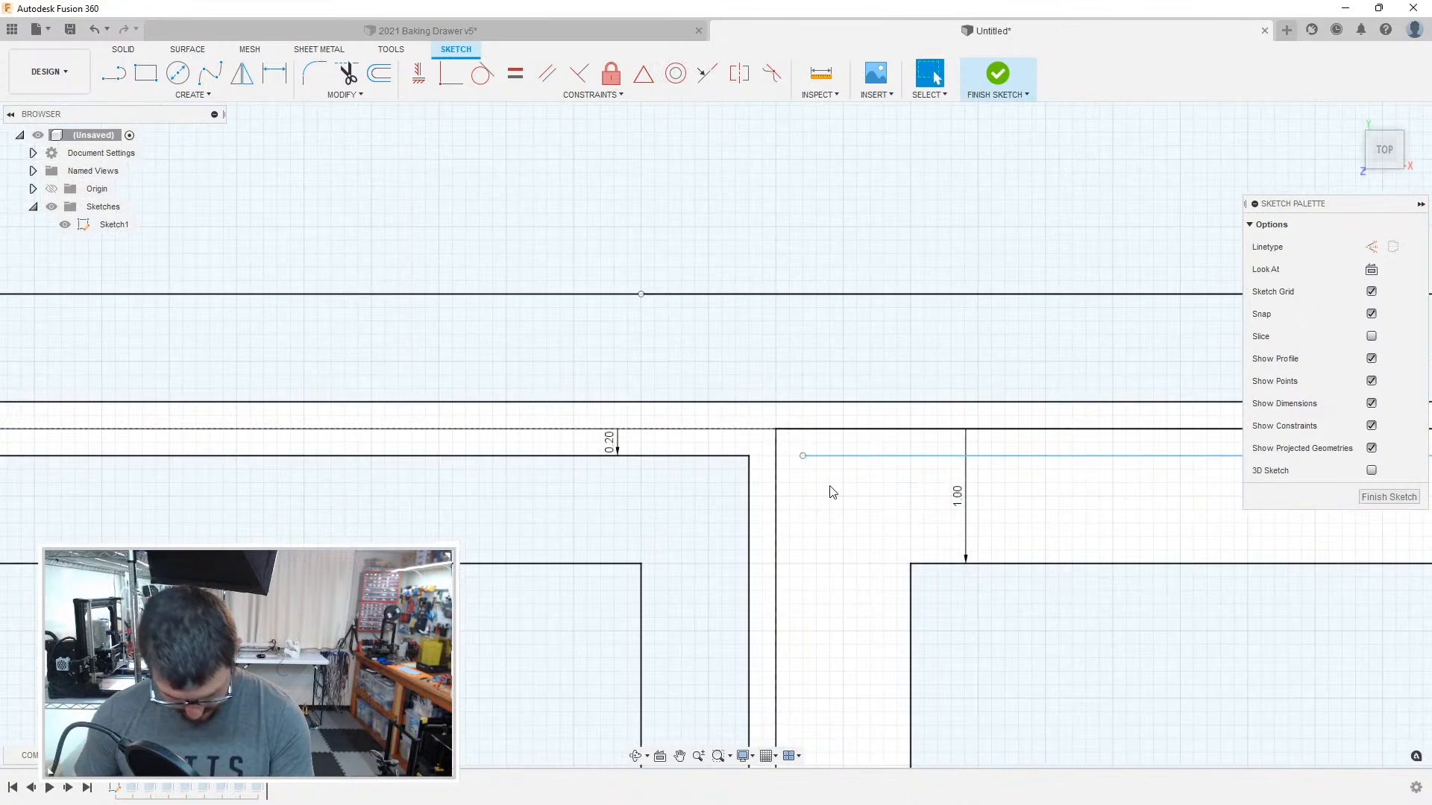
Step: Redraw the adjoining compartment's outer edge as a vertical line about 249.6 mm long from its upper corner to the lower boundary, and finish the sketch
key("l")
left_click(803, 456)
scroll(806, 569, "down", 4)
scroll(796, 597, "down", 3)
middle_click_drag(857, 671, 850, 306)
middle_click_drag(850, 682, 840, 217)
middle_click_drag(873, 641, 847, 438)
scroll(835, 462, "up", 1)
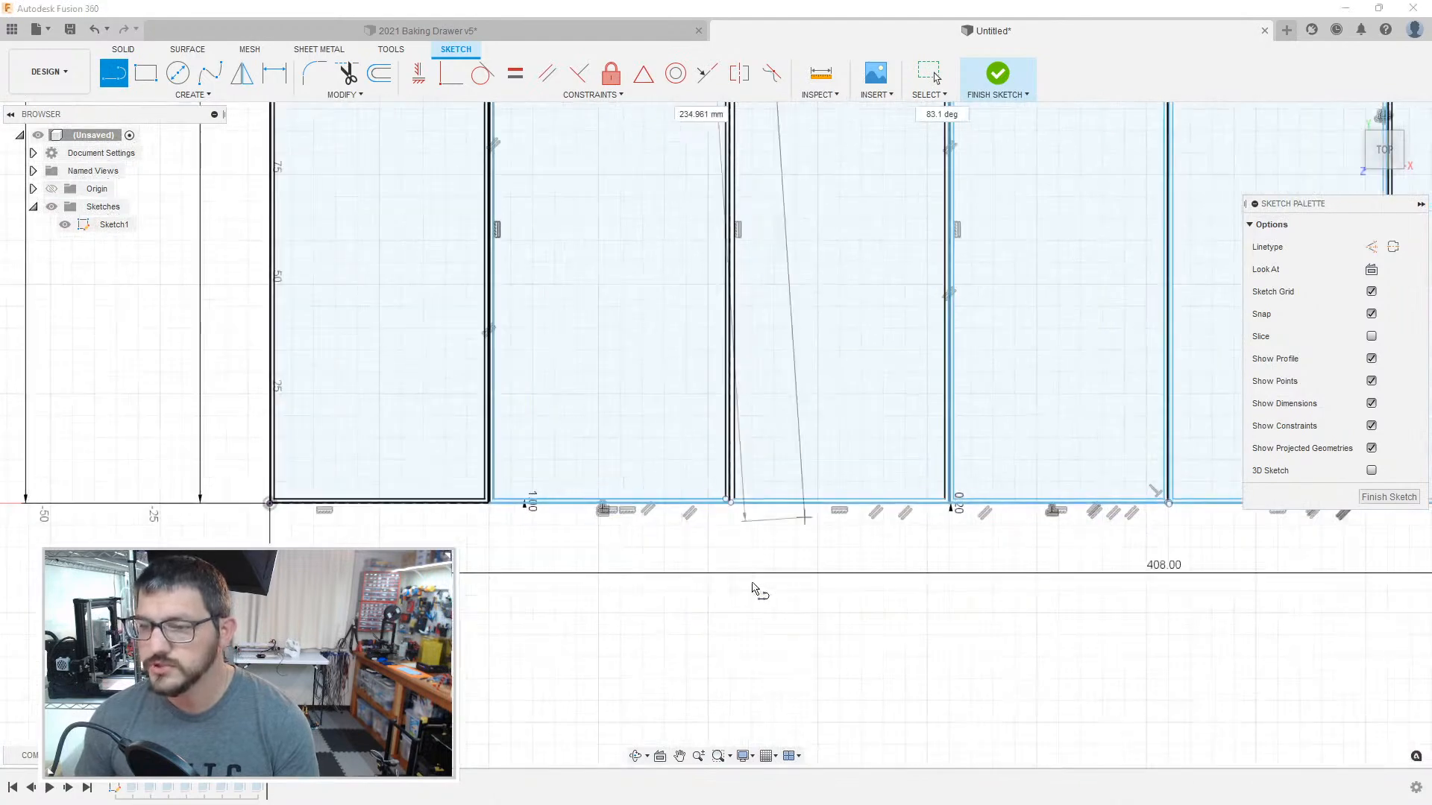
scroll(729, 552, "up", 4)
scroll(738, 447, "up", 2)
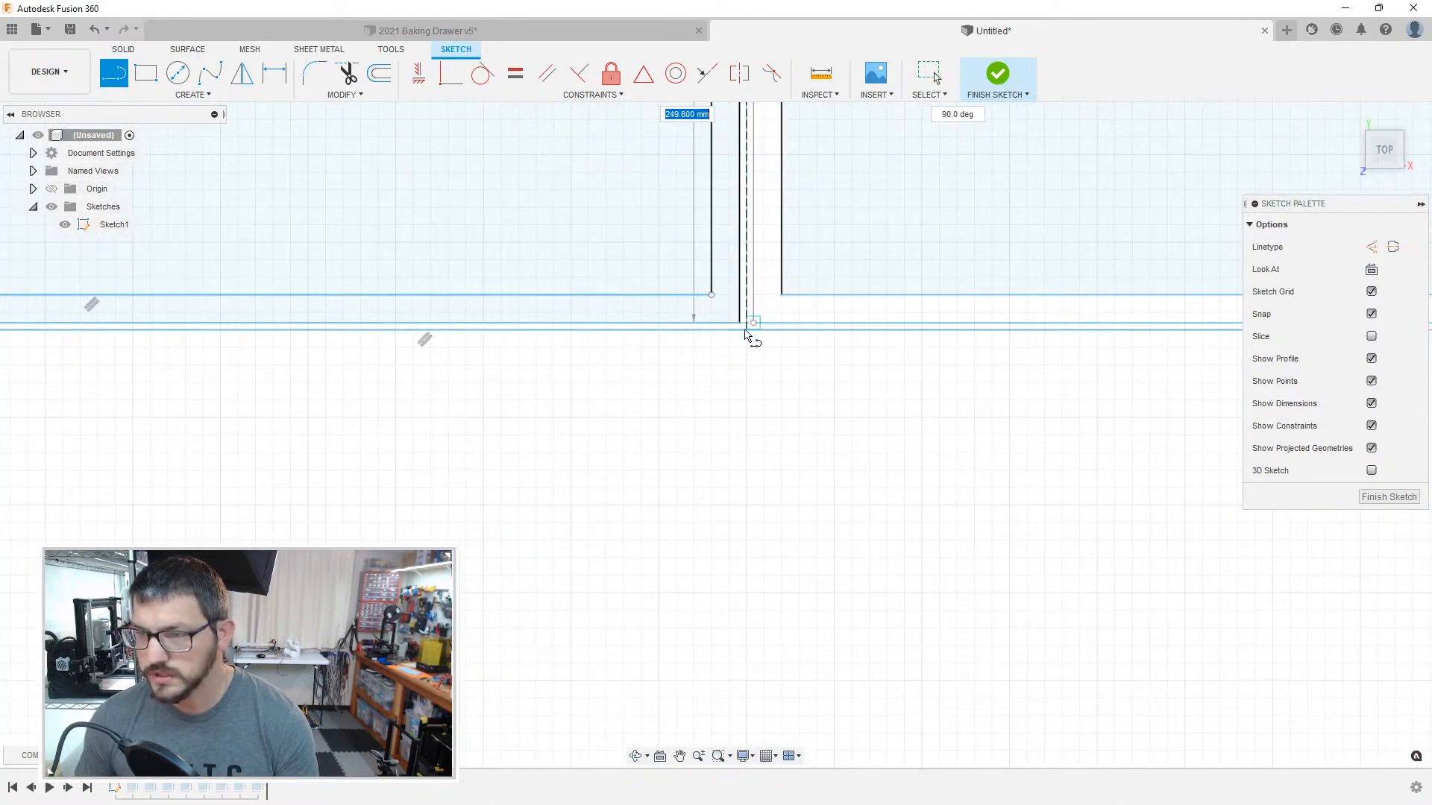
left_click(747, 333)
key("Escape")
mouse_move(671, 383)
middle_mouse_down()
mouse_move(952, 467)
mouse_move(1014, 507)
middle_mouse_up()
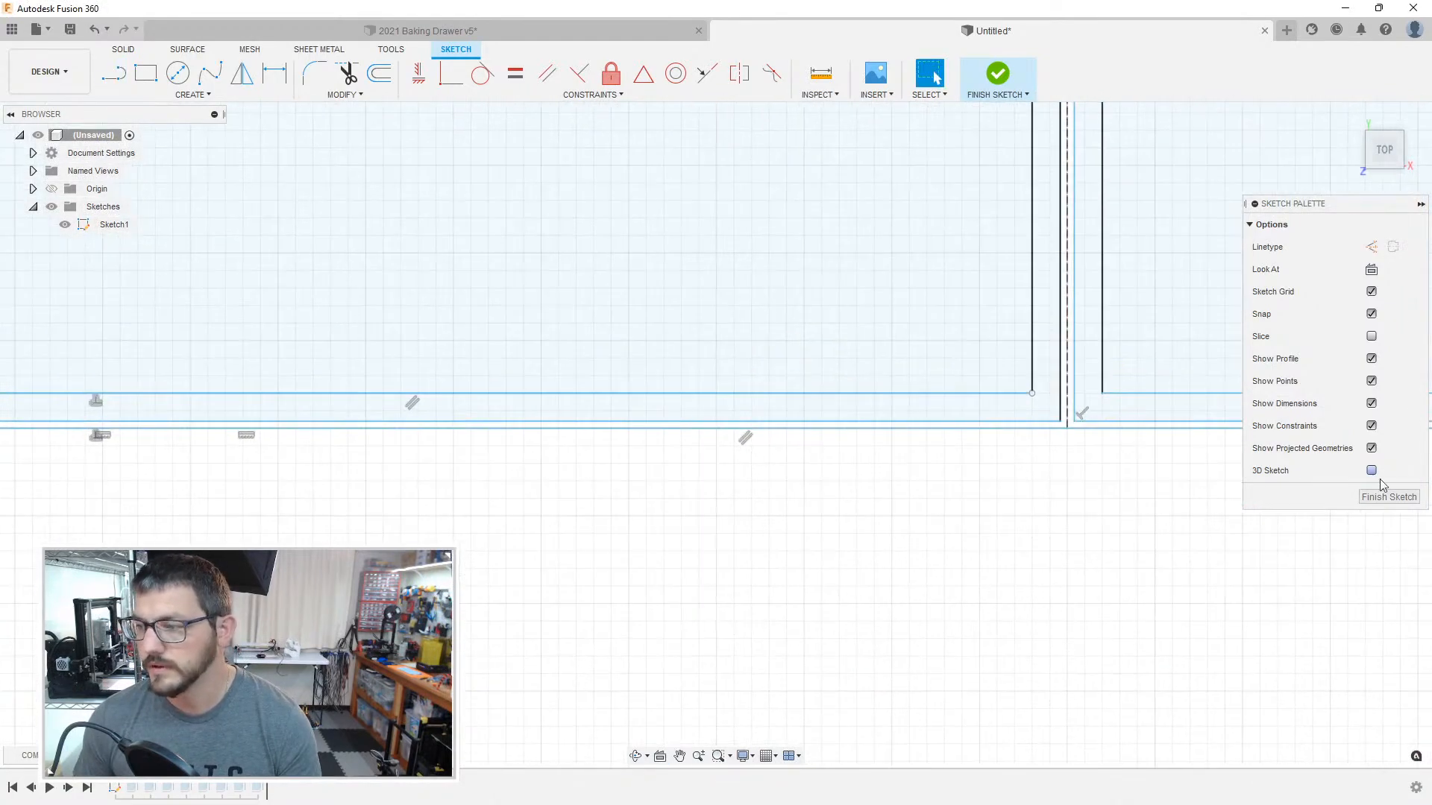
left_click(1386, 497)
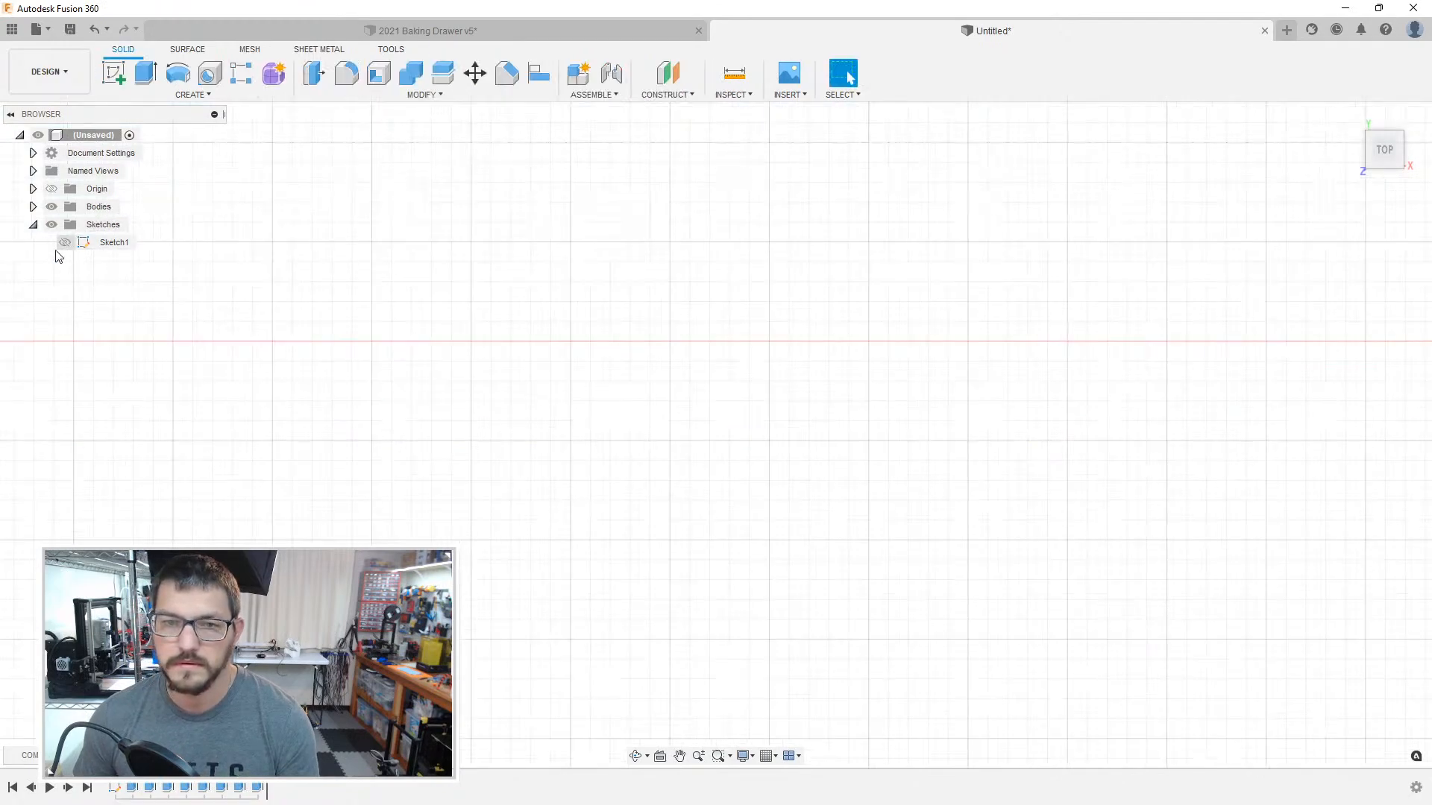
Step: Show Sketch1 again and bring the compartment beside the purple box into view
left_click(65, 243)
scroll(336, 371, "down", 4)
middle_click_drag(329, 374, 649, 578)
scroll(340, 555, "up", 4)
Step: Extrude the wall outline of the compartment beside the purple box 40 mm and its floor 2 mm
key("e")
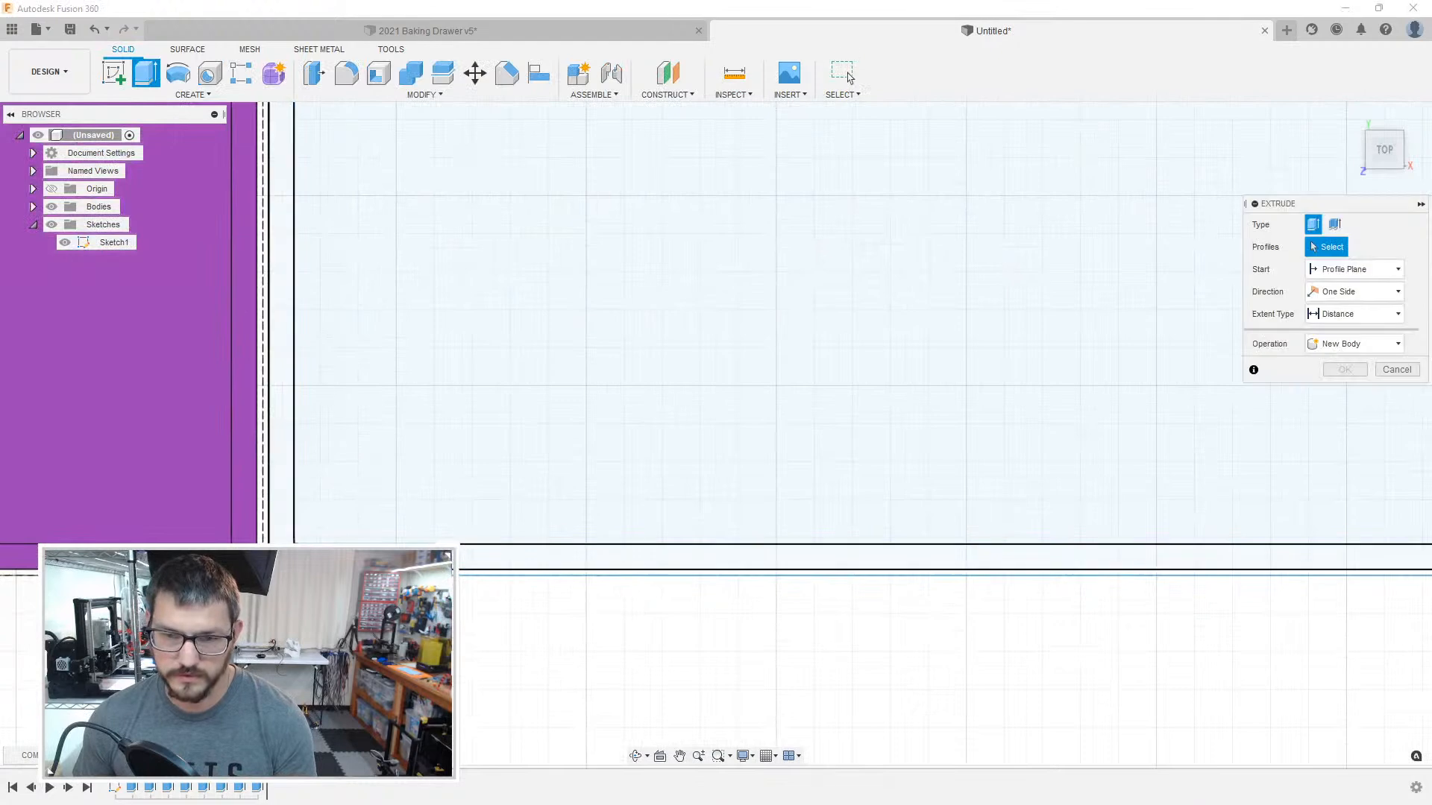
type("40")
key("Return")
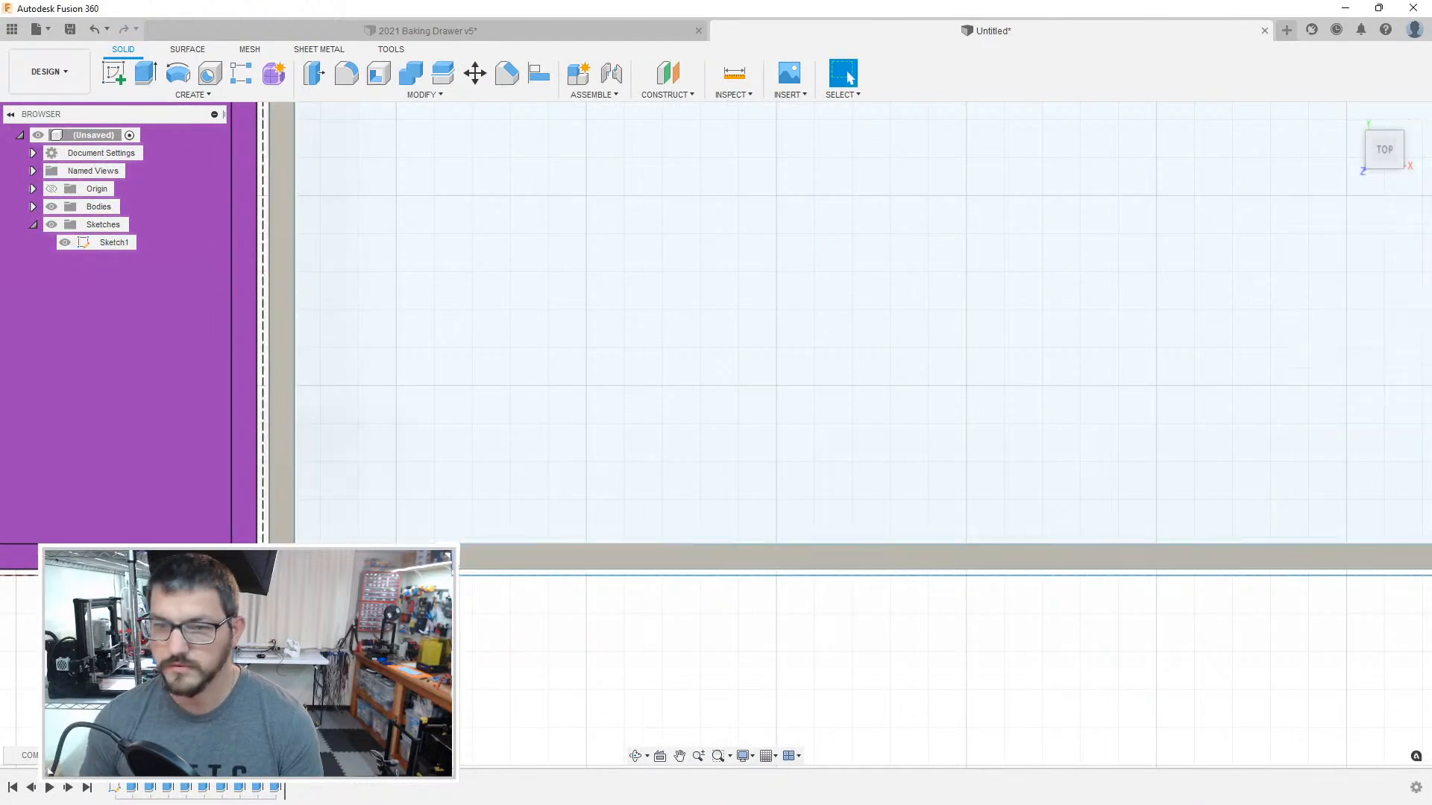
key("e")
key("Escape")
left_click(544, 323)
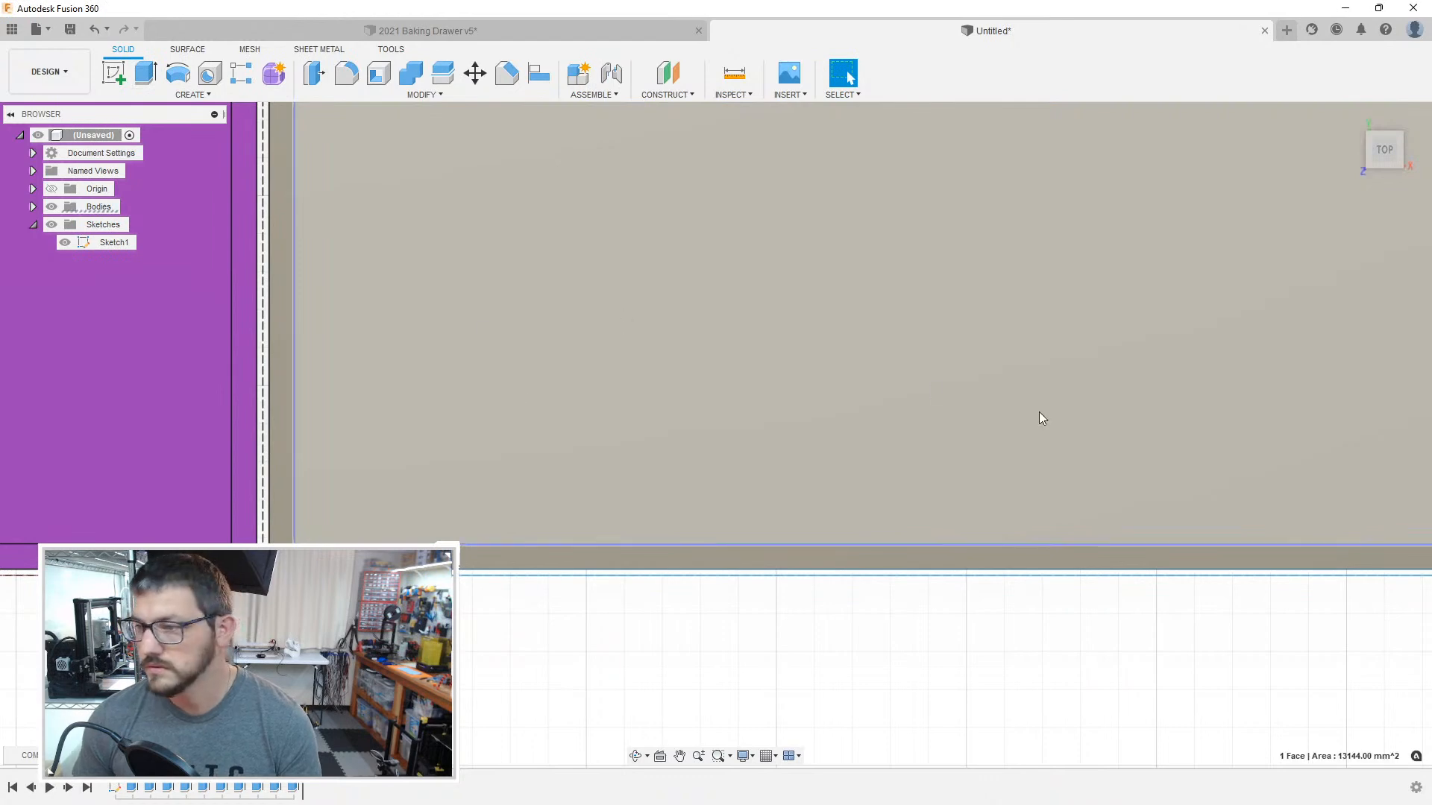
Step: Search the appearance library for green and apply Plastic - Glossy (Green) to the new floor beside the purple box
key("a")
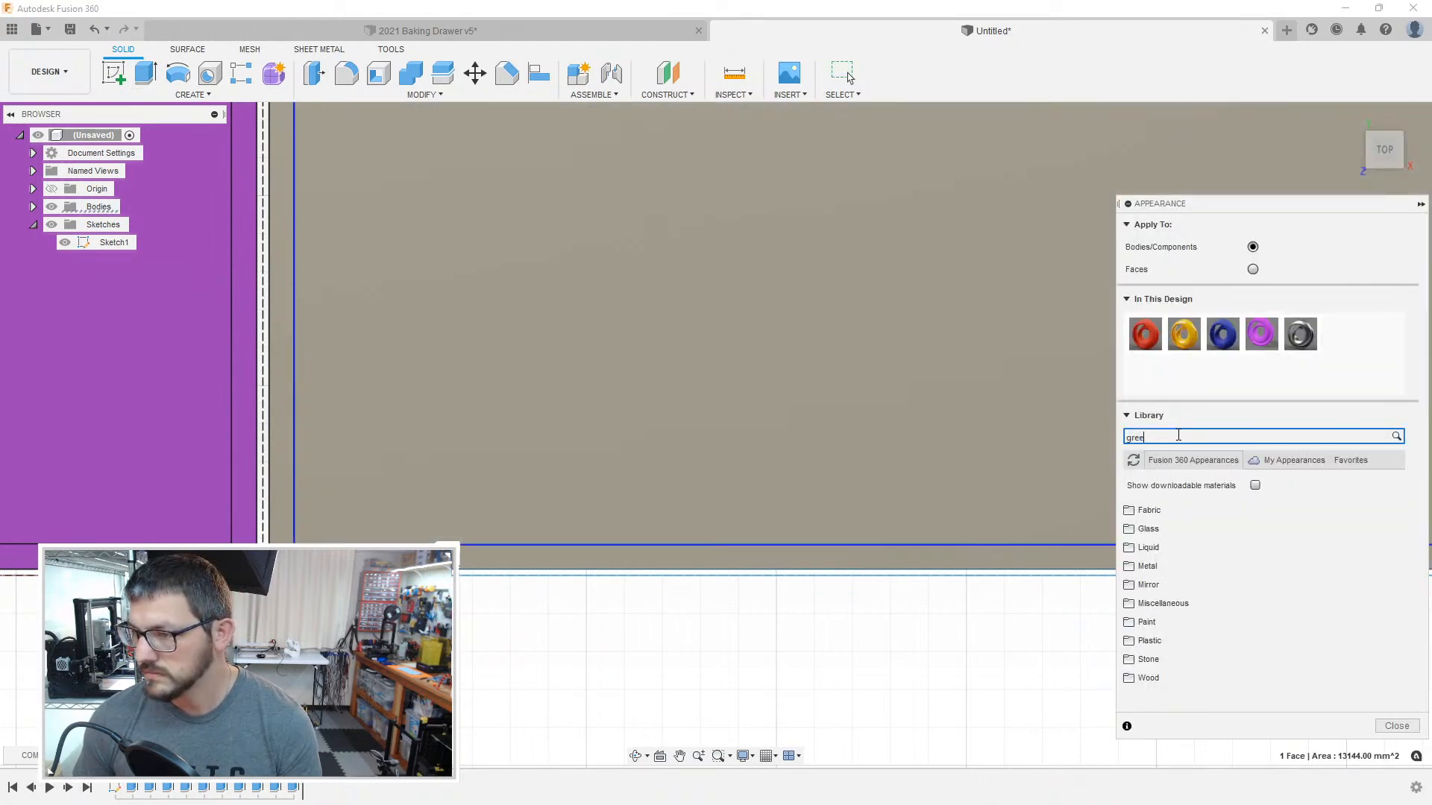
scroll(1223, 631, "down", 1)
mouse_move(1226, 634)
left_mouse_down()
mouse_move(1230, 623)
mouse_move(1086, 614)
mouse_move(854, 498)
left_mouse_up()
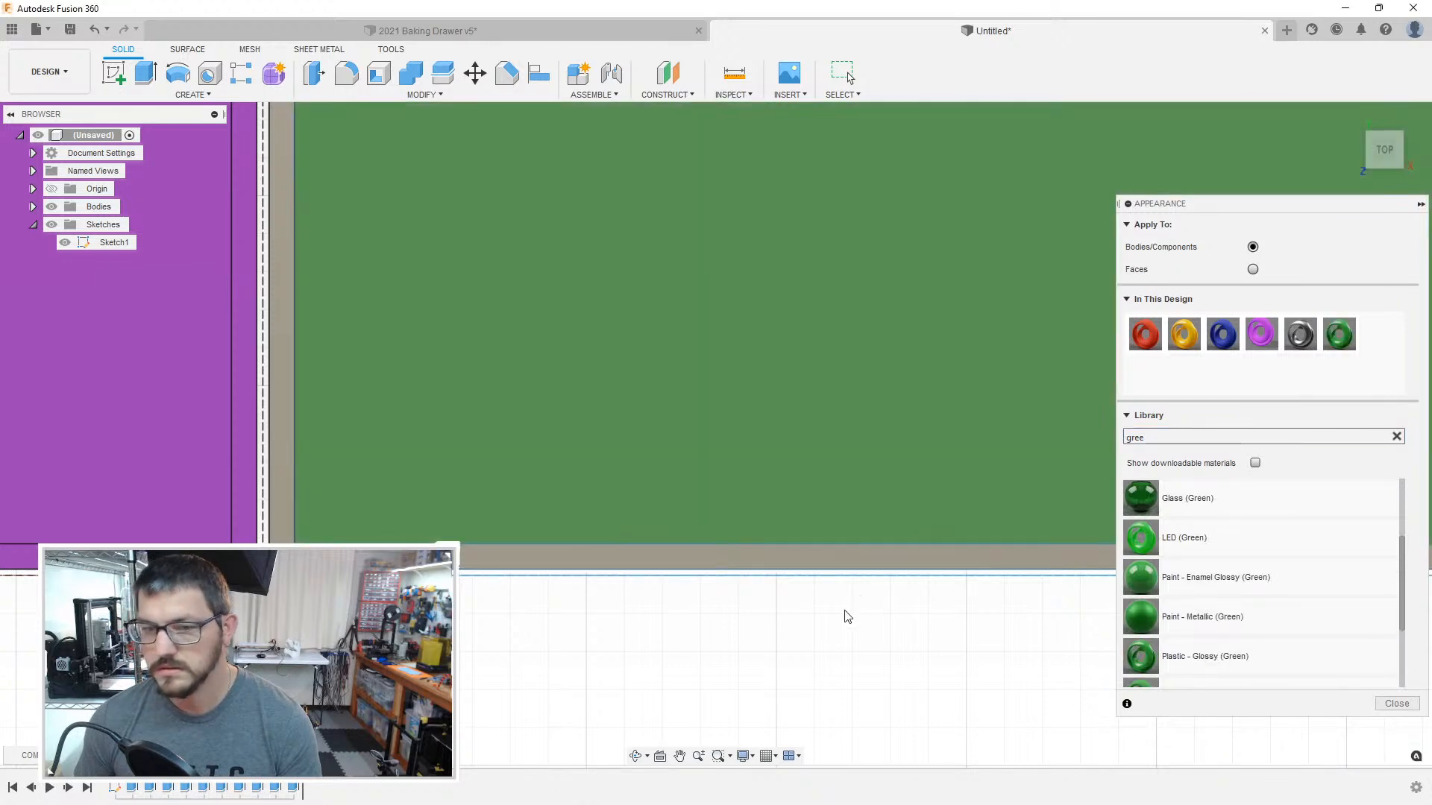
middle_click_drag(967, 641, 980, 602, "shift")
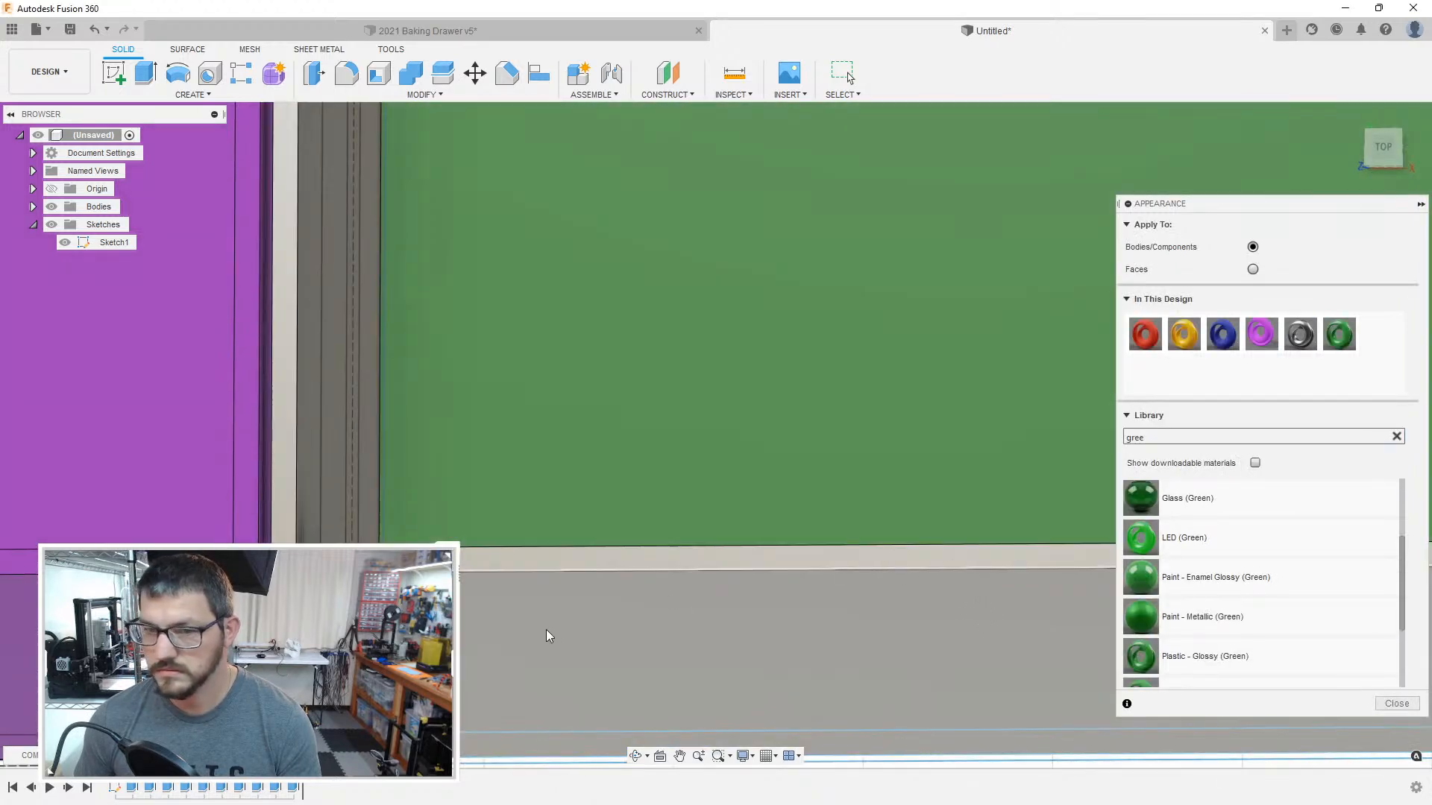
left_click(1383, 147)
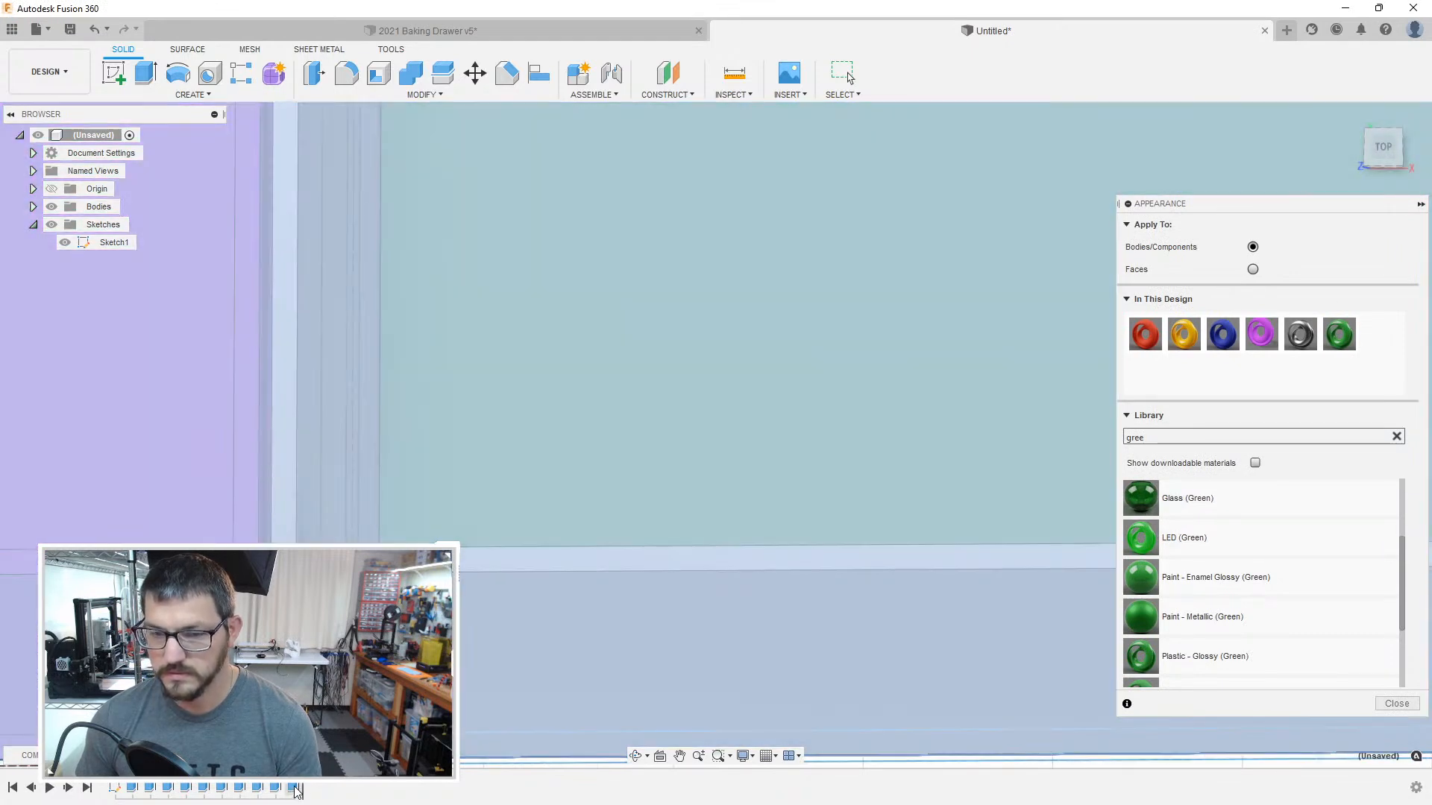
Step: Inspect the floor extrusion's settings and the box's underside, and undo the floor and wall extrusions
key("Escape")
double_click(292, 791)
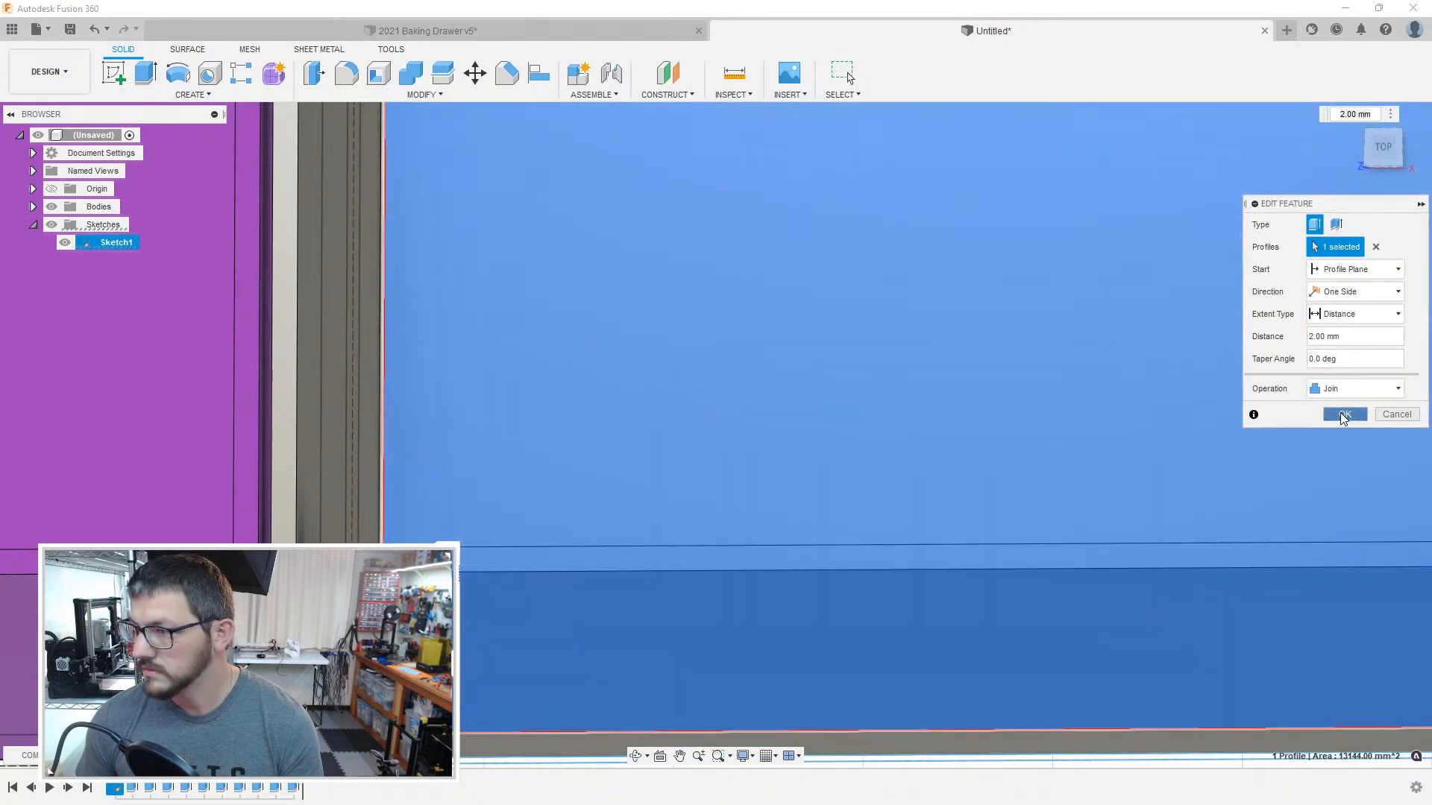
left_click(1342, 419)
scroll(608, 590, "down", 5)
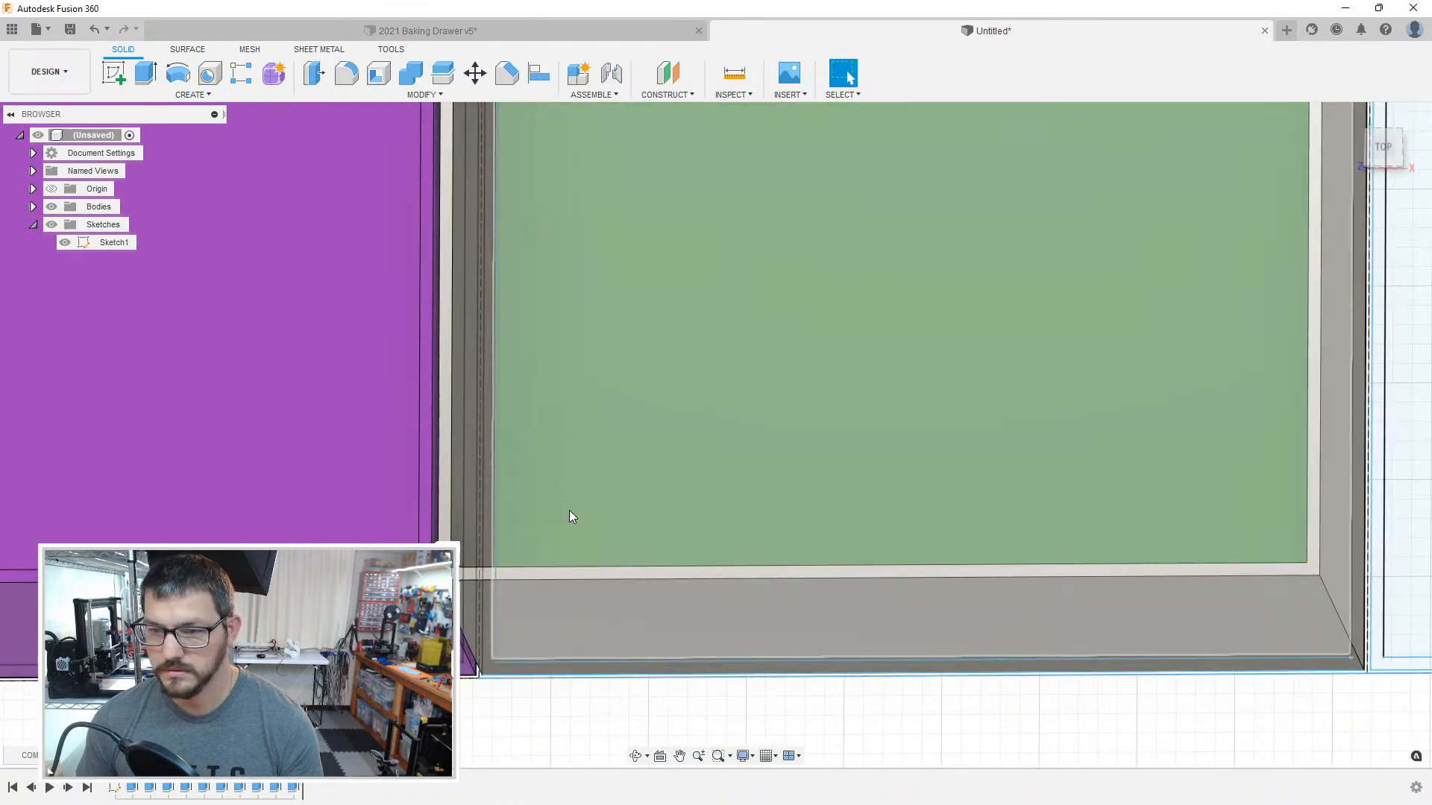
middle_click_drag(569, 511, 645, 246, "shift")
scroll(647, 250, "up", 2)
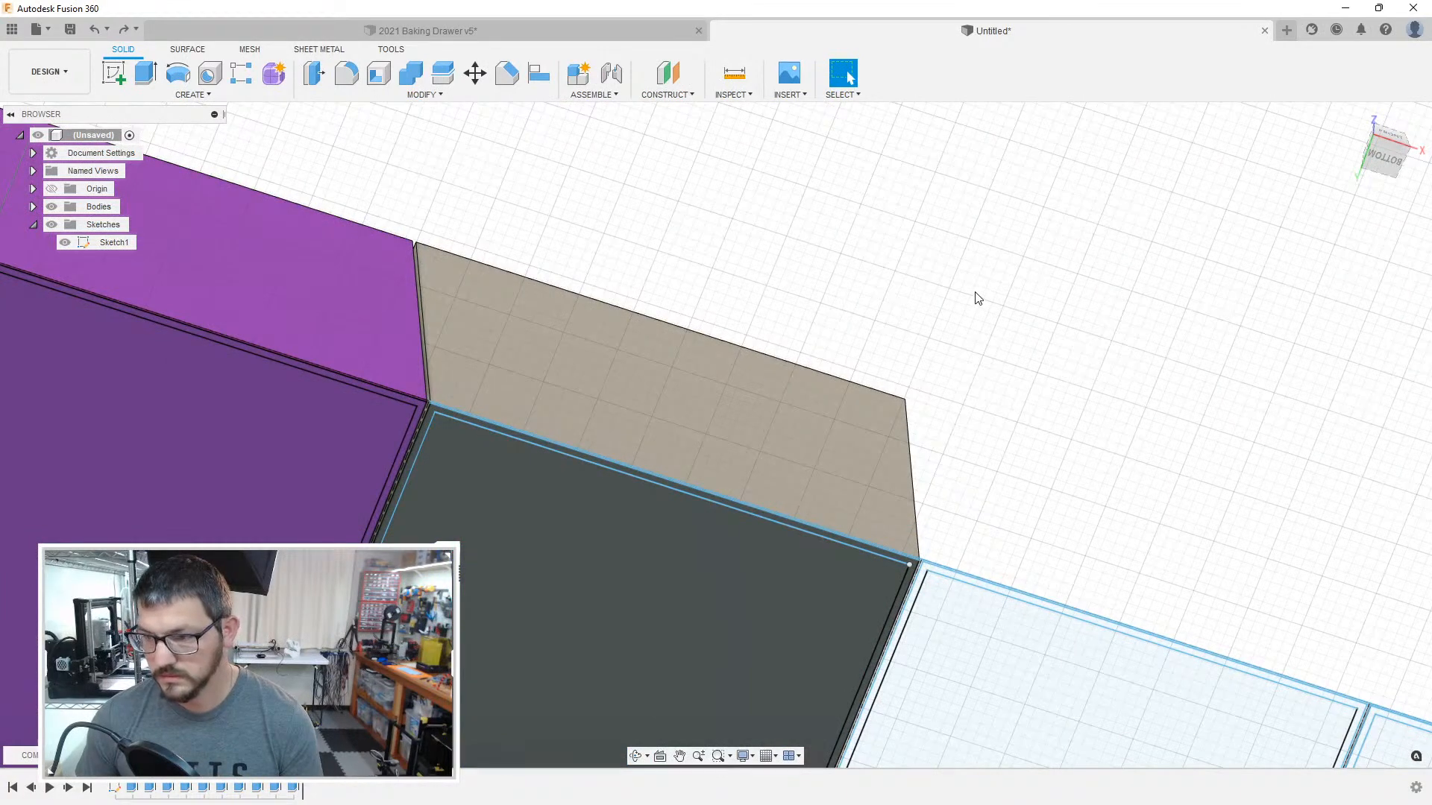
key("ctrl+z")
key("ctrl+z")
Step: Extrude the floor of the compartment beside the purple box first, and extrude its surrounding wall 40 mm
middle_click_drag(861, 314, 871, 471, "shift")
scroll(874, 475, "up", 5)
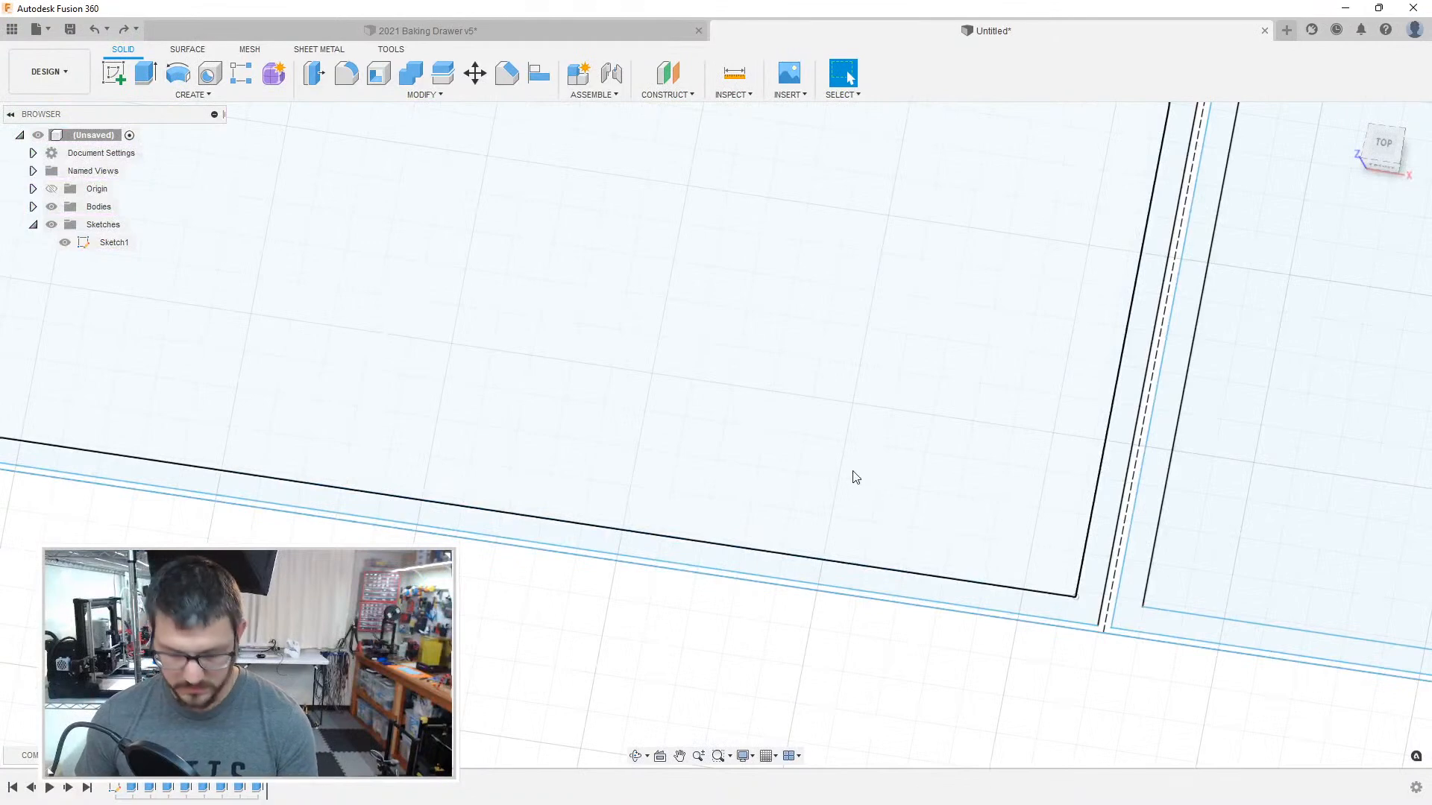
key("e")
left_click(837, 451)
key("Return")
key("e")
left_click(1052, 613)
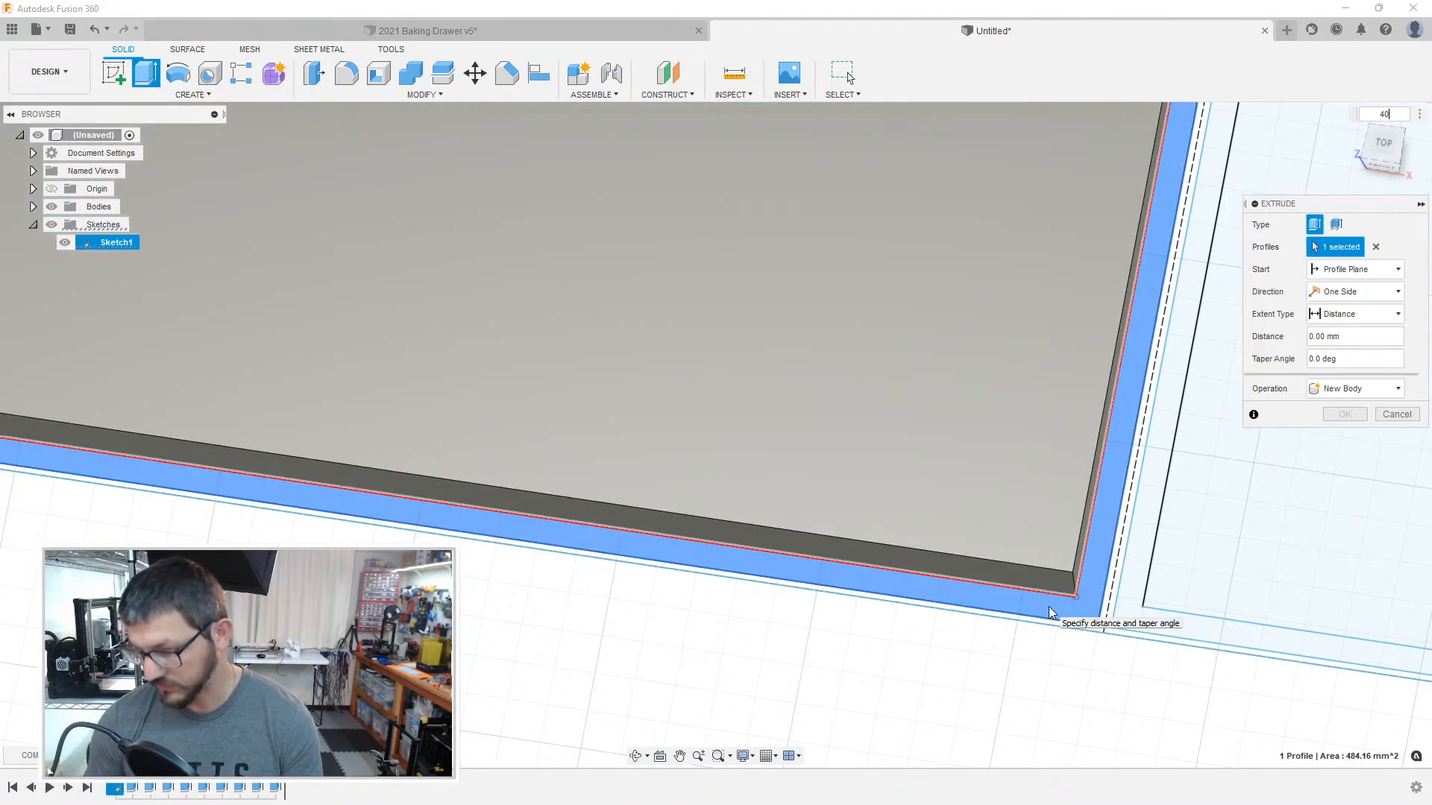
key("Return")
Step: Search the appearance library for green and apply Plastic - Glossy (Green) to the uncoloured box beside the purple one
scroll(1032, 601, "down", 3)
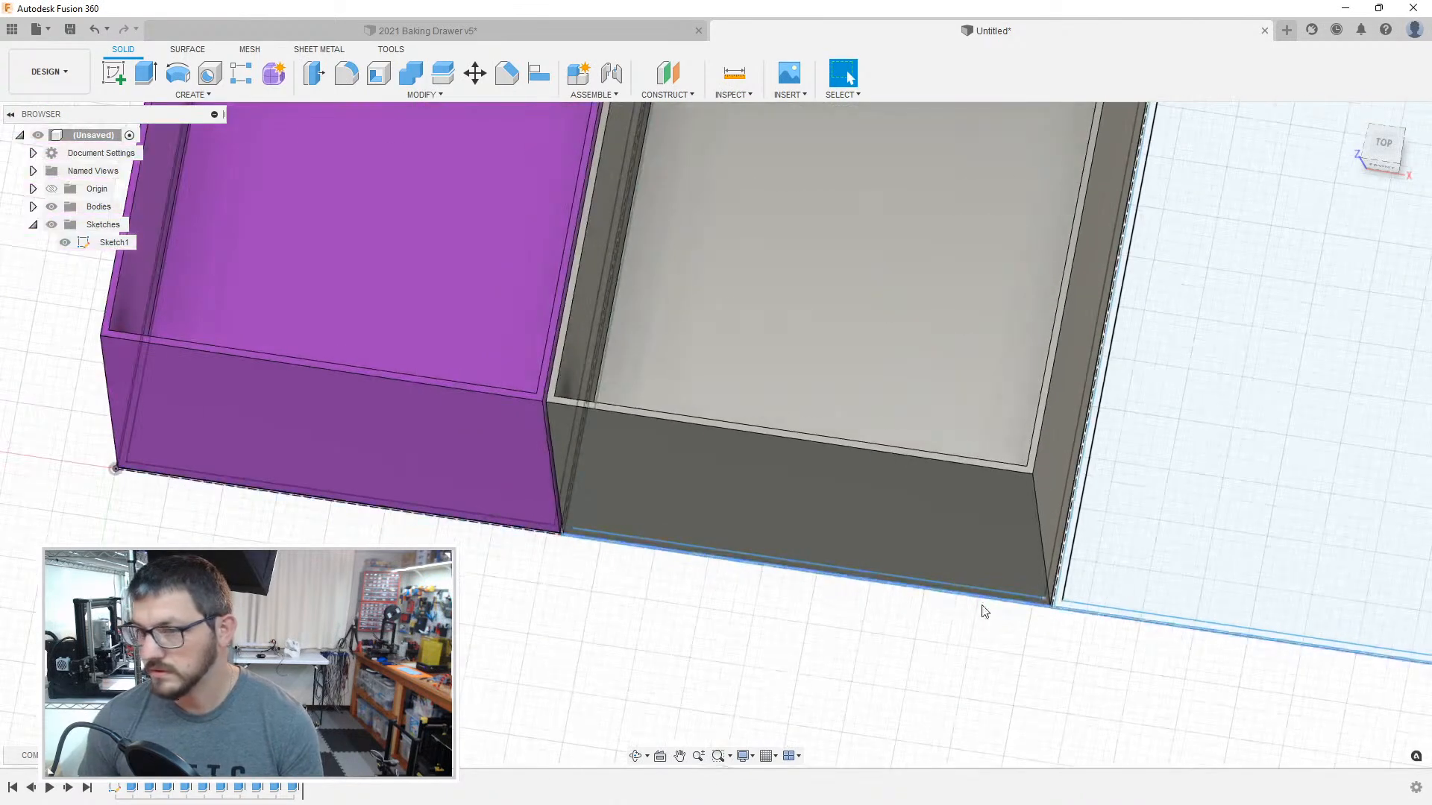
key("a")
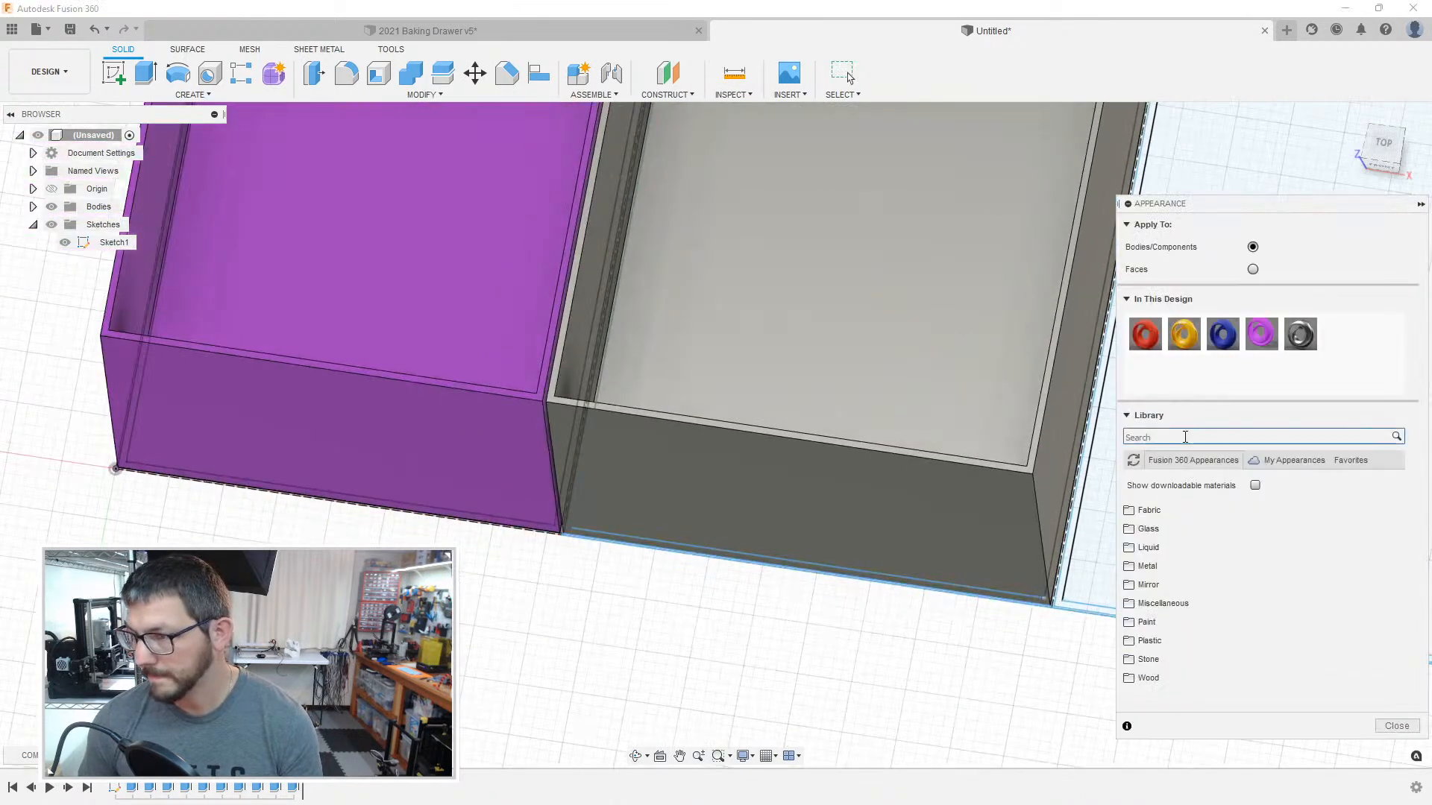
left_click_drag(1208, 651, 1020, 529)
Step: Extrude the floor of the compartment beside the green box 2 mm and its surrounding wall 40 mm
middle_click_drag(837, 646, 467, 713)
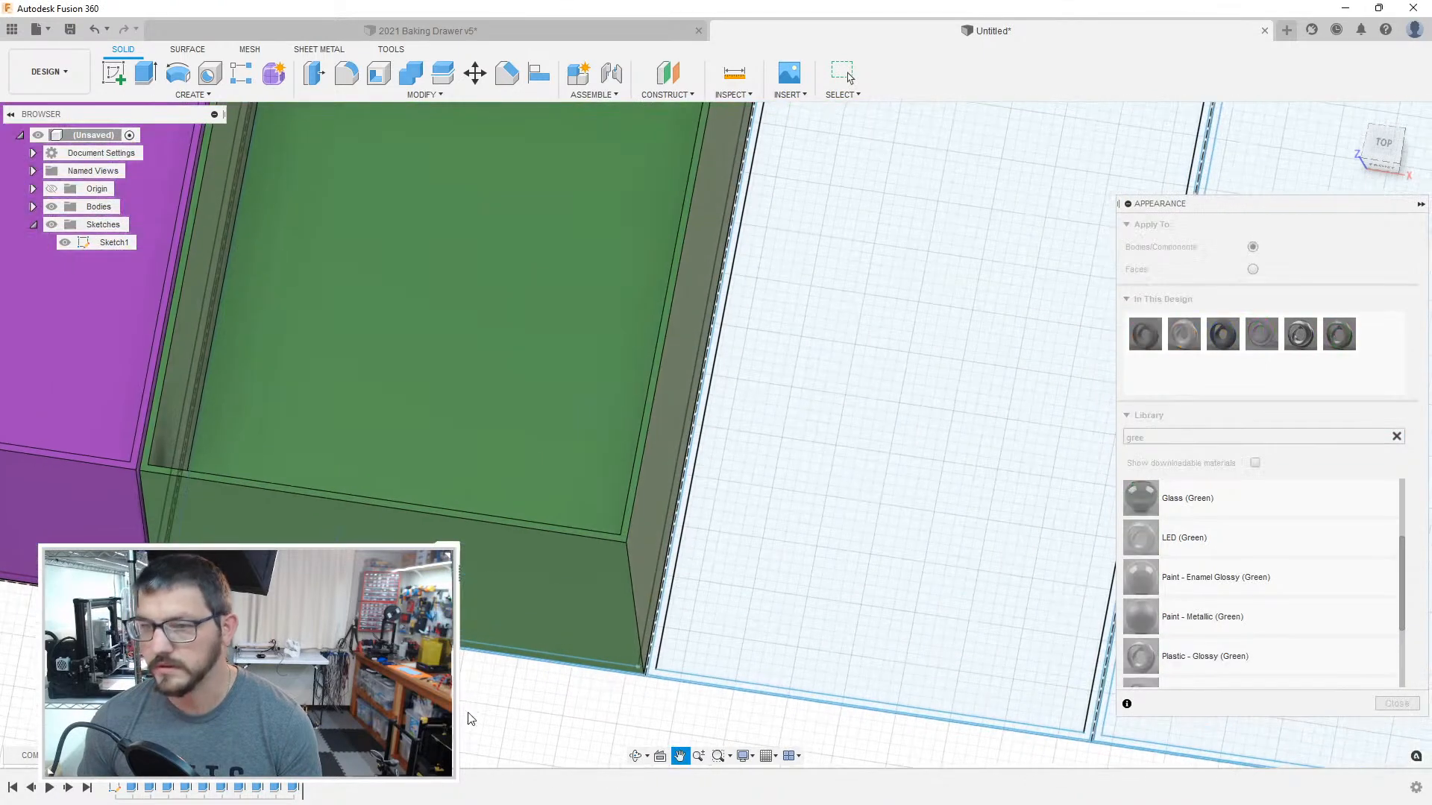
scroll(804, 567, "down", 3)
middle_click_drag(803, 567, 645, 483)
scroll(521, 579, "up", 3)
key("e")
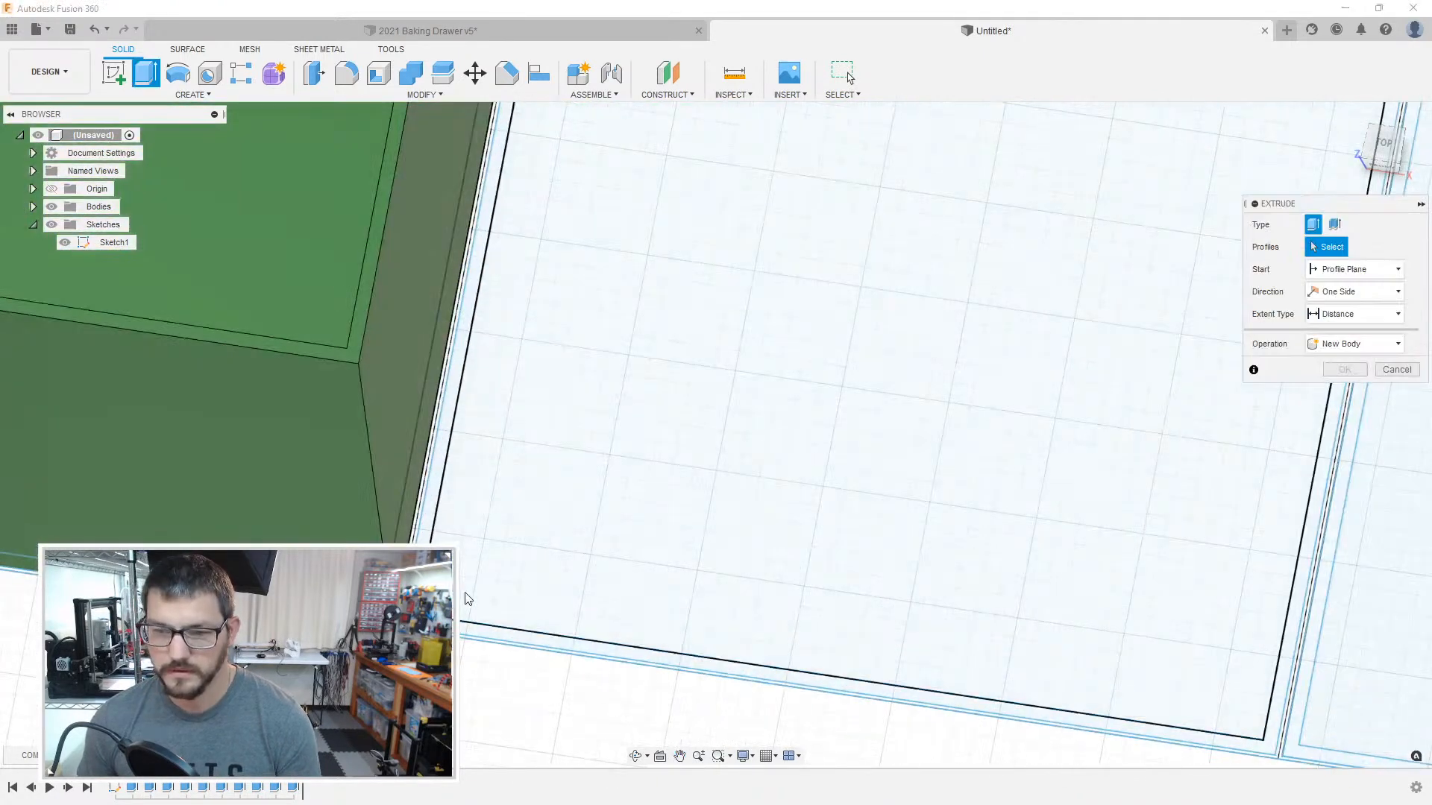
left_click(464, 592)
type("2")
key("Return")
key("e")
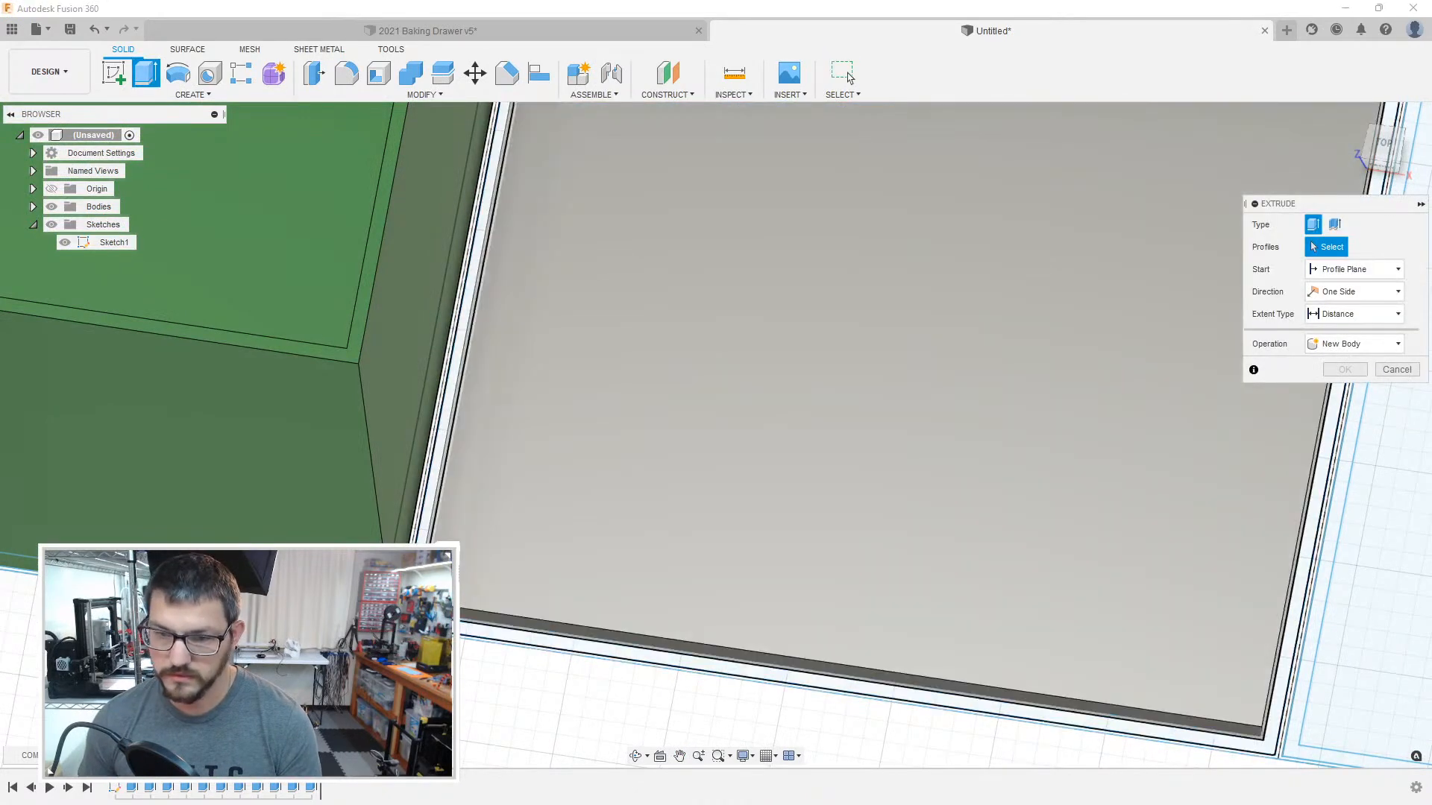
left_click(448, 628)
type("40")
key("Return")
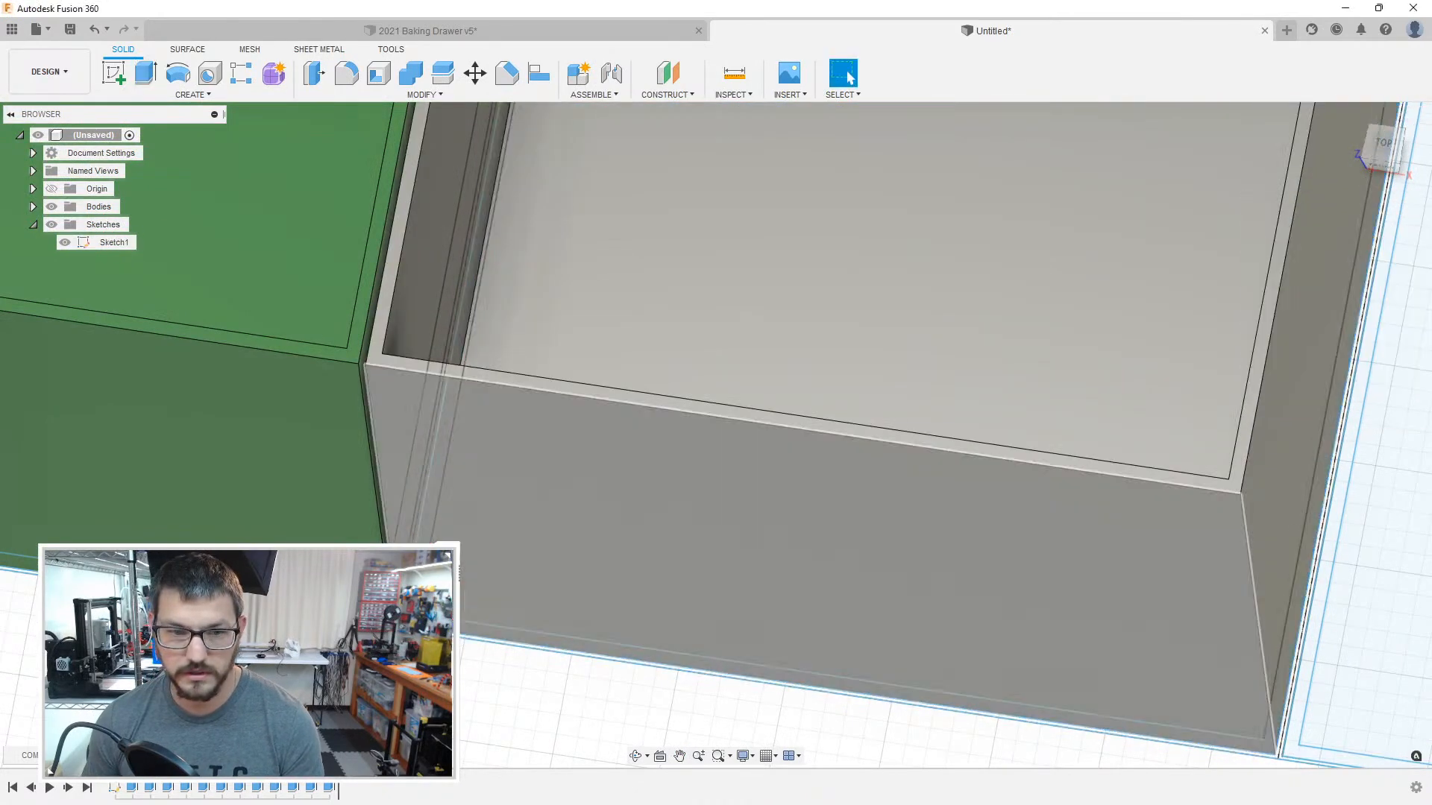
Step: Apply the design's existing blue plastic appearance to the new box beside the green one
left_click(605, 556)
key("a")
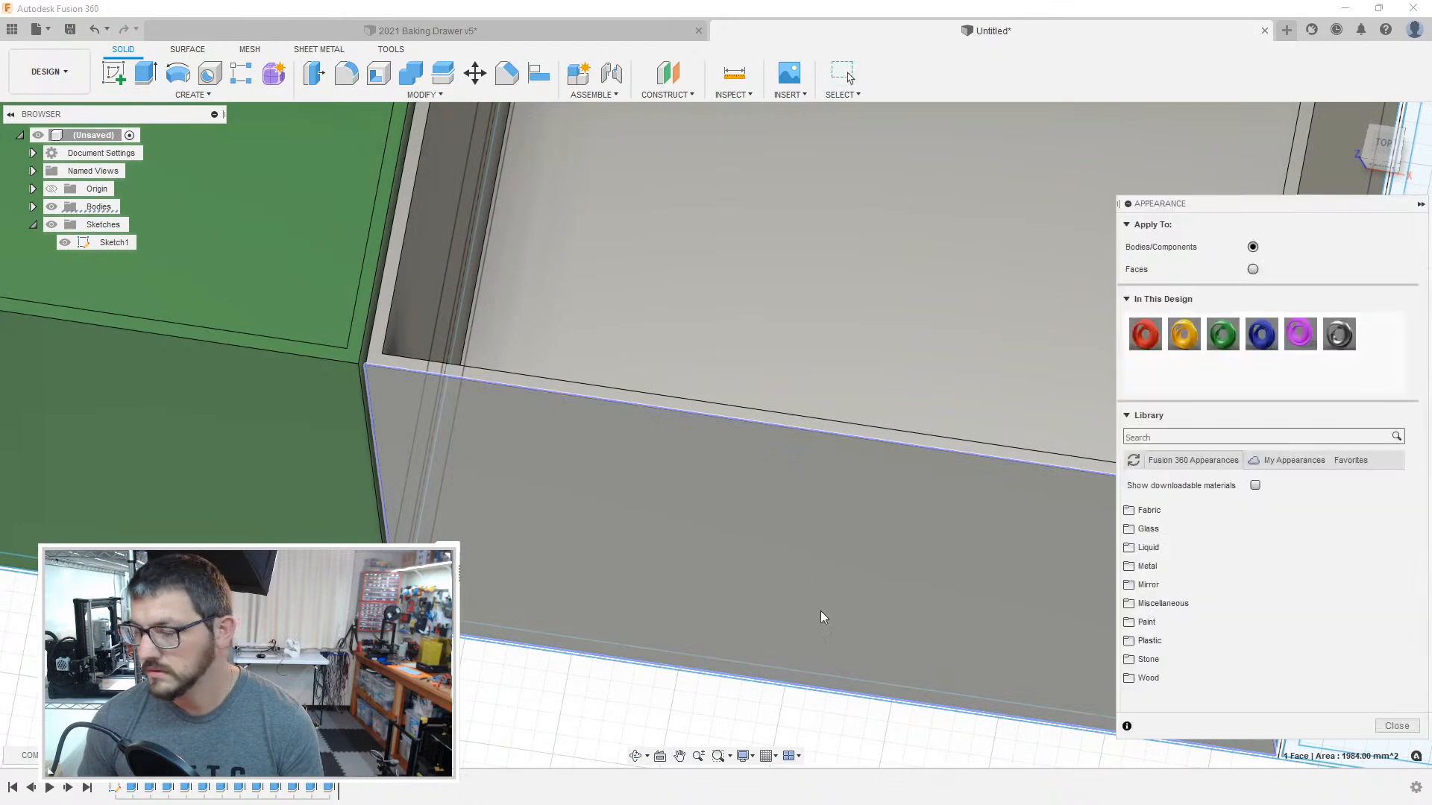
left_click(1261, 346)
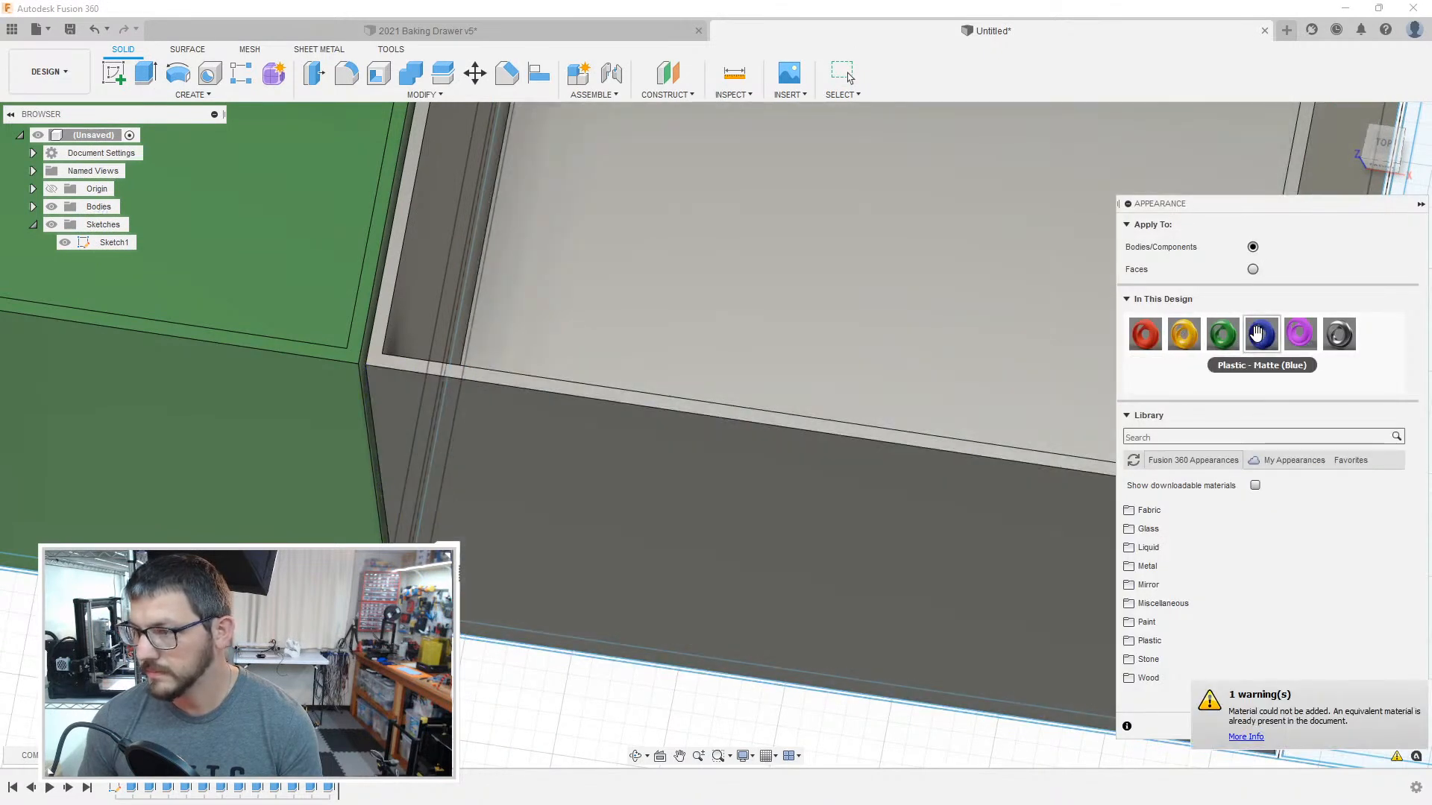
left_click_drag(1257, 333, 555, 520)
Step: Extrude the floor of the compartment beside the blue box, and extrude its surrounding wall to the blue box's 40 mm height
scroll(555, 520, "down", 5)
key("e")
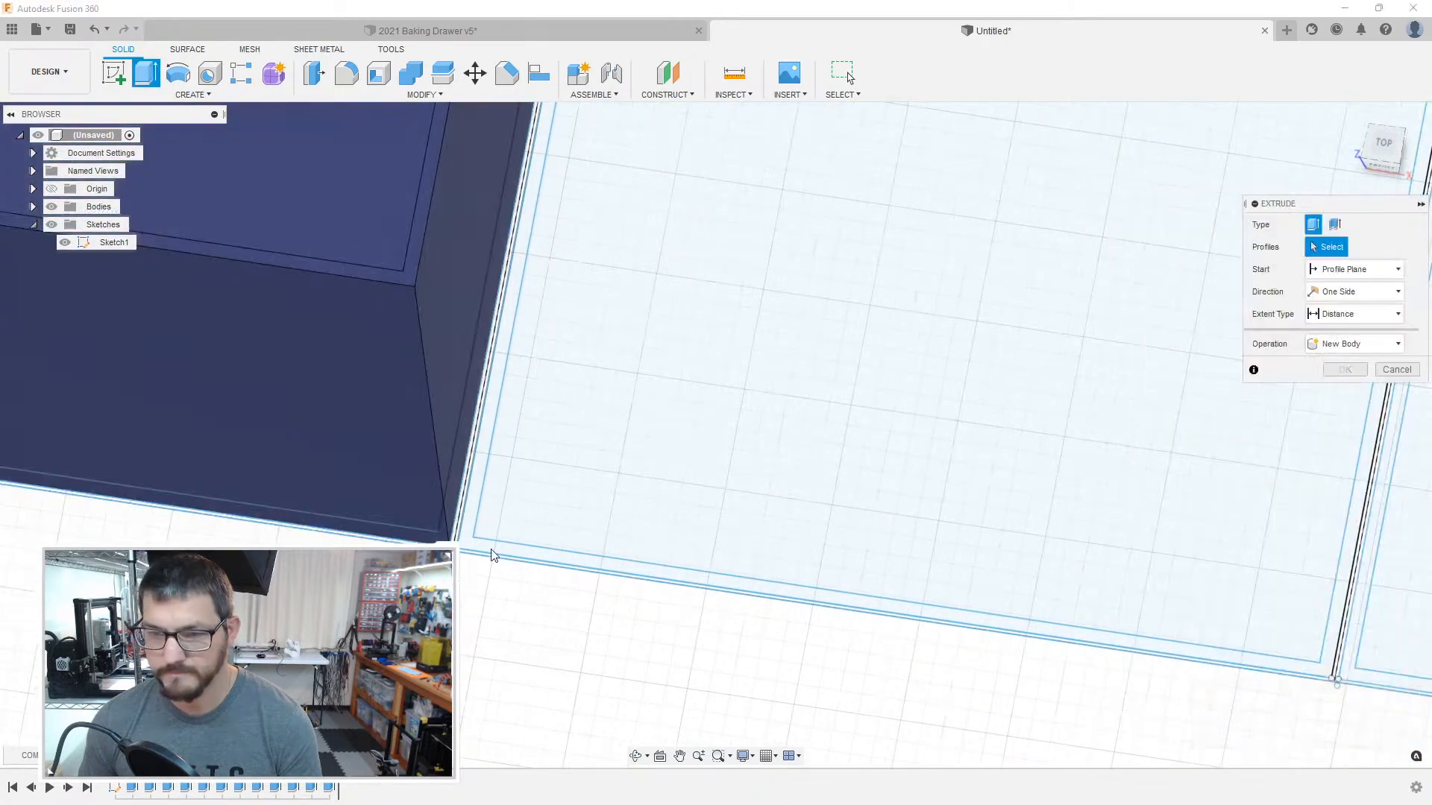
left_click(512, 526)
left_click(511, 526)
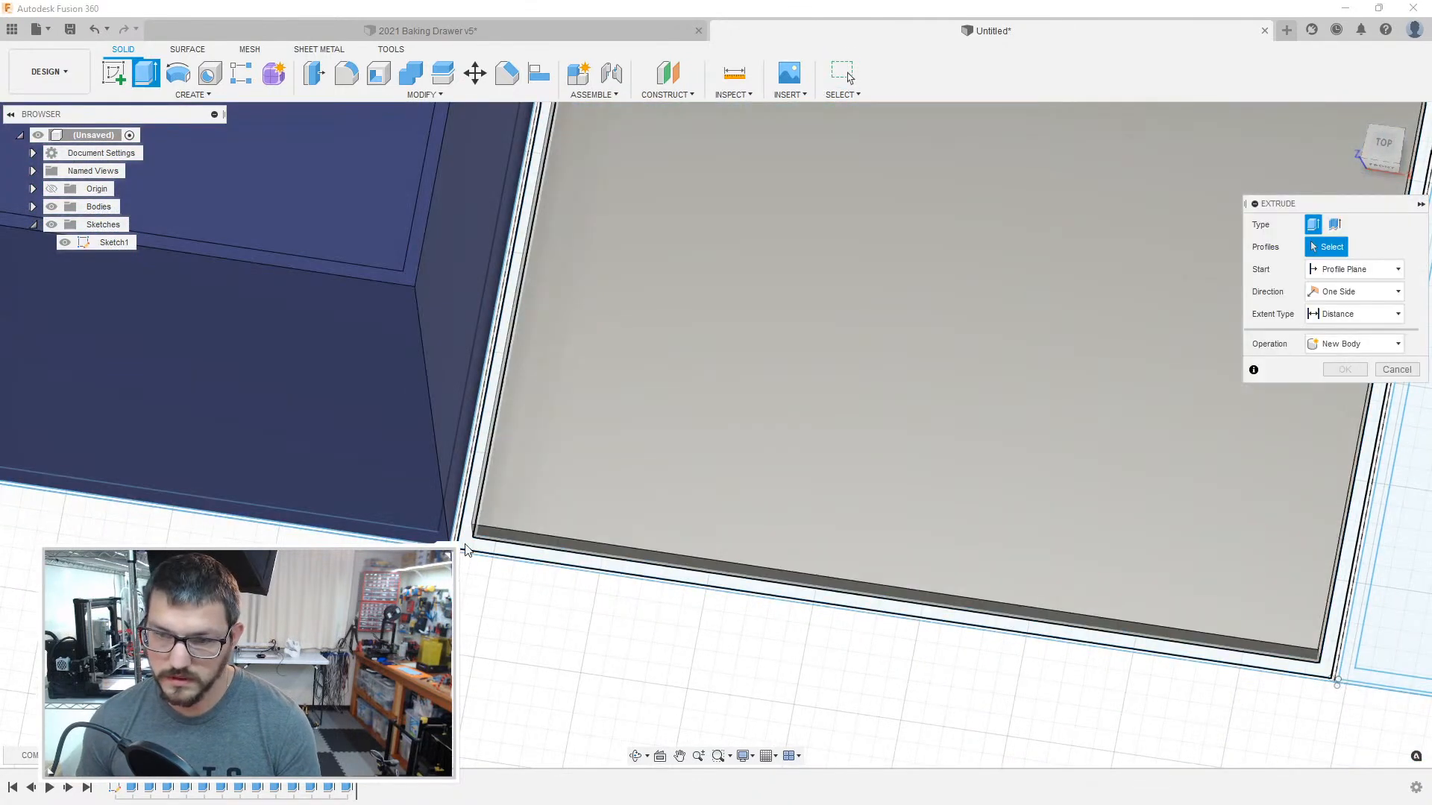
left_click(466, 543)
type("60")
key("Return")
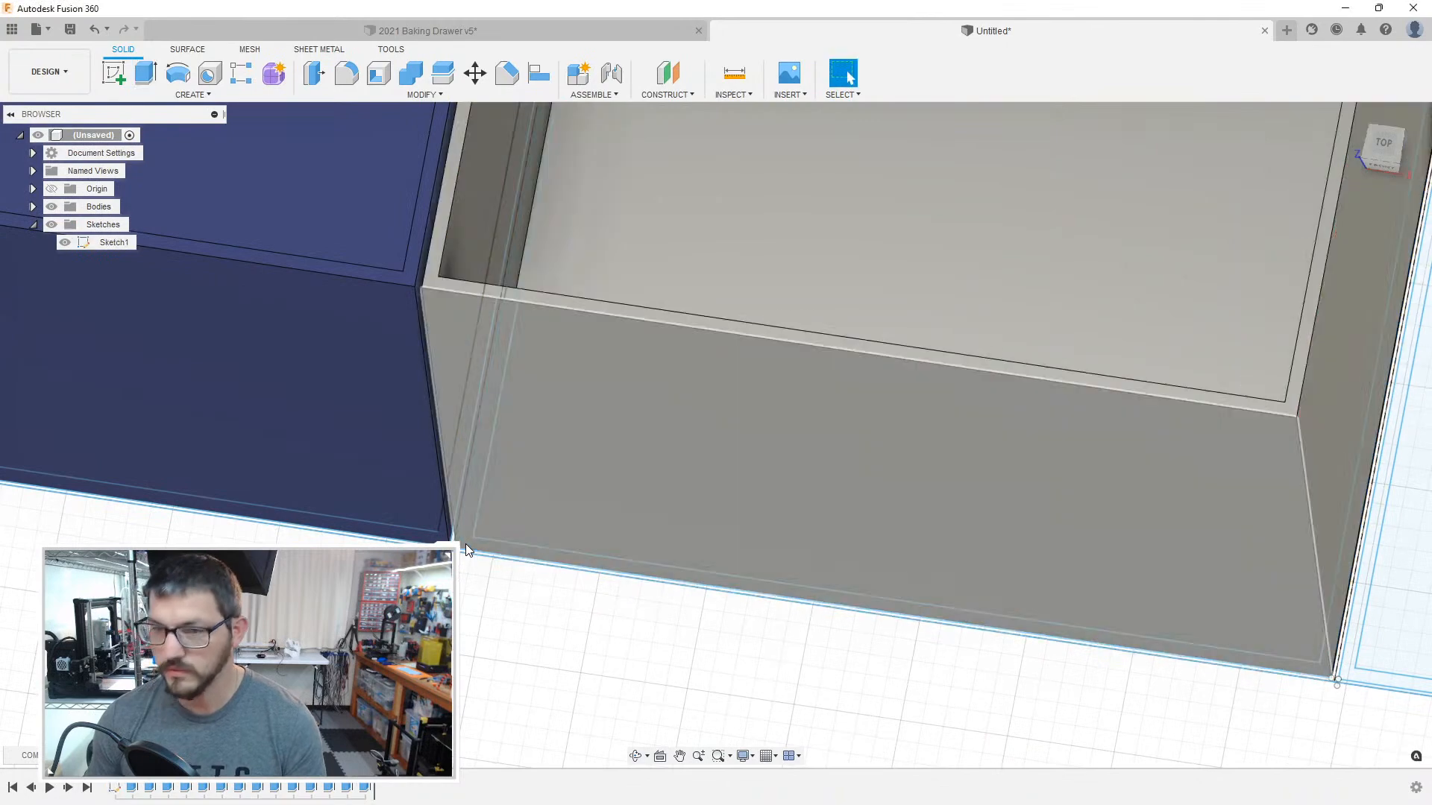
Step: Apply the design's existing red plastic appearance to the new box beside the blue one
scroll(466, 544, "down", 4)
key("a")
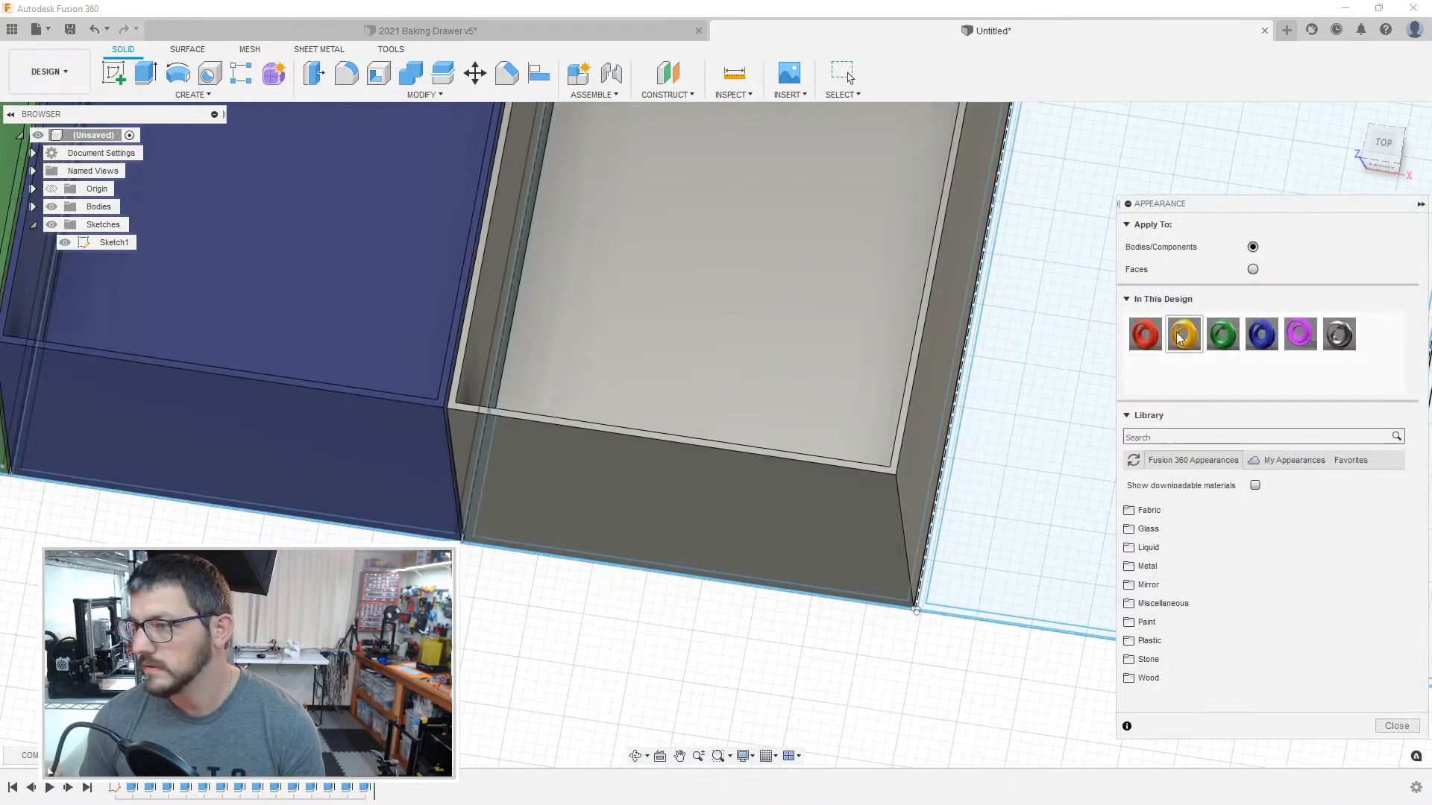
left_click_drag(1153, 345, 924, 414)
Step: Extrude the wall profiles around the compartment beside the red box up to the red box's height
middle_click_drag(874, 653, 495, 587)
middle_click_drag(739, 603, 656, 595)
scroll(654, 589, "up", 6)
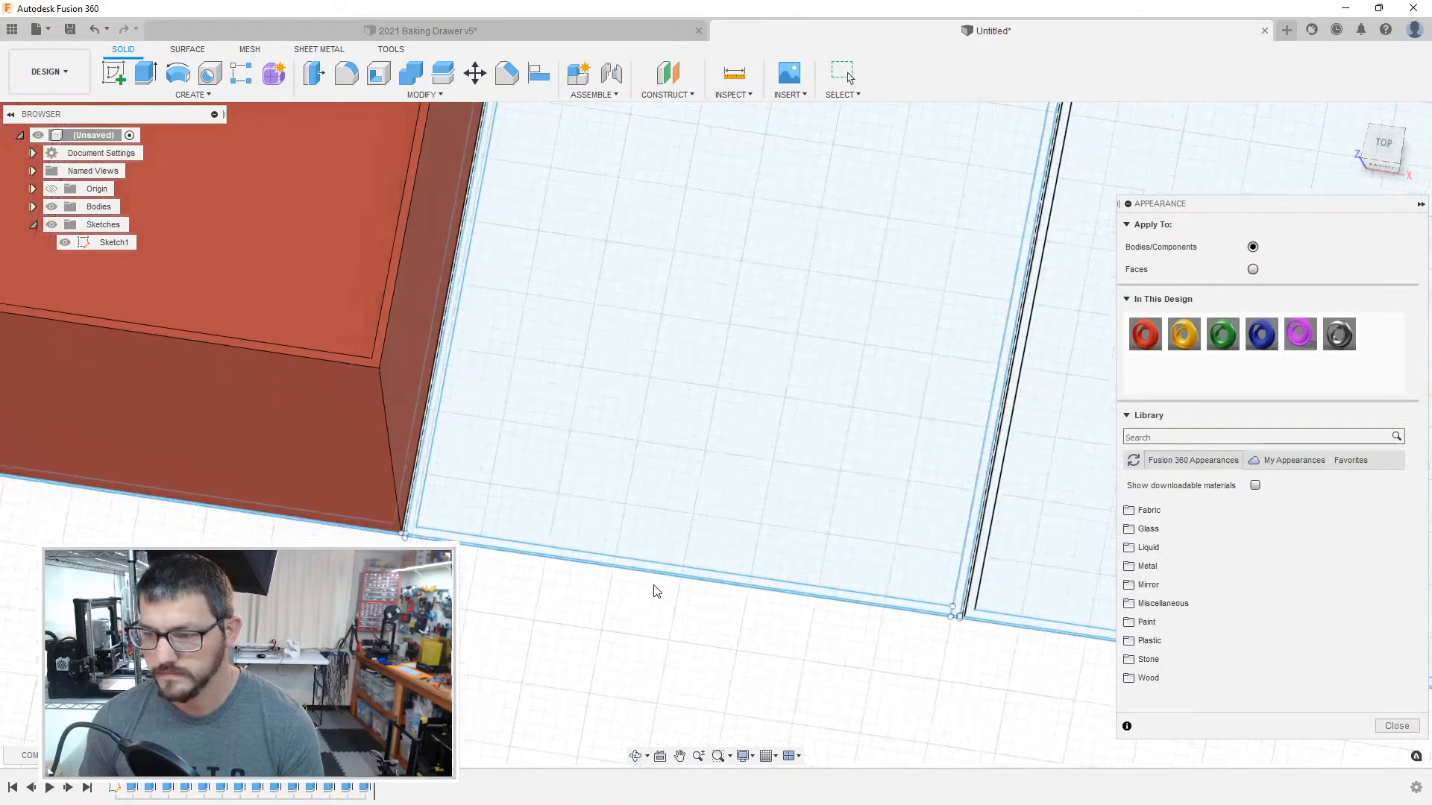
key("e")
left_click(837, 579)
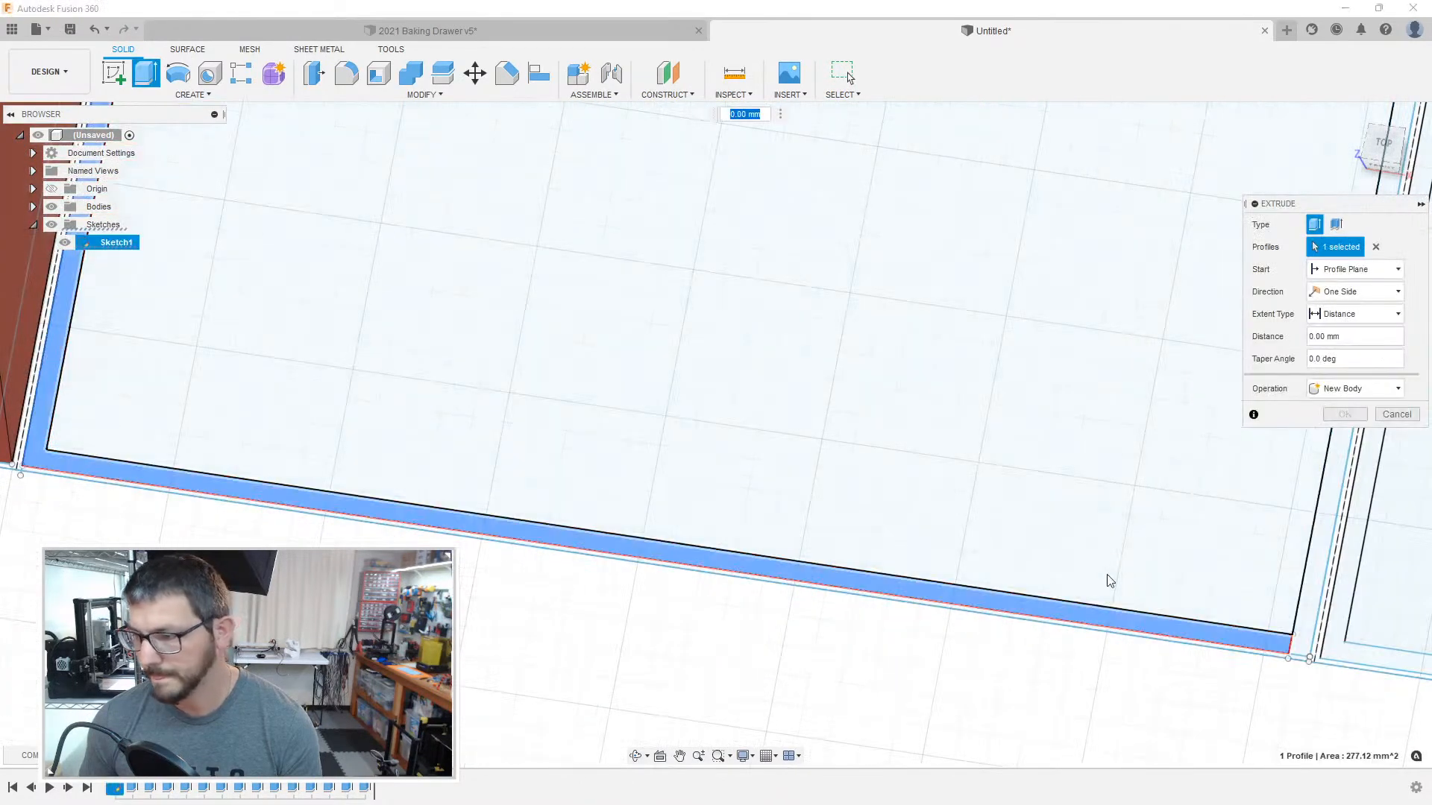
left_click(1306, 620)
scroll(940, 522, "down", 6)
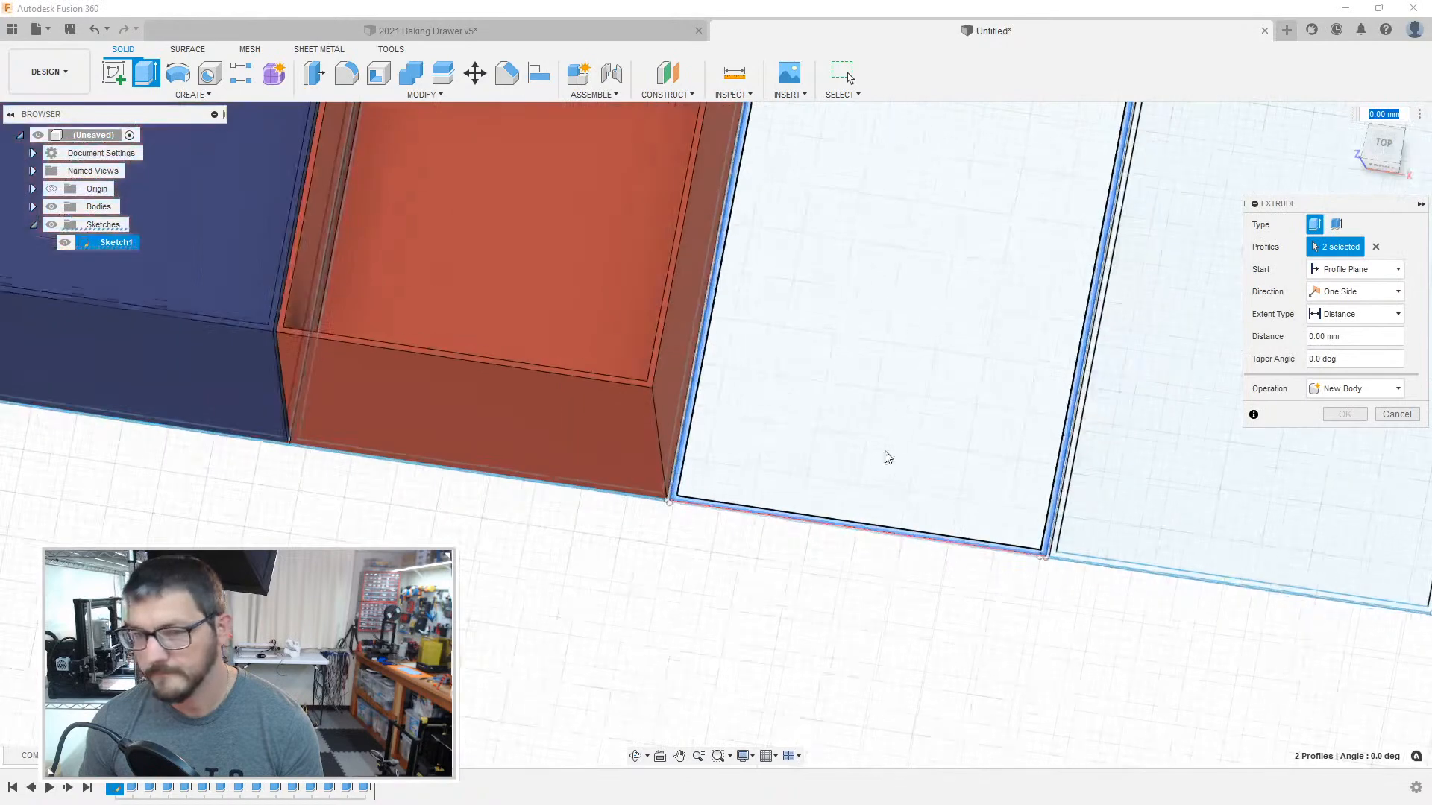
middle_click_drag(880, 426, 602, 692)
middle_click_drag(779, 287, 671, 687)
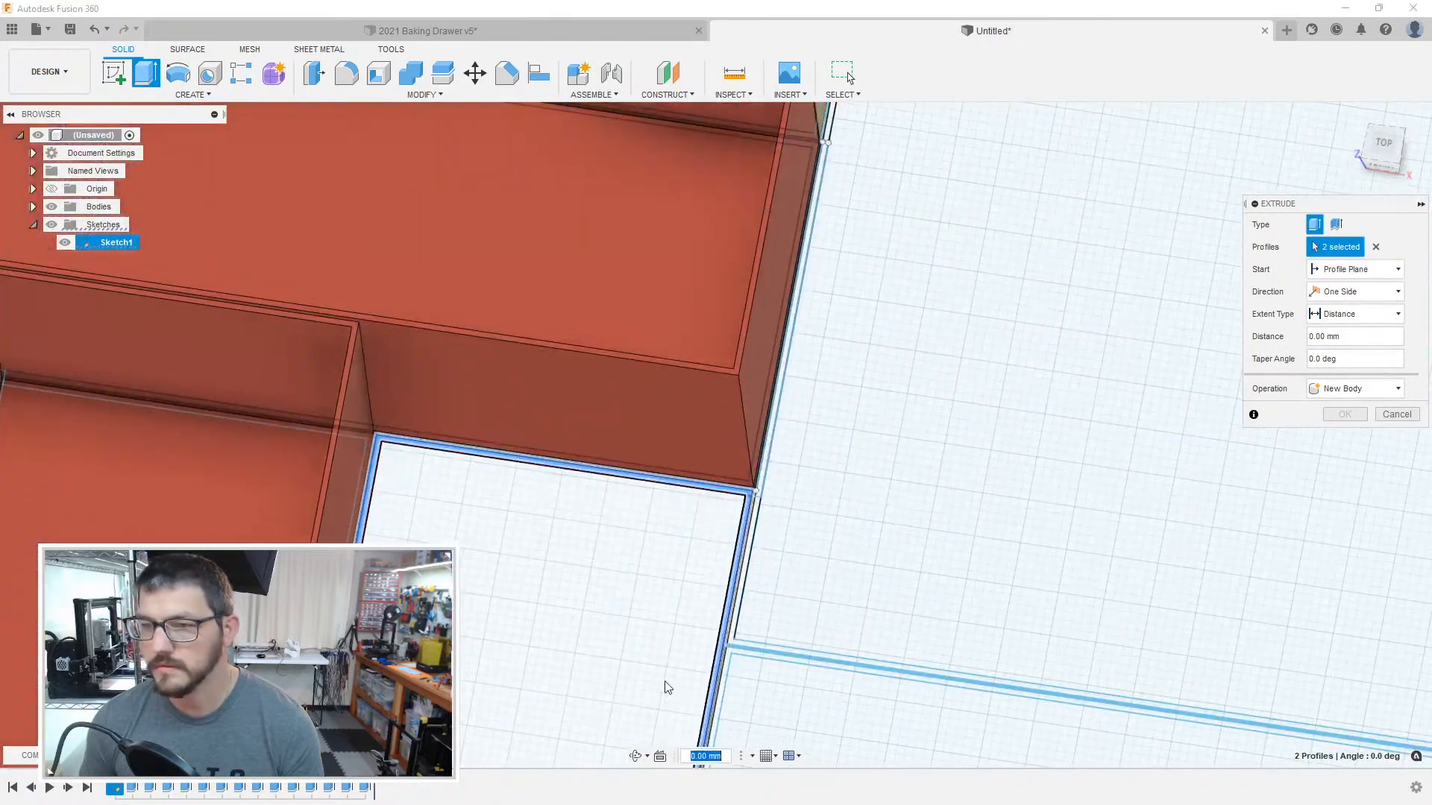
type("50")
key("Return")
Step: Extrude the floor of the compartment beside the red box and apply the existing yellow plastic appearance to this new box
key("e")
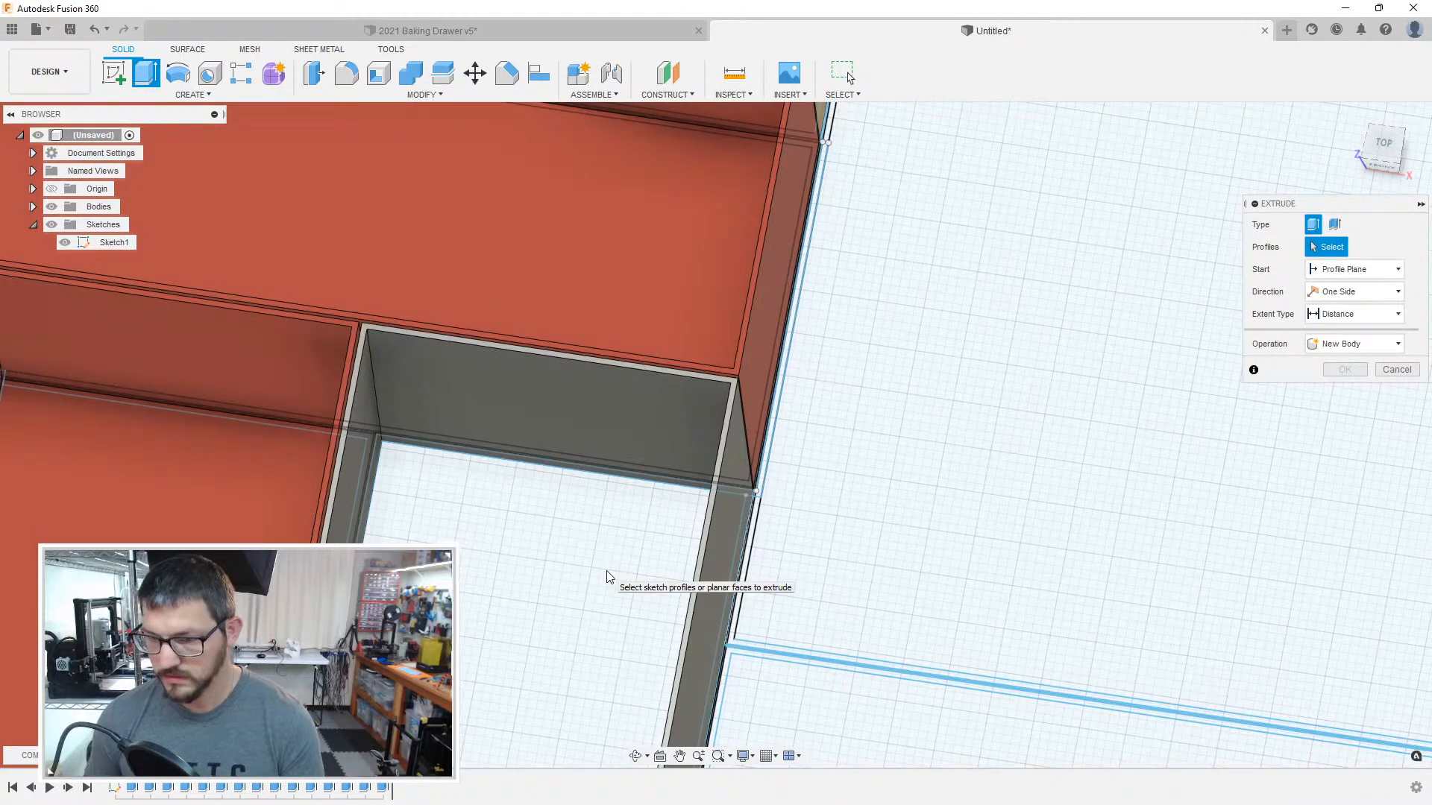
left_click(536, 624)
key("Return")
middle_click_drag(536, 624, 783, 397)
key("a")
left_click_drag(1179, 347, 935, 390)
Step: Extrude the wall profiles of the five remaining compartments together to the height of the existing boxes
scroll(935, 389, "up", 1)
middle_click_drag(1044, 551, 738, 443)
scroll(639, 319, "up", 2)
key("e")
left_click(608, 339)
left_click(606, 369)
scroll(840, 453, "down", 5)
middle_click_drag(1055, 567, 846, 247)
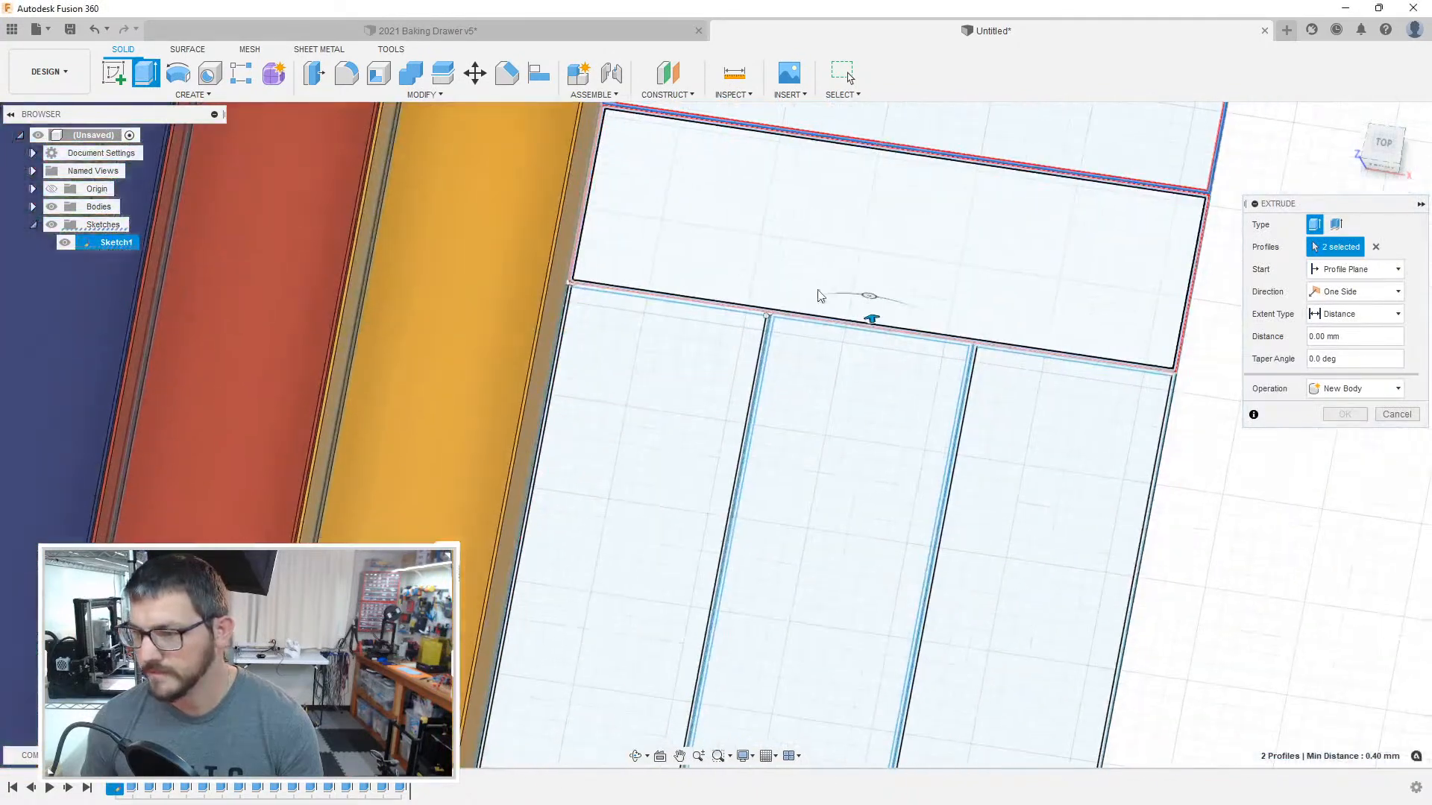
scroll(779, 320, "up", 6)
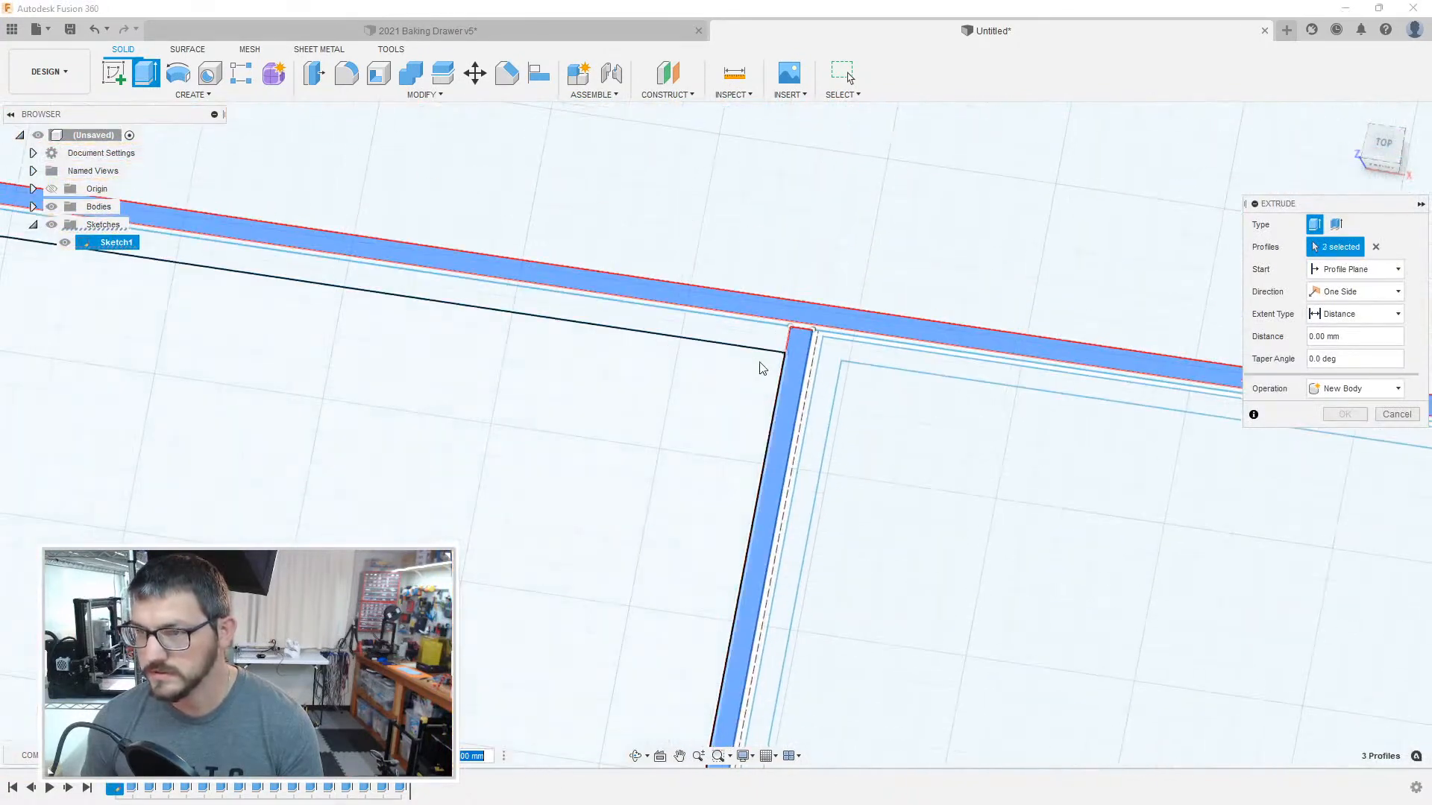
left_click(767, 339)
left_click(832, 349)
middle_click_drag(1044, 491, 239, 348)
middle_click_drag(1181, 472, 676, 381)
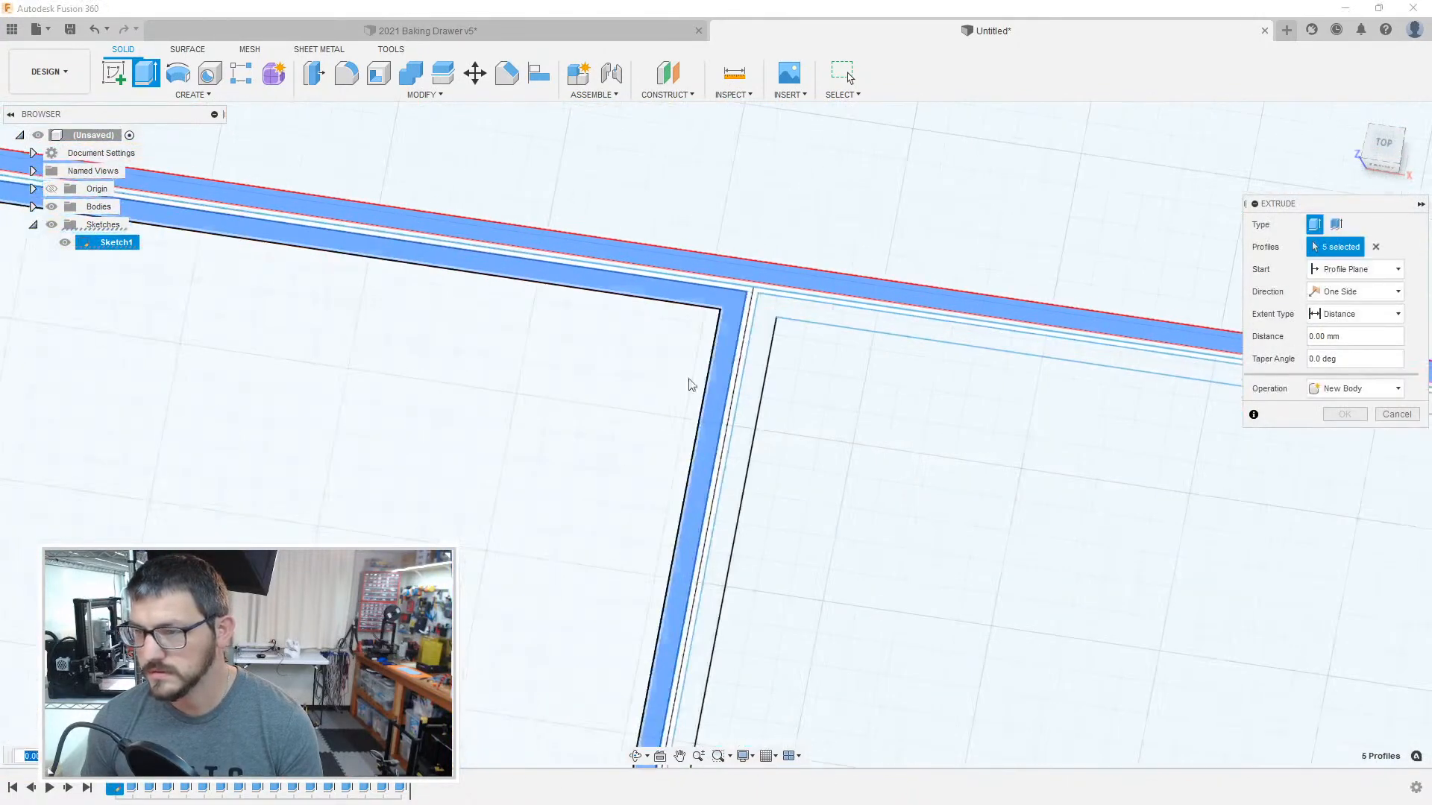
left_click(764, 336)
scroll(765, 335, "down", 6)
middle_click_drag(669, 441, 760, 100)
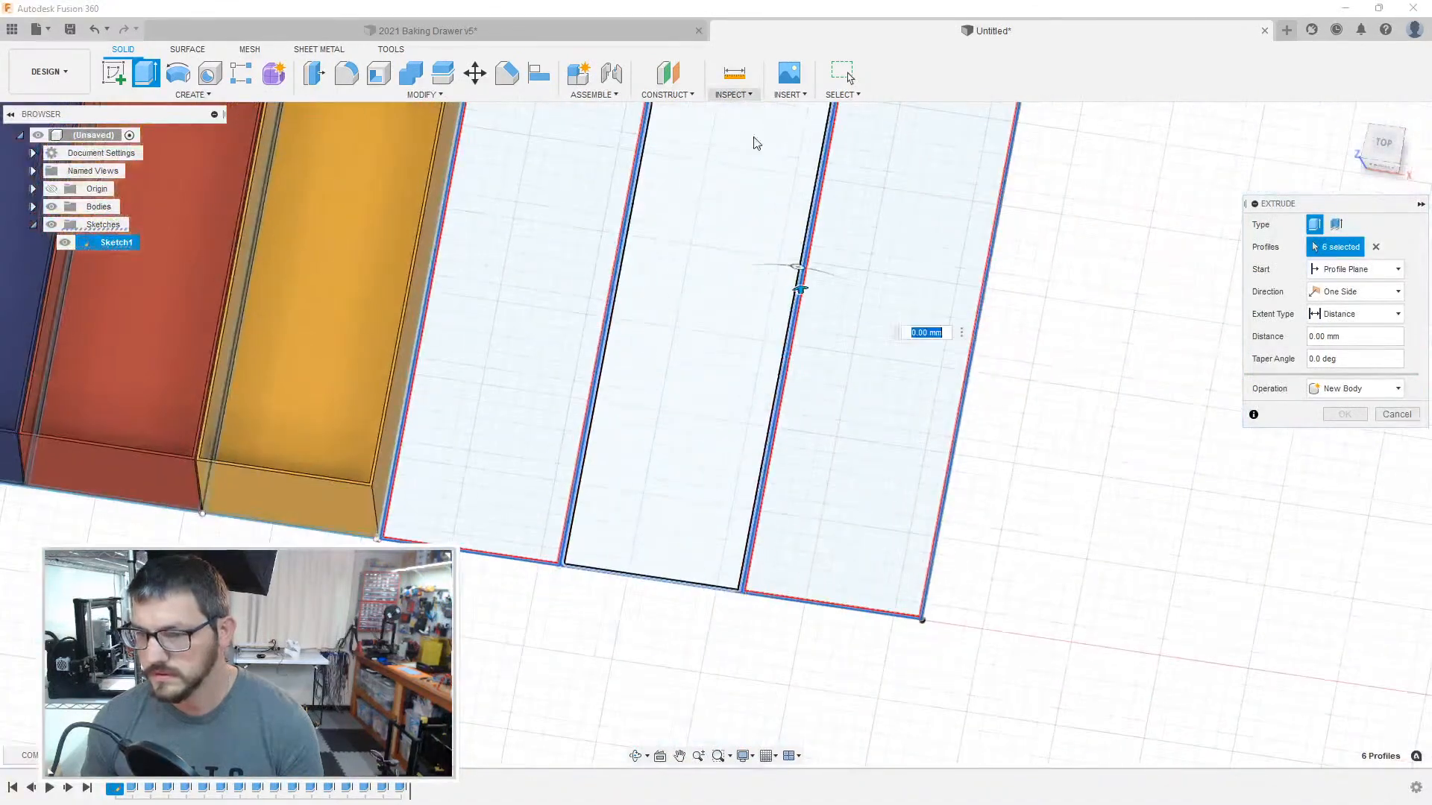
key("Return")
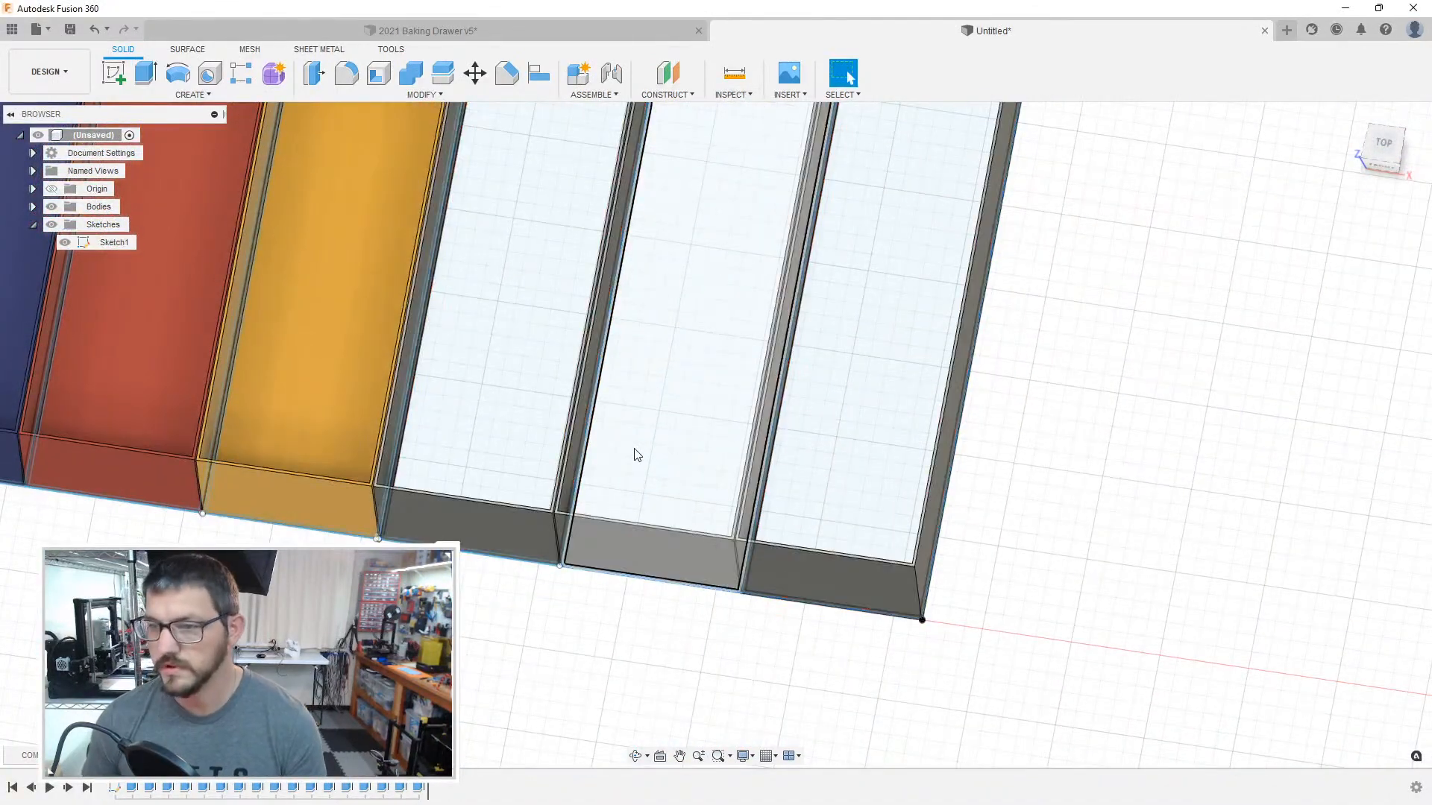
Step: Extrude the floors of the three uncoloured narrow compartments beside the yellow box
key("e")
left_click(943, 334)
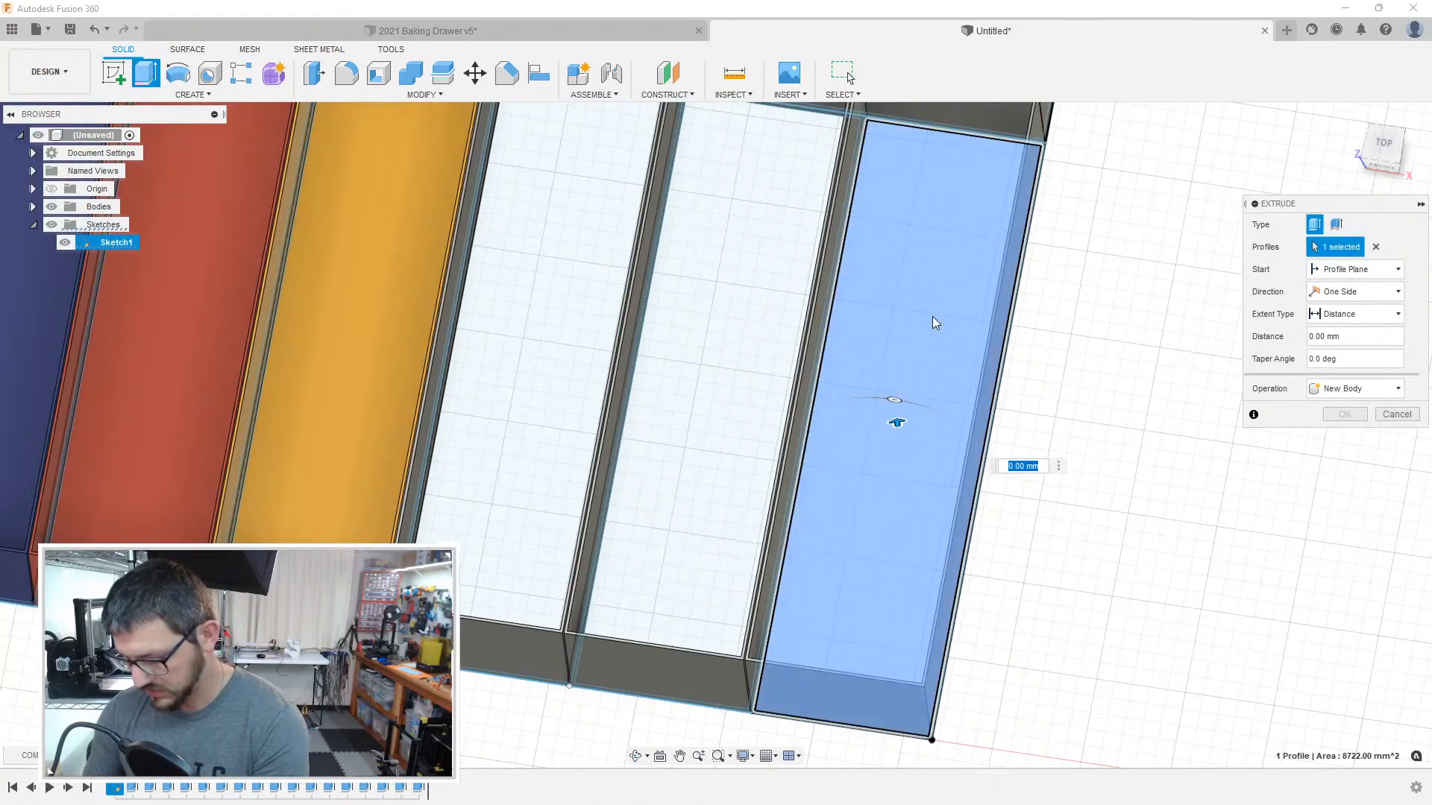
key("Escape")
key("e")
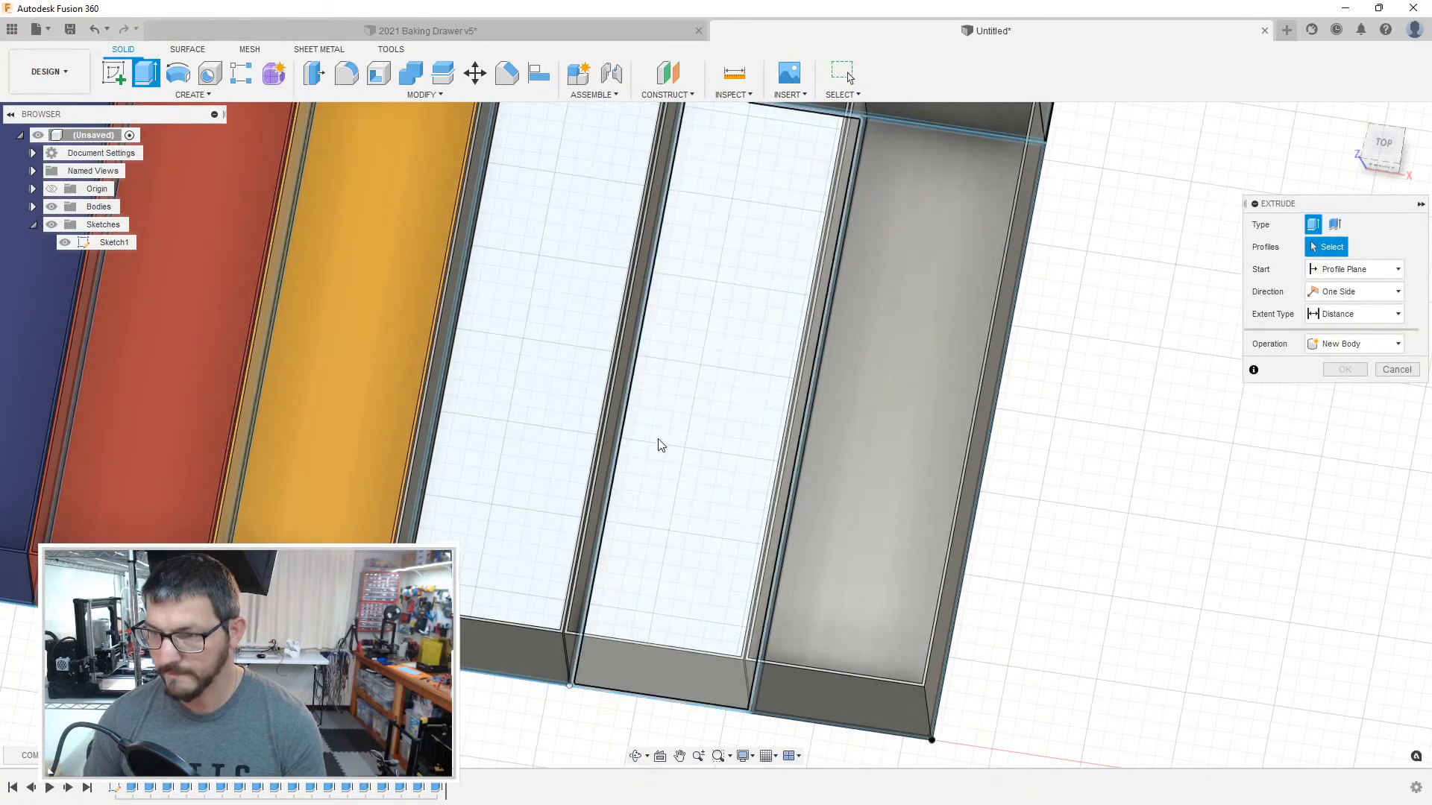
left_click(691, 472)
key("Escape")
key("e")
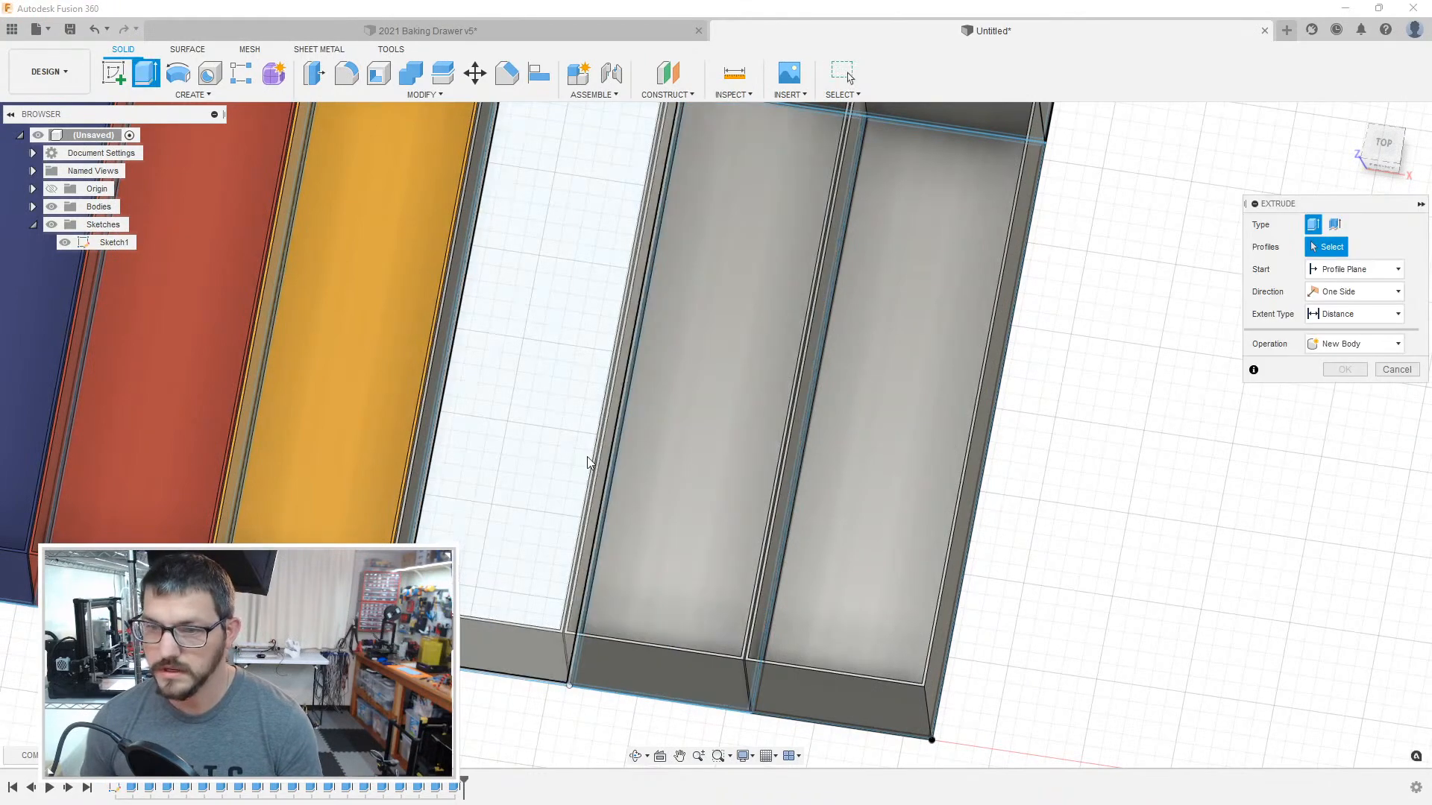
left_click(556, 458)
type("1")
key("Return")
Step: Extrude the floors of the wide compartment behind the three narrow ones and of the large compartment behind it
middle_click_drag(888, 231, 730, 649)
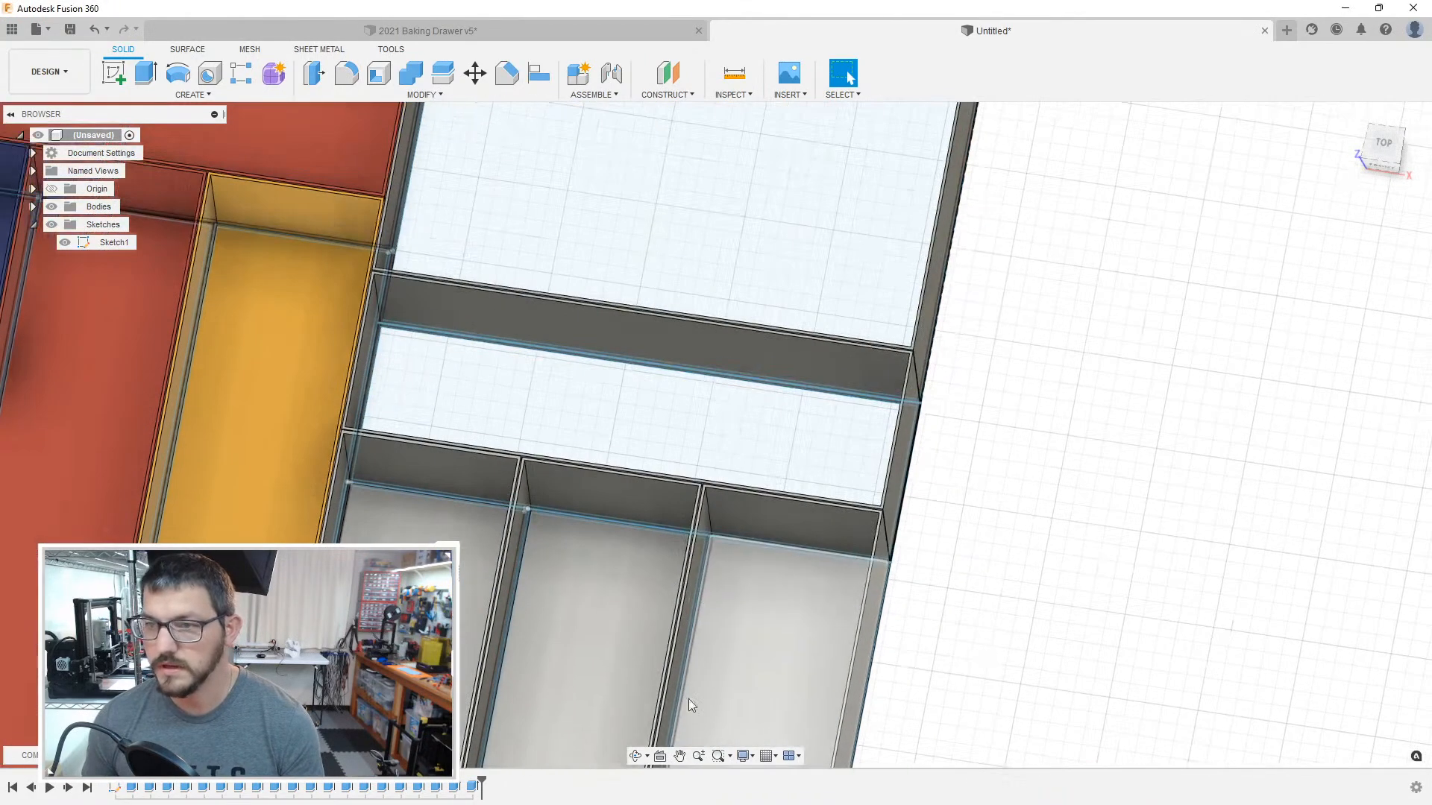
key("e")
left_click(614, 447)
type("1")
key("Return")
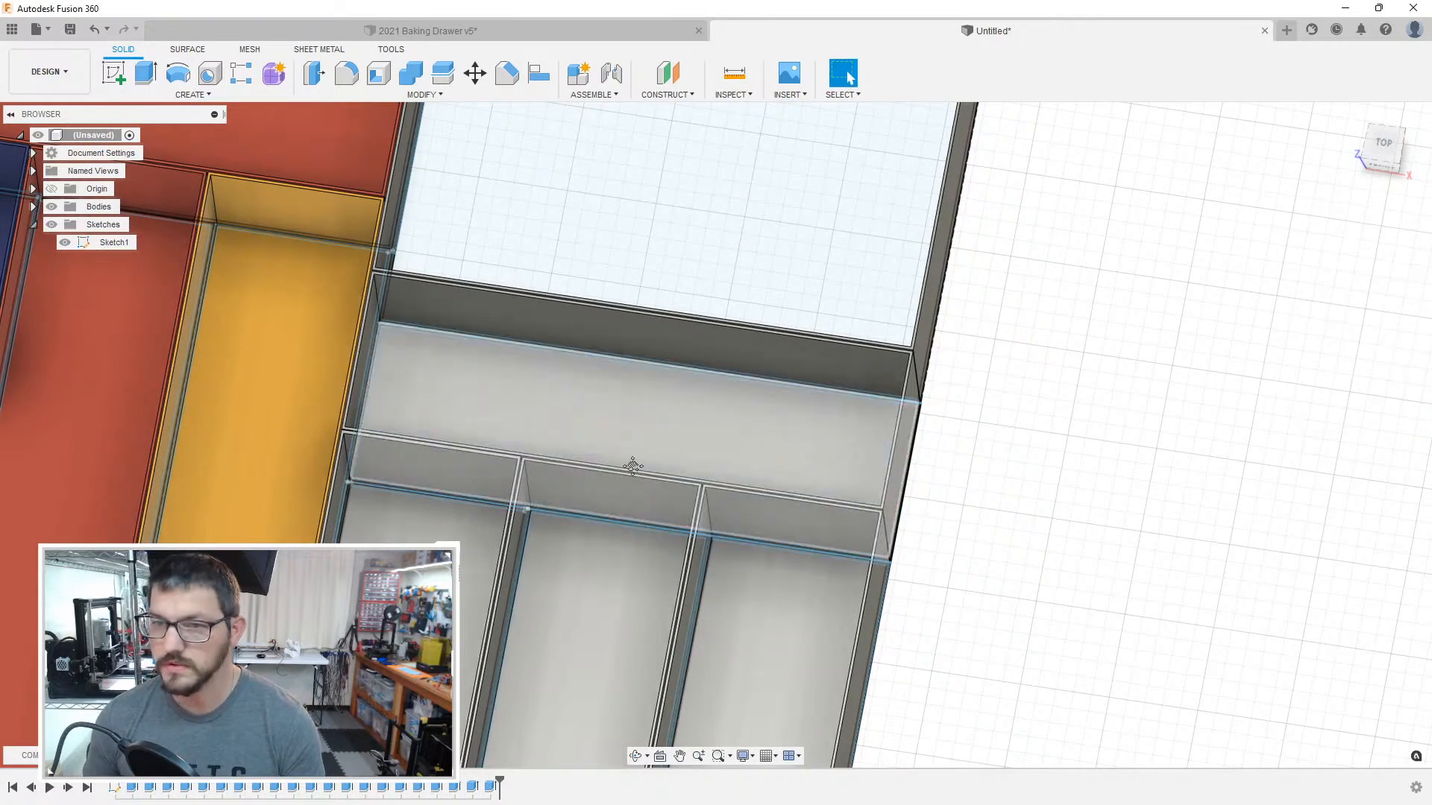
middle_click_drag(615, 235, 623, 380)
key("e")
left_click(623, 380)
type("1")
key("Return")
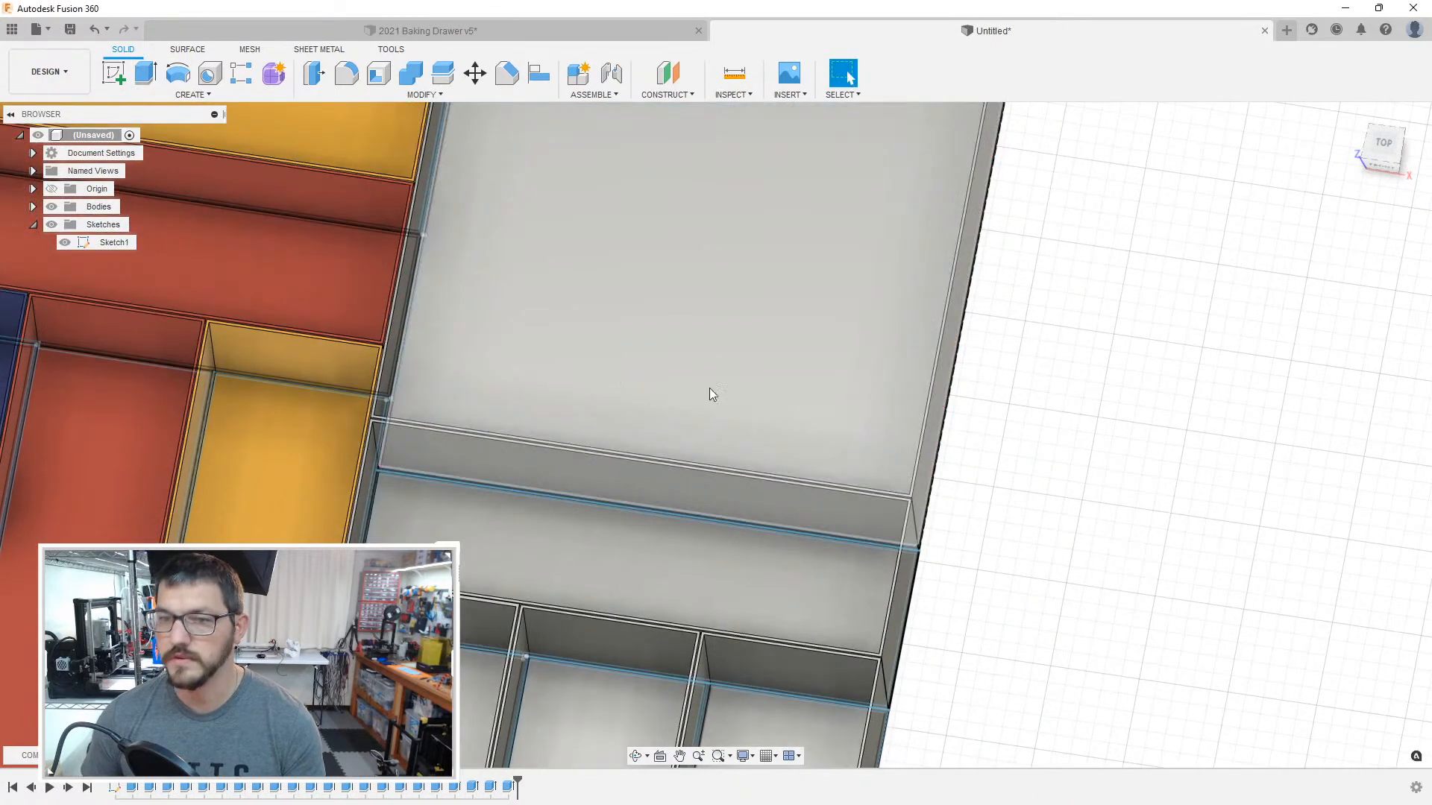
Step: Apply the existing blue plastic appearance to the large box, declining to remove appearances from other bodies
key("a")
left_click_drag(1261, 335, 474, 657)
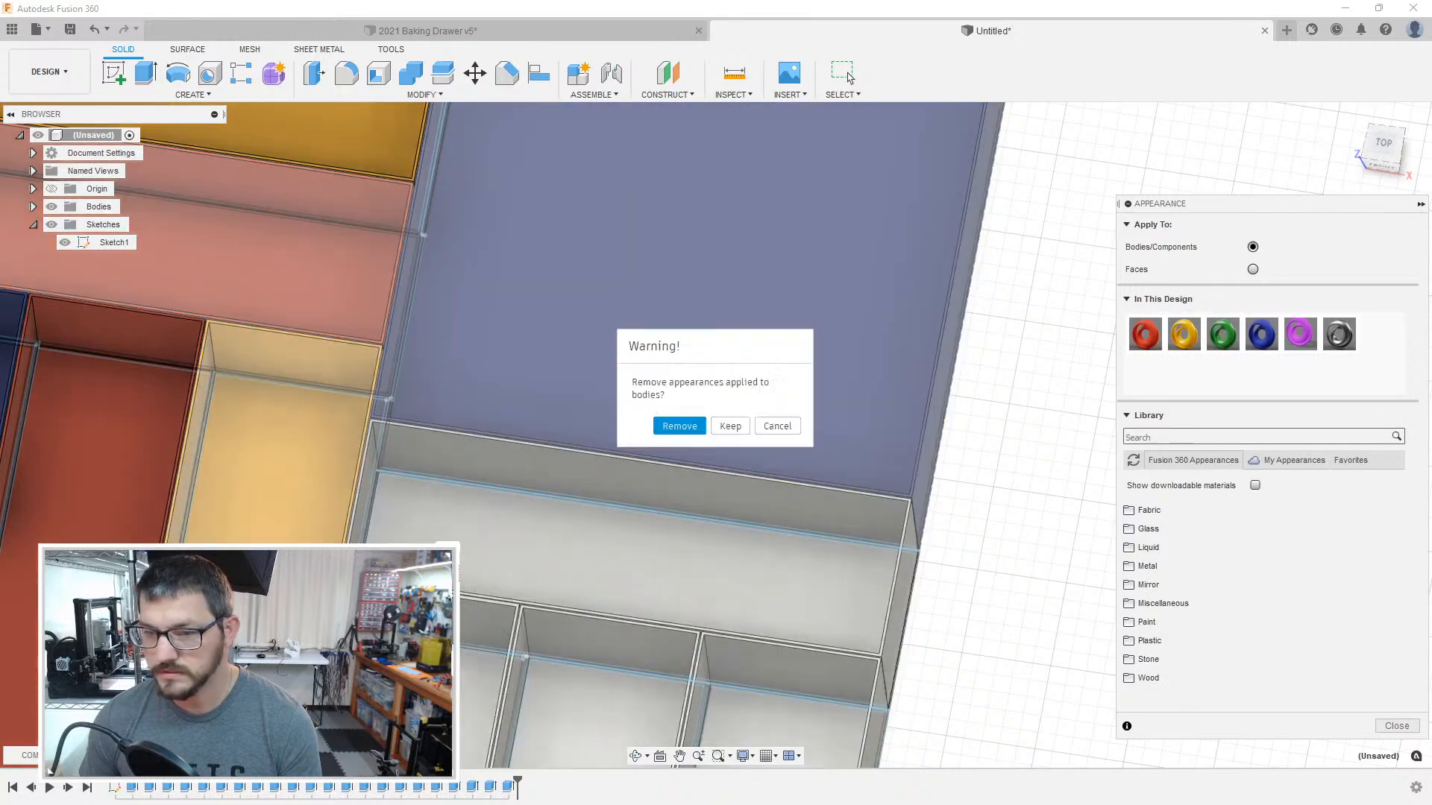
left_click(790, 430)
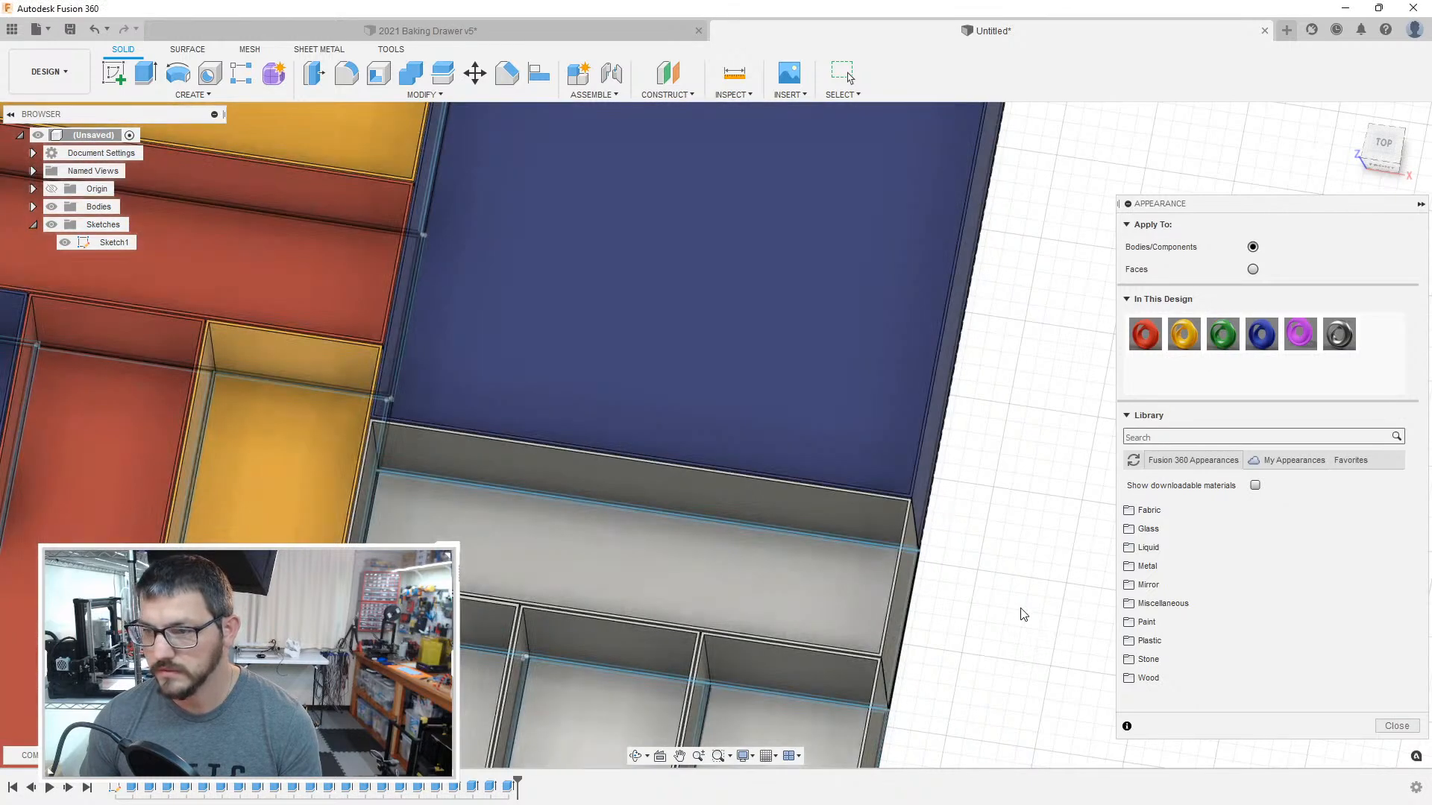
scroll(1020, 610, "up", 1)
middle_click_drag(1020, 610, 1103, 439)
Step: Apply the existing green, yellow and red appearances to the three narrow boxes in order, and magenta to the wide box behind them
left_click_drag(1222, 335, 486, 597)
left_click_drag(1106, 399, 839, 620)
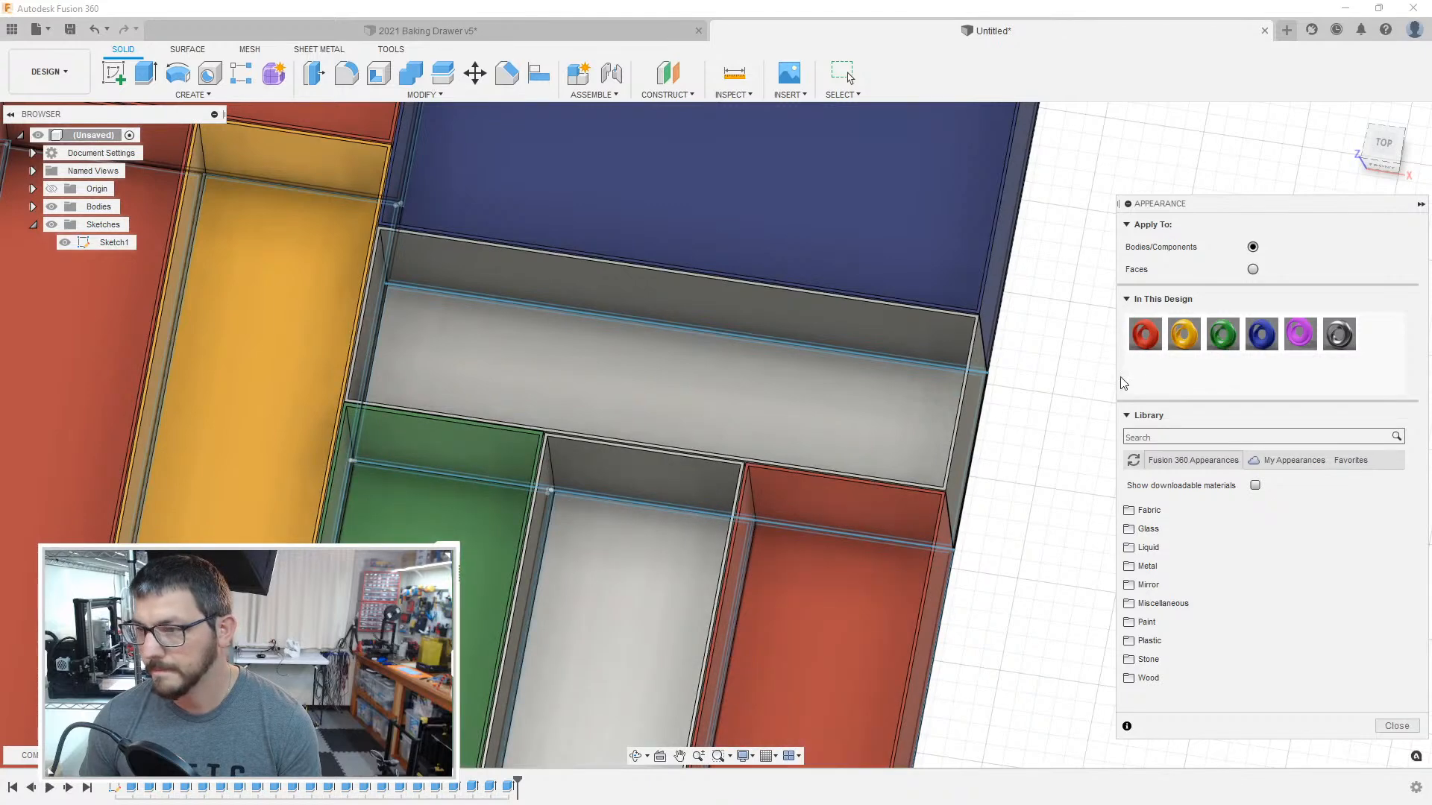
left_click_drag(1184, 335, 675, 591)
left_click_drag(1300, 334, 777, 416)
scroll(977, 455, "up", 4)
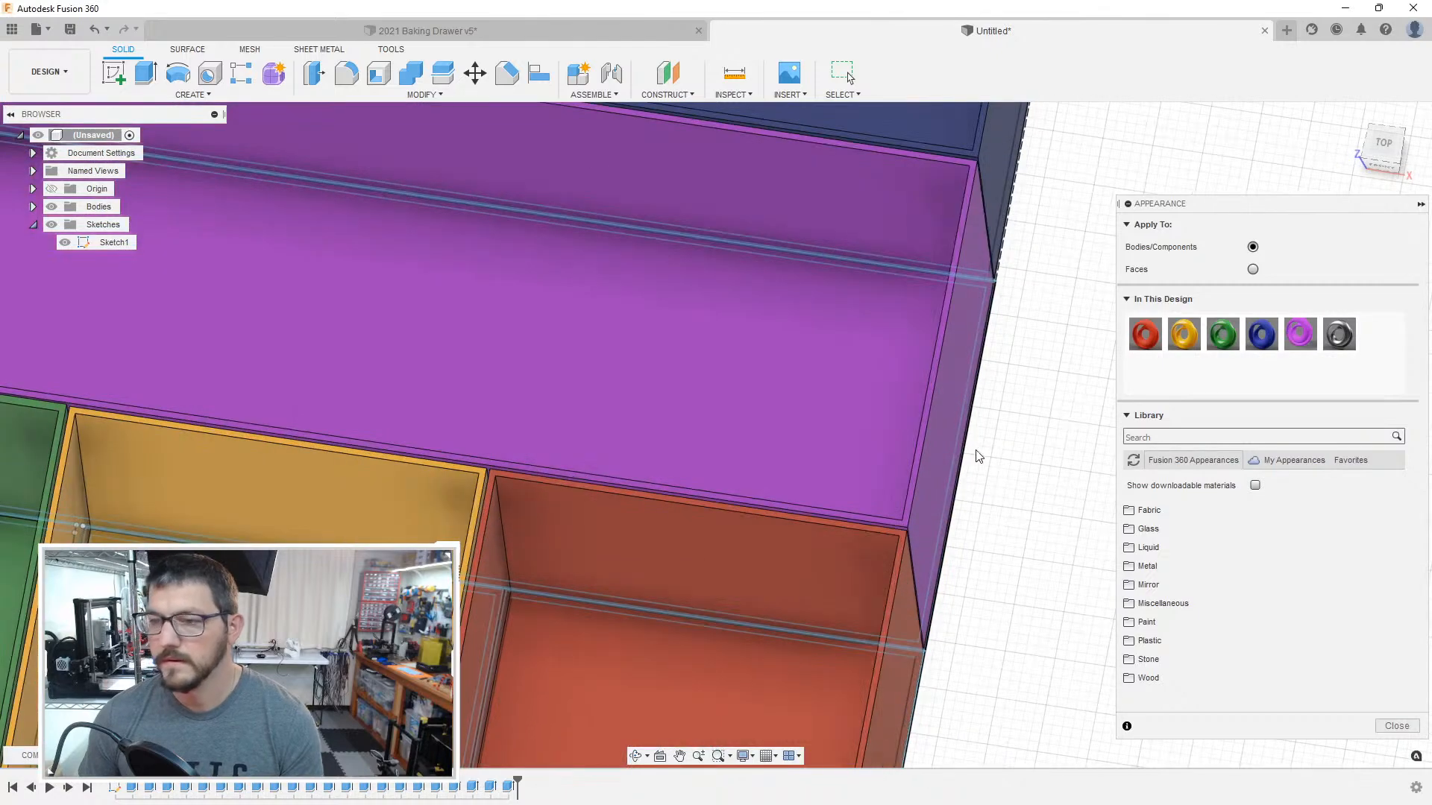
scroll(975, 455, "down", 8)
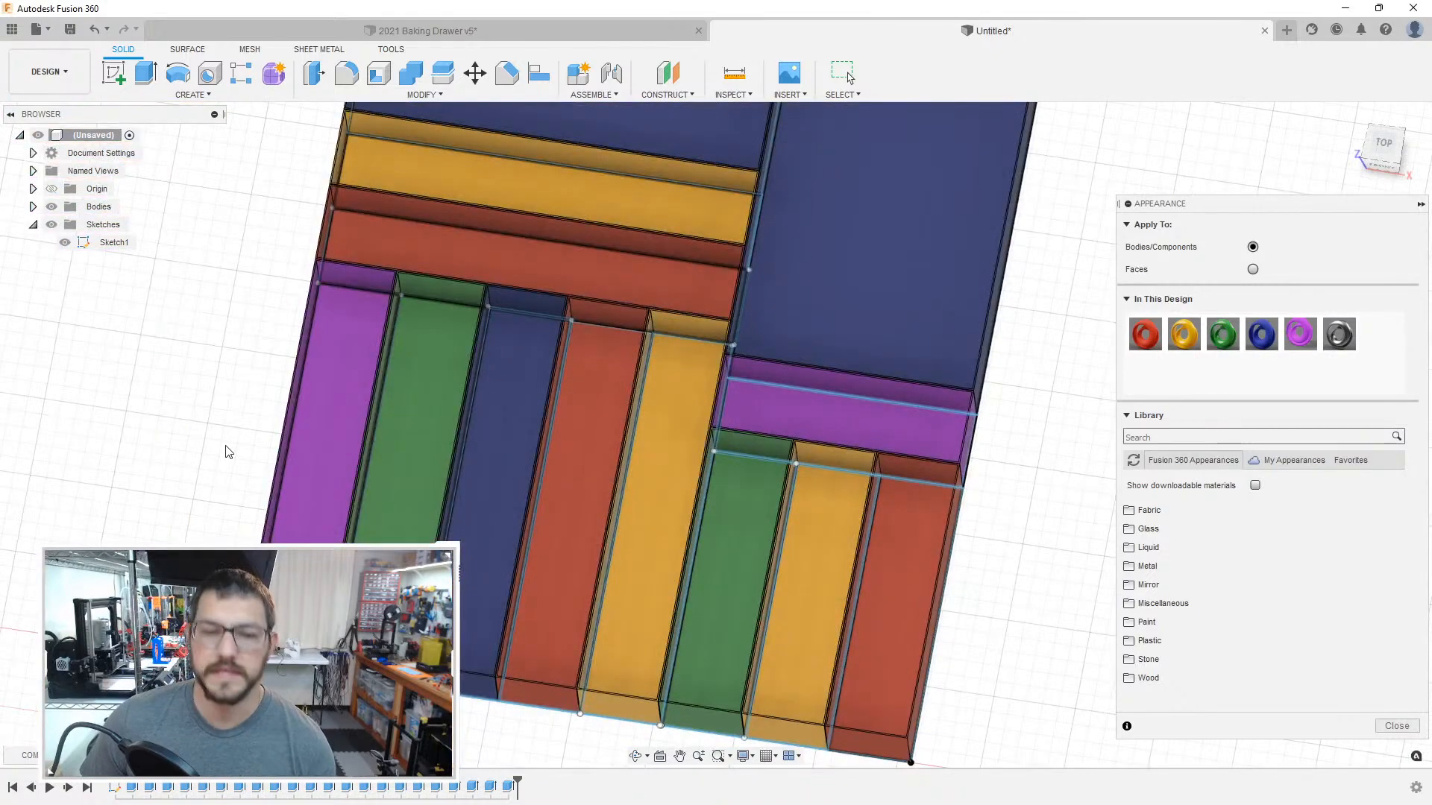
scroll(227, 453, "down", 3)
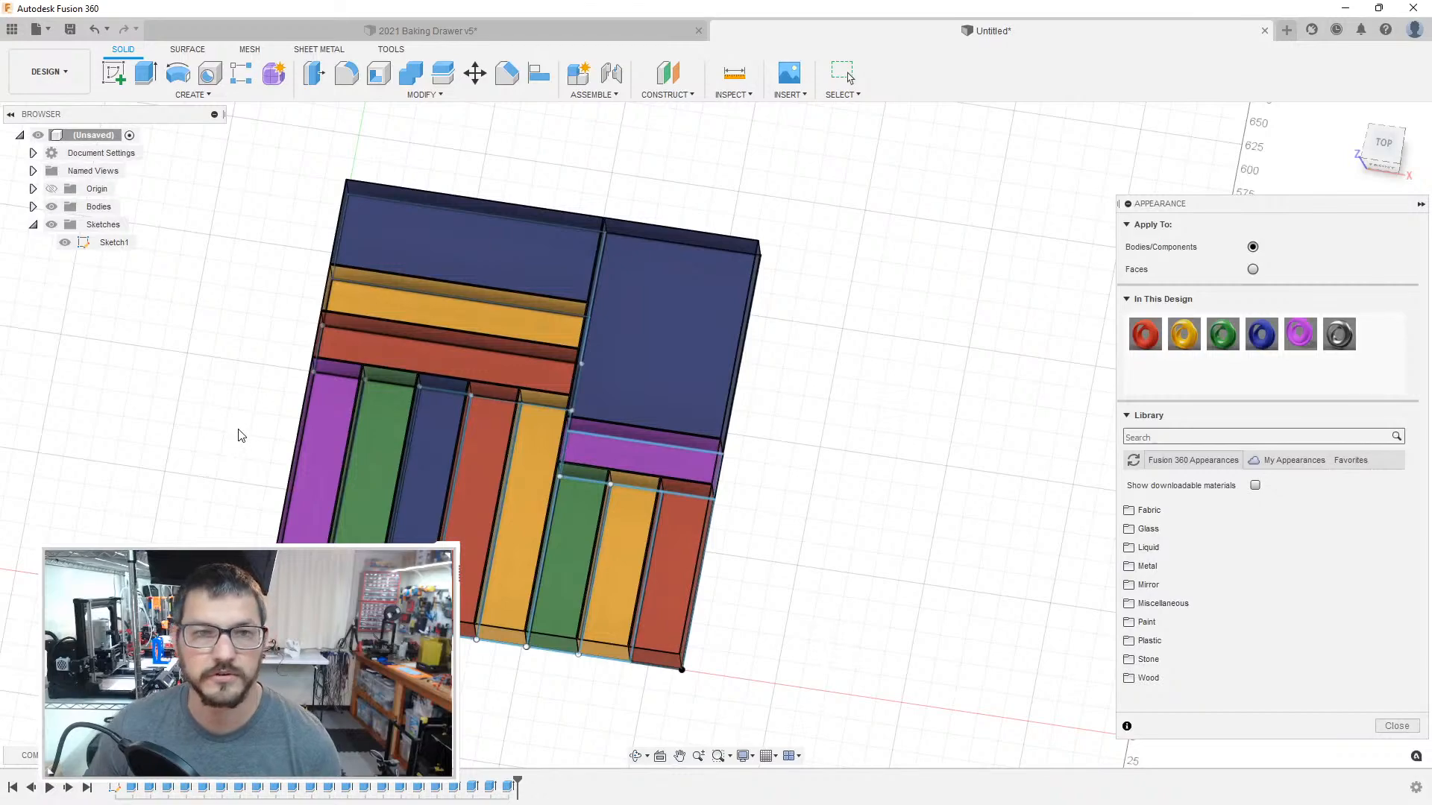
middle_click_drag(236, 429, 354, 421)
scroll(356, 423, "up", 1)
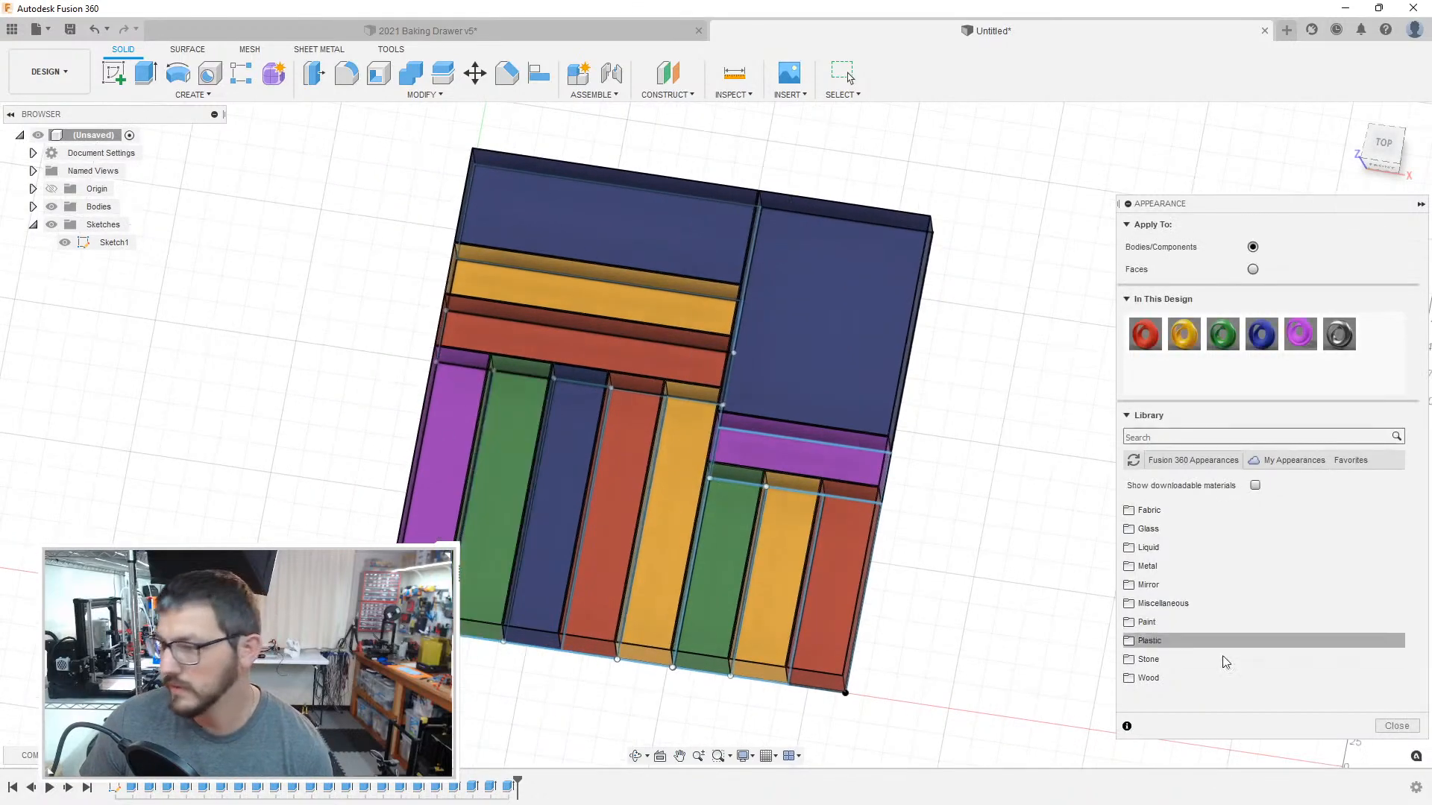
left_click(1397, 726)
Step: Hide the compartment layout sketch and start a new sketch on the outer side face of the long magenta box
middle_click_drag(1144, 602, 1216, 552, "shift")
scroll(892, 473, "up", 5)
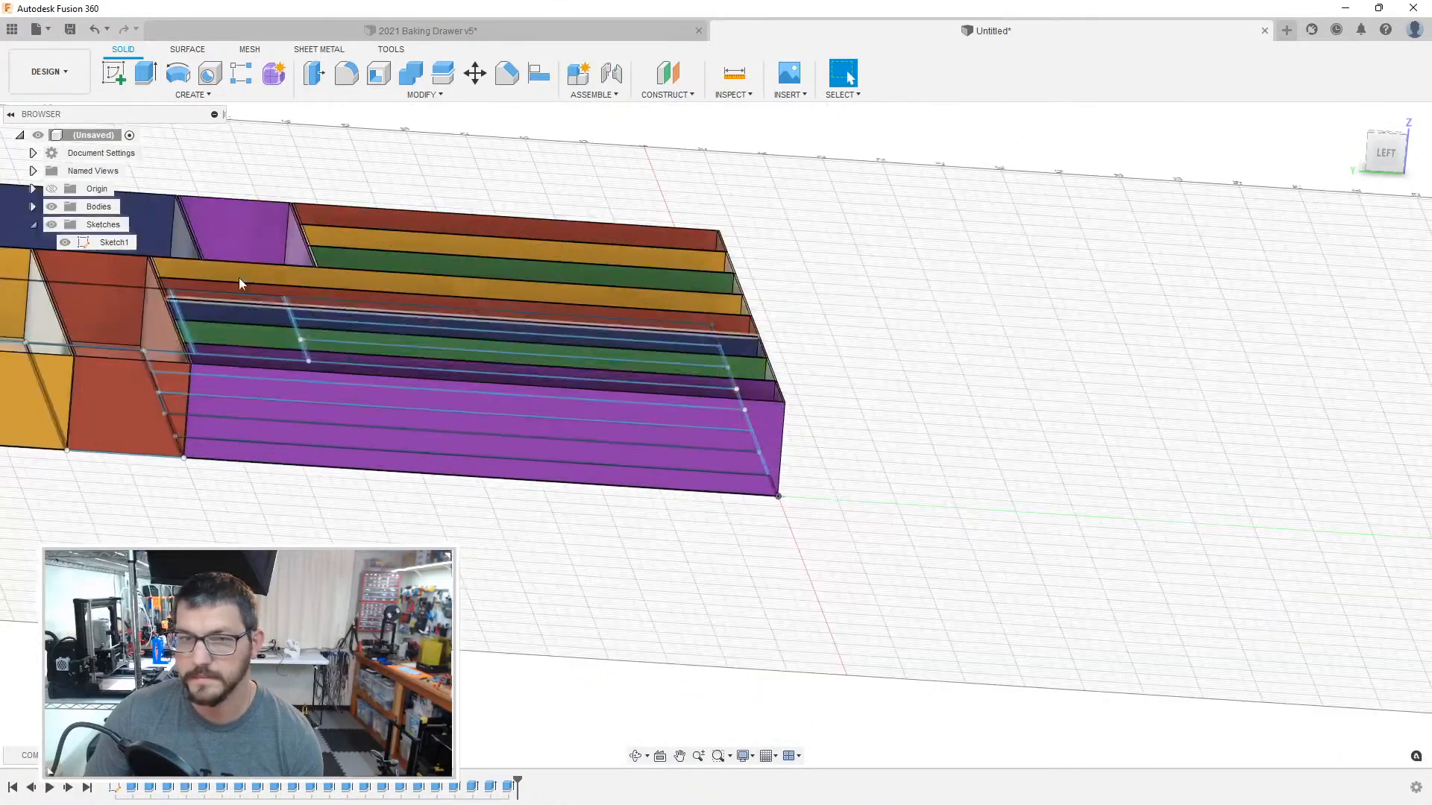
left_click(65, 243)
left_click(571, 409)
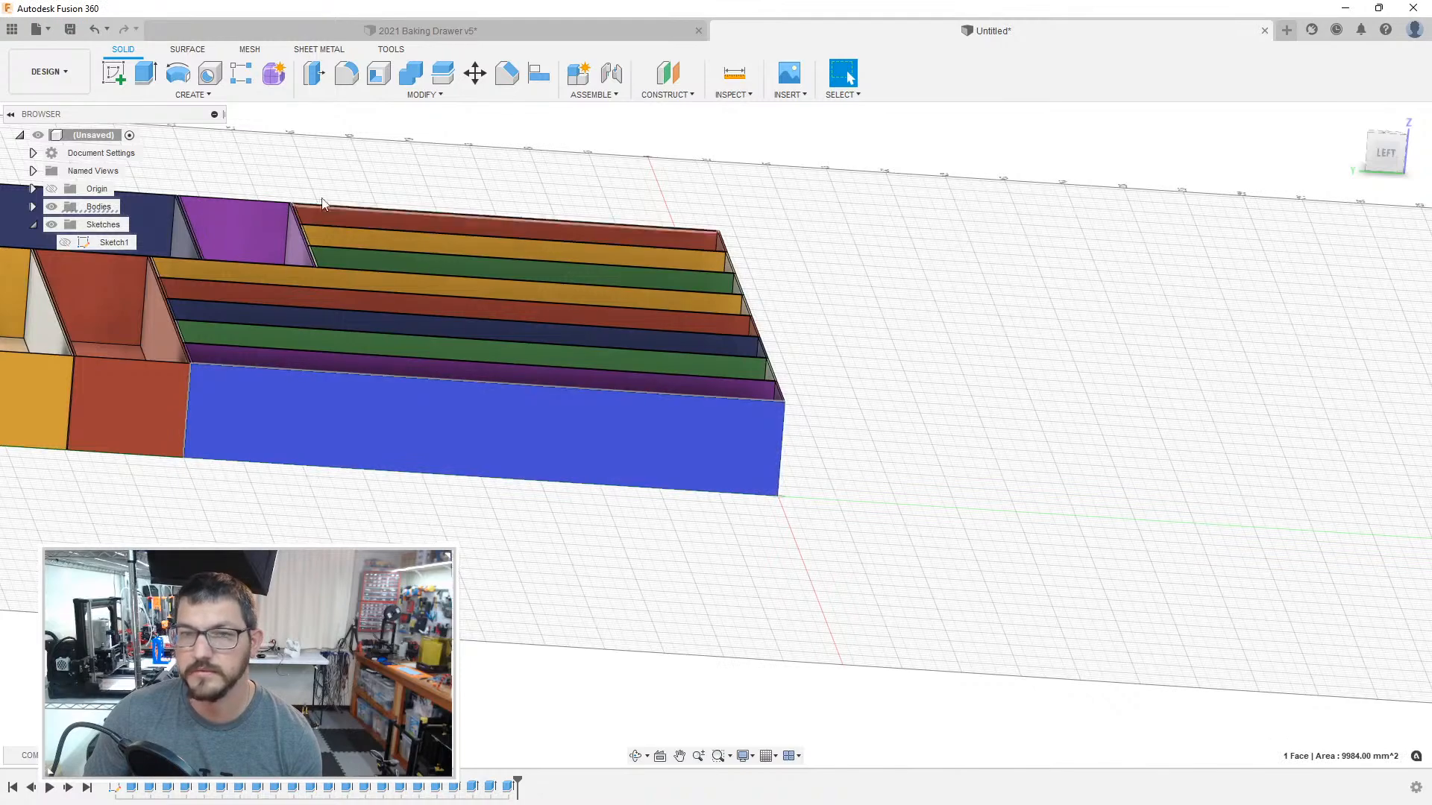
left_click(115, 72)
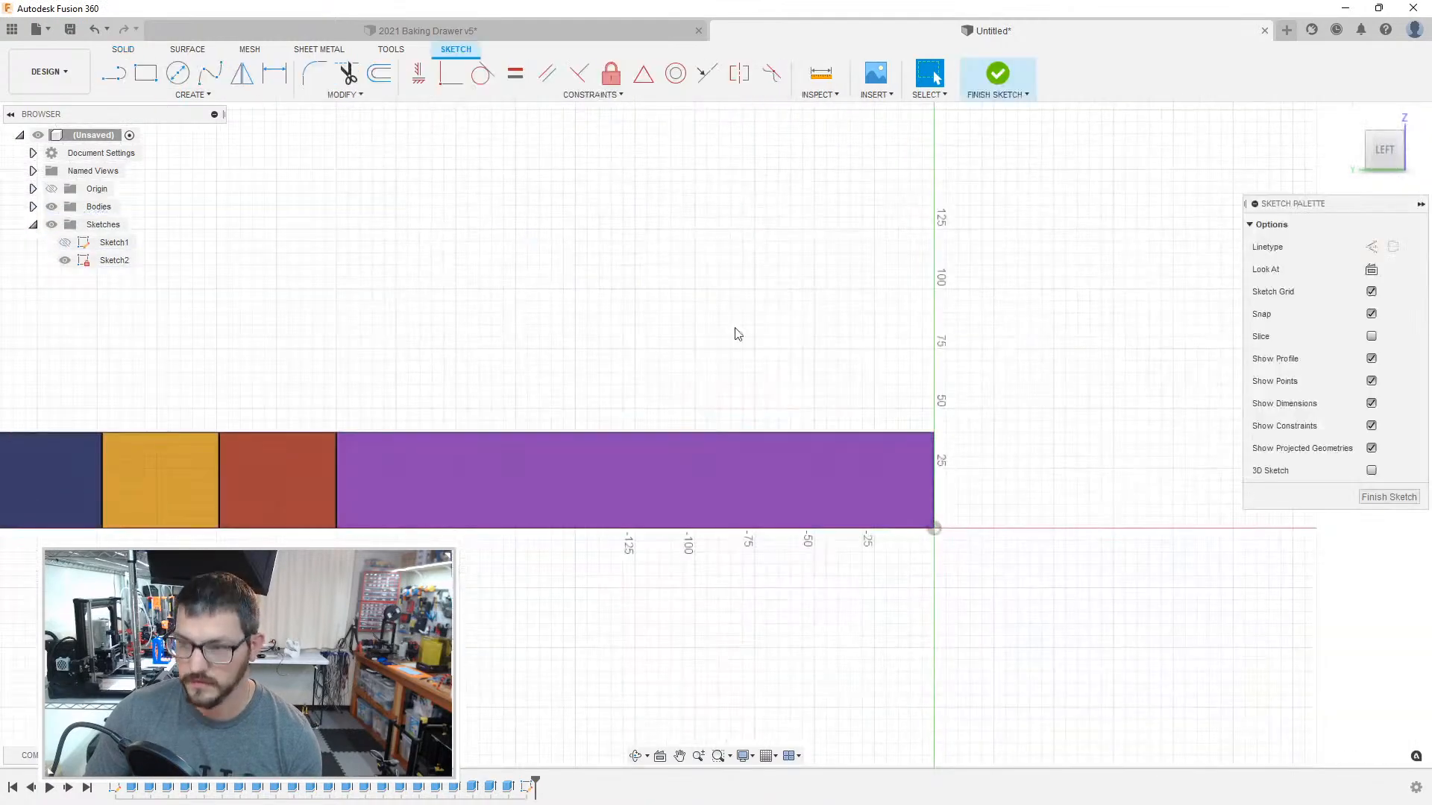
Step: Sketch a 75 mm horizontal line along the face's top edge, starting from its corner above the origin
key("l")
left_click(964, 449)
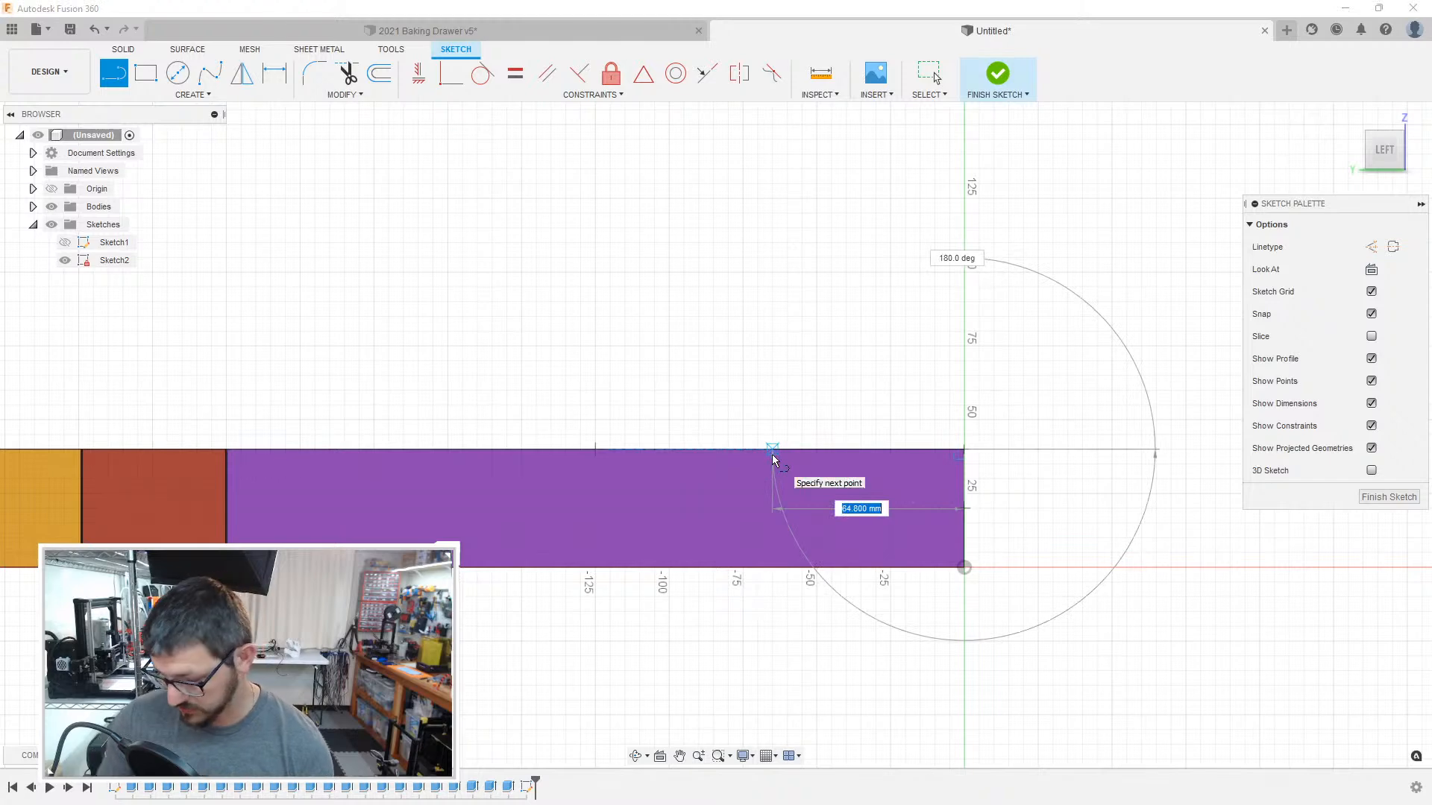
type("75")
key("Tab")
key("Return")
key("Escape")
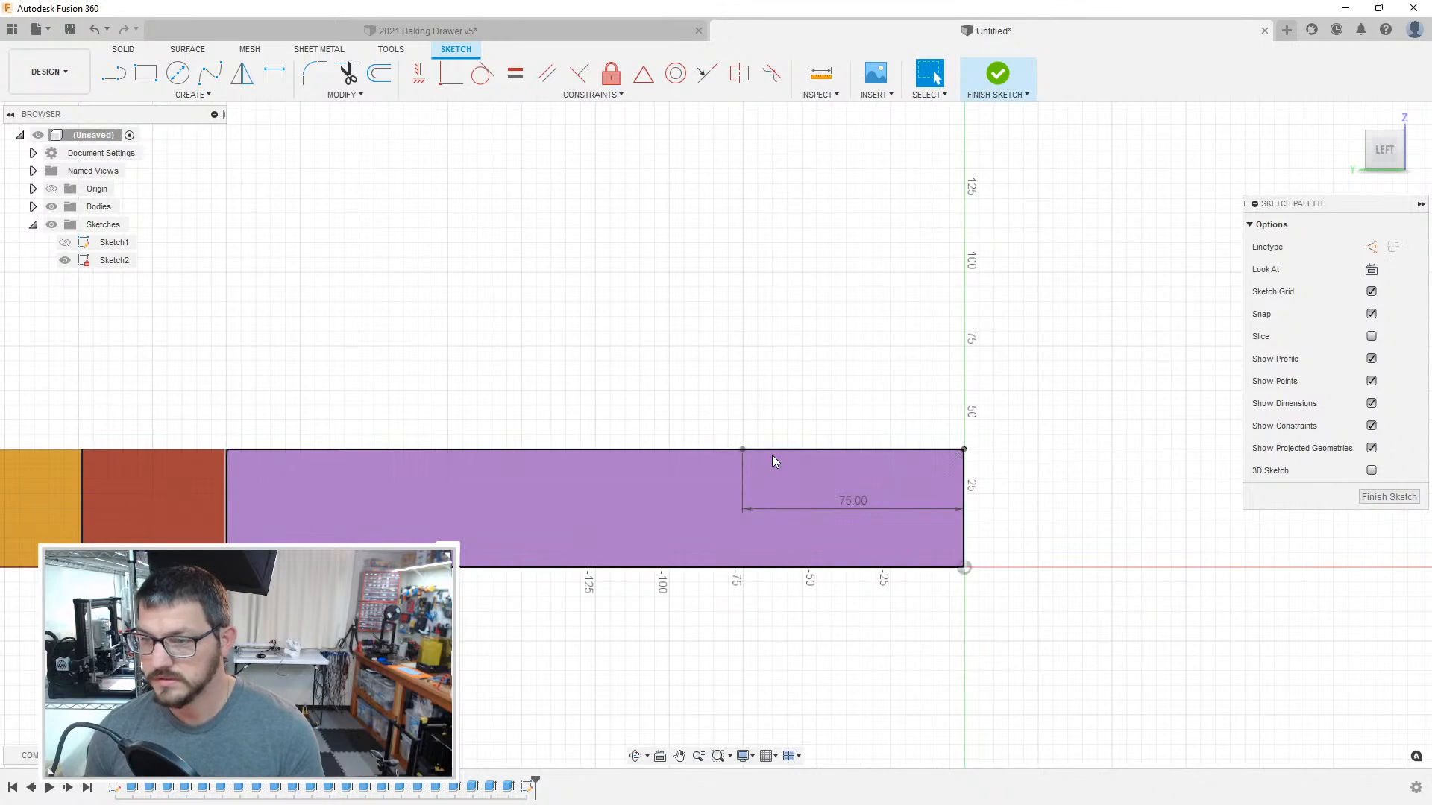
scroll(772, 455, "up", 4)
key("c")
left_click(719, 442)
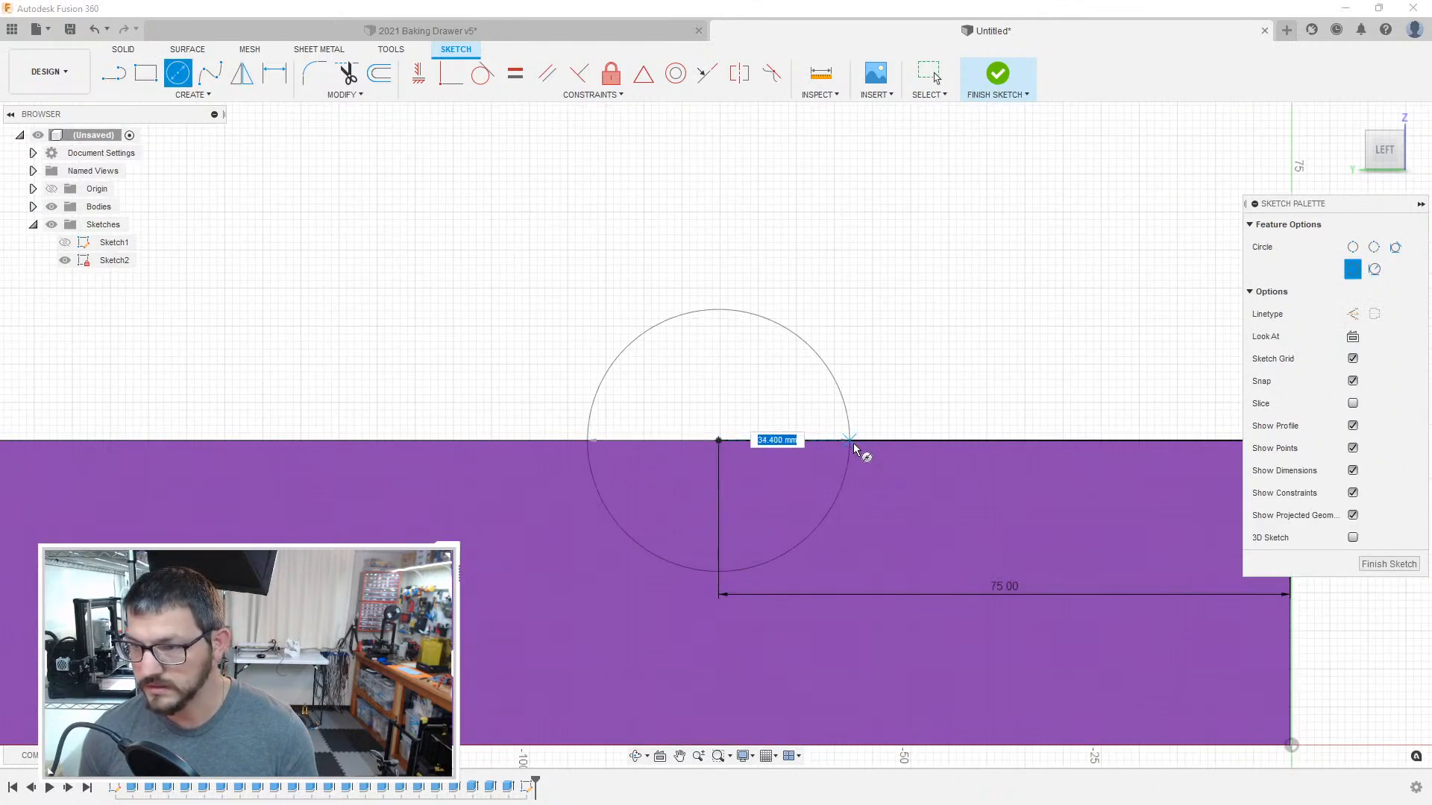
key("Escape")
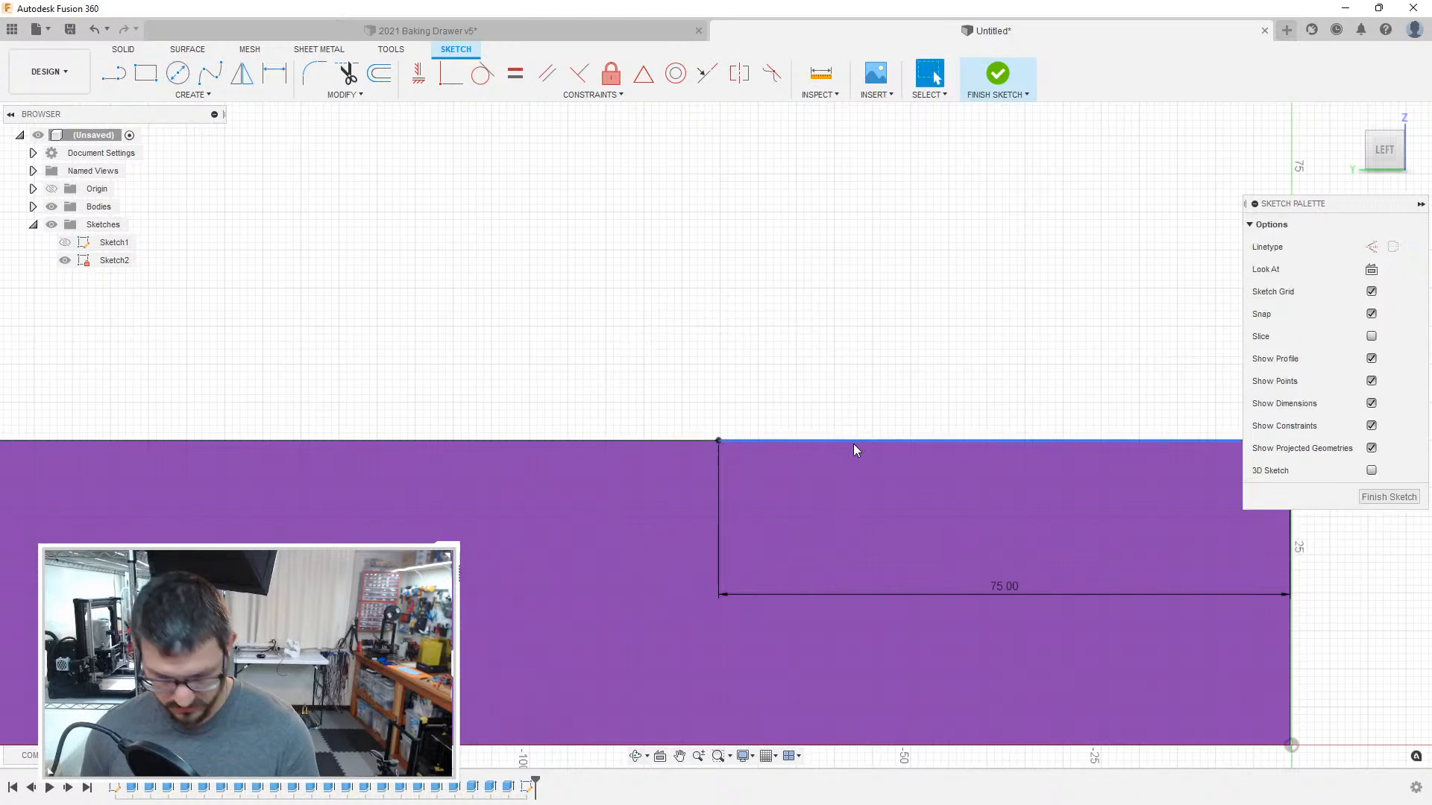
Step: Sketch two 15 mm lines along the top edge, one to each side of the 75 mm line's free end
scroll(853, 447, "up", 1)
left_click(699, 460)
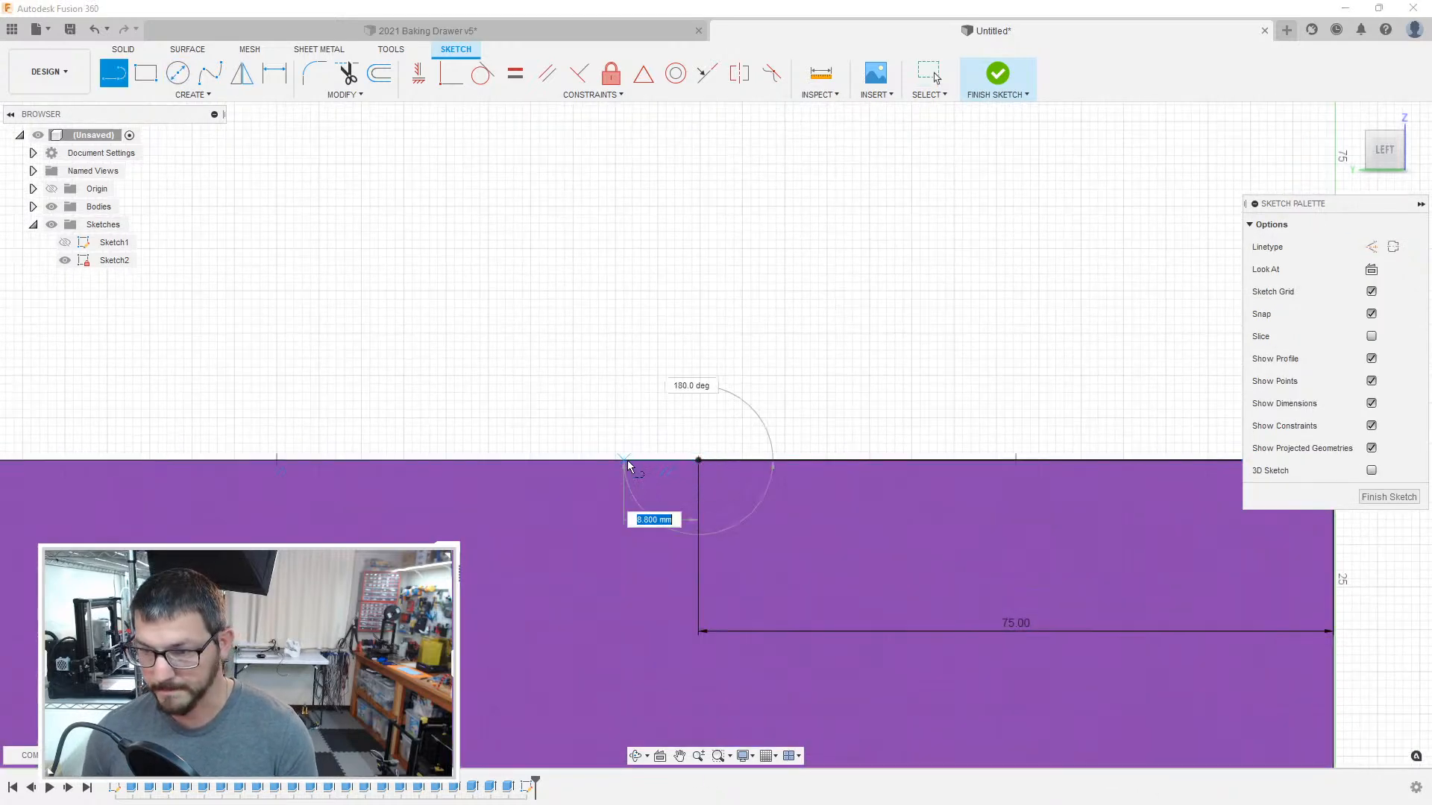
type("15")
key("Return")
key("Escape")
key("l")
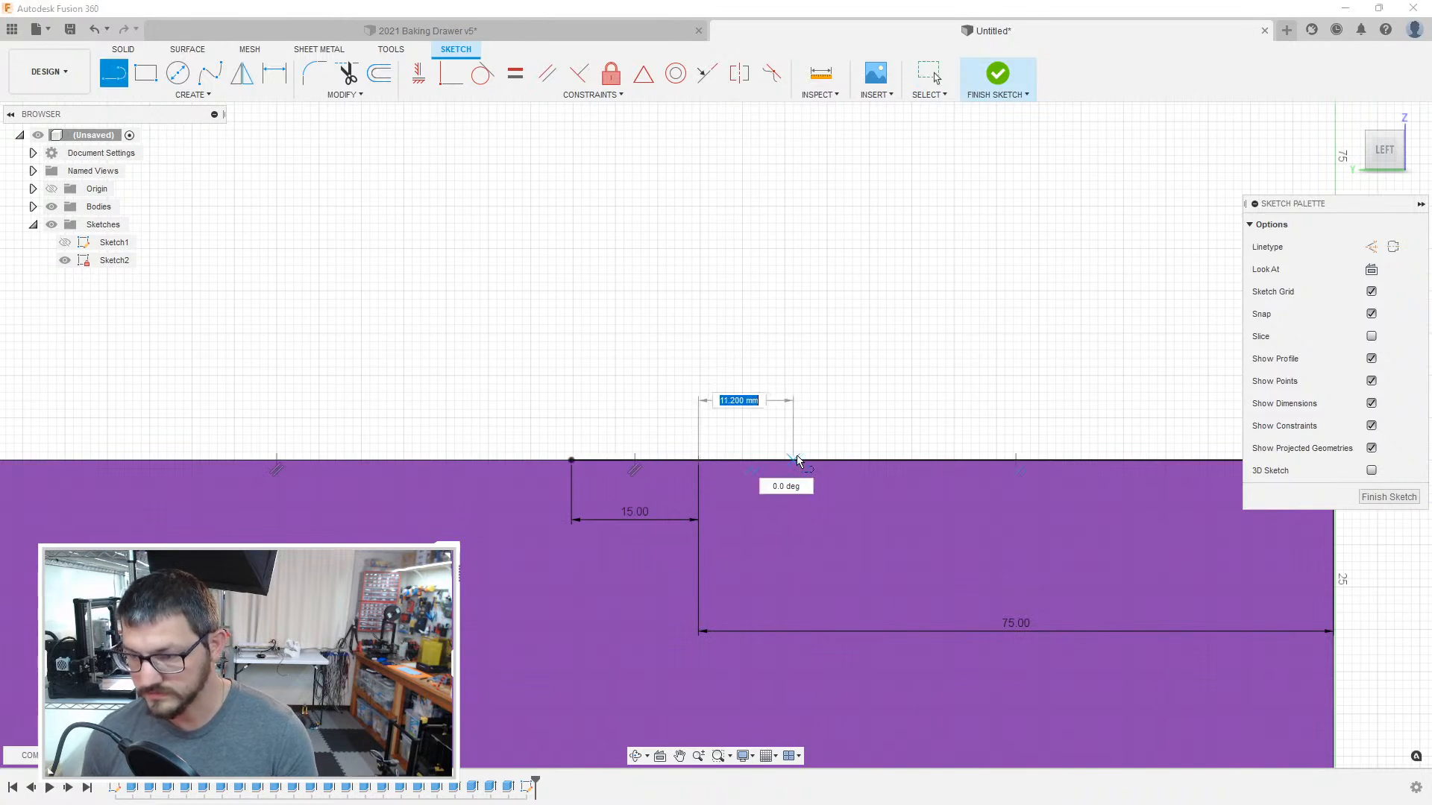
type("15")
key("Return")
key("Escape")
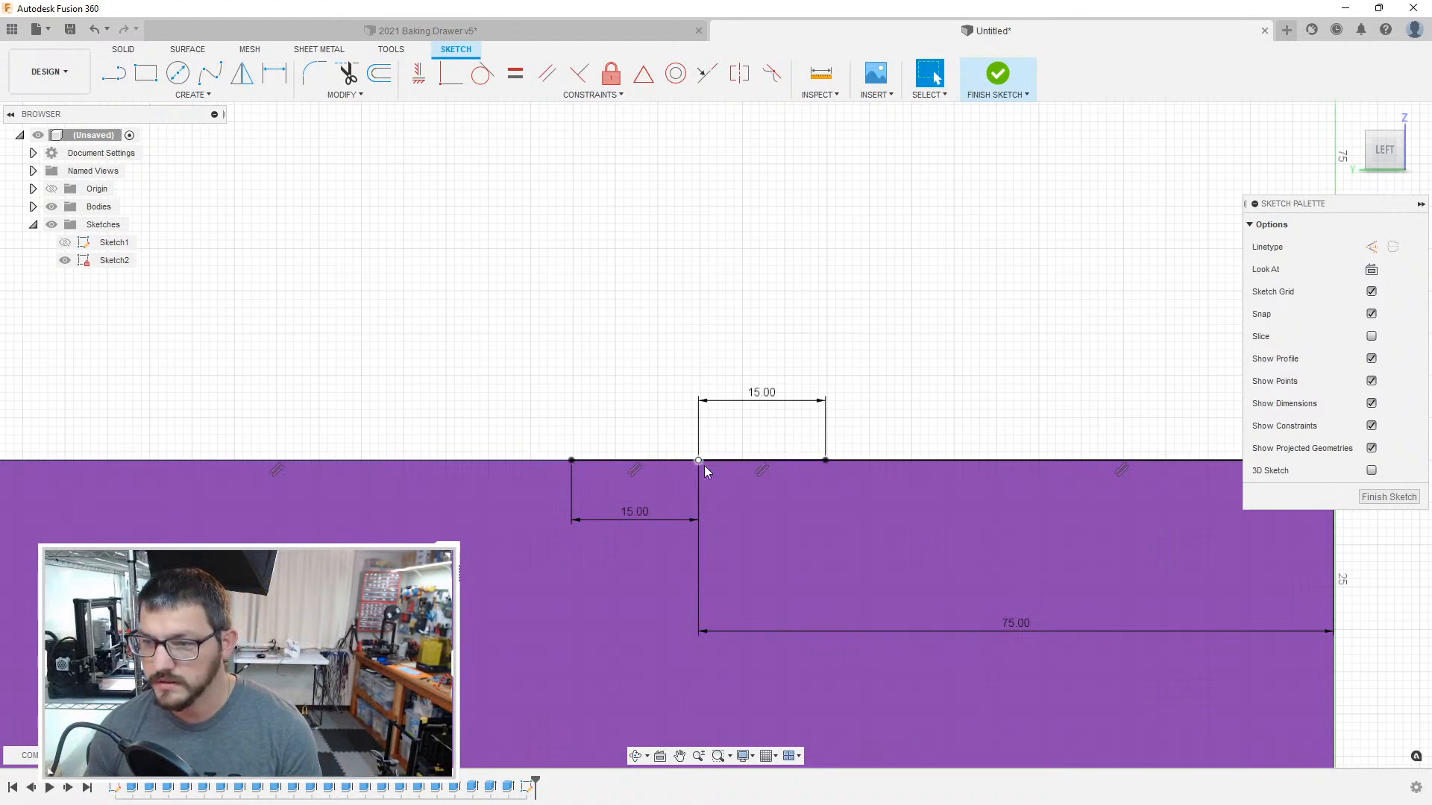
Step: Set the length of the horizontal line measured from the magenta face's corner to 100 mm
key("d")
double_click(1018, 629)
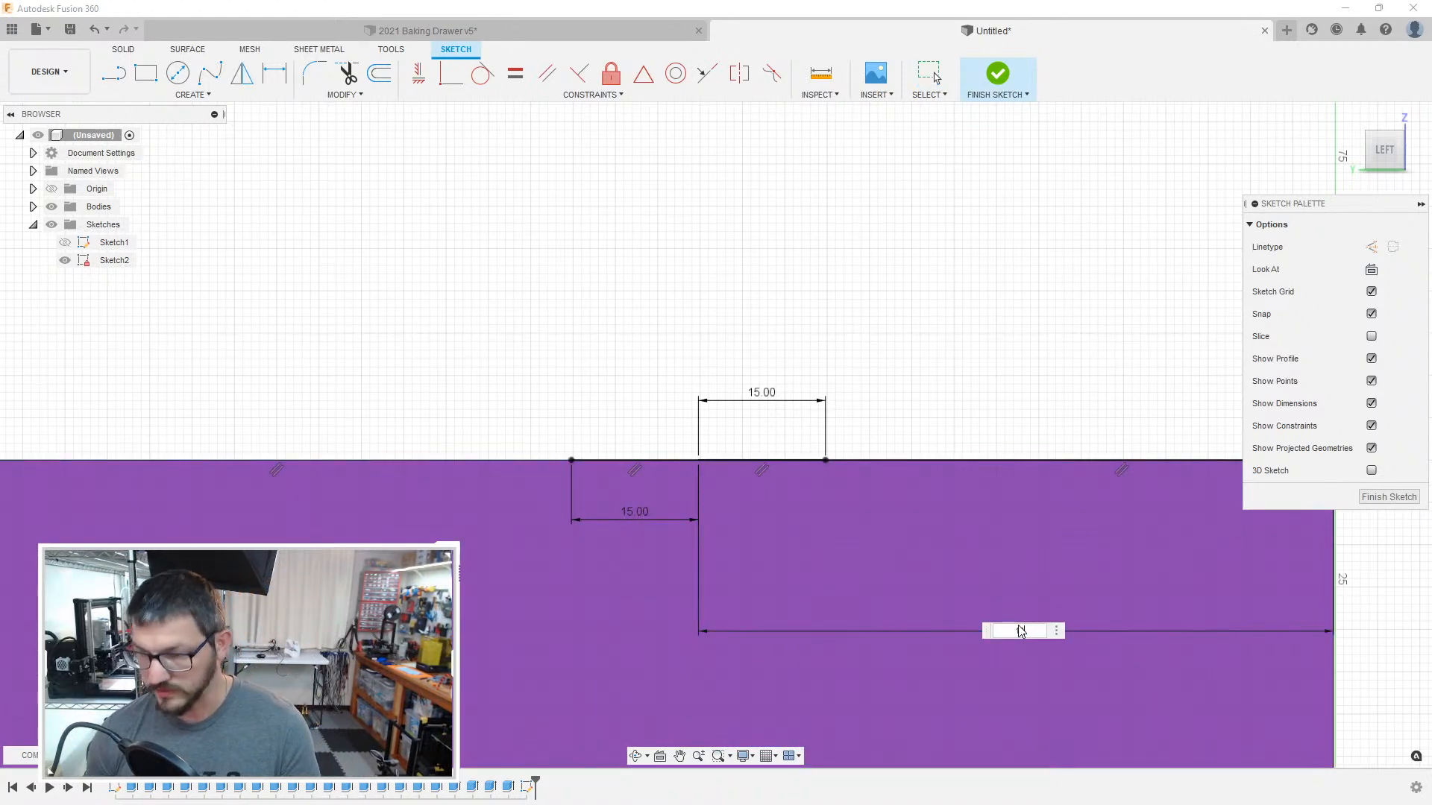
type("100")
key("Return")
Step: Set both short lines beside the 100 mm line's free end to 25 mm each
double_click(426, 519)
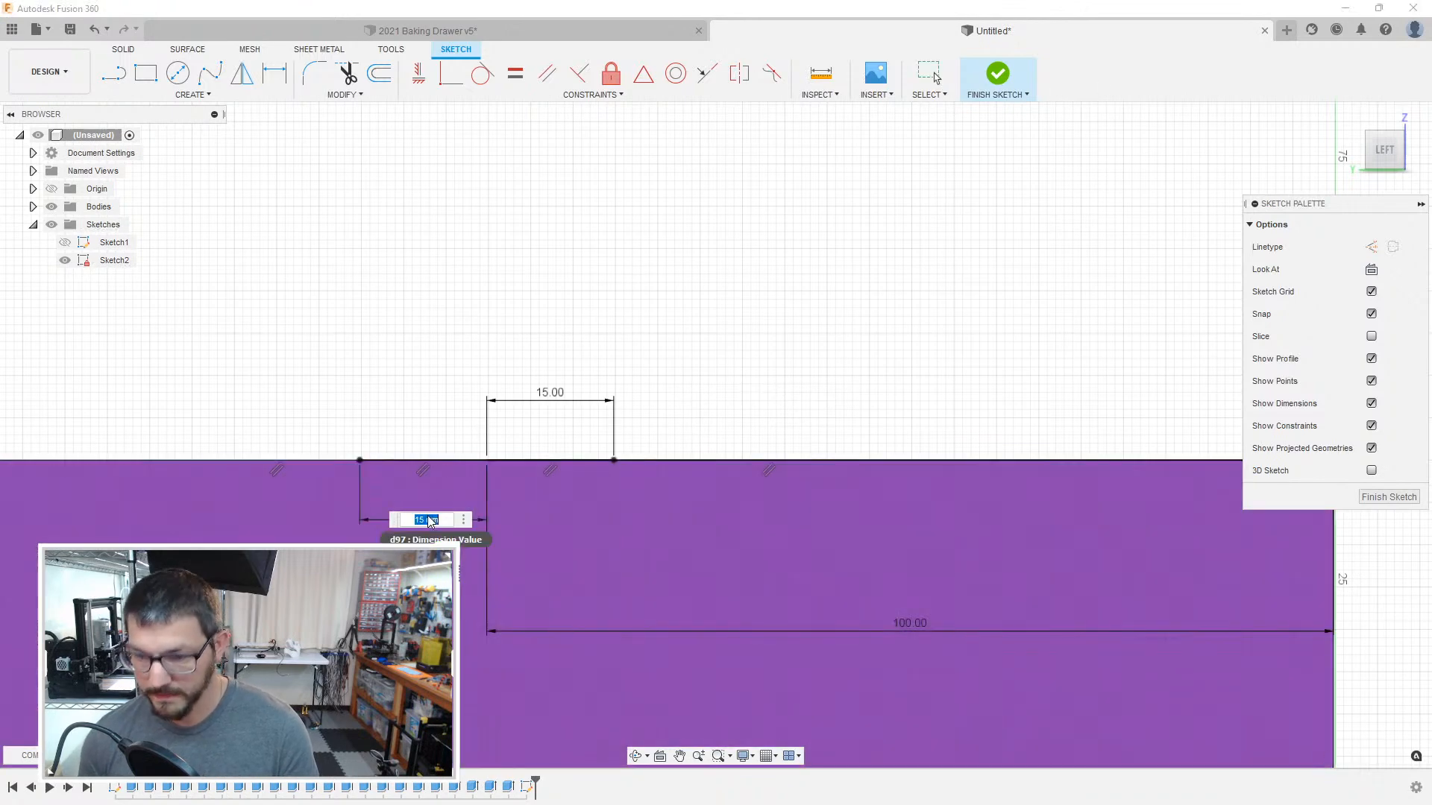
type("25")
key("Return")
key("Escape")
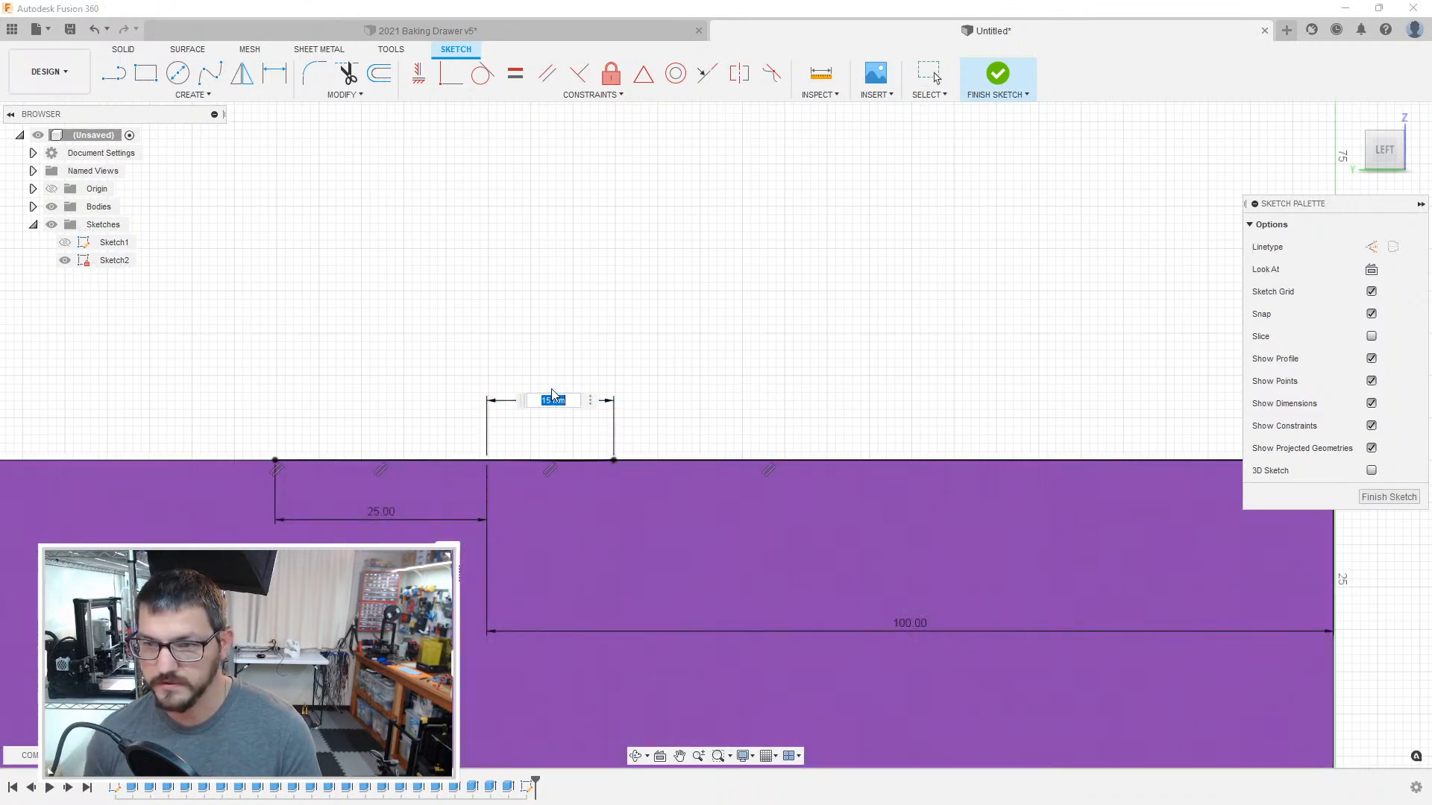
type("25")
key("Return")
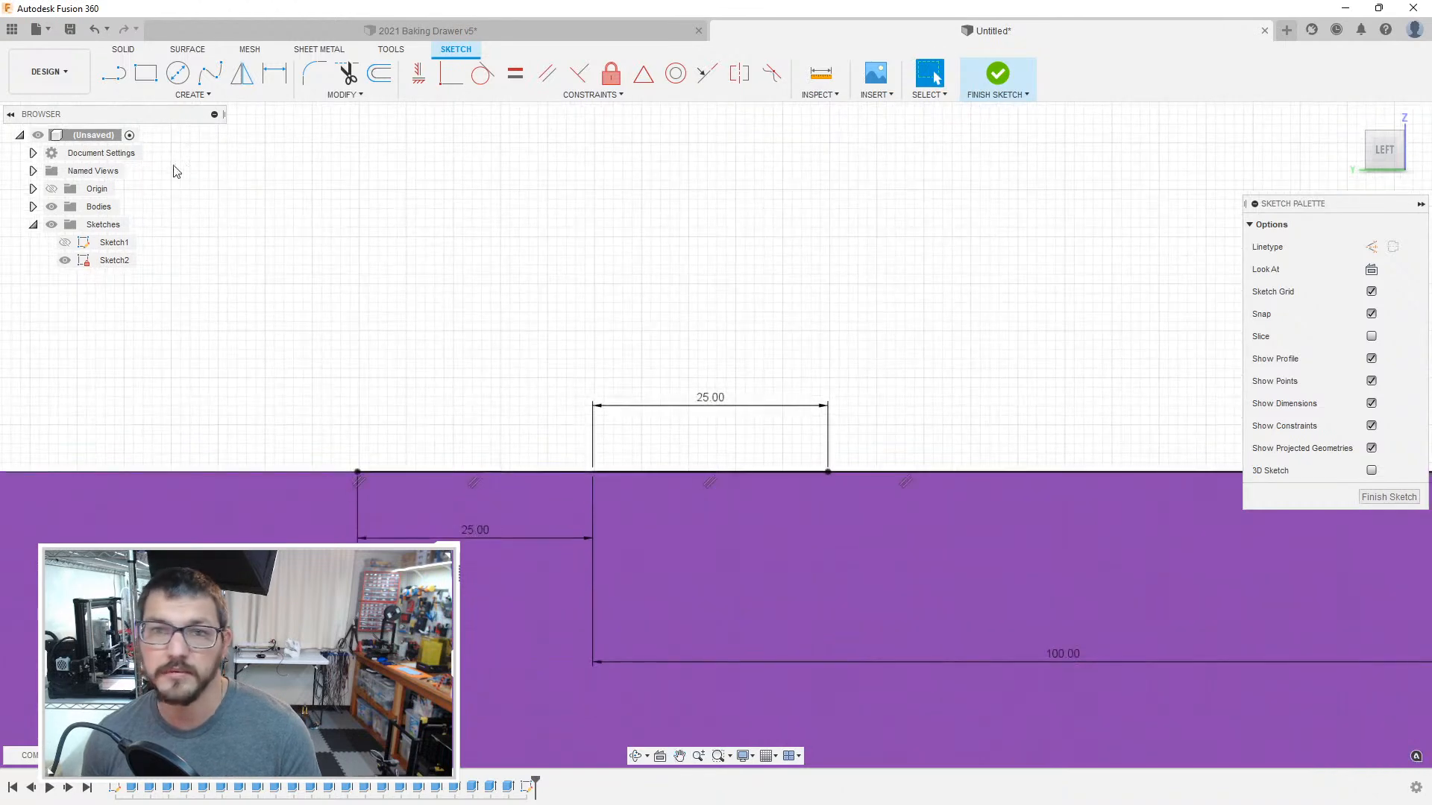
Step: Sketch a 3-point arc between the outer ends of the two short lines, bulging down into the face and centred on their shared point
left_click(210, 96)
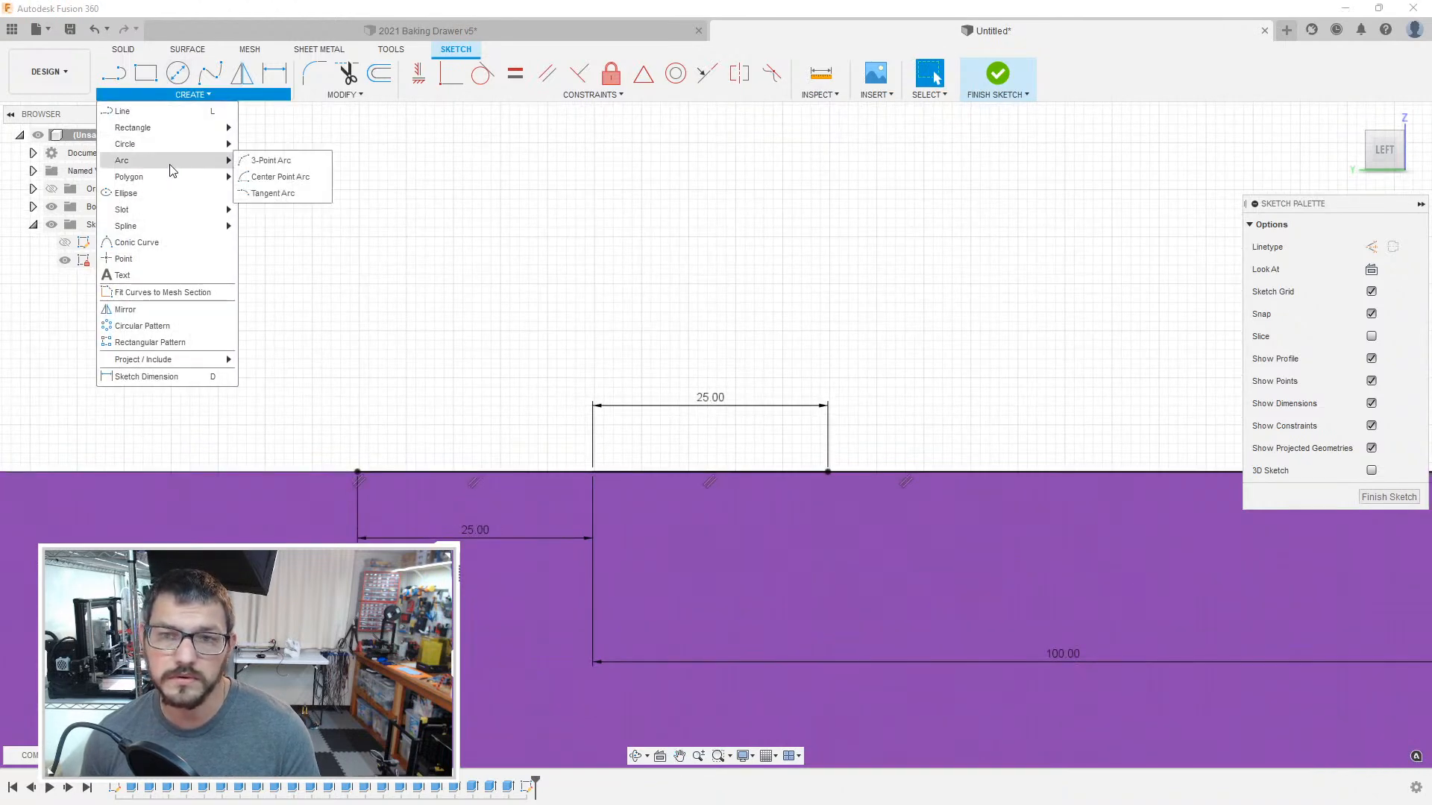
left_click(268, 160)
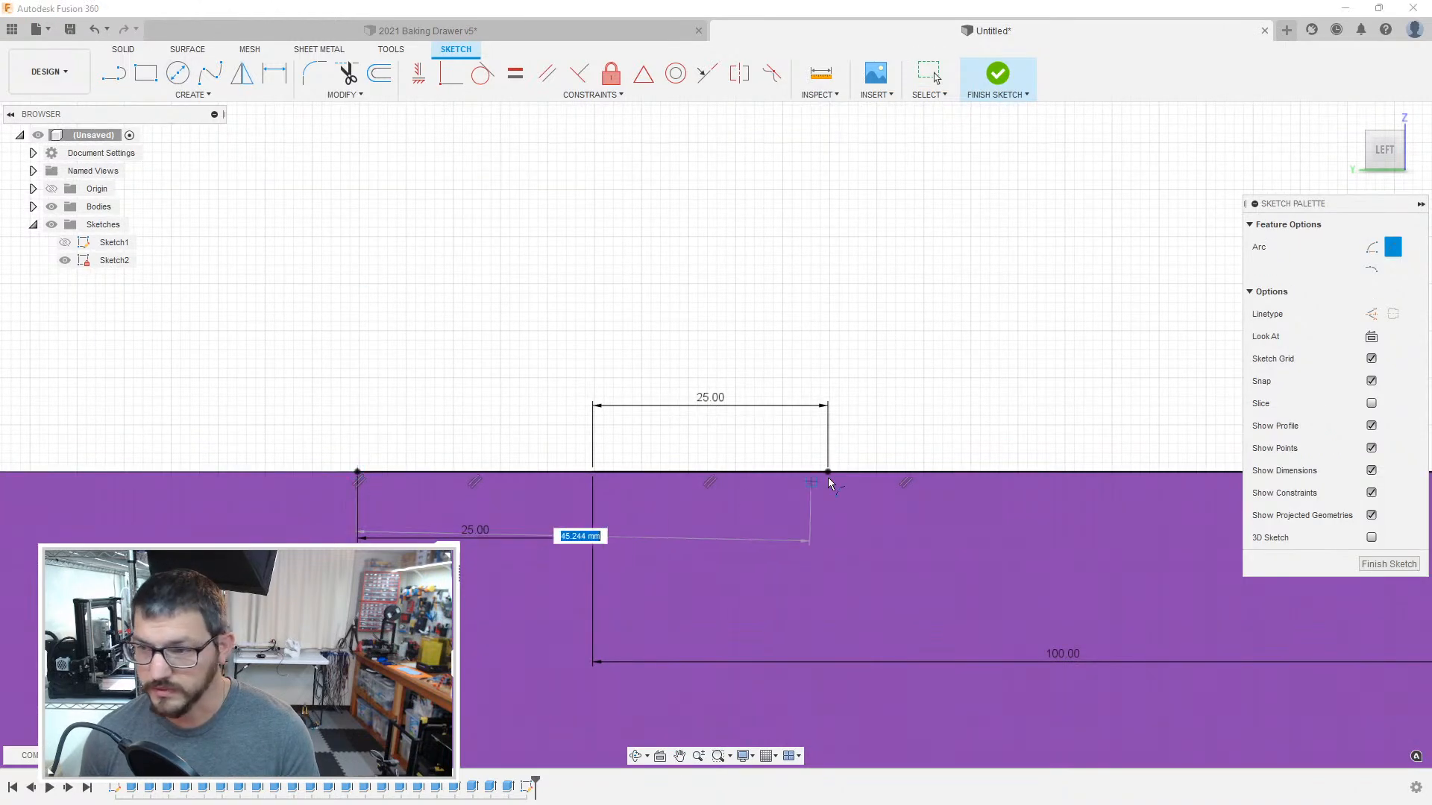
left_click(829, 472)
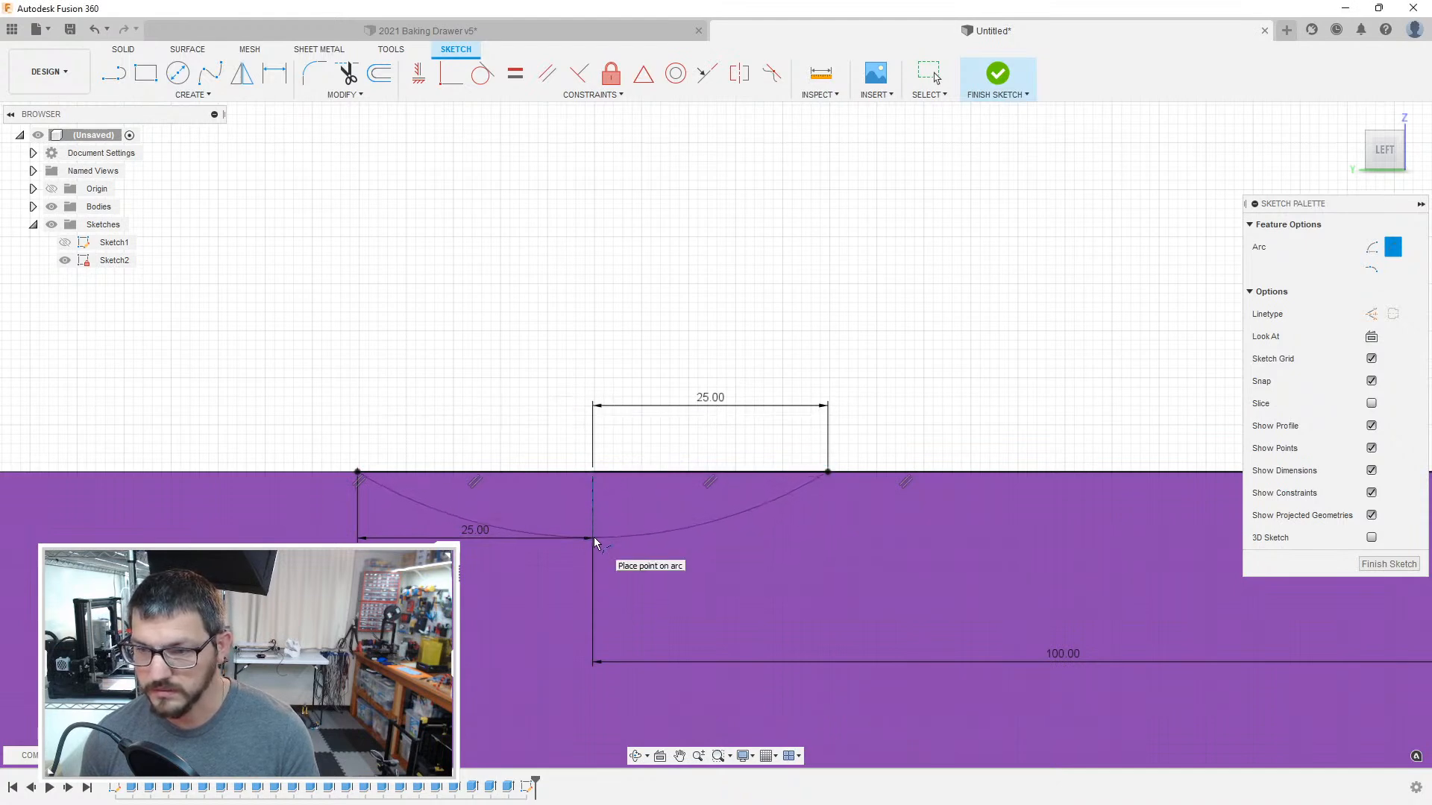
left_click(594, 537)
Step: Extrude the arc profile -475 mm as a cut through the whole row of narrow boxes
key("e")
left_click(620, 520)
scroll(638, 403, "down", 7)
middle_click_drag(660, 333, 588, 507)
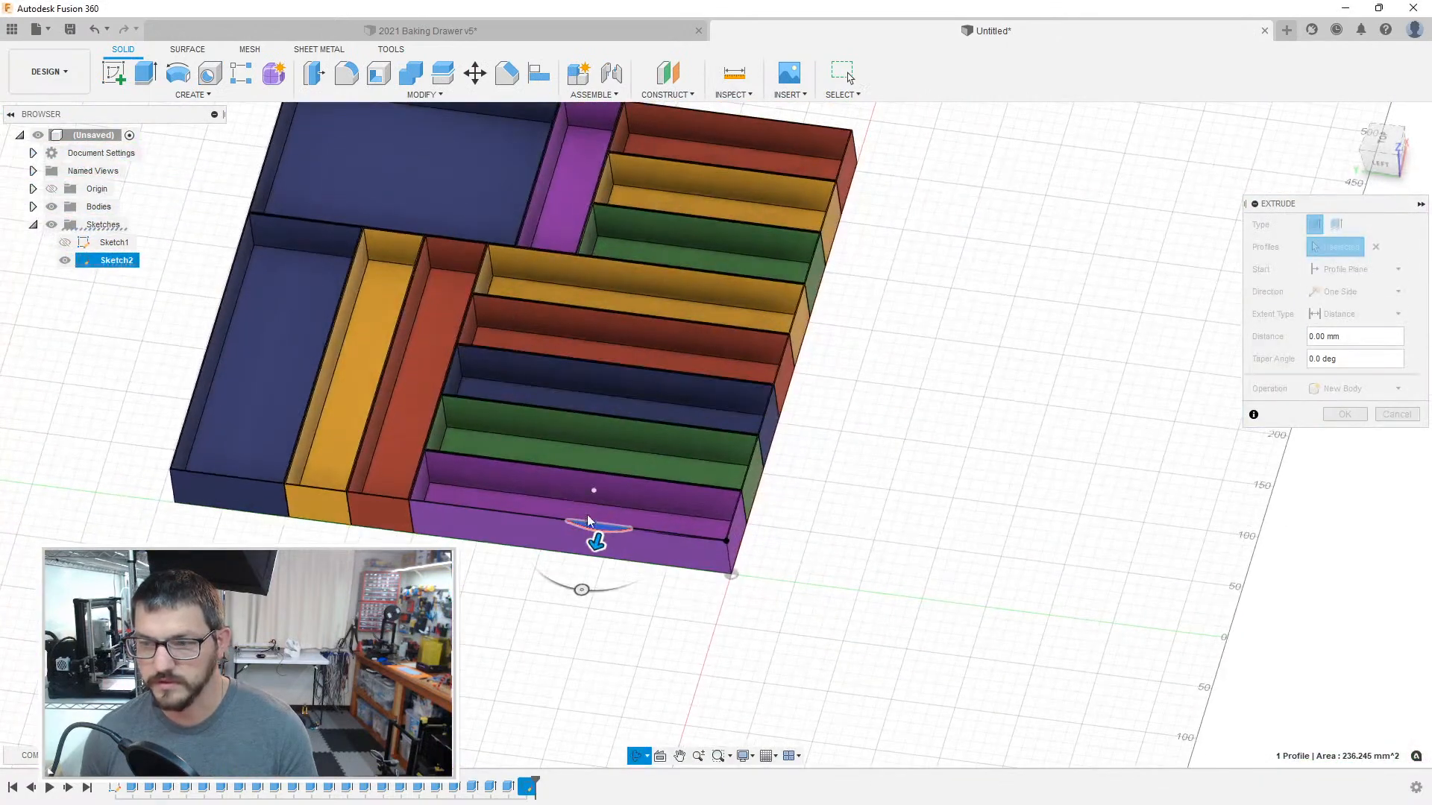
scroll(641, 459, "down", 3)
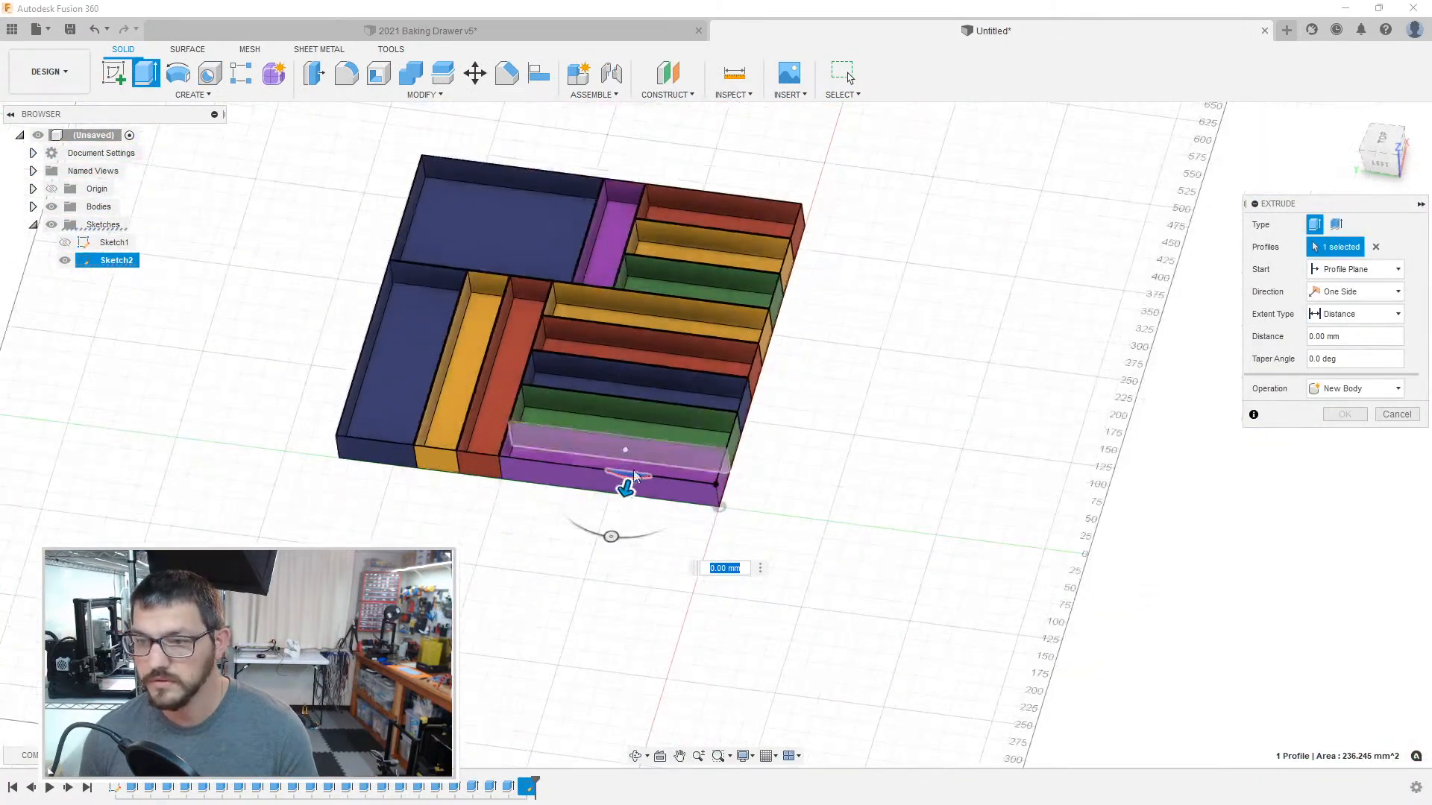
left_click_drag(625, 488, 756, 184)
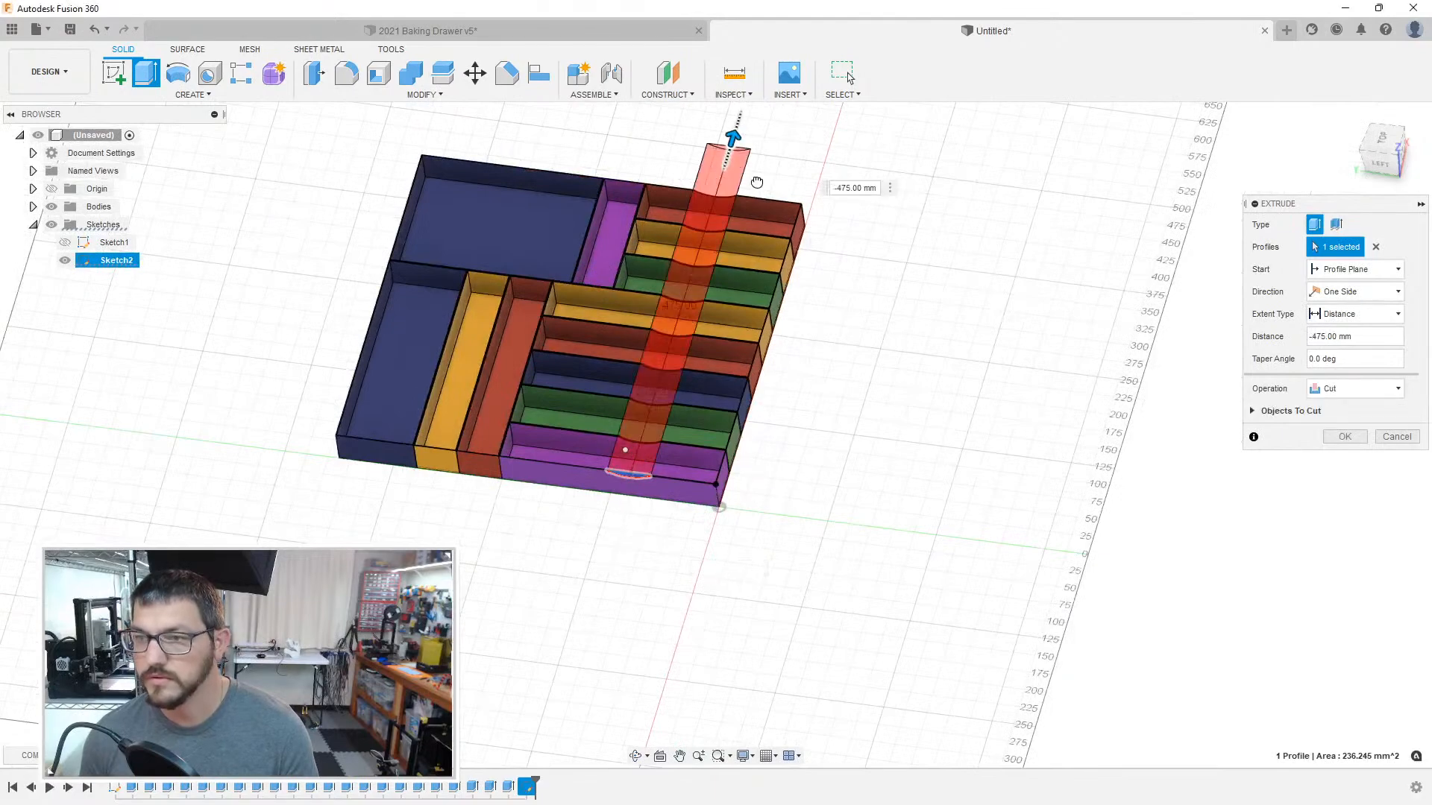
left_click(1331, 436)
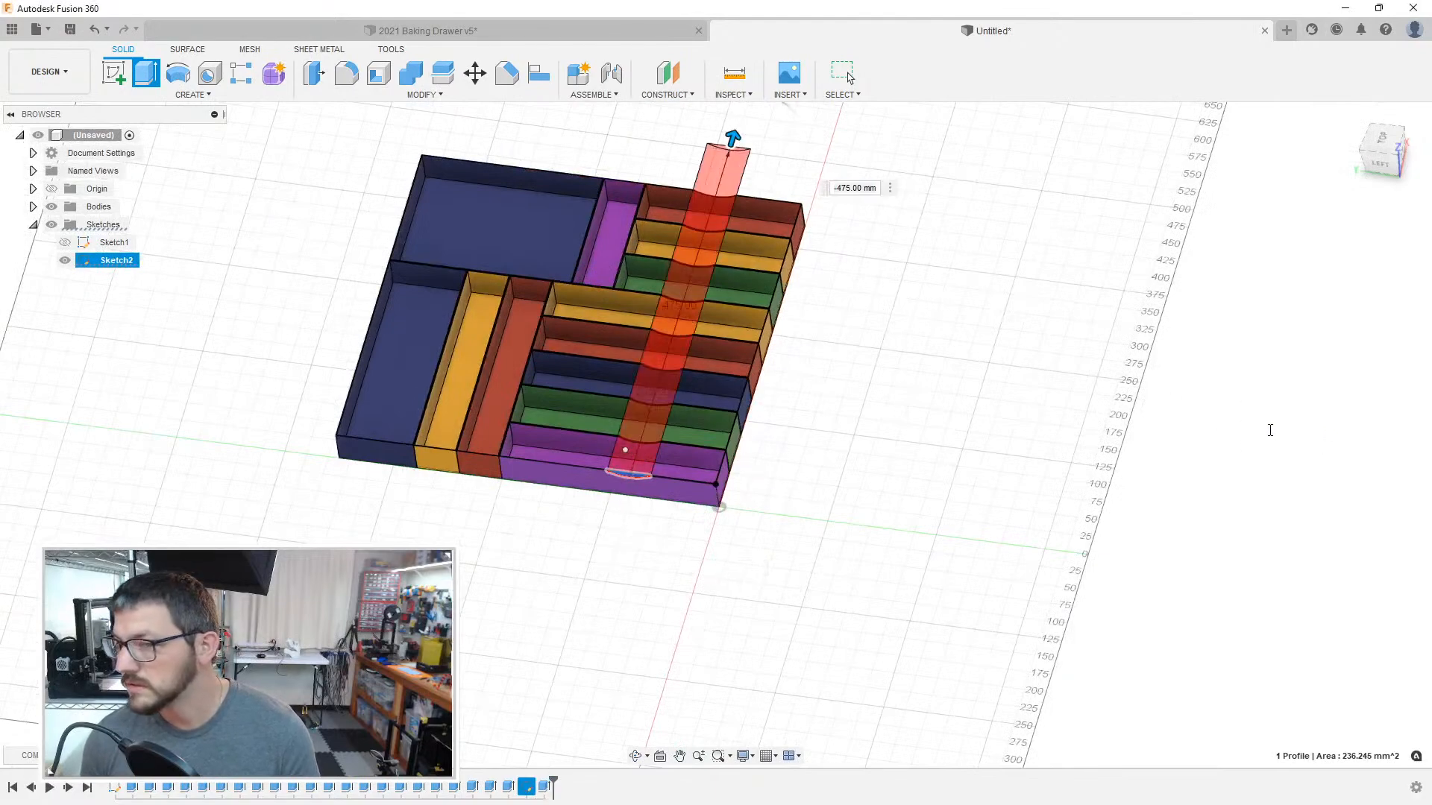
Step: Edit the notch sketch and set the short lines on both sides of the arc's centre to 40 mm each
middle_click_drag(888, 406, 888, 337, "shift")
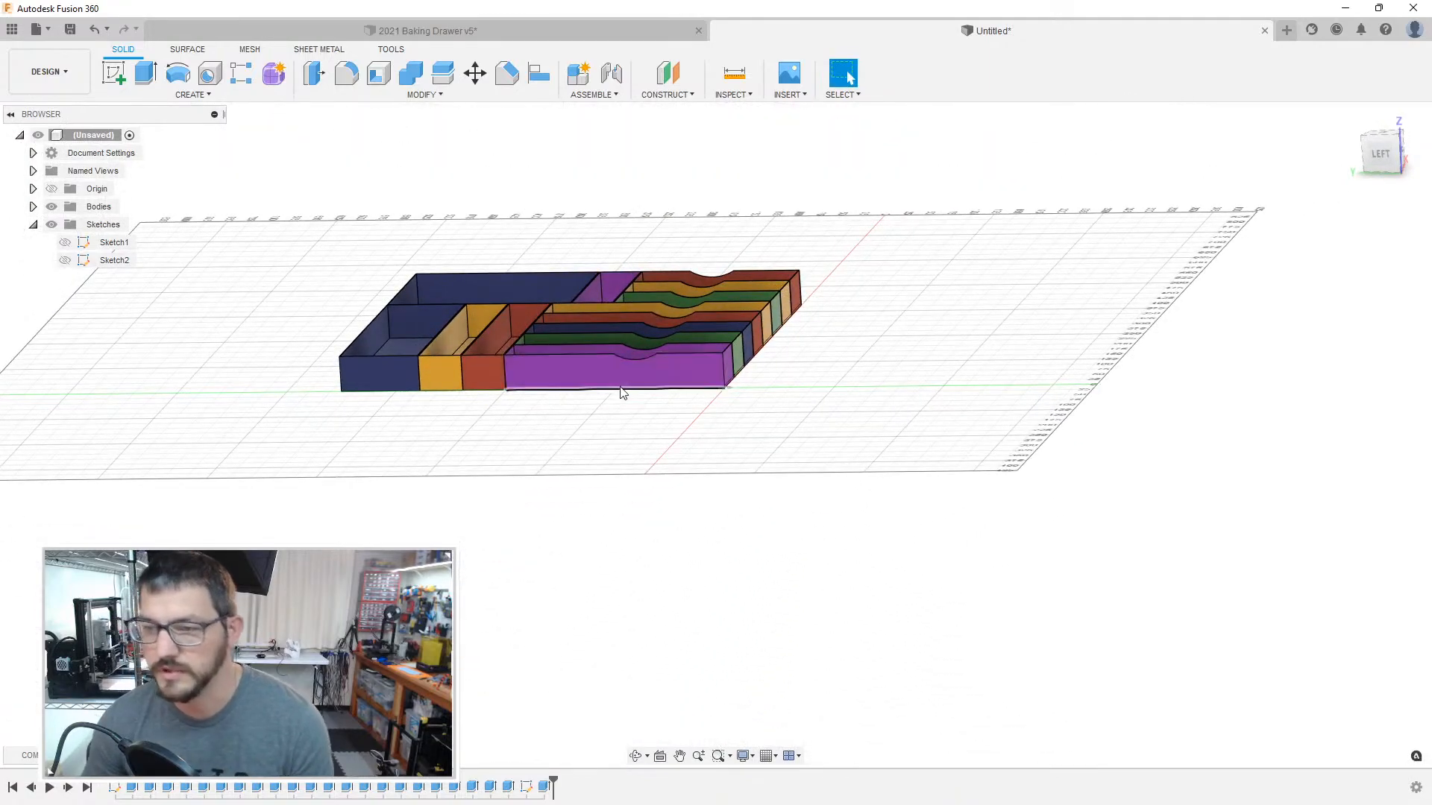
scroll(627, 396, "up", 5)
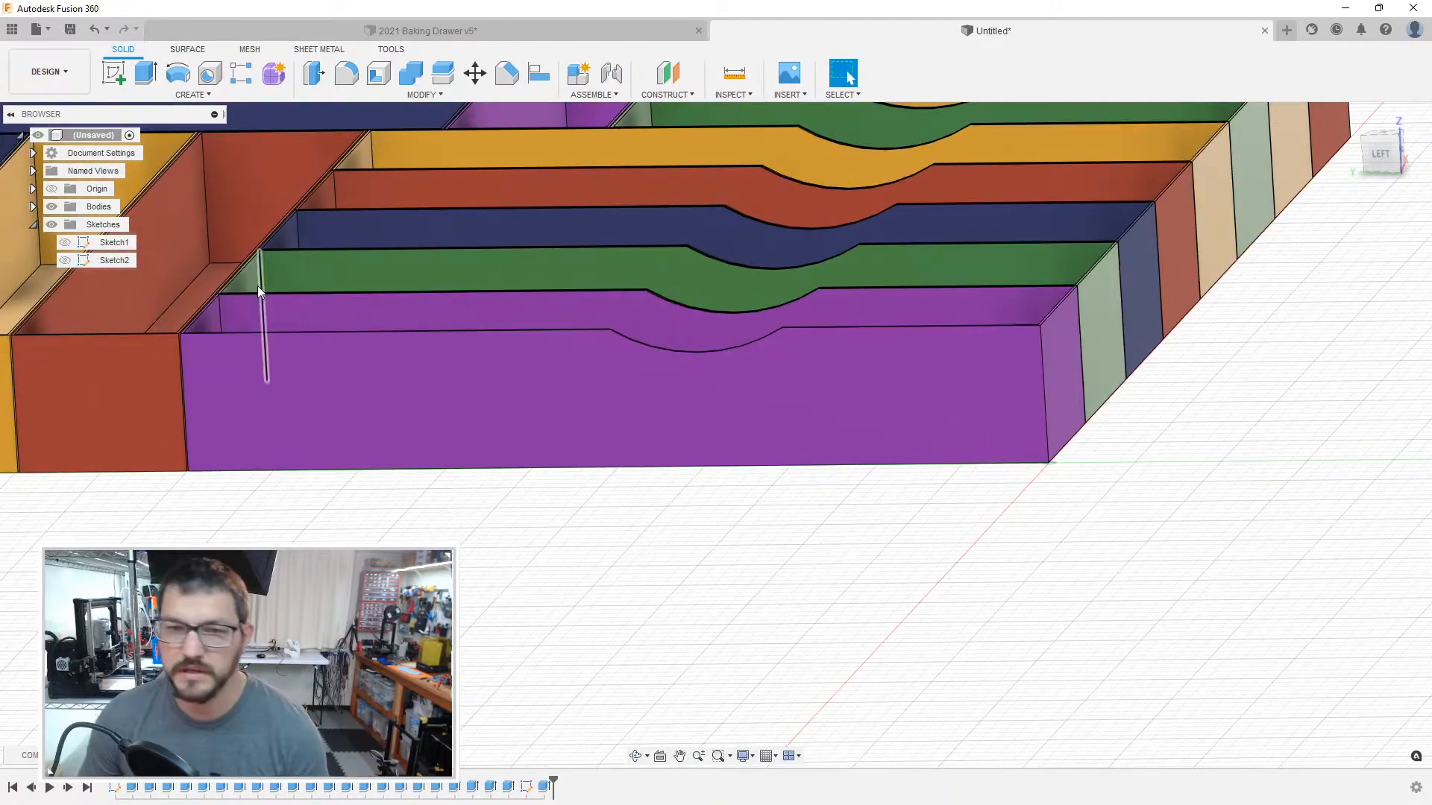
double_click(114, 260)
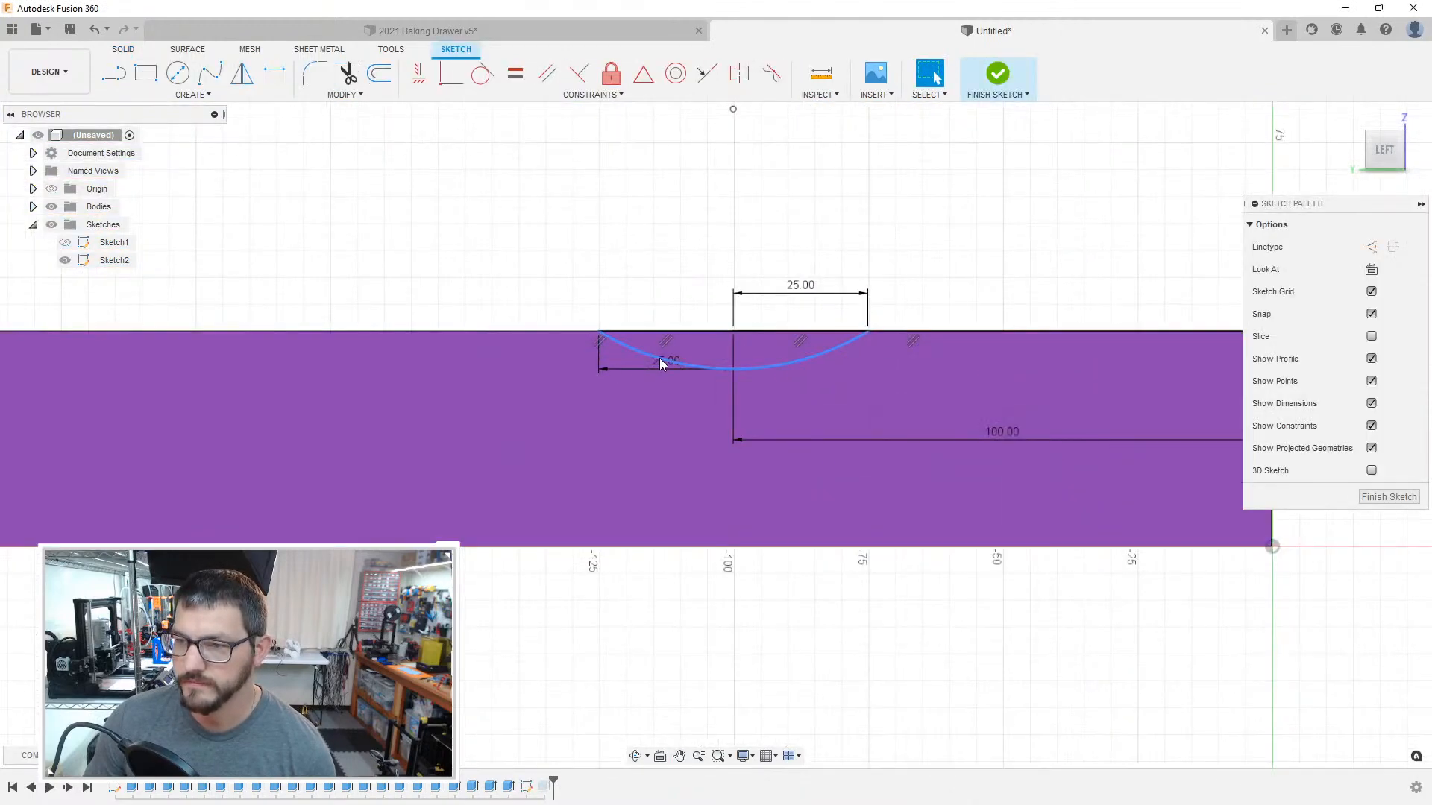
double_click(661, 364)
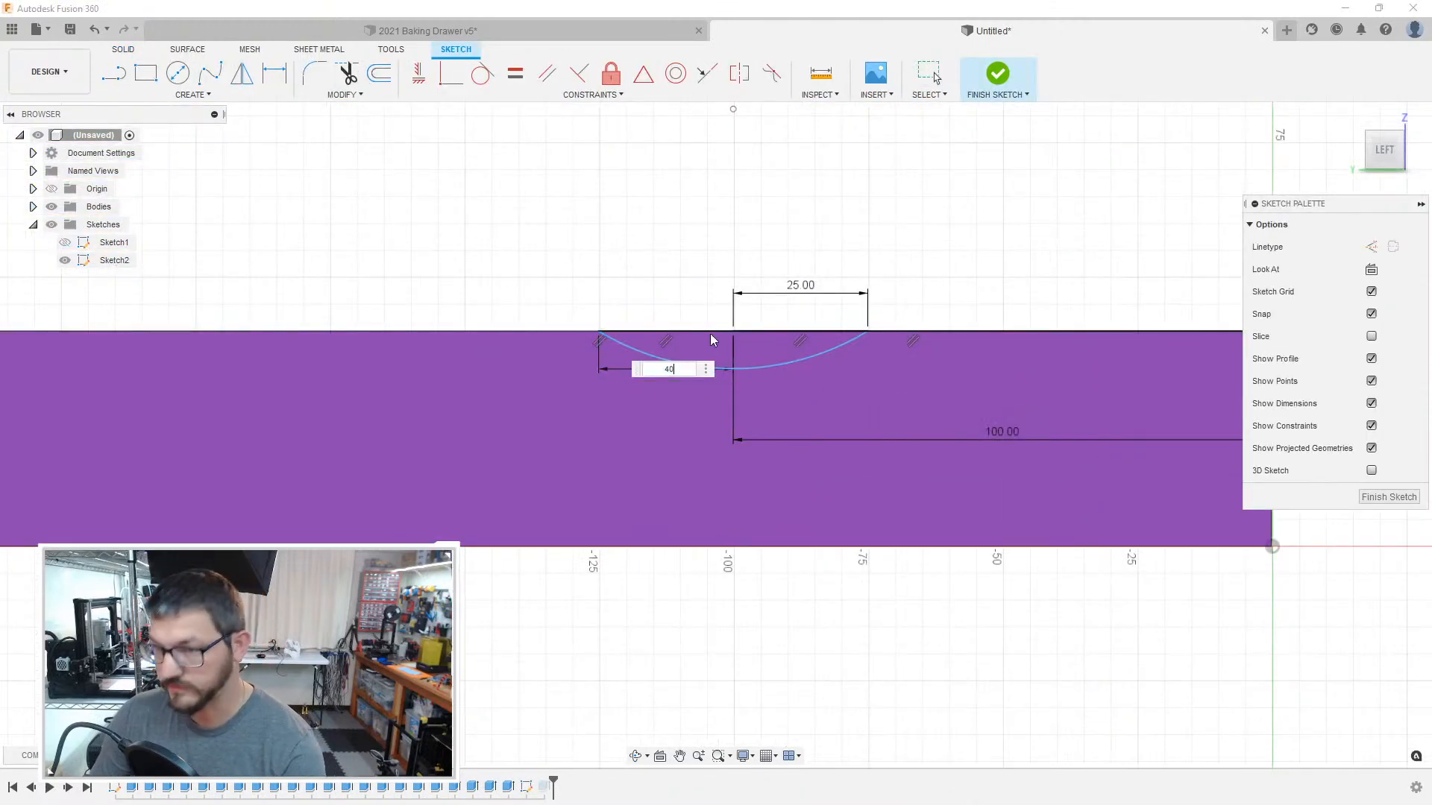
key("Return")
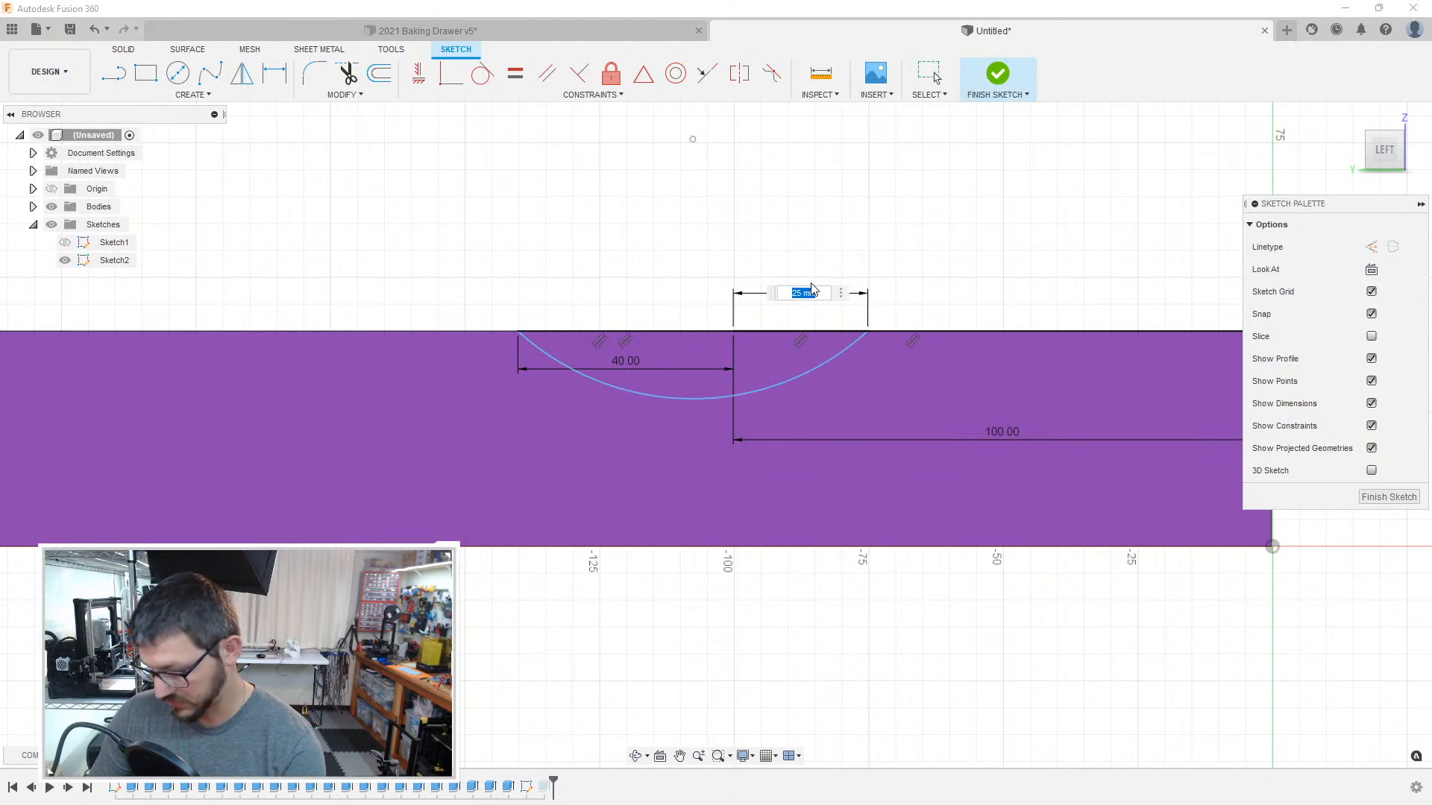
left_click(813, 289)
type("40")
key("Return")
Step: Flatten the notch arc to a radius of about 60 mm and finish the sketch
left_click_drag(741, 440, 741, 427)
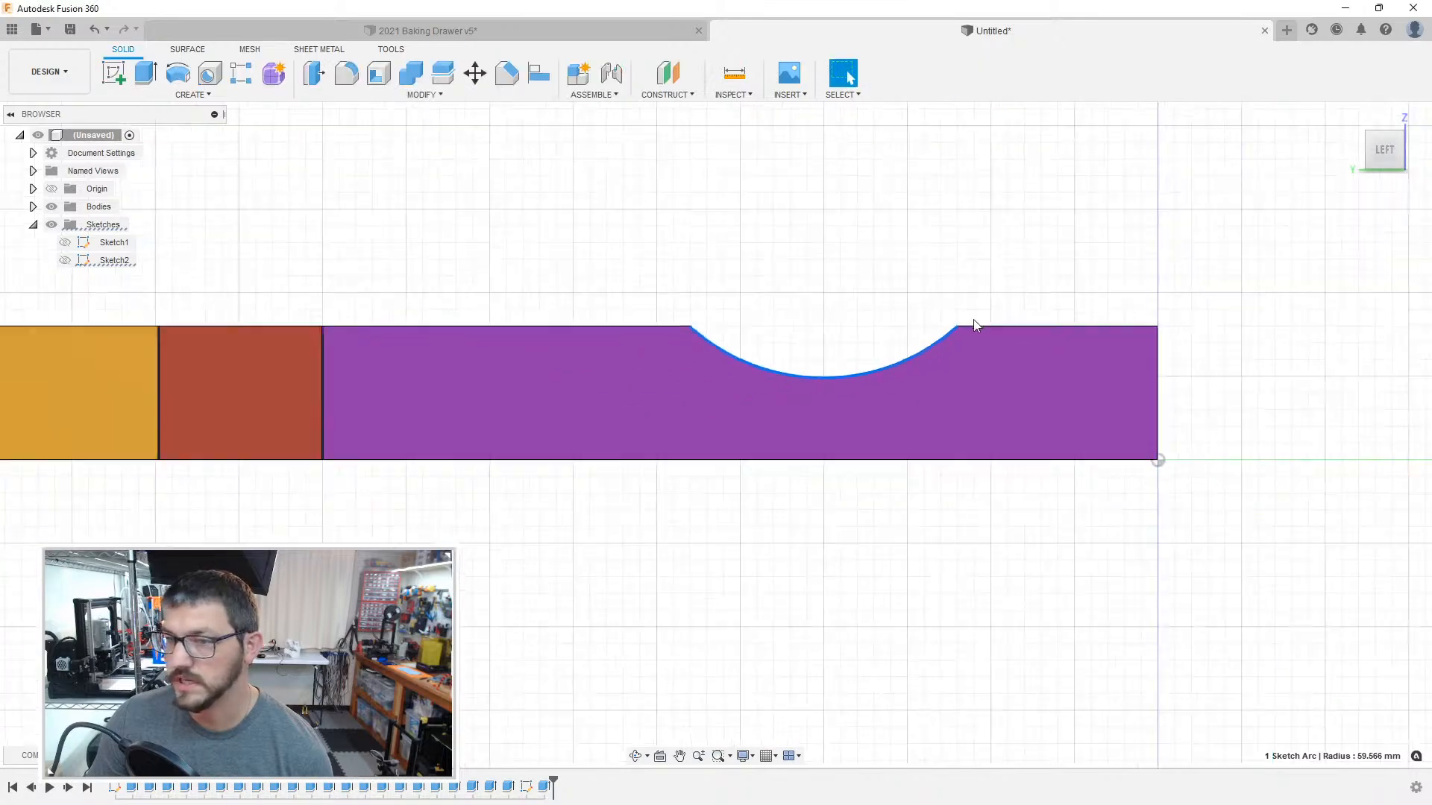
middle_click_drag(973, 326, 837, 387, "shift")
scroll(750, 410, "down", 4)
middle_click_drag(574, 444, 682, 391, "shift")
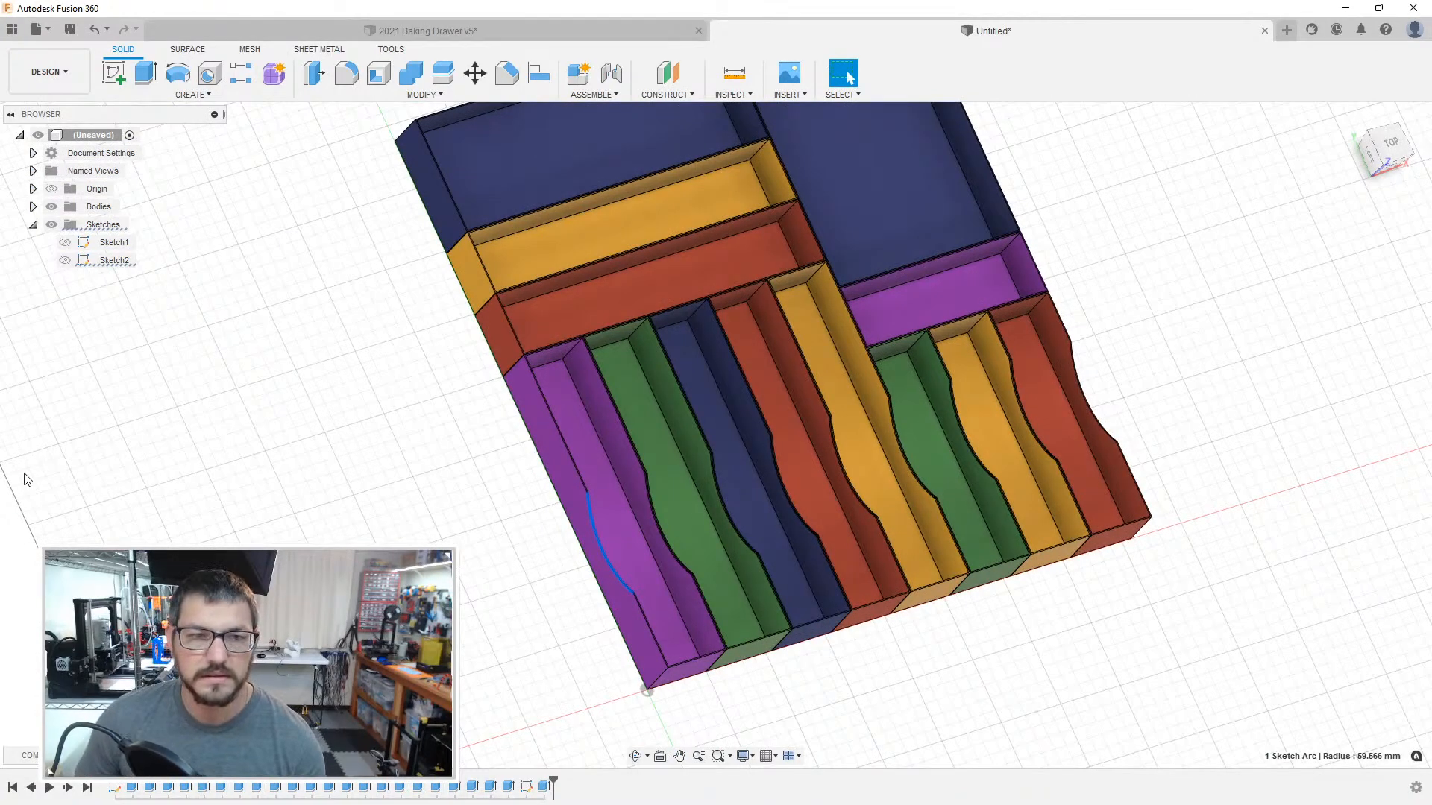
Step: List the model's bodies and check which entries belong to individual narrow boxes, including the red one at the end of the row
middle_click_drag(360, 534, 429, 504, "shift")
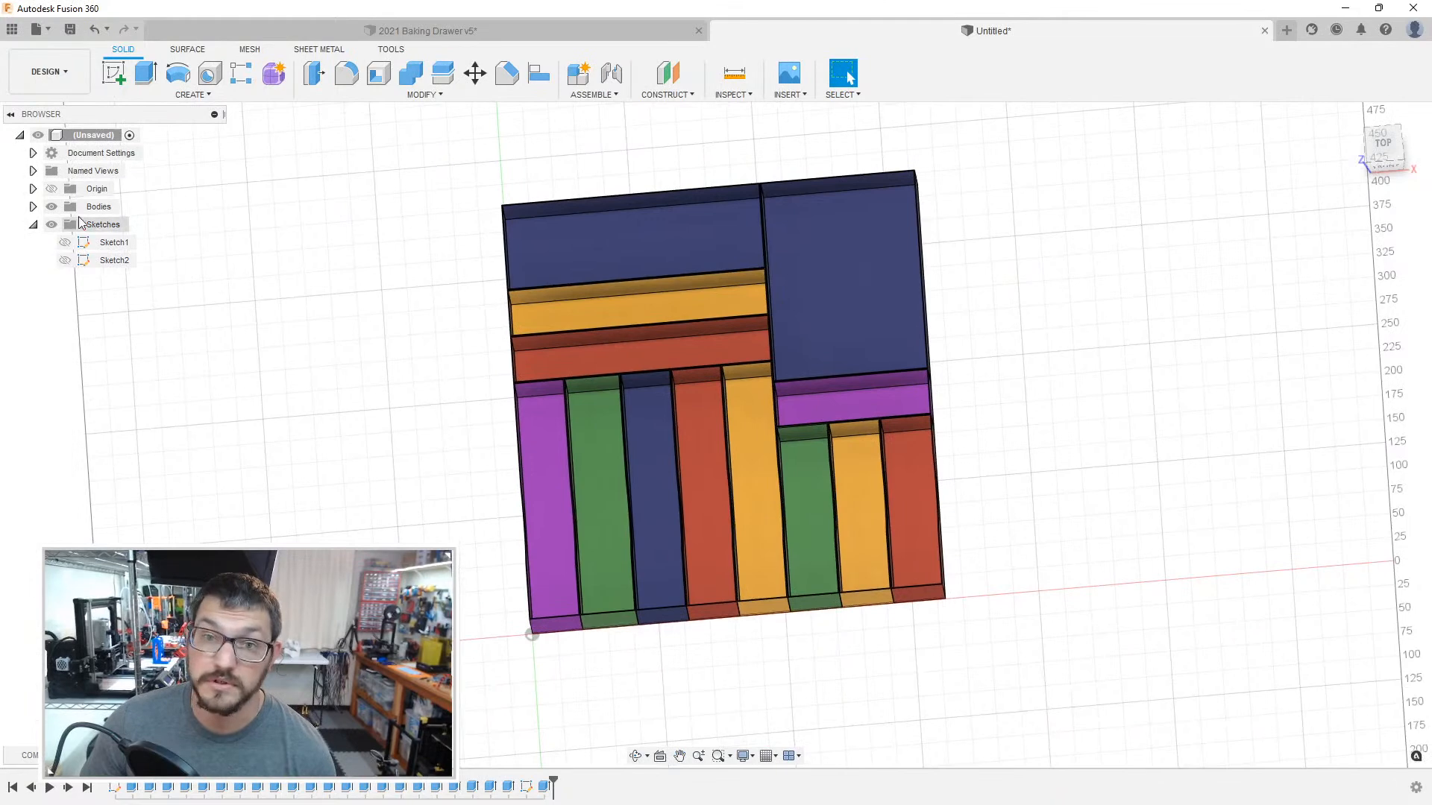
left_click(32, 208)
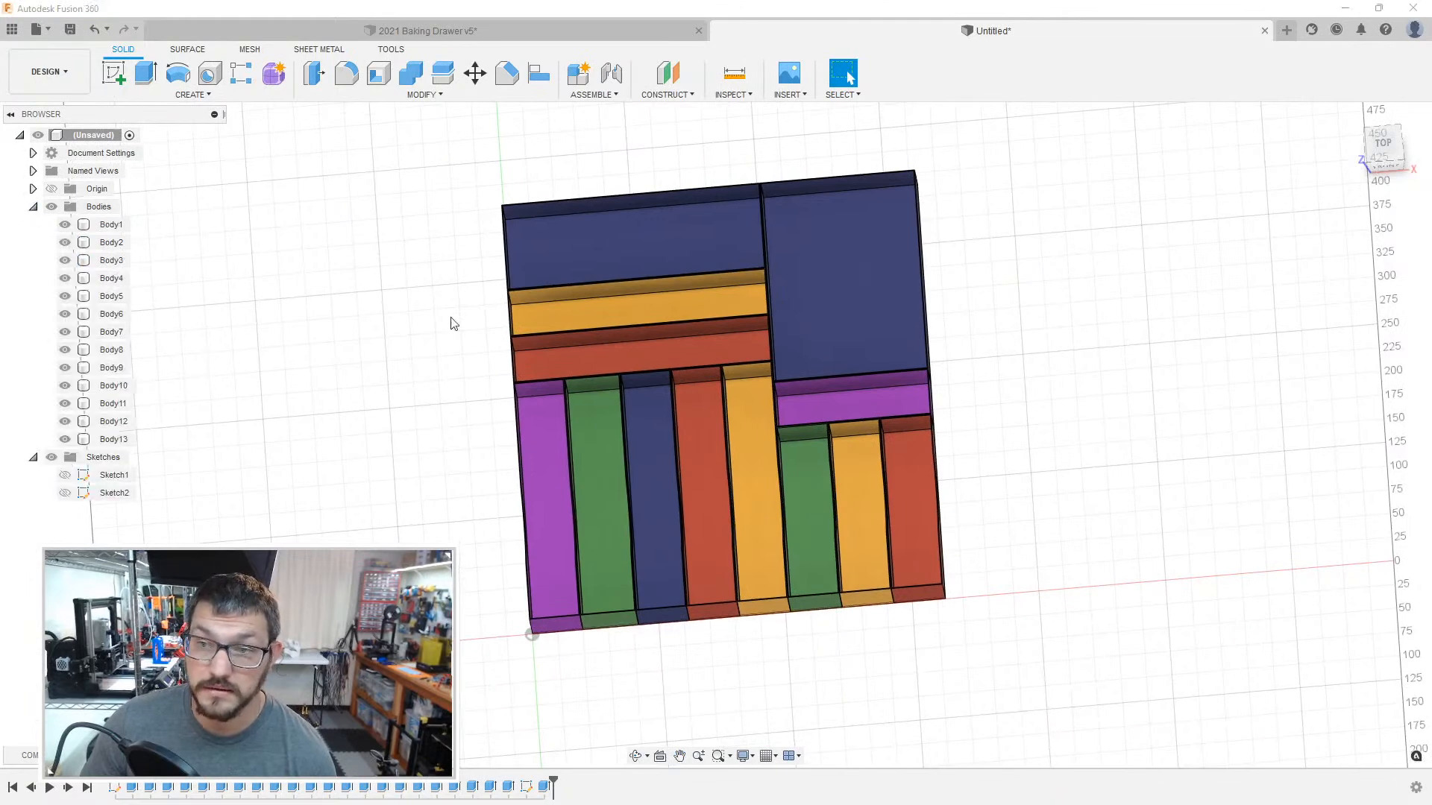
left_click(747, 328)
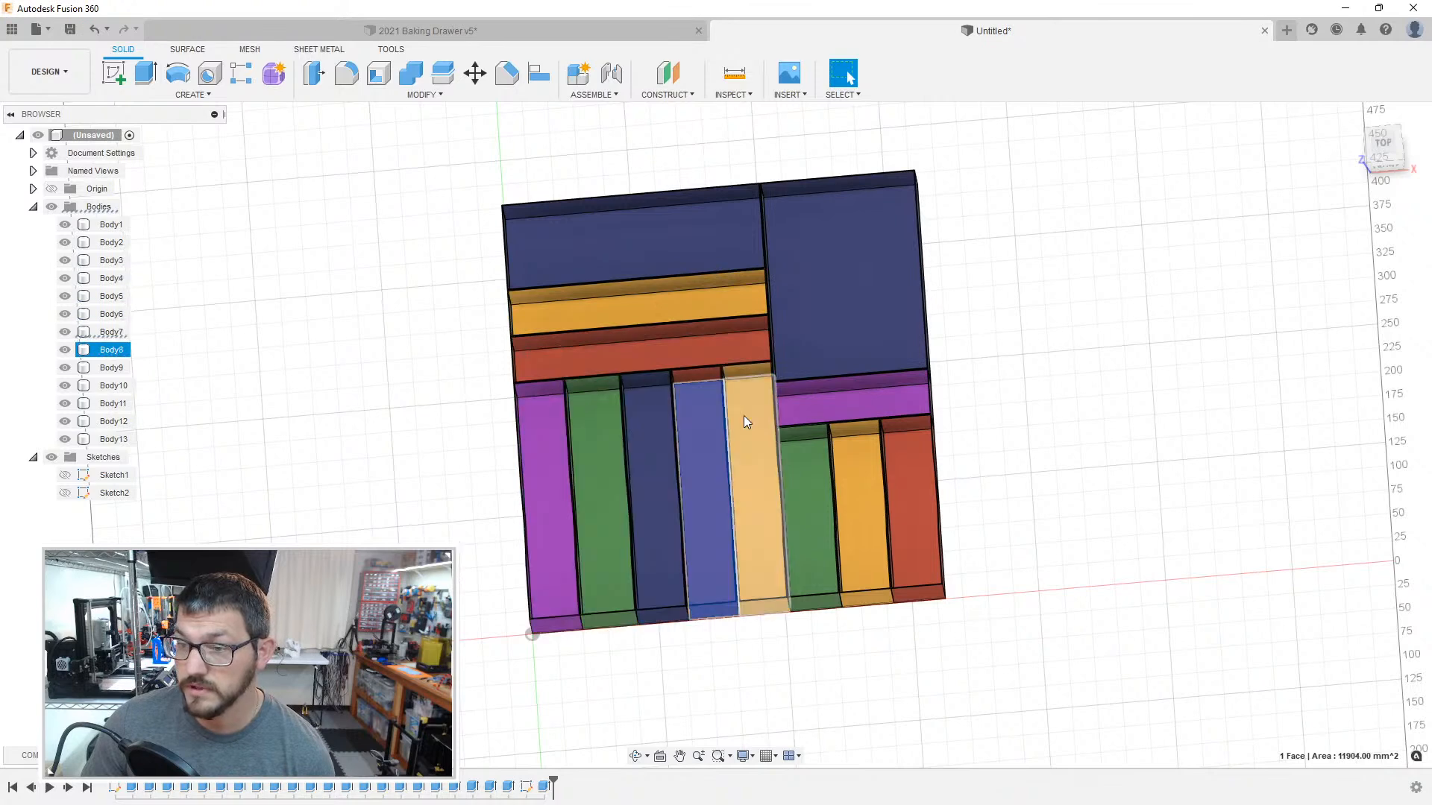
left_click(911, 458)
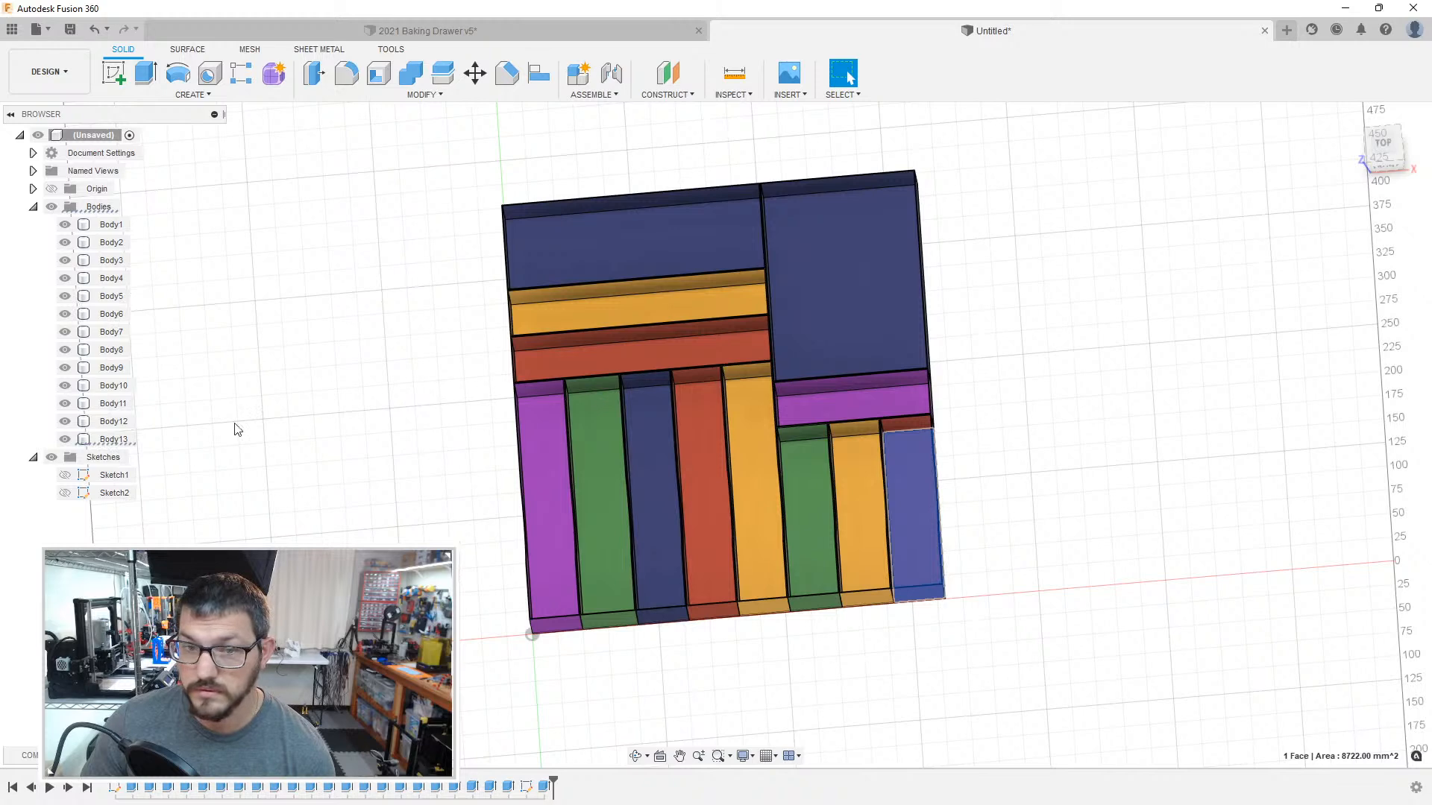
left_click(114, 444)
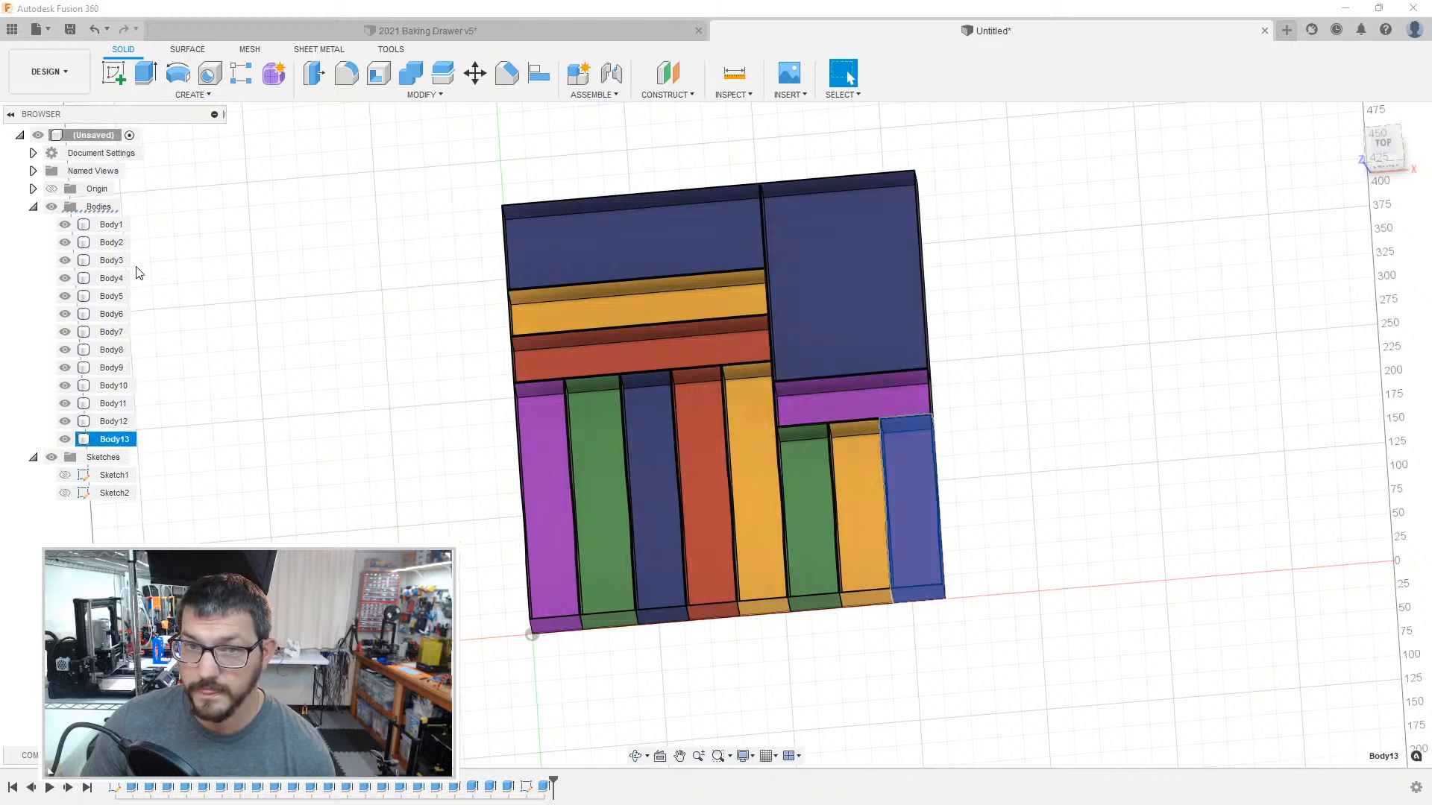
left_click(185, 262)
Step: Go through Body1 to Body13 one by one to check which box each entry represents
left_click(108, 225)
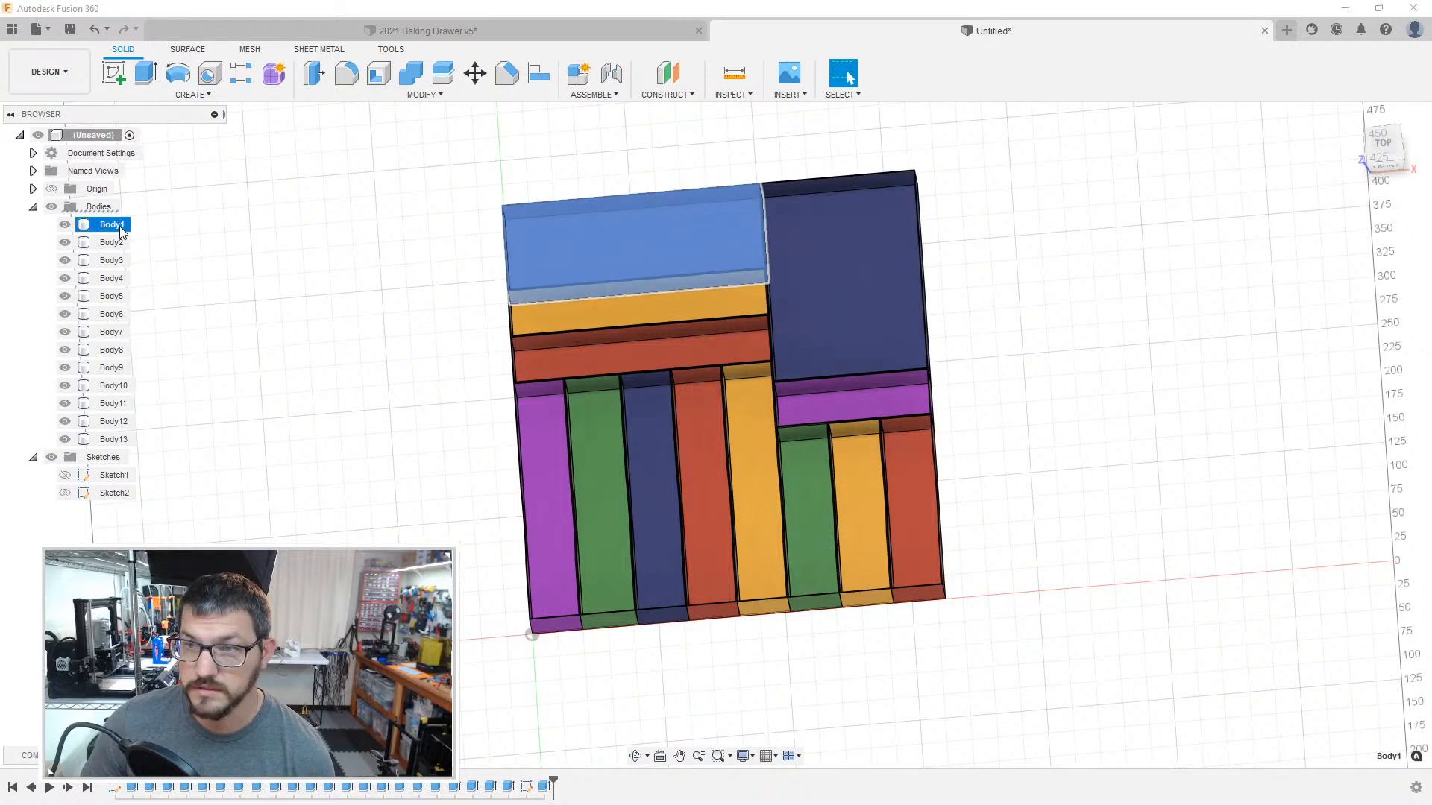
left_click(112, 242)
left_click(116, 259)
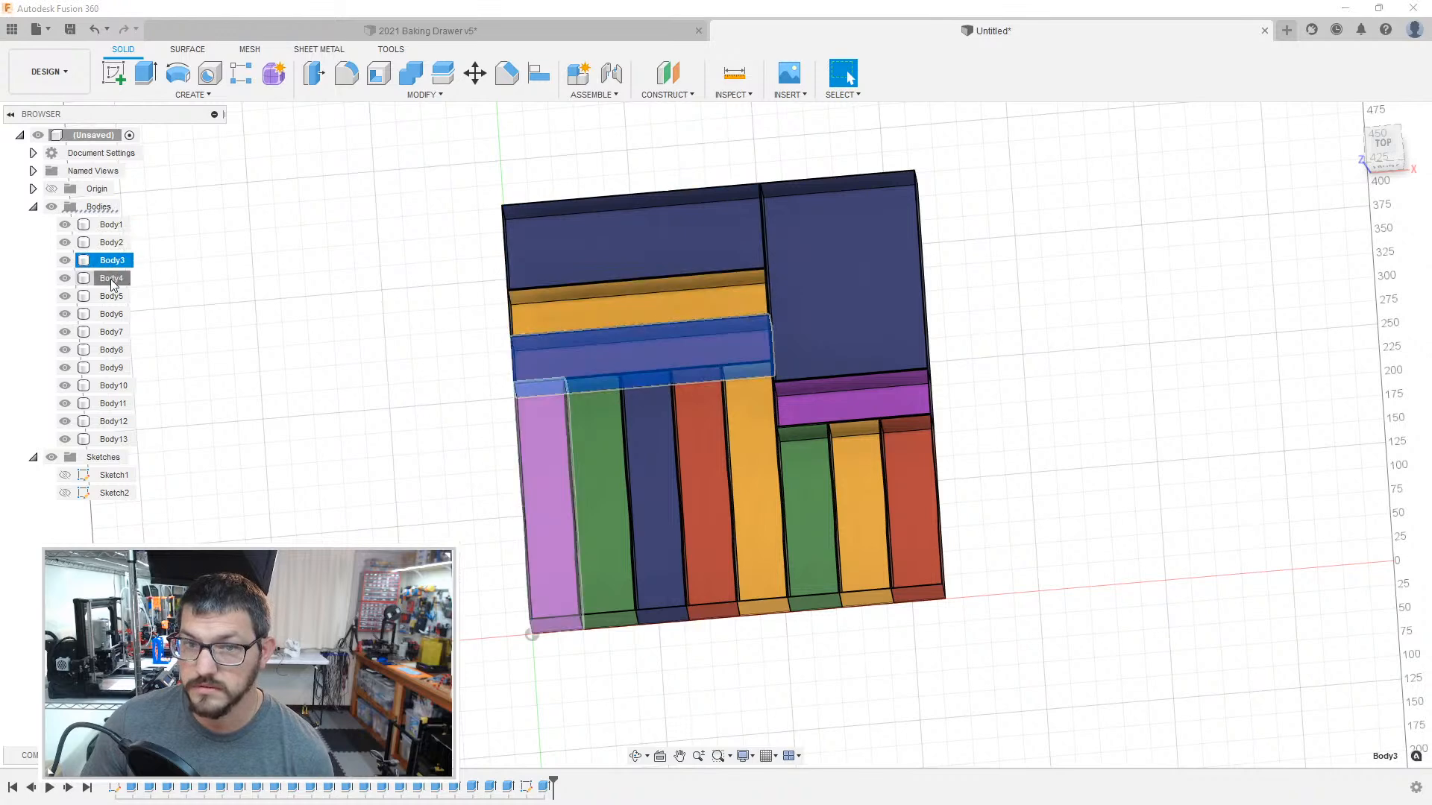
left_click(112, 278)
left_click(112, 296)
left_click(112, 313)
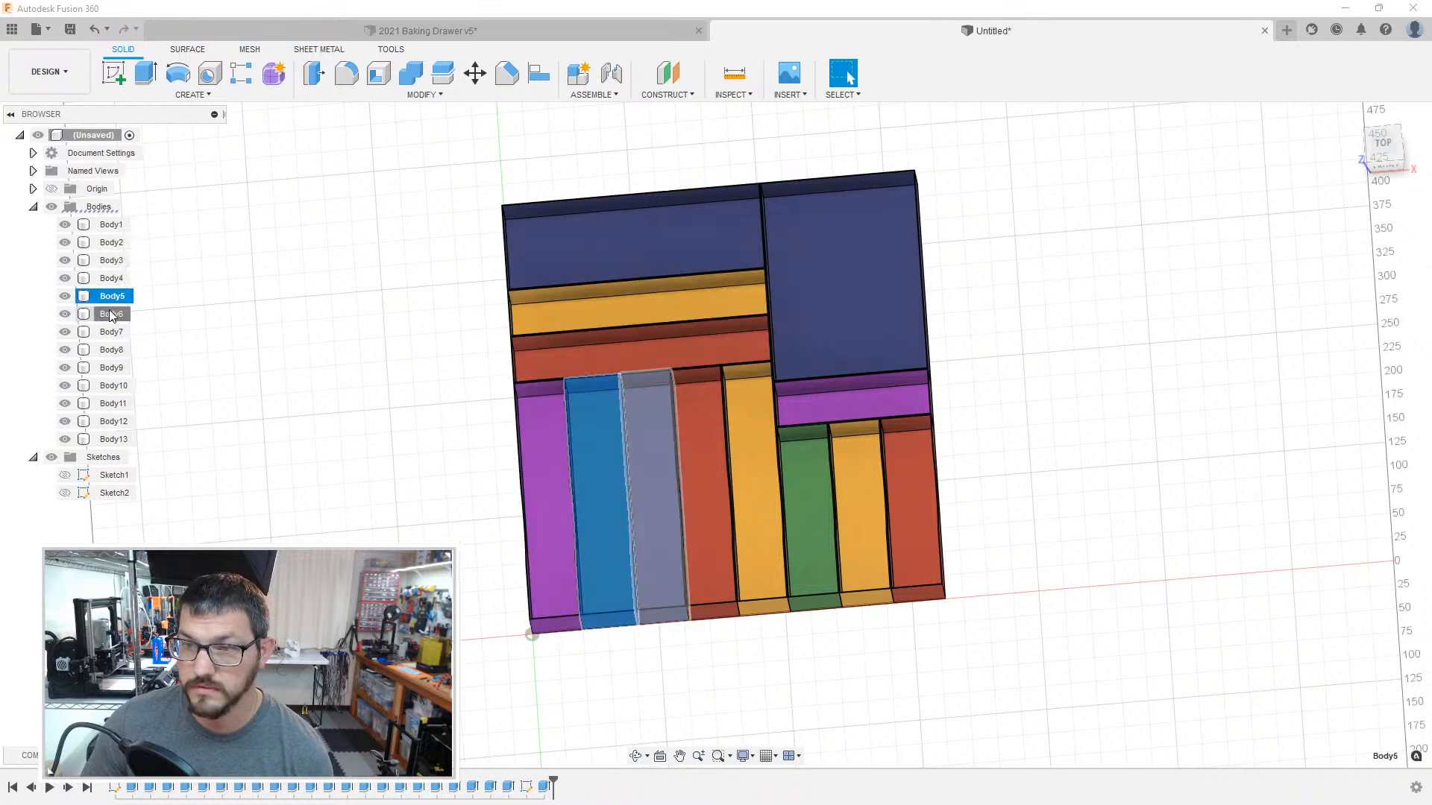
left_click(112, 332)
left_click(112, 349)
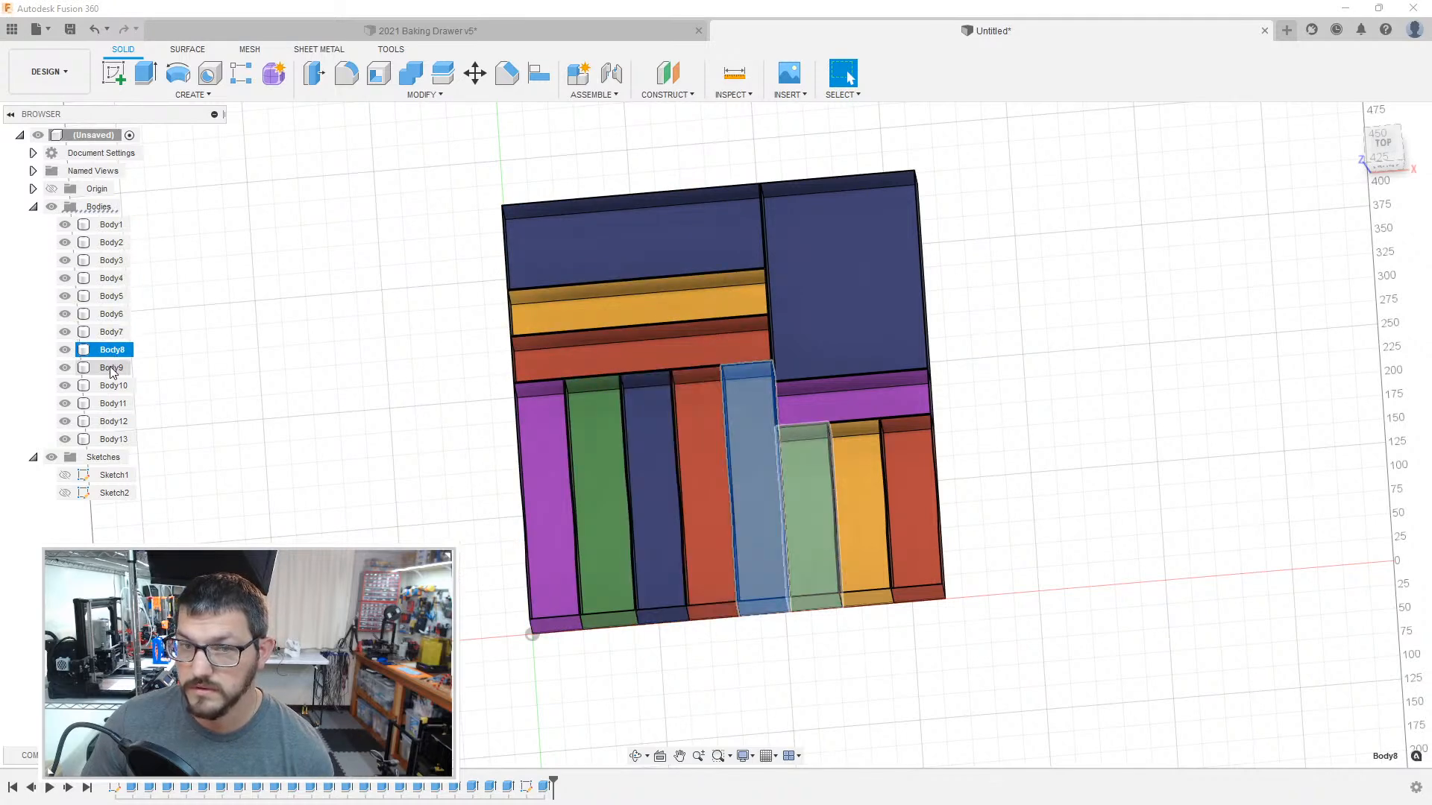
left_click(112, 368)
left_click(112, 385)
left_click(112, 403)
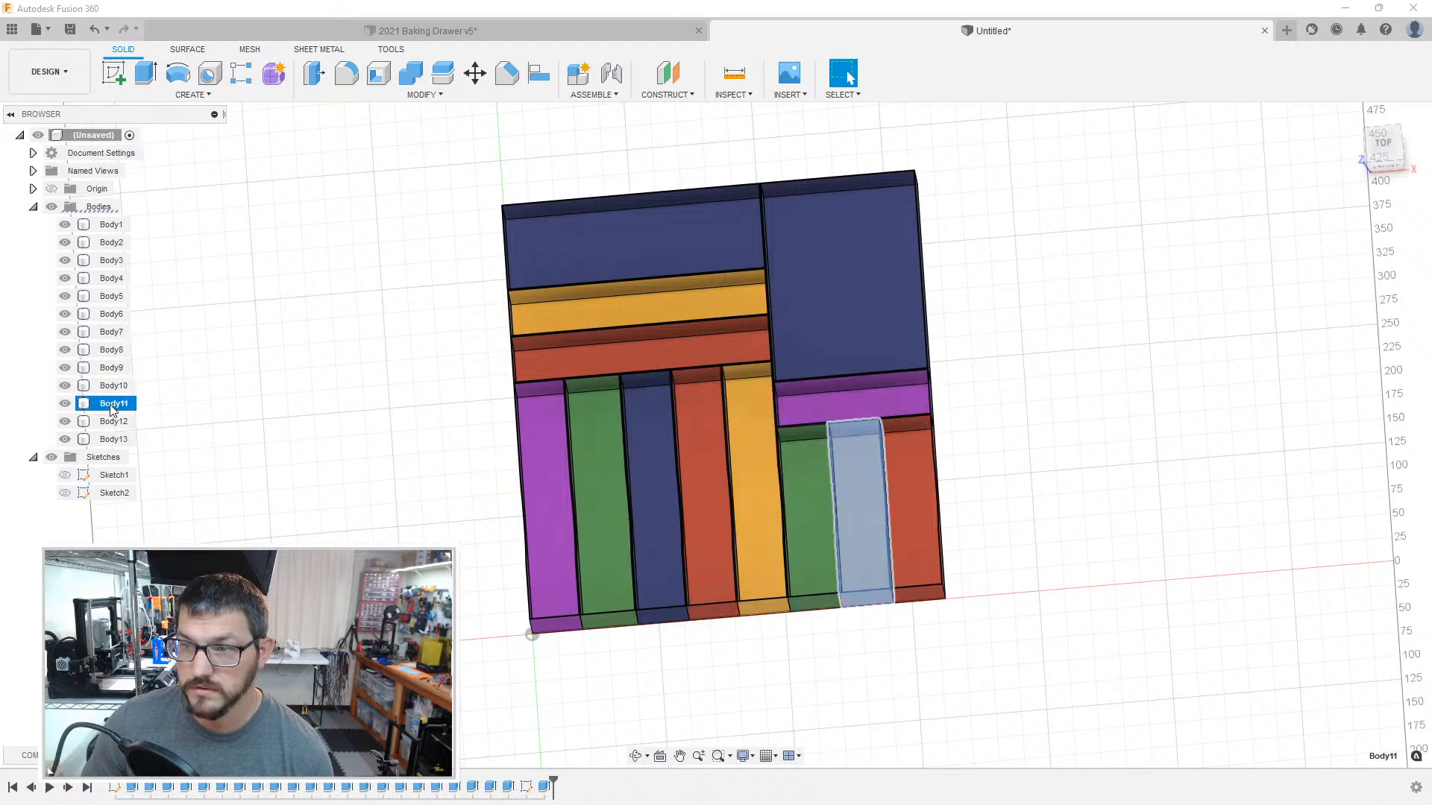
left_click(112, 421)
left_click(112, 440)
left_click(254, 395)
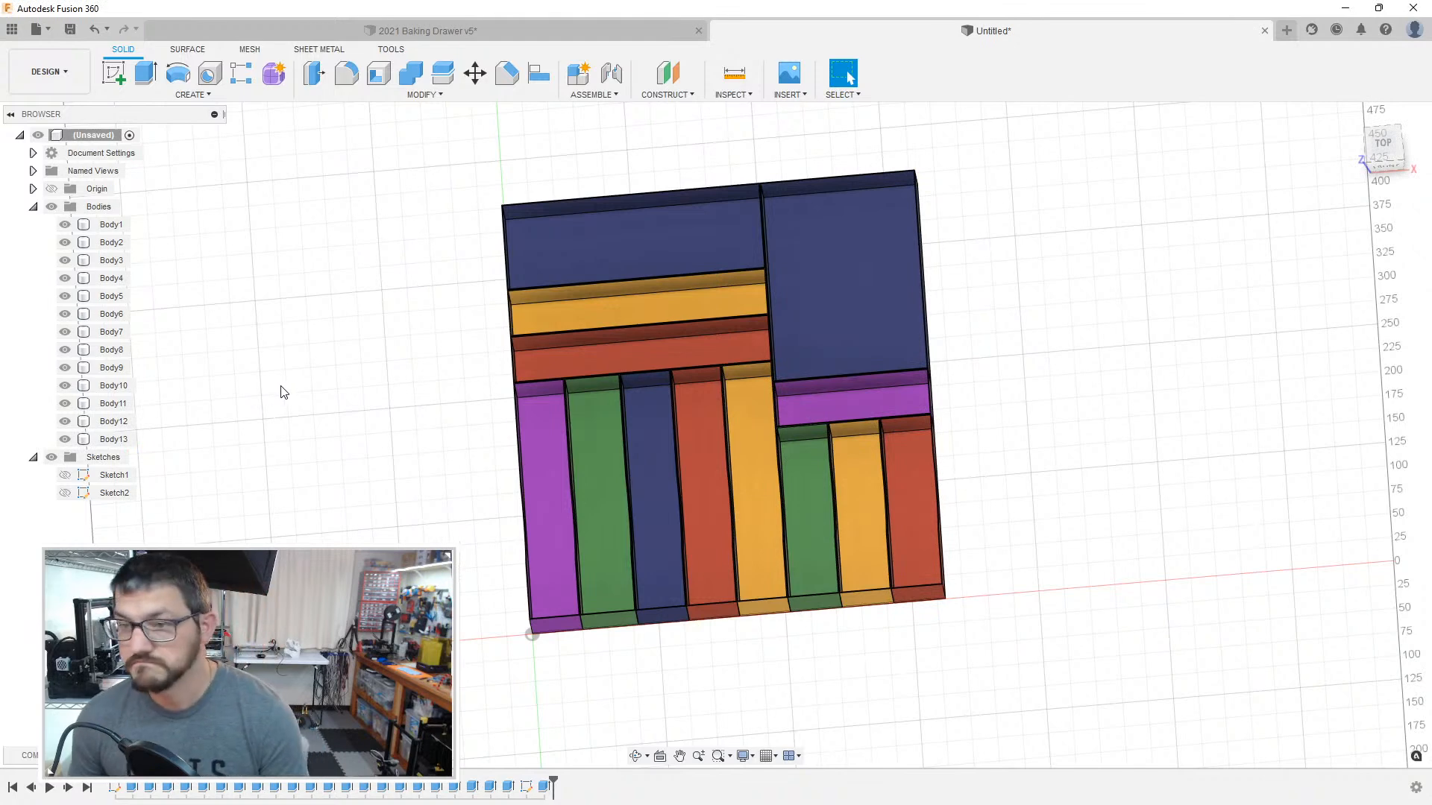
Step: Select Body1, the wide blue box at the back of the organizer
middle_click_drag(293, 377, 372, 382, "shift")
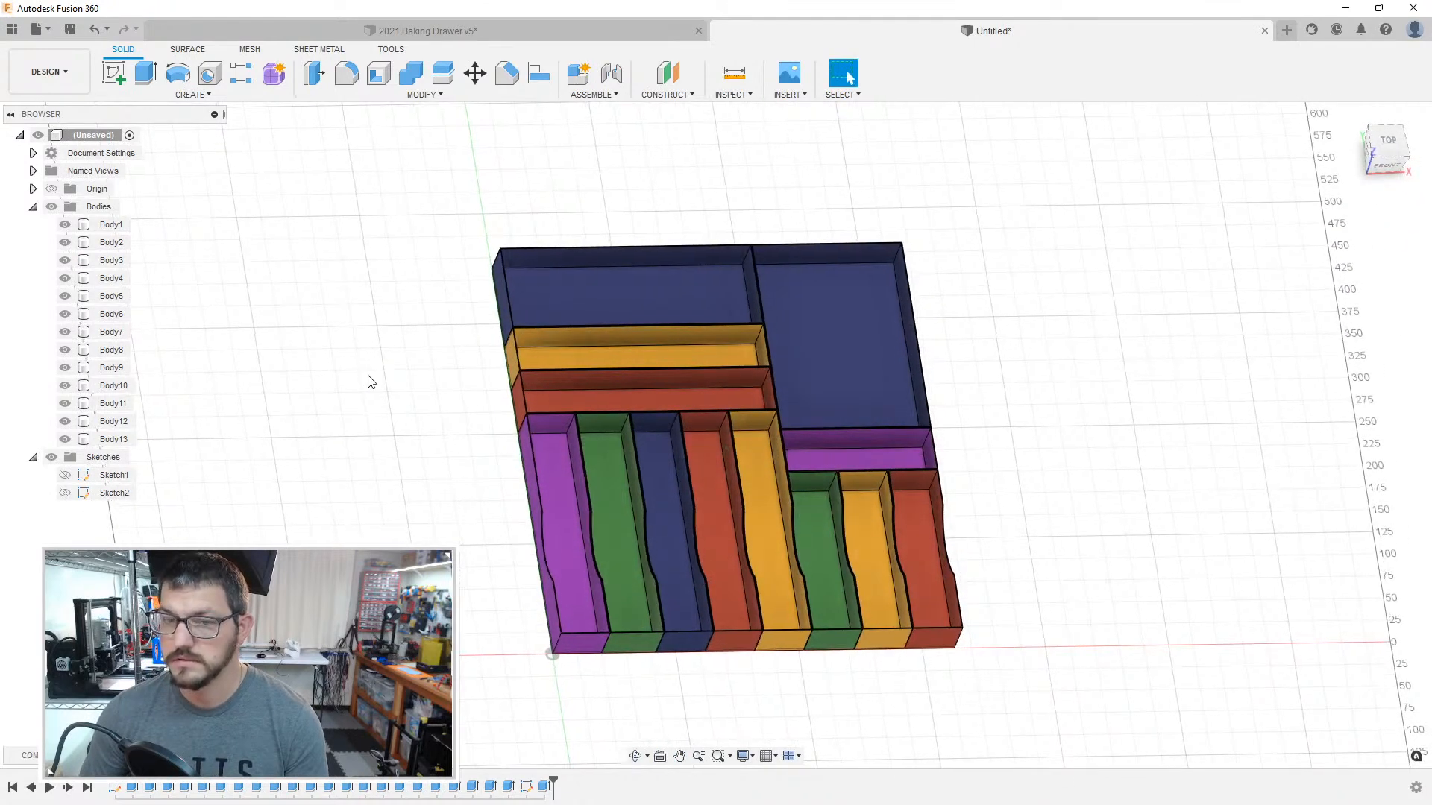
left_click(114, 229)
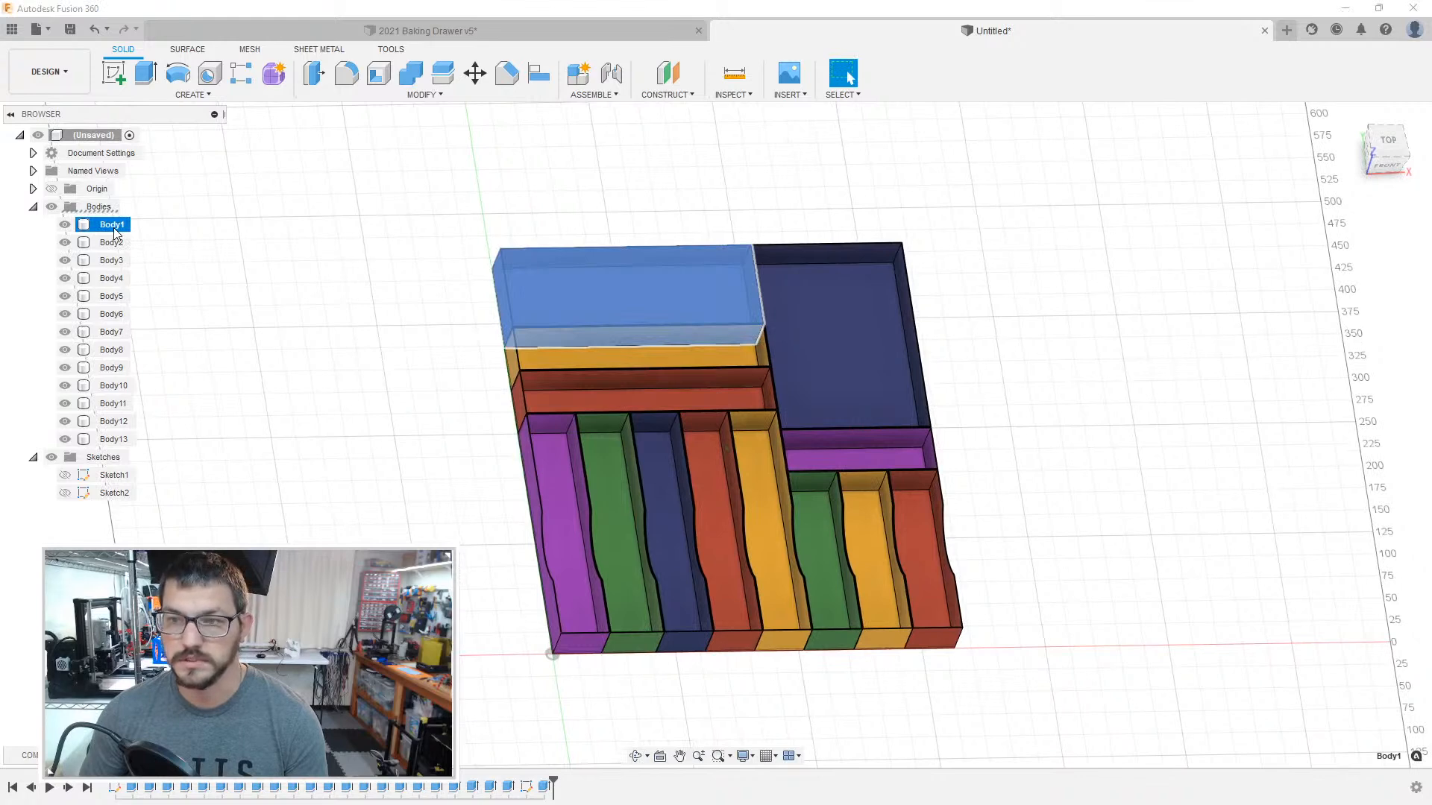
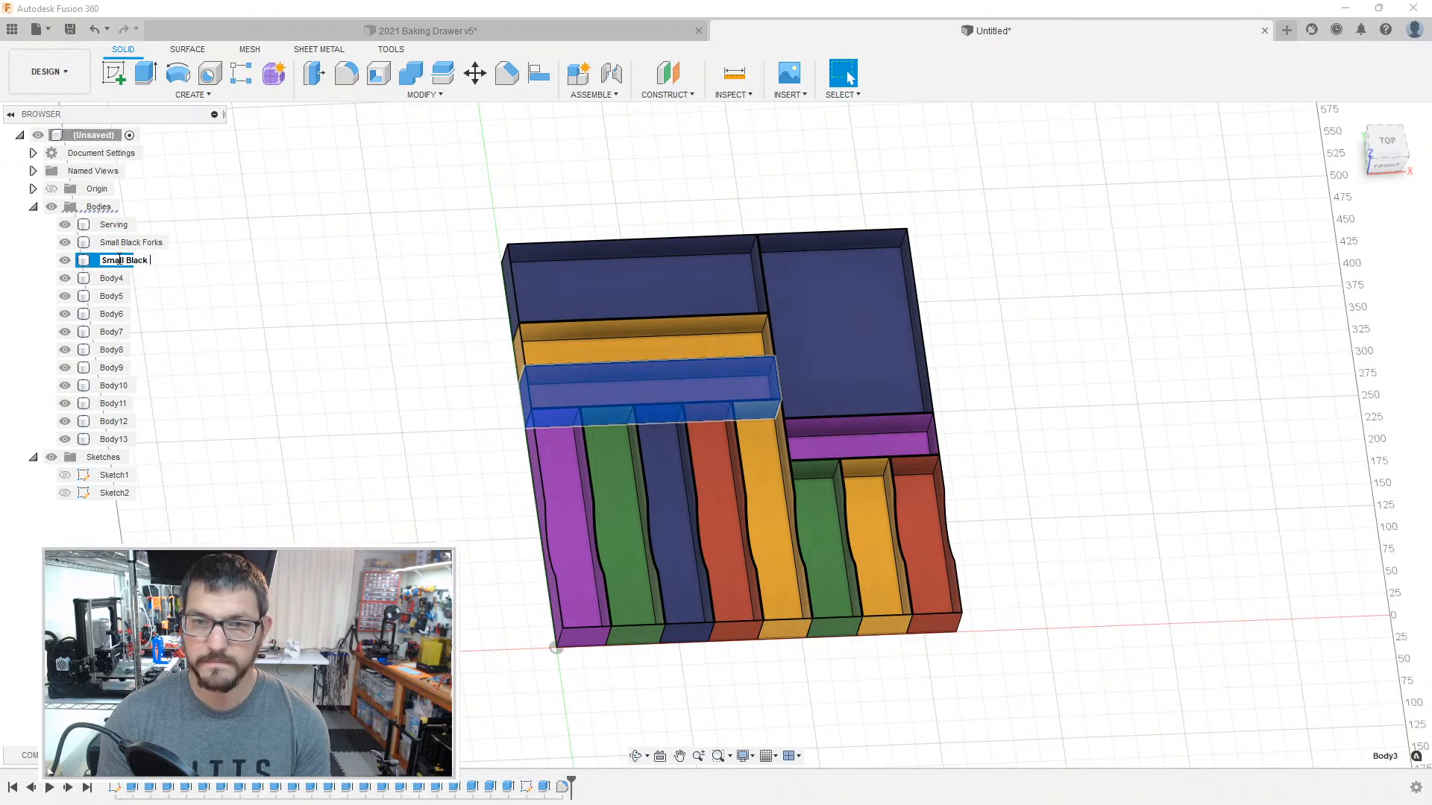
Step: Finish renaming Body3, the wide red box, as Small Black Spons and rename Body4 as Black Knives
type("ns")
key("Return")
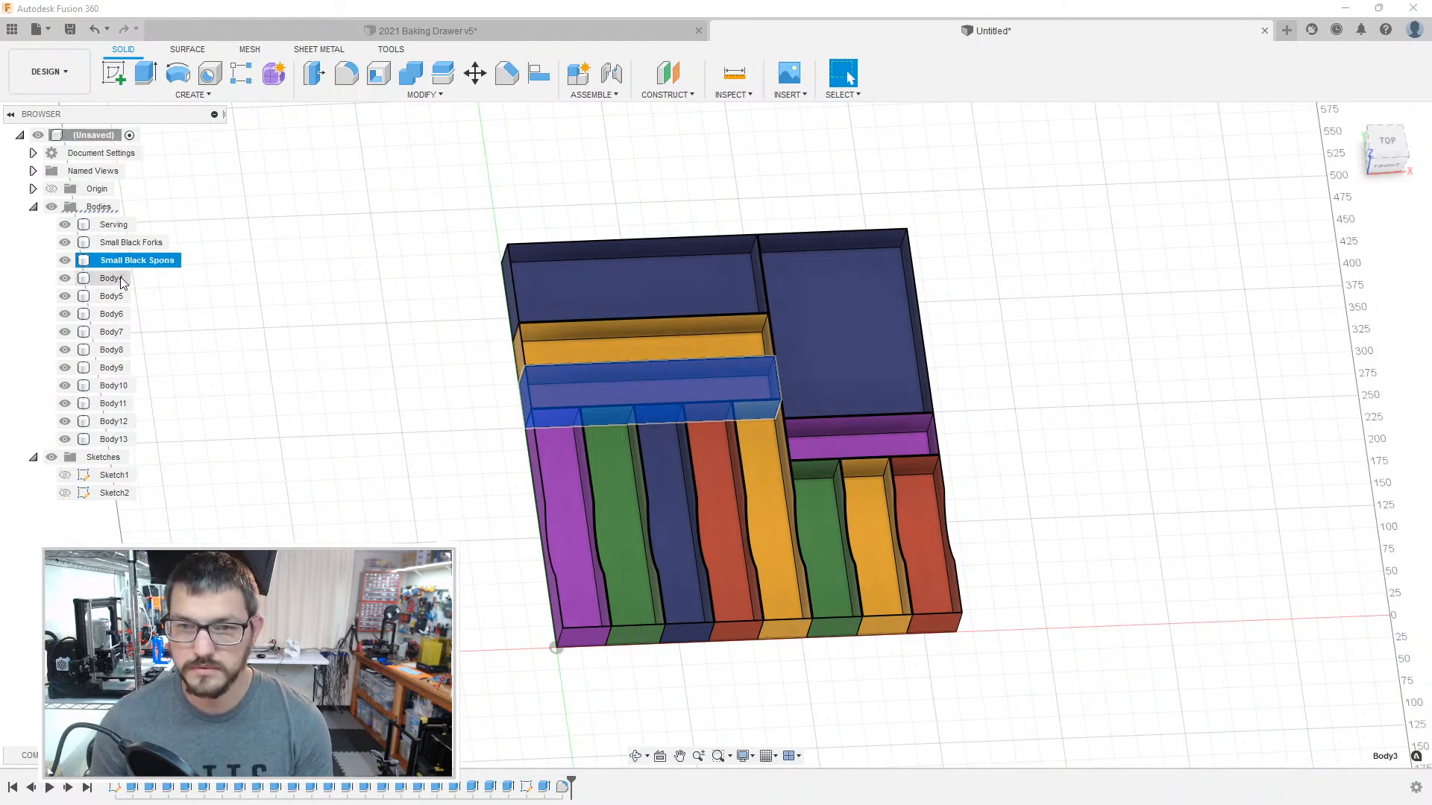
left_click(117, 278)
double_click(116, 278)
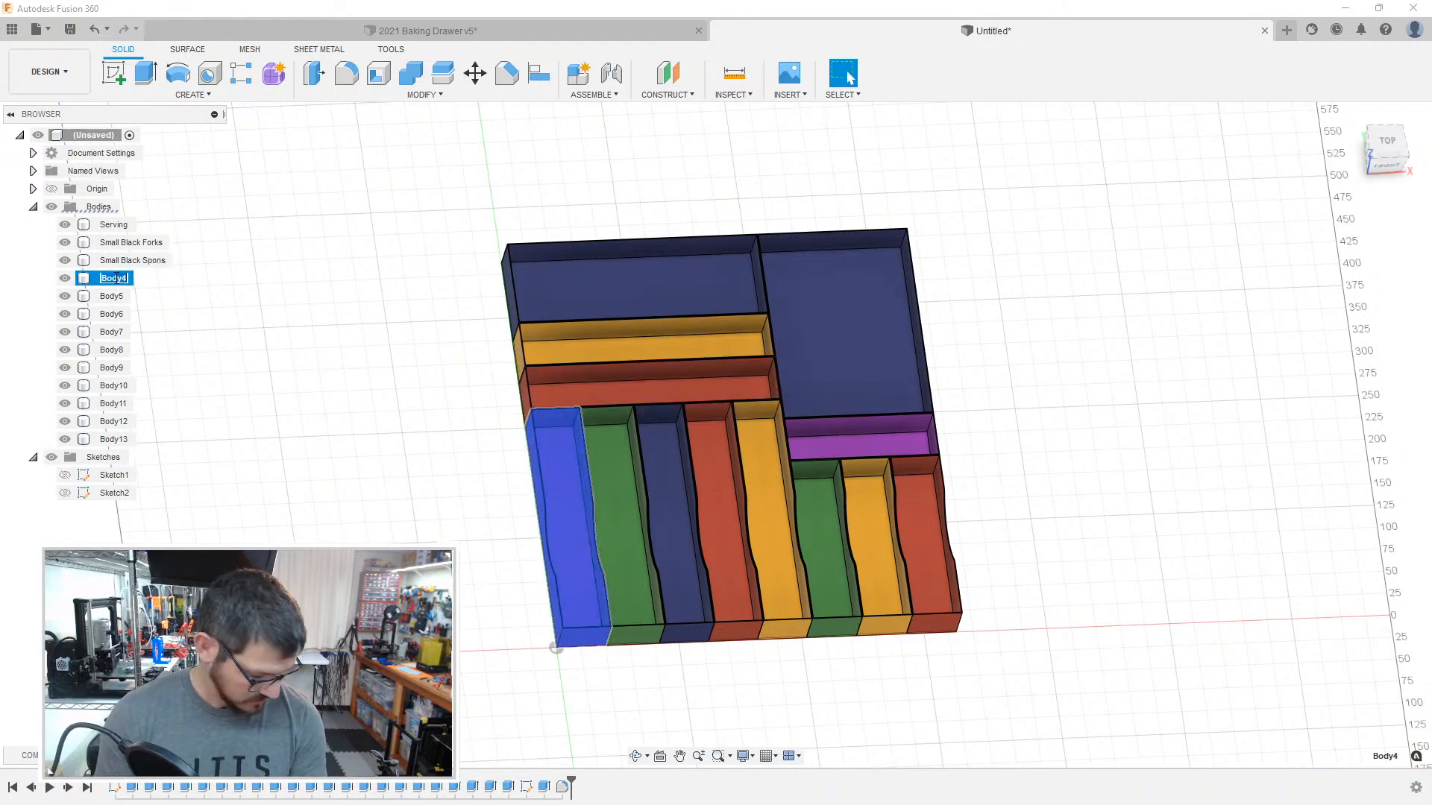
type("Black Knives")
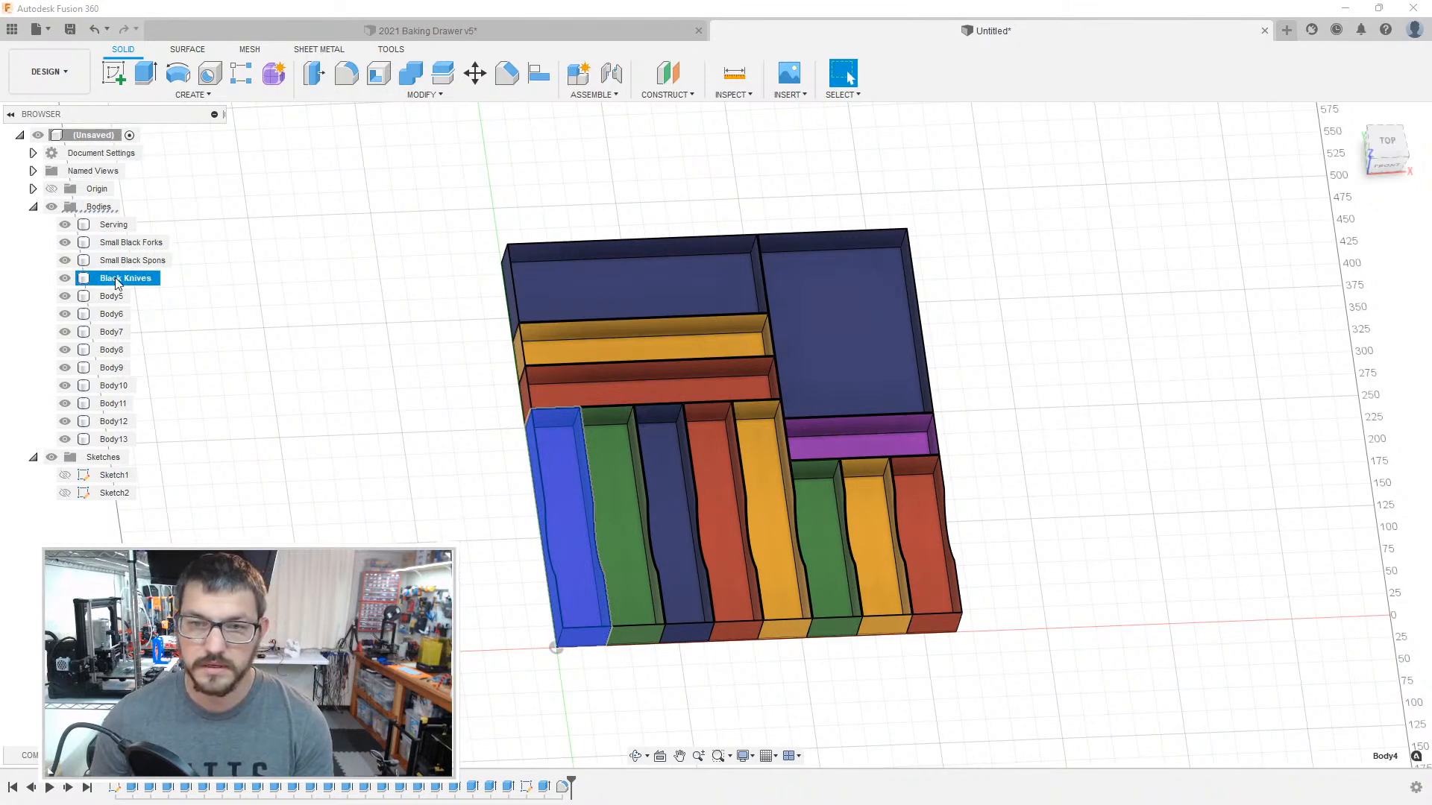
Step: Rename Body5, the long green box, as Large Black Spoons
left_click(113, 292)
double_click(113, 293)
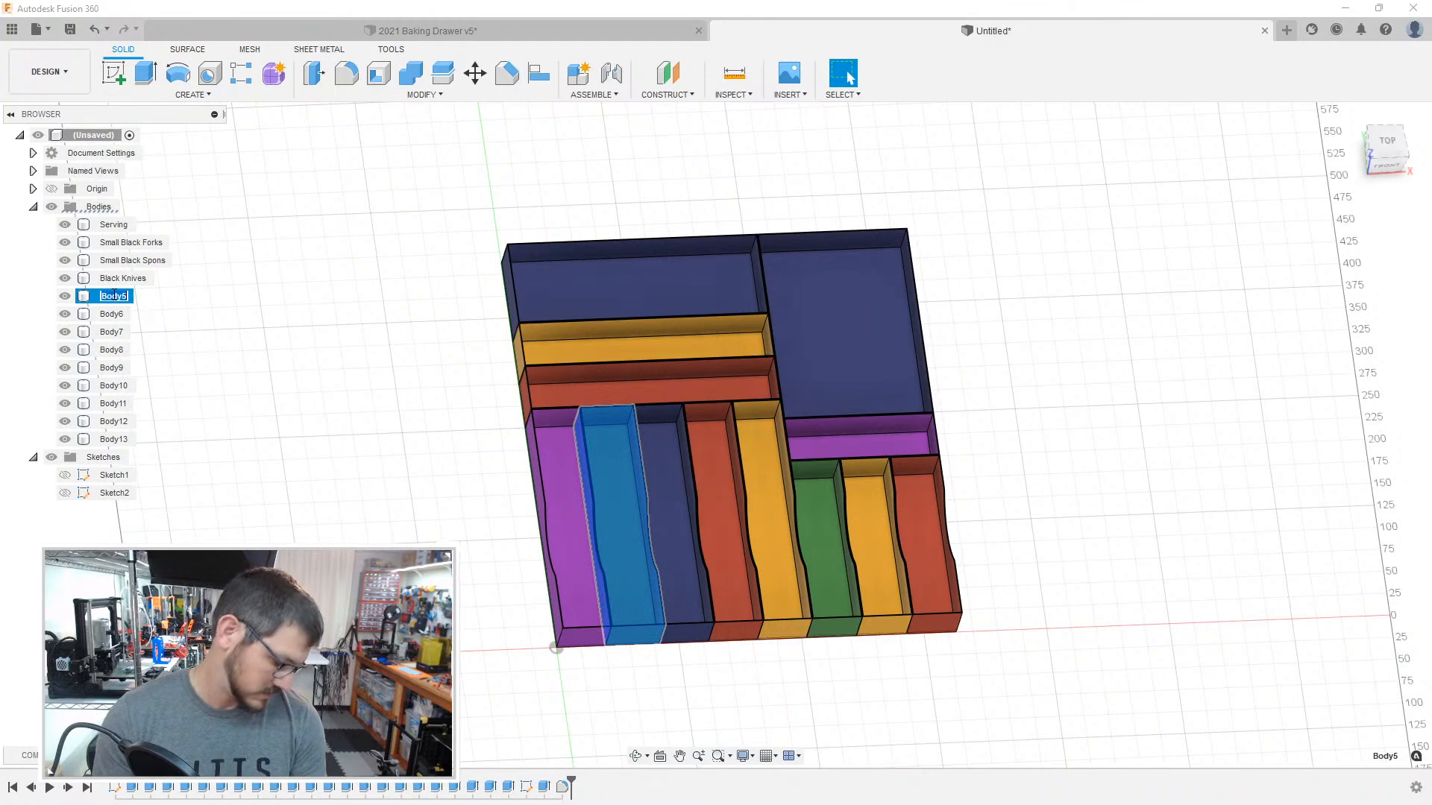
type("Black")
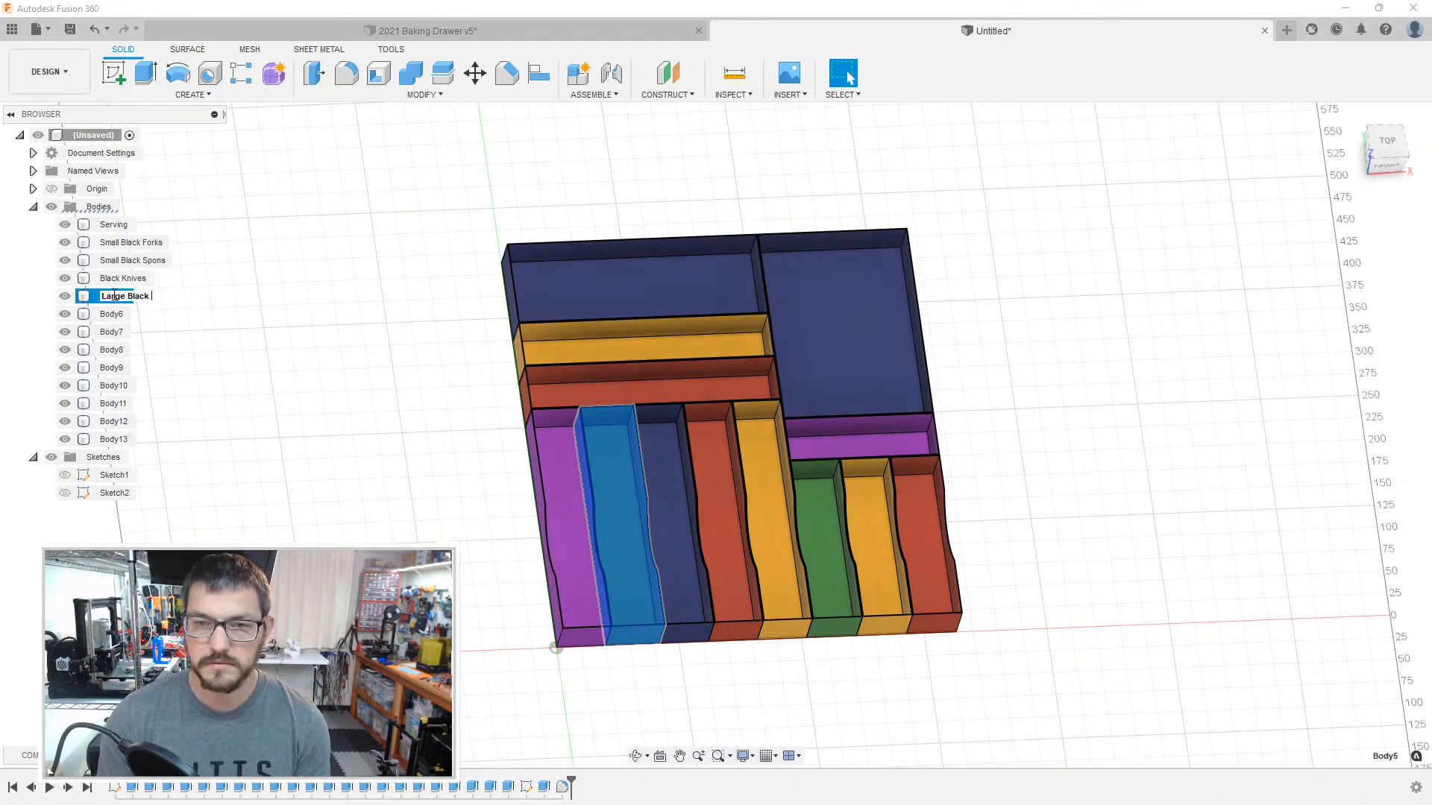
type("s")
key("Return")
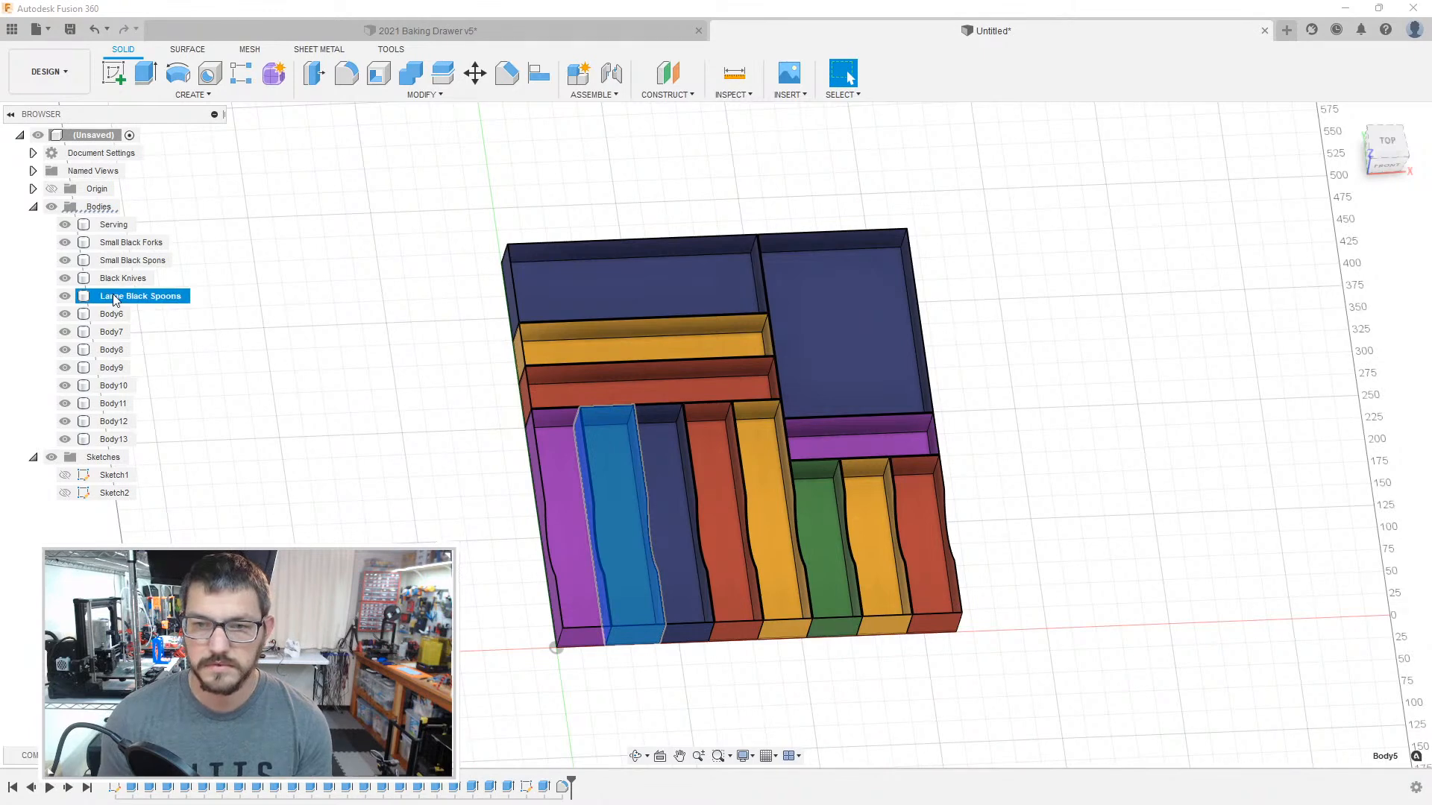
Step: Rename Body6, the long dark blue box, as Large Black Forks
left_click(113, 314)
double_click(115, 315)
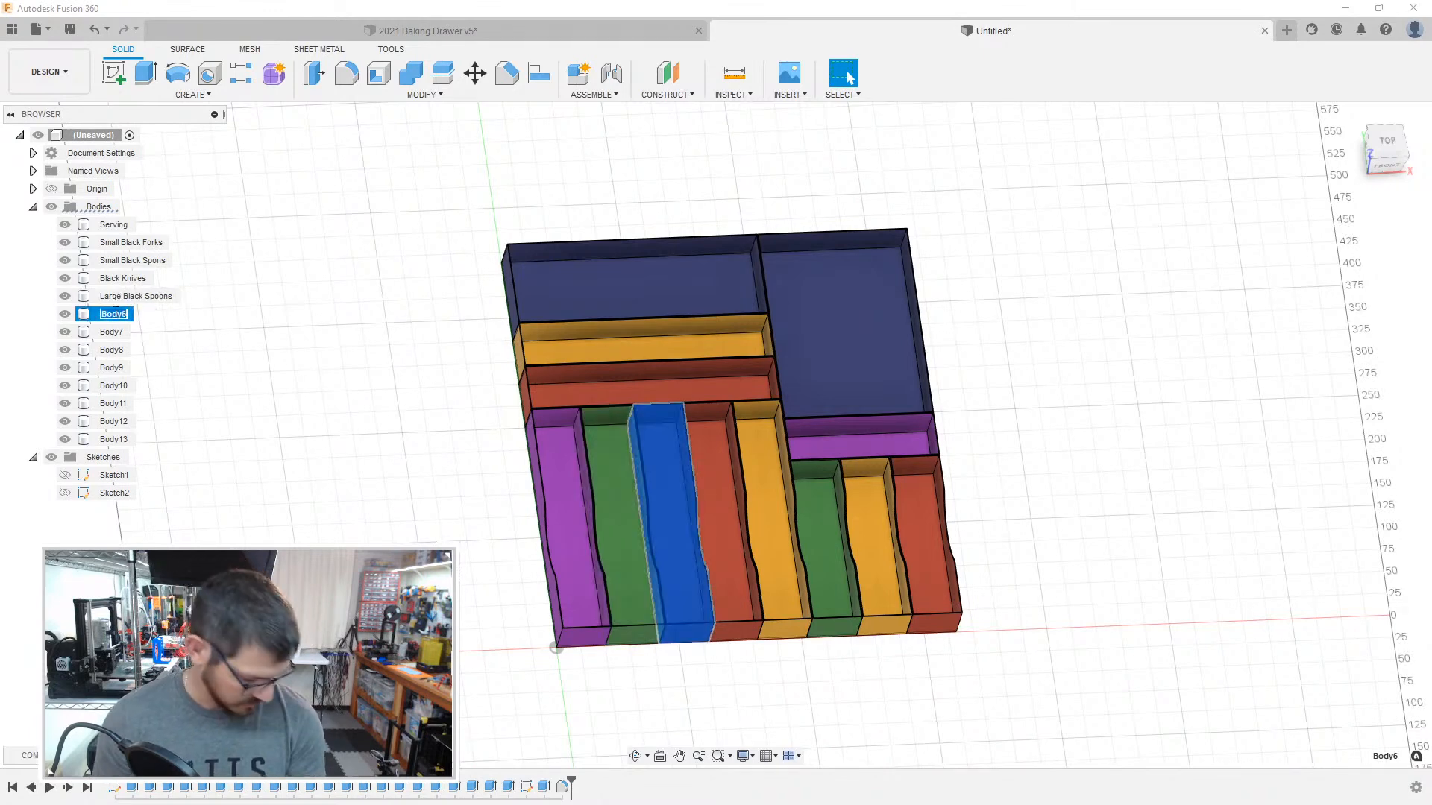
type("Large Black Fo")
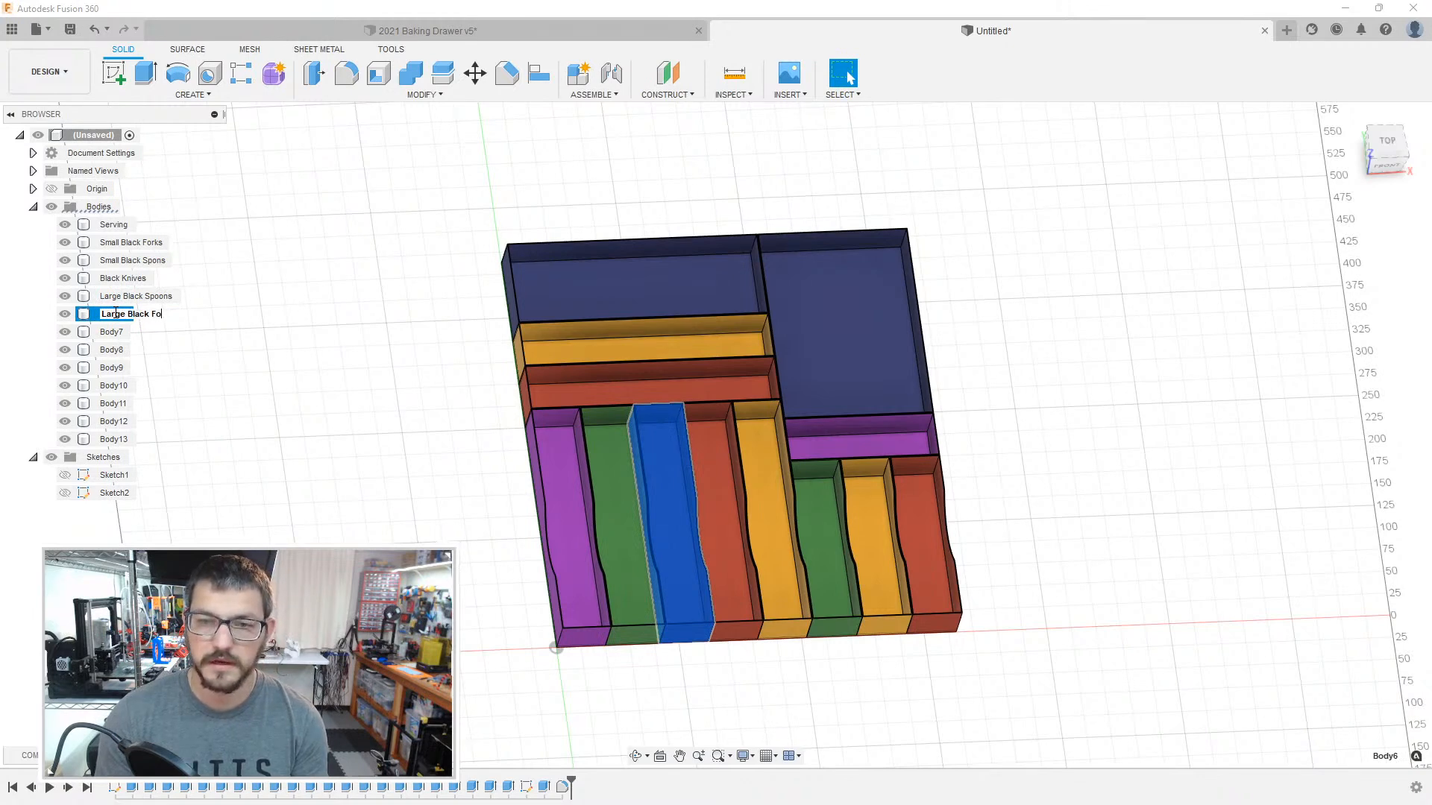
type("rks")
key("Return")
Step: Rename Body7, the long narrow red box, as Large Rainbow Forks
left_click(113, 332)
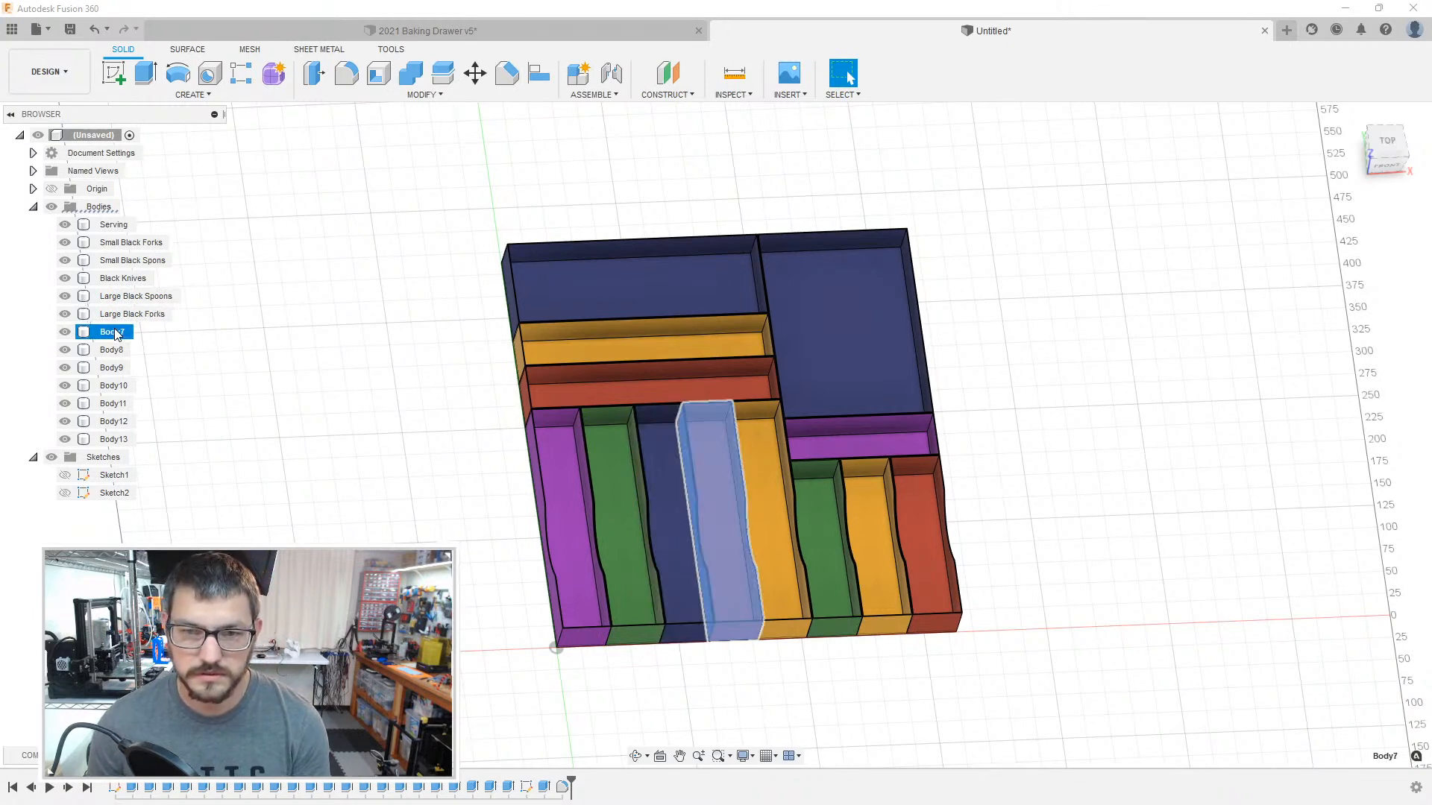
double_click(113, 332)
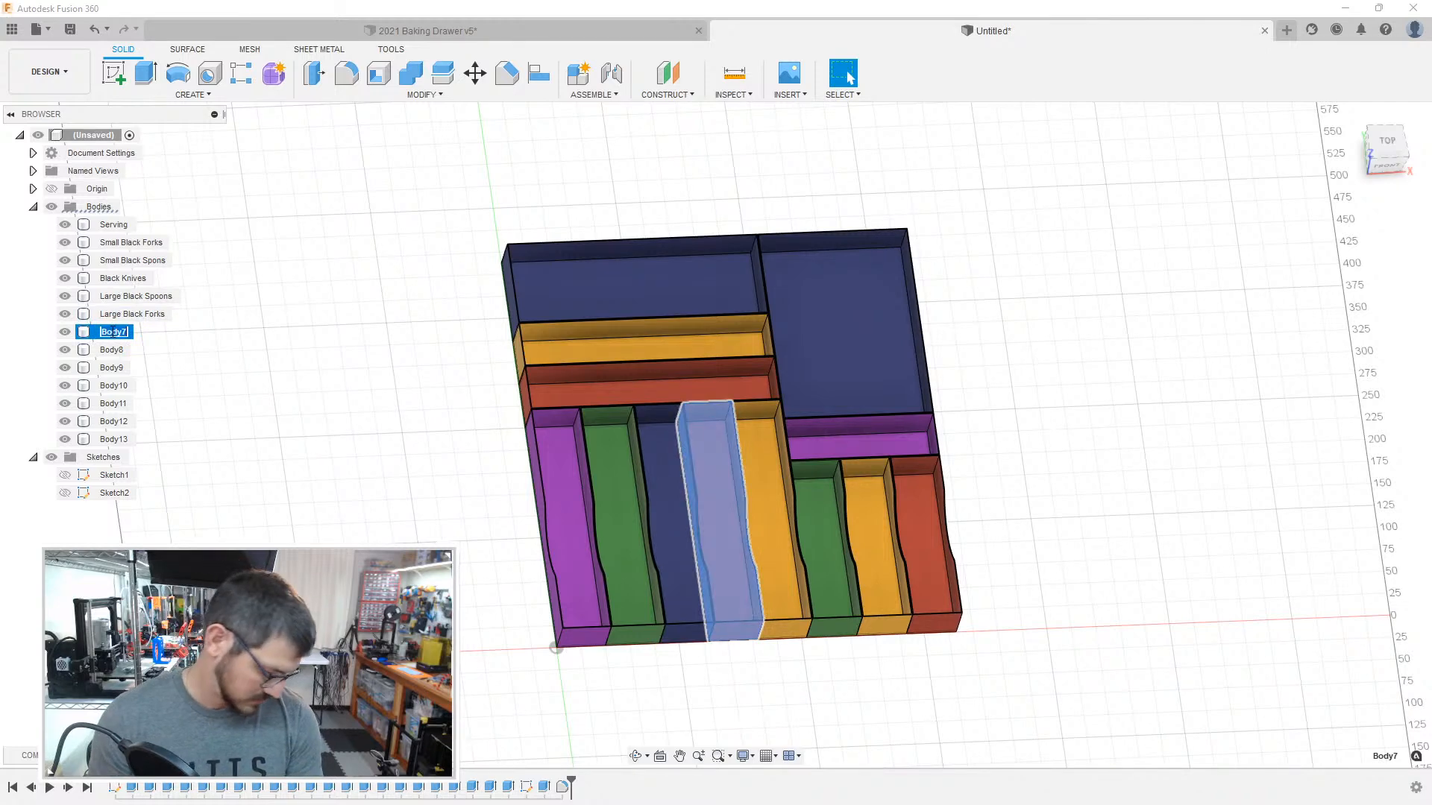
type("R")
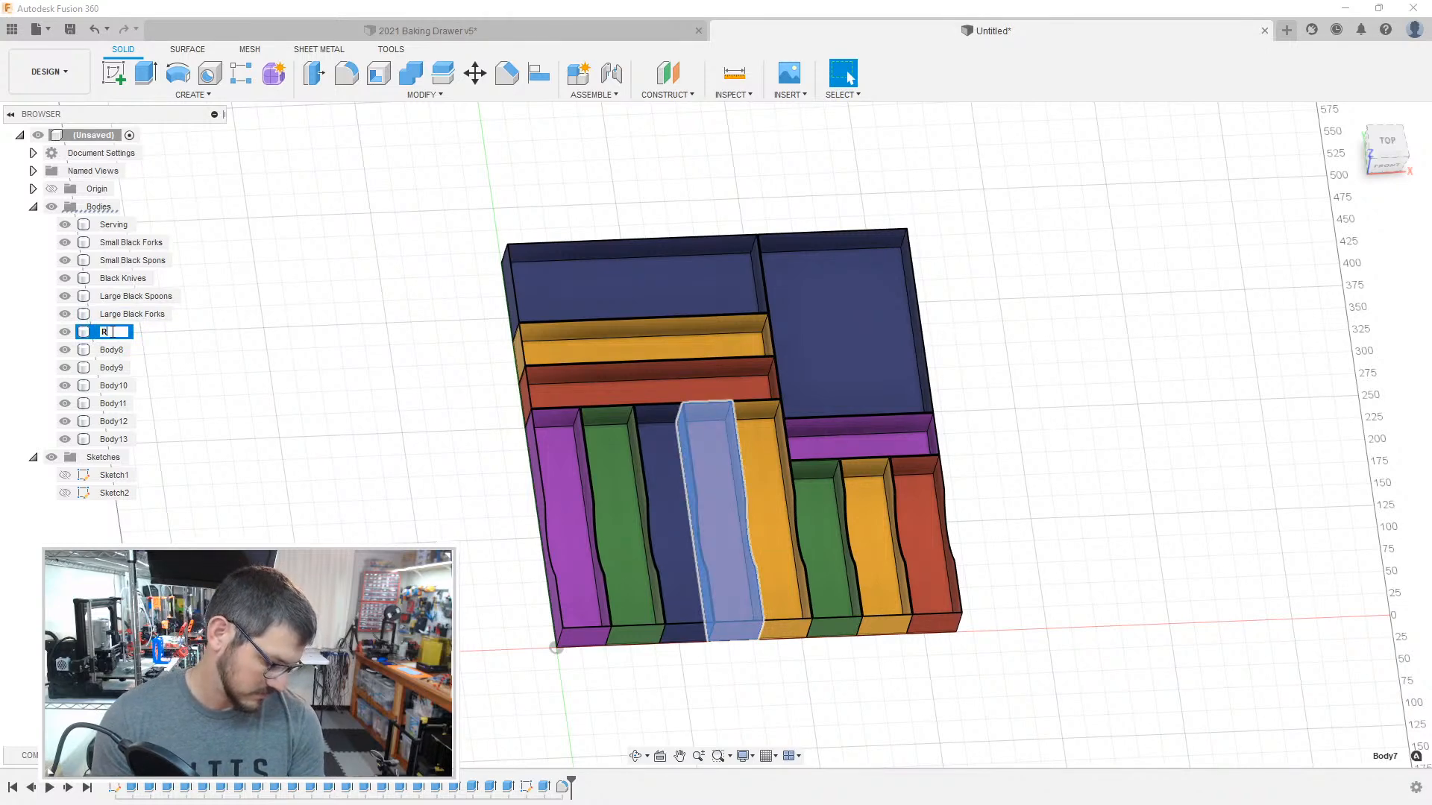
type("arge Rainb")
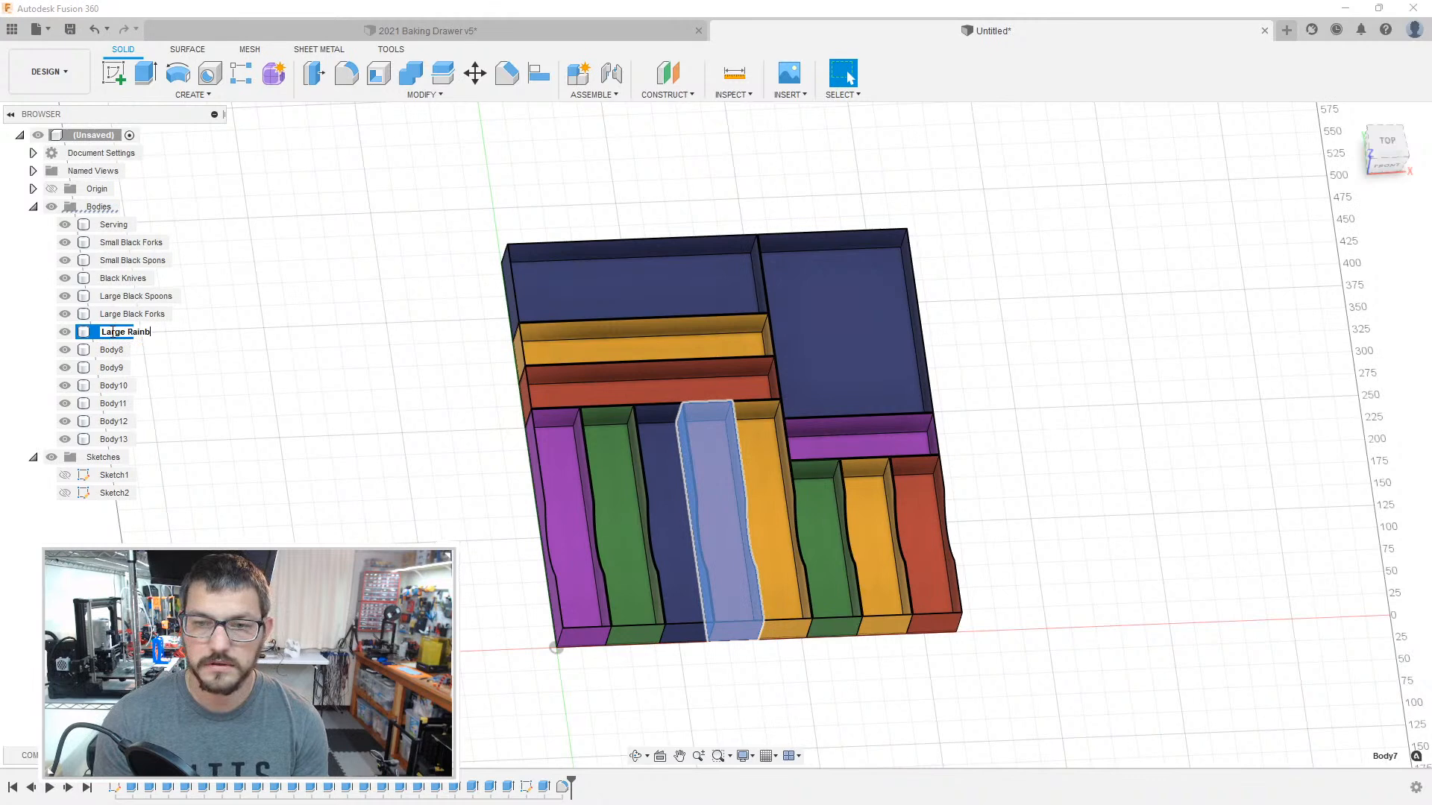
type("ow For")
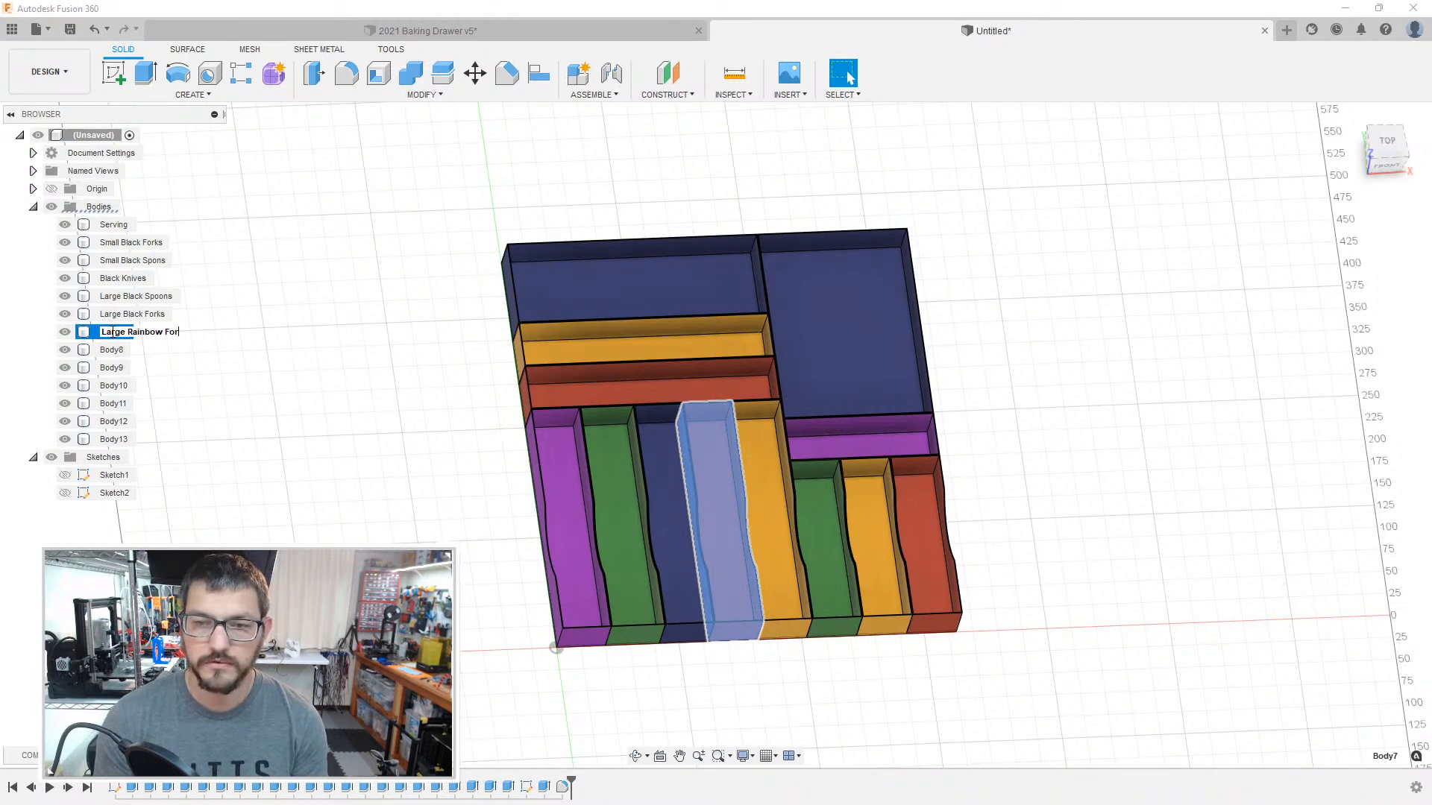
type("ks")
key("Return")
Step: Rename Body8, the long narrow orange box, as Kid Rainbow Spoons
left_click(124, 349)
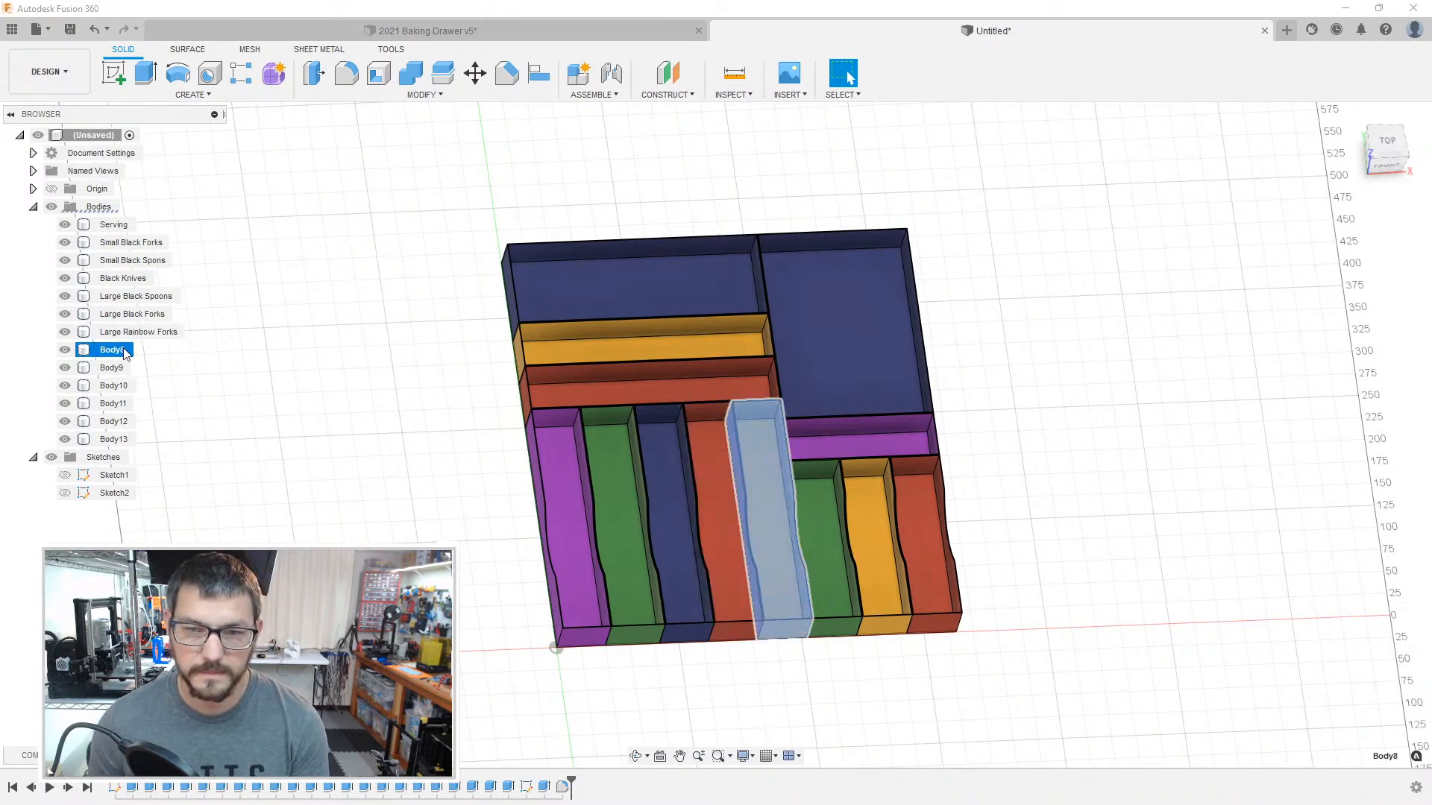
double_click(124, 350)
type("La")
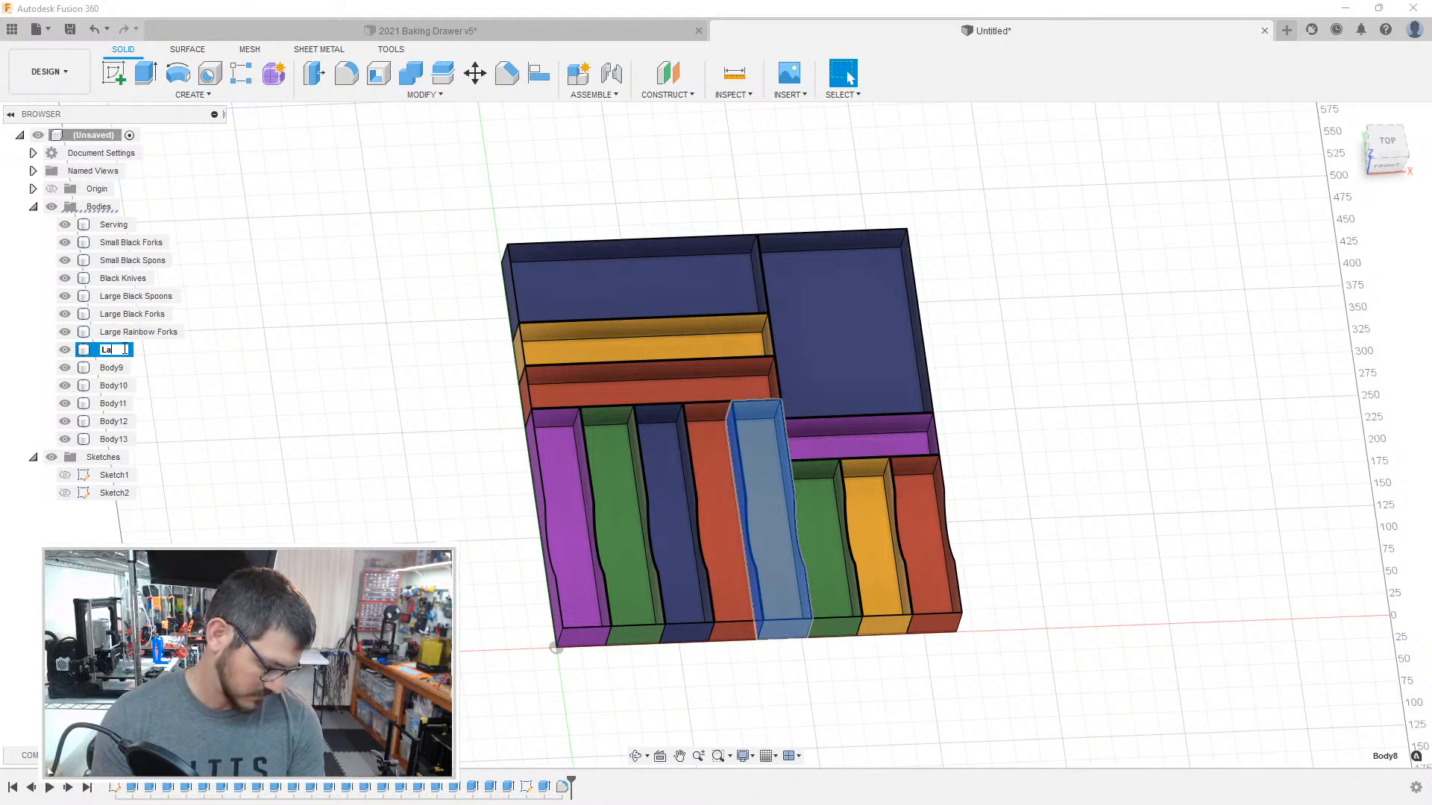
key("BackSpace")
key("BackSpace")
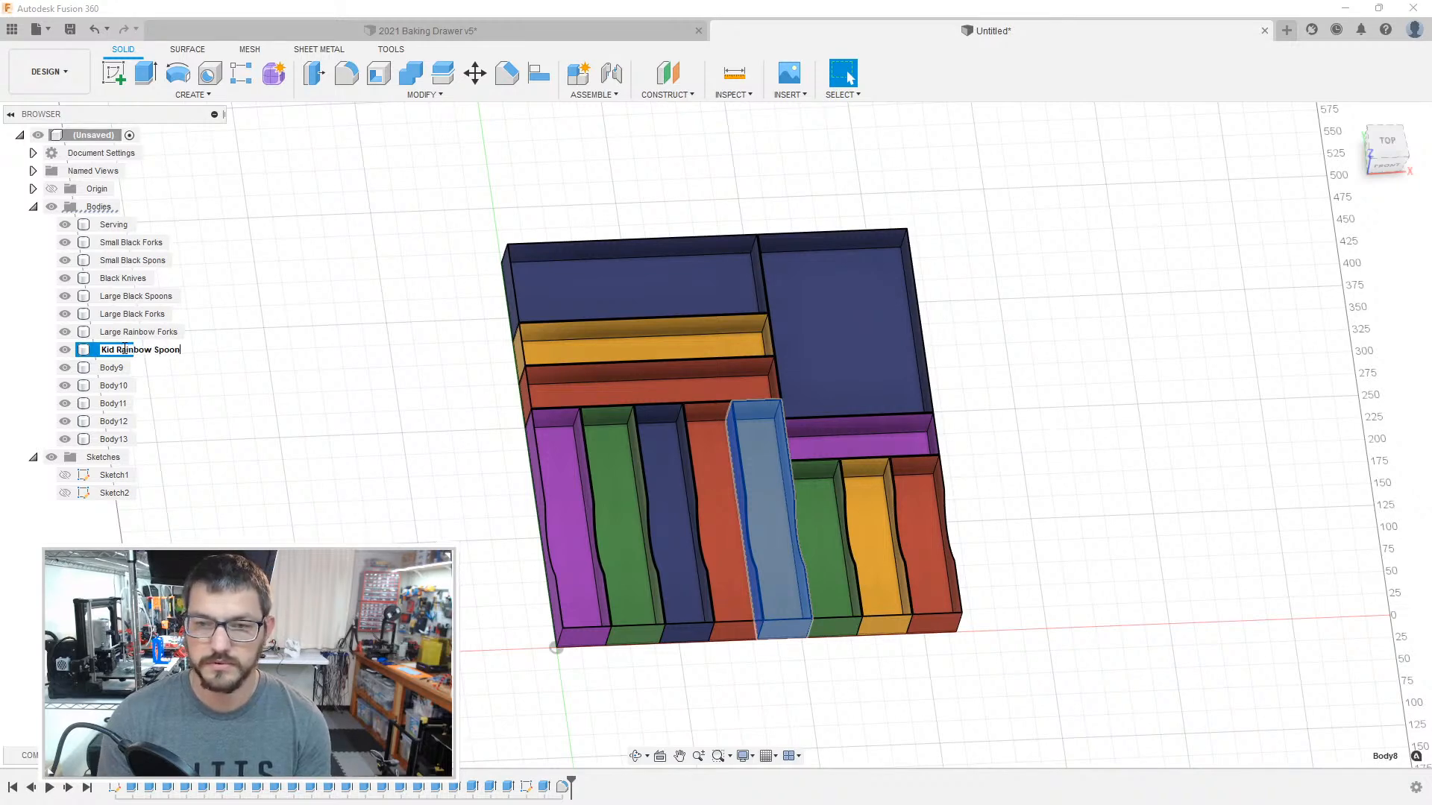
type("s")
key("Return")
Step: Rename Body9, the short green box, as Small Rainbow Spoons
left_click(112, 332)
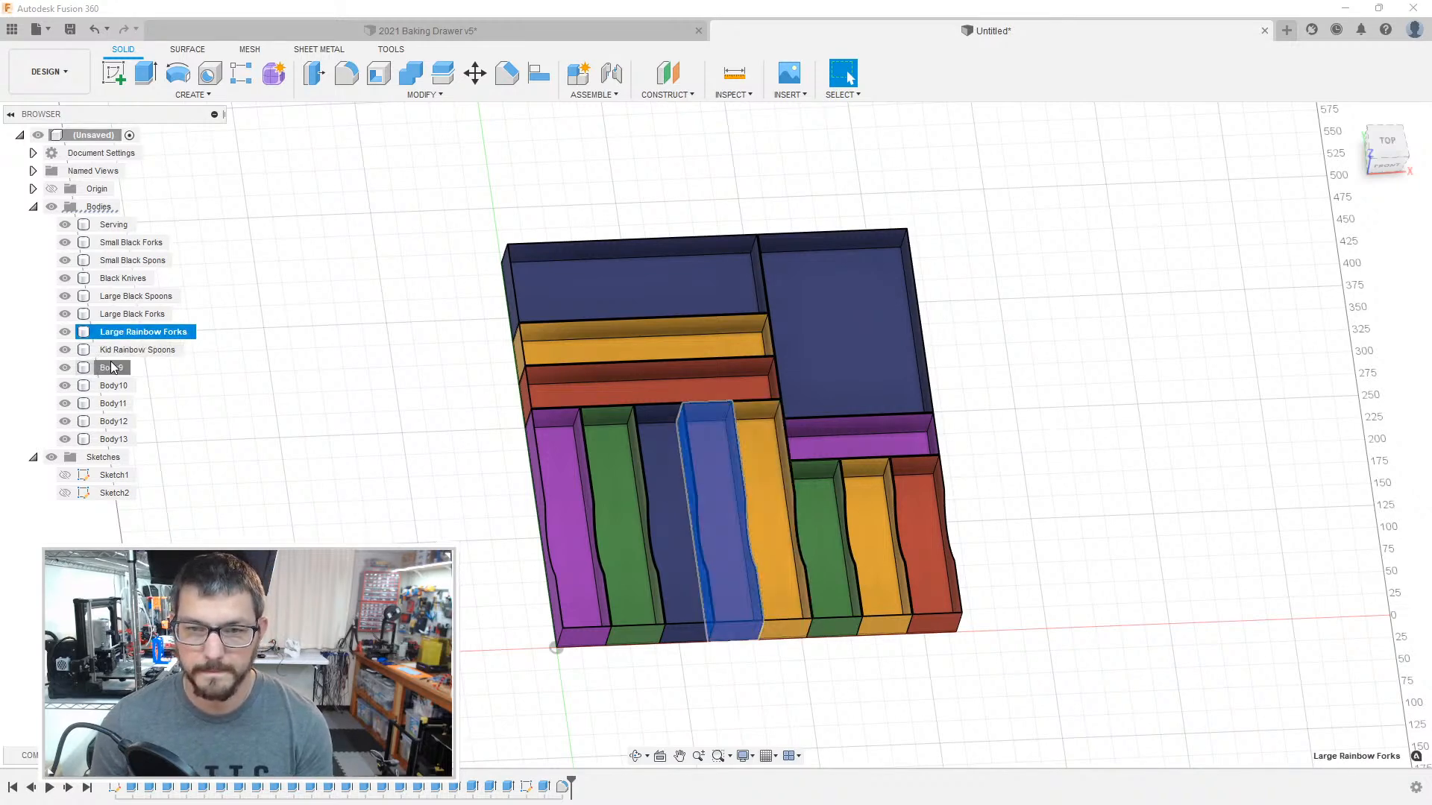
left_click(111, 367)
left_click(115, 369)
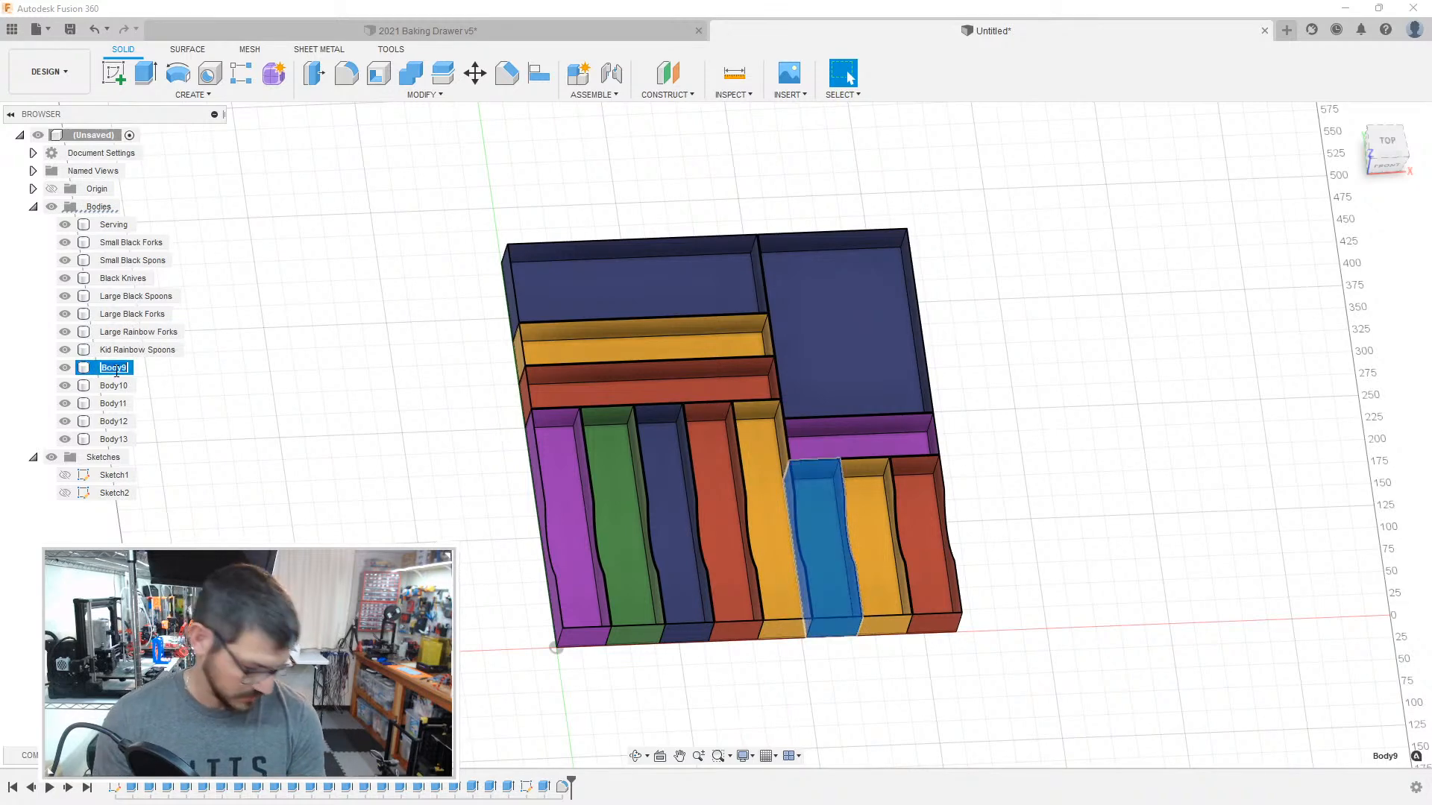
type("Small Rai")
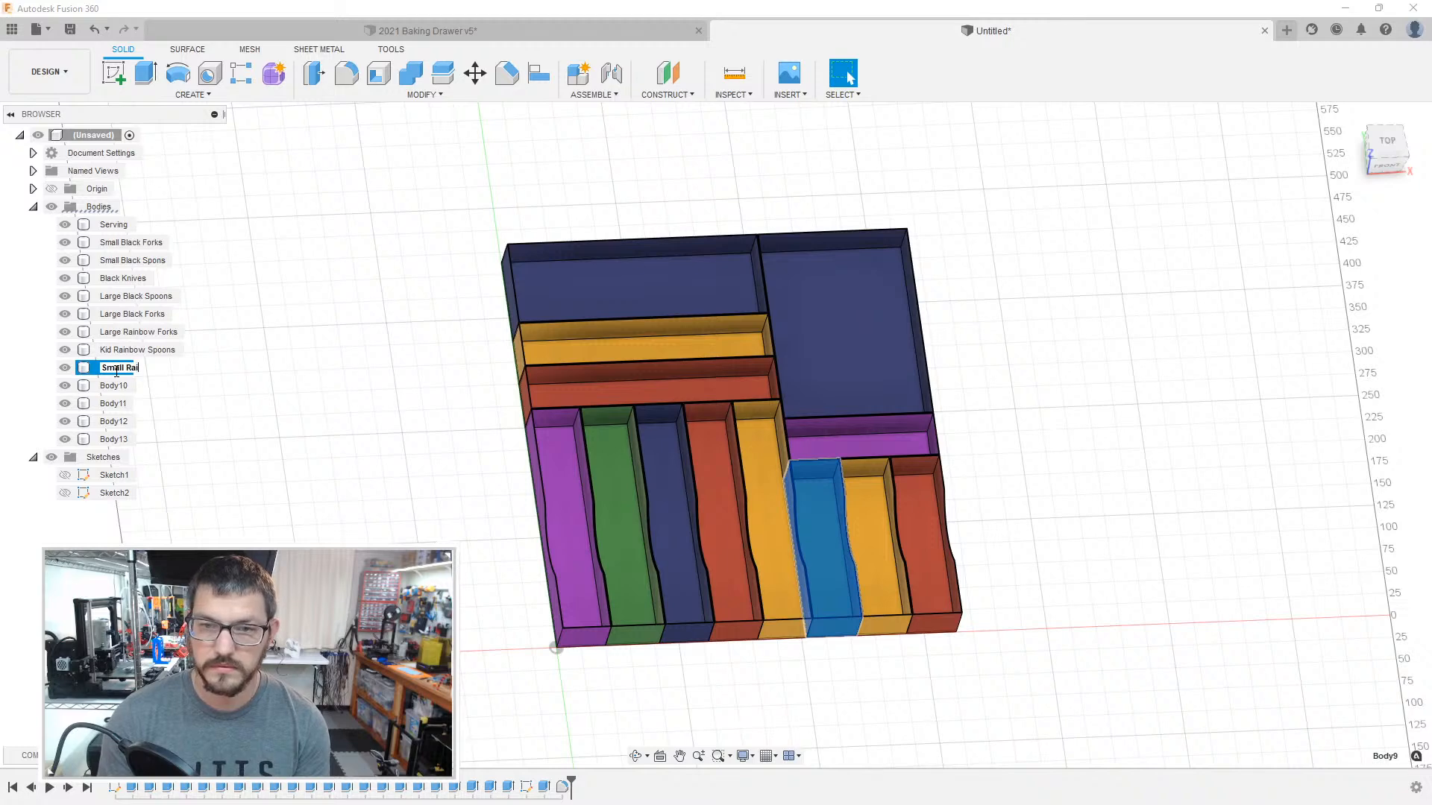
type("nbow Spoons")
key("Return")
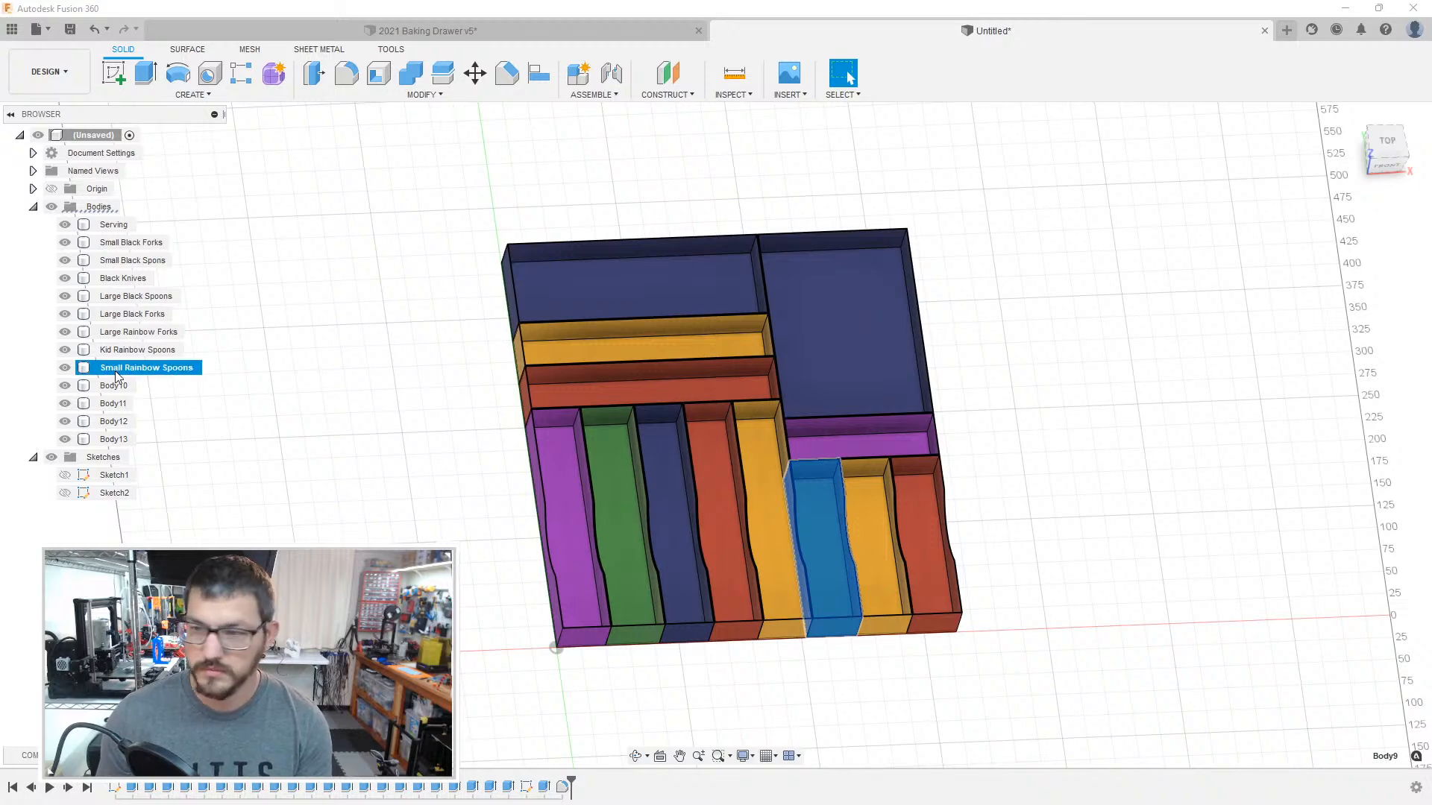
Step: Rename Body10, the wide purple box behind the short boxes, as Small Lunch Things
left_click(114, 386)
left_click(114, 385)
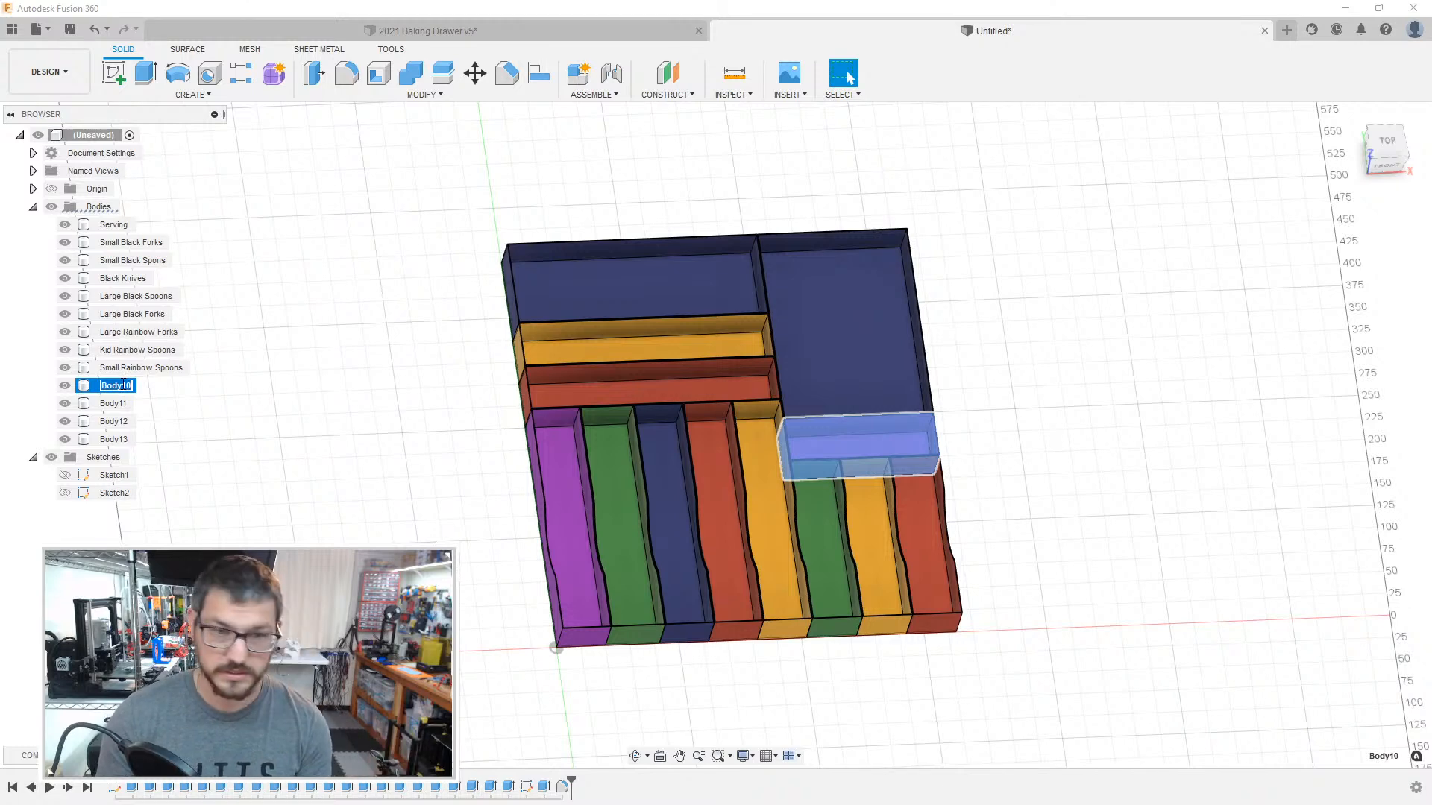
type("Small Lunch")
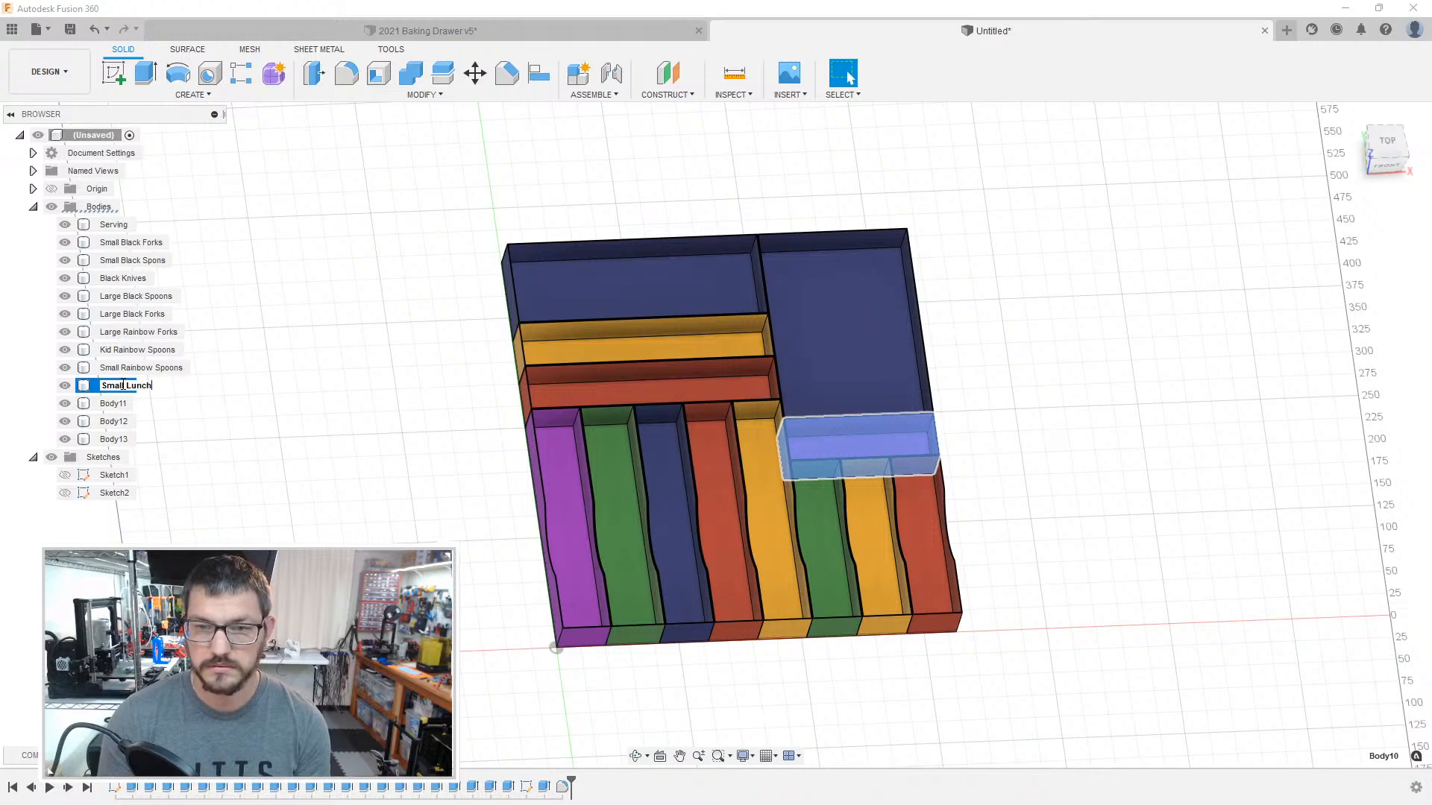
type(" Things")
key("Return")
Step: Rename Body11, the short orange box, as Small Rainbow Forks
left_click(113, 403)
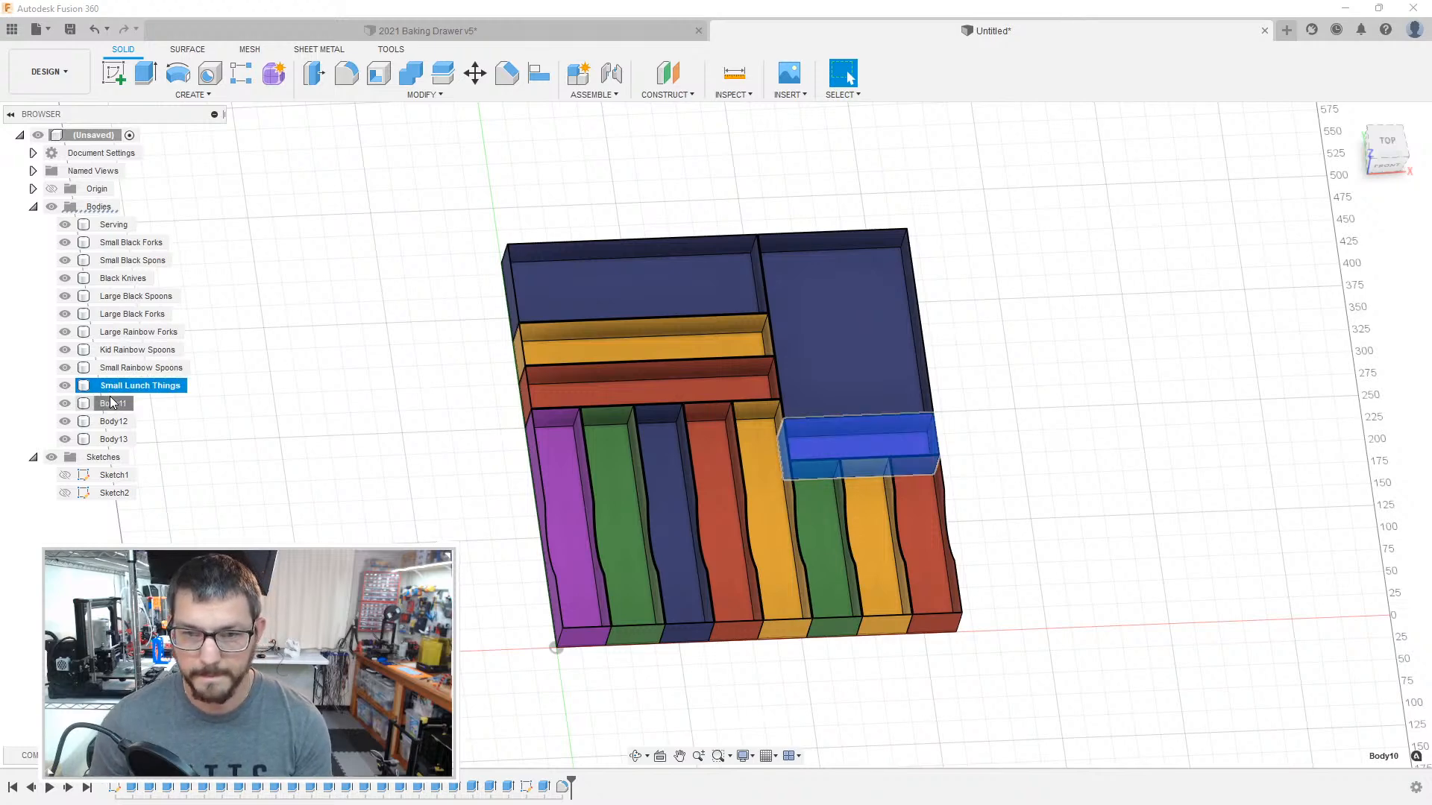
double_click(114, 405)
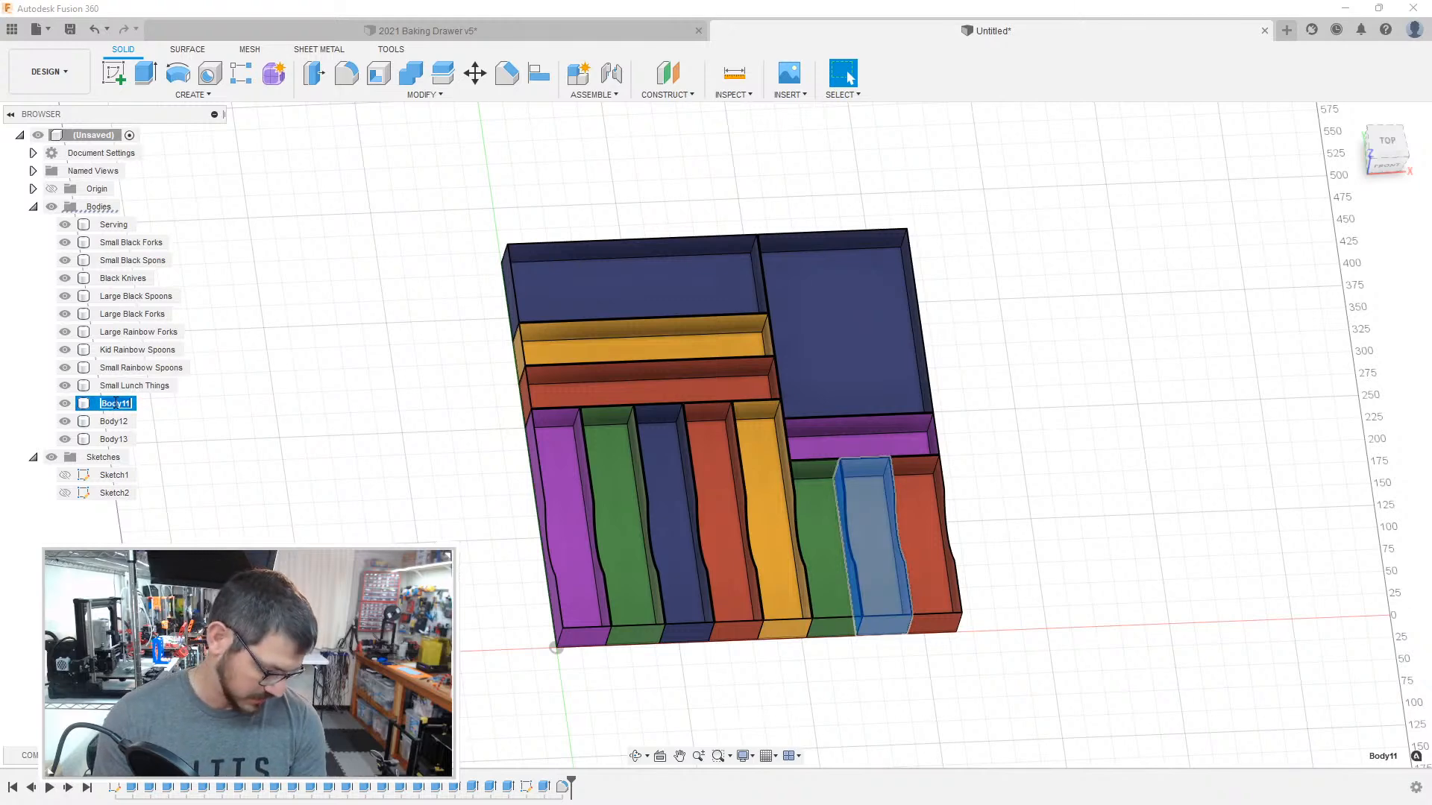
type("Small Rainb")
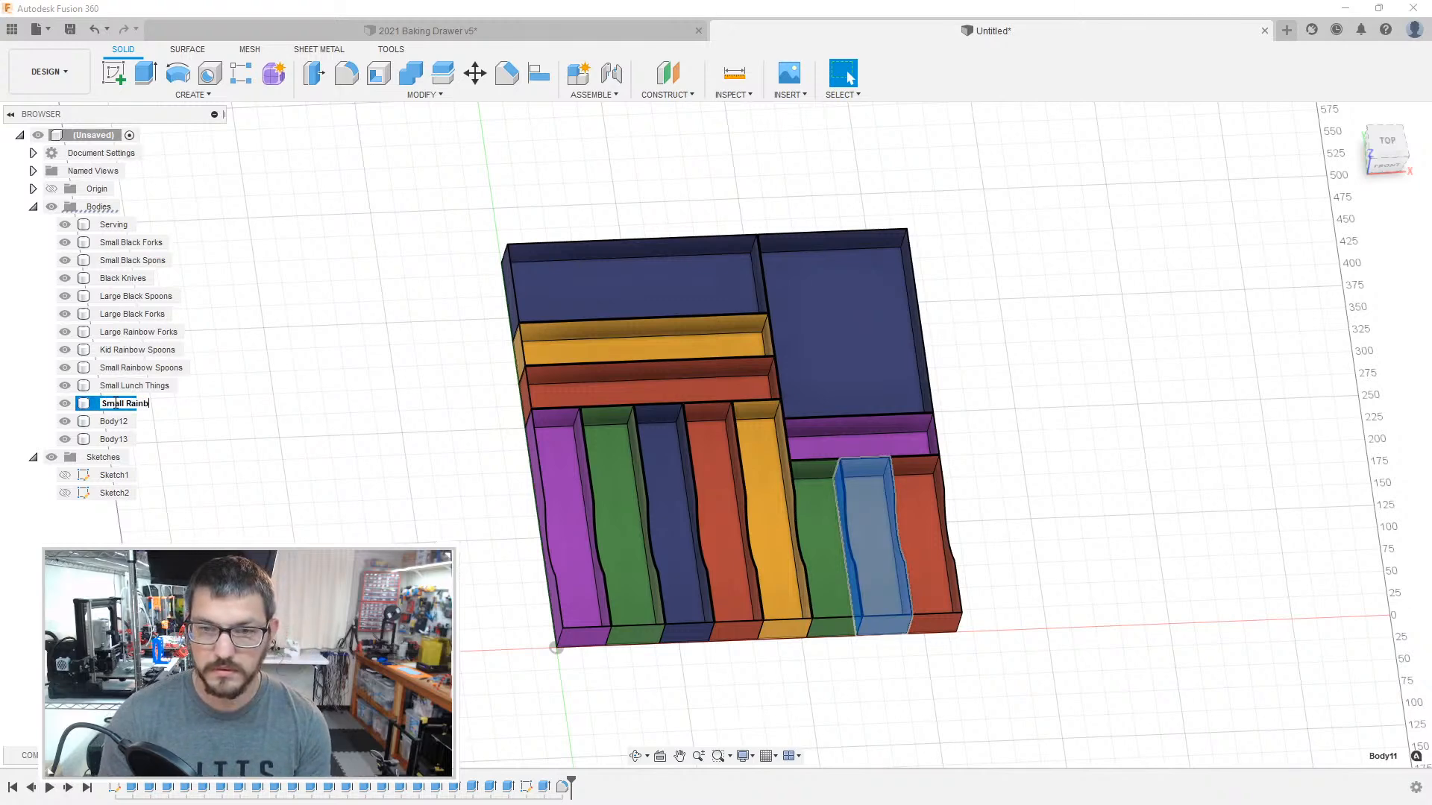
type("ow Forks")
key("Return")
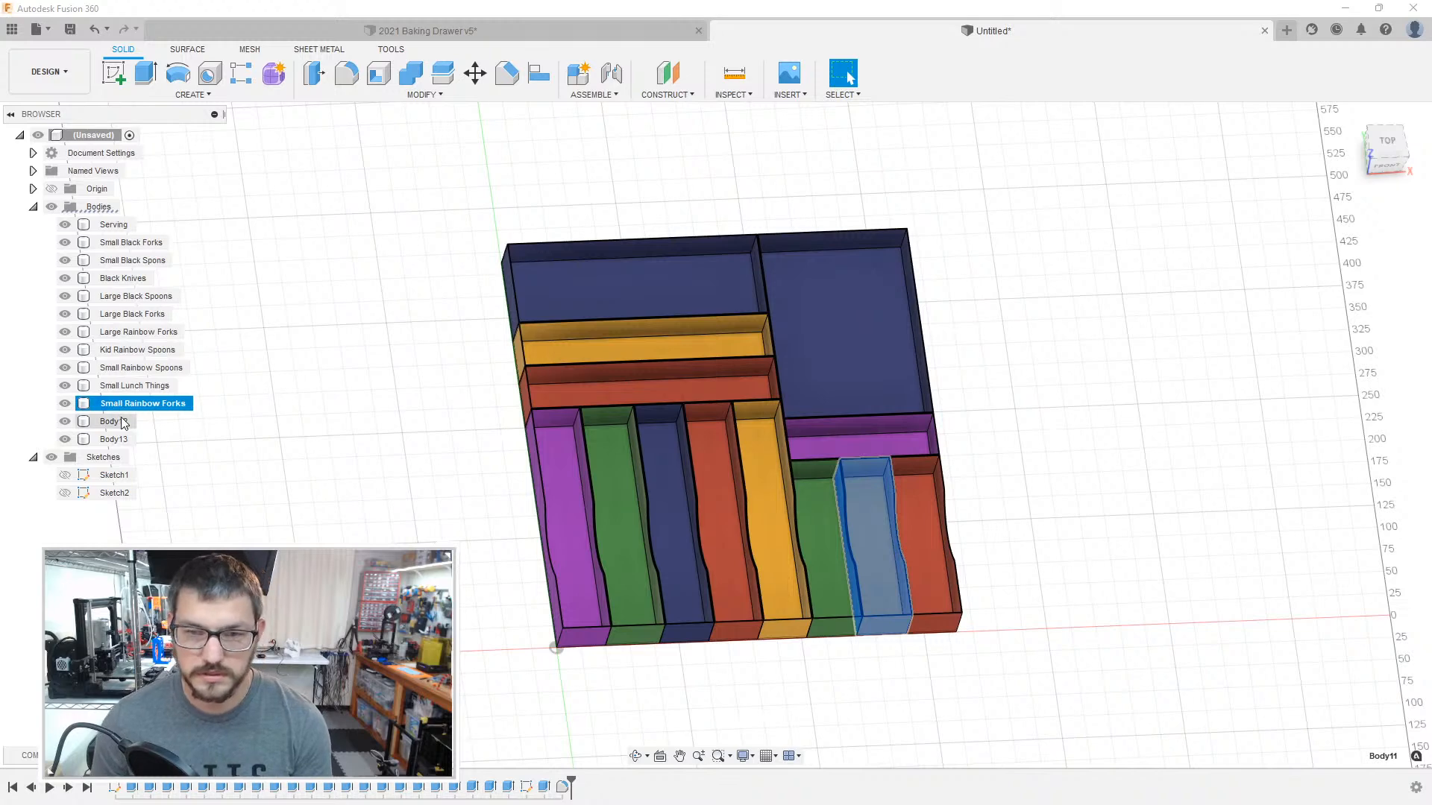
Step: Rename Body12, the large dark blue box in the back corner, as Kid Knives
left_click(115, 421)
double_click(119, 421)
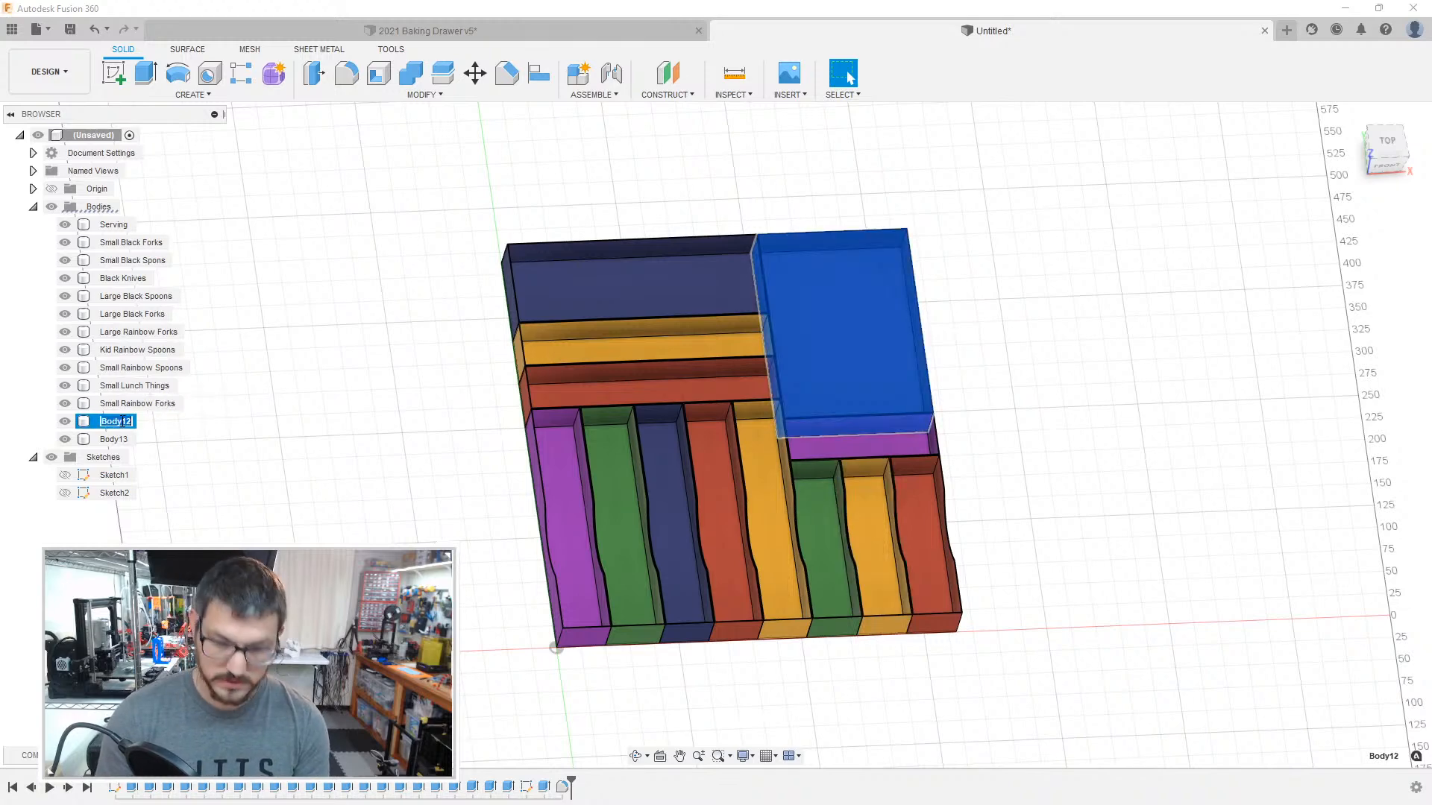
type("Kid")
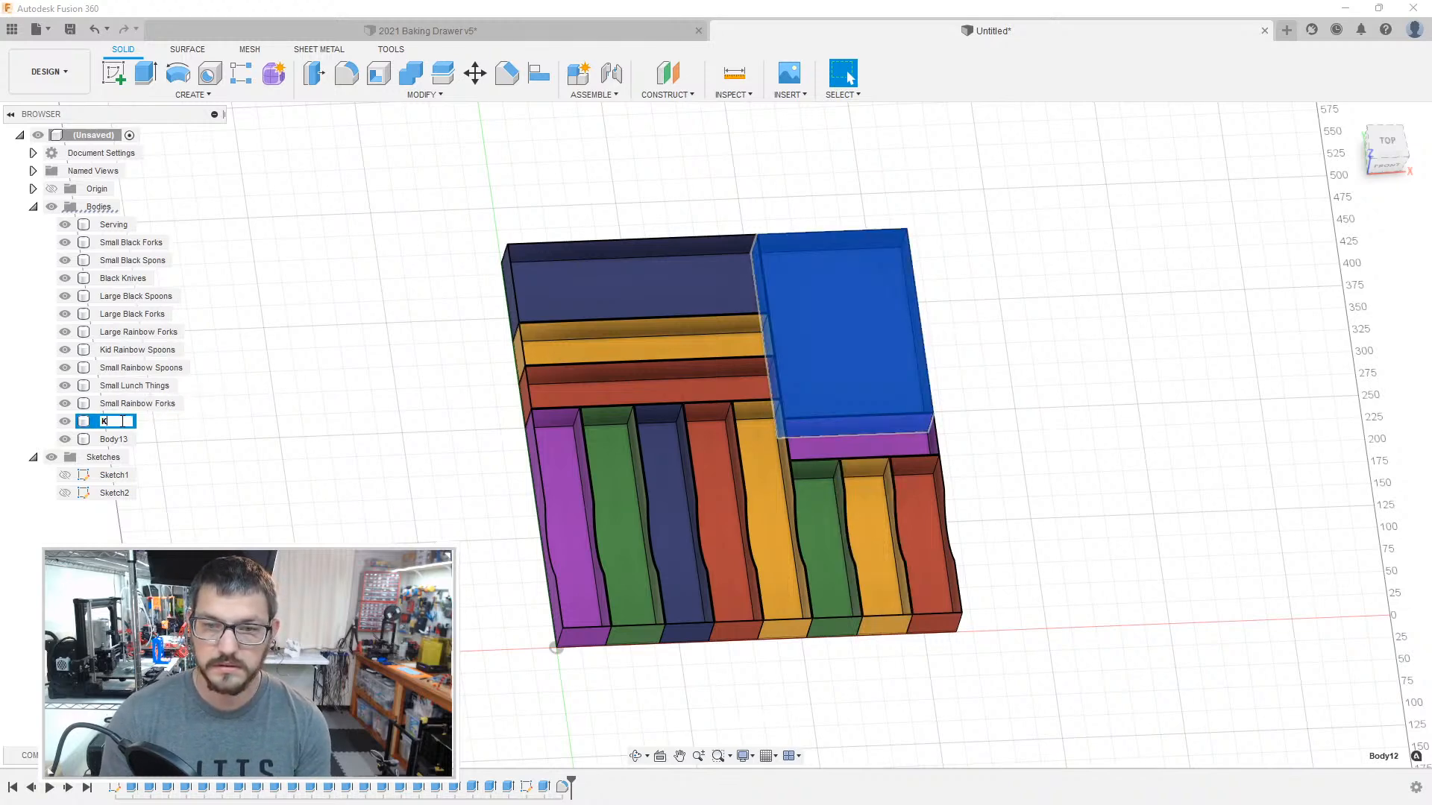
type(" Knives")
key("Return")
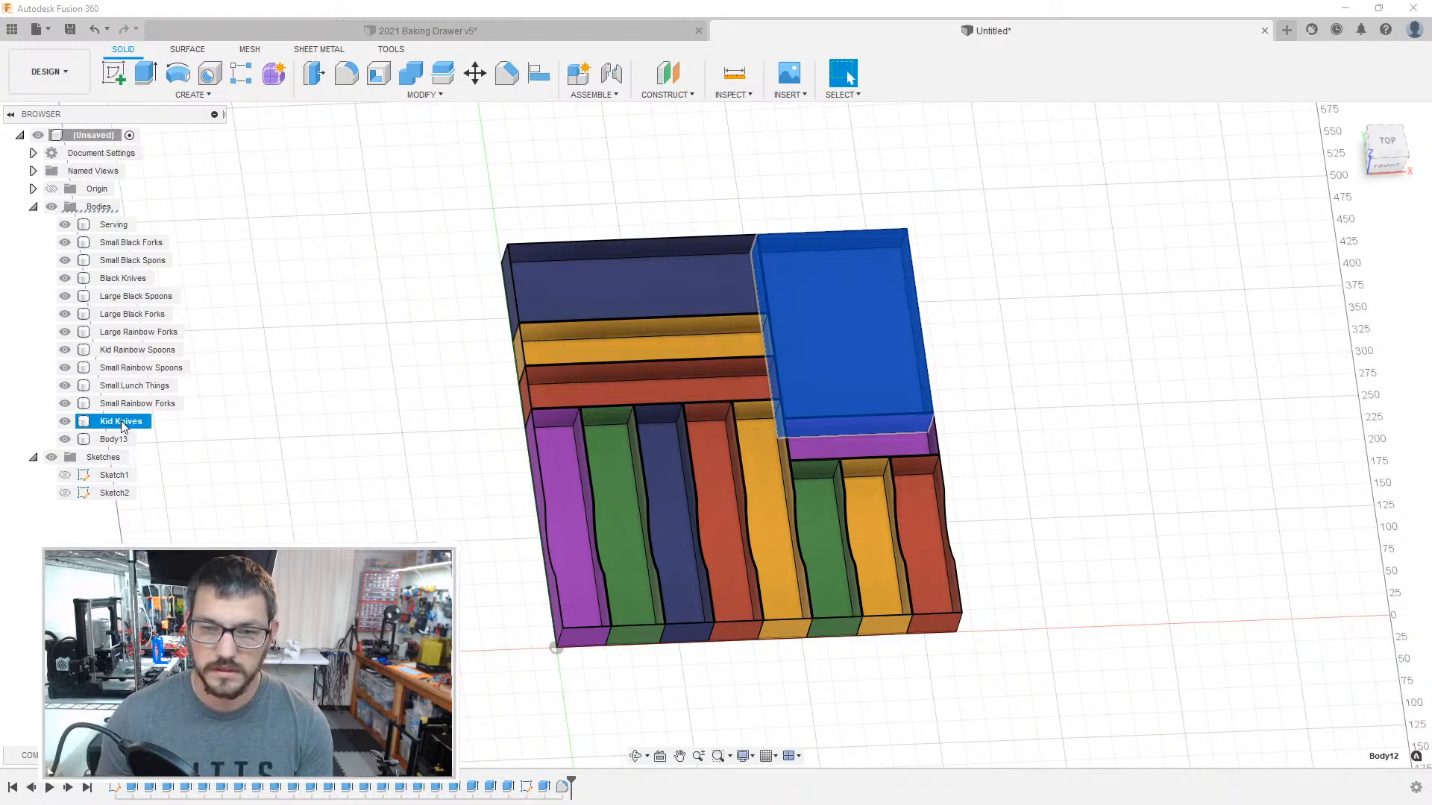
Step: Rename Body13, the short red box at the end of the row, as Small Rainbow Knives and clear the selection
double_click(114, 439)
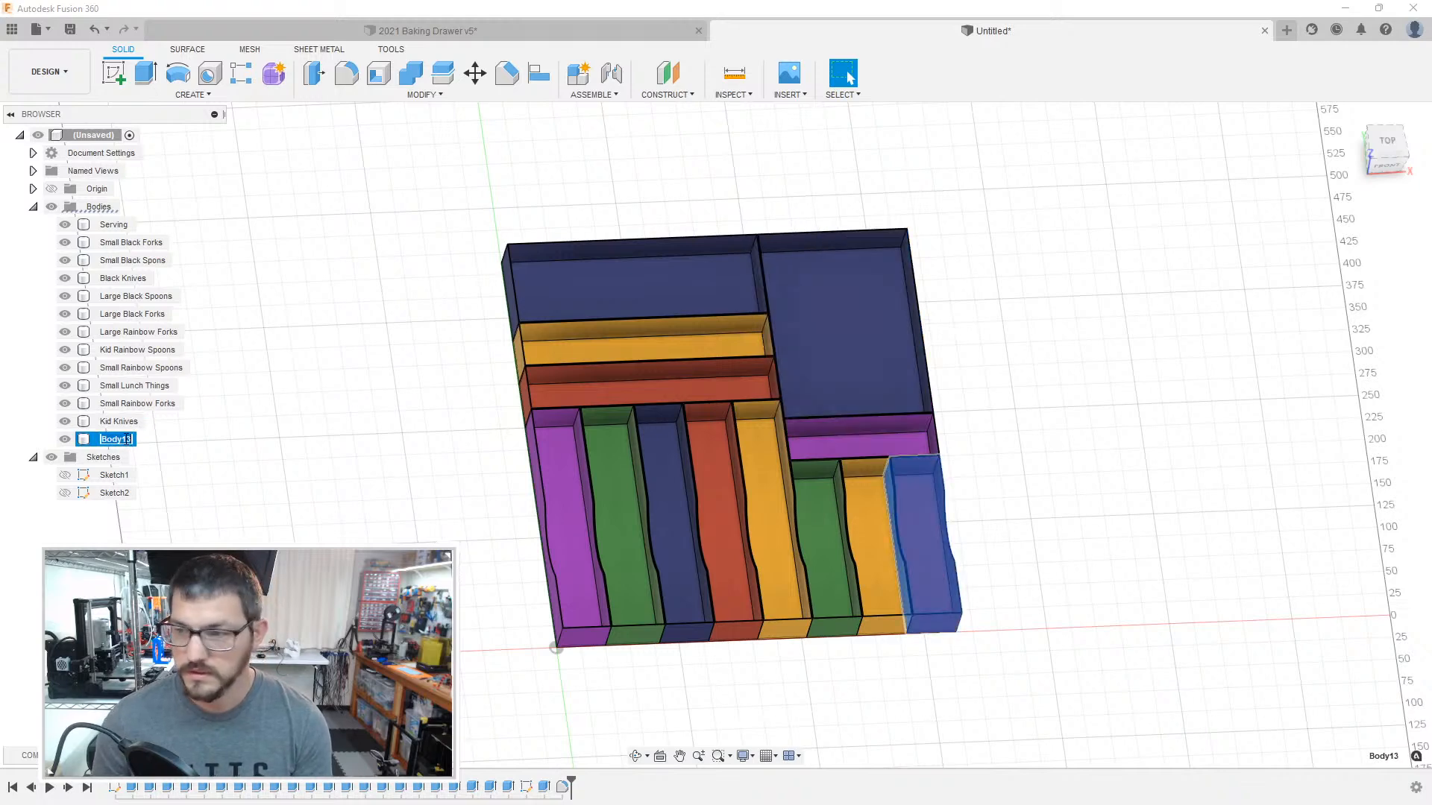
type("Small")
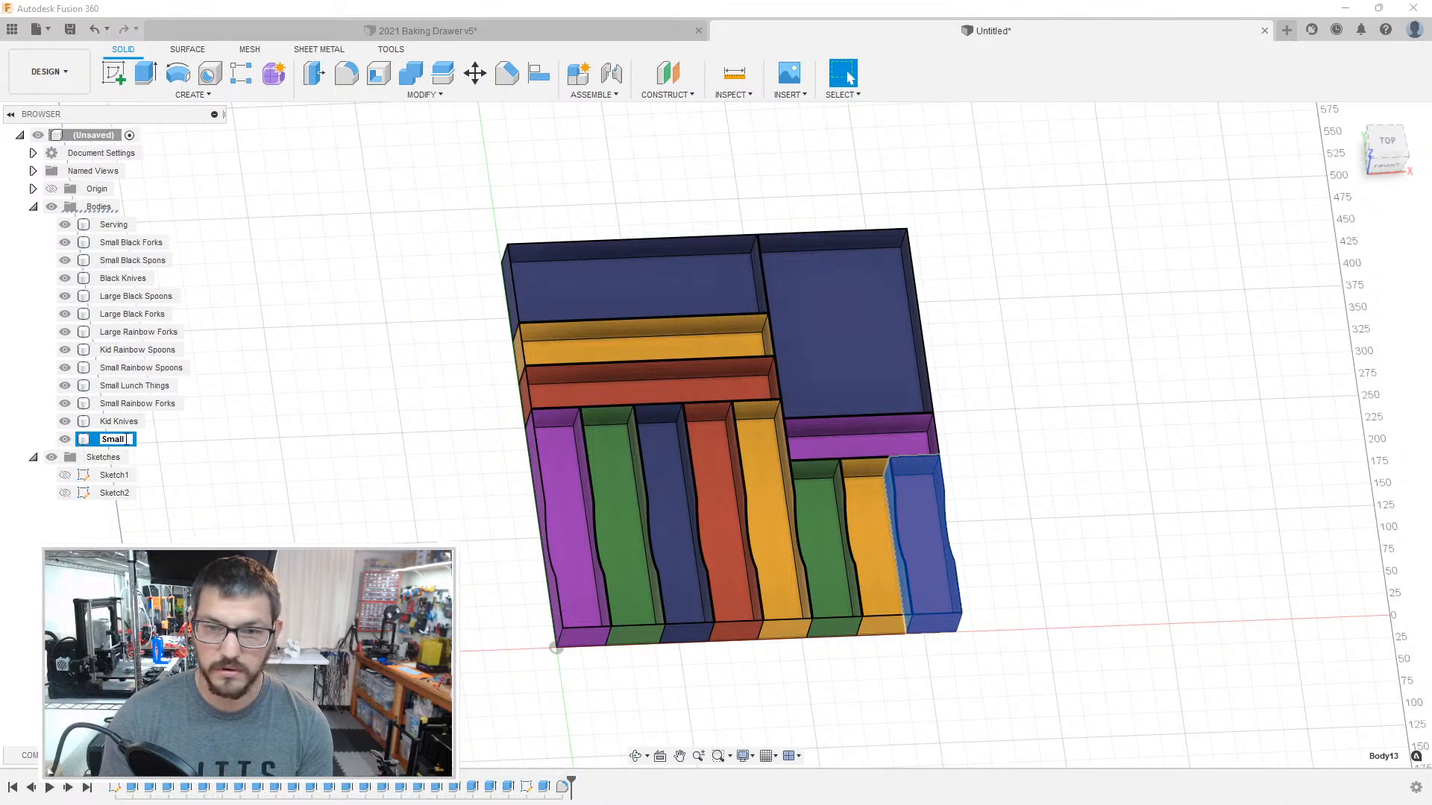
type(" Rainbow Knives")
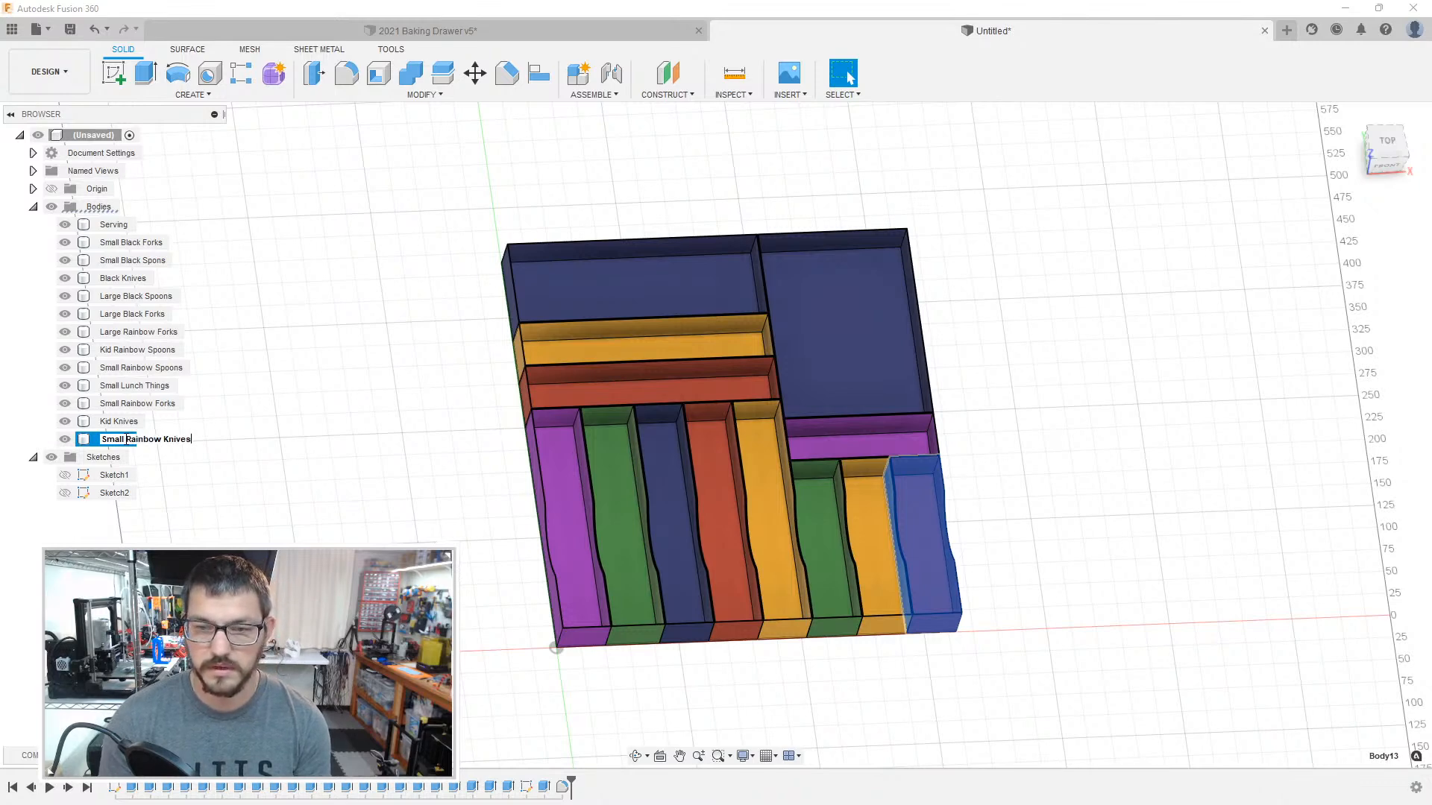
key("Return")
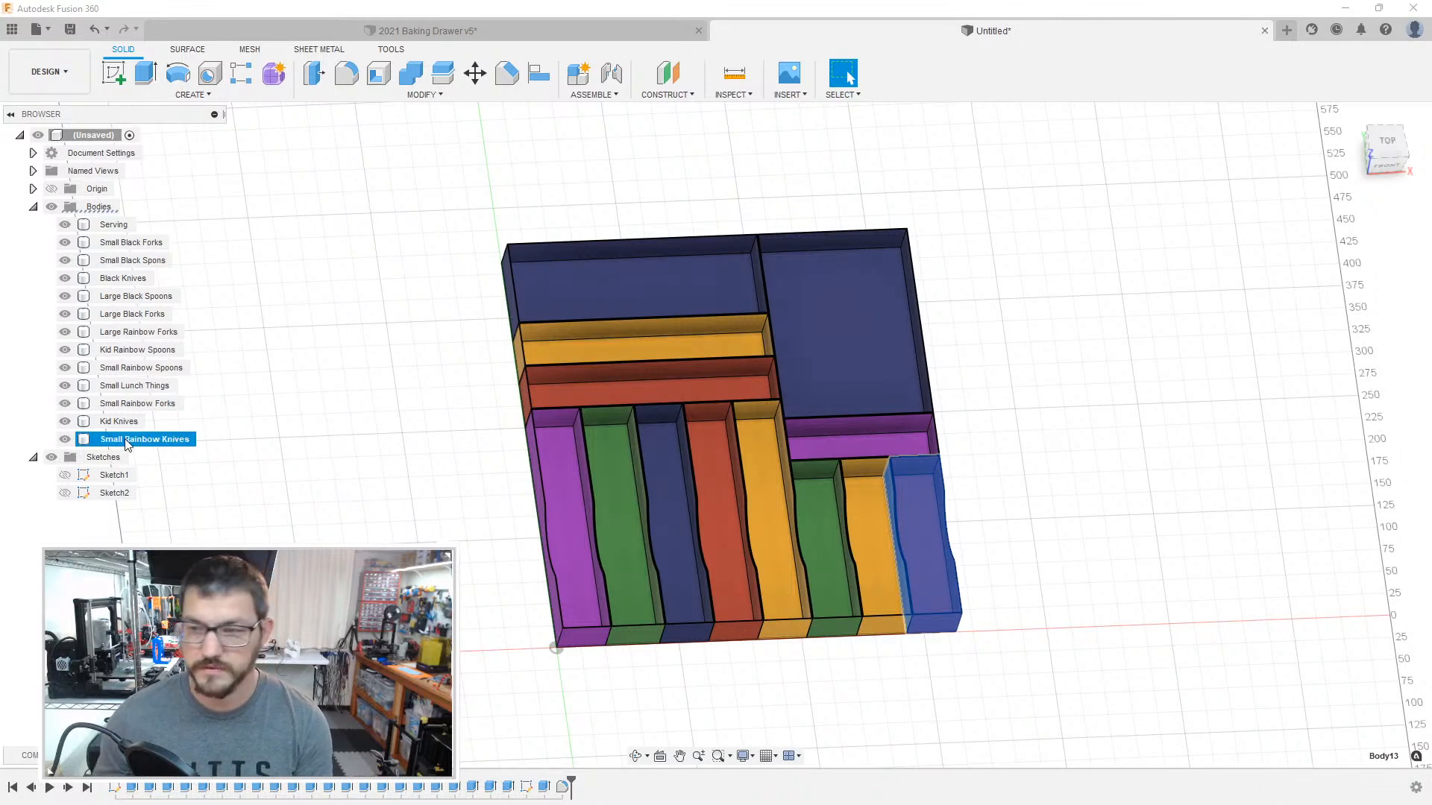
left_click(223, 406)
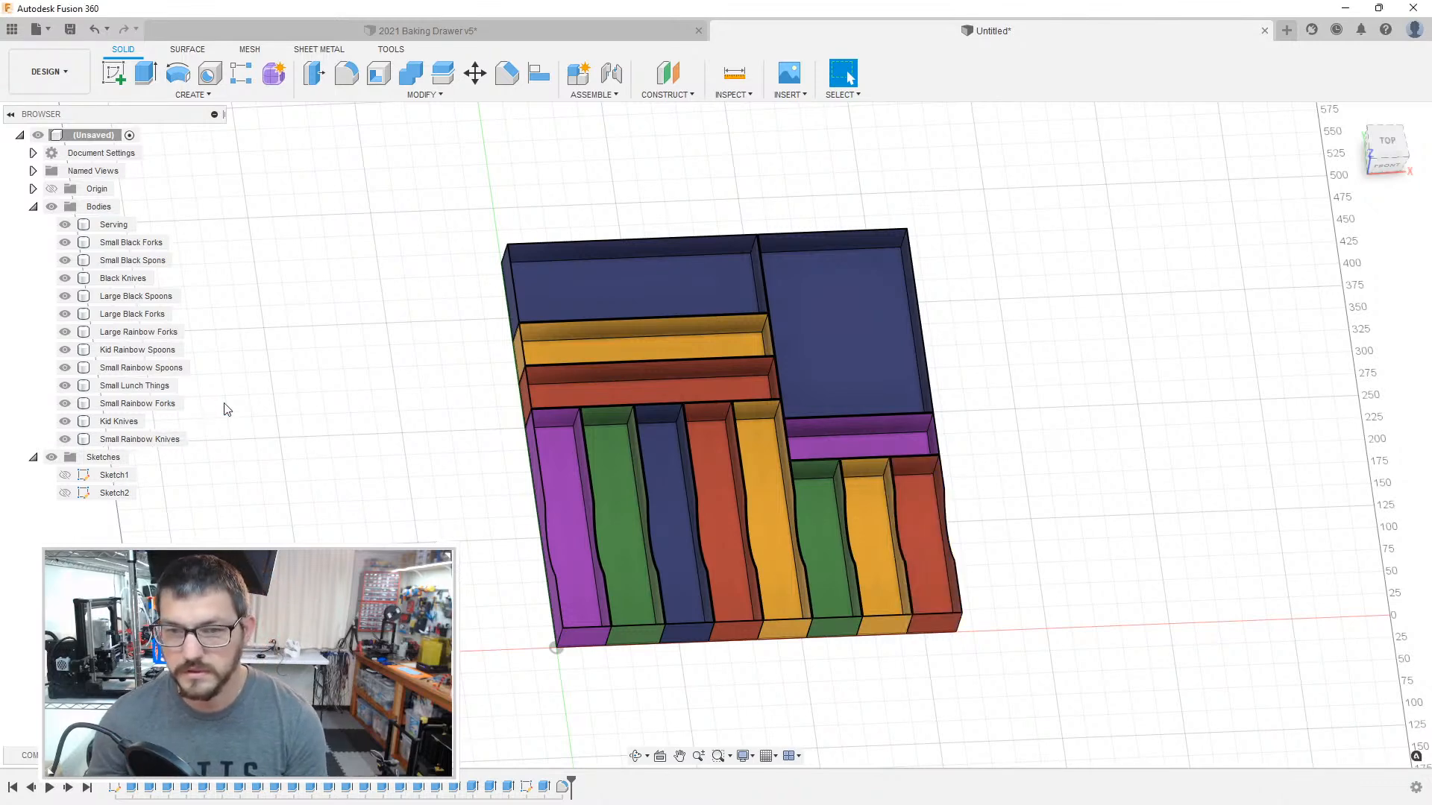
Step: Save the Serving body as a mesh file in STL (Binary) format
right_click(115, 222)
key("Escape")
left_click(124, 226)
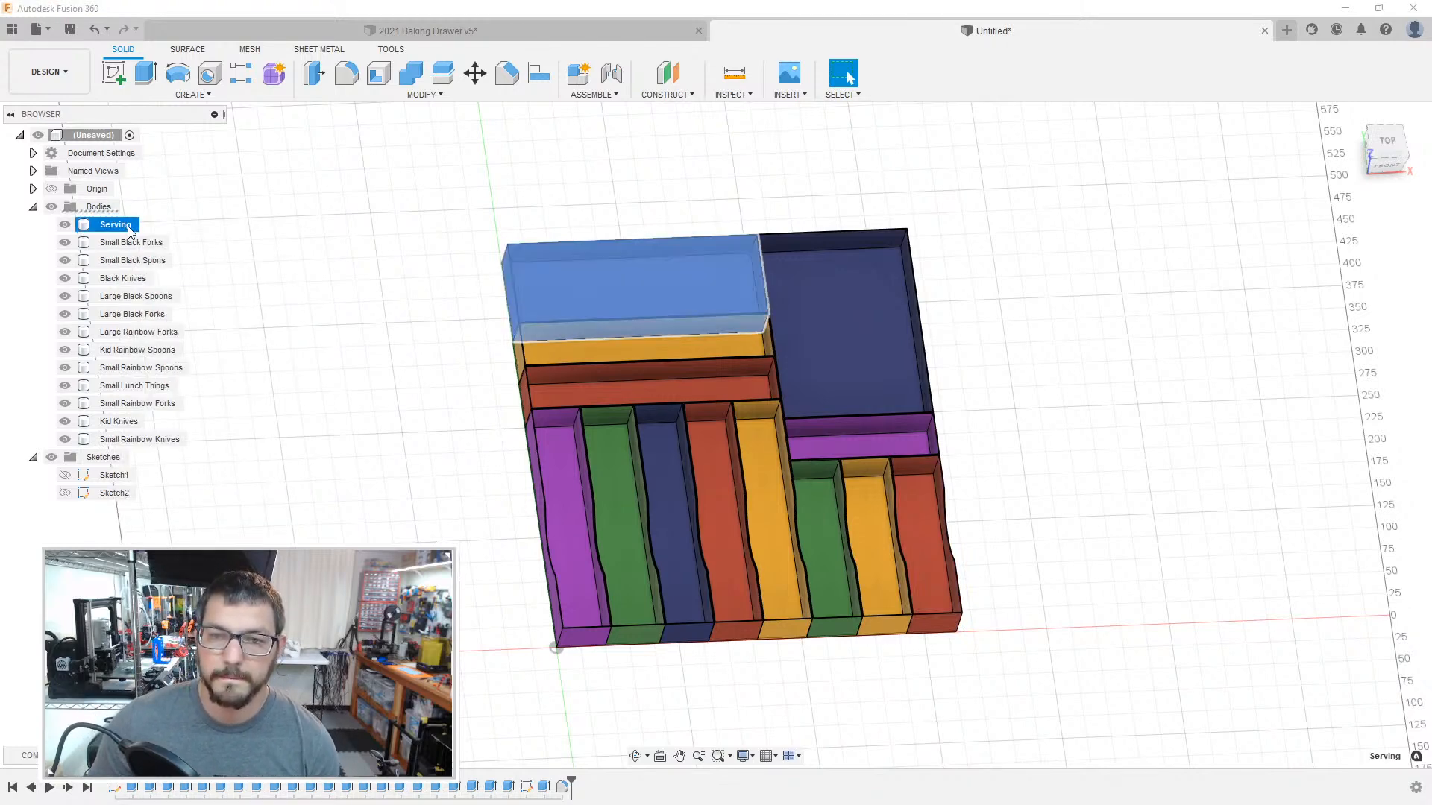
right_click(132, 229)
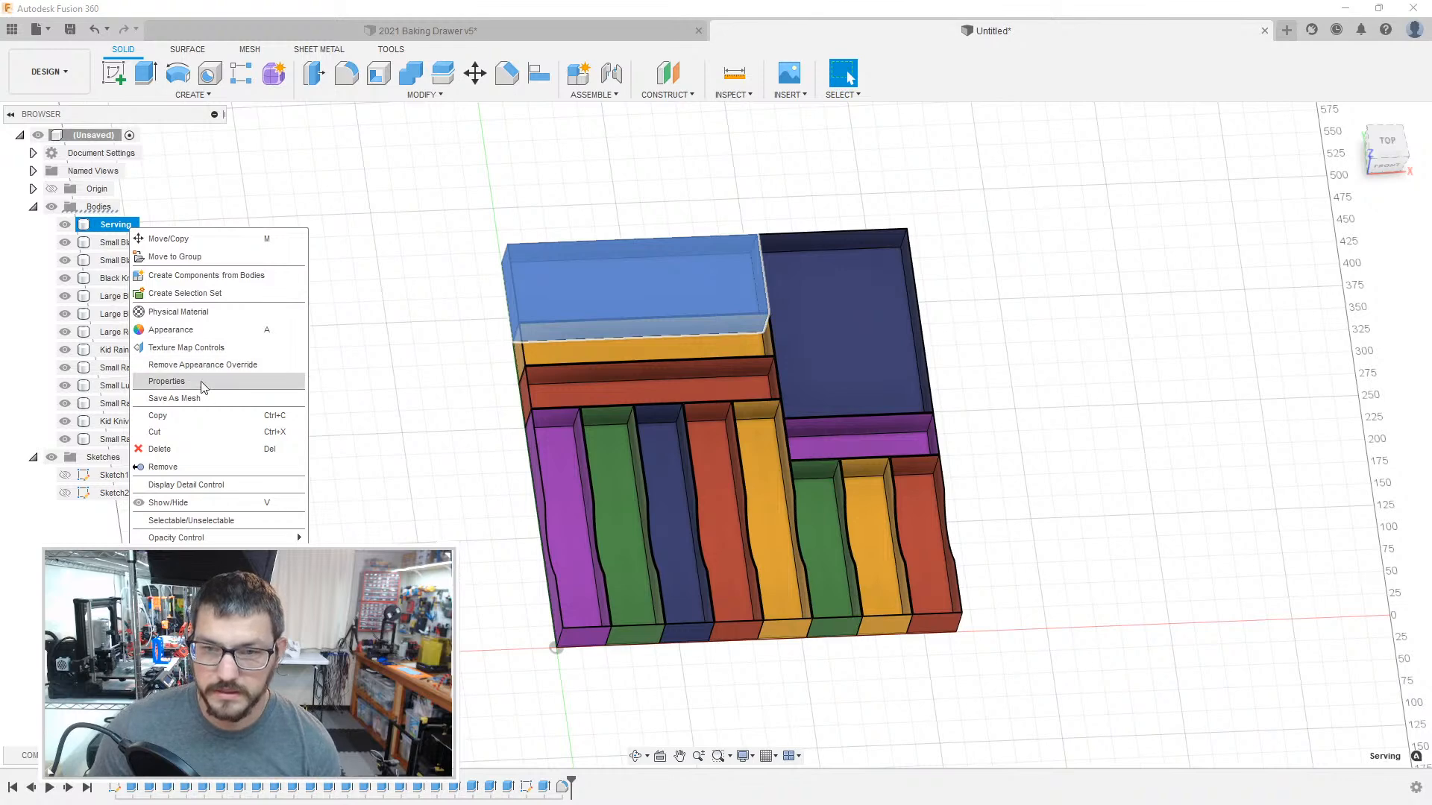
left_click(187, 398)
left_click(1376, 246)
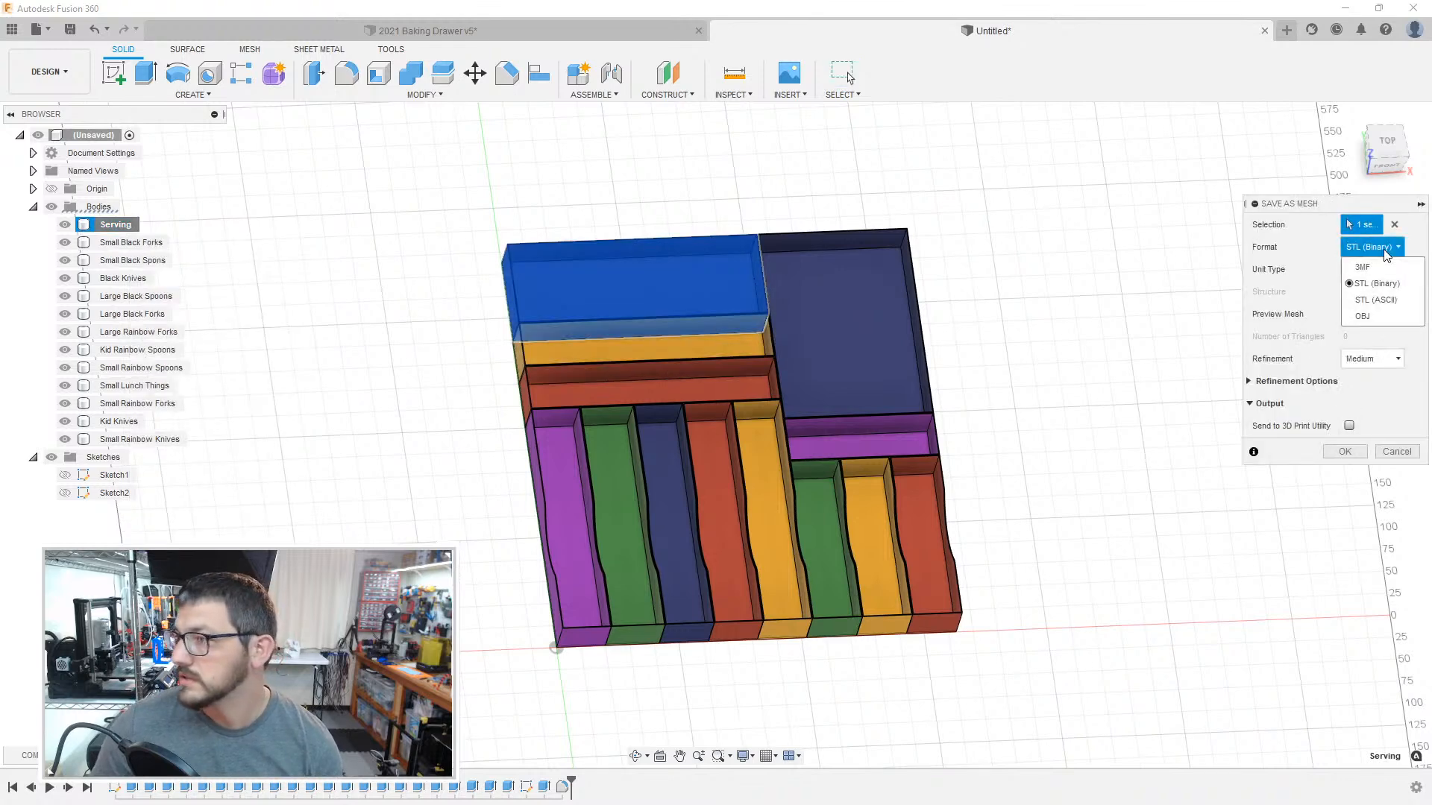
left_click(1379, 252)
left_click(1349, 455)
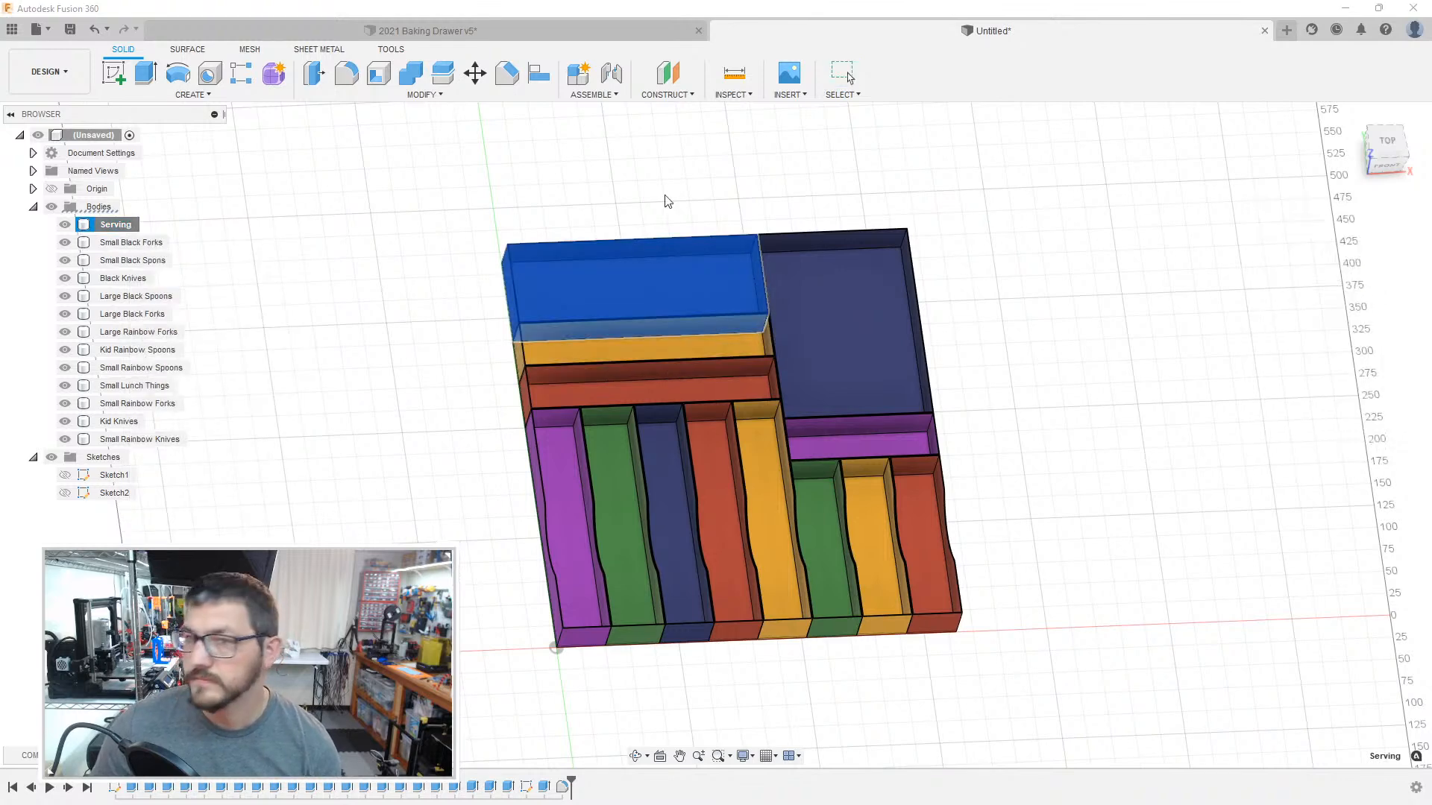
key("Return")
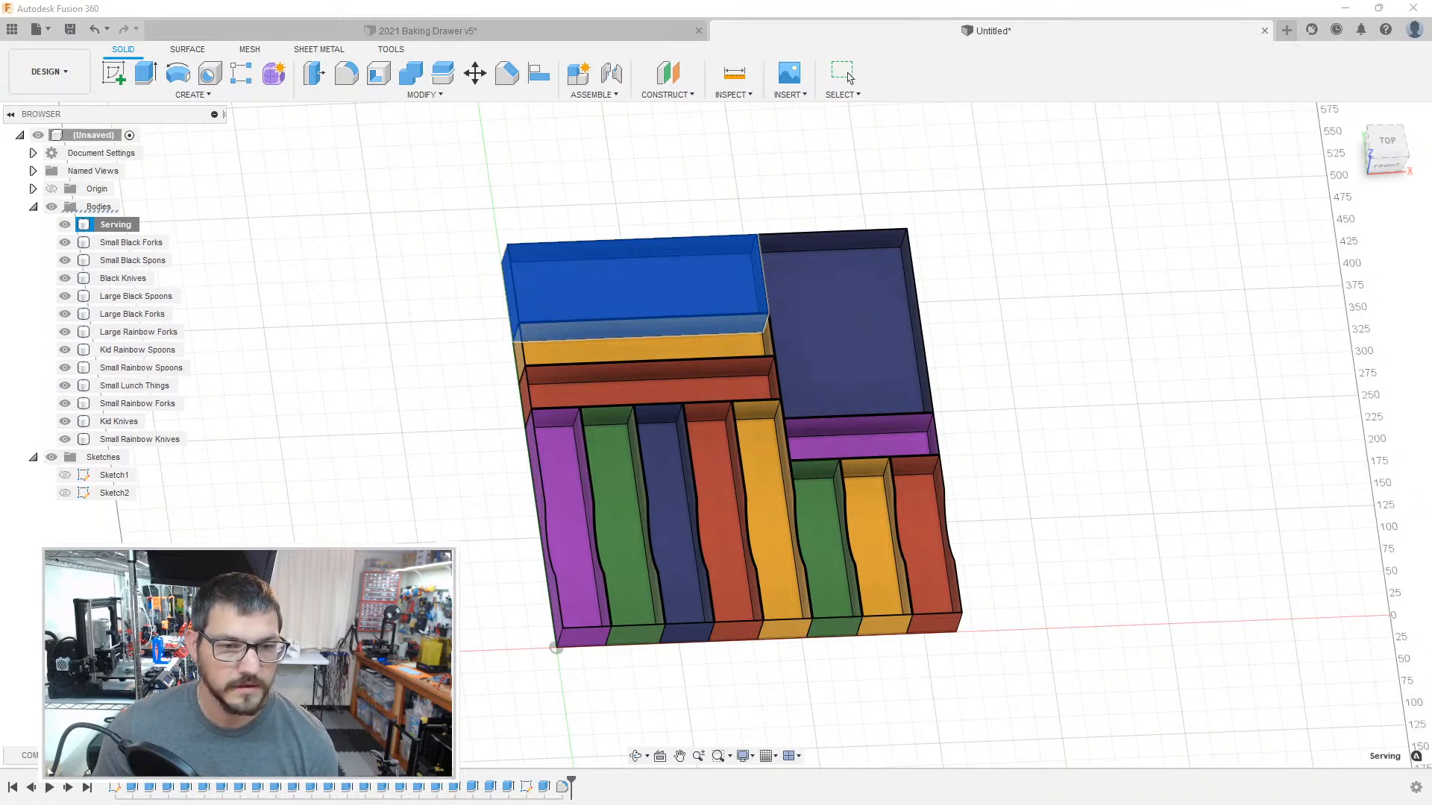
Step: Save the Small Black Forks body as a binary STL mesh in millimetres with medium refinement
left_click(137, 242)
right_click(137, 242)
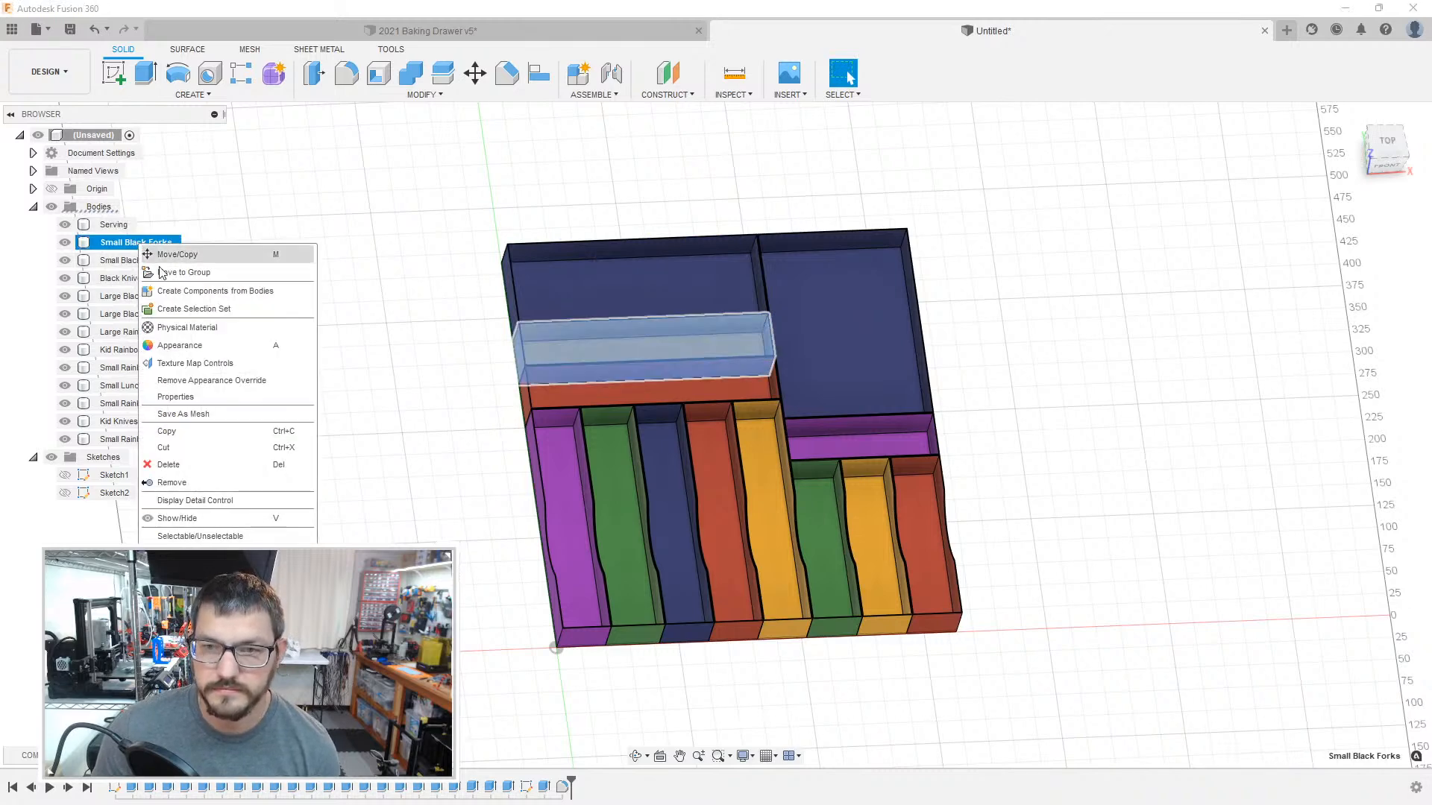
left_click(216, 414)
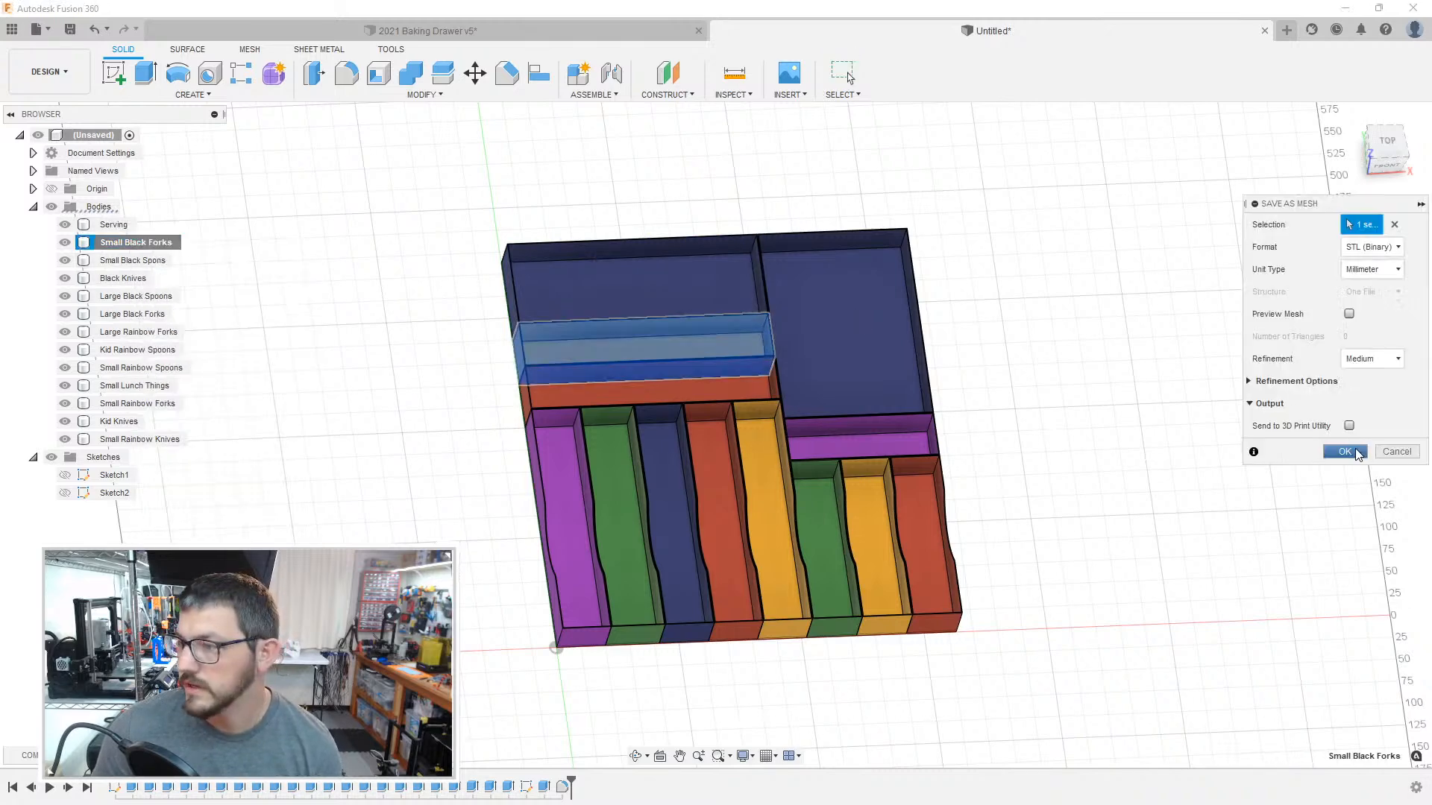
left_click(1355, 453)
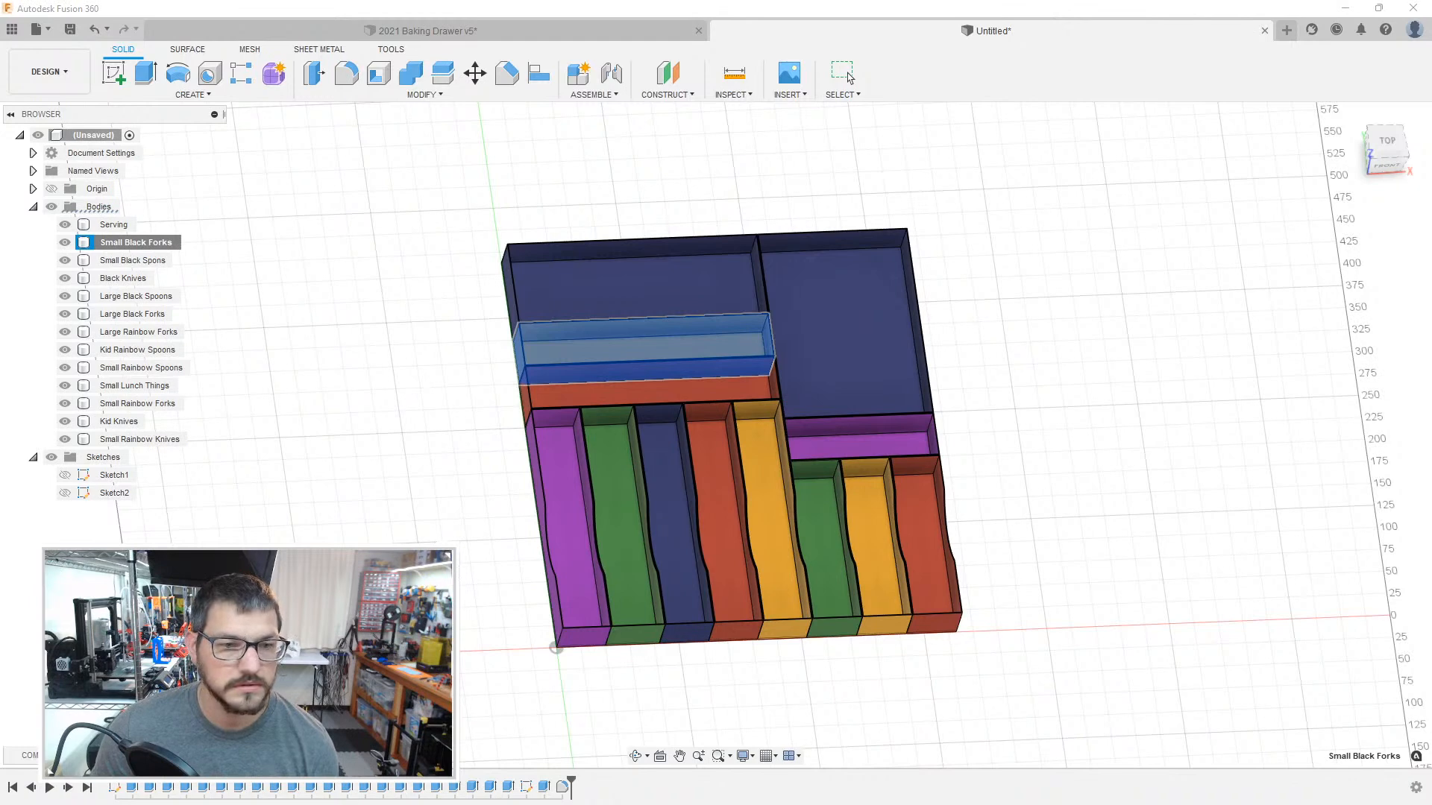
Step: Save the Small Black Spons body as a separate mesh file with the same export settings
left_click(141, 262)
right_click(141, 262)
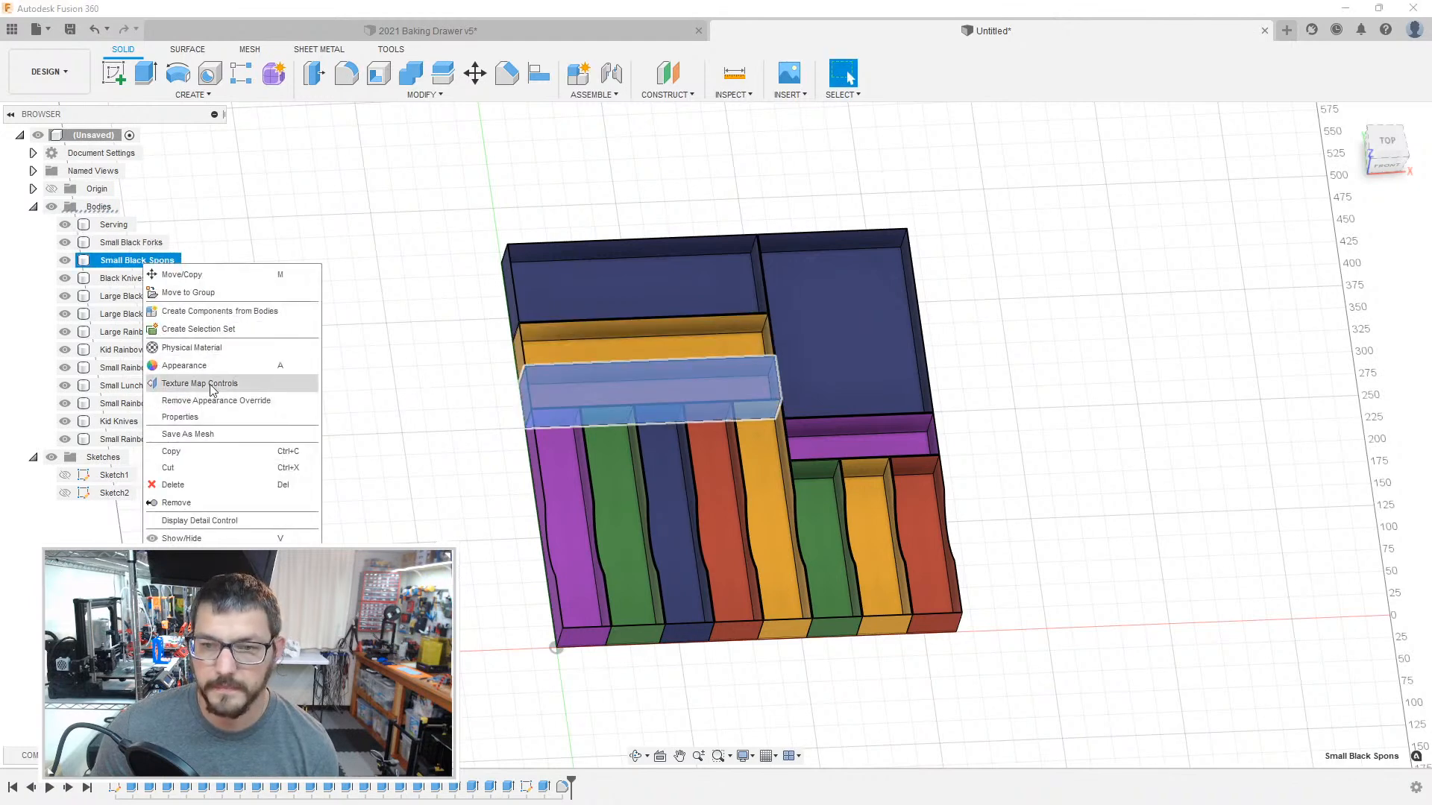
left_click(225, 438)
left_click(1346, 453)
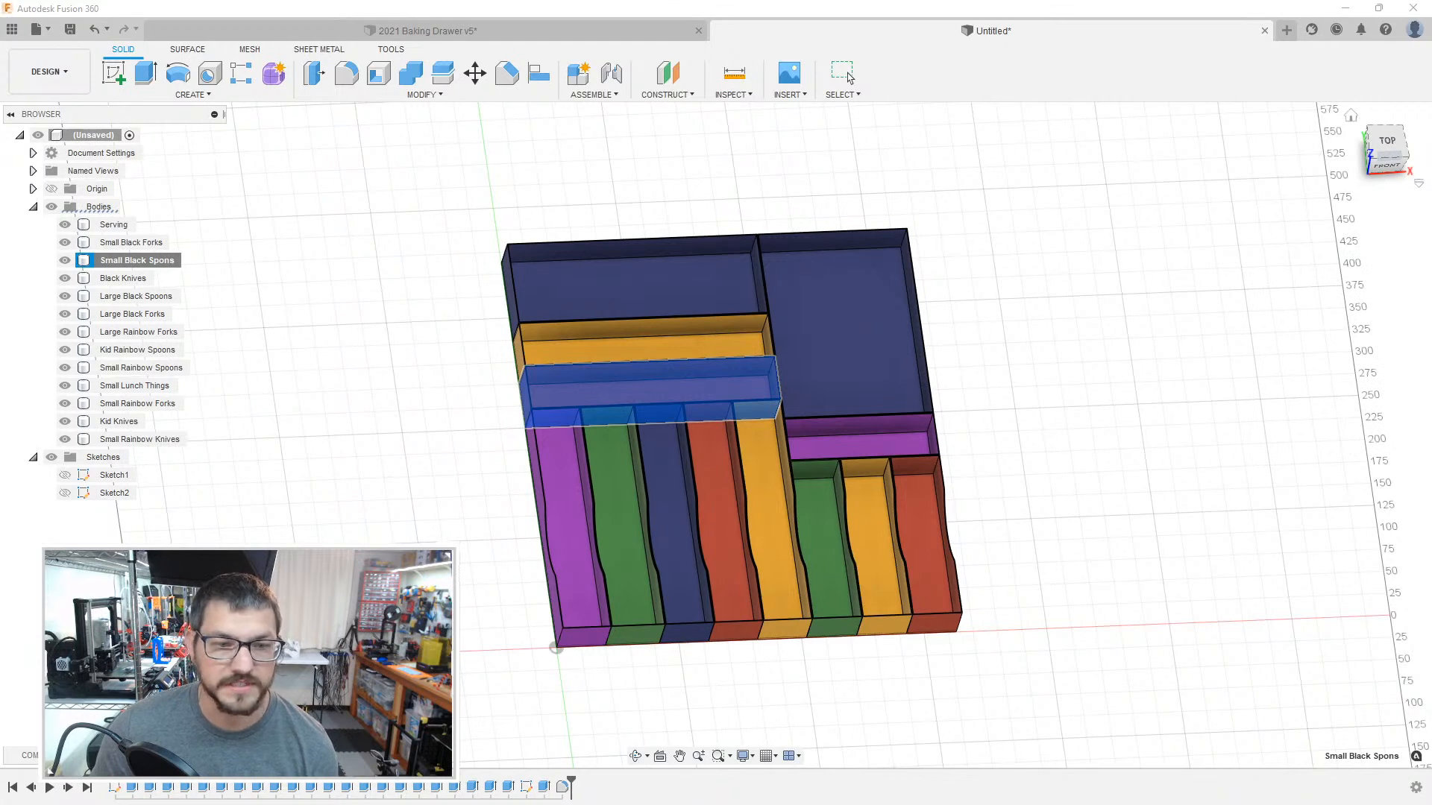
Step: Save the Black Knives body as a binary STL mesh in millimetres with medium refinement
left_click(123, 279)
right_click(127, 279)
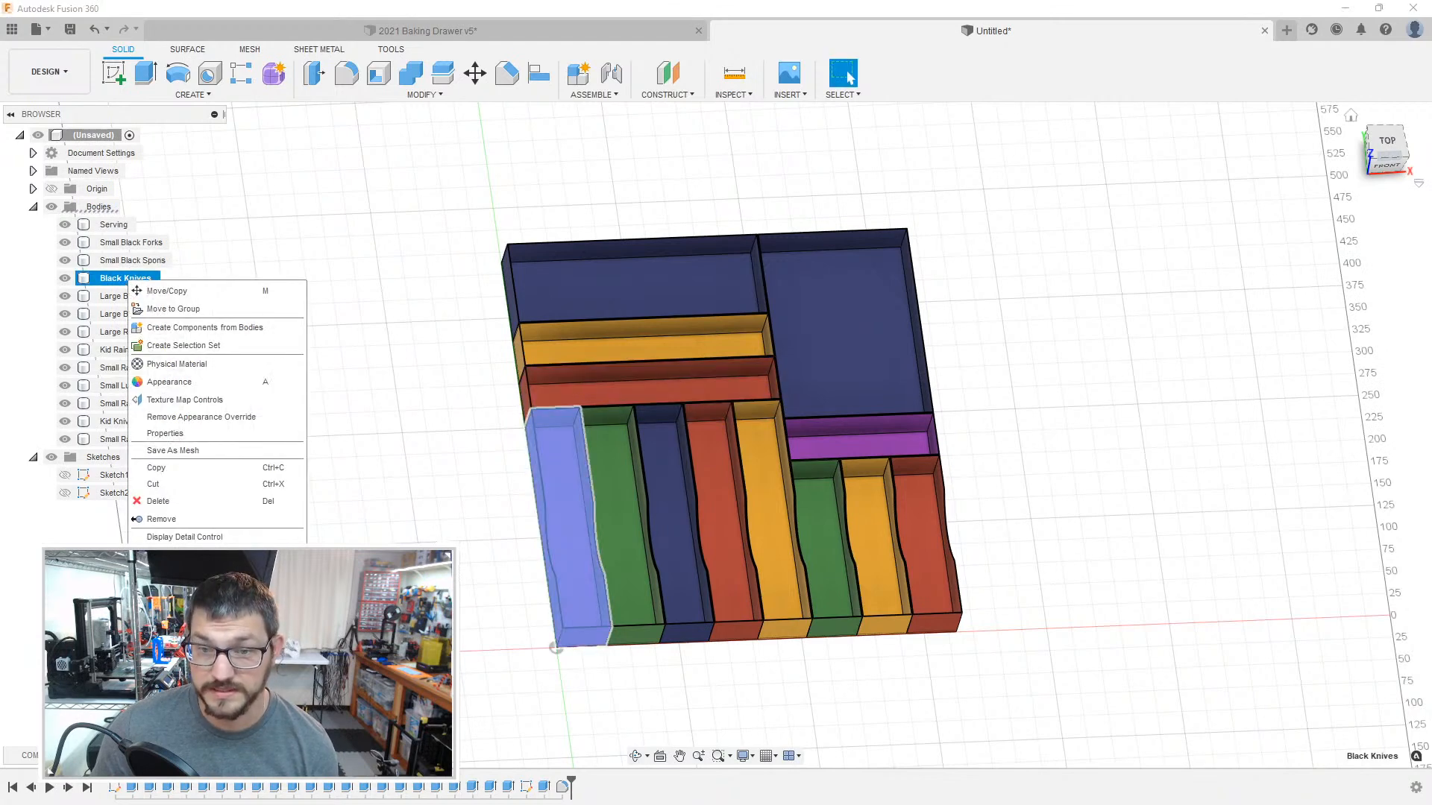
left_click(179, 451)
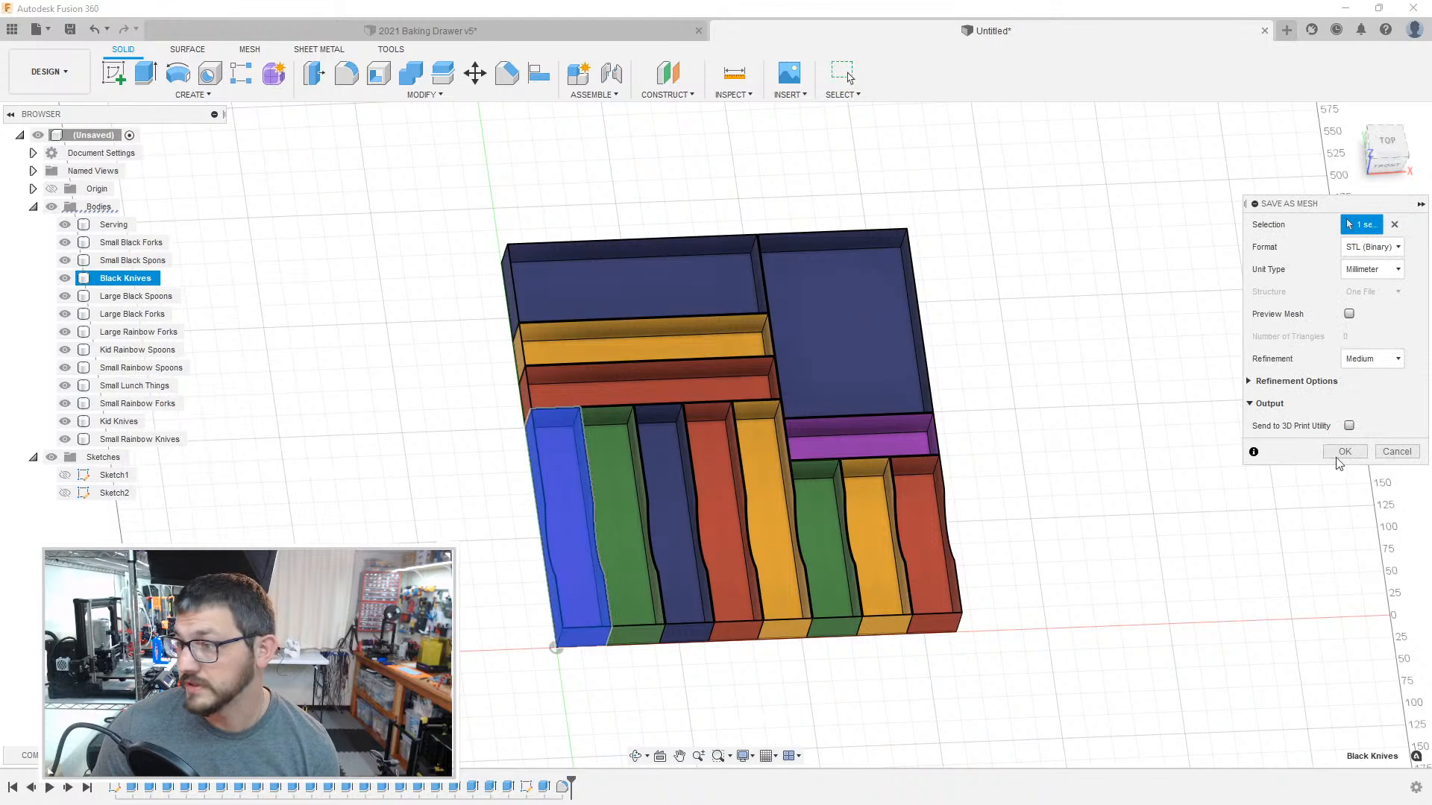
left_click(1342, 452)
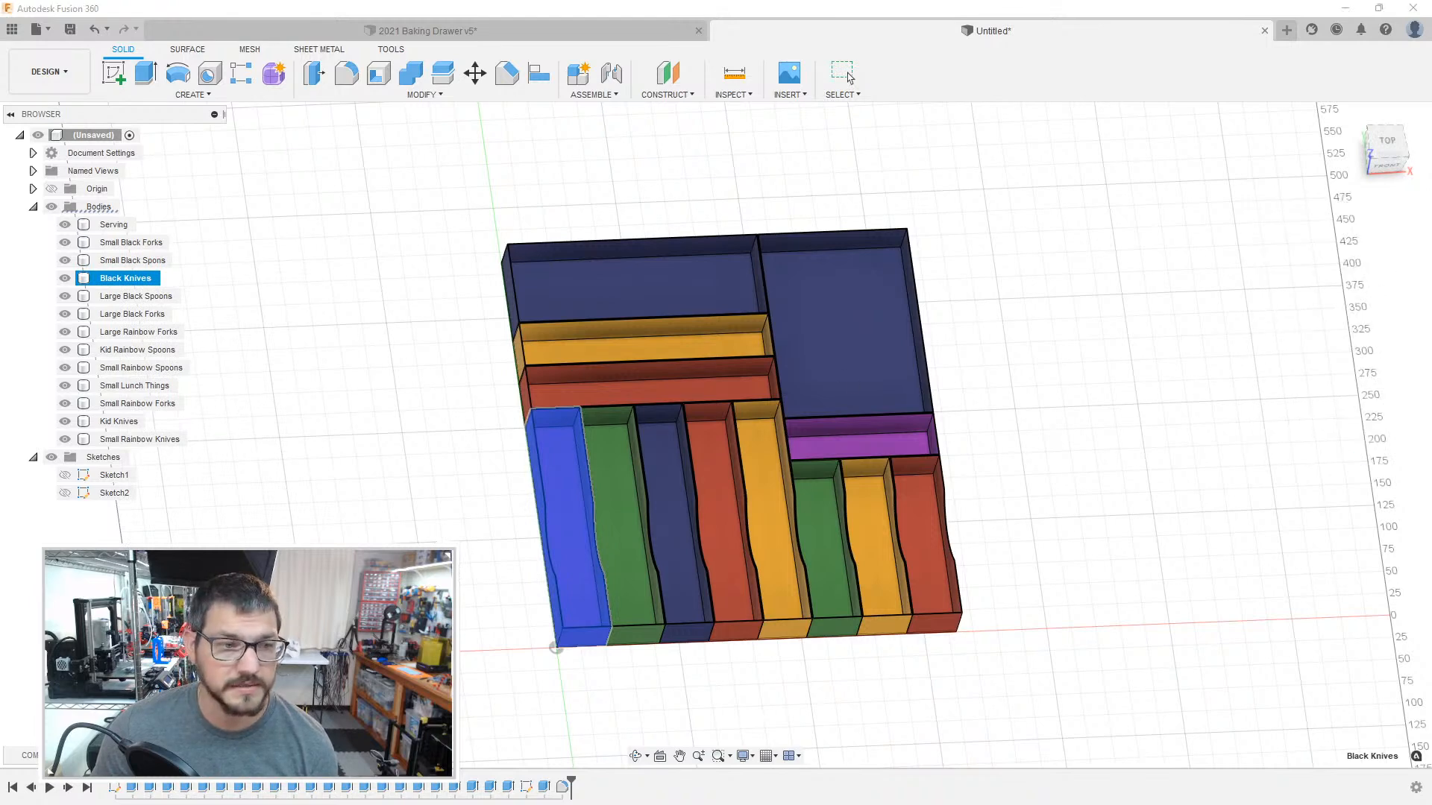
Step: Save the Large Black Spoons body as a binary STL mesh in millimetres with medium refinement
left_click(141, 296)
right_click(143, 298)
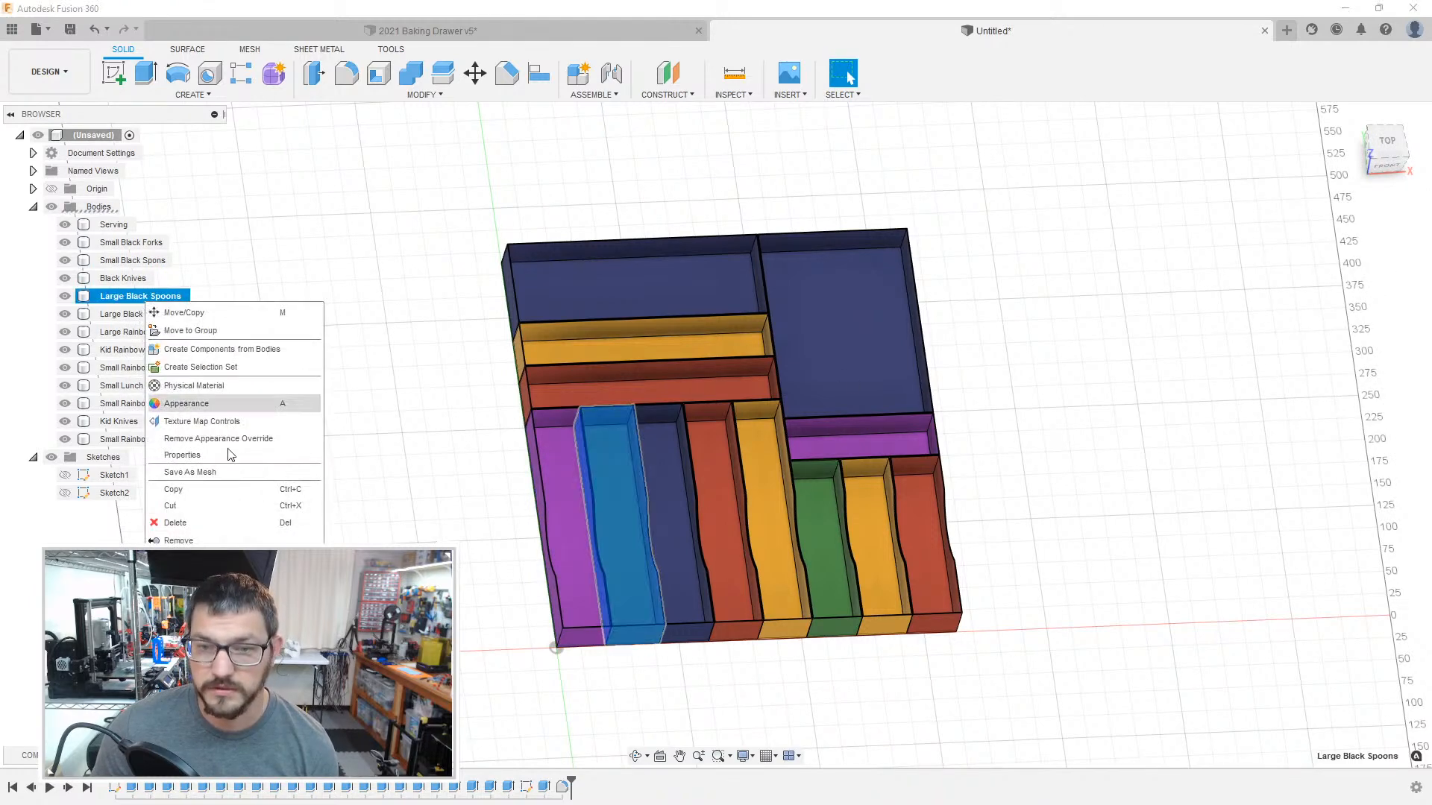
left_click(224, 472)
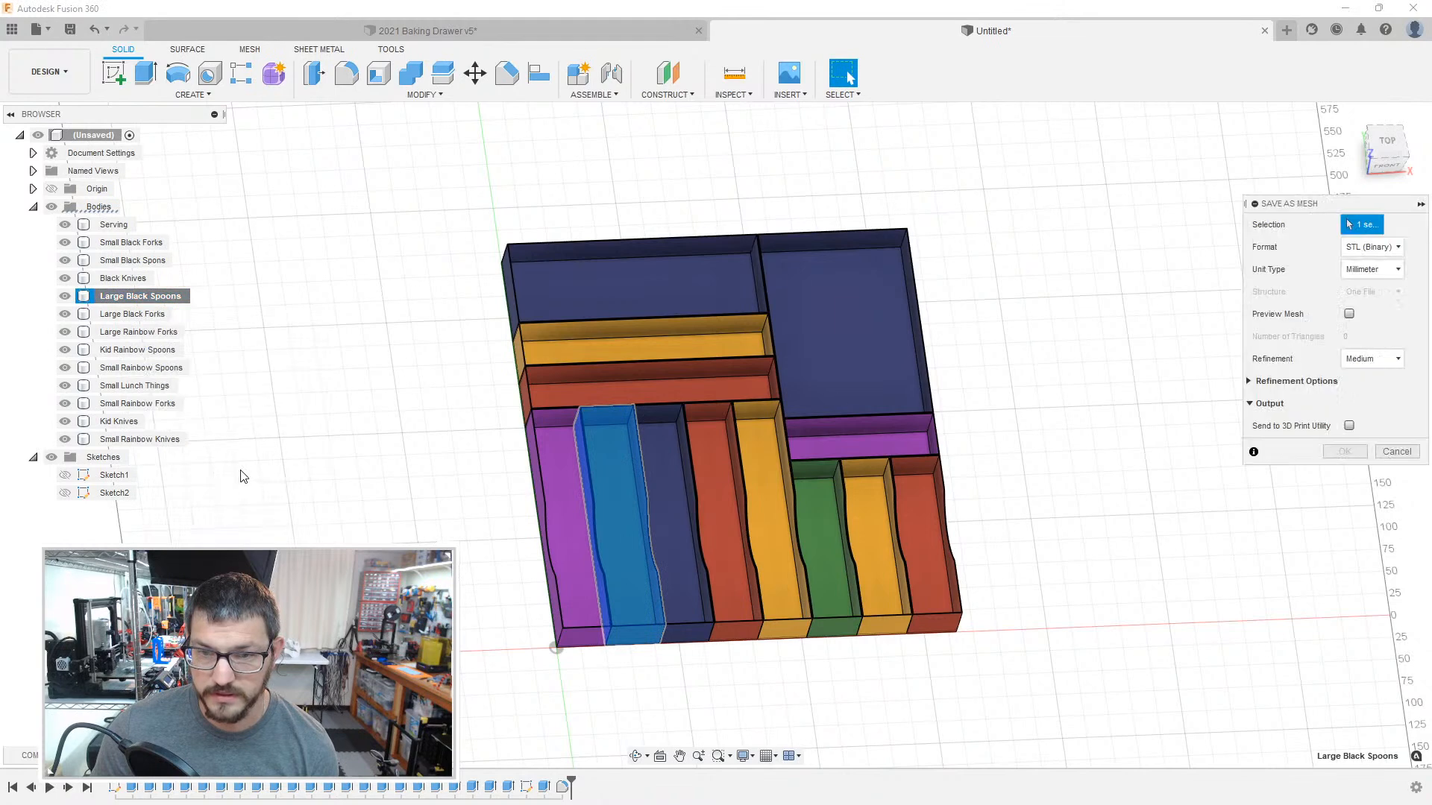
left_click(1345, 450)
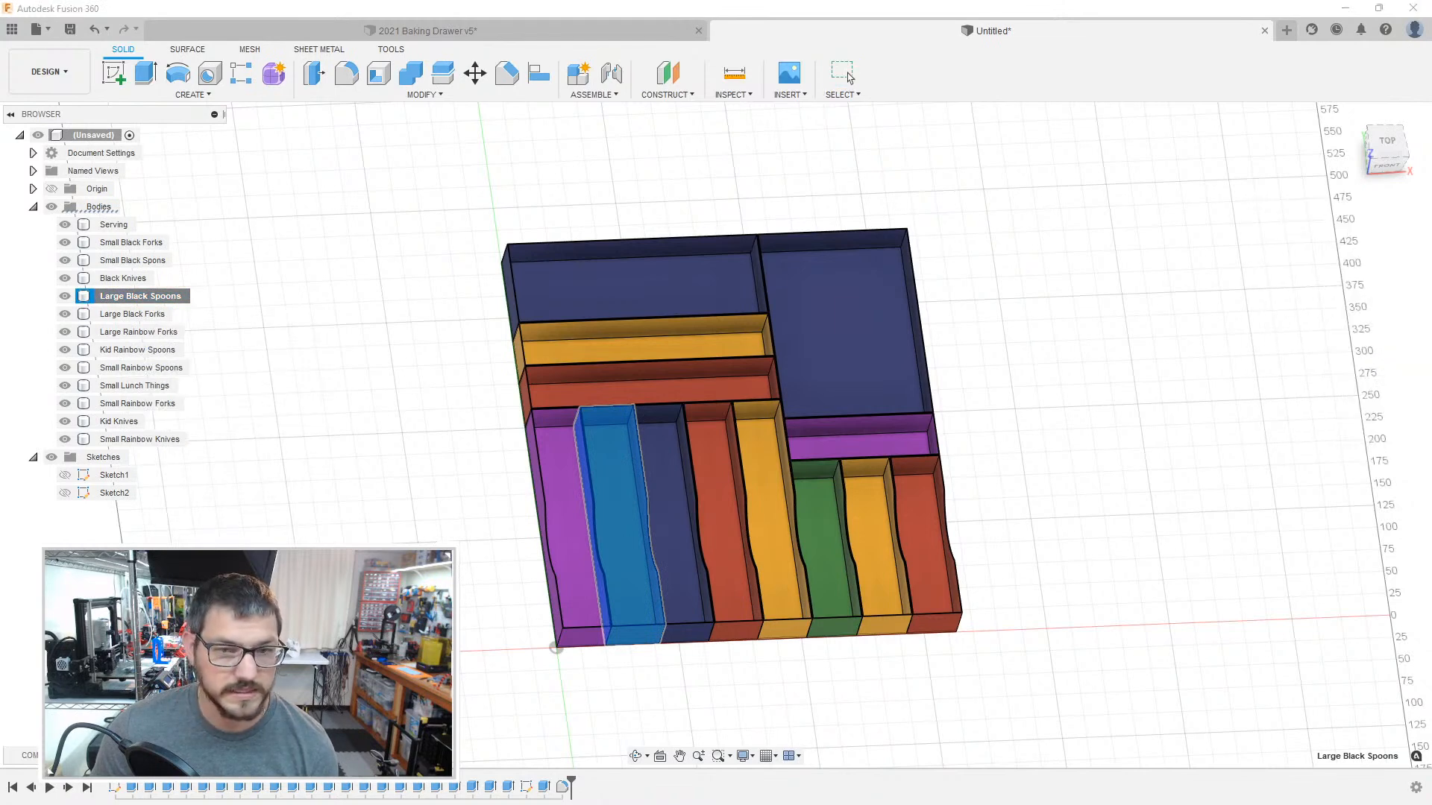
Step: Save the Large Black Forks body as a separate mesh file with the same export settings
left_click(123, 314)
right_click(135, 316)
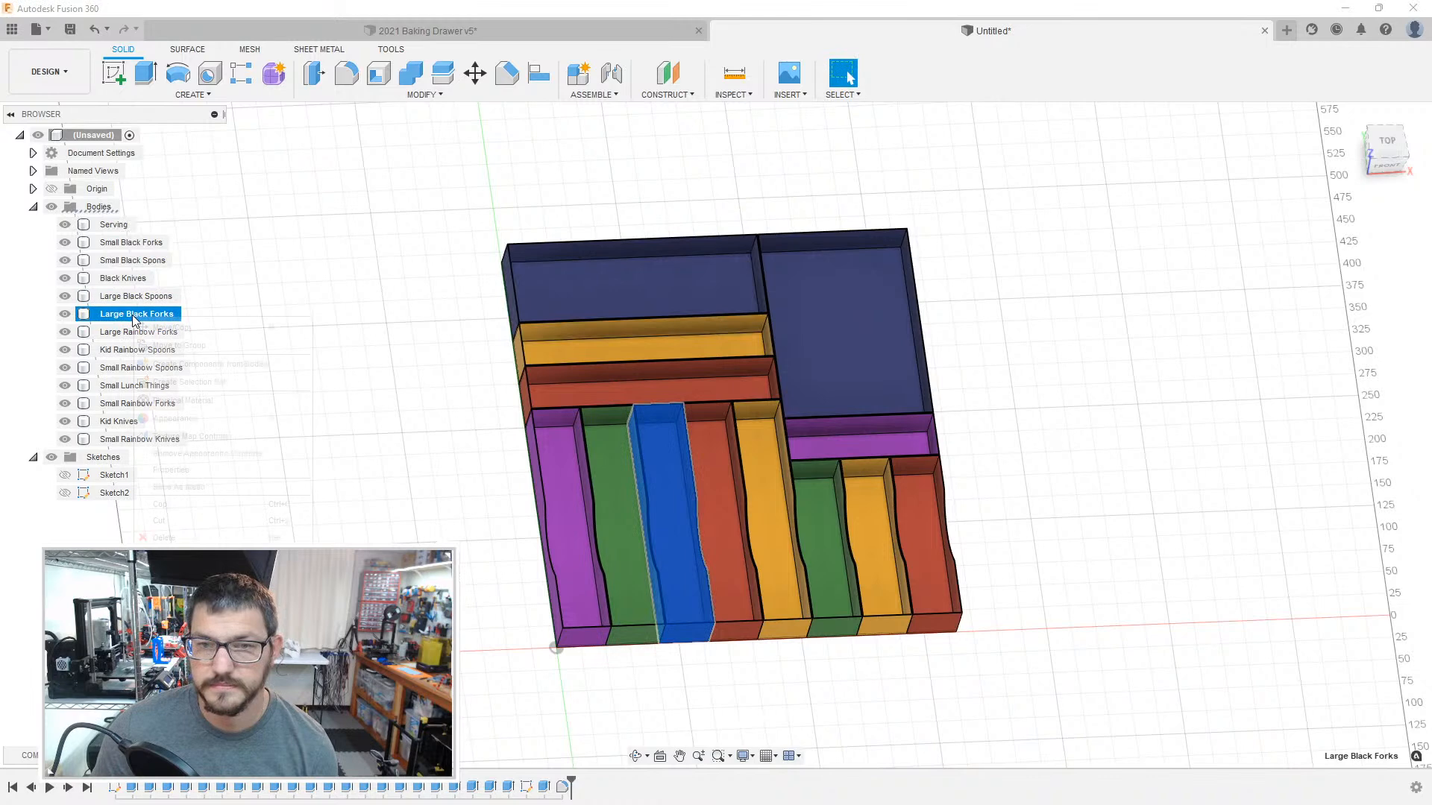
left_click(208, 487)
left_click(1344, 450)
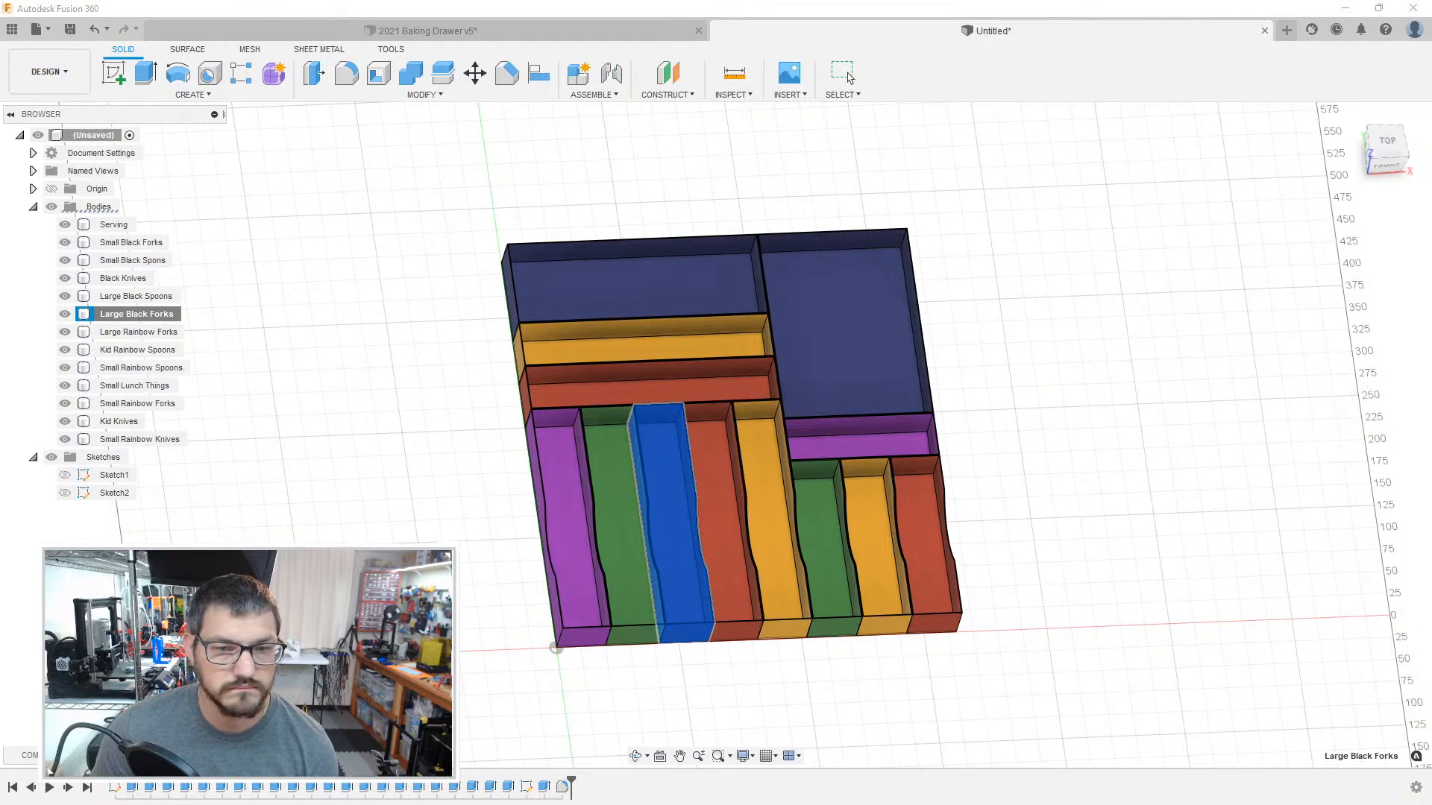
Step: Save the Large Rainbow Forks body as a separate mesh file with the same export settings
right_click(144, 333)
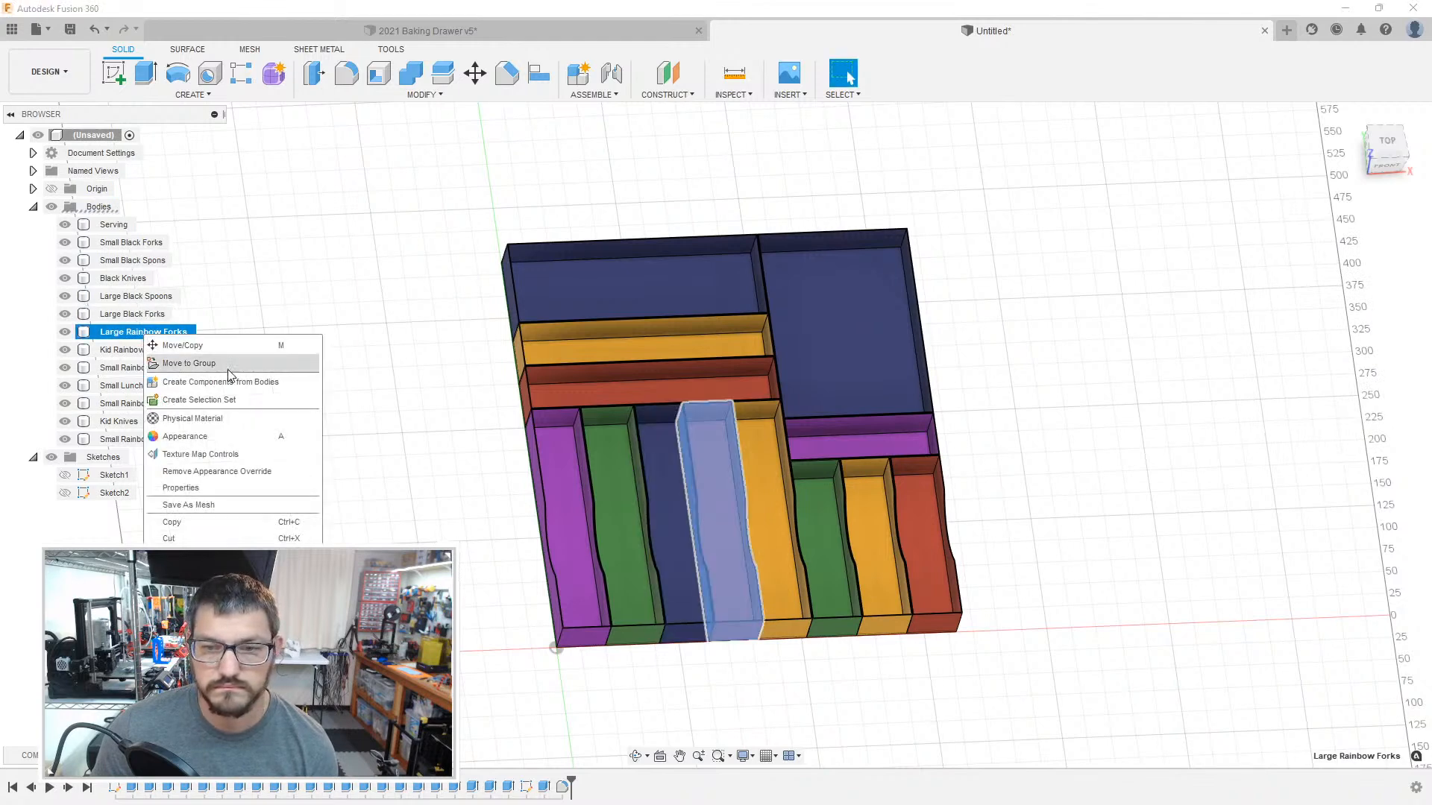
left_click(208, 505)
left_click(1332, 453)
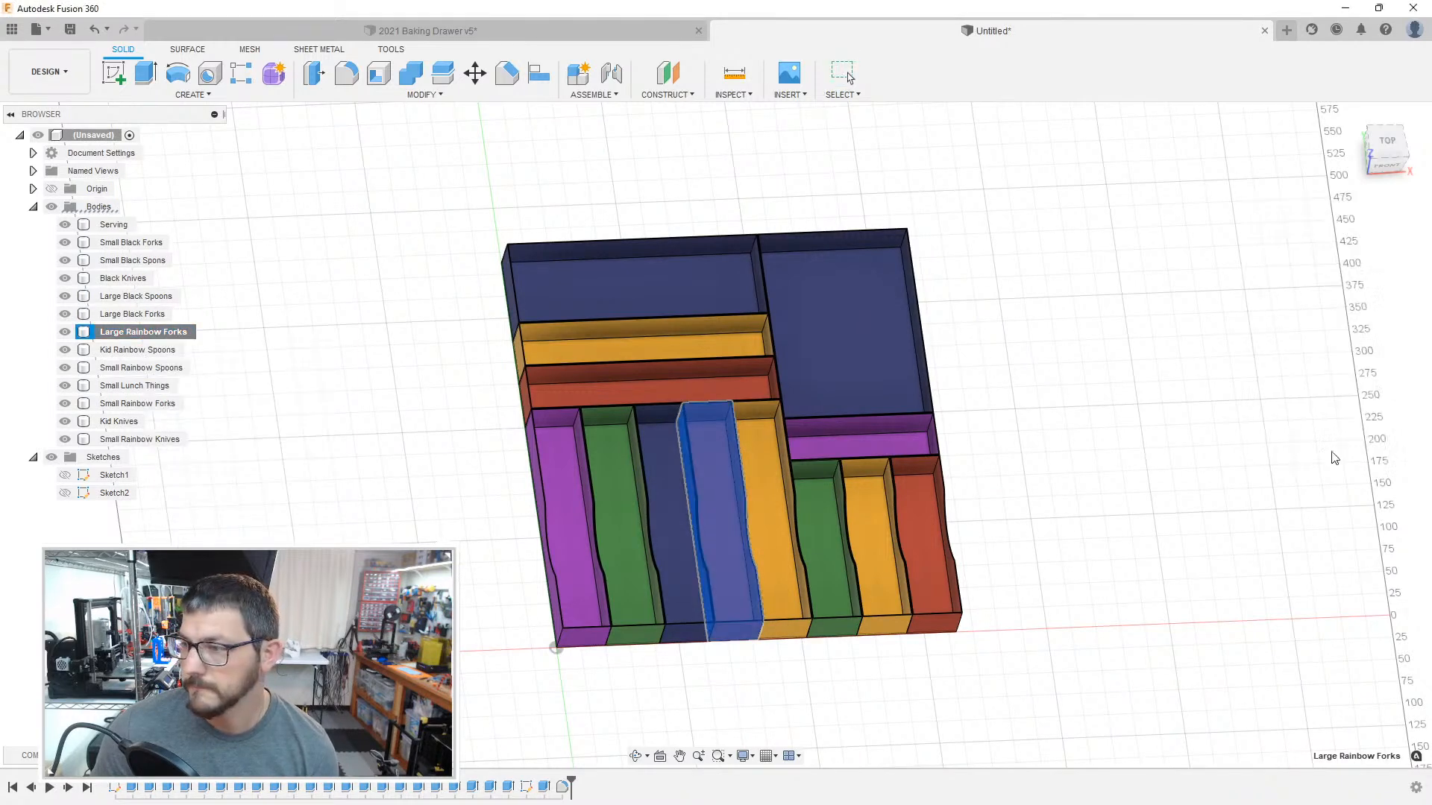
Step: Save the Kid Rainbow Spoons body as a separate mesh file with the same export settings
right_click(142, 349)
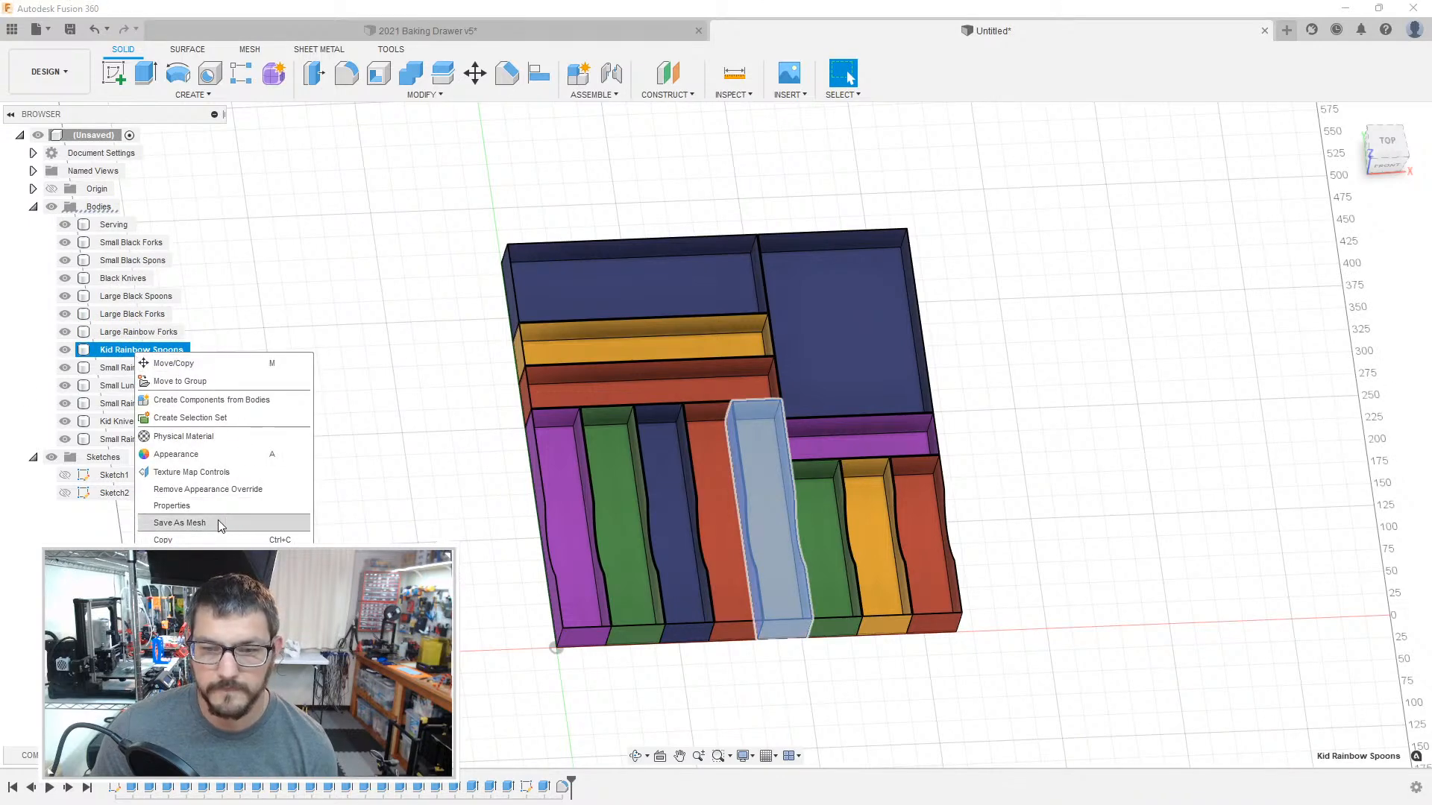
left_click(180, 523)
left_click(1342, 453)
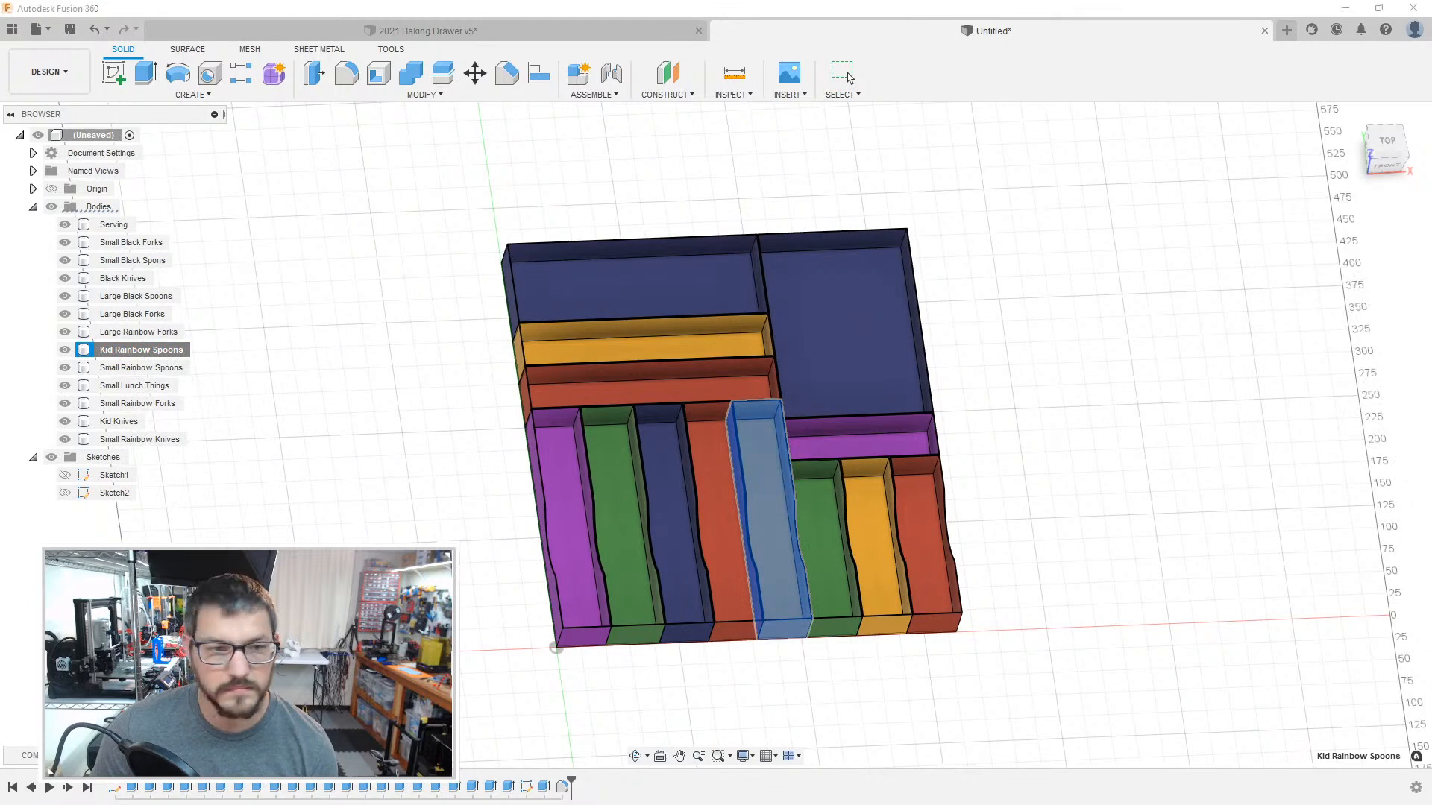
Step: Save the Small Rainbow Spoons body as a binary STL mesh in millimetres with medium refinement
right_click(161, 369)
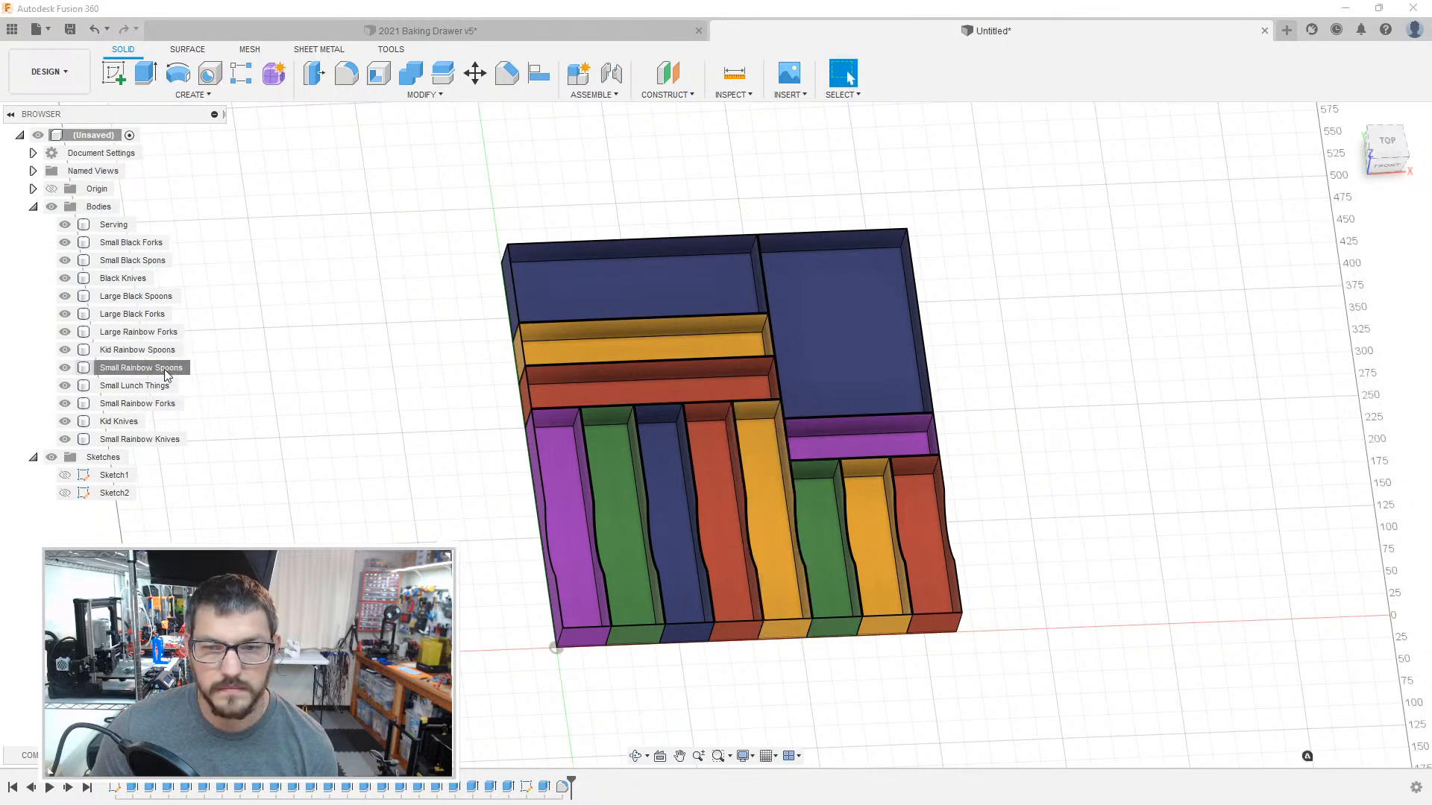
left_click(216, 540)
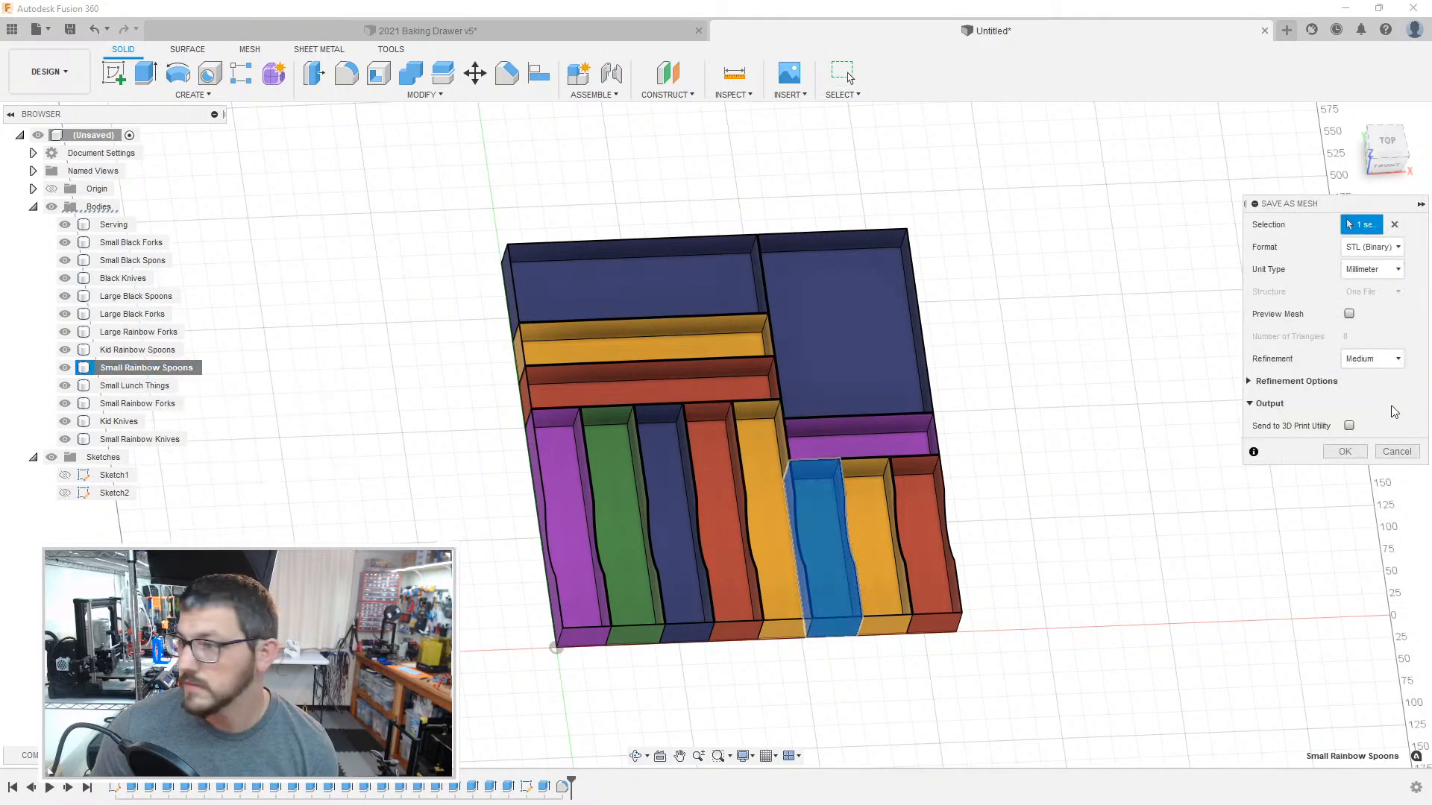
left_click(1342, 455)
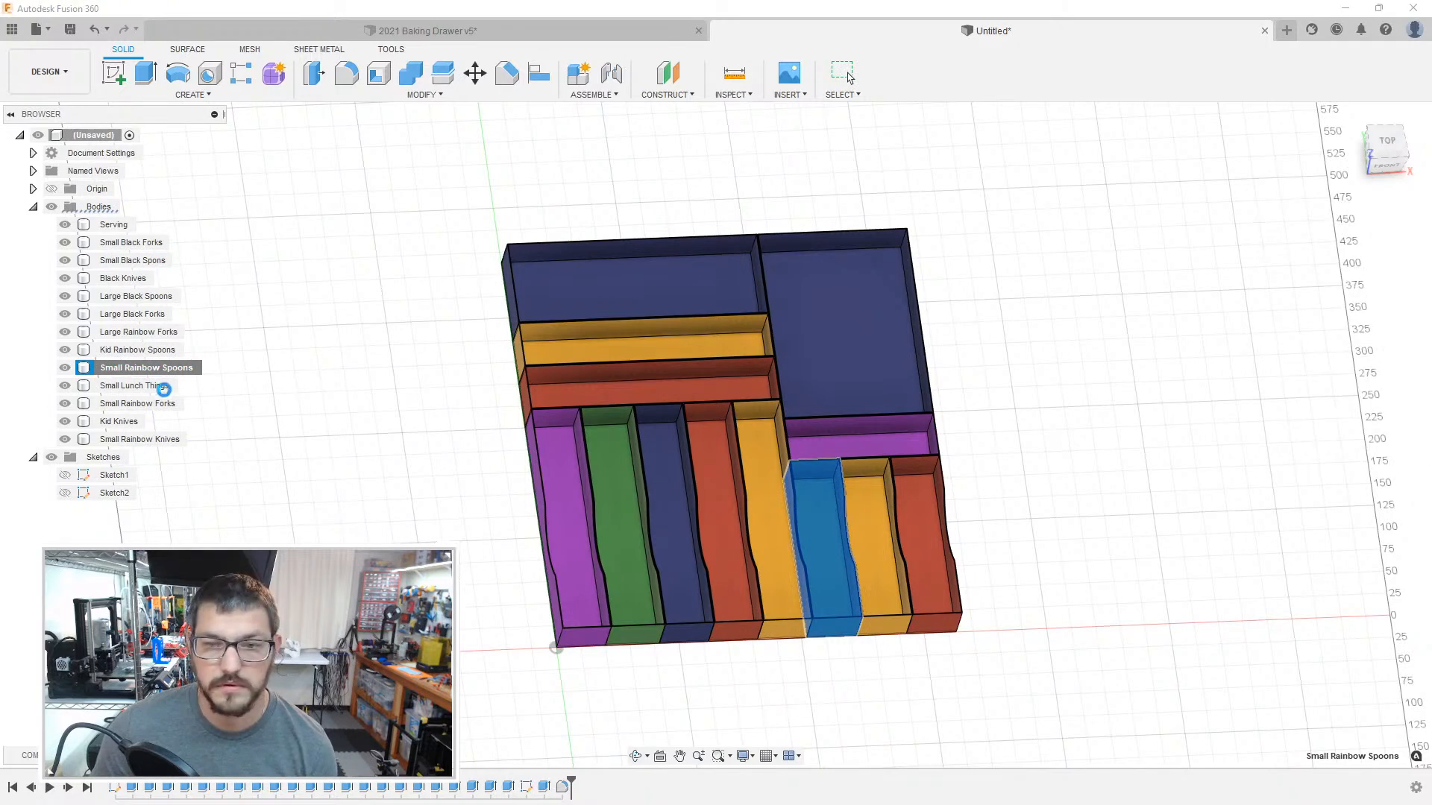
Step: Save the Small Lunch Things body as a separate mesh file with the same export settings
left_click(160, 386)
right_click(160, 385)
left_click(224, 540)
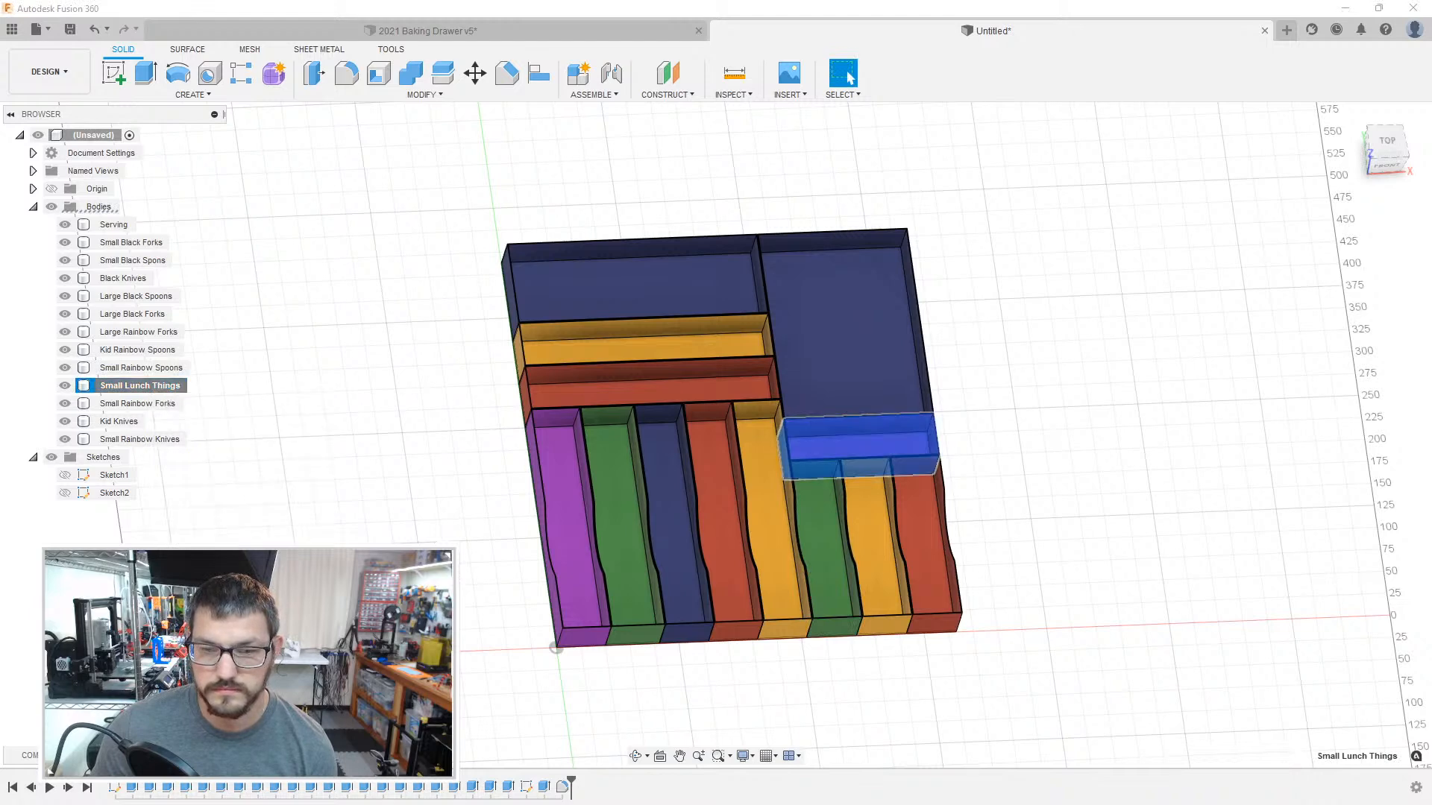
left_click(1342, 455)
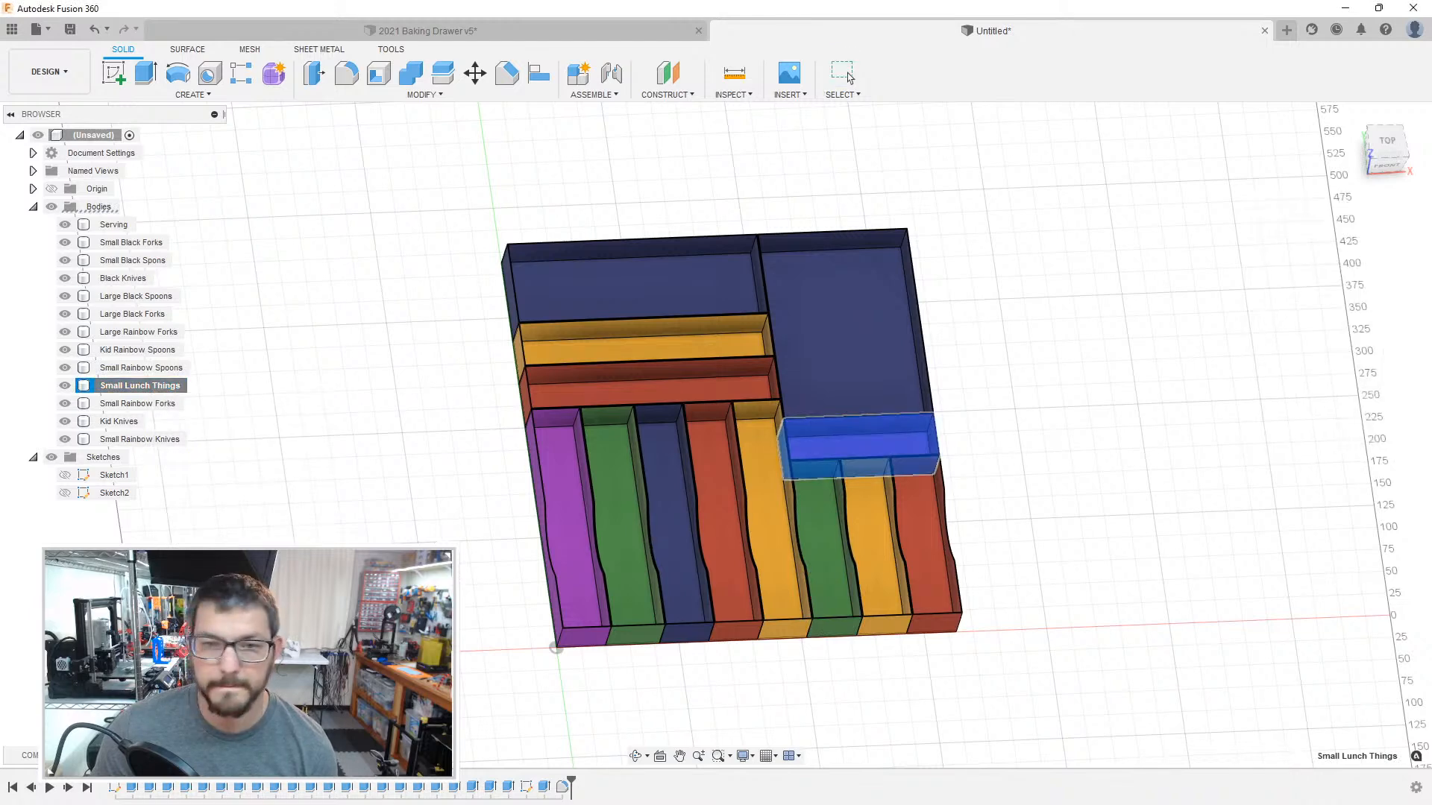
Step: Save the Small Rainbow Forks body as a binary STL mesh in millimetres with medium refinement
left_click(149, 403)
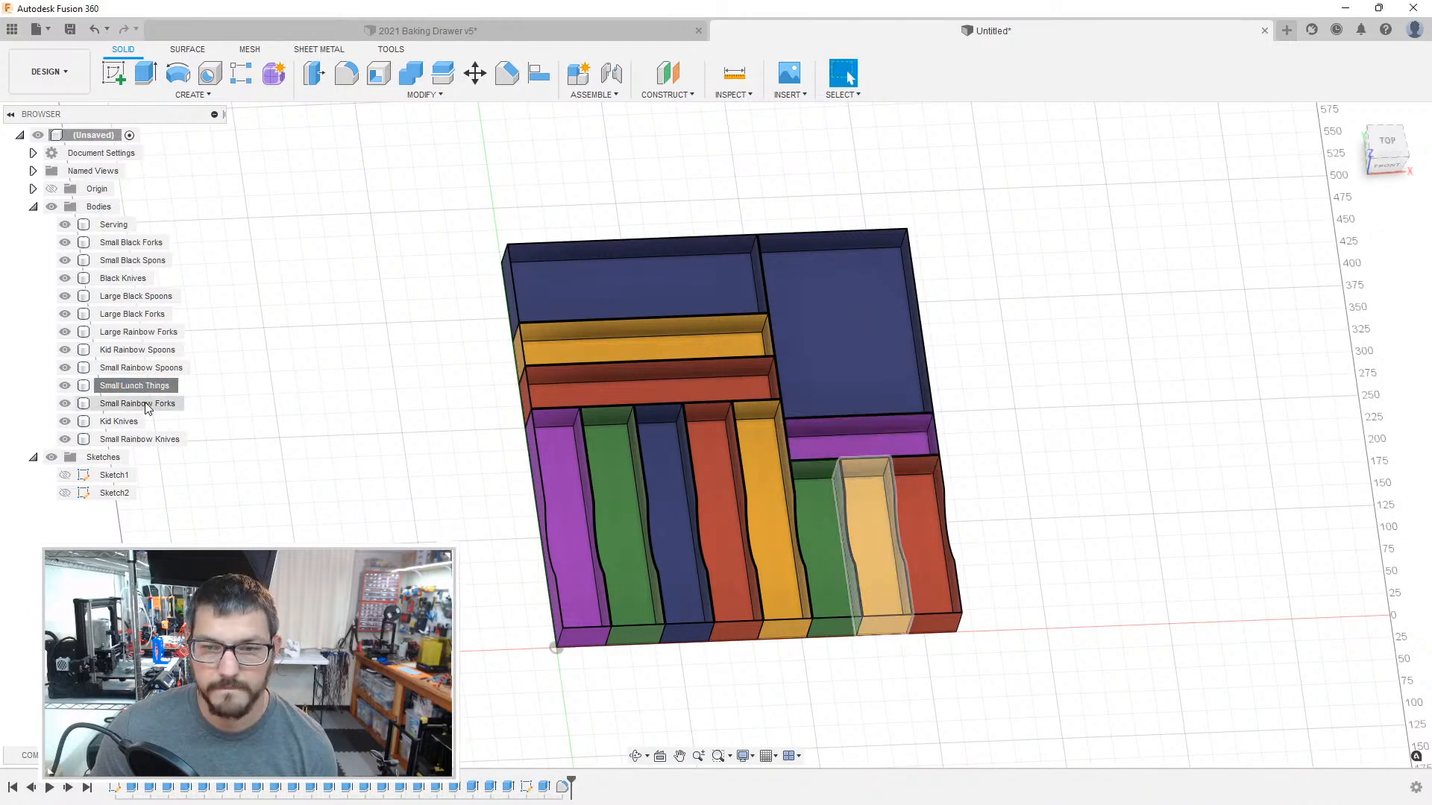
right_click(147, 405)
left_click(216, 560)
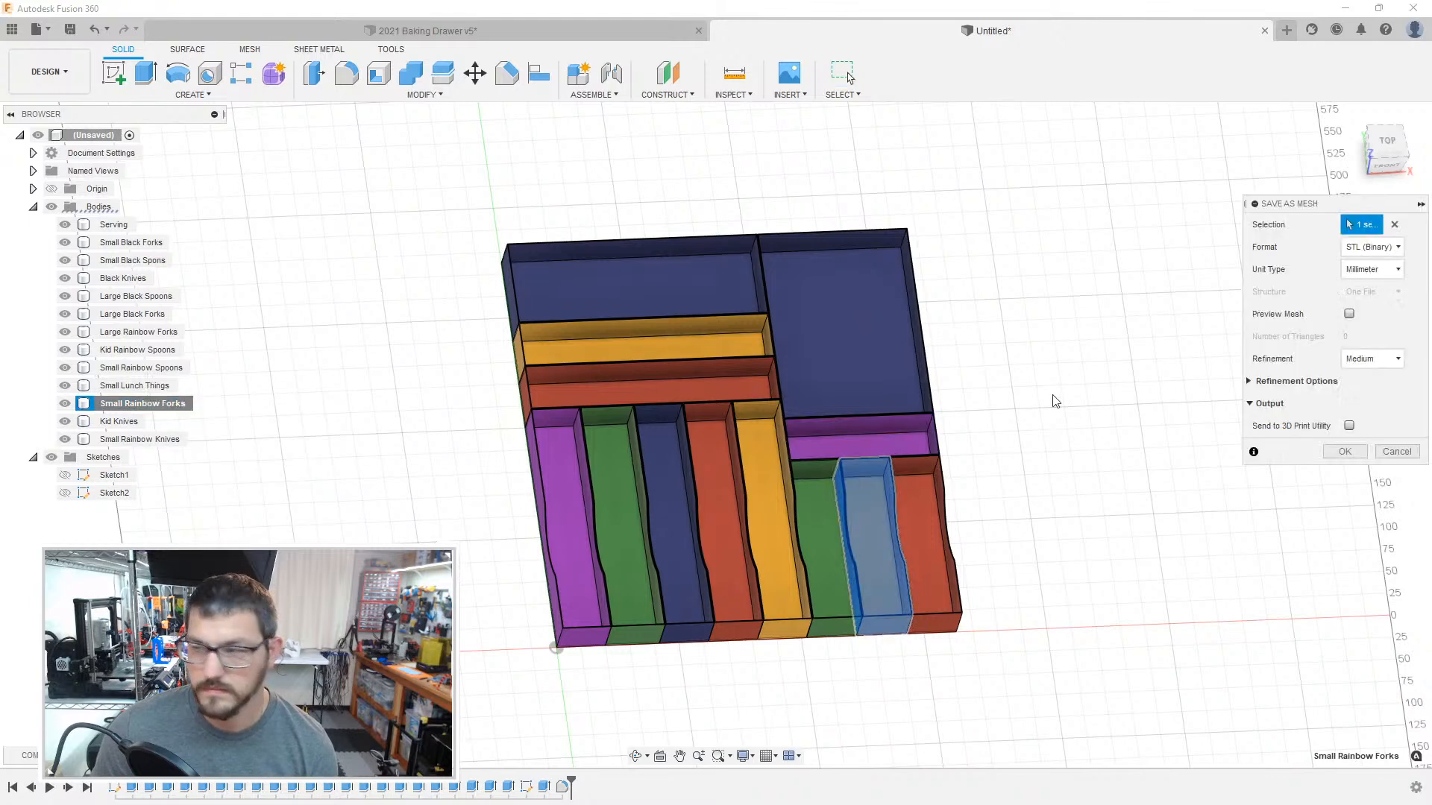
left_click(1338, 453)
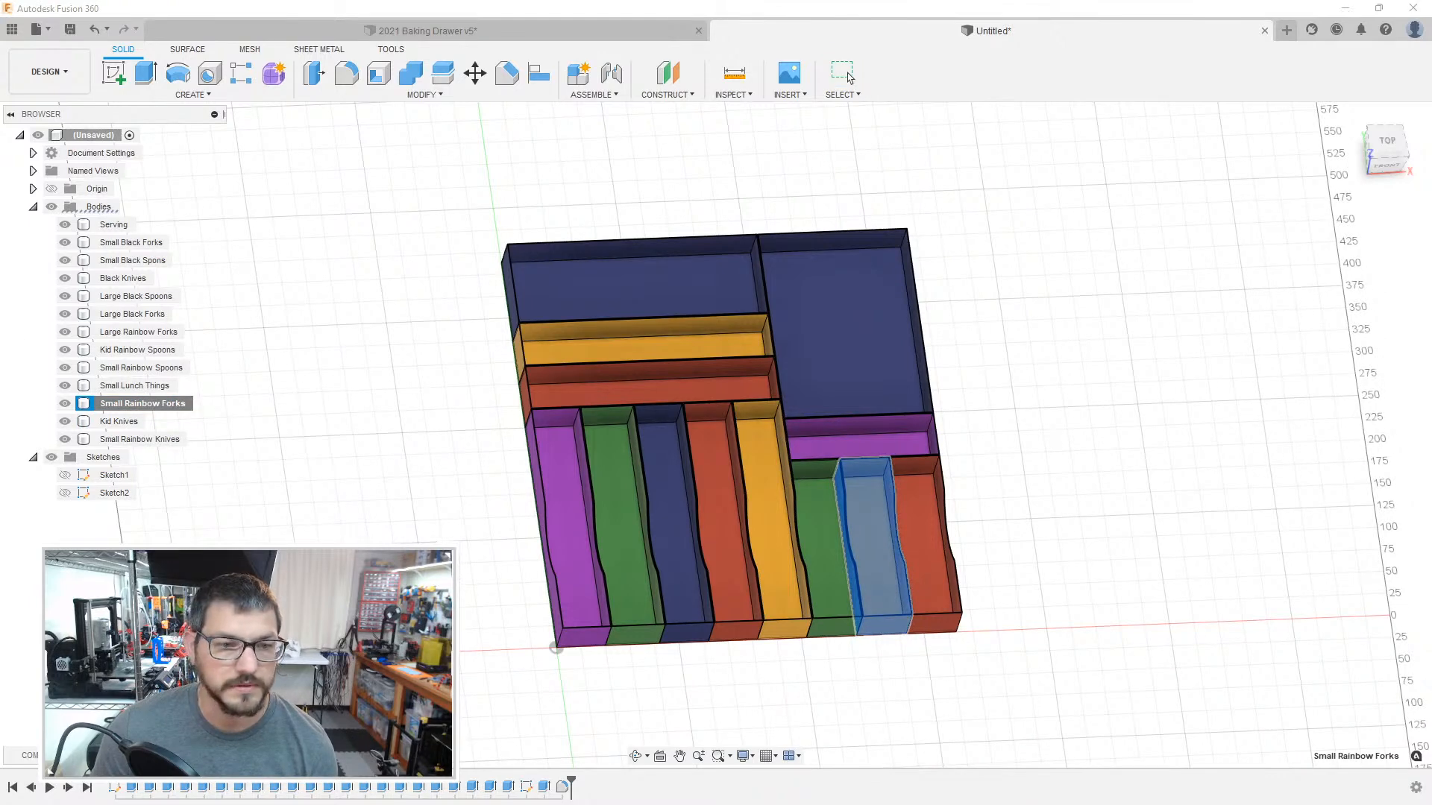
Step: Save the Kid Knives body as a binary STL mesh in millimetres with medium refinement
left_click(112, 421)
right_click(118, 423)
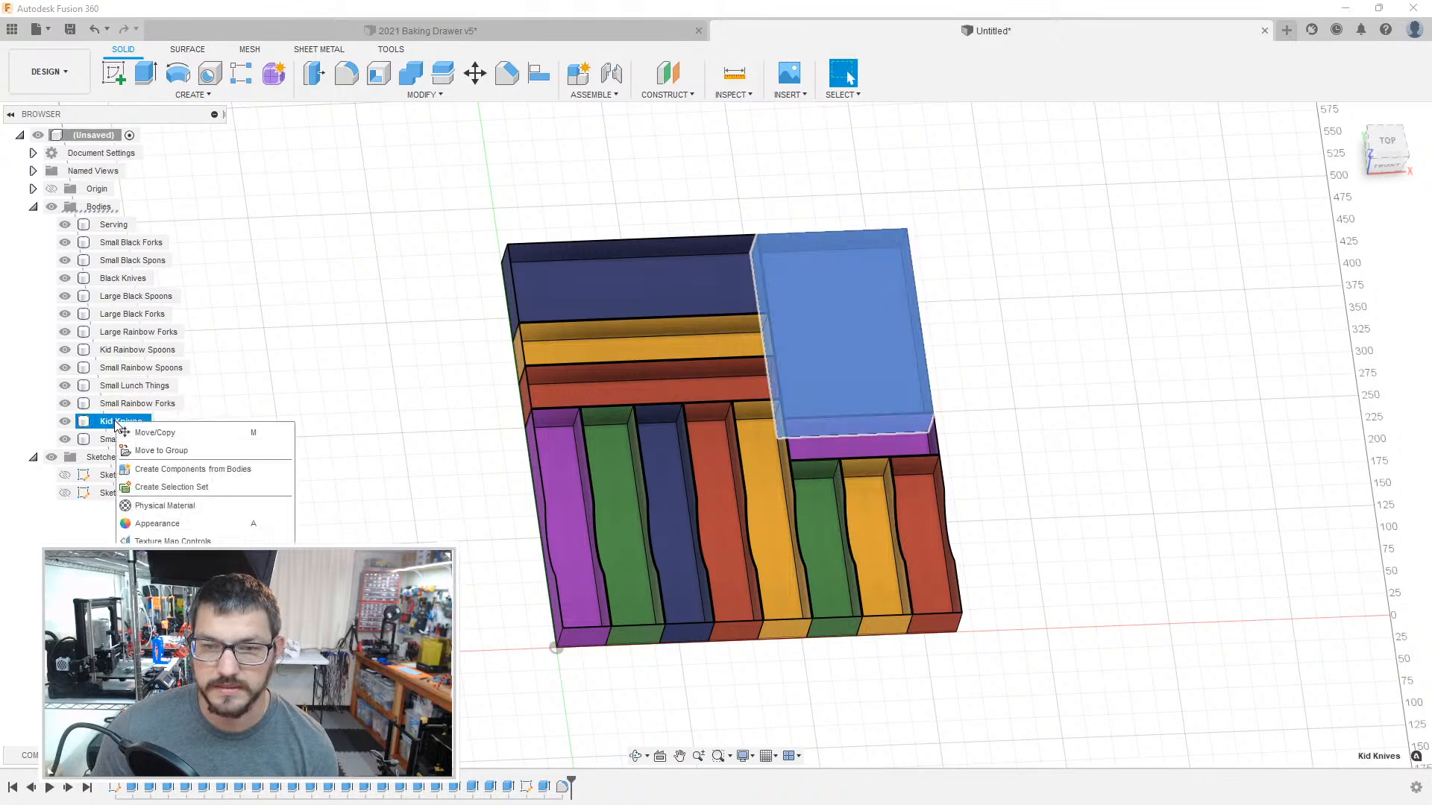
left_click(217, 559)
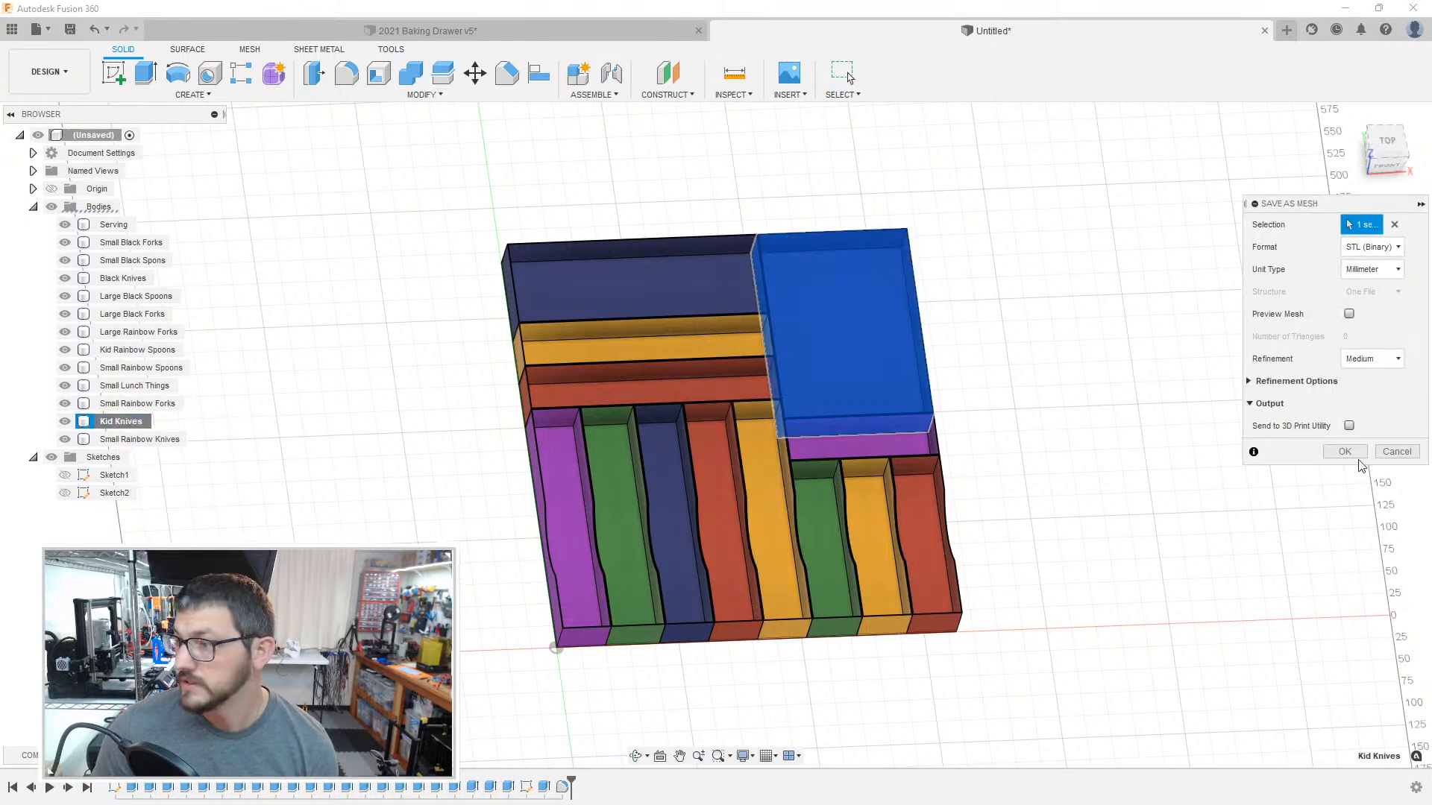
left_click(1357, 461)
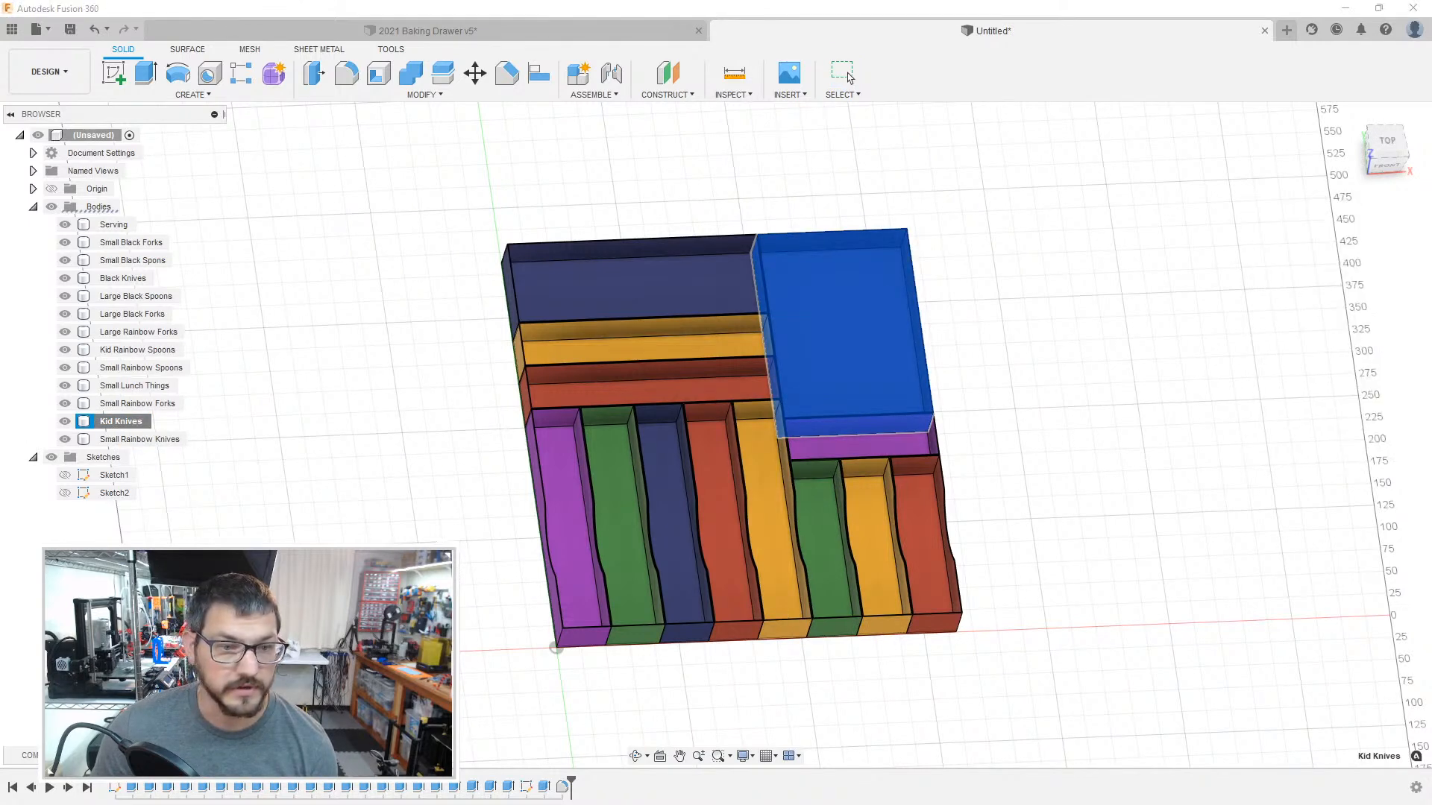
Step: Save the Small Rainbow Knives body as a separate mesh file with the same export settings
left_click(134, 439)
right_click(135, 440)
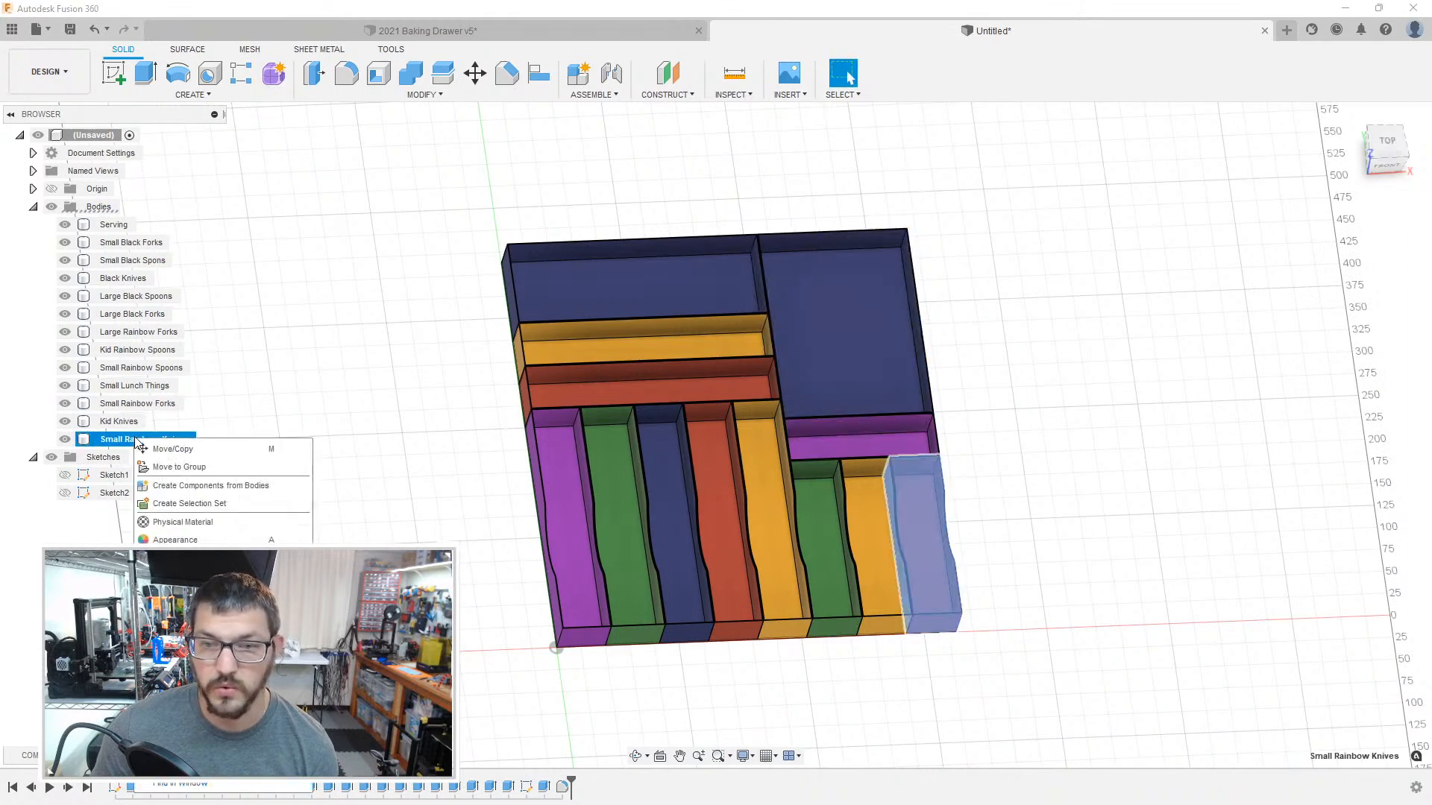
left_click(217, 559)
left_click(1346, 452)
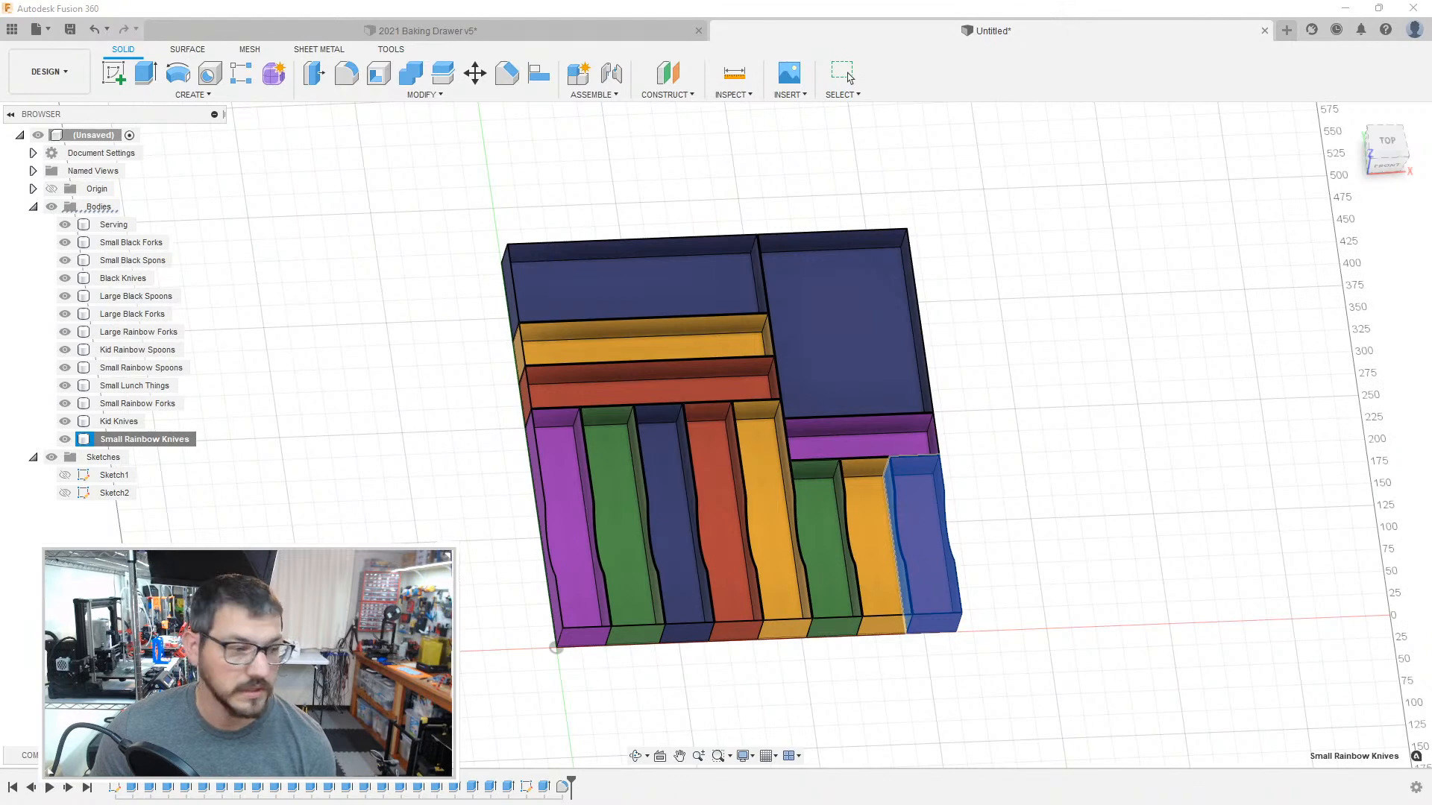
Step: Switch to PrusaSlicer and choose the 0.20mm SPEED @ Mega Tron print preset
left_click(848, 75)
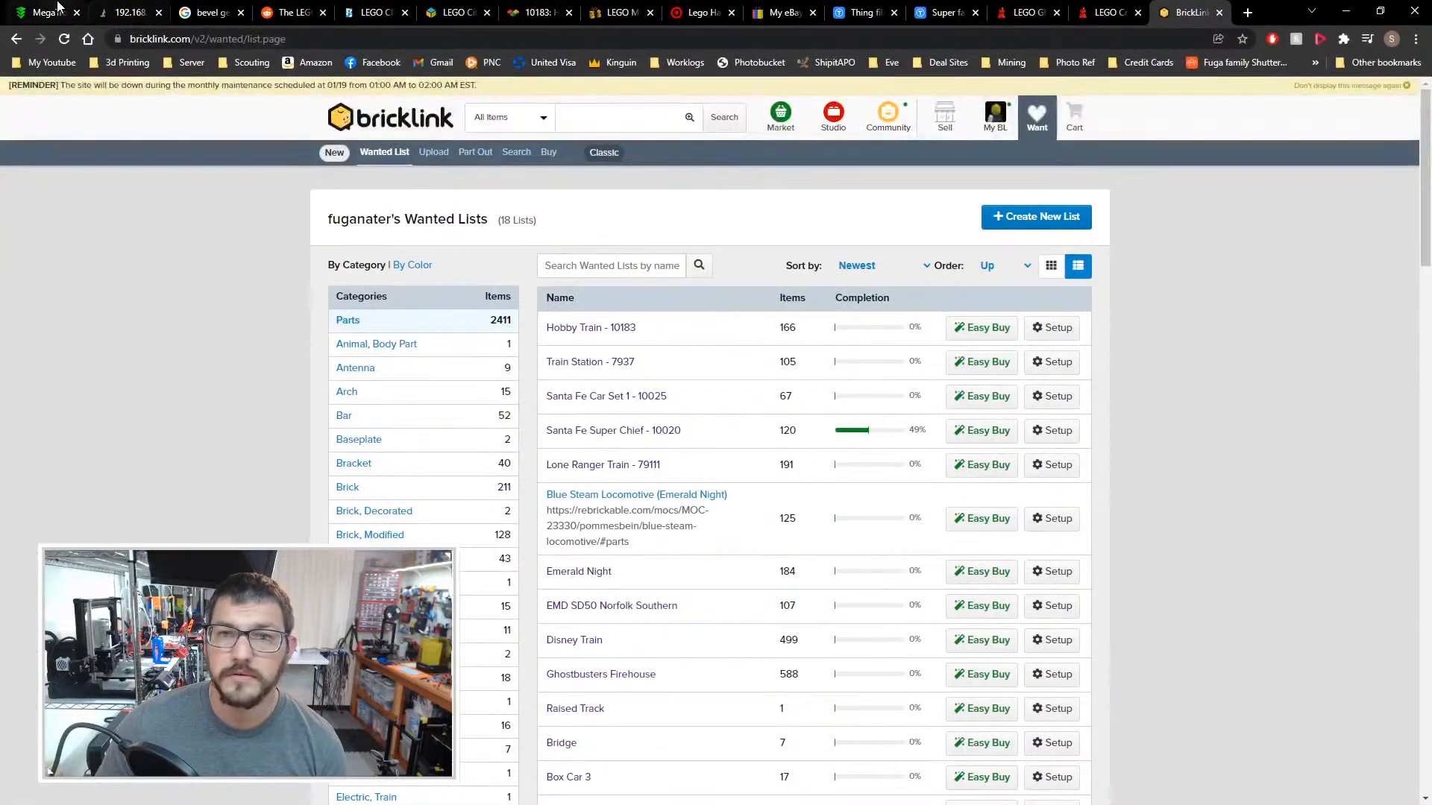
left_click(36, 13)
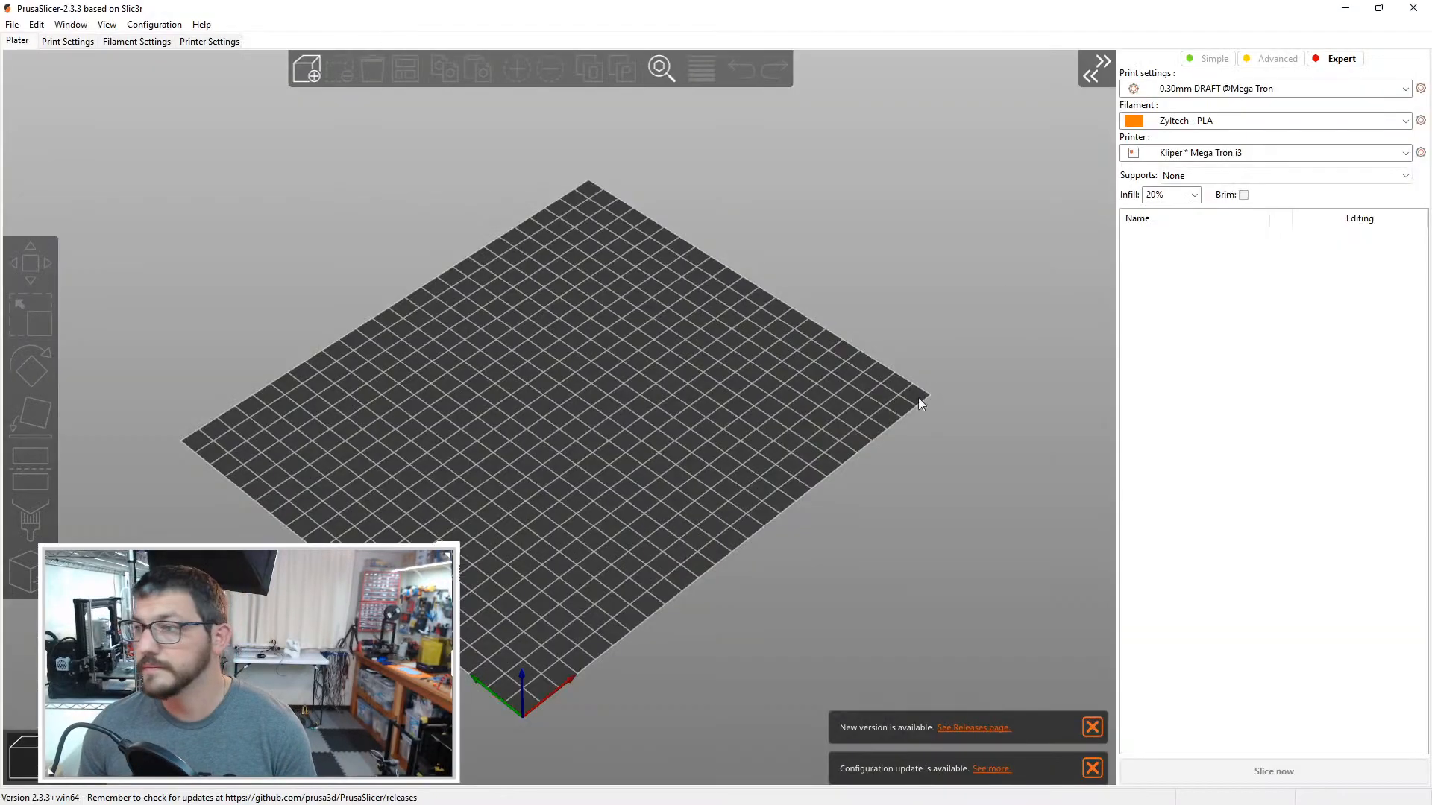
left_click_drag(919, 397, 1145, 211)
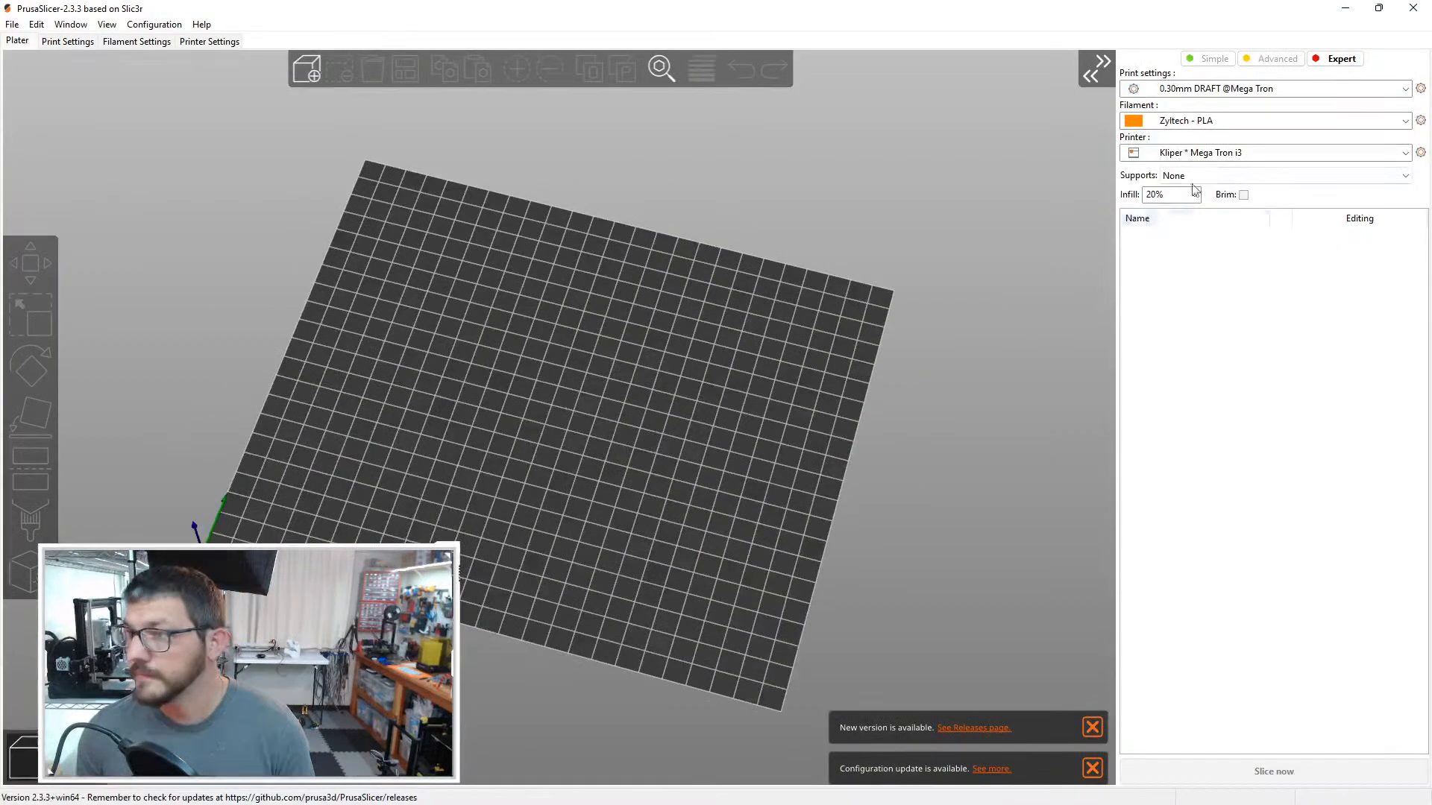
left_click_drag(936, 316, 1214, 128)
left_click(1235, 93)
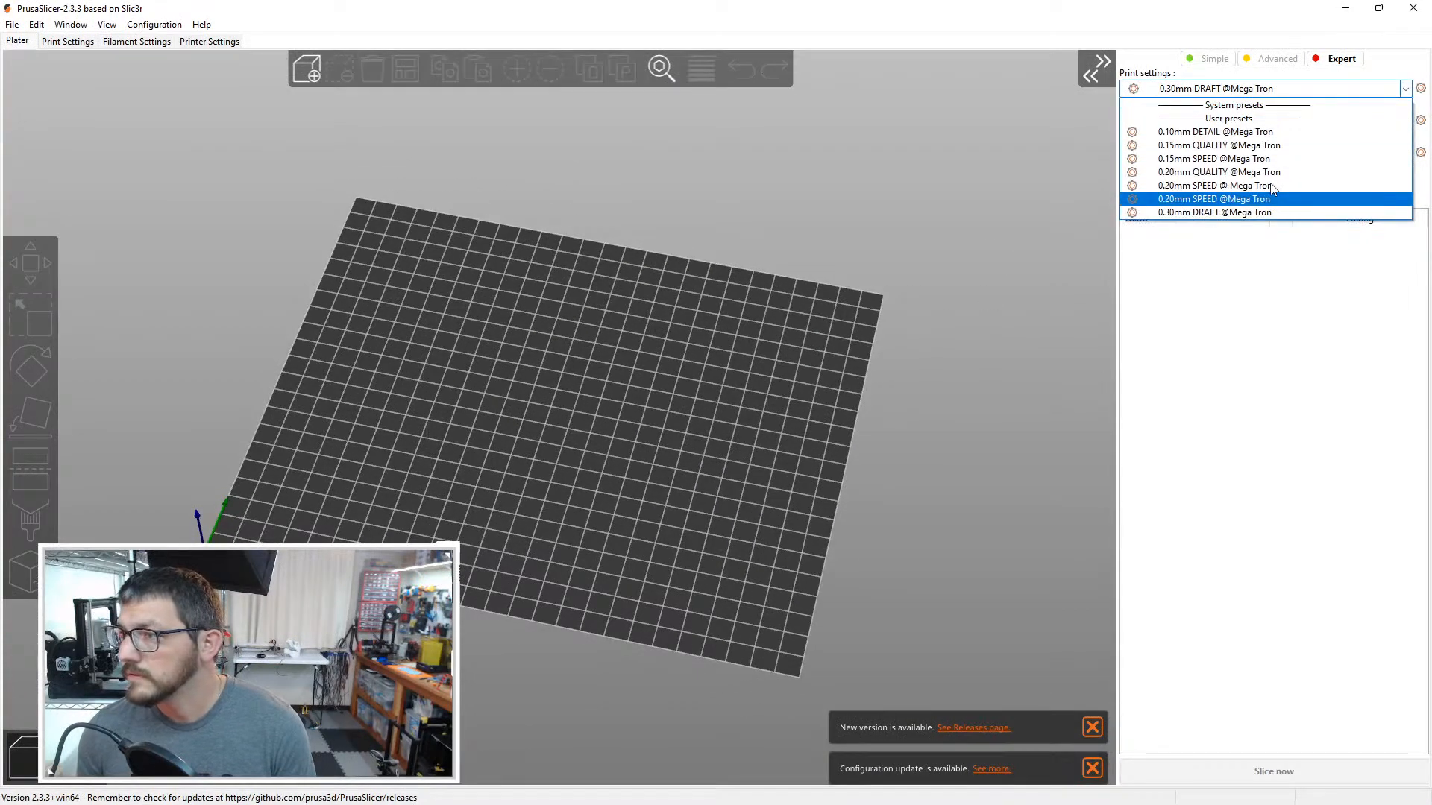
left_click(1253, 185)
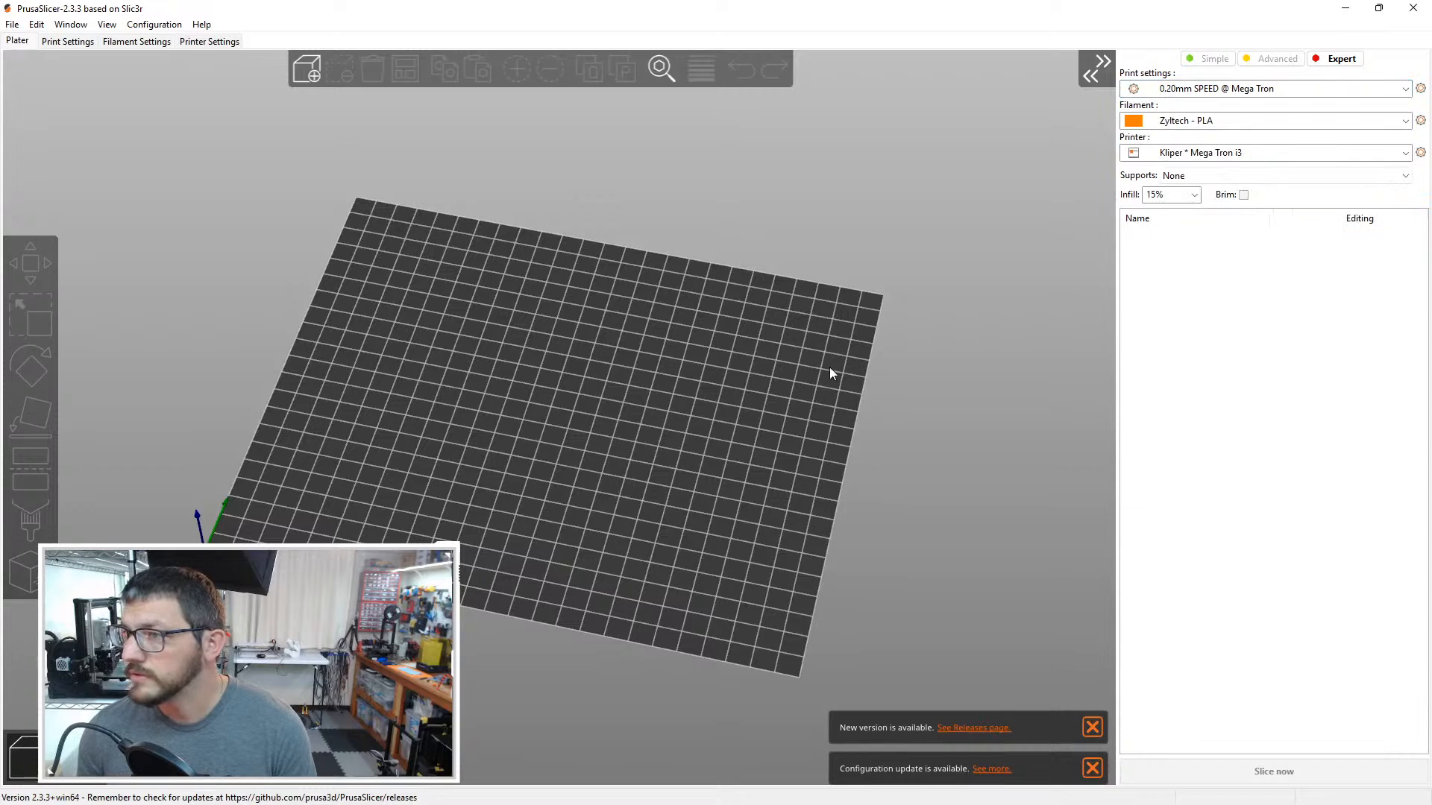
Step: Review the preset's layer and perimeter settings and return to the build plate
left_click_drag(831, 373, 855, 345)
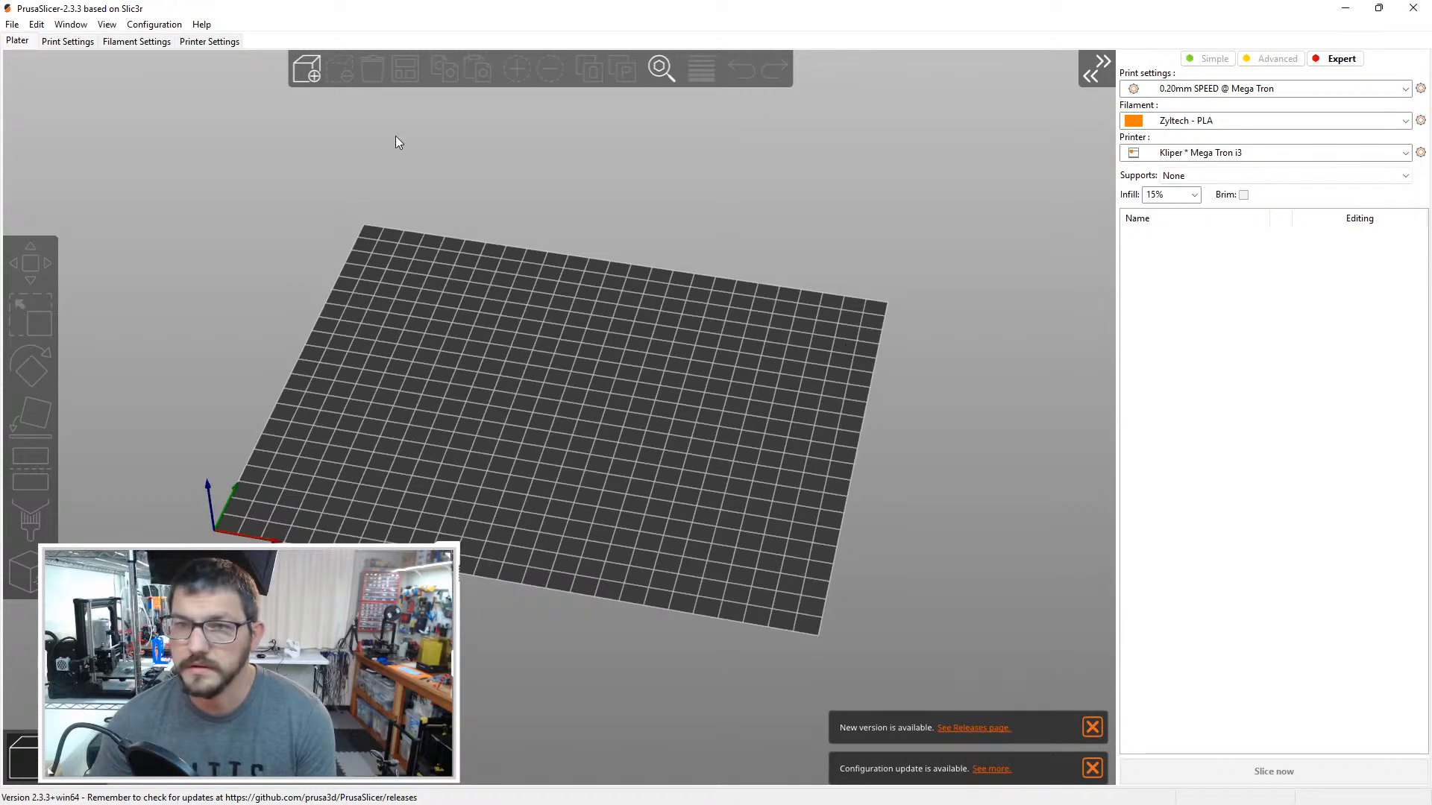
left_click(68, 41)
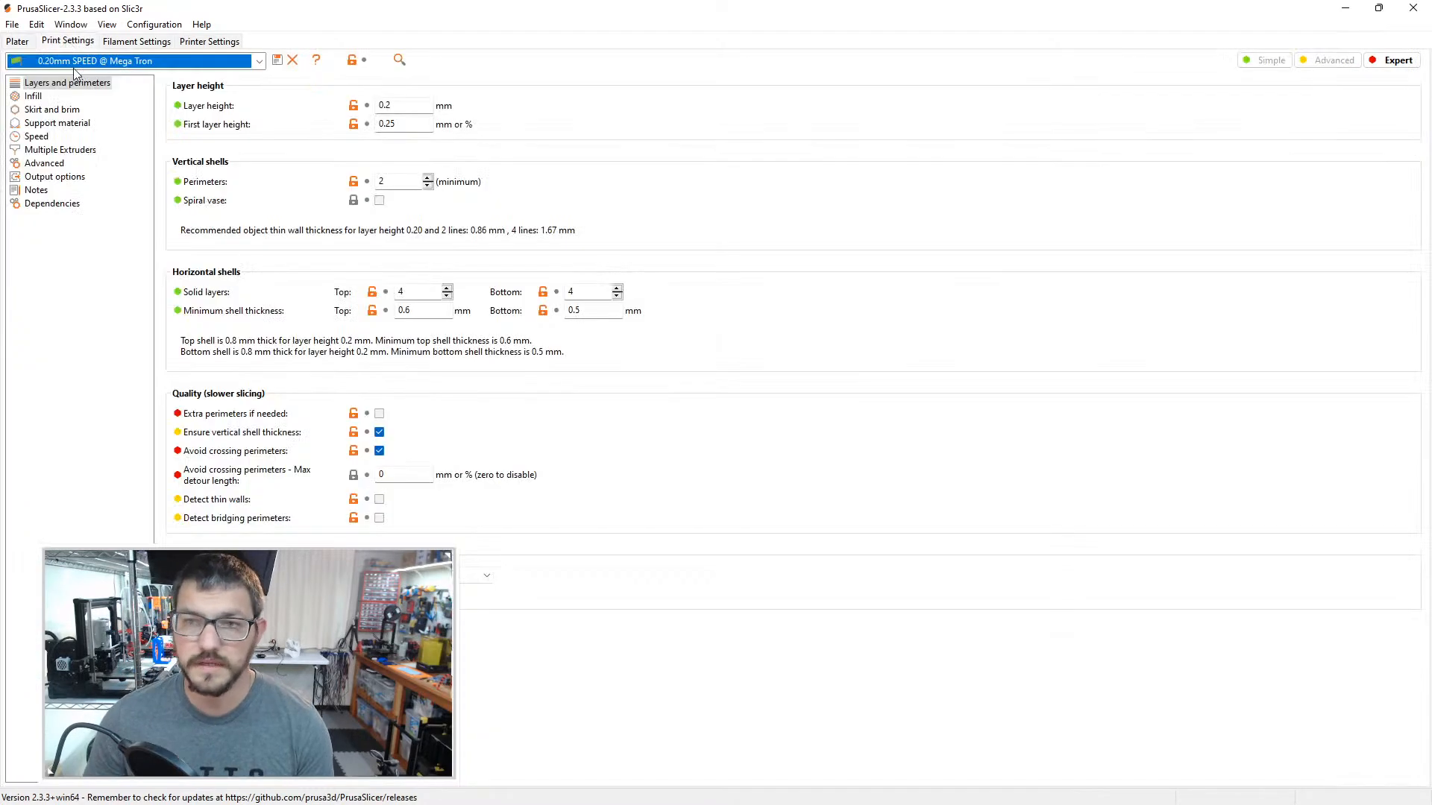
left_click(18, 41)
Step: Import the small rainbow utensil box's STL and turn it a quarter turn so its length runs across the bed
key("ctrl+i")
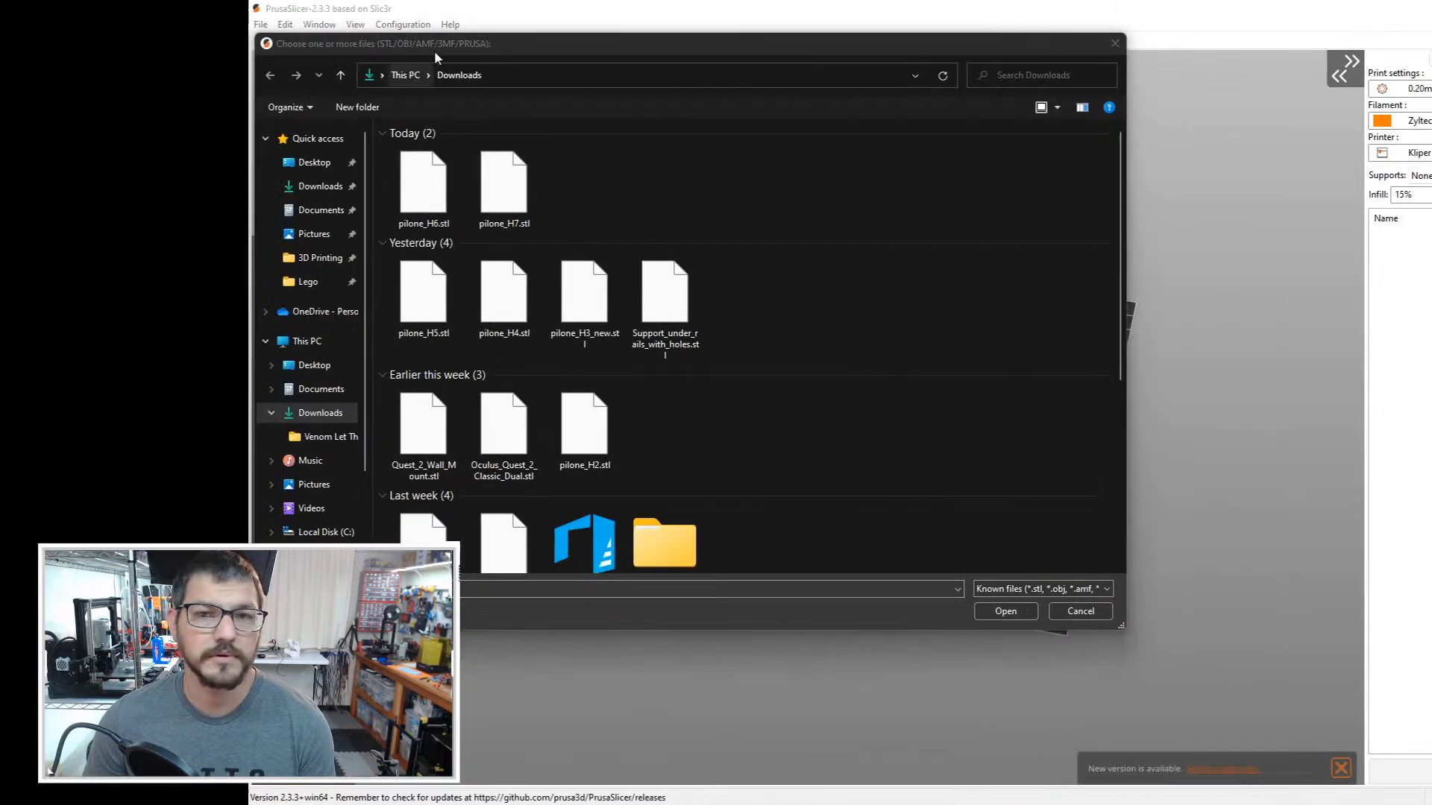
left_click_drag(189, 50, 0, 75)
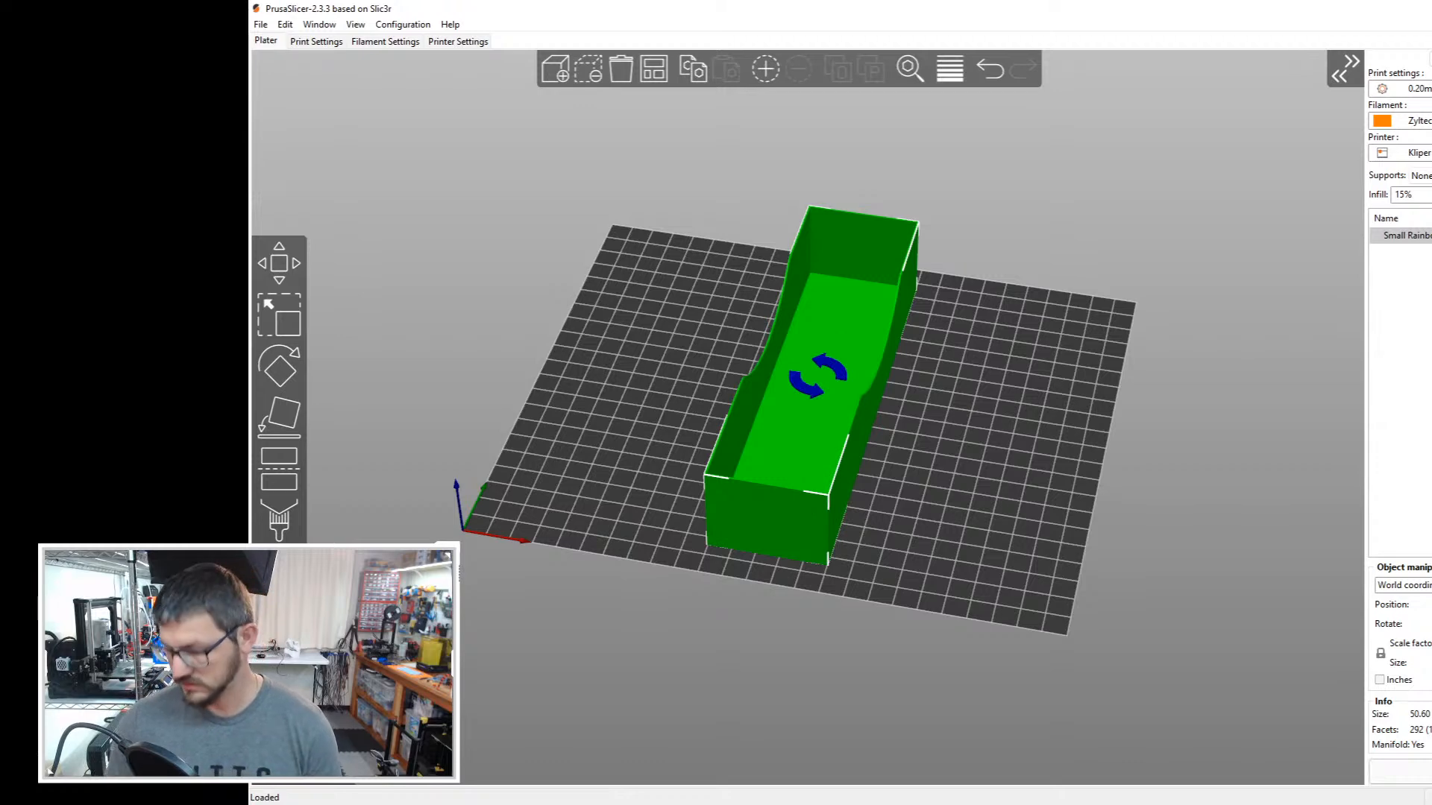
key("Return")
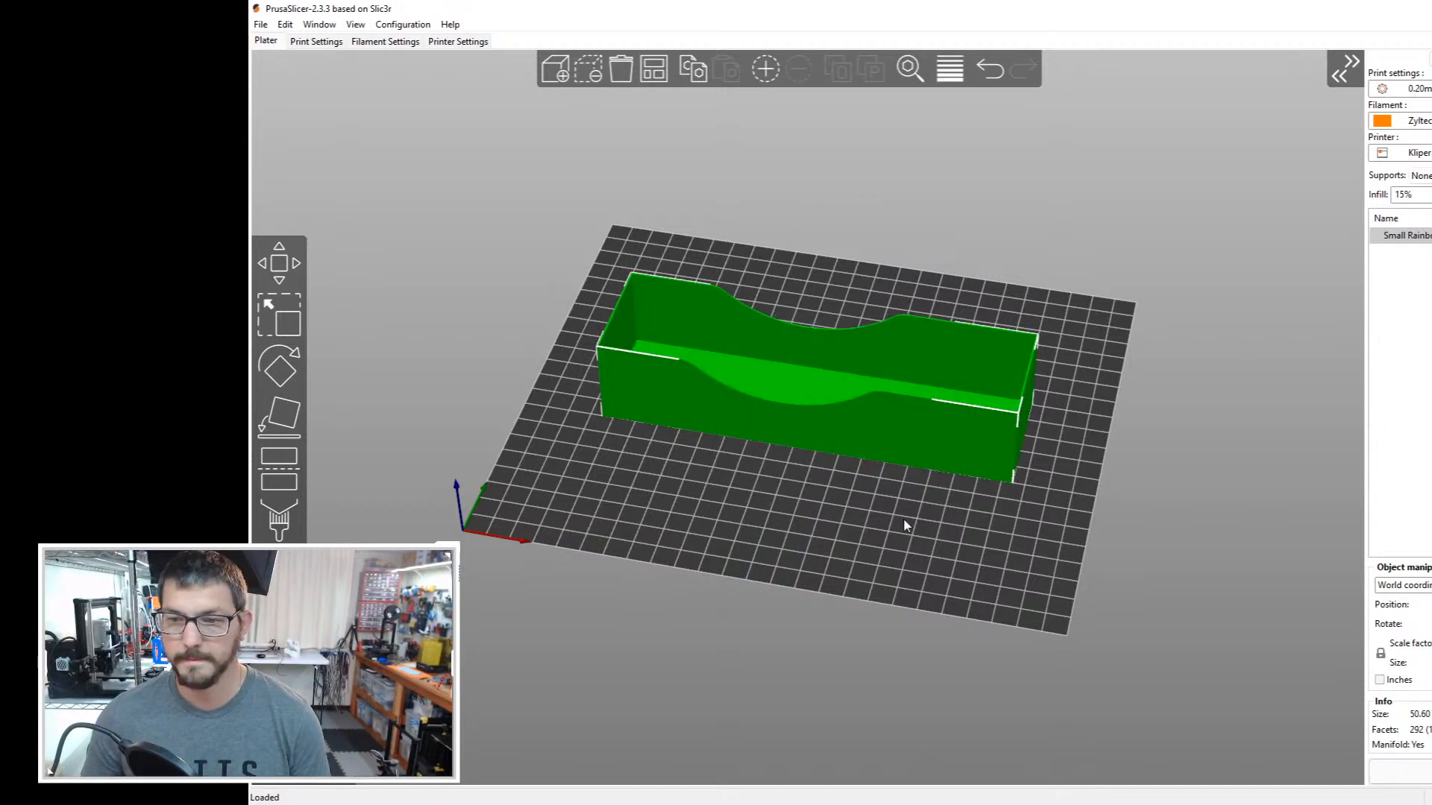
Step: Slice the notched box with the chosen preset
left_click(904, 526)
left_click_drag(819, 510, 832, 516)
left_click(1412, 772)
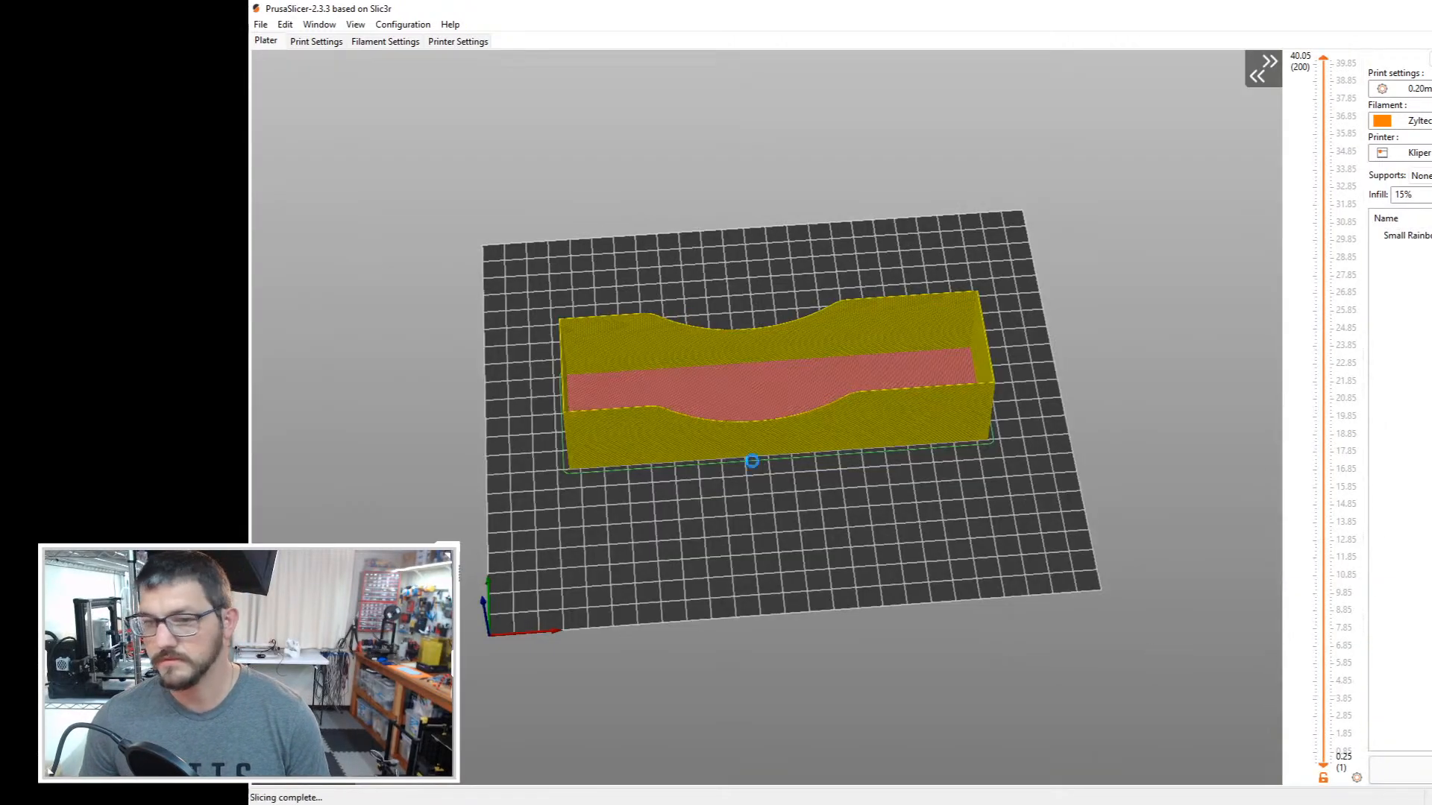
Step: Examine the sliced preview's wall lines, floor infill and corners up close and as a whole
scroll(579, 399, "up", 15)
right_click_drag(565, 396, 1108, 382)
right_click_drag(314, 335, 856, 425)
scroll(740, 383, "up", 7)
right_click_drag(956, 376, 906, 405)
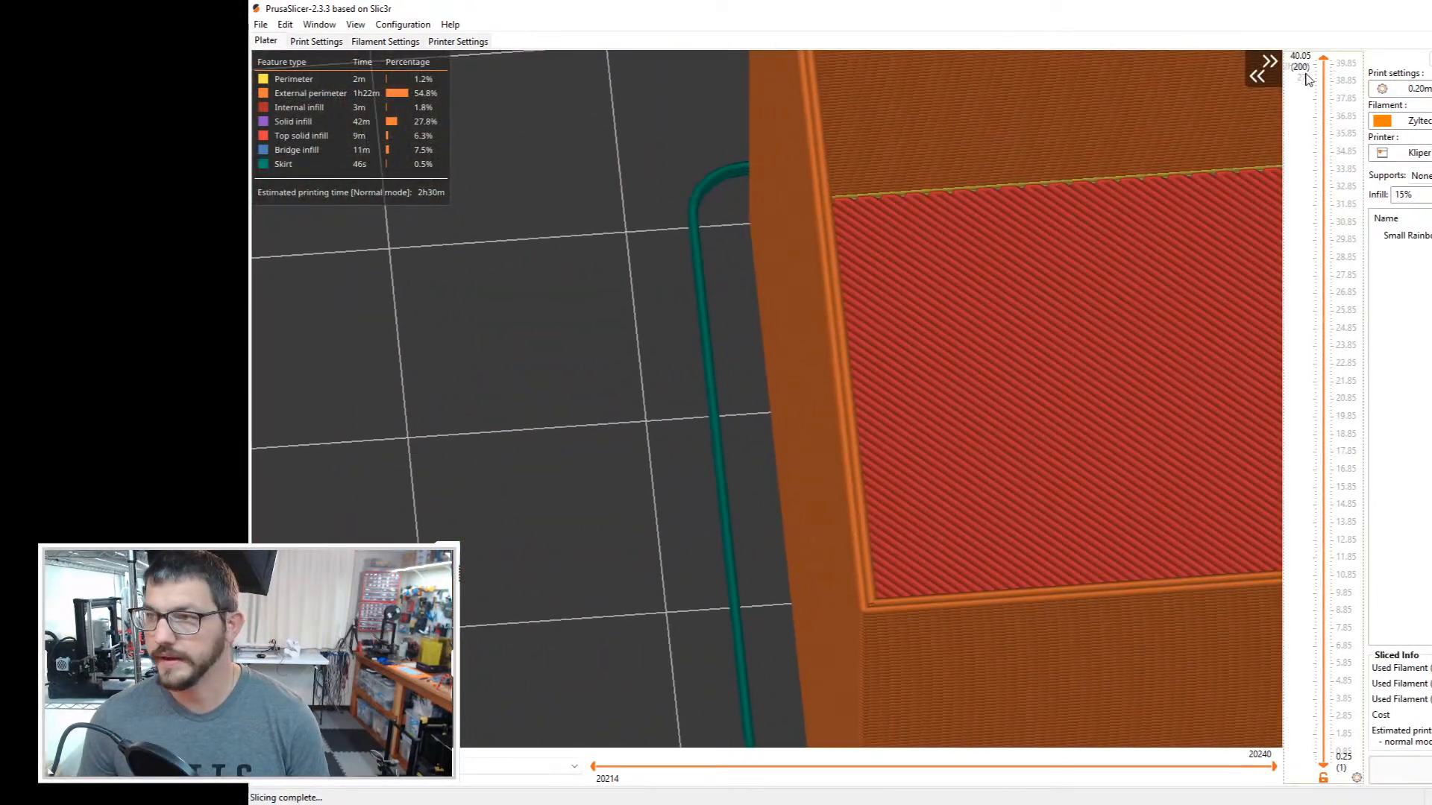
left_click_drag(1321, 93, 1256, 58)
scroll(1007, 519, "down", 17)
right_click_drag(1044, 454, 802, 488)
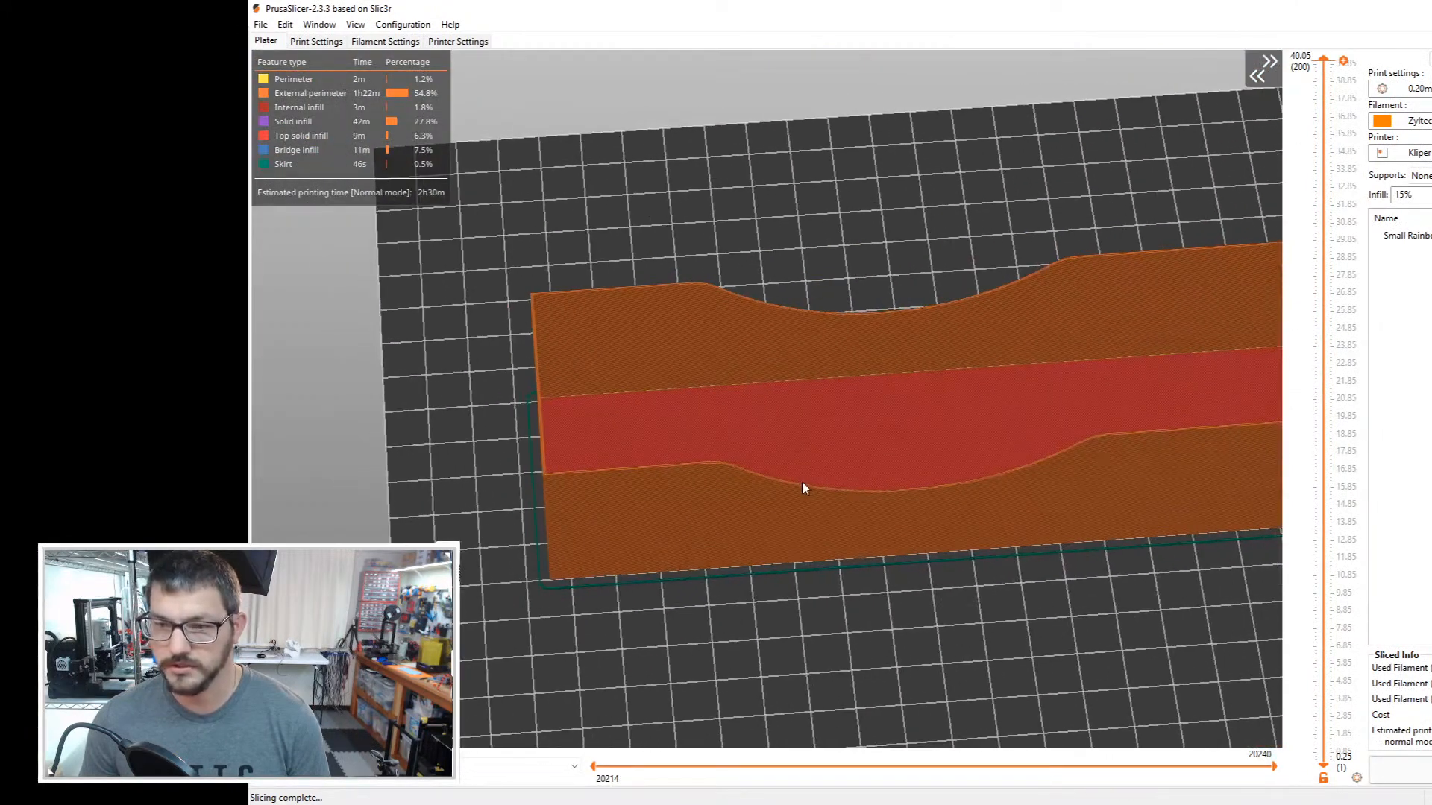
scroll(654, 513, "down", 3)
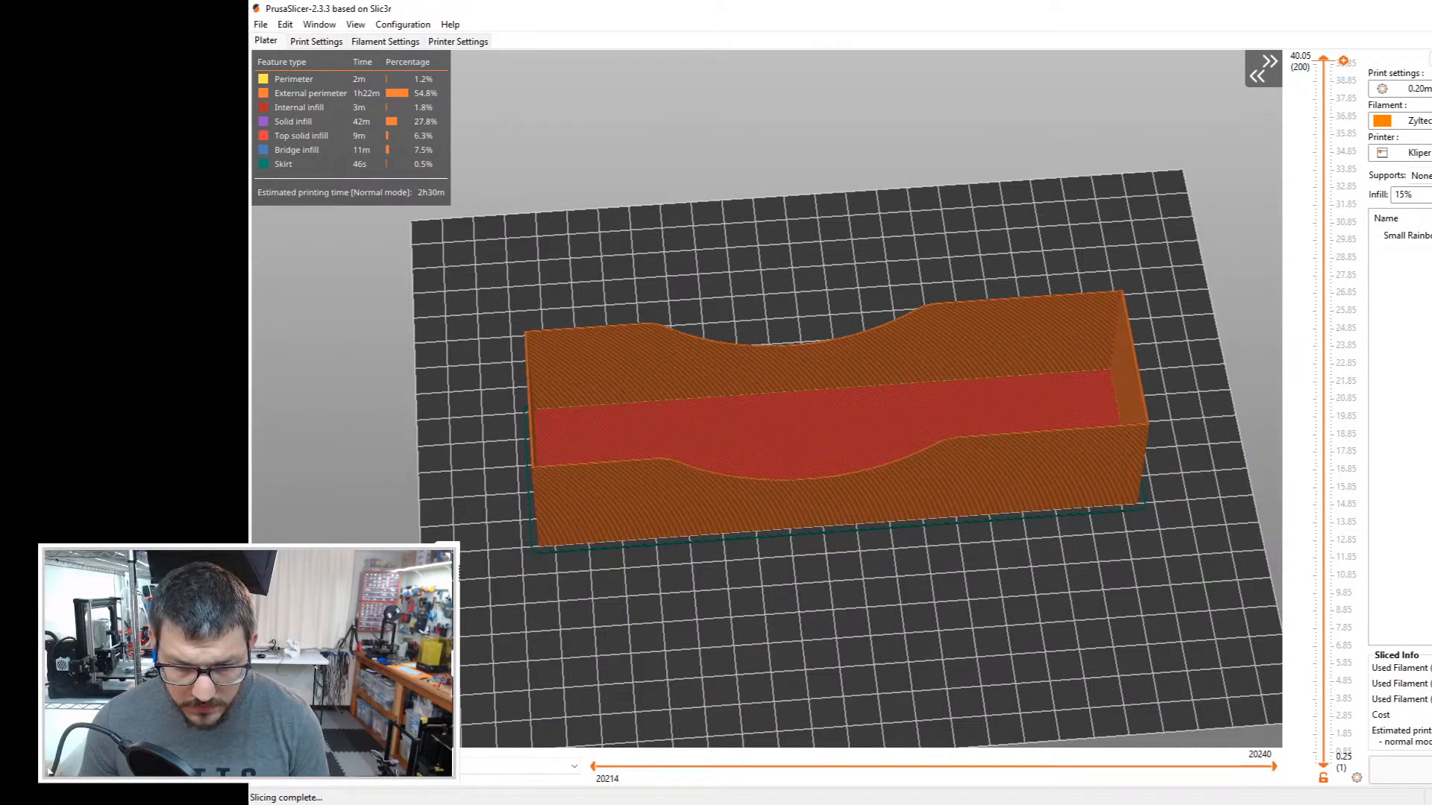
Step: Show travel moves in the sliced preview and inspect their paths across the box floor
left_click(522, 765)
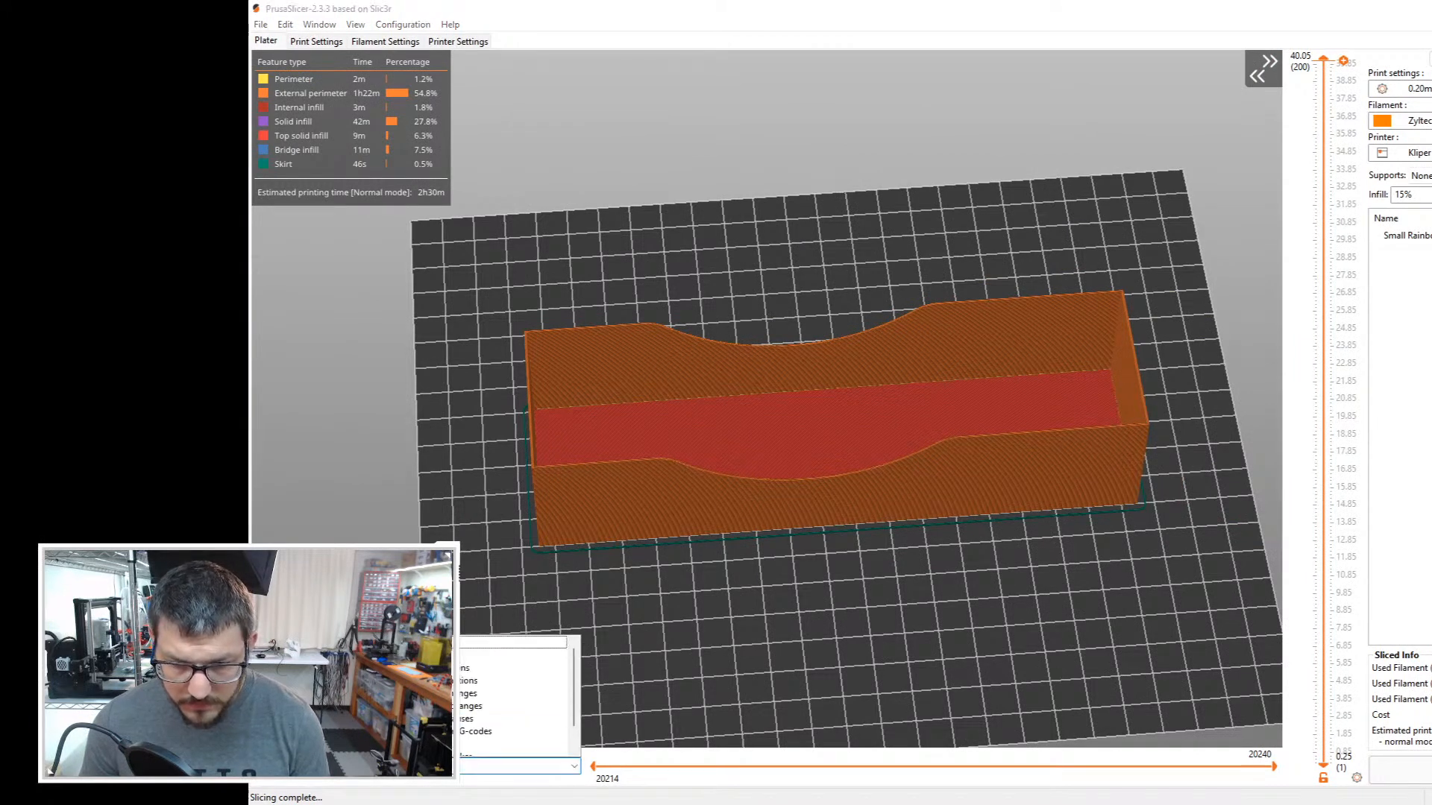
left_click(440, 643)
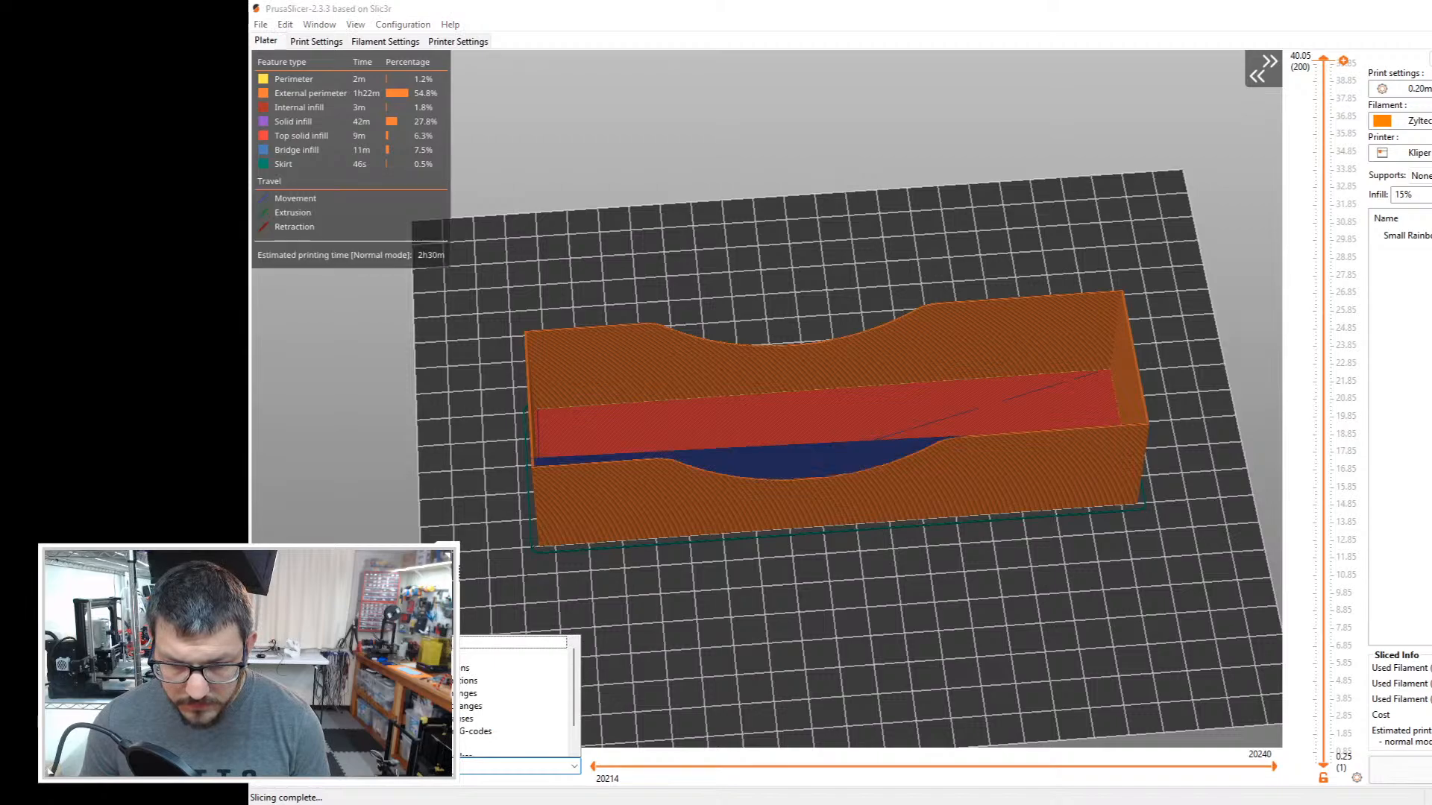
left_click(446, 522)
left_click_drag(447, 520, 652, 544)
scroll(970, 217, "up", 5)
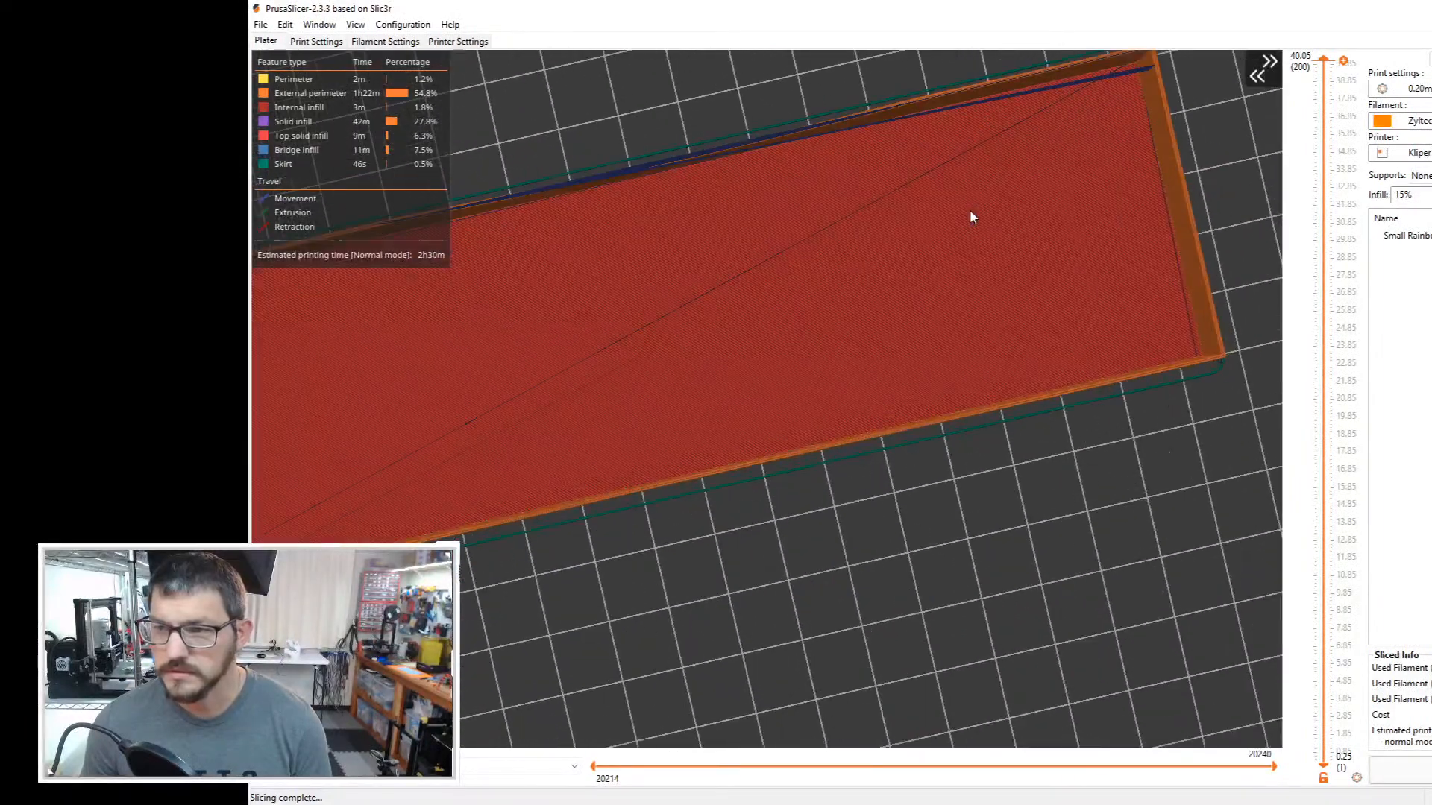
left_click_drag(1056, 117, 1062, 153)
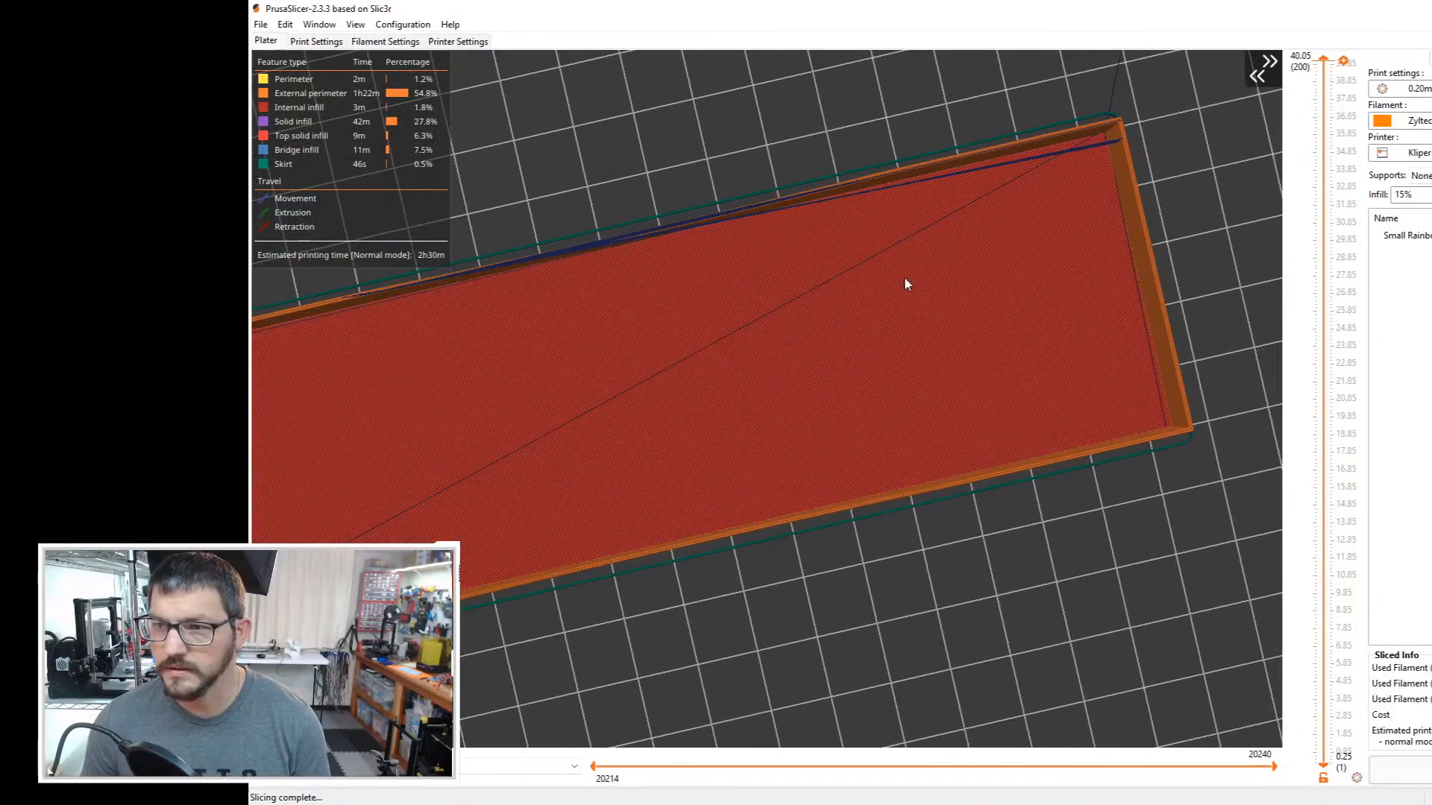
left_click_drag(904, 285, 642, 345)
scroll(634, 314, "down", 5)
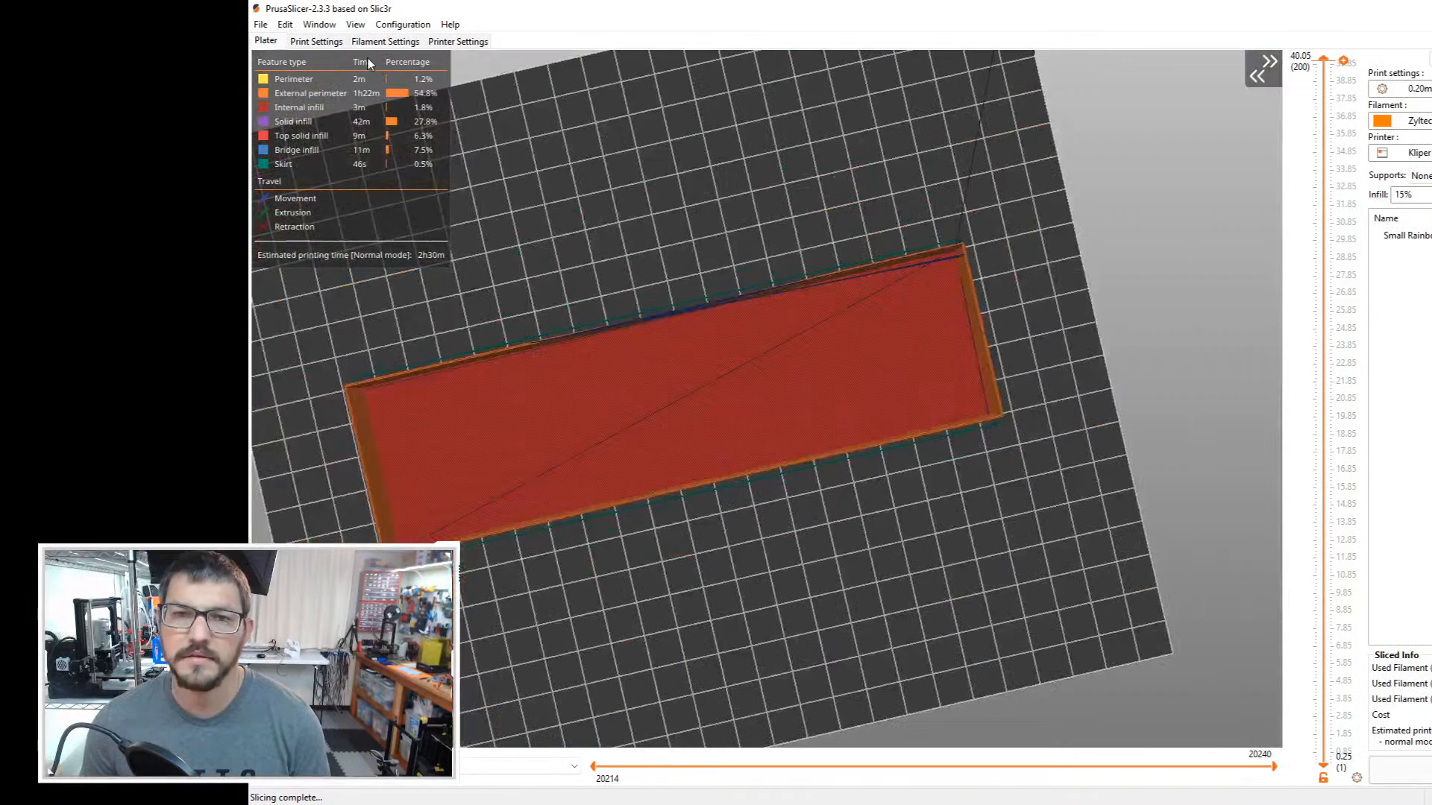
Step: Review the printer's extruder retraction, machine limits, custom G-code and general settings
left_click(339, 43)
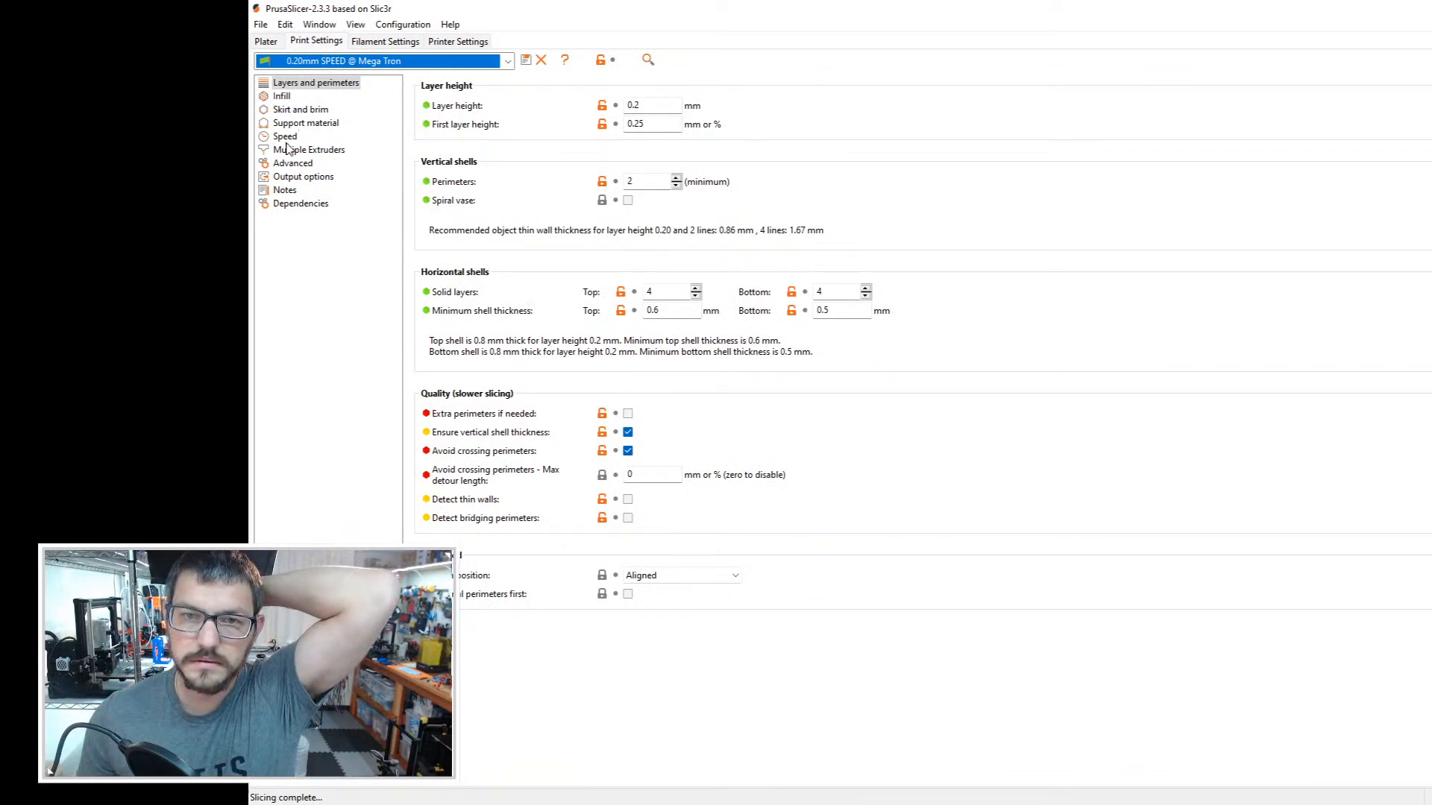
left_click(456, 41)
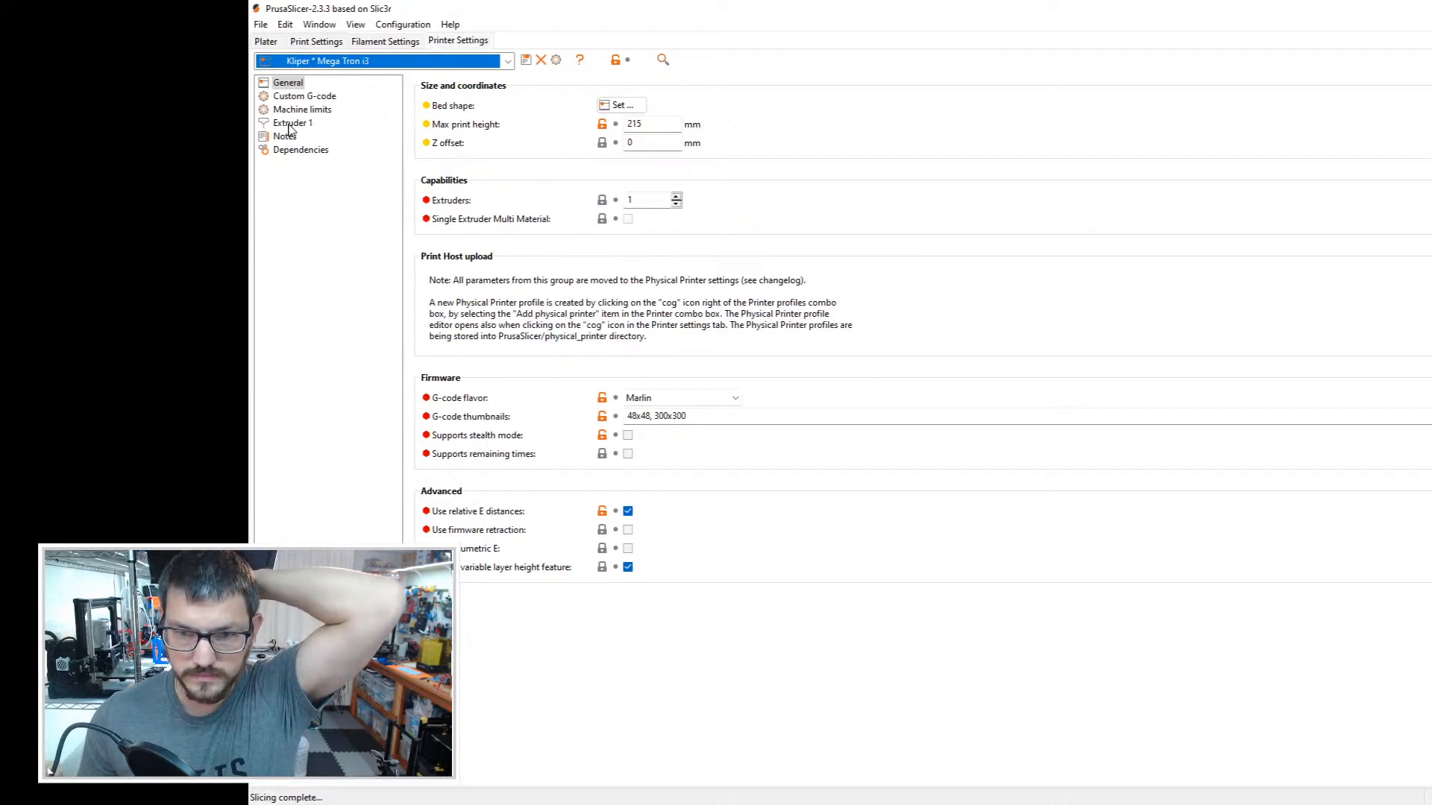
left_click(291, 125)
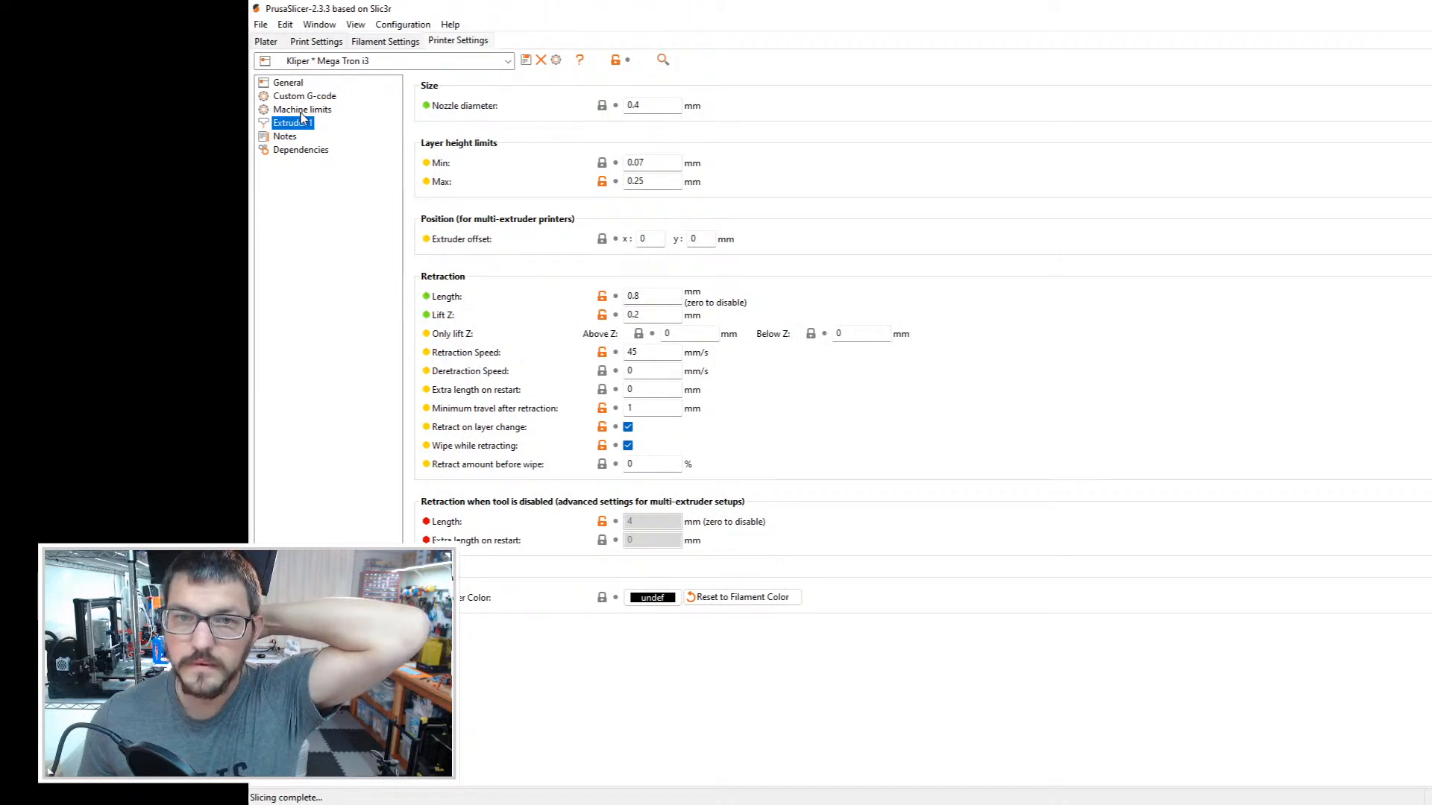
left_click(302, 110)
left_click(302, 96)
left_click(299, 85)
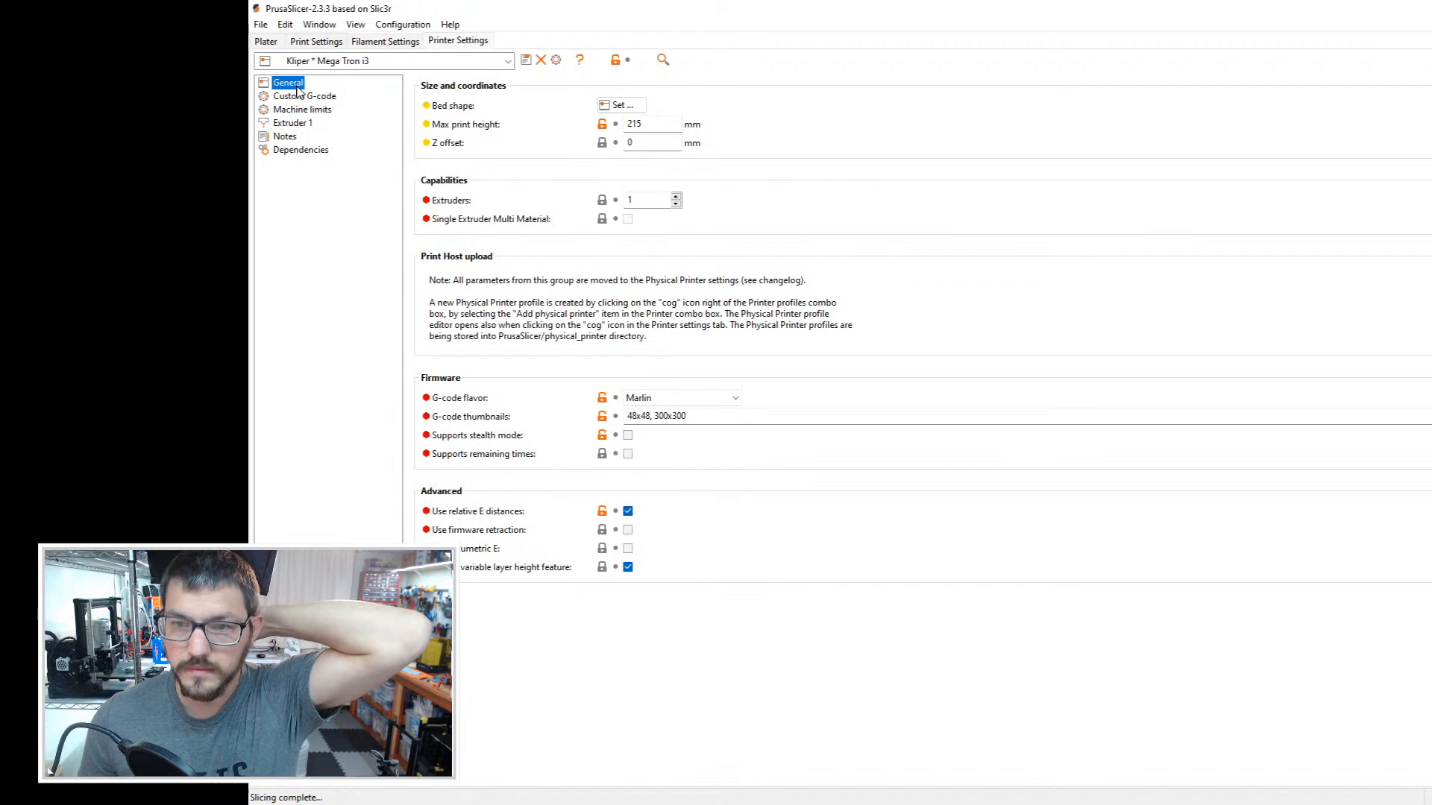
Step: Look through the print settings for support, speed, extruders, extrusion widths, output, skirt and infill for an option affecting travel moves
left_click(316, 41)
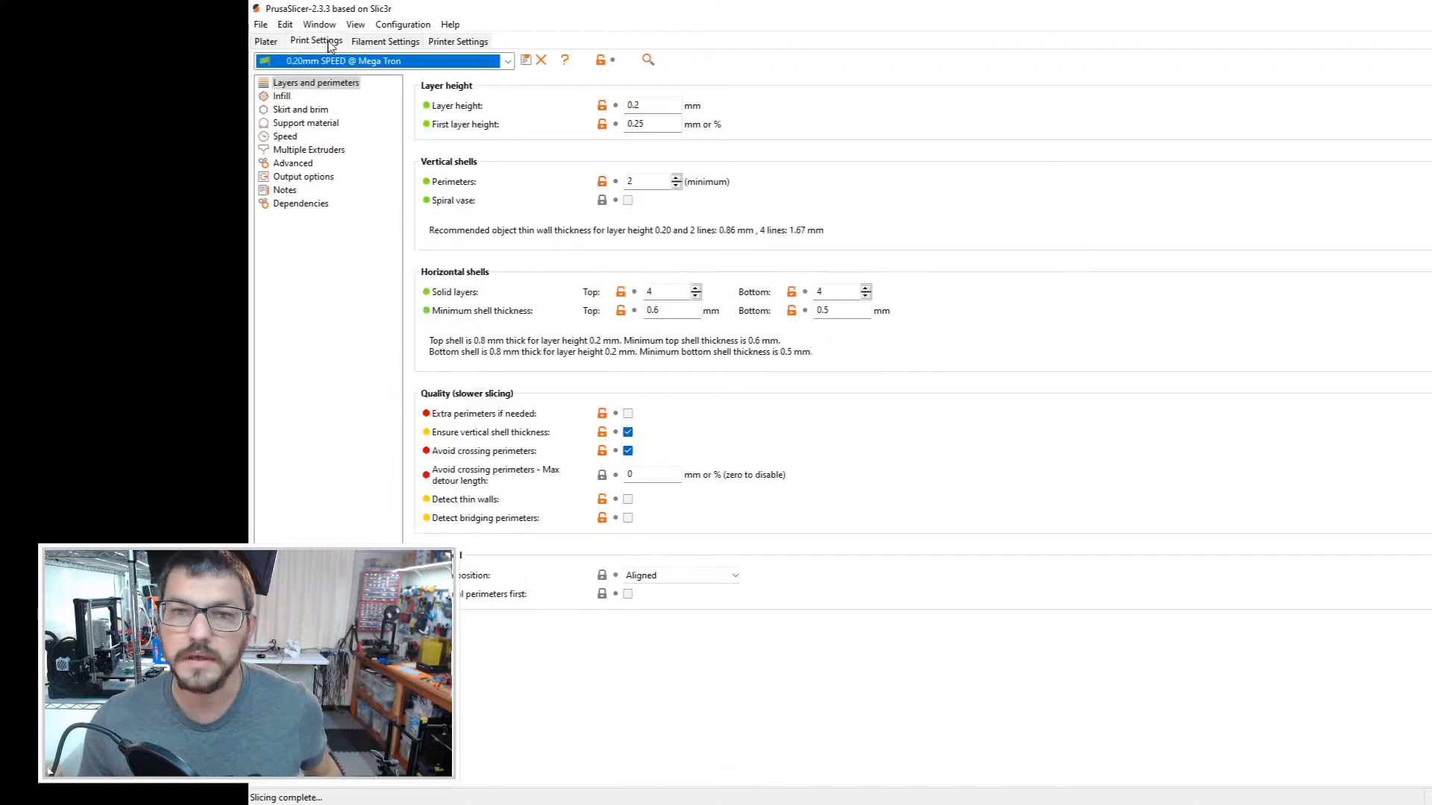
left_click(298, 123)
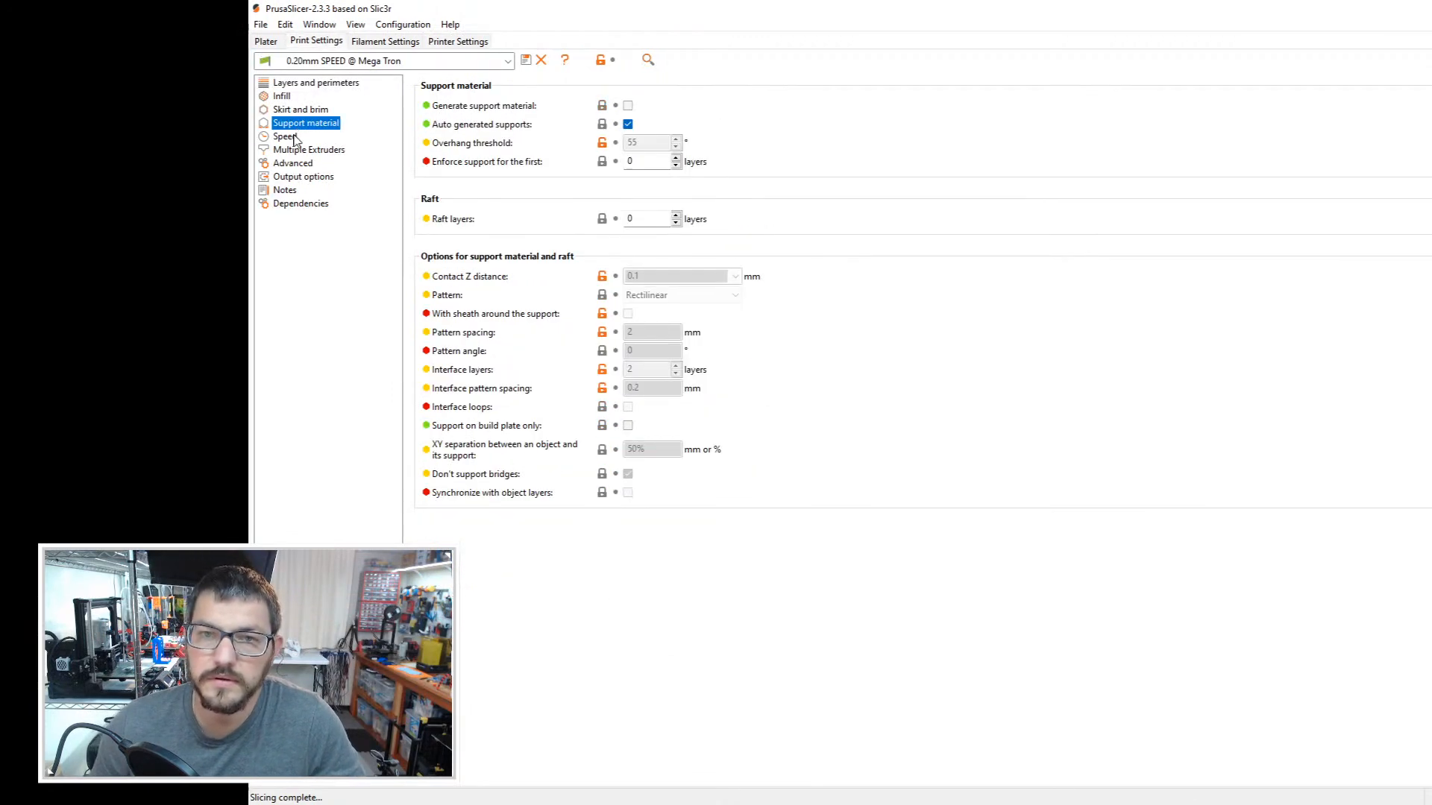
left_click(292, 137)
left_click(305, 151)
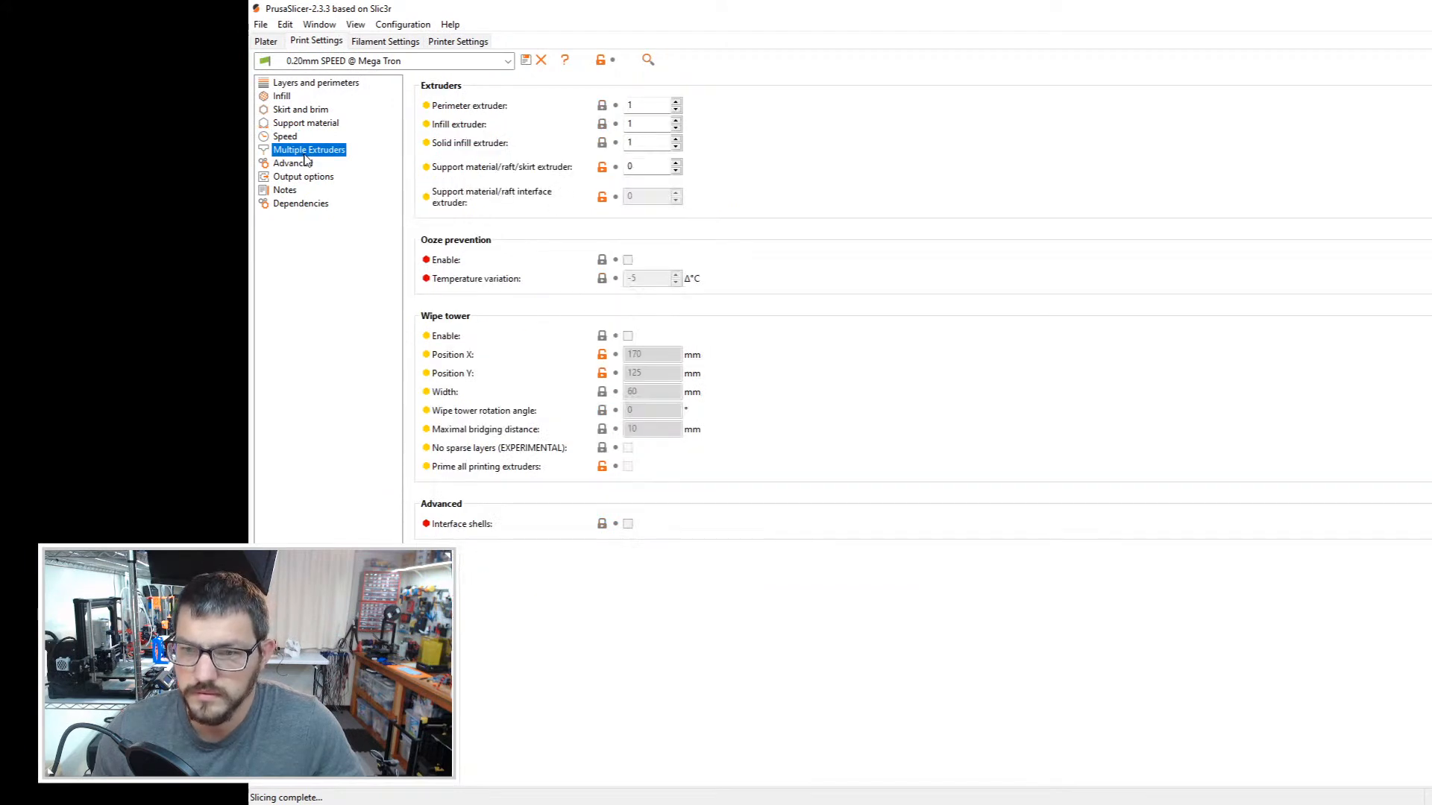
left_click(305, 166)
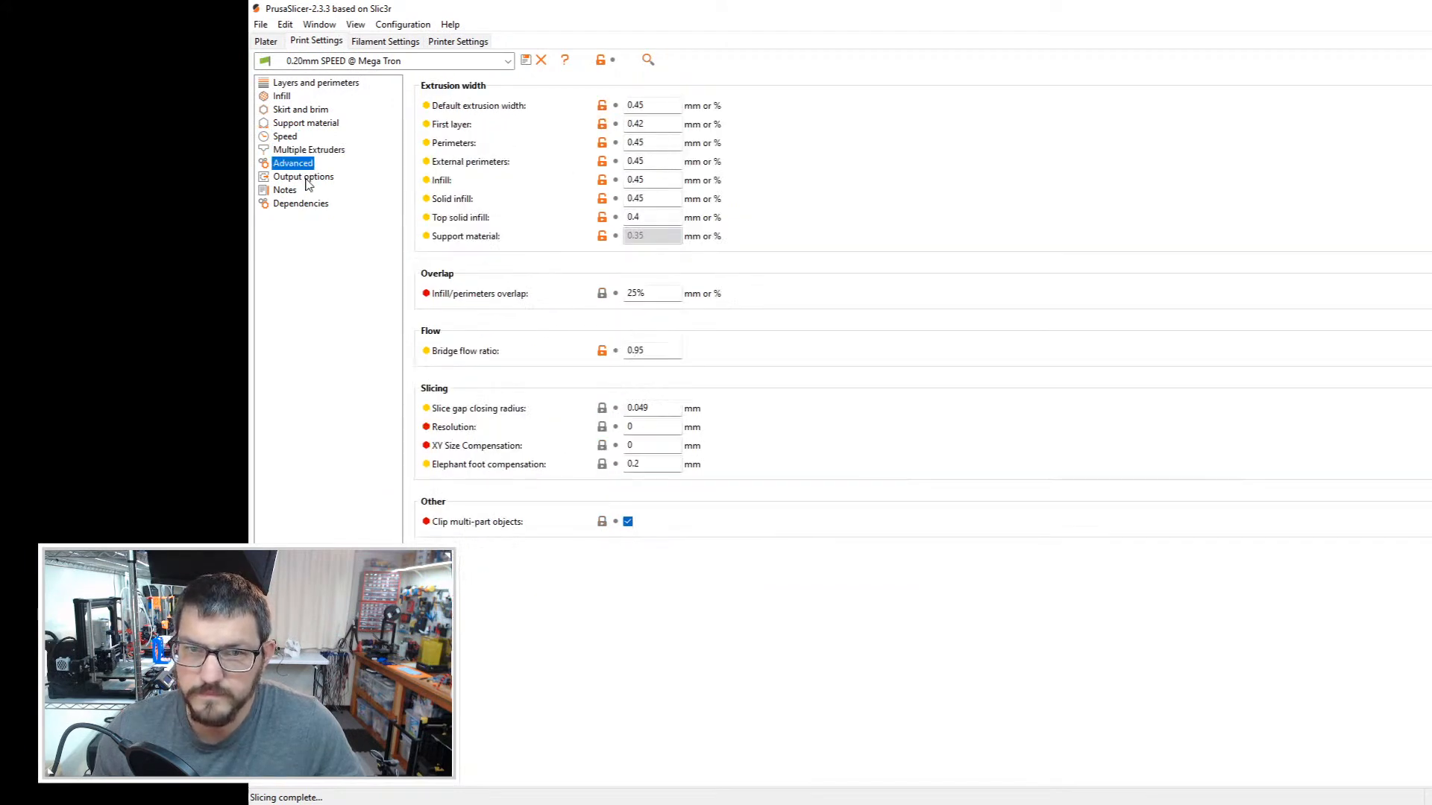
left_click(306, 179)
left_click(313, 110)
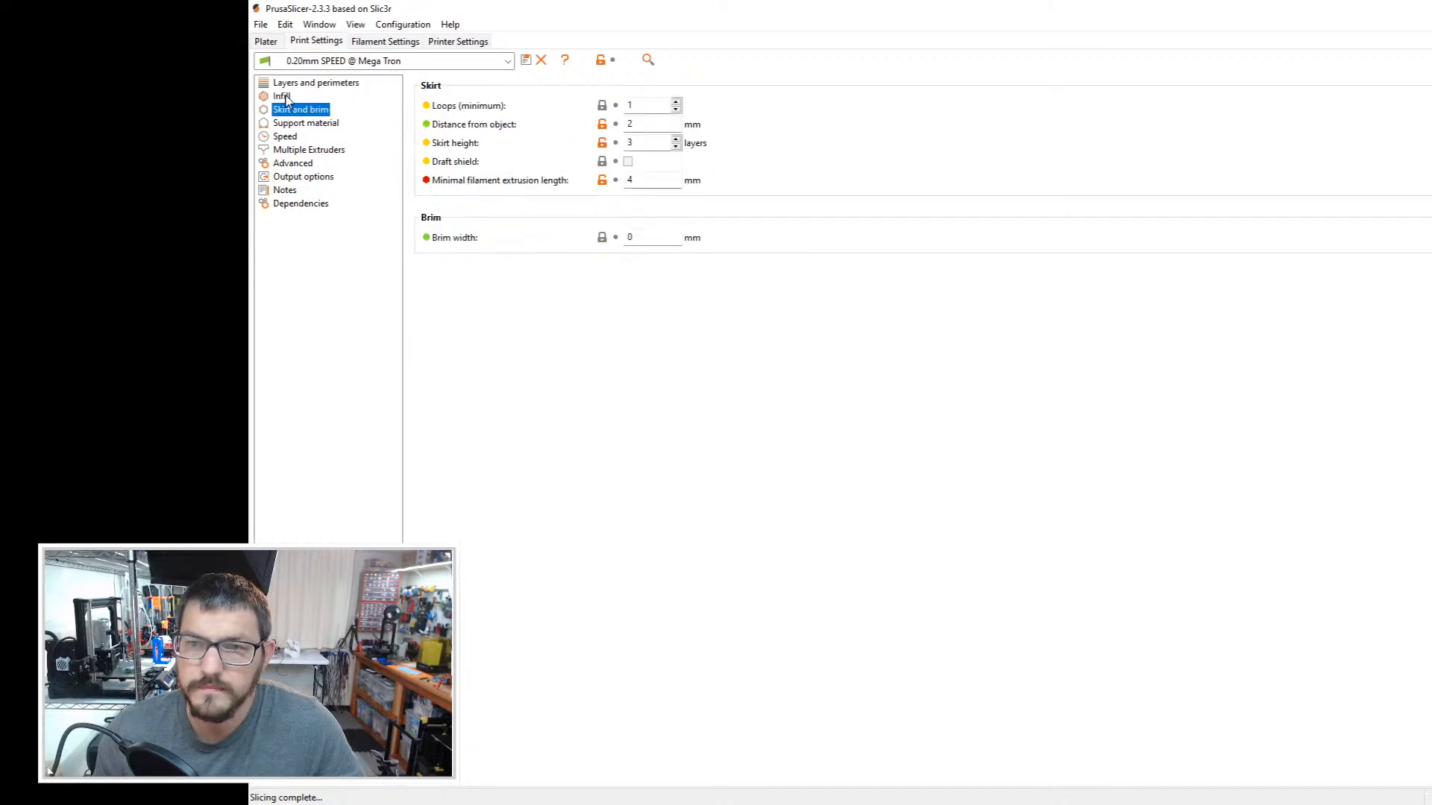
left_click(284, 97)
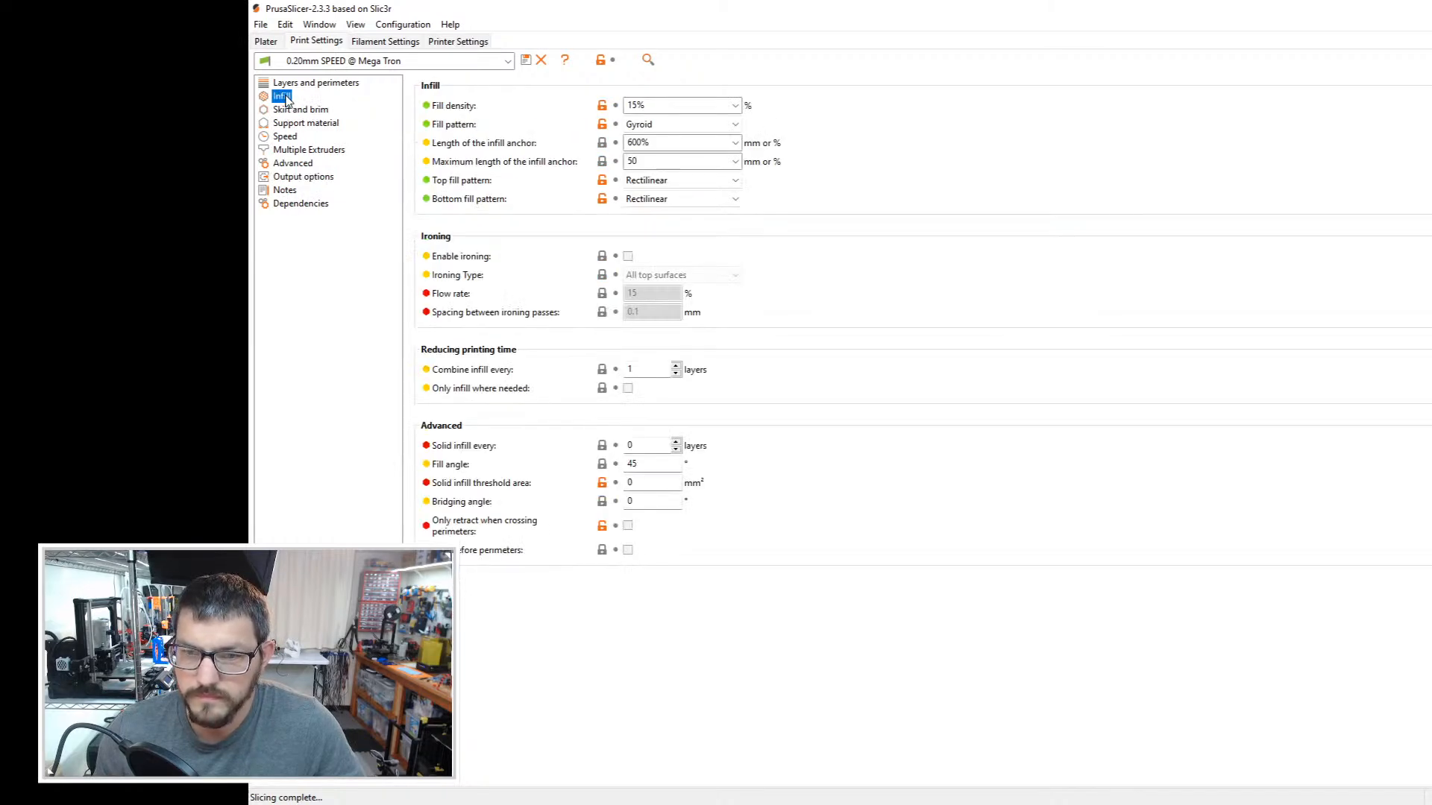
left_click(308, 124)
Step: Set the maximum detour length for avoiding crossing perimeters to 10%
left_click(301, 85)
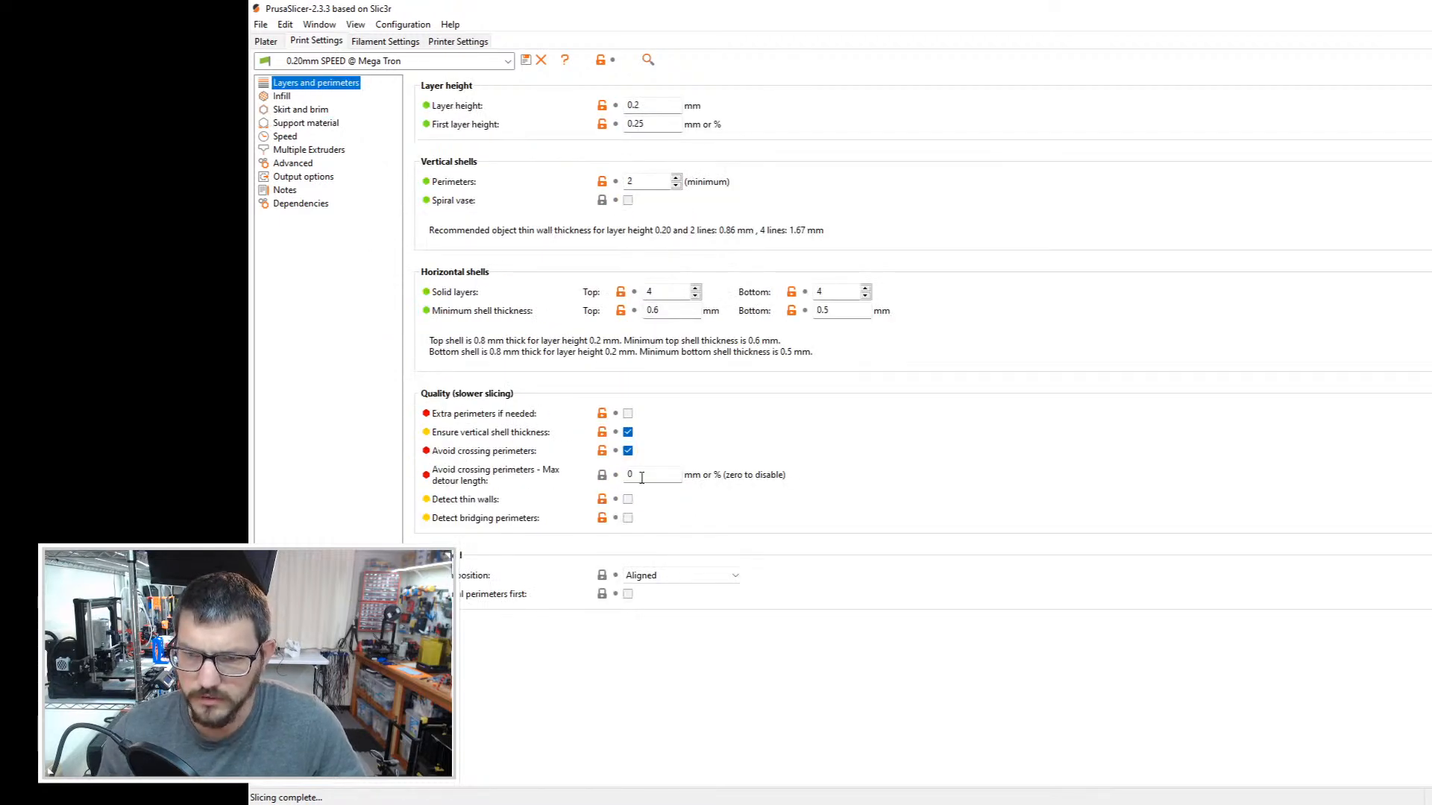
left_click(664, 473)
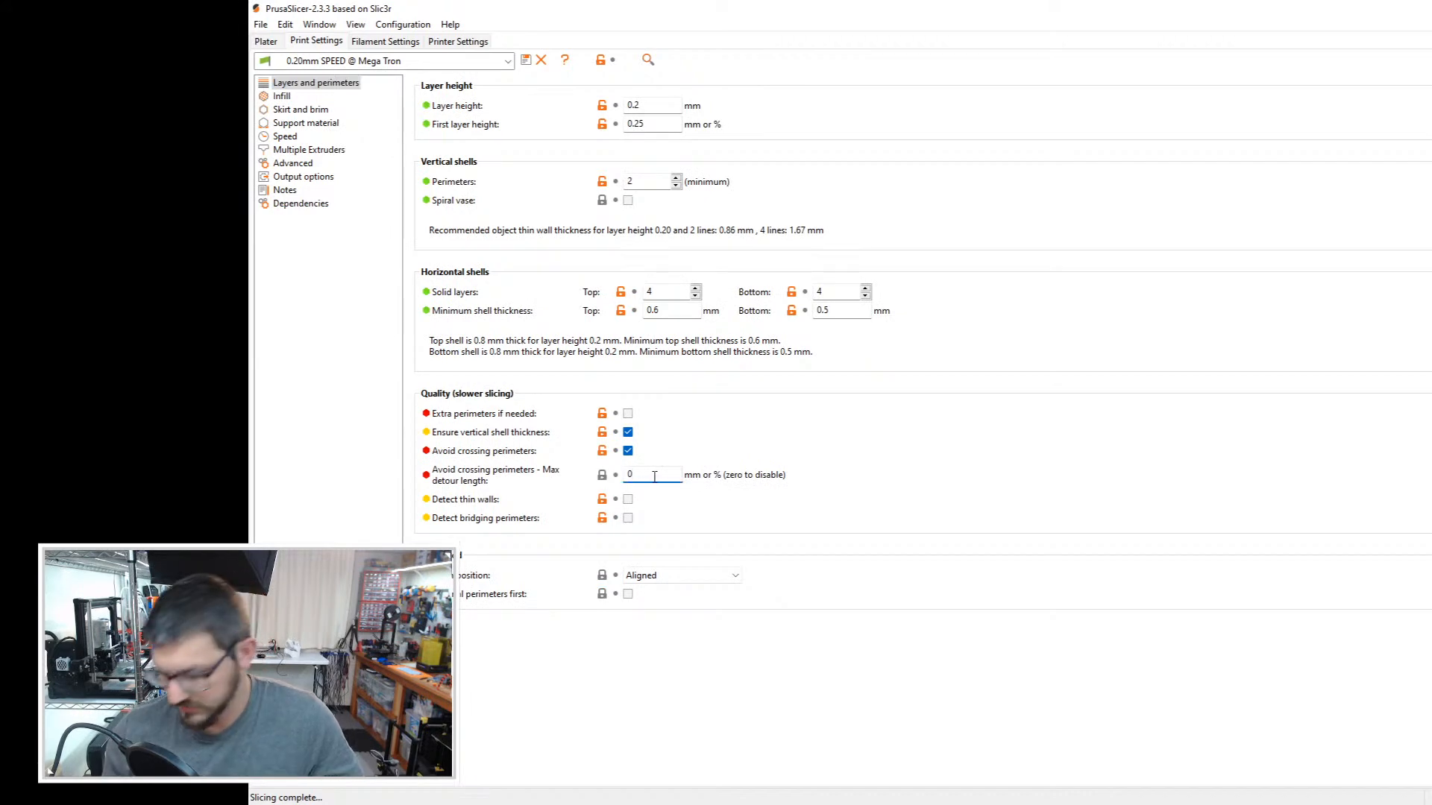
key("BackSpace")
type("10")
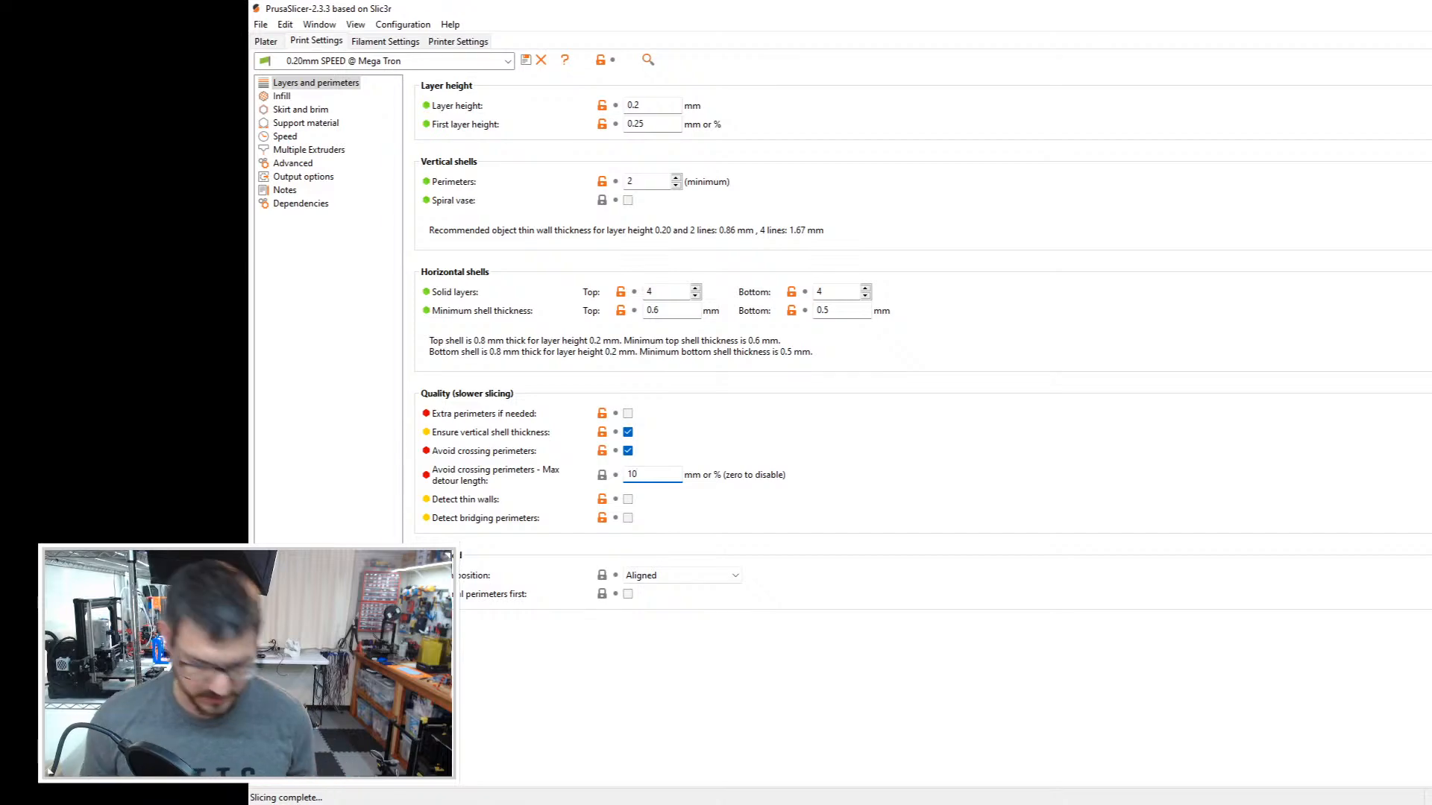
type("%")
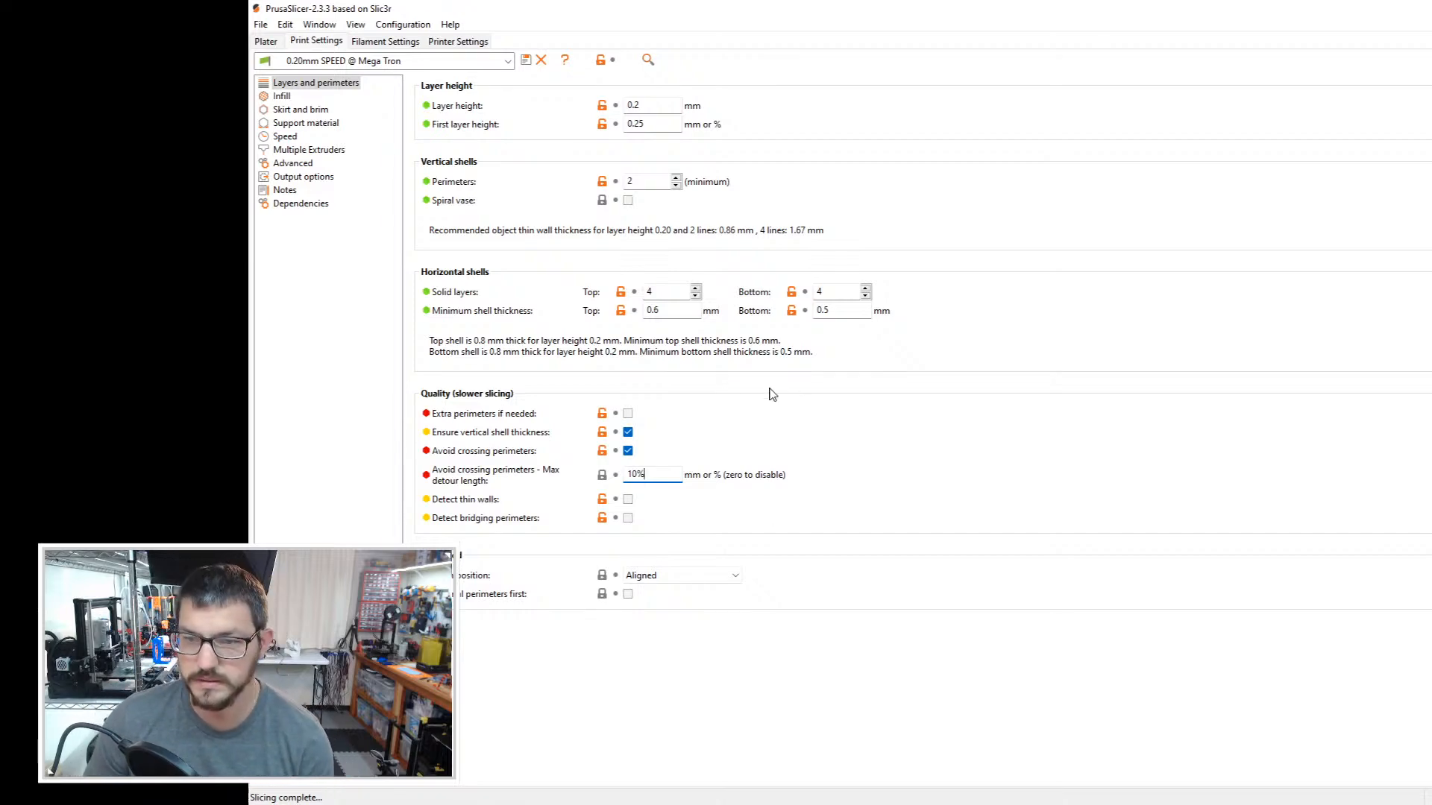
Step: Check the travel paths in the re-sliced box preview and return to the layer and perimeter settings
key("ctrl+1")
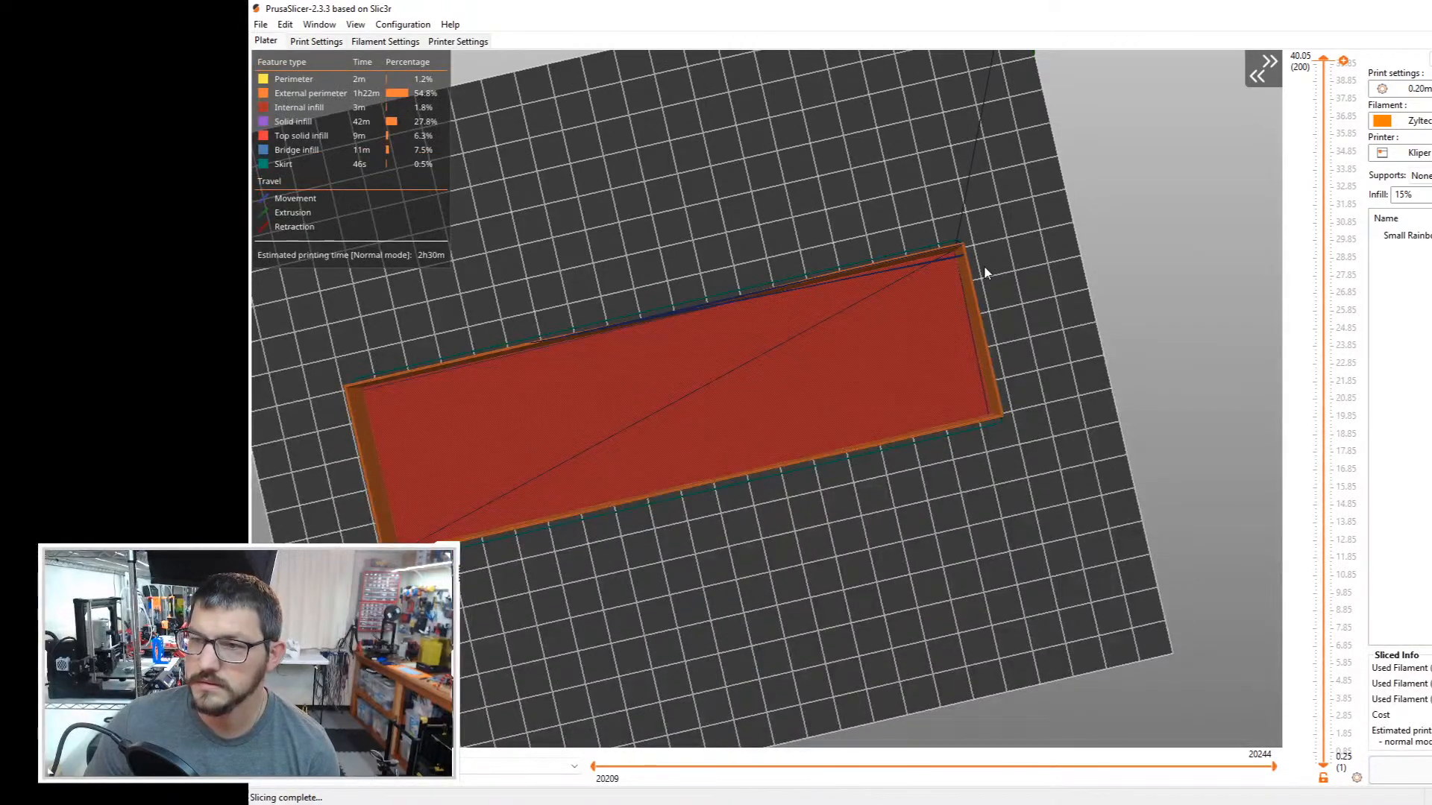
mouse_move(984, 273)
left_mouse_down()
mouse_move(983, 235)
mouse_move(990, 261)
left_mouse_up()
left_click(321, 42)
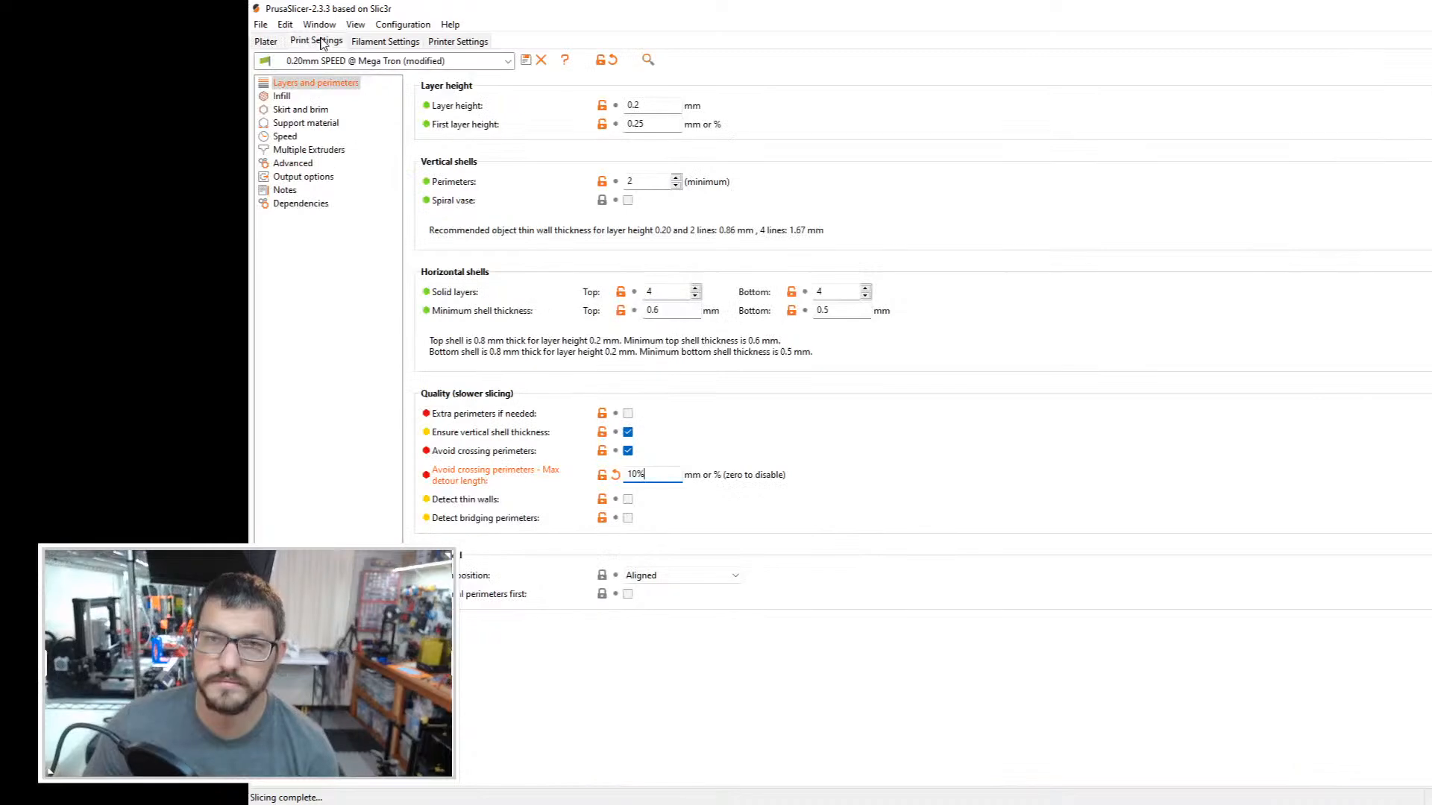
Step: Re-enter the maximum detour length for avoiding crossing perimeters as 10% and inspect the travel paths in the box preview
double_click(661, 475)
left_click(661, 475)
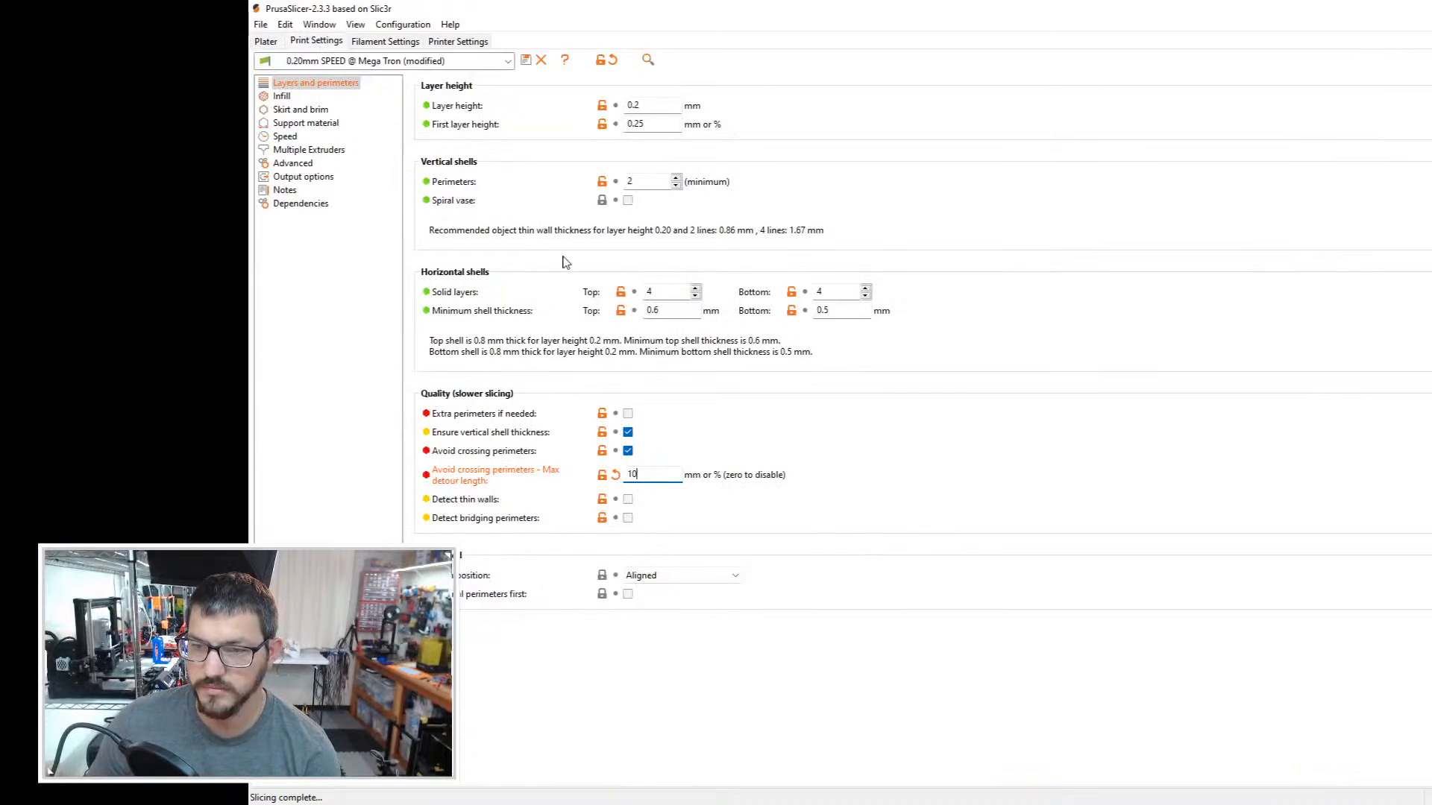
left_click(277, 42)
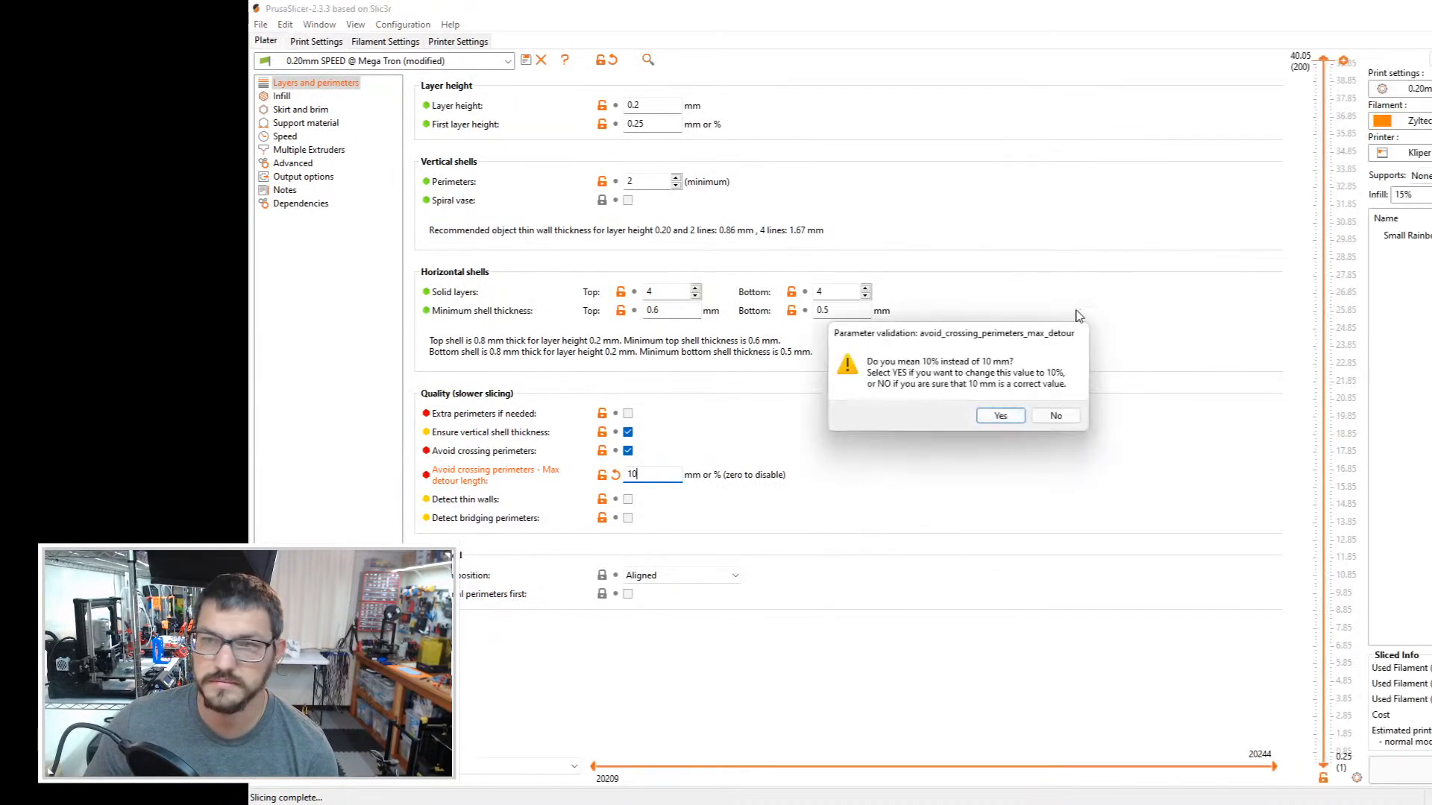
left_click(1000, 416)
left_click_drag(925, 541, 960, 561)
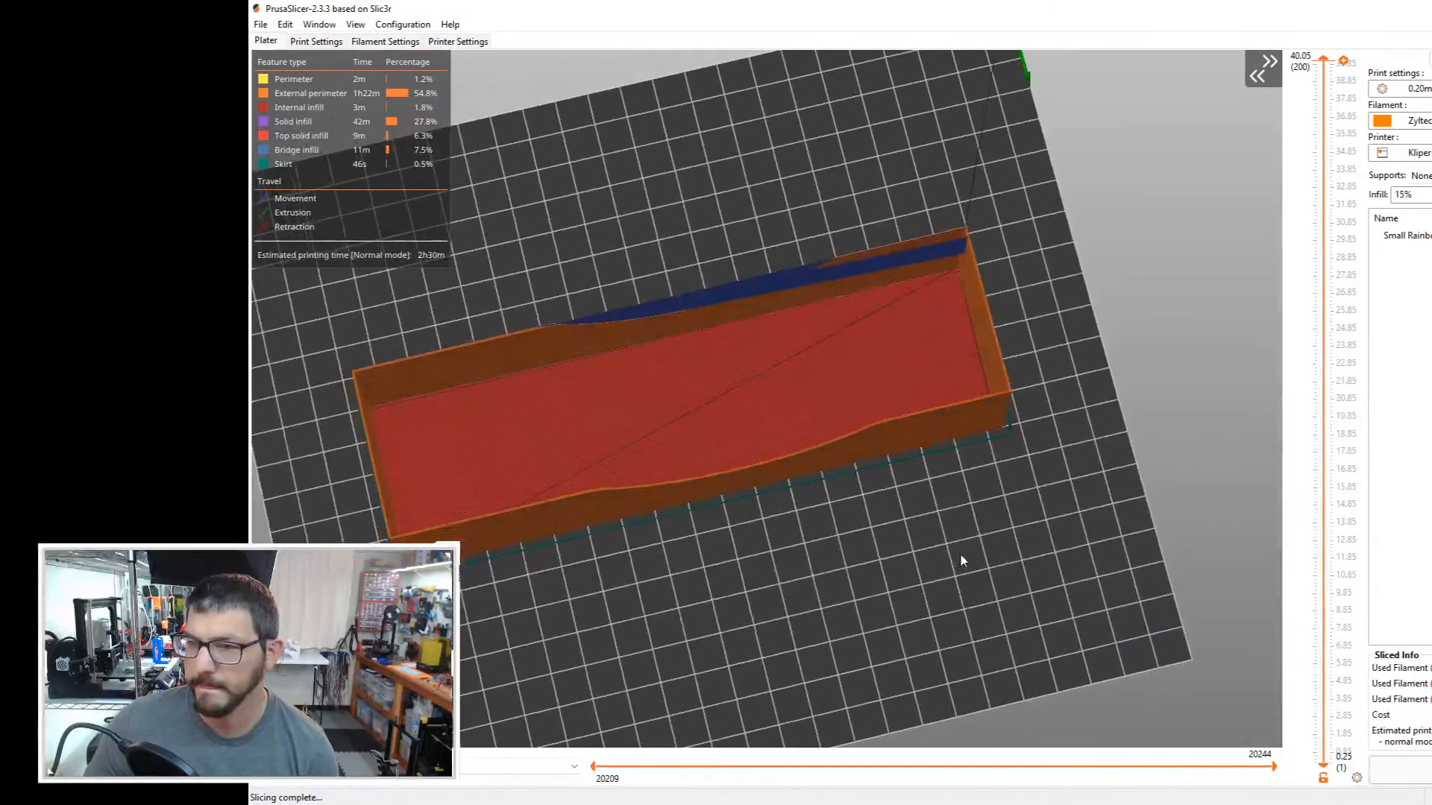
Step: Set the maximum detour length for avoiding crossing perimeters to 2%
left_click(313, 43)
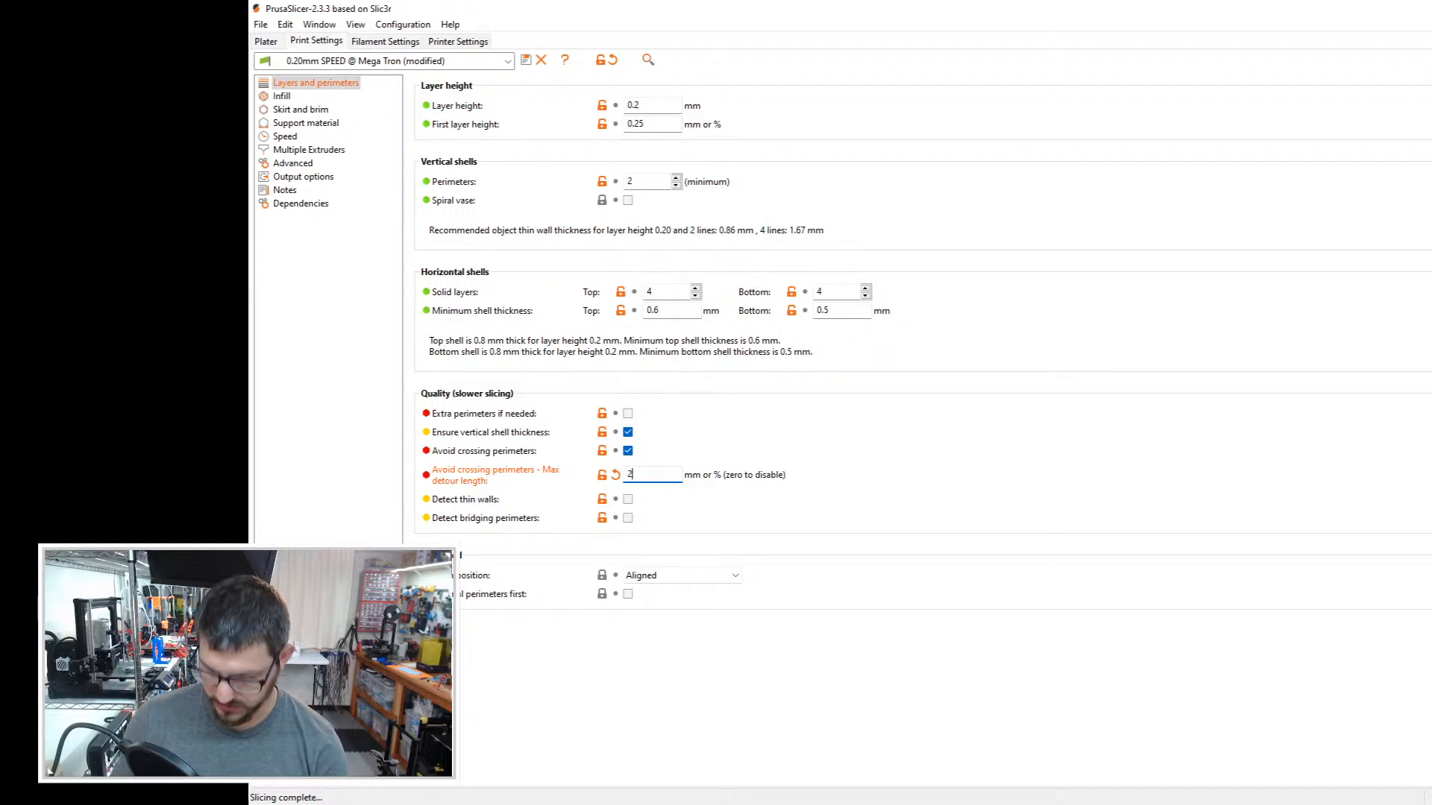
type("mm")
key("Return")
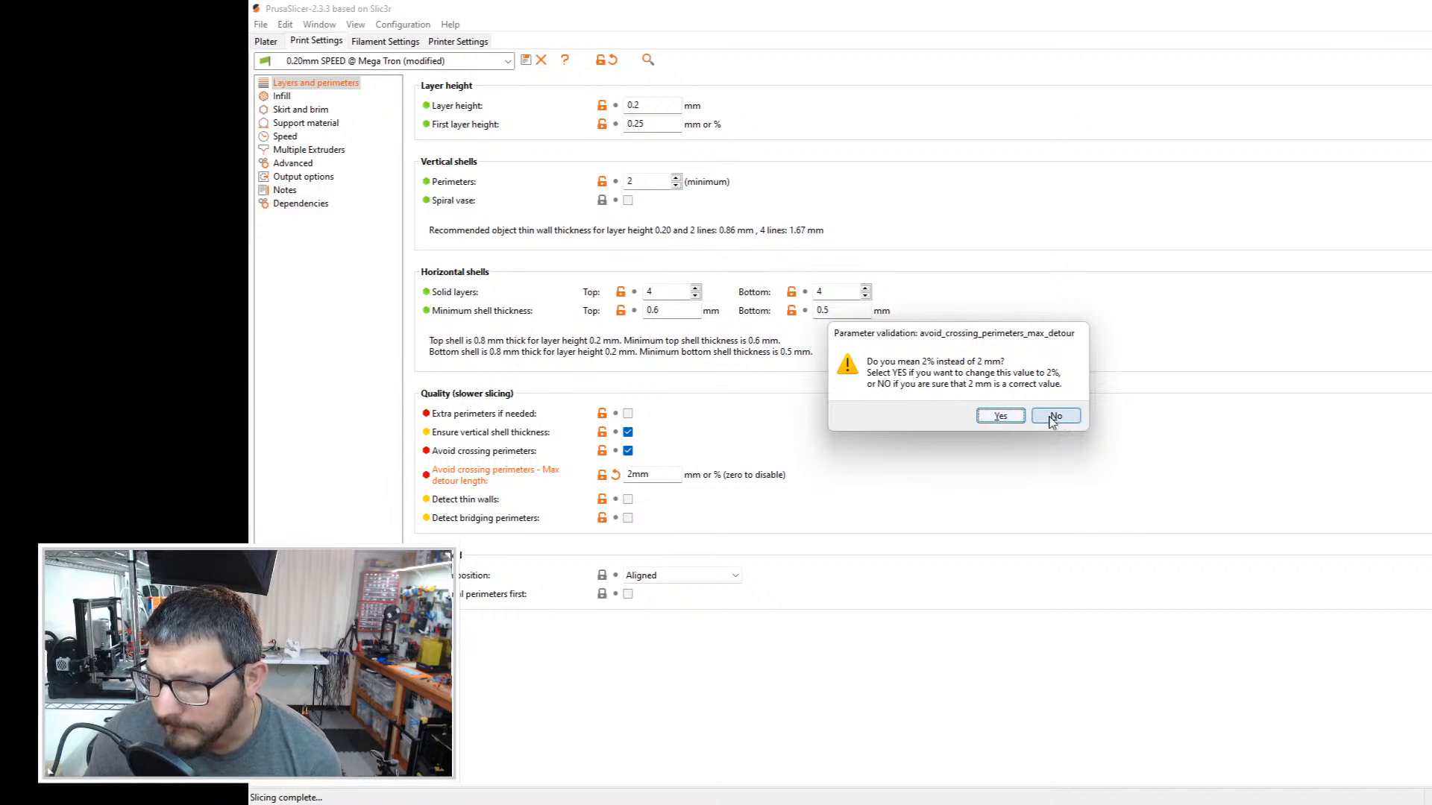
left_click(1000, 416)
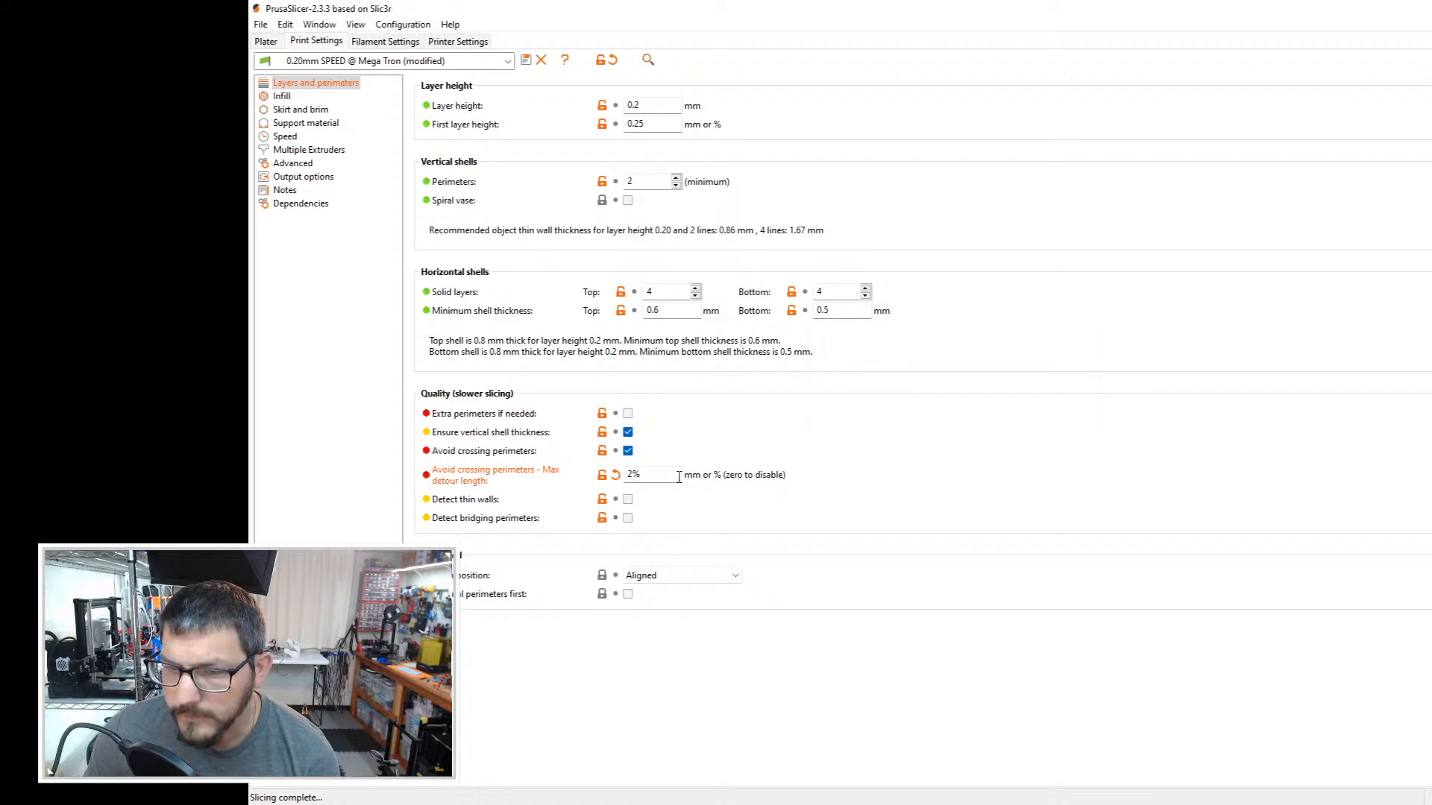
Step: Set the maximum detour length for avoiding crossing perimeters to 25% and check the travel paths in the re-sliced preview
key("BackSpace")
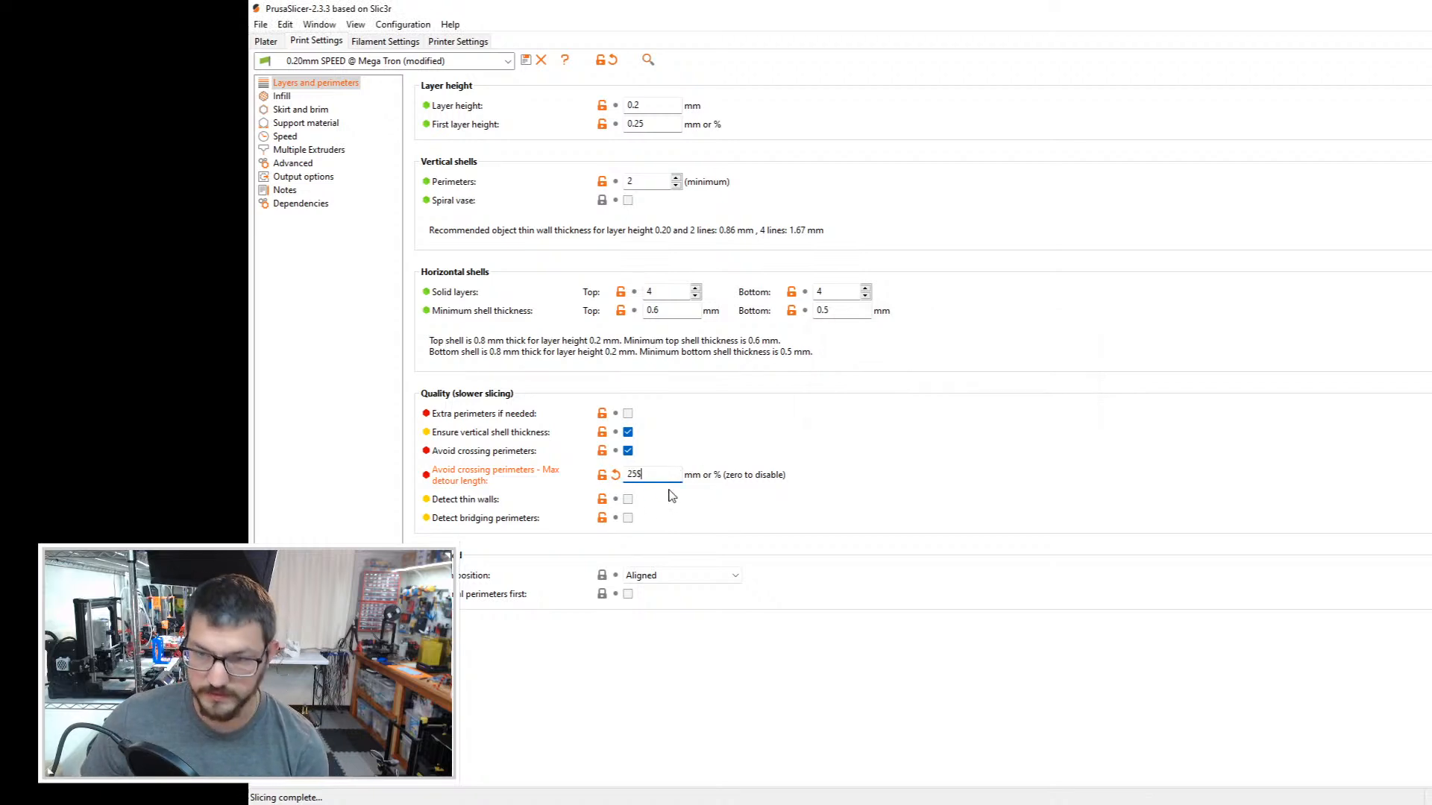
key("BackSpace")
type("%")
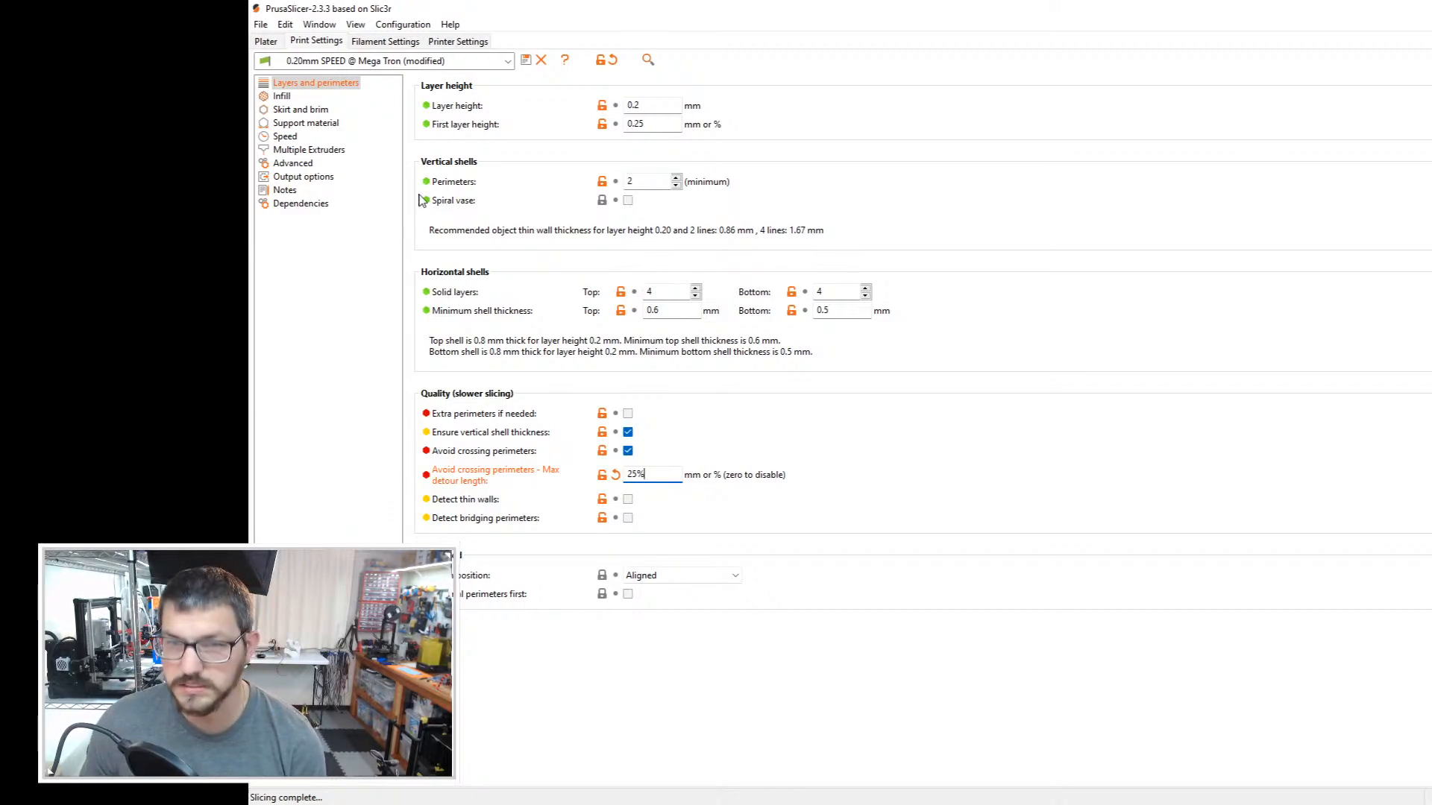
left_click(266, 42)
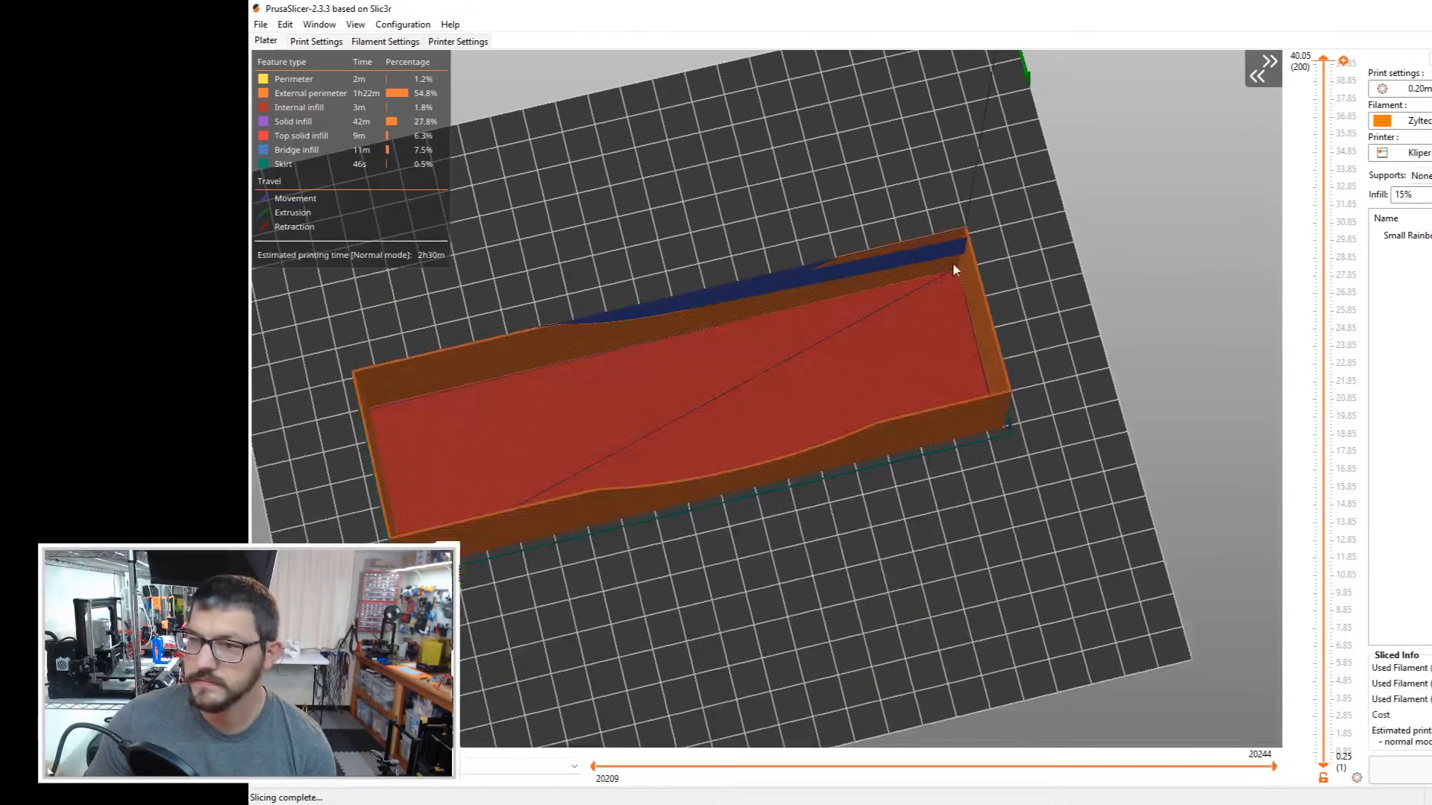
scroll(991, 240, "up", 5)
left_click_drag(999, 231, 979, 253)
scroll(1199, 203, "up", 3)
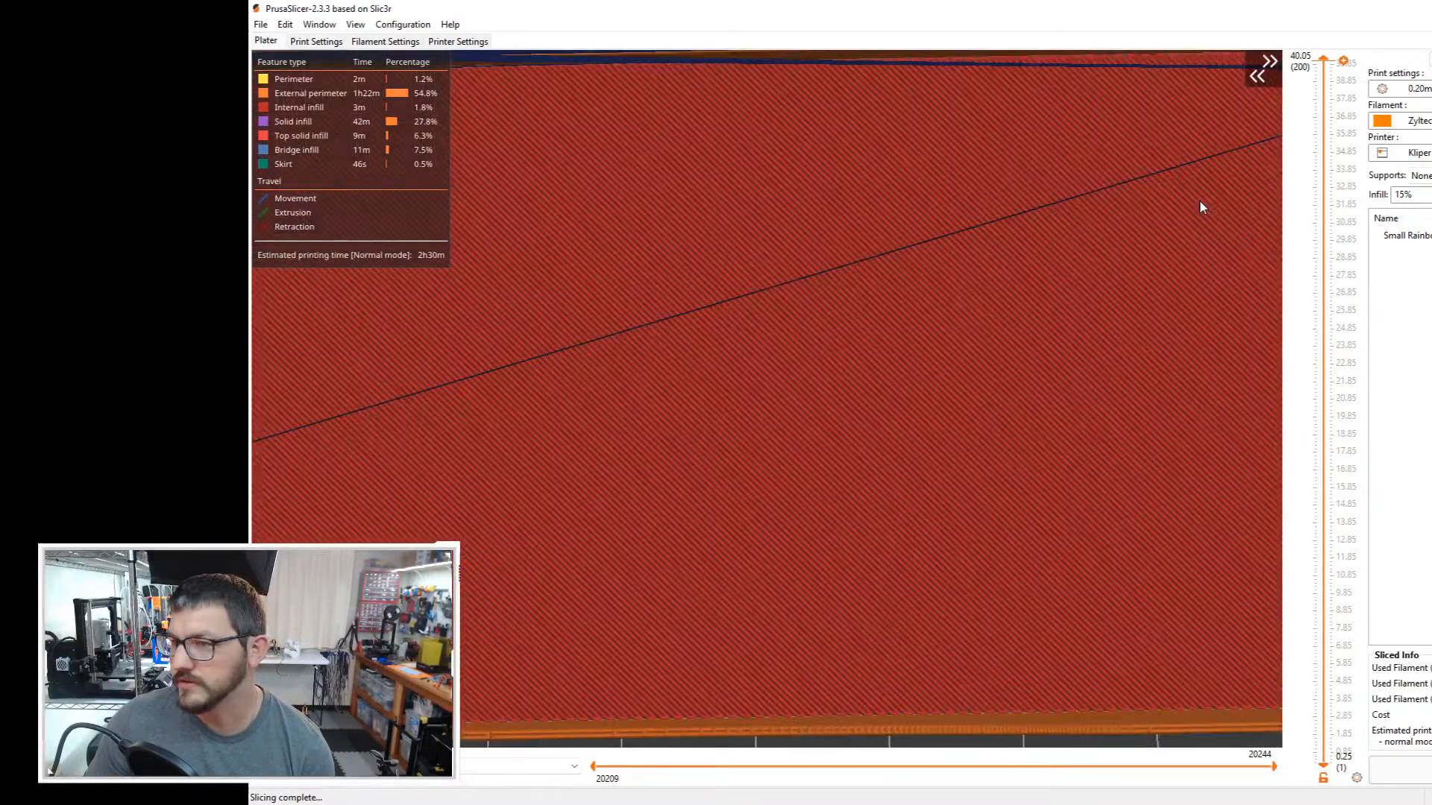
scroll(738, 302, "down", 6)
Step: Clear the maximum detour length for avoiding crossing perimeters and check the travel paths in the box preview
left_click(298, 42)
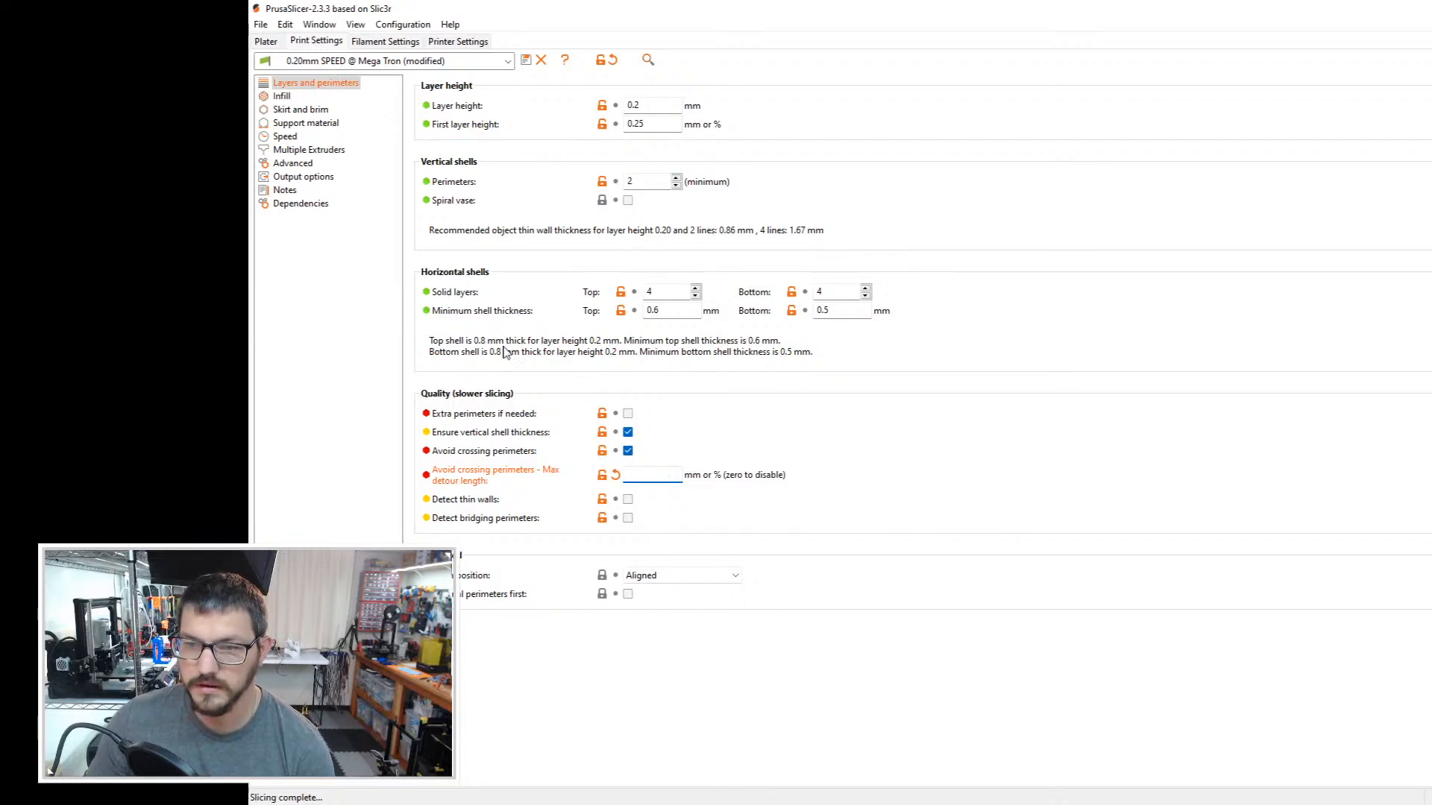
left_click(266, 41)
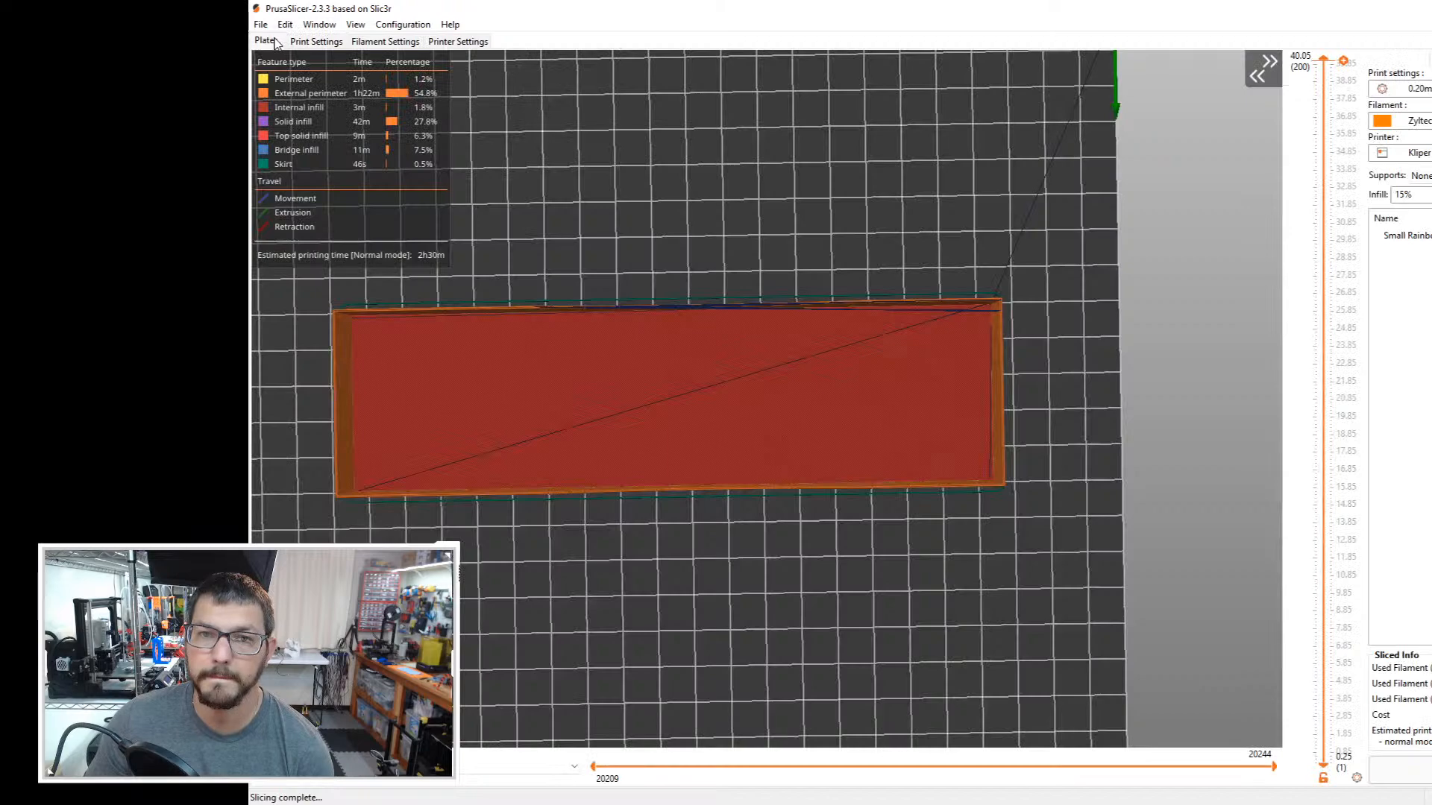
left_click_drag(993, 552, 1012, 536)
key("Tab")
right_click(489, 522)
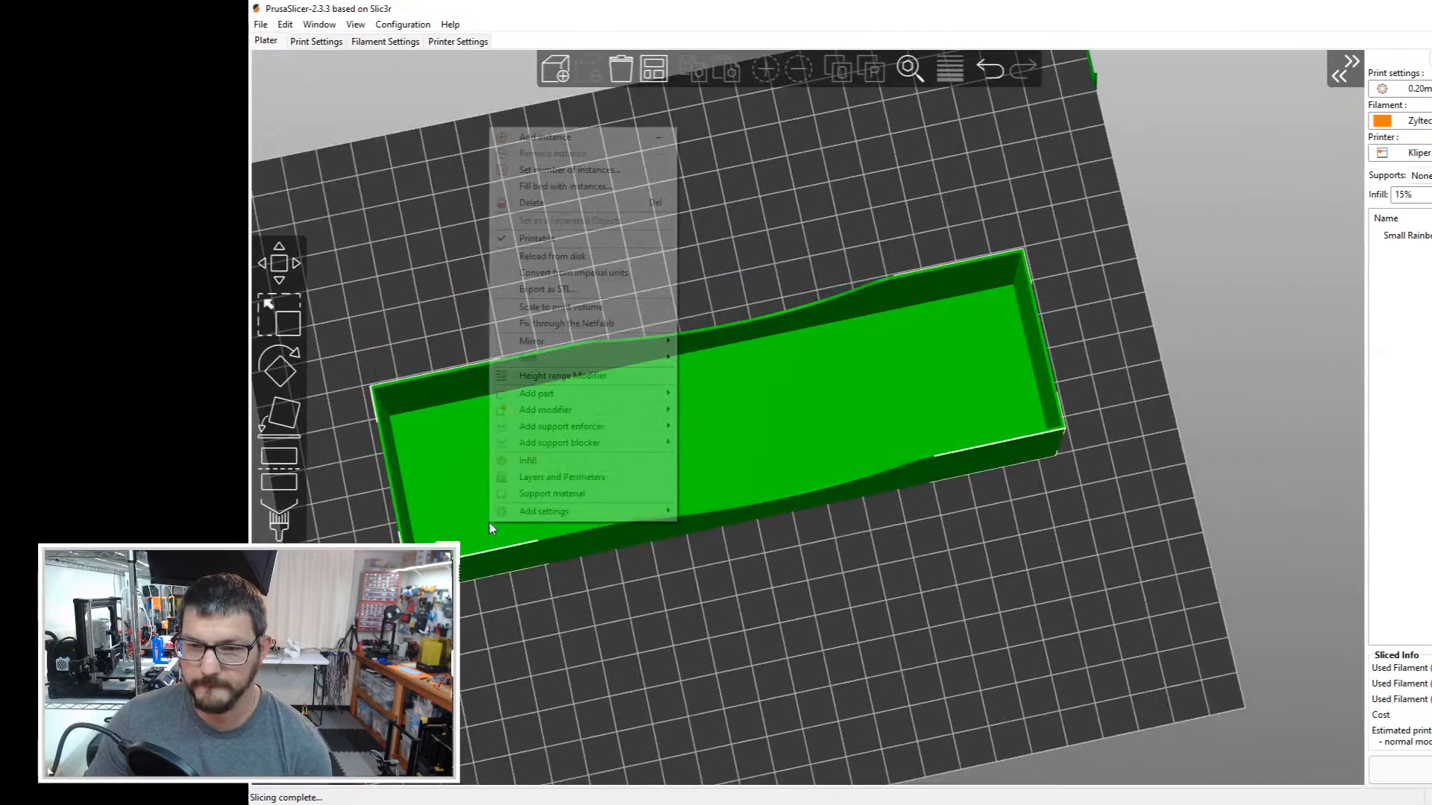
left_click(603, 619)
key("Tab")
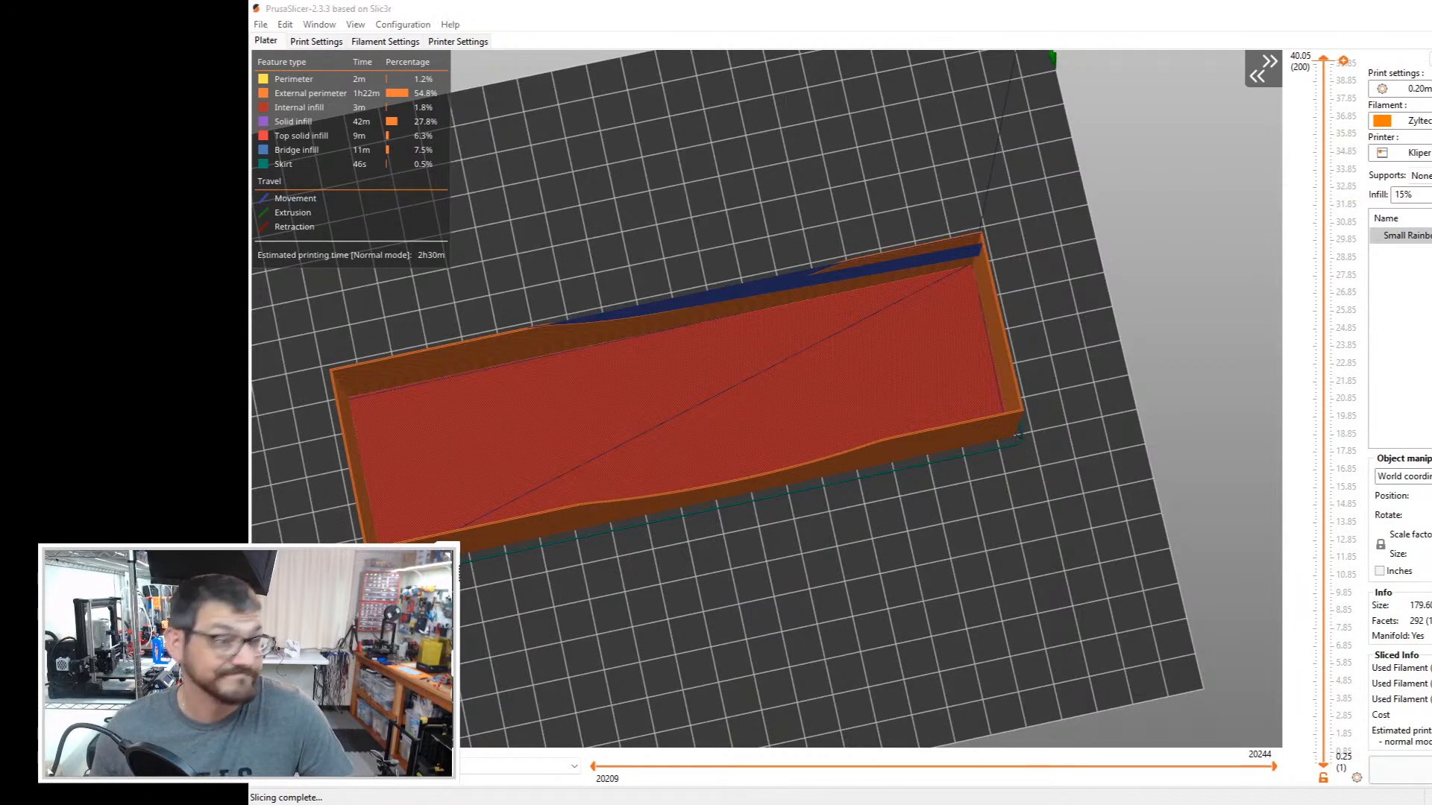
Step: Send the sliced Small Rainbow Knives box's G-code to the printer host under the suggested file name, with printing starting after upload
right_click_drag(775, 543, 839, 531)
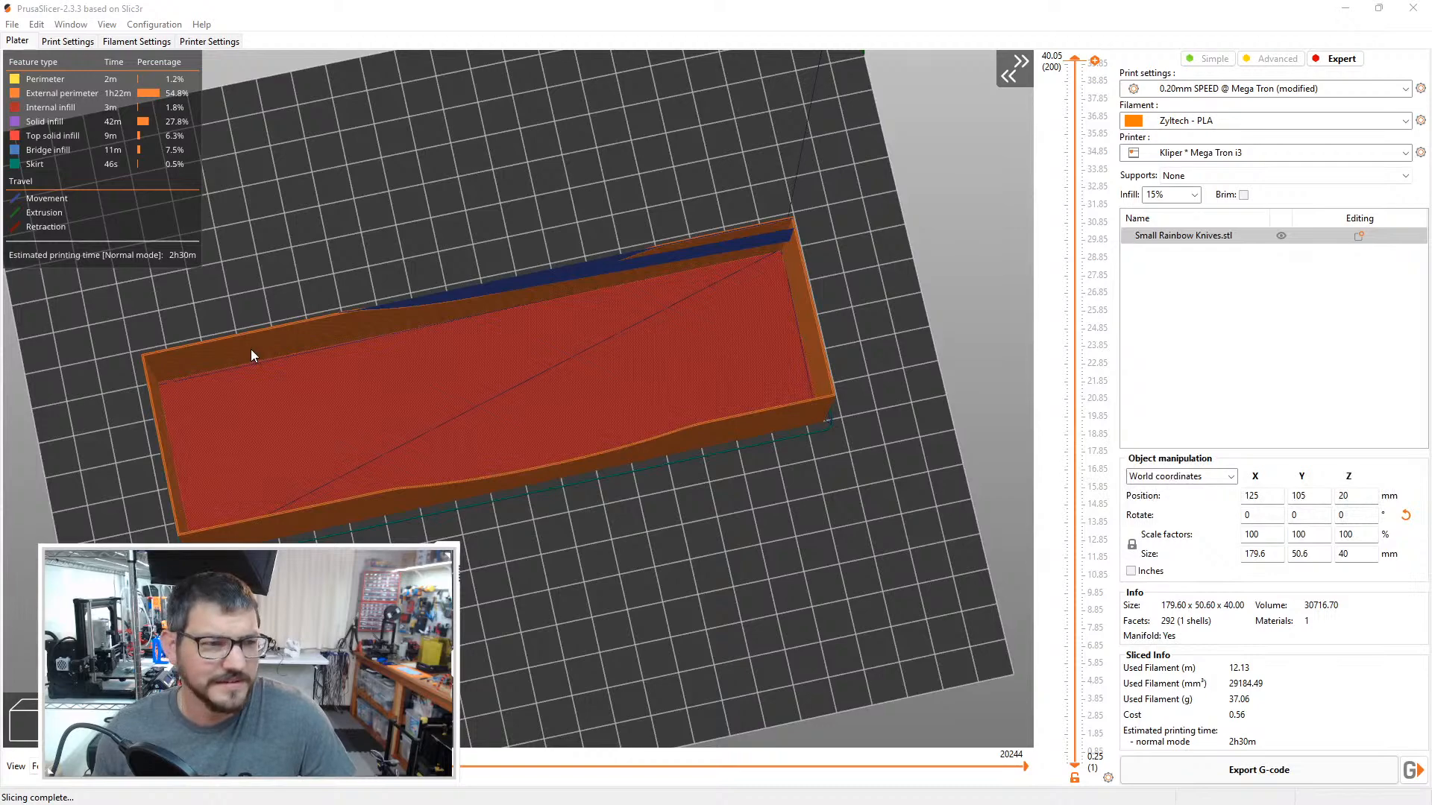
scroll(823, 478, "up", 2)
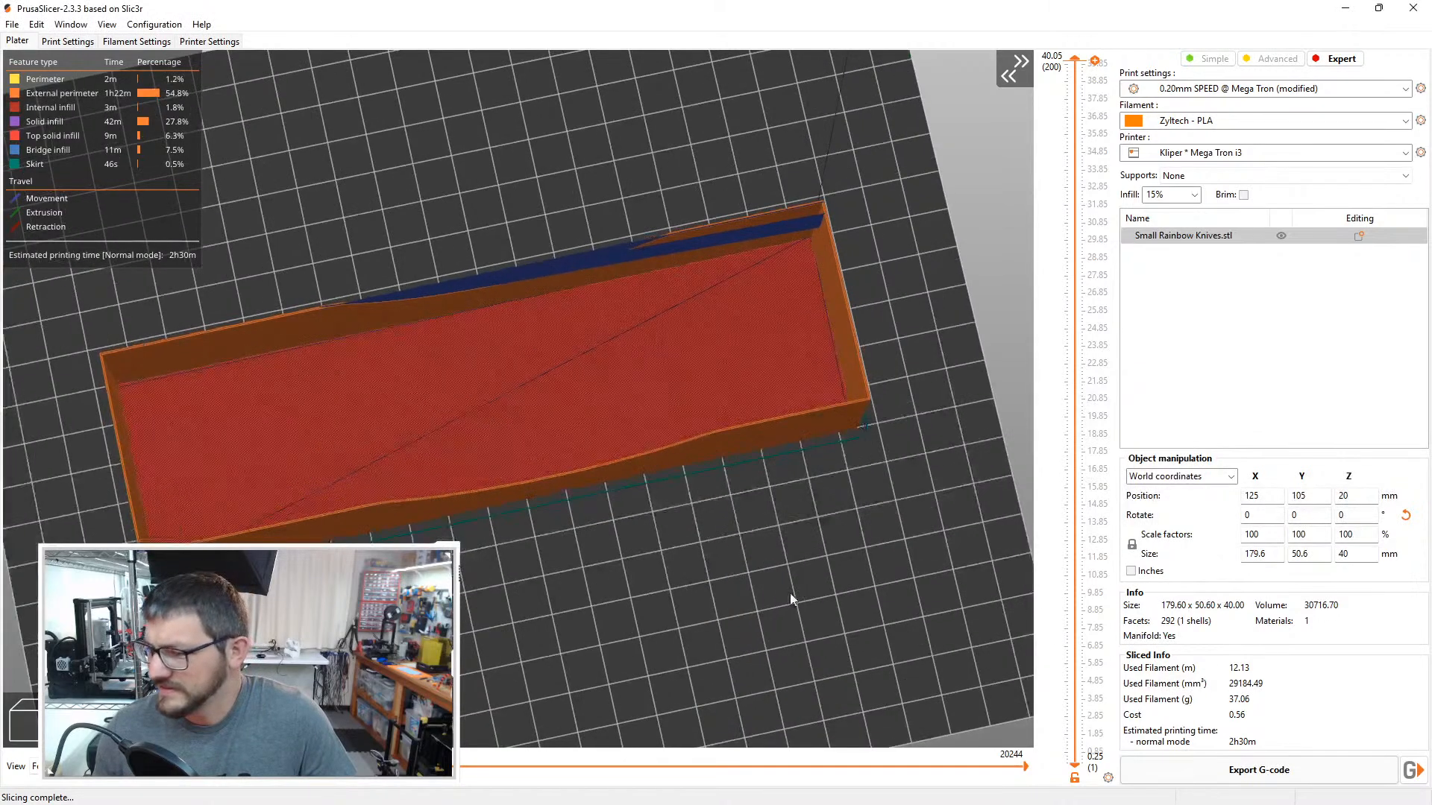
scroll(790, 593, "down", 3)
left_click(1411, 770)
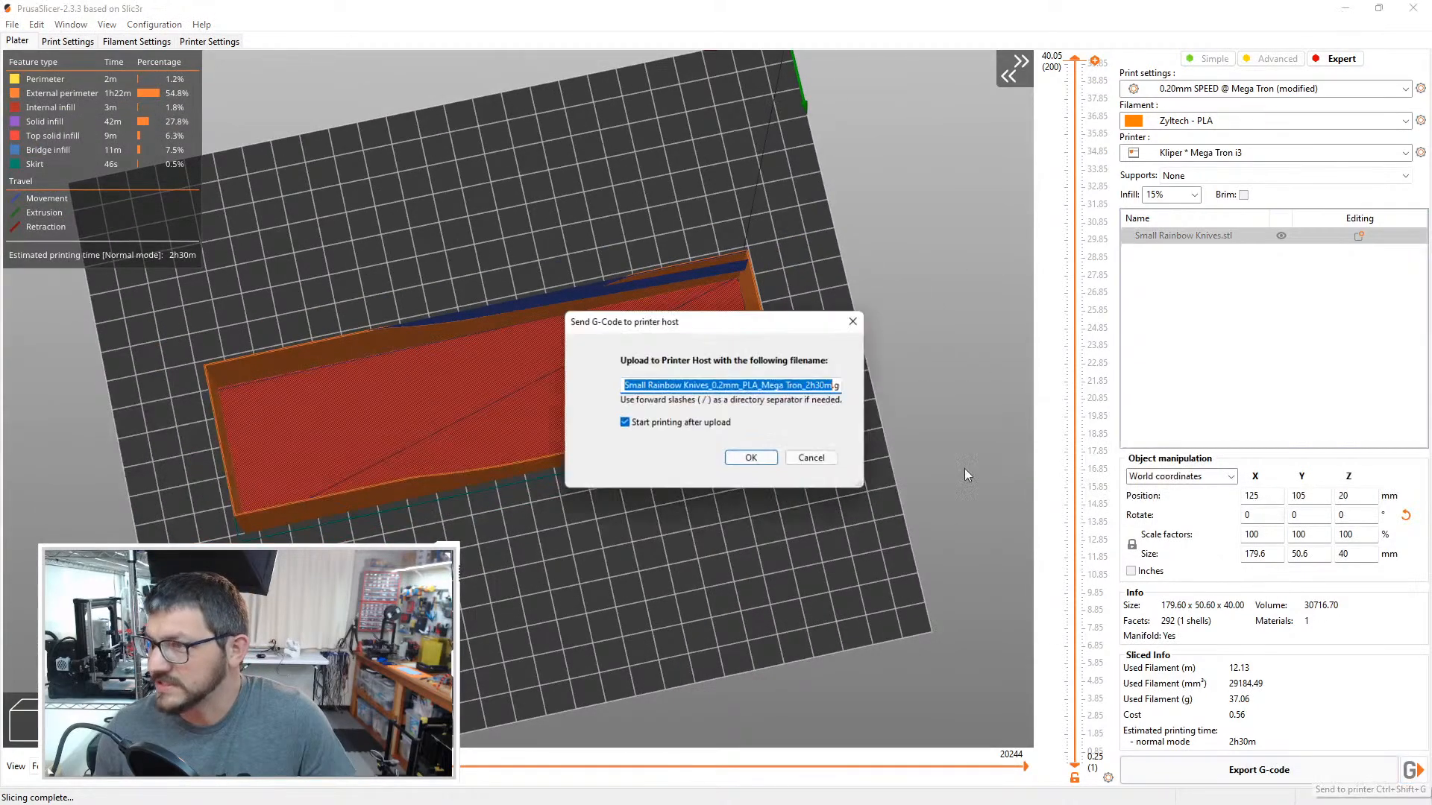
left_click(765, 460)
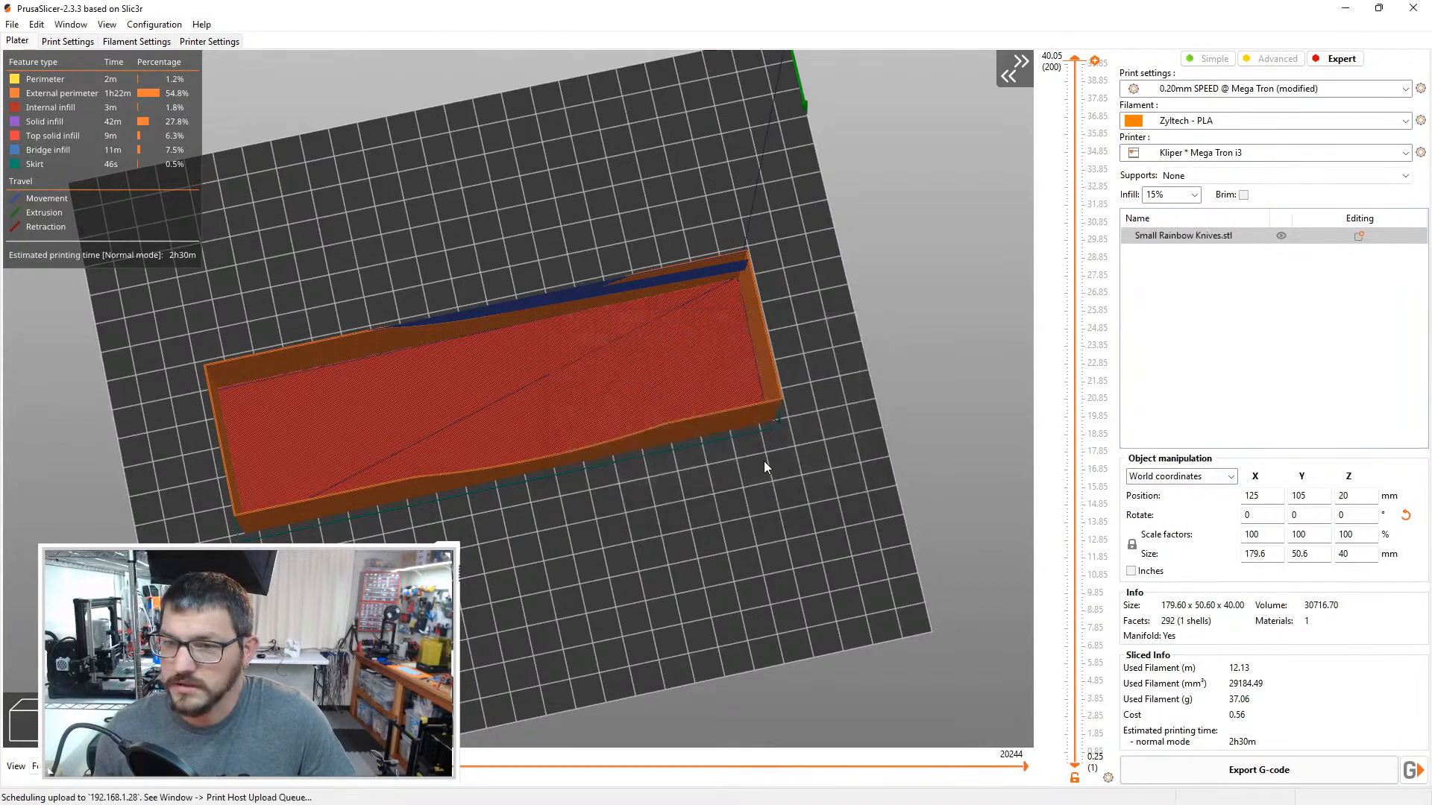
Step: Switch to the MegaTron printer dashboard in the browser and check the started print job and the notifications
left_click_drag(671, 513, 665, 506)
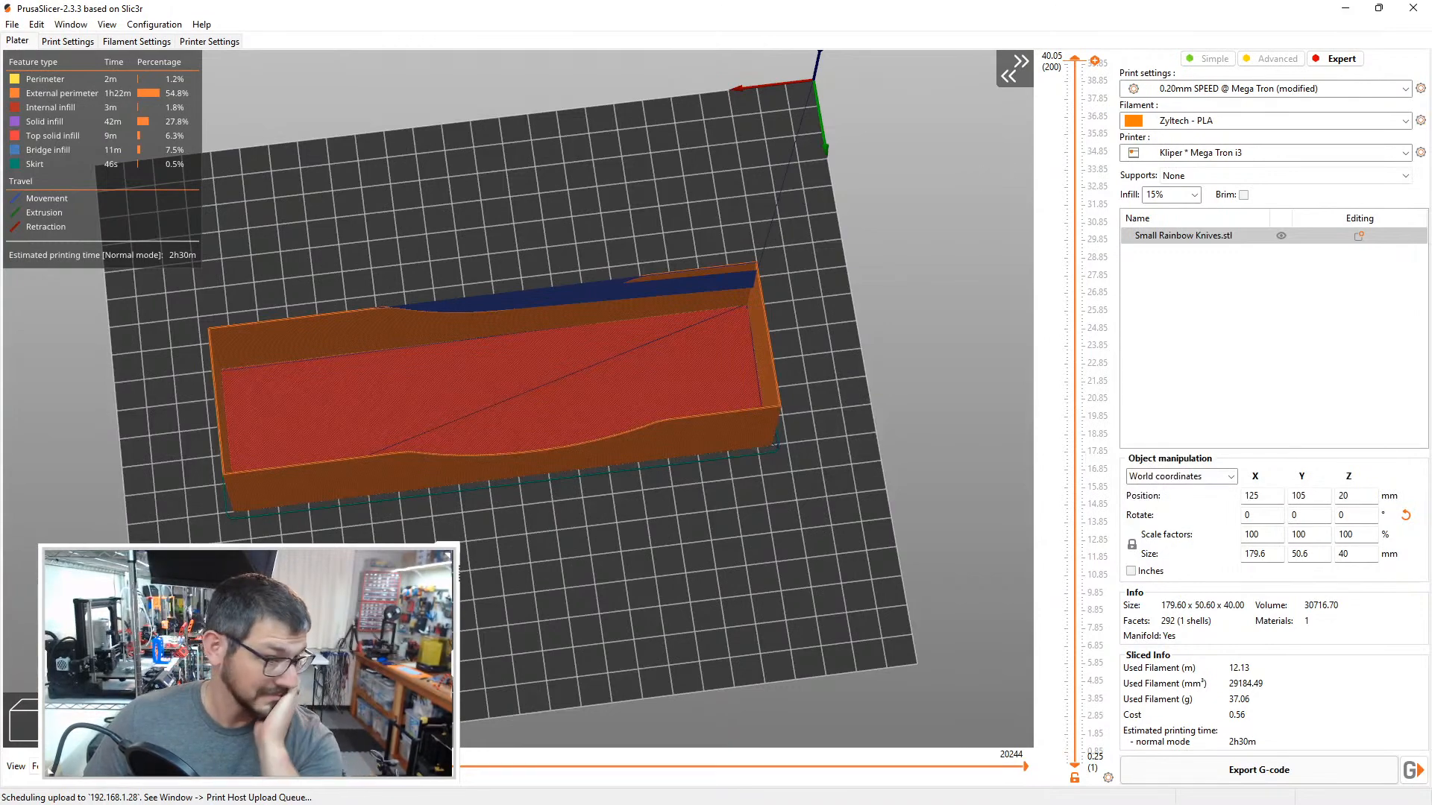
key("alt+Tab")
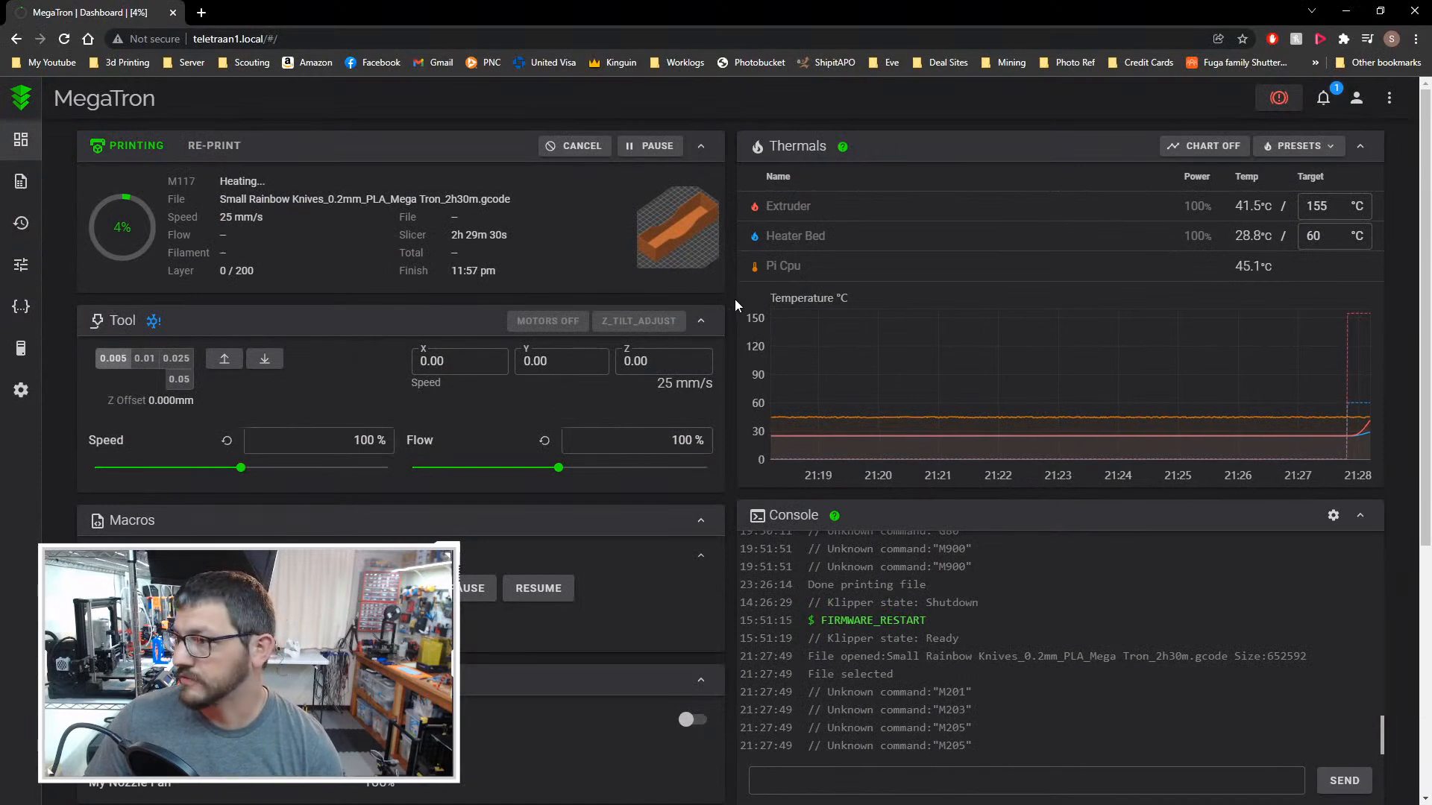
left_click(1323, 98)
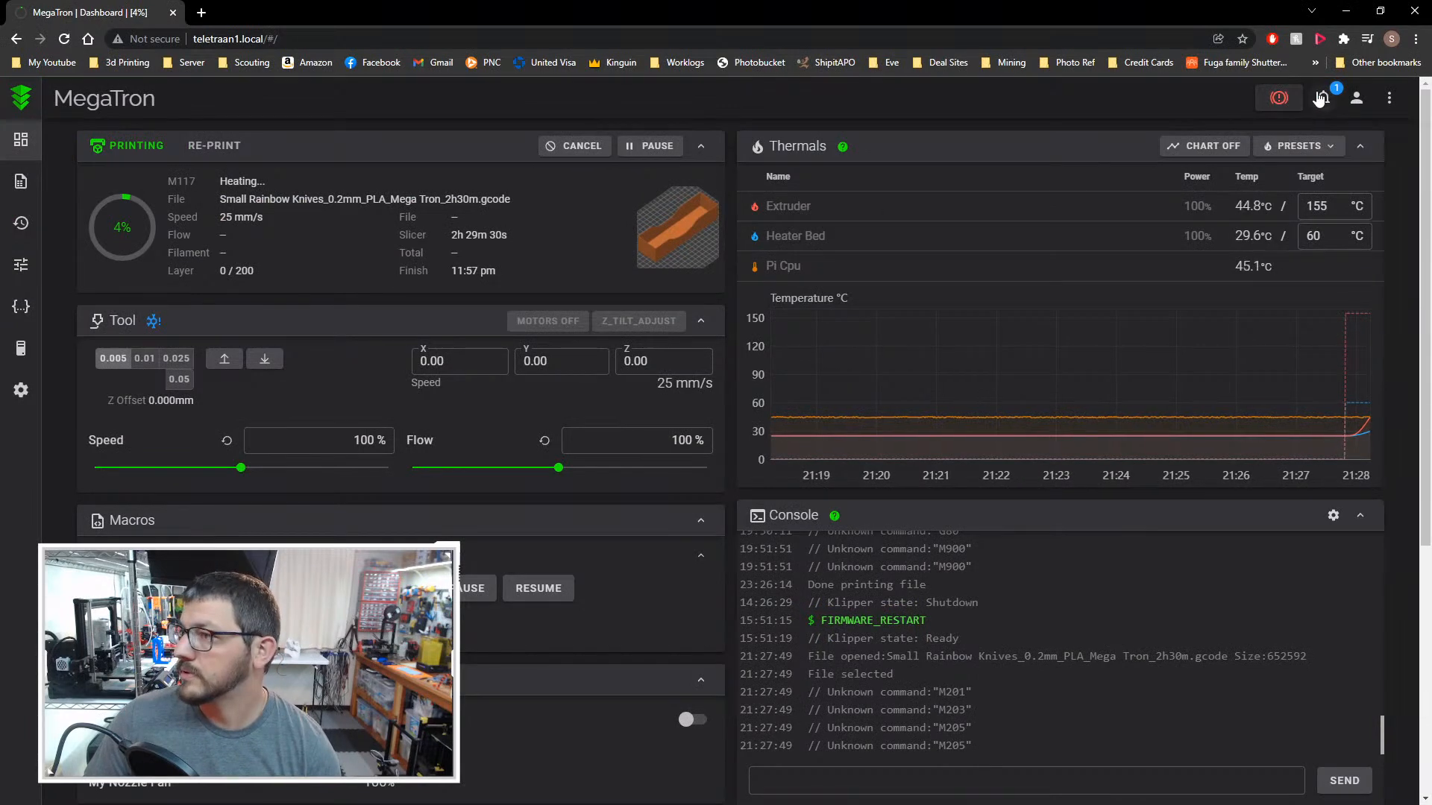
left_click(1147, 108)
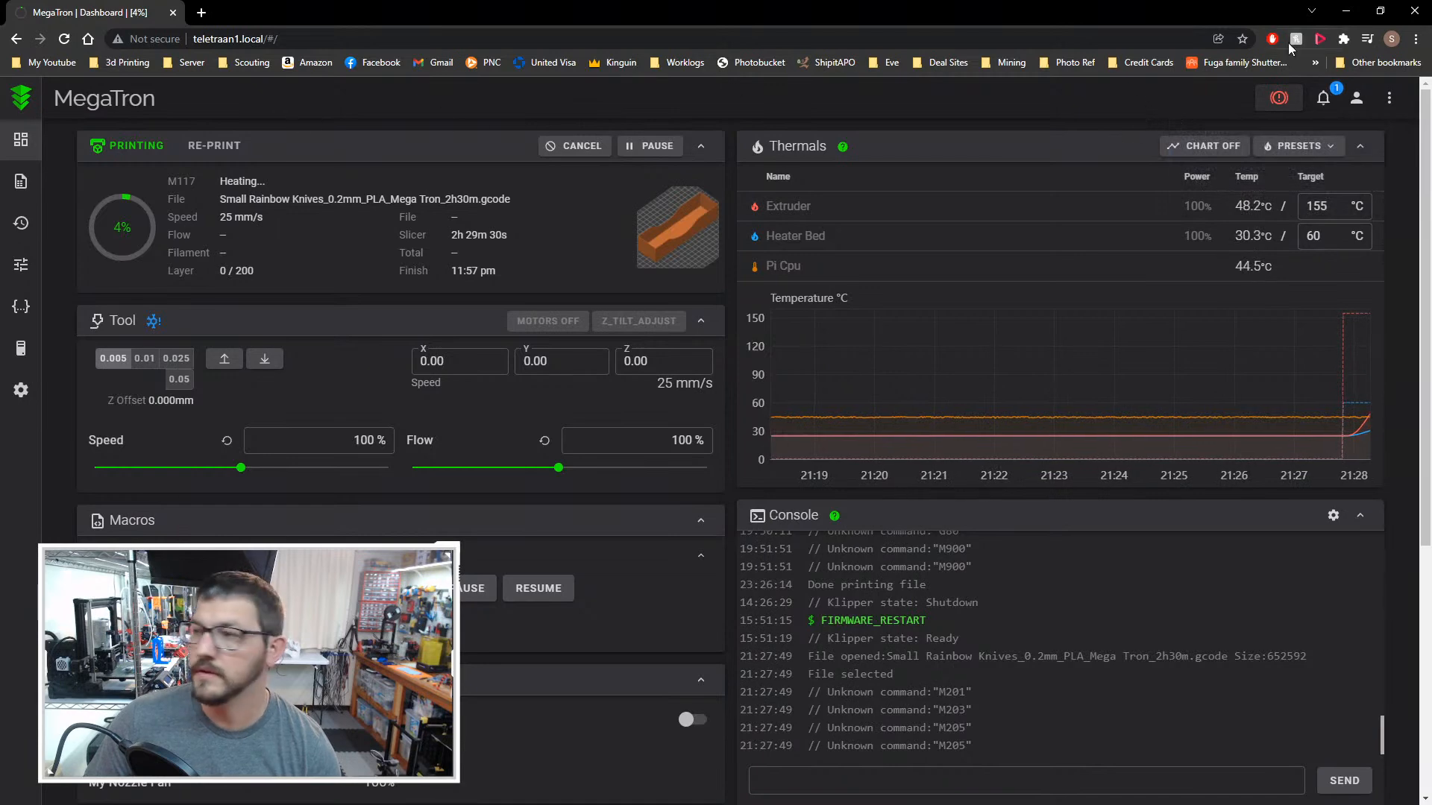
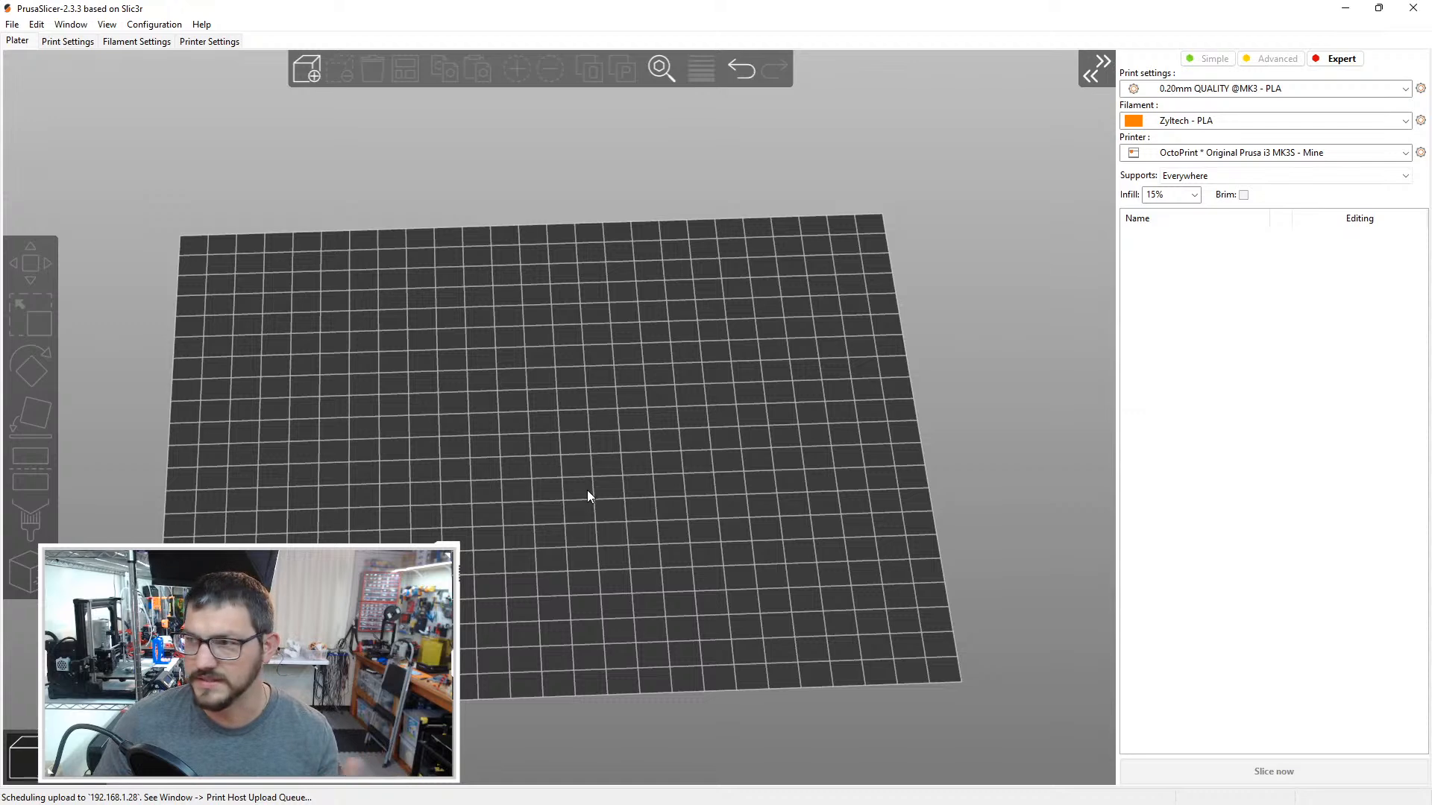
Step: Import Kid Knives.stl onto the print bed and rotate it 90° about the Z axis
left_click_drag(588, 490, 646, 509)
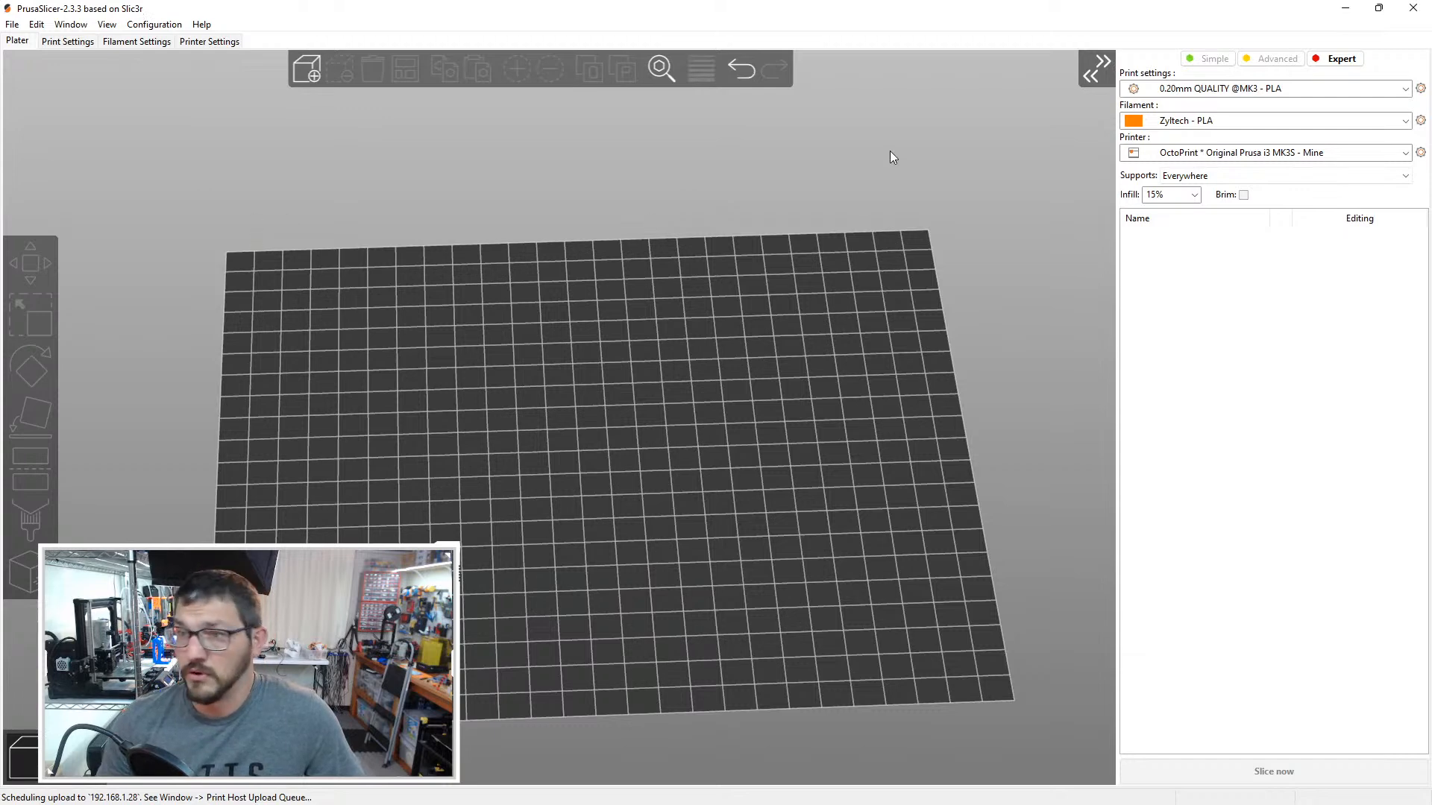
left_click(308, 70)
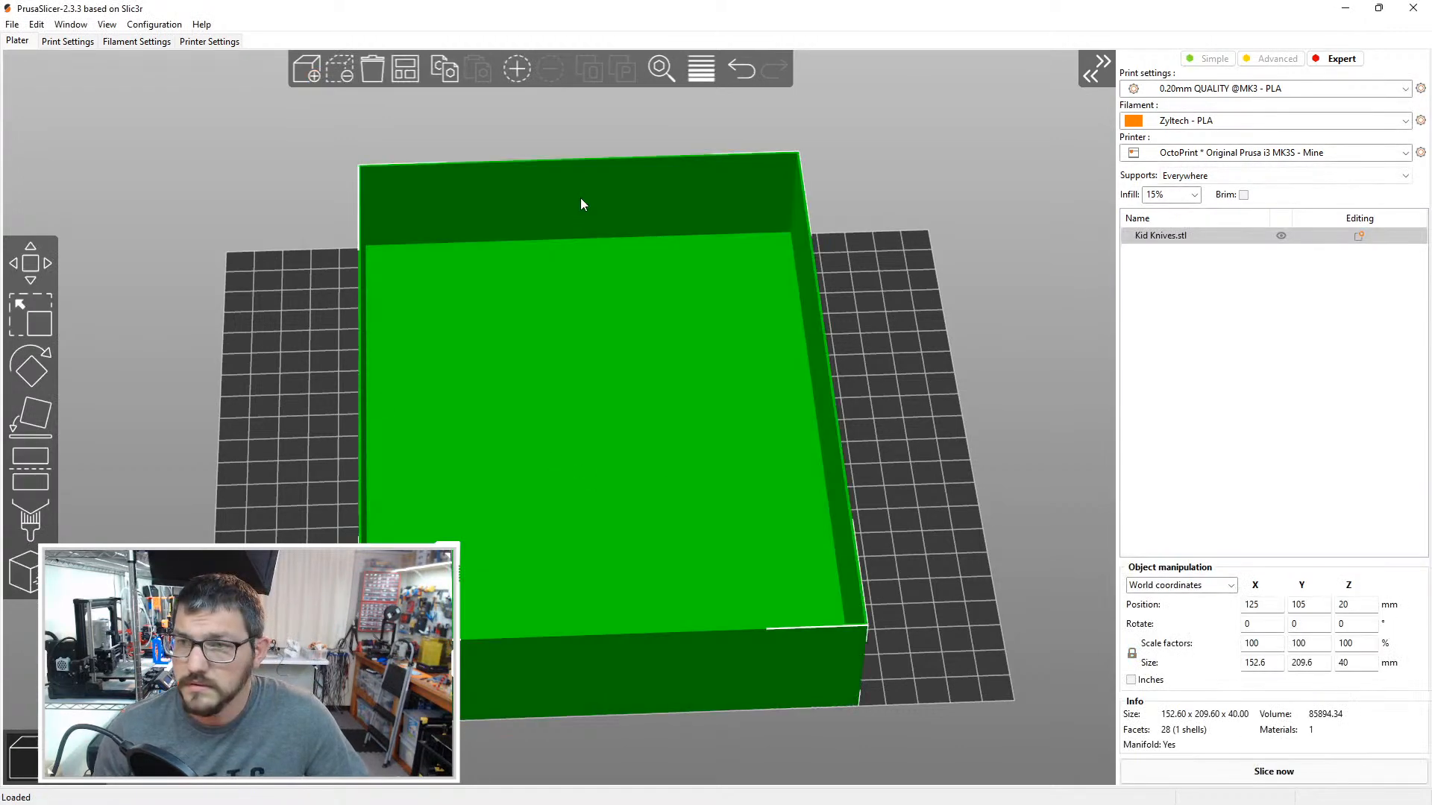
left_click(1351, 625)
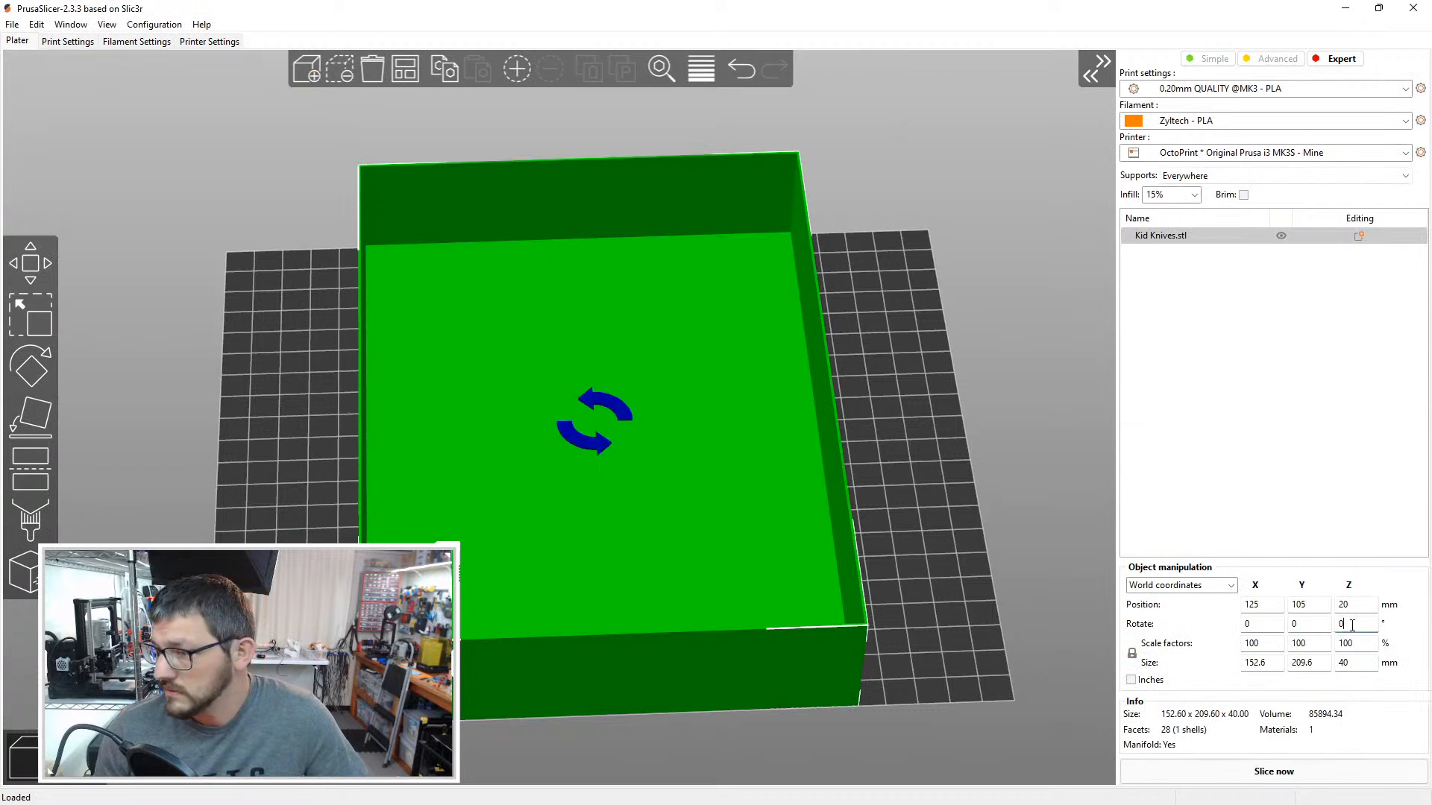
type("90")
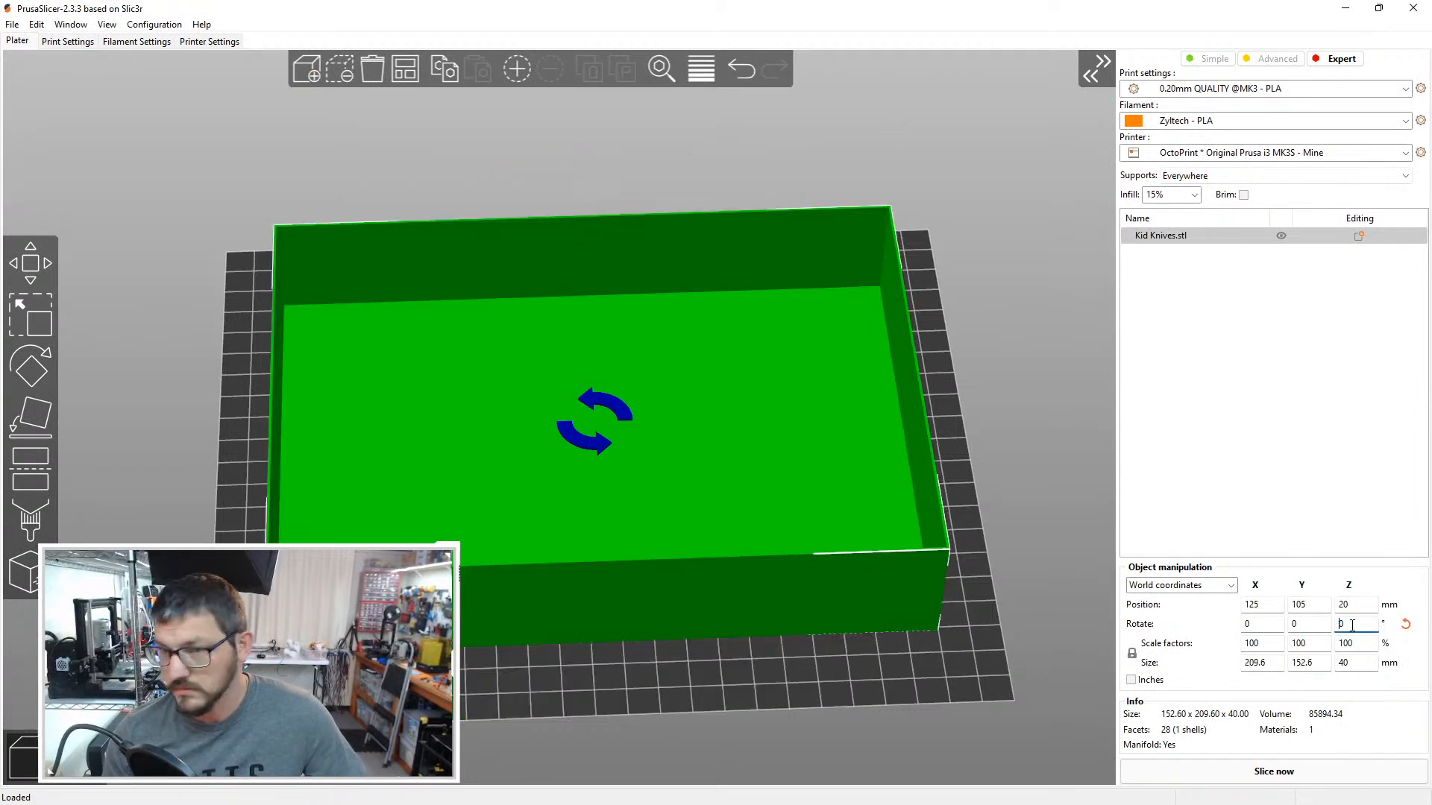
key("Return")
left_click(427, 671)
mouse_move(427, 671)
left_mouse_down()
mouse_move(540, 656)
mouse_move(426, 668)
left_mouse_up()
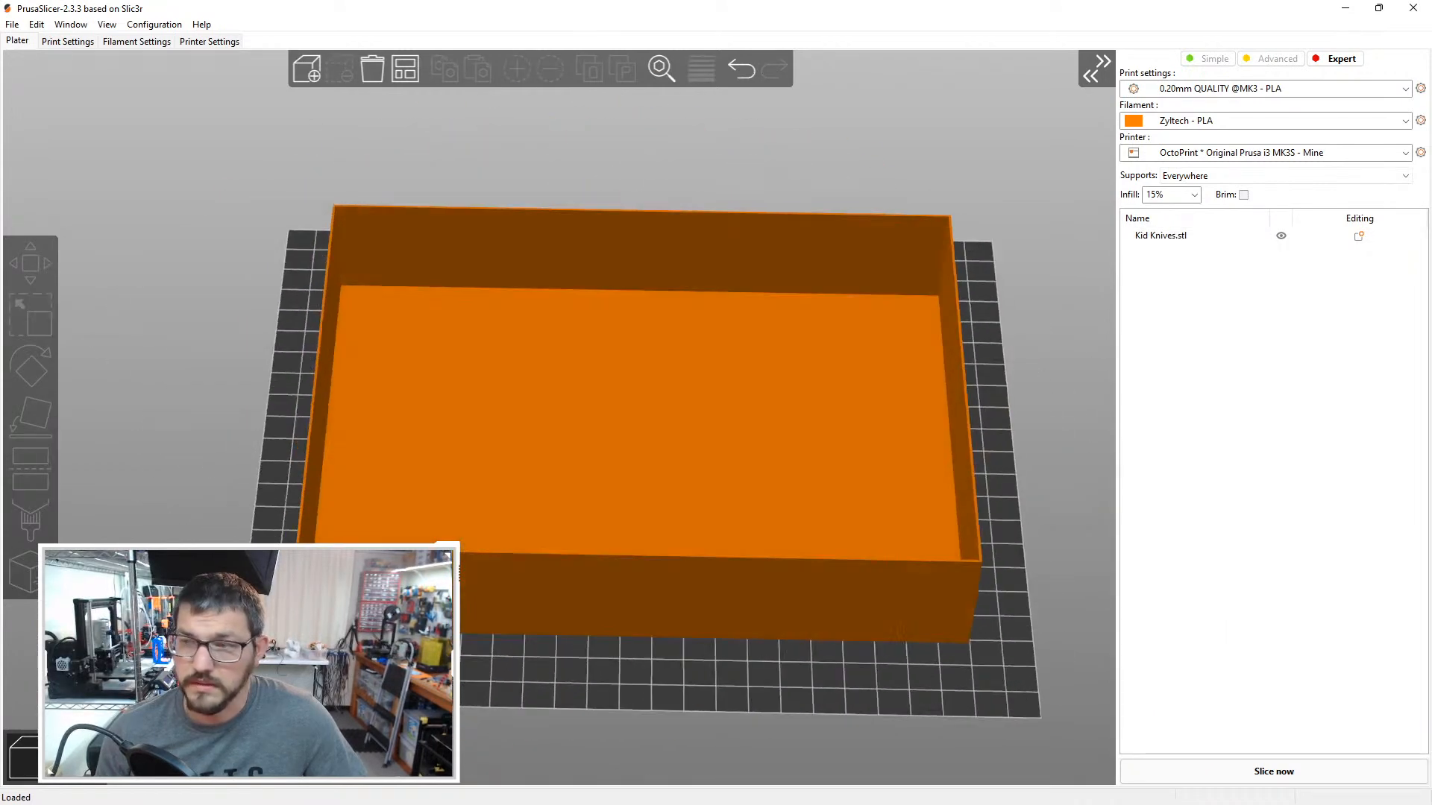
left_click(1226, 120)
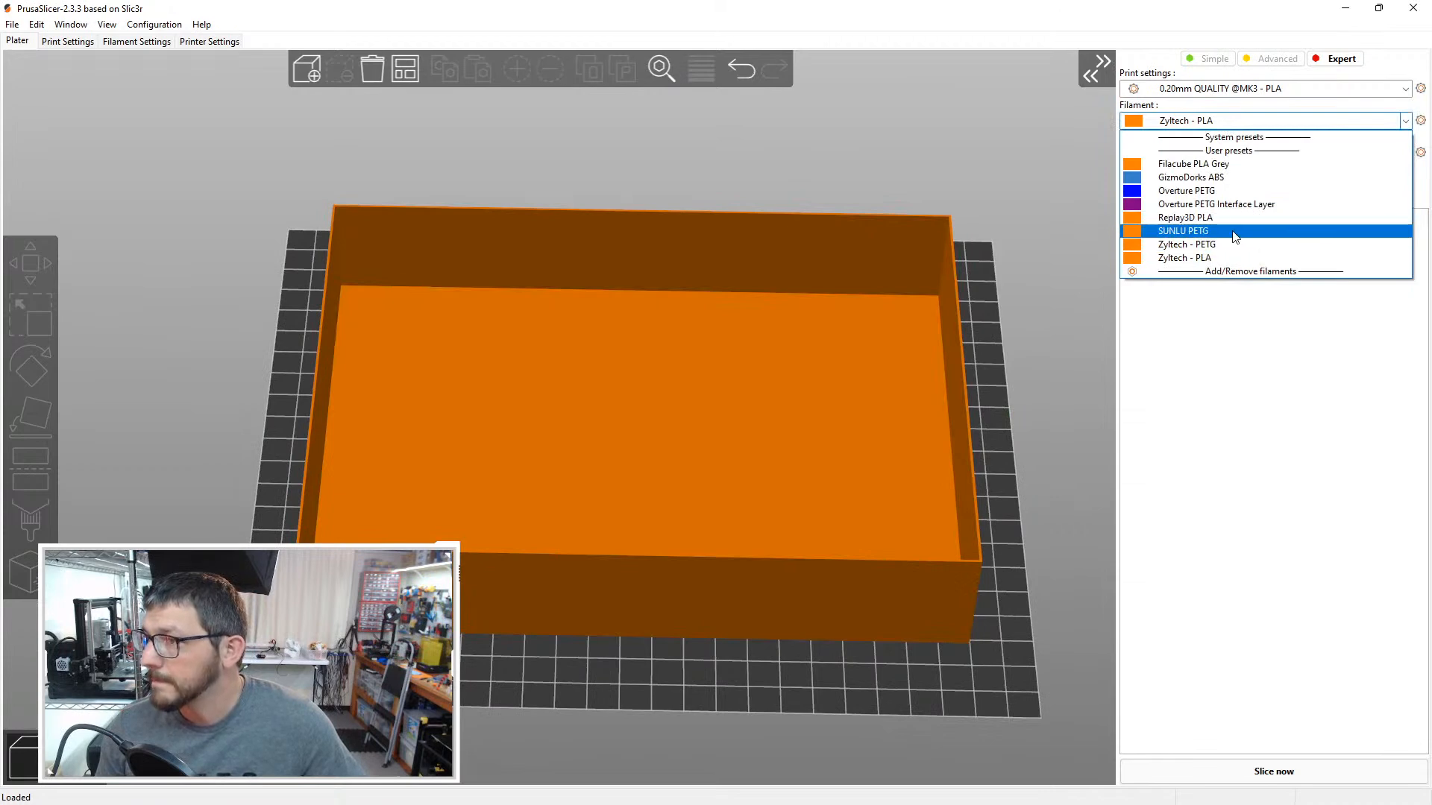
left_click(1235, 257)
left_click(1236, 89)
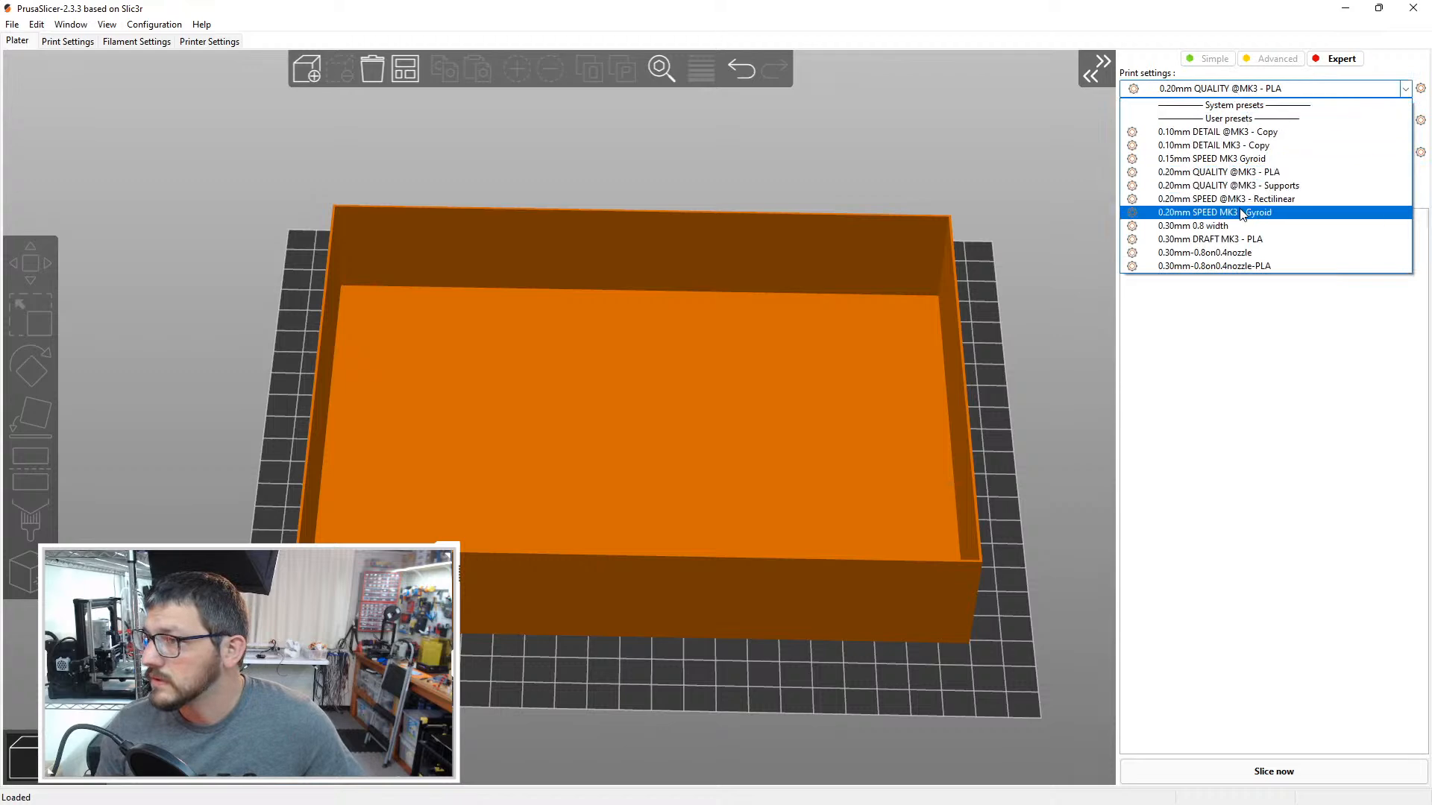
left_click(1236, 198)
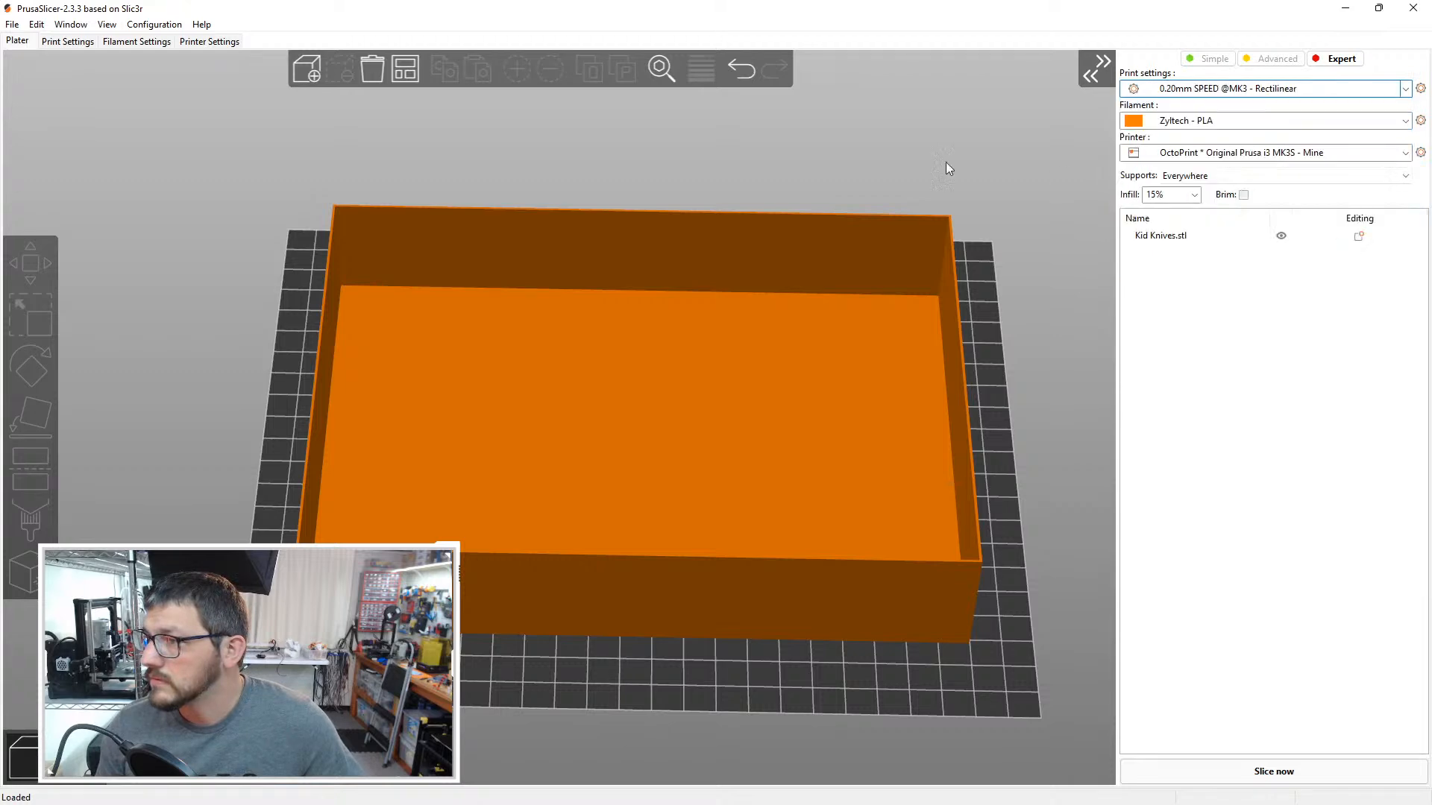
Step: Slice the tray and upload Kid Knives_0.2mm_PLA_MK3S_6h6m.gcode to the printer host, with printing started after upload
left_click_drag(938, 173, 943, 210)
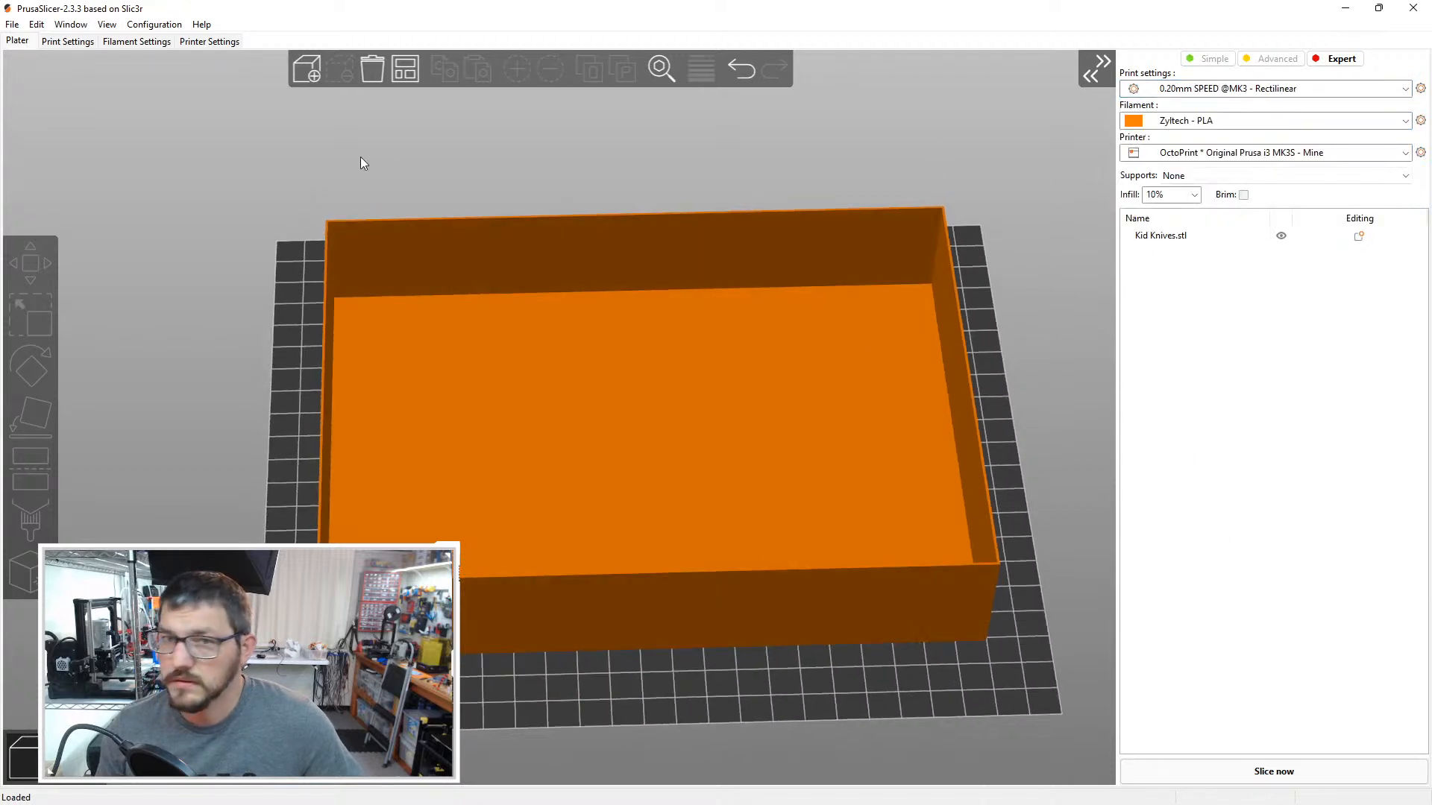
left_click(1260, 771)
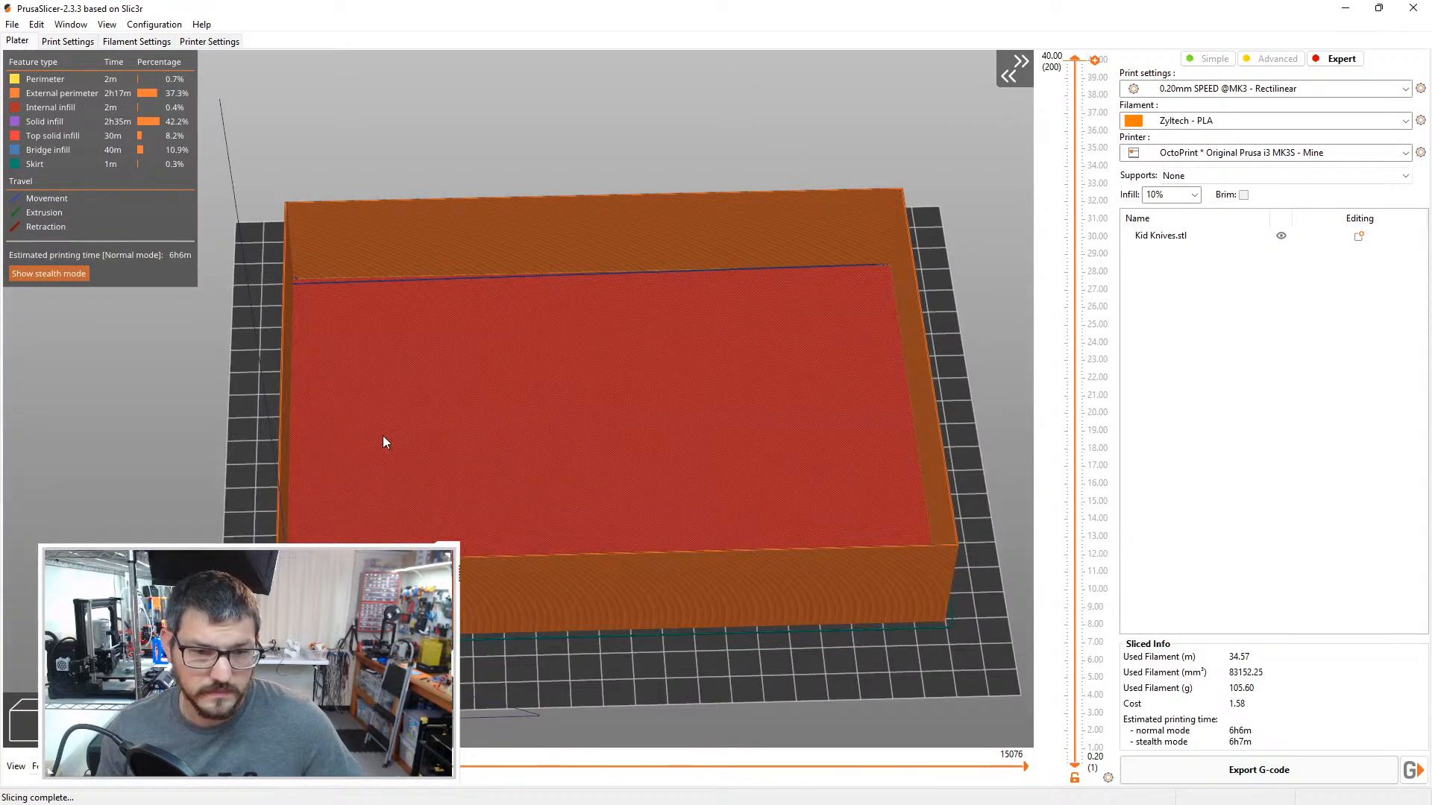
left_click_drag(86, 454, 81, 464)
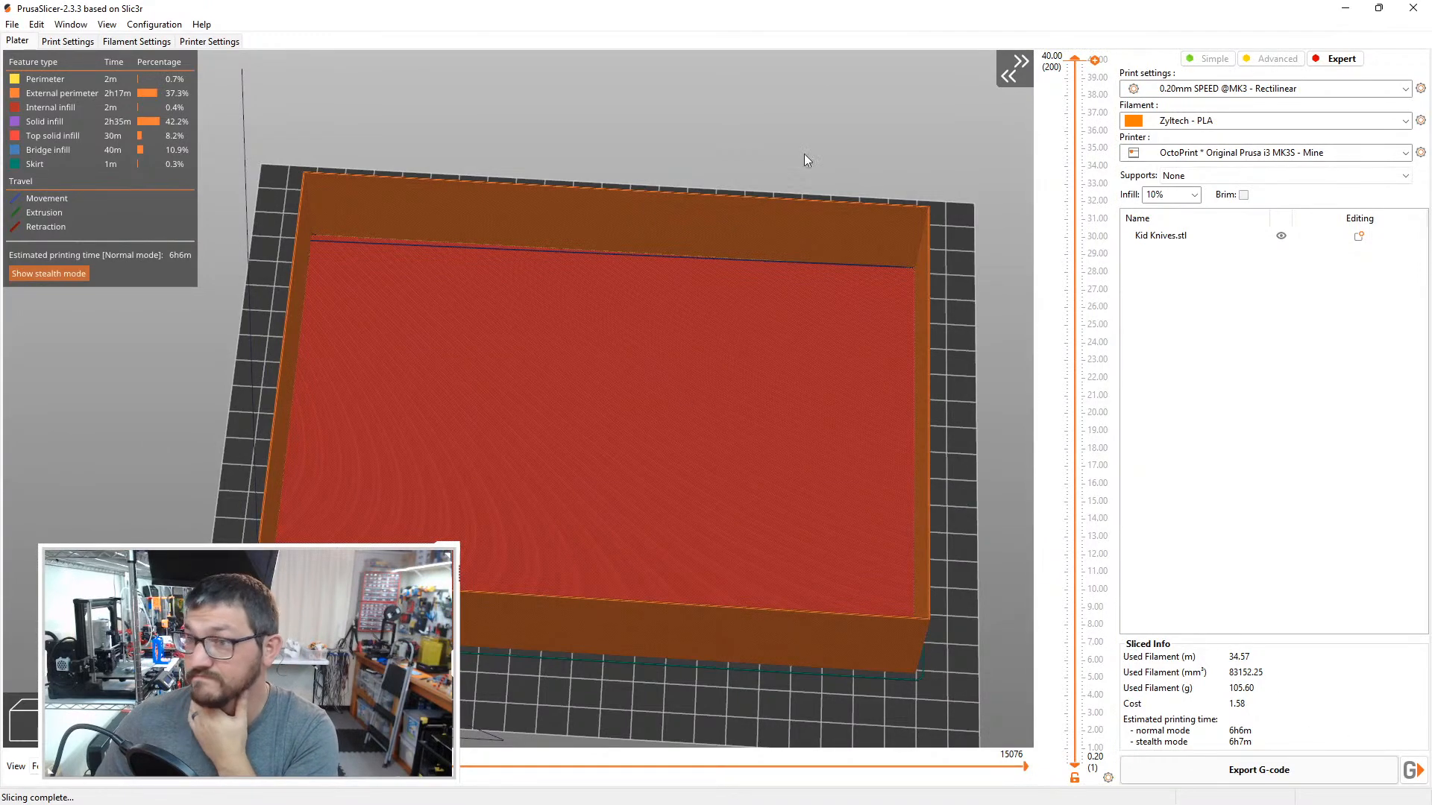
left_click_drag(1094, 59, 1030, 6)
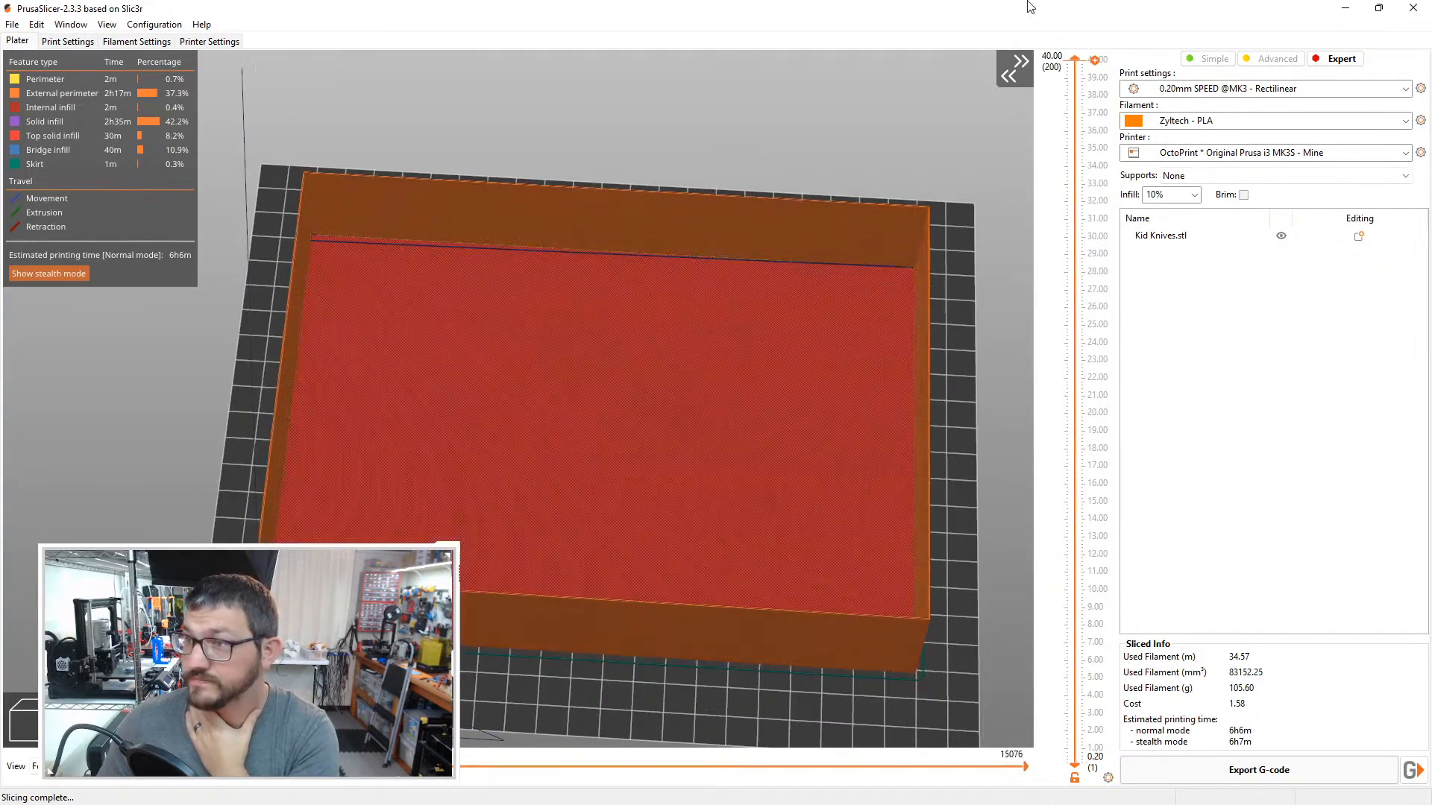
left_click(1412, 770)
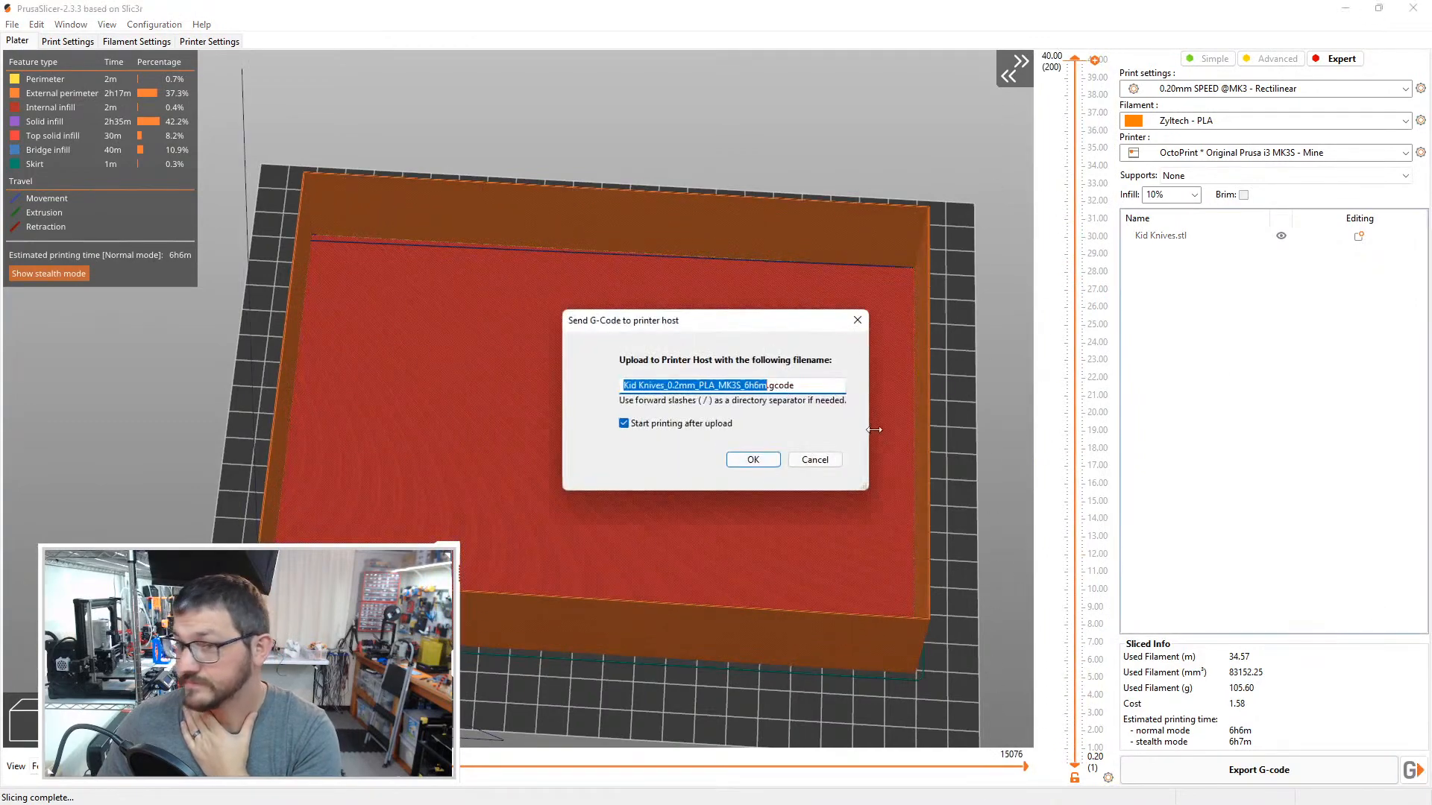
left_click(759, 460)
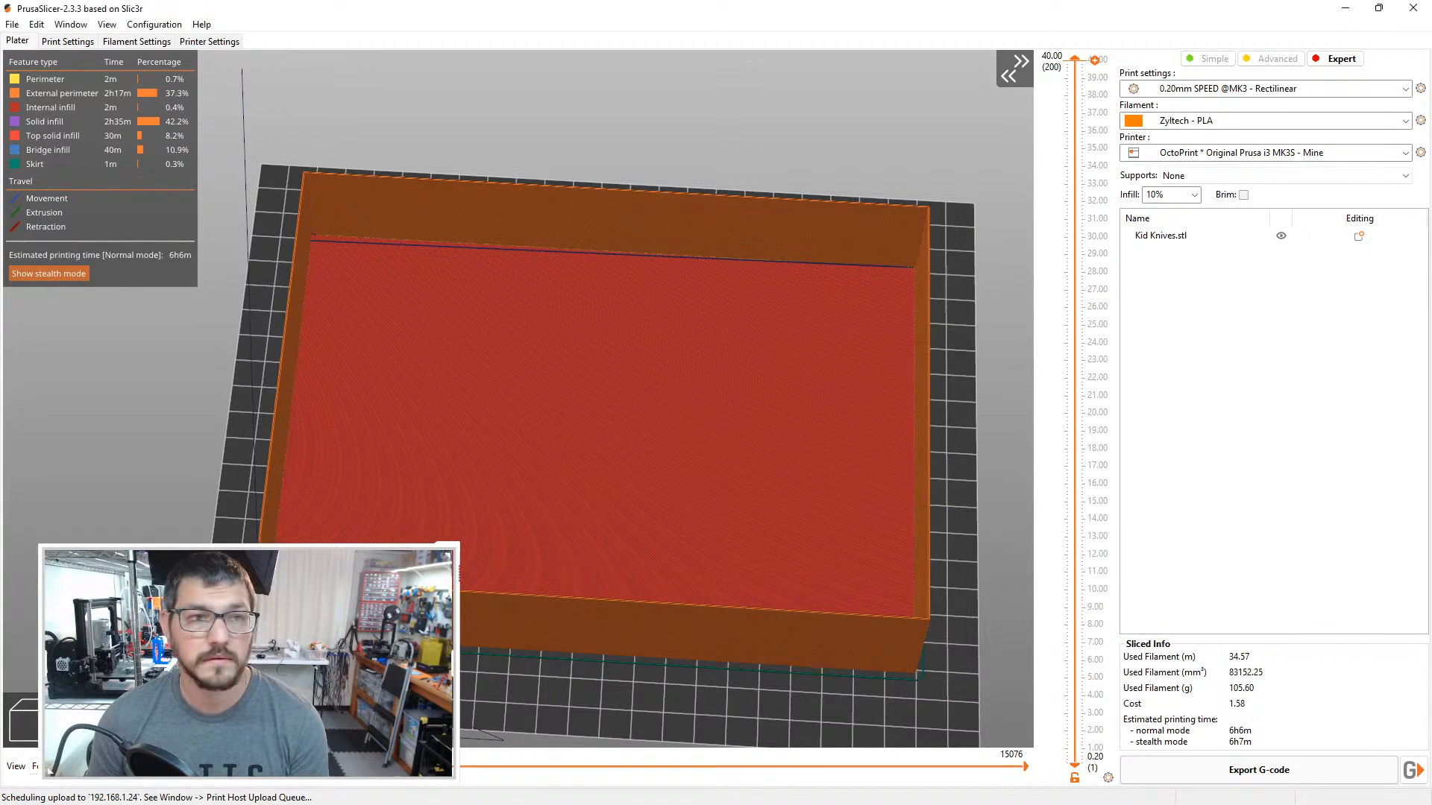
Step: Switch to Canvas Hub in the browser, postpone the new-plugins notice, and accept the snapshot plan to continue the print
left_click_drag(0, 36, 568, 3)
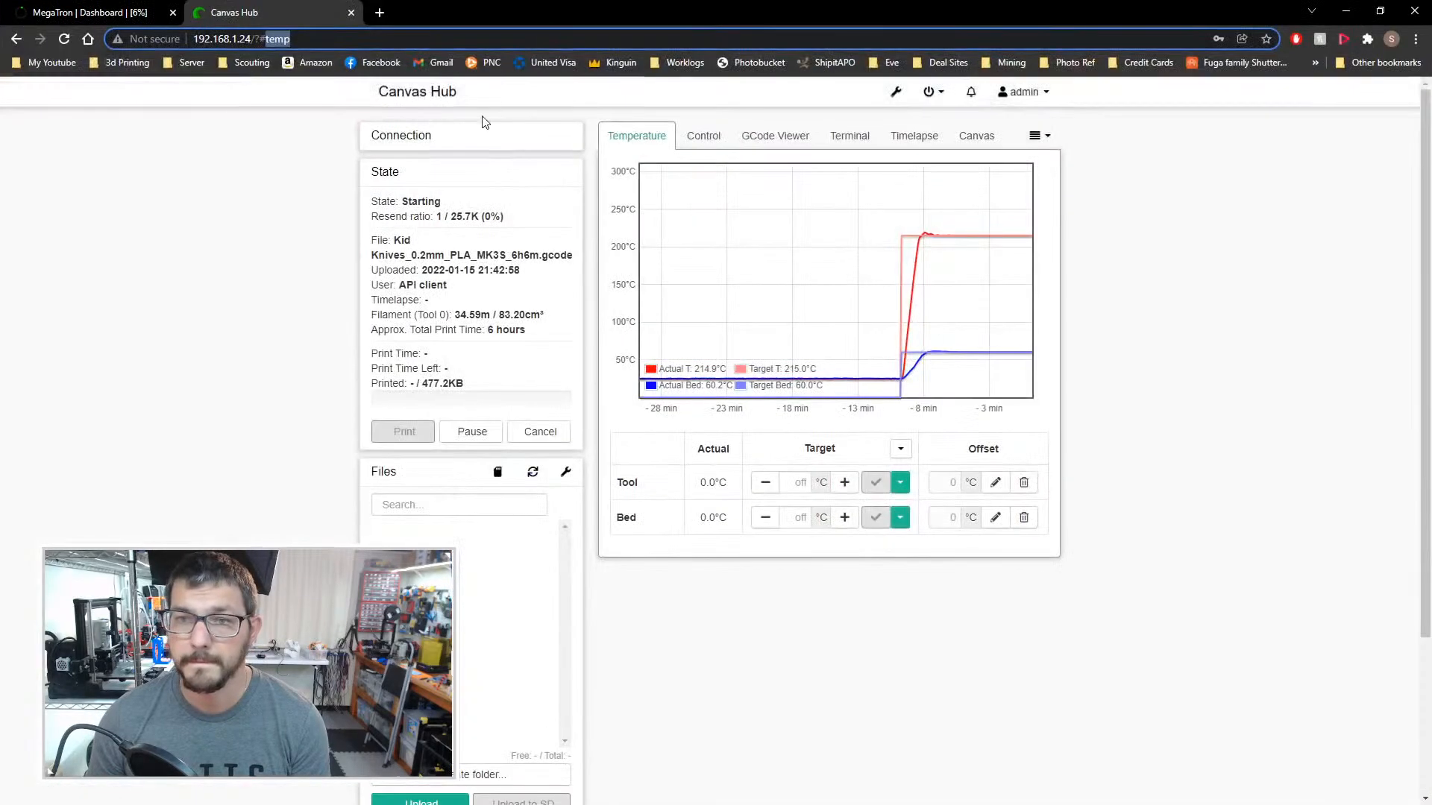
left_click(409, 137)
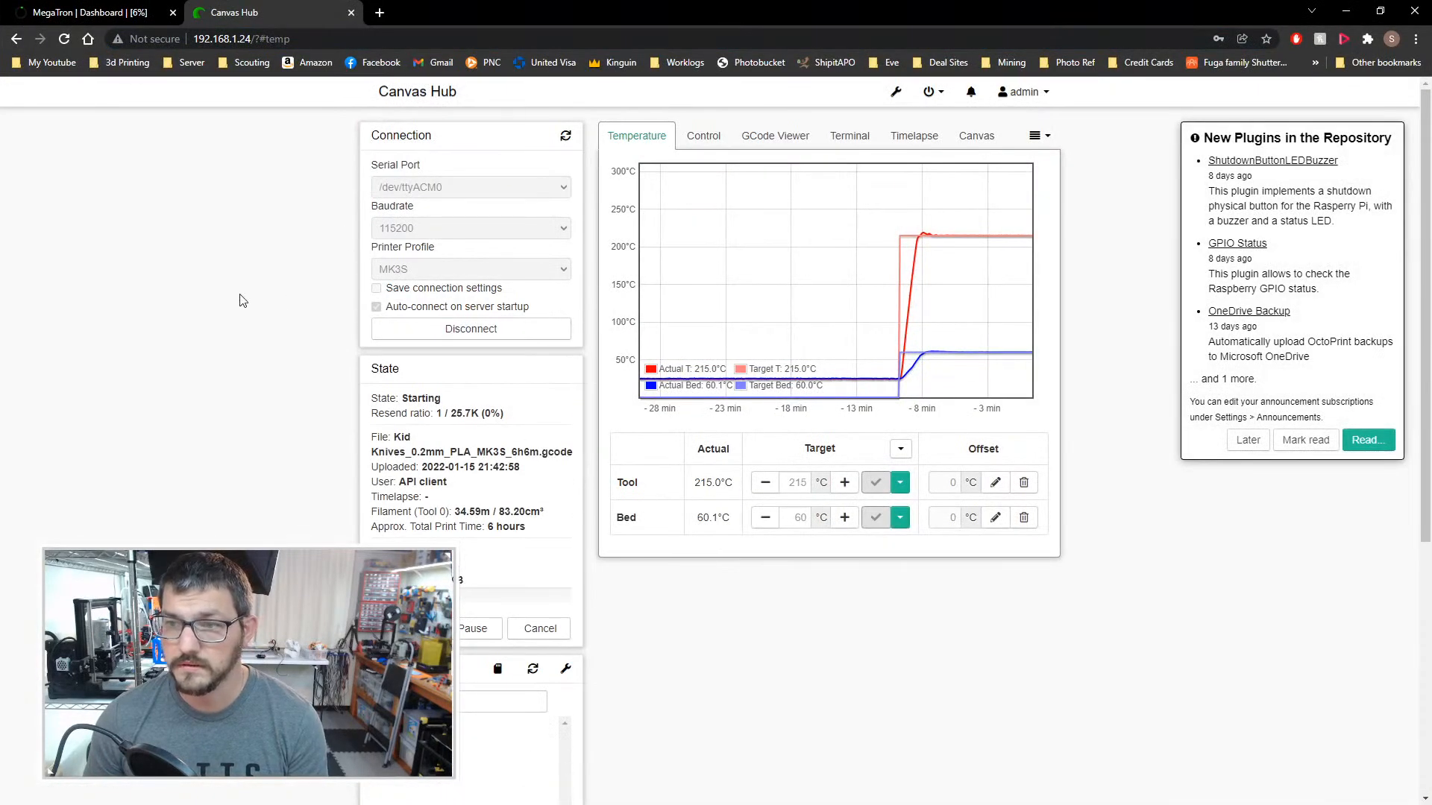
left_click(1259, 441)
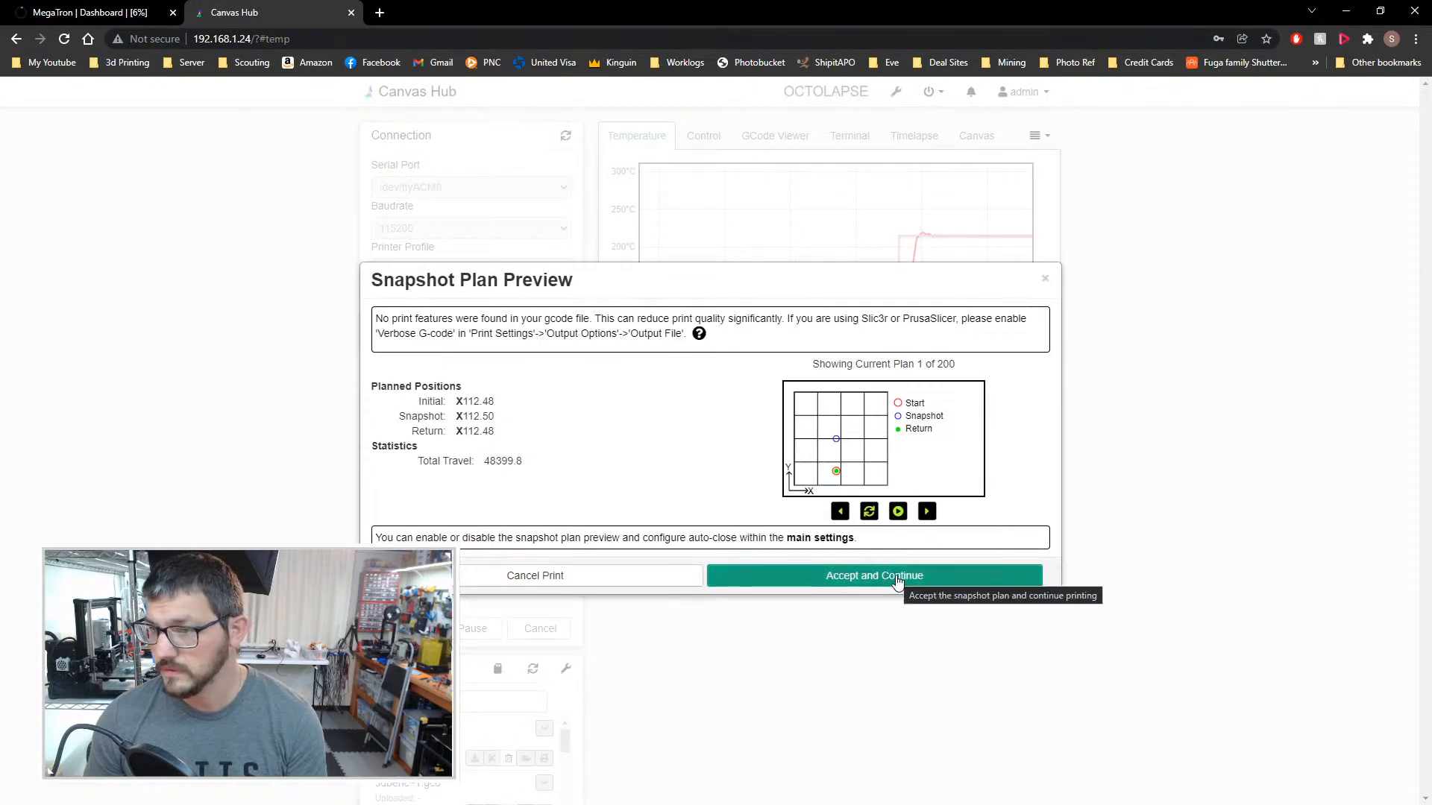
left_click(897, 576)
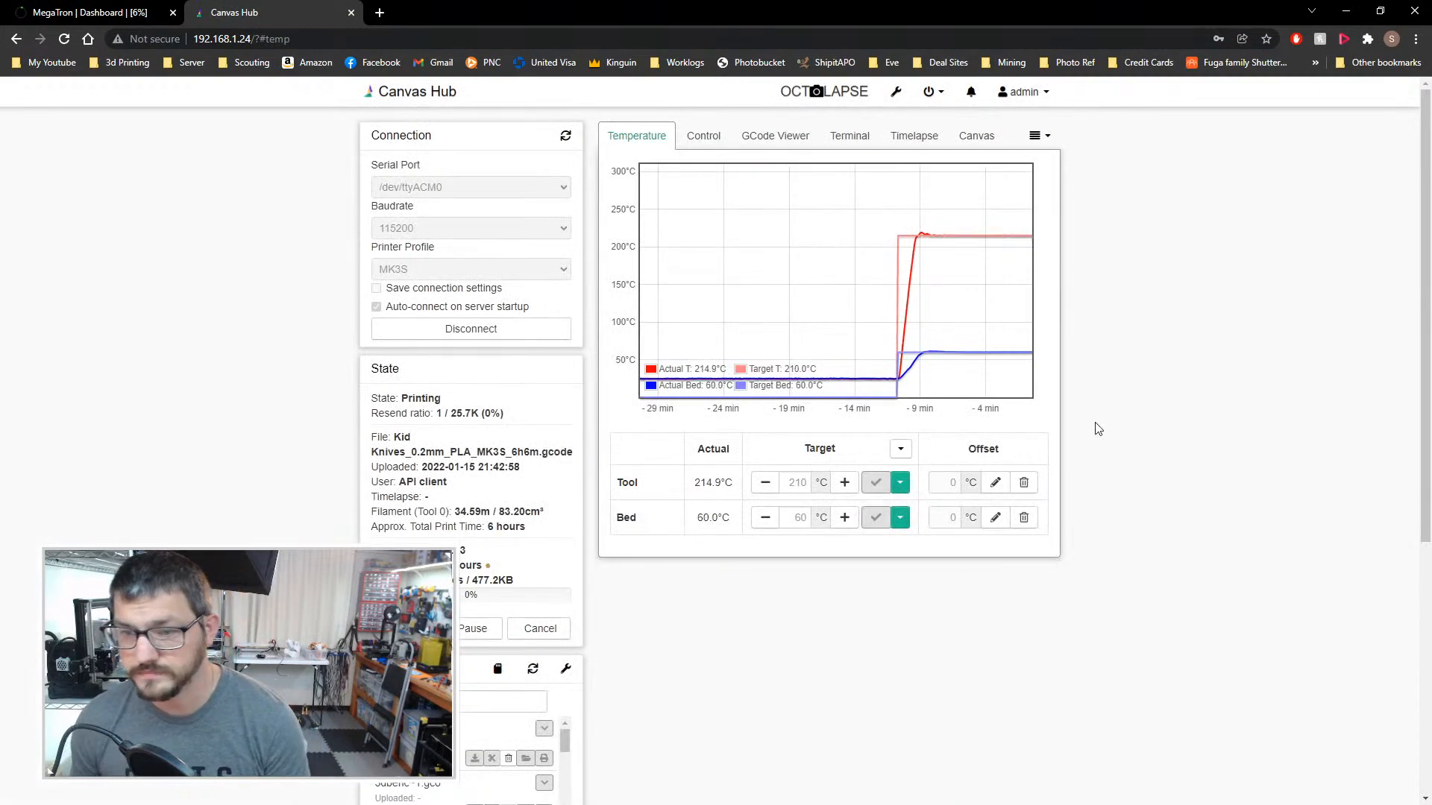
Step: Check the print progress on the MegaTron dashboard, and return to PrusaSlicer
left_click(87, 11)
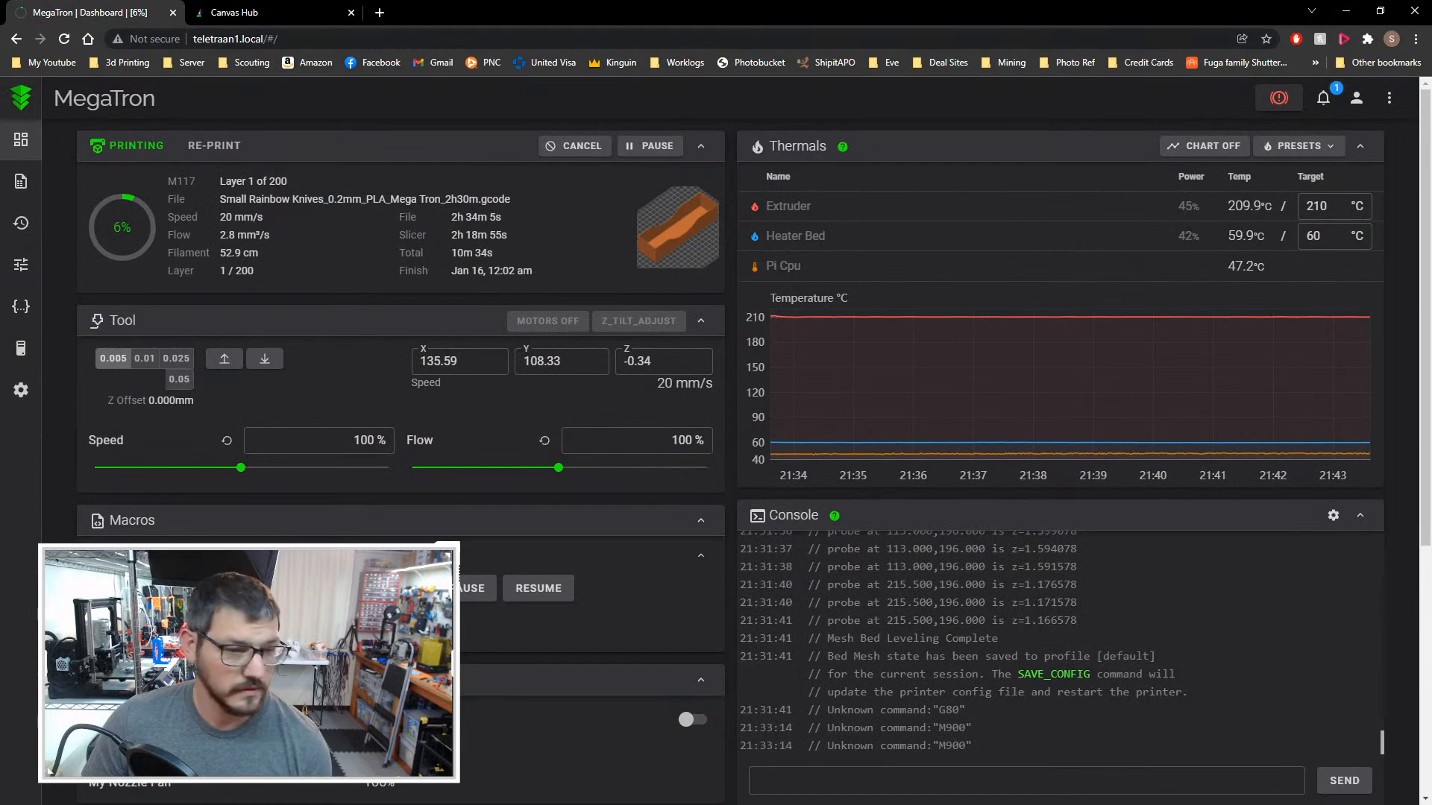
key("alt+Tab")
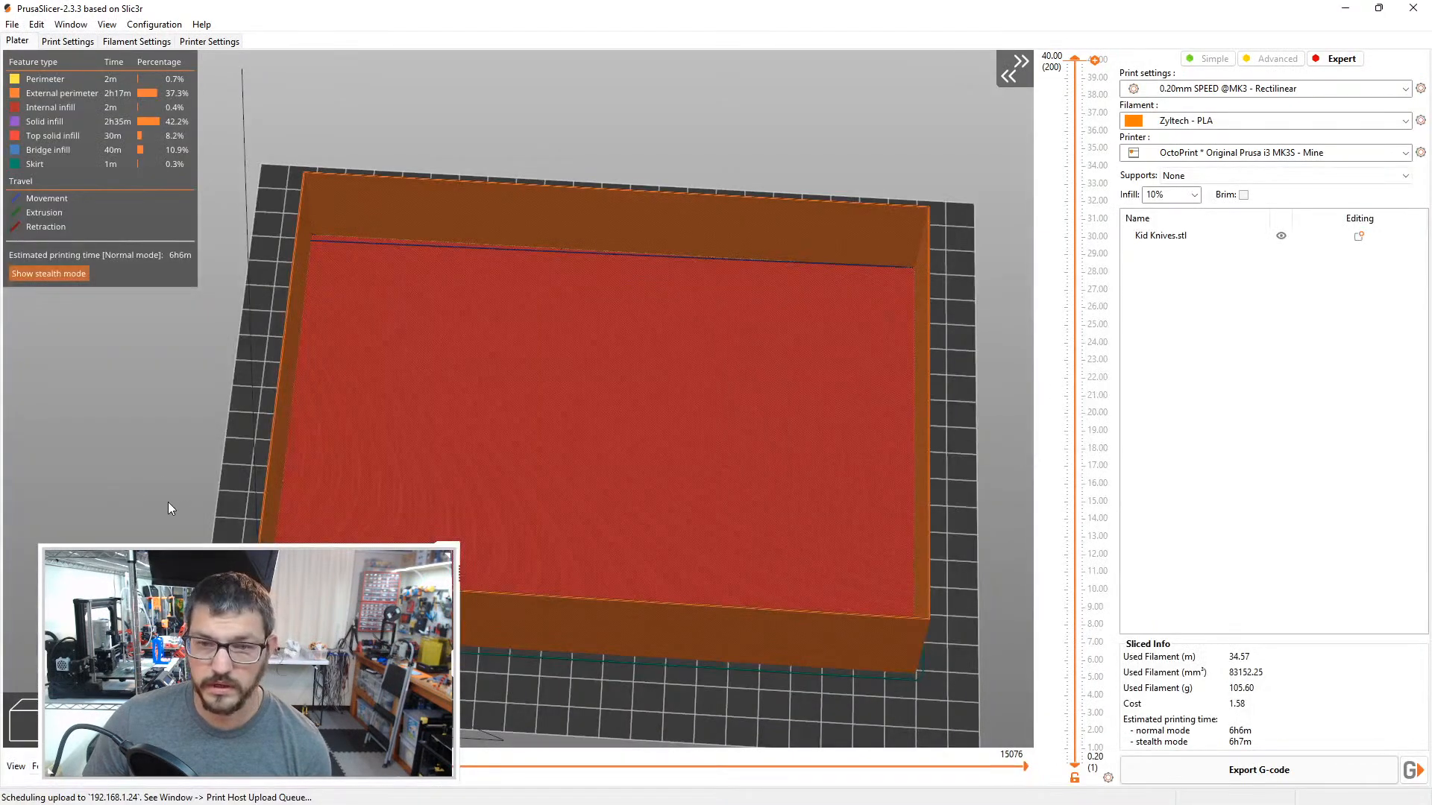
left_click_drag(179, 496, 183, 495)
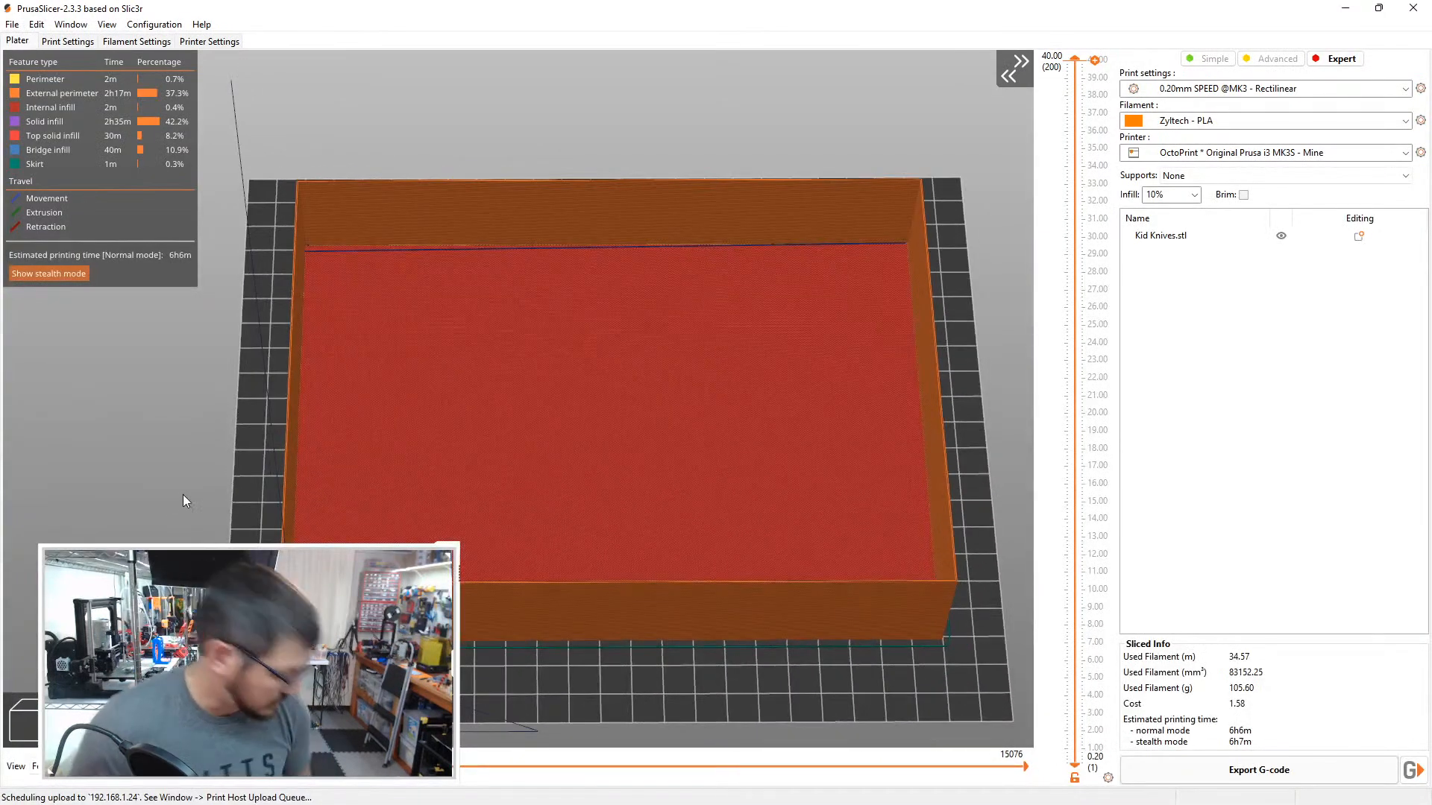
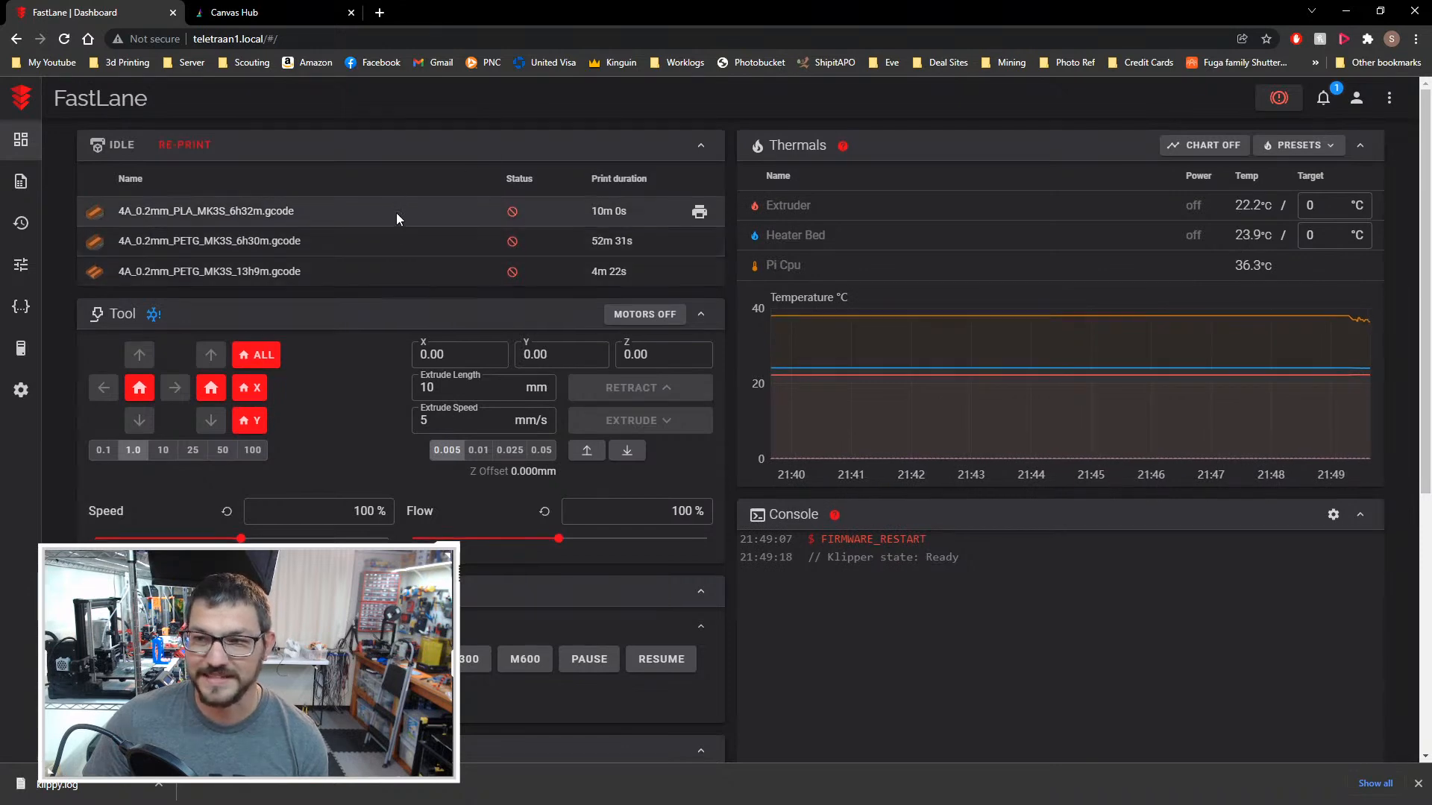
Step: Preheat the FastLane printer's extruder and heater bed with the PLA temperature preset
scroll(396, 214, "down", 2)
scroll(395, 214, "up", 2)
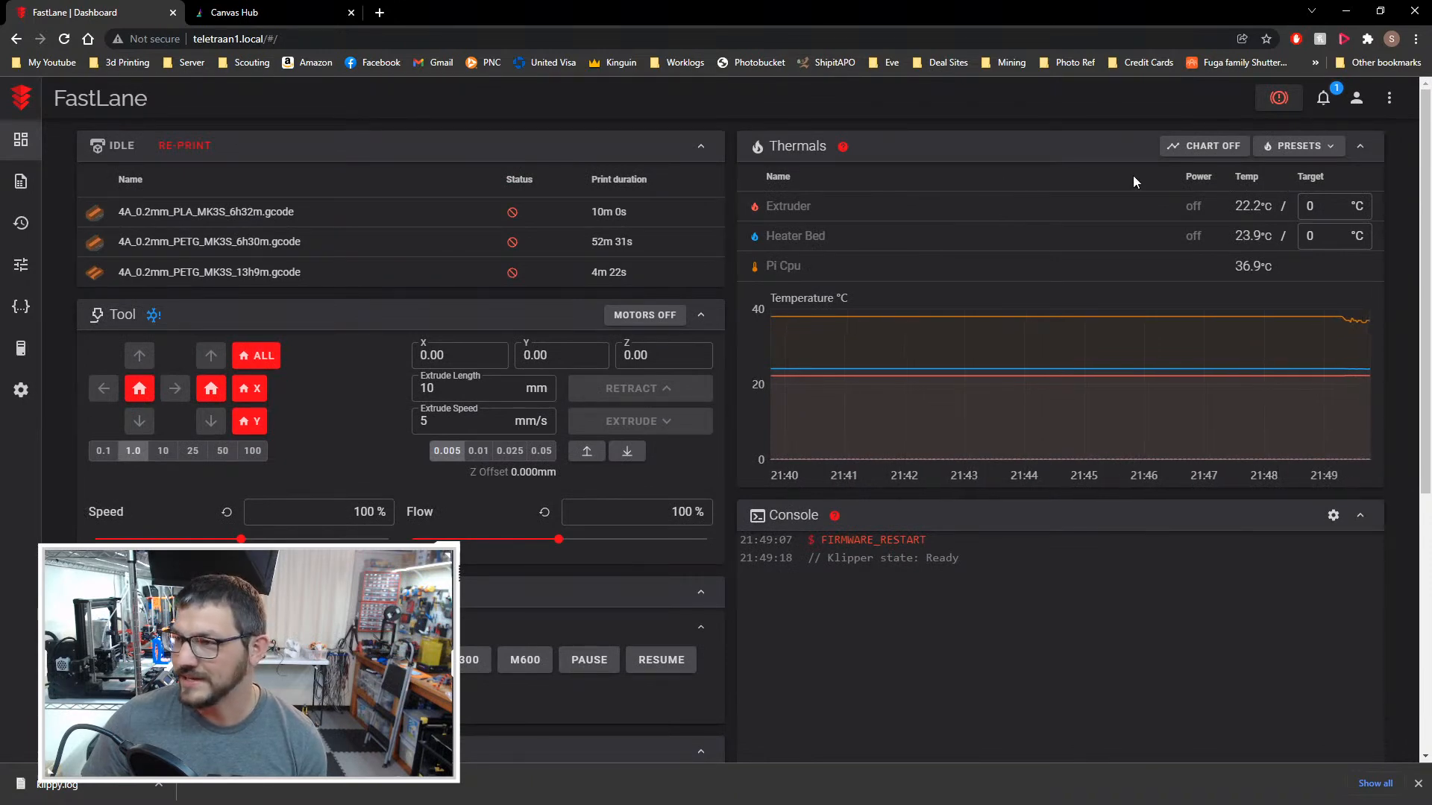
left_click(1299, 146)
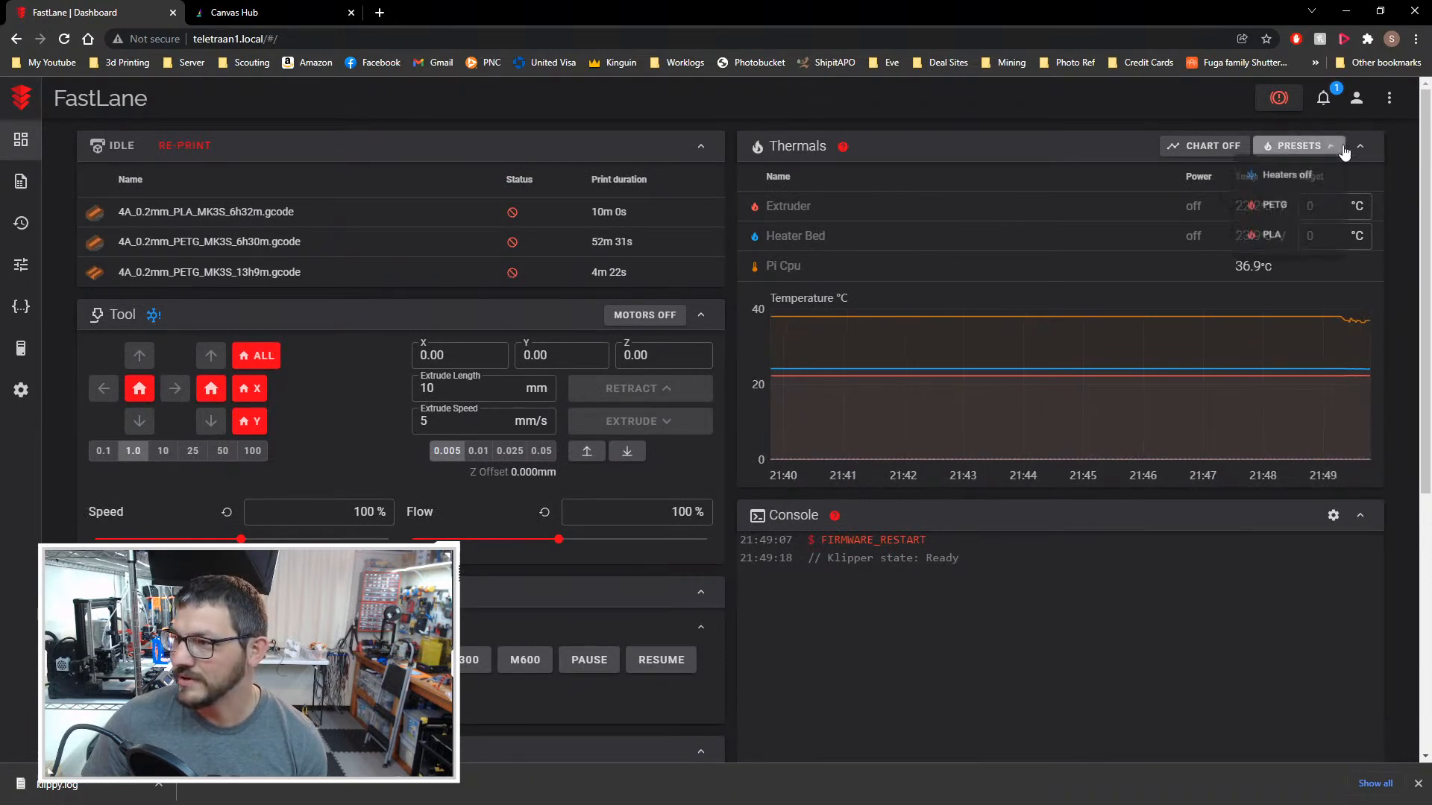
left_click(1281, 237)
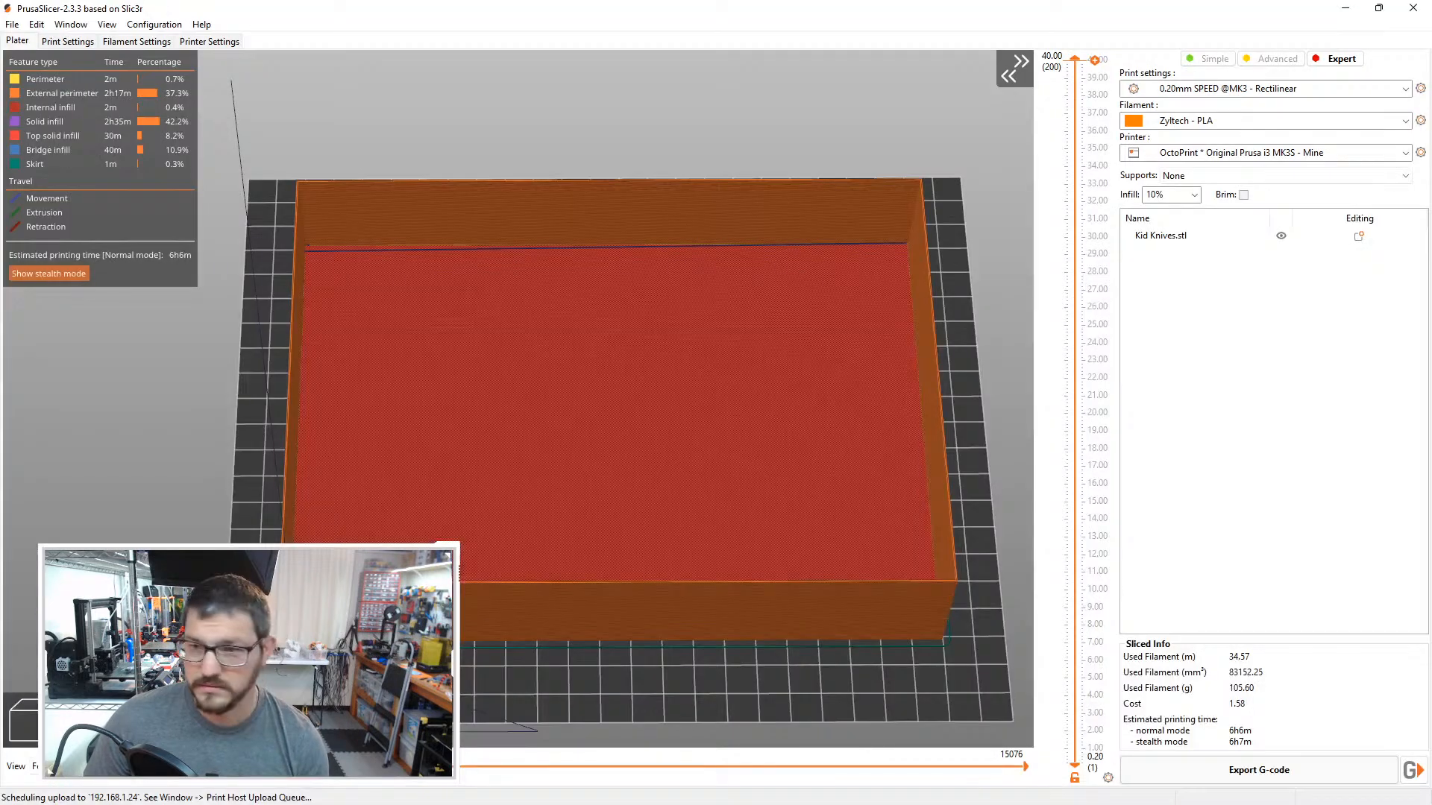
Step: Switch to PrusaSlicer and delete the Kid Knives.stl model from the print bed
left_click(43, 720)
left_click(490, 588)
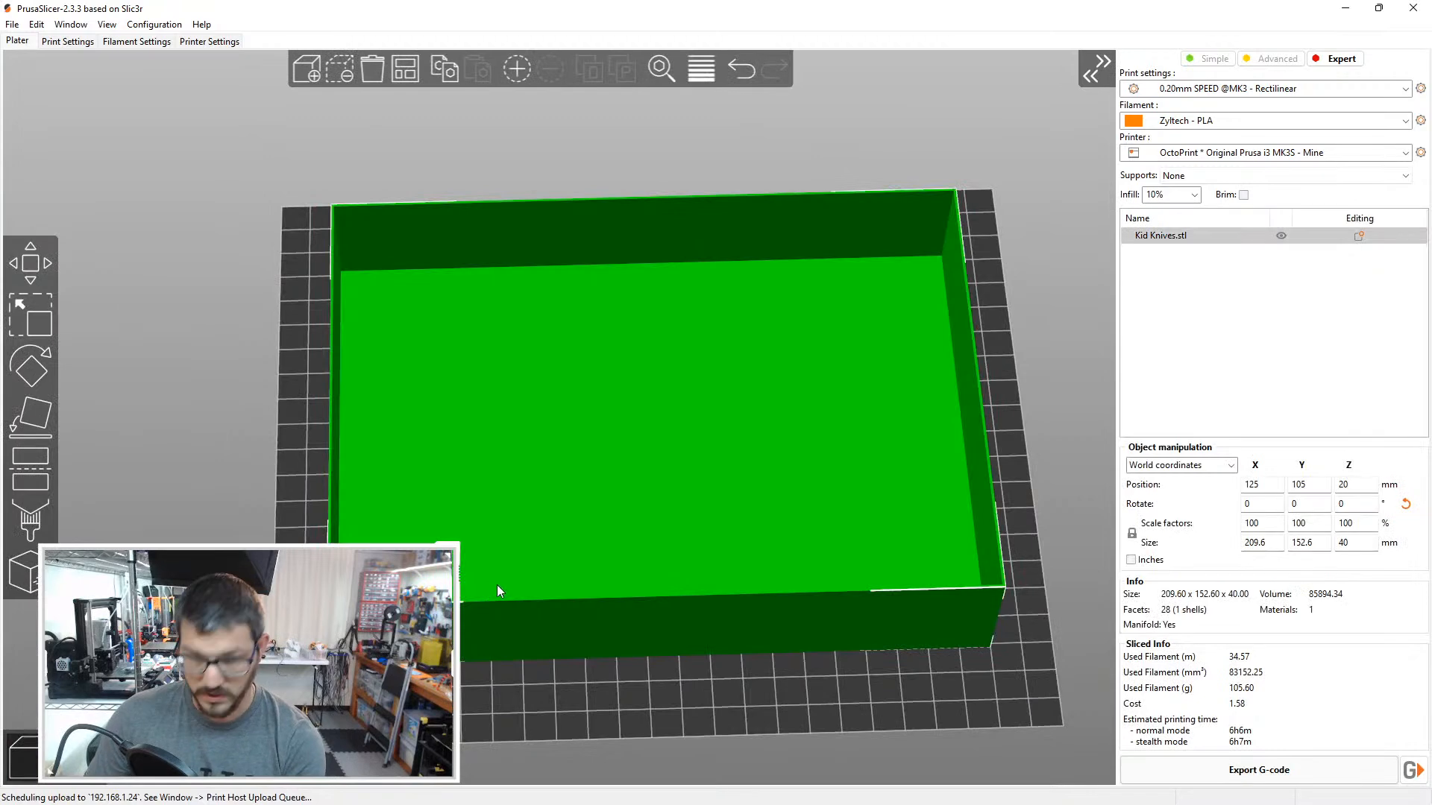
key("Delete")
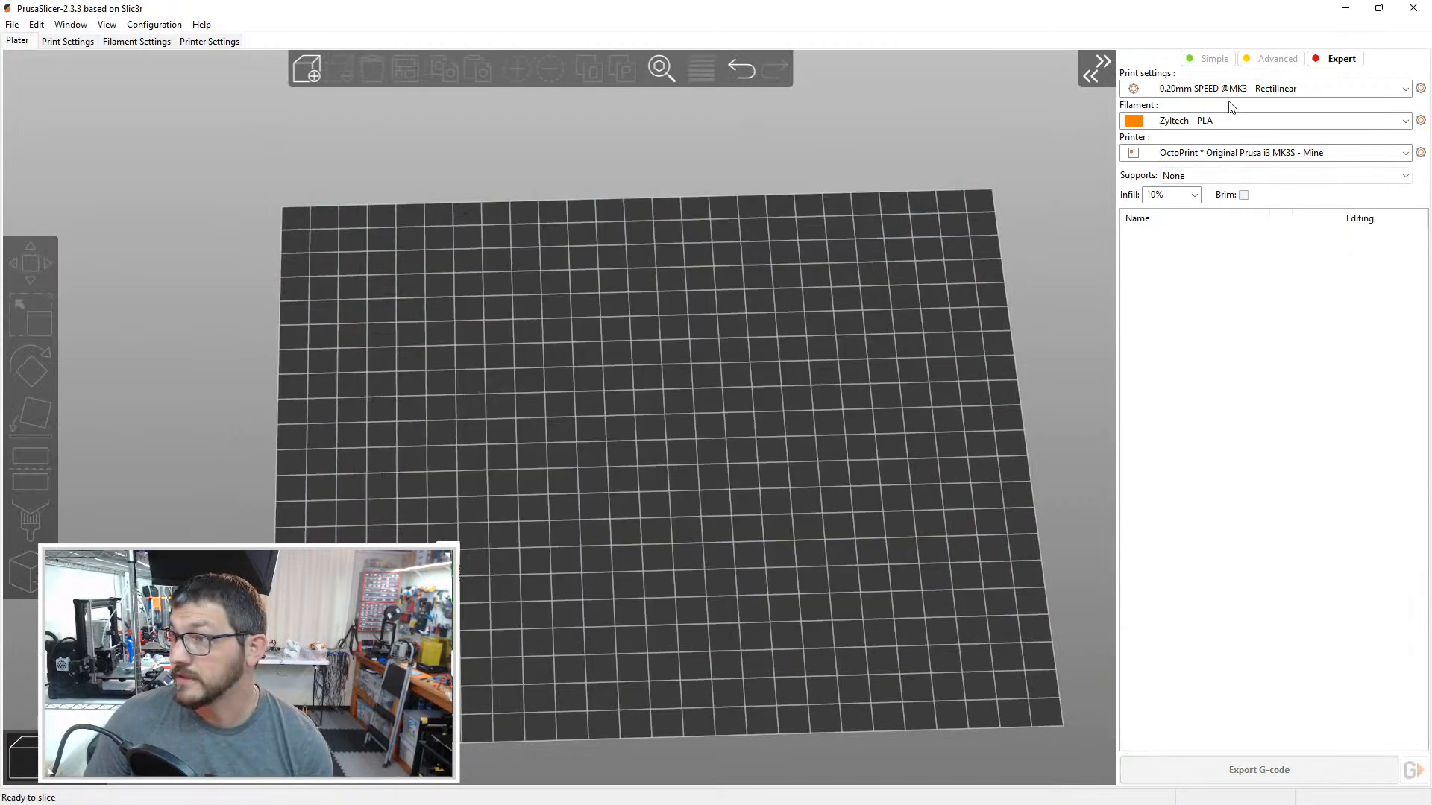
Step: Choose the physical printer Klippper * Fastlane as the target printer
left_click(1253, 153)
left_click(1252, 154)
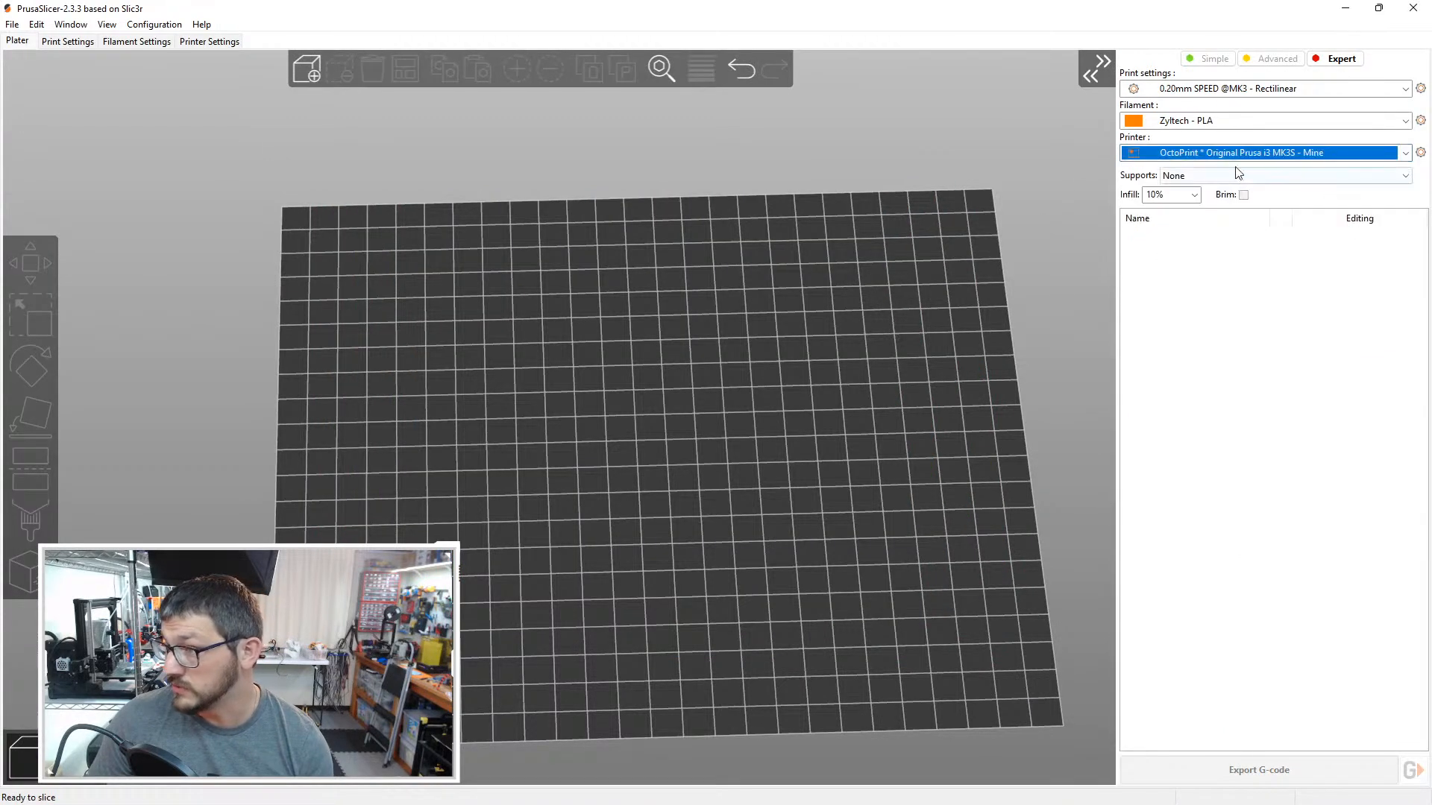
left_click(1238, 155)
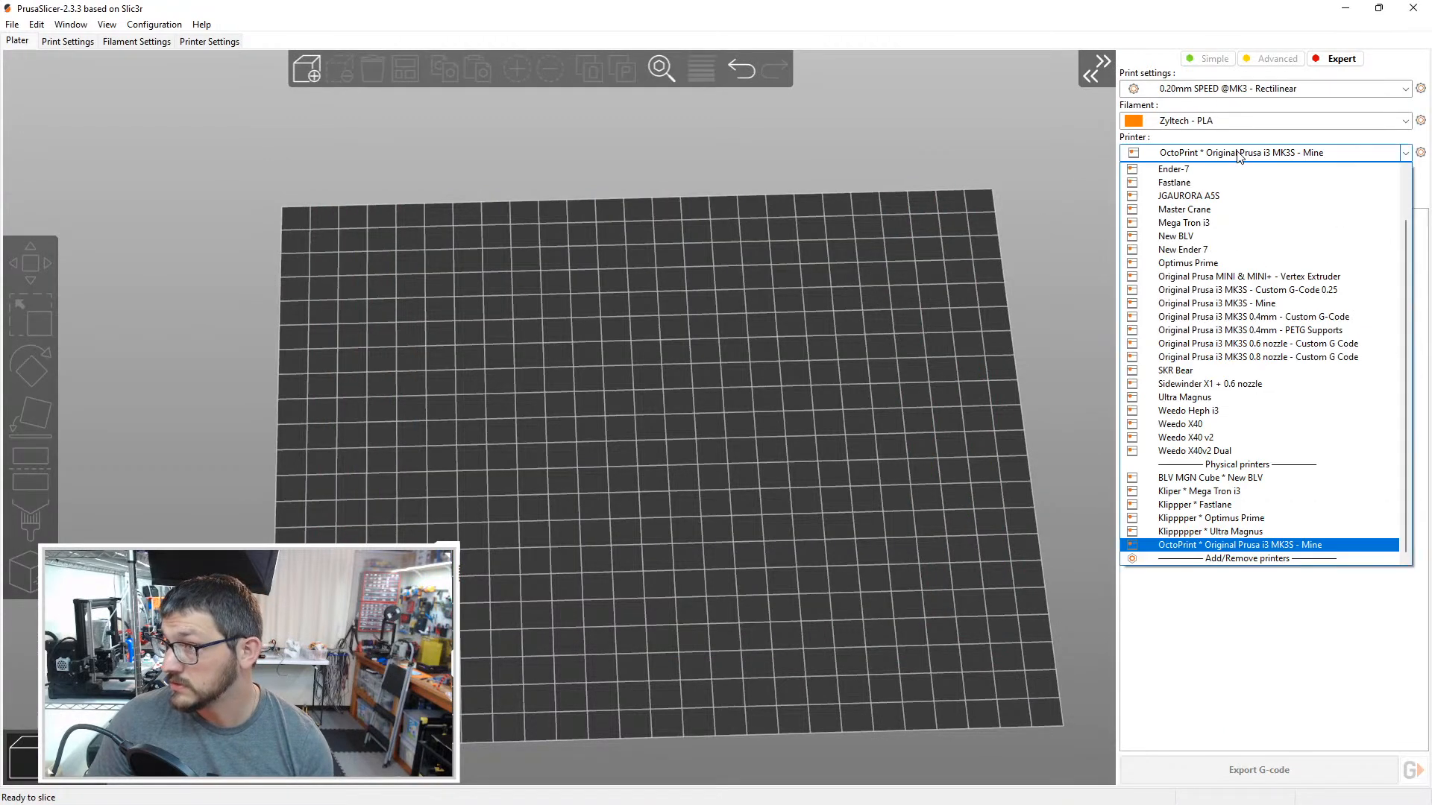
left_click(1260, 505)
Step: Edit the Fastlane physical printer so its host IP address ends in 82, test the connection, and save the settings
left_click(1420, 152)
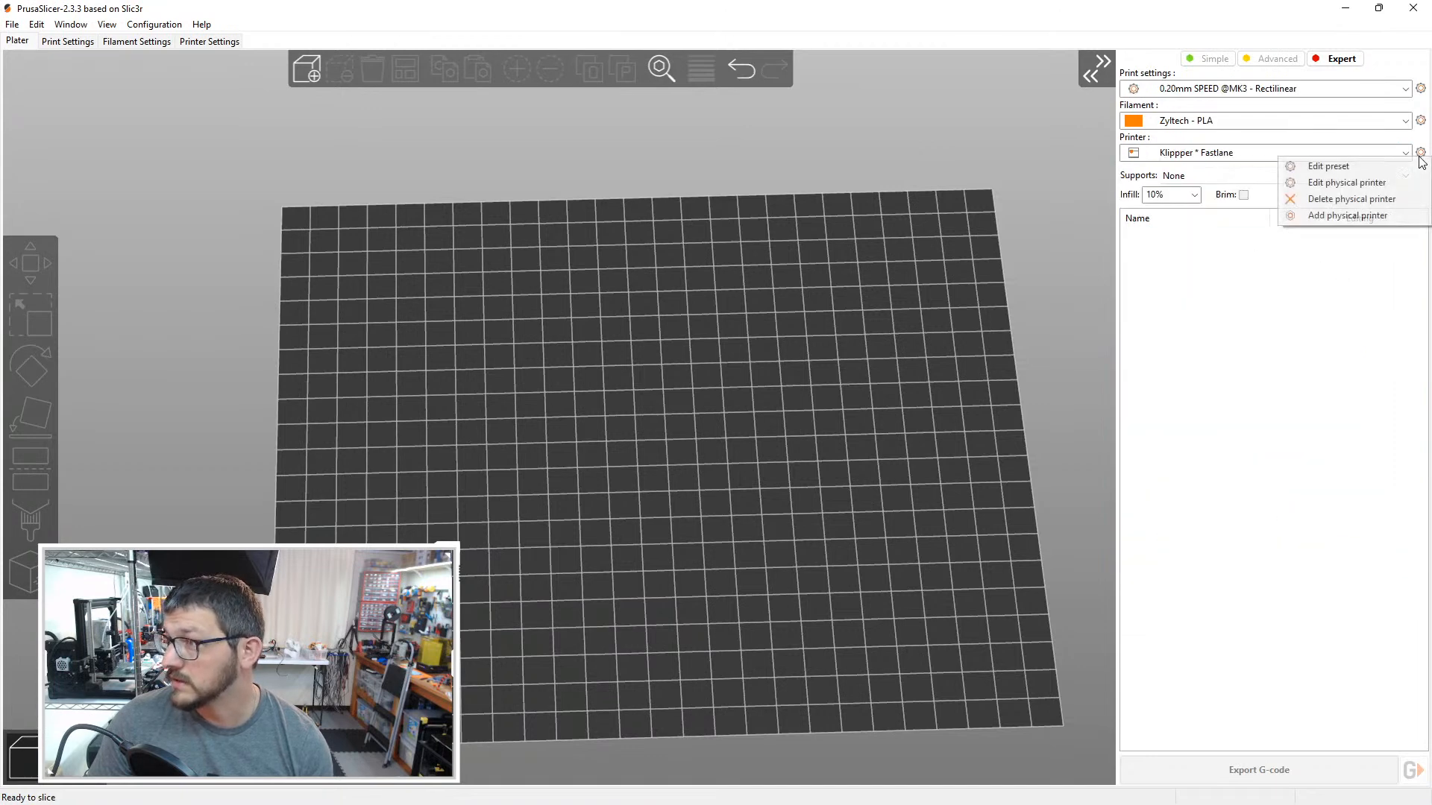
left_click(1350, 182)
double_click(733, 404)
left_click(733, 404)
double_click(733, 404)
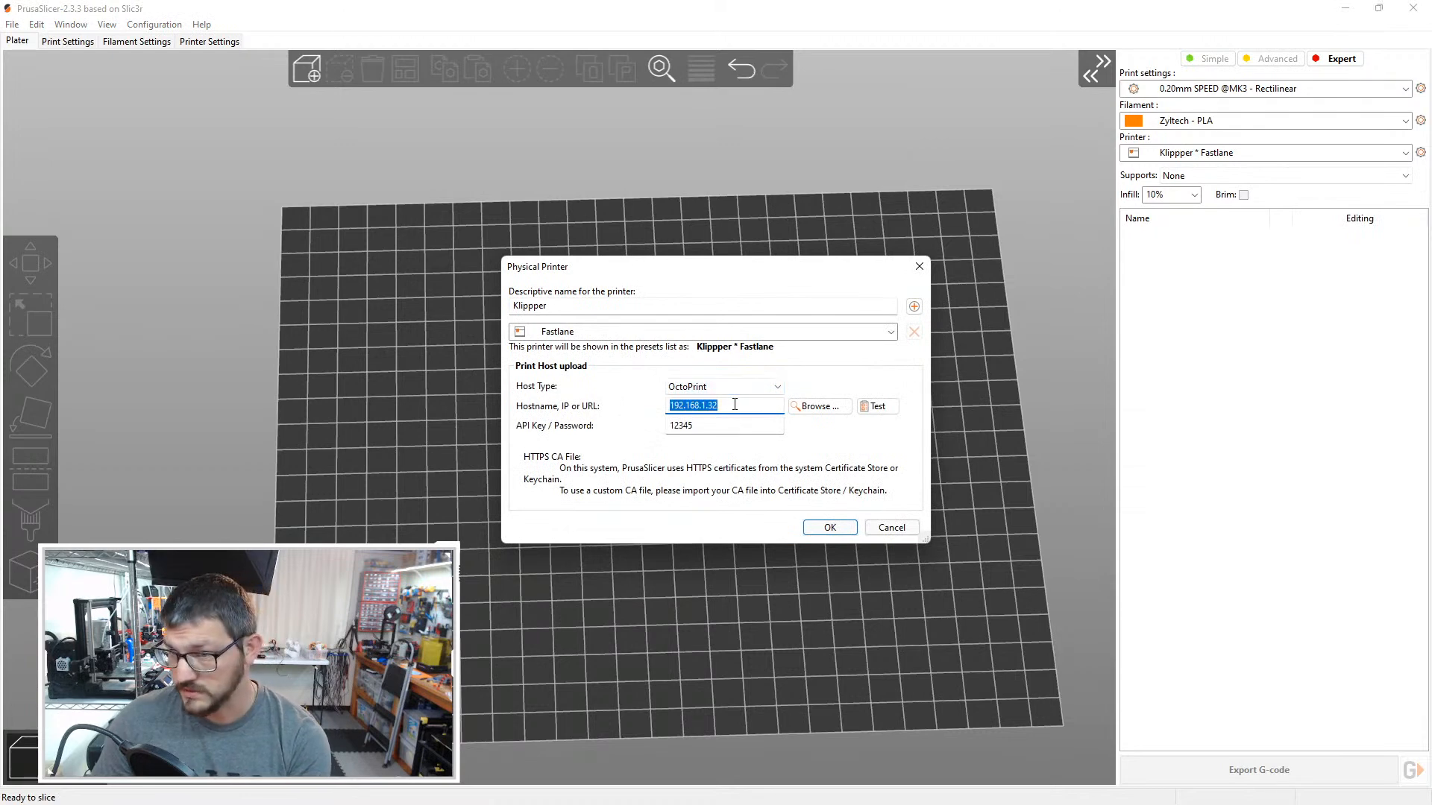
left_click(724, 404)
type("82")
left_click(877, 406)
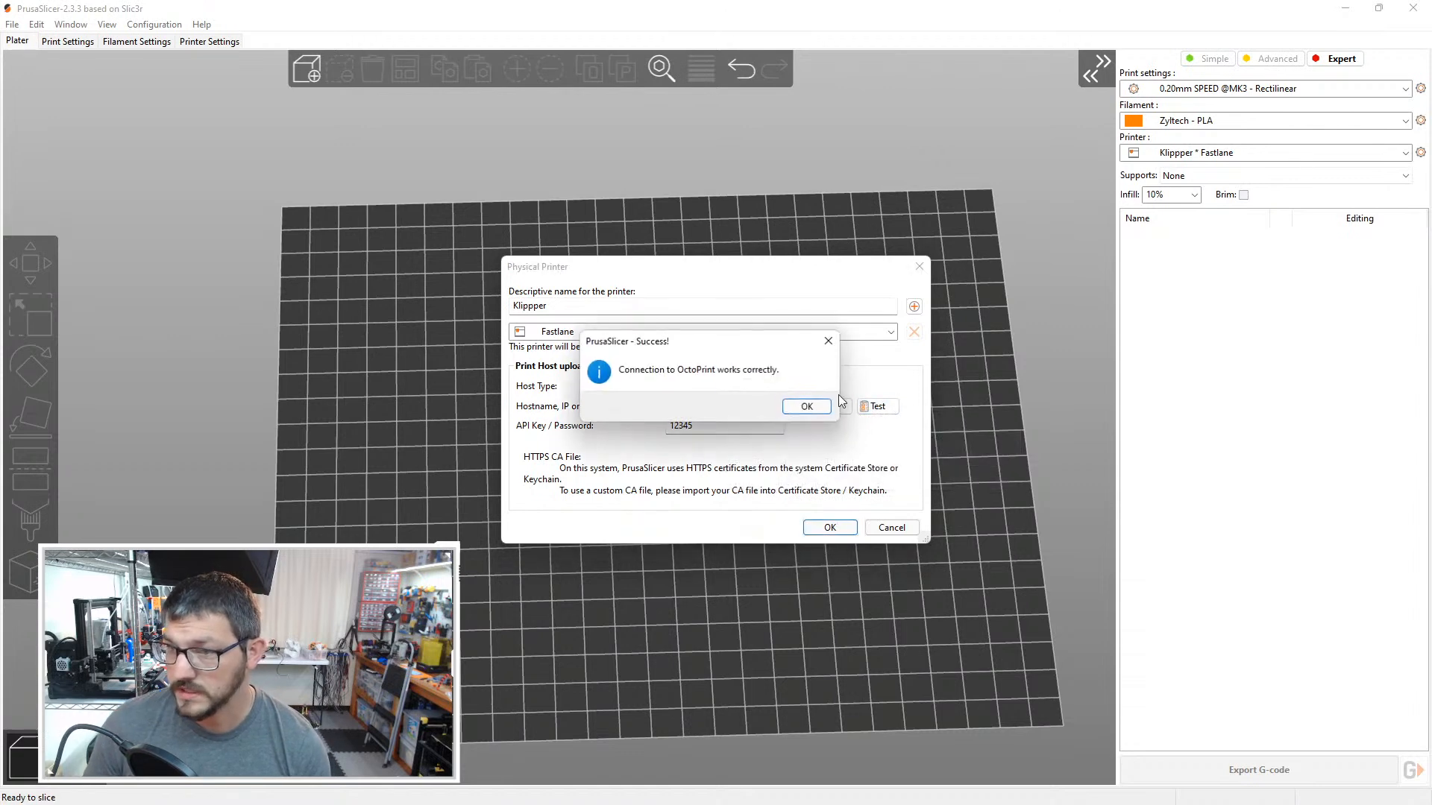
left_click(802, 407)
key("Return")
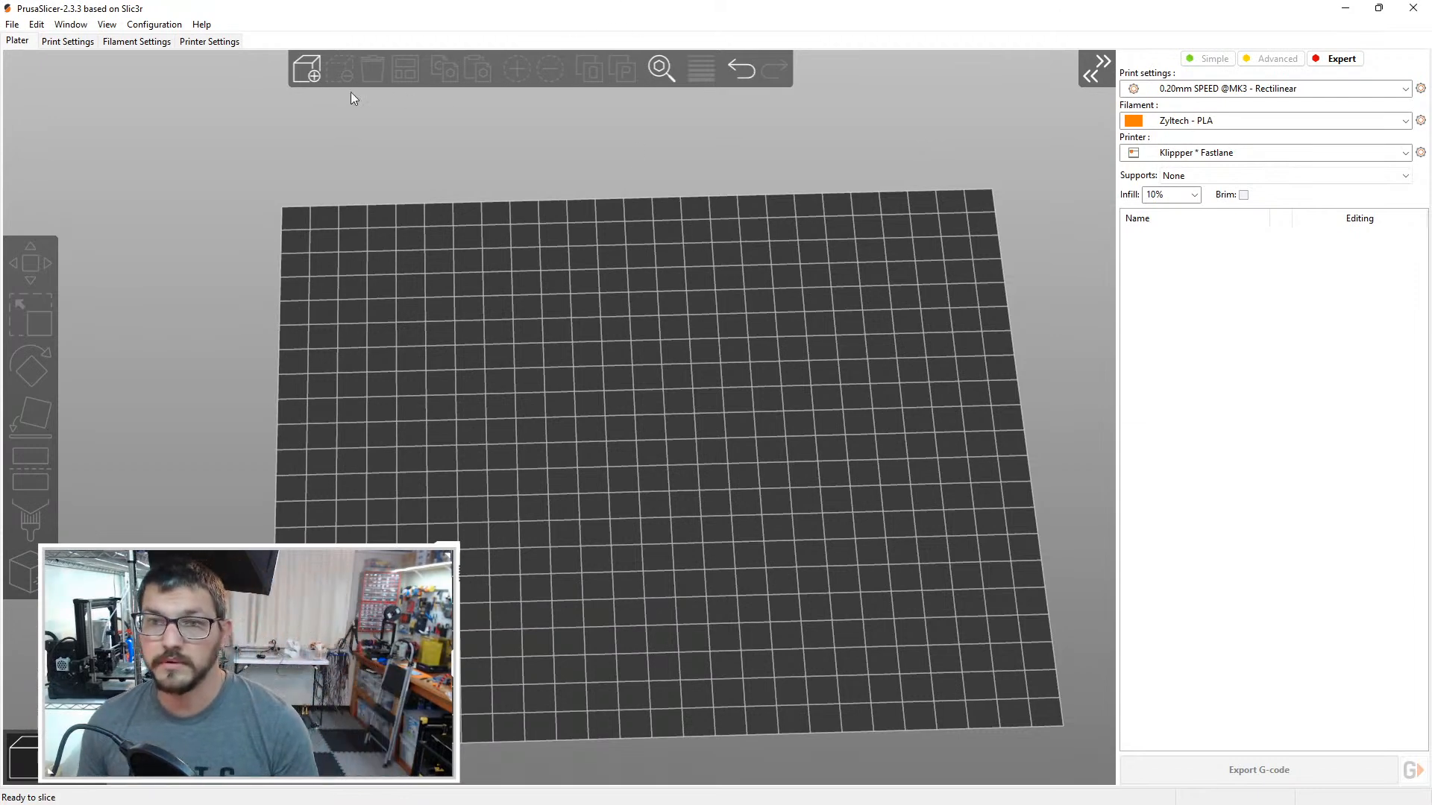
Step: Import the Small Rainbow Forks.stl model onto the empty print bed
left_click(321, 67)
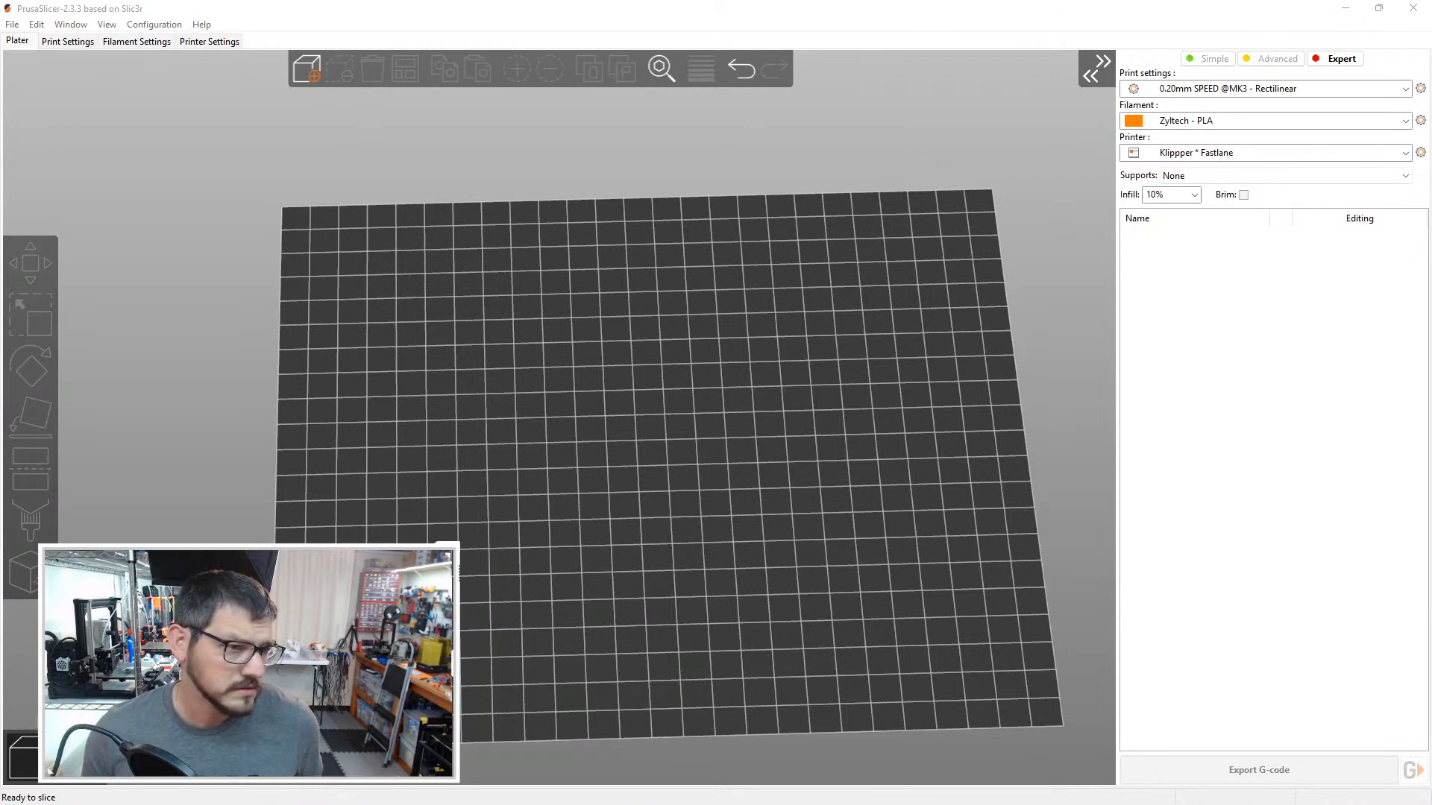
double_click(656, 447)
left_click_drag(656, 448, 657, 447)
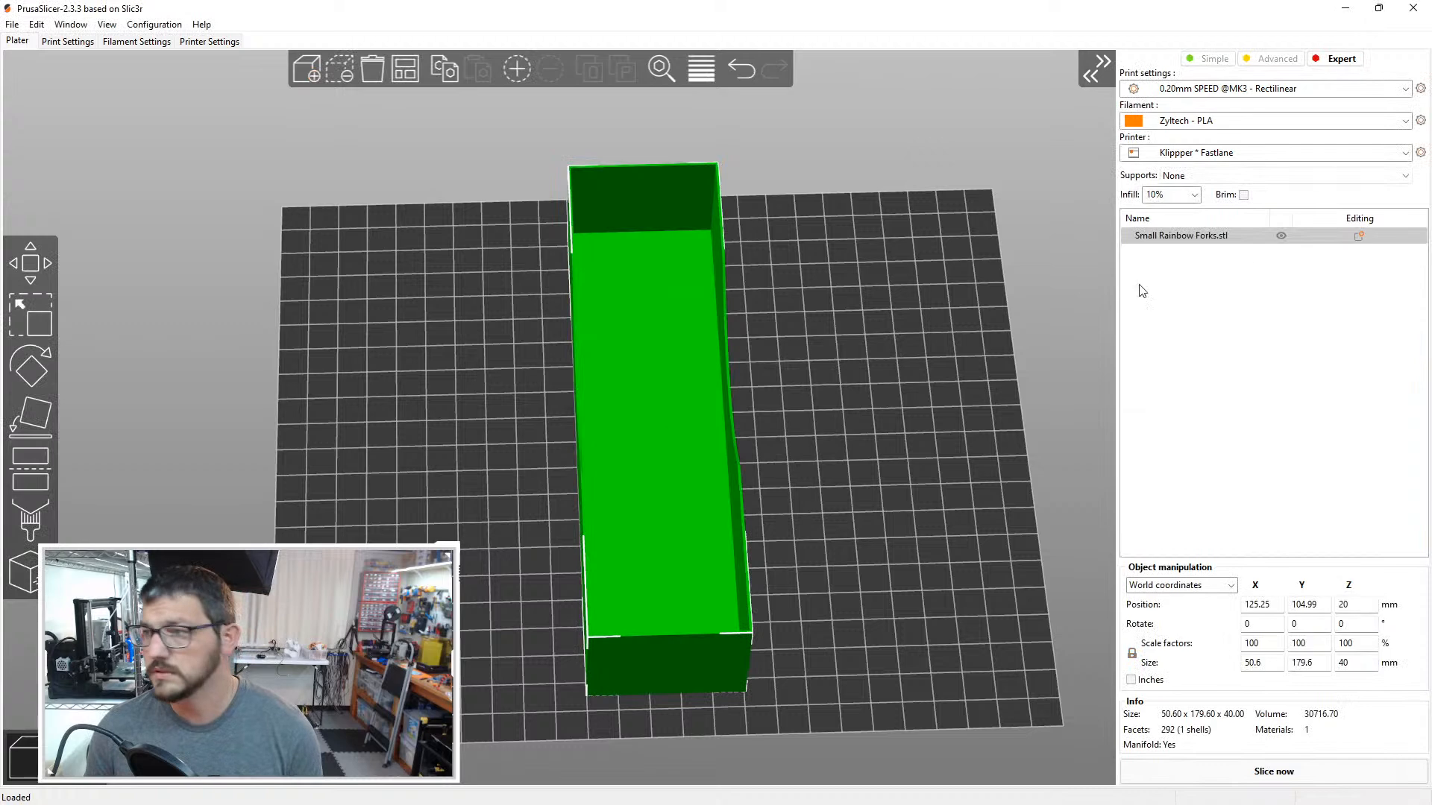
Step: Rotate the Small Rainbow Forks tray 90° about the Z axis
left_click(1364, 623)
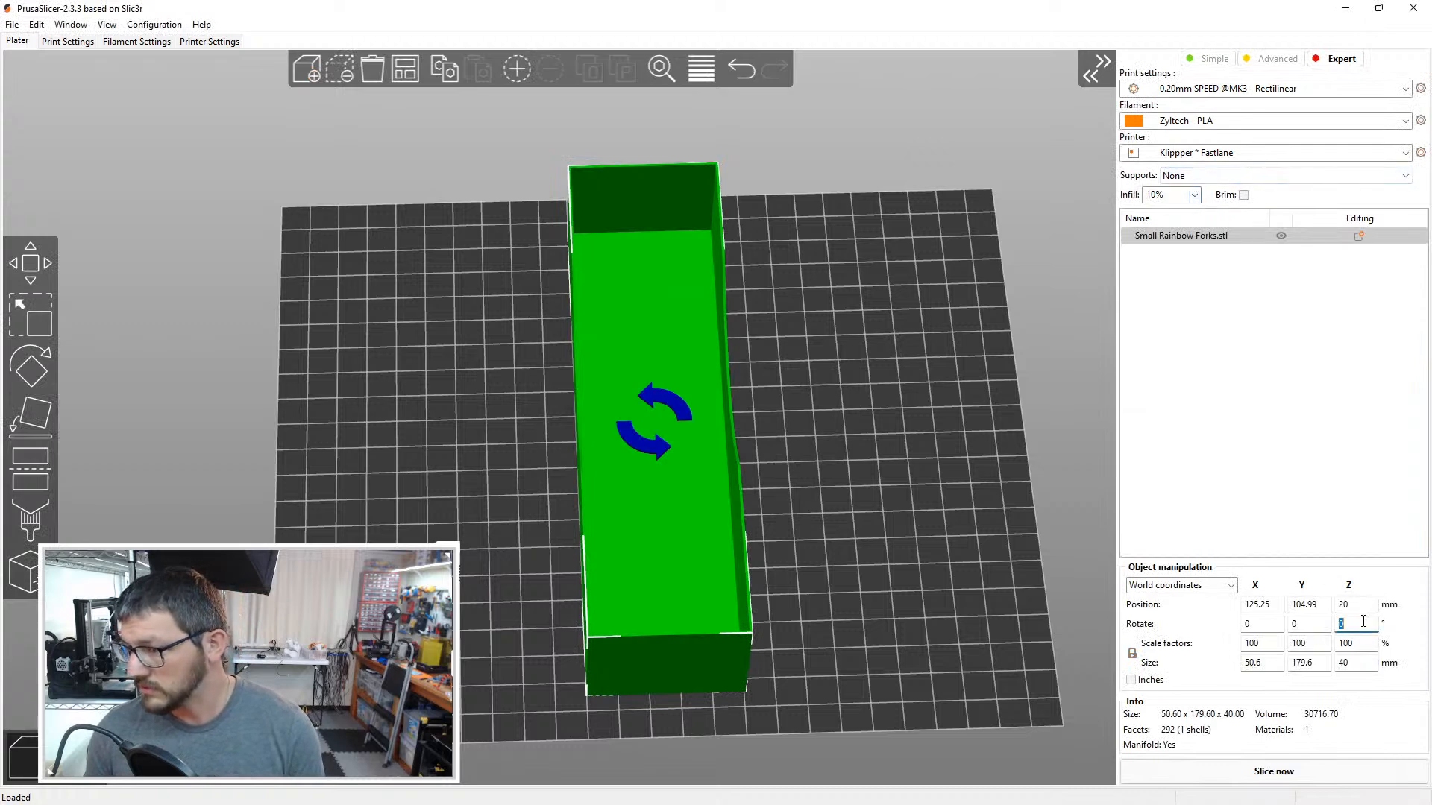
type("90")
key("Return")
left_click(610, 651)
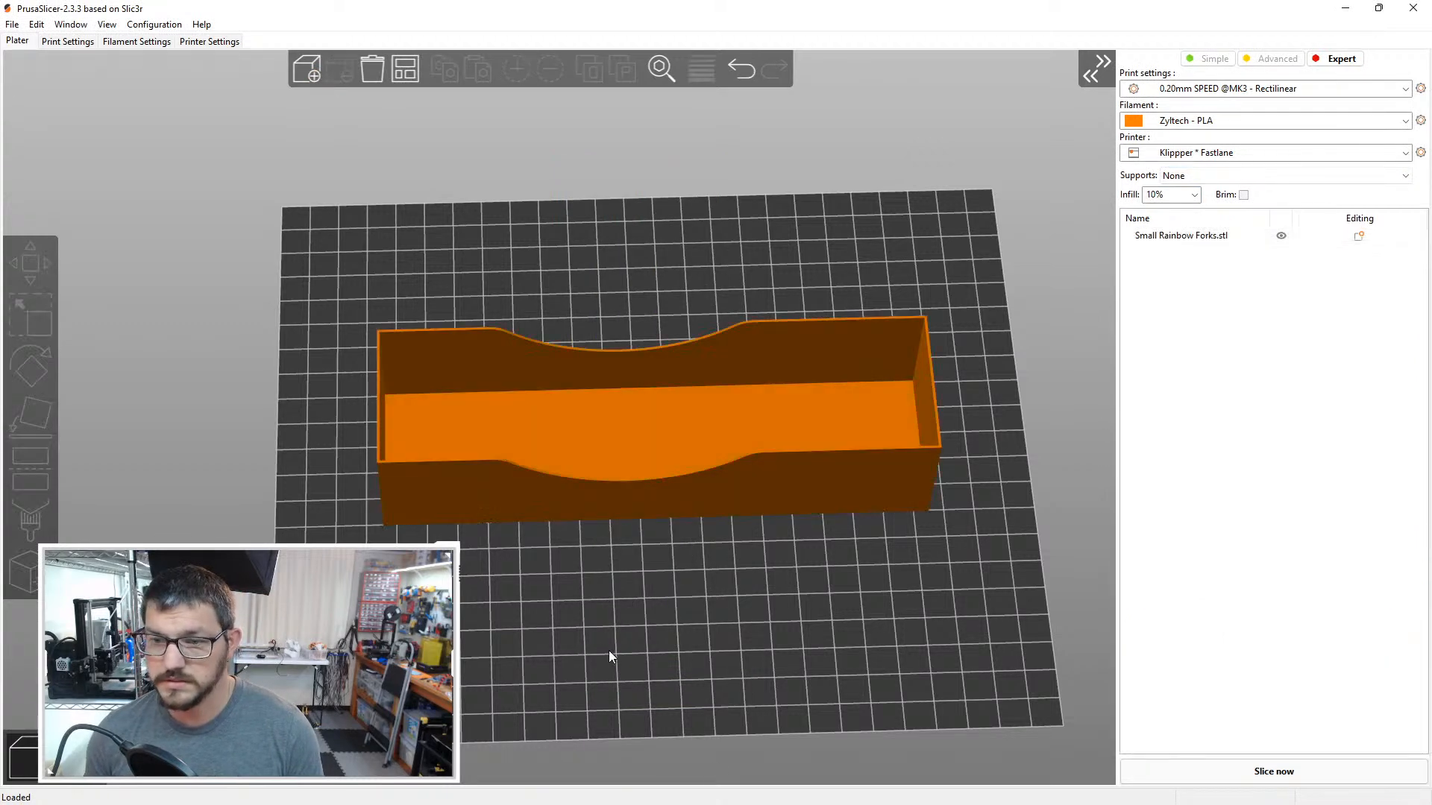
scroll(589, 630, "down", 3)
left_click_drag(583, 625, 612, 591)
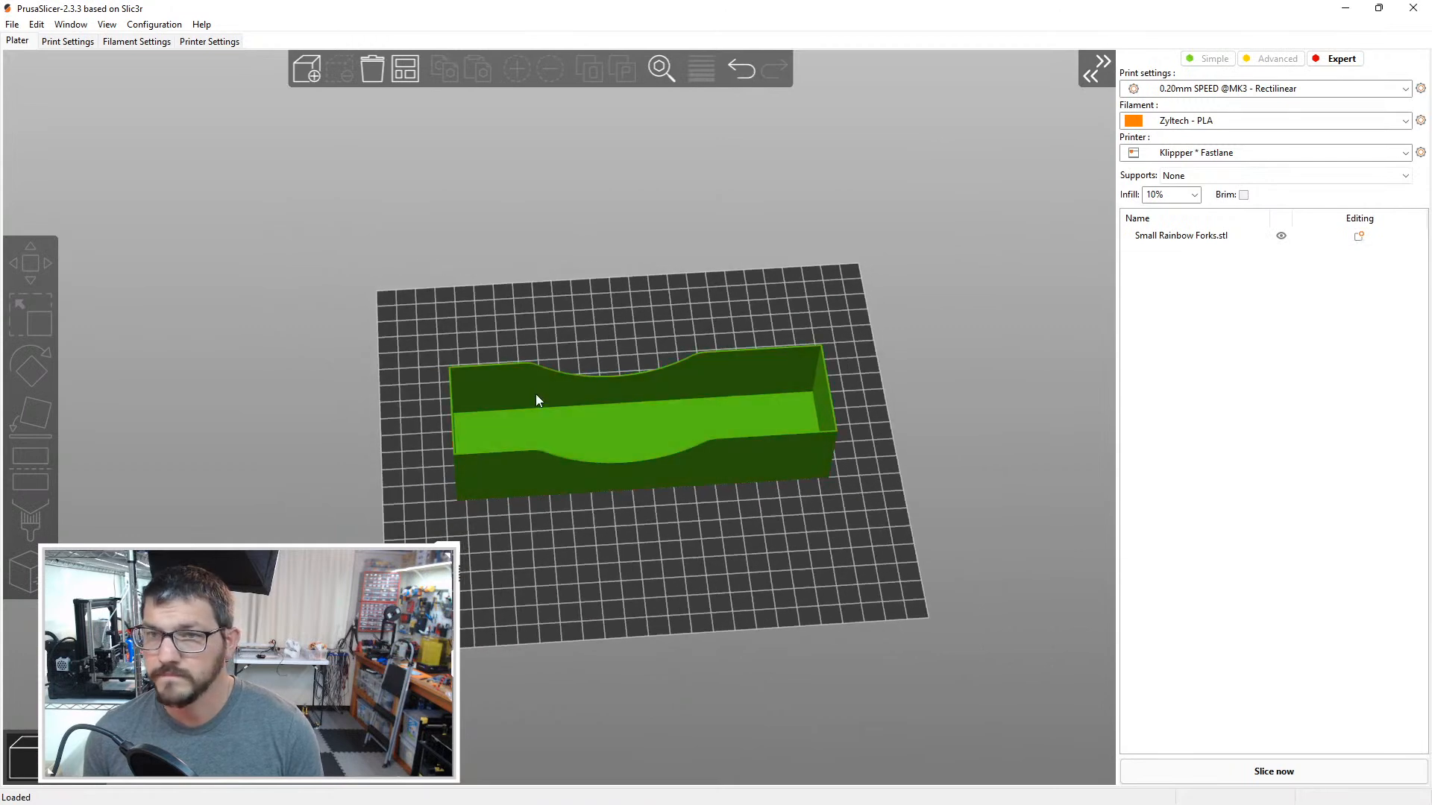
left_click(1278, 89)
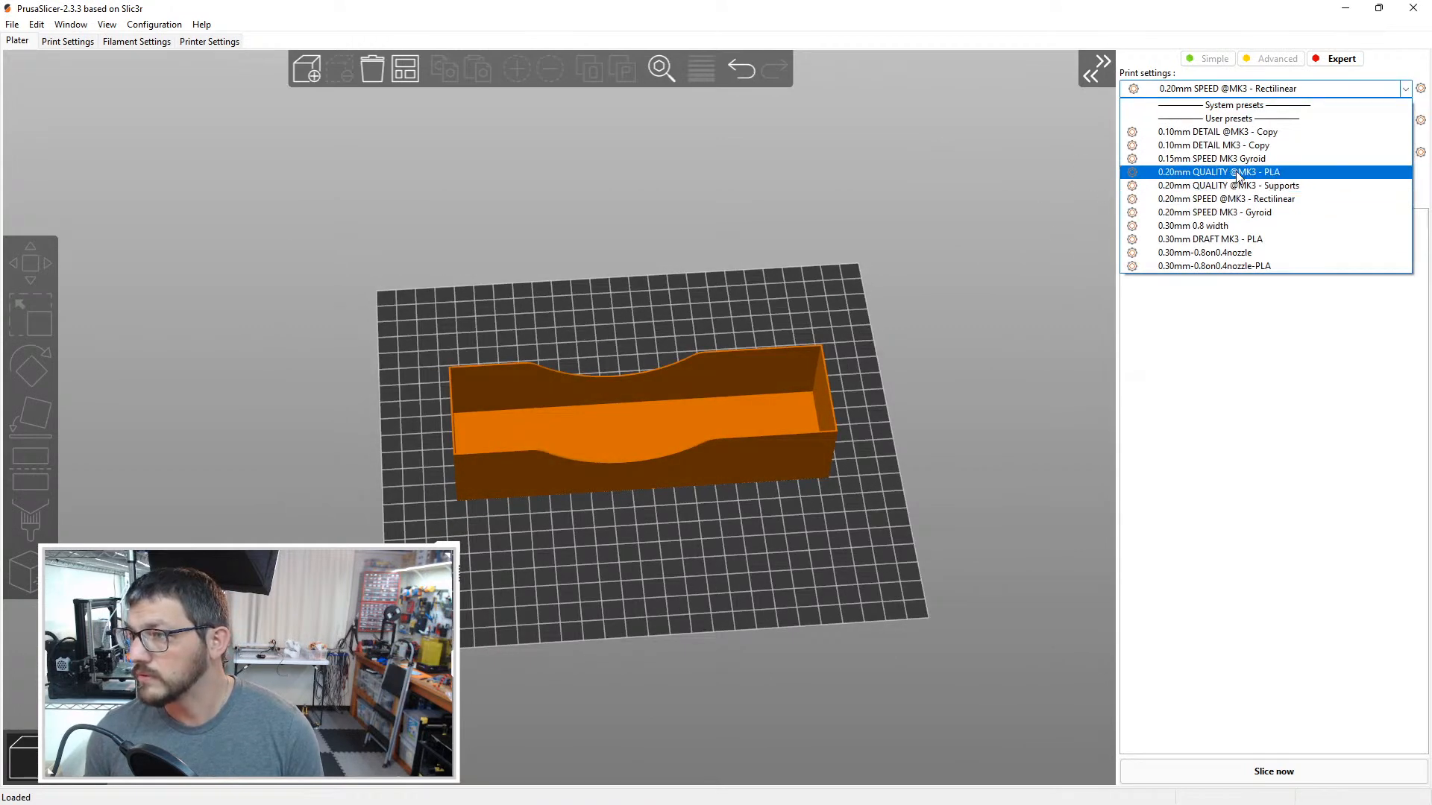
left_click(1236, 173)
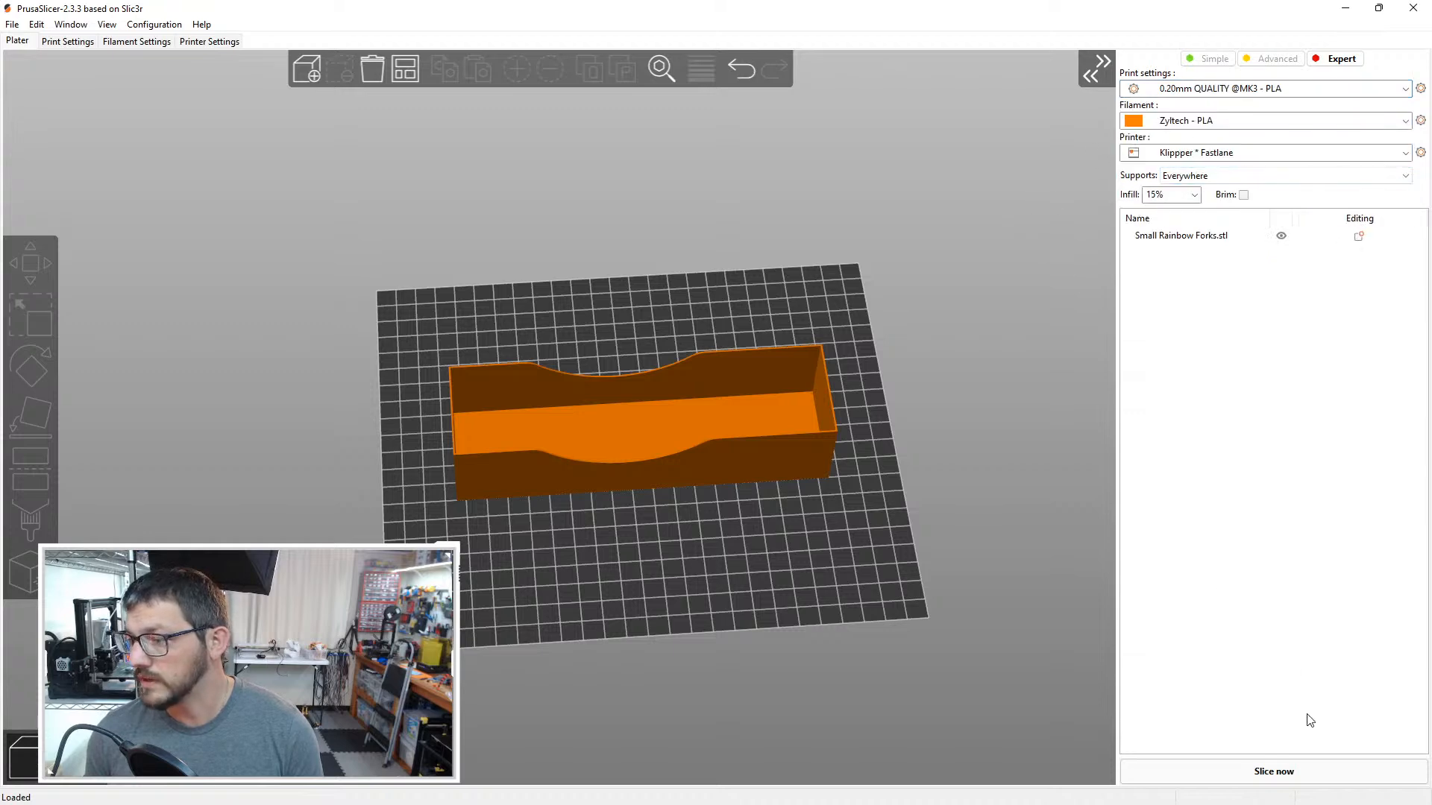
left_click(1194, 176)
left_click(1193, 190)
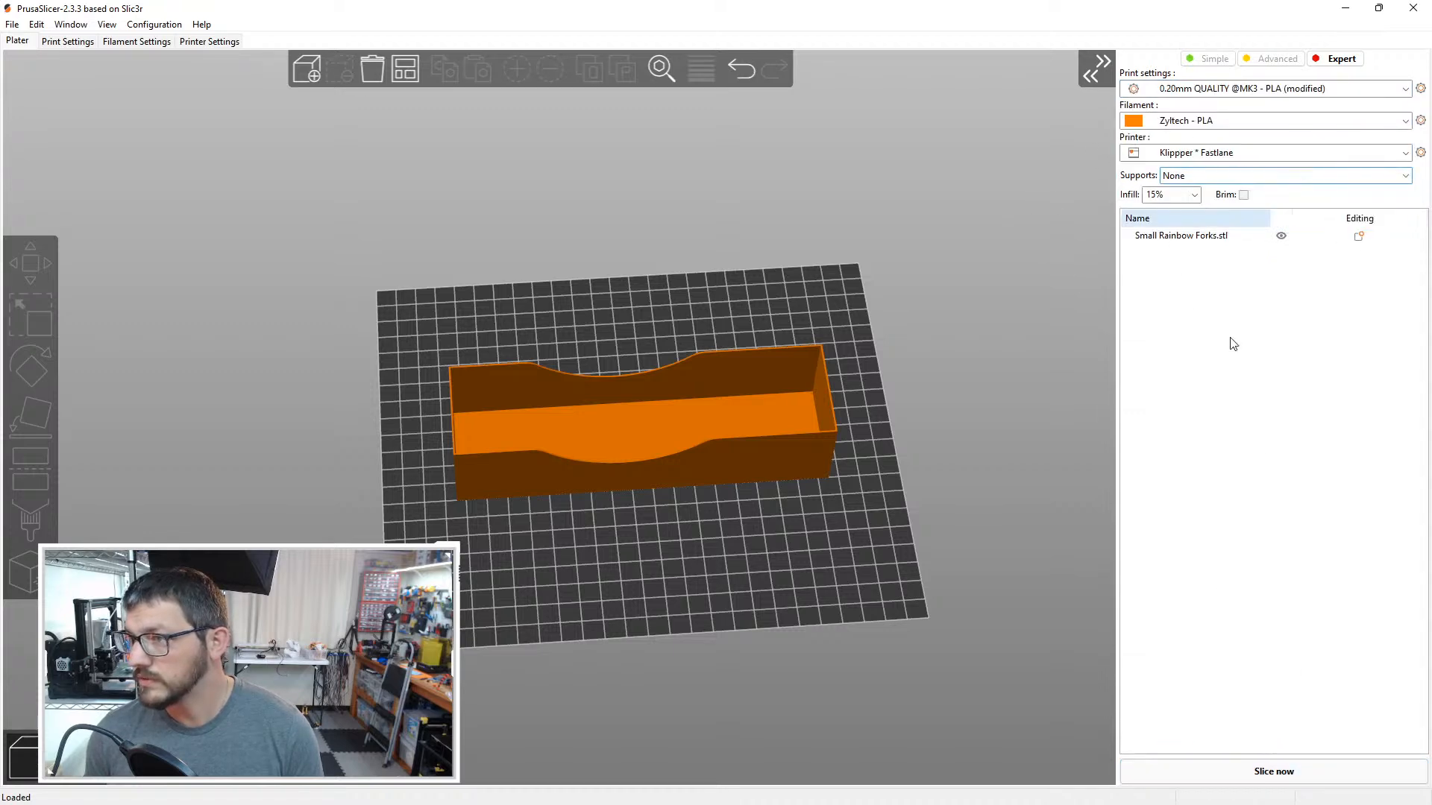
Step: Slice the Small Rainbow Forks tray and inspect its toolpath preview from several angles
left_click(1273, 771)
scroll(662, 507, "up", 5)
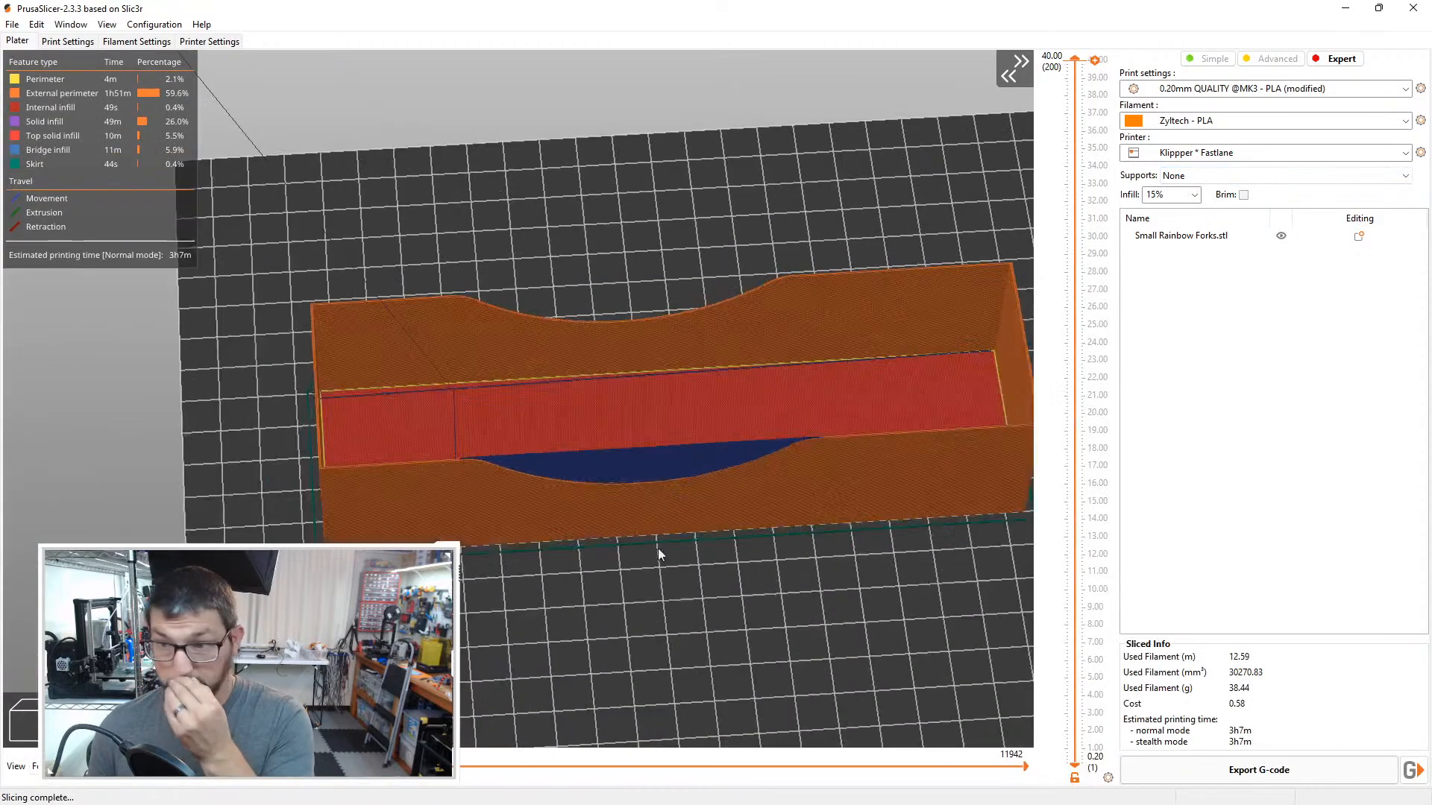
left_click_drag(677, 635, 586, 634)
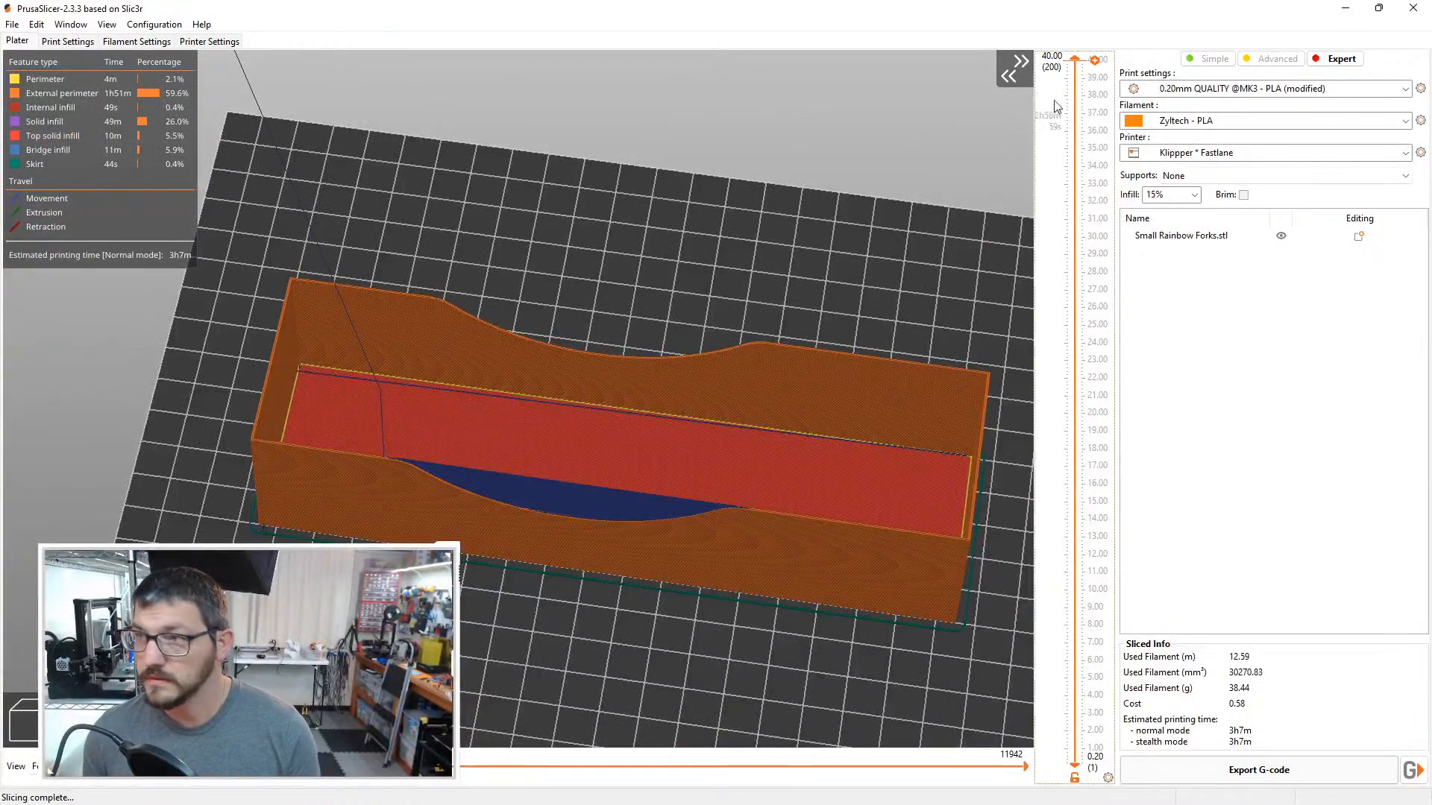
left_click_drag(1075, 60, 1014, 28)
left_click_drag(845, 172, 848, 173)
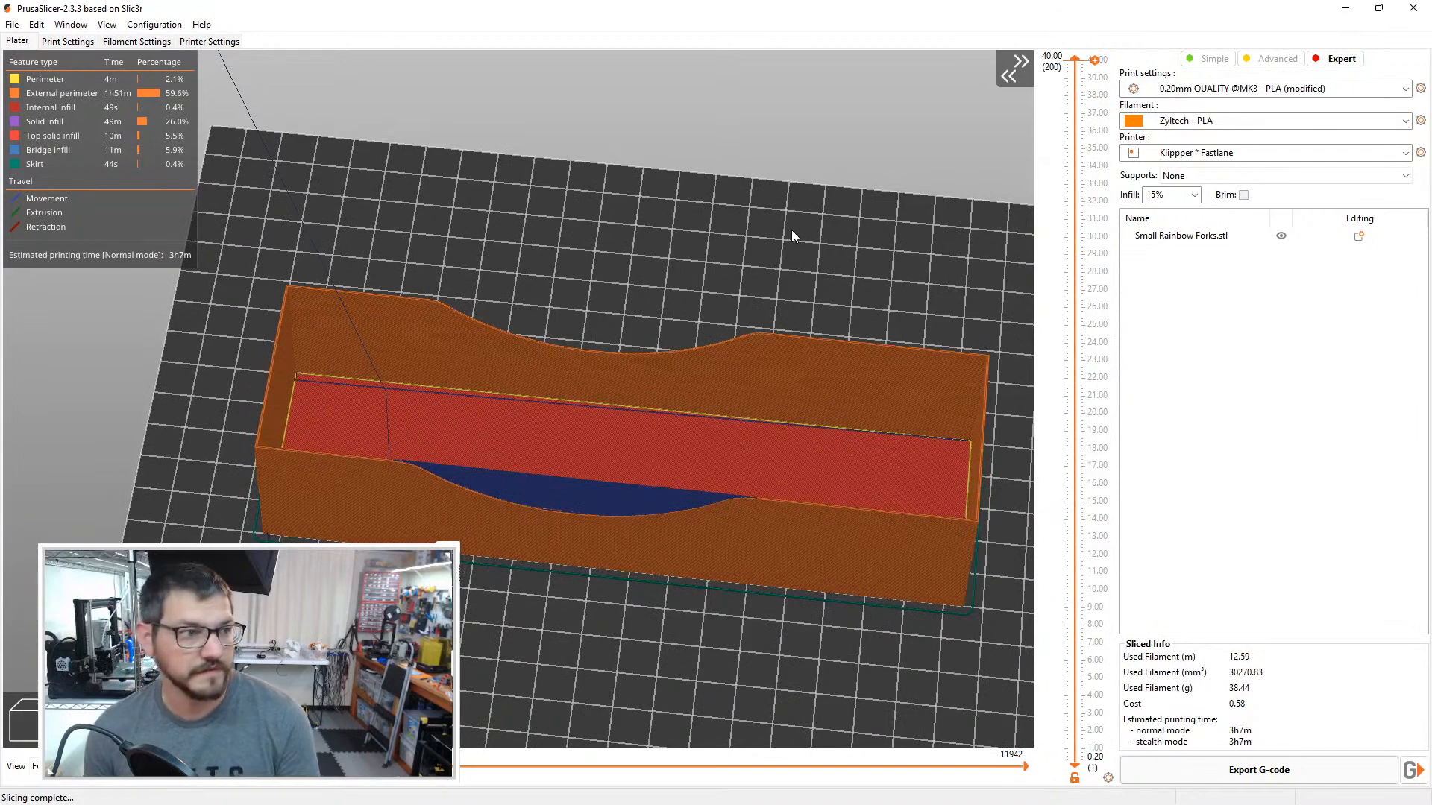